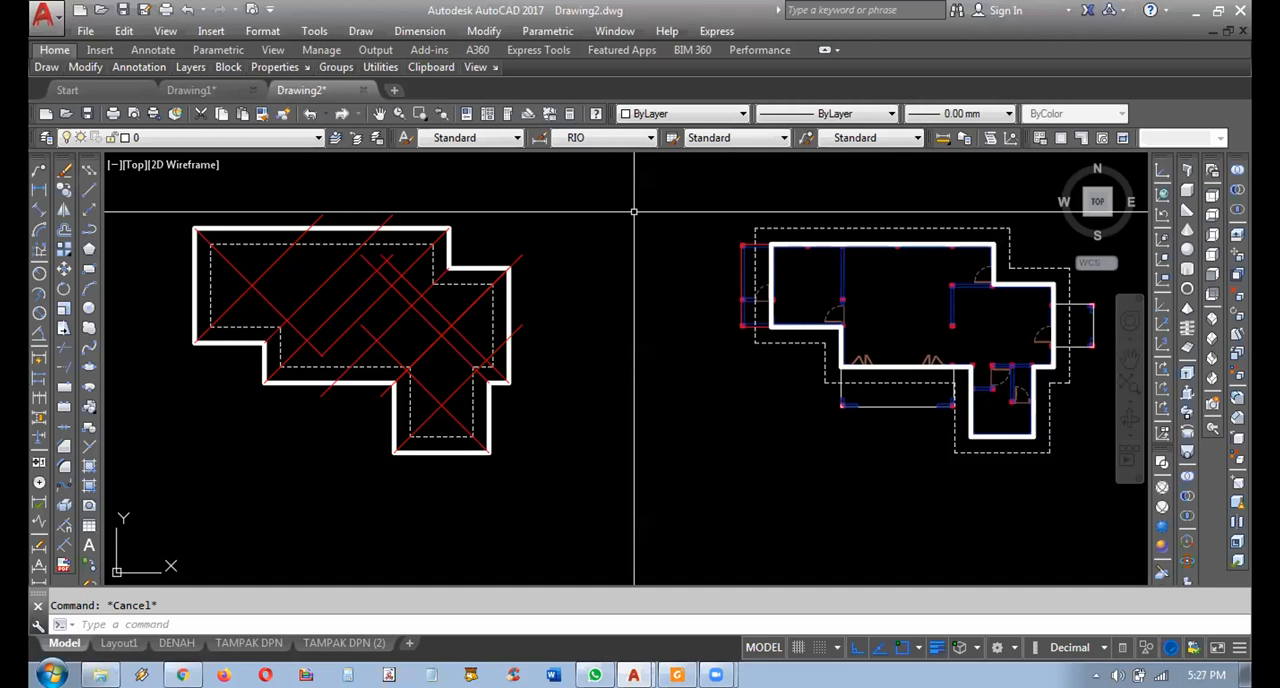
Erase all the red diagonal lines inside the roof outline, keeping the thick outer outline and the dashed inner outline.
middle_drag(563, 354, 990, 348)
scroll(400, 298, up, 5)
scroll(1003, 343, down, 2)
click(1009, 343)
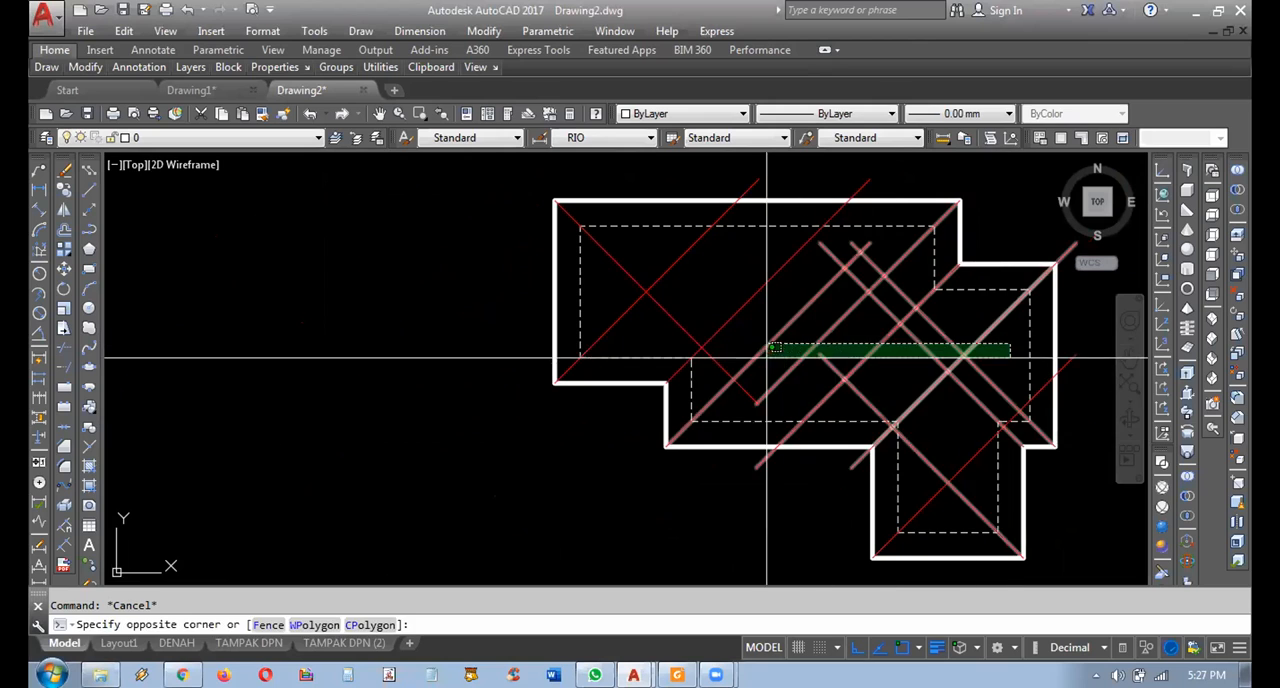
click(727, 349)
key(Delete)
click(769, 312)
click(634, 286)
key(Delete)
click(903, 366)
click(796, 382)
key(Delete)
click(971, 491)
click(932, 396)
key(Delete)
middle_drag(929, 384, 848, 375)
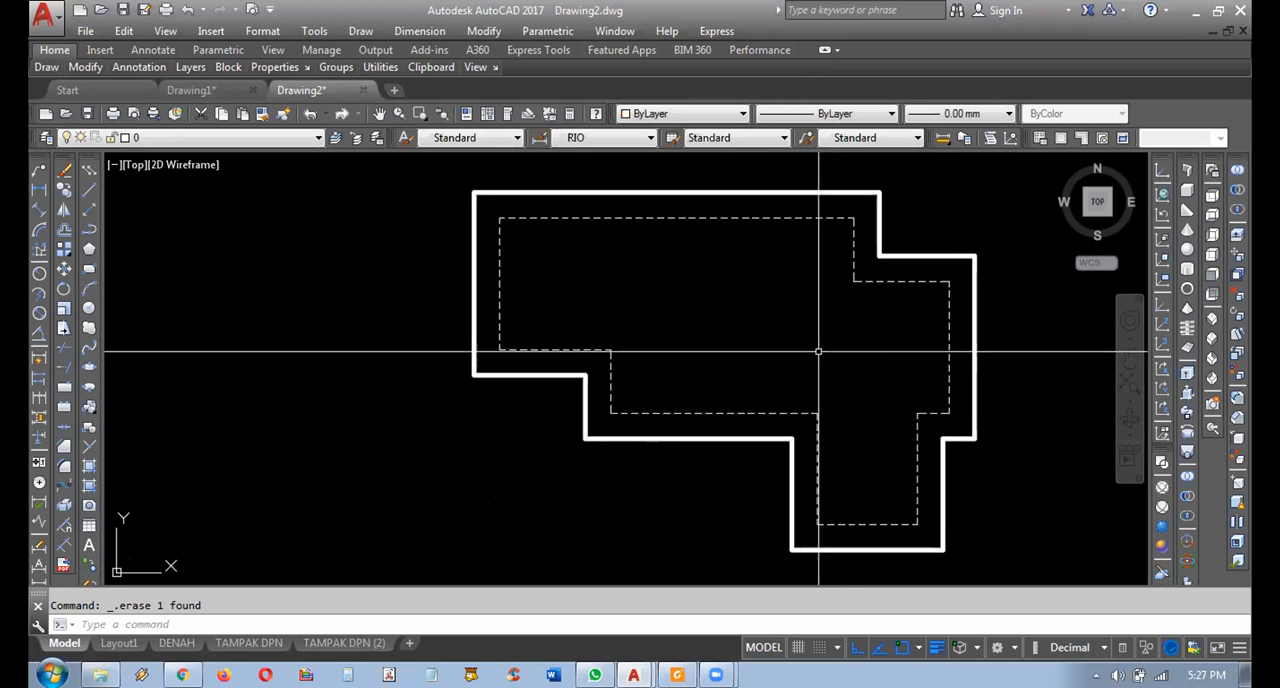
Highlight the thick outer roof outline to examine its shape against the dashed wall outline, and clear the selection.
click(661, 207)
click(644, 213)
middle_drag(608, 238, 599, 252)
key(Escape)
click(581, 218)
click(565, 199)
middle_drag(586, 210, 570, 200)
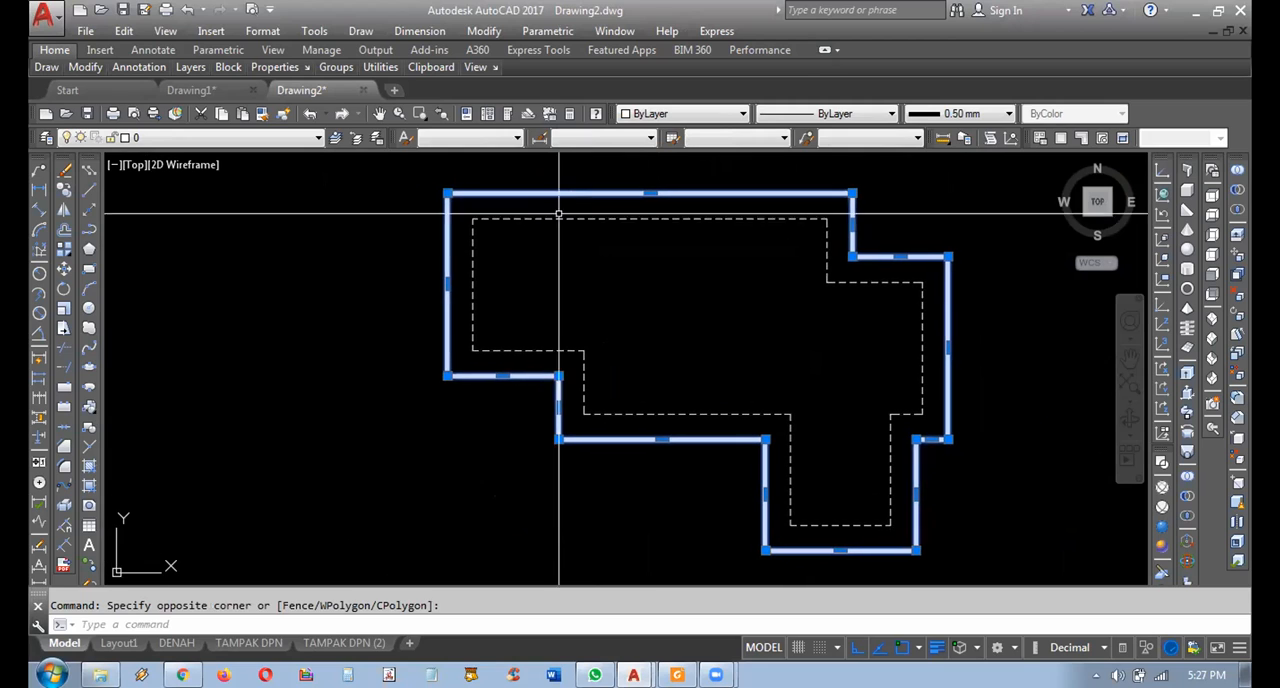
key(Escape)
middle_drag(170, 252, 166, 282)
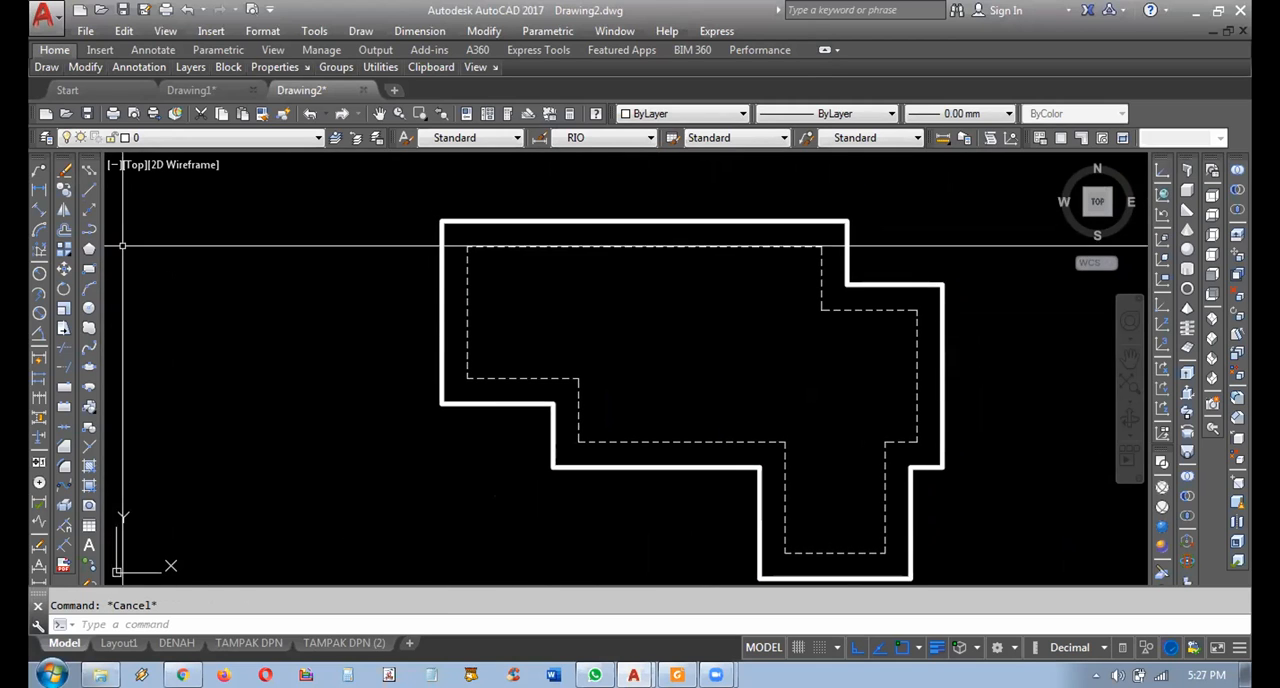
middle_drag(291, 234, 291, 264)
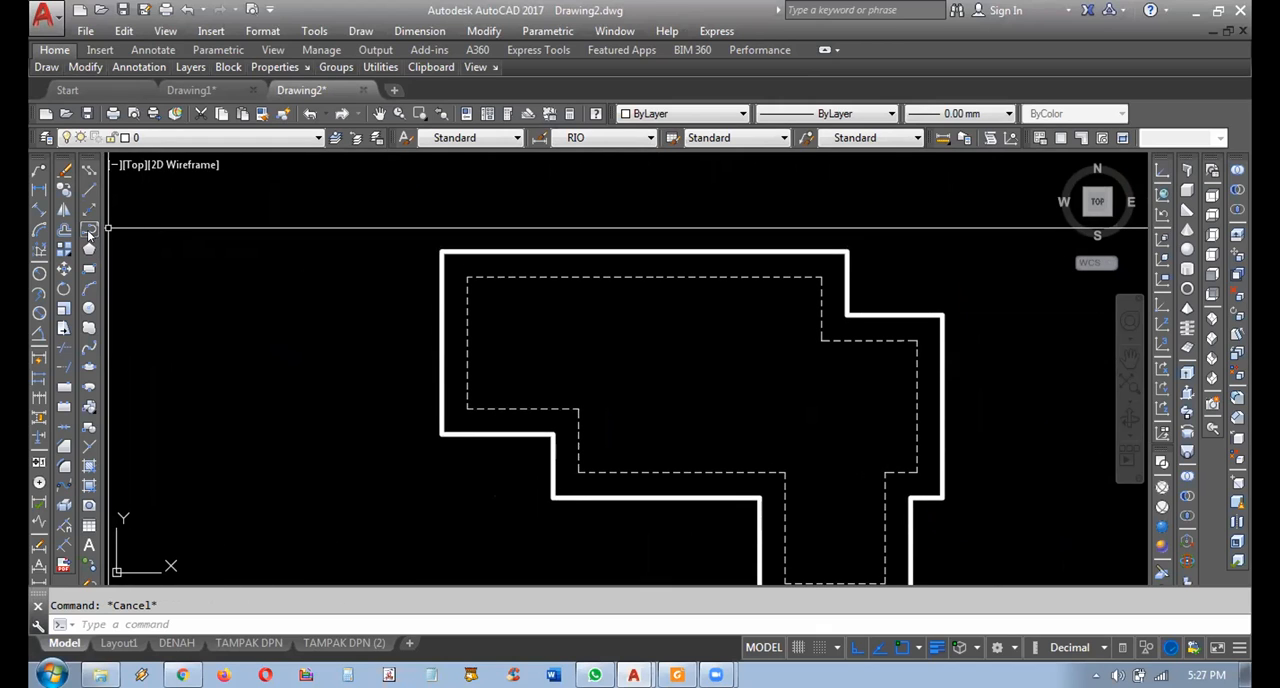
Draw a horizontal polyline above the roof outline and rotate it 45 degrees about its left endpoint.
click(88, 229)
click(397, 195)
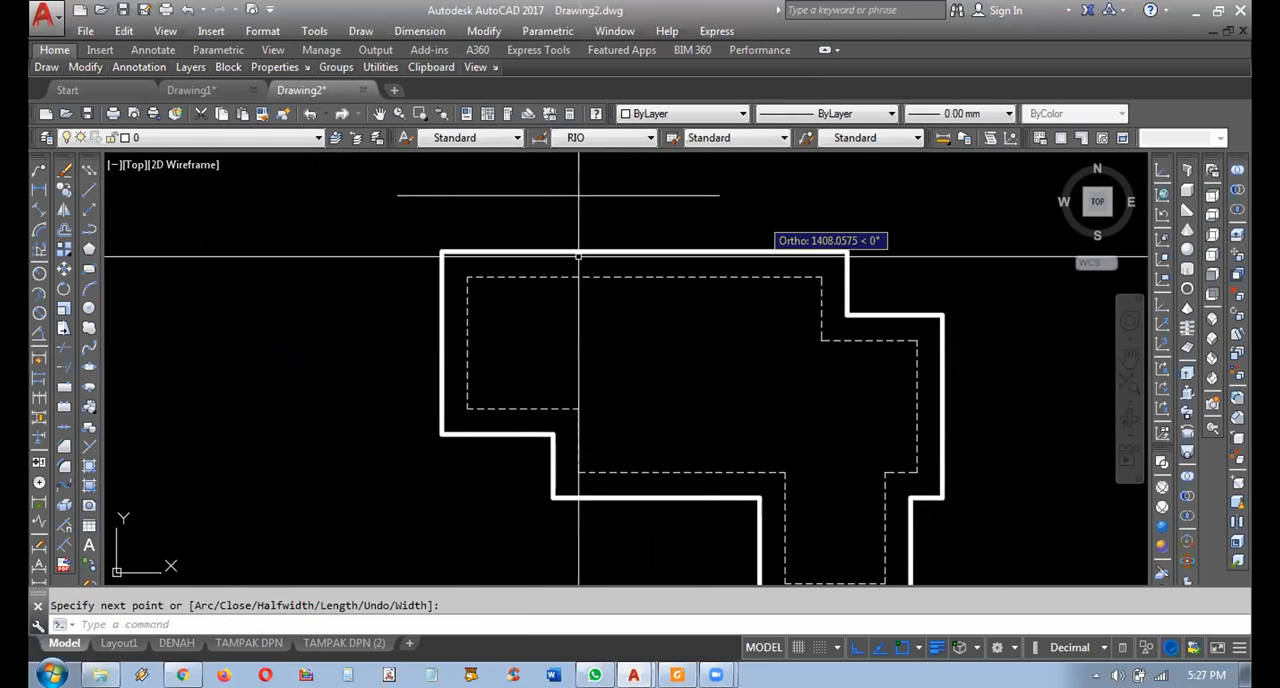
click(548, 222)
click(506, 178)
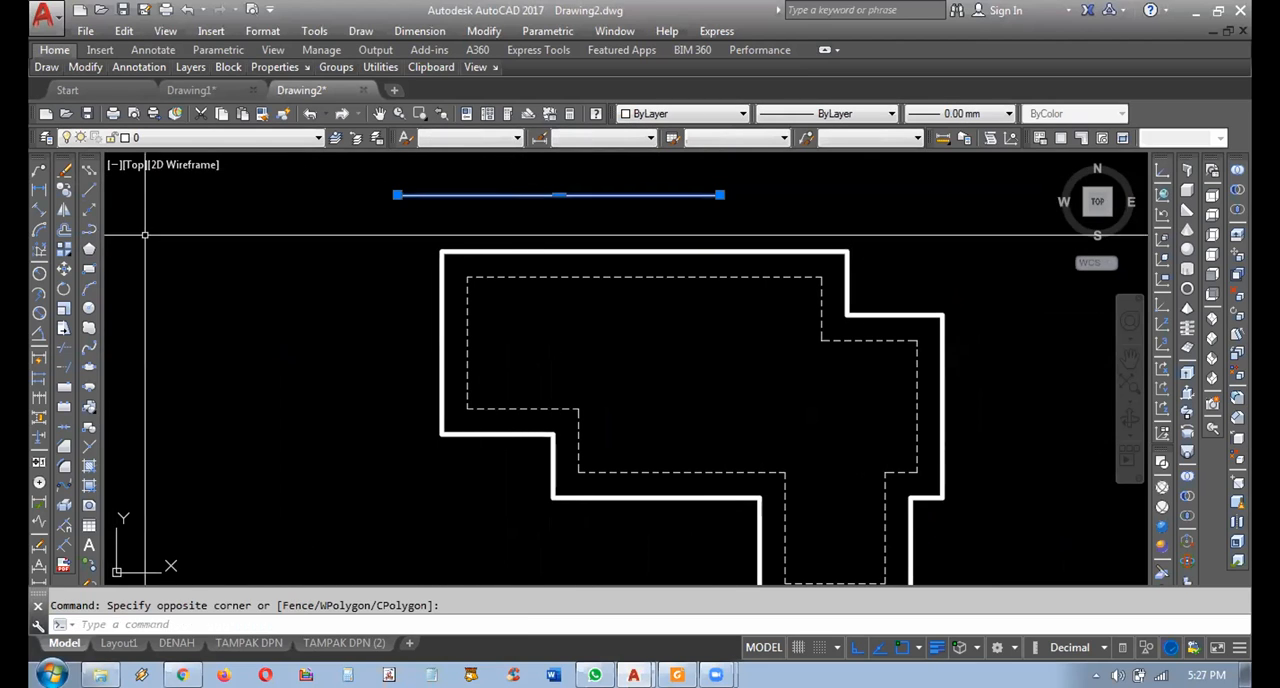
click(64, 289)
click(398, 195)
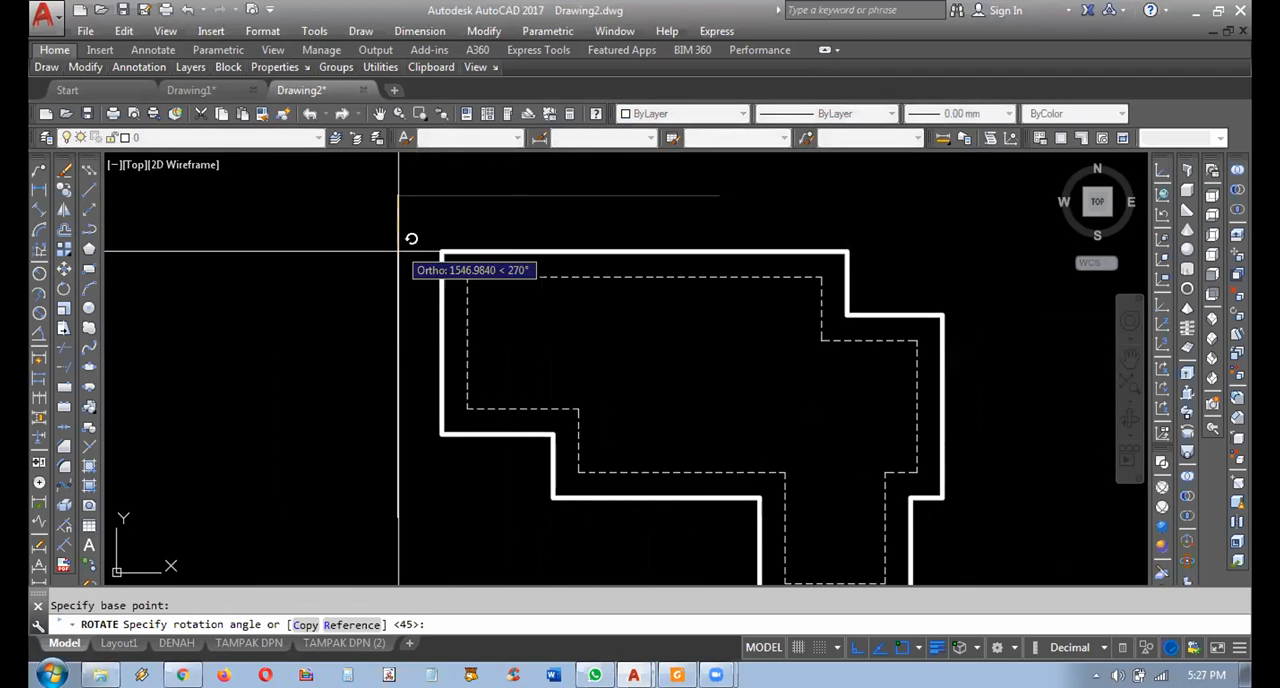
text(45)
key(Return)
Move the 45-degree line by its lower endpoint onto the lower-left corner of the outline's left wing.
click(383, 194)
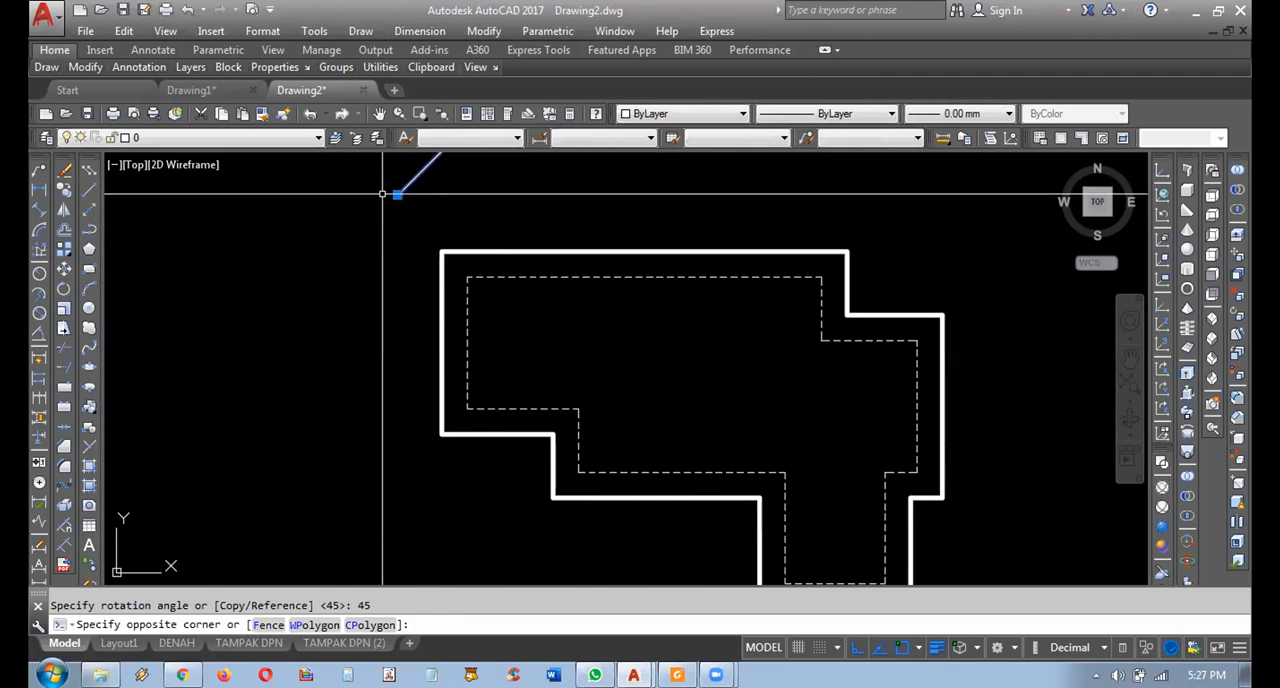
click(382, 194)
middle_drag(382, 196, 367, 223)
text(m)
key(Return)
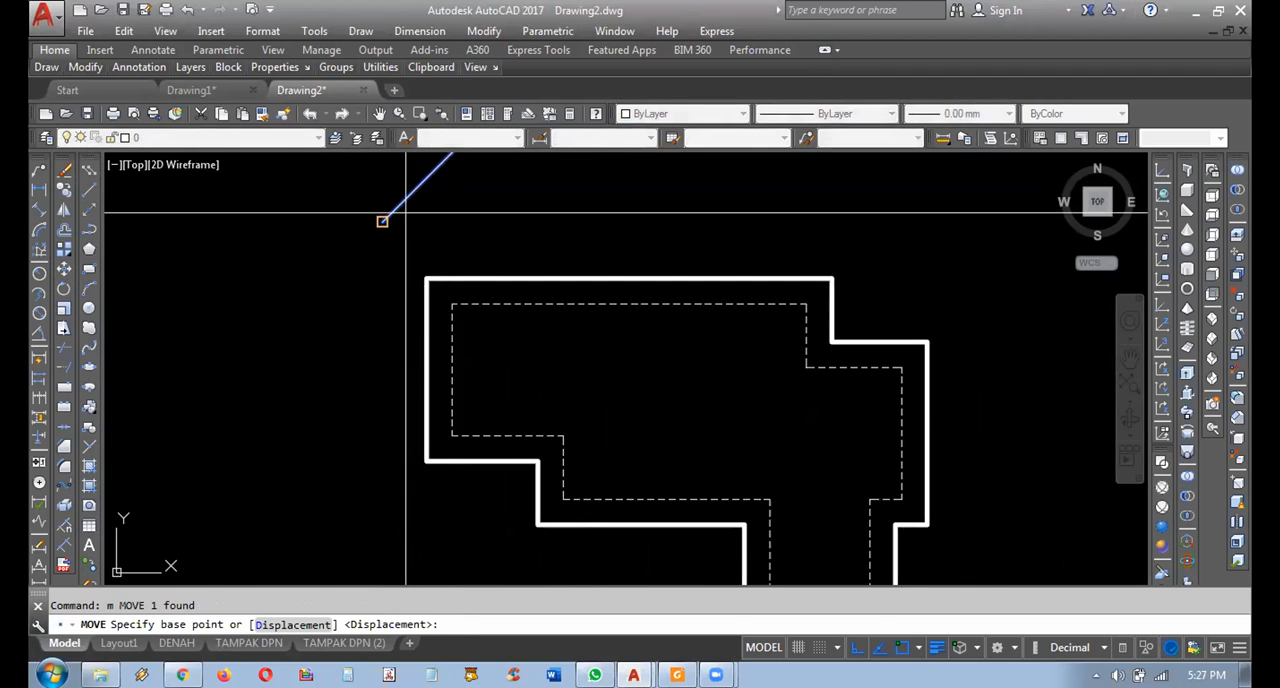
click(382, 220)
click(427, 460)
middle_drag(596, 403, 561, 358)
middle_drag(613, 318, 639, 323)
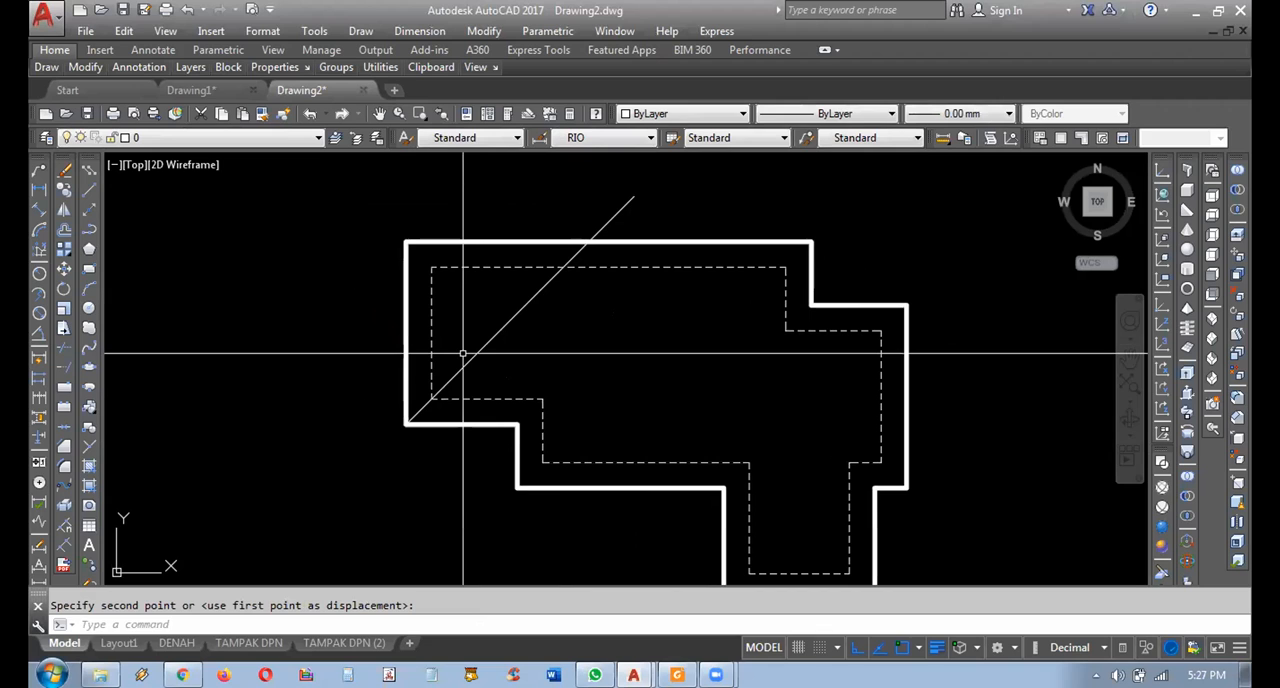
Change the color of the diagonal line to Red.
mouse_move(463, 353)
middle_down()
mouse_move(444, 321)
mouse_move(560, 364)
middle_up()
click(605, 343)
click(543, 304)
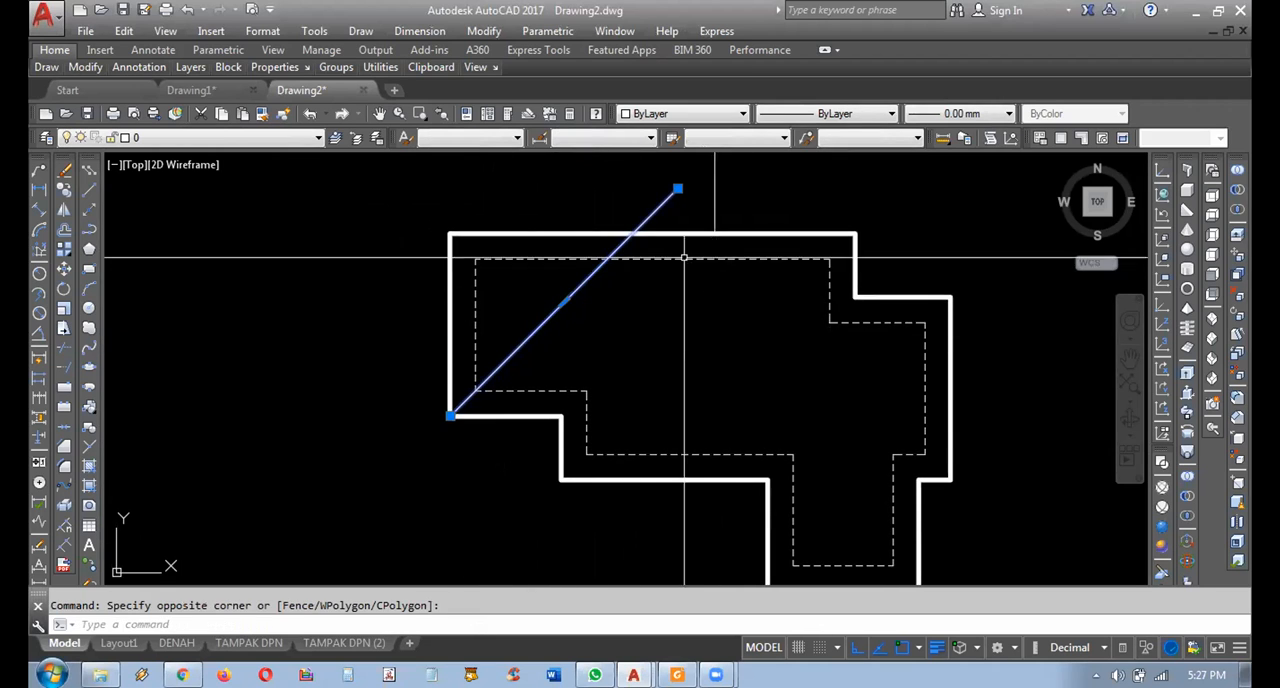
click(651, 113)
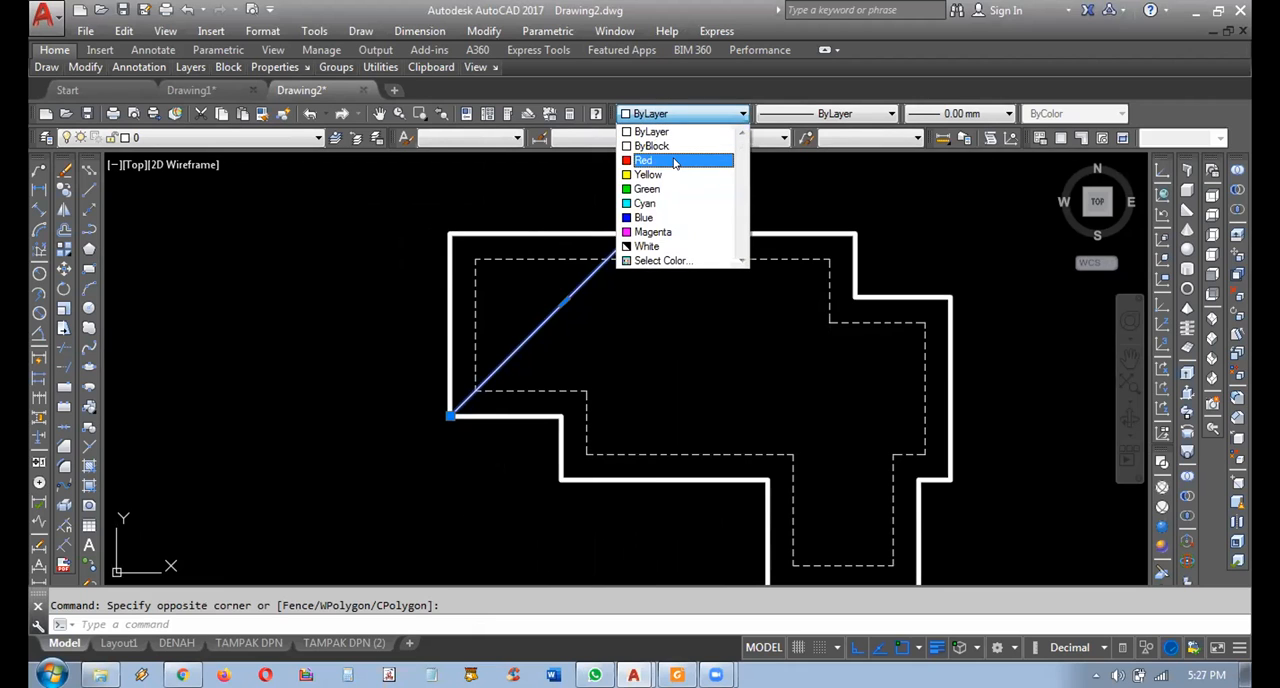
click(674, 162)
key(Escape)
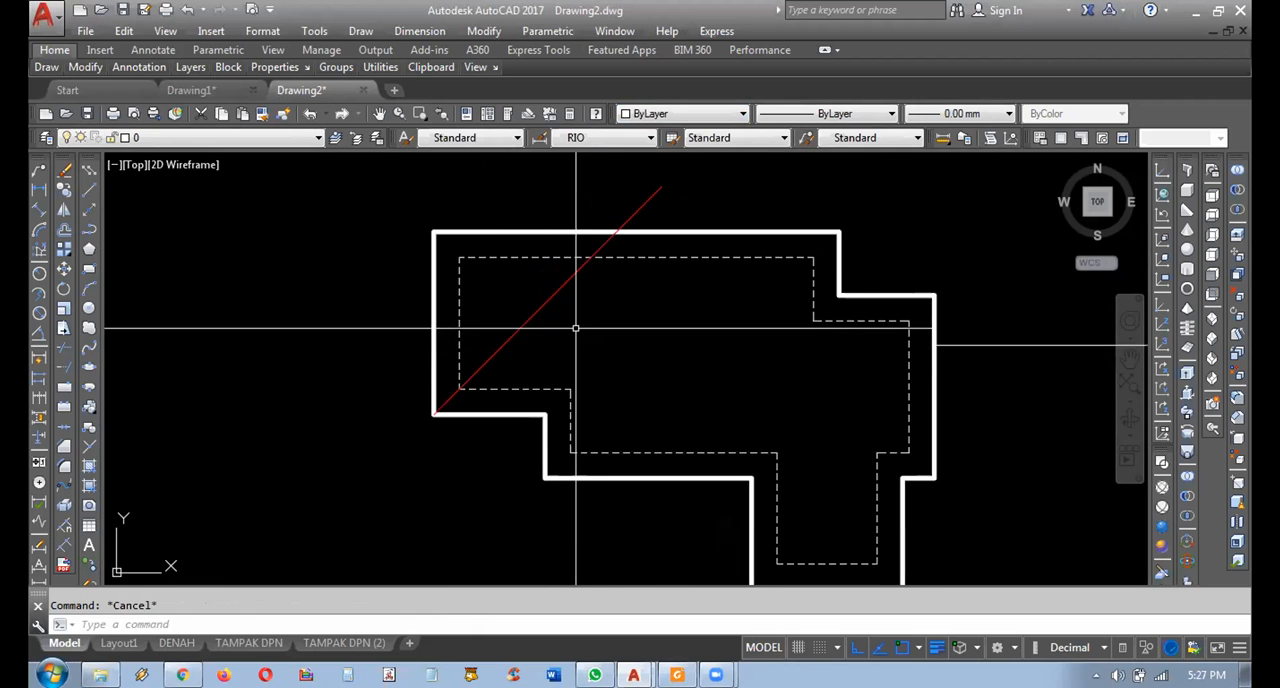
click(575, 322)
click(528, 296)
middle_drag(525, 294, 465, 254)
middle_drag(430, 342, 359, 348)
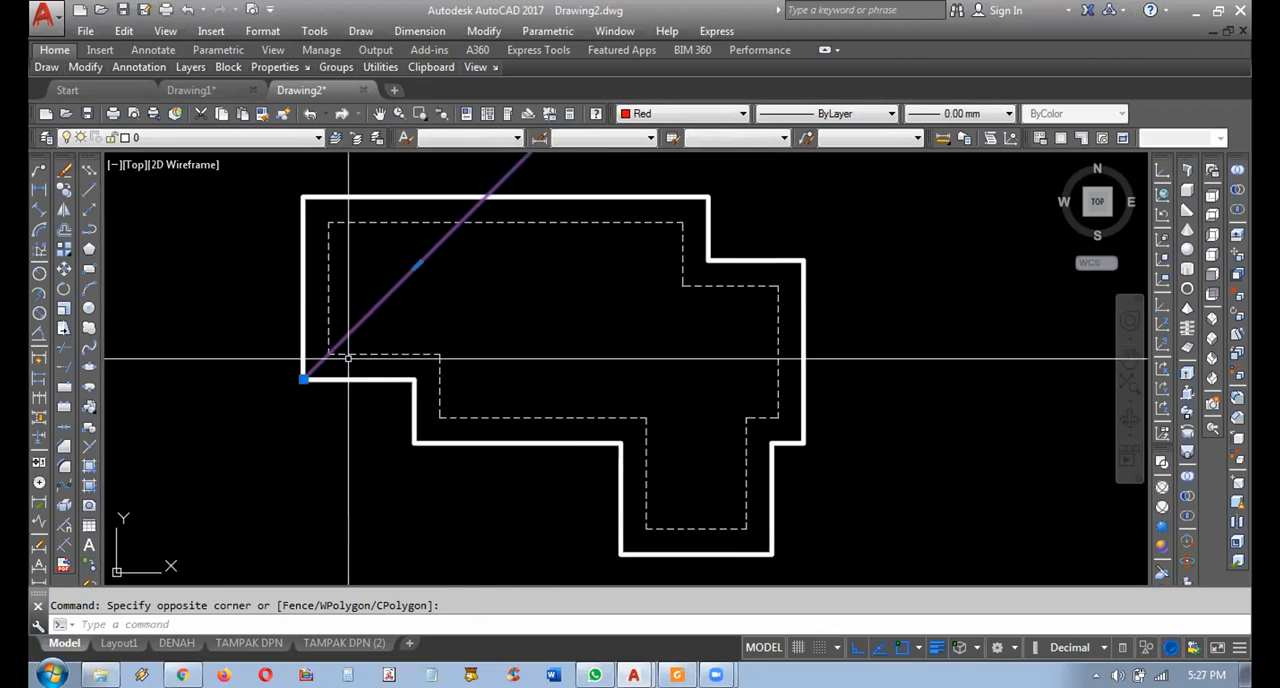
middle_drag(177, 286, 215, 307)
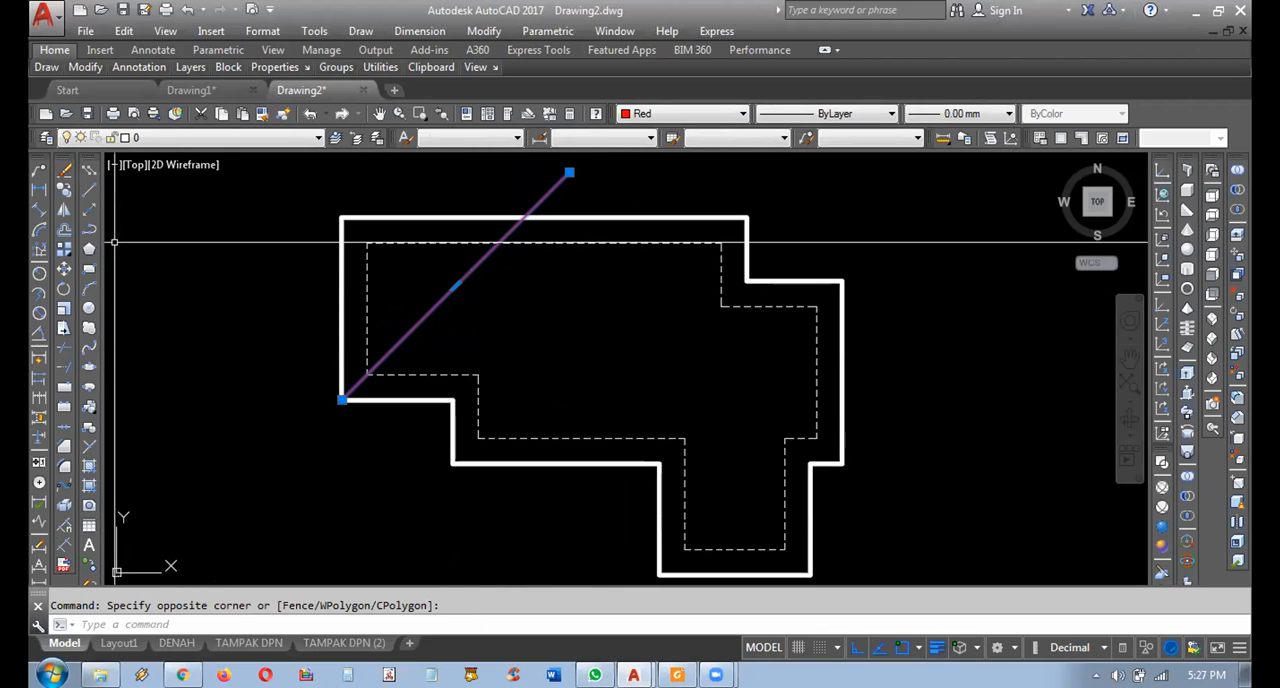
click(65, 211)
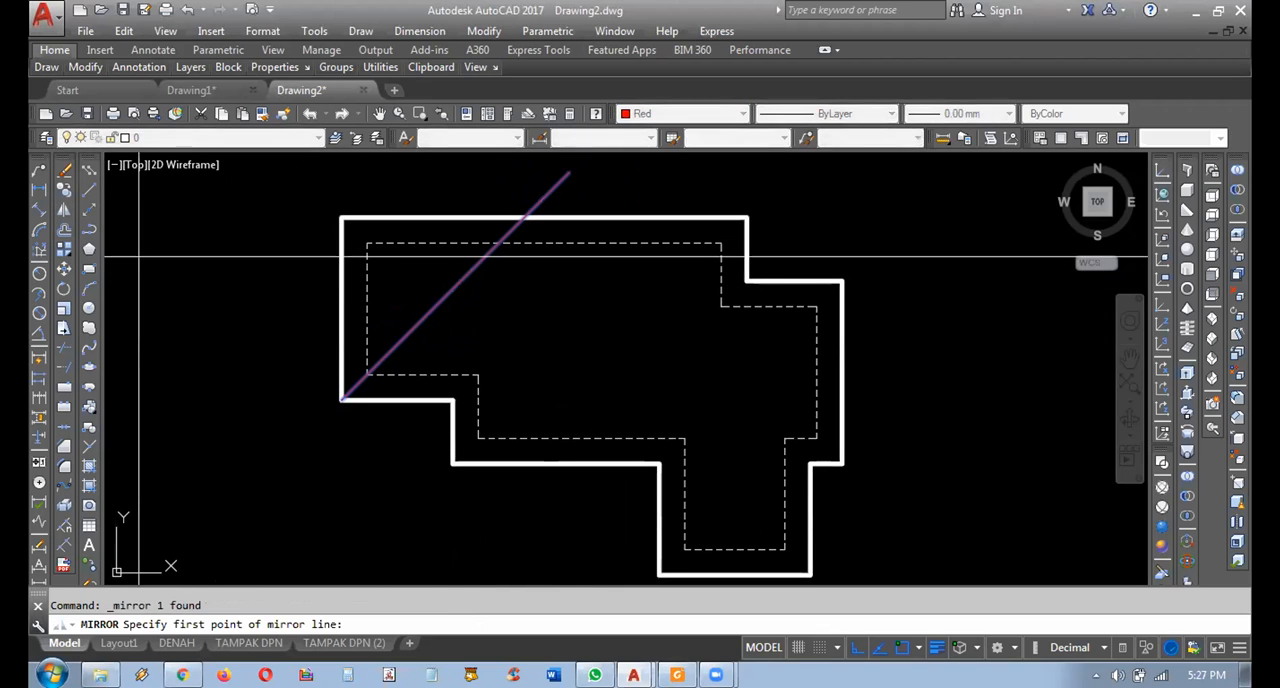
click(340, 310)
key(Escape)
scroll(306, 306, up, 2)
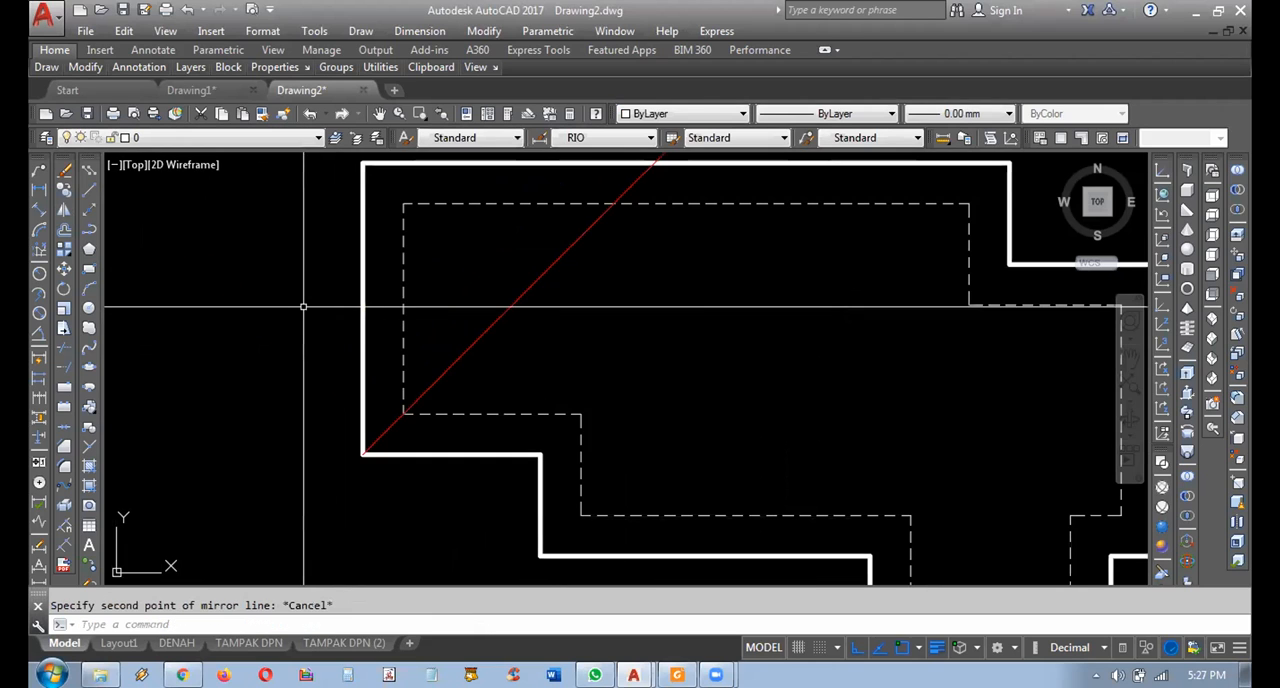
click(385, 278)
click(316, 337)
mouse_move(362, 308)
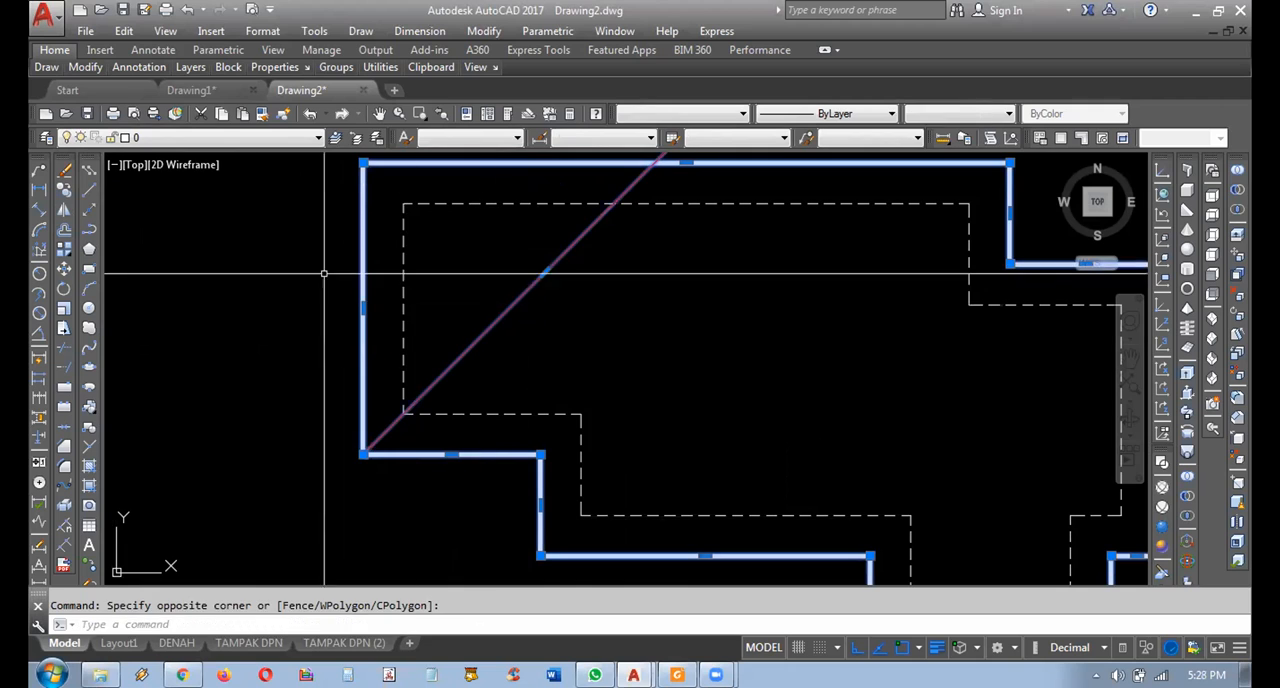
key(Escape)
Mirror the red diagonal across a horizontal axis through the midpoint of the outline's left edge, keeping the source line.
click(599, 303)
click(513, 273)
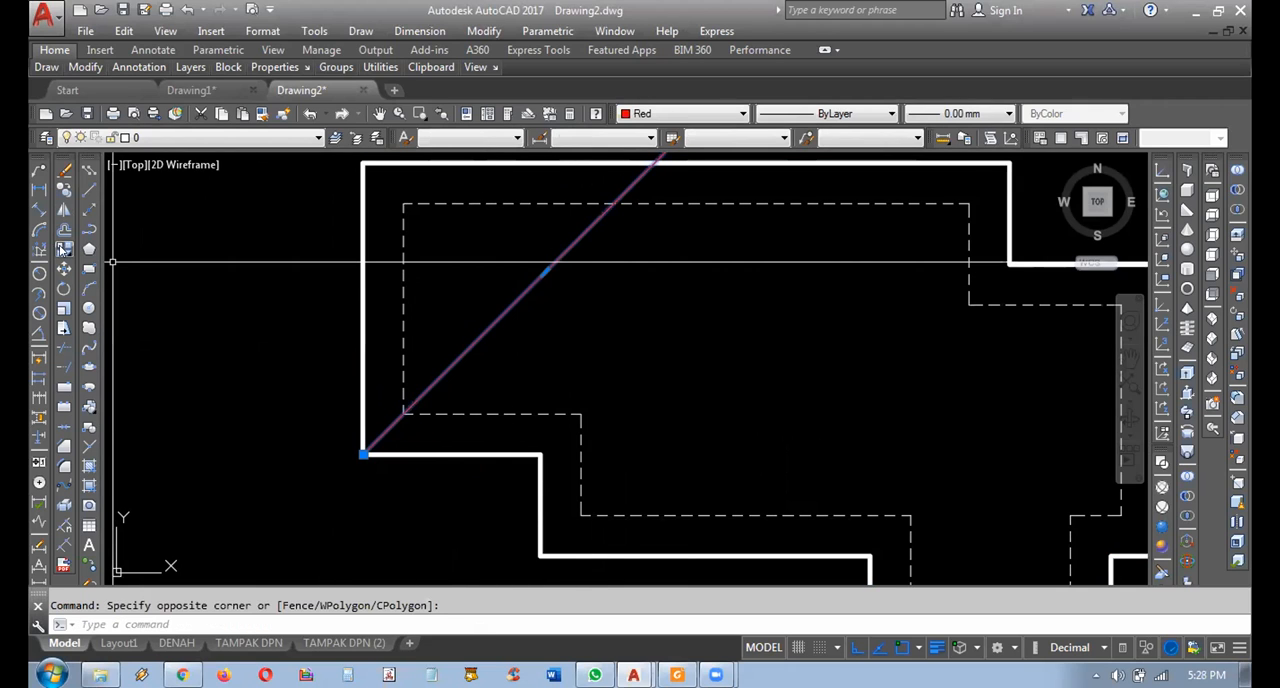
click(63, 209)
click(363, 308)
scroll(290, 328, down, 2)
click(290, 326)
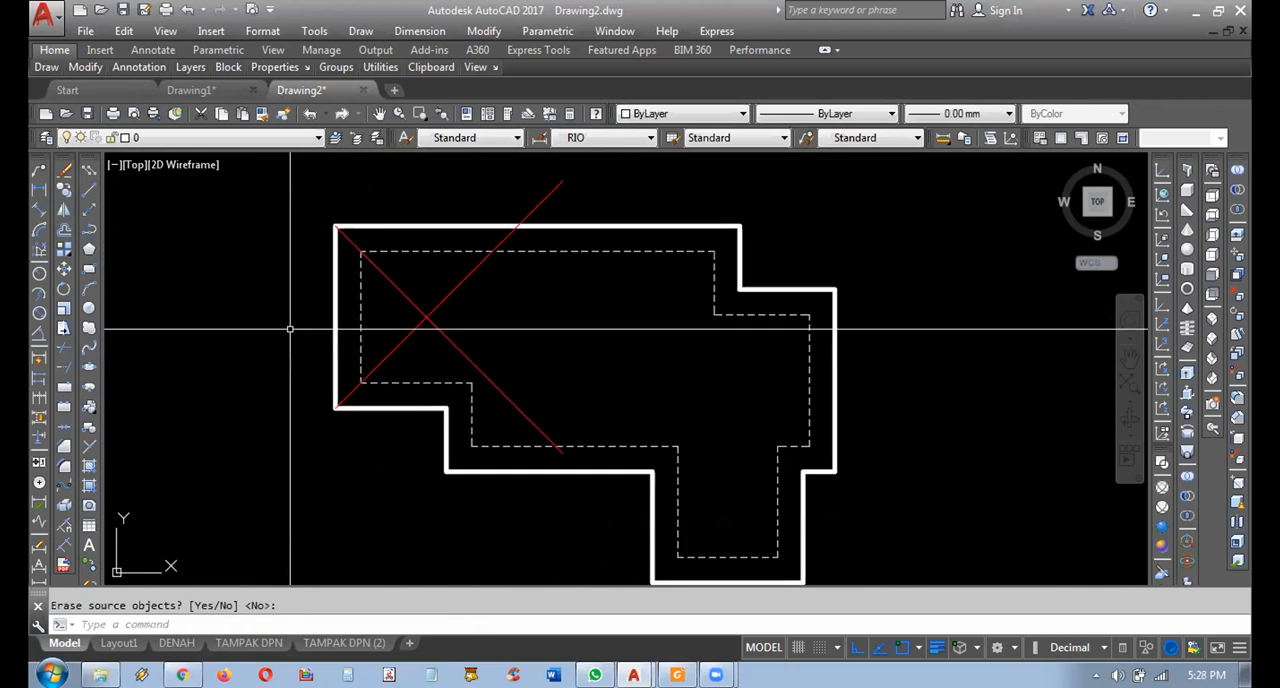
Copy the rising red diagonal from its lower endpoint to the four other corners along the outline's stepped lower-left side.
middle_drag(471, 366, 396, 316)
click(411, 250)
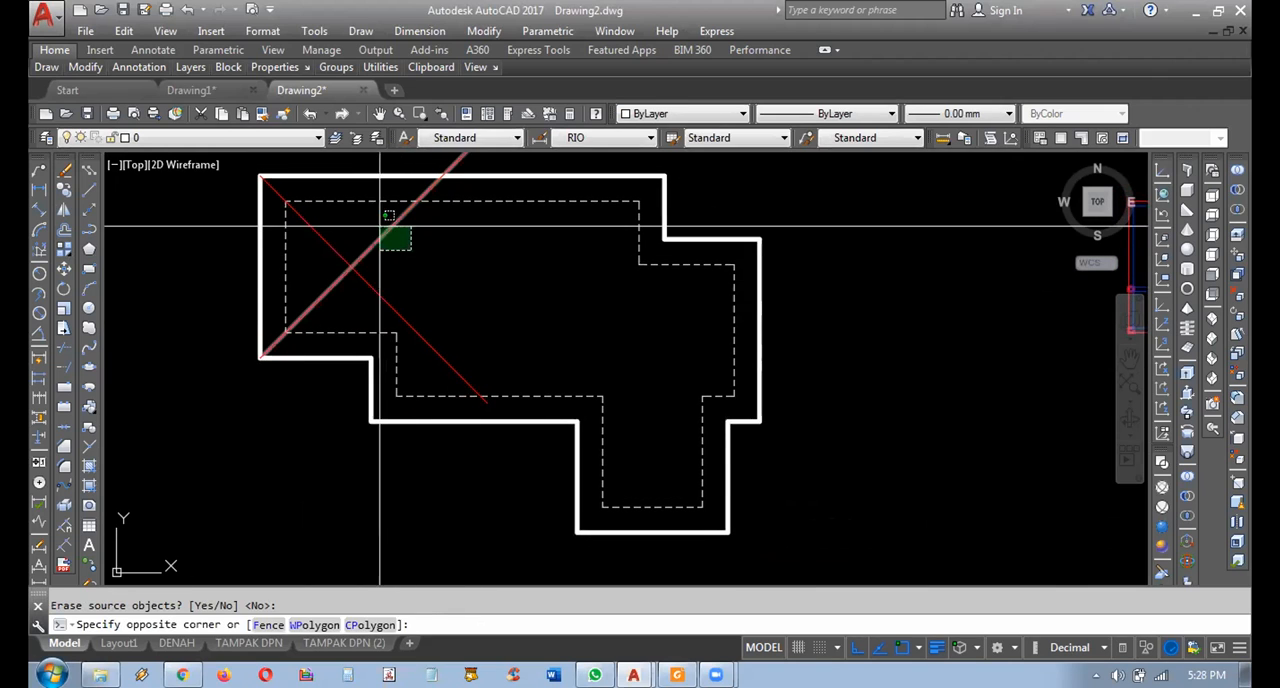
click(380, 227)
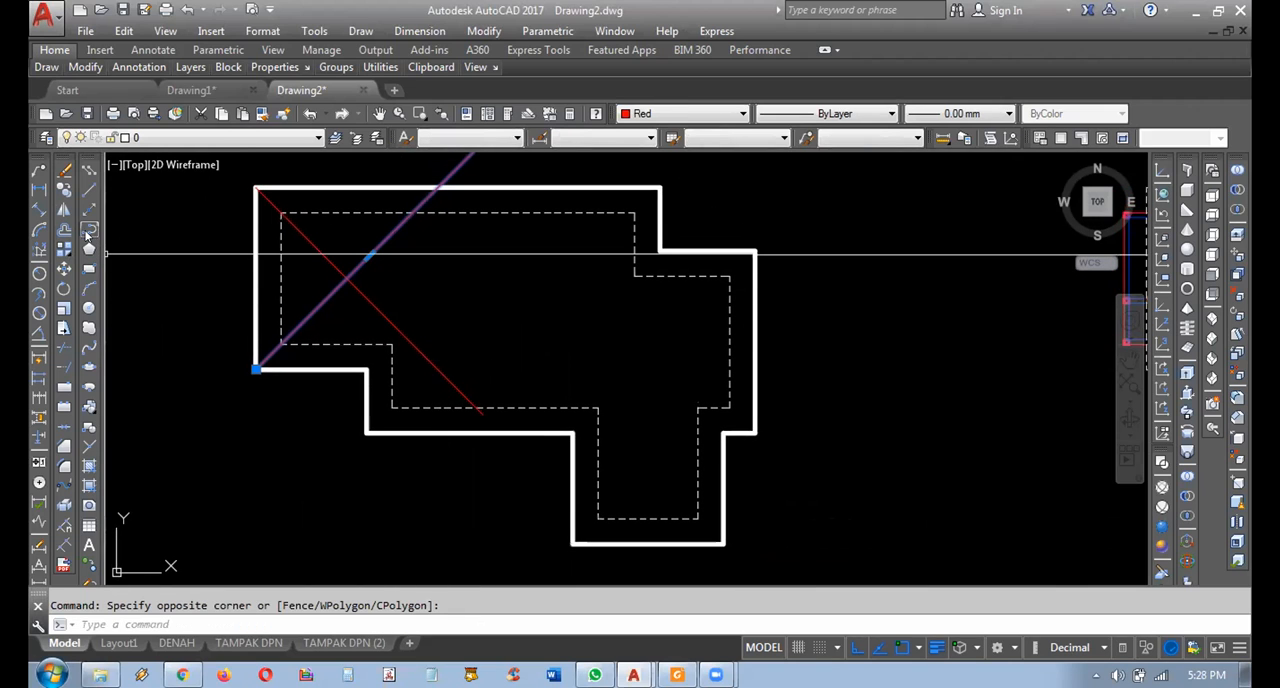
click(64, 190)
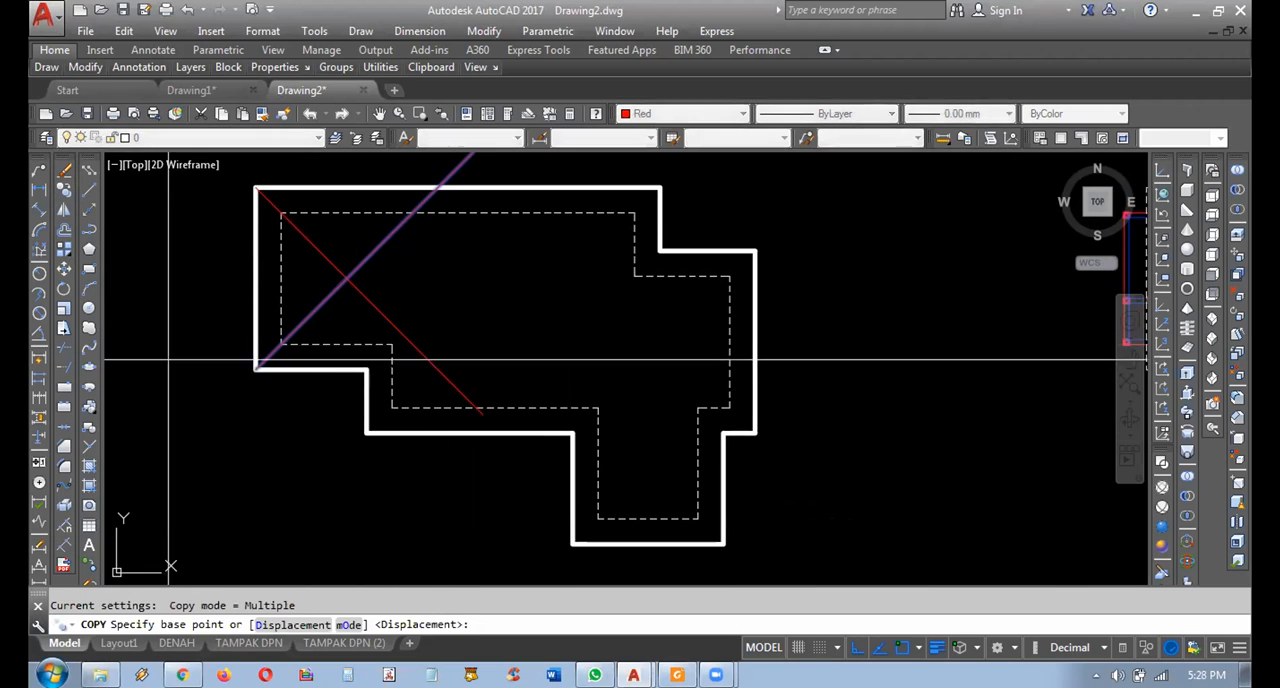
click(258, 368)
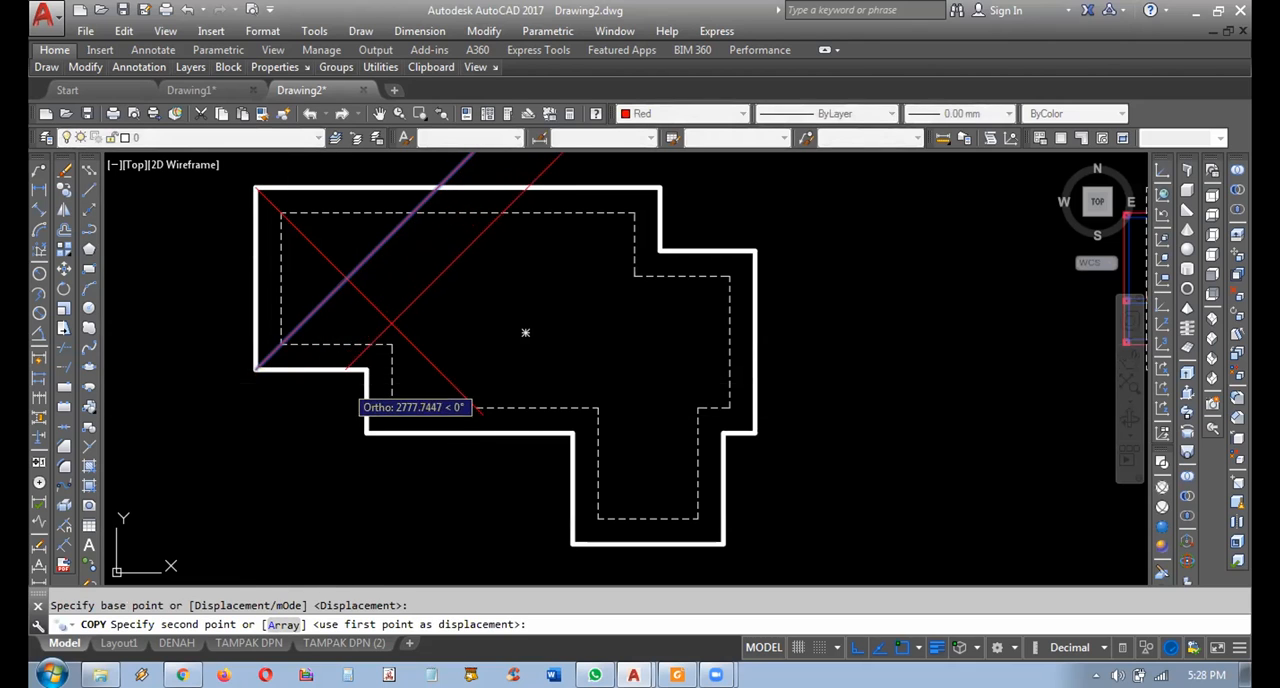
click(367, 369)
click(376, 428)
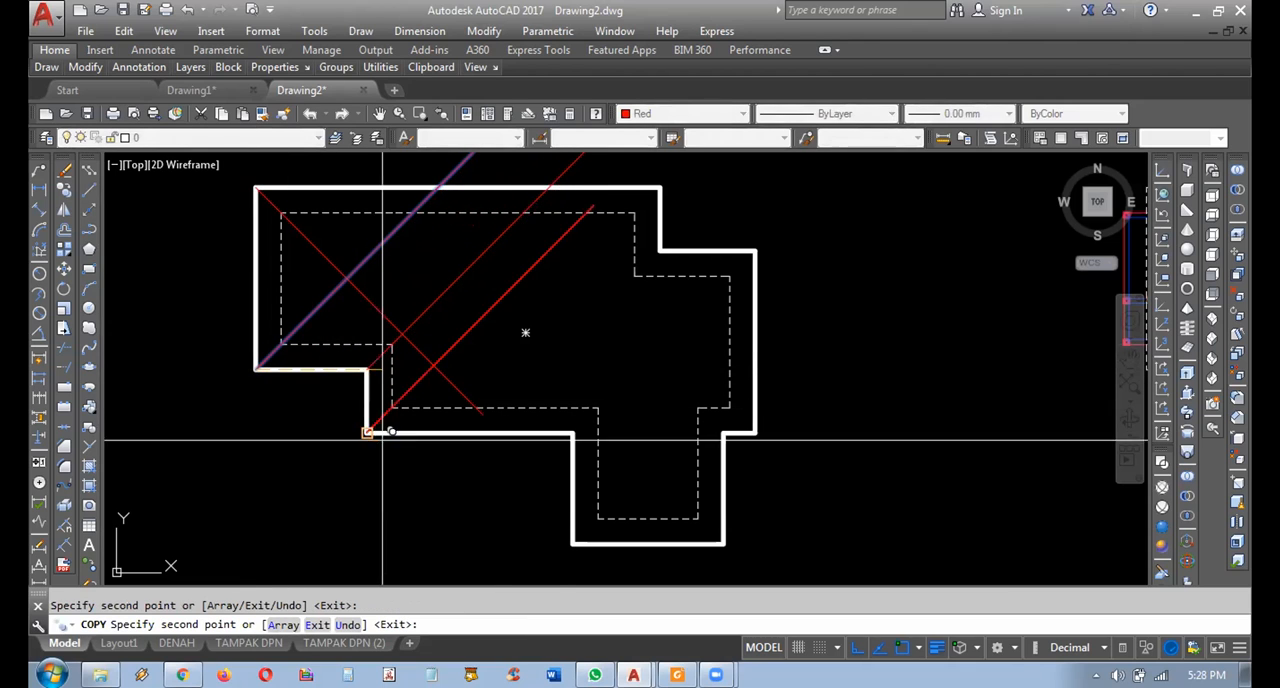
click(571, 544)
mouse_move(619, 421)
middle_down()
mouse_move(591, 437)
mouse_move(618, 451)
middle_up()
key(Escape)
Copy the falling red diagonal from its lower endpoint to the three corners on the outline's lower-right side.
key(Return)
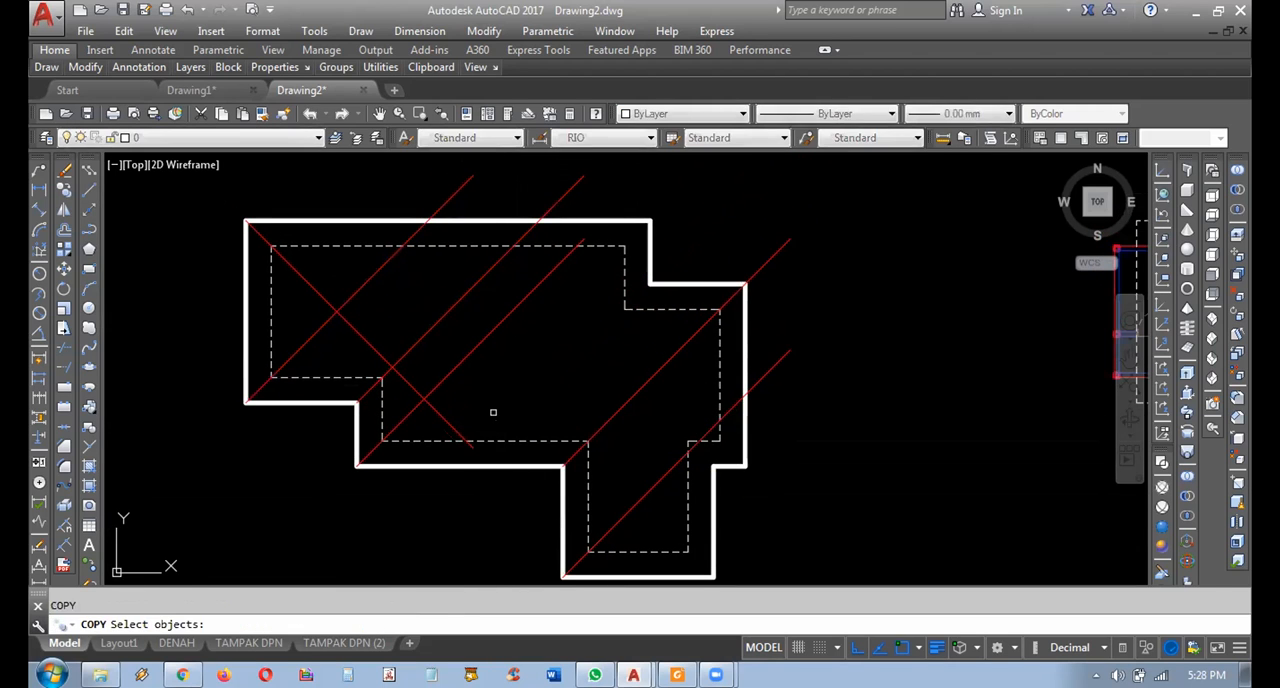
click(455, 430)
key(Return)
click(473, 447)
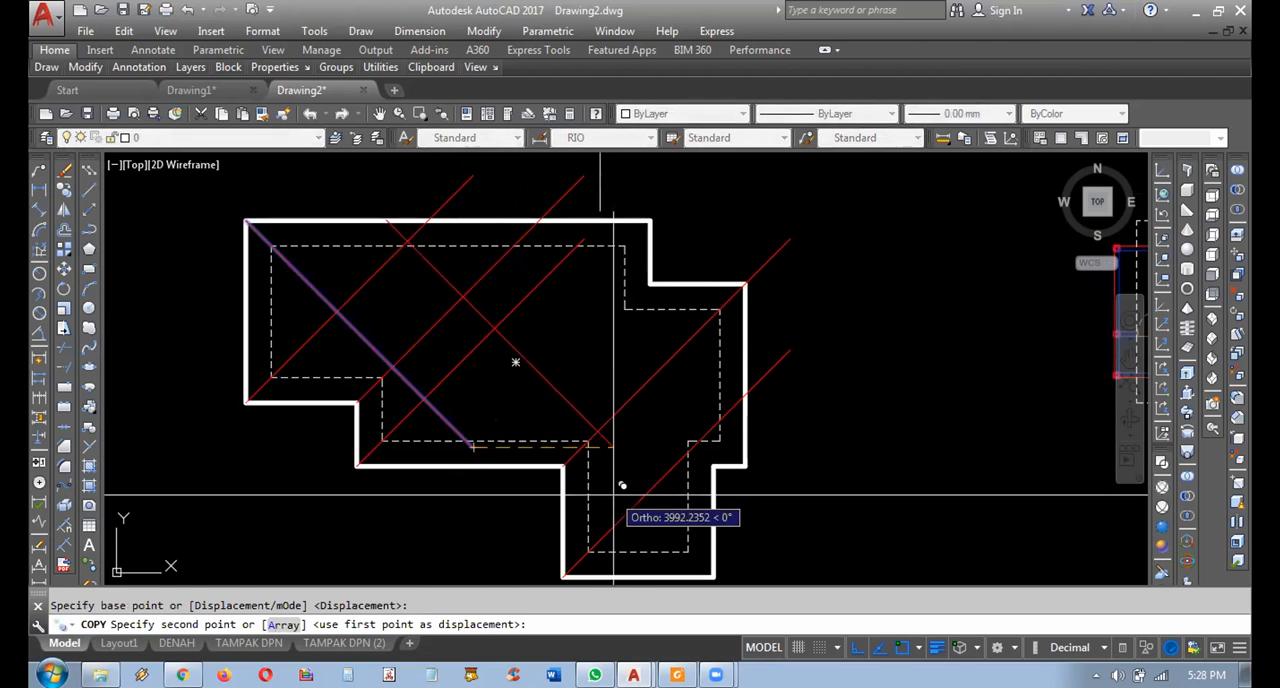
middle_drag(614, 494, 606, 480)
click(657, 529)
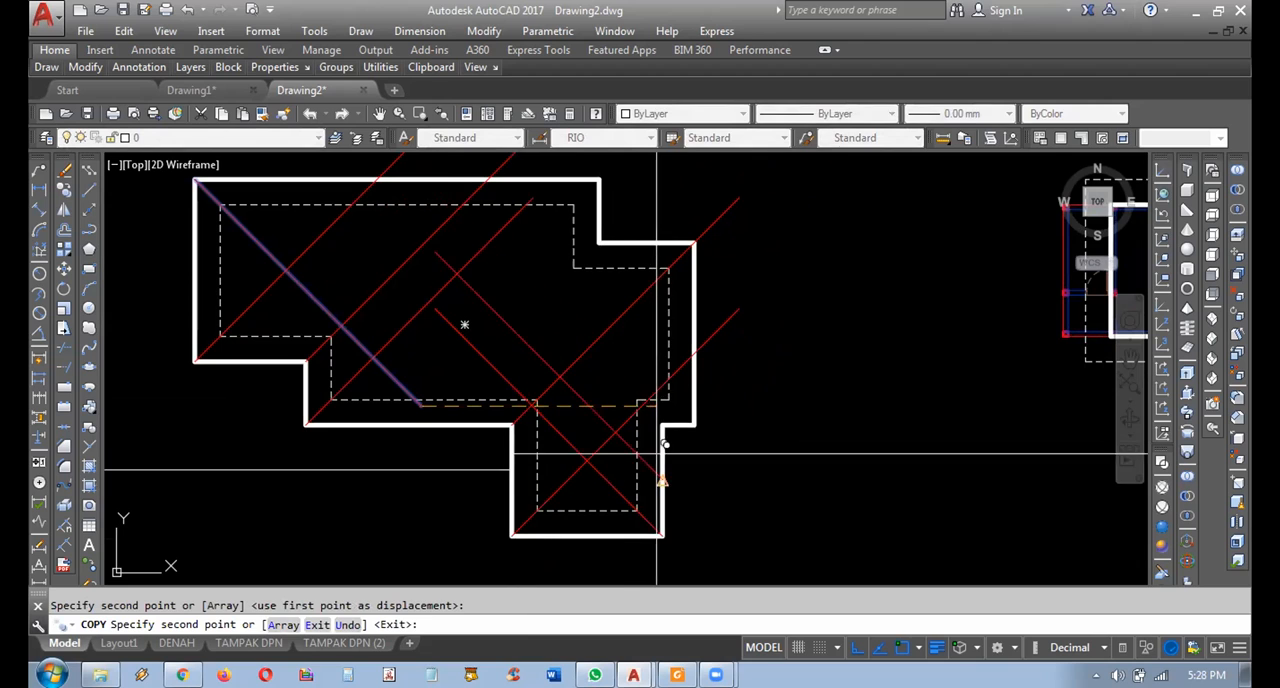
click(694, 421)
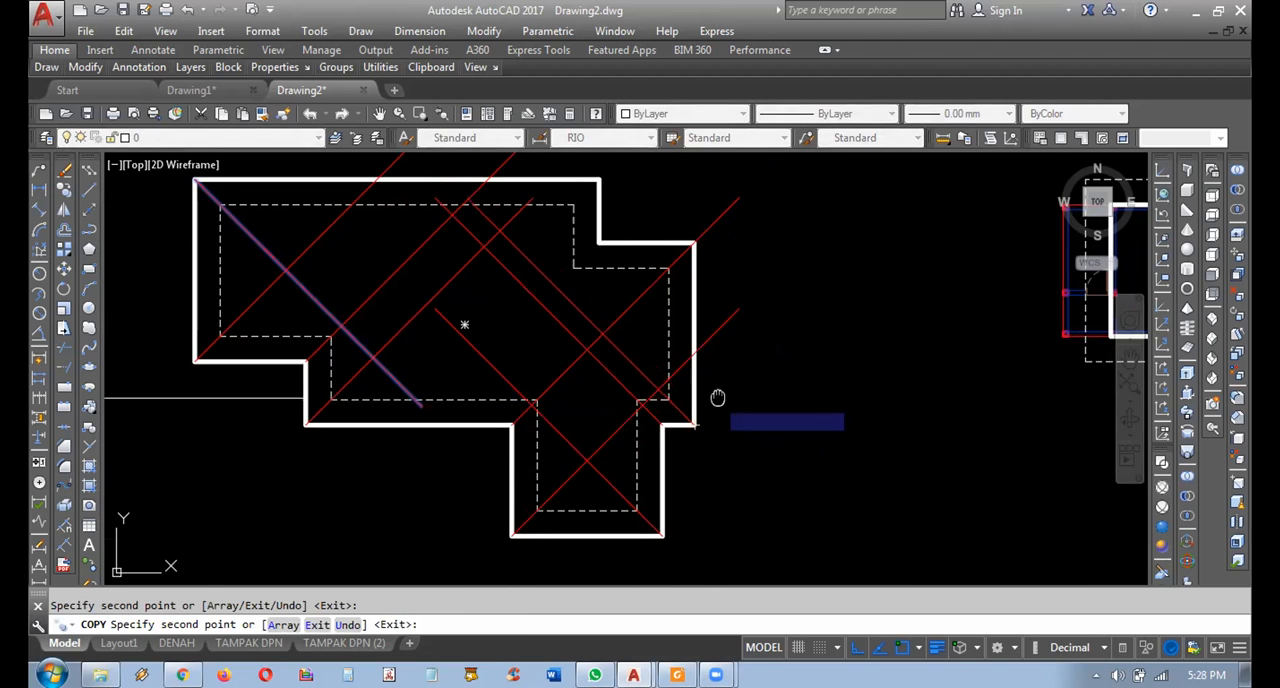
middle_drag(717, 398, 763, 436)
key(Escape)
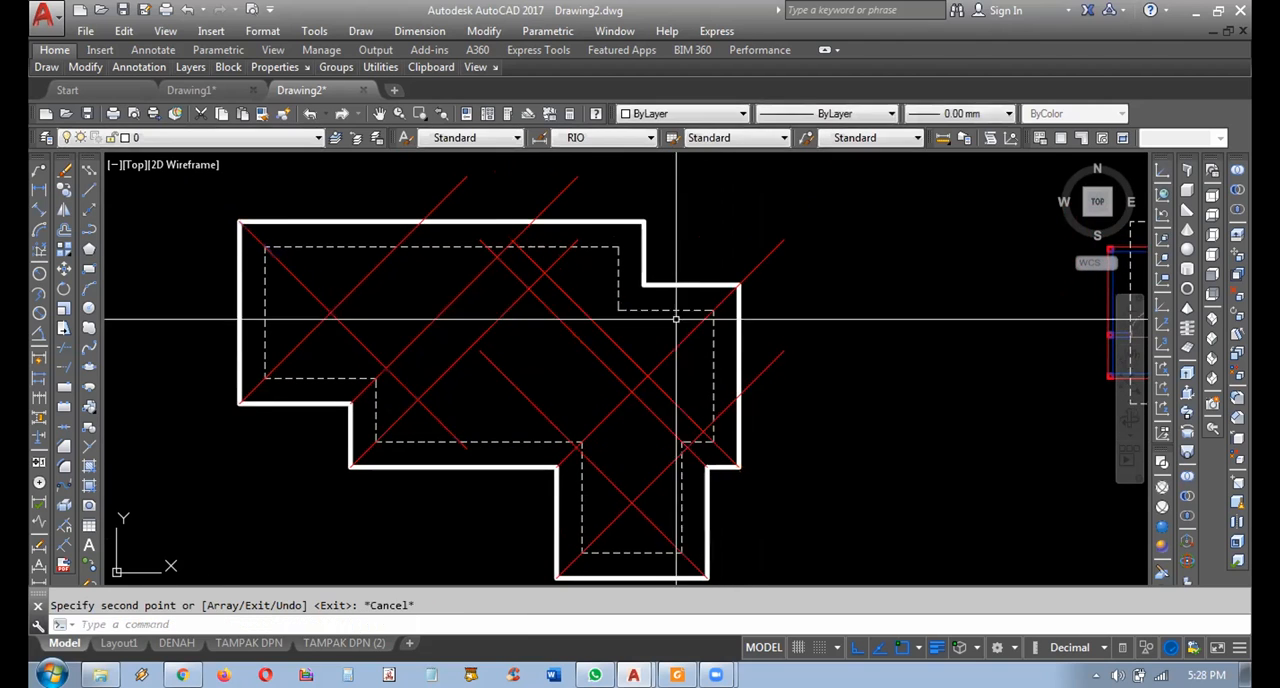
Copy the rising diagonal at the outline's right corner from its upper endpoint to the two corners of the upper-right notch.
key(Return)
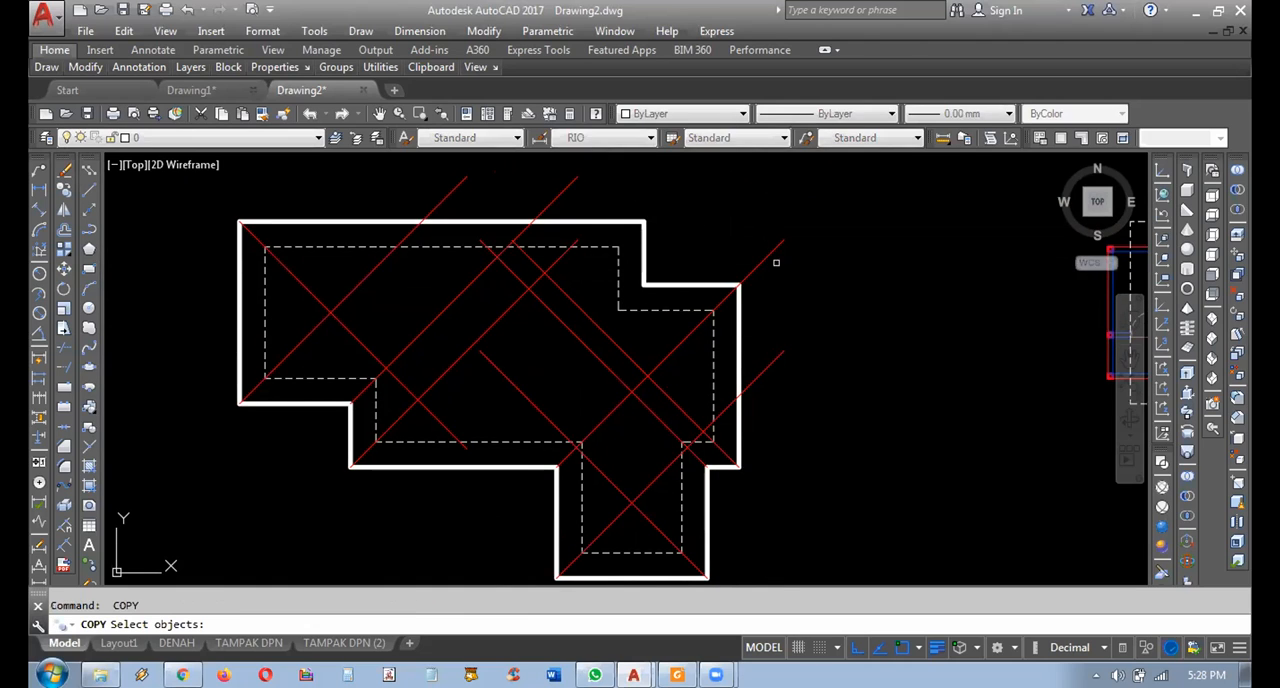
click(776, 262)
click(762, 244)
key(Return)
click(782, 240)
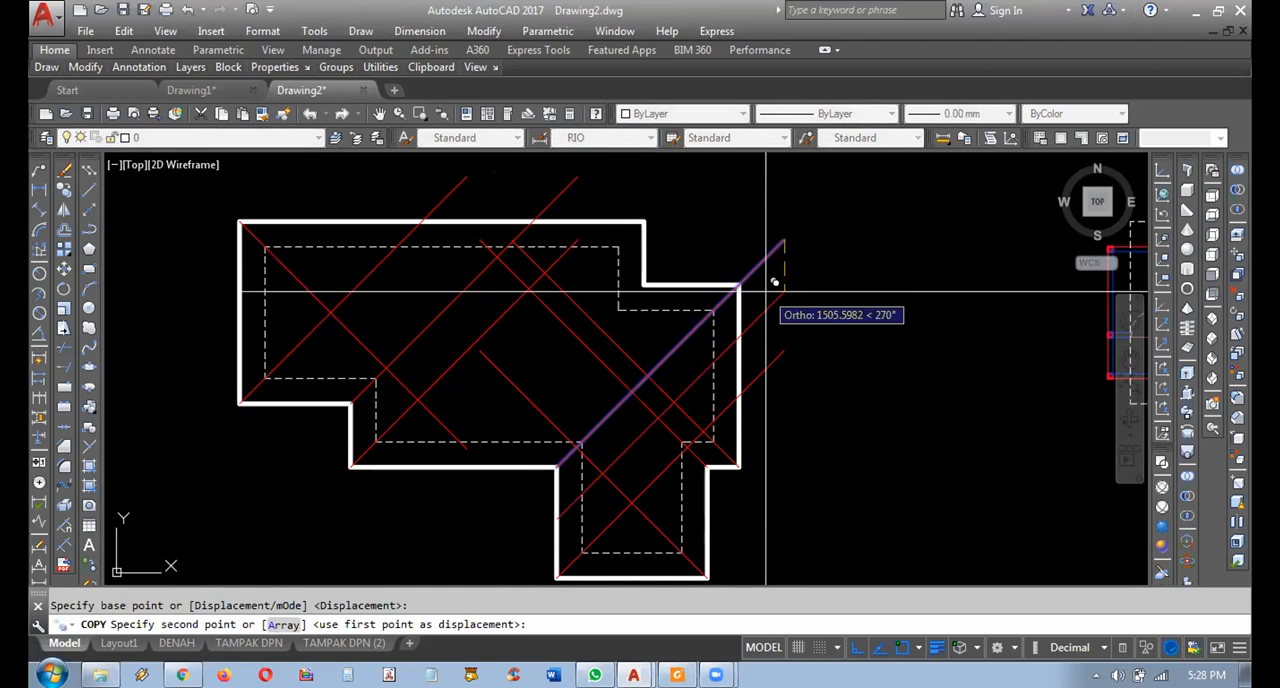
click(649, 286)
click(644, 221)
key(Escape)
middle_drag(691, 277, 760, 251)
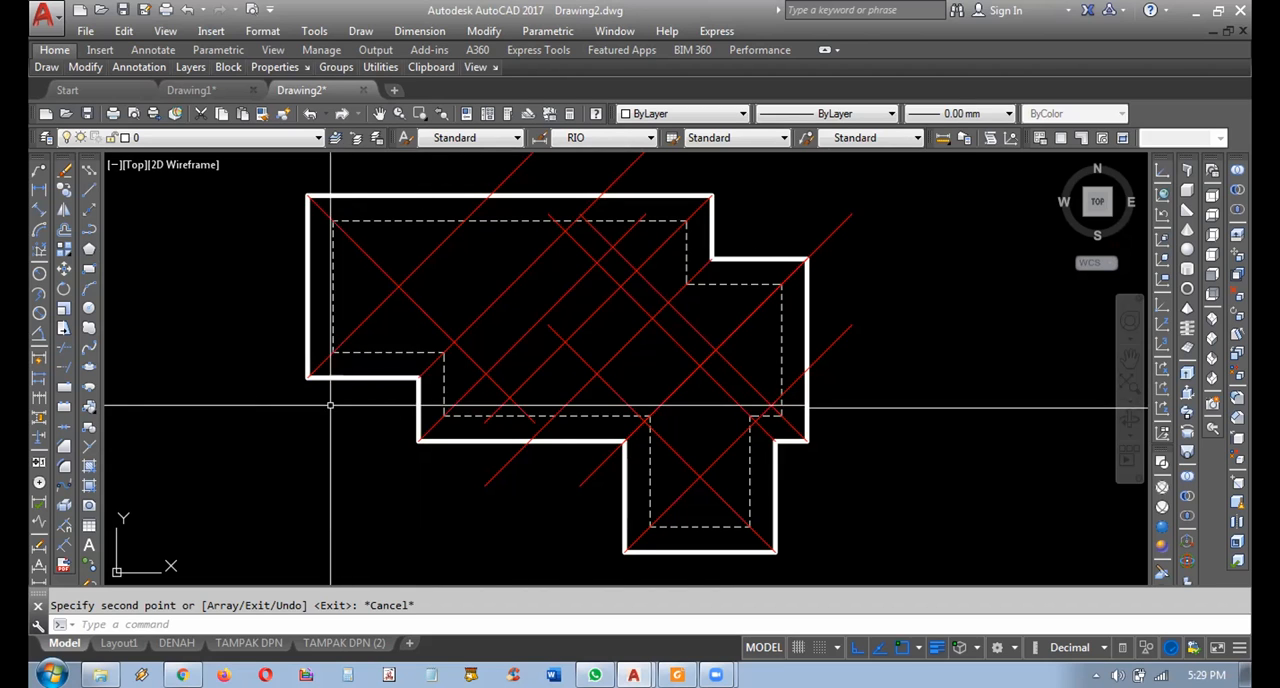
mouse_move(335, 404)
middle_down()
mouse_move(303, 397)
mouse_move(302, 412)
middle_up()
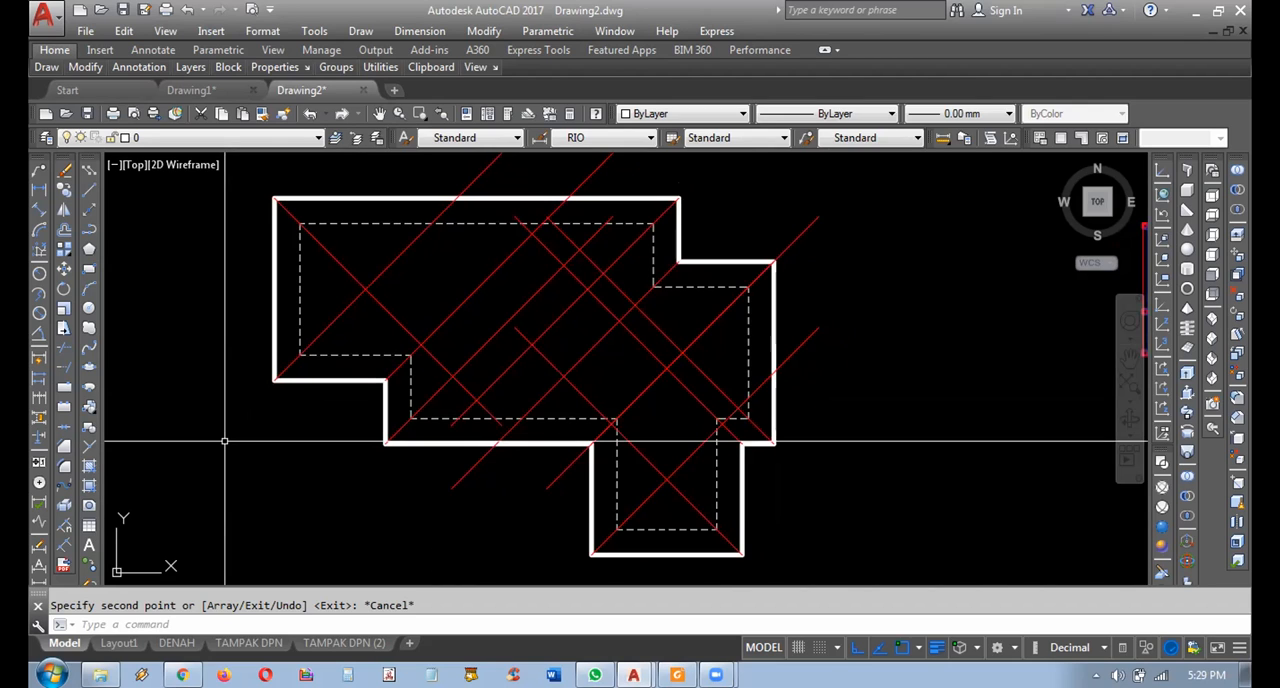
Explode the roof outline polyline and select its lower-left horizontal edge to check that the edges are separate.
click(312, 379)
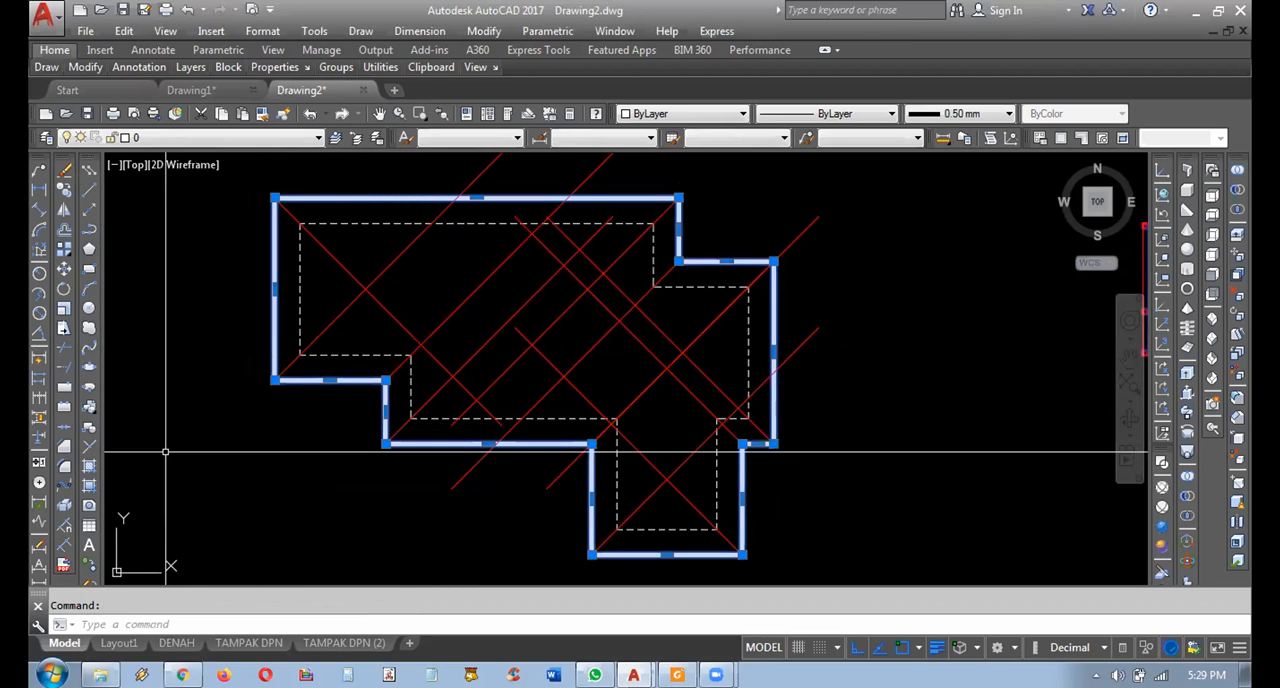
click(63, 505)
click(288, 440)
click(310, 382)
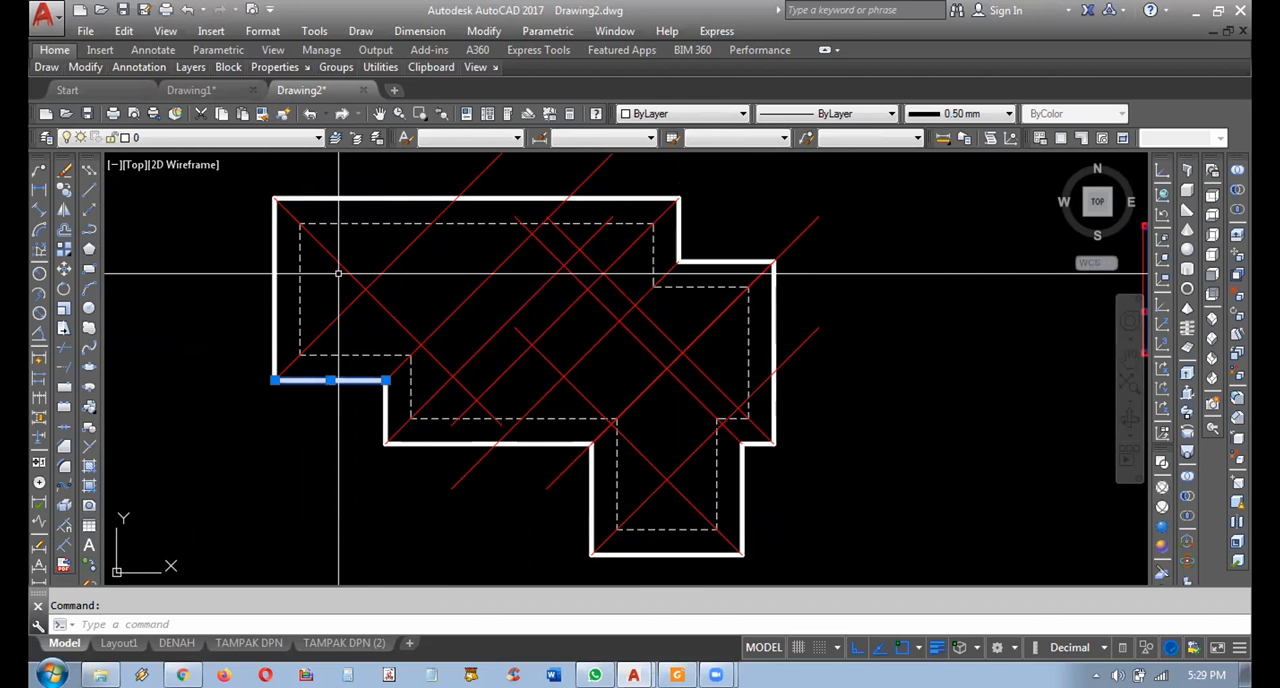
key(Escape)
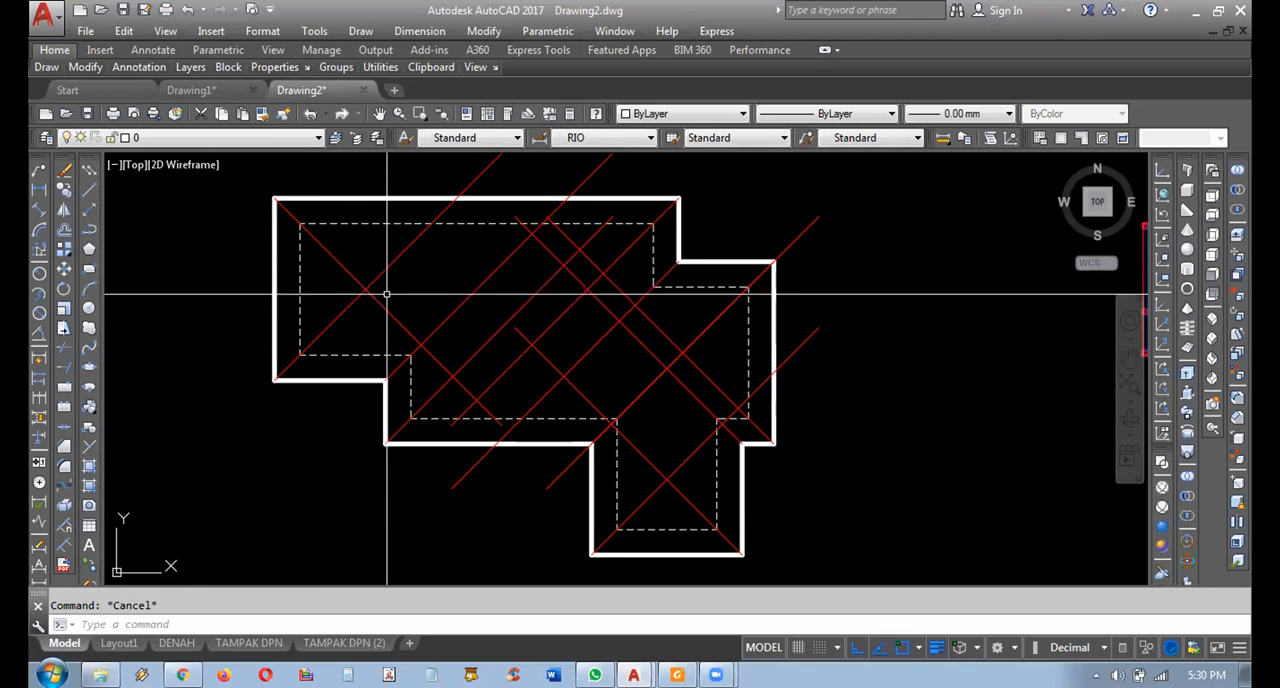
Undo the explode of the roof outline and select the outline to check that it is a single polyline.
middle_drag(385, 290, 414, 294)
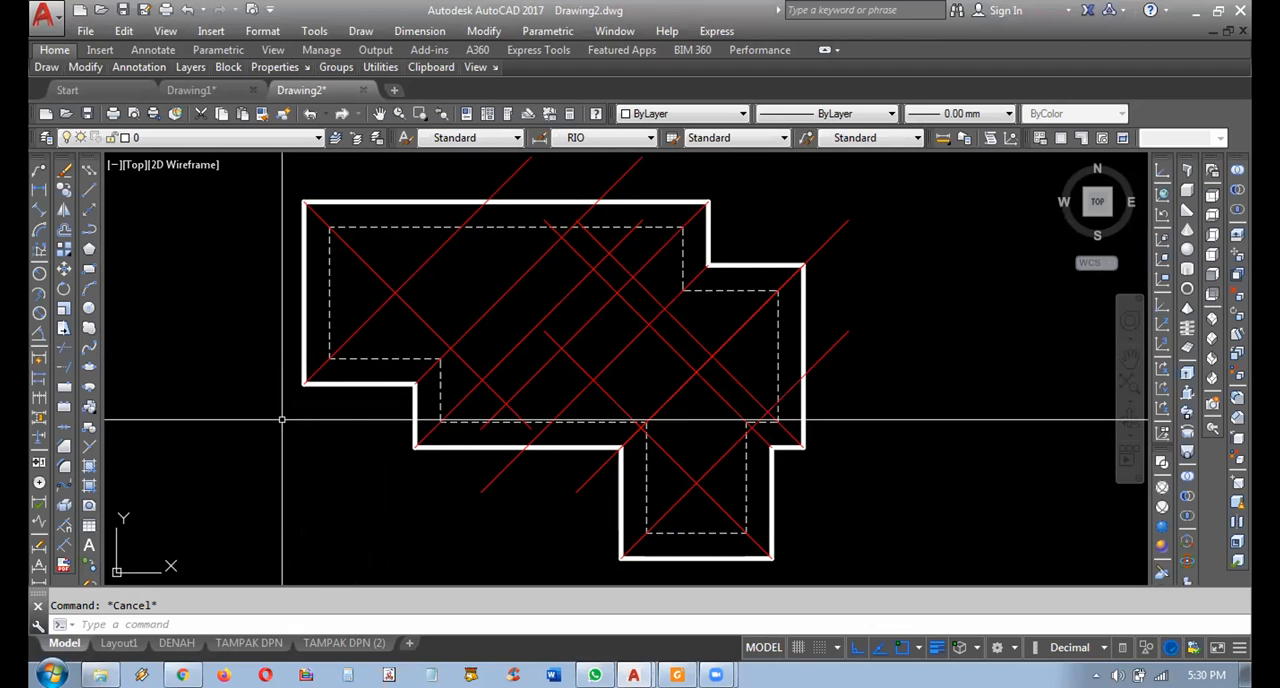
key(ctrl+z)
key(ctrl+z)
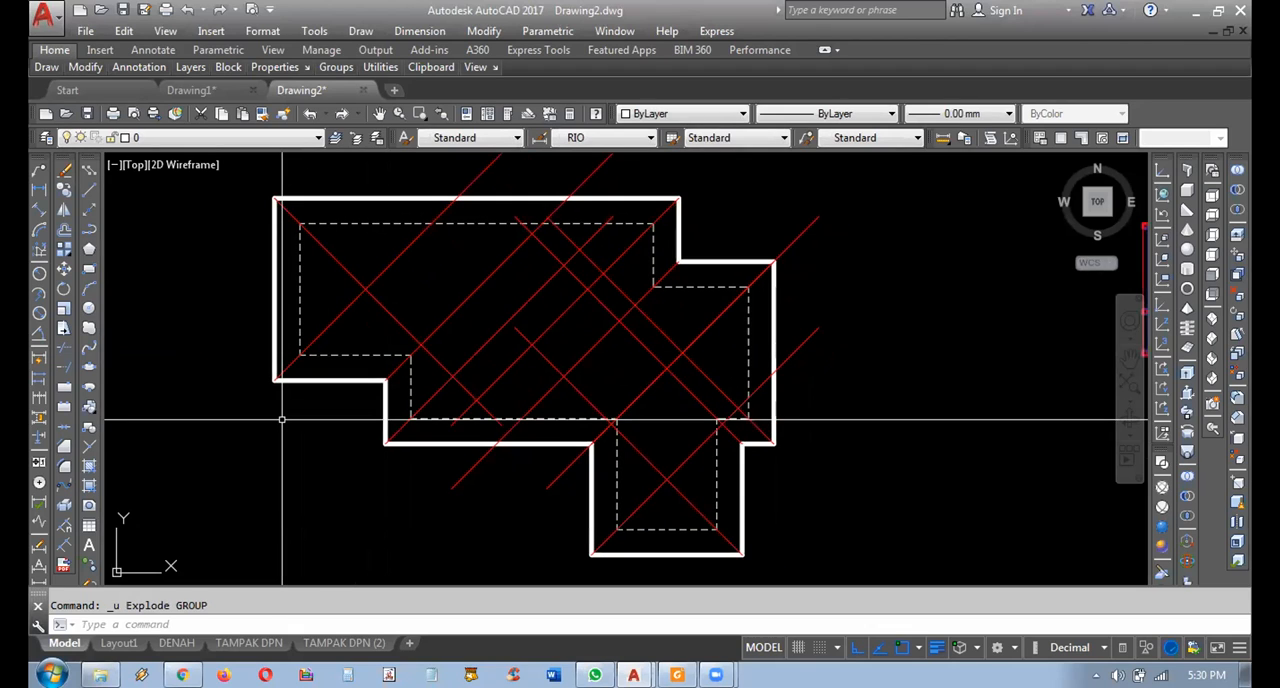
click(298, 381)
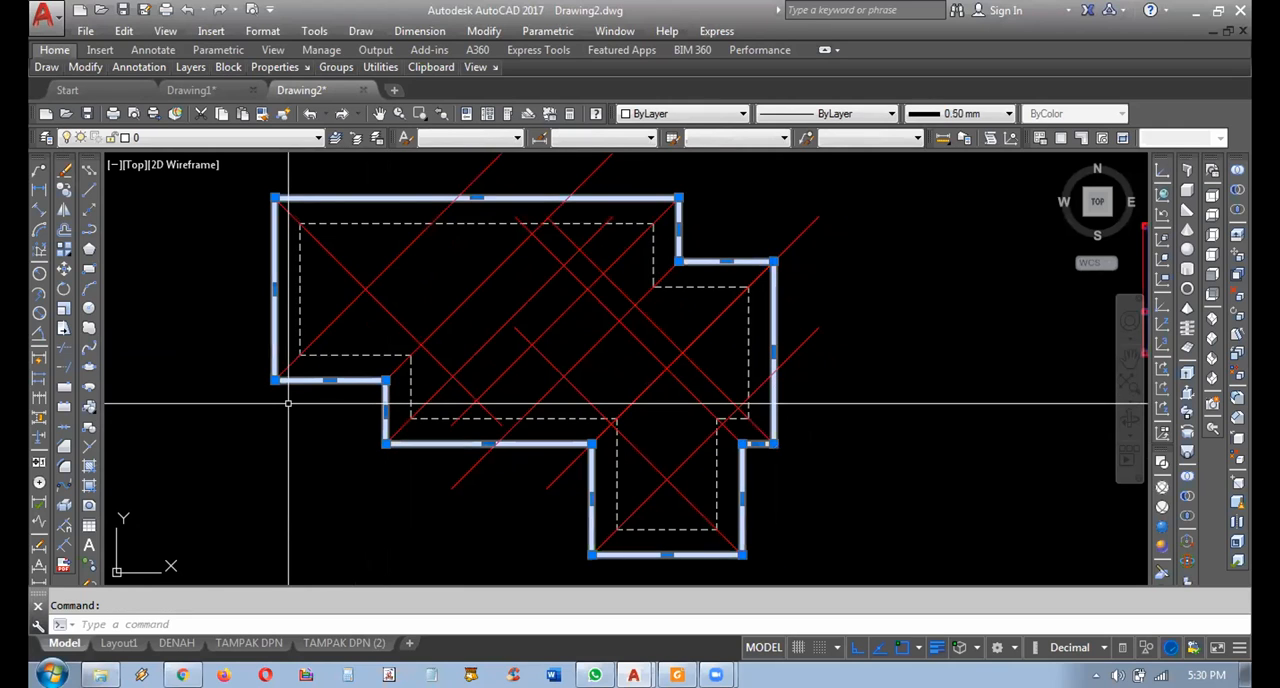
middle_drag(466, 353, 500, 351)
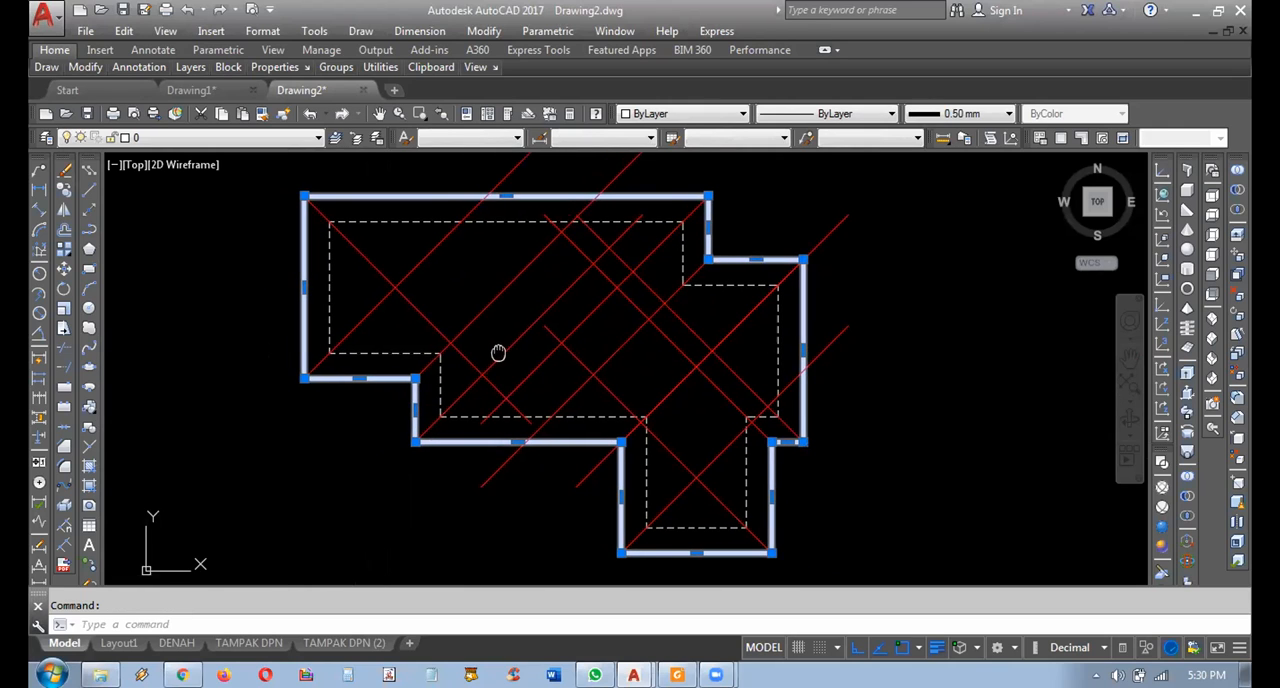
key(Escape)
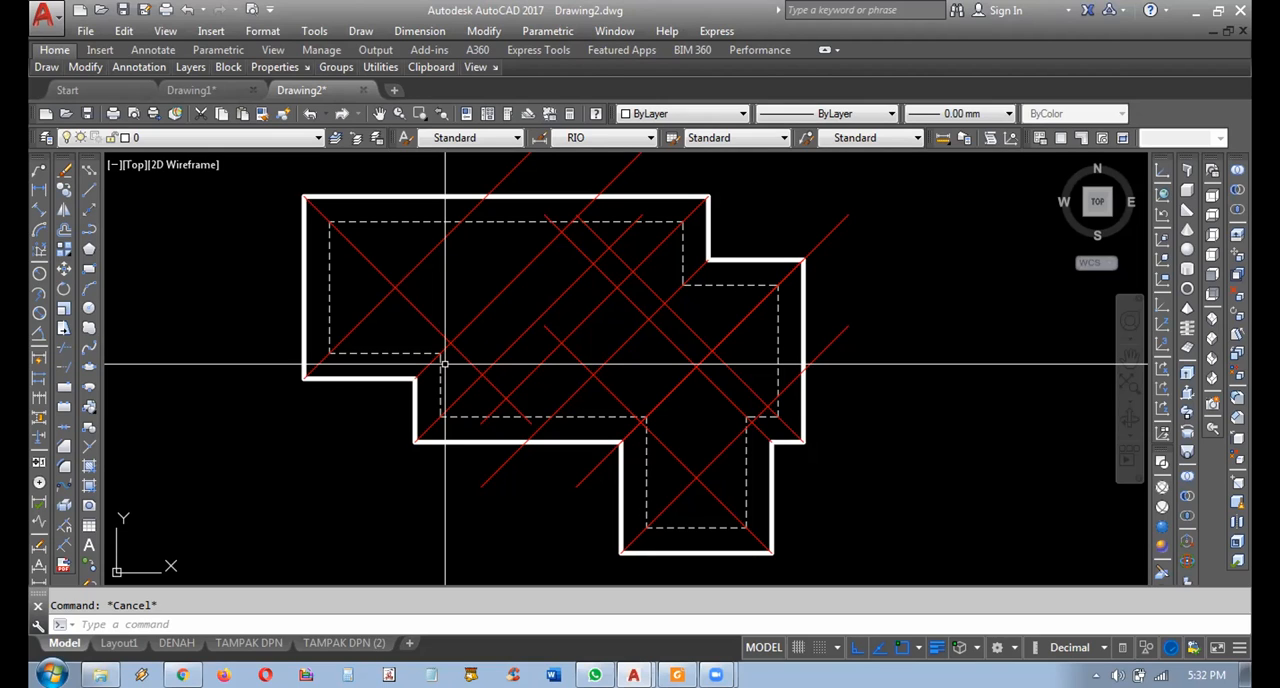
Draw a horizontal ridge polyline rightward from the crossing of the two corner diagonals at the roof's left end.
click(89, 229)
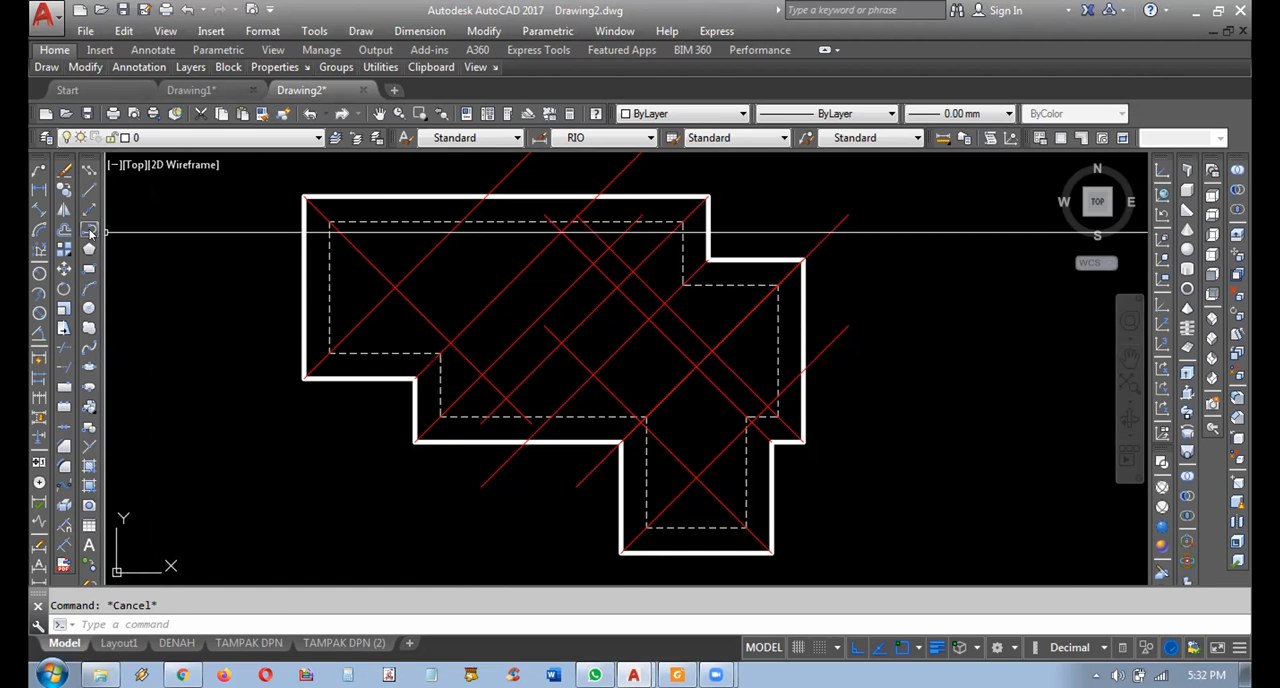
click(395, 288)
scroll(440, 291, up, 4)
click(648, 284)
key(Return)
Draw a vertical ridge polyline from the diagonals' crossing in the lower wing up to the diagonal crossing directly above it.
scroll(647, 318, down, 2)
middle_drag(855, 495, 738, 420)
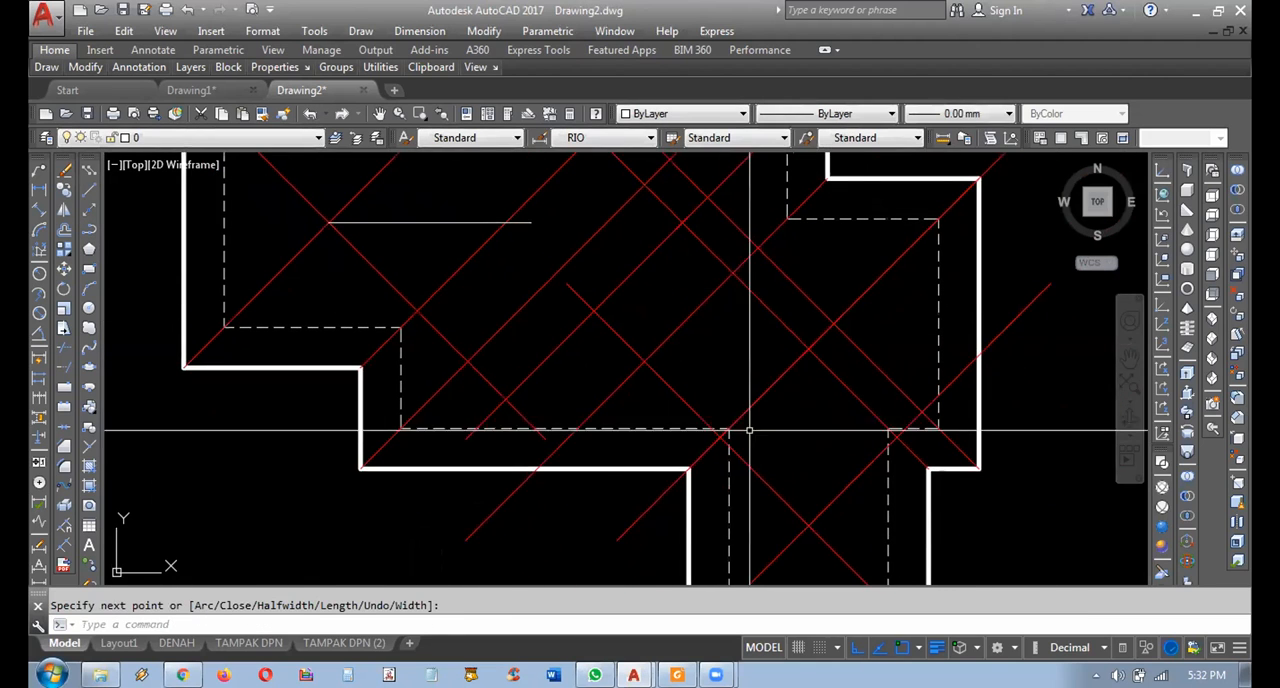
key(Return)
click(808, 525)
click(808, 349)
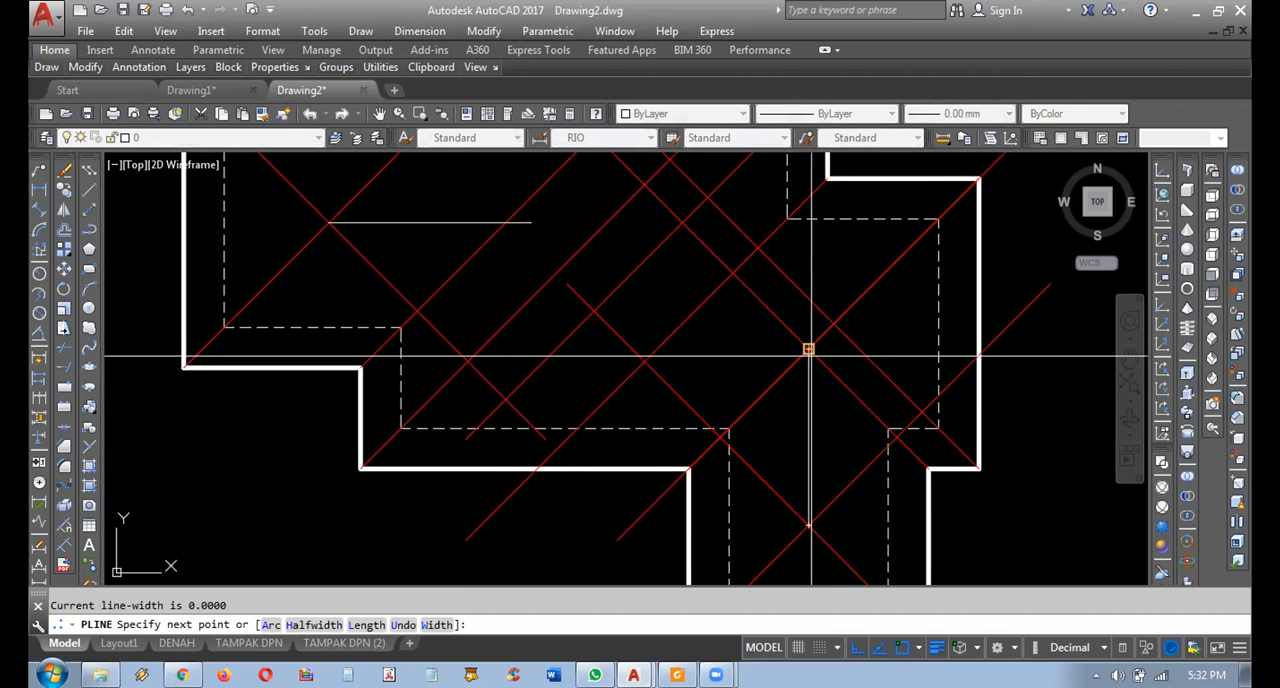
middle_drag(815, 336, 849, 354)
key(Return)
key(Return)
Draw a horizontal ridge polyline leftward from the crossing of the corner diagonals at the roof's right end.
click(866, 341)
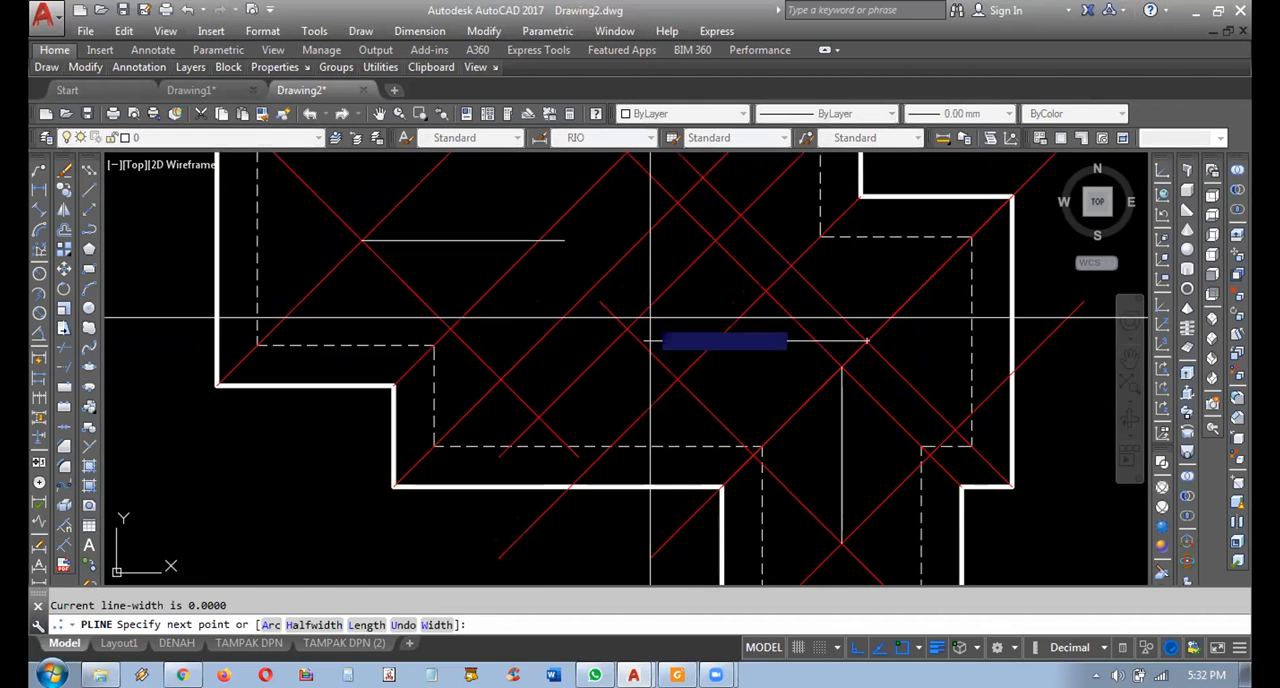
click(690, 326)
key(Return)
middle_drag(690, 326, 796, 364)
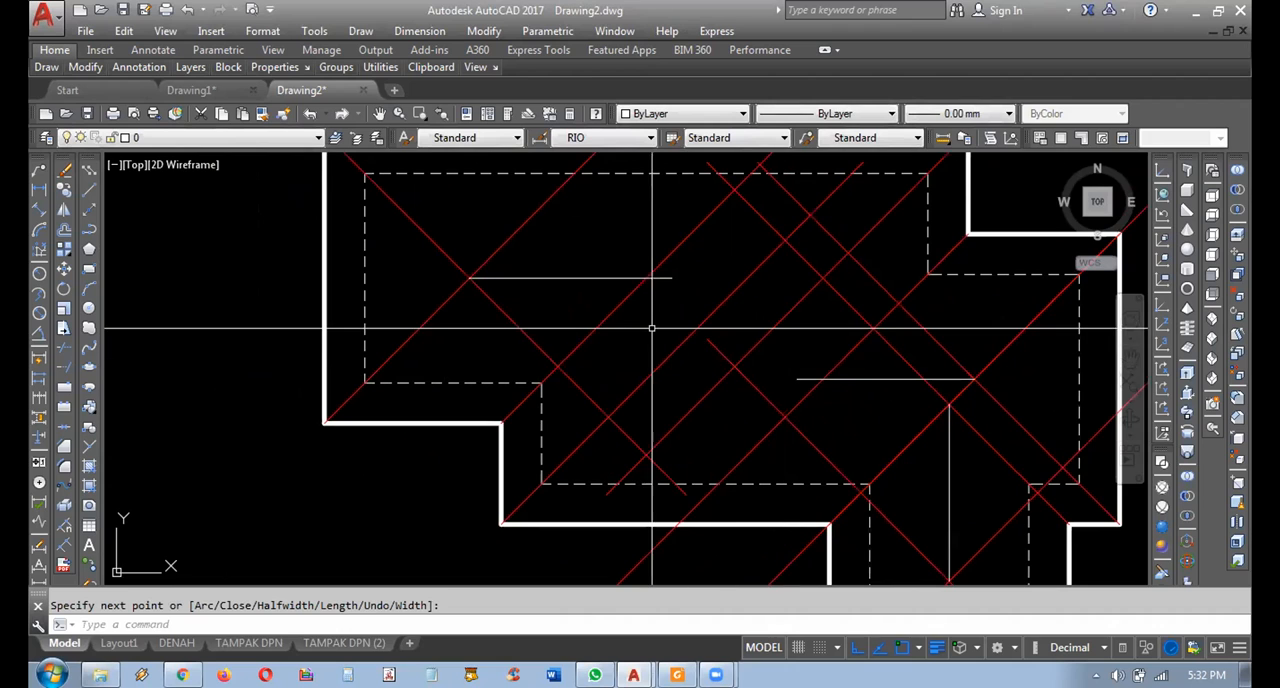
Mirror the red diagonal of the lower-left inner corner across the left ridge line's horizontal axis, keeping the source.
middle_drag(652, 327, 642, 339)
click(576, 291)
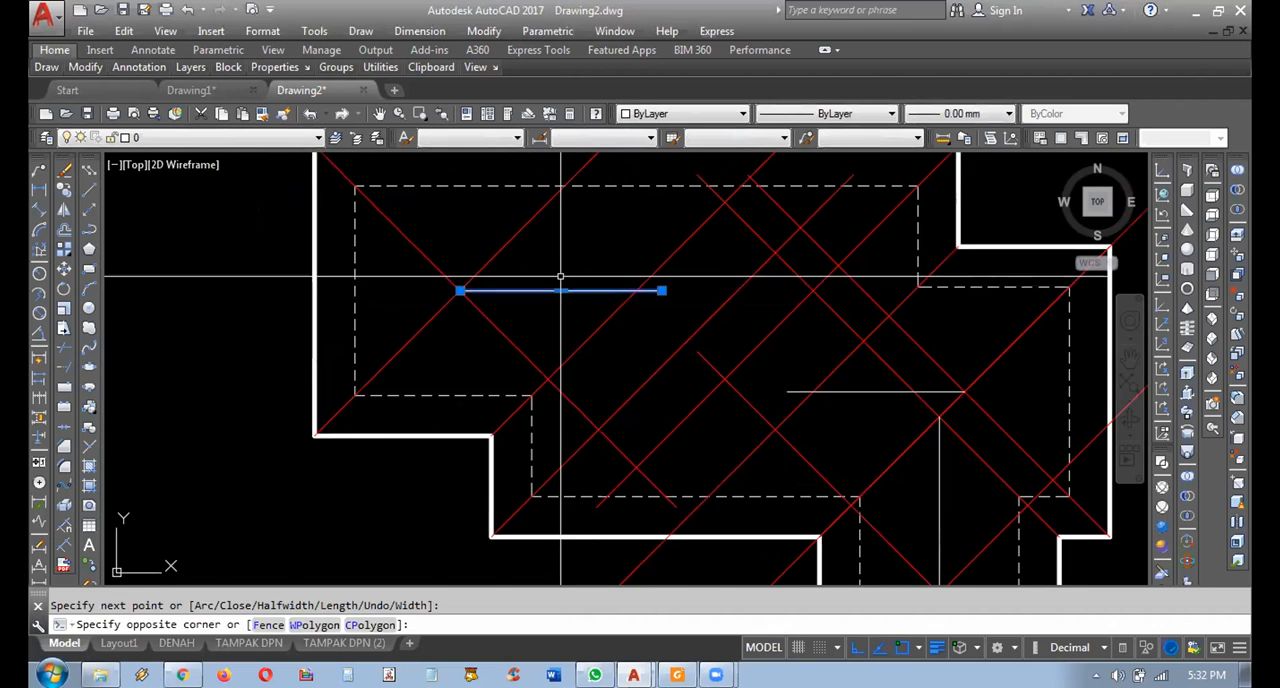
key(Escape)
click(645, 281)
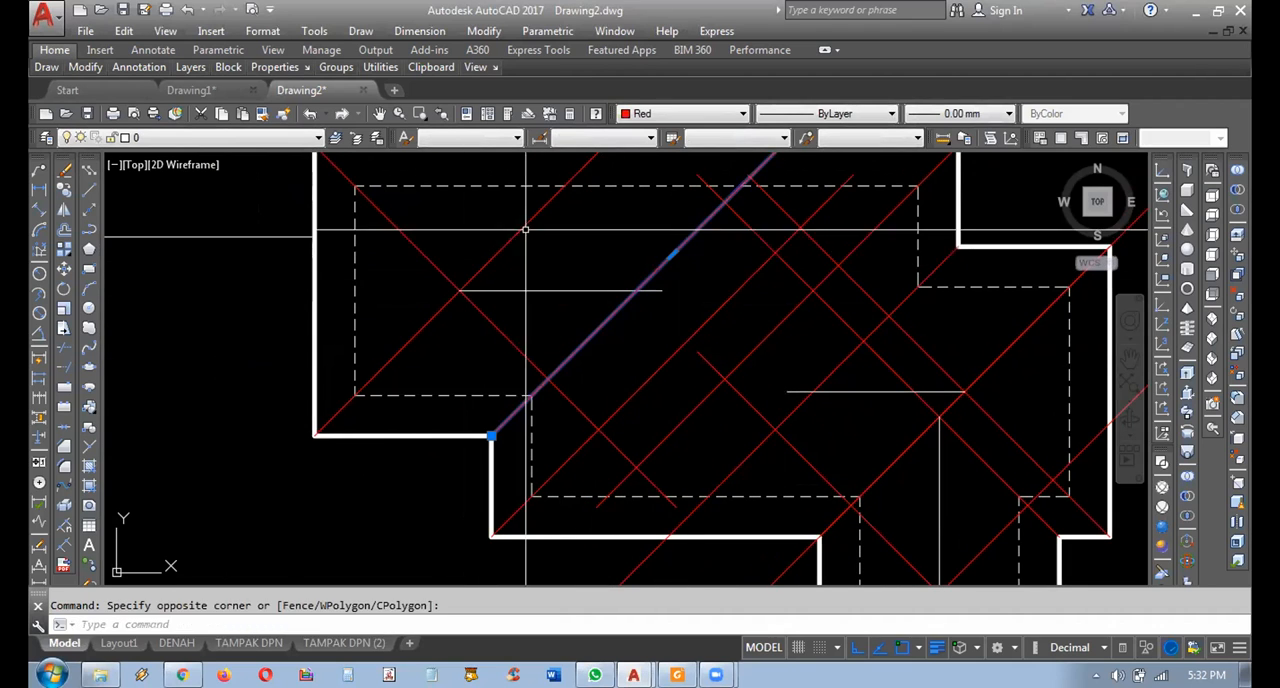
click(64, 209)
click(459, 290)
click(258, 294)
middle_drag(479, 331, 449, 323)
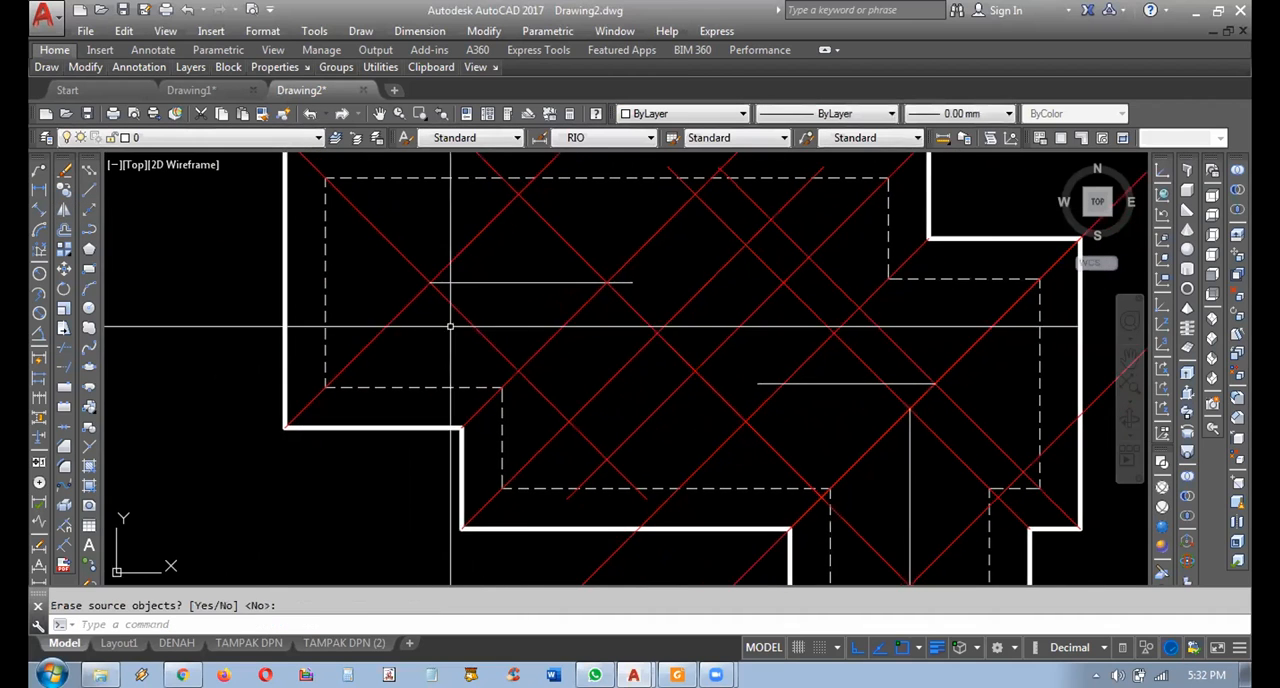
Draw a short horizontal polyline rightward from where the mirrored diagonal meets the diagonal of the lower-left stepped corner.
click(39, 209)
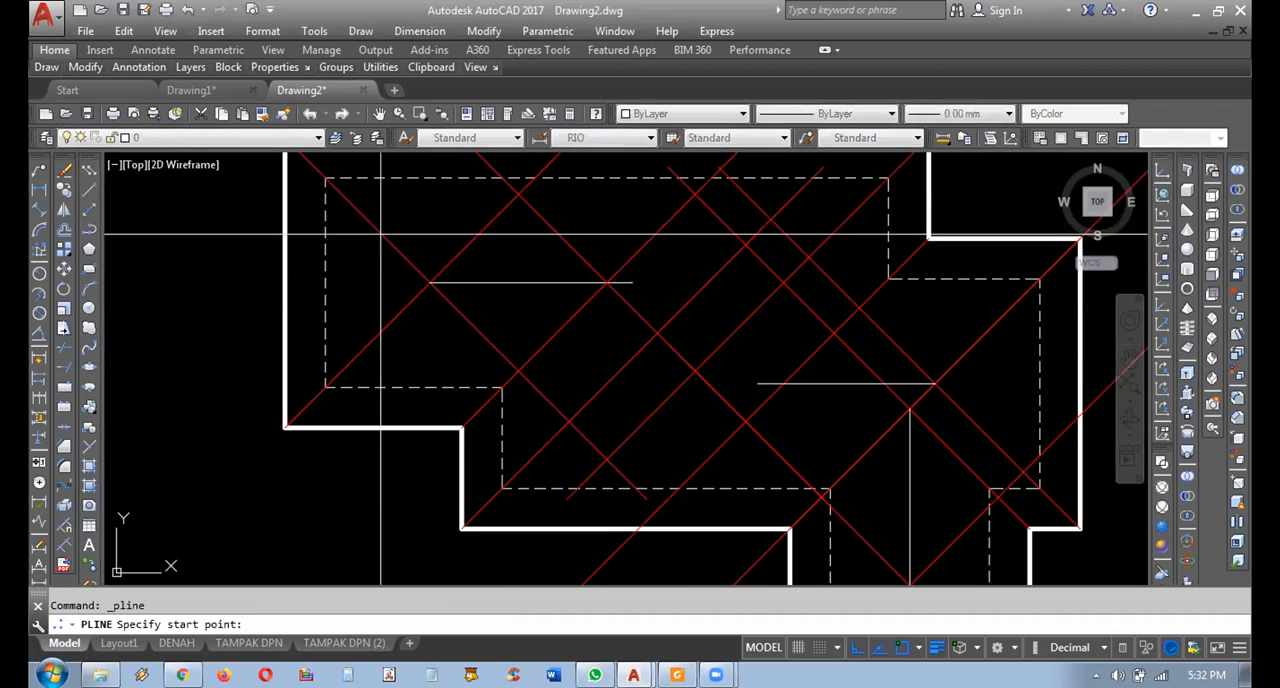
click(657, 332)
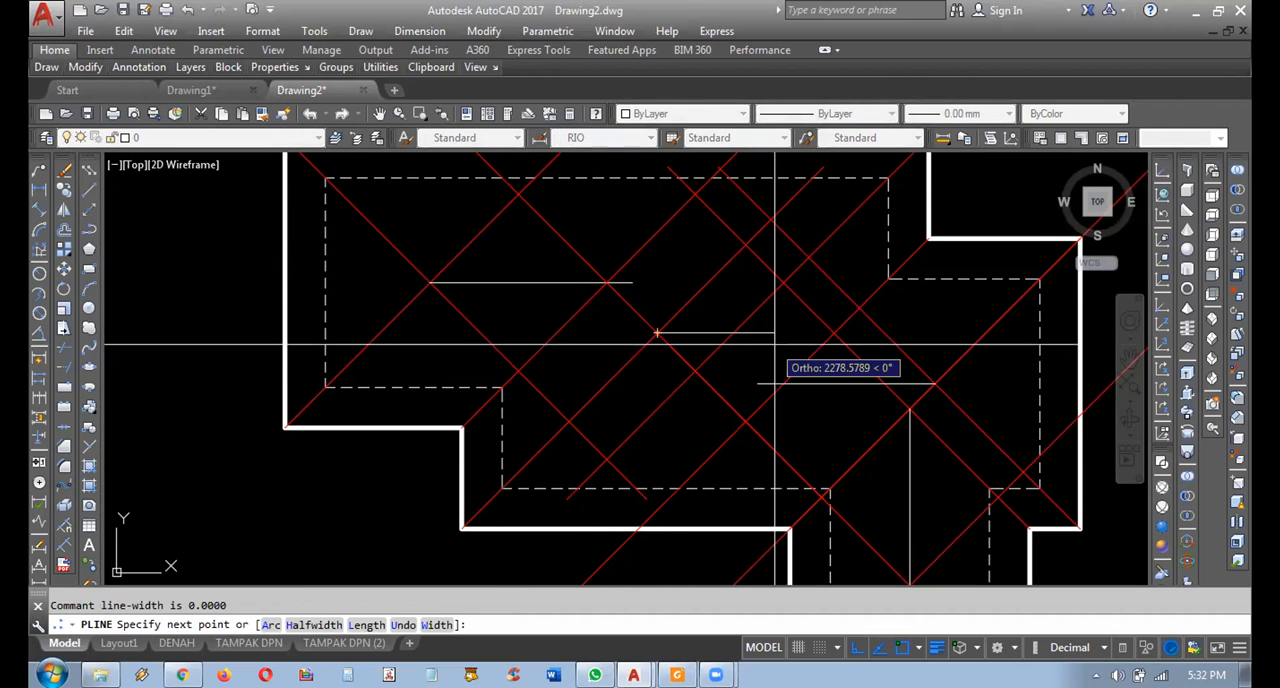
key(Escape)
Mirror the red diagonal of the upper-right notch's inner corner across the right ridge line's horizontal axis, keeping the source.
click(763, 403)
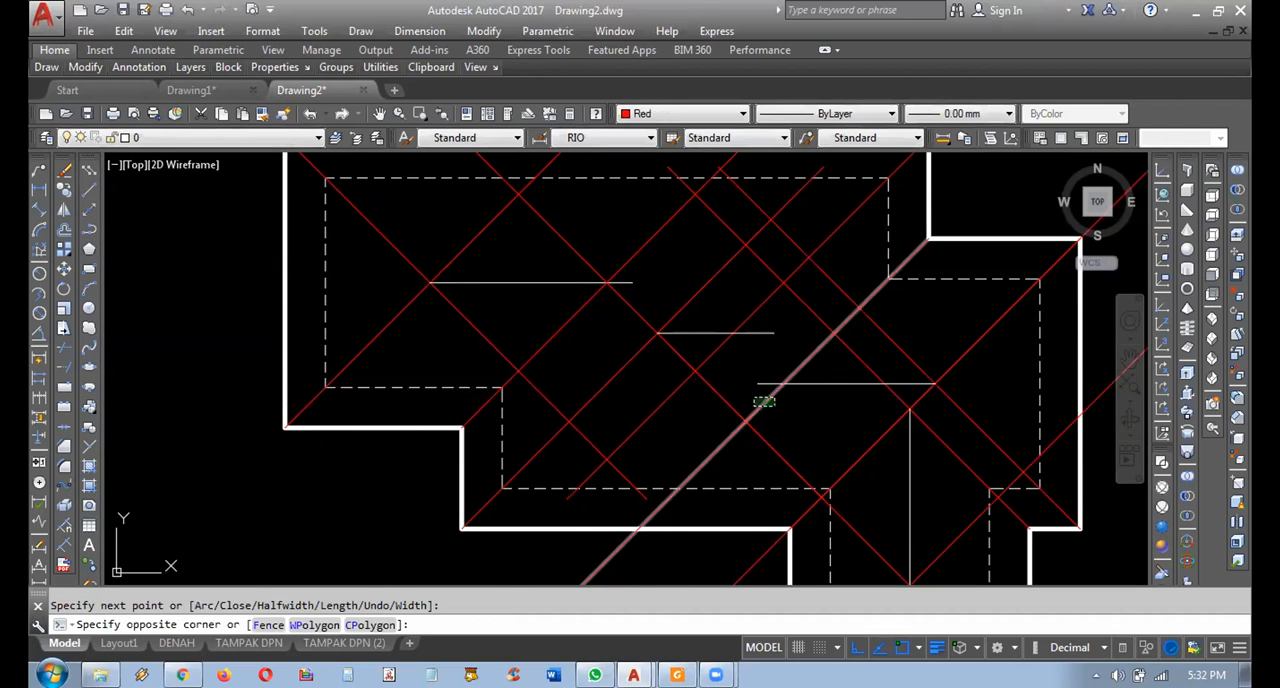
click(64, 209)
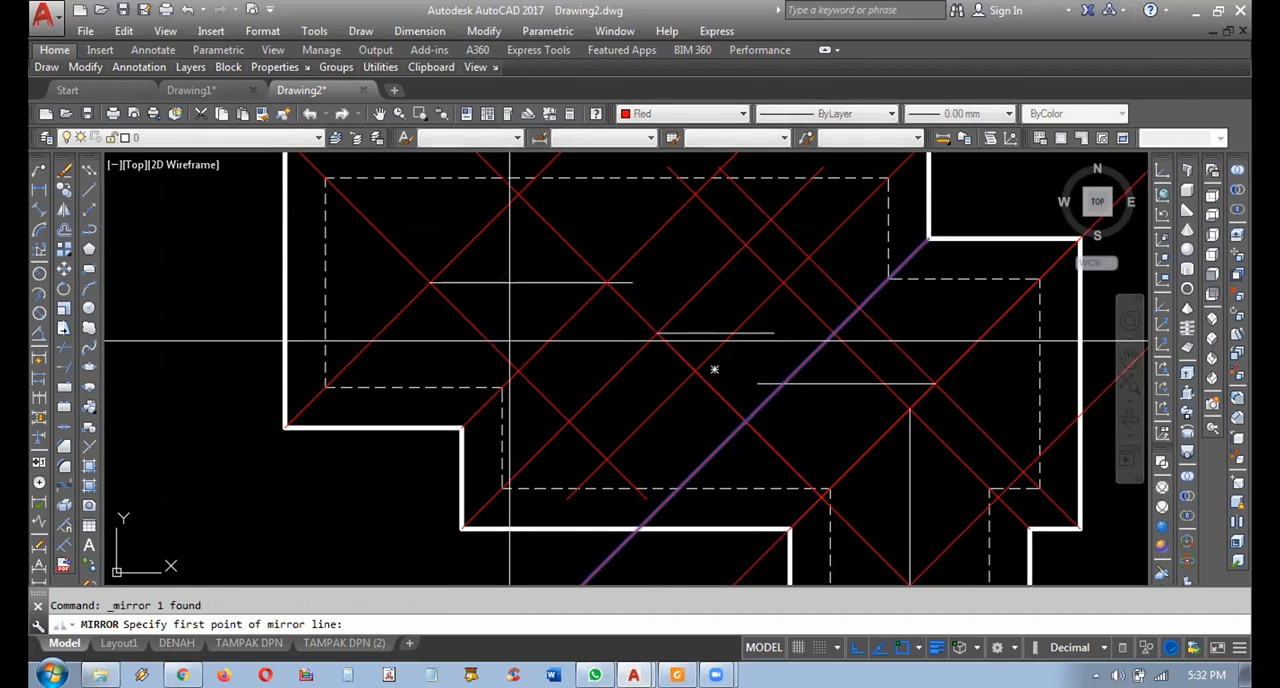
click(837, 381)
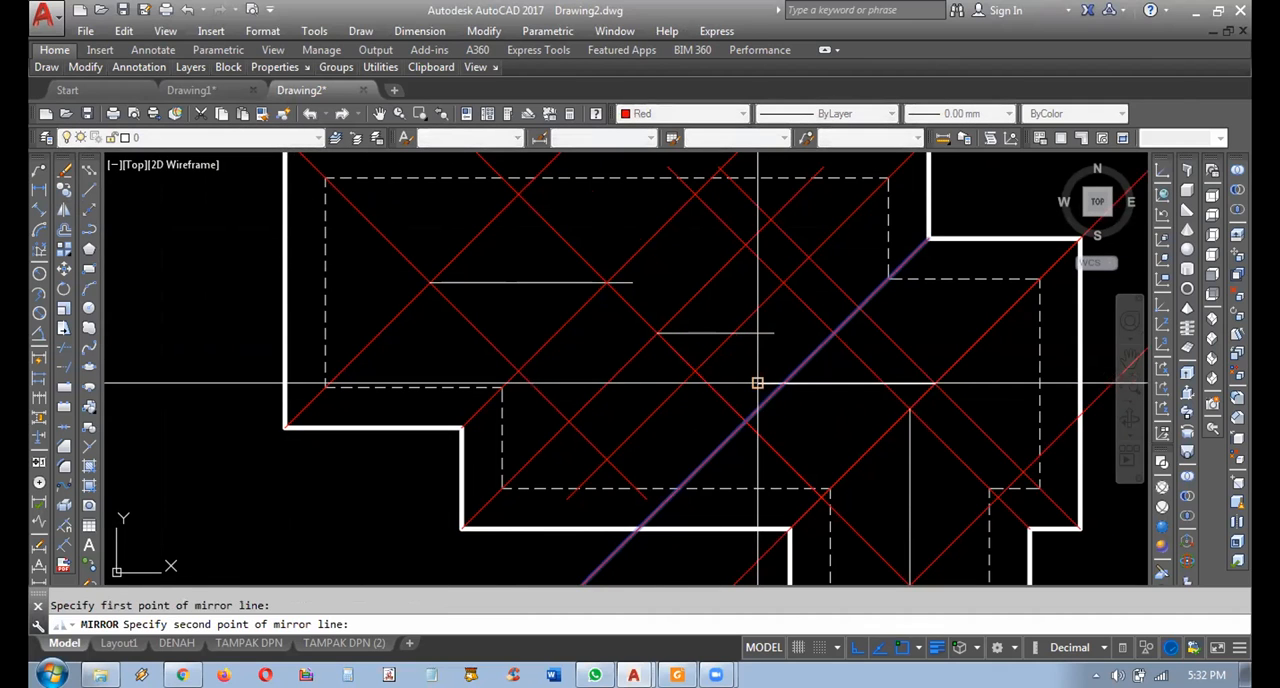
click(519, 326)
scroll(560, 350, down, 5)
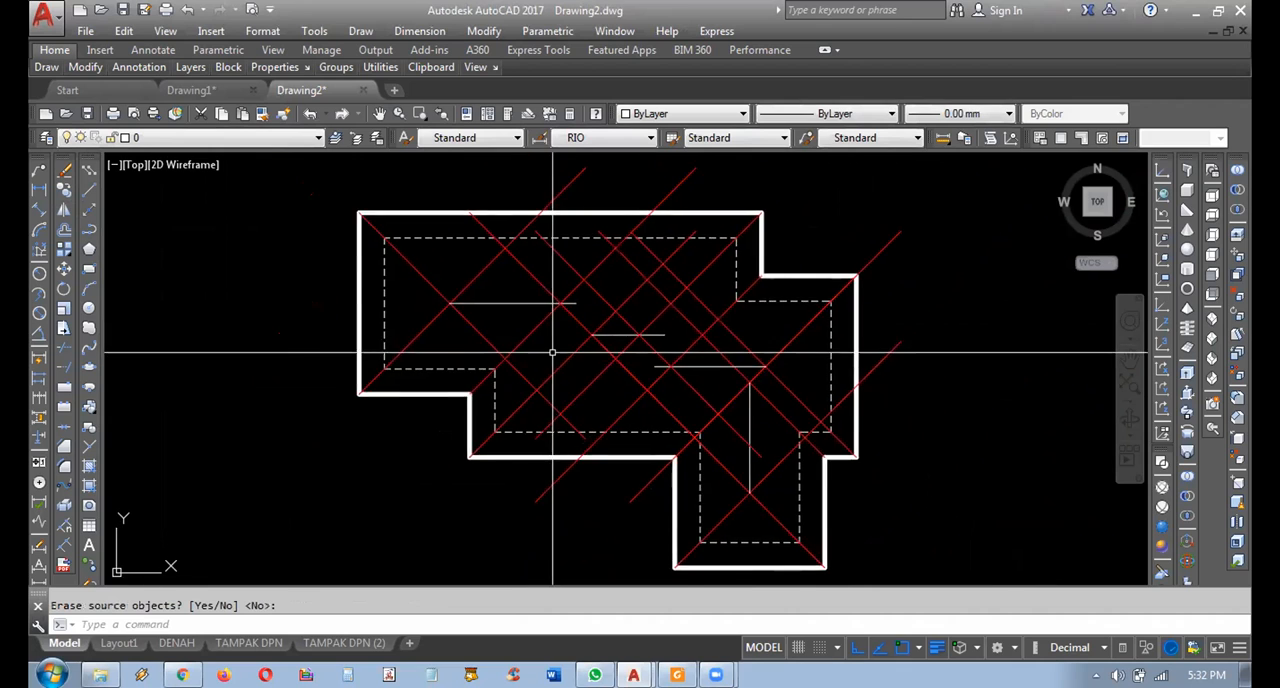
Draw a stepped ridge polyline at 0.50 mm lineweight along the three horizontal ridge lines and the mirrored diagonals linking them.
scroll(580, 364, up, 5)
click(938, 116)
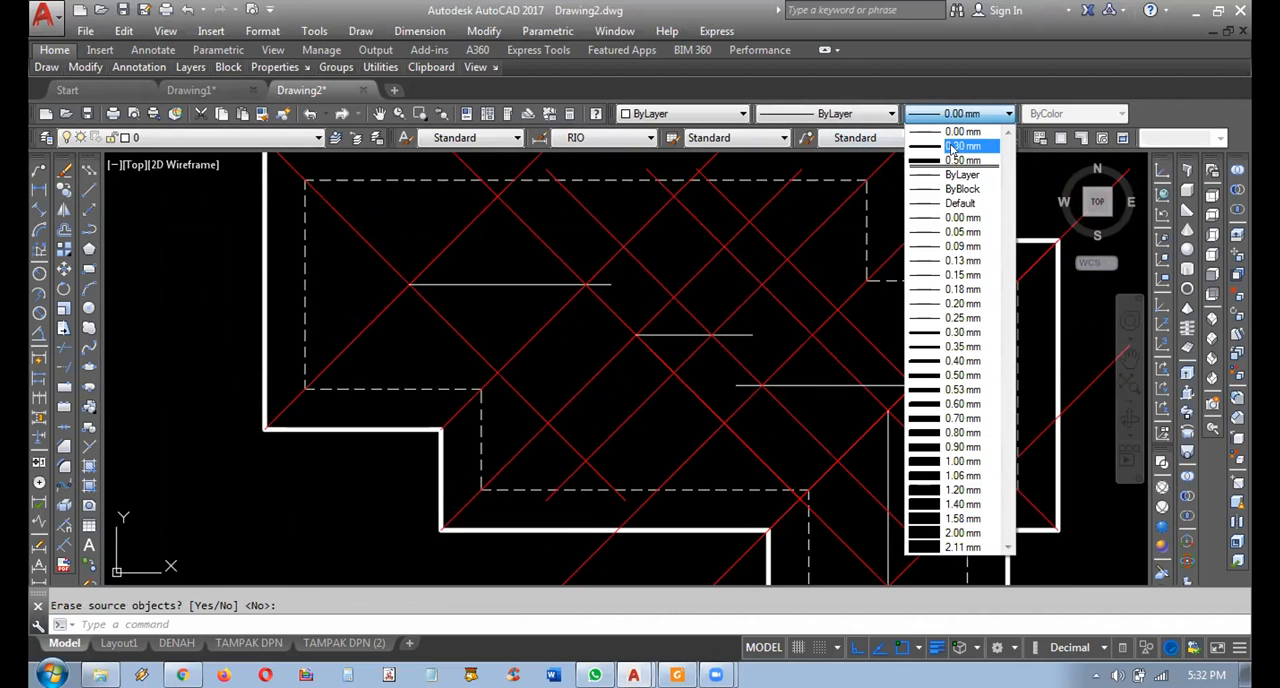
click(958, 160)
click(68, 232)
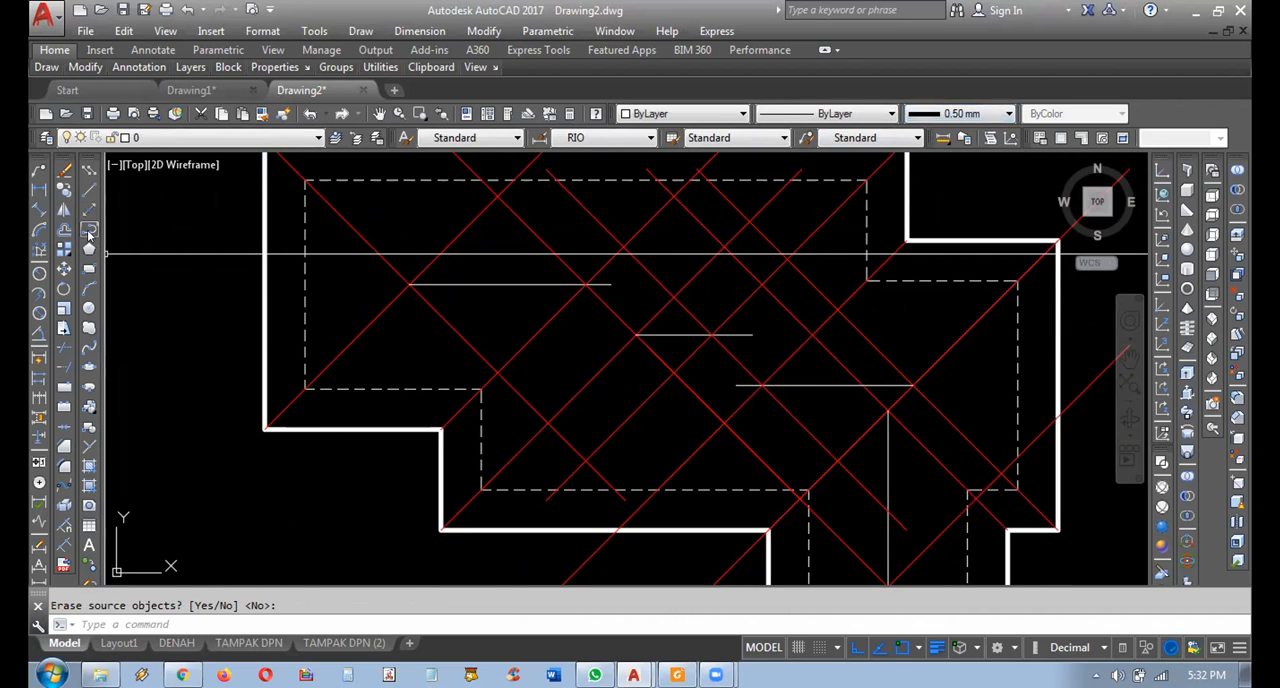
click(410, 284)
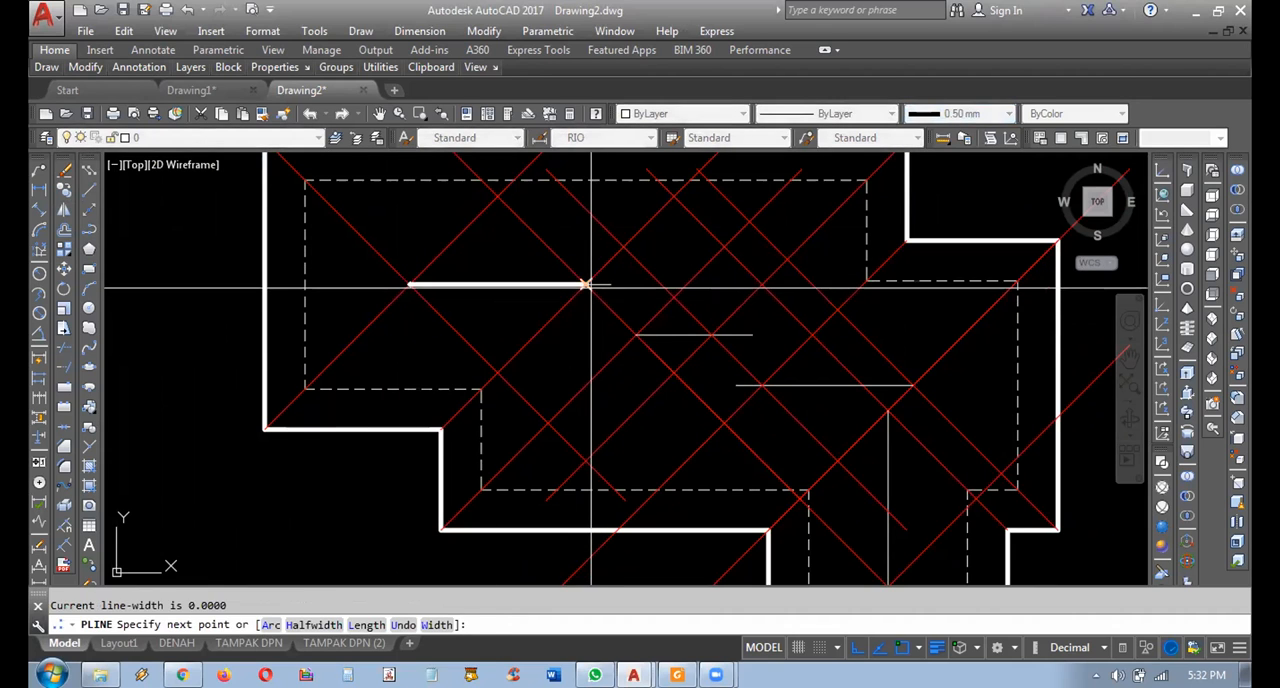
click(606, 284)
click(635, 335)
click(712, 335)
click(760, 384)
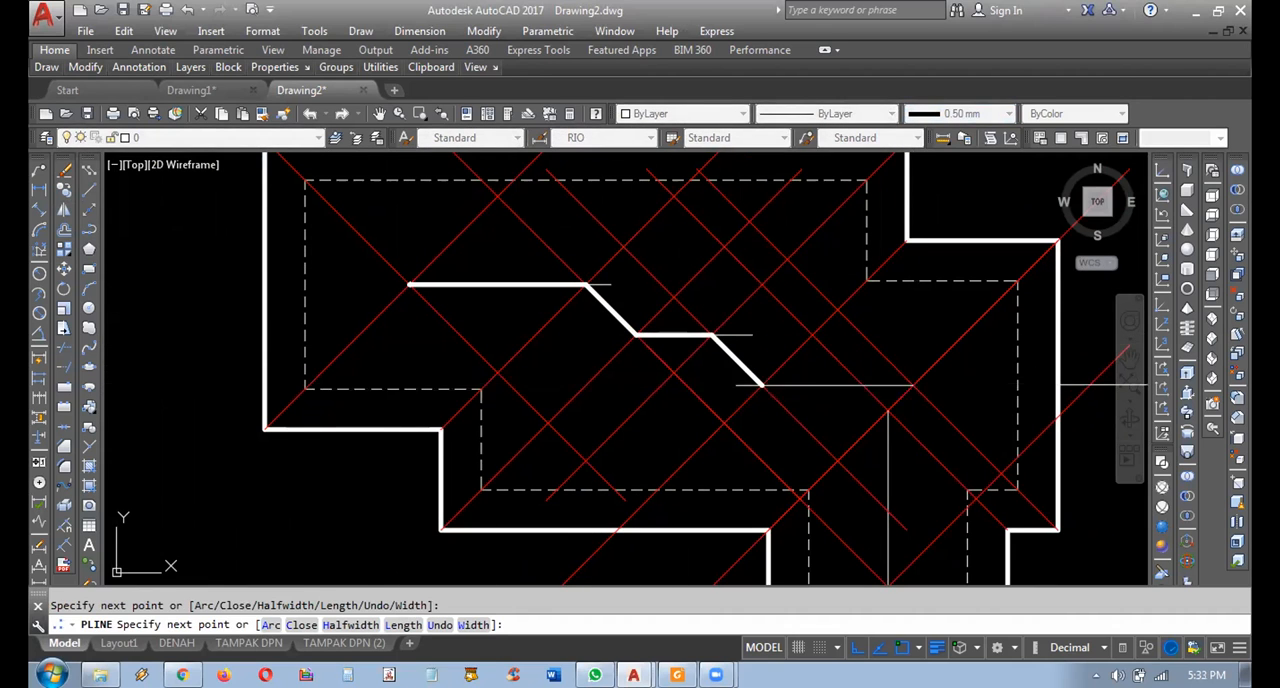
click(914, 384)
key(Return)
scroll(745, 418, down, 3)
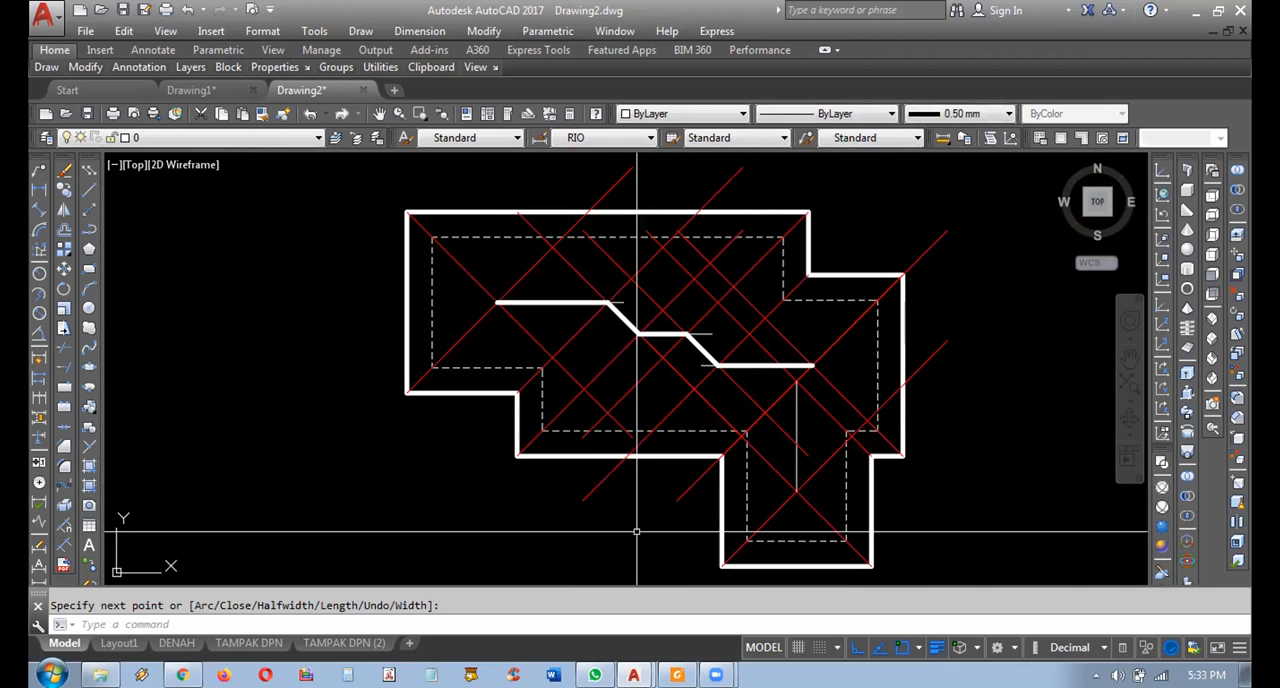
Erase the stepped ridge polyline together with the three thin horizontal ridge lines beneath it.
scroll(597, 335, up, 2)
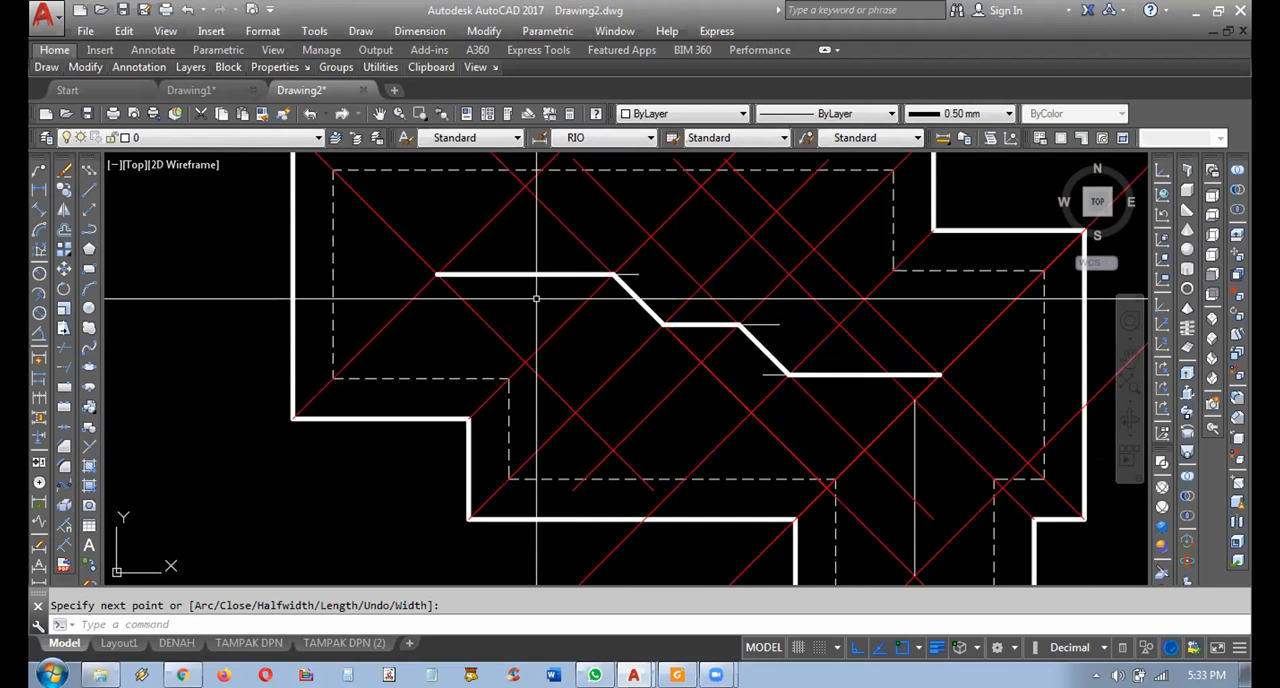
scroll(499, 316, down, 2)
middle_drag(537, 380, 537, 427)
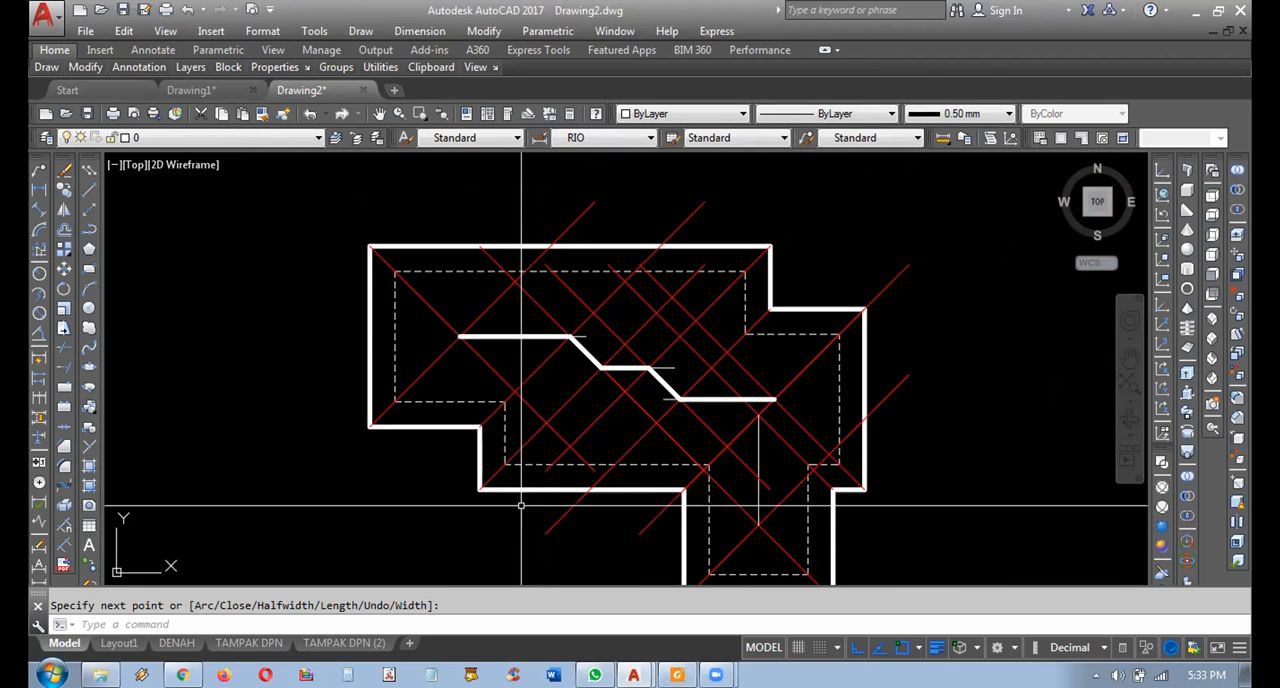
click(426, 326)
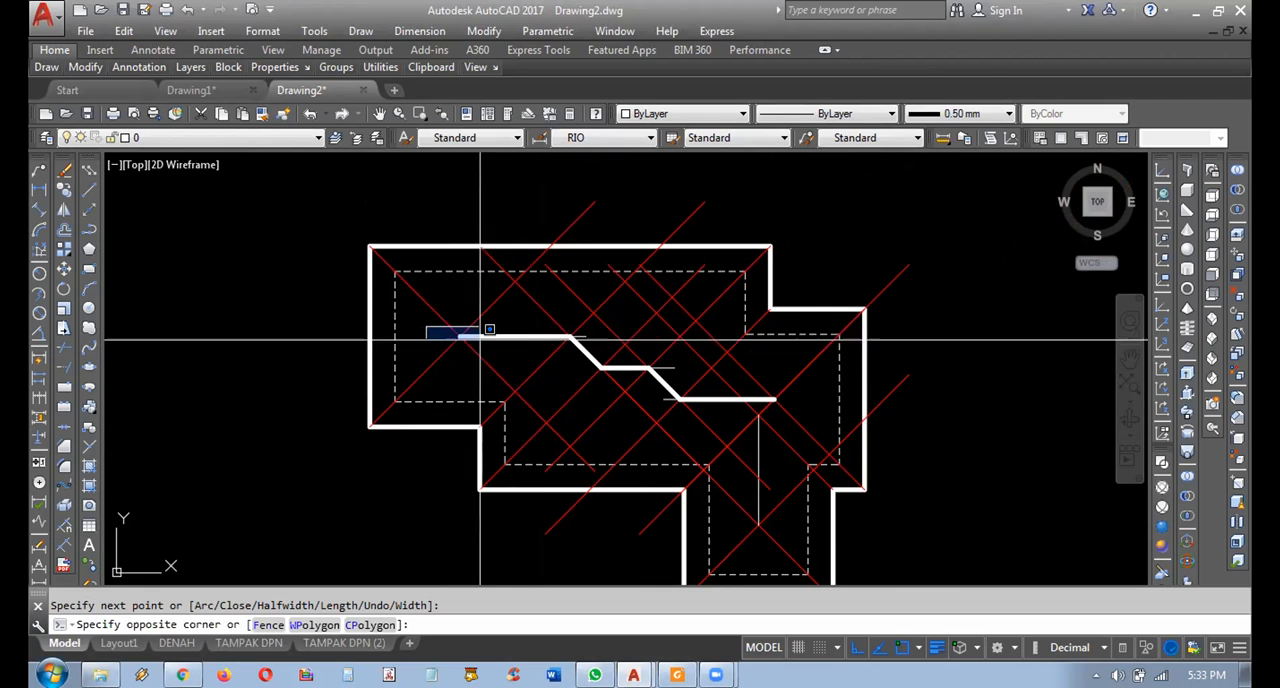
click(786, 406)
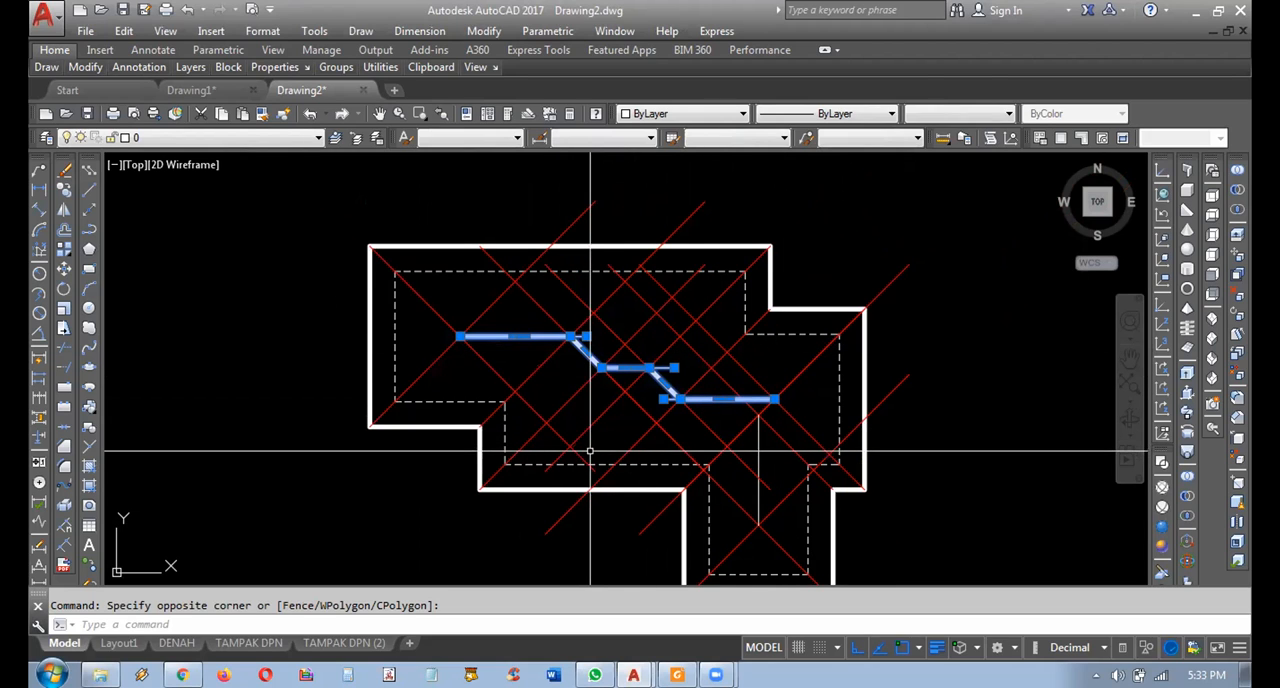
key(Delete)
Erase the two mirrored red diagonals and the vertical ridge line of the lower wing.
click(758, 483)
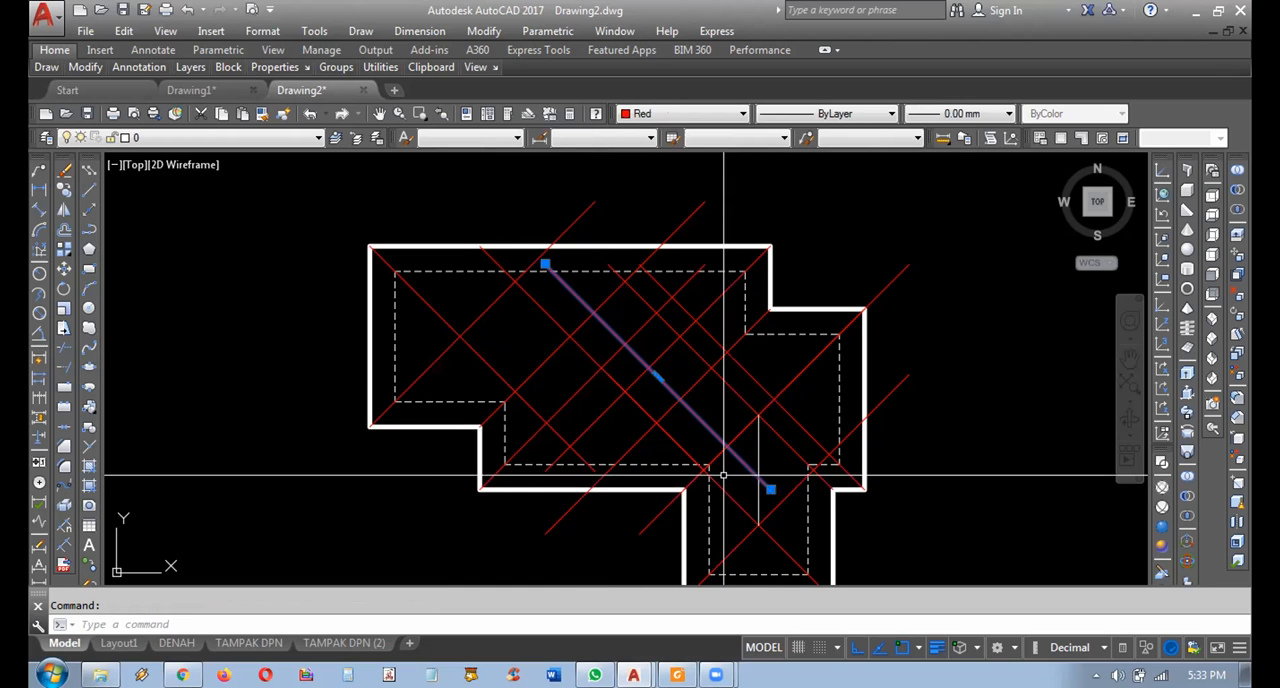
key(Delete)
click(765, 472)
click(744, 460)
key(Delete)
click(538, 303)
key(Delete)
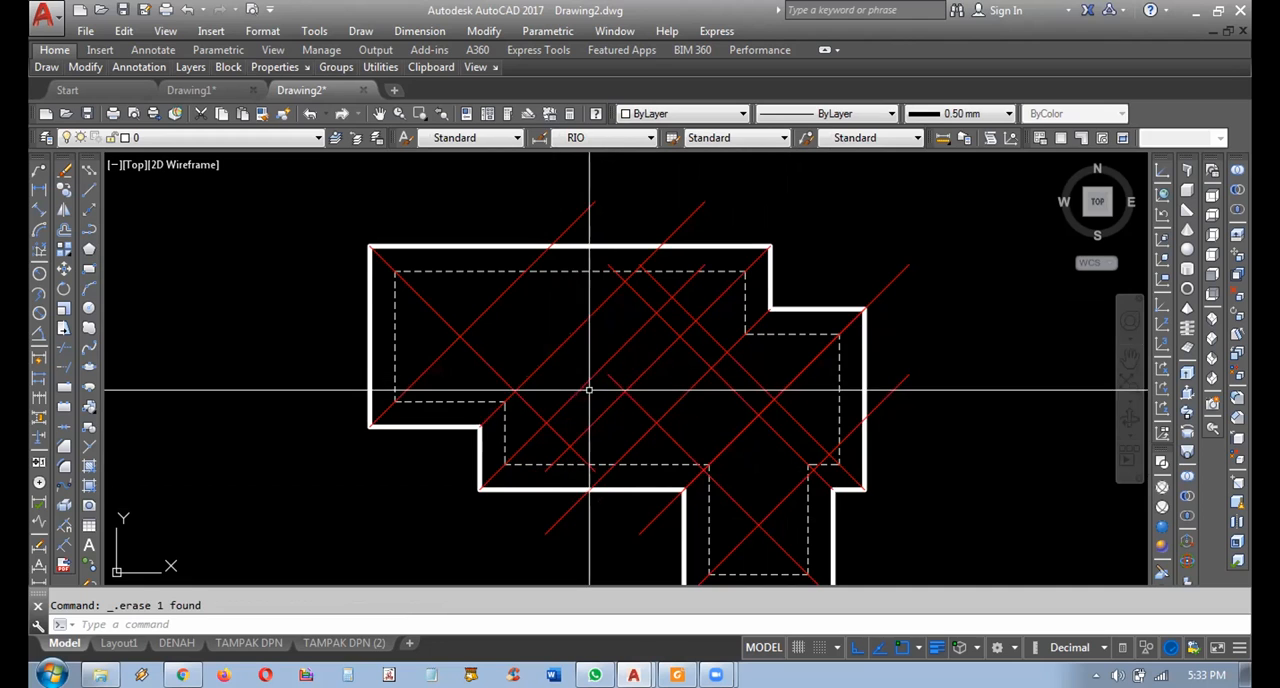
middle_drag(415, 475, 397, 442)
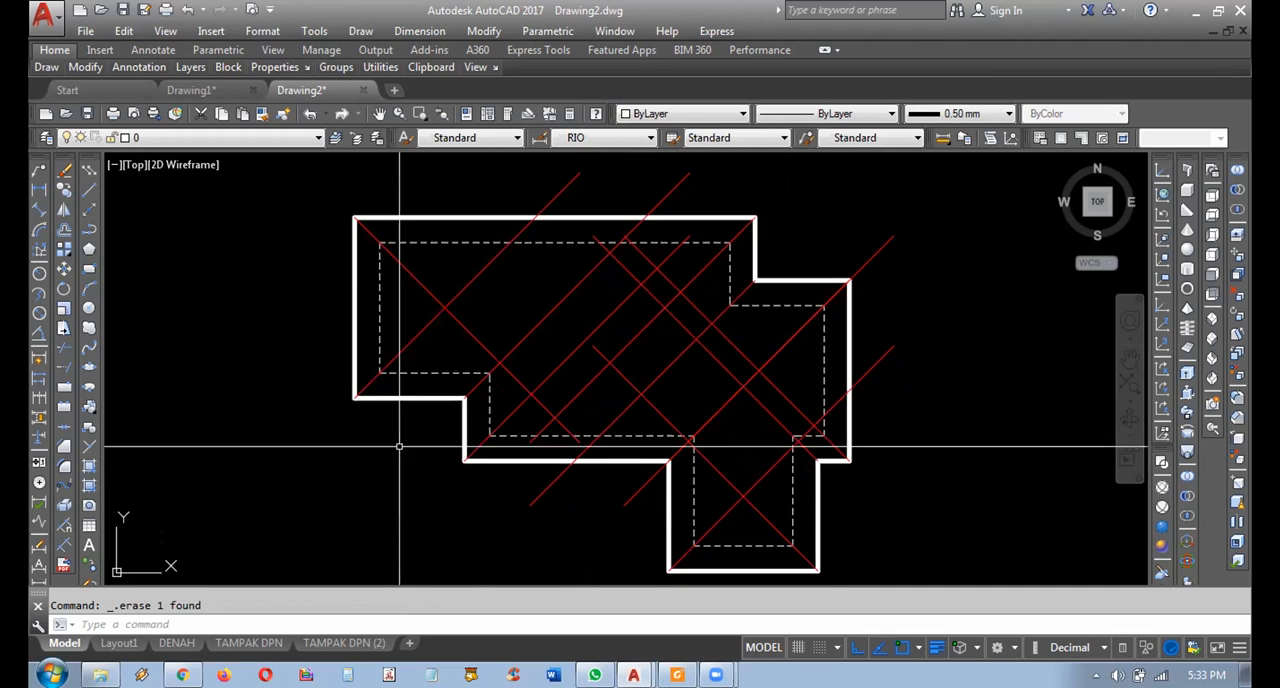
middle_drag(468, 402, 452, 392)
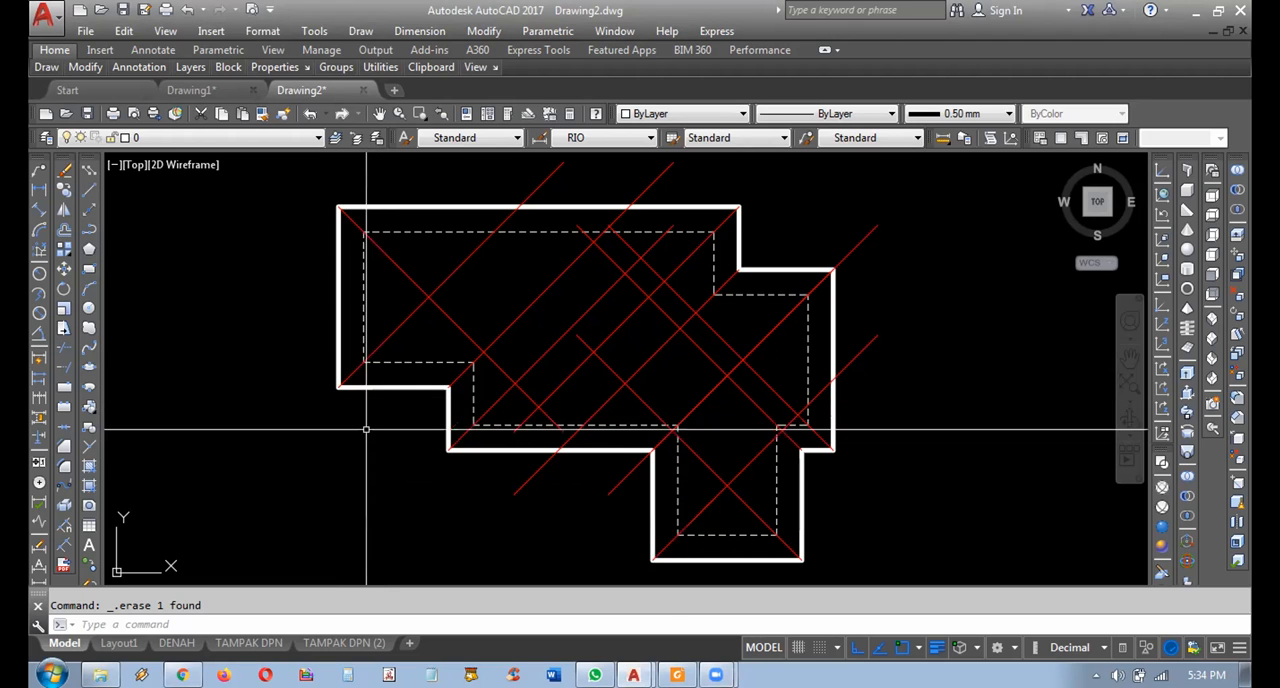
Explode the thick roof outline and copy its short lower-left horizontal edge to the intersection of the two left corner diagonals.
click(372, 388)
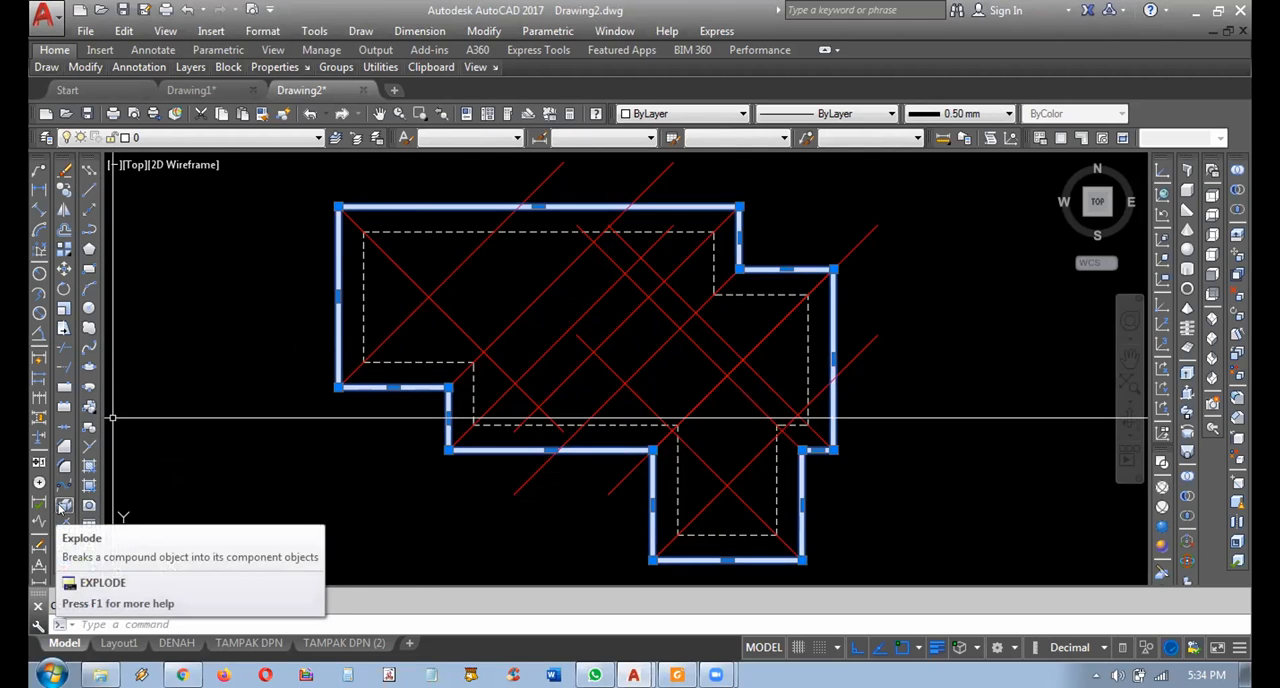
click(63, 506)
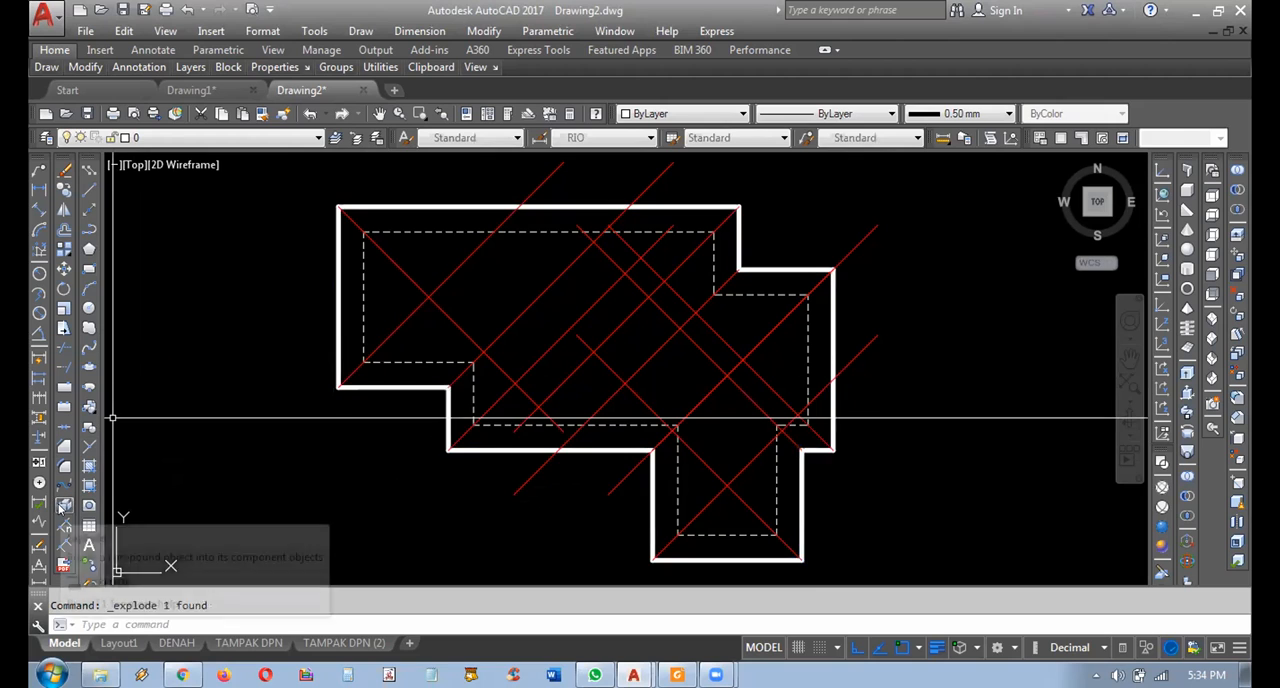
click(395, 388)
click(63, 189)
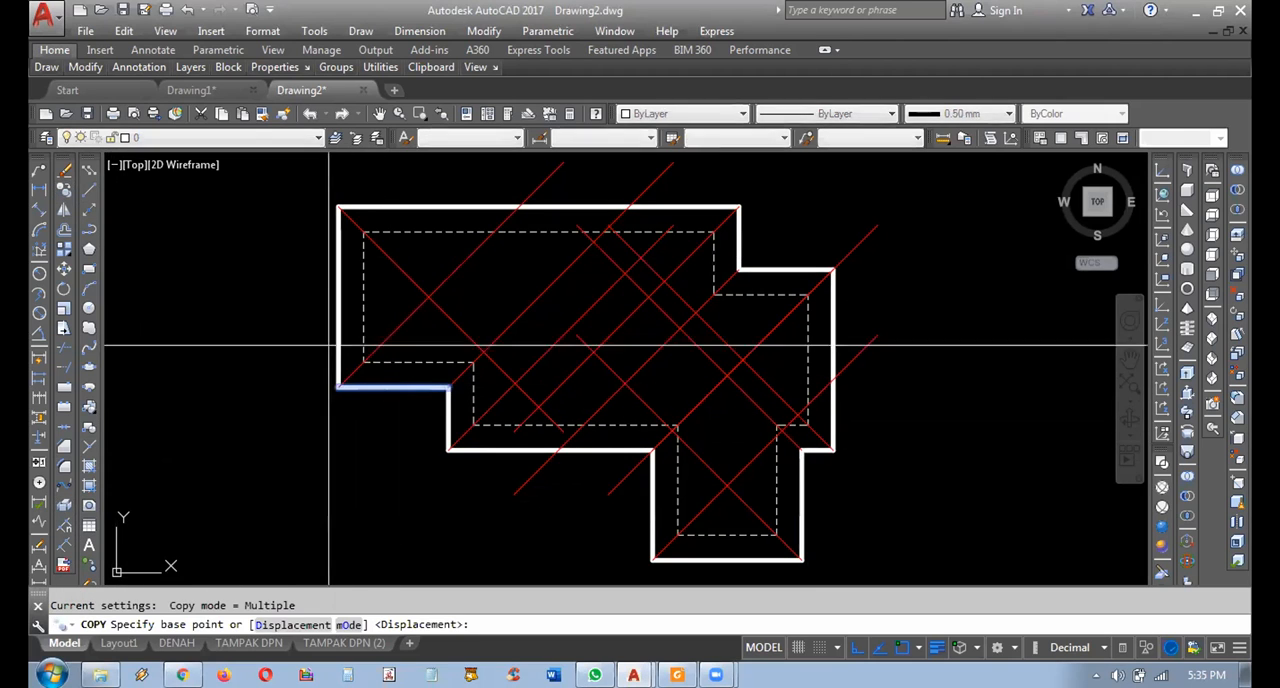
click(345, 388)
click(428, 297)
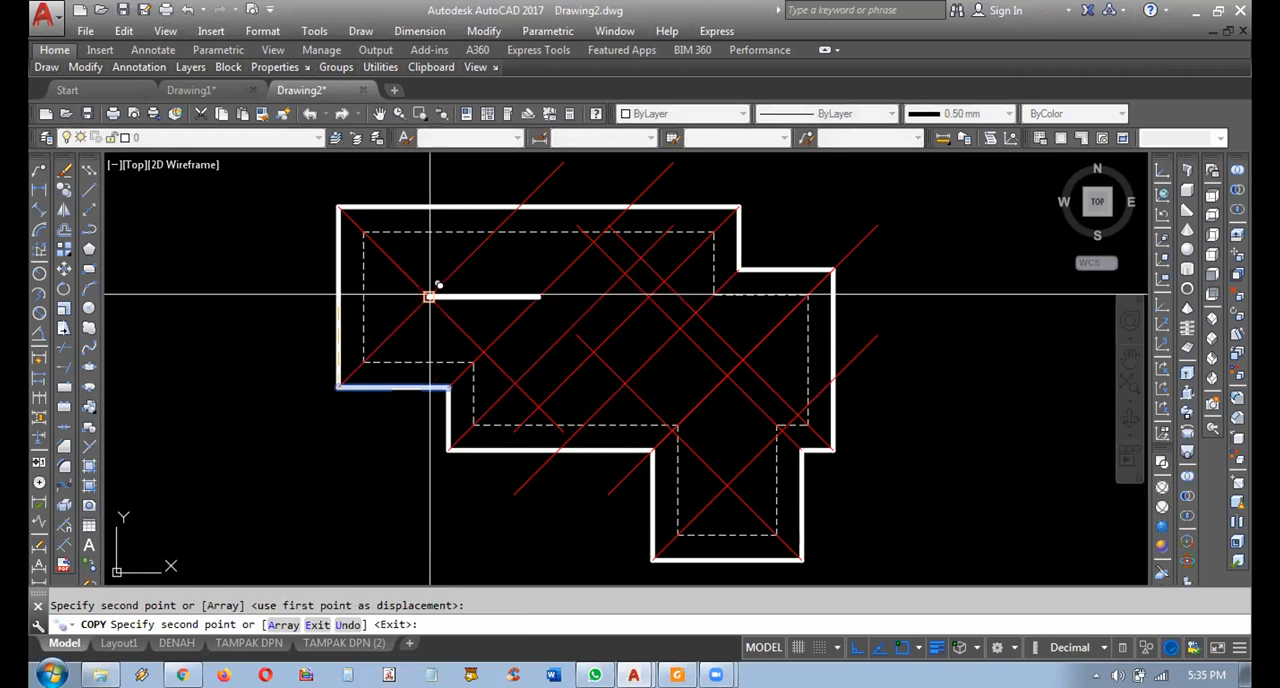
key(Return)
Copy the upper-right notch's horizontal edge from its outer endpoint to the intersection of the two right corner diagonals.
key(Return)
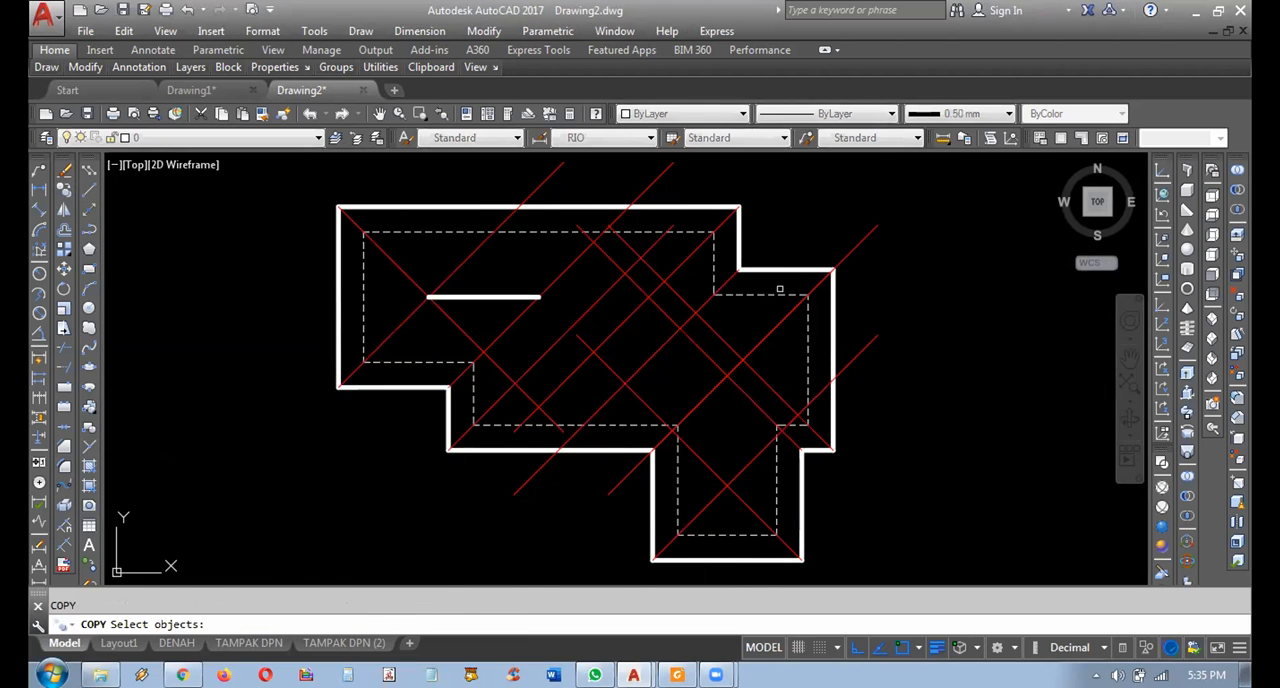
click(780, 269)
key(Return)
click(834, 269)
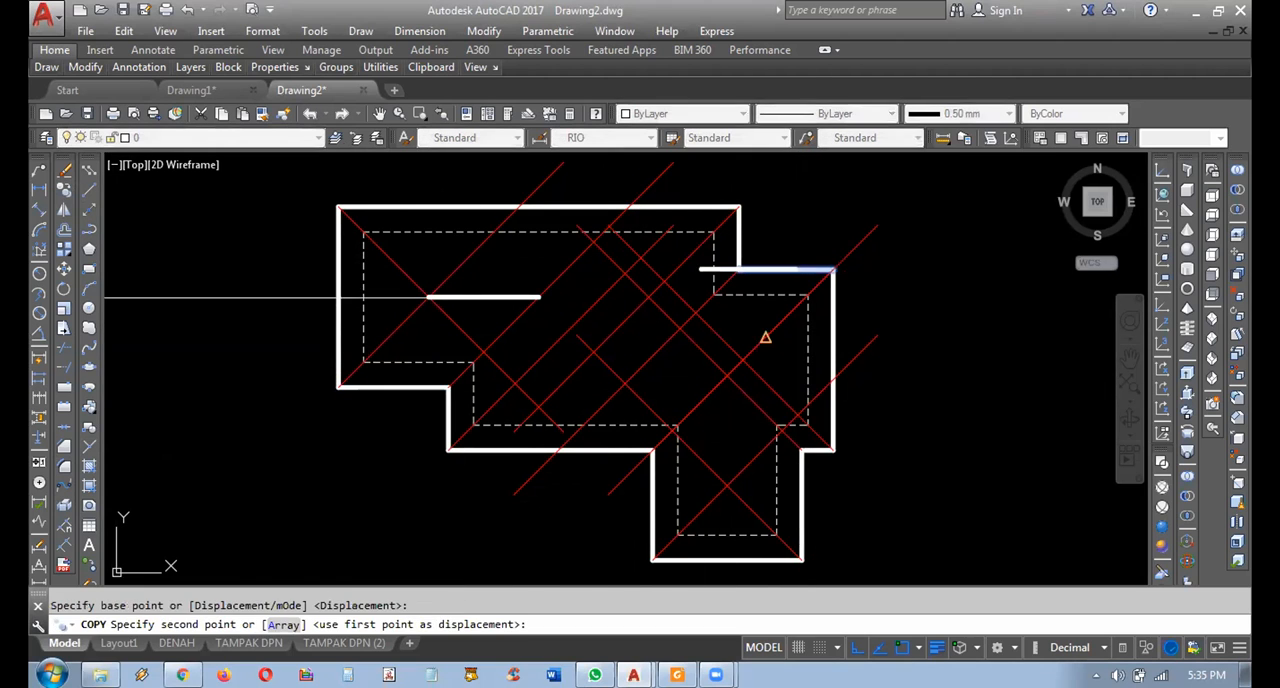
click(745, 357)
key(Return)
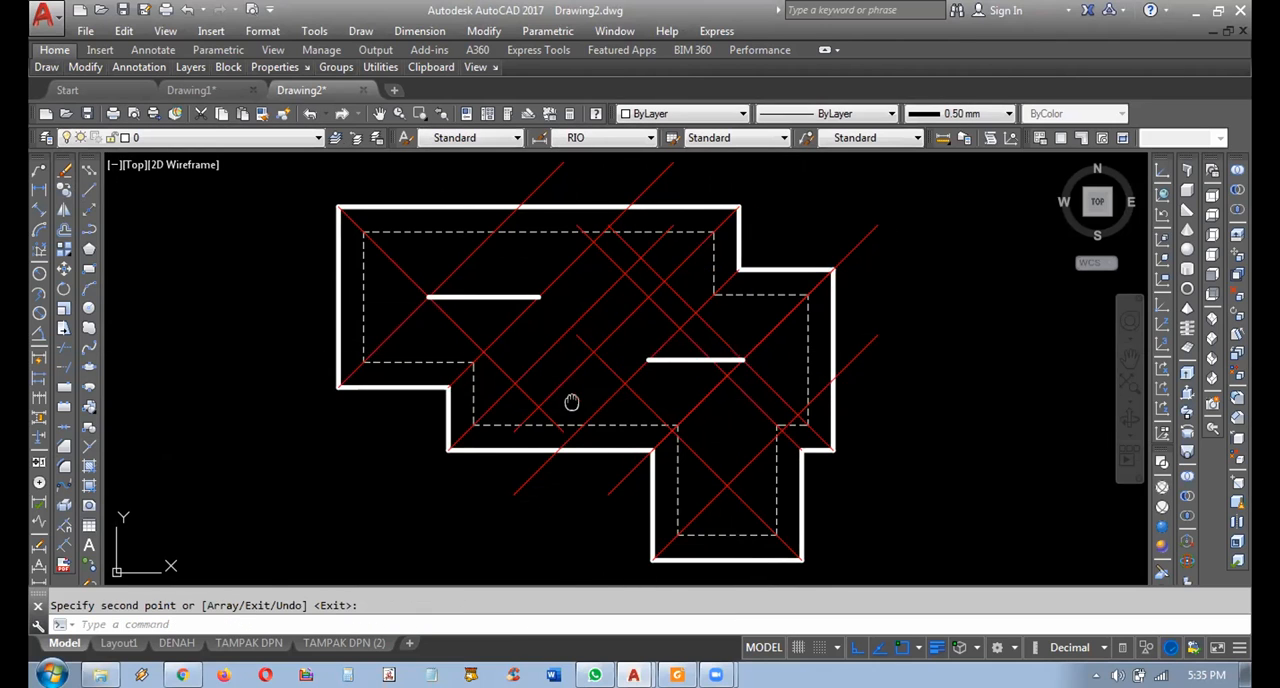
Mirror the red diagonal of the lower-left notch's inner corner across the left ridge line, keeping the source.
middle_drag(538, 312, 560, 320)
click(583, 284)
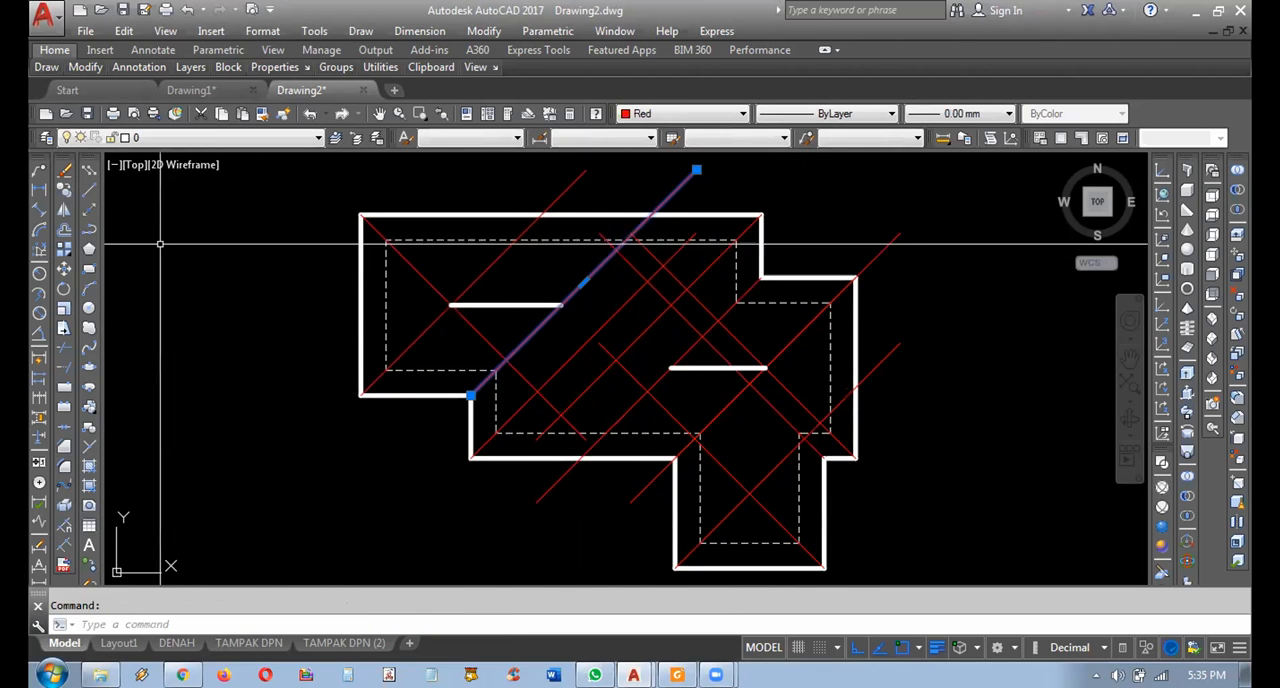
click(64, 210)
click(450, 305)
click(560, 305)
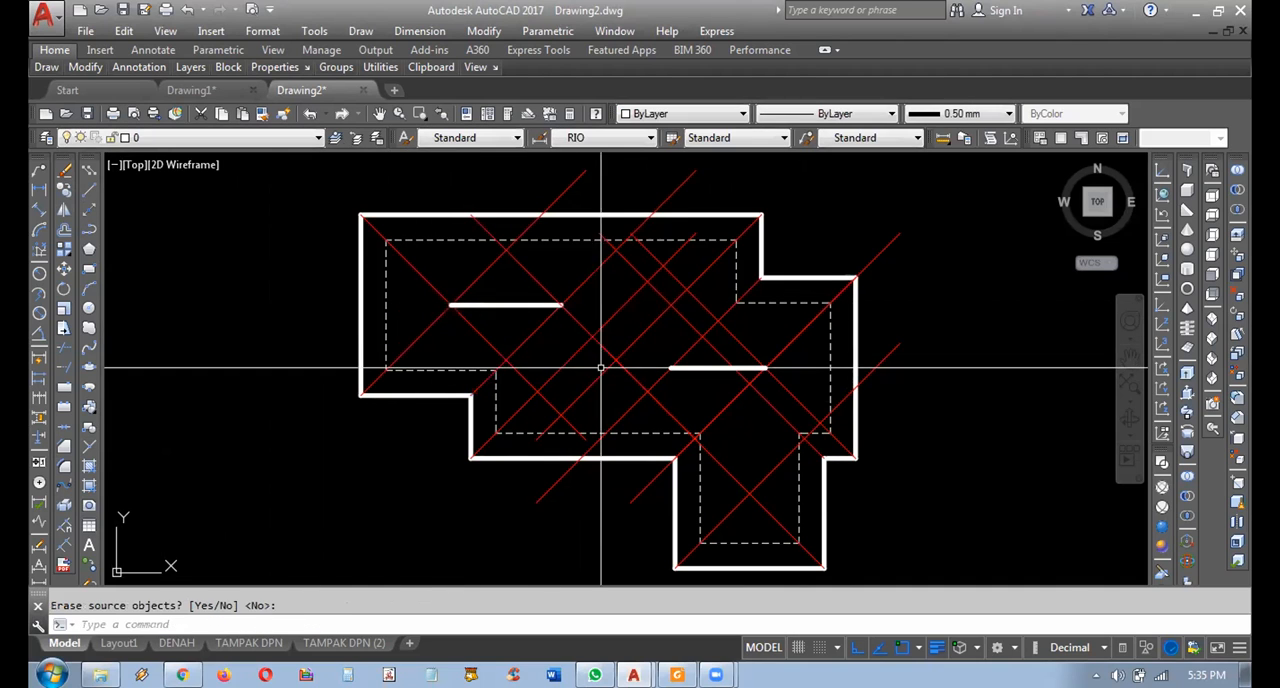
key(Return)
key(Return)
Mirror the red diagonal through the right ridge line's inner end across that ridge's horizontal axis, keeping the source.
click(679, 362)
key(Return)
click(670, 368)
click(930, 405)
key(Return)
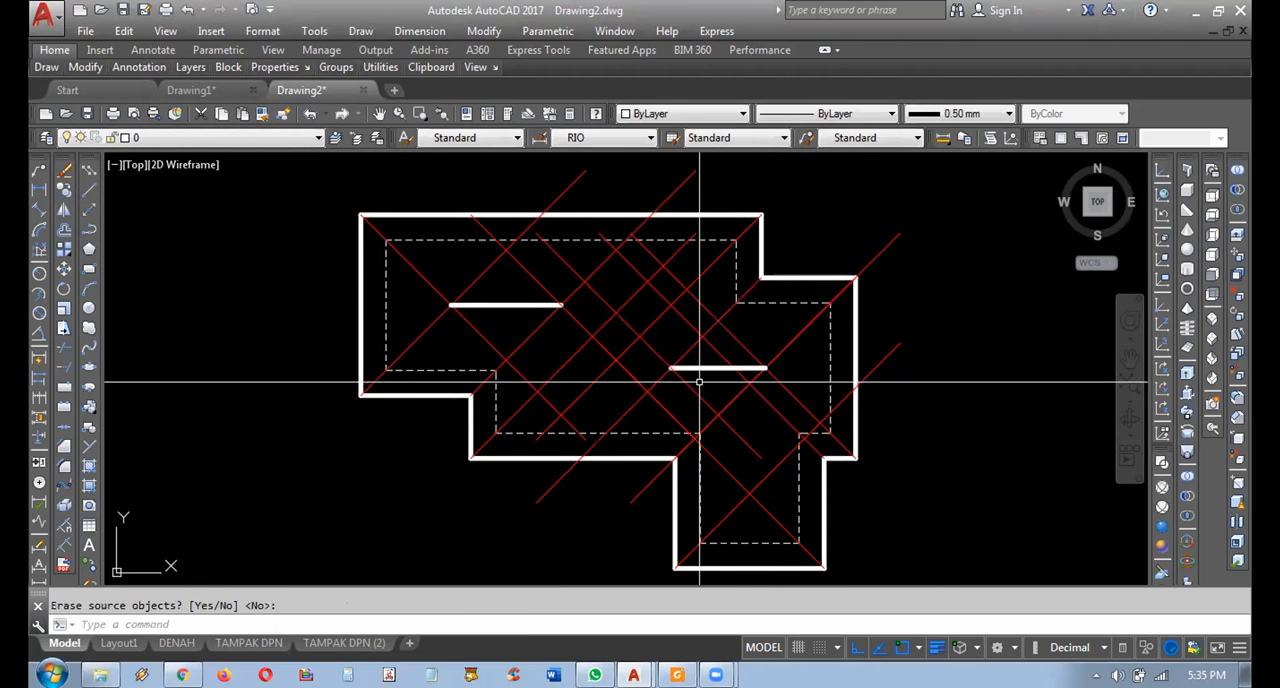
Copy the outline's long lower horizontal edge to where the left mirrored diagonal meets the lower-left outer corner's diagonal.
middle_drag(713, 379, 729, 385)
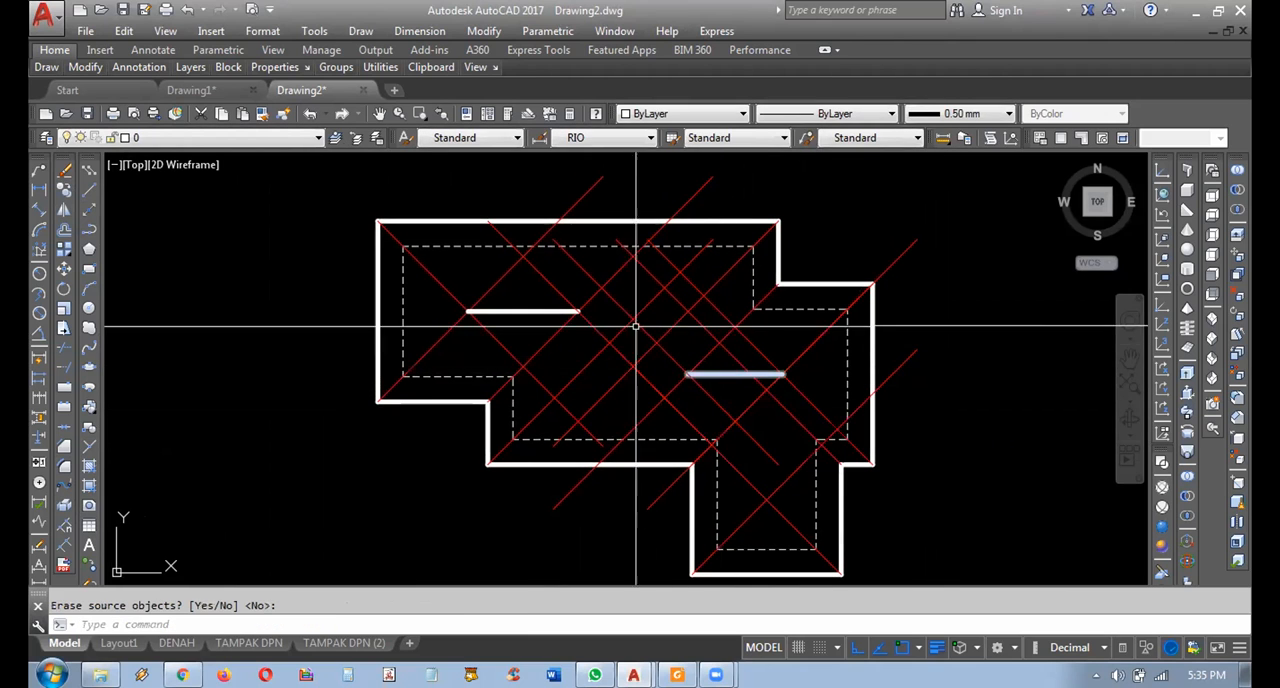
click(550, 463)
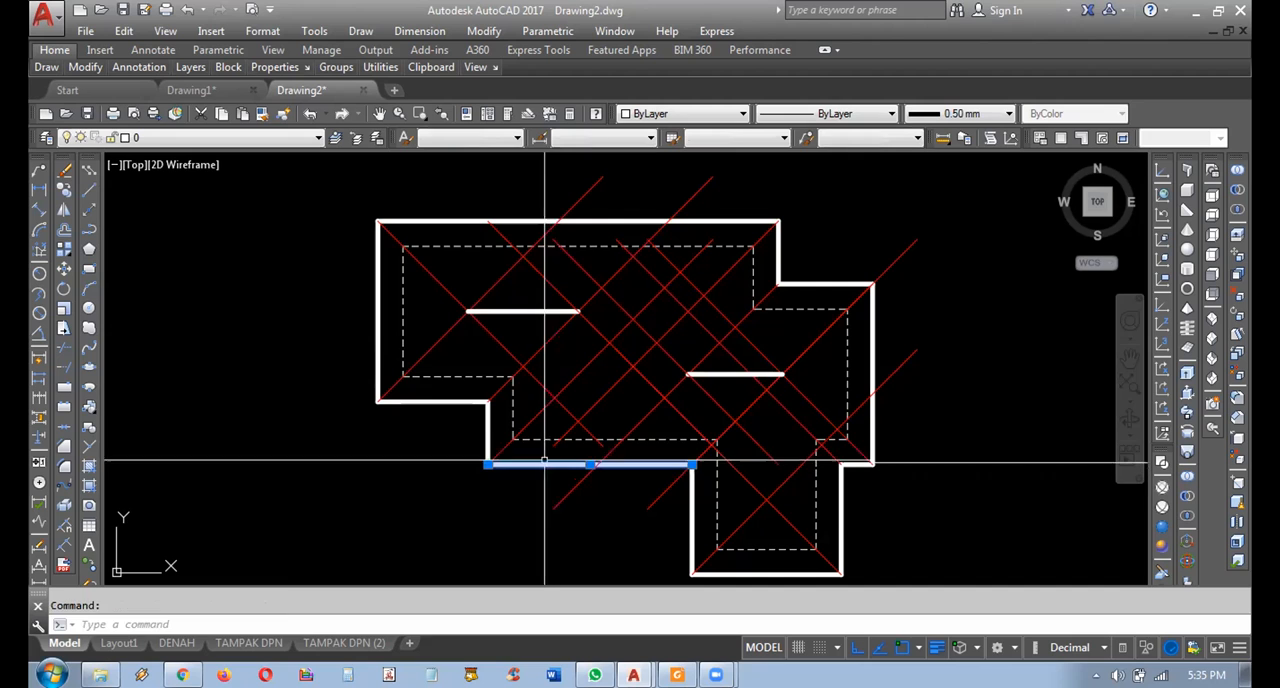
click(64, 190)
click(487, 463)
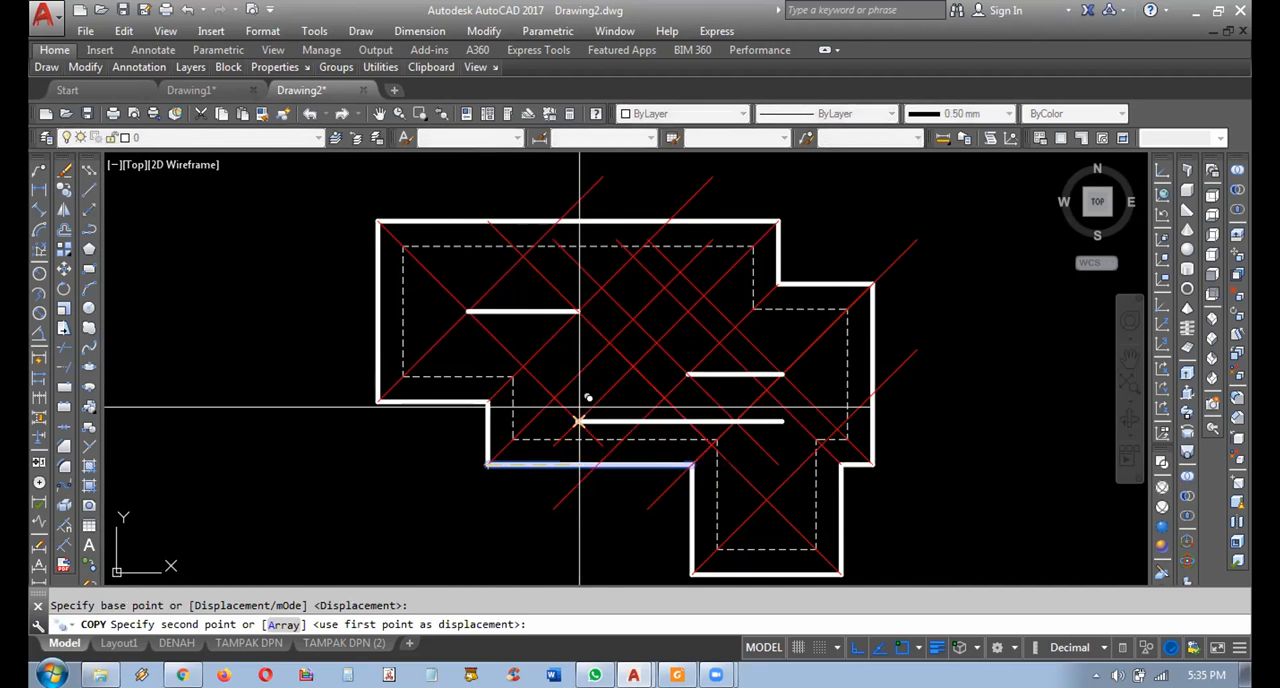
click(608, 345)
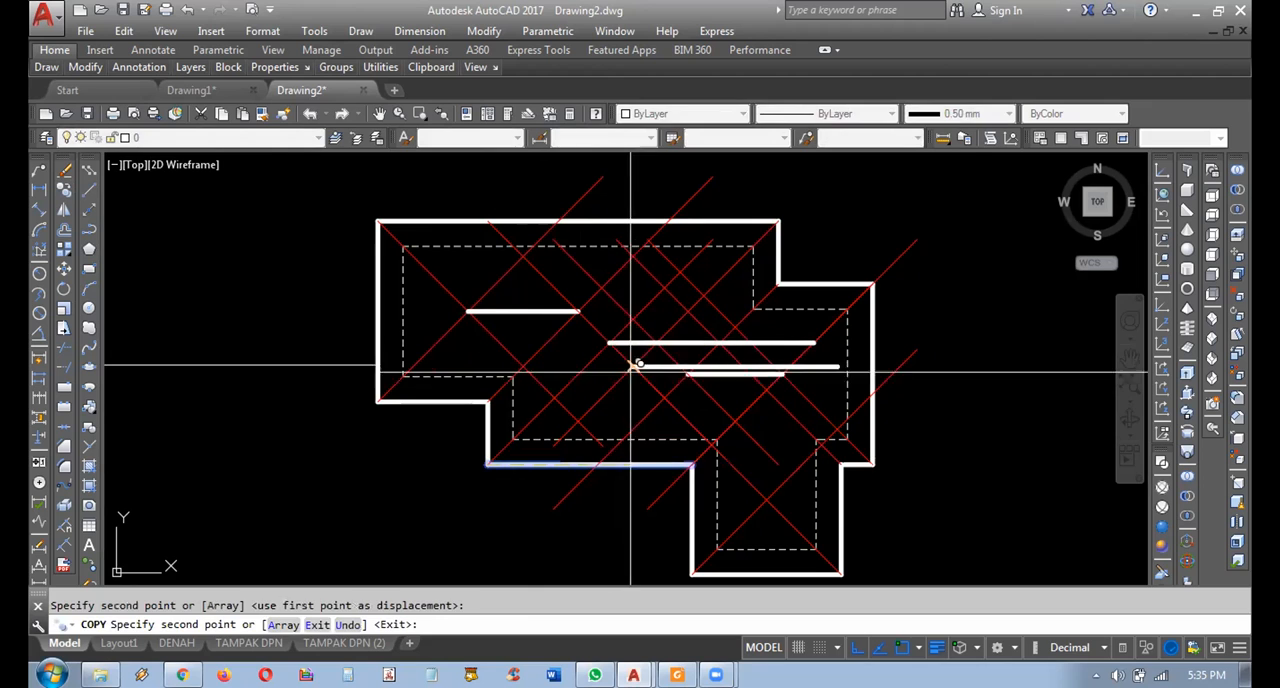
key(Return)
Shorten the copied middle ridge line so its right end lands on the diagonal mirrored from the right ridge.
middle_drag(651, 394, 652, 400)
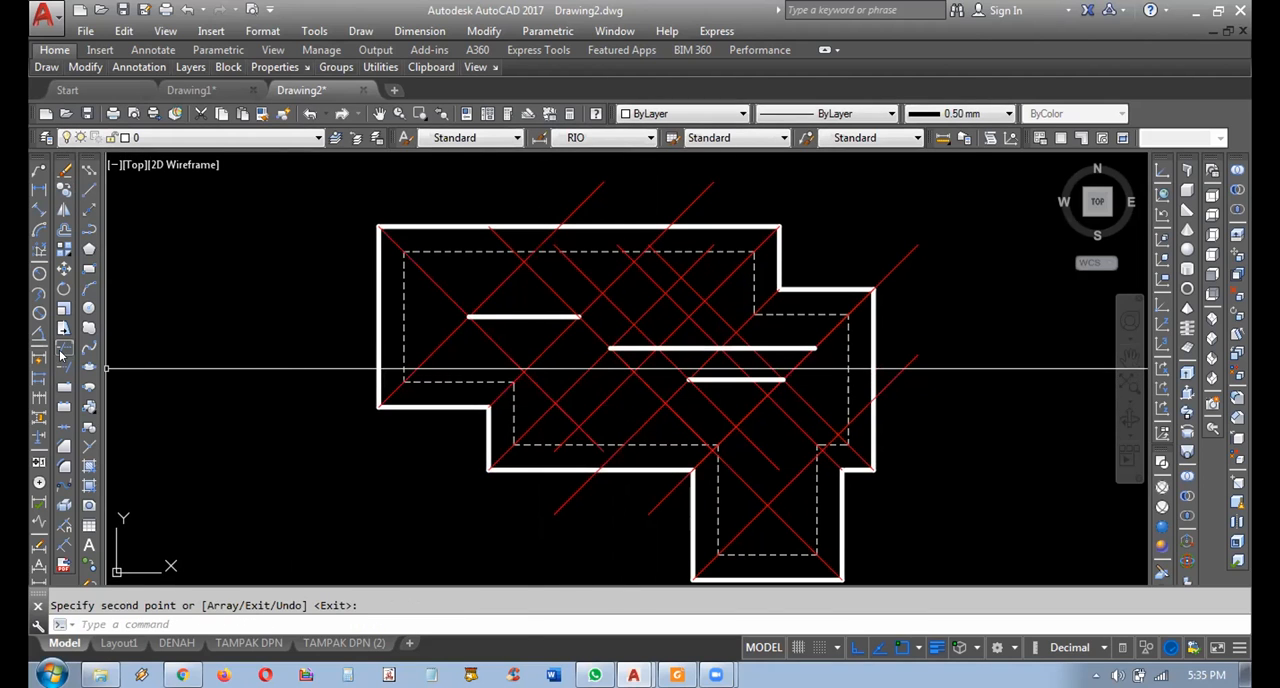
click(679, 348)
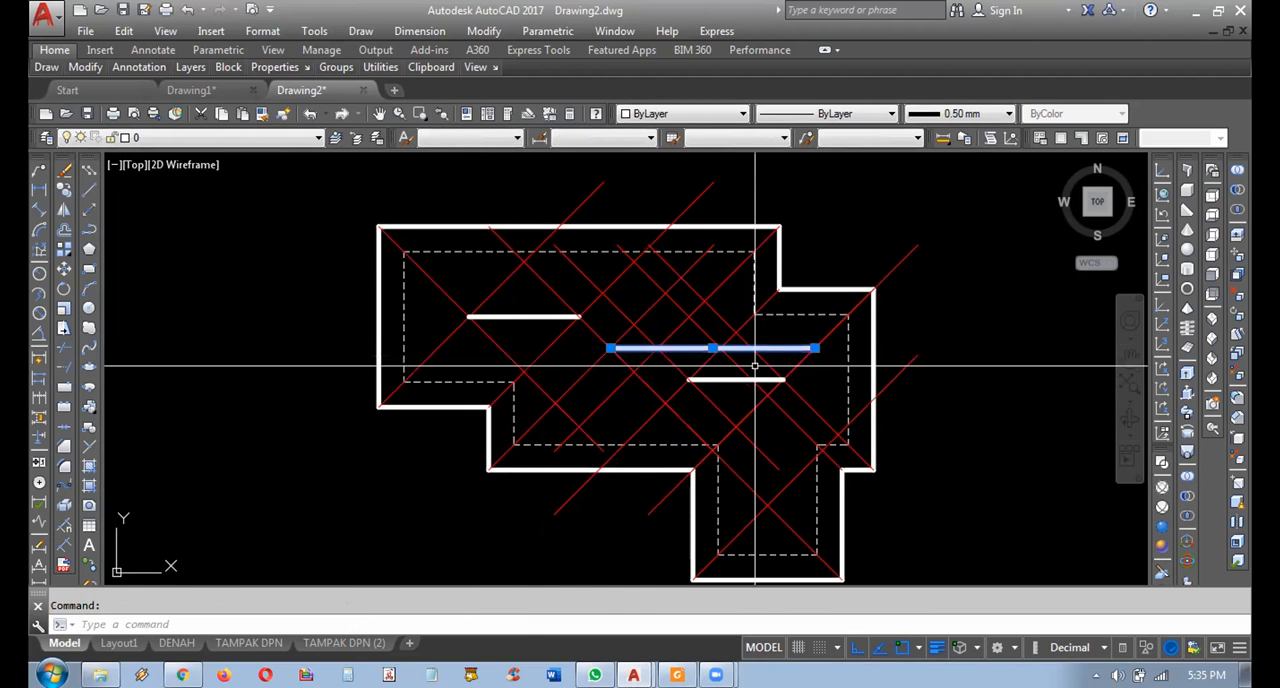
click(815, 348)
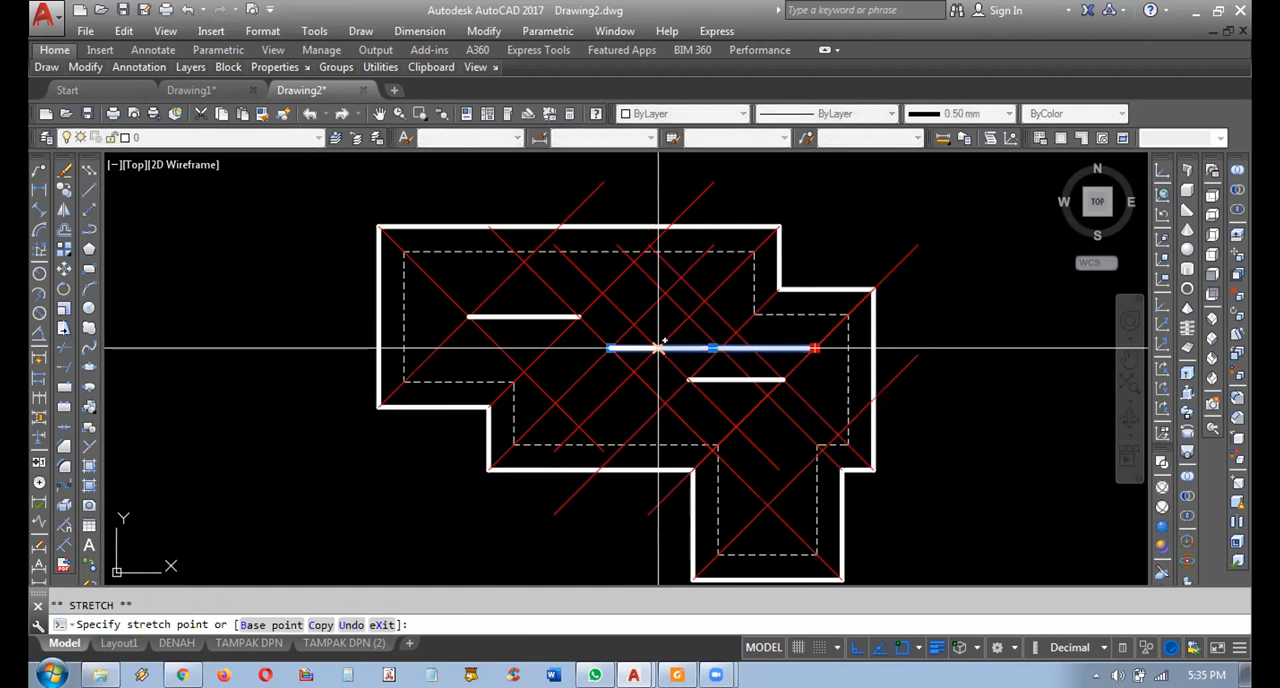
click(659, 348)
key(Escape)
Trim the red diagonals that extend above and below the left ridge line, using that ridge as the cutting edge.
mouse_move(713, 443)
middle_down()
mouse_move(737, 431)
mouse_move(754, 446)
middle_up()
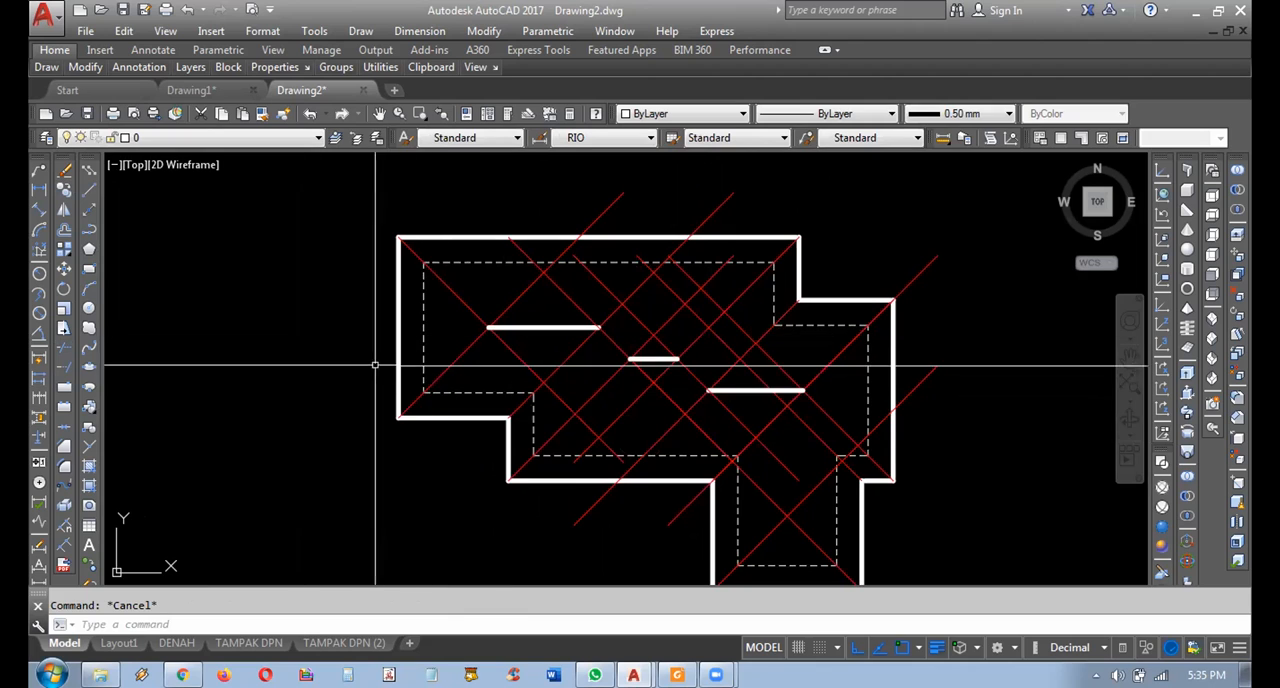
click(64, 348)
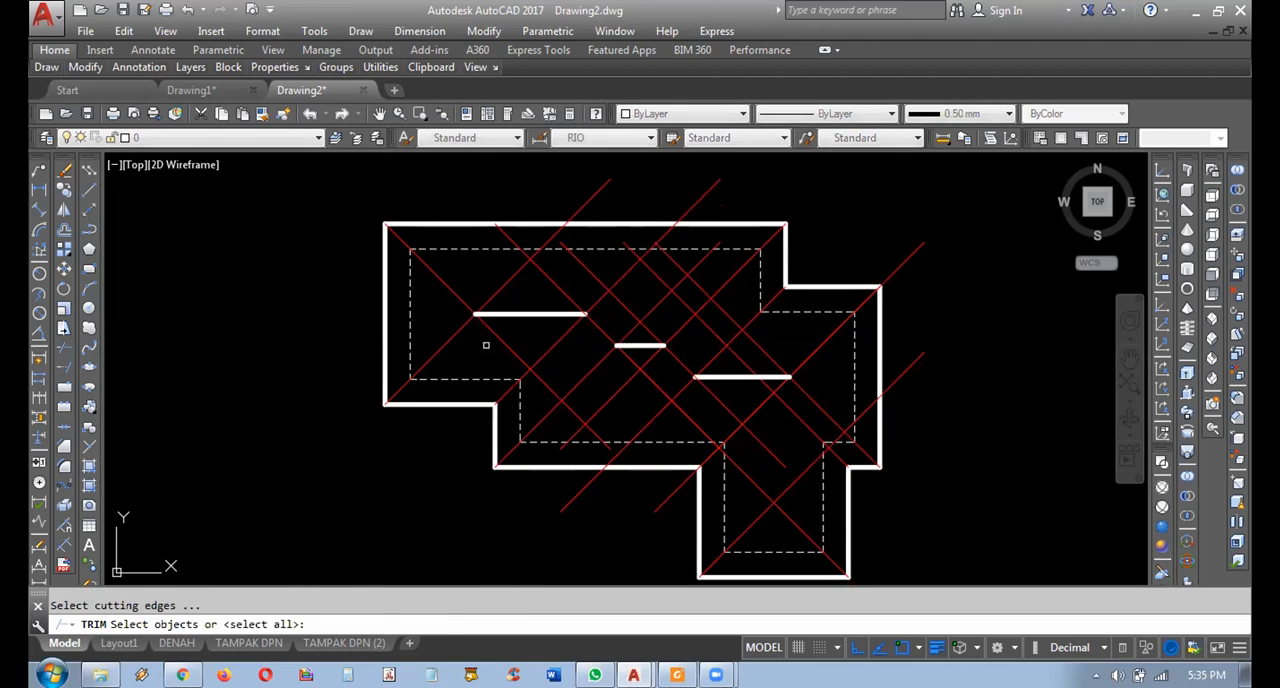
click(537, 325)
click(530, 303)
key(Return)
click(526, 280)
click(492, 283)
click(567, 284)
click(541, 289)
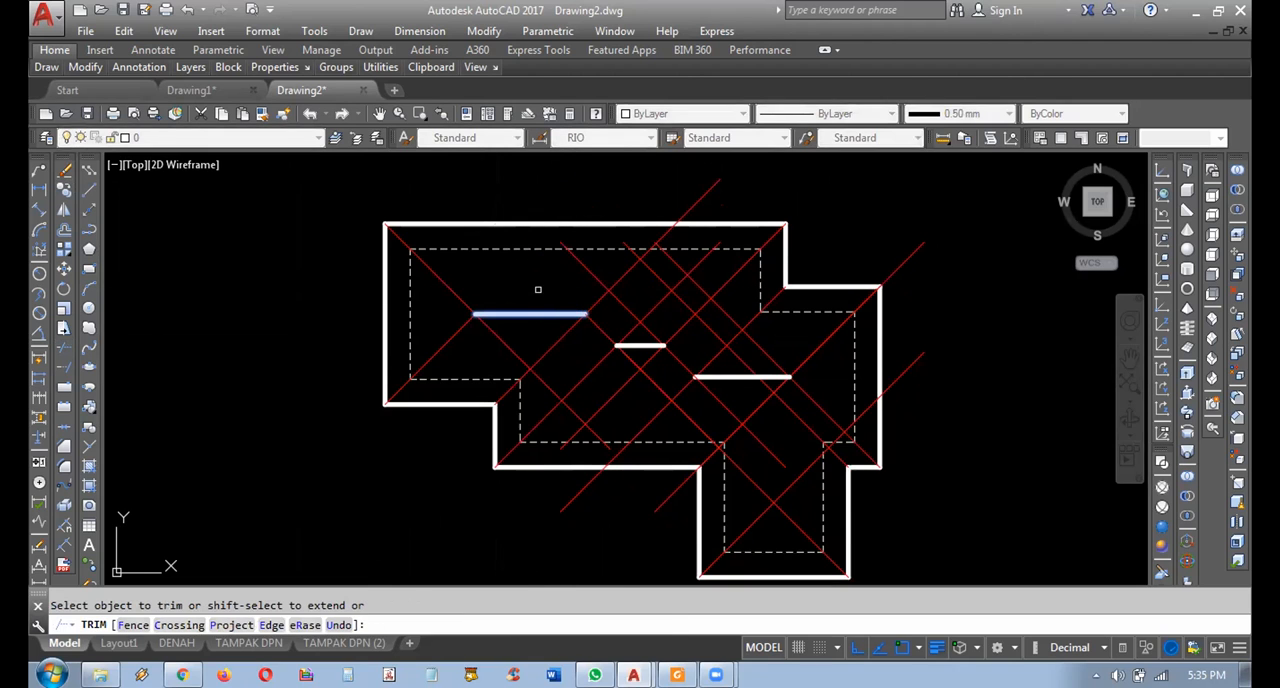
click(622, 268)
click(627, 282)
click(505, 345)
middle_drag(574, 346, 537, 343)
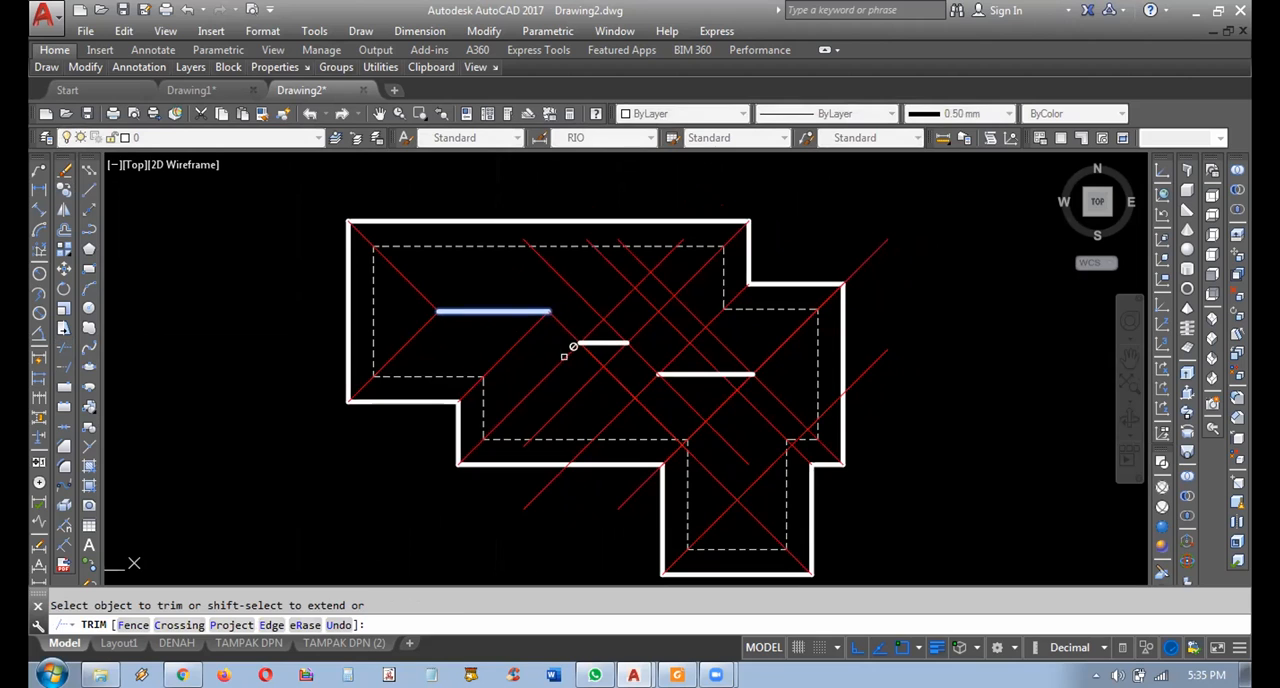
key(Return)
Trim the red diagonals that run past the ends of the middle ridge line, using that ridge as the cutting edge.
key(Return)
click(552, 338)
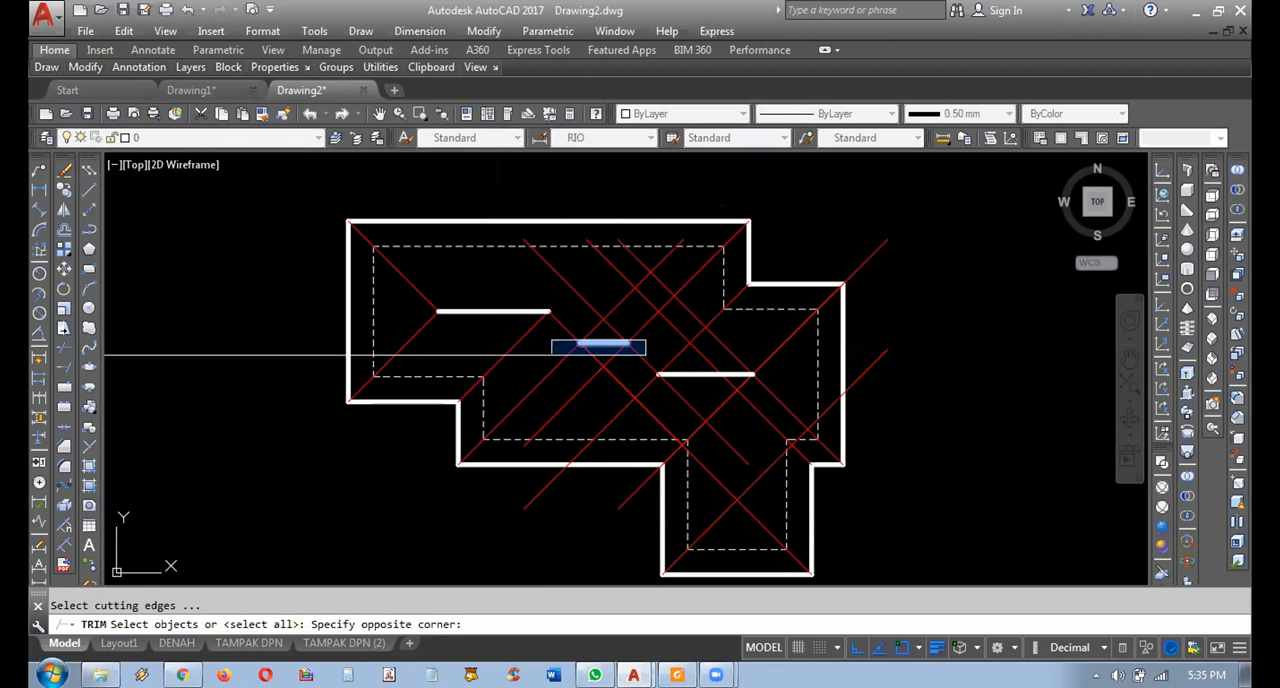
click(646, 356)
key(Return)
click(620, 302)
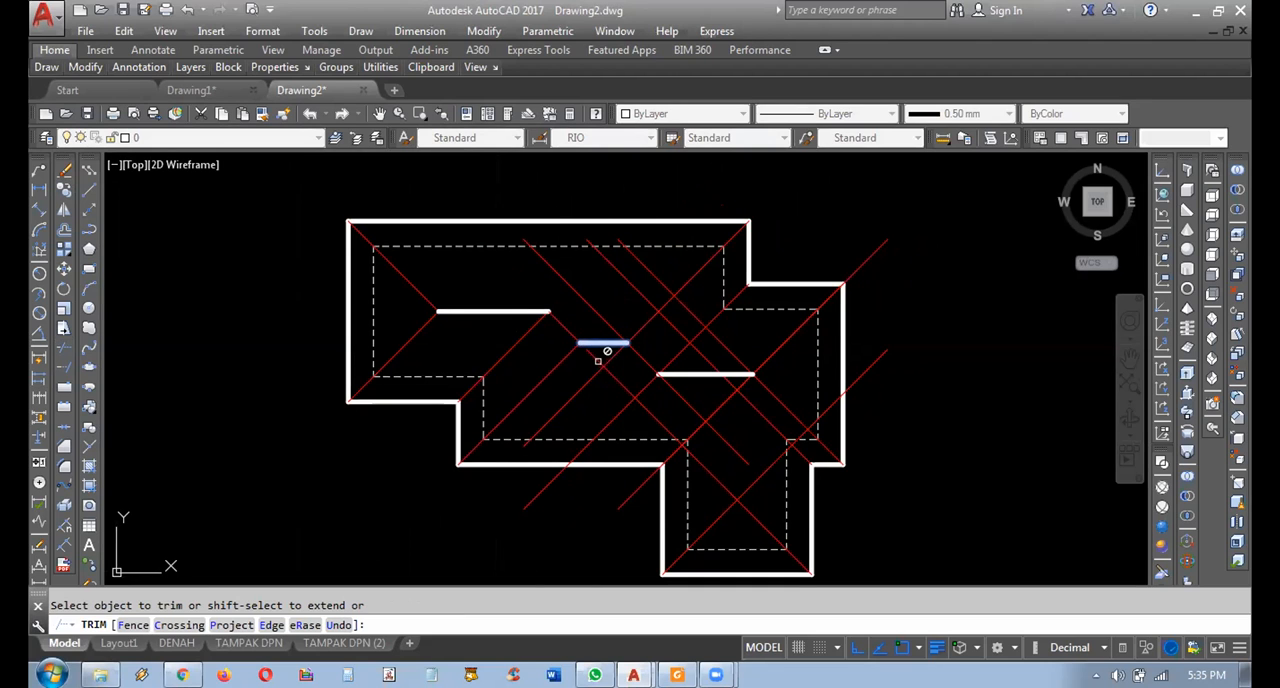
scroll(596, 356, up, 5)
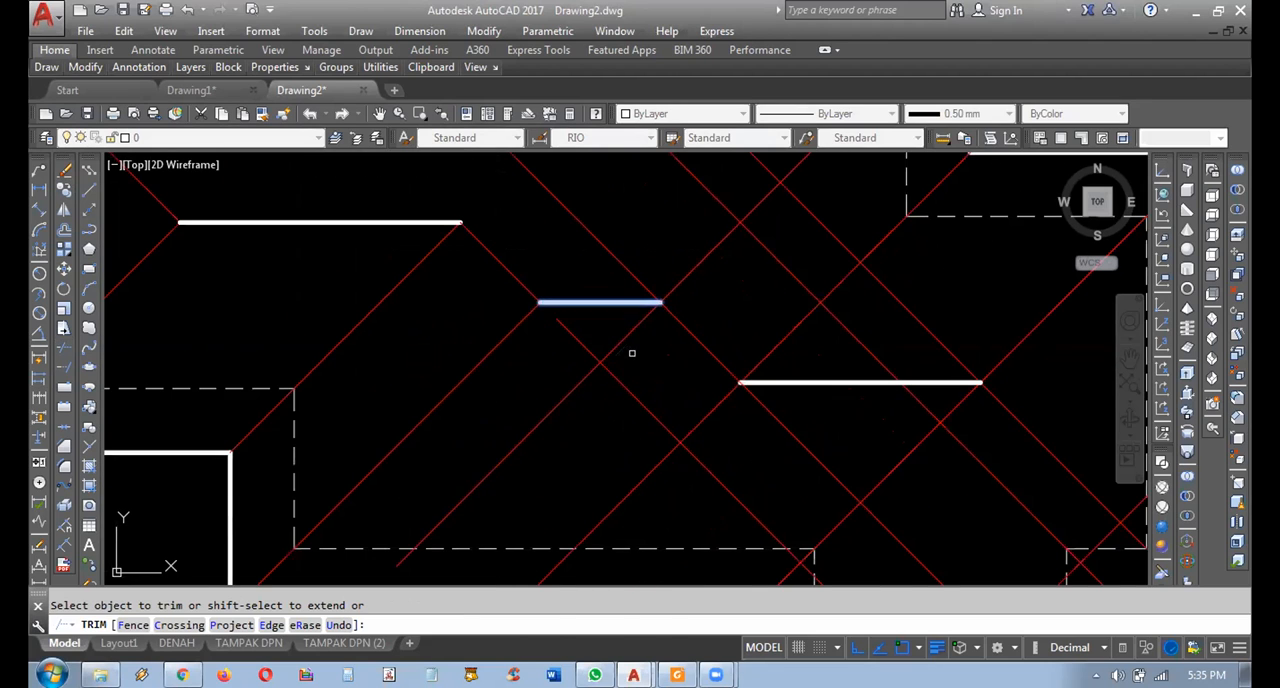
scroll(618, 328, down, 3)
click(624, 268)
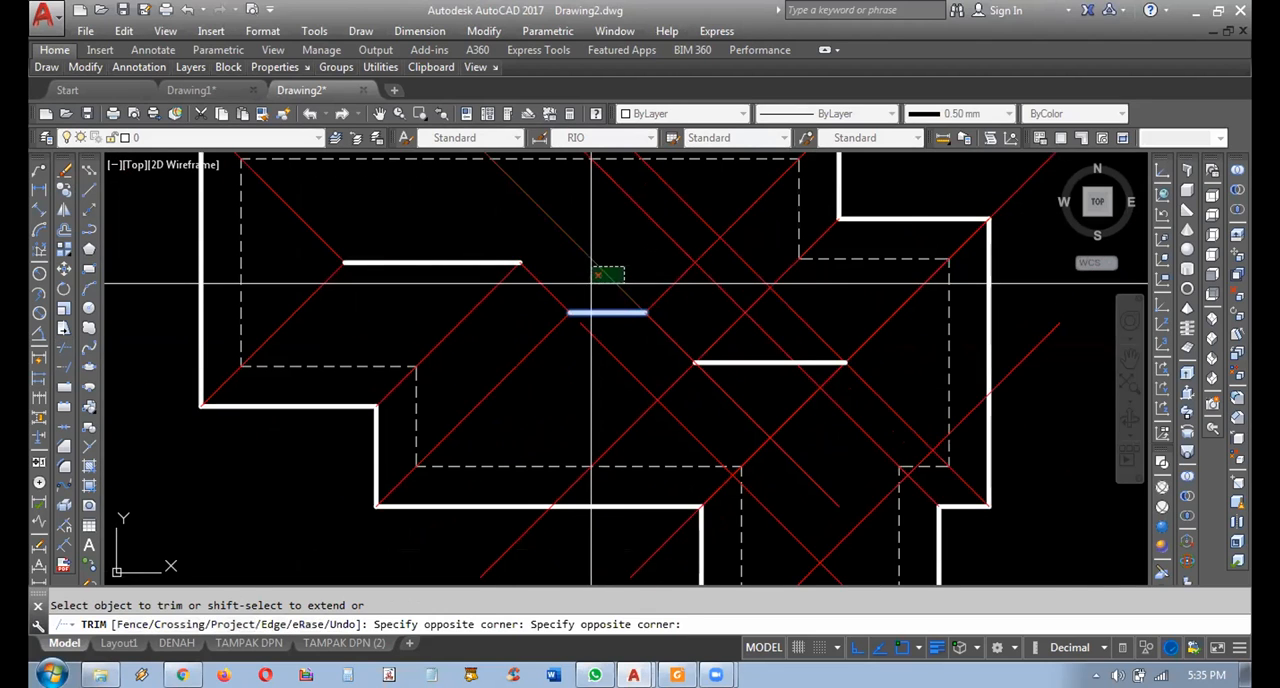
click(591, 283)
middle_drag(650, 313, 591, 297)
key(Return)
Trim the two red diagonals continuing below the right ridge line's inner end, using that ridge as the cutting edge.
key(Return)
click(603, 337)
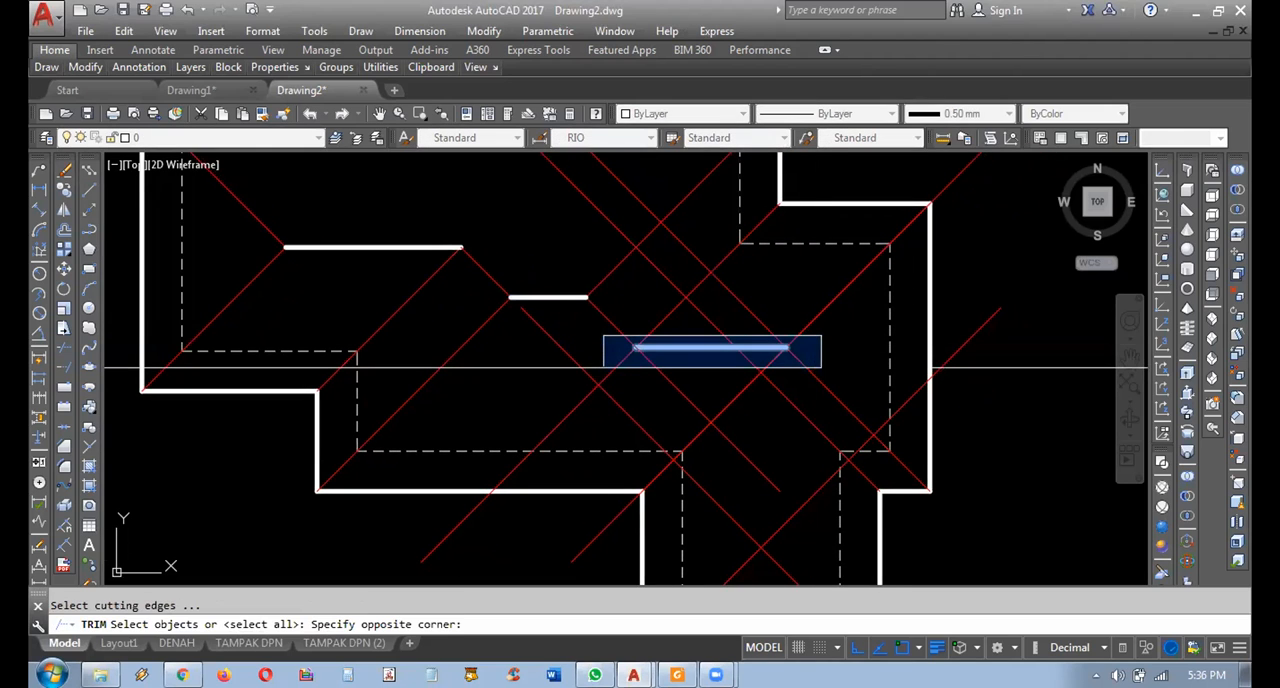
click(820, 358)
key(Return)
middle_drag(691, 401, 717, 409)
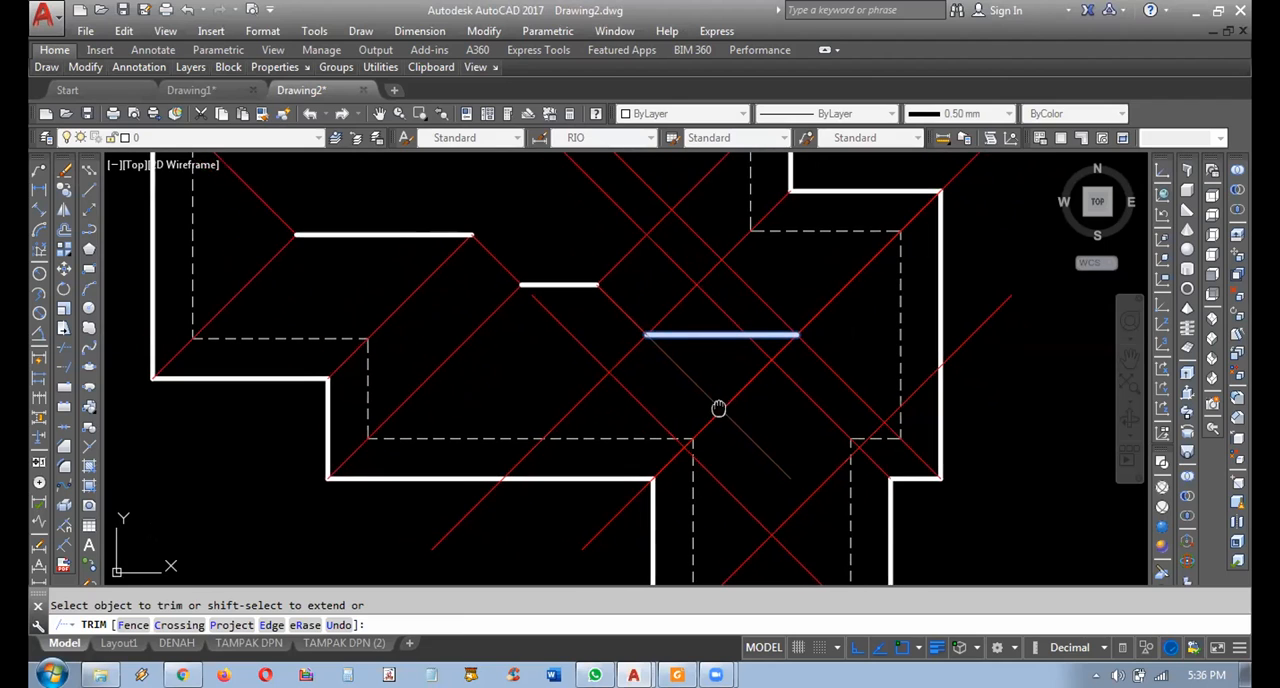
click(695, 375)
click(661, 374)
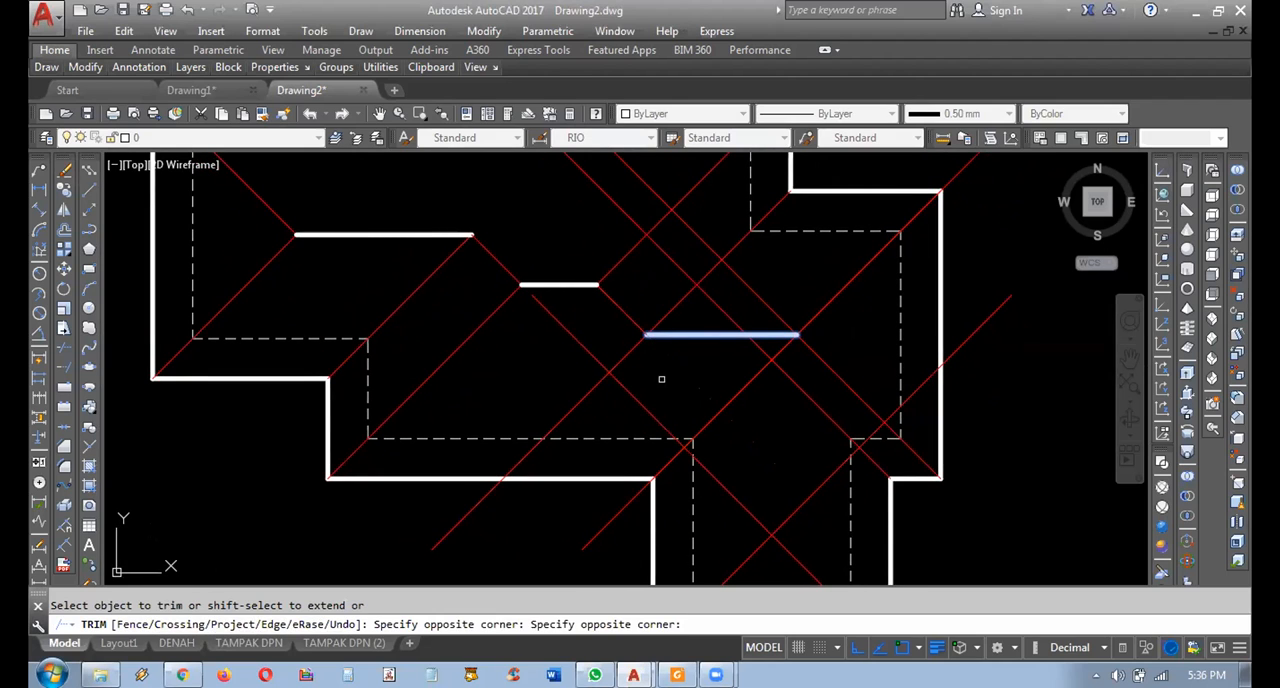
click(645, 367)
click(622, 348)
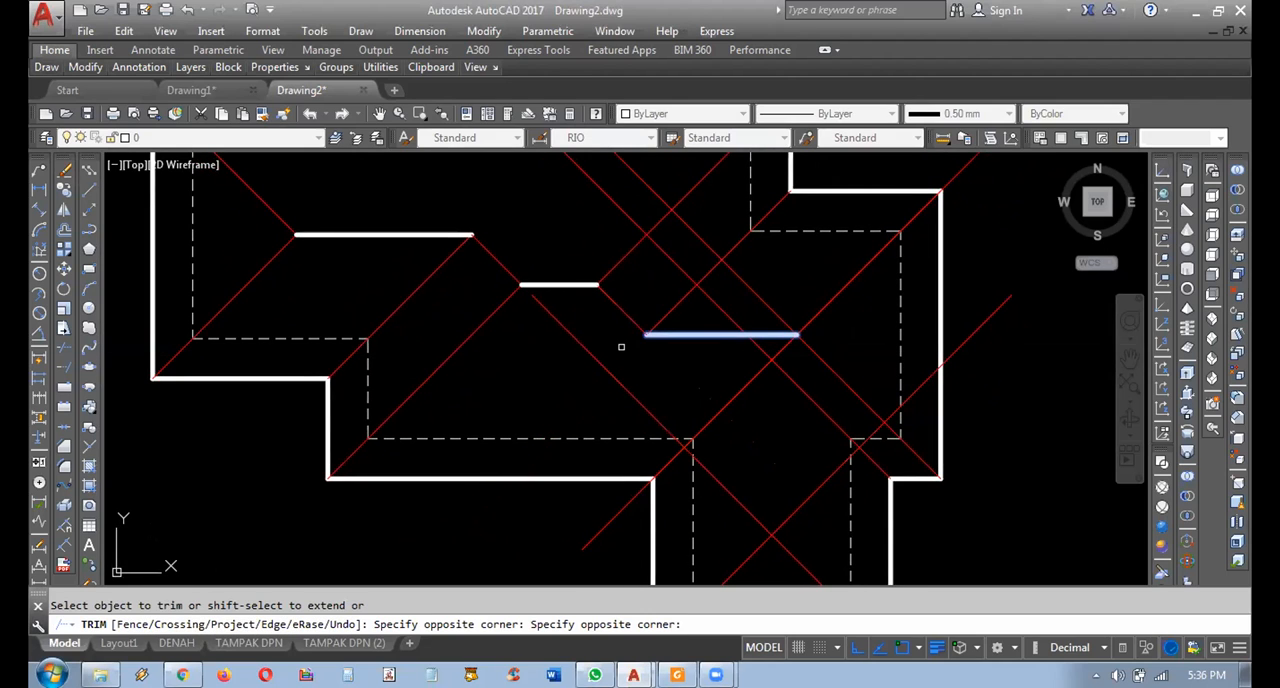
Trim the diagonal tail outside the lower wing's inner corner and the lower-right corner's diagonal above the right ridge line.
middle_drag(861, 319, 855, 324)
middle_drag(760, 405, 756, 402)
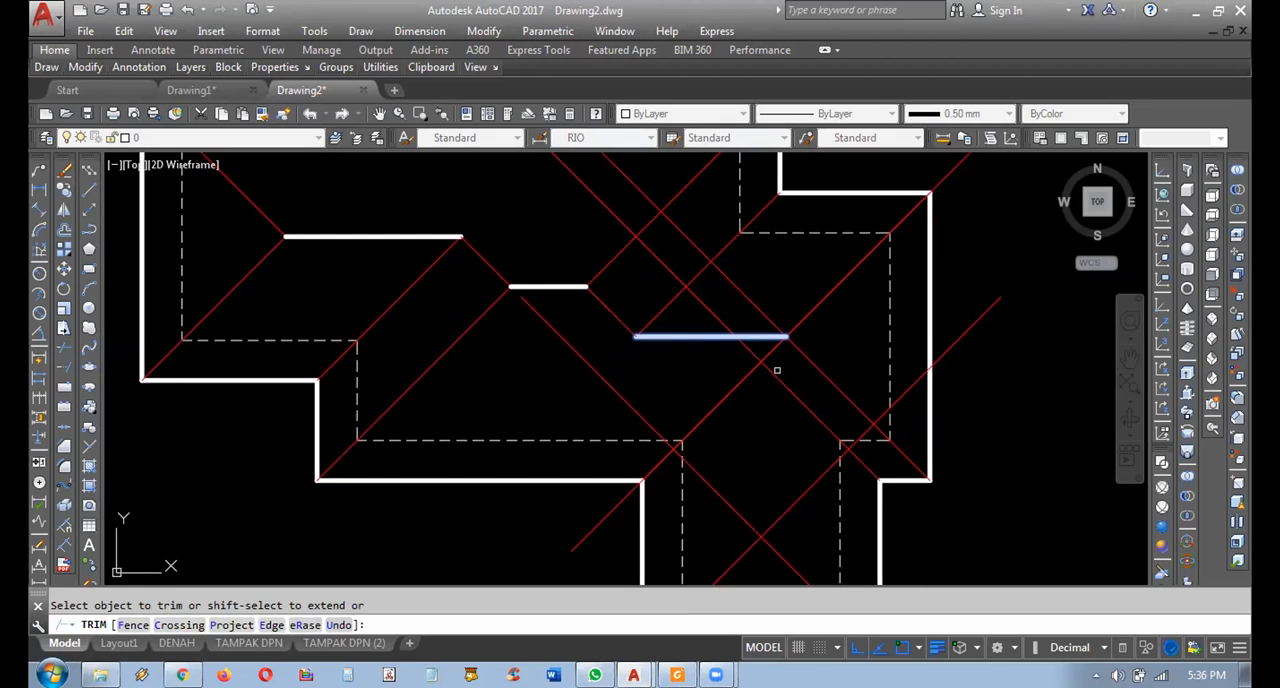
click(768, 357)
mouse_move(794, 373)
middle_down()
mouse_move(846, 357)
mouse_move(851, 394)
mouse_move(728, 386)
mouse_move(760, 415)
middle_up()
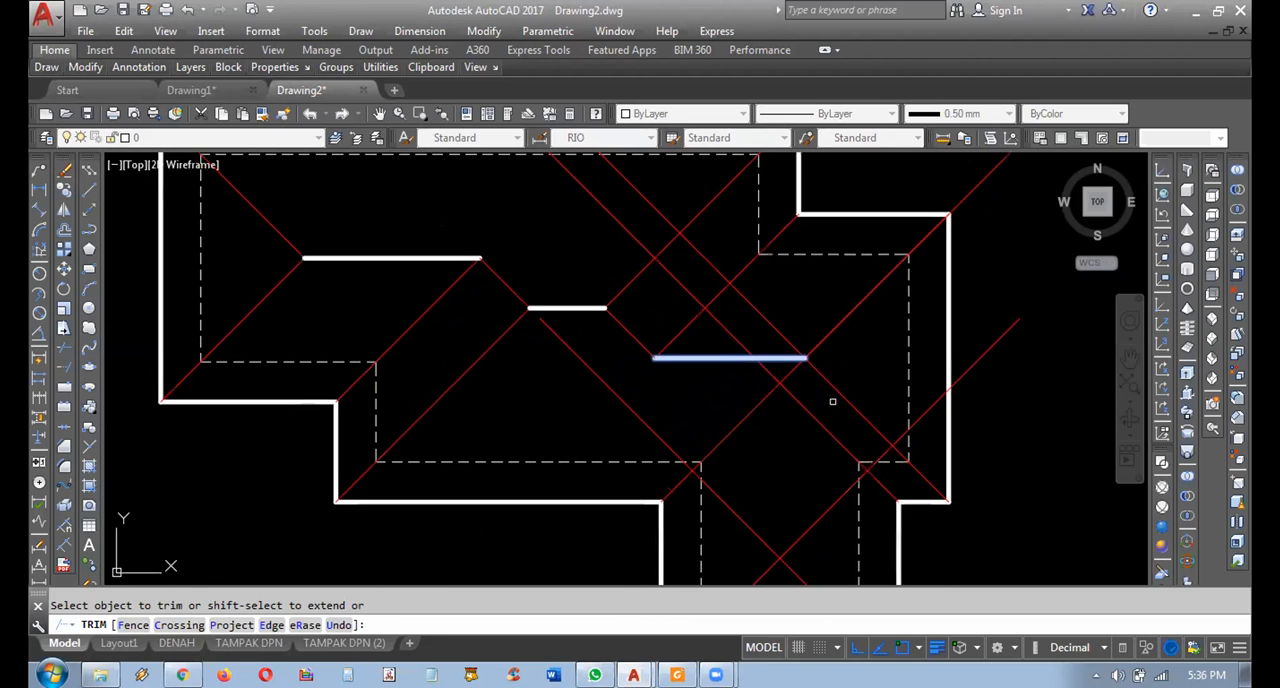
middle_drag(889, 400, 887, 399)
click(772, 334)
middle_drag(846, 334, 831, 385)
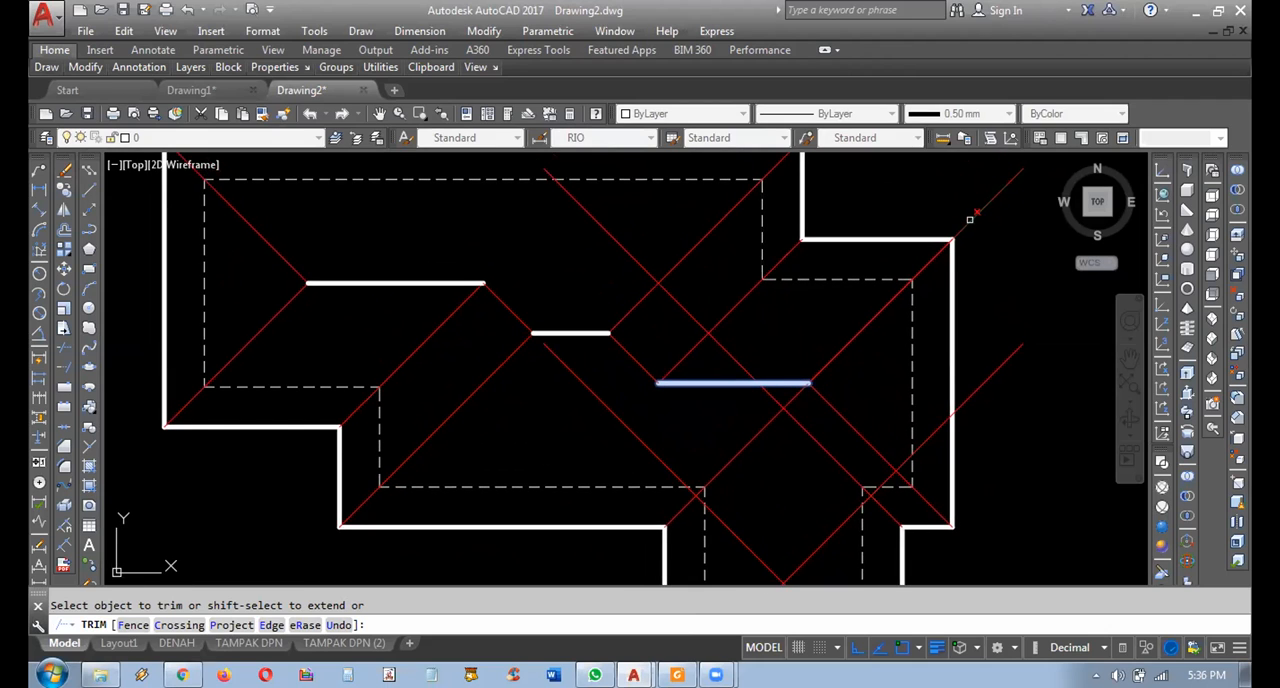
mouse_move(795, 425)
middle_down()
mouse_move(808, 396)
mouse_move(765, 389)
mouse_move(775, 402)
middle_up()
middle_drag(841, 423, 811, 405)
scroll(753, 406, down, 2)
scroll(660, 381, up, 2)
key(Return)
Copy the lower wing's right outline edge from its bottom endpoint to the crossing of the wing's two bottom hips as a vertical ridge.
middle_drag(761, 446, 726, 354)
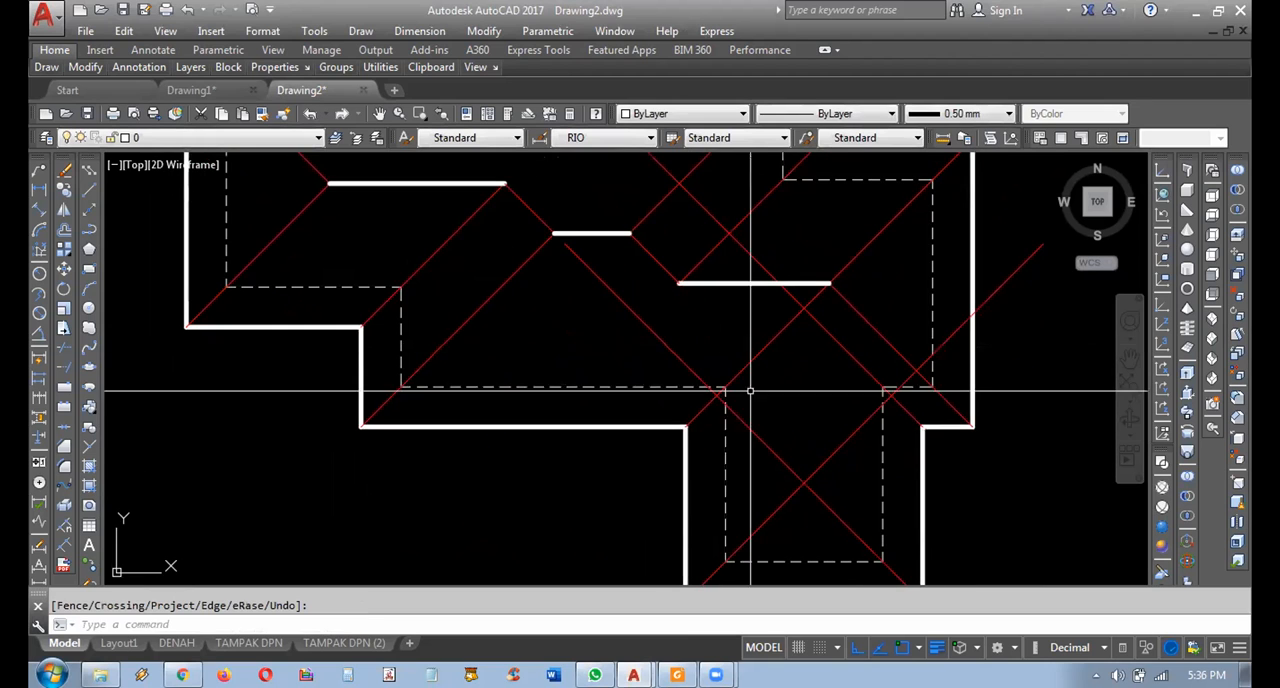
middle_drag(850, 466, 816, 409)
key(Escape)
click(884, 430)
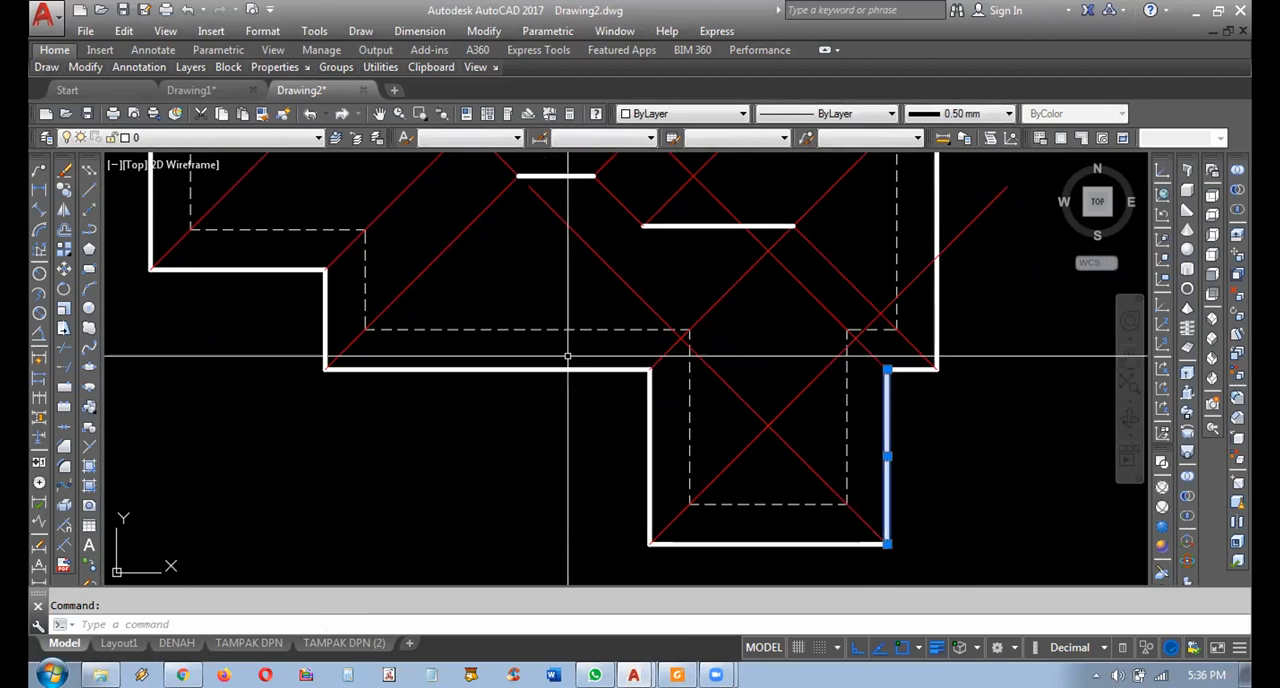
click(63, 187)
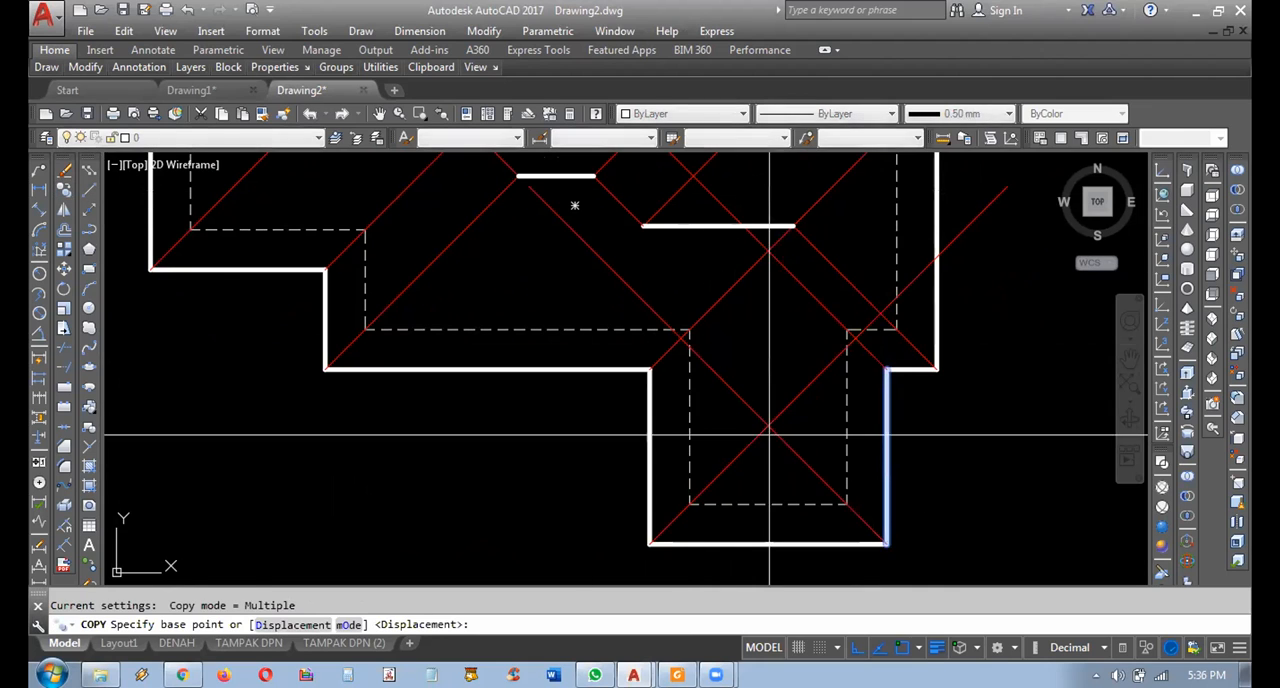
click(886, 543)
click(770, 425)
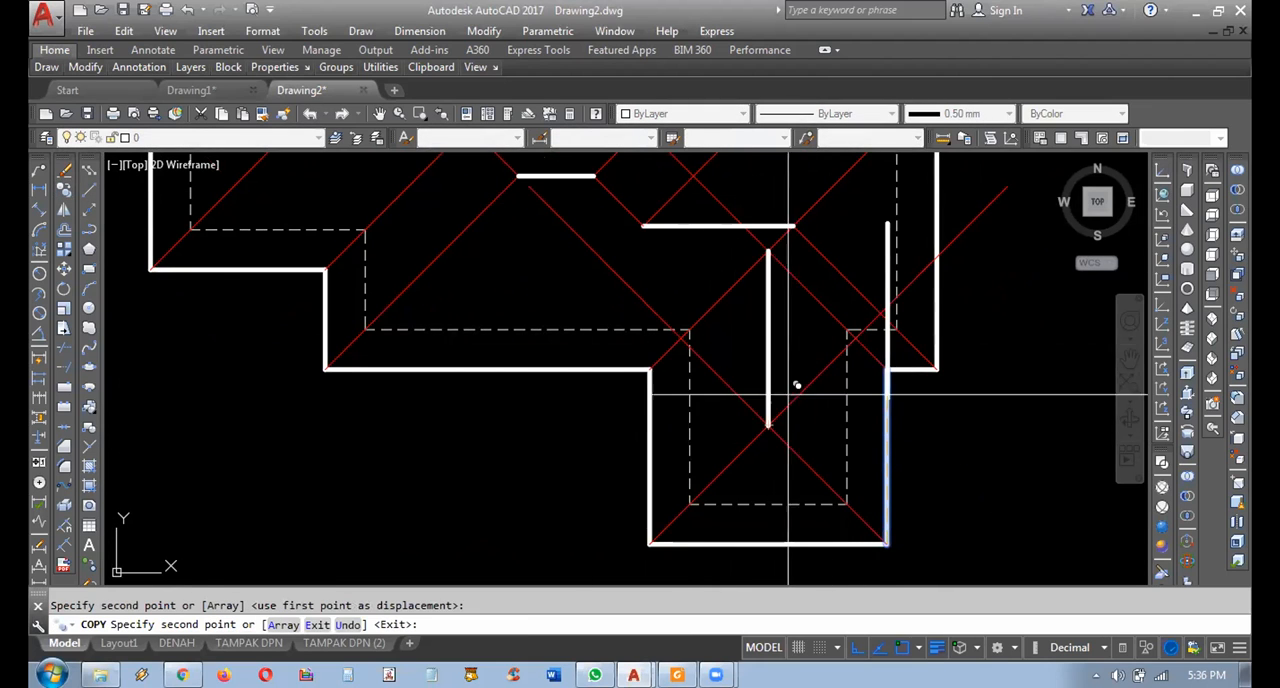
middle_drag(782, 366, 796, 423)
key(Return)
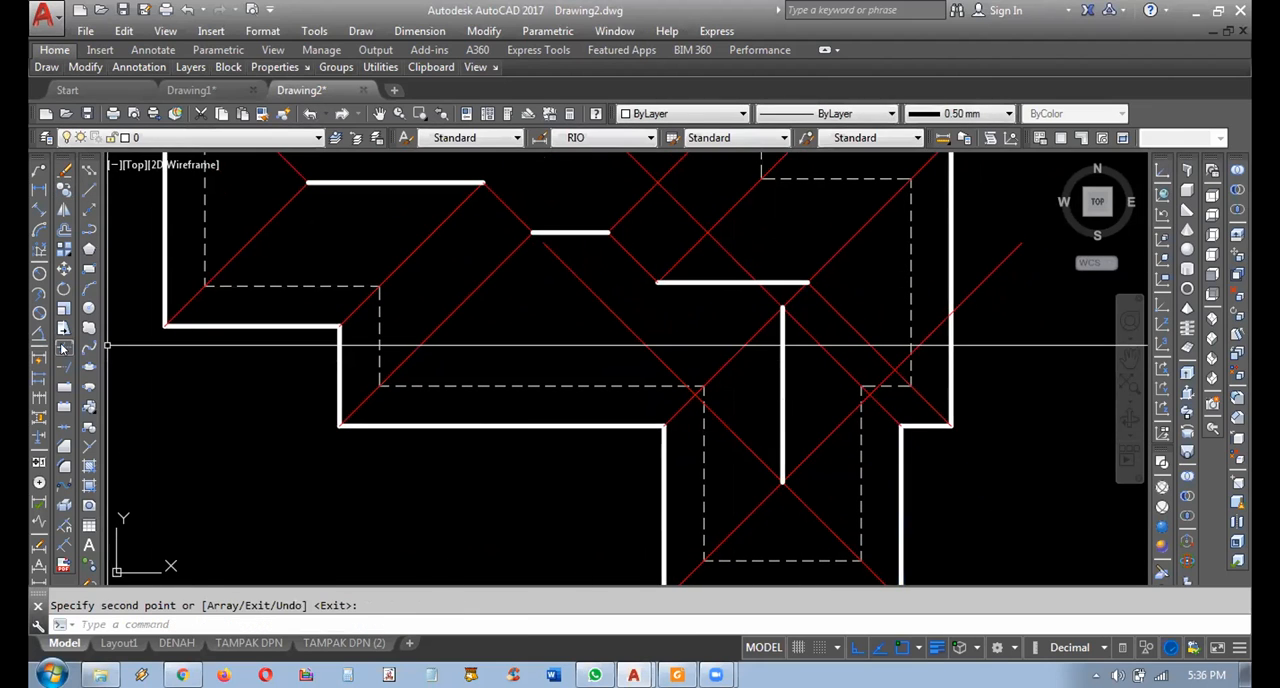
Trim the red diagonals that run past both ends of the vertical ridge, using that ridge as the cutting edge.
click(63, 347)
click(801, 363)
click(762, 371)
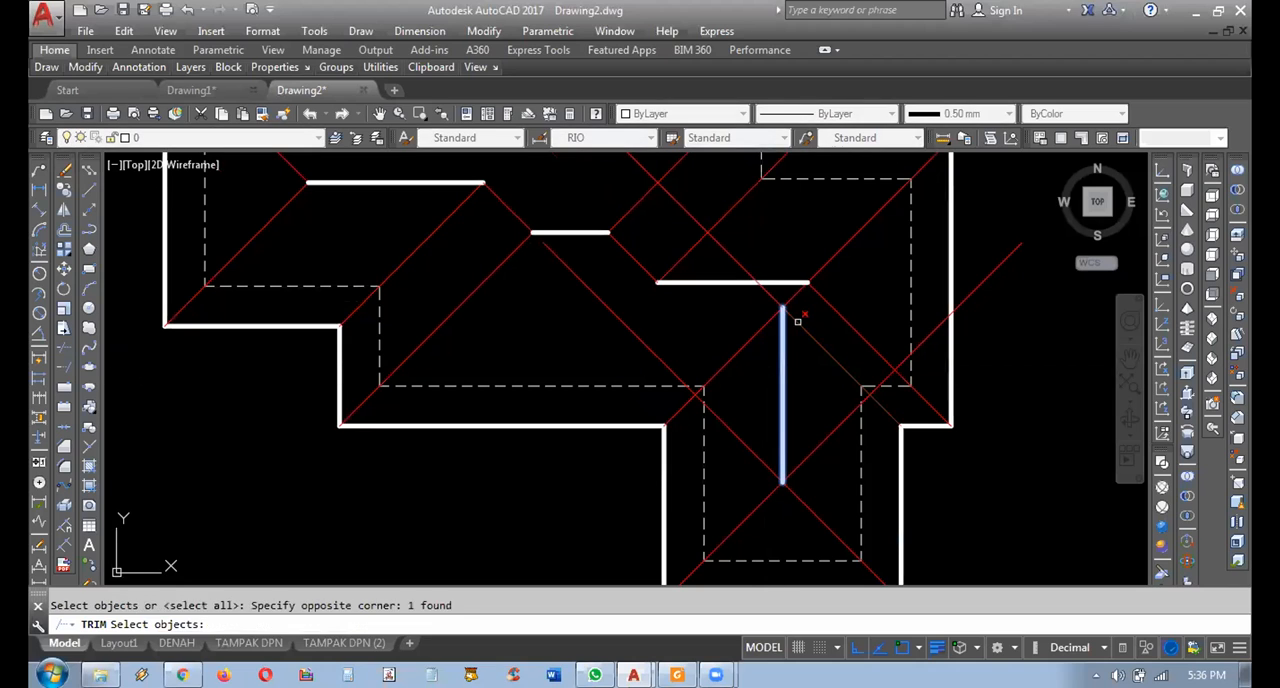
key(Return)
click(727, 248)
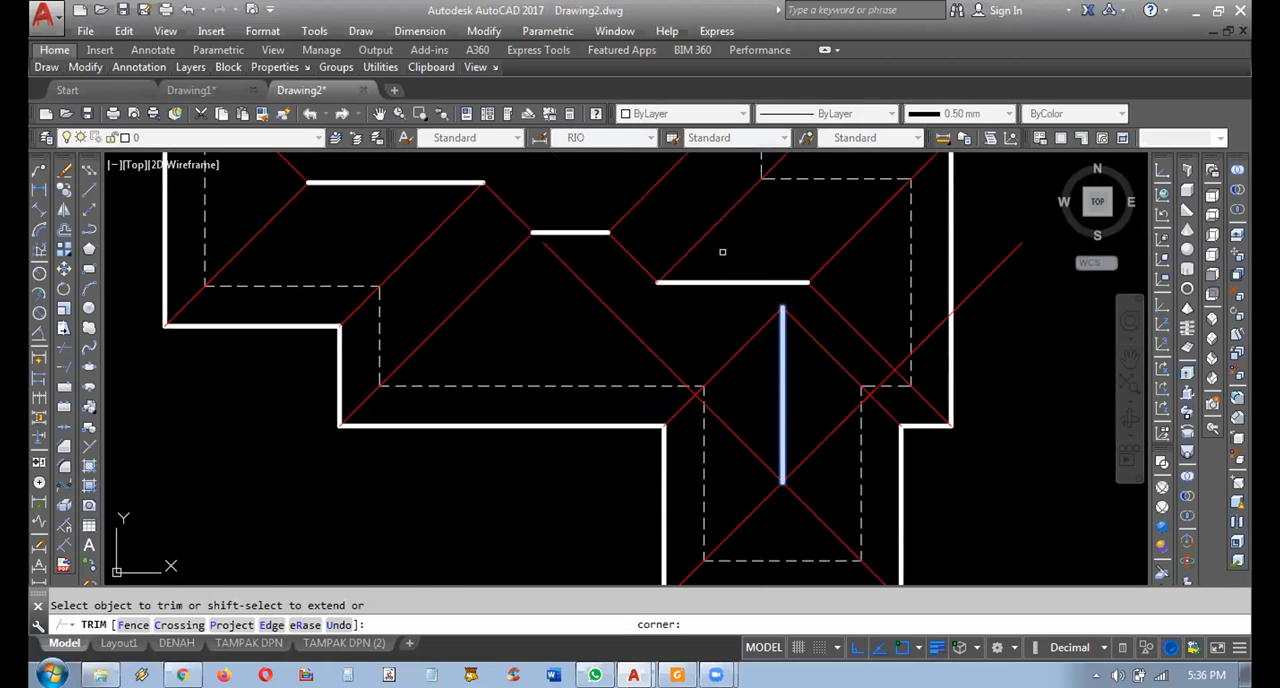
click(744, 457)
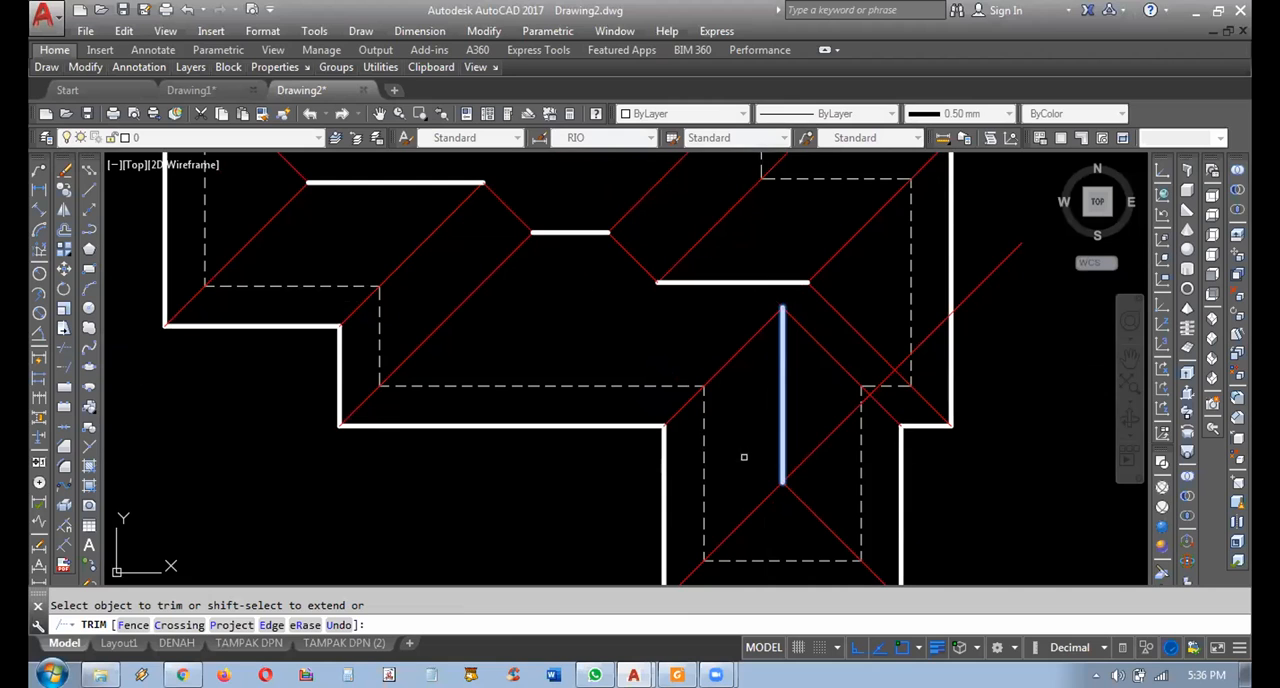
scroll(822, 428, down, 3)
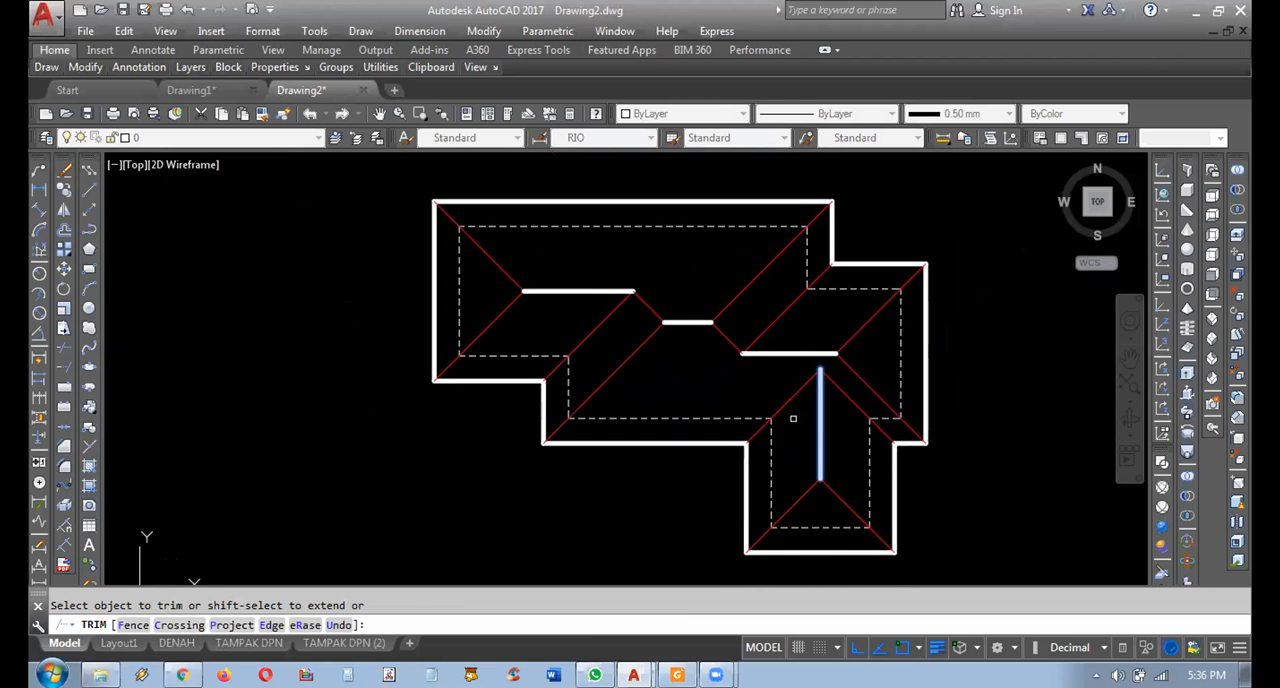
key(Escape)
middle_drag(876, 425, 846, 382)
scroll(827, 374, down, 2)
scroll(879, 365, up, 2)
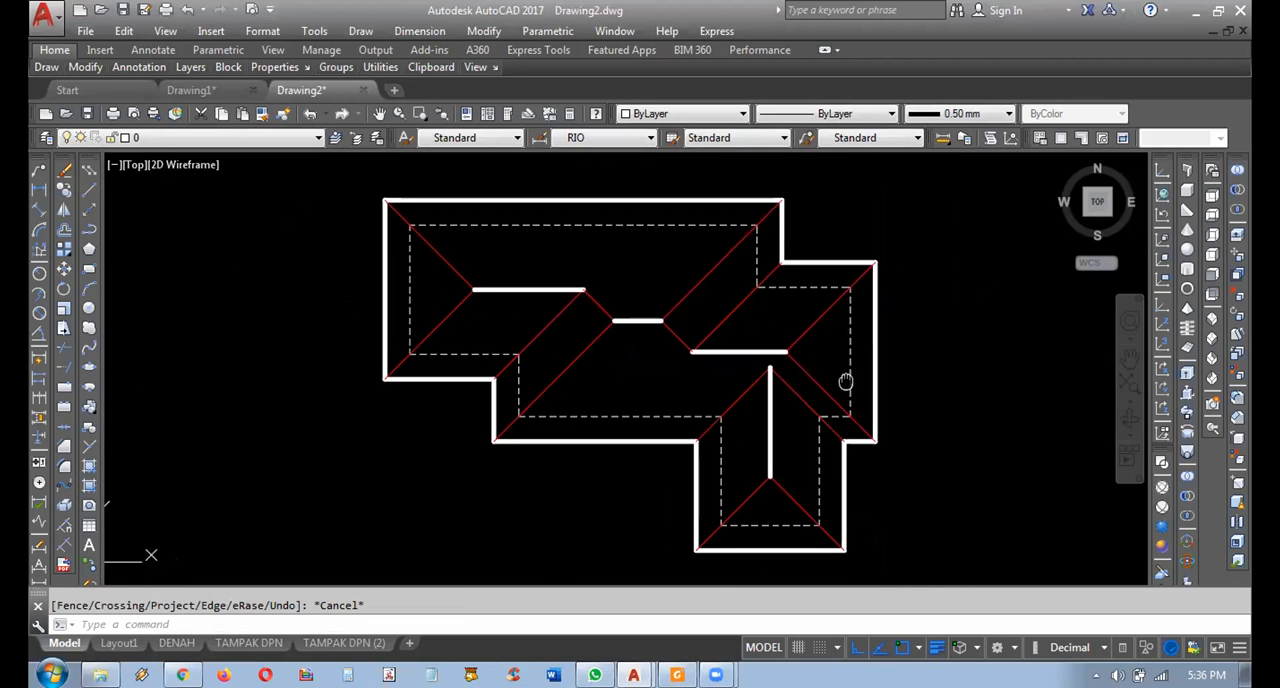
Set the two short diagonals linking the three horizontal ridge lines to ByLayer color and 0.50 mm lineweight.
click(599, 305)
click(645, 281)
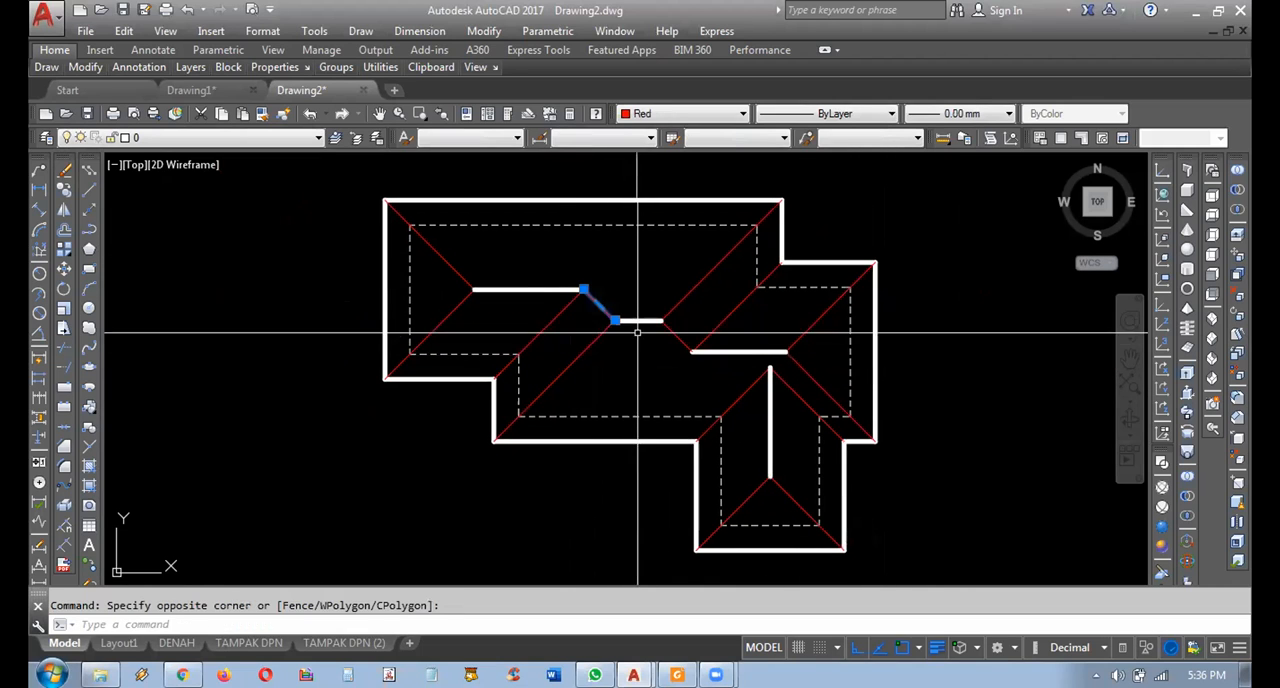
click(703, 360)
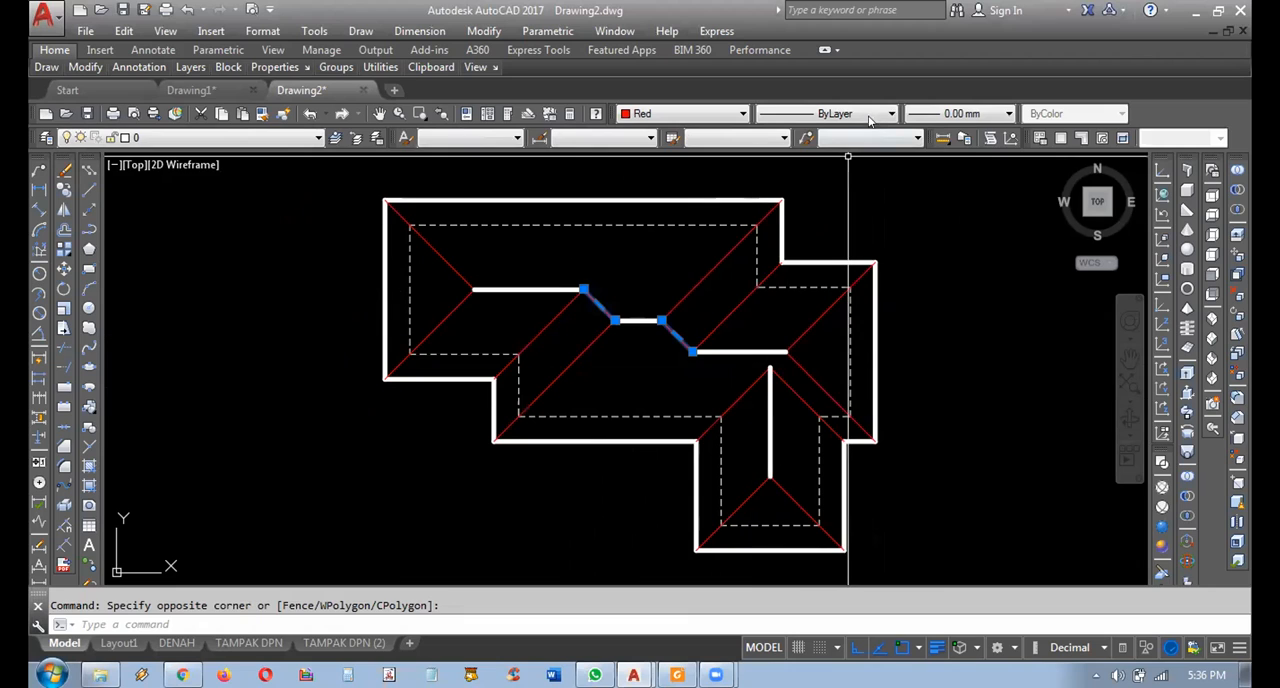
click(638, 116)
click(650, 127)
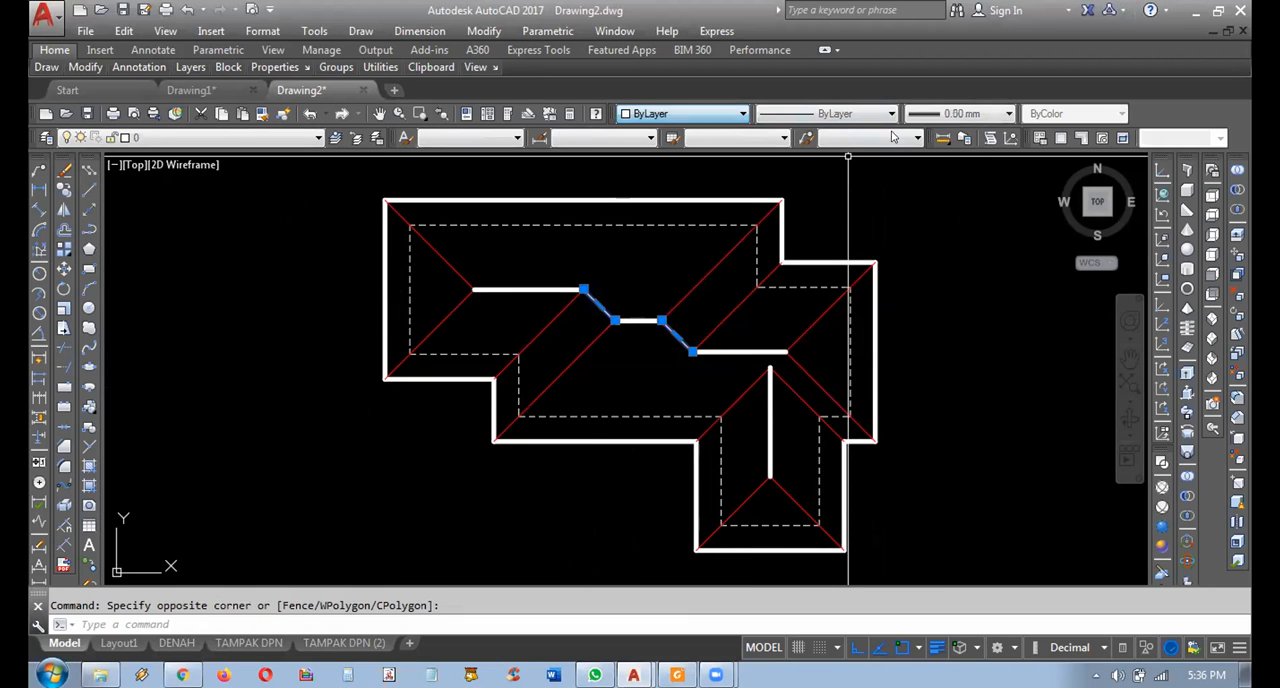
click(937, 112)
click(960, 158)
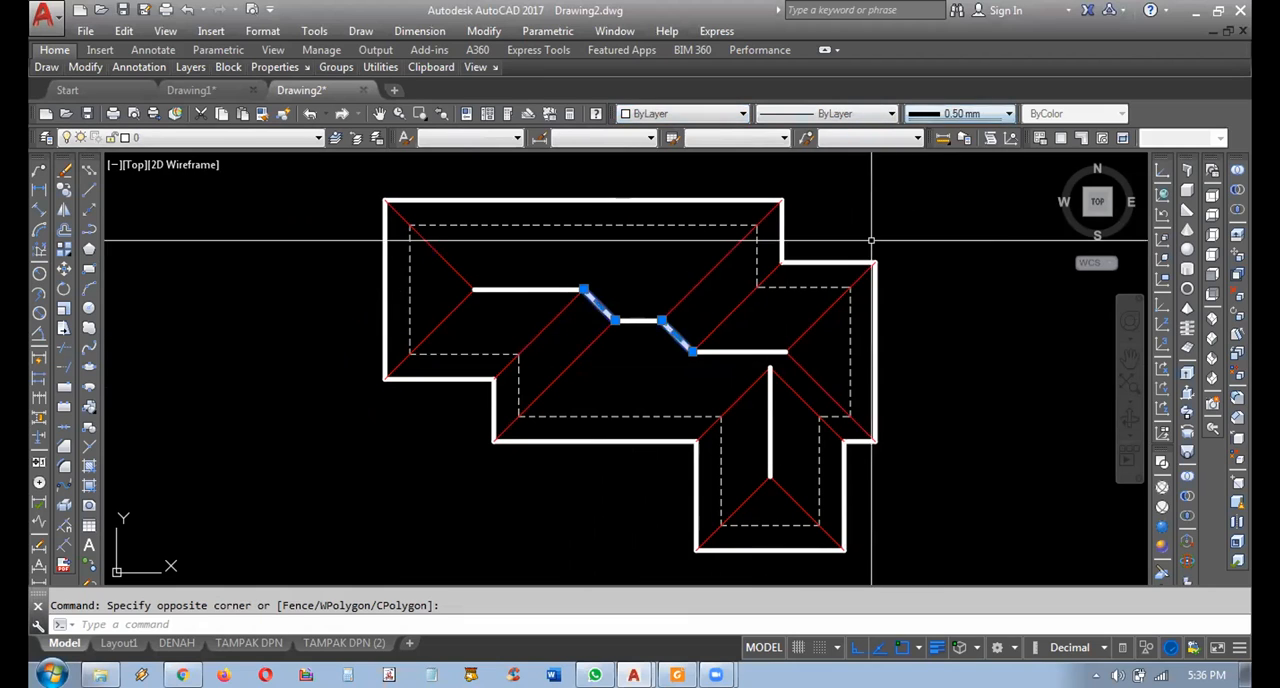
key(Escape)
middle_drag(909, 357, 925, 364)
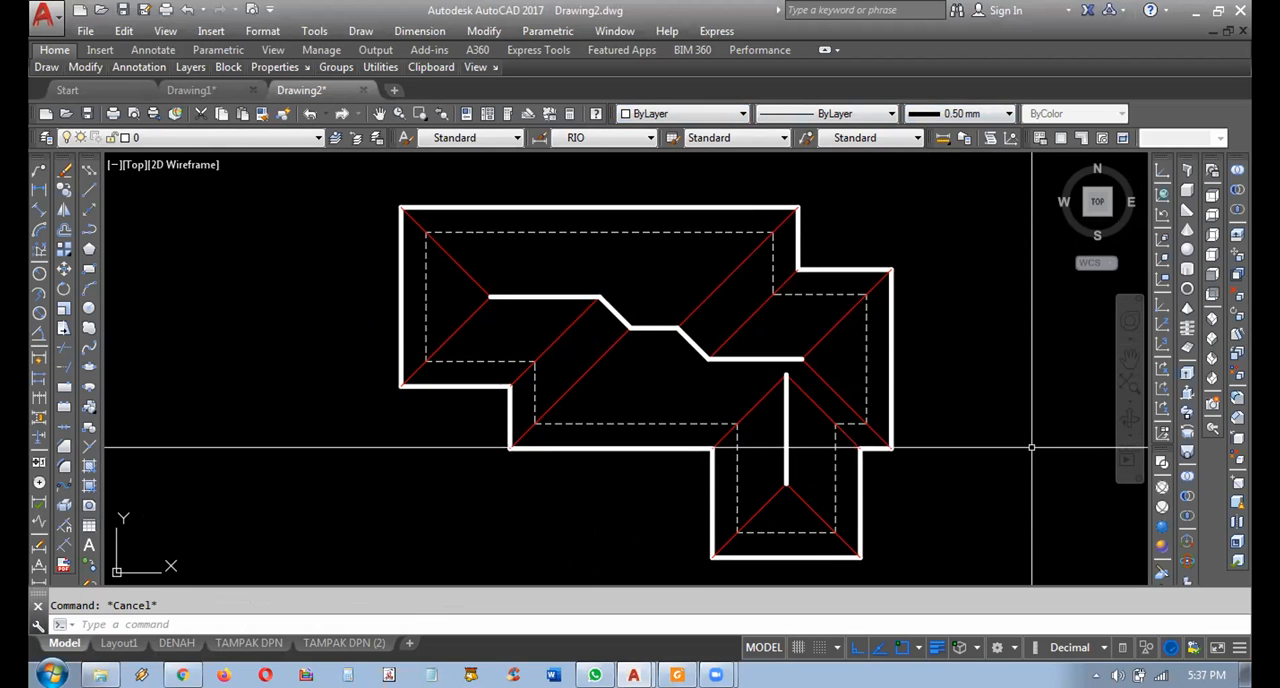
Undo the property changes, trims and ridge copies back to the unexploded outline with its full-length diagonals.
key(ctrl+z)
key(ctrl+z)
key(ctrl+z)
key(ctrl+z)
key(ctrl+z)
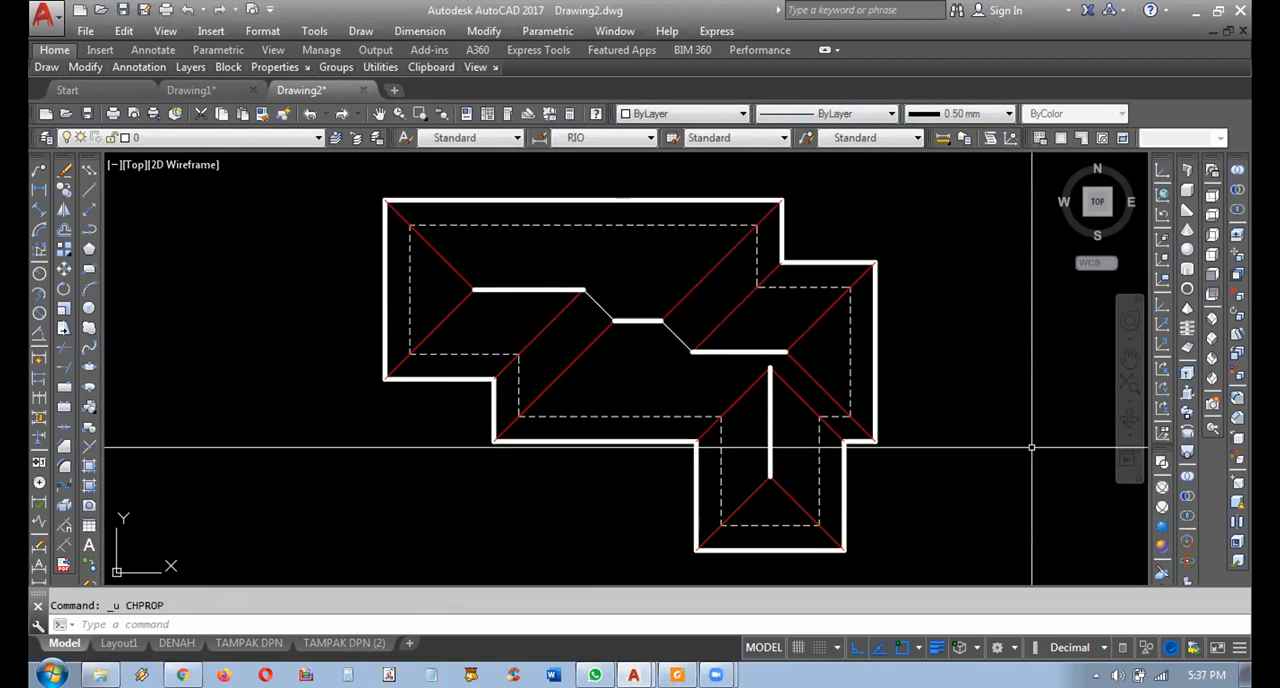
key(ctrl+z)
key(ctrl+z)
key(ctrl+z)
key(ctrl+z)
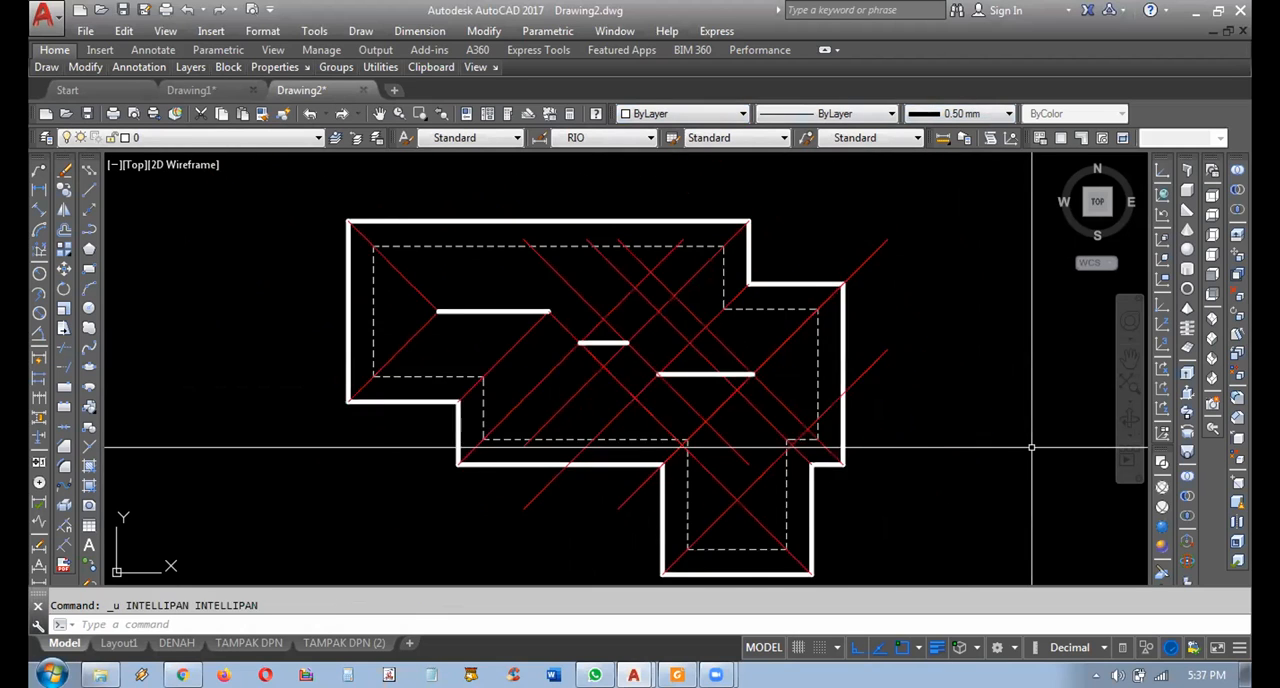
key(ctrl+z)
key(ctrl+z)
key(ctrl+z)
key(ctrl+z)
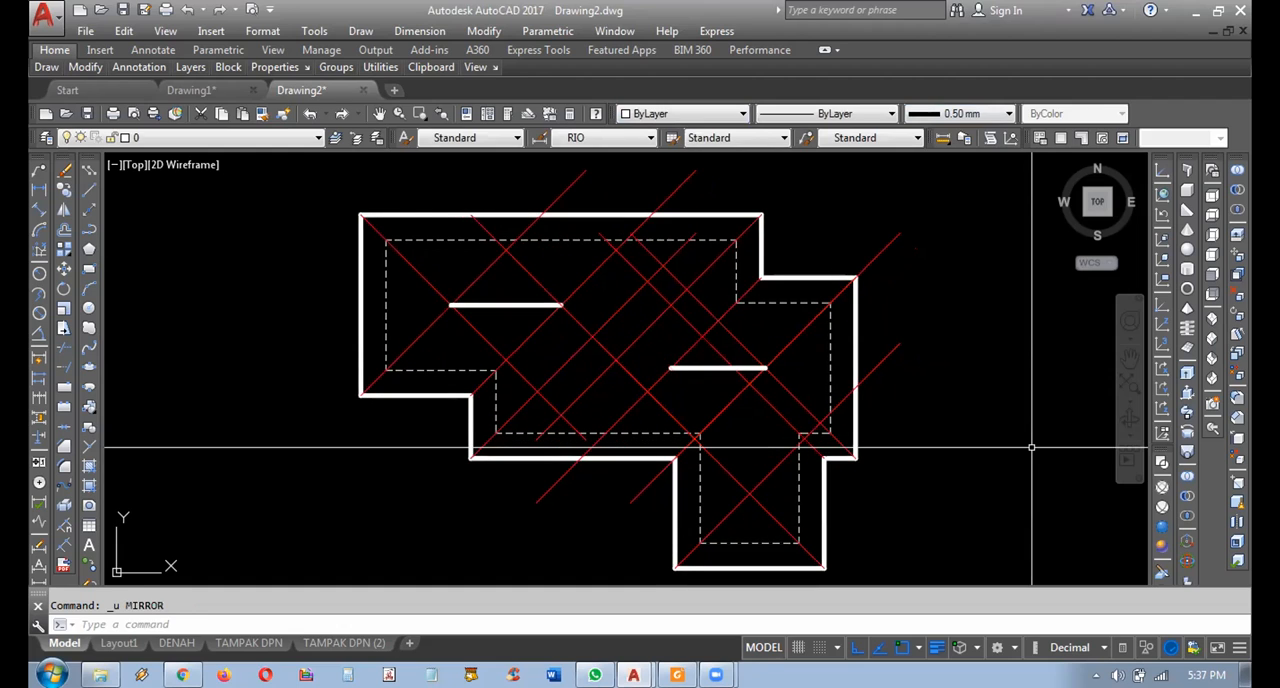
key(ctrl+z)
key(ctrl+z)
key(ctrl+z)
key(ctrl+z)
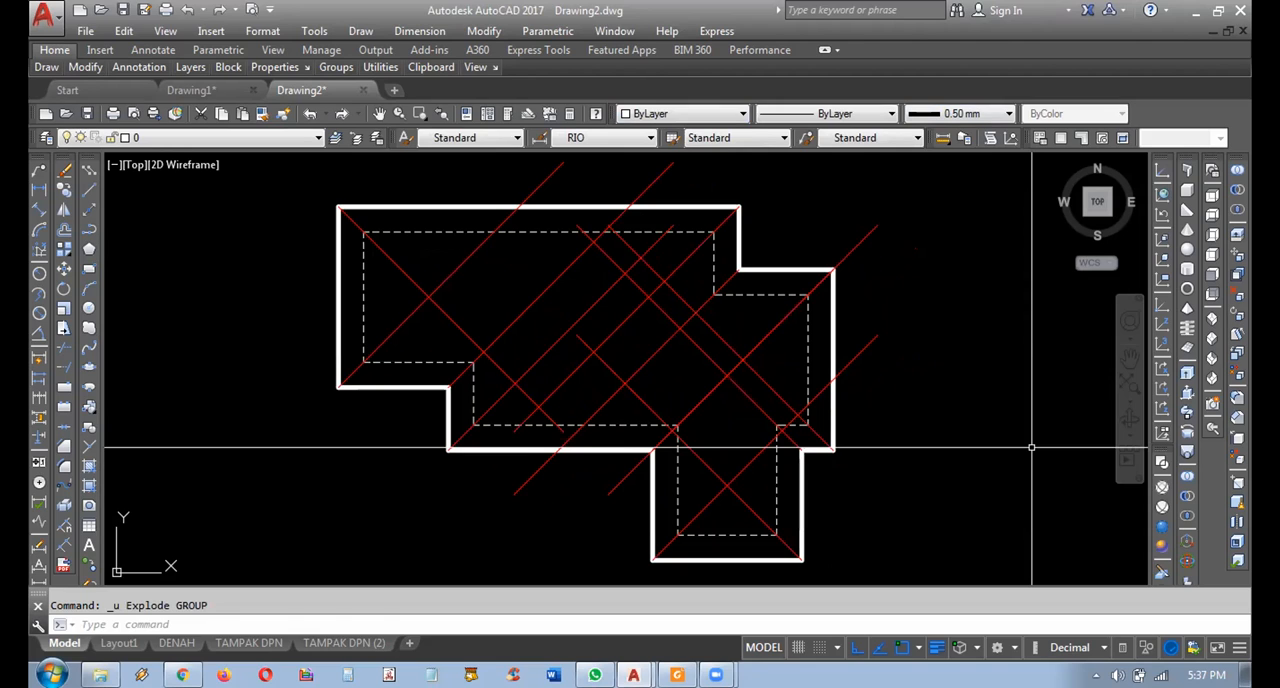
Redo the ridge copies and diagonal trims up to the trimming around the lower wing's vertical ridge.
key(ctrl+y)
key(ctrl+y)
key(ctrl+y)
middle_click(1031, 447)
key(ctrl+y)
key(ctrl+y)
key(ctrl+y)
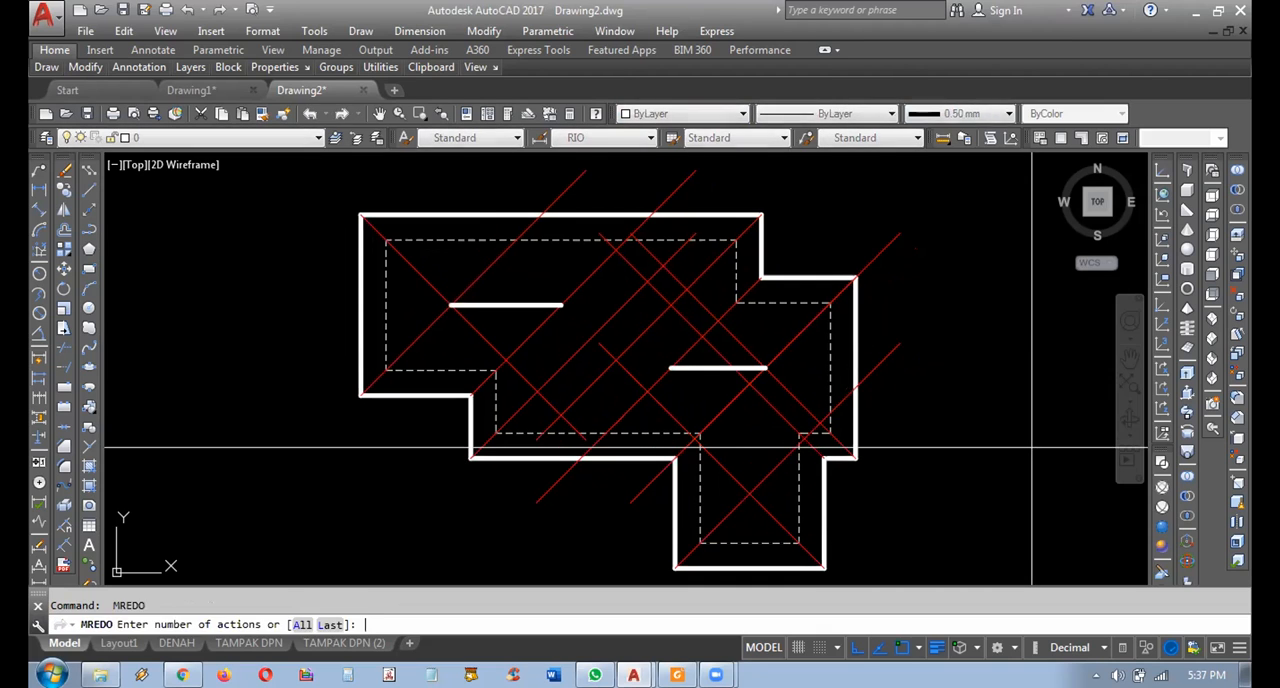
key(ctrl+y)
key(ctrl+y)
key(ctrl+y)
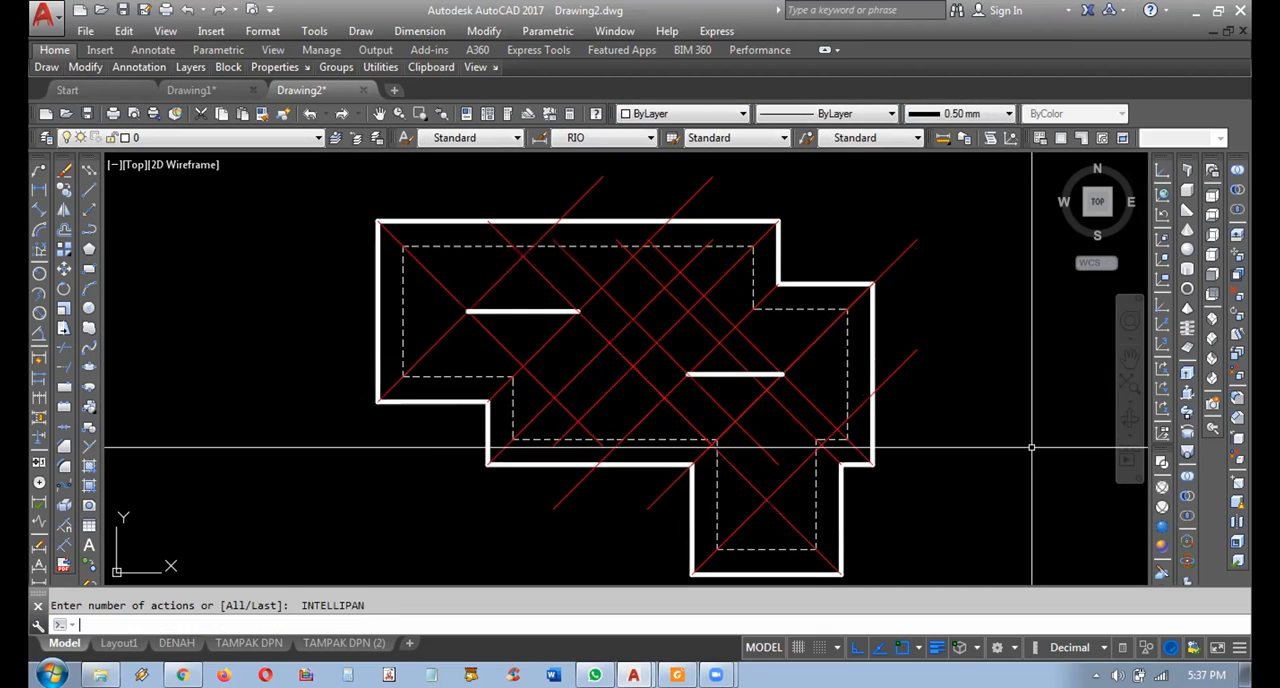
key(ctrl+y)
key(ctrl+y)
key(ctrl+y)
key(ctrl+y)
key(ctrl+y)
key(ctrl+y)
key(ctrl+y)
key(ctrl+y)
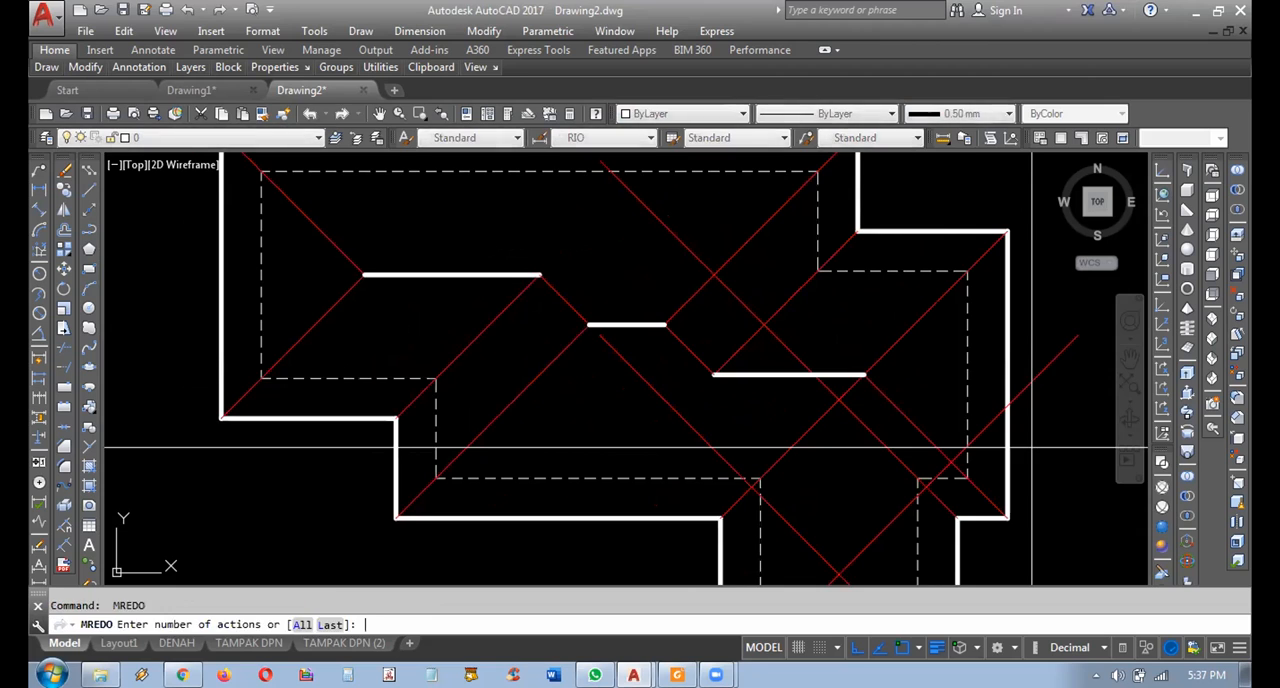
key(ctrl+y)
key(ctrl+y)
key(ctrl+y)
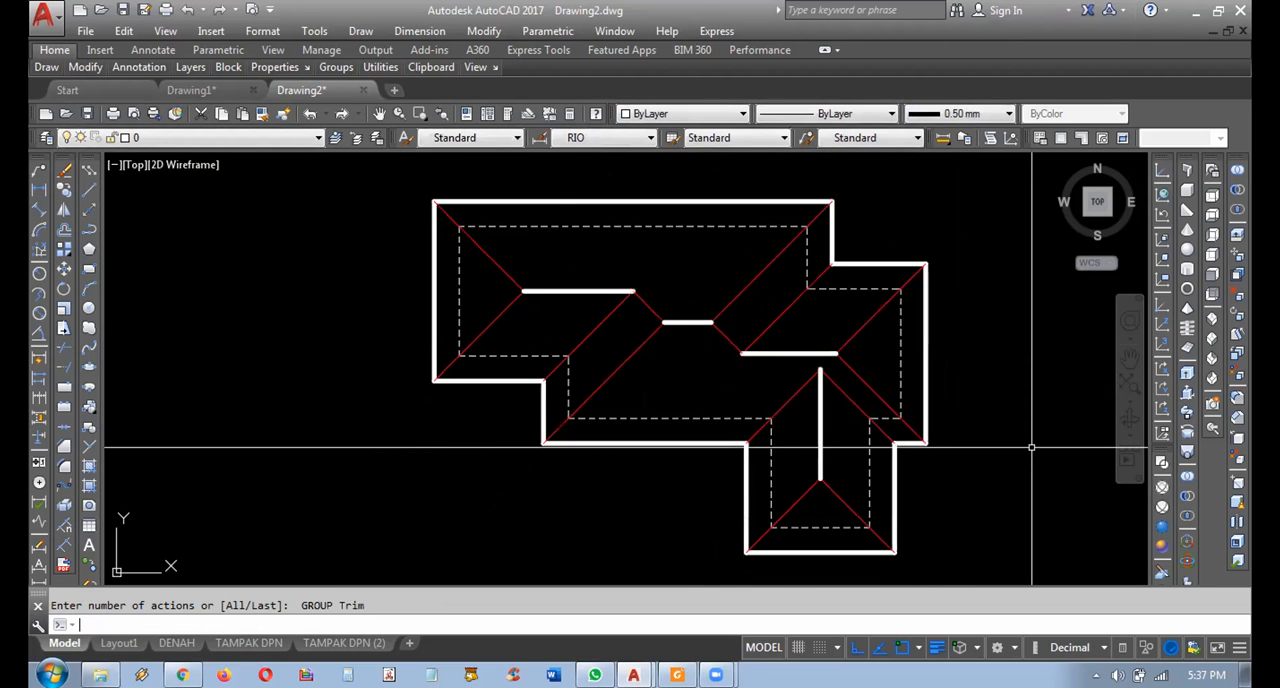
Undo the trims and ridge copies a second time, back to before the outline was exploded.
key(ctrl+z)
key(ctrl+z)
key(ctrl+z)
key(ctrl+z)
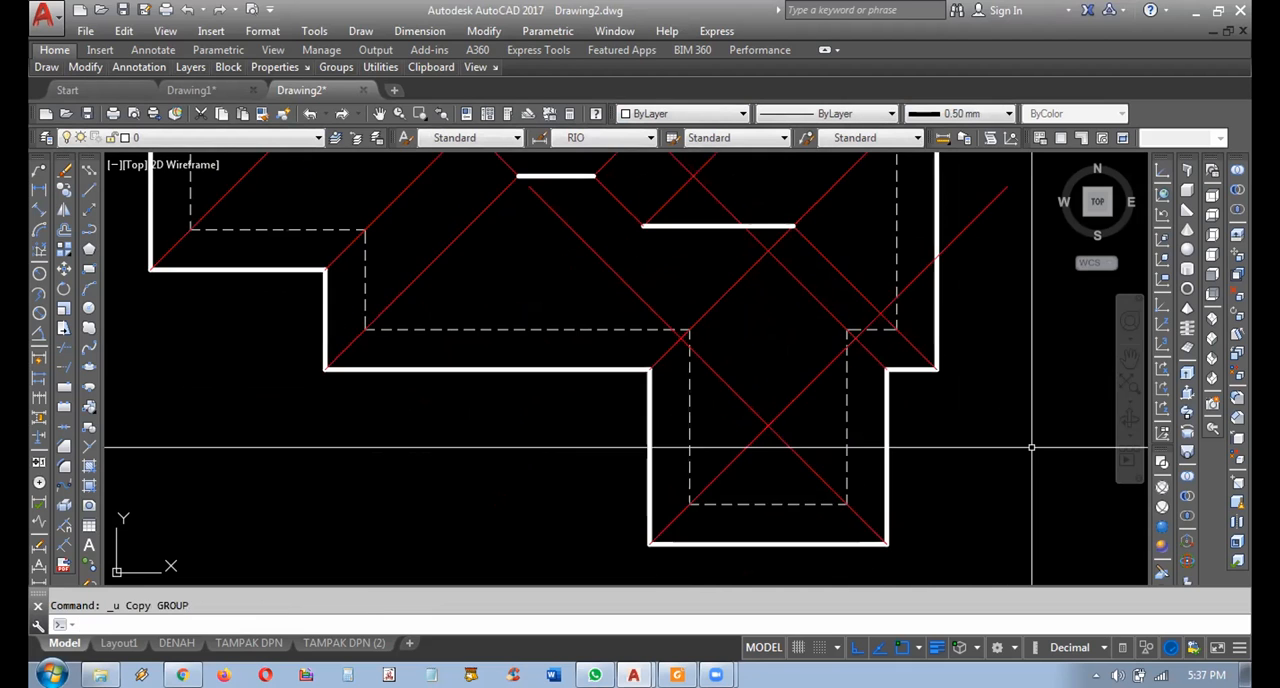
key(ctrl+z)
key(ctrl+z)
key(ctrl+z)
key(ctrl+z)
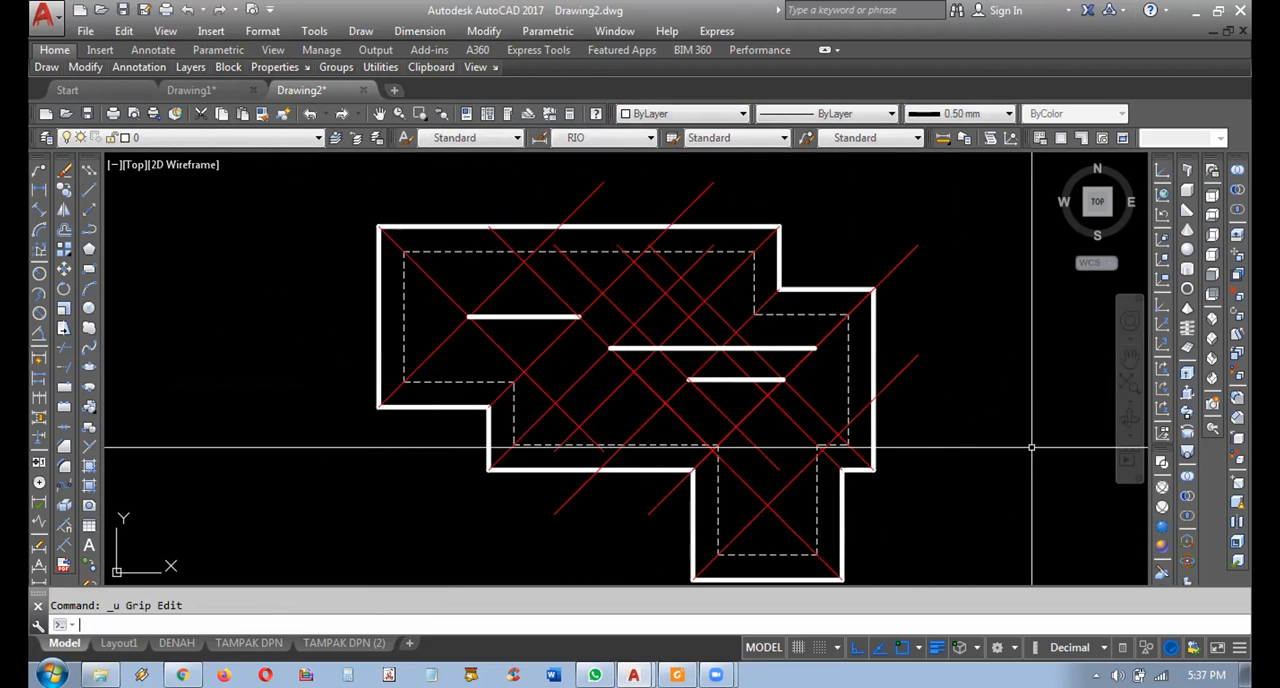
key(ctrl+z)
key(ctrl+z)
key(ctrl+z)
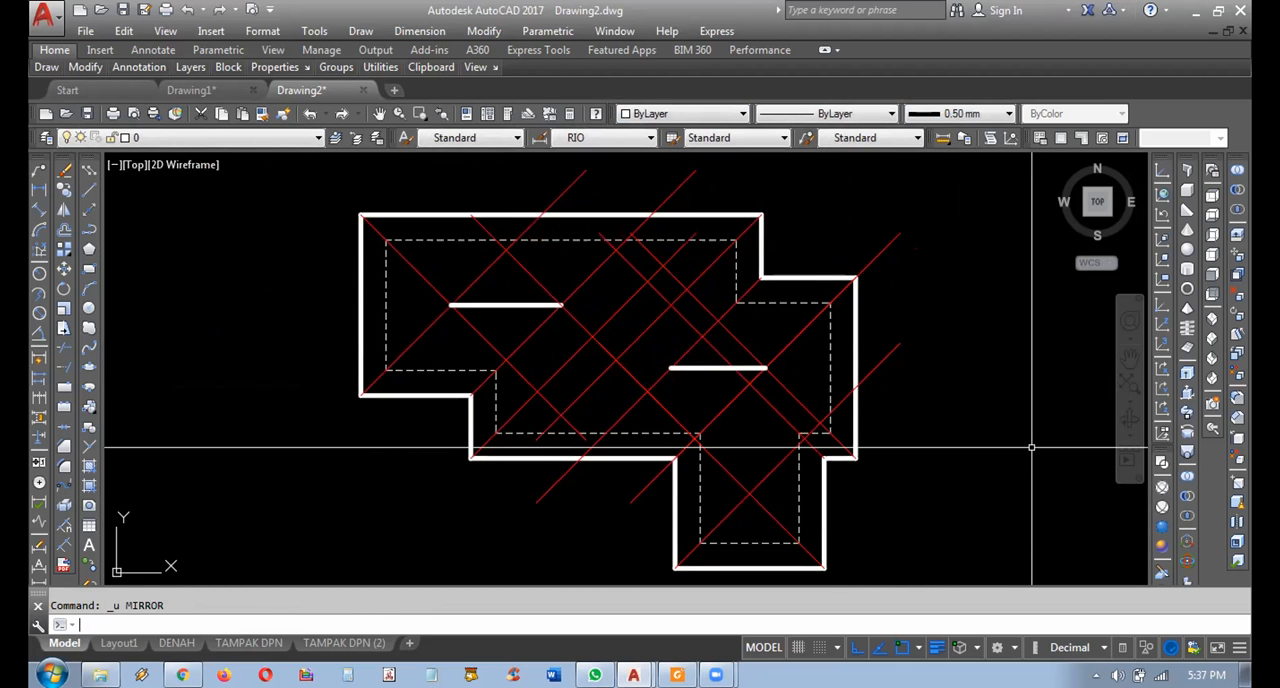
key(ctrl+z)
key(ctrl+z)
key(ctrl+z)
key(ctrl+z)
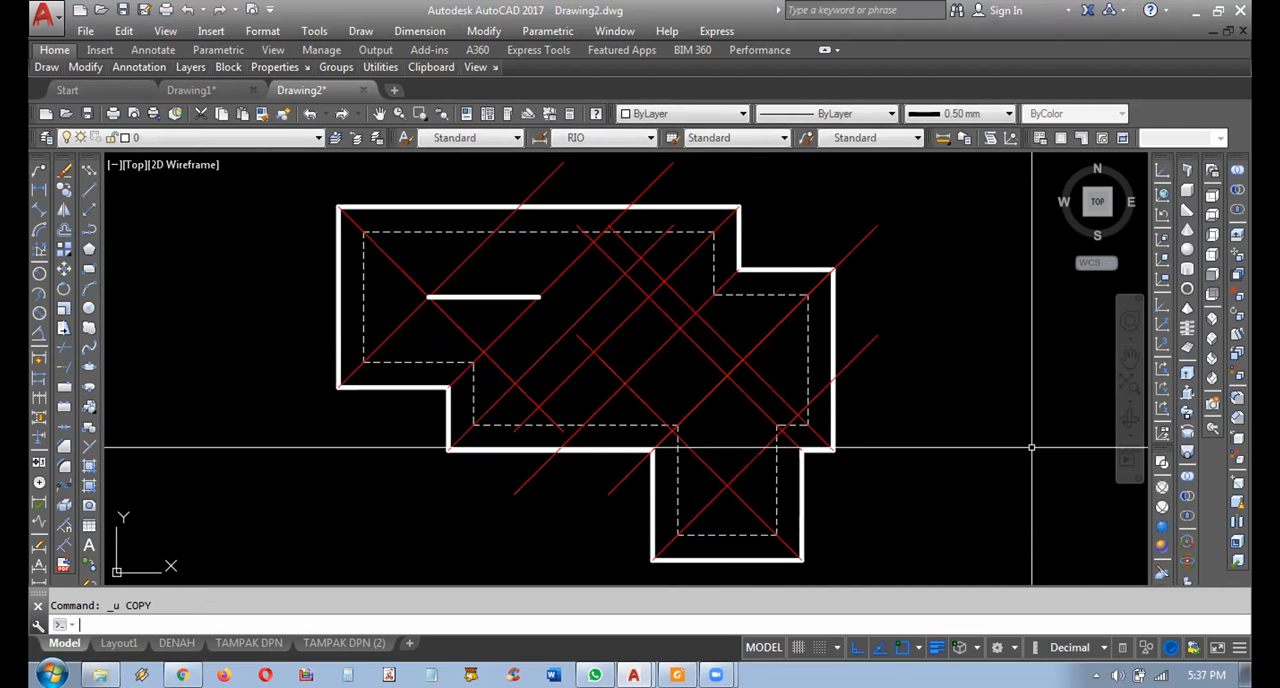
key(ctrl+z)
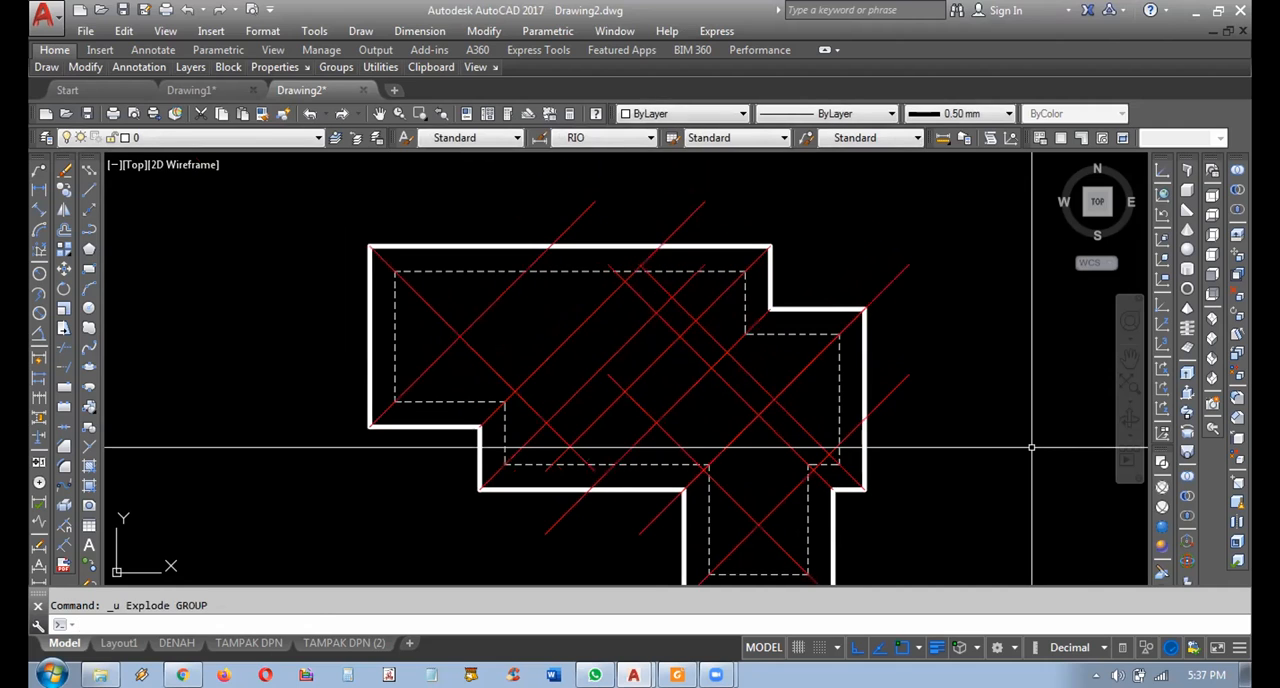
Redo the outline explode and the copies of the left, right and middle ridge lines one action at a time.
key(ctrl+y)
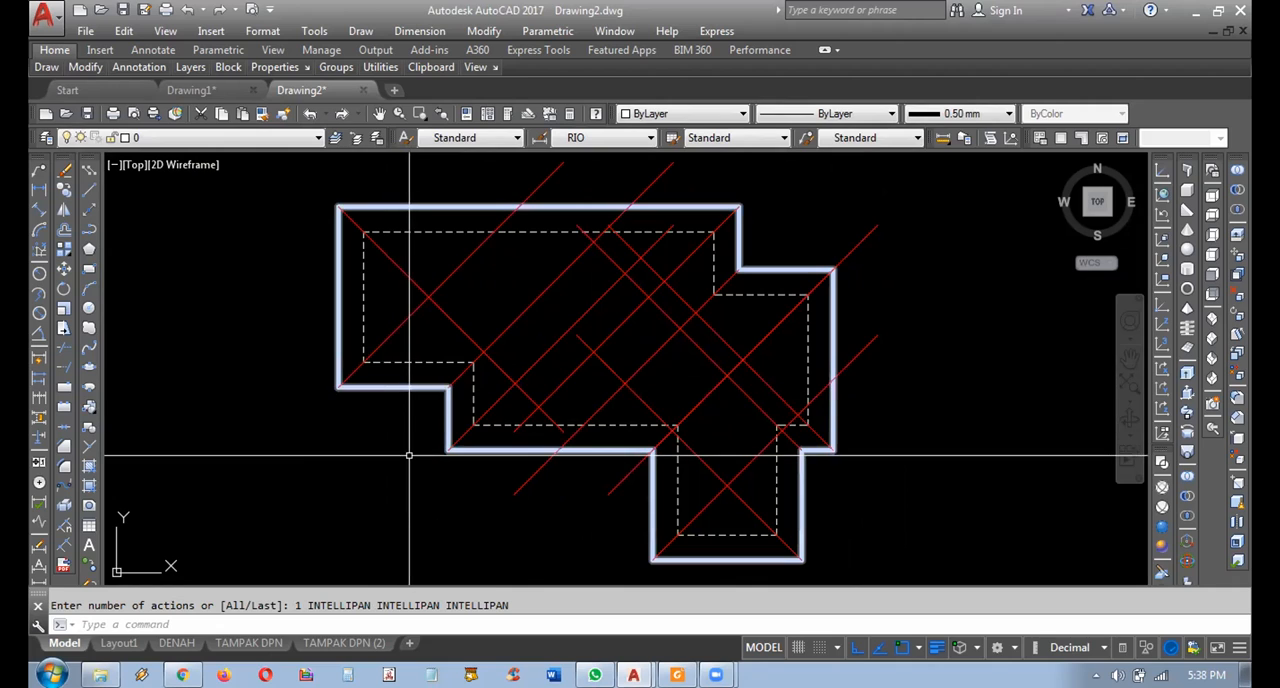
key(ctrl+z)
key(ctrl+z)
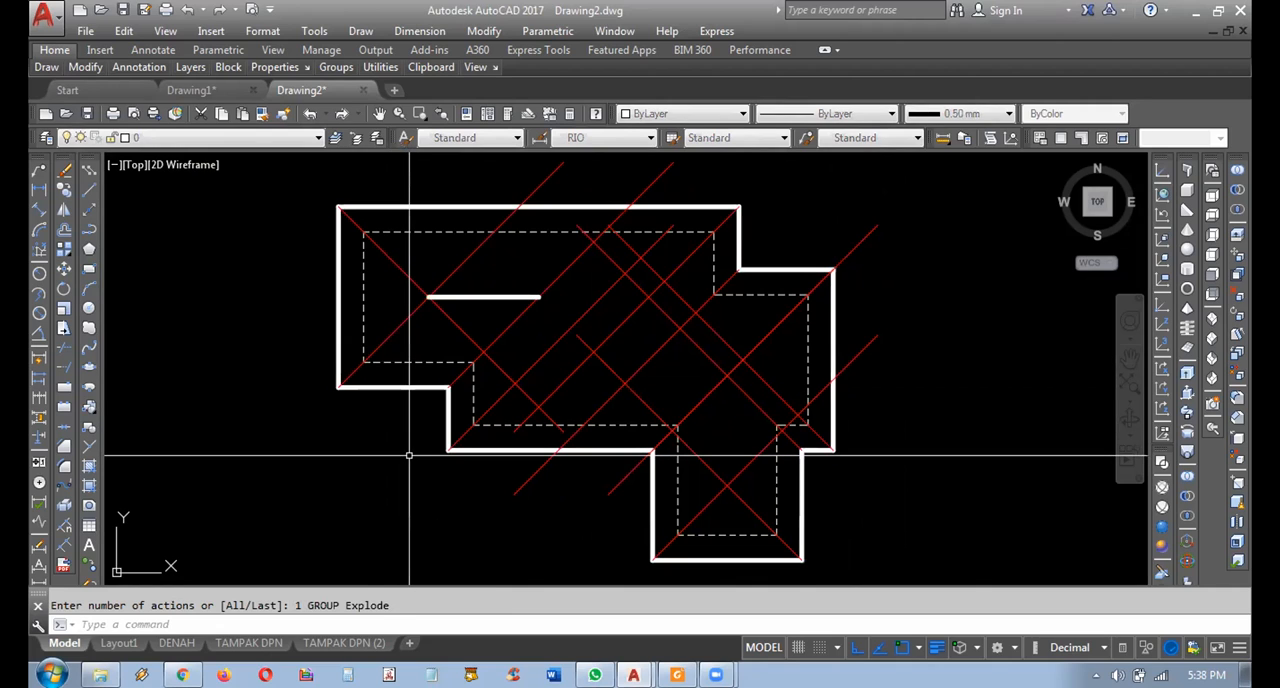
key(ctrl+z)
key(ctrl+z)
key(ctrl+z)
key(ctrl+z)
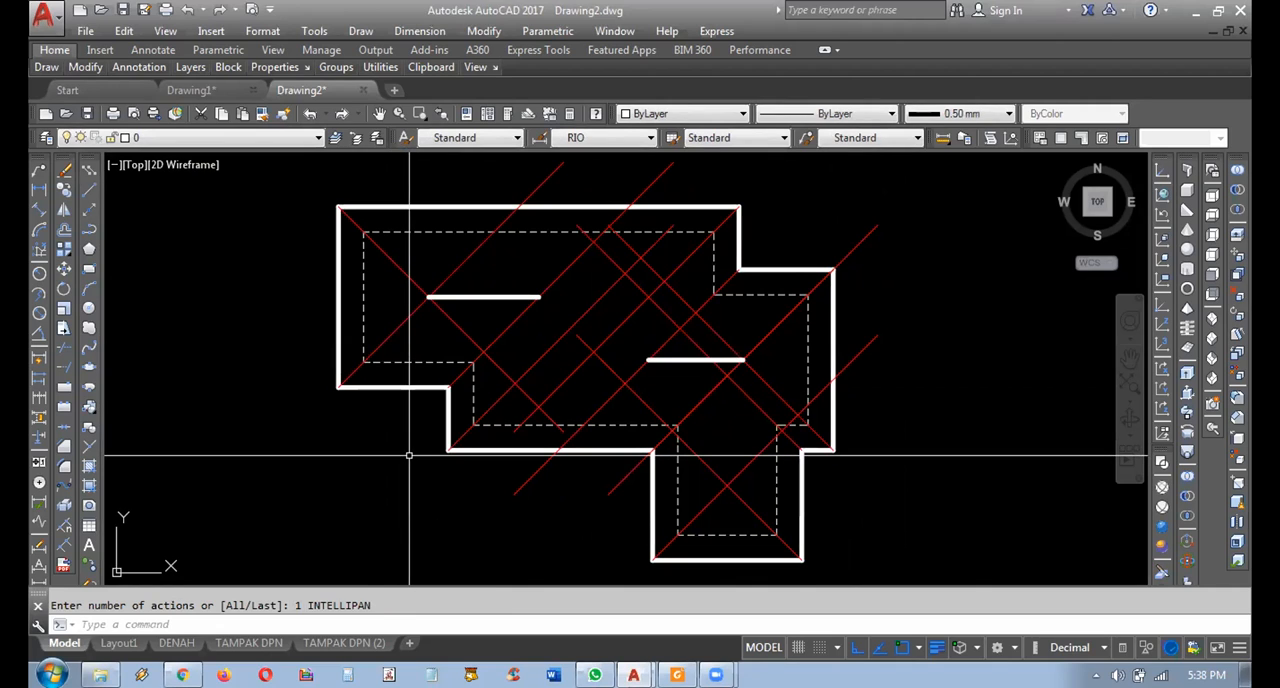
key(ctrl+z)
key(ctrl+z)
key(ctrl+z)
key(ctrl+z)
key(ctrl+z)
key(ctrl+z)
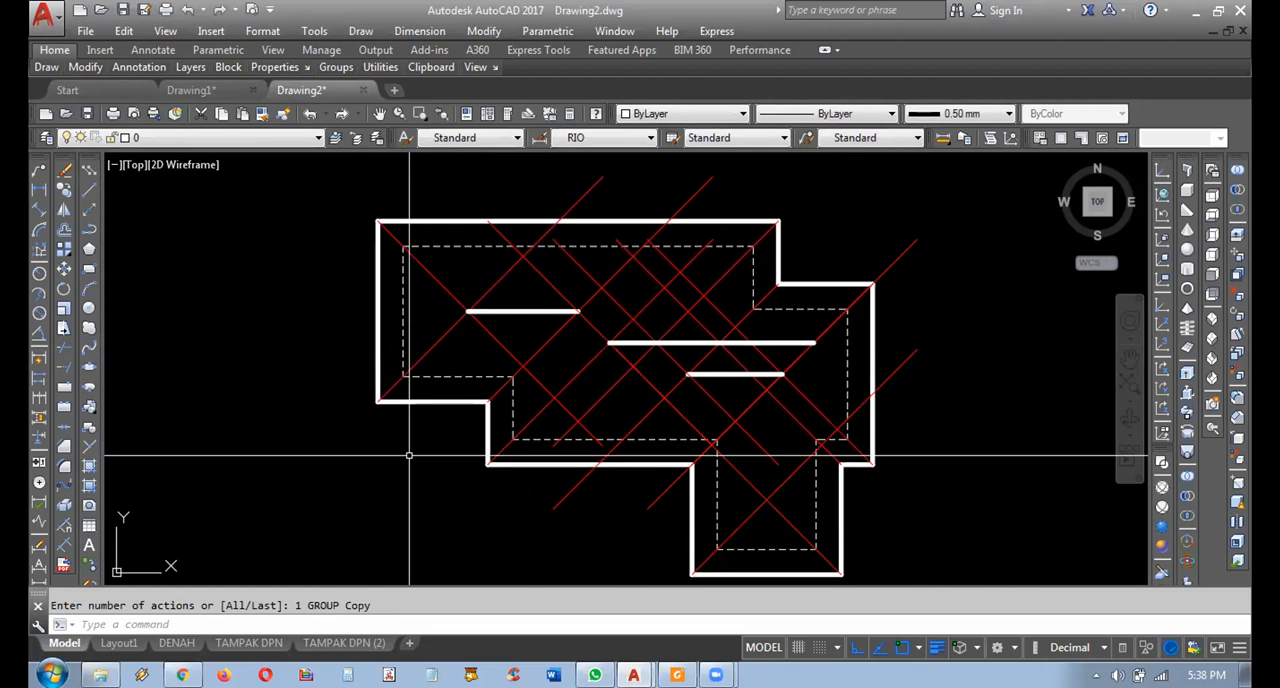
Redo the diagonal trims, the vertical ridge and the color and lineweight changes on the two short ridge links.
key(ctrl+y)
key(ctrl+y)
key(ctrl+y)
key(ctrl+y)
key(ctrl+y)
key(ctrl+y)
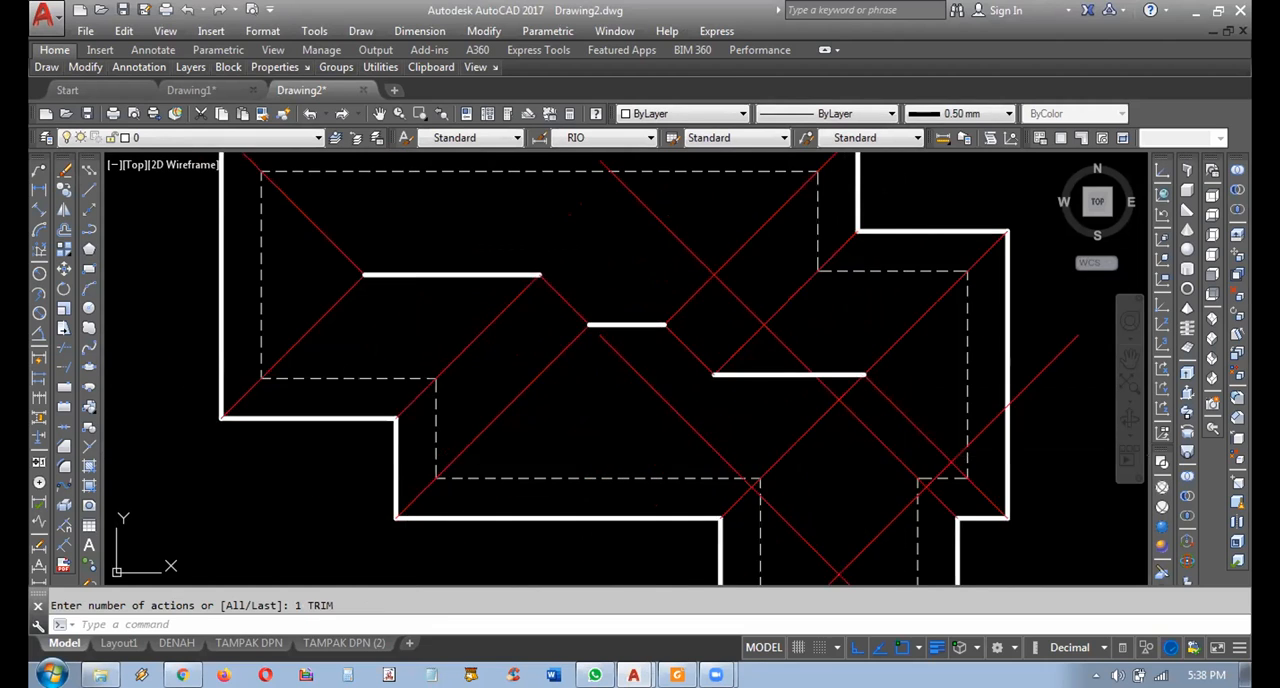
key(ctrl+z)
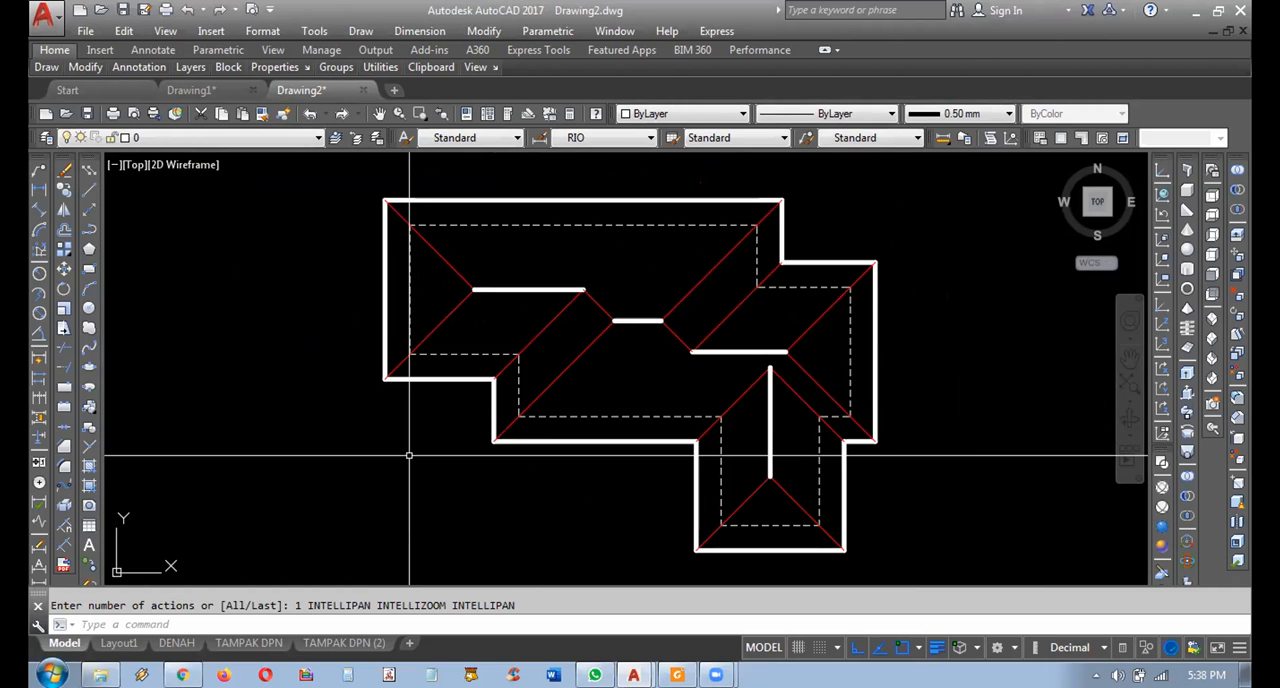
key(ctrl+y)
key(ctrl+y)
key(ctrl+y)
key(ctrl+y)
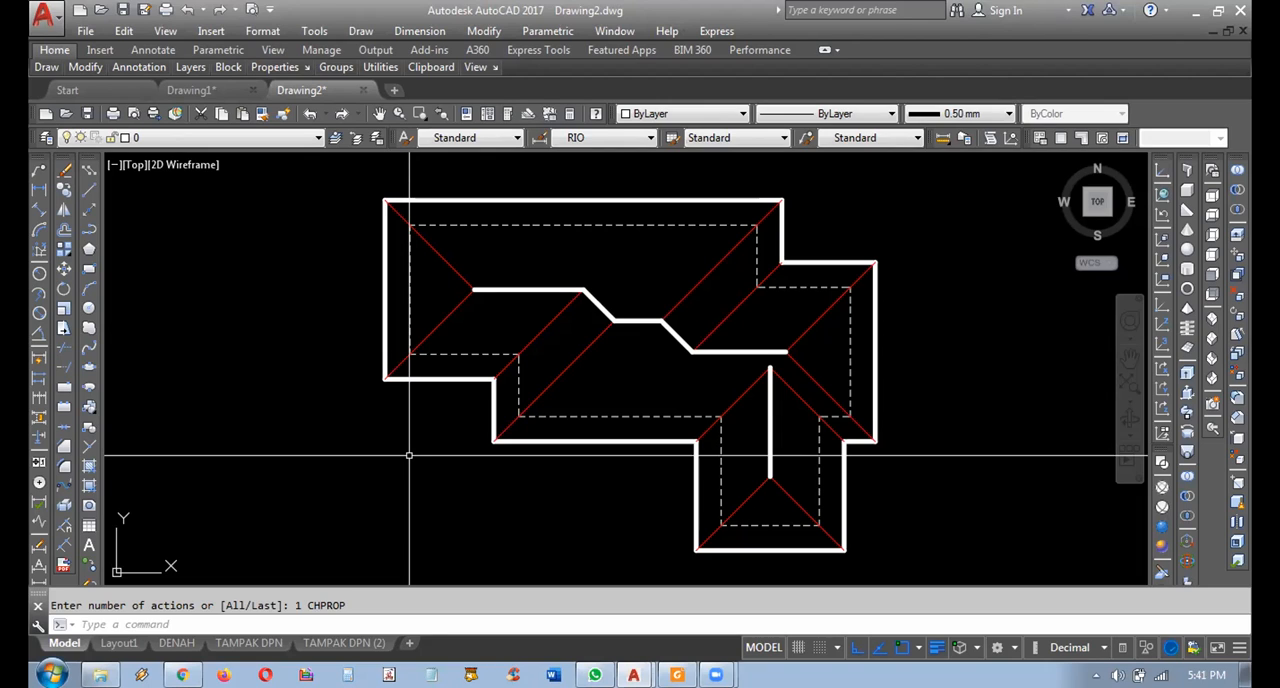
Undo the color and lineweight changes on the two short ridge links and the most recent diagonal trims.
key(ctrl+z)
key(ctrl+z)
key(ctrl+z)
key(ctrl+z)
key(ctrl+z)
key(ctrl+z)
key(ctrl+z)
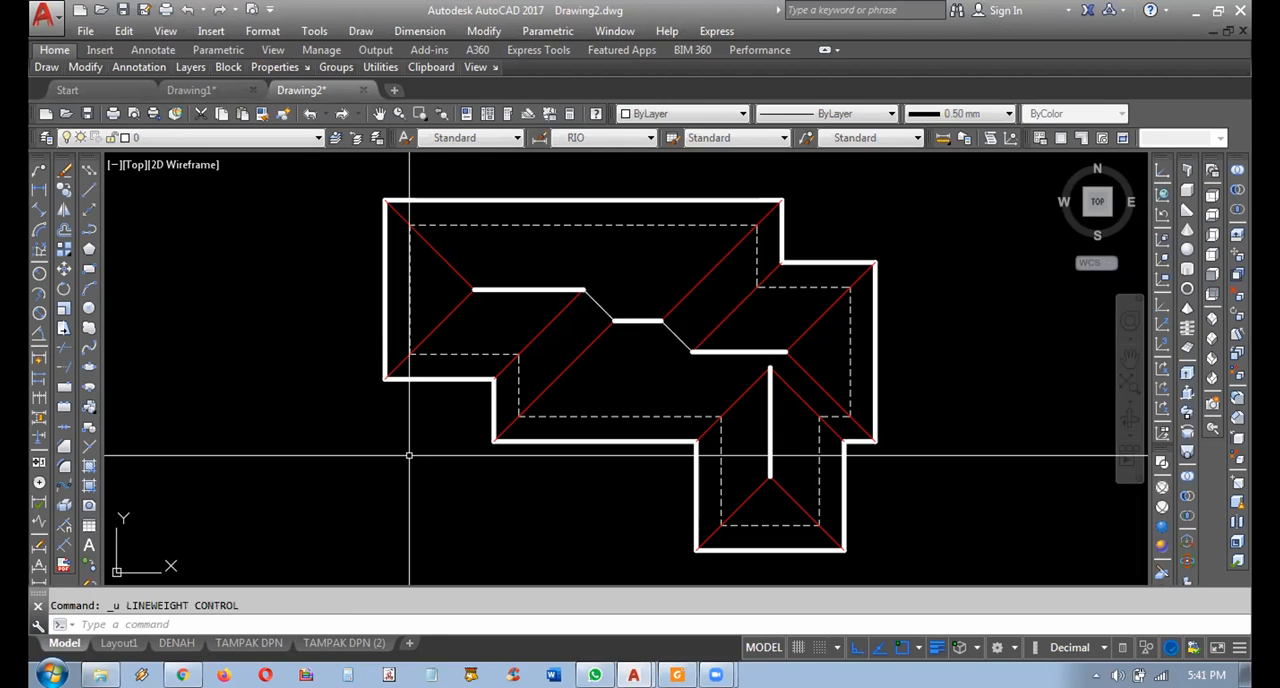
key(ctrl+z)
key(ctrl+z)
key(ctrl+z)
key(ctrl+z)
key(ctrl+z)
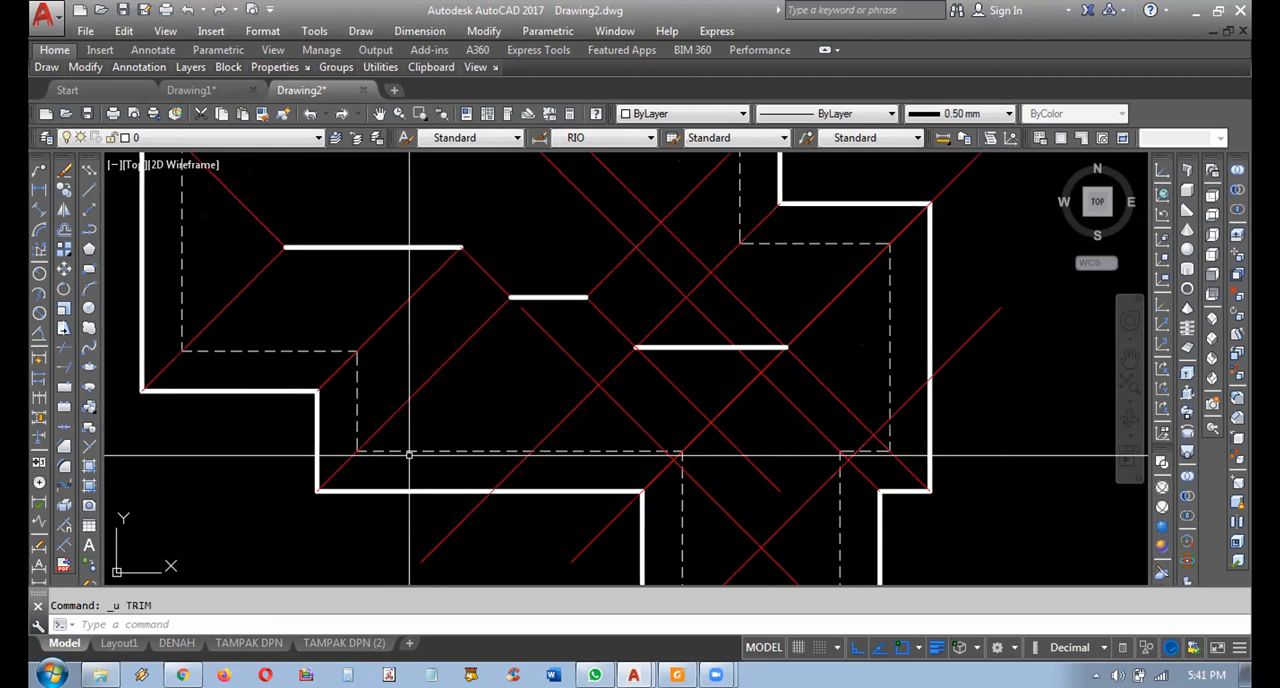
Undo the remaining diagonal trims, the three copied ridge lines and the explode of the roof outline.
key(ctrl+z)
key(ctrl+z)
key(ctrl+z)
key(ctrl+z)
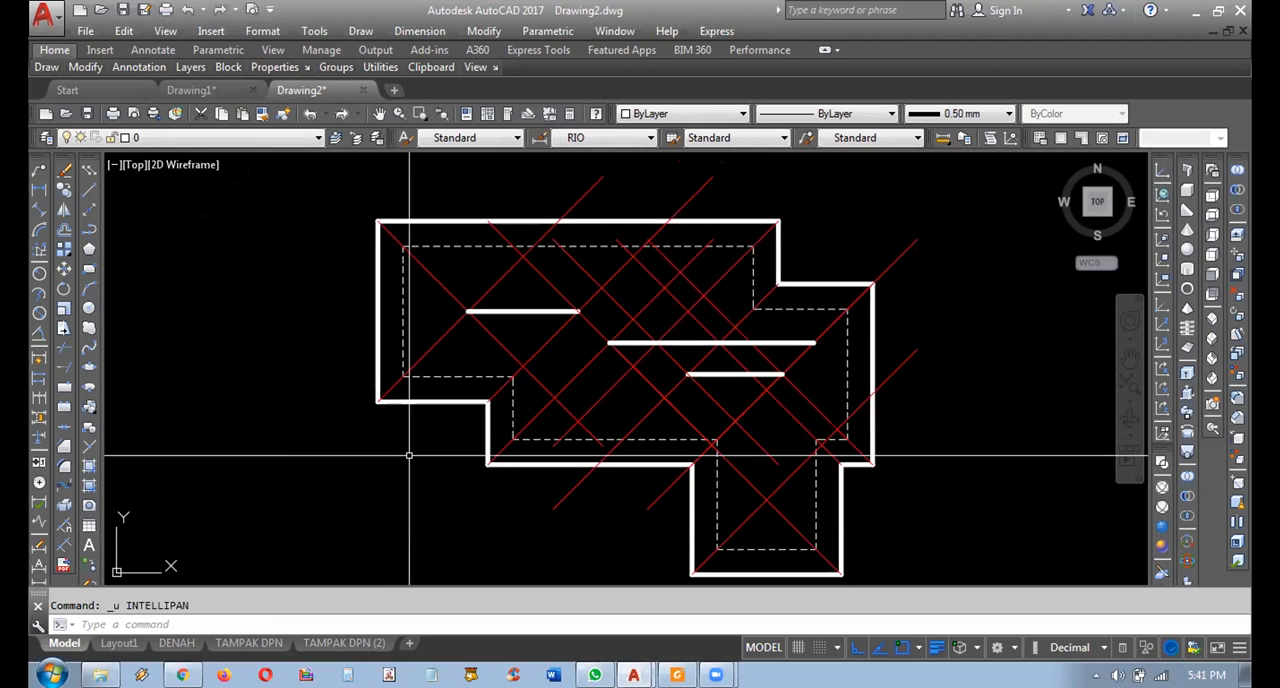
key(ctrl+z)
key(ctrl+z)
key(ctrl+z)
key(ctrl+z)
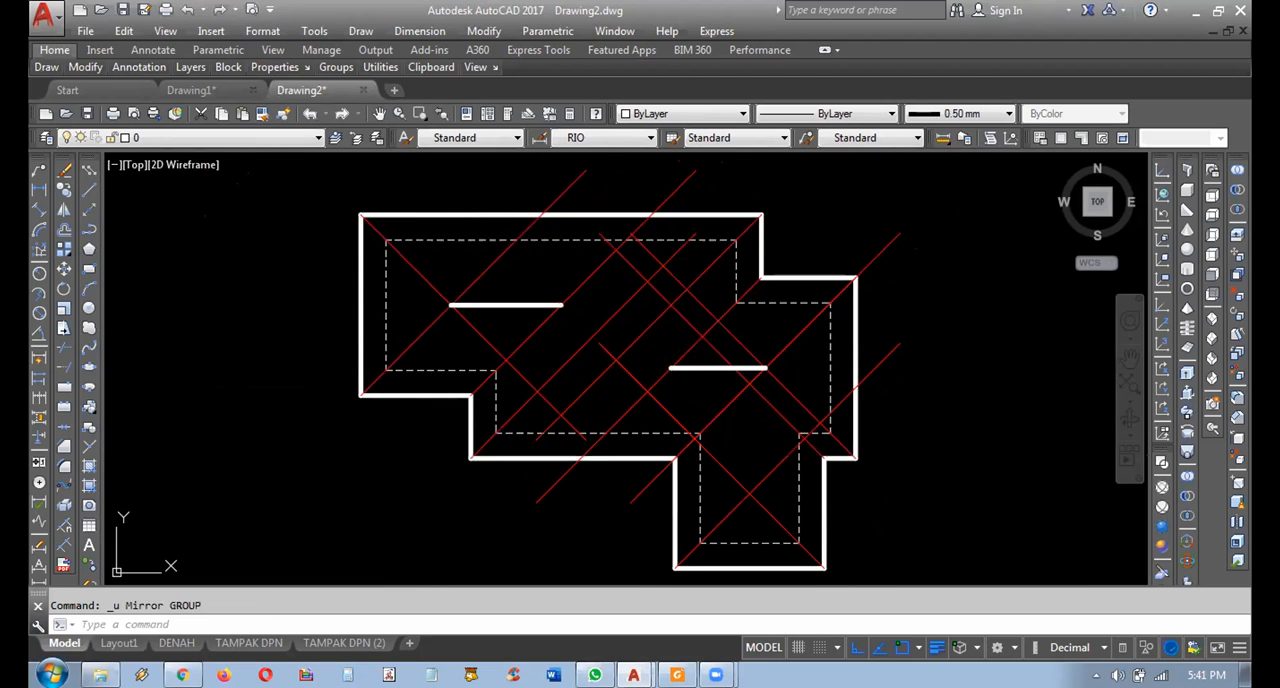
key(ctrl+z)
key(ctrl+z)
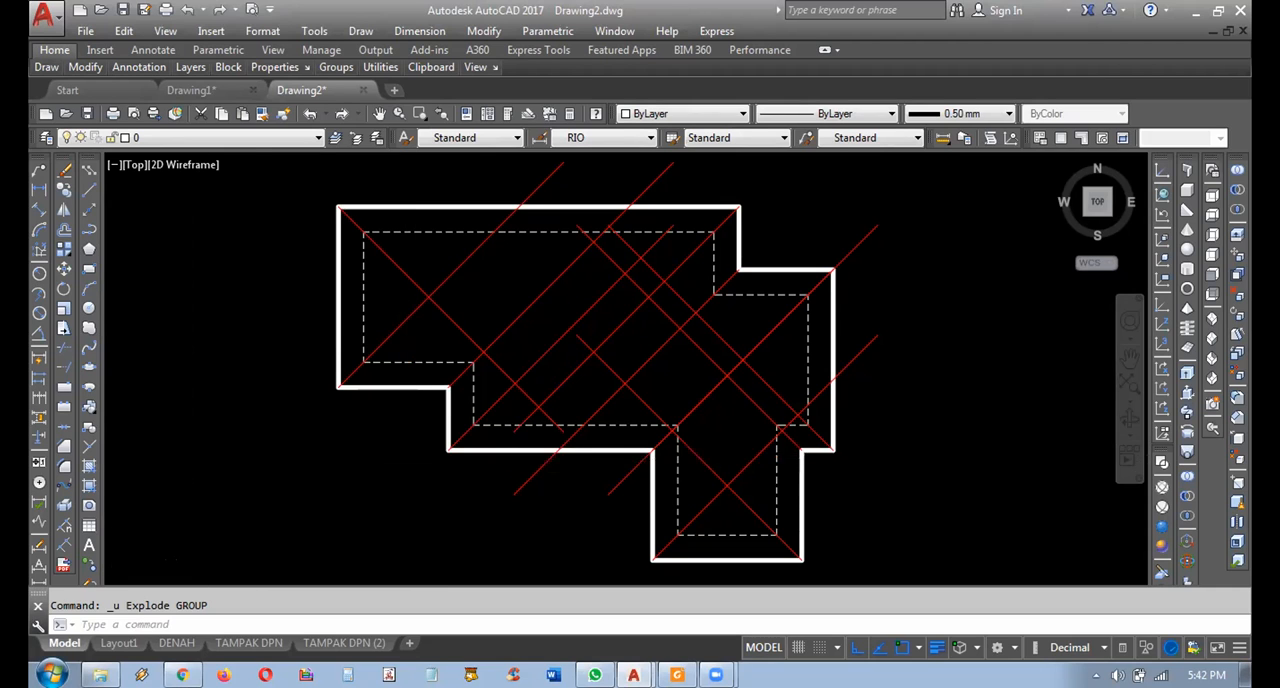
Examine the walls and dashed roof overhang on the floor plan beside the roof plan.
scroll(470, 450, down, 4)
scroll(600, 414, up, 1)
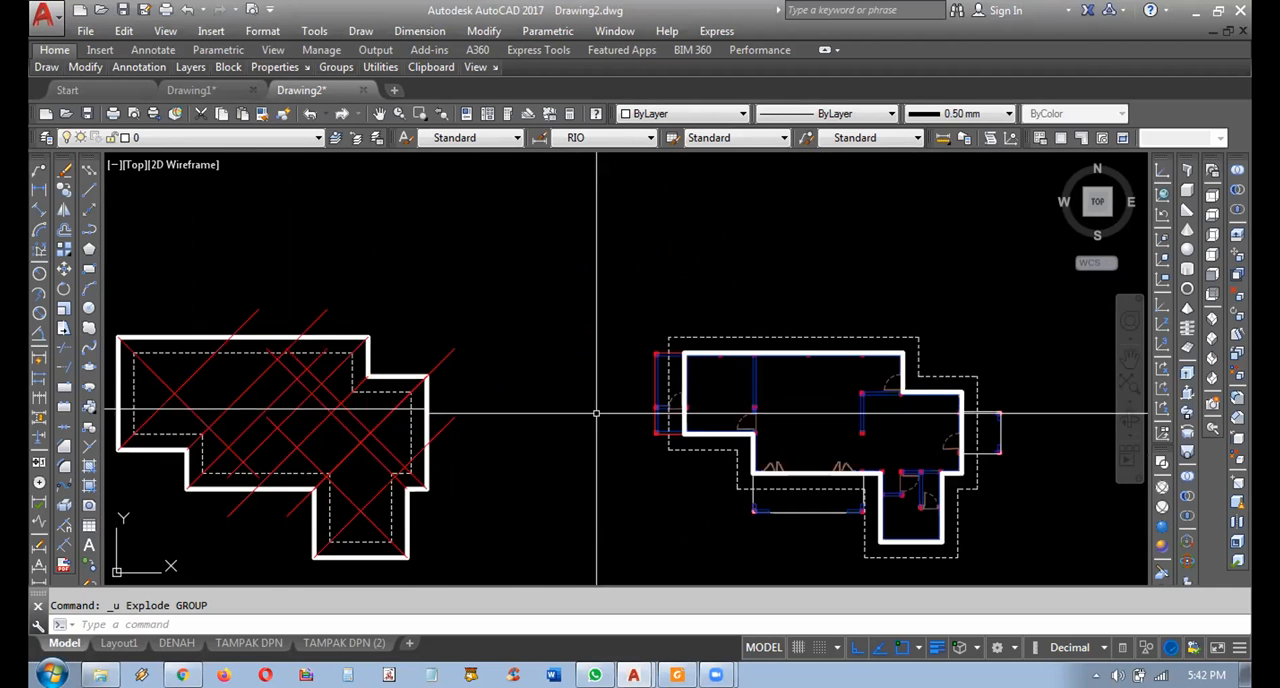
scroll(622, 383, up, 2)
middle_drag(622, 383, 619, 380)
scroll(697, 433, up, 3)
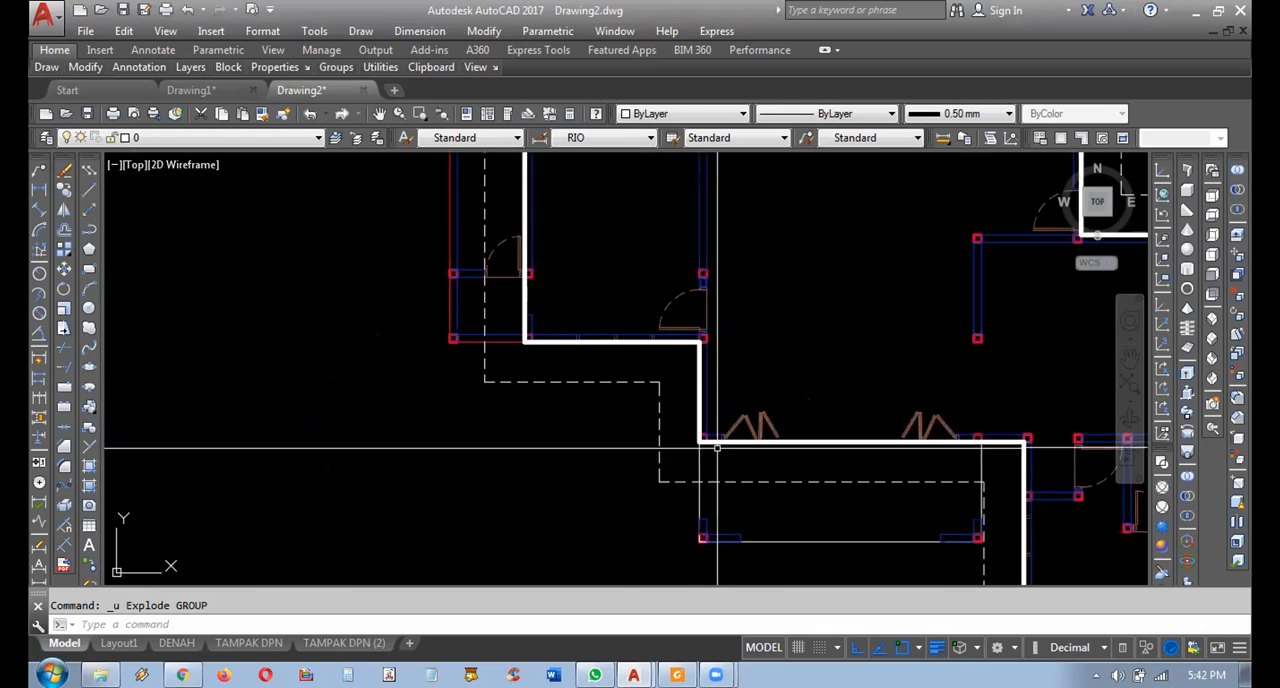
middle_drag(740, 490, 744, 596)
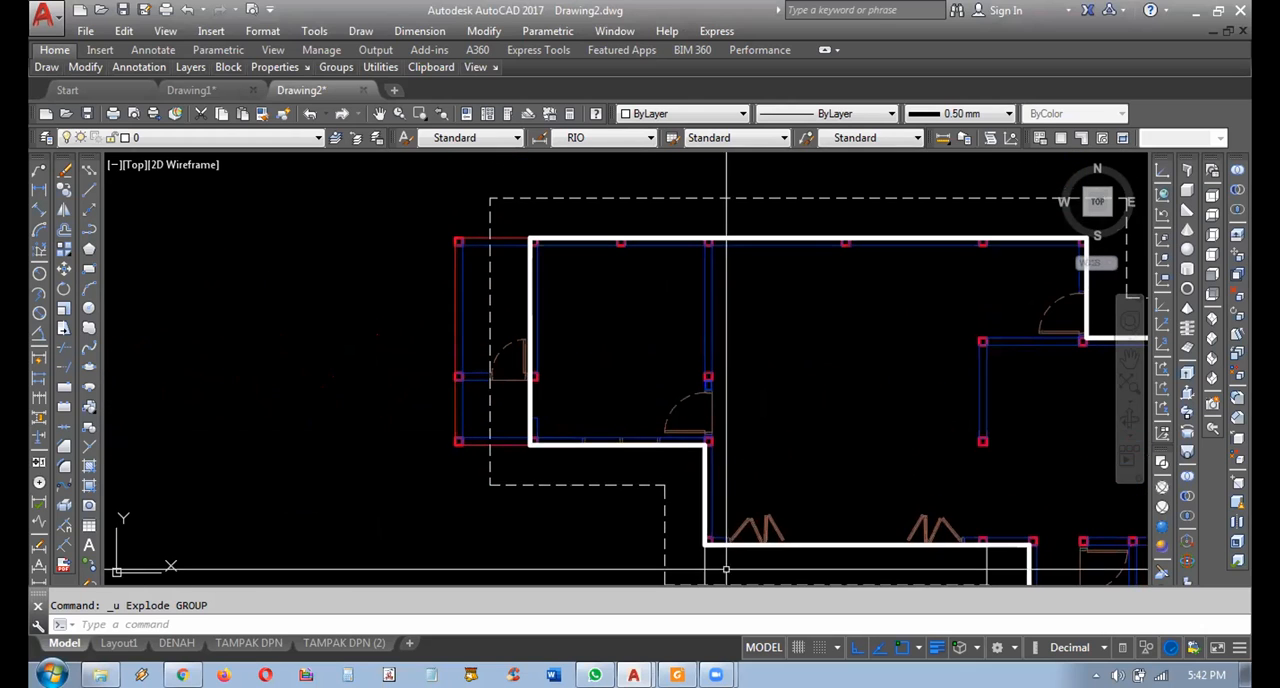
middle_drag(739, 412, 471, 305)
scroll(508, 334, down, 2)
middle_drag(439, 373, 883, 382)
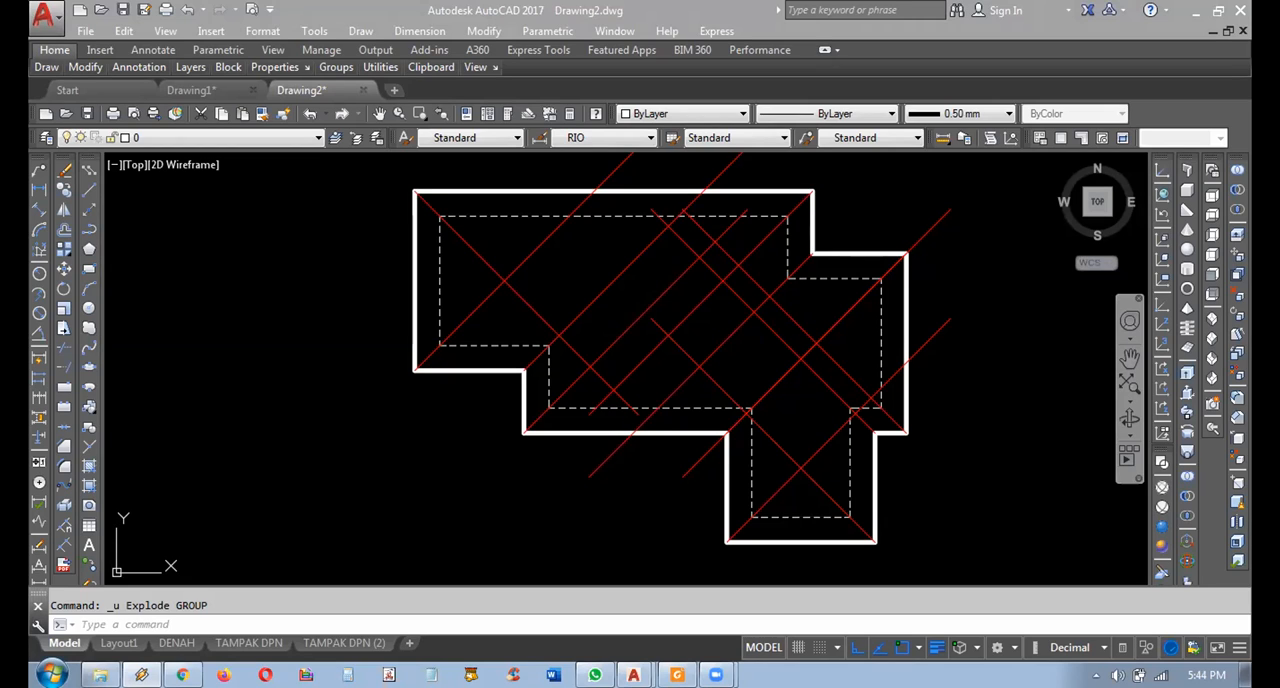
key(alt+Tab)
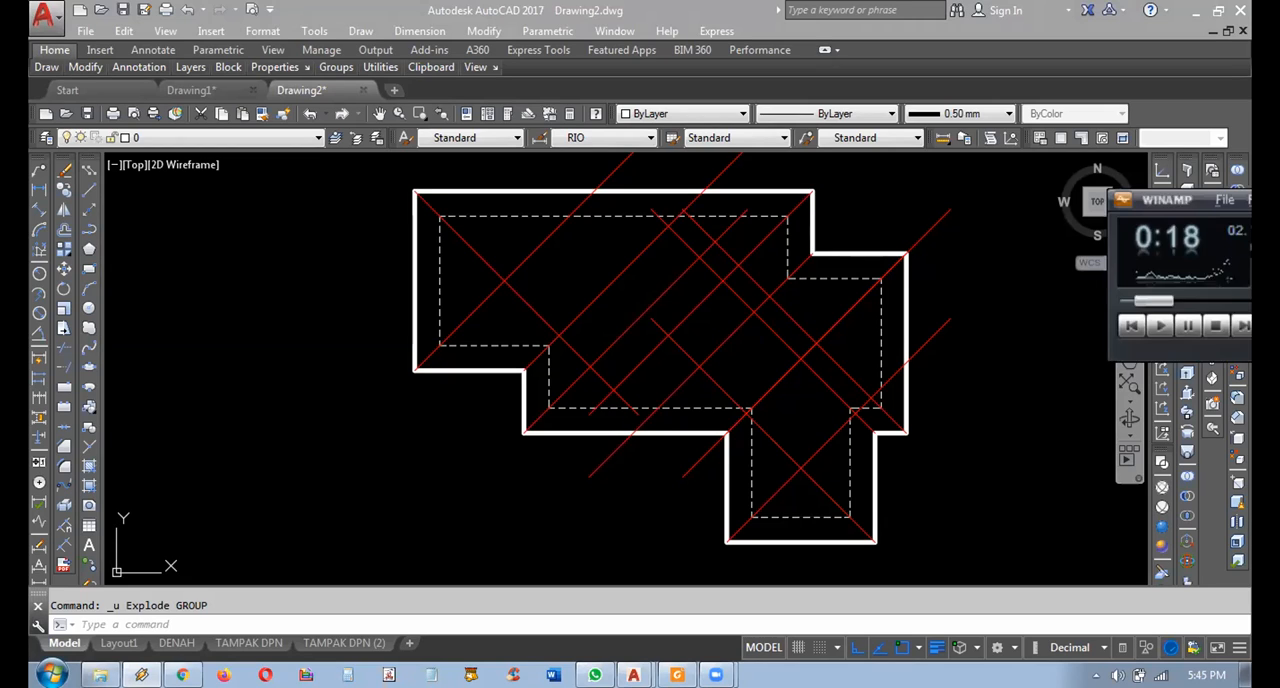
drag(1184, 203, 1270, 156)
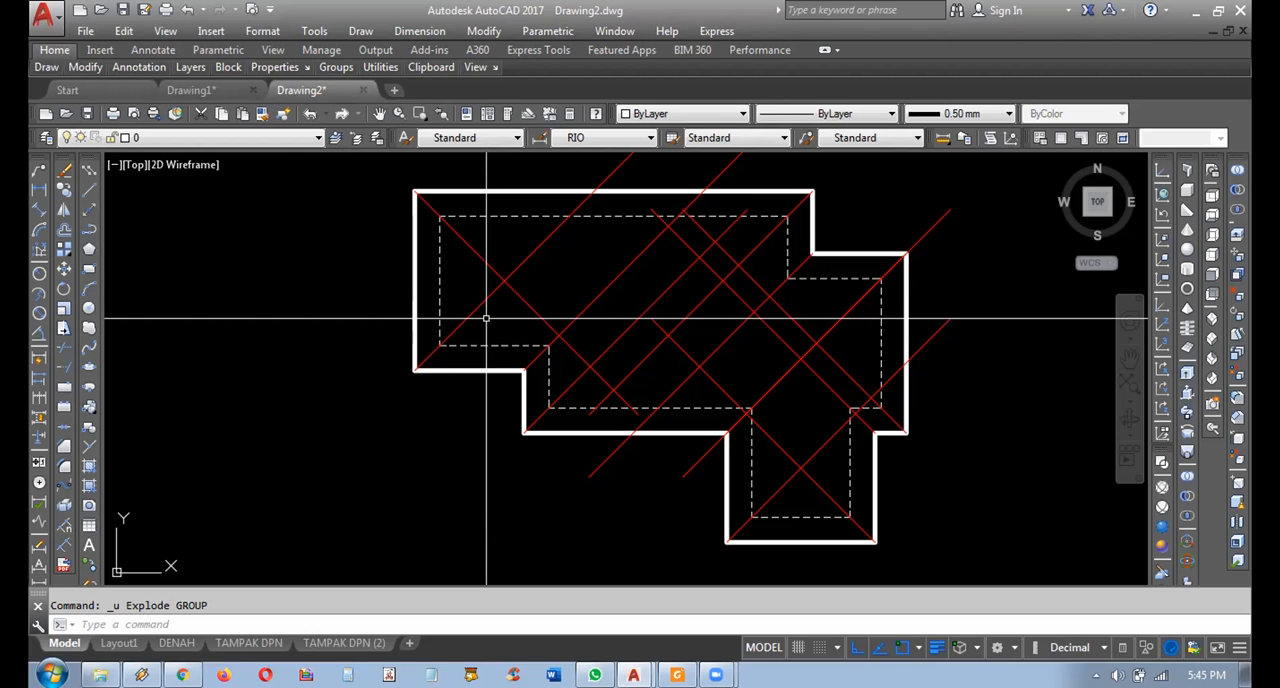
Examine the ridges and sloping hip edges of the hatched roof in the front elevation.
scroll(543, 284, down, 6)
mouse_move(936, 397)
middle_down()
mouse_move(781, 265)
mouse_move(591, 306)
middle_up()
mouse_move(726, 316)
middle_down()
mouse_move(683, 315)
mouse_move(634, 242)
middle_up()
middle_drag(706, 358, 515, 257)
scroll(674, 428, up, 8)
middle_drag(600, 380, 416, 349)
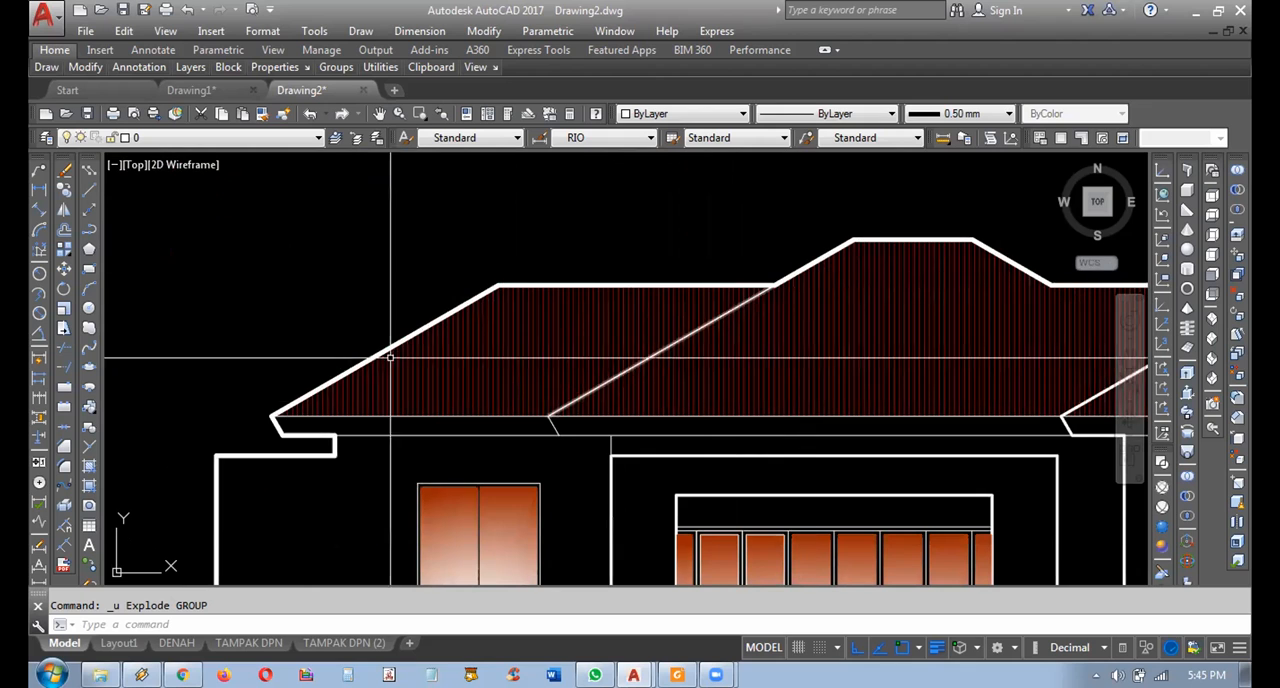
mouse_move(856, 238)
middle_down()
mouse_move(624, 214)
mouse_move(603, 237)
mouse_move(405, 238)
middle_up()
middle_drag(725, 306, 767, 326)
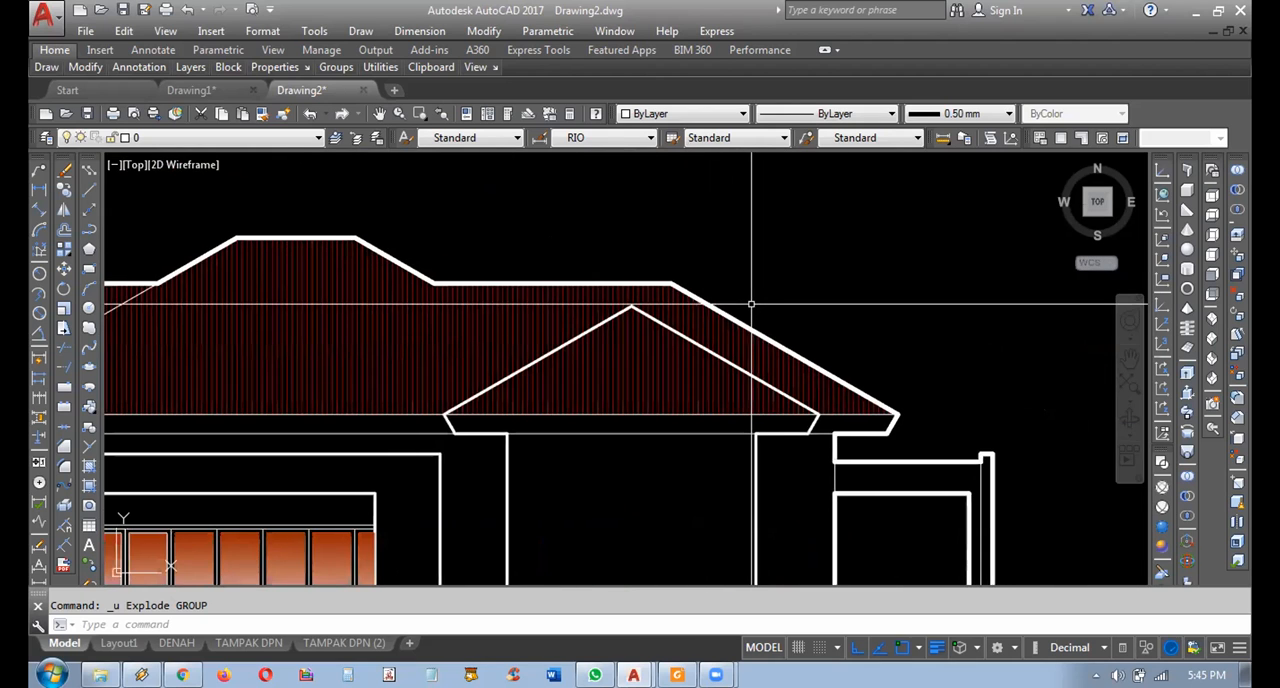
scroll(760, 310, up, 2)
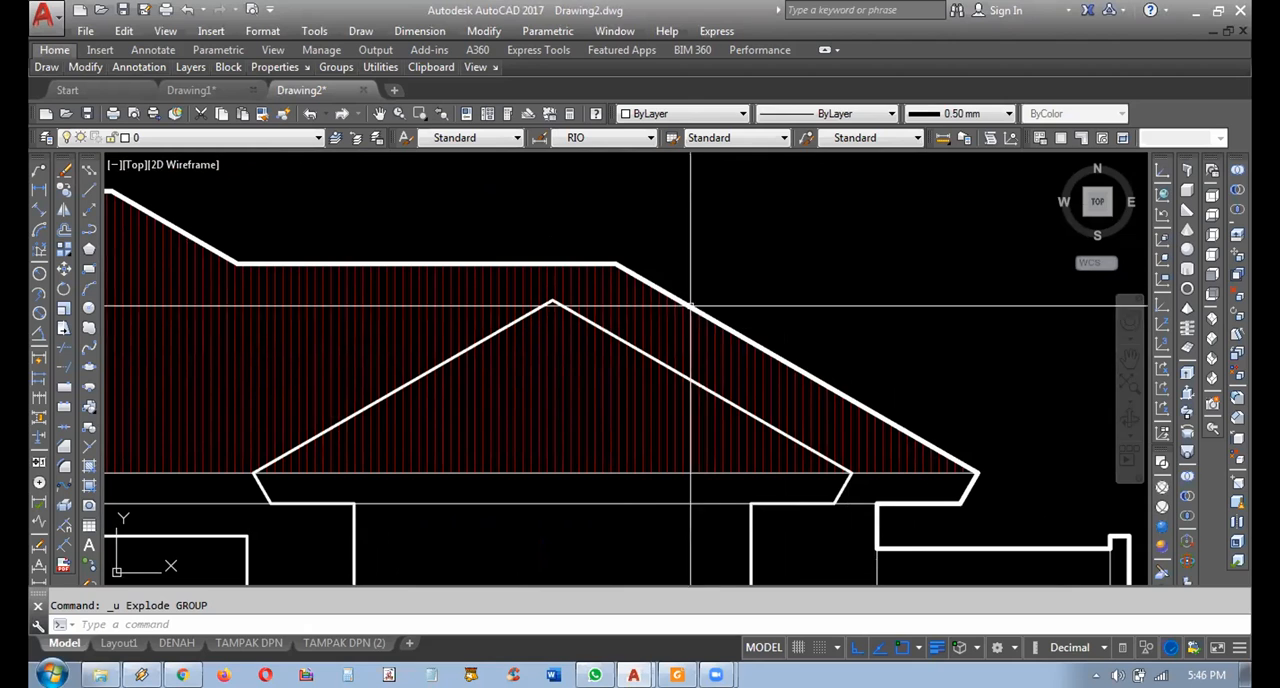
click(596, 241)
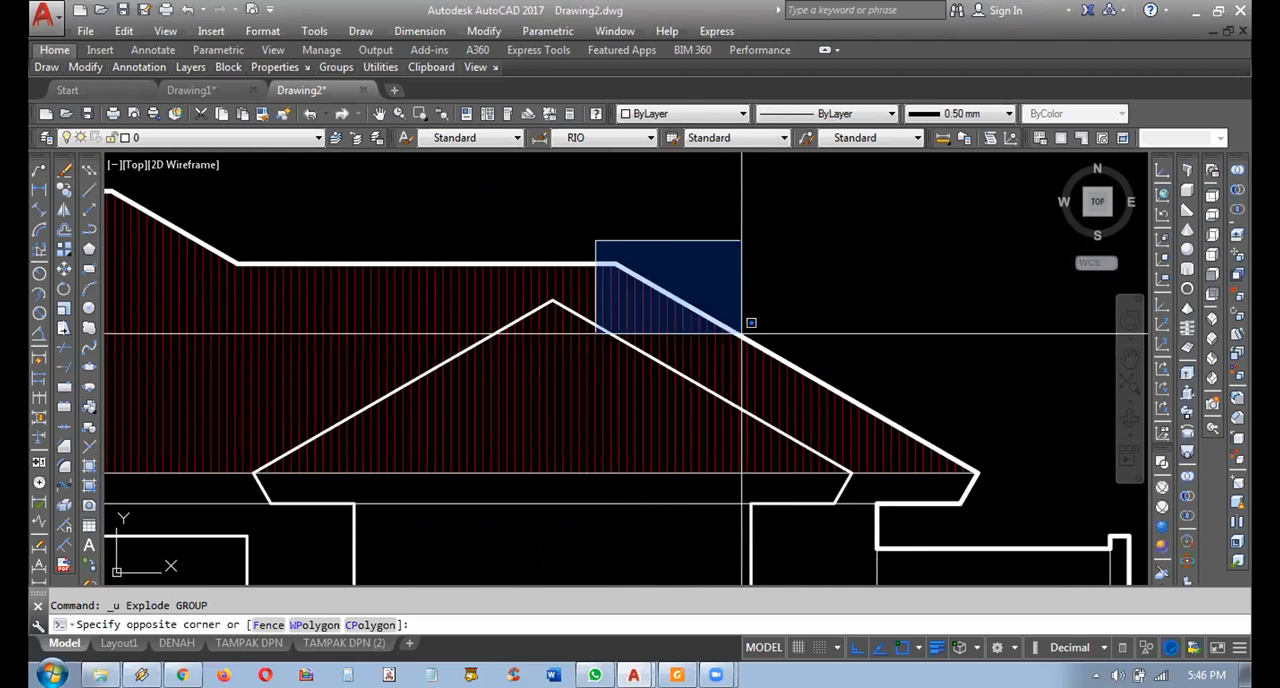
click(999, 483)
scroll(789, 363, down, 6)
scroll(734, 500, down, 2)
middle_drag(734, 500, 904, 194)
key(Escape)
Return to the roof plan and inspect its thick outer outline and corner diagonals.
scroll(495, 372, down, 4)
middle_drag(421, 319, 746, 448)
middle_drag(197, 203, 437, 329)
scroll(437, 329, up, 4)
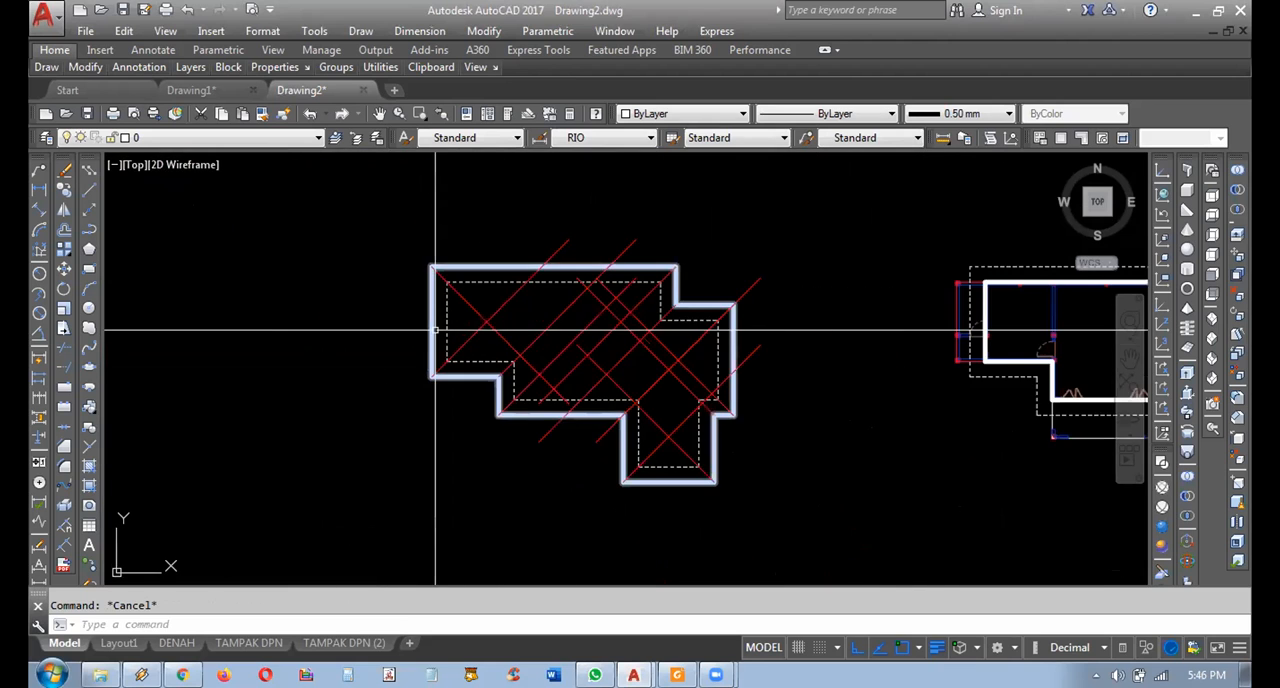
scroll(462, 347, up, 2)
middle_drag(489, 366, 458, 346)
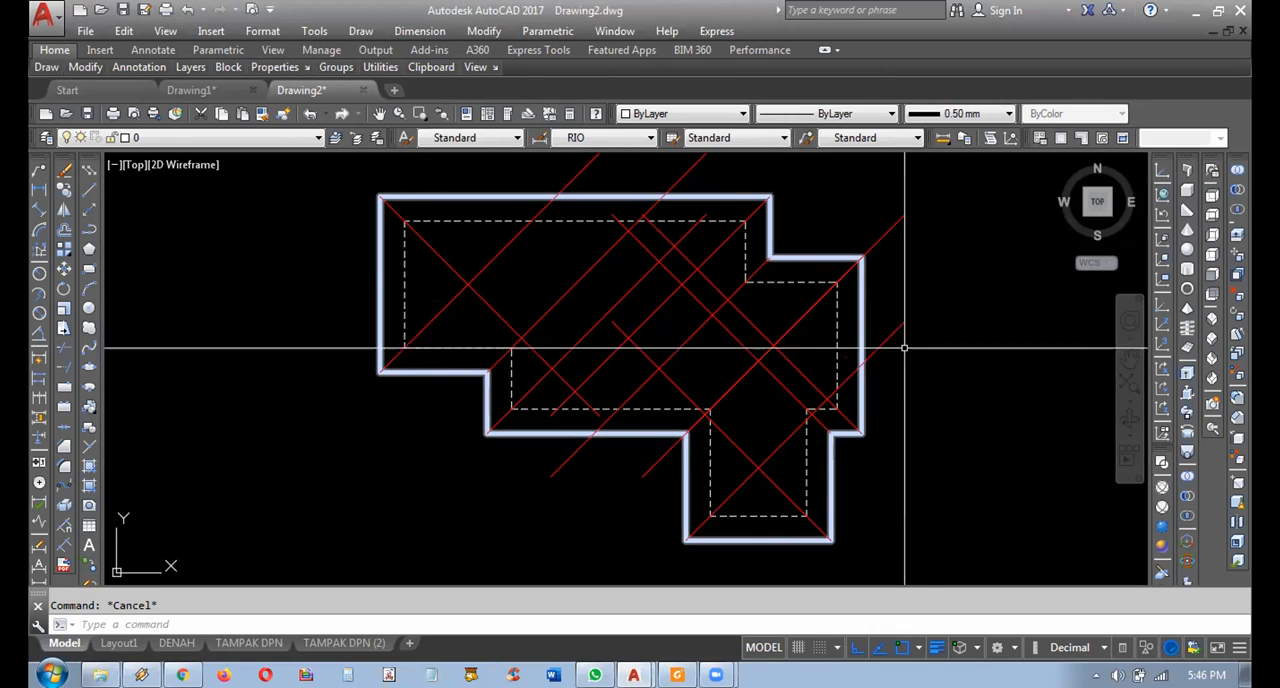
click(771, 194)
click(810, 224)
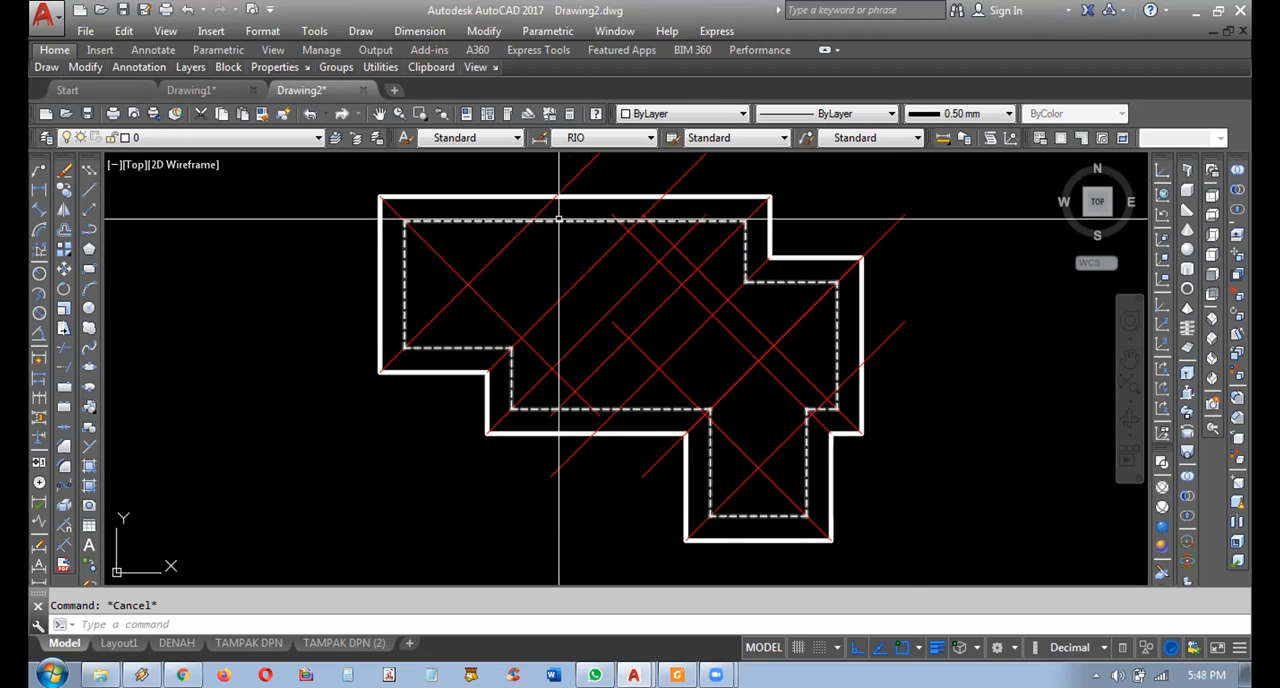
Try erasing the dashed inner outline from the roof plan, and undo the erasure.
click(462, 220)
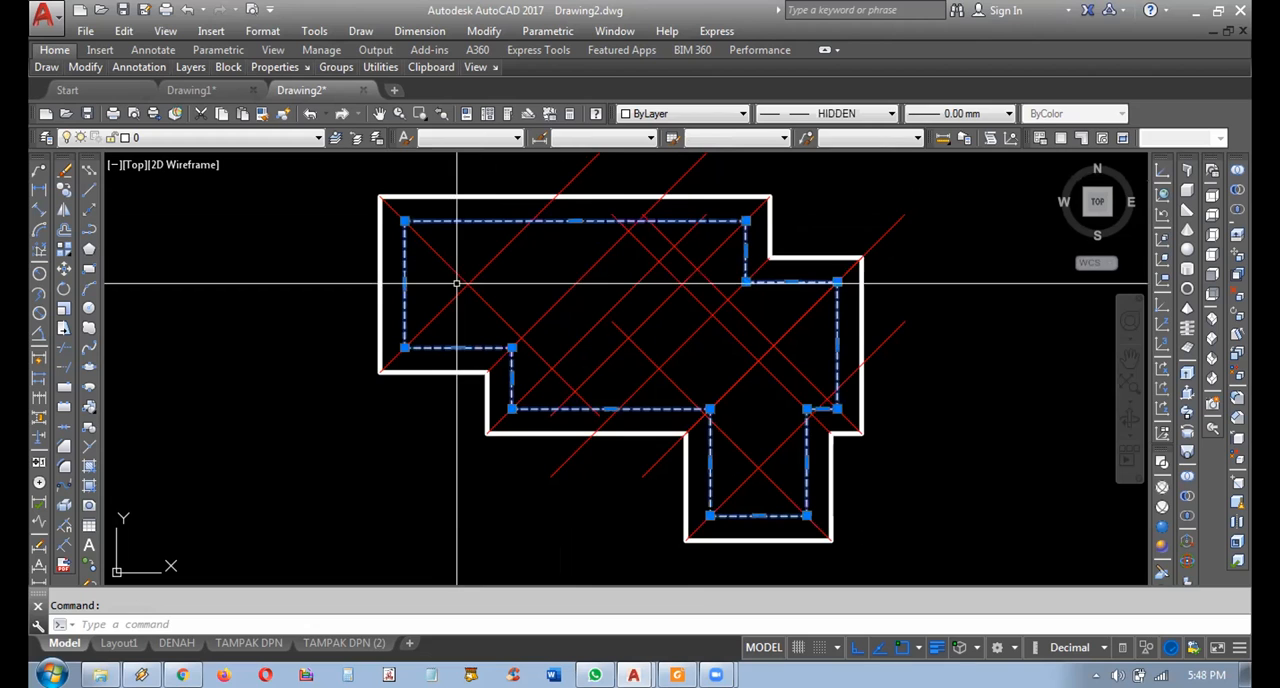
key(Delete)
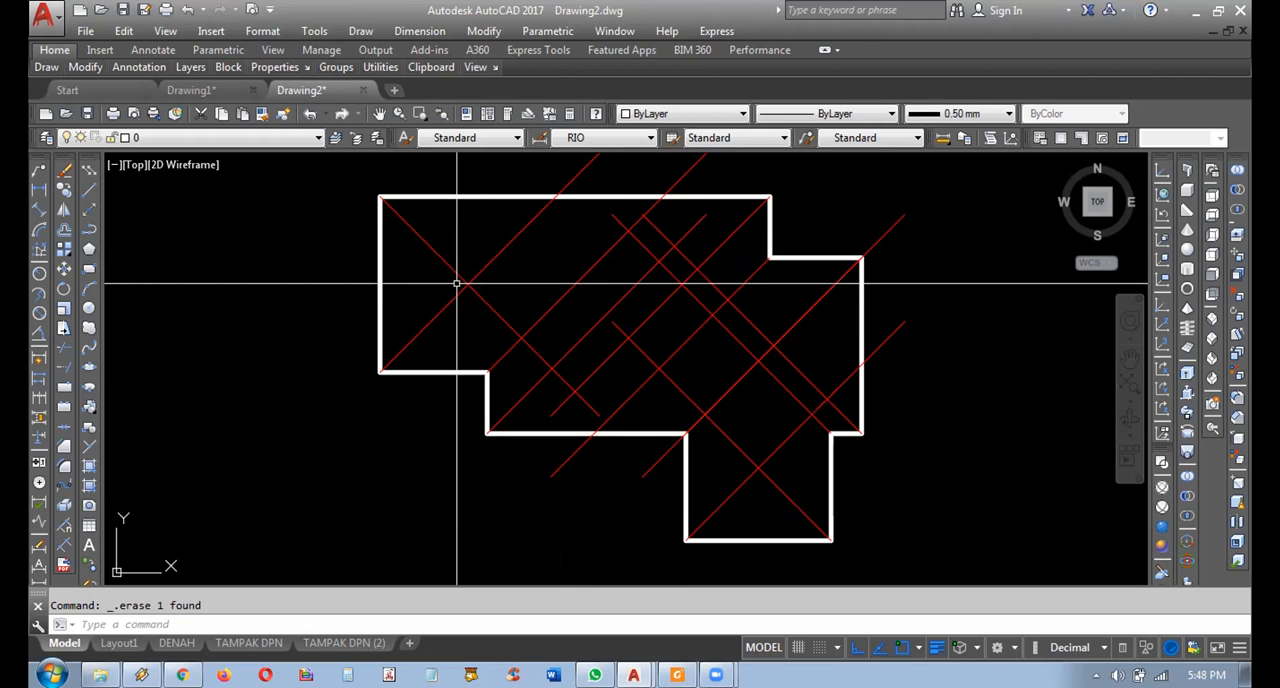
key(ctrl+z)
Compare the roof plan's dashed inner outline with the floor plan's wall outline.
middle_drag(660, 340, 432, 344)
scroll(445, 348, down, 2)
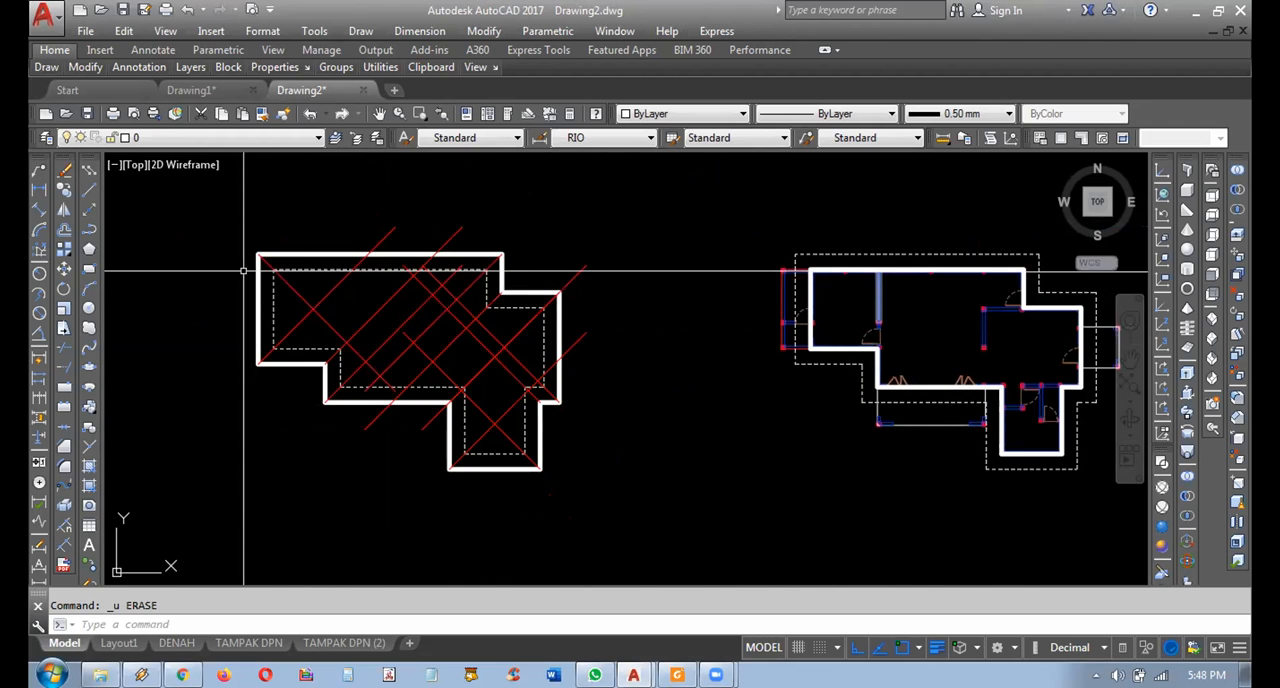
scroll(243, 270, up, 2)
scroll(240, 270, up, 2)
click(353, 264)
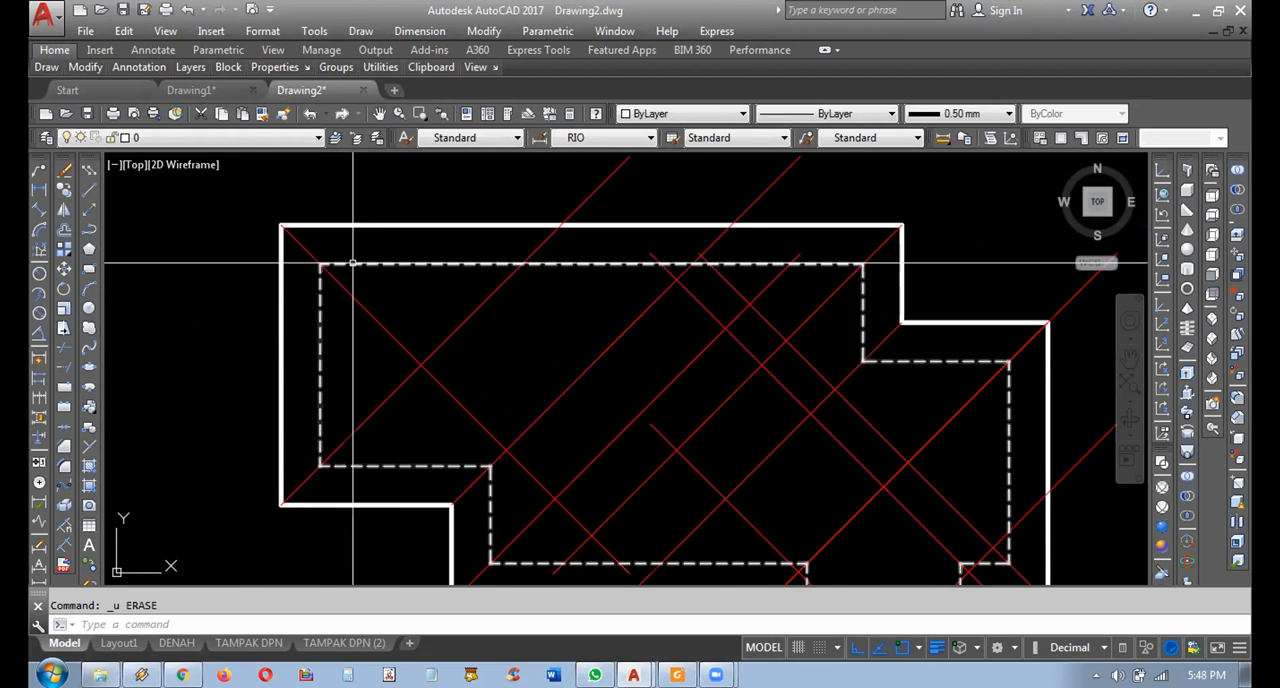
scroll(353, 264, down, 2)
scroll(614, 317, down, 2)
mouse_move(614, 317)
middle_down()
mouse_move(776, 293)
mouse_move(765, 332)
middle_up()
key(Escape)
Zoom to a window enclosing the whole roof plan.
middle_drag(668, 357, 766, 410)
text(z)
key(Return)
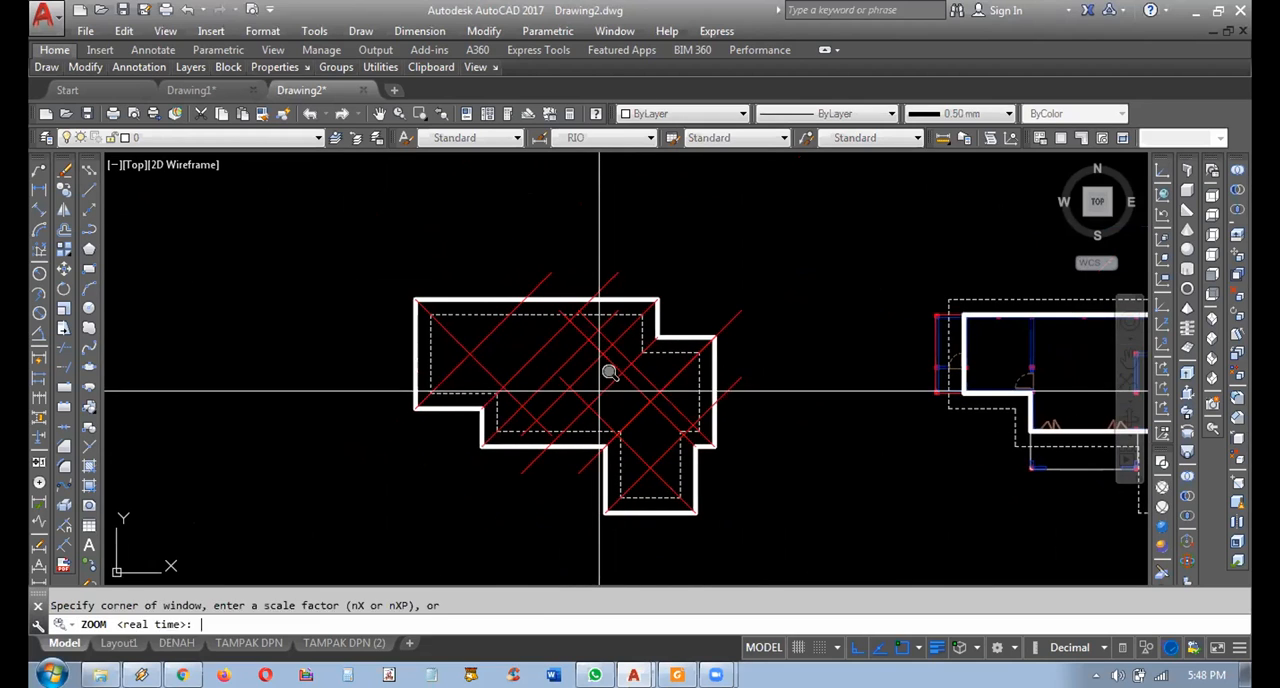
text(w)
key(Return)
click(754, 281)
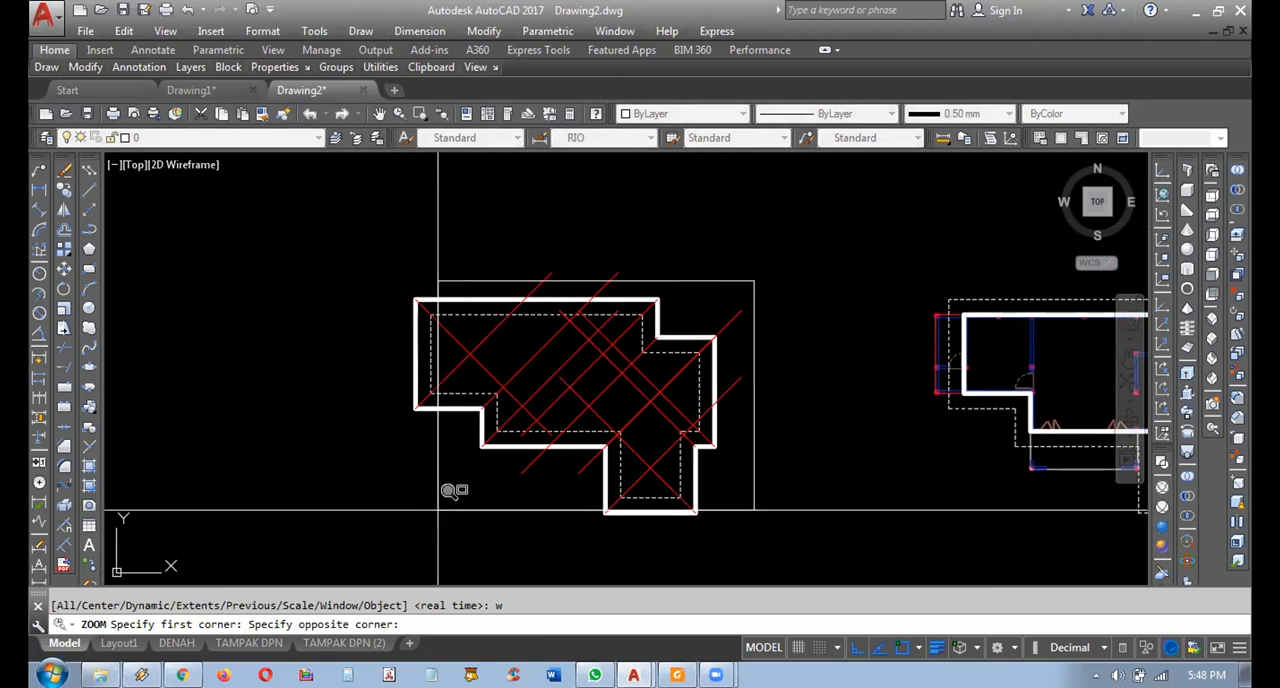
click(395, 527)
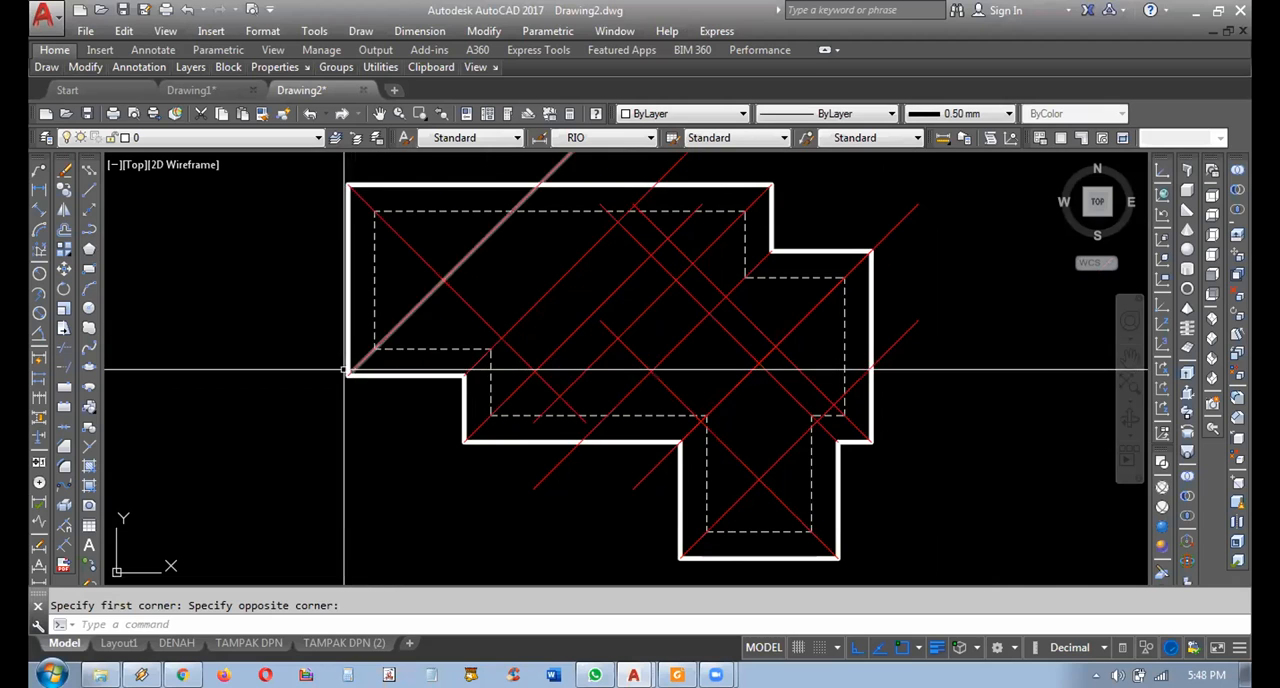
Inspect where the diagonal meets the outline's corner and review the Object Snap modes in the drafting settings.
scroll(347, 369, up, 6)
scroll(437, 415, up, 4)
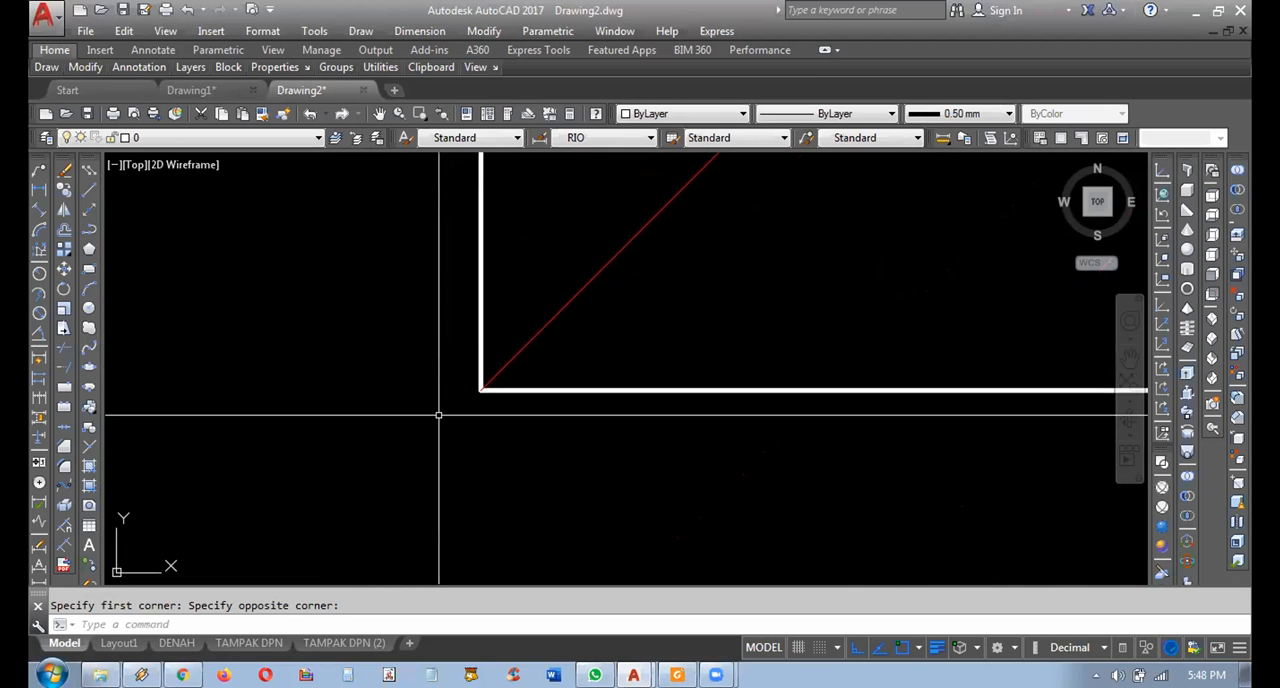
scroll(483, 434, down, 7)
scroll(528, 428, down, 6)
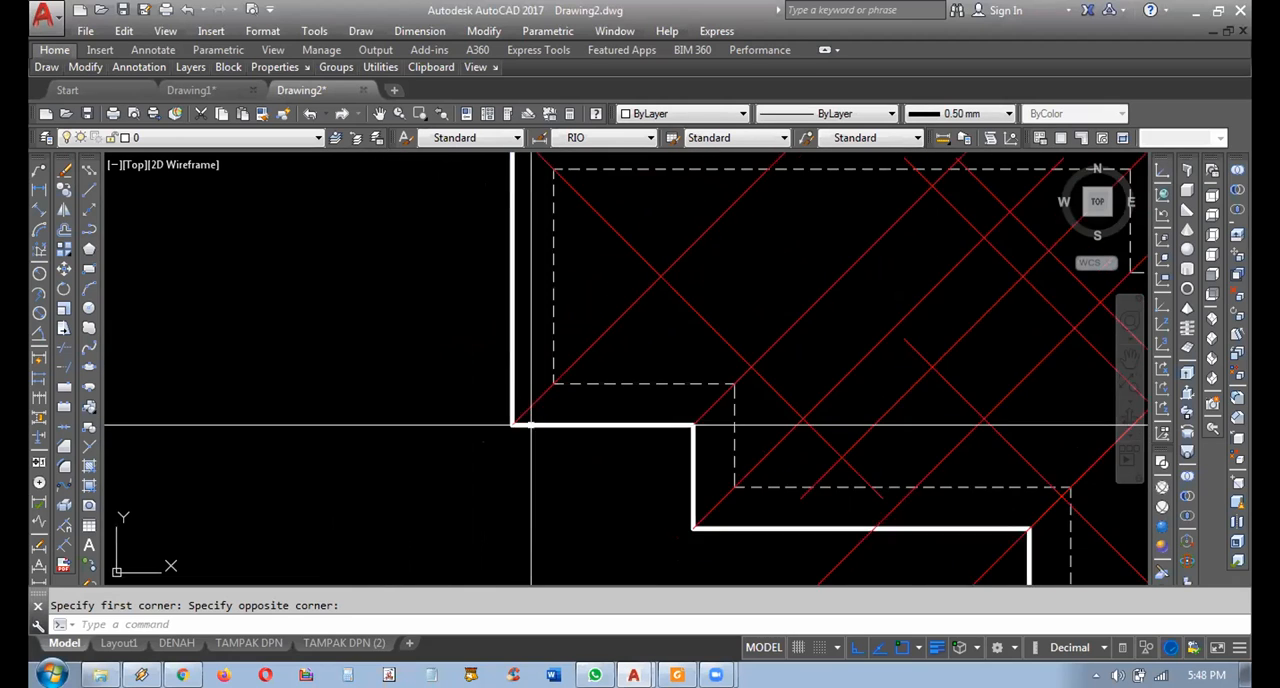
right_click(824, 652)
click(845, 624)
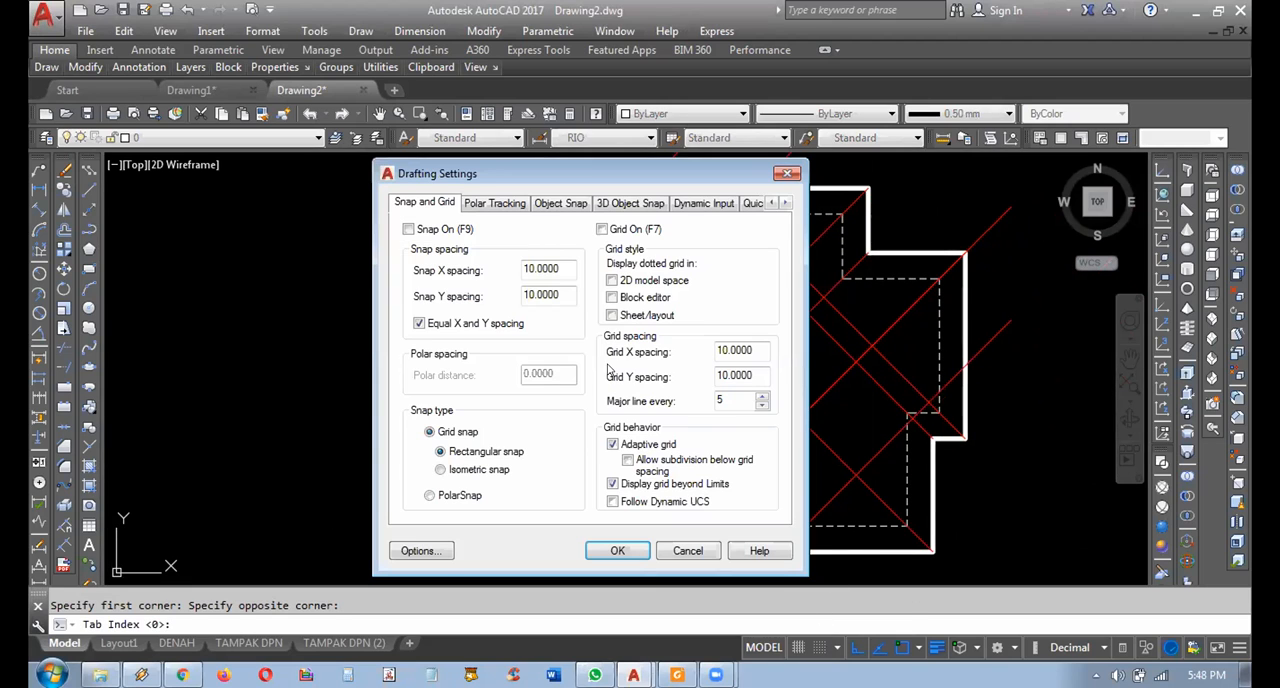
click(553, 204)
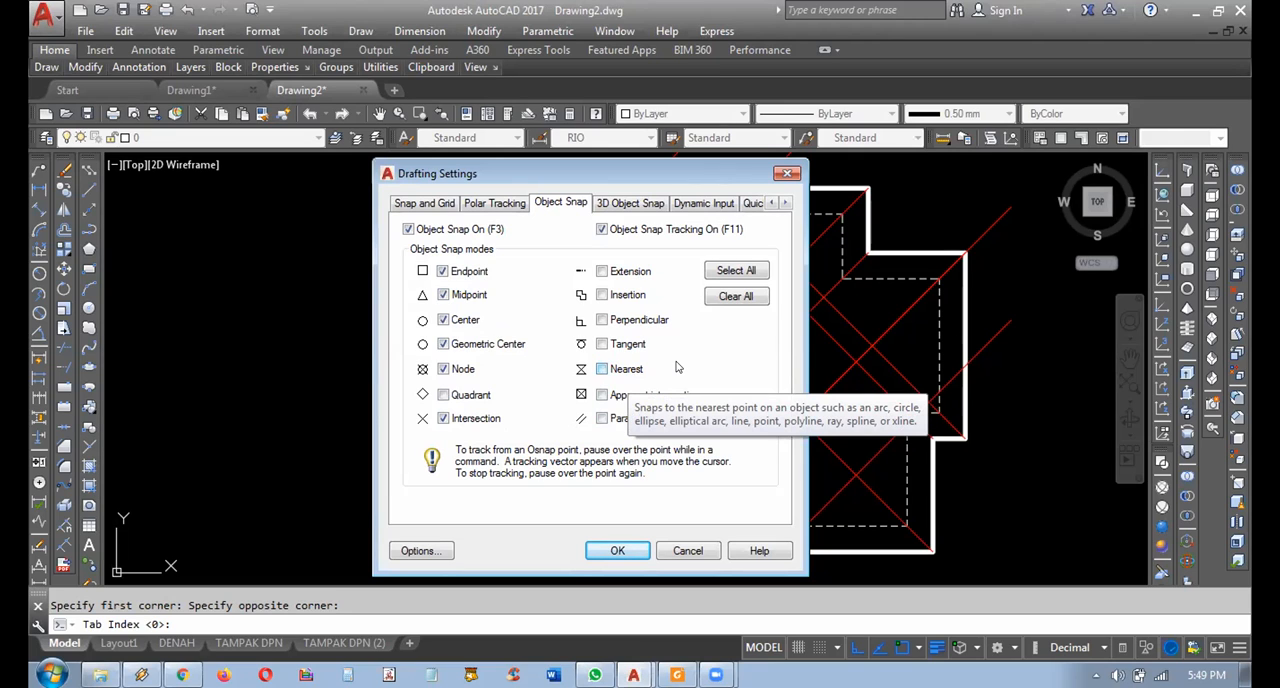
click(687, 551)
Draw a horizontal single-segment polyline in the empty area above the roof plan.
middle_drag(480, 356, 494, 418)
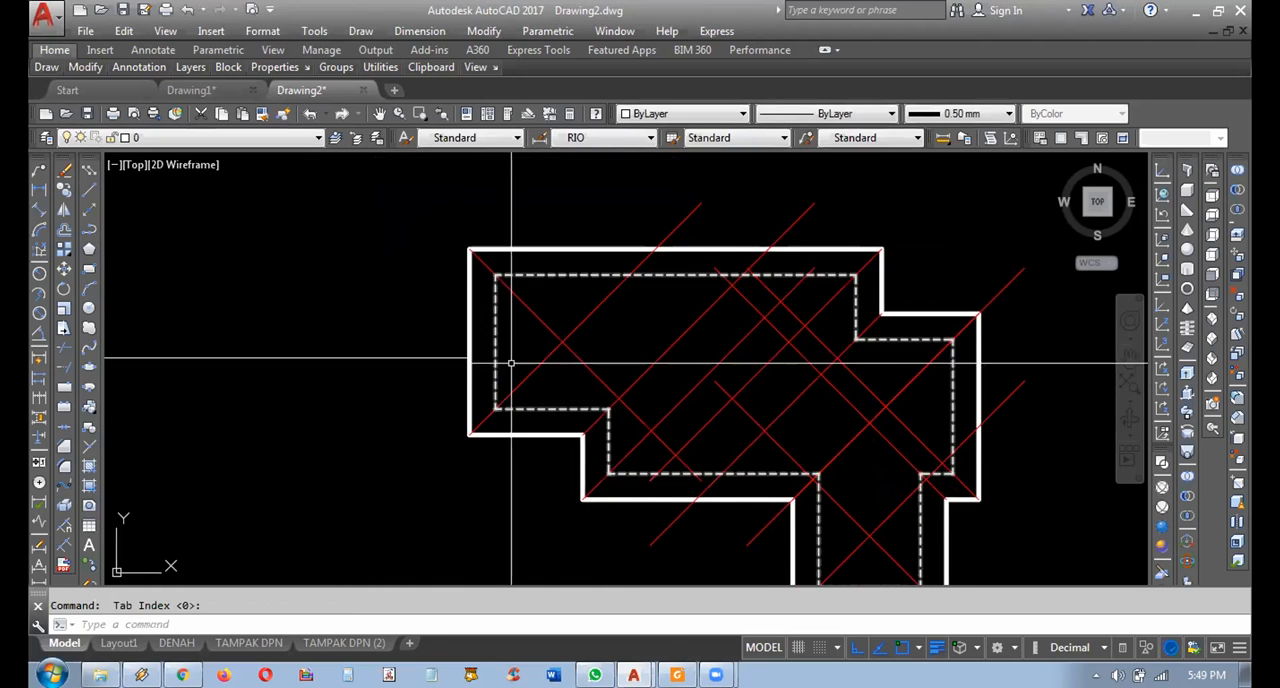
middle_drag(512, 362, 518, 436)
click(88, 229)
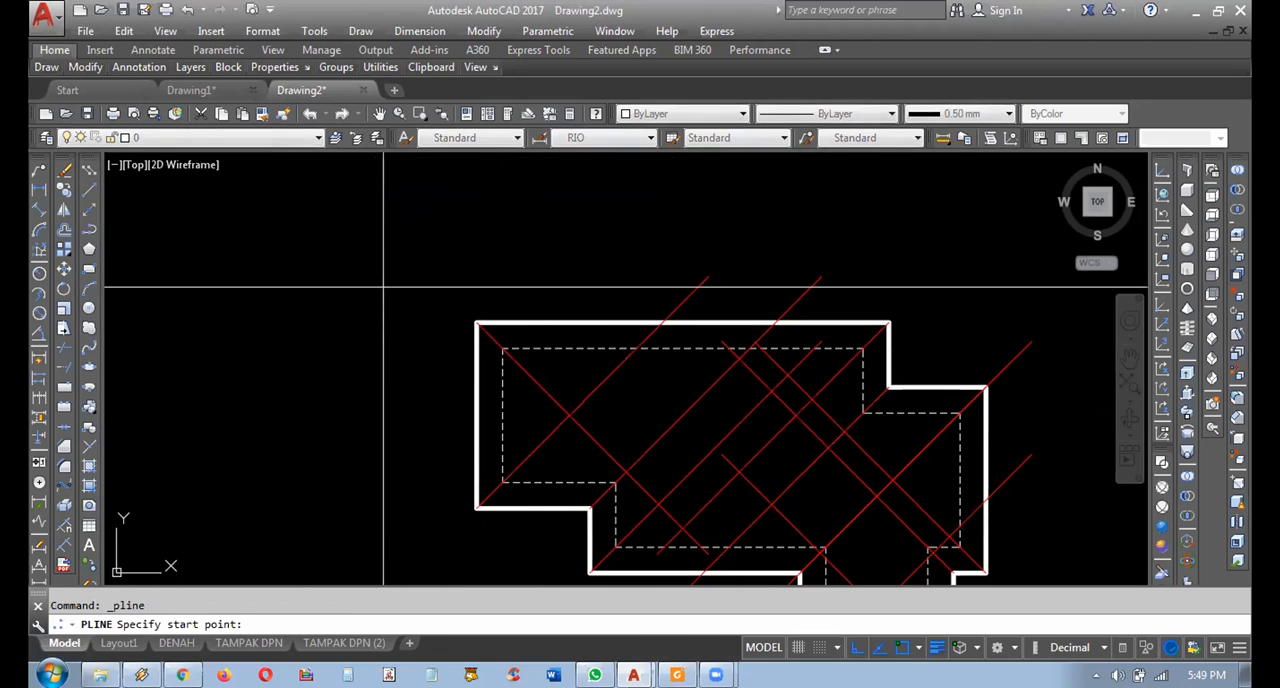
middle_drag(431, 255, 366, 277)
click(382, 250)
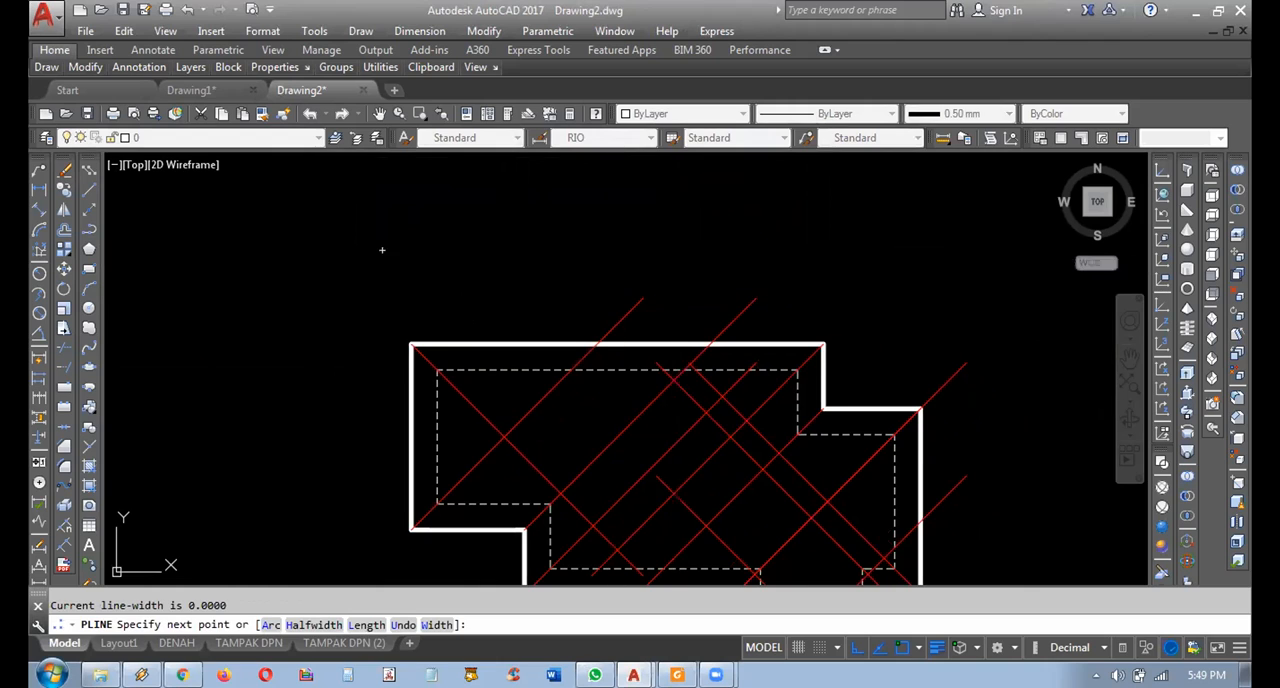
click(677, 258)
key(Return)
Rotate the new horizontal polyline 45 degrees about its left endpoint.
click(561, 271)
click(533, 243)
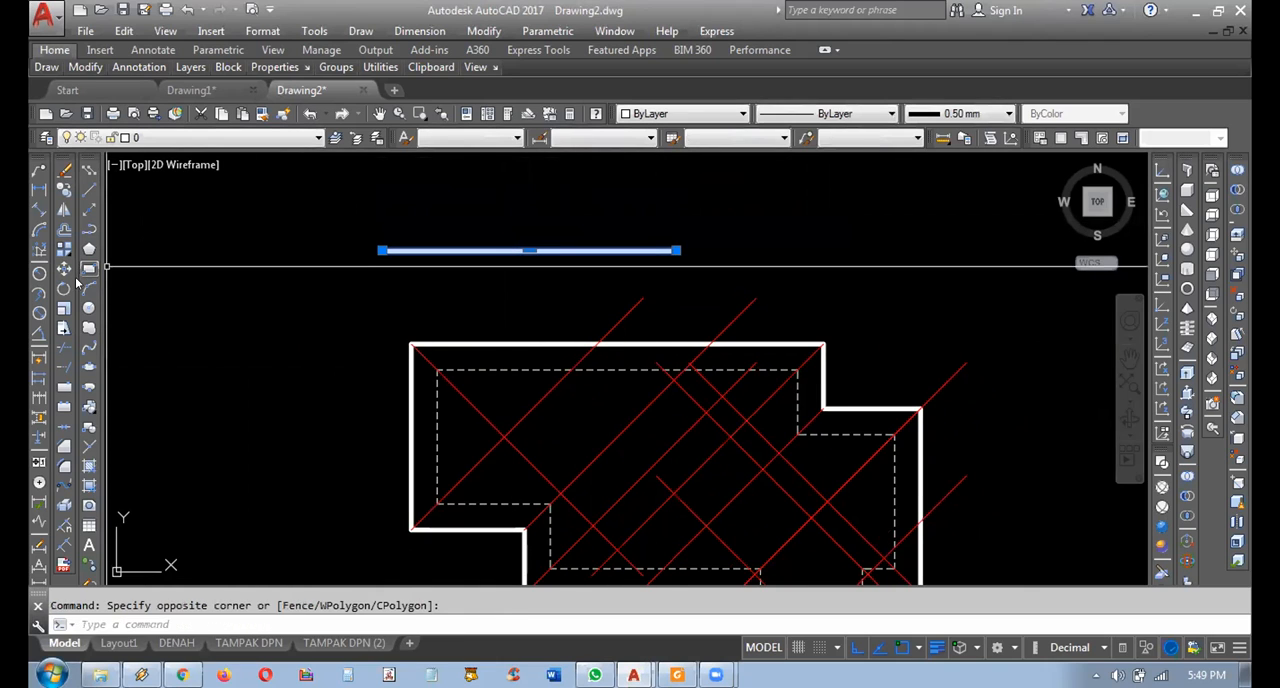
click(64, 289)
click(382, 250)
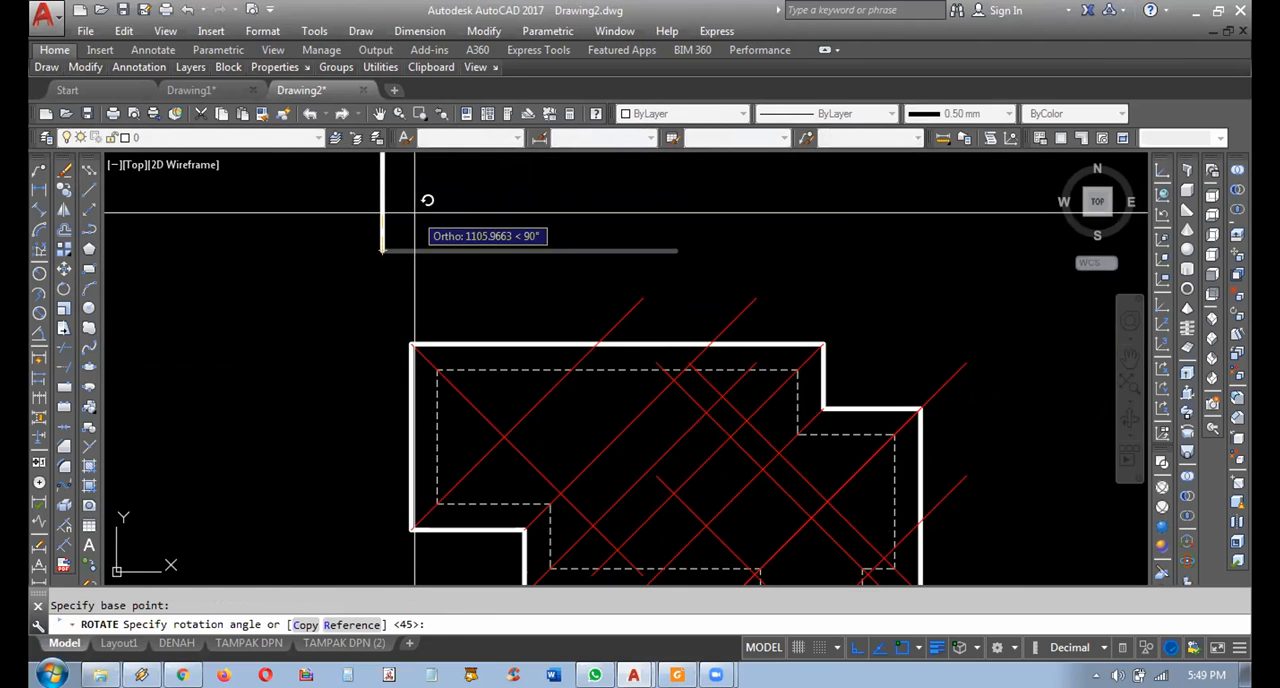
text(45)
key(Return)
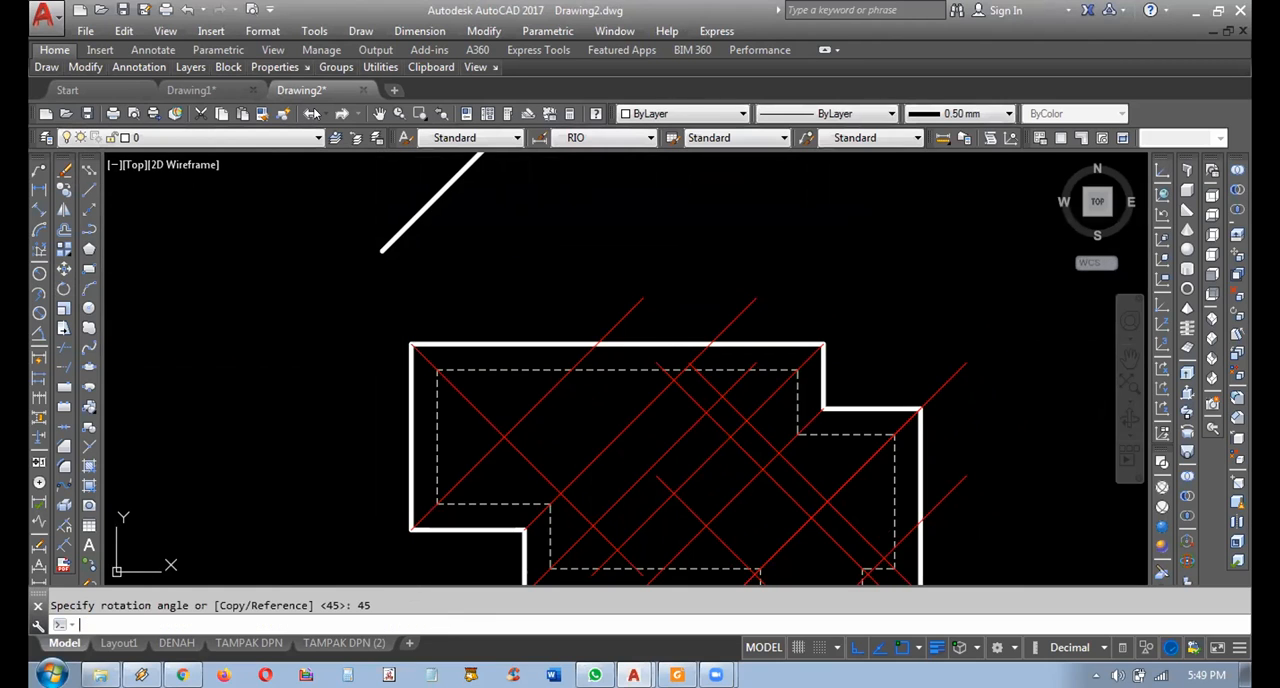
mouse_move(471, 250)
middle_down()
mouse_move(481, 346)
mouse_move(451, 324)
mouse_move(437, 281)
middle_up()
click(481, 346)
click(419, 281)
key(Escape)
middle_drag(395, 351, 381, 394)
Try a freely angled polyline beside the 45-degree line with Ortho off, cancel it and restore Ortho.
click(86, 230)
middle_drag(570, 300, 436, 300)
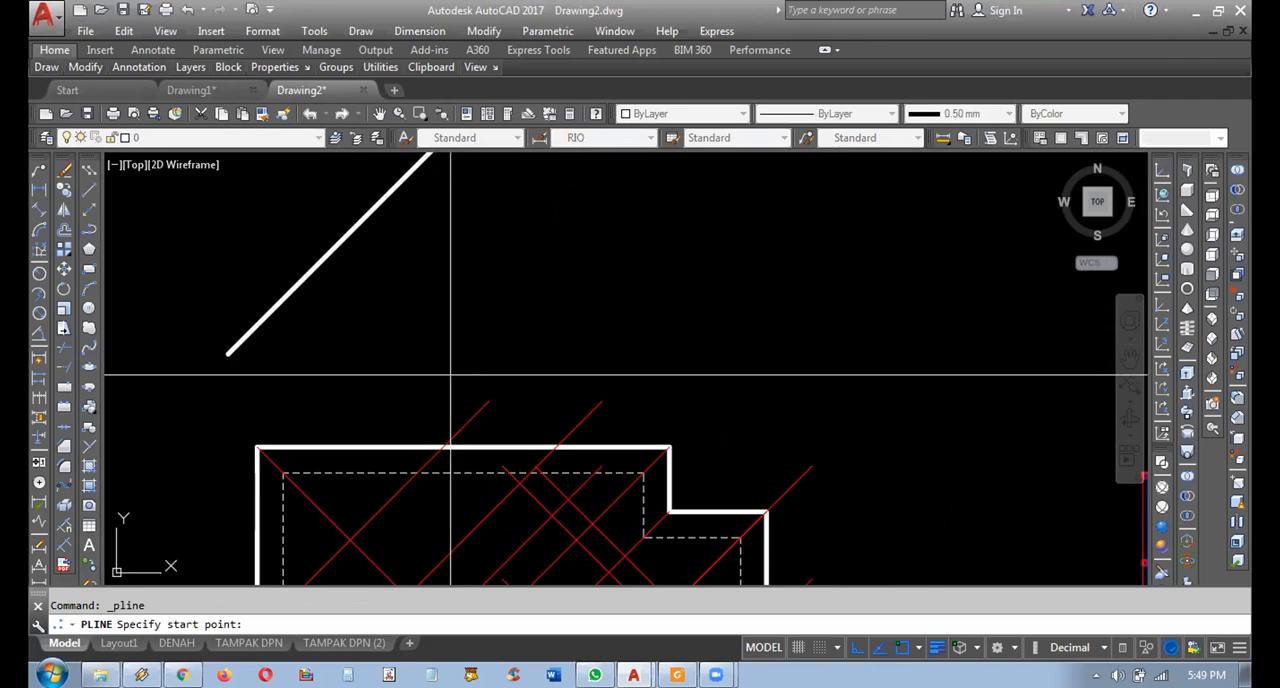
key(F9)
key(F9)
key(F8)
middle_drag(455, 320, 486, 374)
click(487, 379)
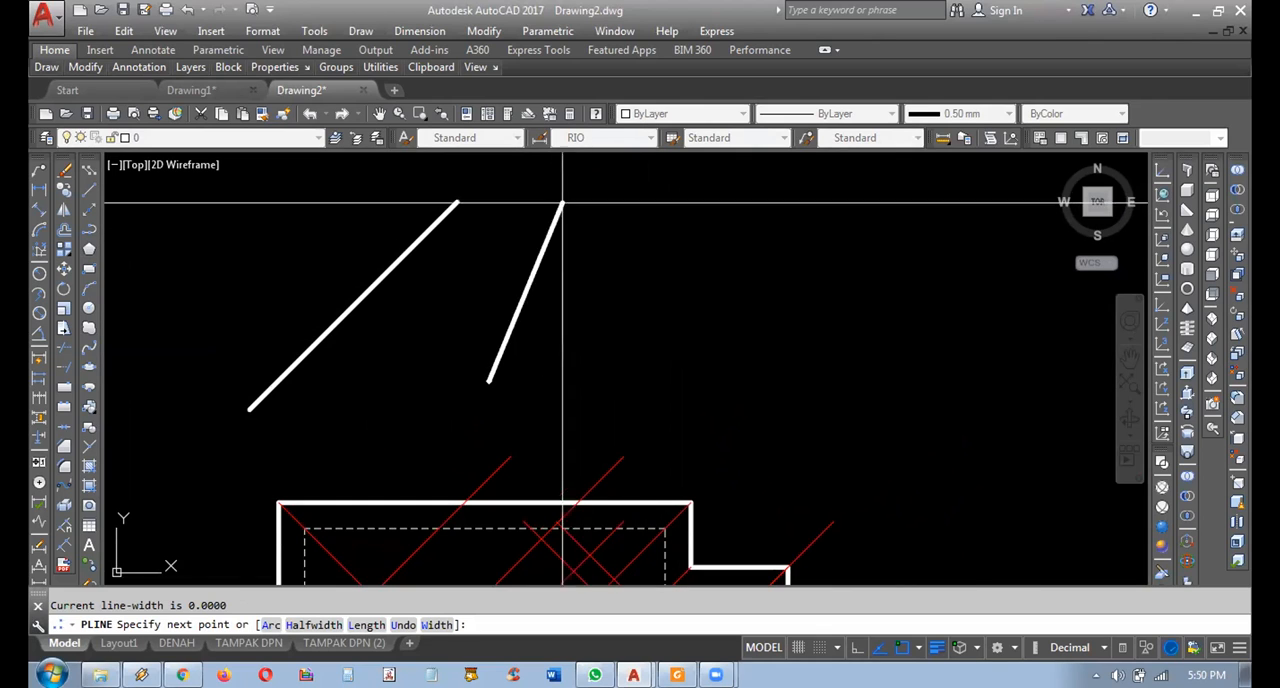
key(Escape)
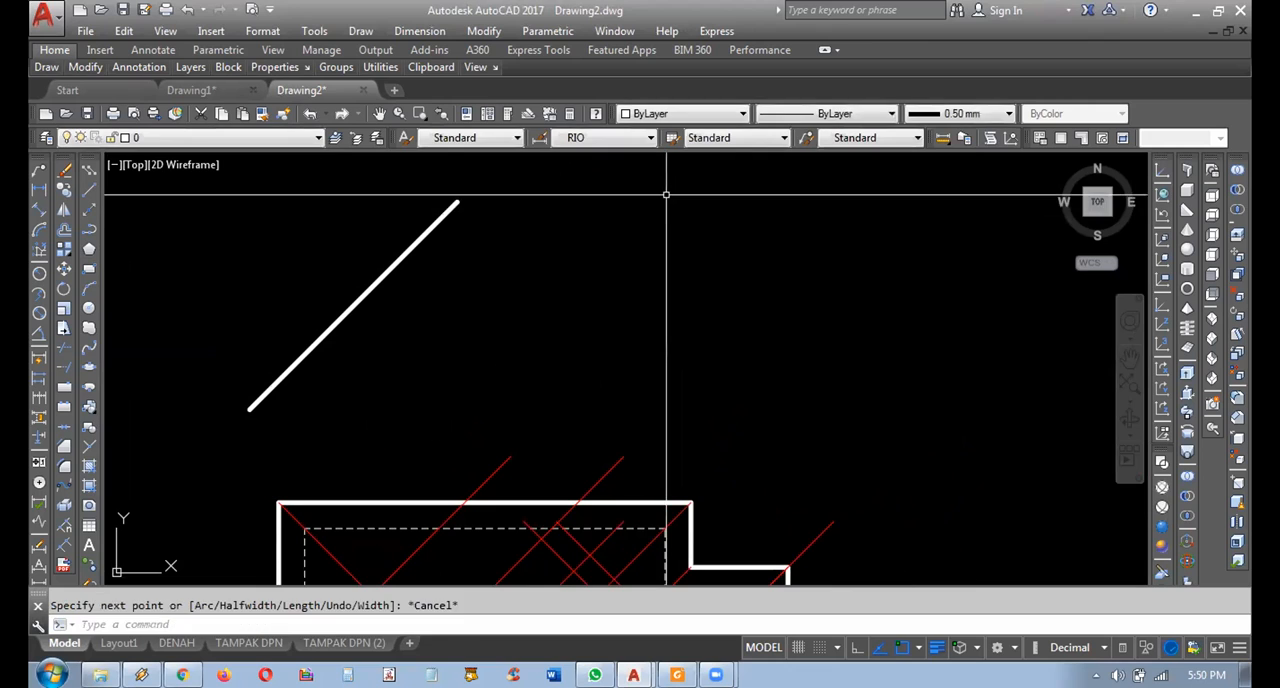
key(F8)
middle_drag(386, 356, 400, 330)
middle_drag(399, 378, 455, 368)
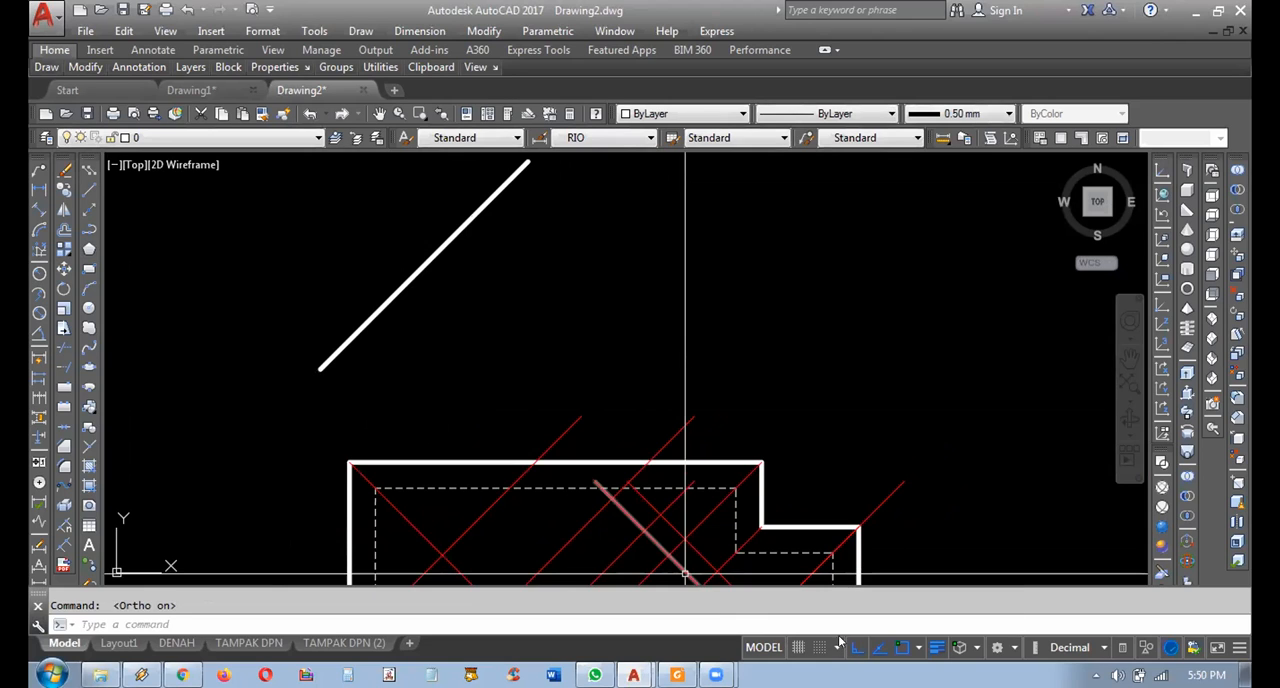
mouse_move(449, 380)
middle_down()
mouse_move(490, 384)
mouse_move(535, 343)
middle_up()
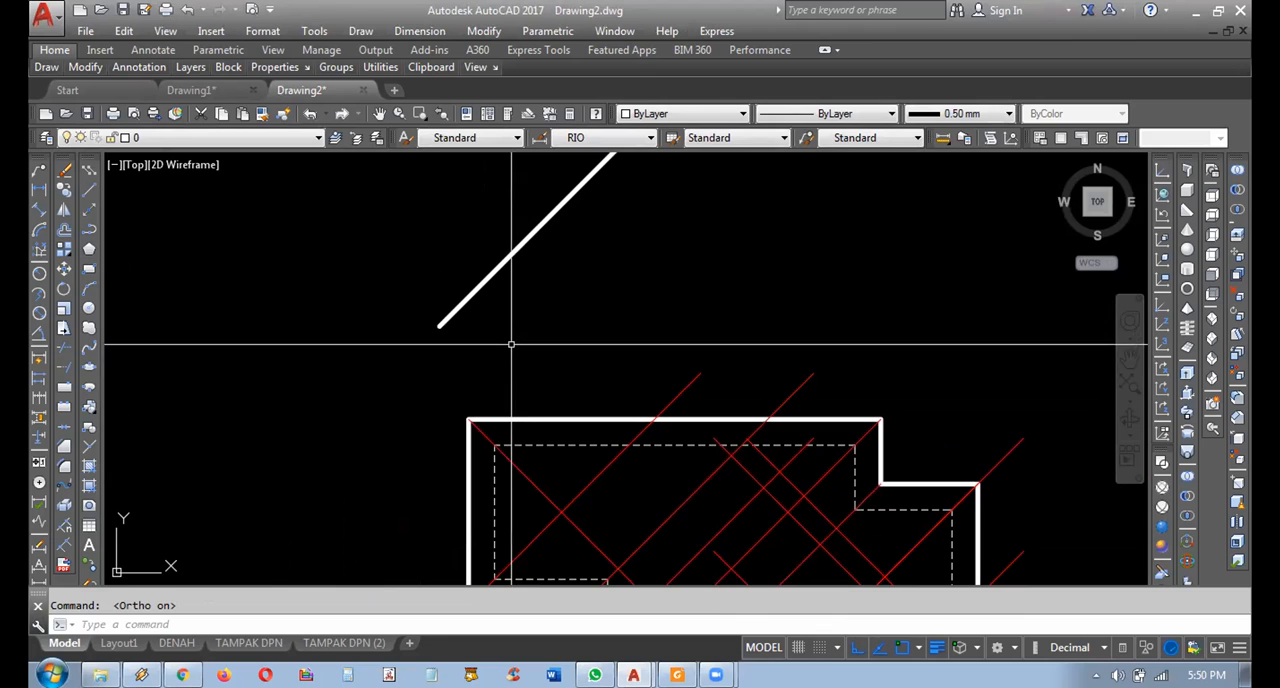
middle_drag(509, 325, 486, 366)
click(480, 366)
click(416, 320)
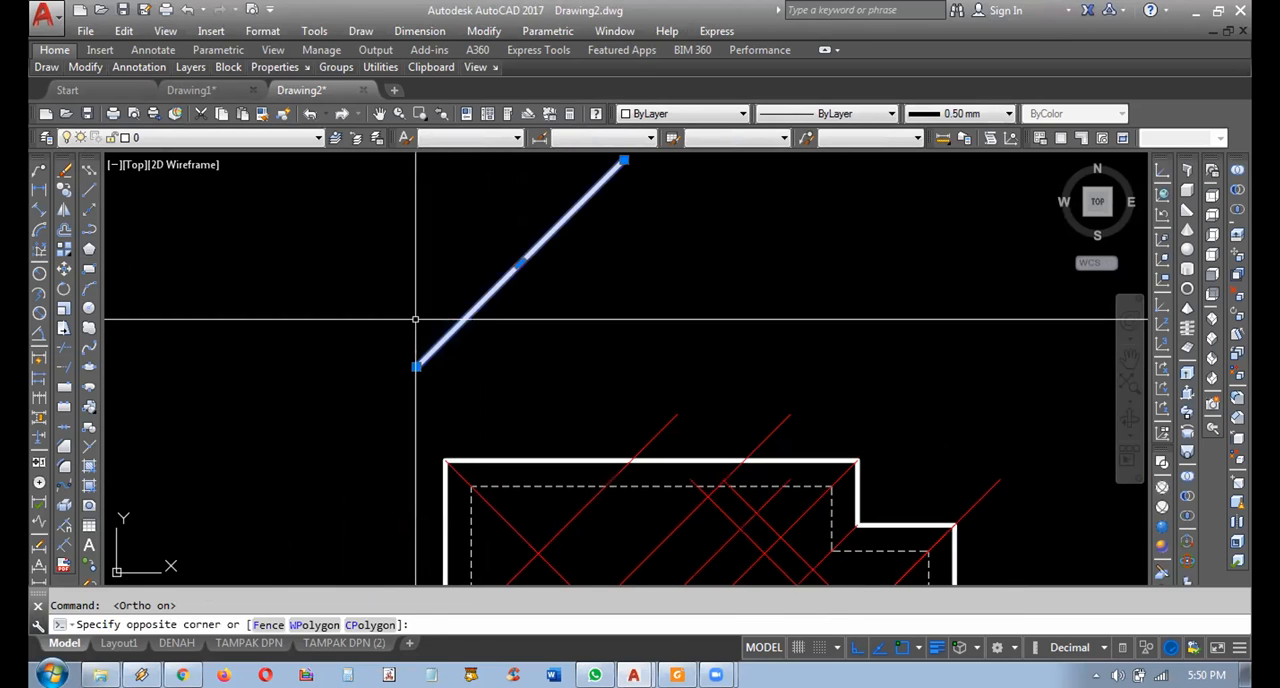
key(Escape)
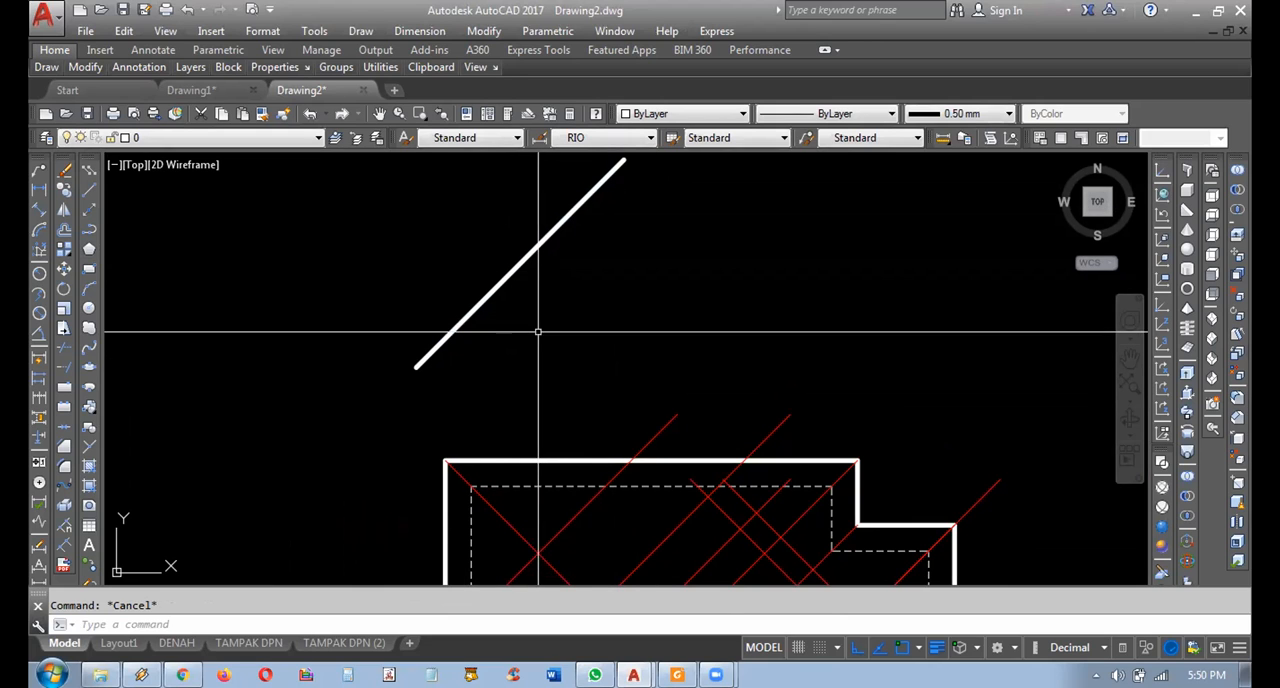
Delete the 45-degree polyline above the roof plan.
click(90, 235)
key(Escape)
click(511, 363)
click(416, 258)
key(Delete)
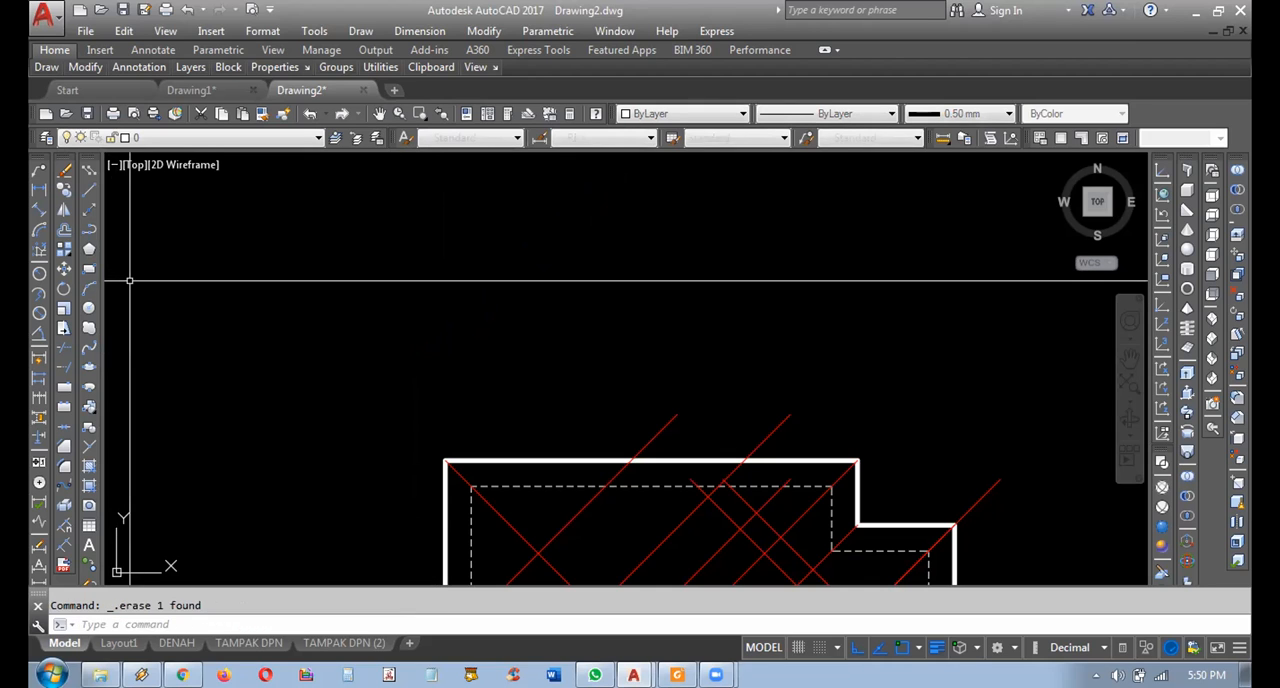
Draw a new horizontal single-segment polyline in the empty area above the roof plan.
click(86, 232)
click(357, 308)
click(630, 312)
key(Return)
Rotate the horizontal practice polyline 45 degrees about its left endpoint.
click(591, 329)
click(508, 288)
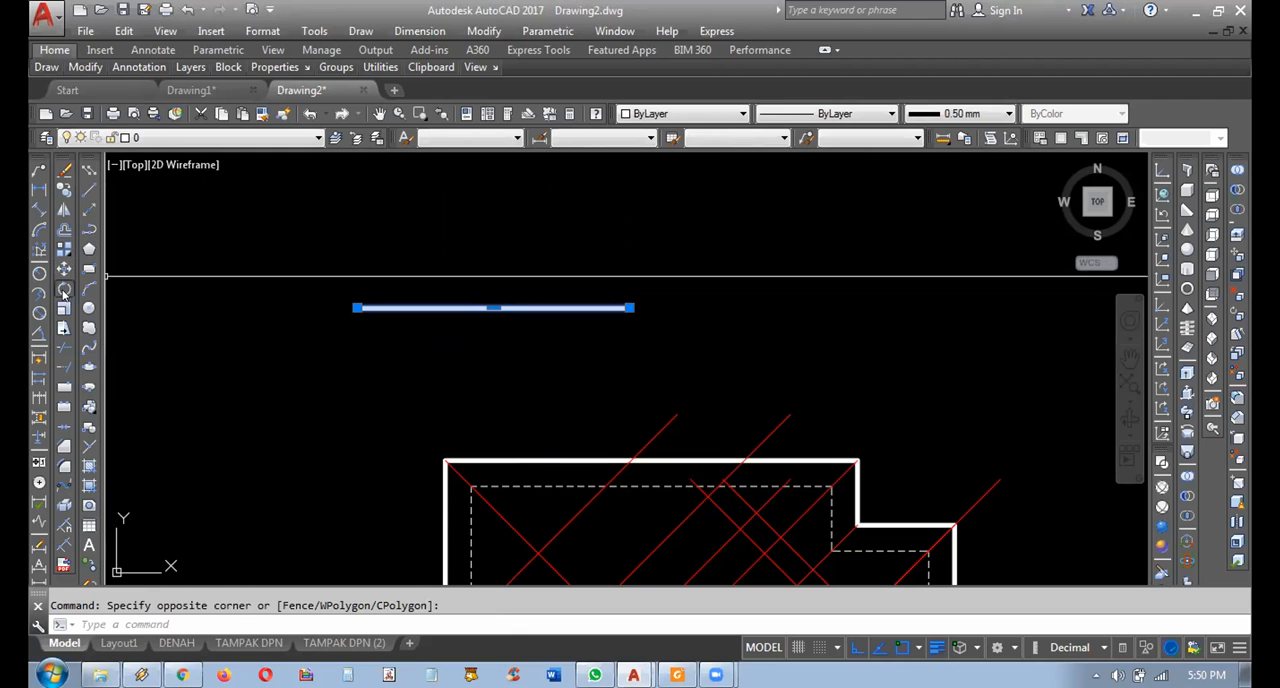
click(63, 290)
click(356, 307)
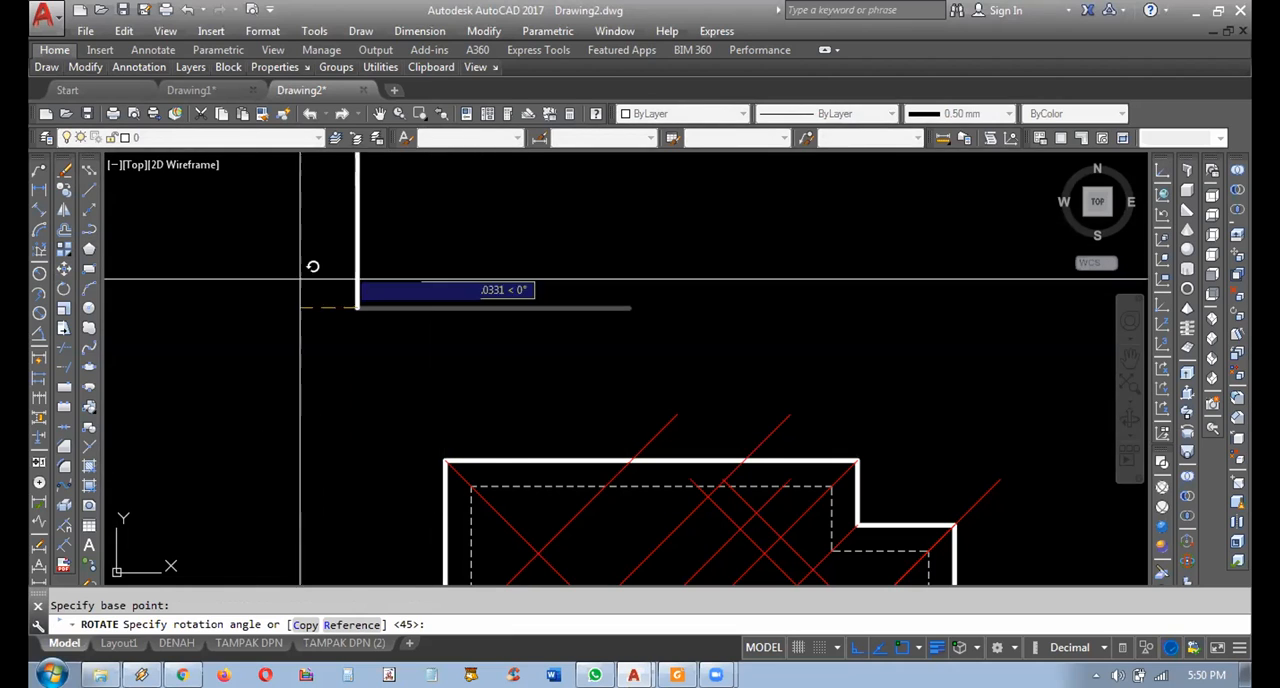
text(45)
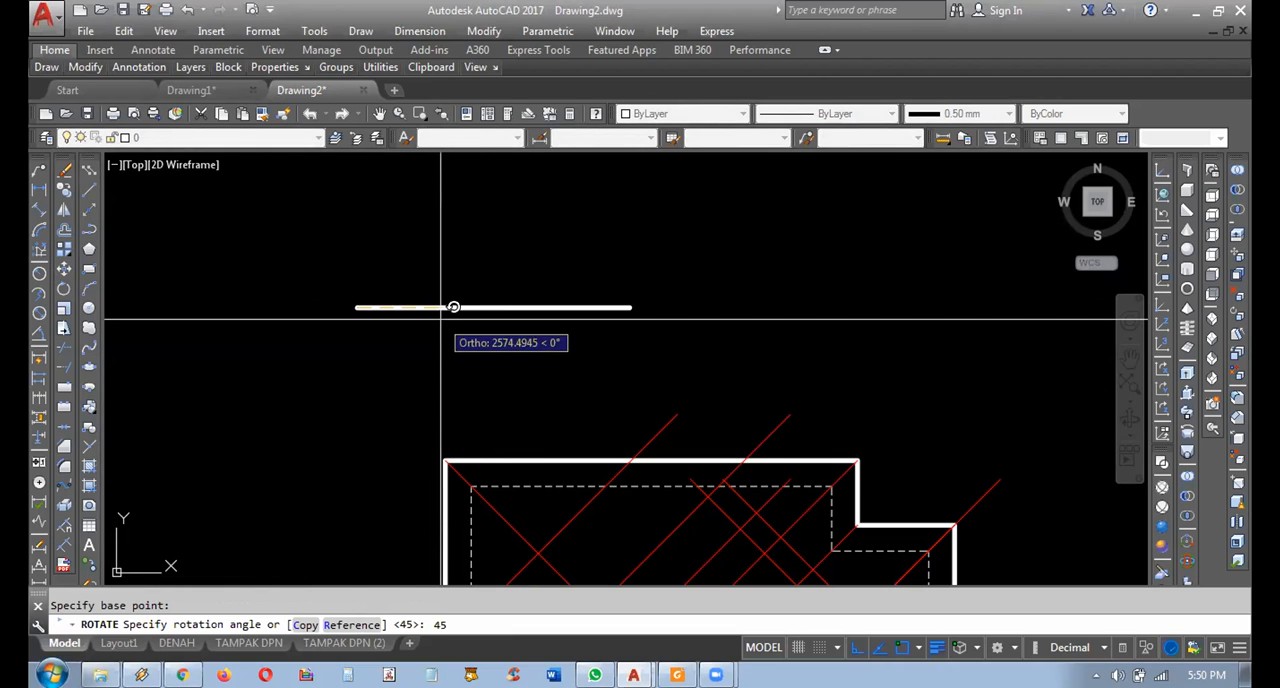
key(Return)
Delete the rotated practice polyline above the roof plan.
click(468, 297)
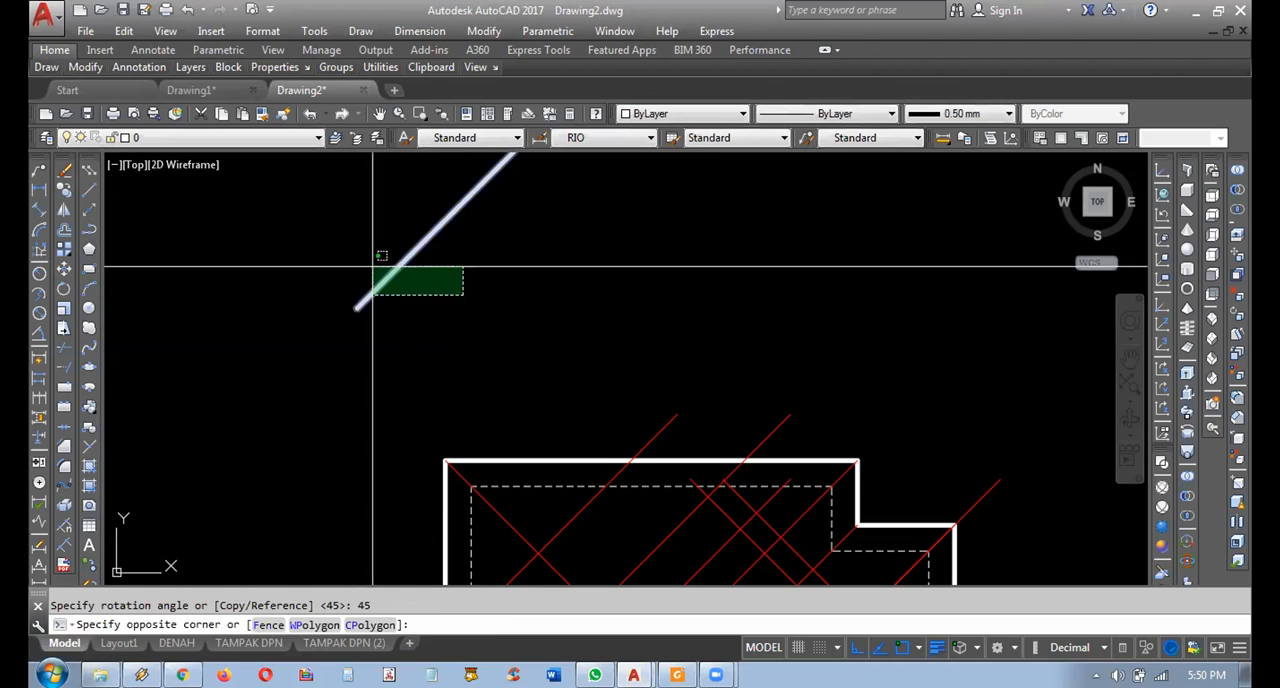
click(371, 266)
key(Delete)
Move the red diagonal at the lower corner of the outline's left edge horizontally left, clear of the outline.
middle_drag(414, 343, 387, 255)
scroll(429, 343, up, 8)
scroll(523, 299, down, 4)
middle_drag(539, 387, 474, 197)
scroll(487, 220, down, 4)
scroll(478, 448, up, 4)
scroll(465, 468, up, 3)
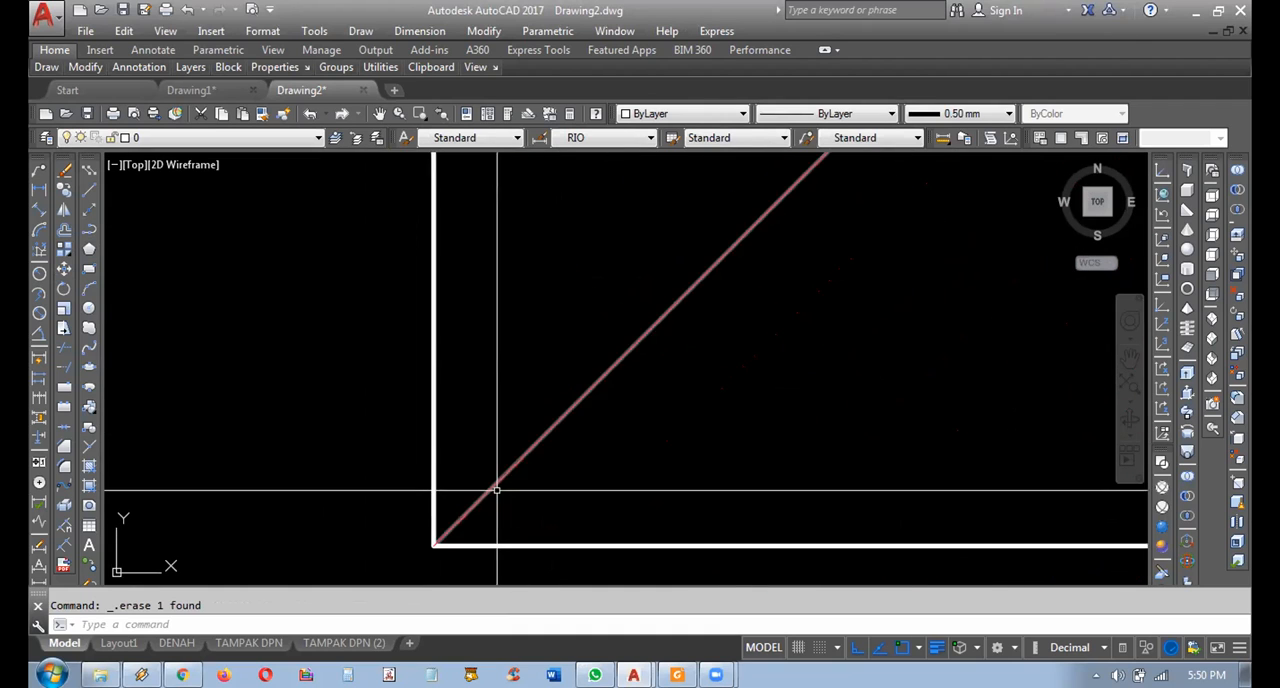
scroll(540, 500, down, 3)
click(629, 462)
click(569, 440)
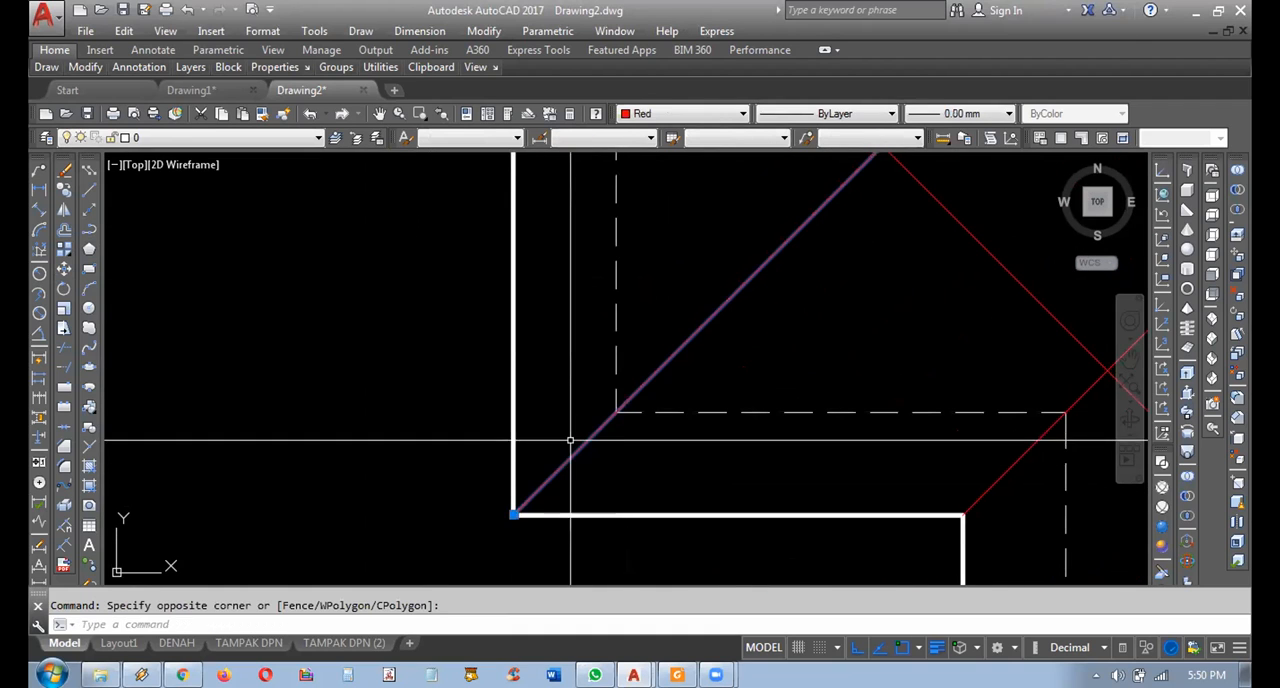
scroll(569, 440, down, 2)
text(m)
key(space)
click(450, 415)
click(235, 374)
Copy the moved diagonal from its lower endpoint onto the lower corner of the outline's left edge.
click(368, 485)
click(308, 418)
click(63, 190)
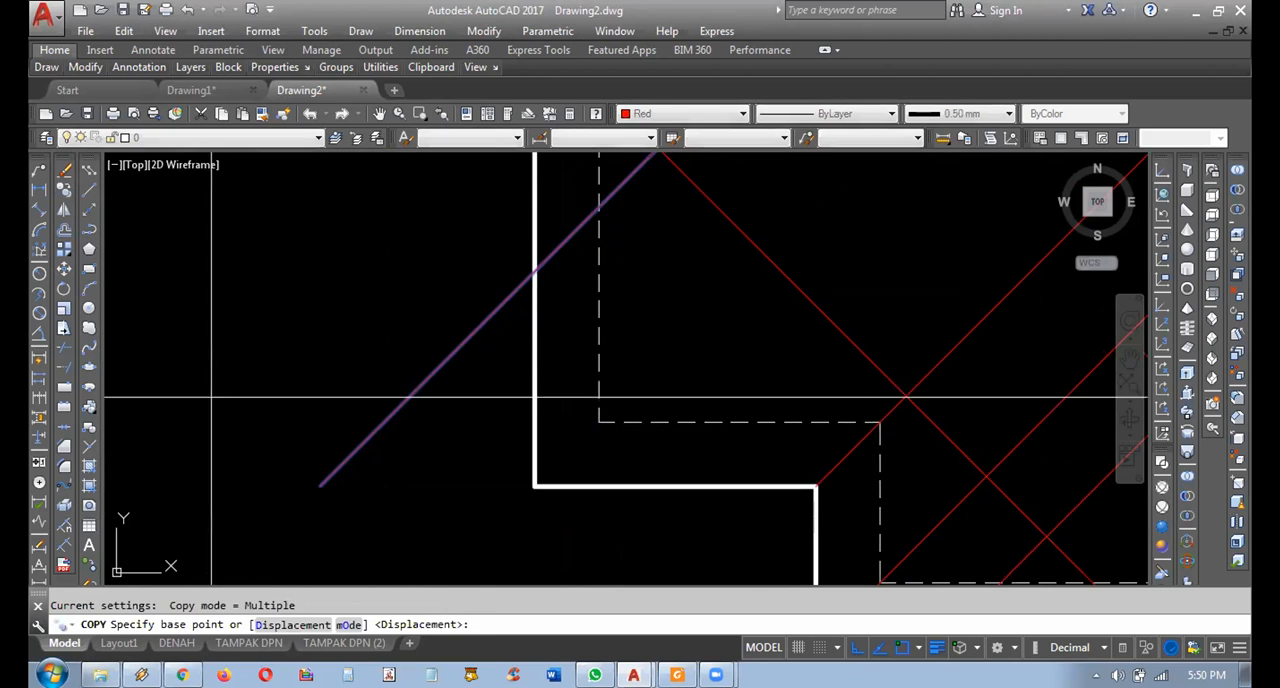
click(343, 469)
scroll(643, 513, up, 6)
middle_drag(301, 413, 733, 497)
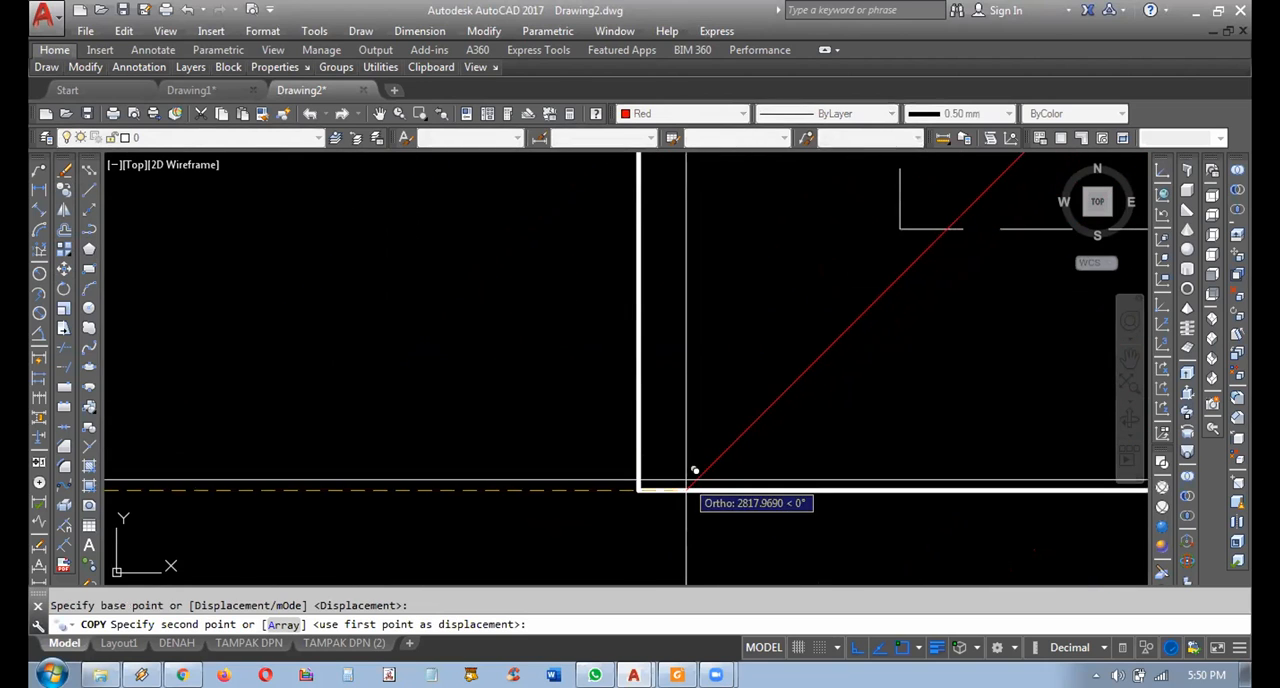
click(640, 490)
key(Return)
scroll(589, 495, up, 4)
middle_drag(780, 495, 549, 526)
scroll(476, 530, up, 5)
scroll(520, 510, down, 5)
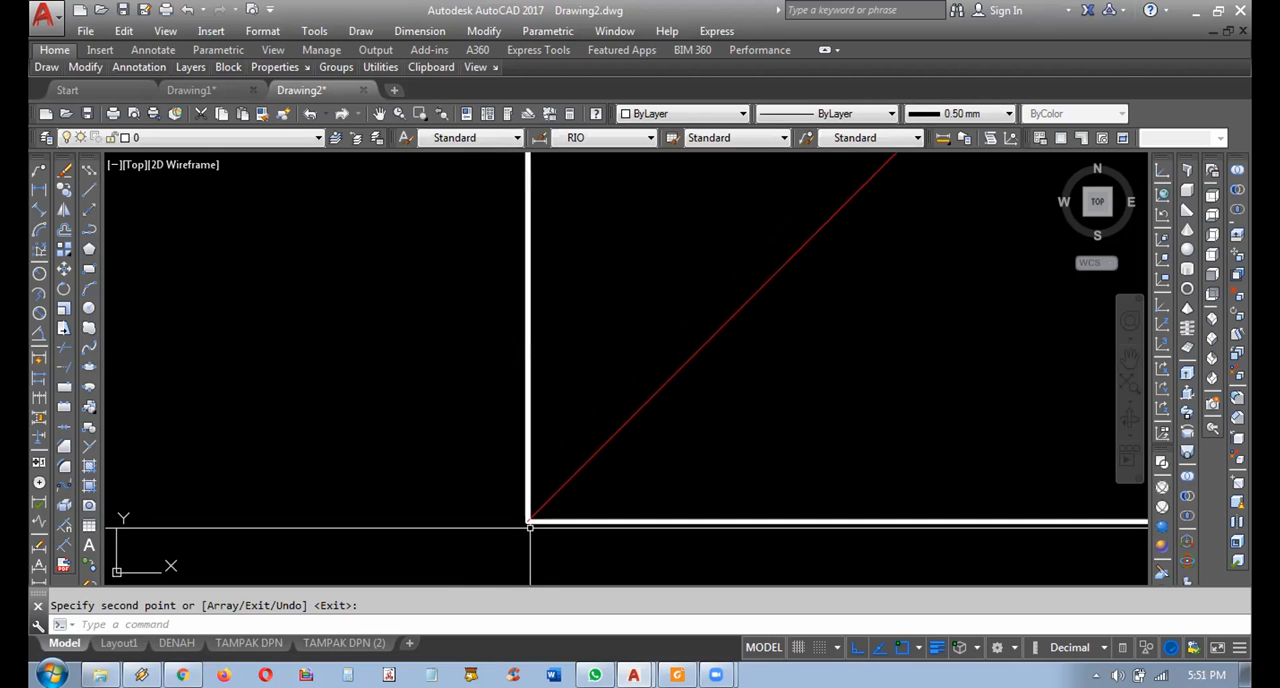
Delete the source diagonal left outside the outline.
click(520, 497)
click(446, 486)
key(Delete)
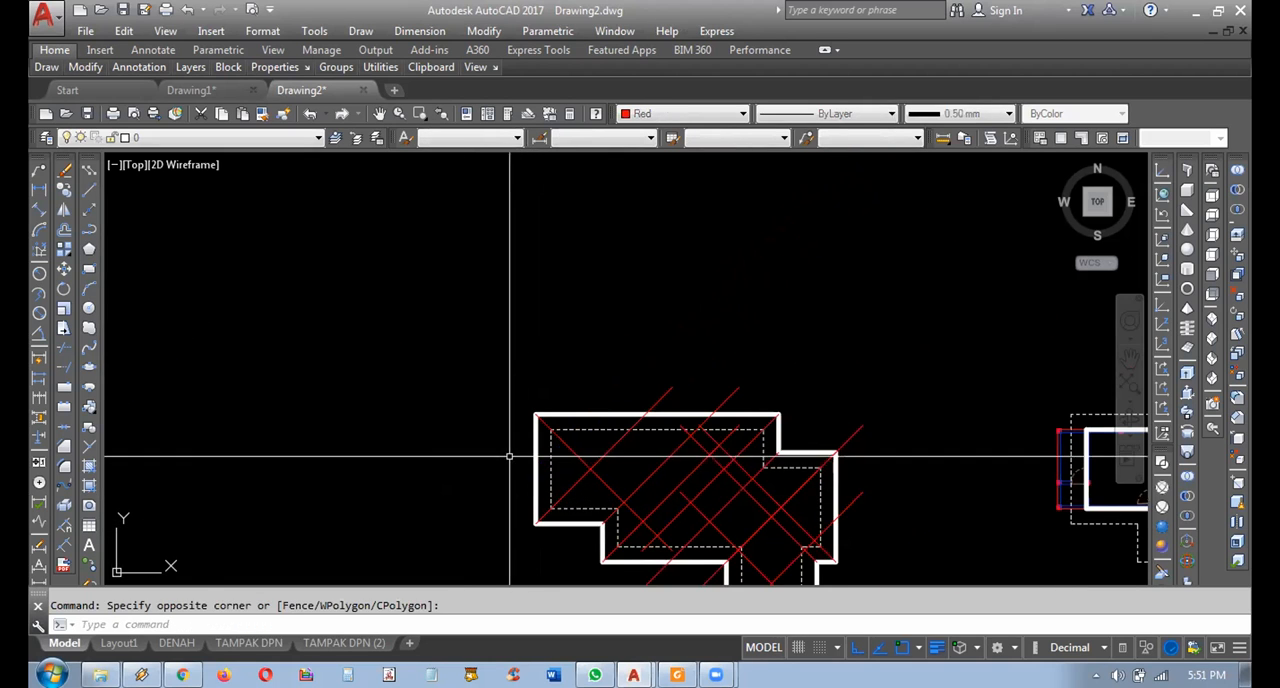
Delete the red diagonal that starts at the outline's upper-left corner.
scroll(531, 446, up, 5)
mouse_move(588, 490)
middle_down()
mouse_move(405, 364)
mouse_move(526, 289)
mouse_move(551, 309)
mouse_move(551, 352)
mouse_move(591, 300)
middle_up()
click(651, 375)
click(594, 354)
key(Delete)
Mirror the lower-left corner diagonal about a horizontal line through the left edge's midpoint, keeping the source object.
middle_drag(630, 370, 663, 323)
click(665, 335)
click(611, 320)
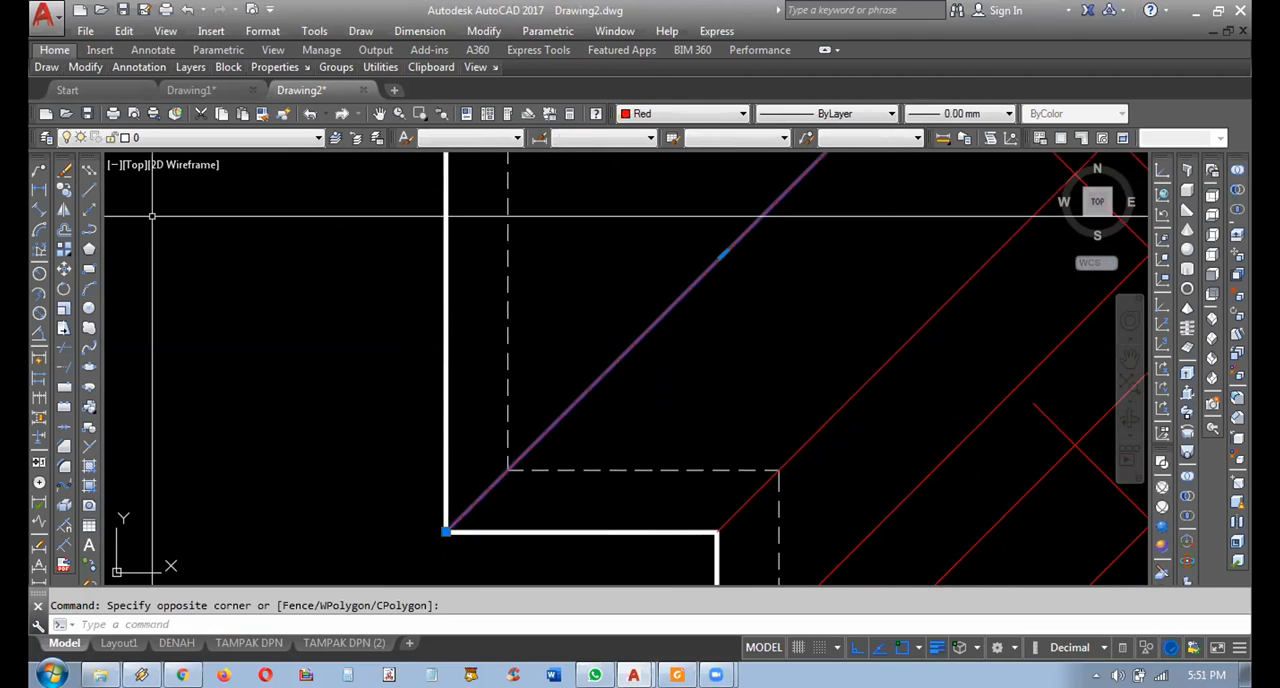
scroll(285, 400, down, 2)
click(64, 211)
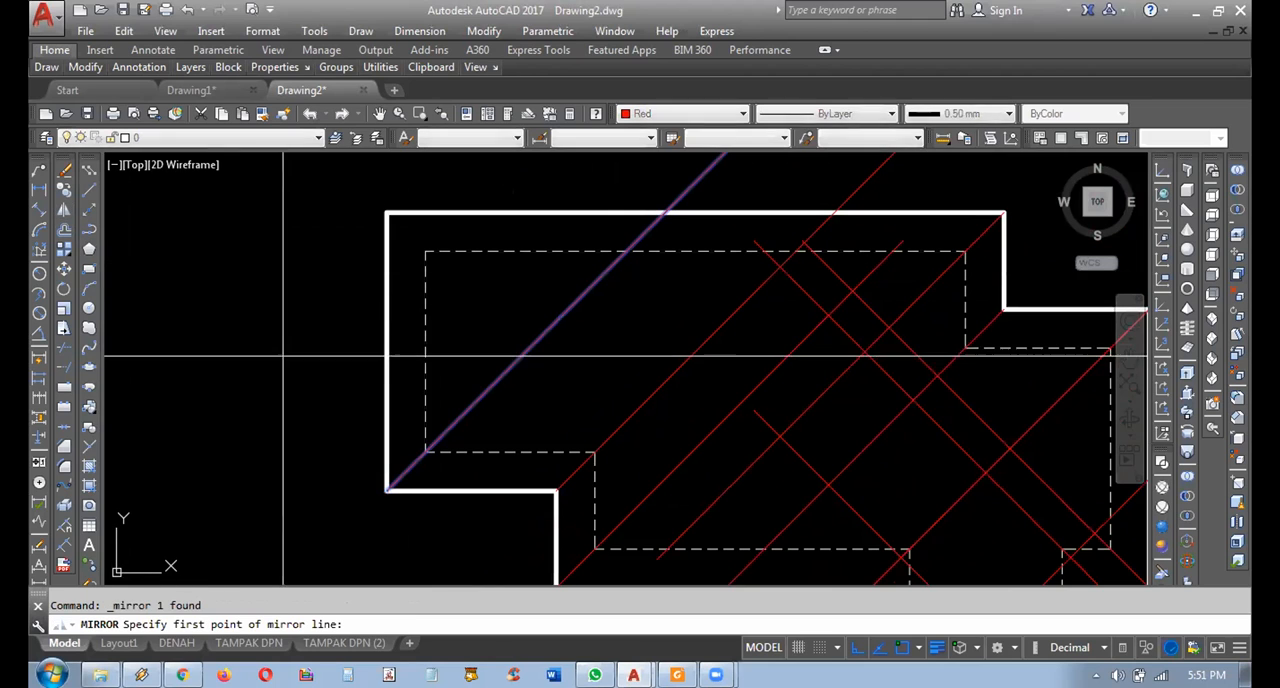
click(387, 351)
click(271, 354)
key(Return)
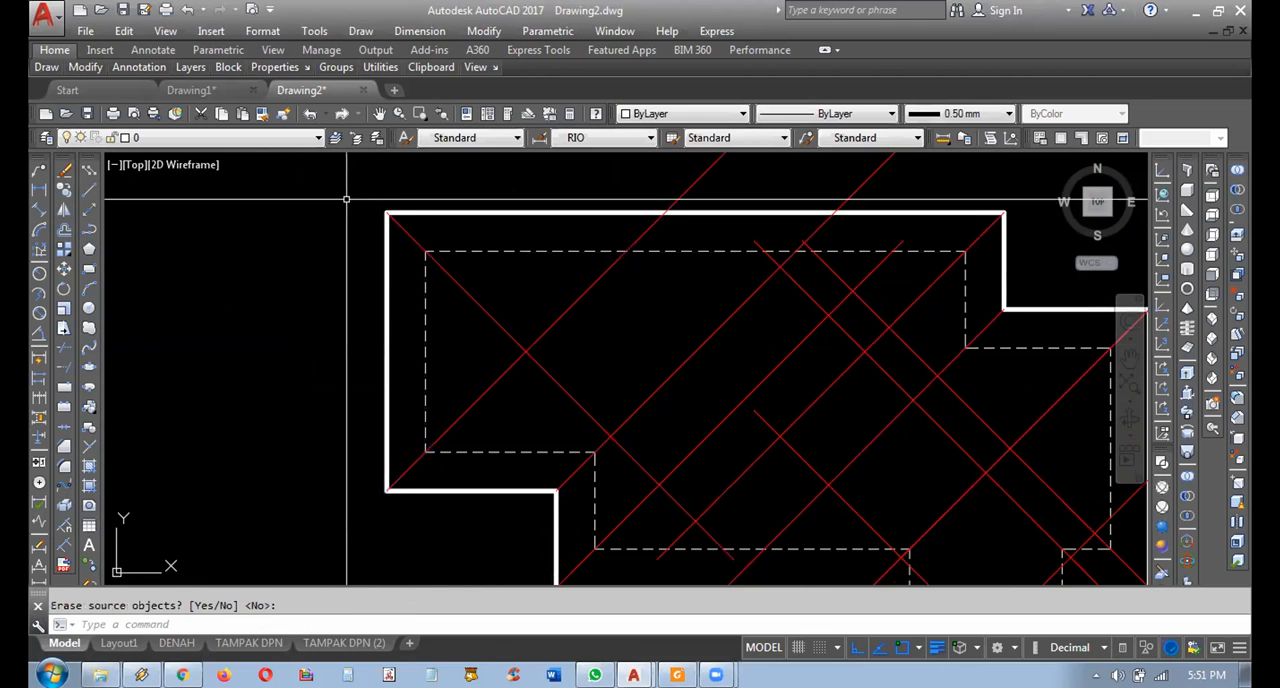
Draw a short horizontal polyline outward from the midpoint of the outline's left edge to mark the mirror axis.
scroll(354, 204, up, 6)
scroll(654, 290, down, 3)
scroll(634, 357, up, 4)
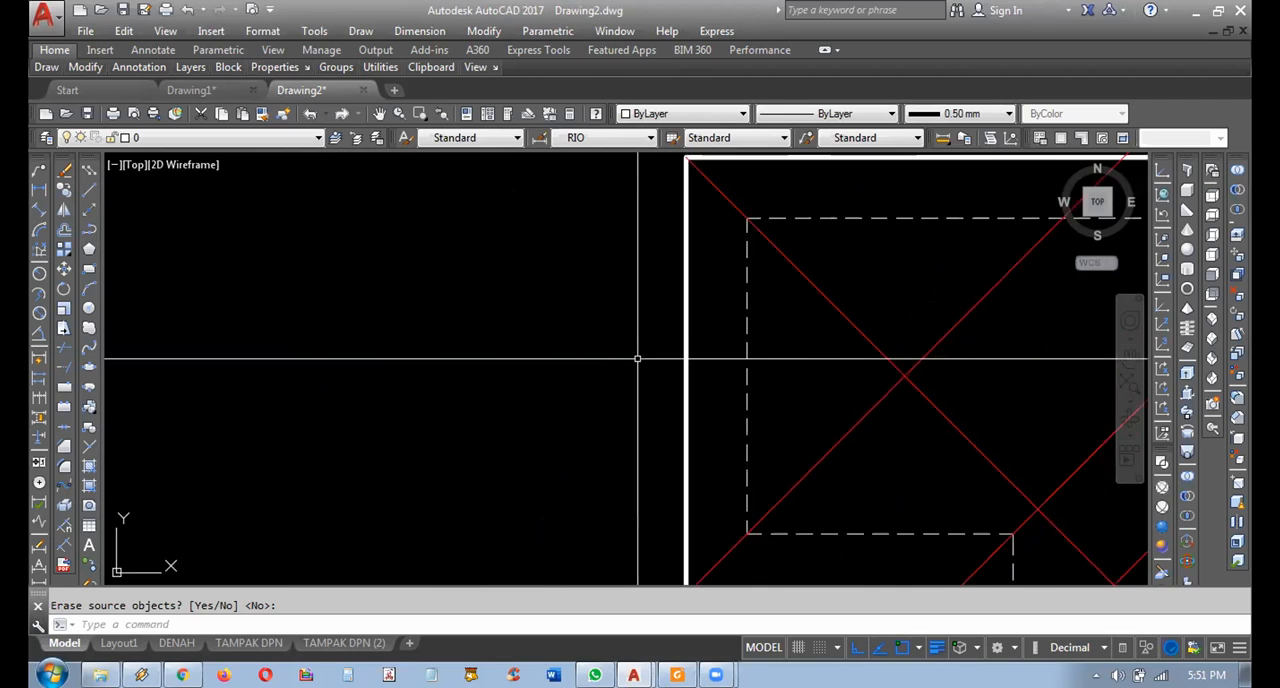
middle_drag(634, 357, 480, 328)
click(88, 229)
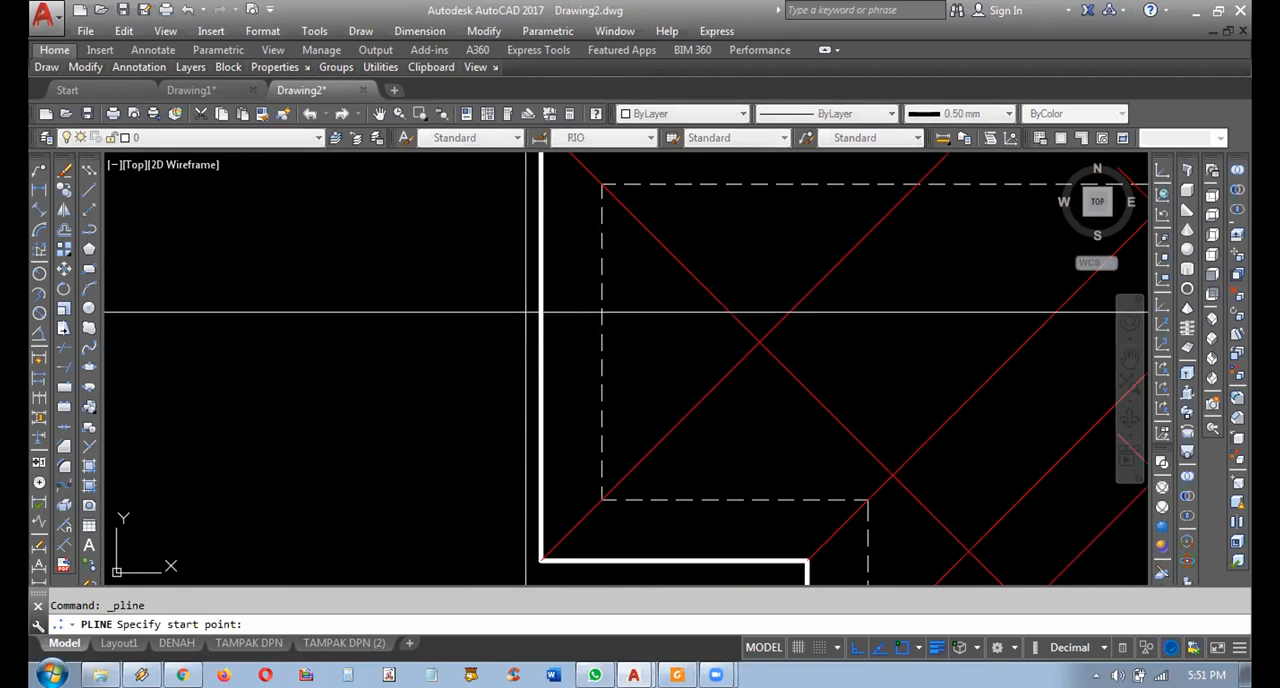
click(540, 342)
scroll(532, 320, up, 4)
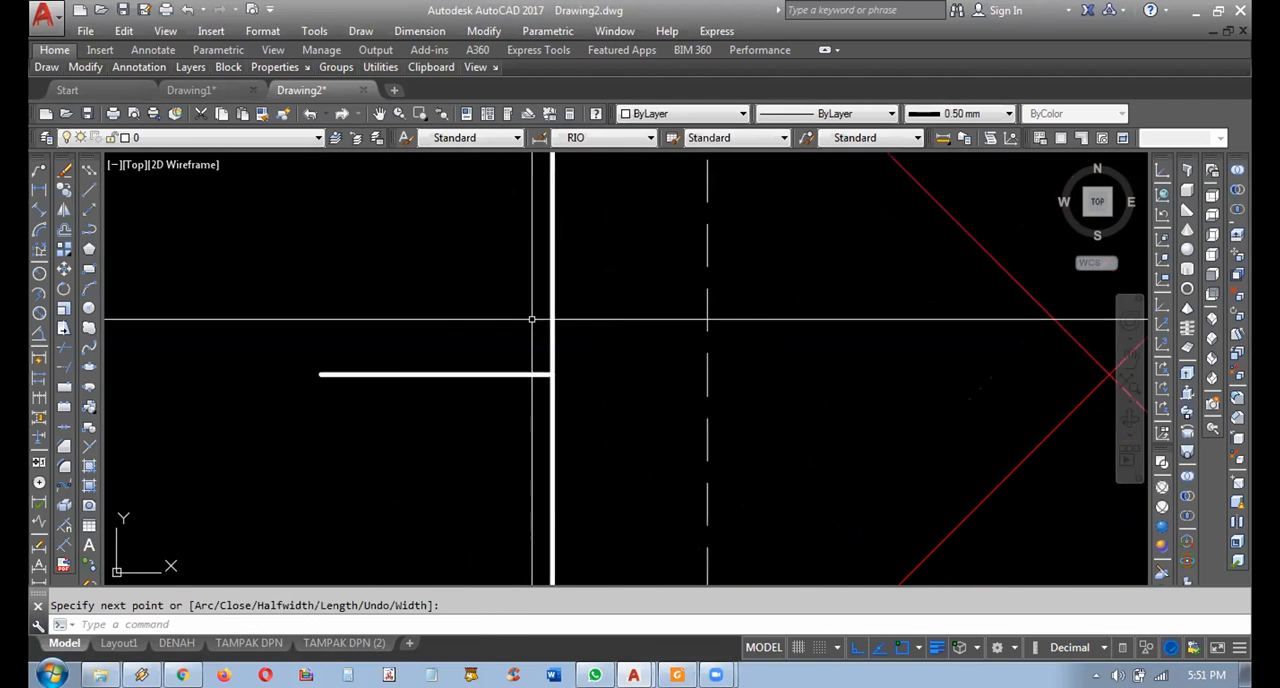
Draw a circle with a radius of about 119 centred on the midpoint of the outline's left edge.
click(88, 308)
click(551, 374)
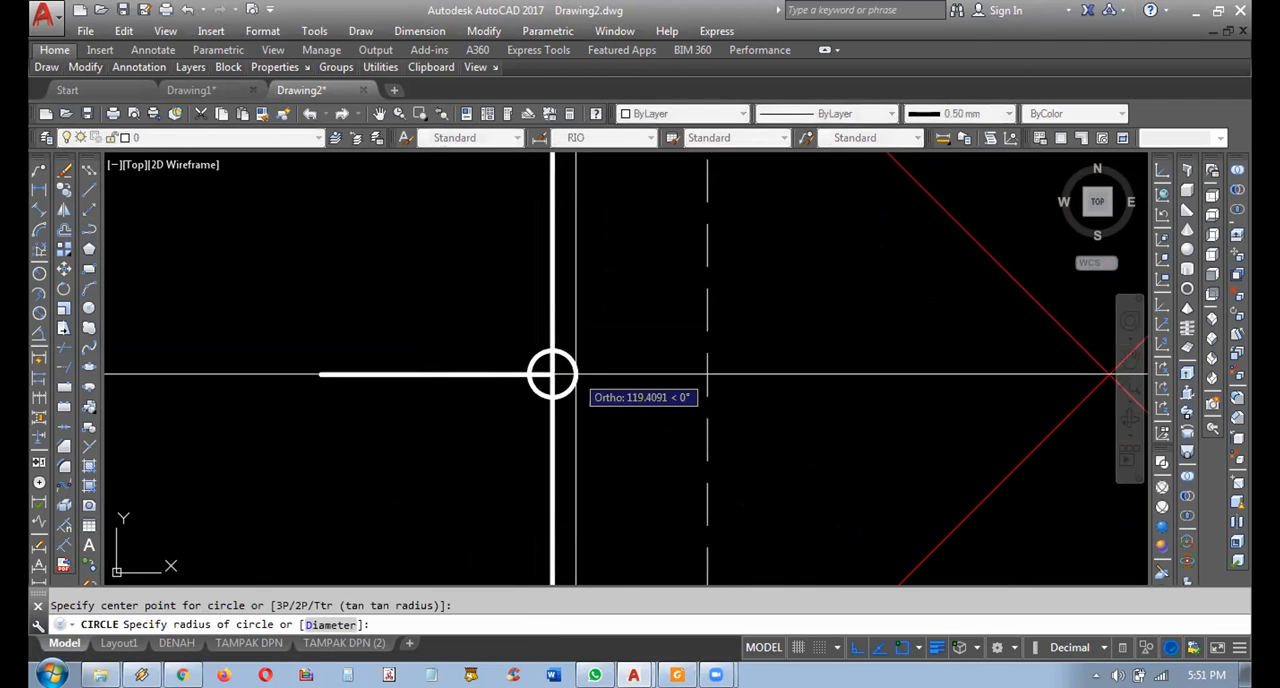
scroll(500, 420, down, 4)
scroll(450, 414, up, 2)
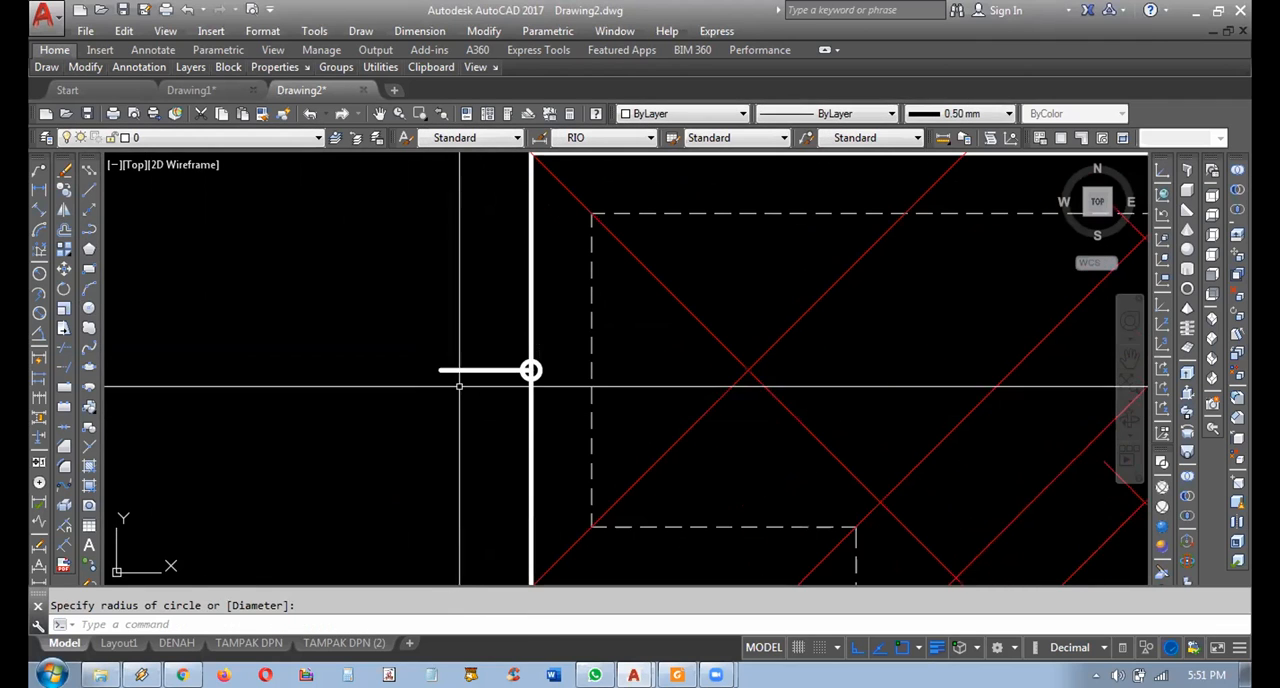
Delete the short marker line and the circle at the left edge's midpoint.
scroll(410, 338, down, 2)
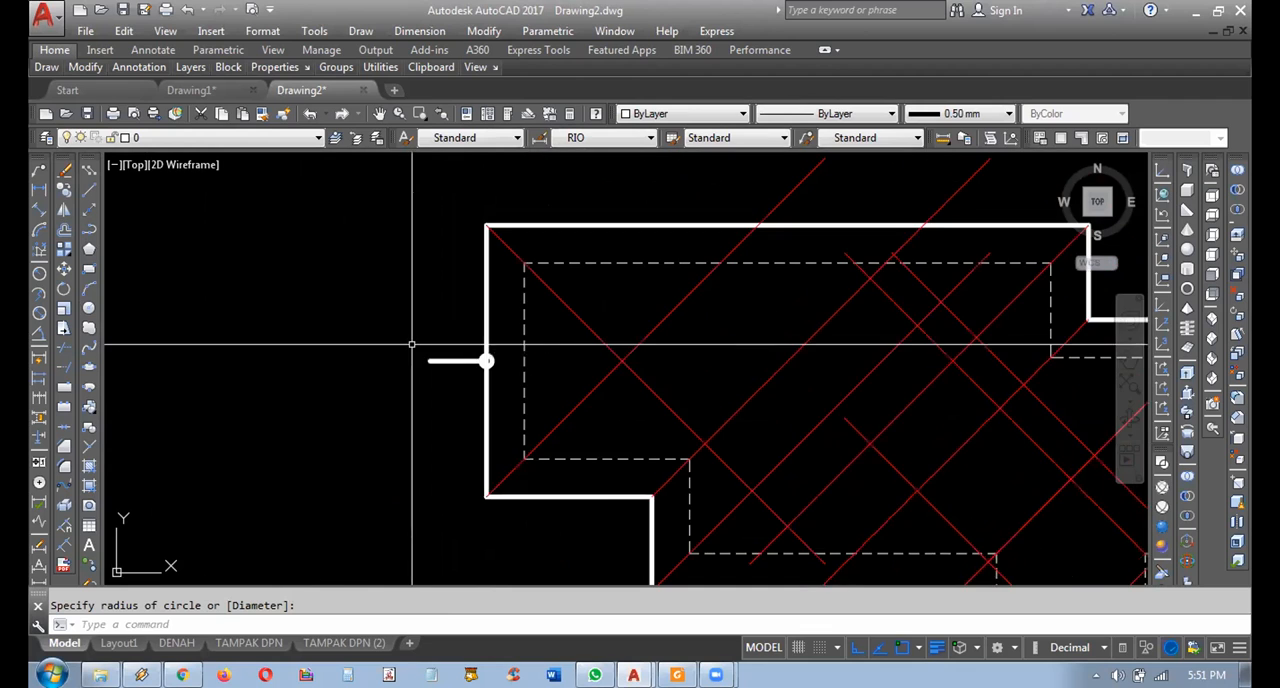
scroll(412, 360, up, 2)
middle_drag(409, 366, 329, 366)
scroll(330, 369, down, 2)
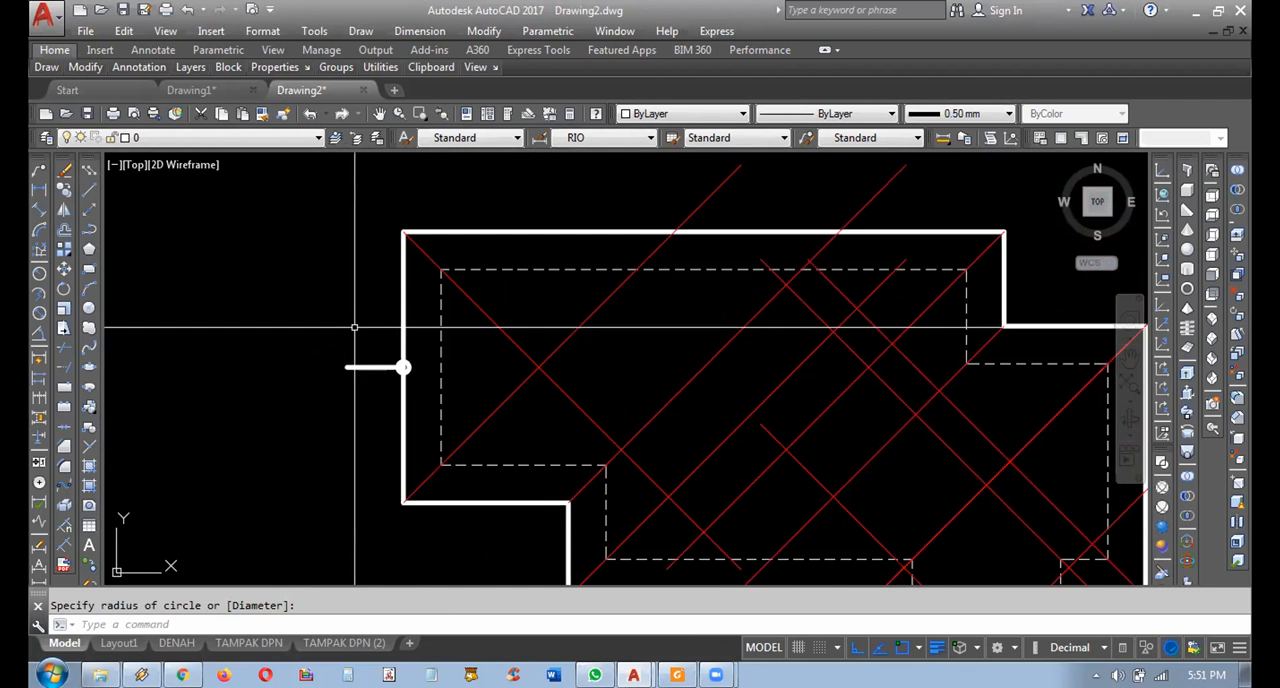
click(311, 343)
click(436, 381)
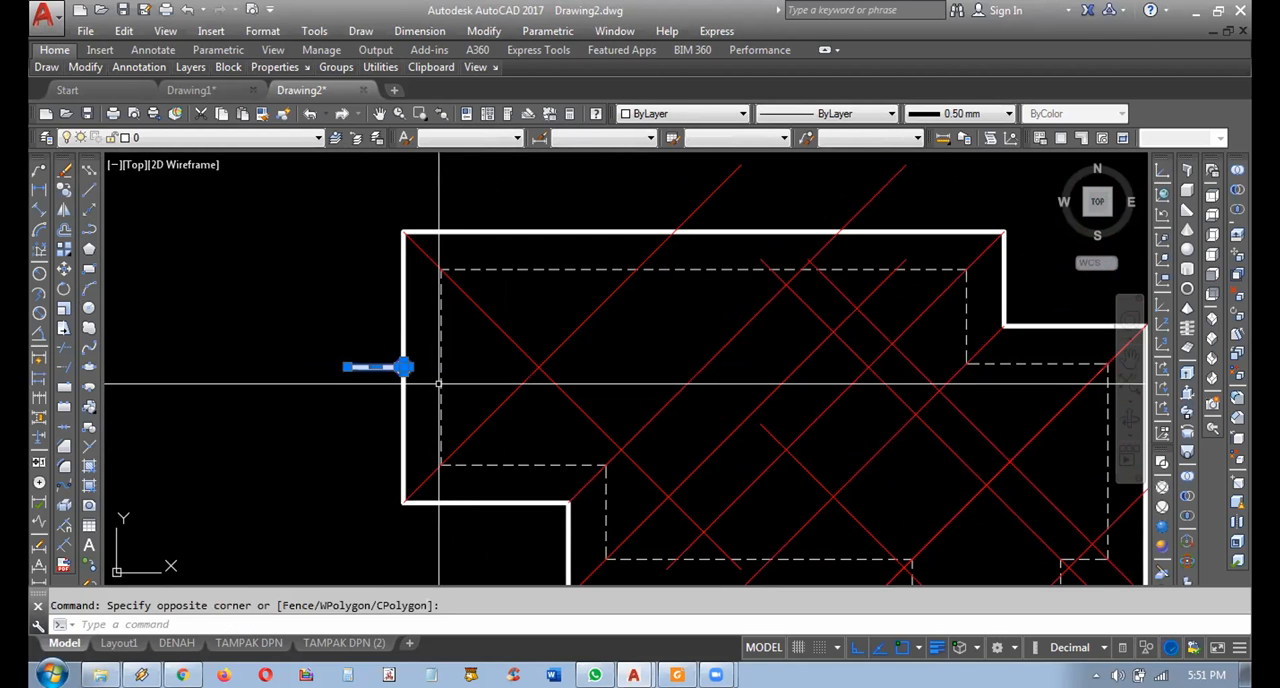
key(Delete)
Examine the corner diagonals across the whole roof plan and how one meets the outline's upper-left corner.
middle_drag(471, 351, 437, 331)
mouse_move(550, 391)
middle_down()
mouse_move(537, 440)
mouse_move(474, 377)
mouse_move(522, 412)
middle_up()
middle_drag(674, 395, 621, 340)
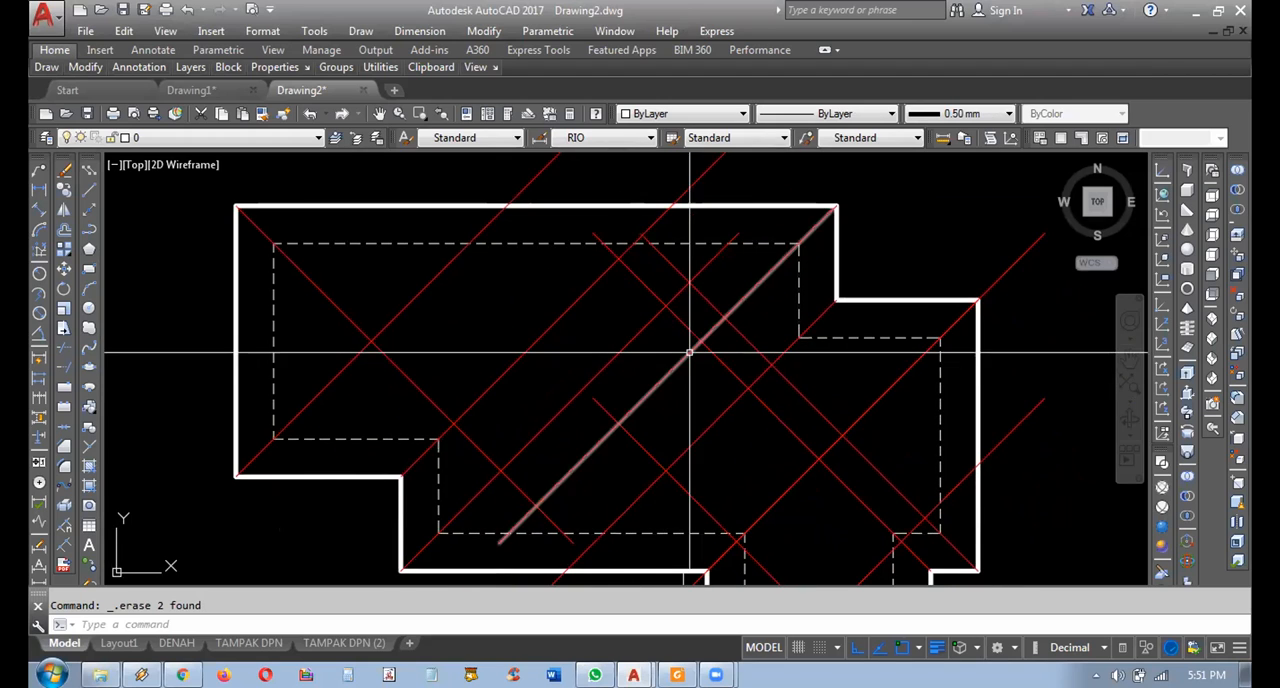
scroll(690, 352, down, 2)
middle_drag(666, 386, 623, 338)
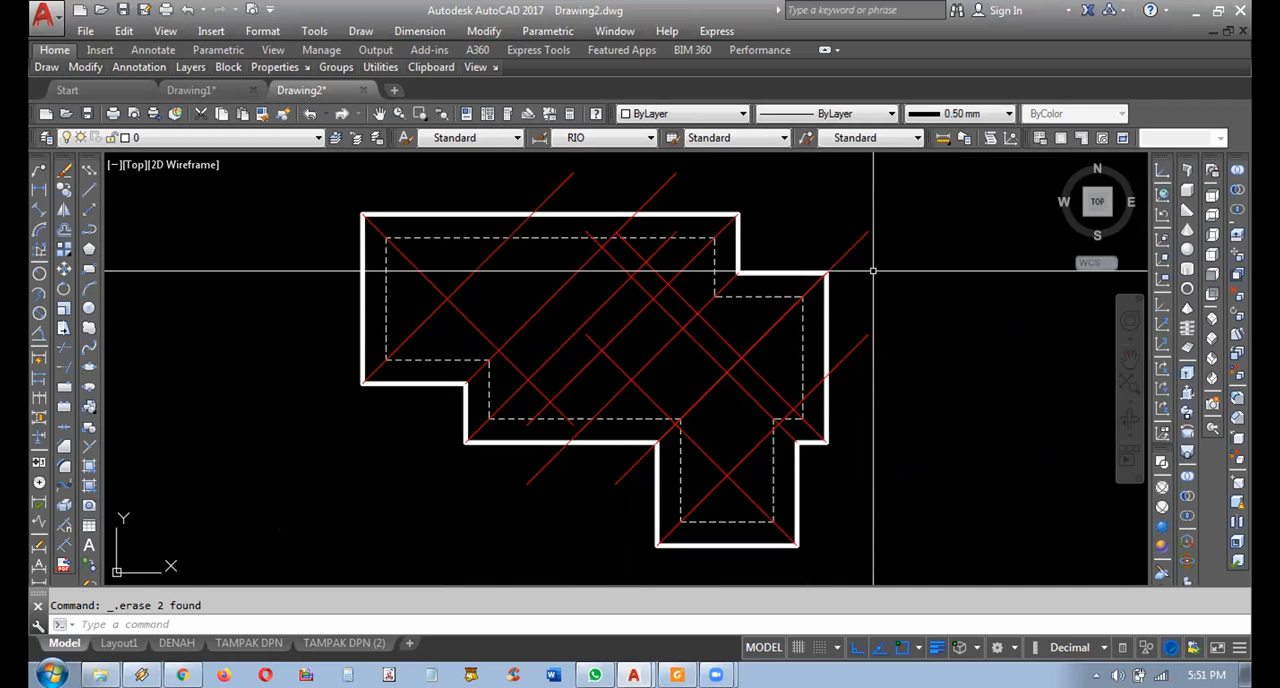
scroll(250, 242, up, 6)
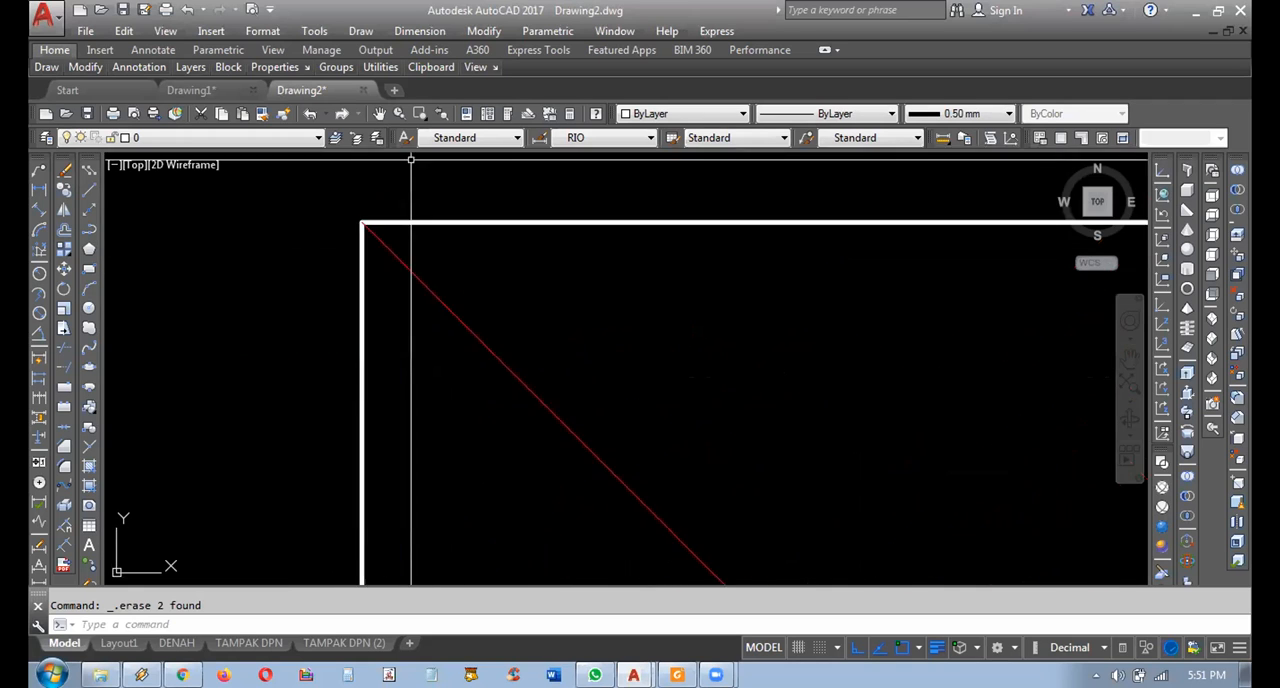
scroll(386, 237, up, 4)
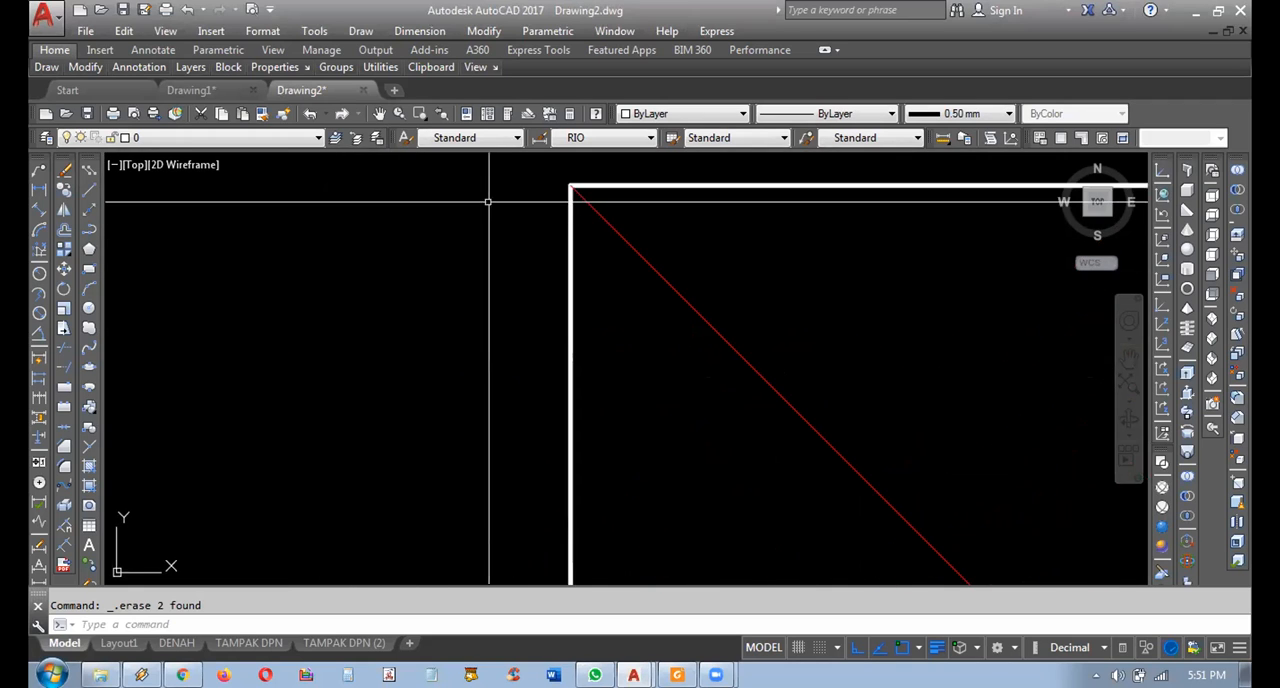
scroll(540, 240, down, 3)
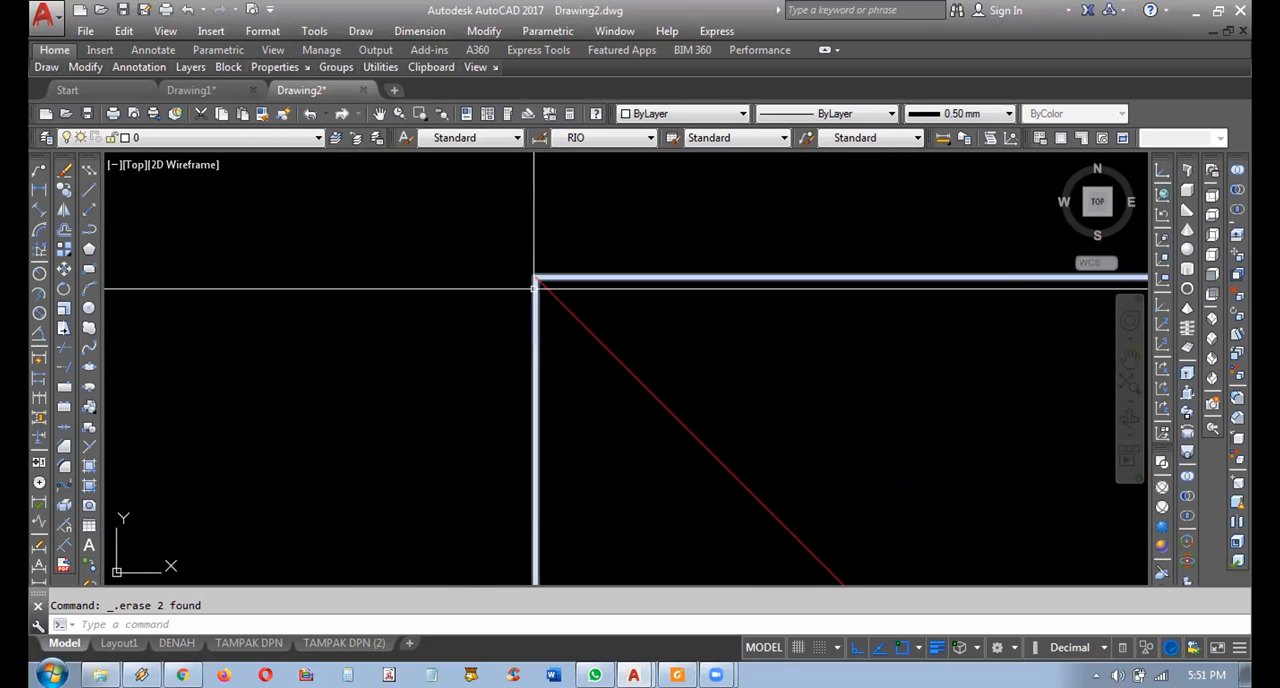
scroll(680, 423, up, 2)
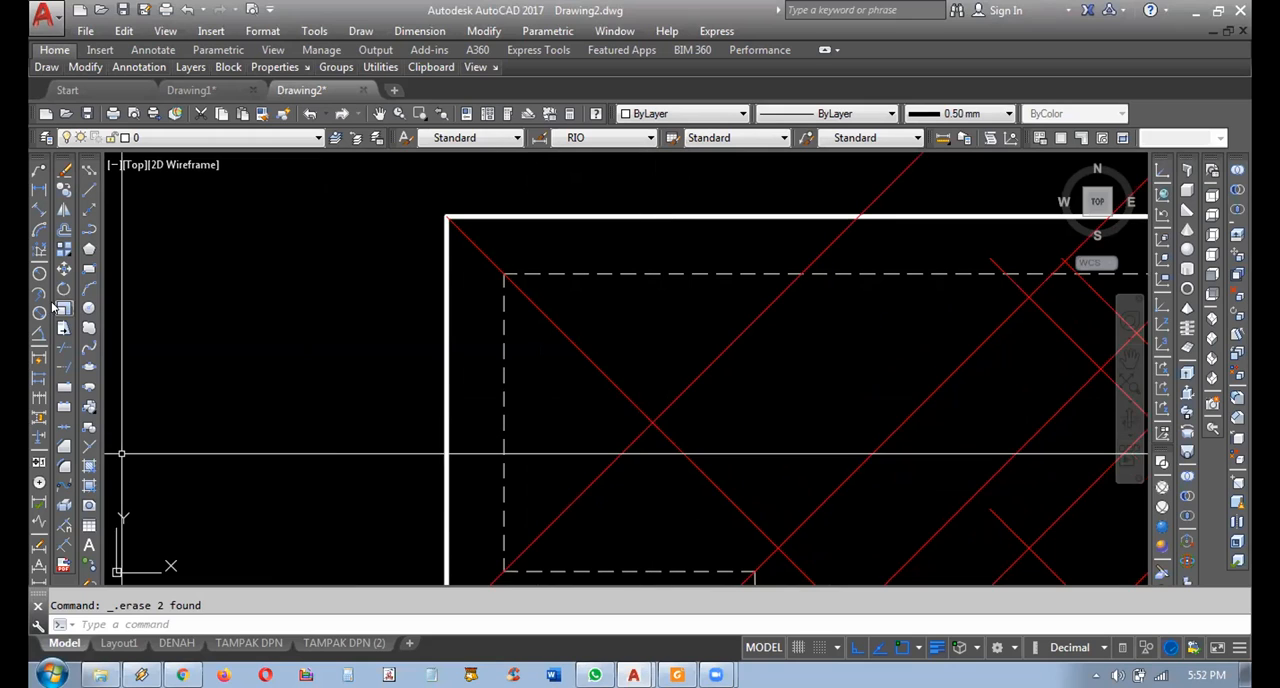
Draw a small circle centred on the crossing of the two corner diagonals at the roof plan's left end.
click(88, 308)
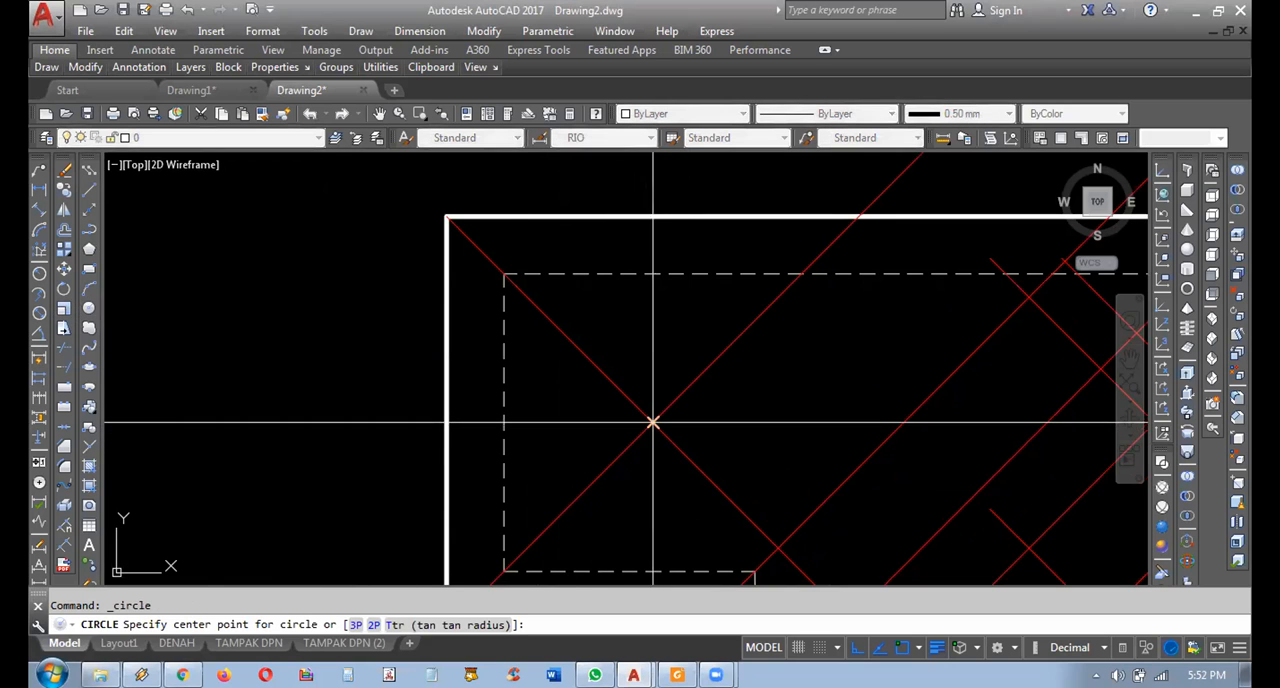
click(653, 423)
scroll(672, 426, up, 3)
click(668, 426)
scroll(667, 426, down, 4)
middle_drag(707, 441, 576, 395)
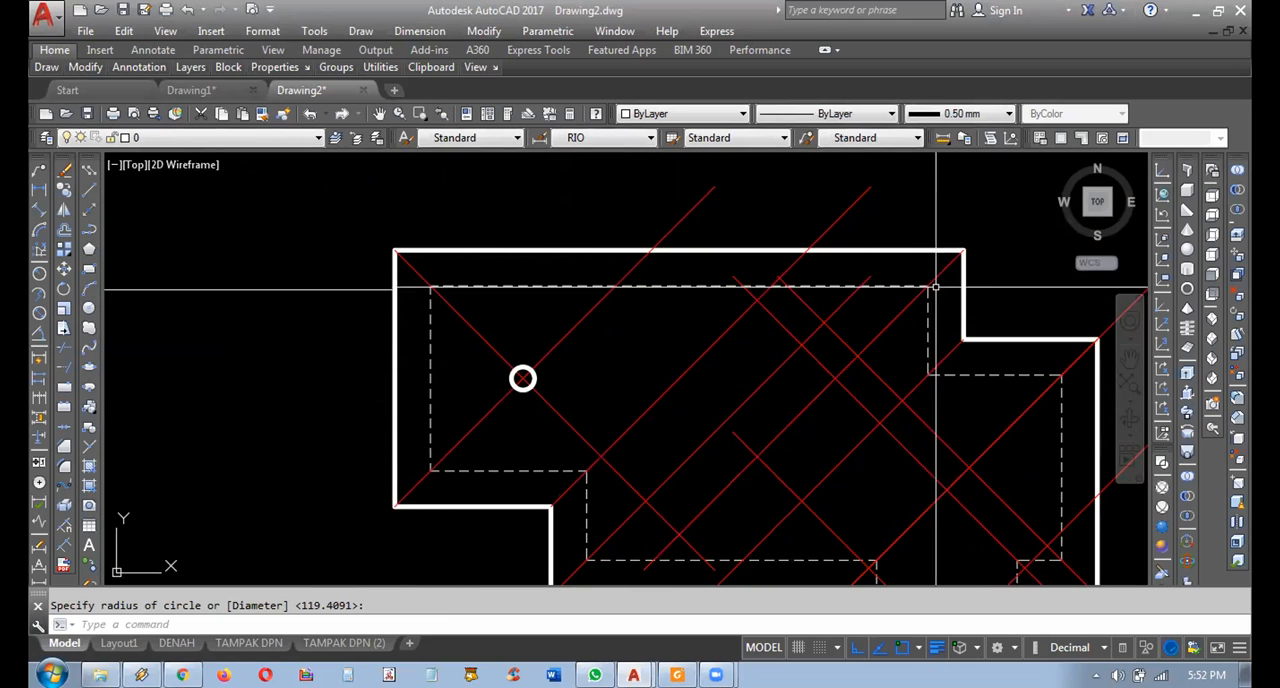
middle_drag(880, 285, 814, 240)
Delete the circle marking the diagonals' crossing at the roof plan's left end.
click(405, 311)
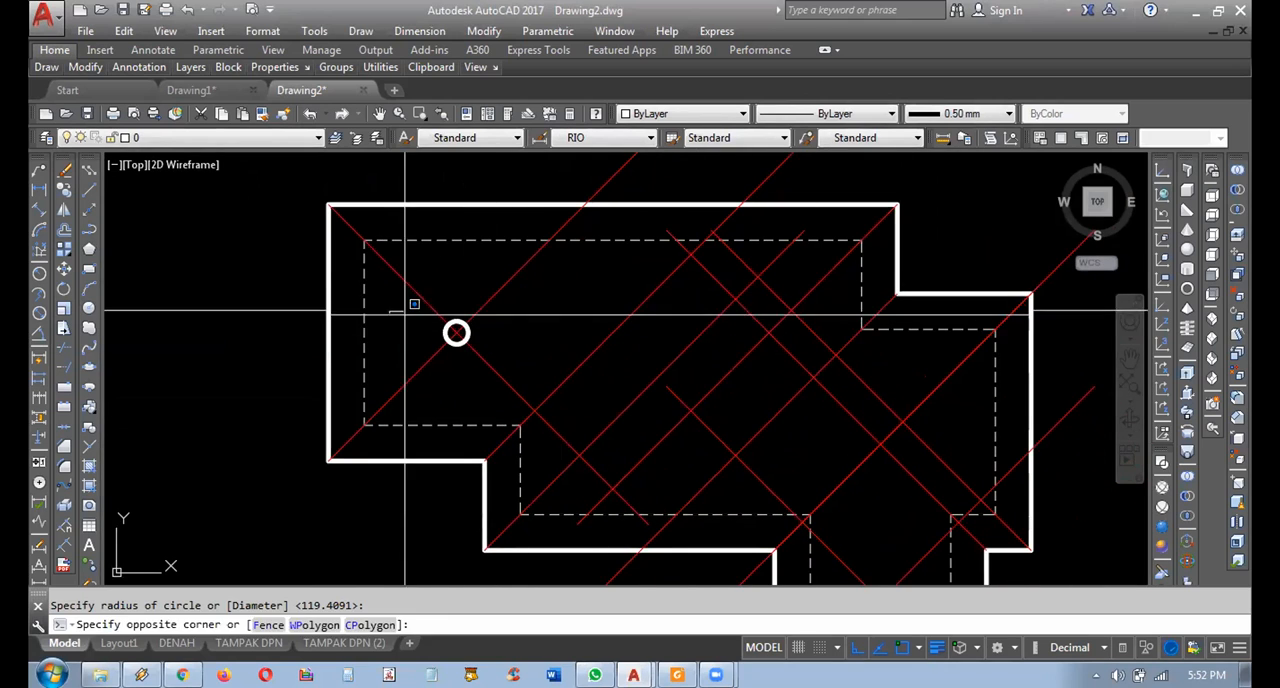
click(514, 380)
key(Delete)
Examine the corner diagonals across the roof plan and frame the whole outline with a window zoom.
middle_drag(554, 297, 540, 278)
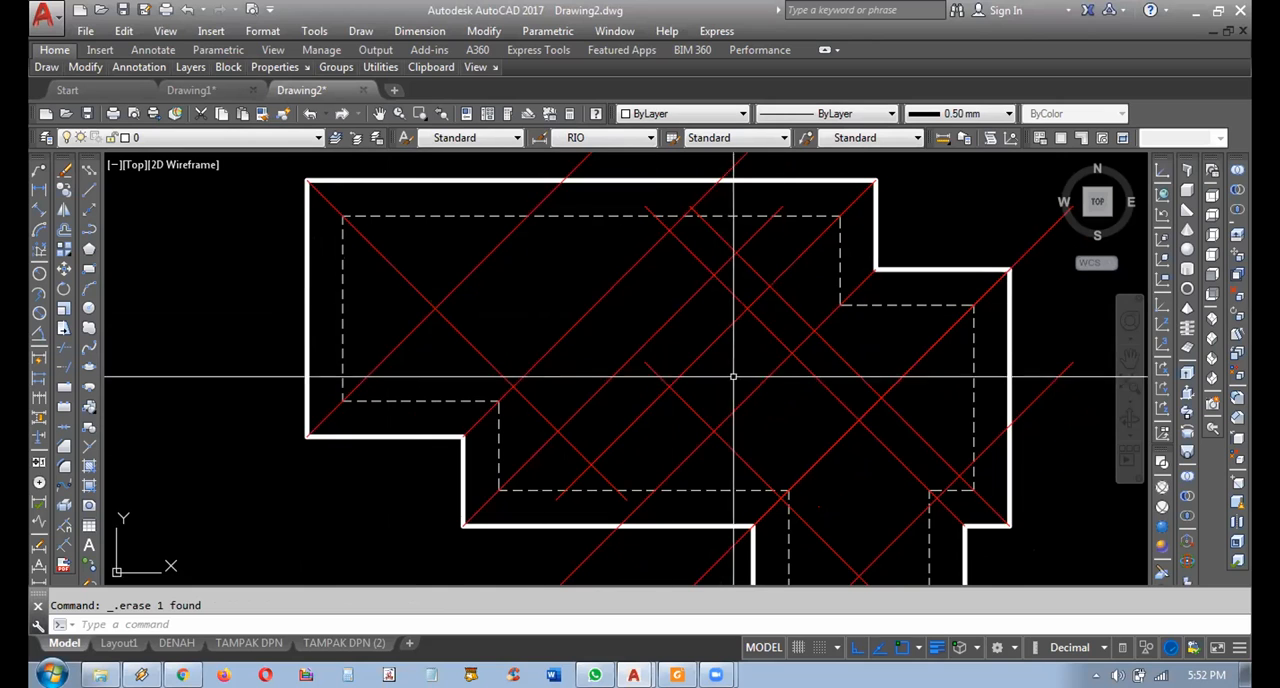
middle_drag(772, 383, 760, 366)
middle_drag(560, 340, 746, 412)
scroll(626, 371, down, 4)
middle_drag(497, 354, 505, 354)
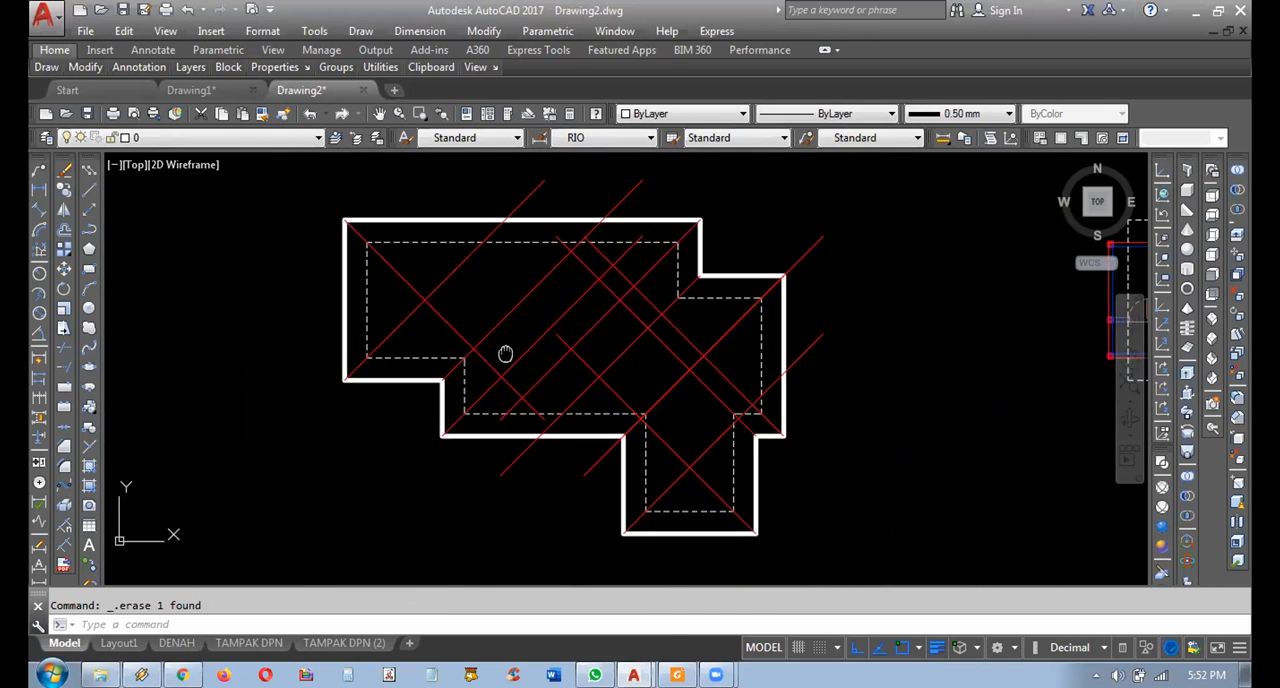
text(z)
key(Return)
text(w)
key(Return)
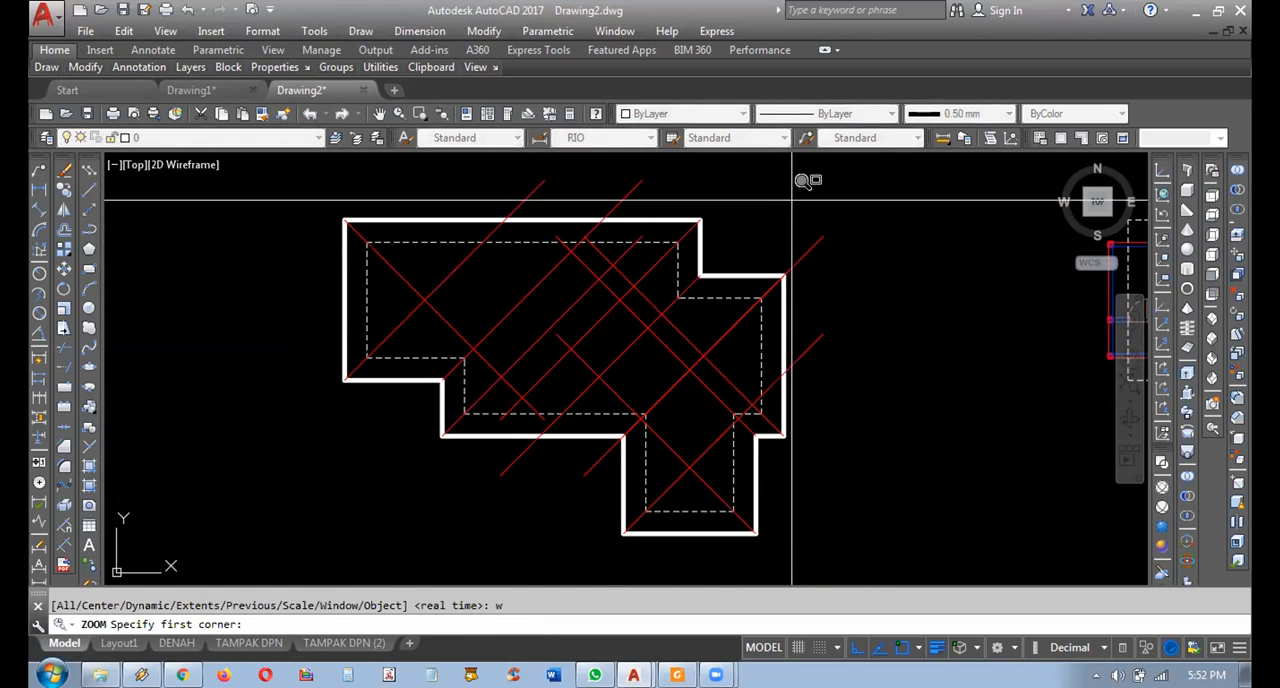
click(797, 211)
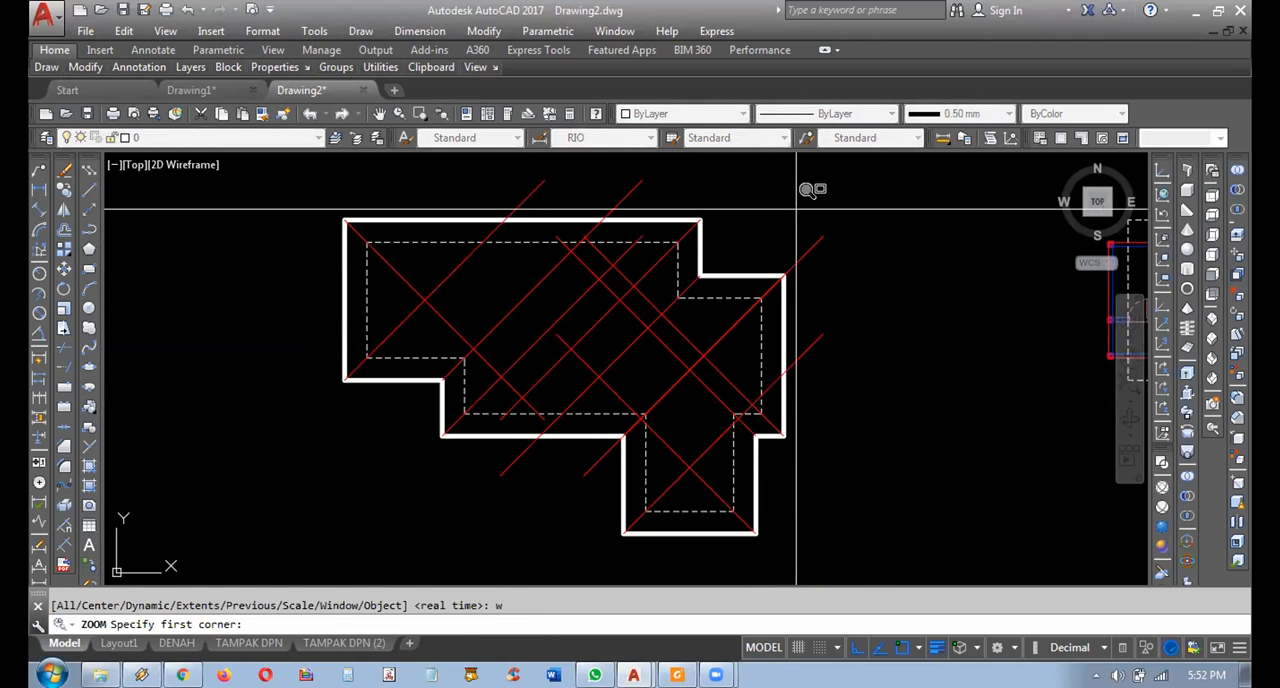
click(325, 545)
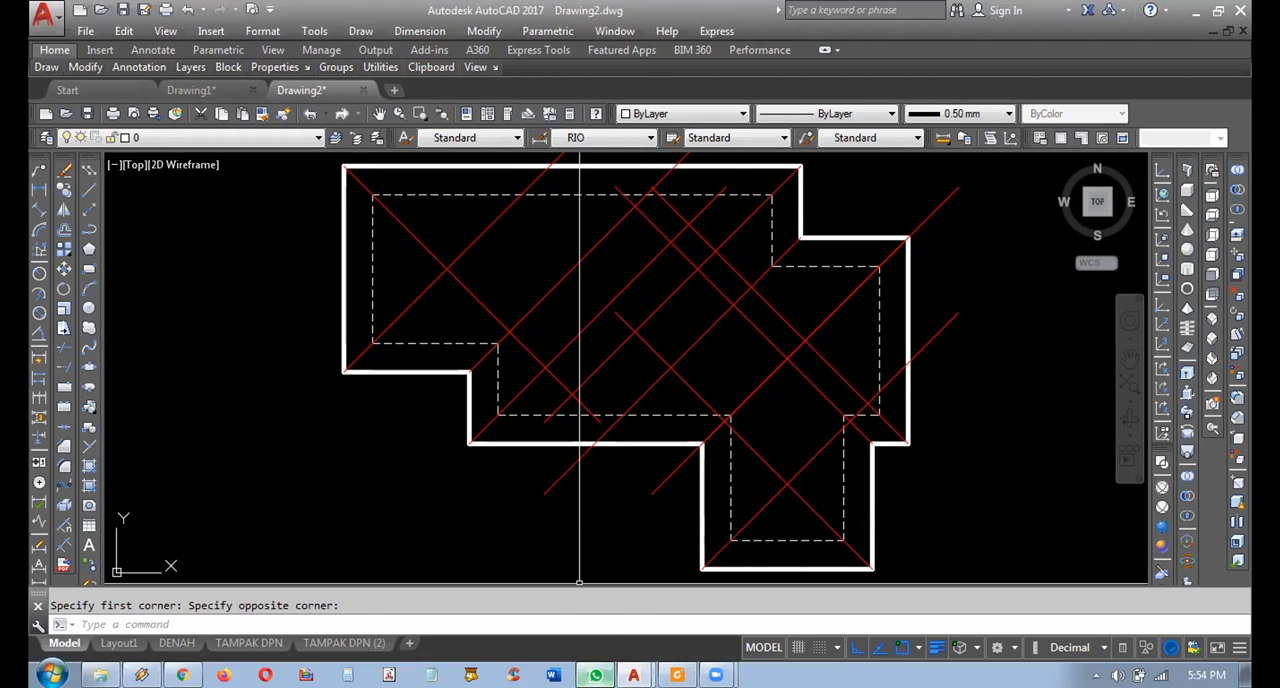
Switch to WhatsApp, send "yg lain klu so bisa gabung silahkan join" to the KDA 2 (B) group, and return to AutoCAD.
click(595, 675)
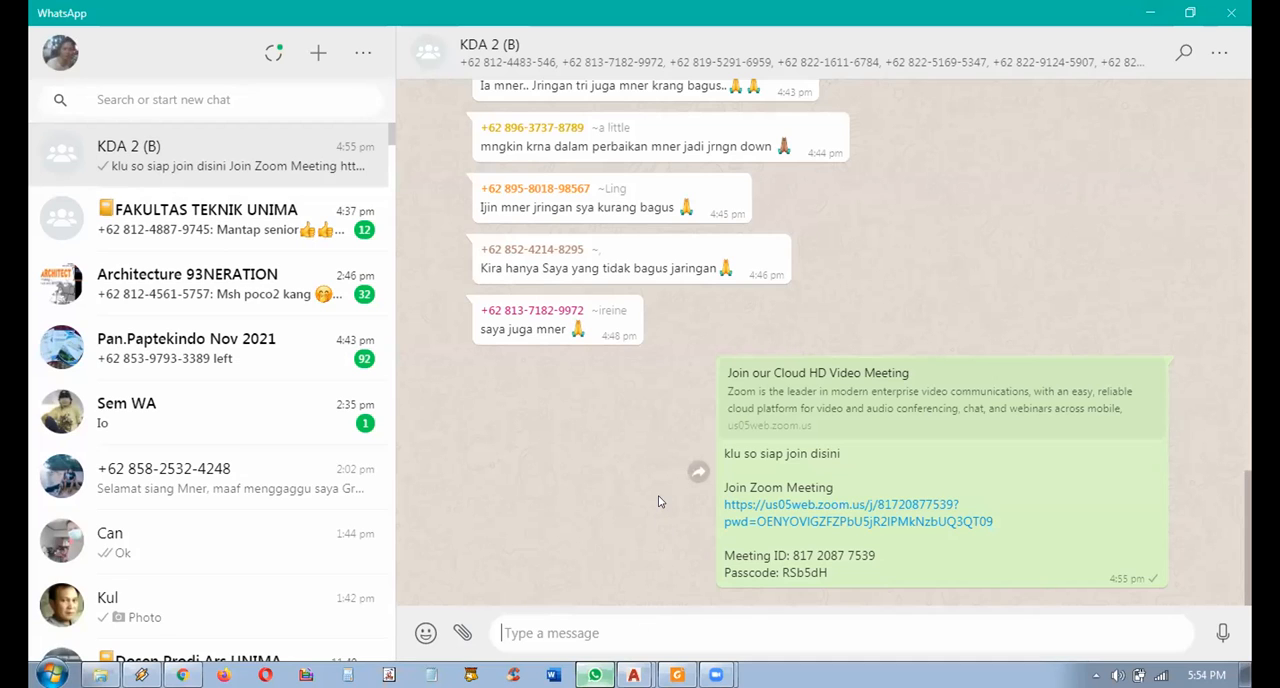
text(yg )
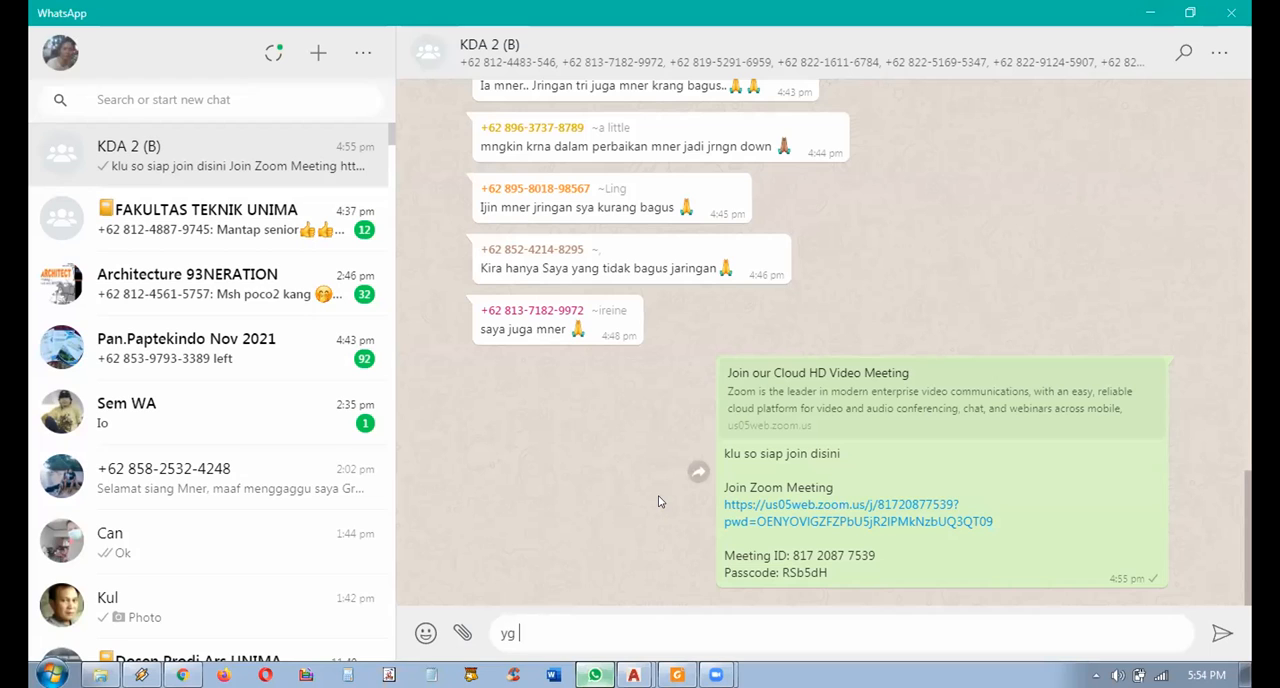
text(lain )
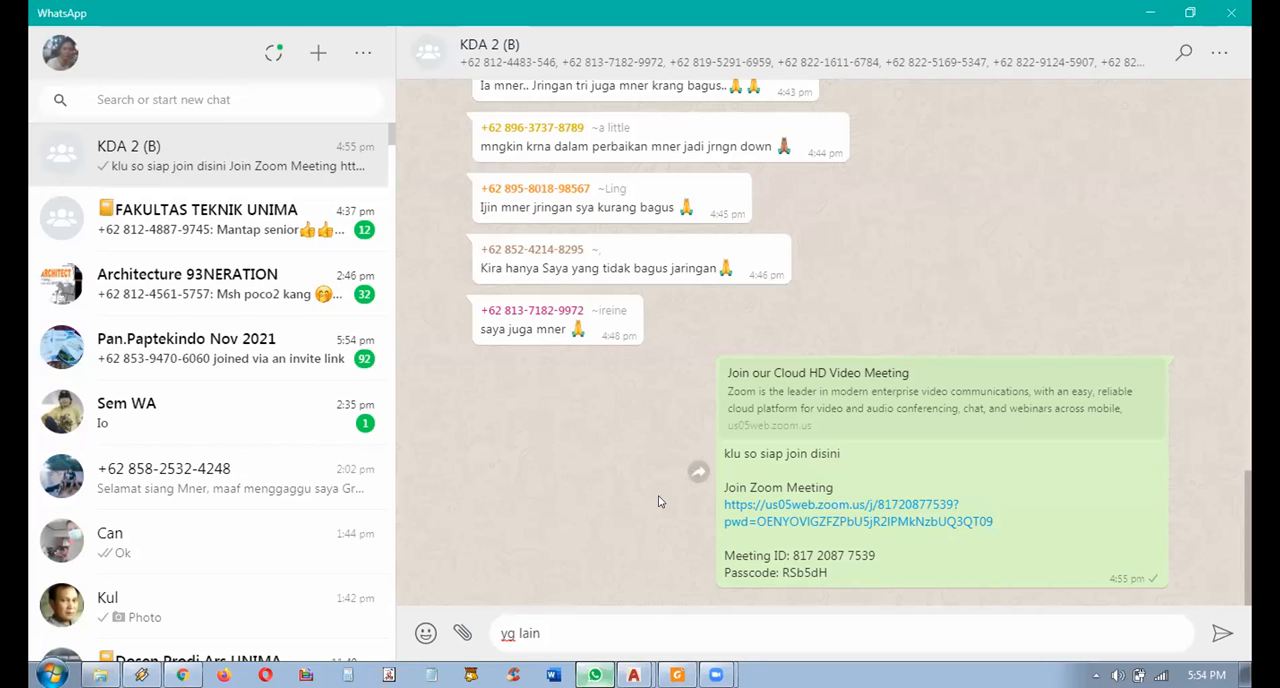
text(klu so bisa gabung)
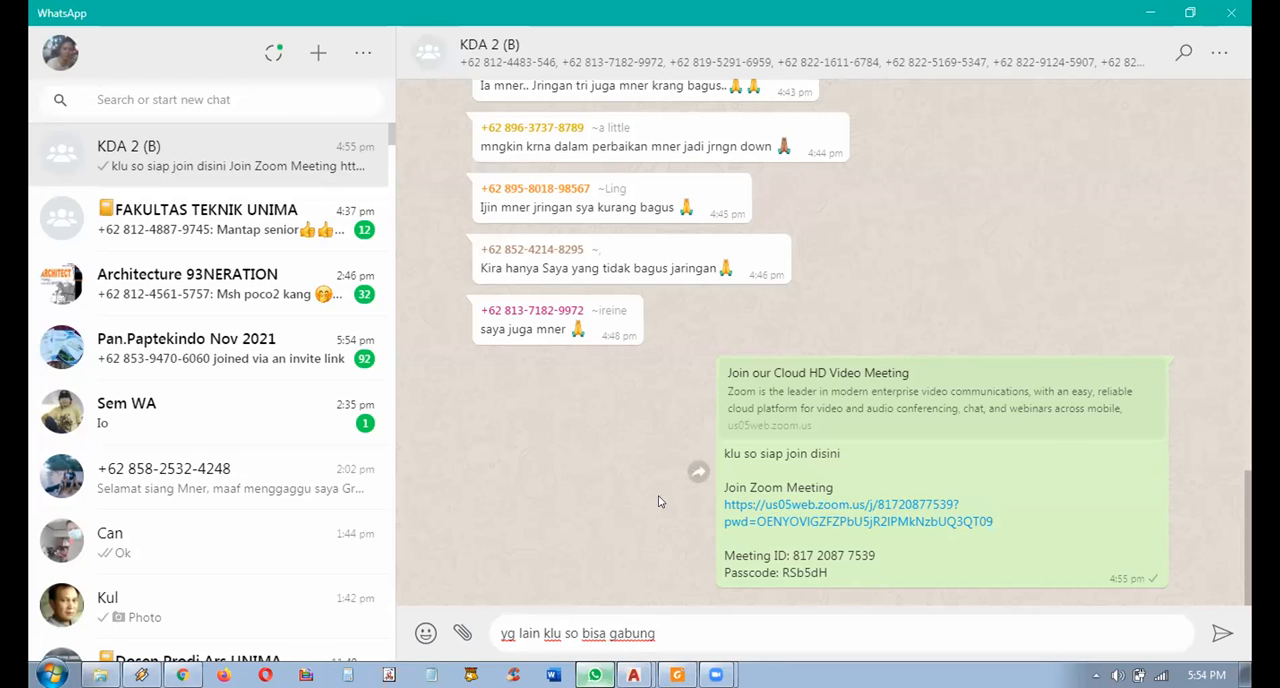
text(silahkan join)
key(Return)
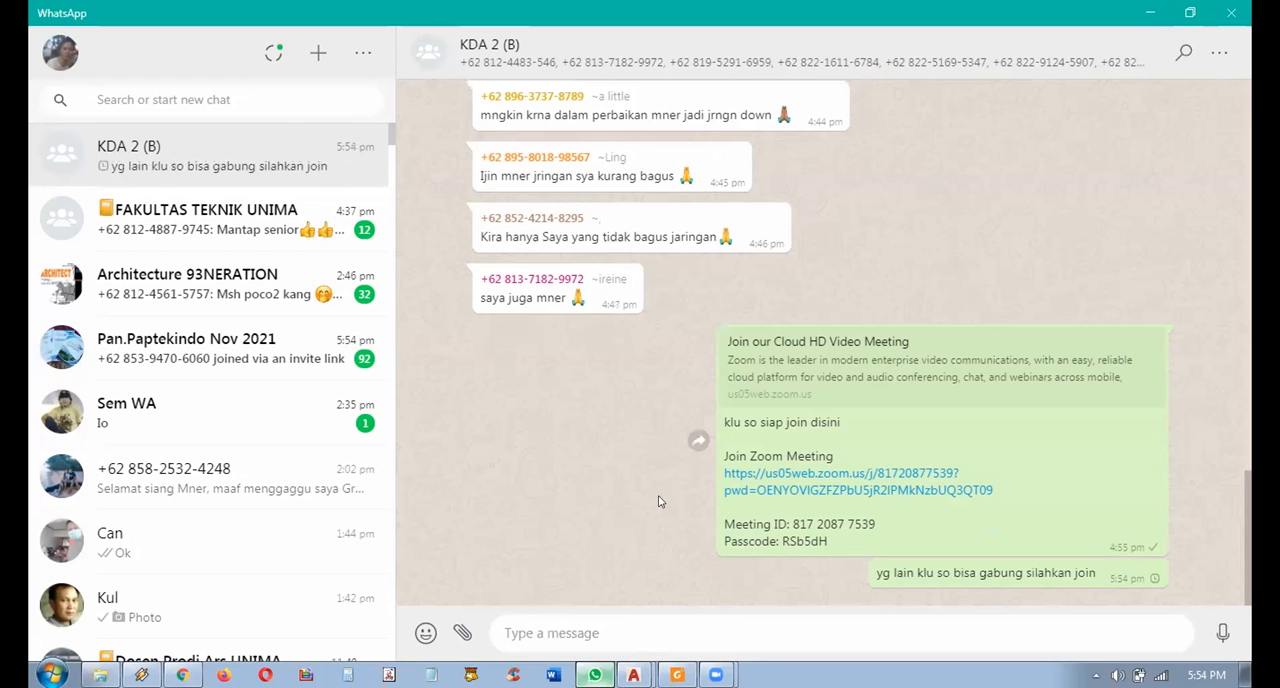
click(1150, 13)
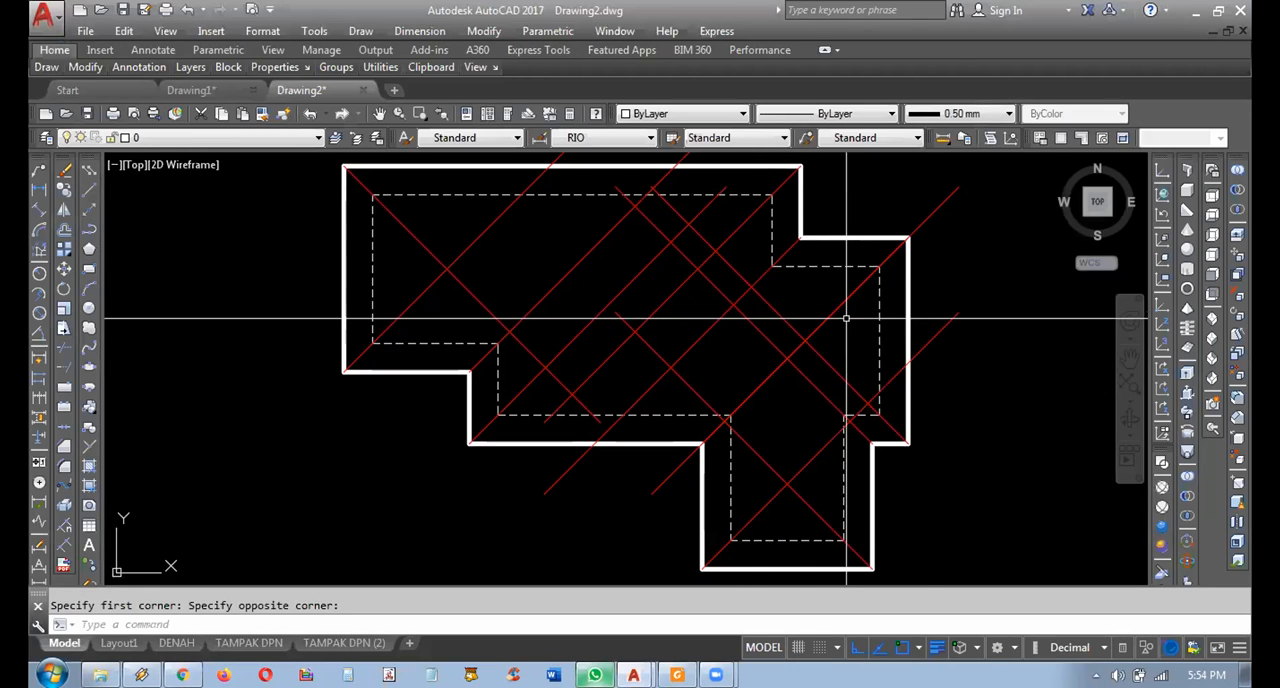
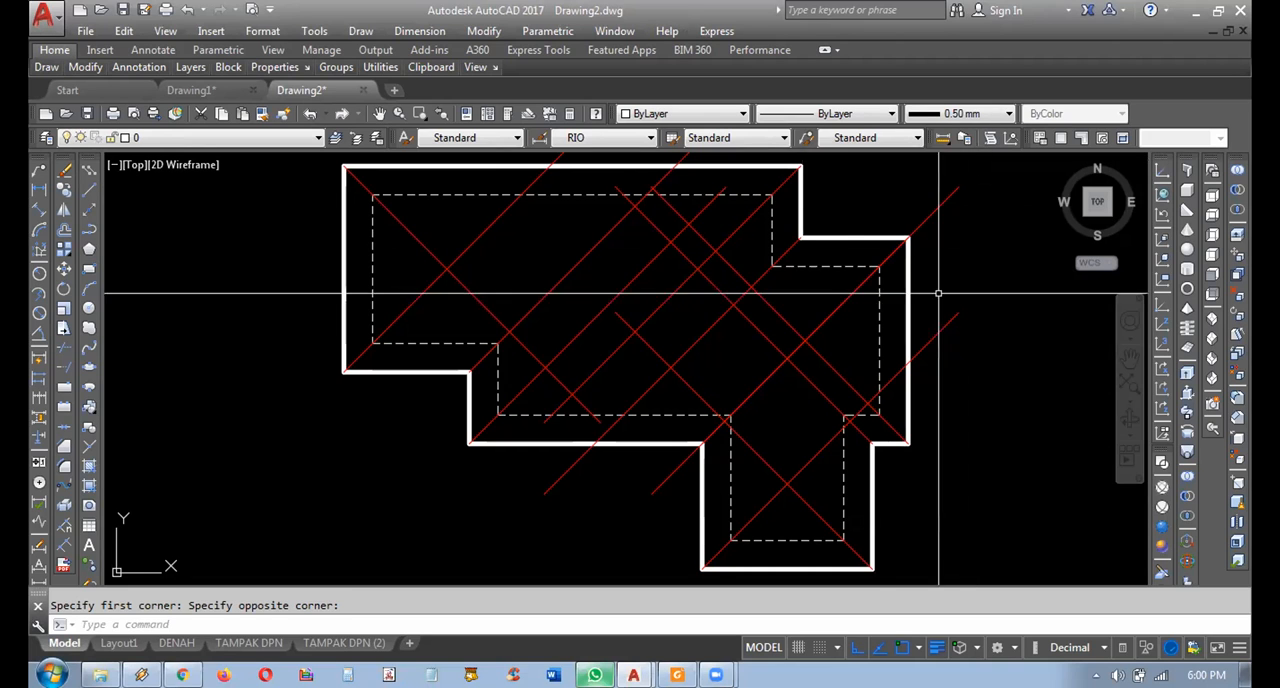
Examine the diagonals that overshoot the roof plan's upper edge by highlighting them one at a time and clearing each selection.
middle_drag(819, 247, 851, 329)
click(781, 218)
click(733, 204)
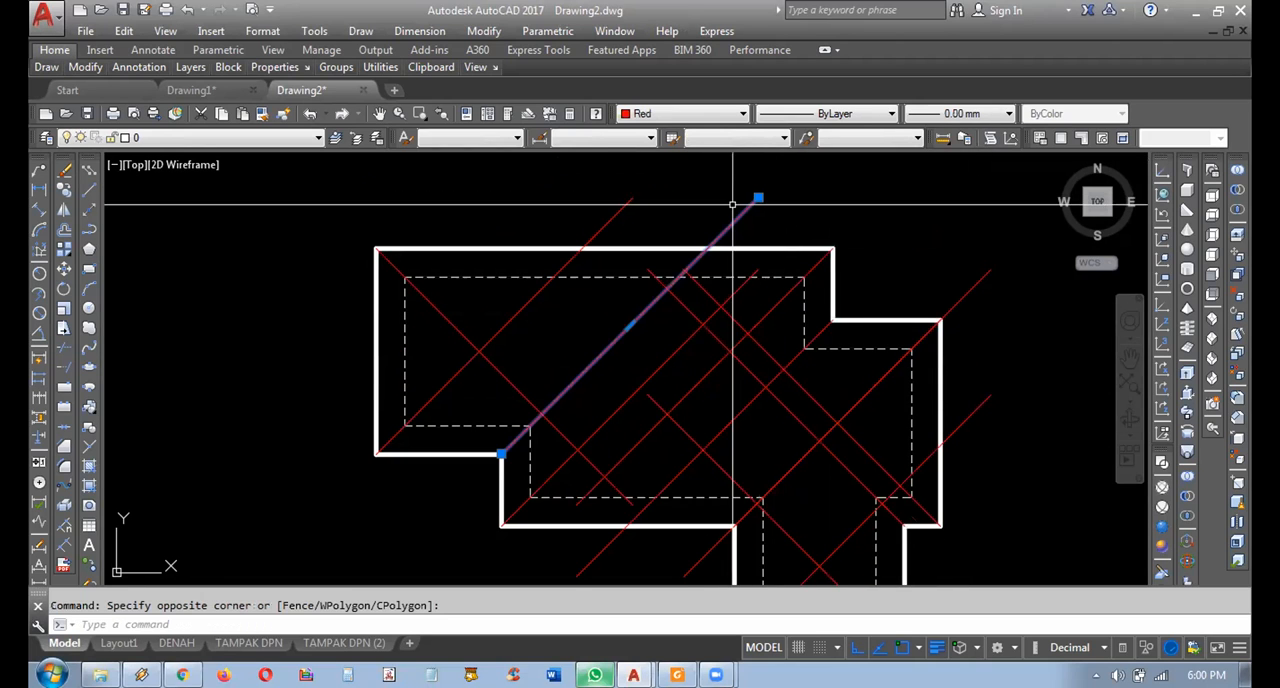
key(Escape)
click(670, 230)
click(572, 229)
key(Escape)
middle_drag(729, 277, 676, 209)
mouse_move(760, 410)
middle_down()
mouse_move(780, 376)
mouse_move(829, 416)
middle_up()
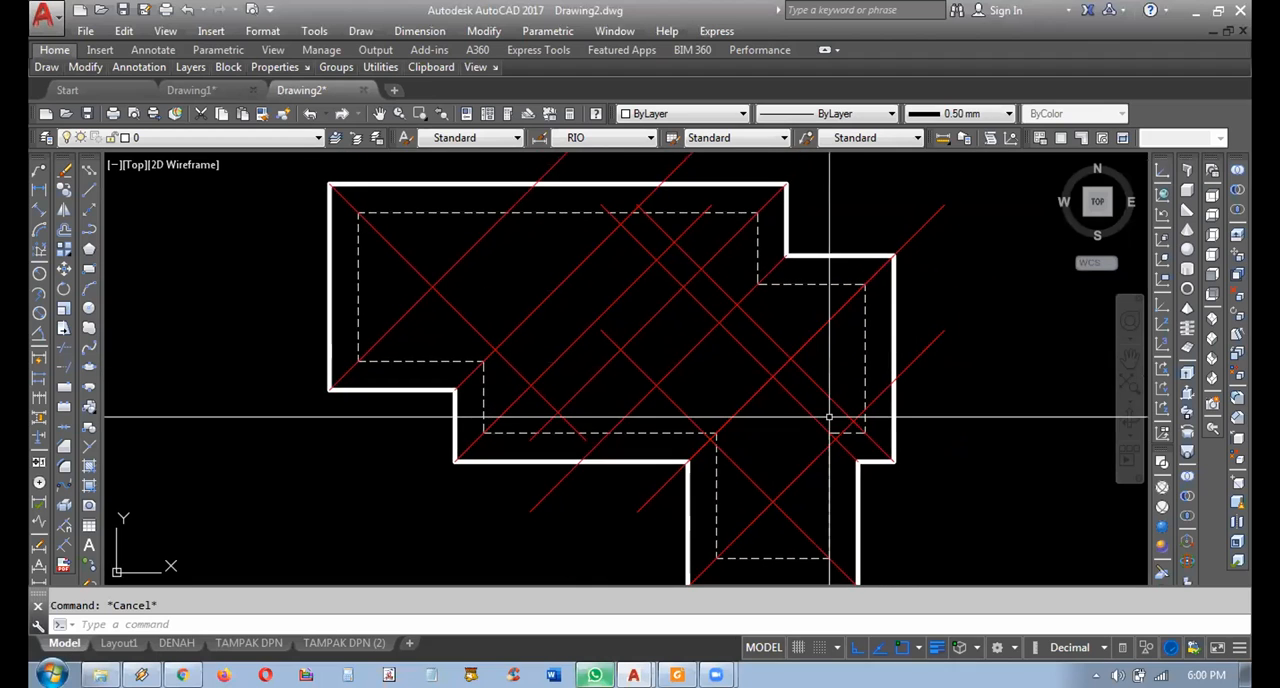
mouse_move(793, 364)
middle_down()
mouse_move(843, 374)
mouse_move(823, 371)
middle_up()
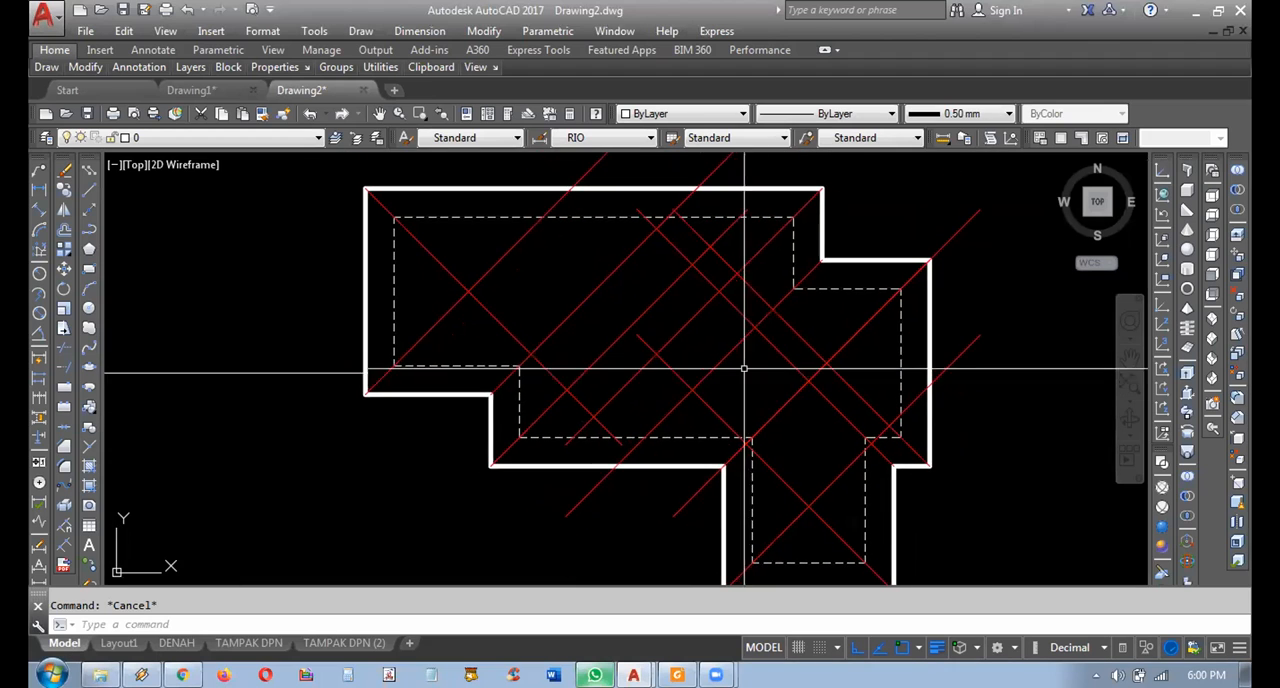
click(603, 373)
click(591, 352)
key(Escape)
mouse_move(706, 400)
middle_down()
mouse_move(649, 357)
mouse_move(706, 460)
middle_up()
click(771, 189)
click(683, 206)
key(Escape)
click(625, 199)
click(536, 214)
key(Escape)
Examine the diagonals extending past the roof plan's right edge, following the lower wing's diagonal back to its starting corner.
click(968, 232)
click(938, 286)
key(Escape)
click(988, 332)
click(943, 405)
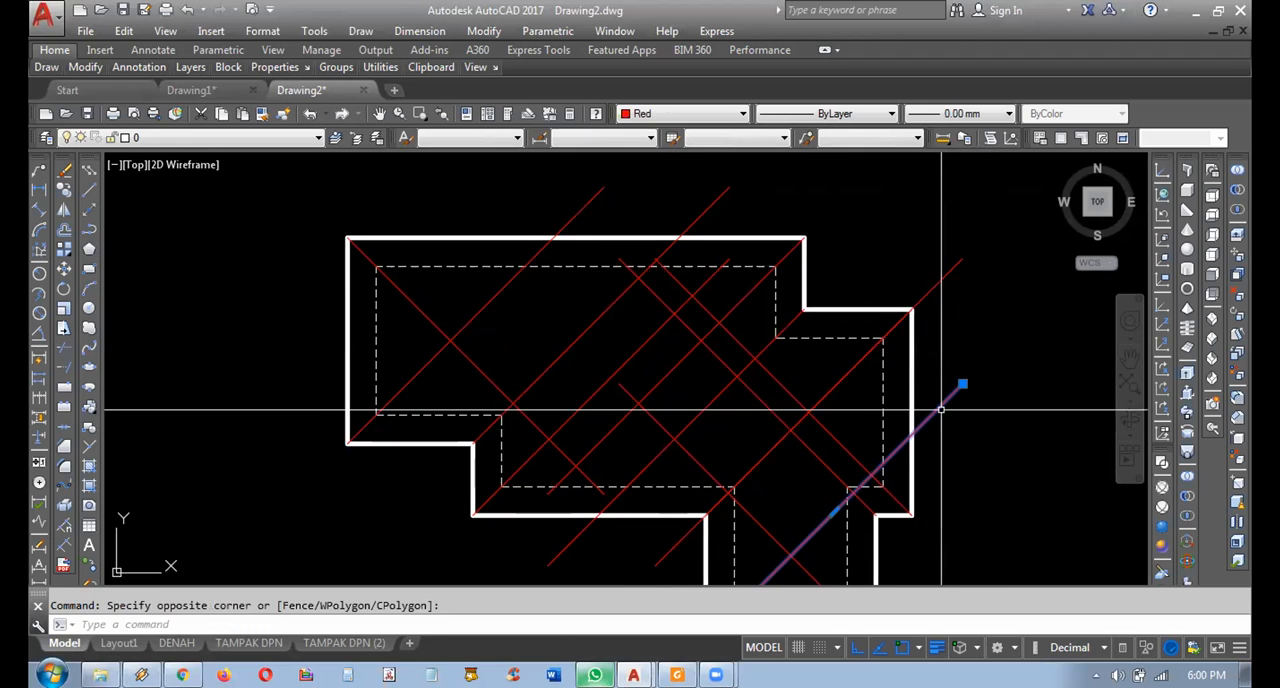
key(Escape)
middle_drag(934, 394, 969, 310)
click(1086, 331)
click(962, 289)
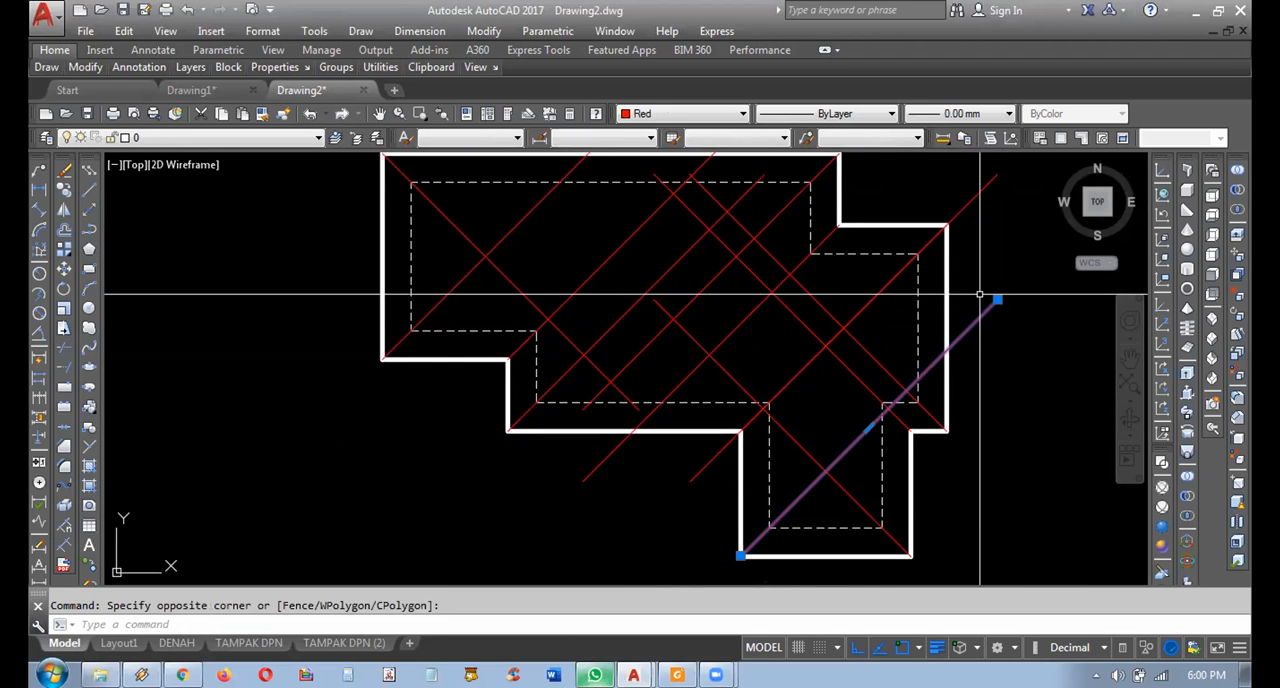
mouse_move(888, 476)
middle_down()
mouse_move(868, 446)
mouse_move(802, 425)
middle_up()
scroll(700, 505, up, 2)
scroll(650, 514, up, 3)
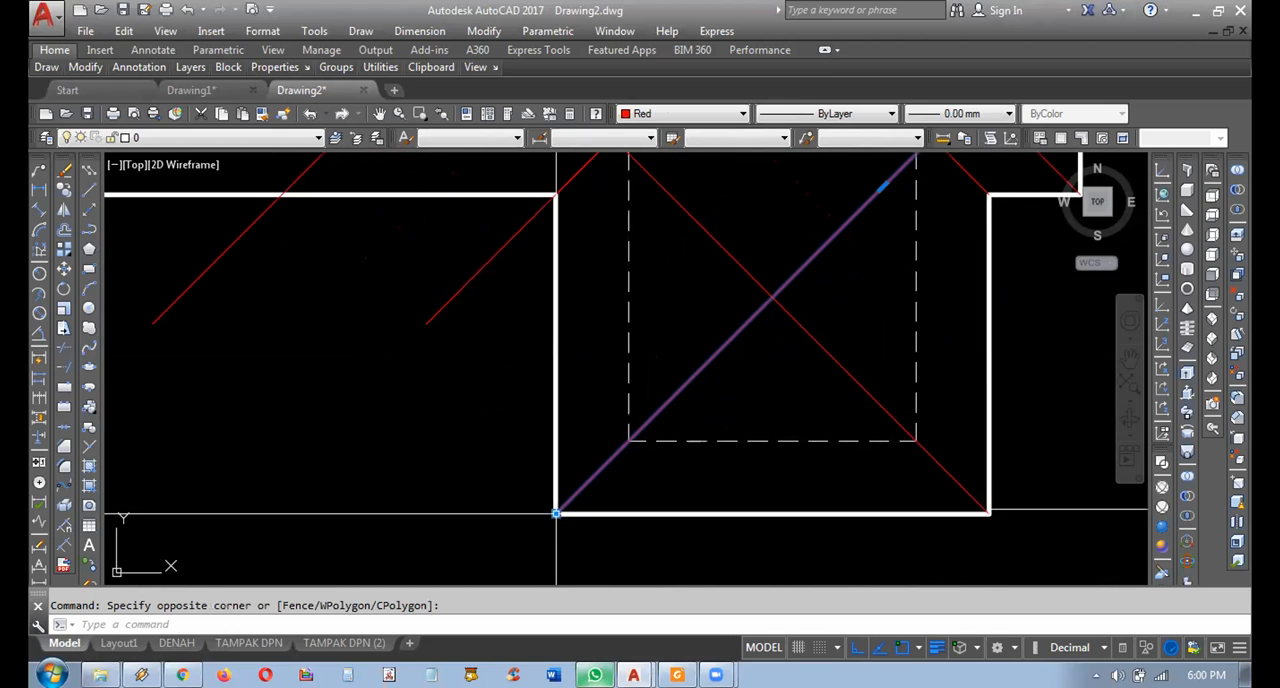
scroll(645, 427, down, 5)
key(Escape)
middle_drag(822, 269, 897, 366)
mouse_move(749, 336)
middle_down()
mouse_move(770, 362)
mouse_move(747, 353)
mouse_move(768, 360)
middle_up()
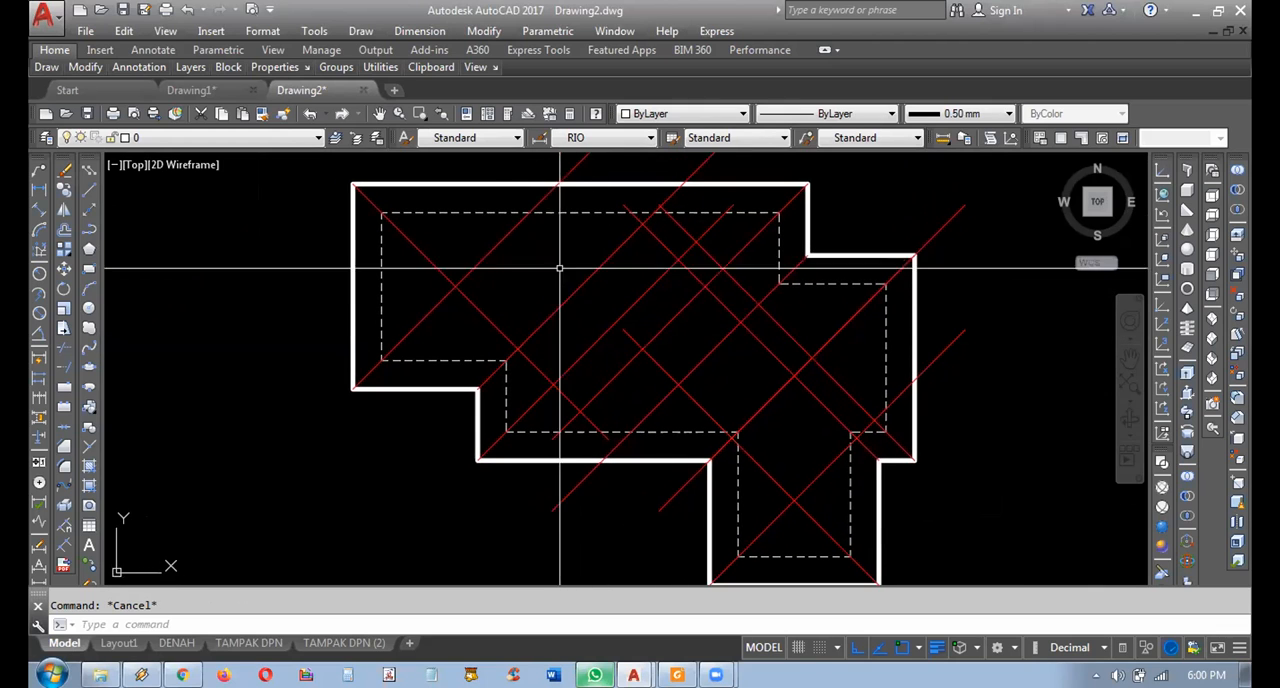
mouse_move(500, 275)
middle_down()
mouse_move(500, 291)
mouse_move(521, 274)
middle_up()
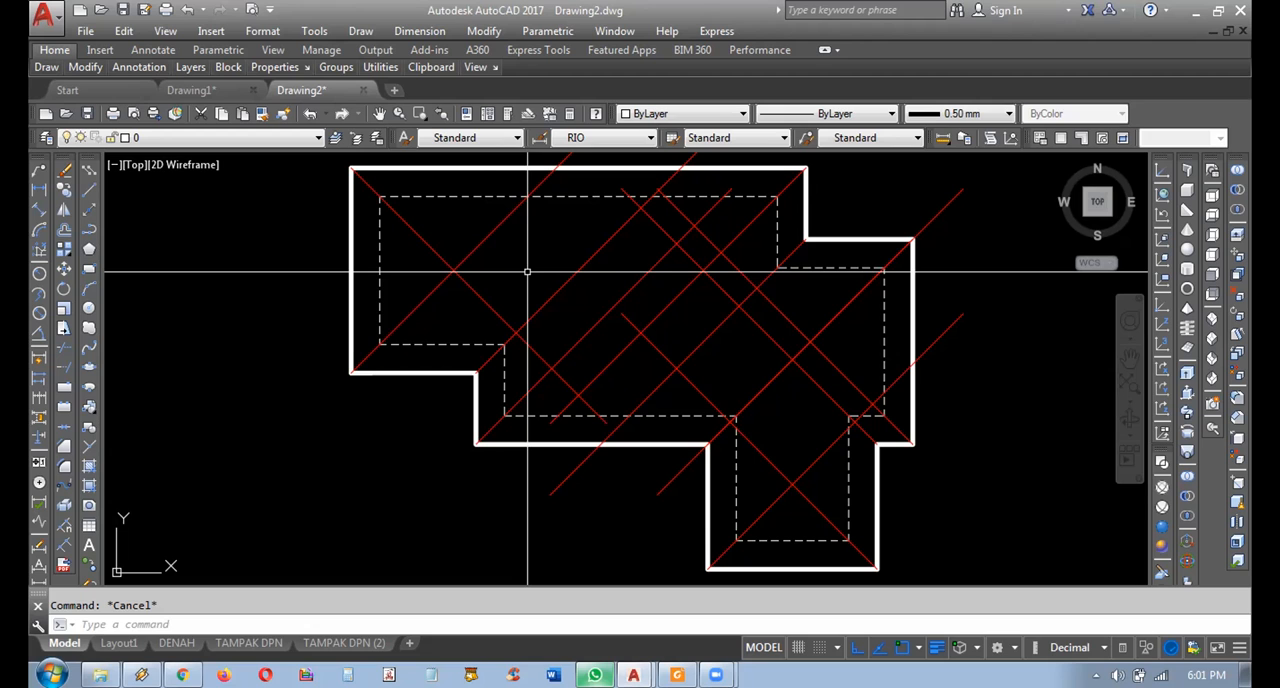
middle_drag(750, 320, 740, 320)
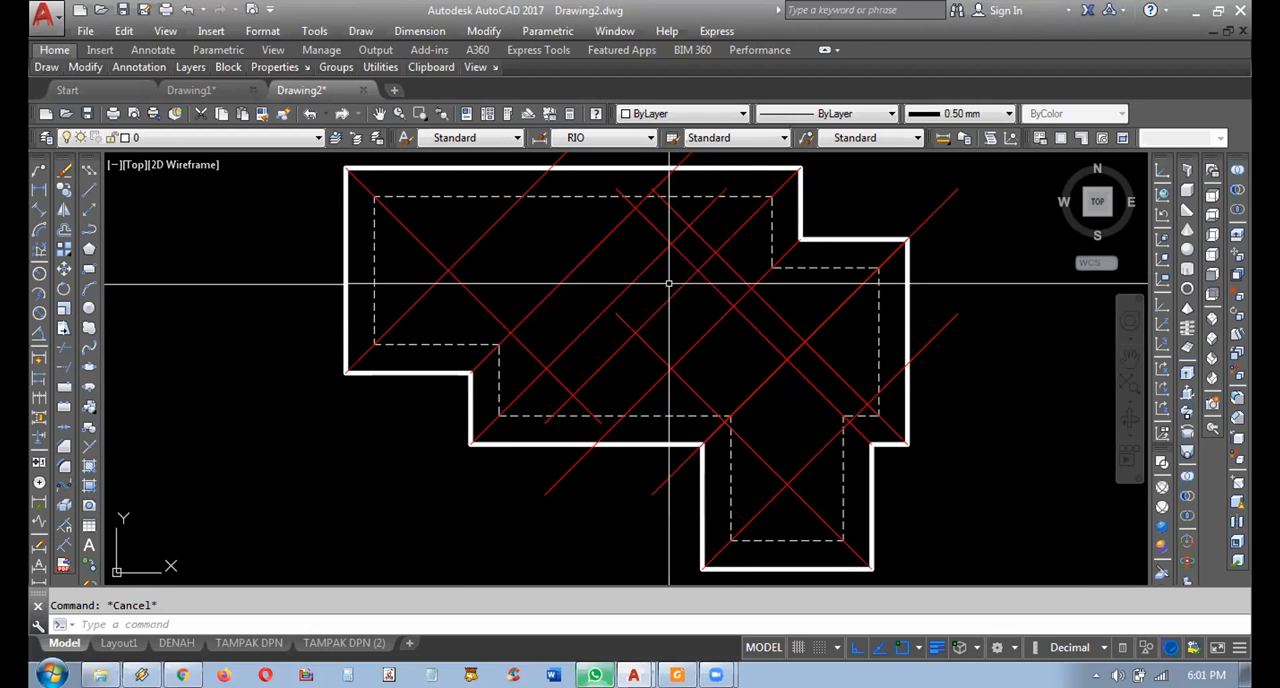
mouse_move(580, 266)
middle_down()
mouse_move(531, 277)
mouse_move(566, 283)
middle_up()
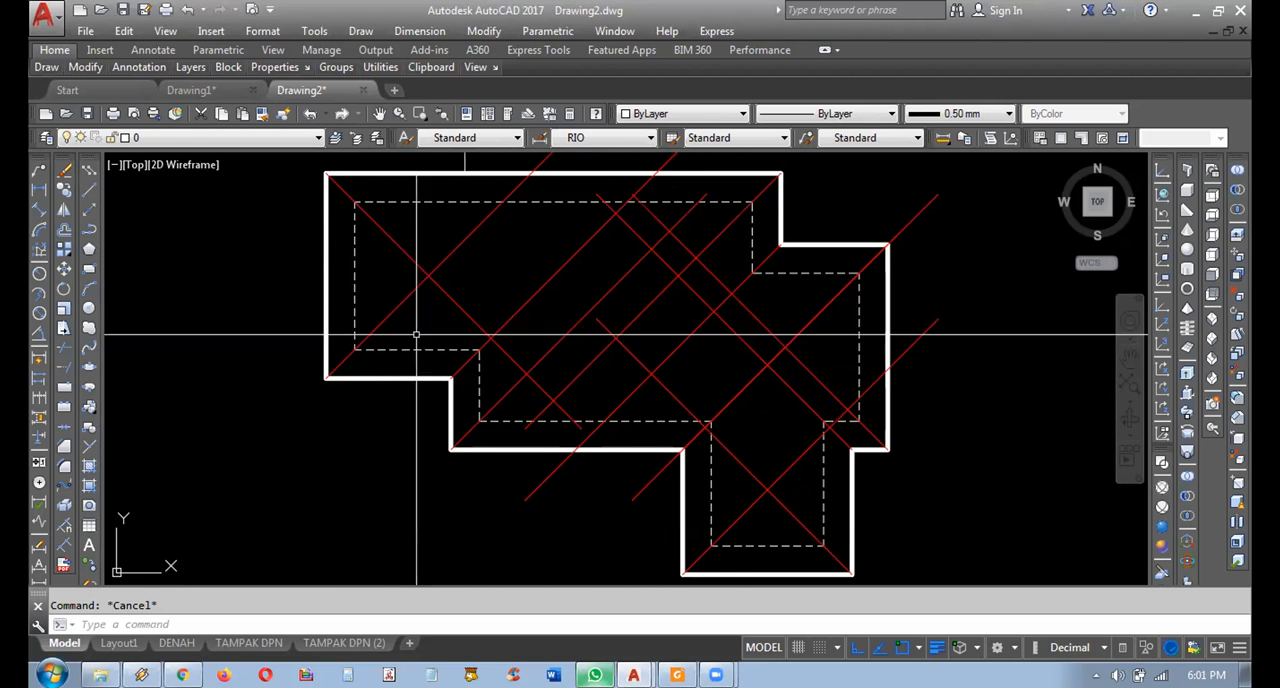
click(960, 182)
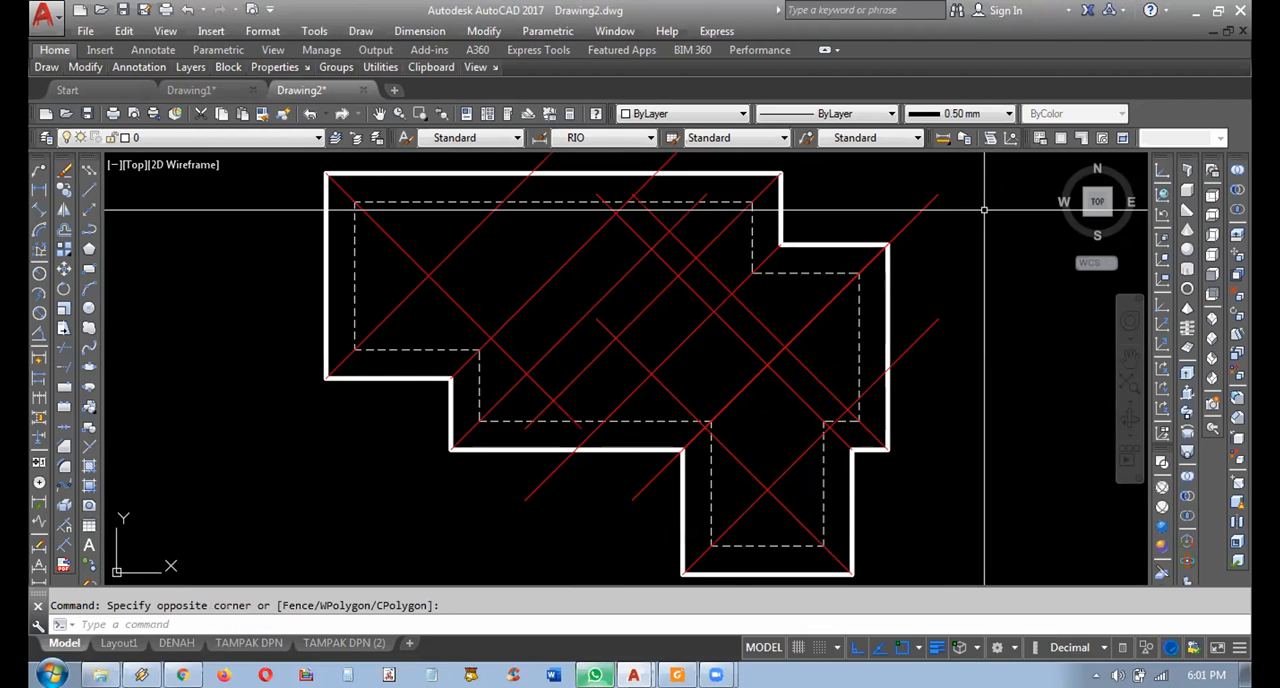
middle_drag(984, 210, 1000, 210)
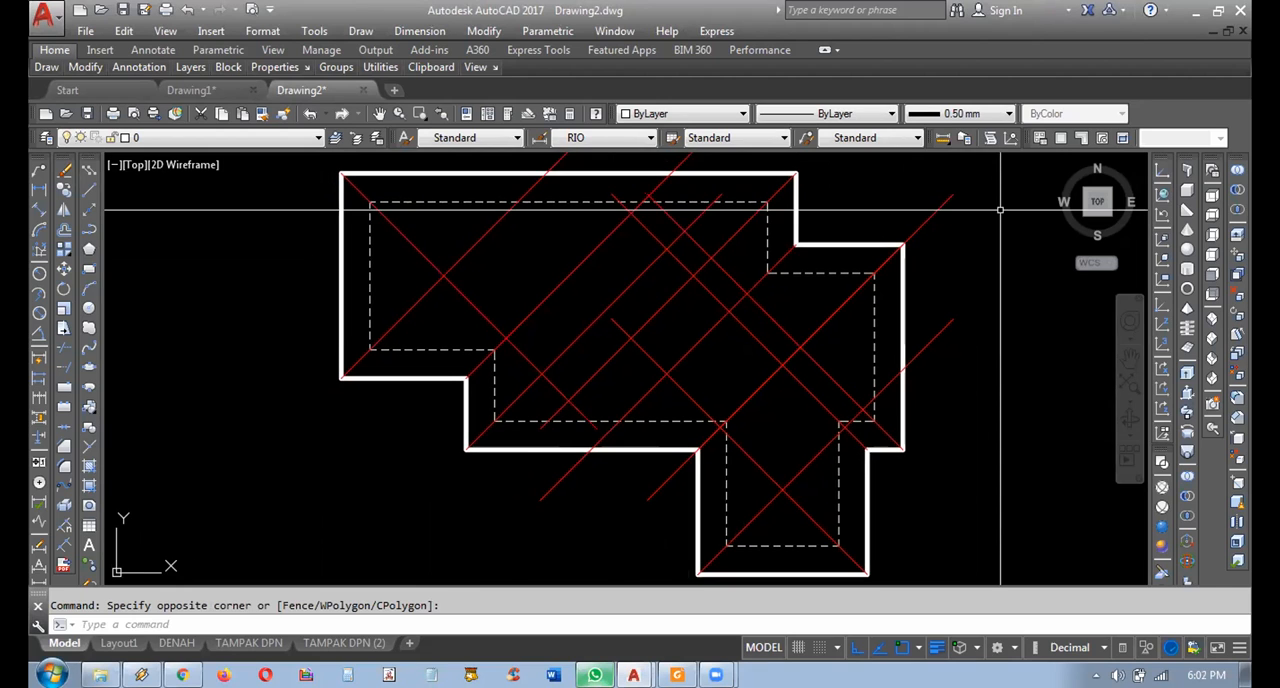
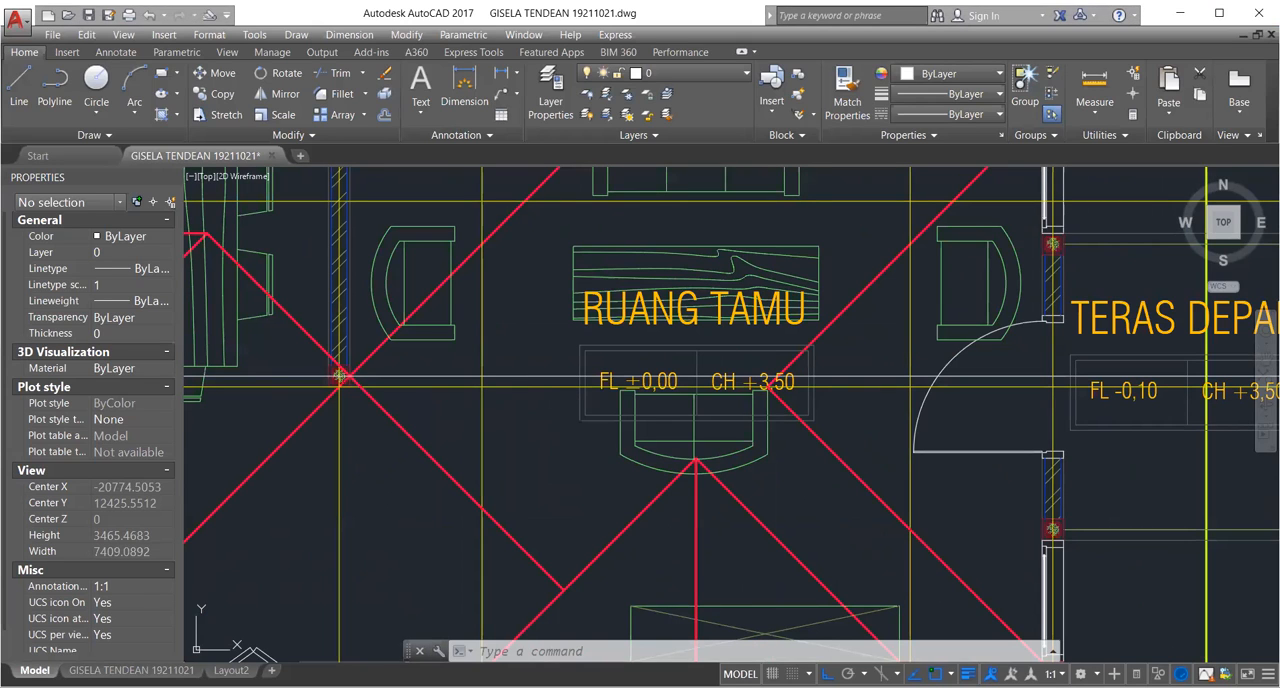
Copy the roof outline with its red diagonals and ridge lines horizontally into the empty space beyond the drawing sheet's left border.
scroll(737, 300, down, 2)
scroll(740, 367, up, 6)
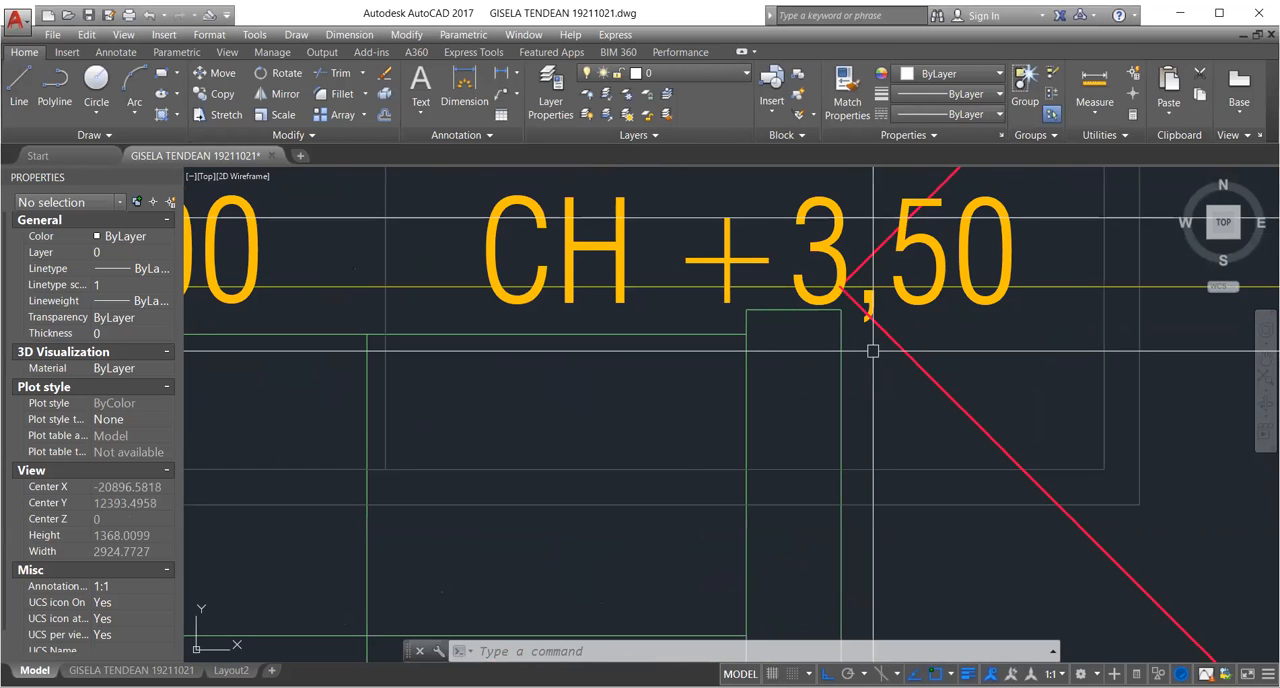
scroll(873, 350, down, 8)
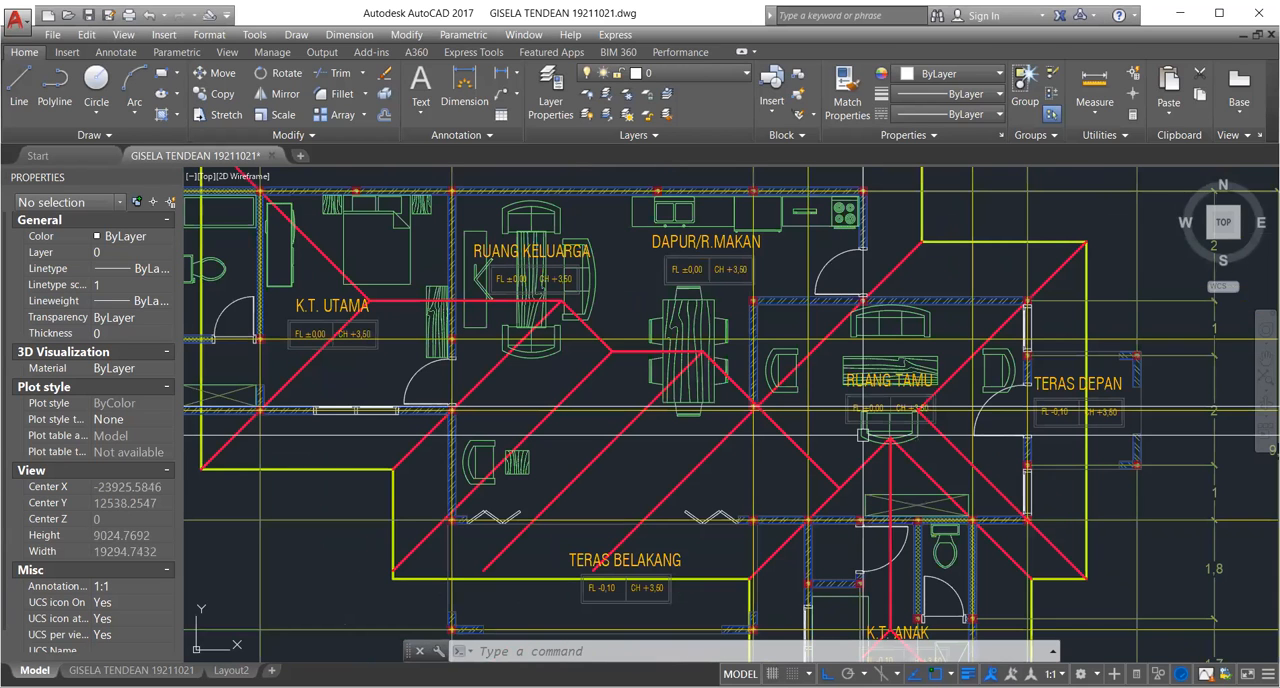
scroll(700, 458, down, 4)
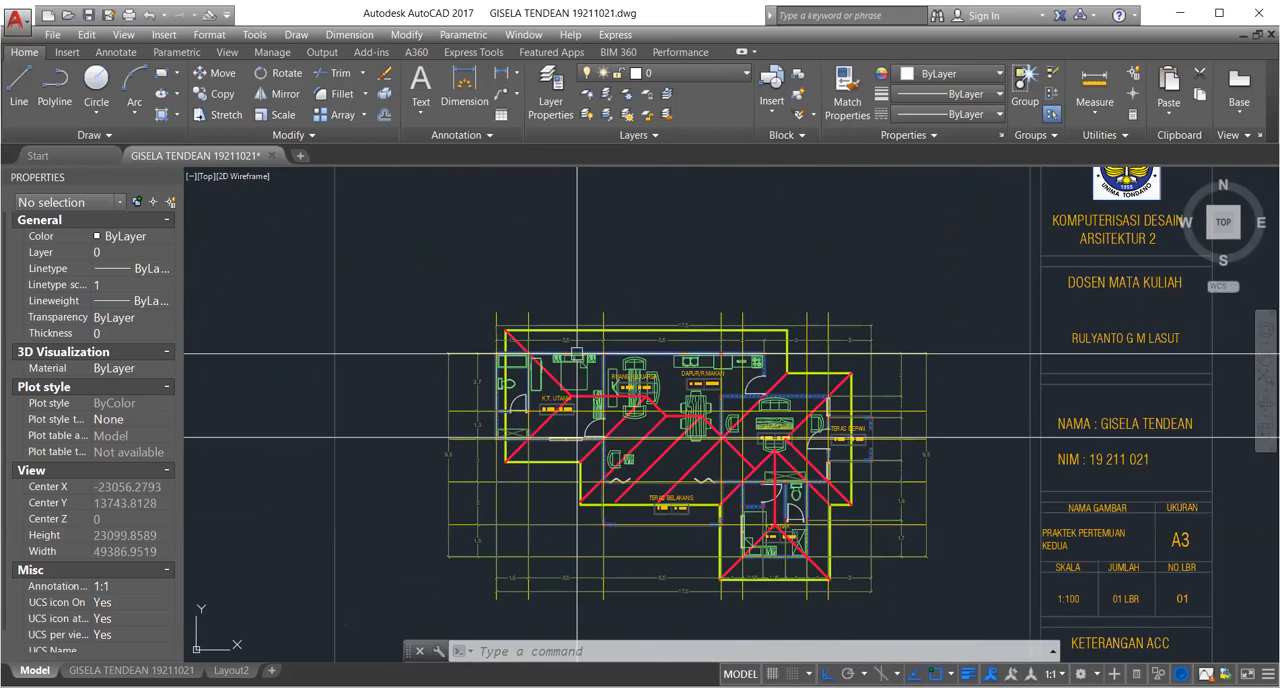
scroll(512, 390, up, 2)
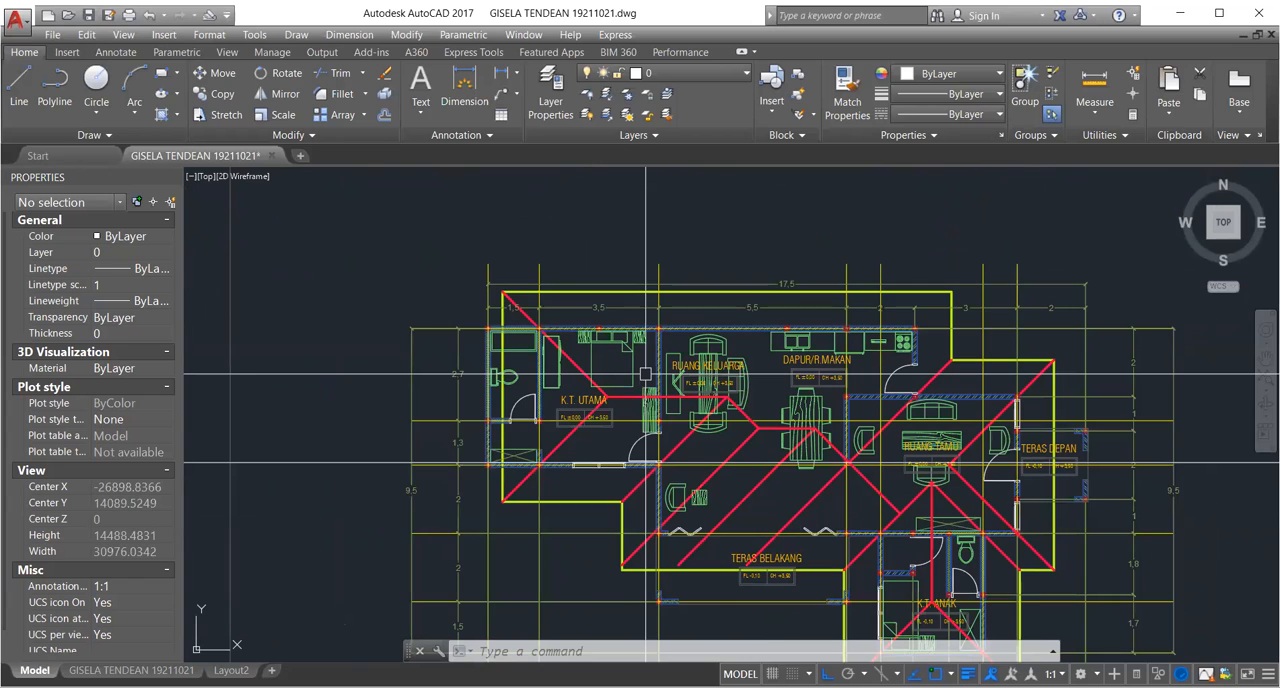
scroll(704, 253, up, 2)
key(space)
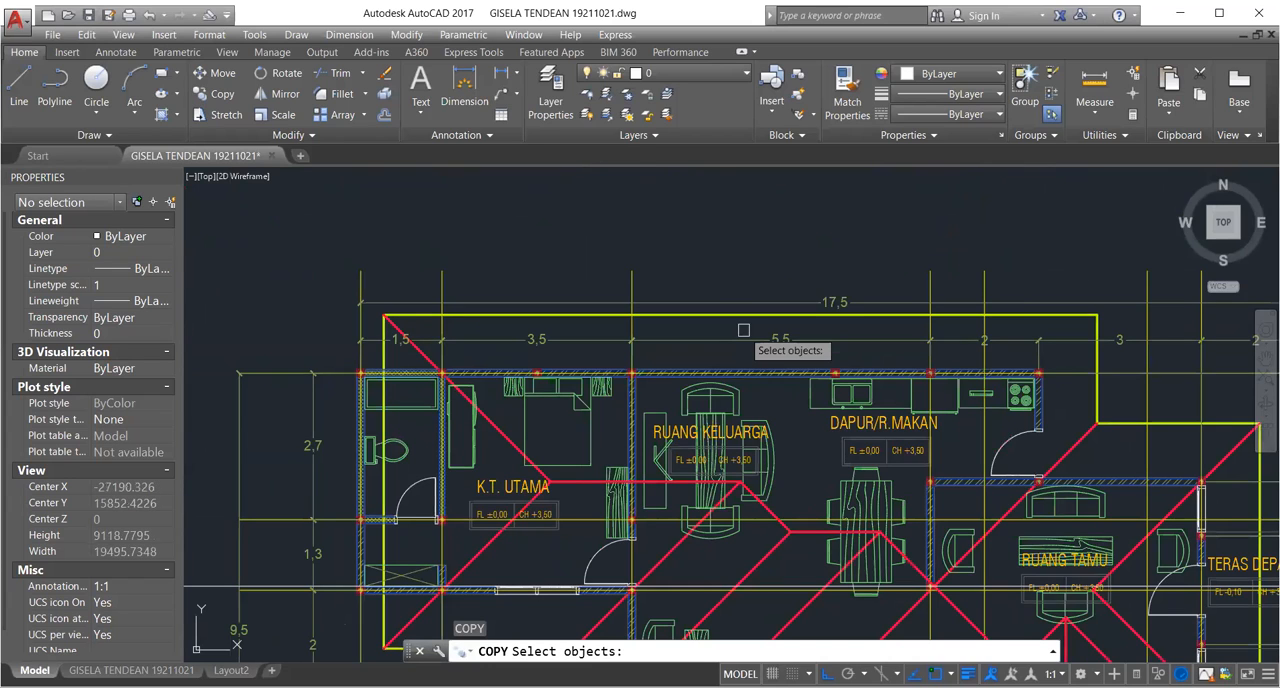
click(744, 318)
scroll(946, 415, up, 2)
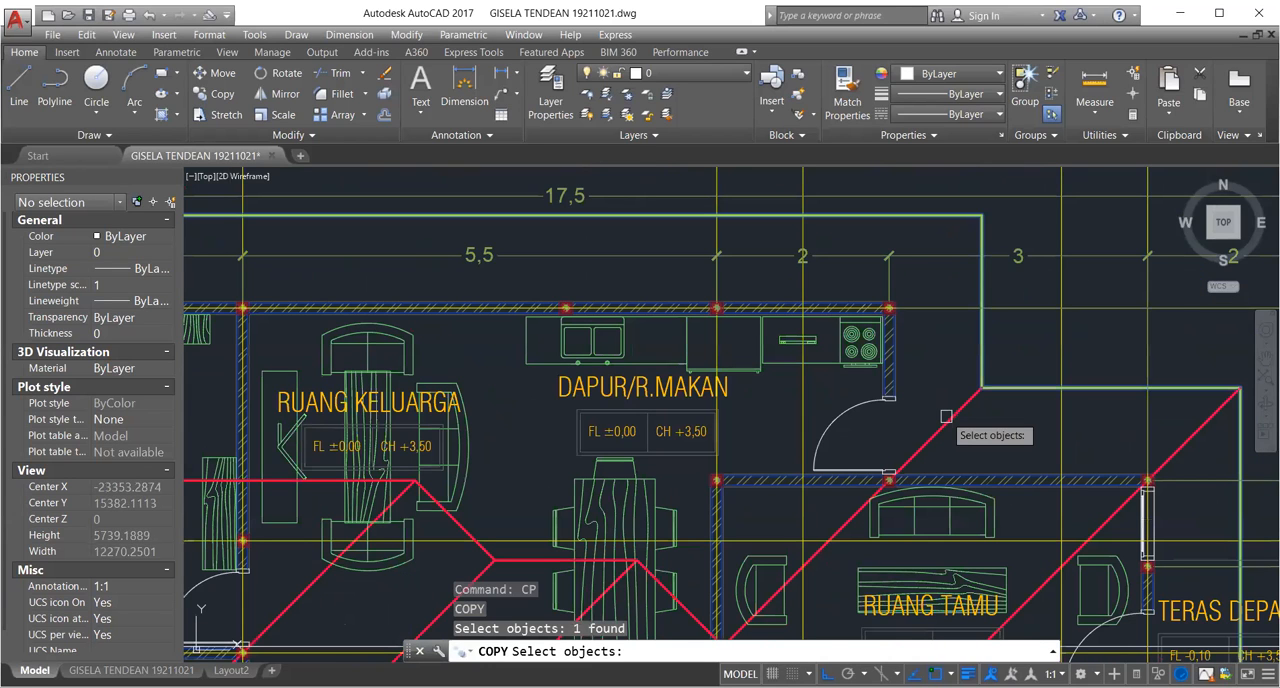
click(954, 415)
click(1185, 443)
scroll(814, 346, down, 1)
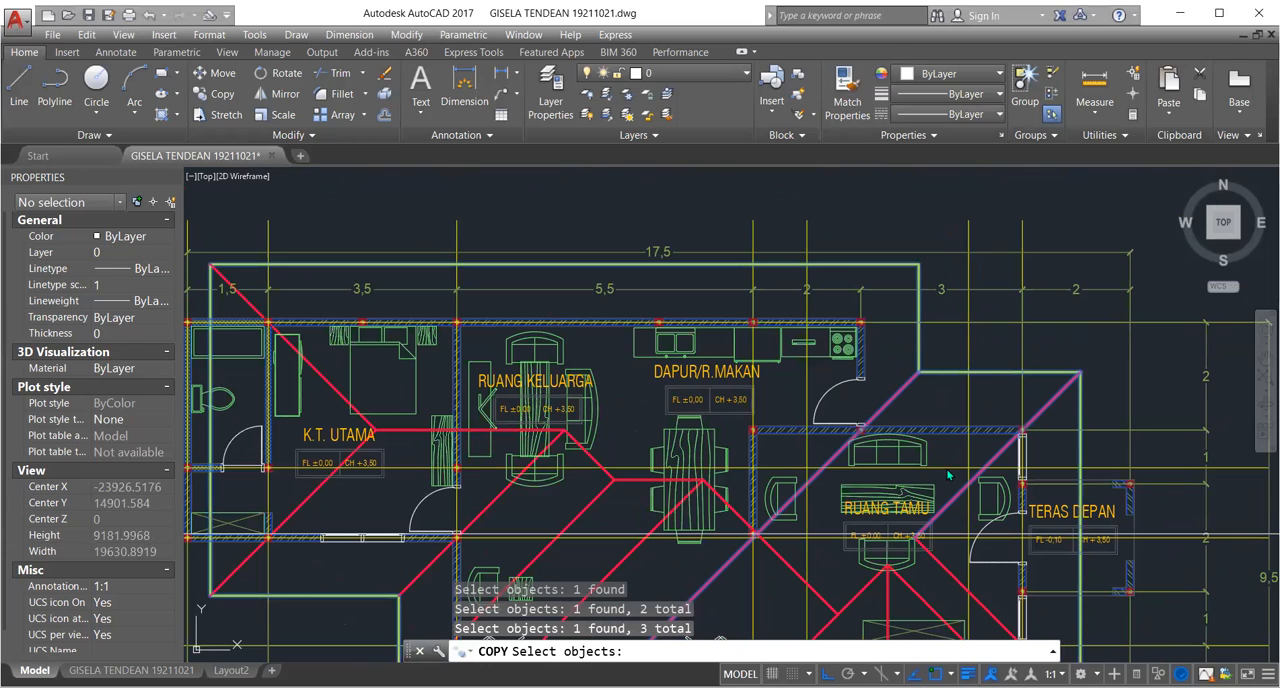
scroll(953, 466, down, 4)
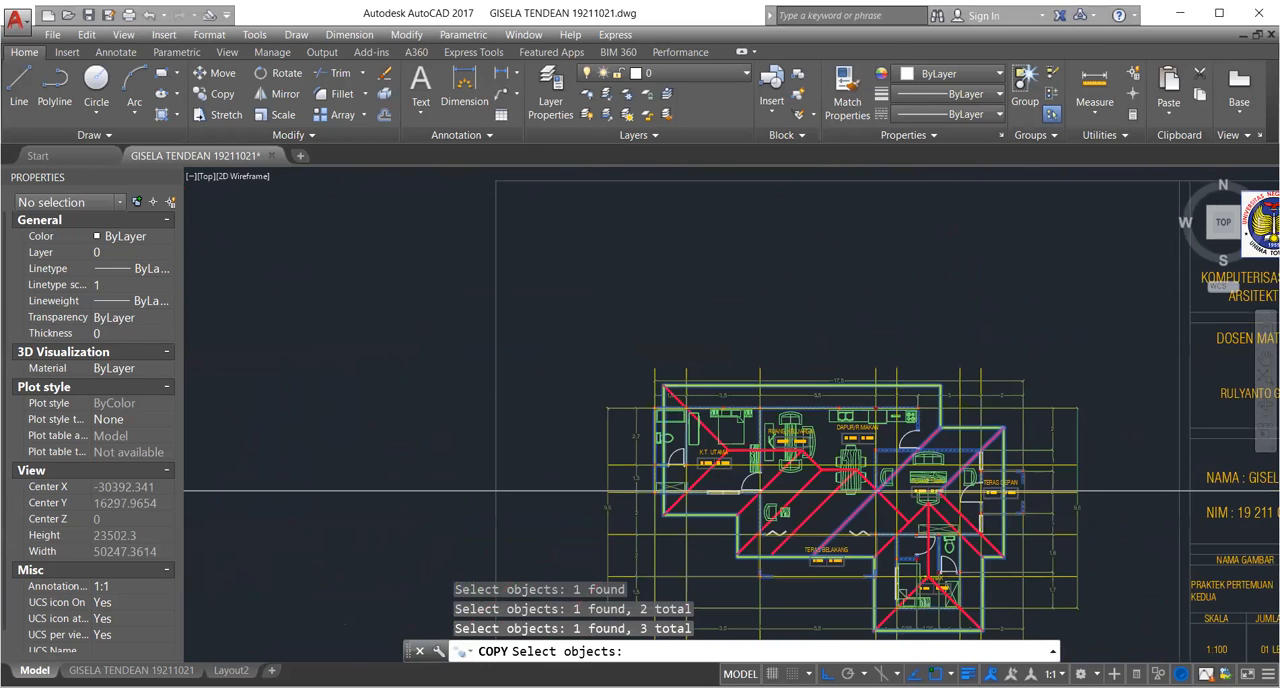
scroll(975, 535, up, 2)
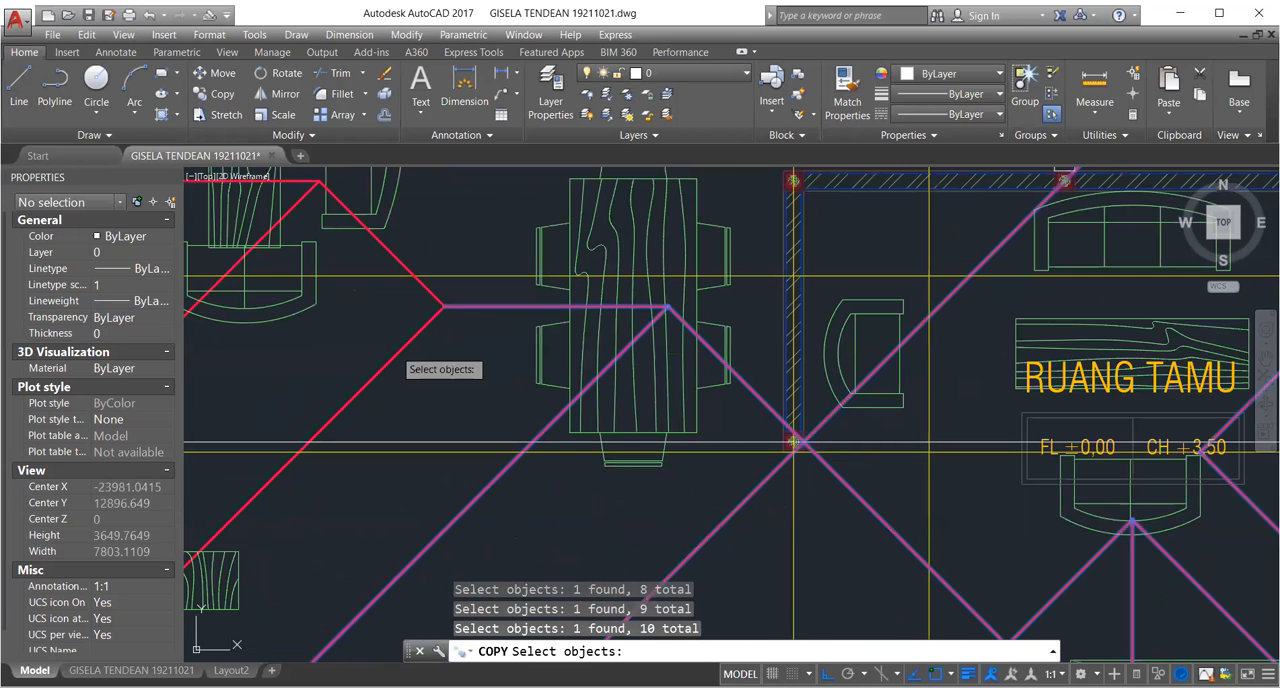
click(395, 350)
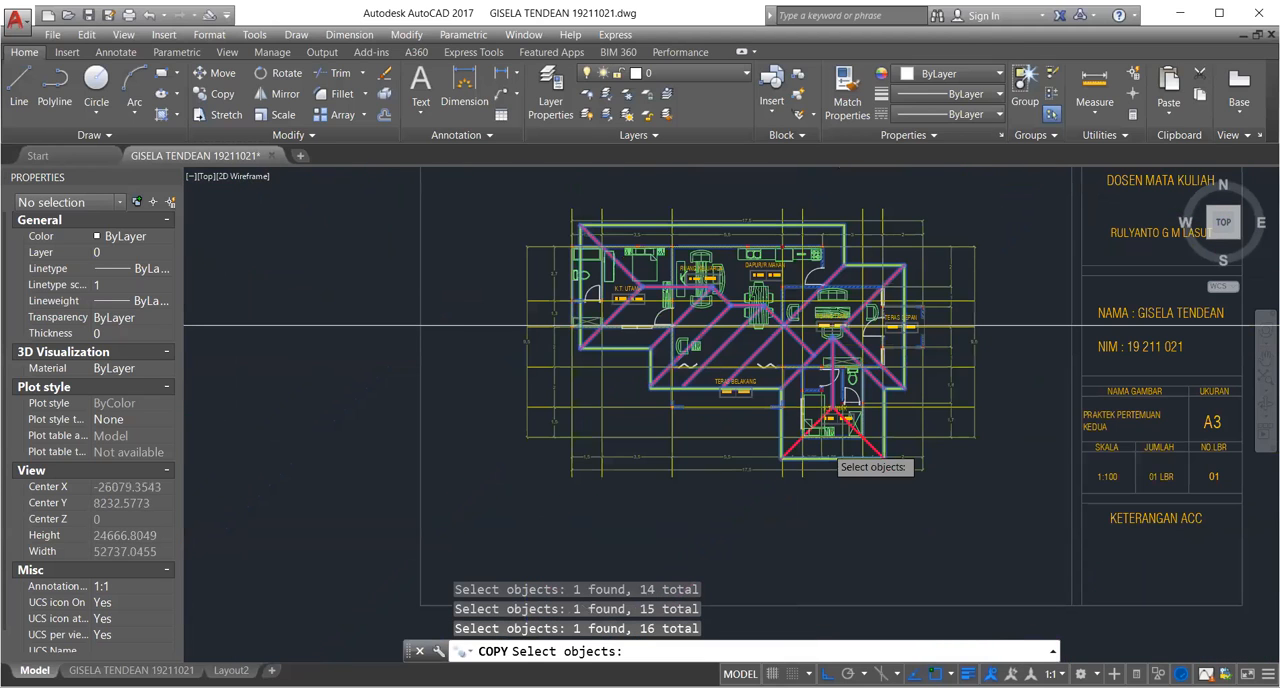
scroll(835, 458, up, 2)
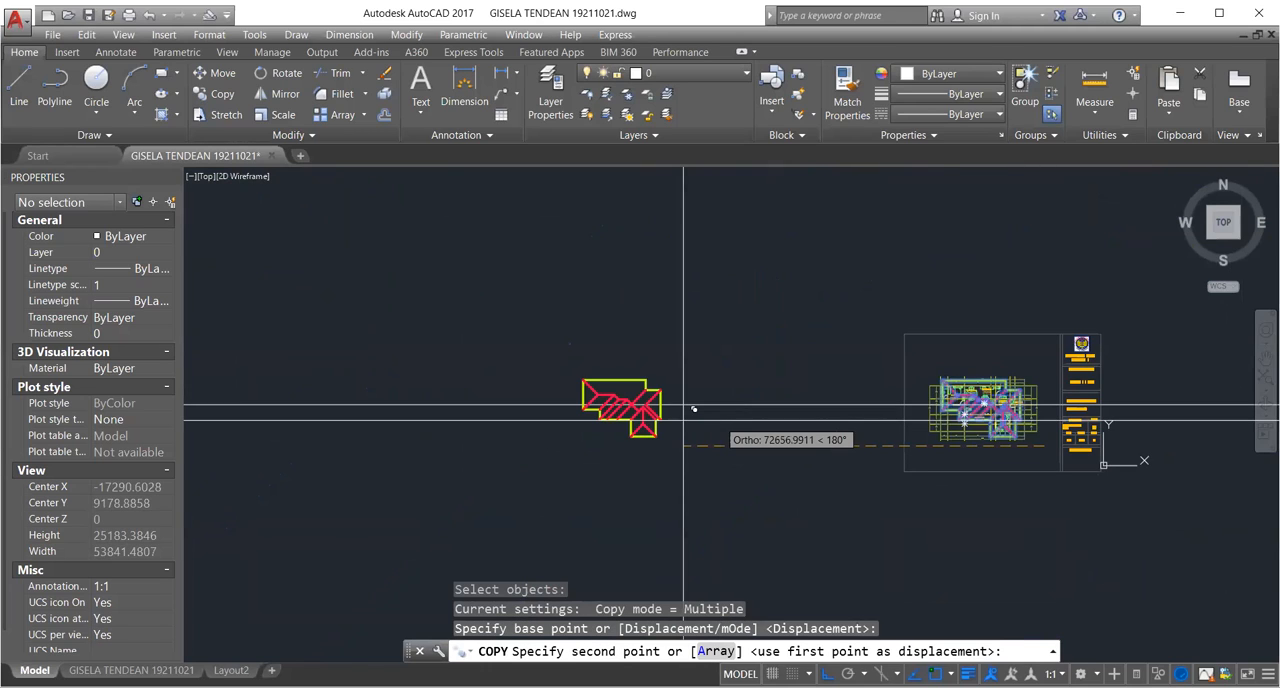
click(694, 409)
key(Return)
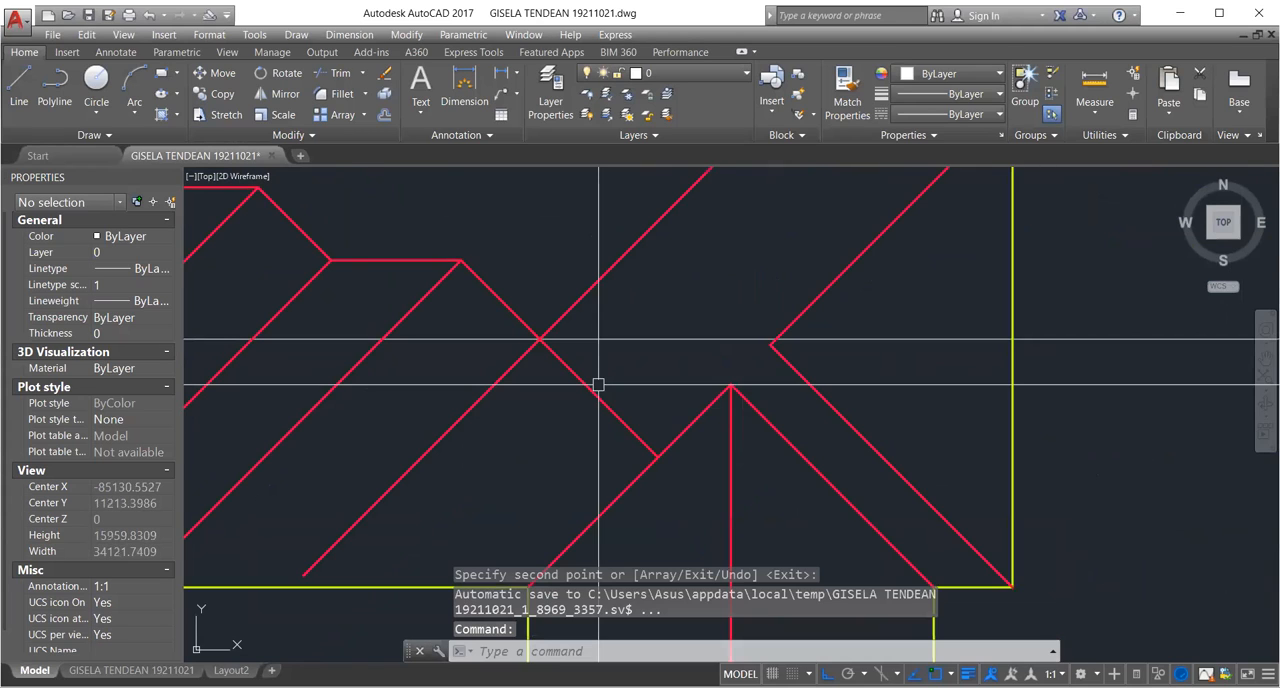
Examine the crossing diagonals and ridge junctions in the copied roof plan.
scroll(713, 308, up, 6)
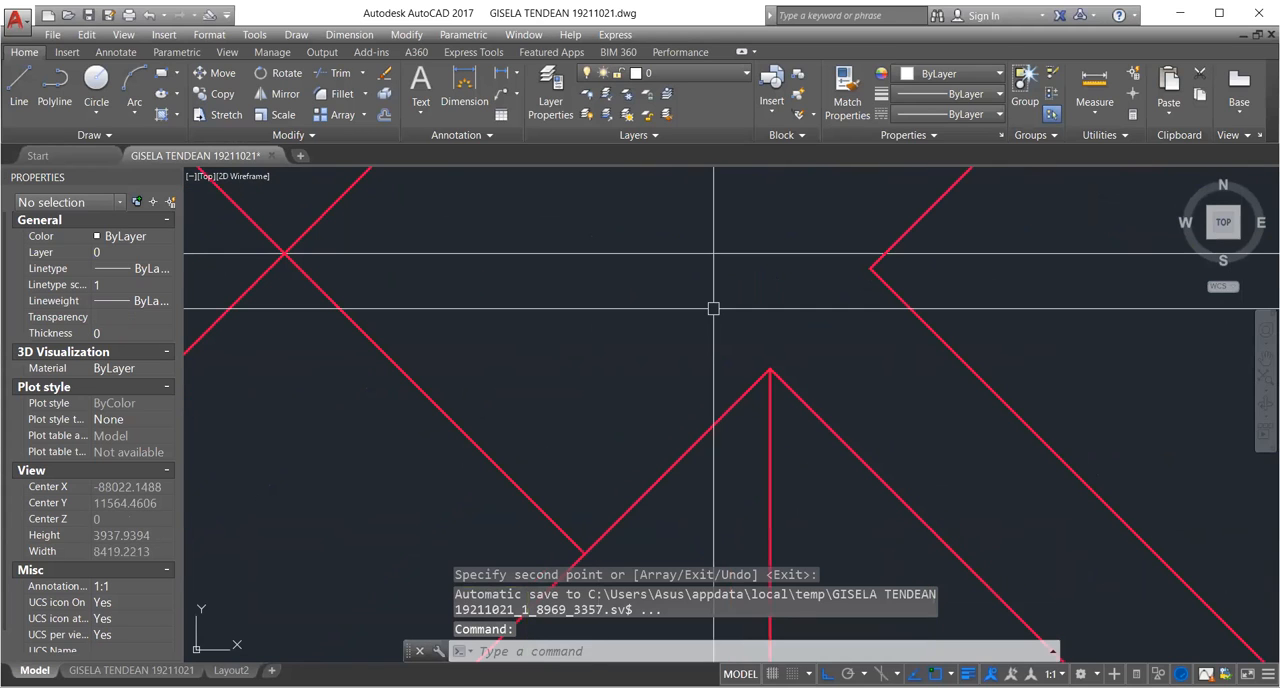
scroll(713, 308, down, 2)
scroll(522, 308, up, 2)
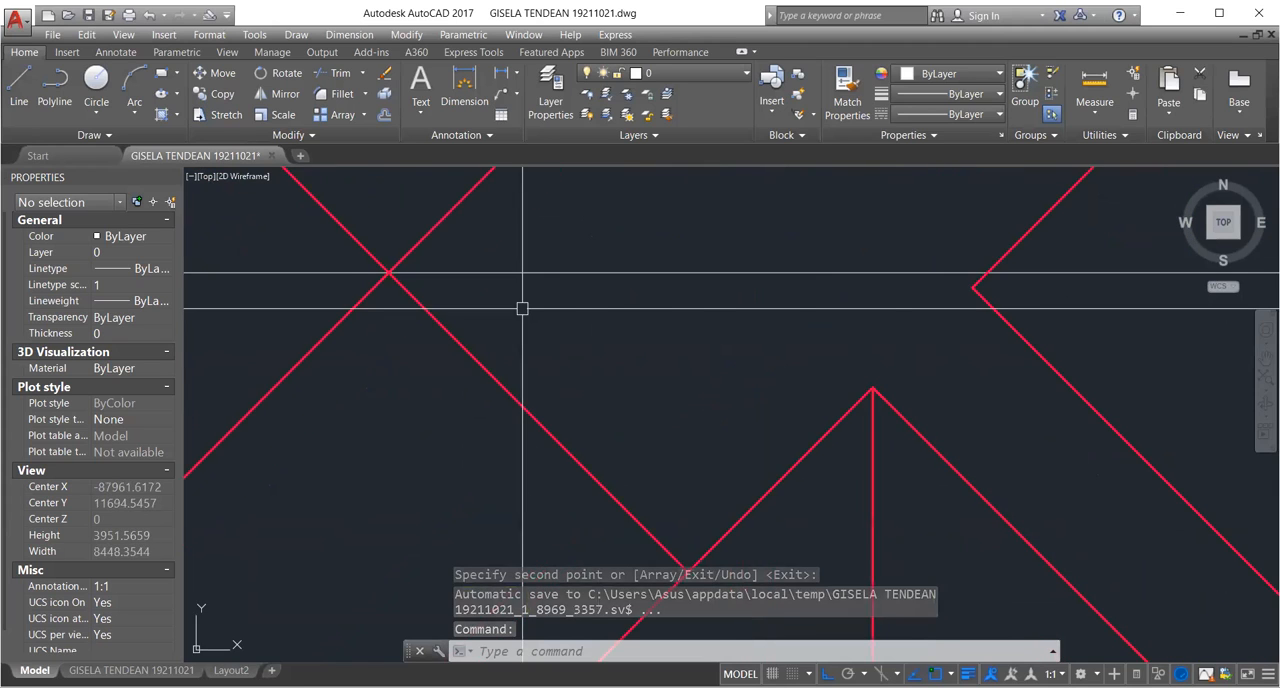
scroll(866, 363, down, 4)
scroll(623, 331, up, 1)
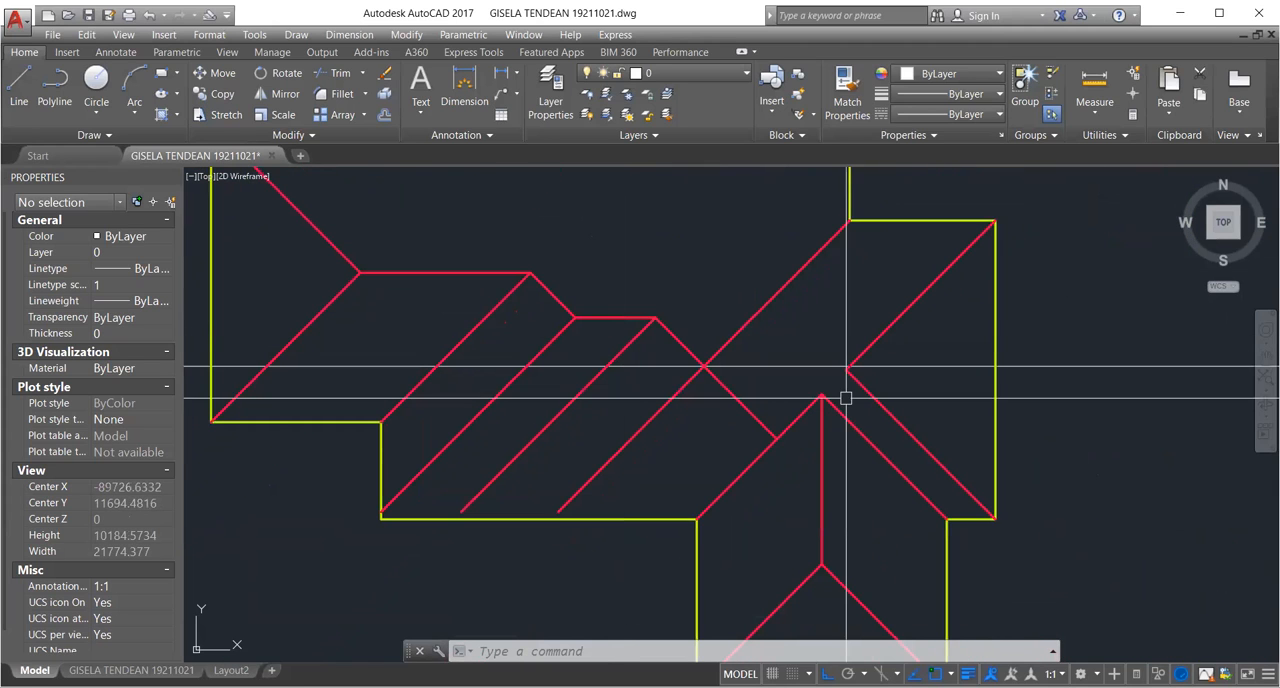
scroll(846, 389, up, 2)
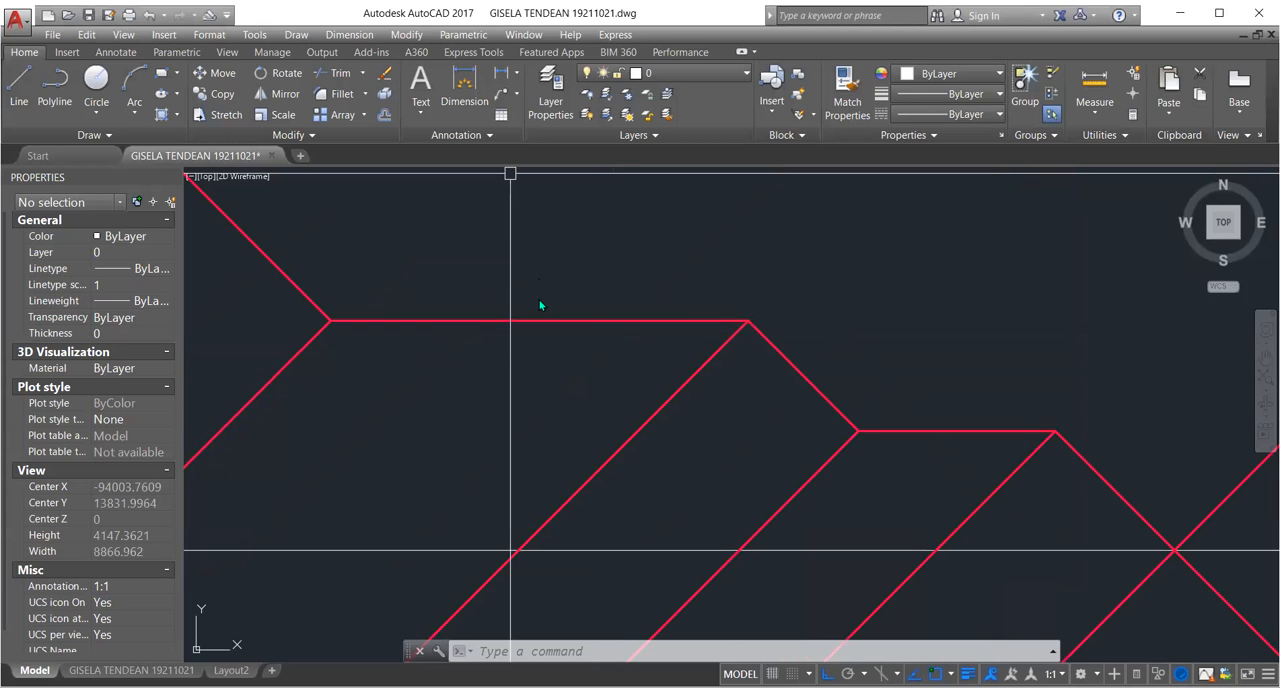
Examine where the parallel diagonals end relative to the lower eave and the stepped outline corner of the copied roof.
scroll(499, 198, down, 8)
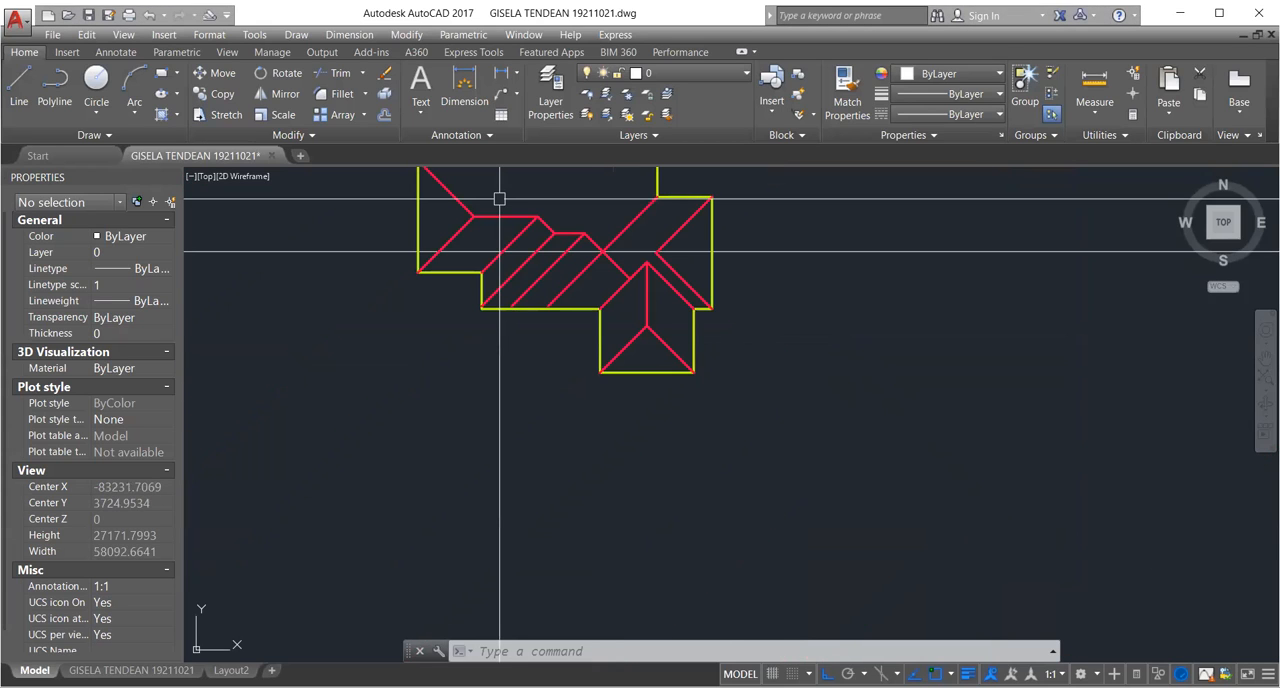
scroll(499, 198, up, 10)
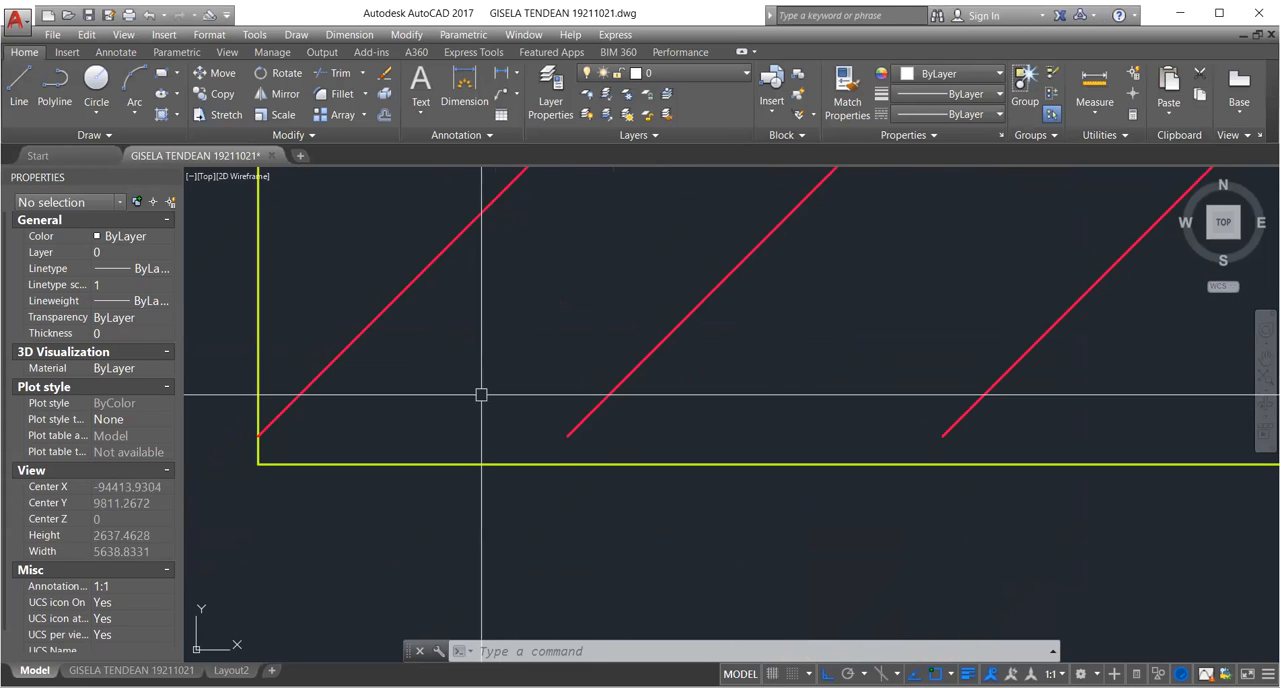
scroll(364, 375, down, 4)
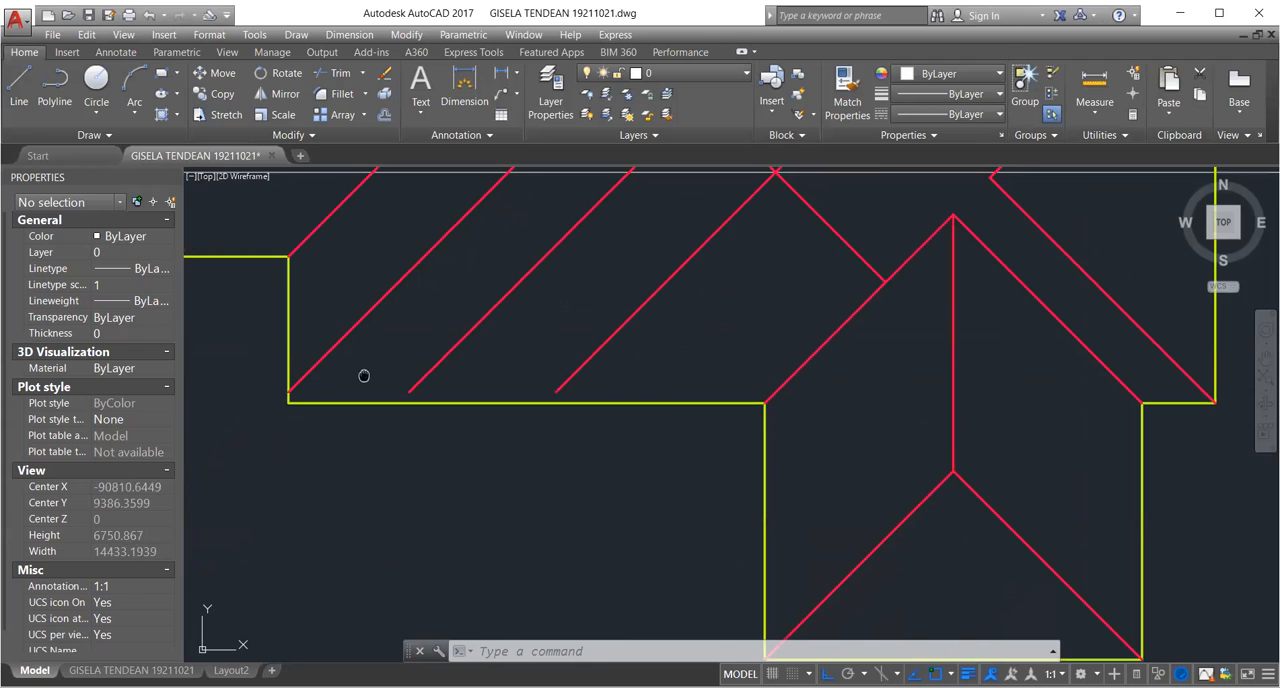
middle_drag(364, 375, 556, 447)
scroll(509, 386, down, 2)
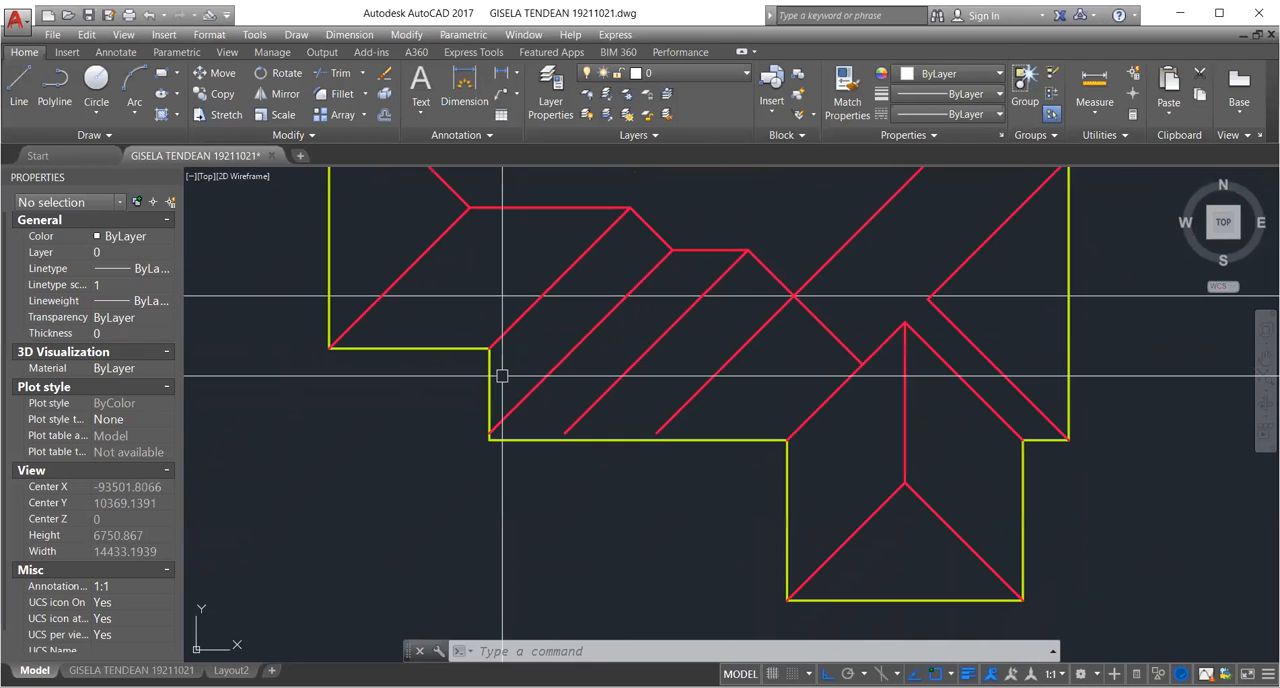
middle_drag(563, 349, 588, 431)
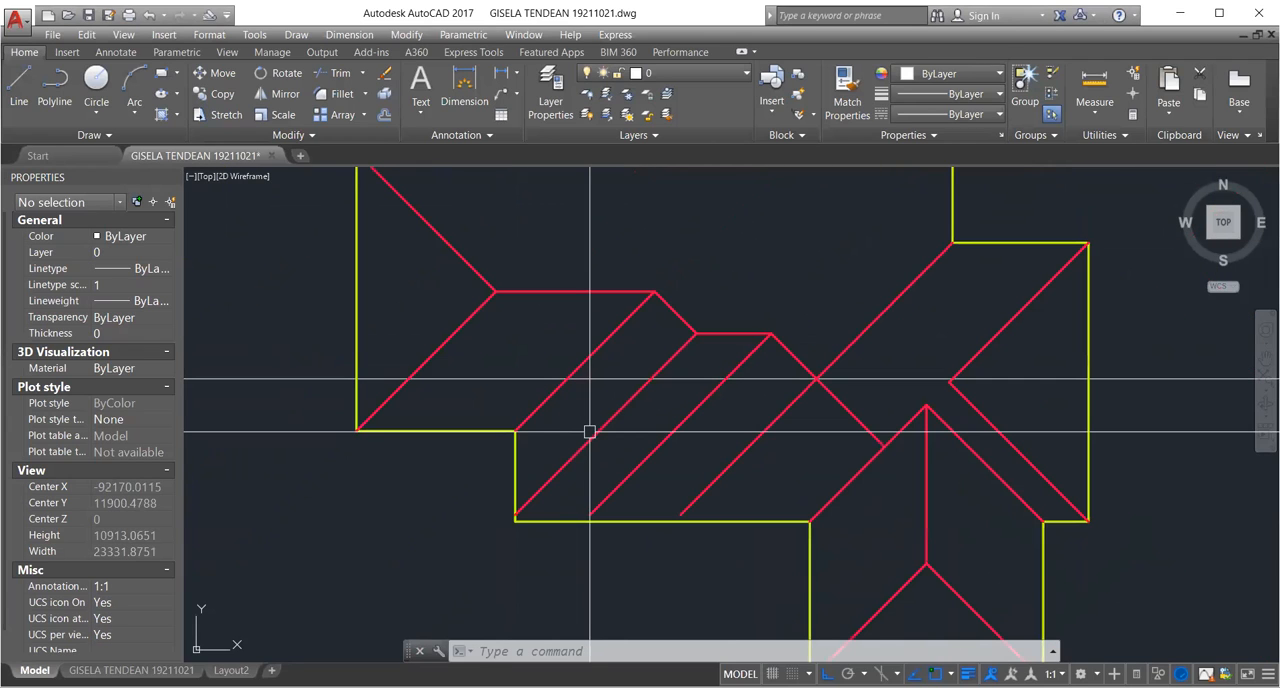
scroll(519, 517, up, 2)
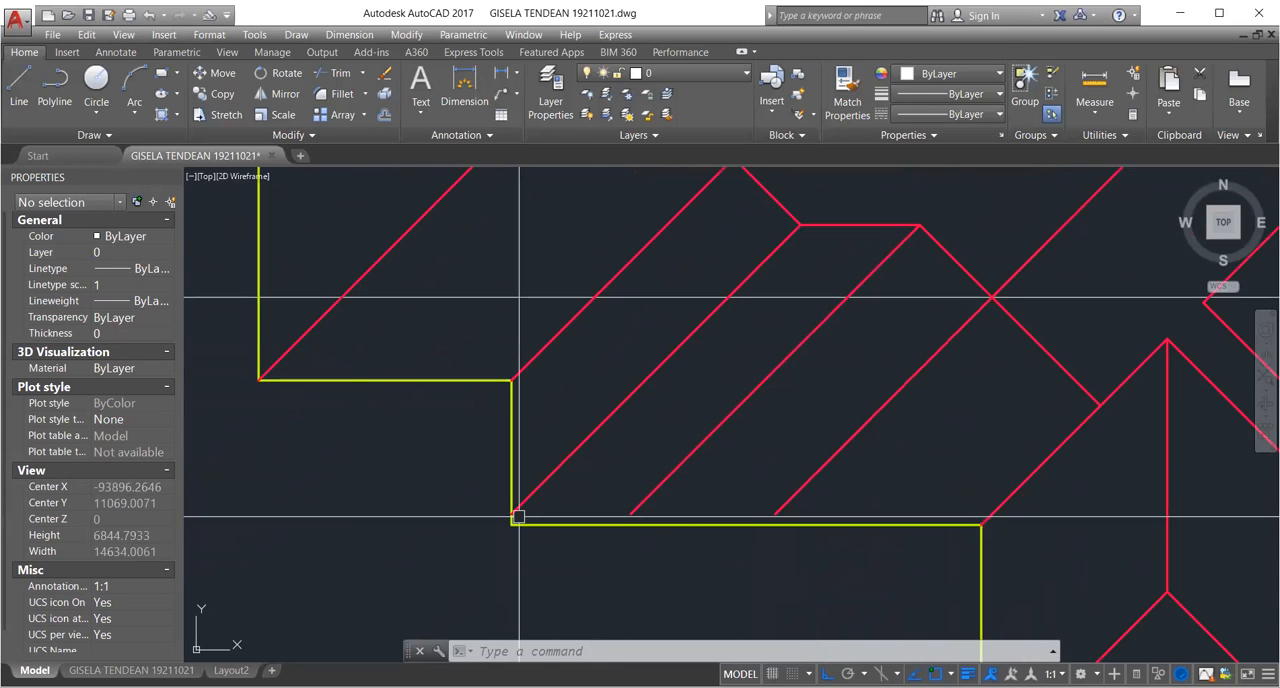
scroll(553, 463, down, 2)
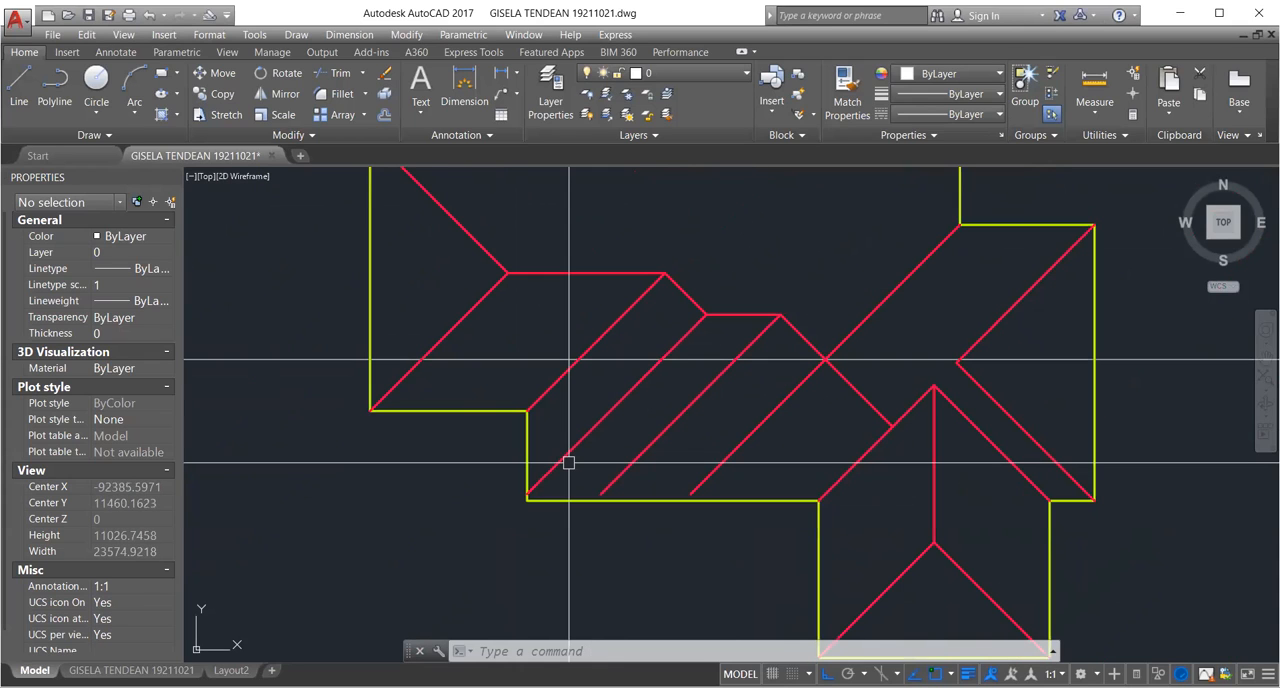
scroll(649, 328, up, 2)
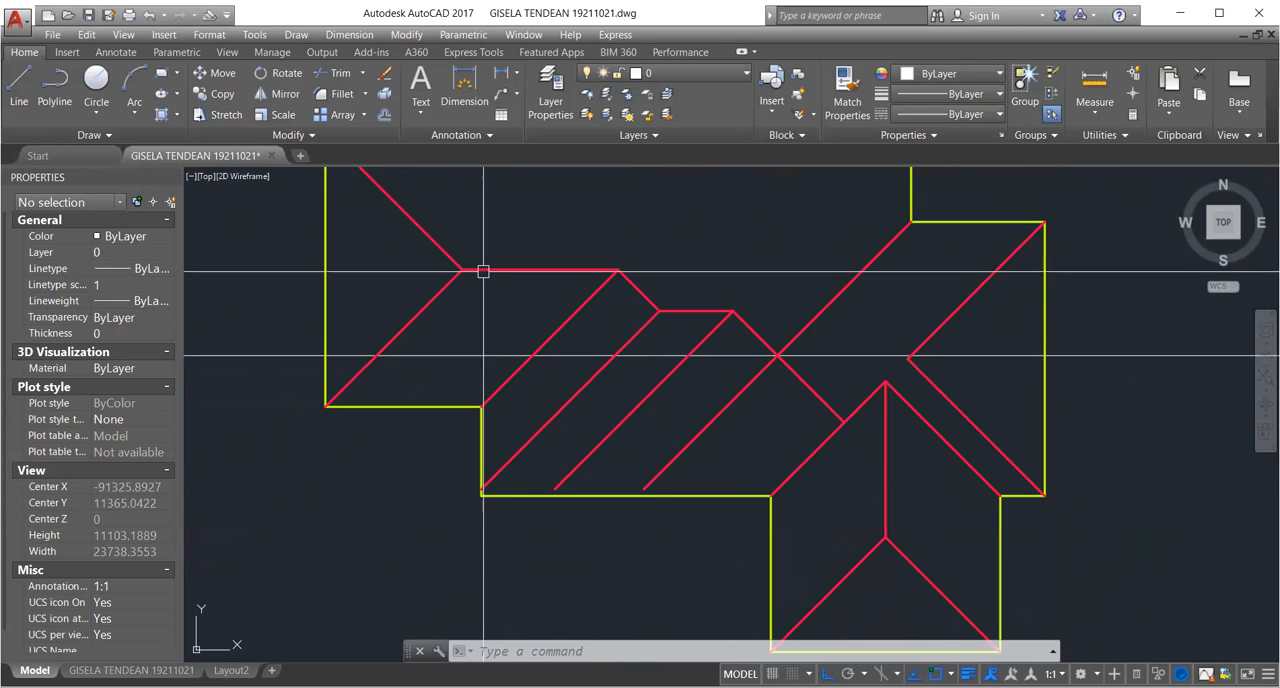
scroll(574, 386, down, 2)
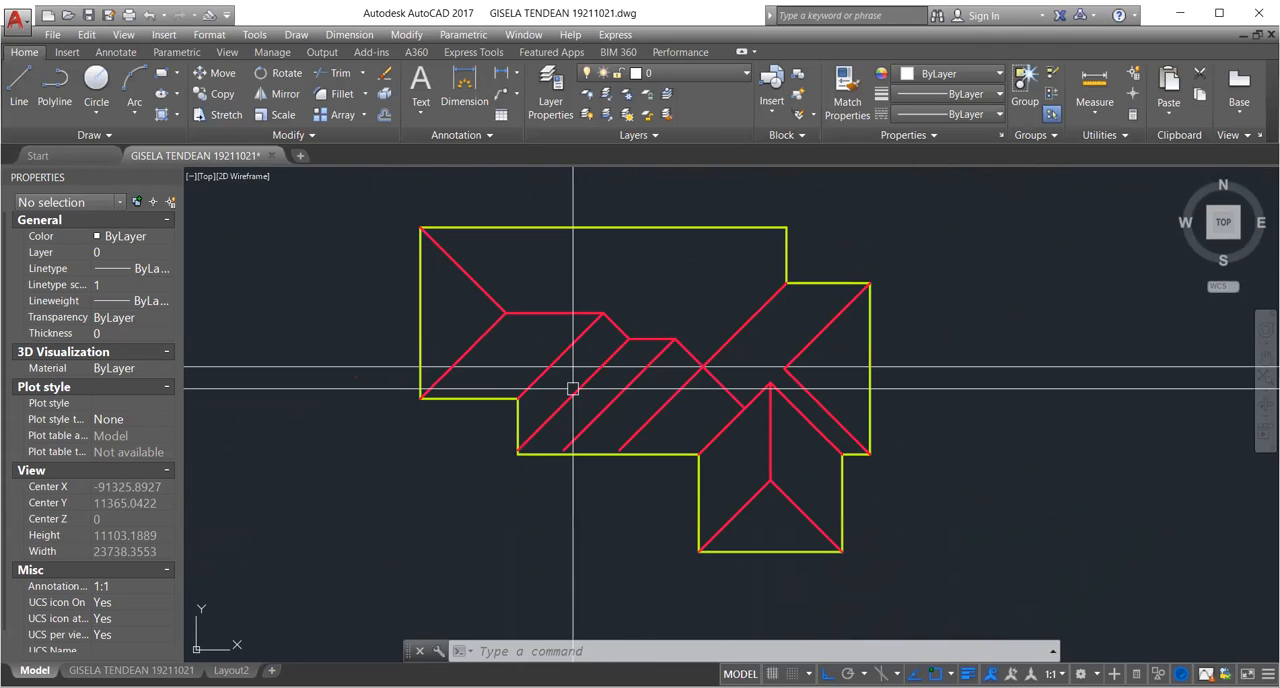
scroll(559, 412, up, 3)
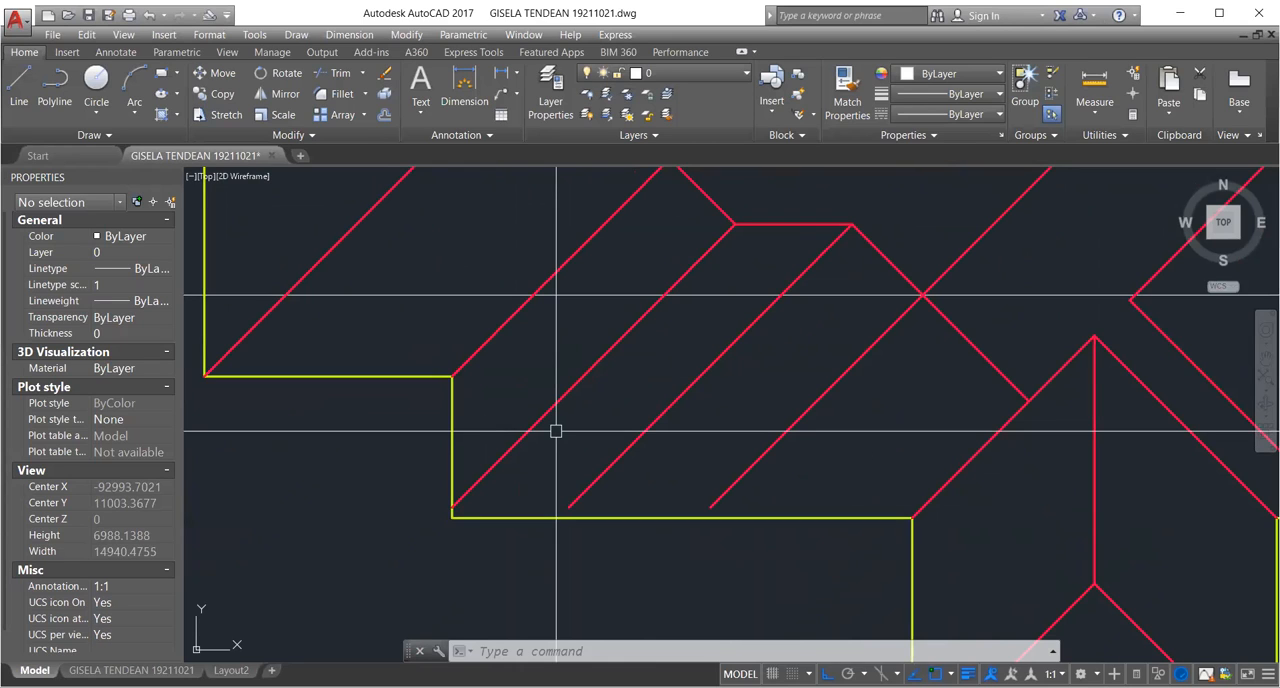
text(cp)
key(Return)
key(Escape)
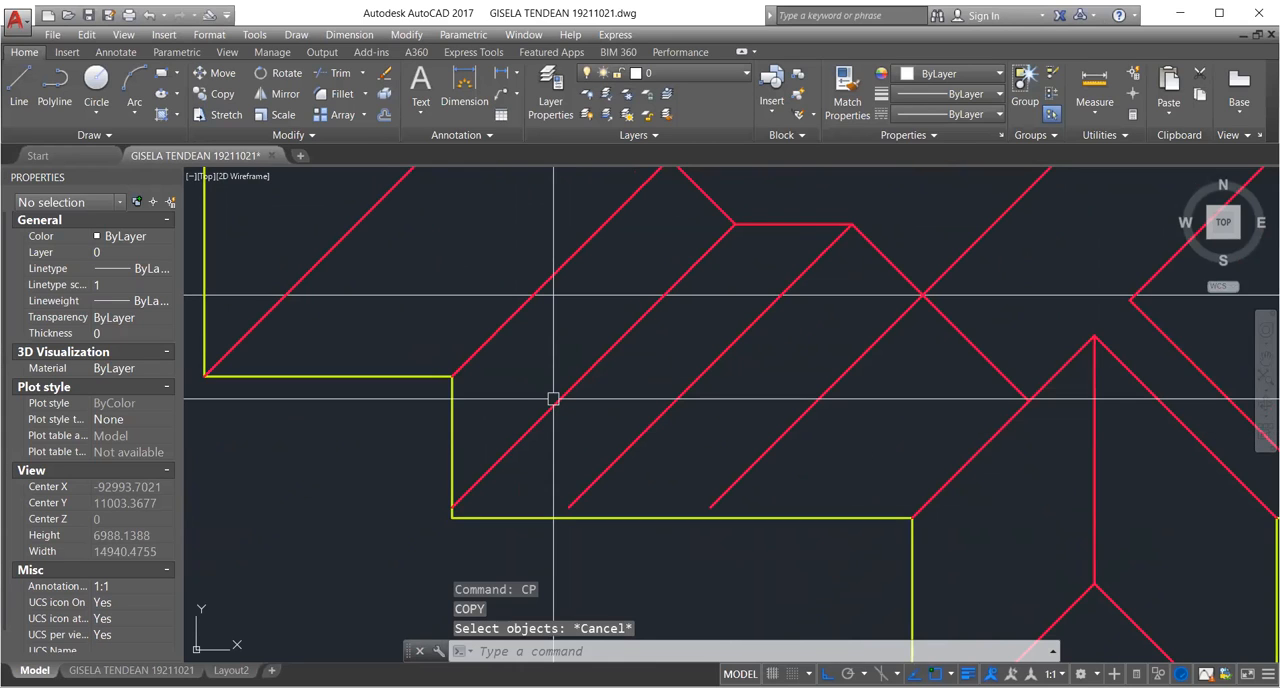
Move the diagonal beside the stepped lower-left corner 150 units straight down so its end sits on the outline's corner.
text(m)
key(Return)
click(553, 400)
scroll(466, 501, up, 6)
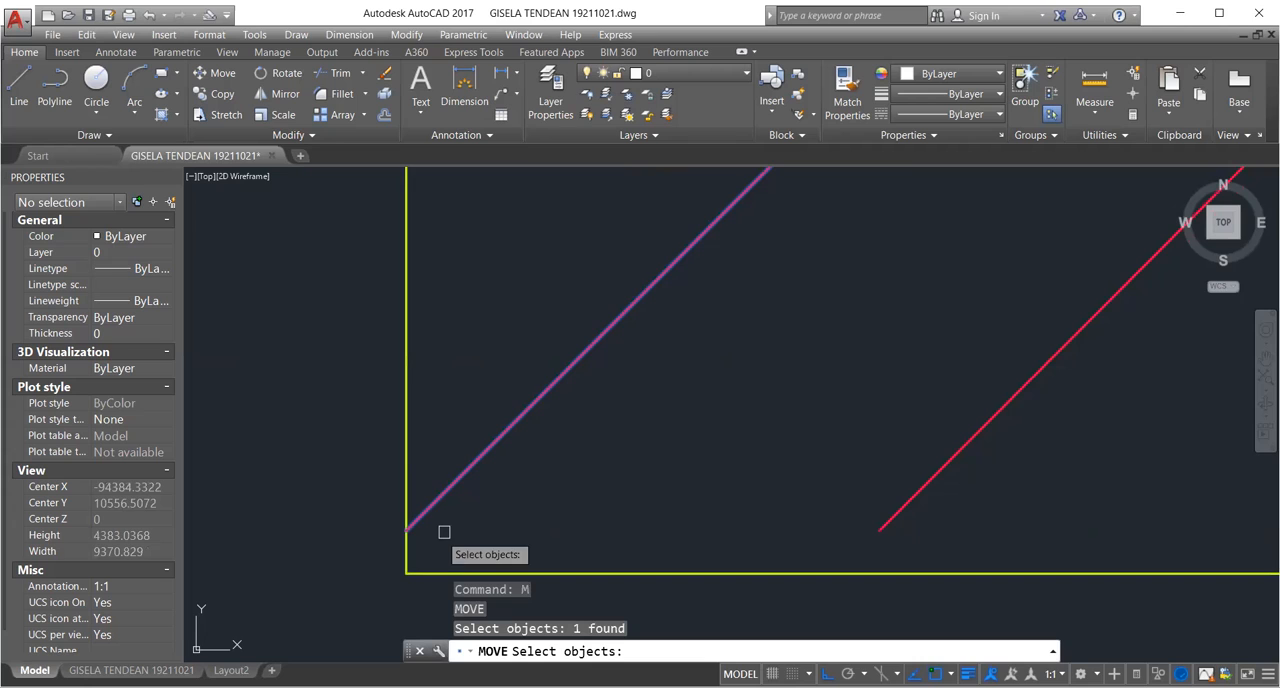
scroll(444, 532, up, 5)
key(Return)
click(357, 525)
middle_drag(357, 634, 391, 542)
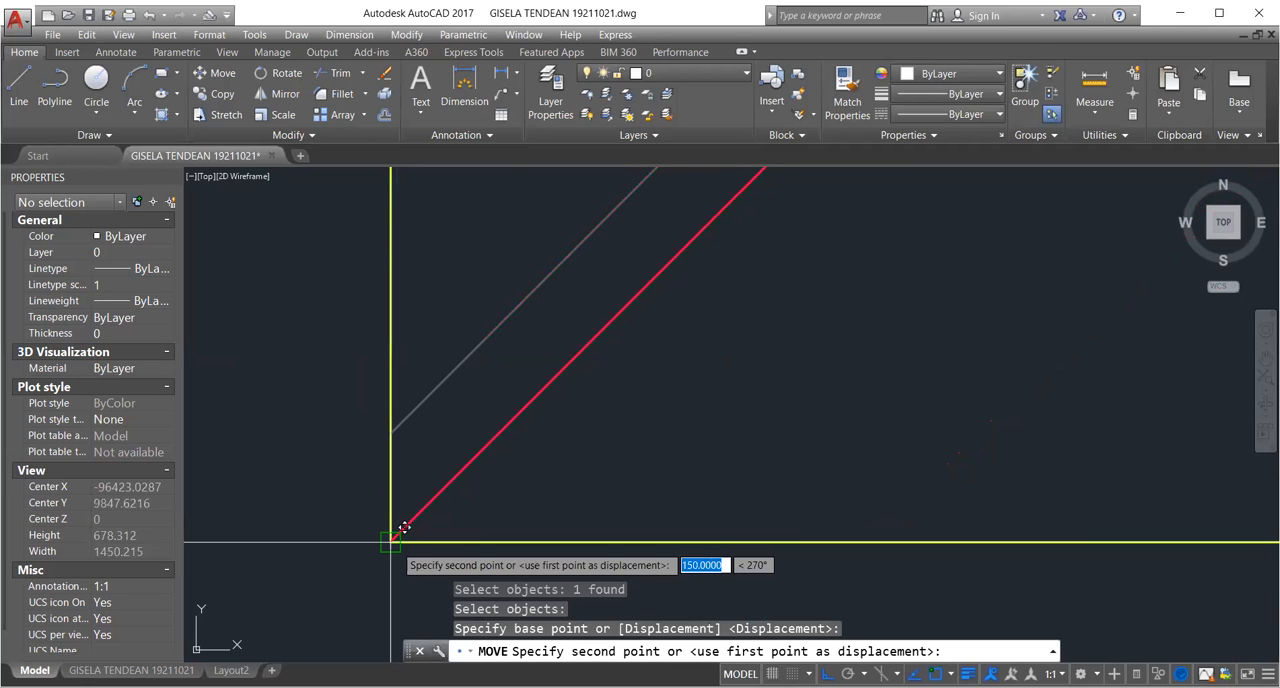
click(404, 527)
scroll(420, 465, down, 12)
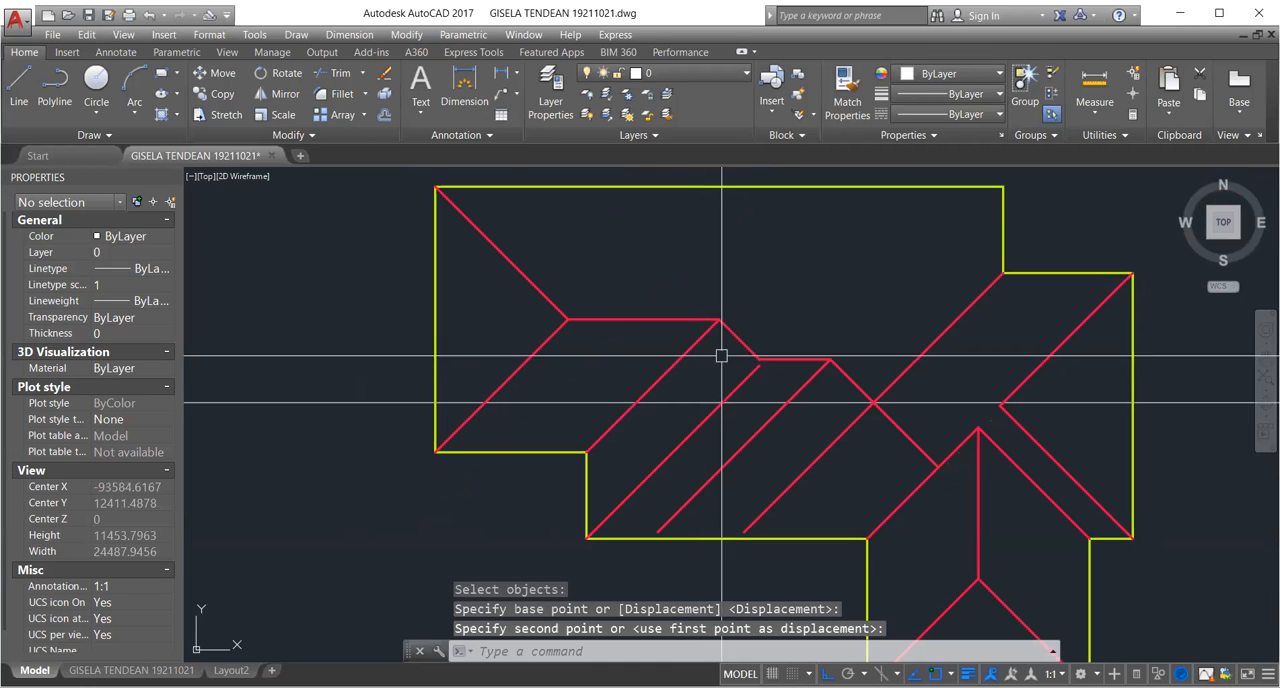
Extend the moved diagonal up to the short horizontal ridge line.
scroll(758, 361, up, 6)
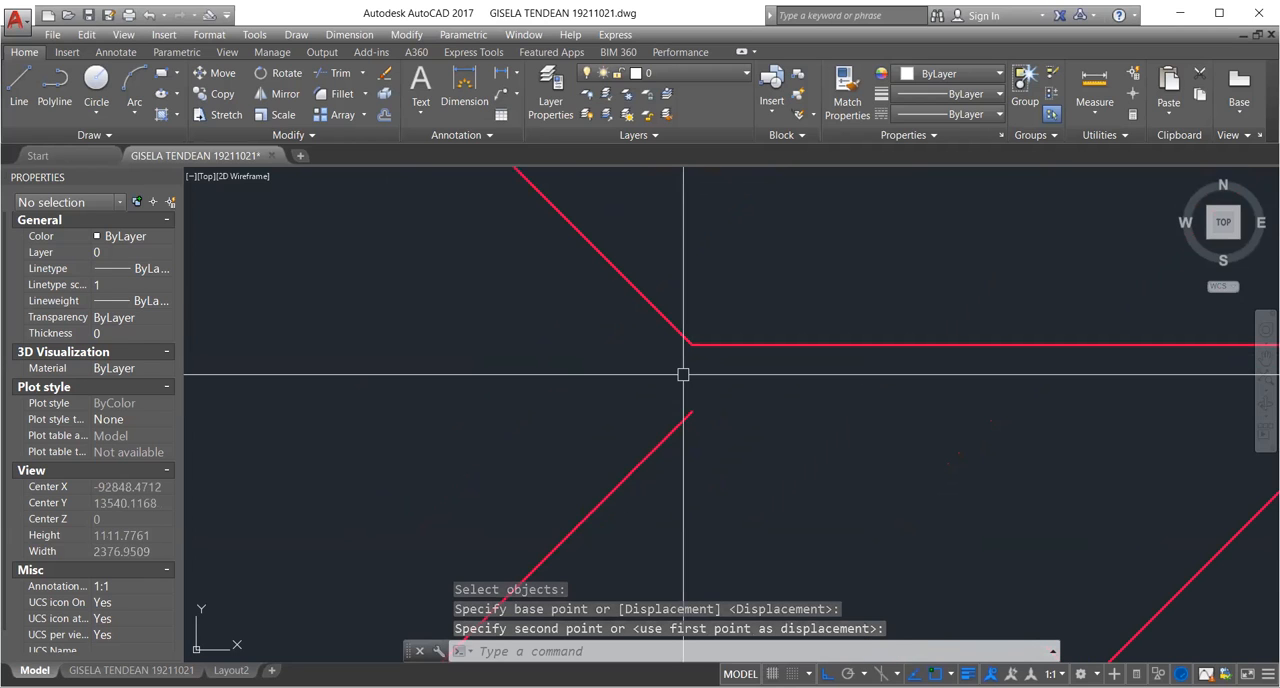
scroll(680, 383, down, 2)
text(ex)
key(Return)
click(723, 372)
key(Return)
click(650, 428)
key(Return)
scroll(692, 378, up, 2)
click(681, 366)
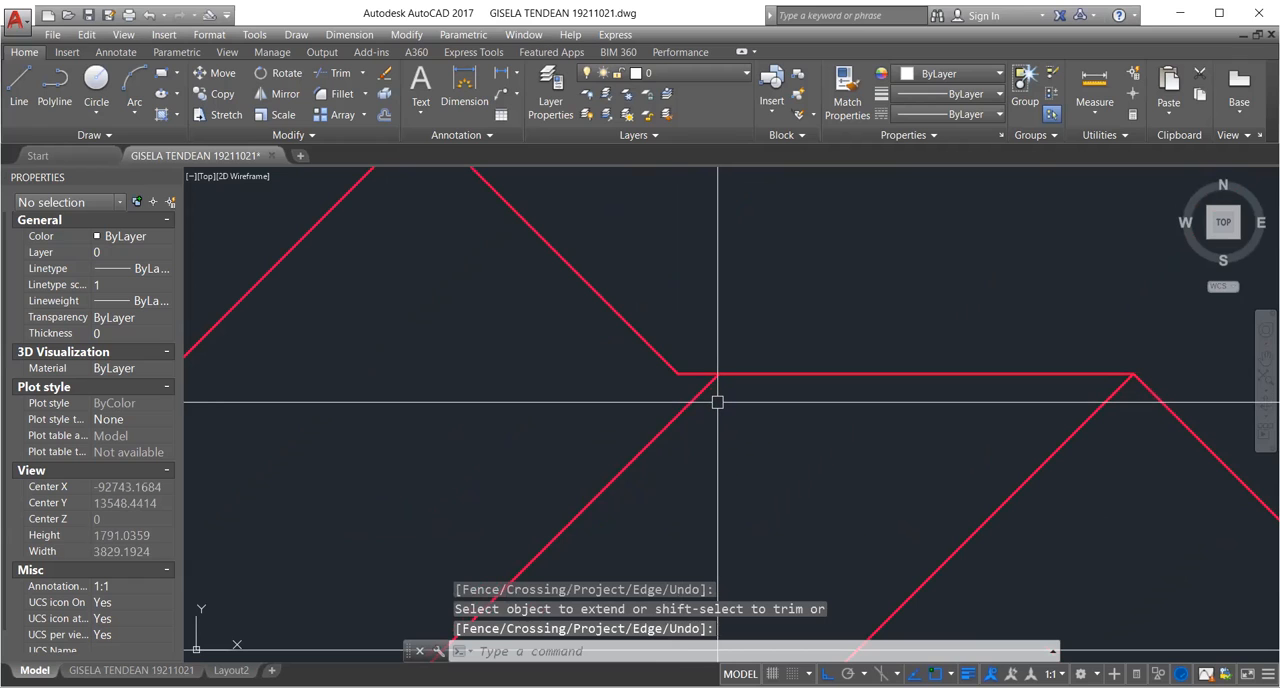
Fillet the extended diagonal and the short ridge line into a sharp corner.
text(f)
key(Return)
click(699, 395)
click(772, 371)
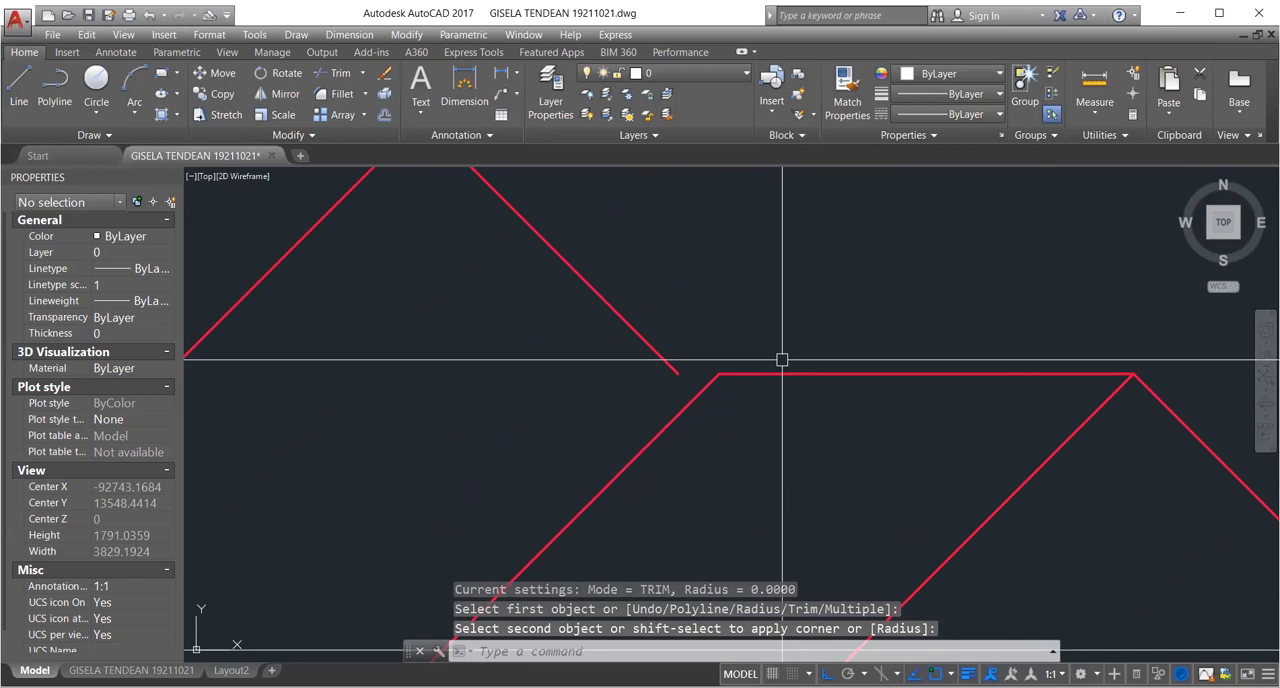
Delete the short diagonal descending from the right end of the long upper ridge toward the short ridge.
scroll(648, 398, down, 4)
scroll(586, 266, up, 2)
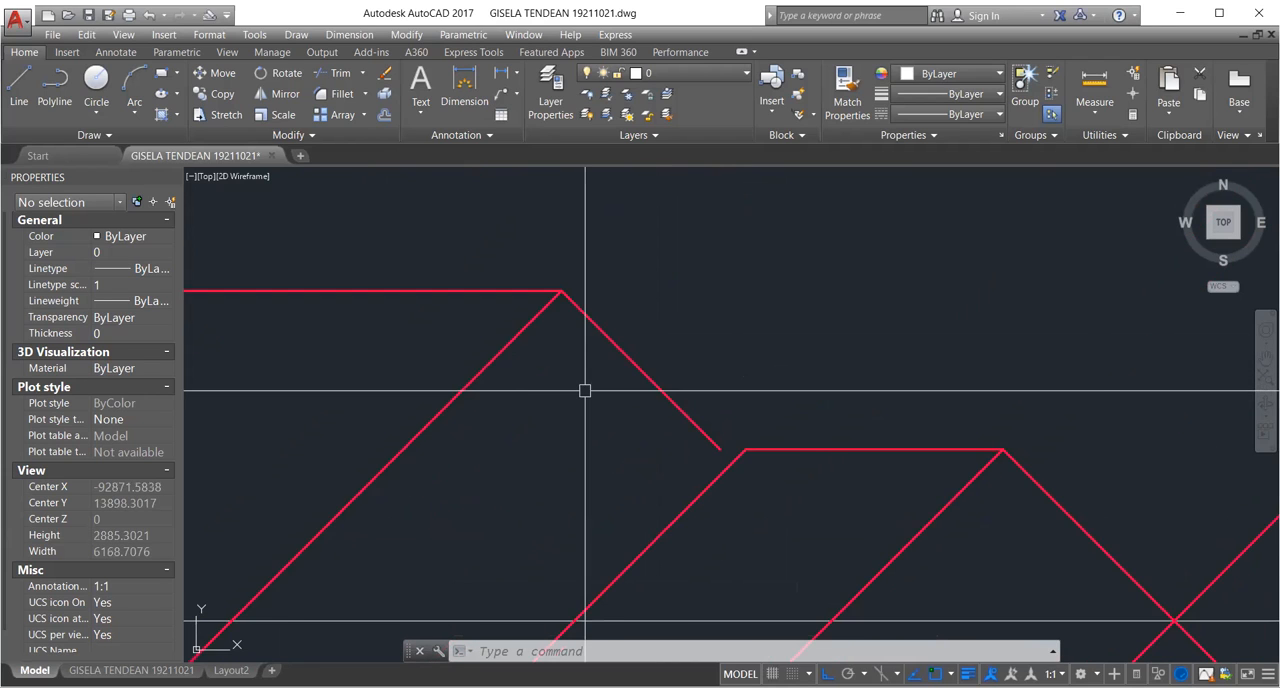
scroll(618, 407, down, 3)
scroll(657, 434, up, 2)
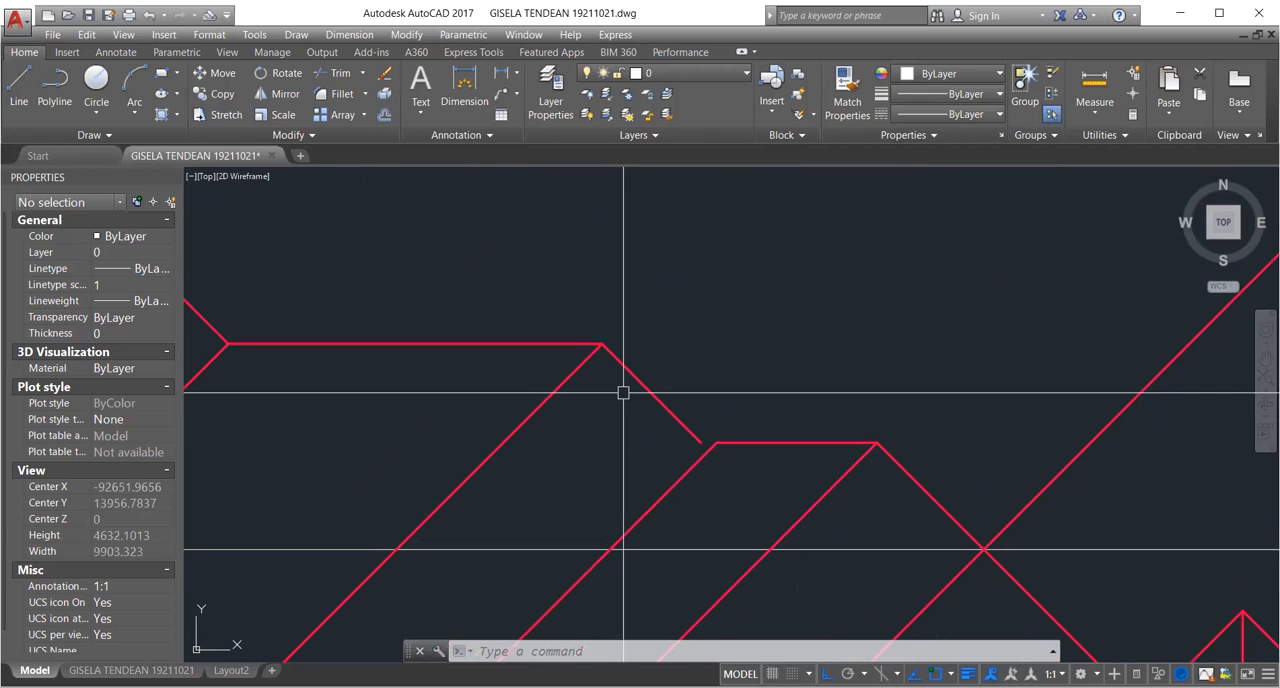
click(650, 393)
key(Delete)
Draw a line from the right end of the long upper ridge to the left end of the short lower ridge.
scroll(530, 347, up, 4)
text(l)
key(Return)
click(709, 337)
scroll(862, 467, down, 2)
middle_drag(862, 467, 741, 386)
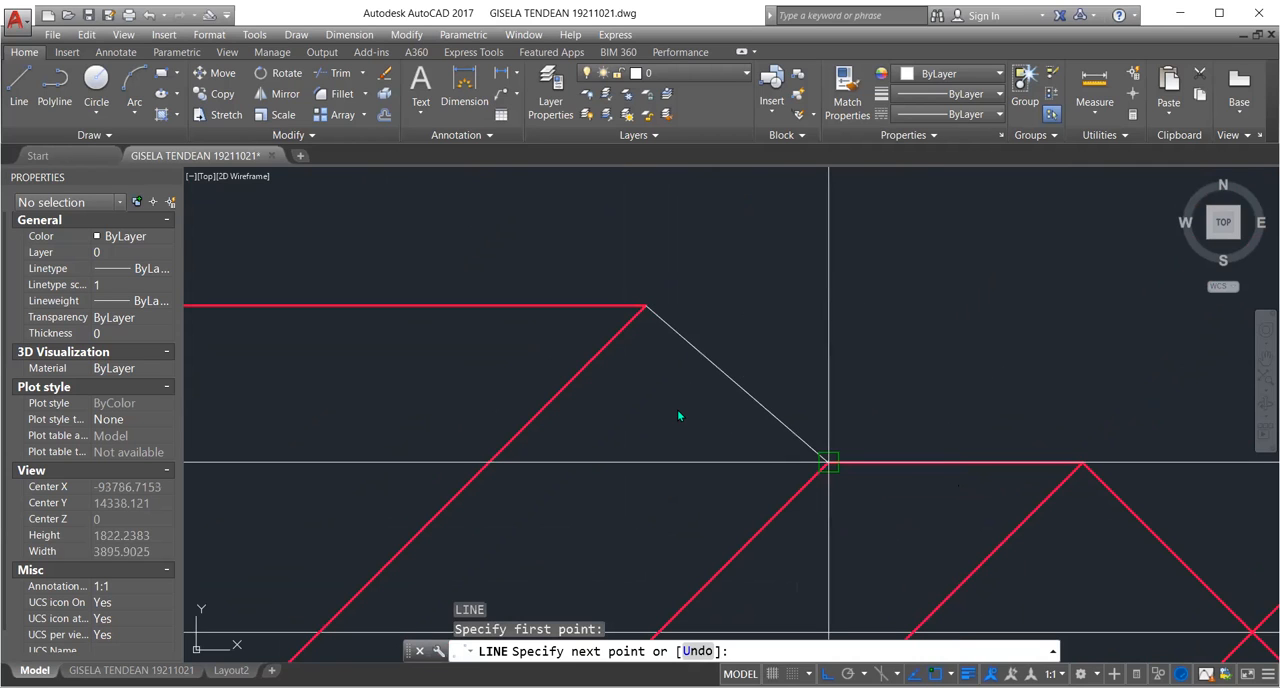
click(828, 462)
key(Return)
Match the properties of the new connecting line to the red diagonal that meets the long ridge's right end.
scroll(654, 408, down, 6)
text(ma)
key(Return)
click(717, 416)
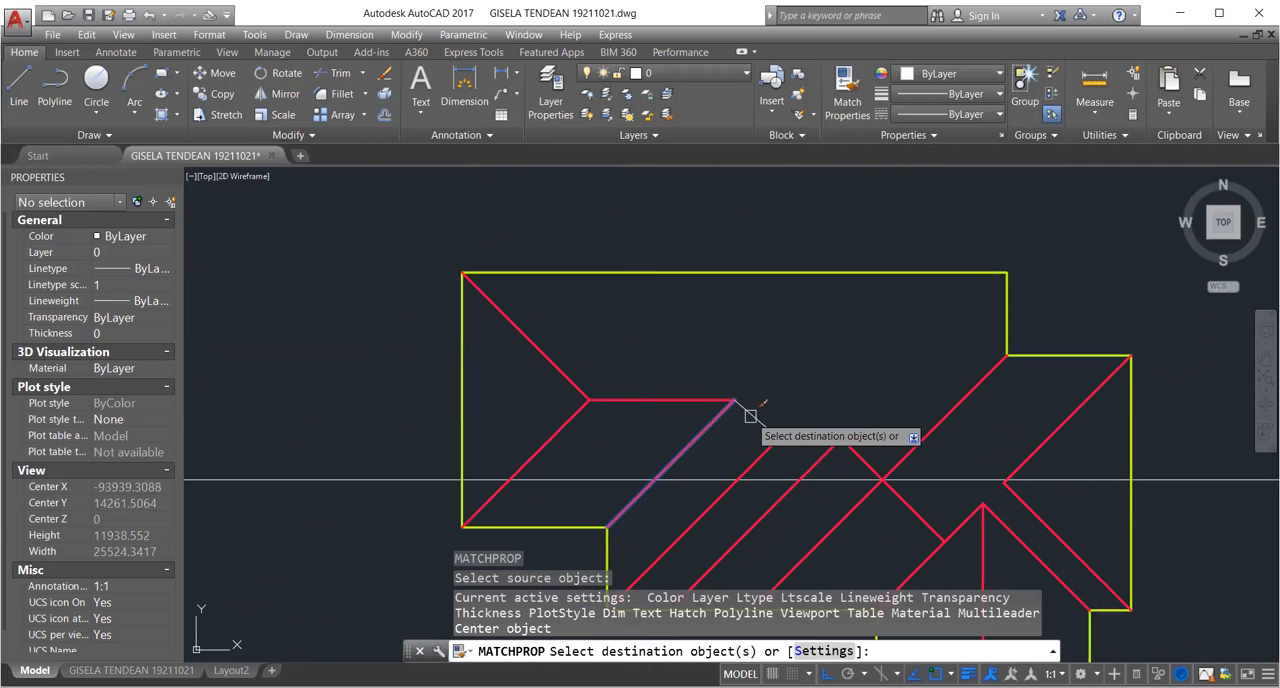
click(750, 417)
scroll(750, 418, down, 4)
middle_drag(750, 417, 734, 404)
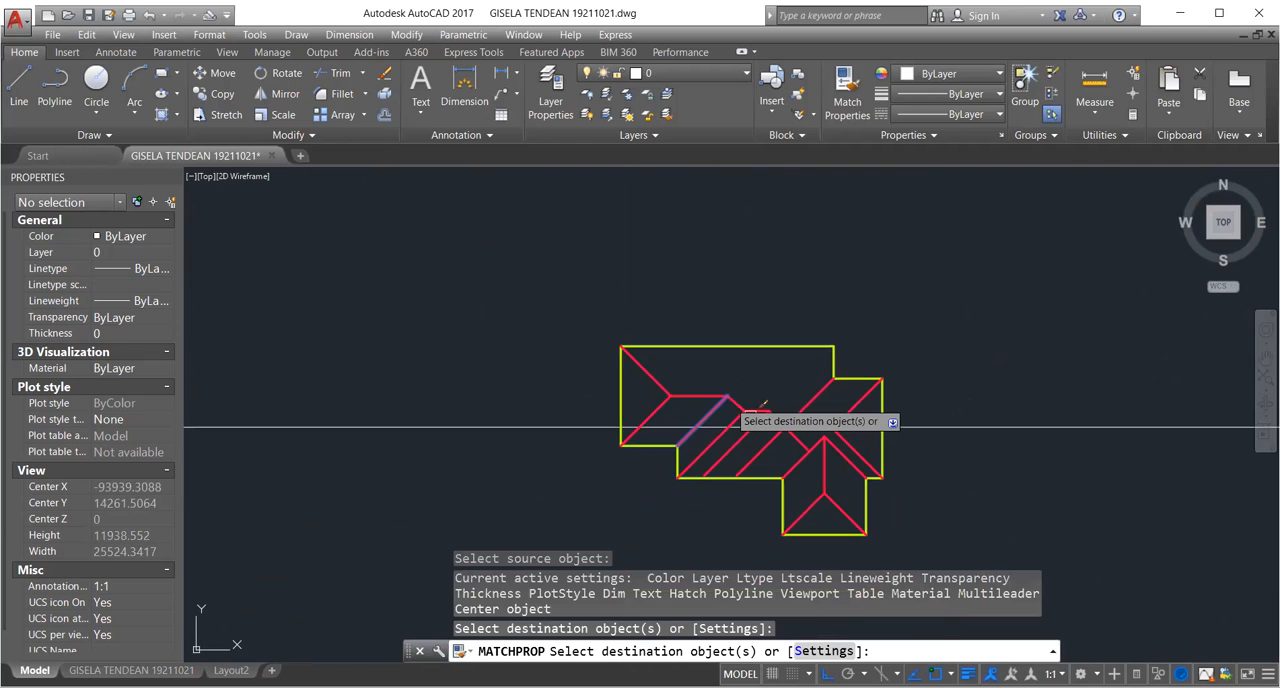
key(Return)
Erase the connecting line between the long upper ridge and the short ridge.
scroll(753, 400, up, 2)
click(753, 394)
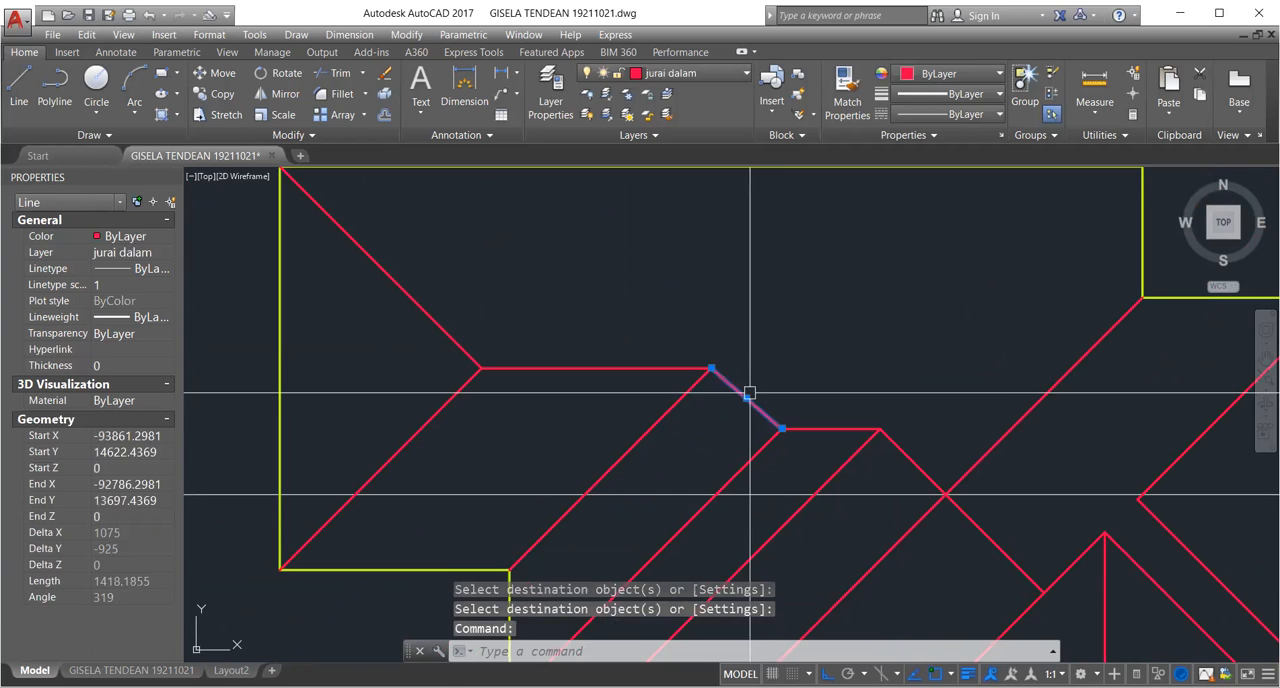
text(e)
key(Return)
scroll(406, 292, up, 2)
scroll(787, 474, down, 2)
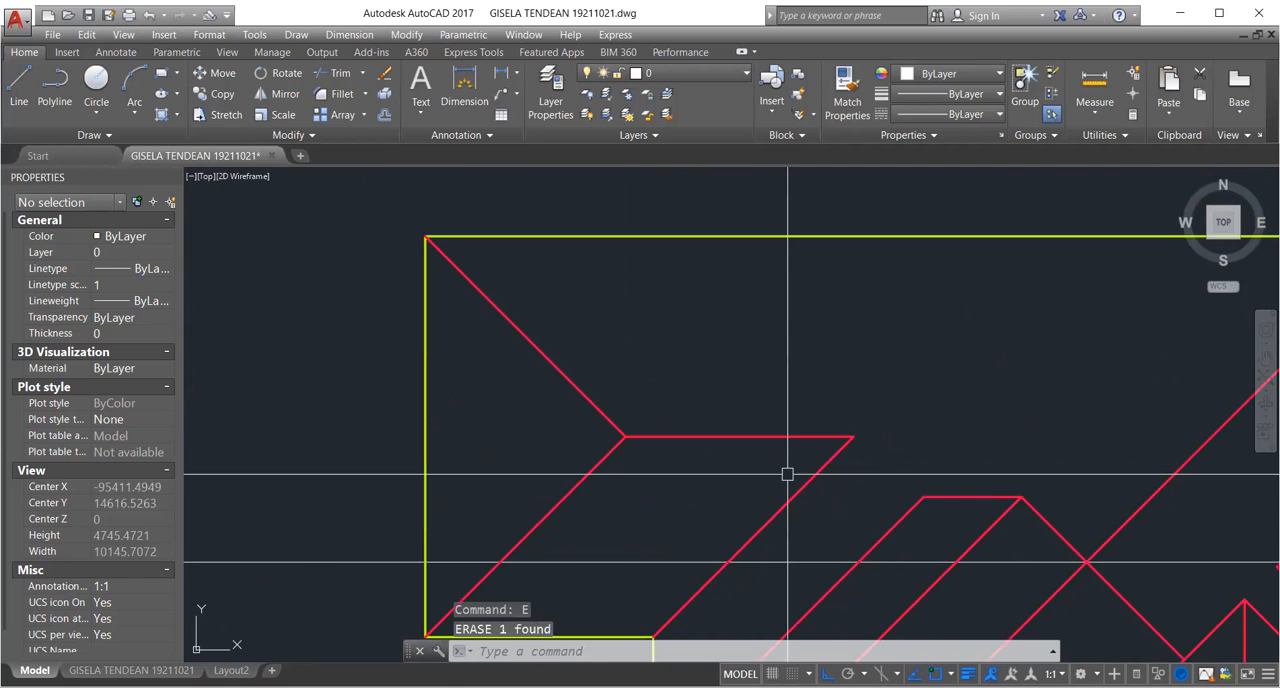
Mirror the diagonal at the long ridge's right end about a vertical axis through that endpoint, keeping the original.
middle_drag(787, 474, 660, 439)
text(mi)
key(Return)
click(677, 438)
scroll(718, 403, up, 6)
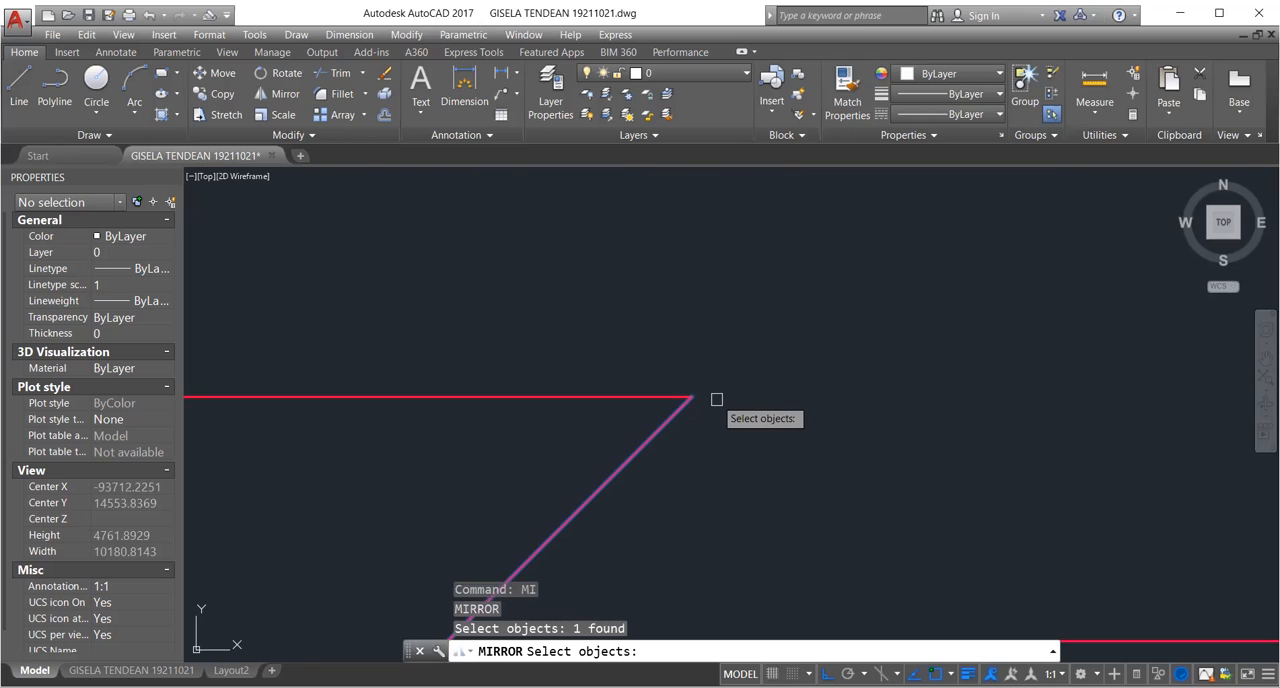
key(Return)
click(692, 397)
click(692, 490)
key(Return)
middle_drag(692, 490, 460, 271)
scroll(740, 408, down, 6)
middle_drag(740, 408, 694, 371)
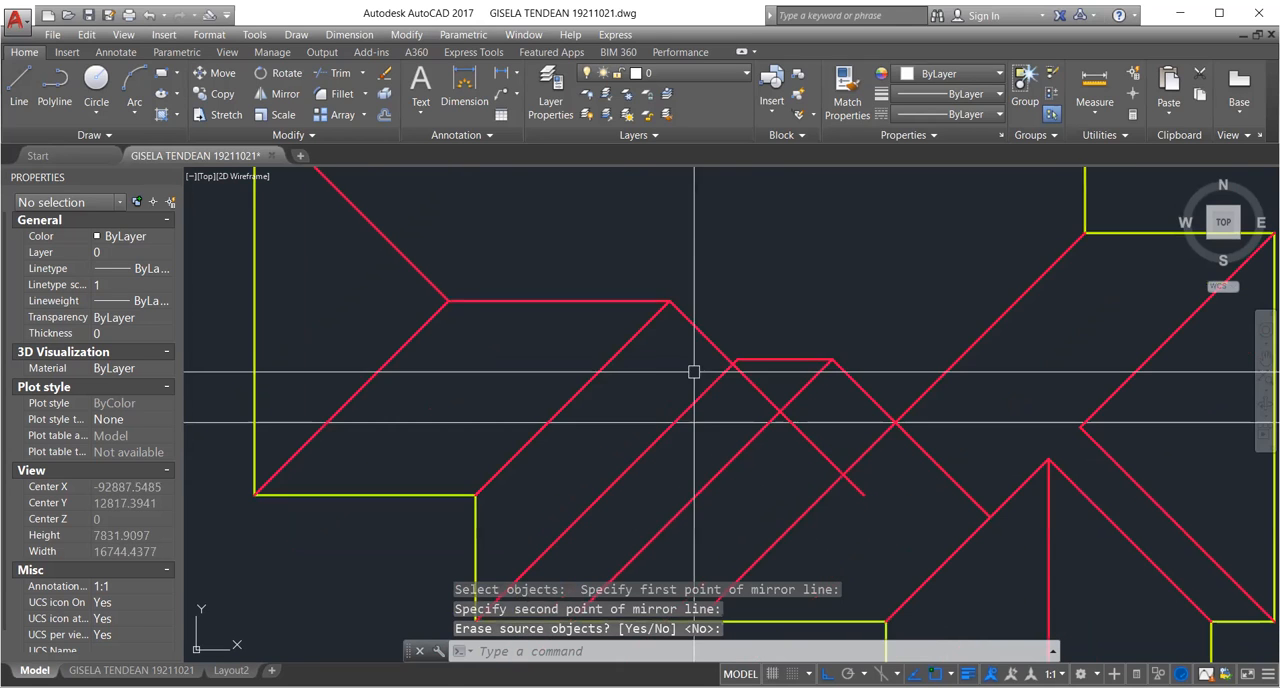
Trim the mirrored diagonal below its crossing with the diagonal that rises from the stepped outline corner to the short ridge.
scroll(665, 366, up, 12)
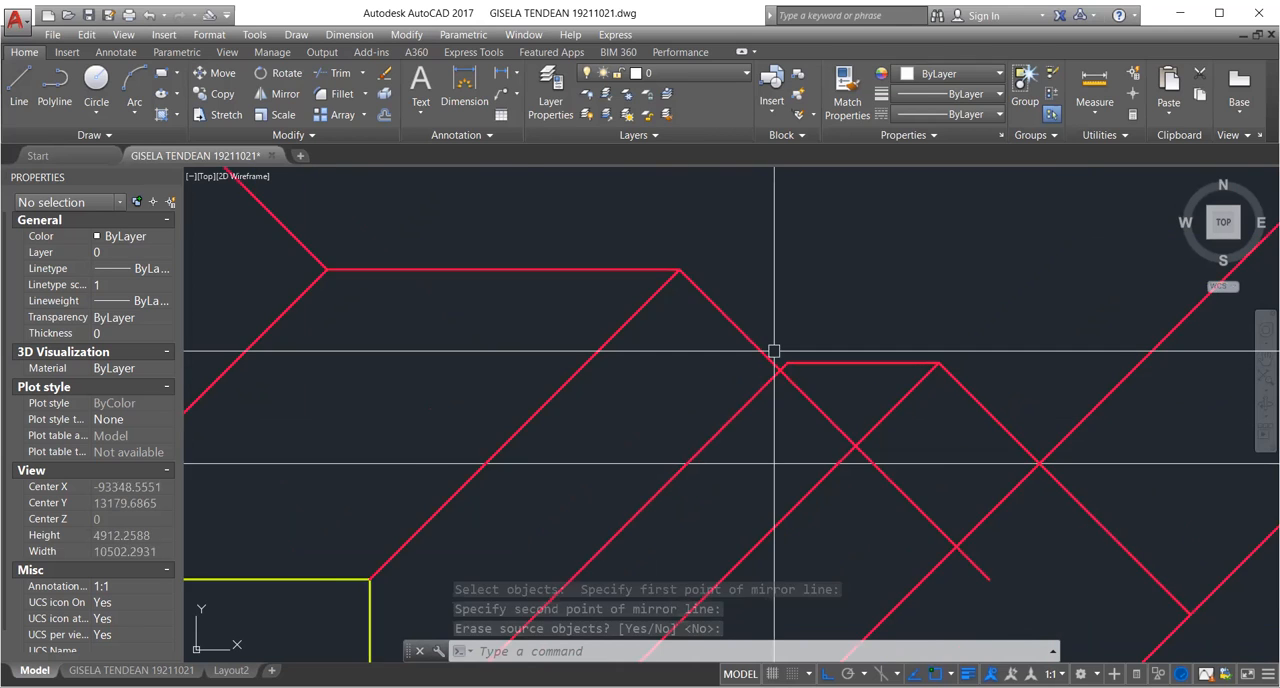
scroll(690, 386, down, 4)
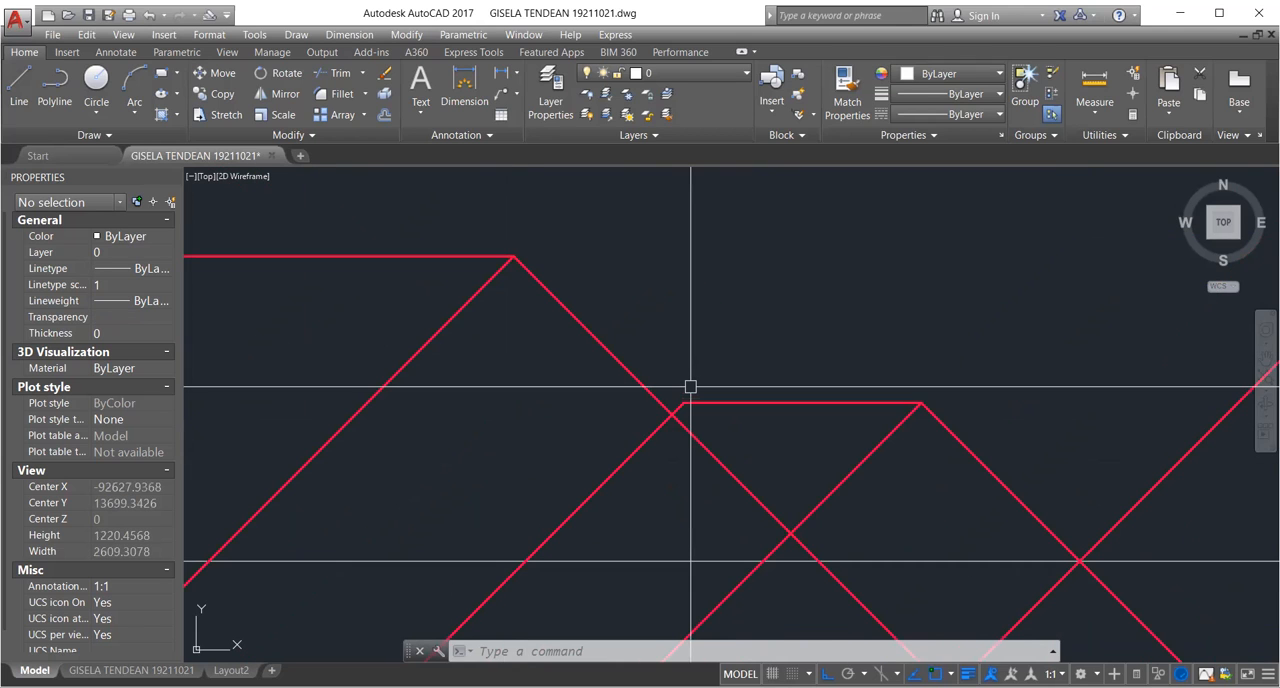
scroll(636, 413, up, 3)
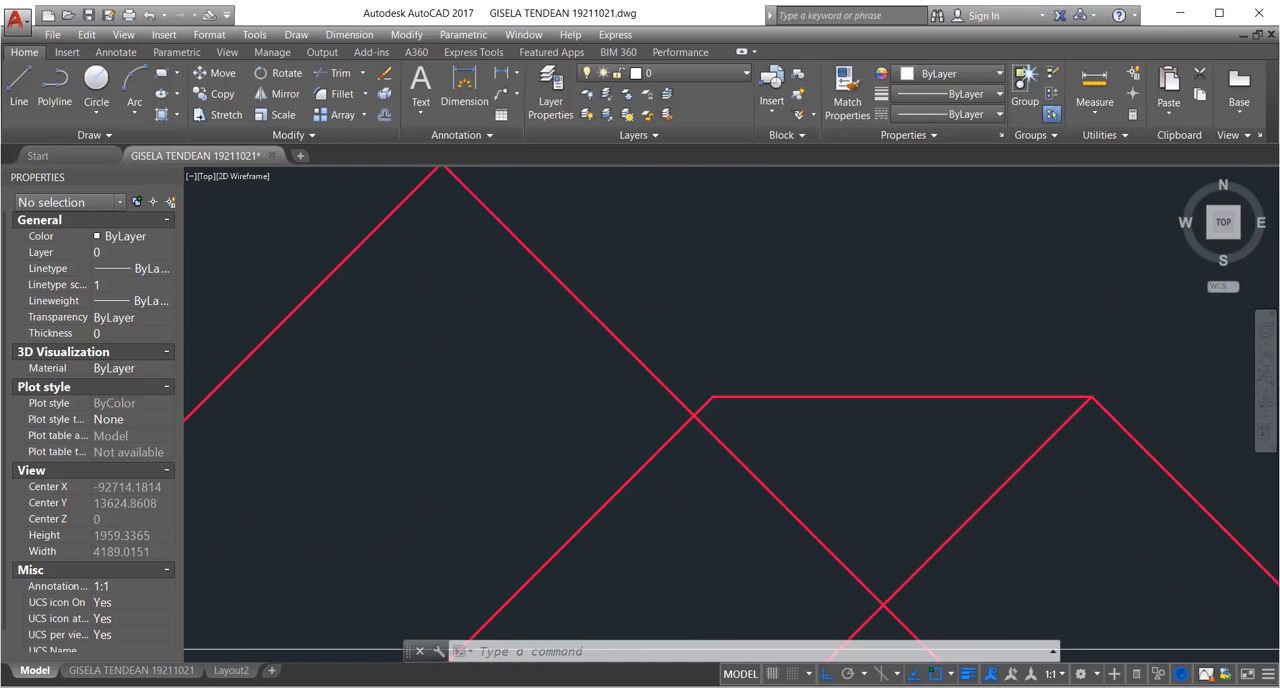
scroll(653, 397, down, 2)
scroll(655, 398, down, 2)
scroll(655, 398, up, 2)
scroll(634, 414, down, 2)
middle_drag(634, 414, 670, 352)
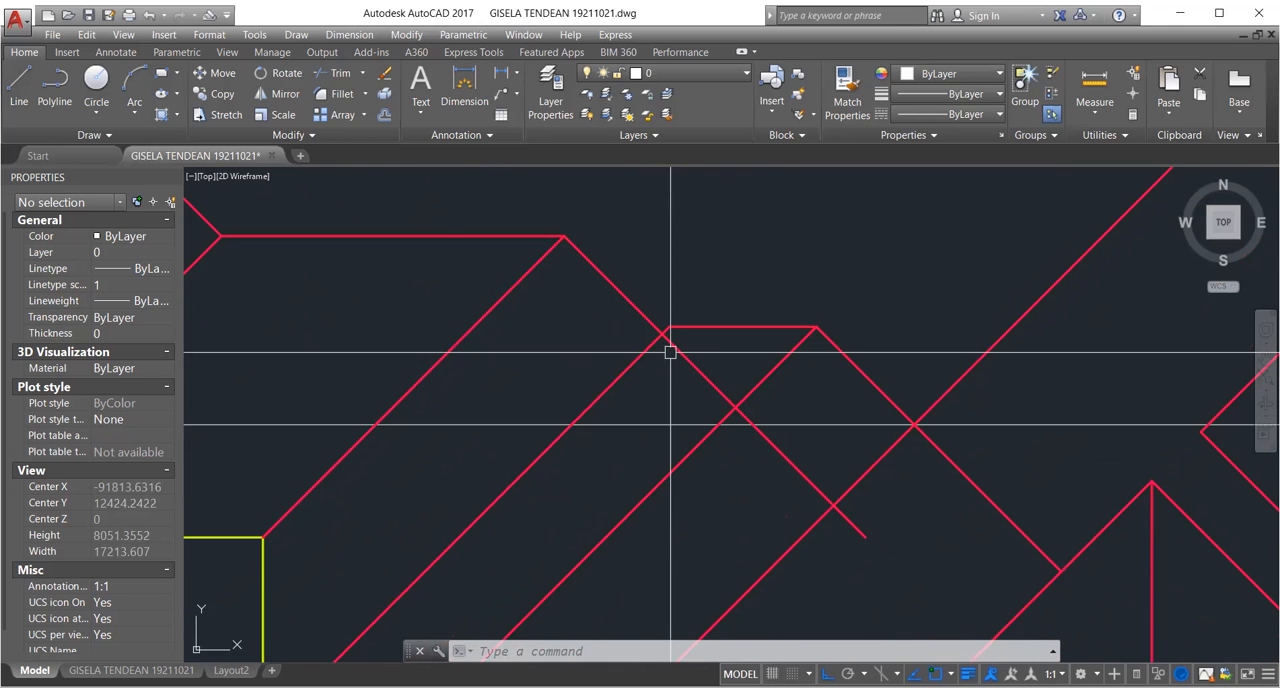
scroll(670, 352, up, 4)
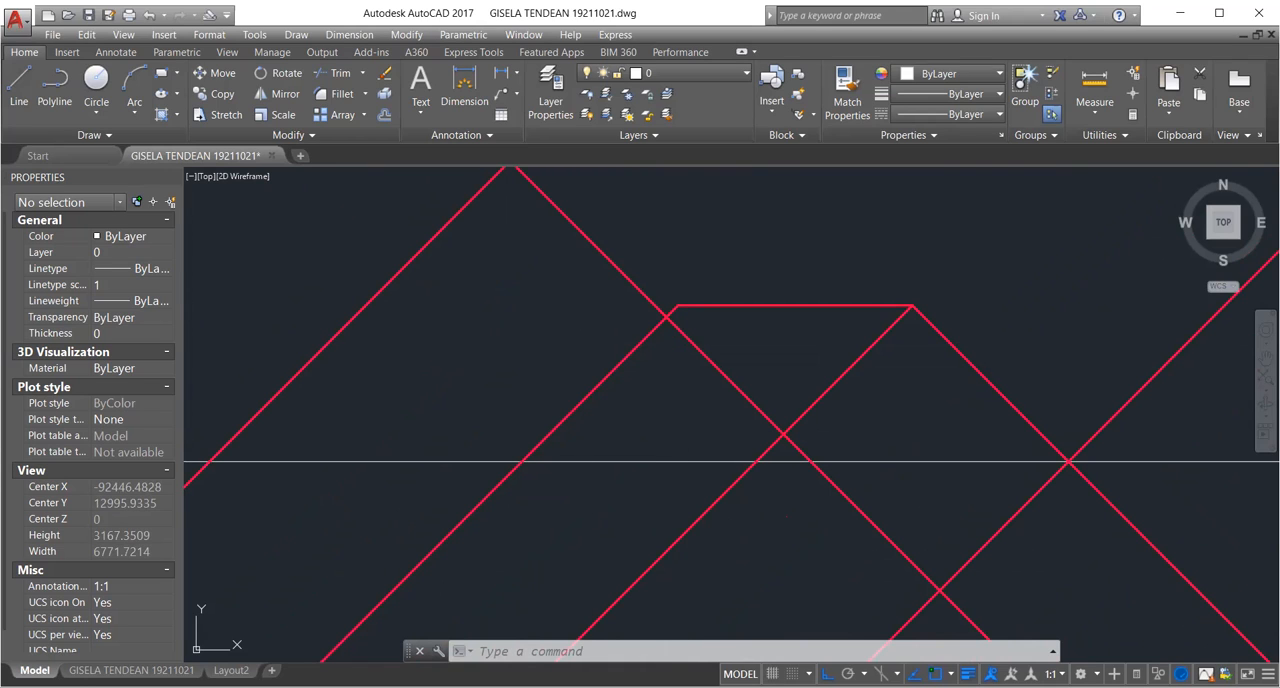
text(tr)
key(Return)
click(644, 338)
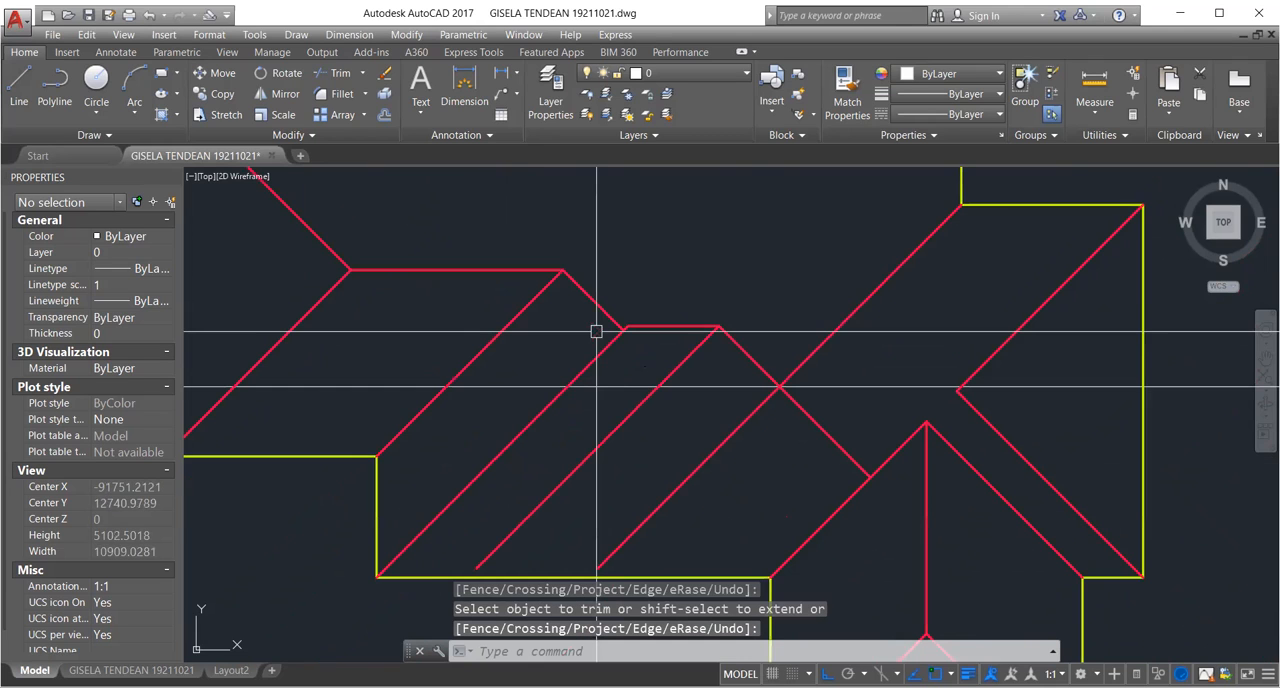
Examine the junction where the trimmed diagonal meets the sloping line just below the left end of the short ridge.
scroll(763, 389, up, 2)
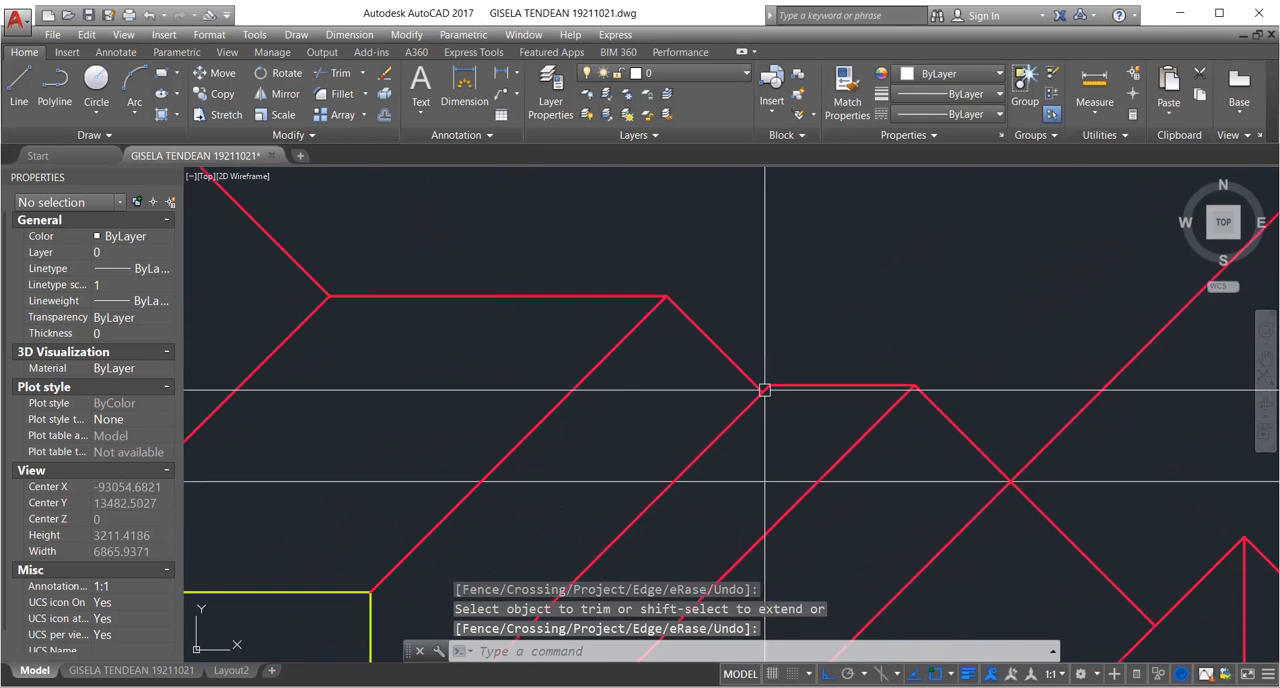
middle_drag(764, 389, 729, 297)
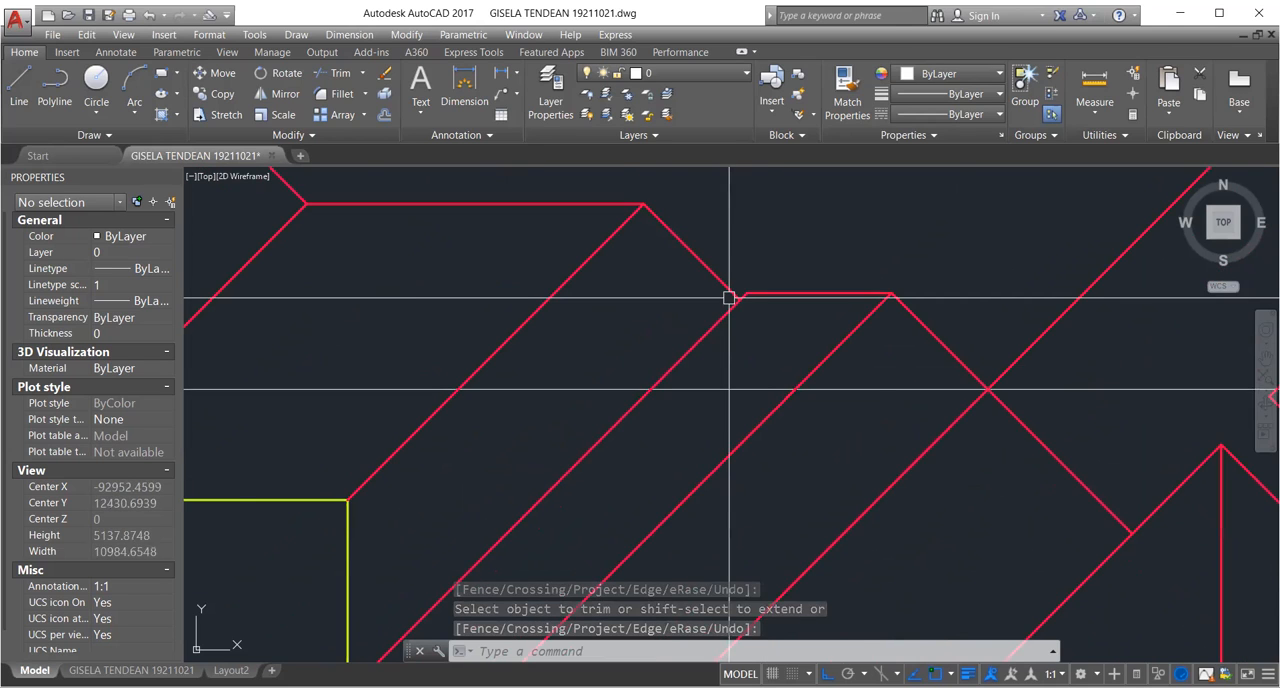
scroll(729, 297, up, 2)
scroll(736, 300, down, 4)
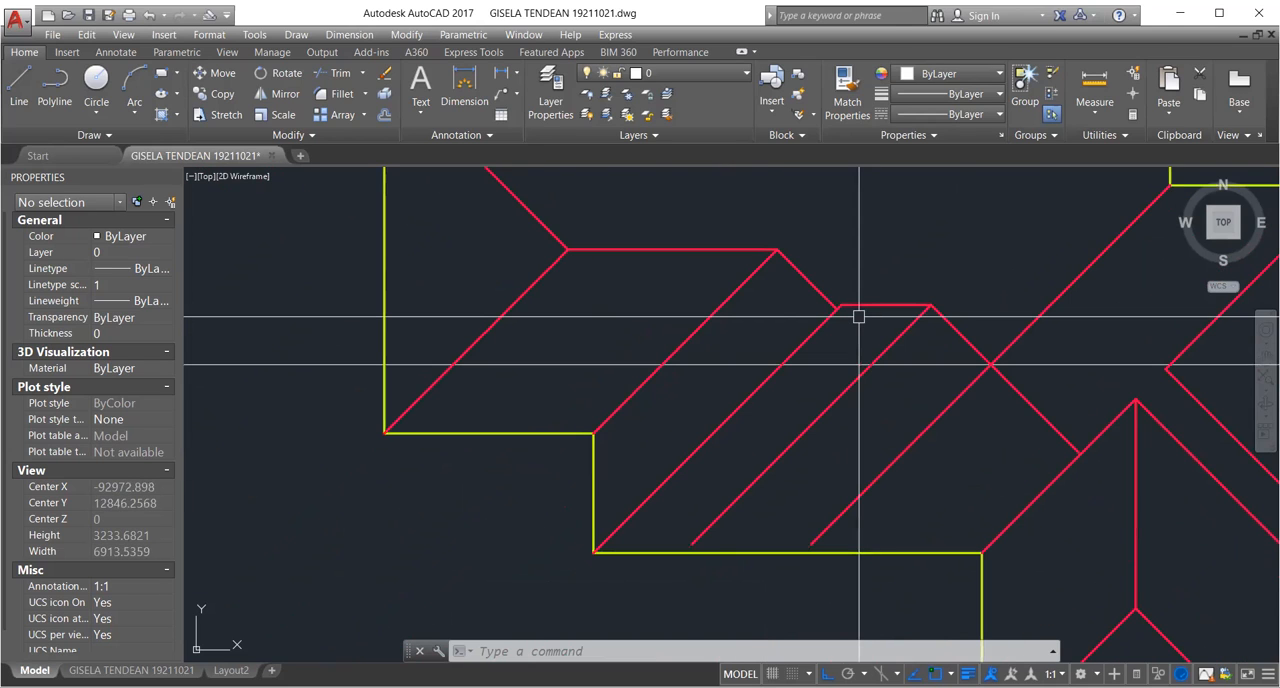
scroll(850, 256, up, 4)
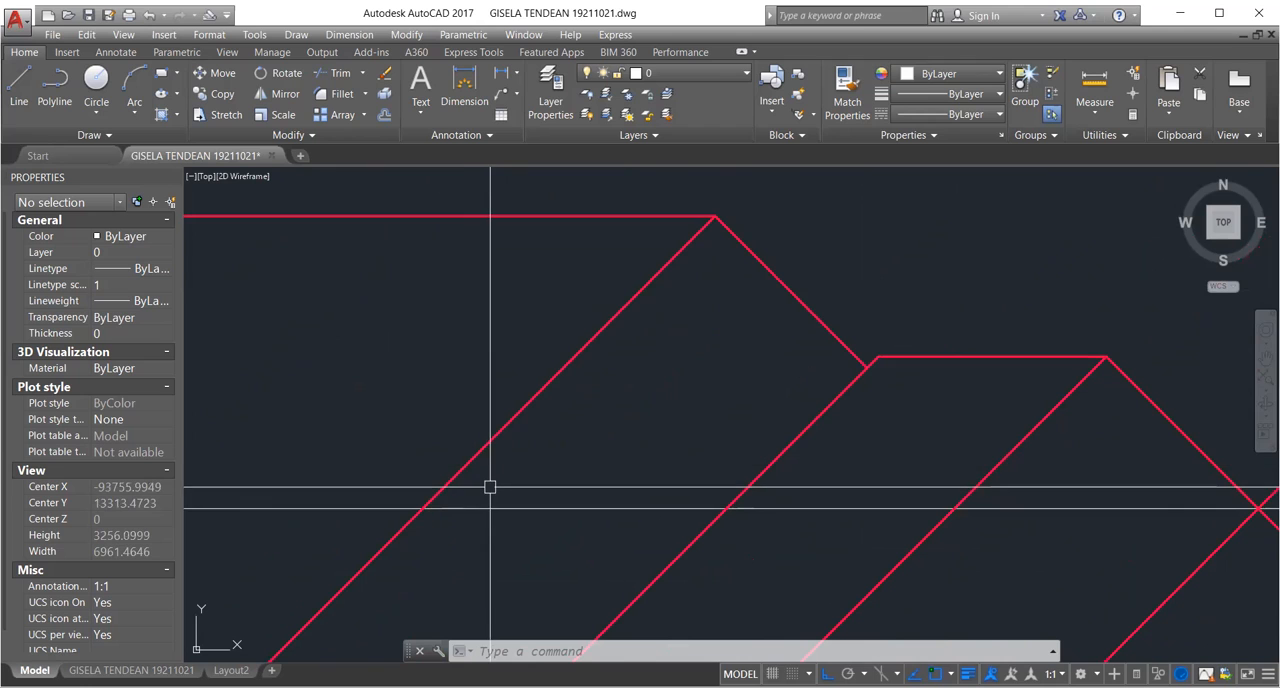
scroll(661, 470, down, 2)
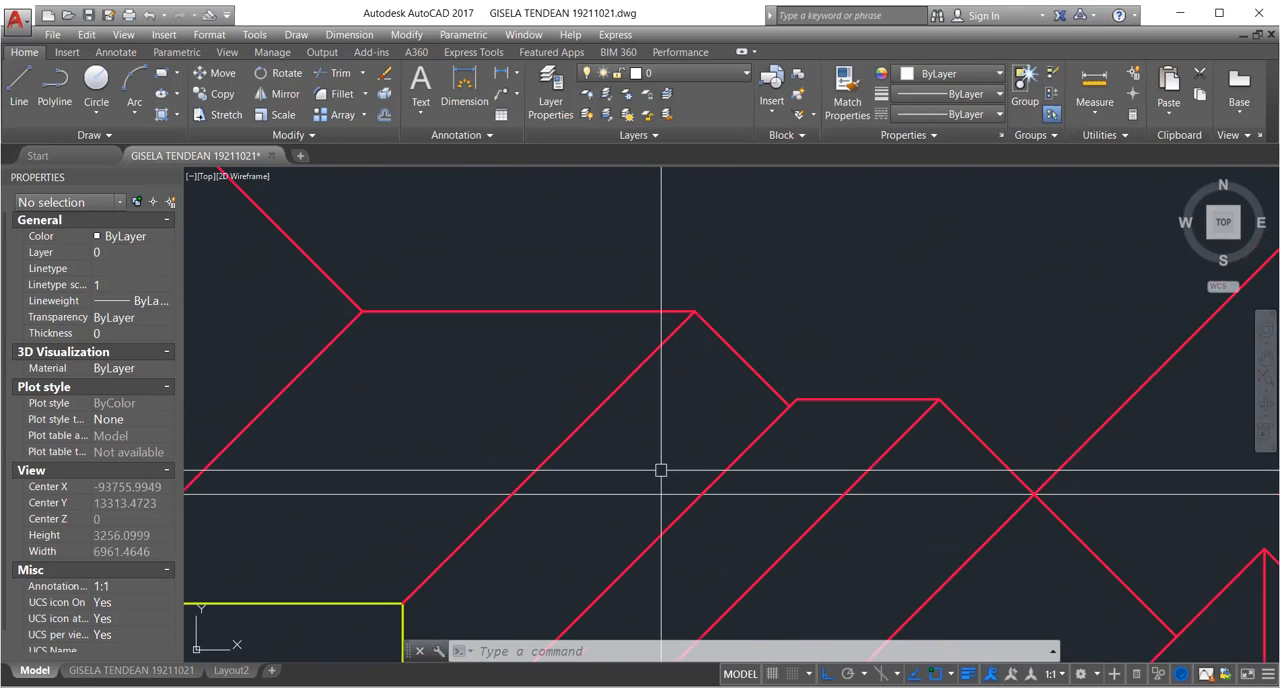
scroll(661, 470, down, 4)
scroll(651, 436, up, 4)
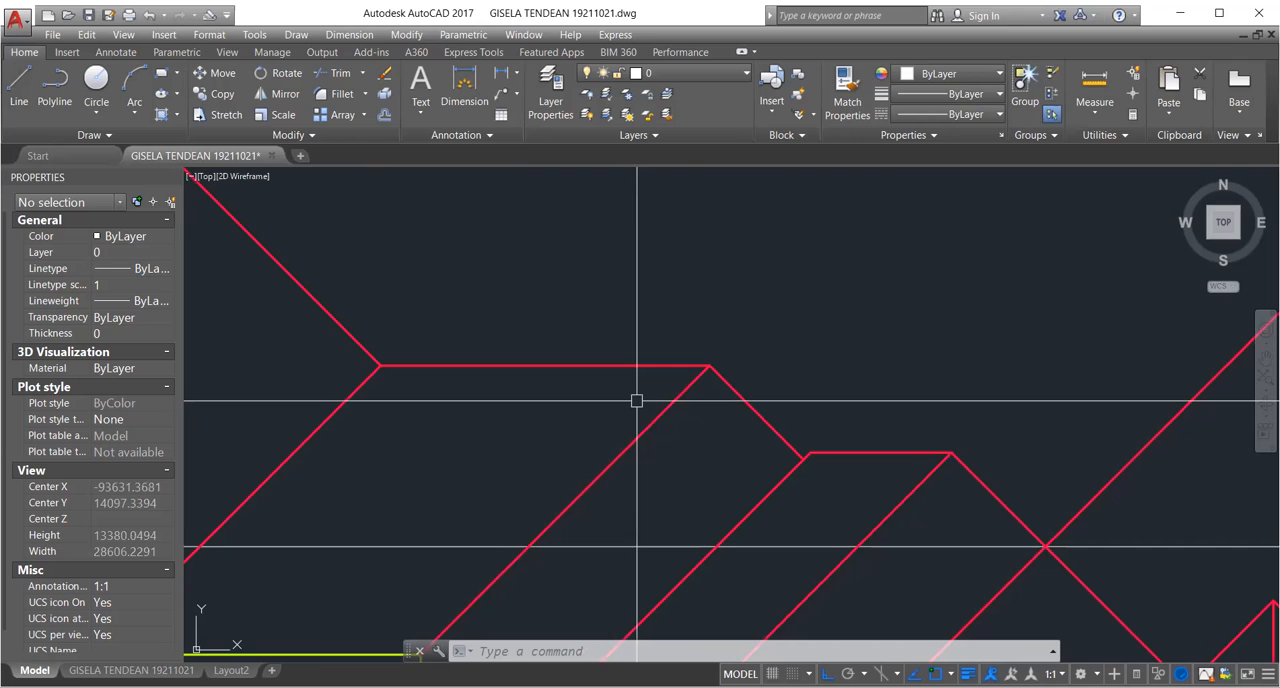
scroll(613, 434, up, 6)
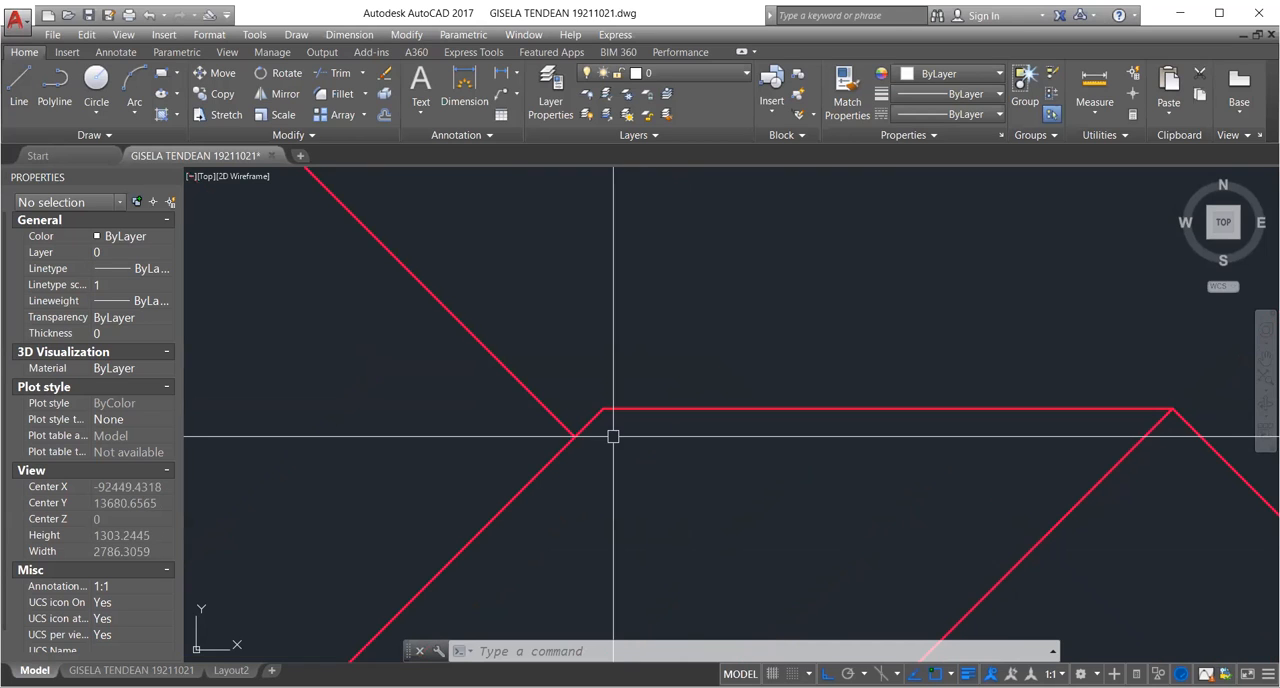
scroll(713, 452, down, 6)
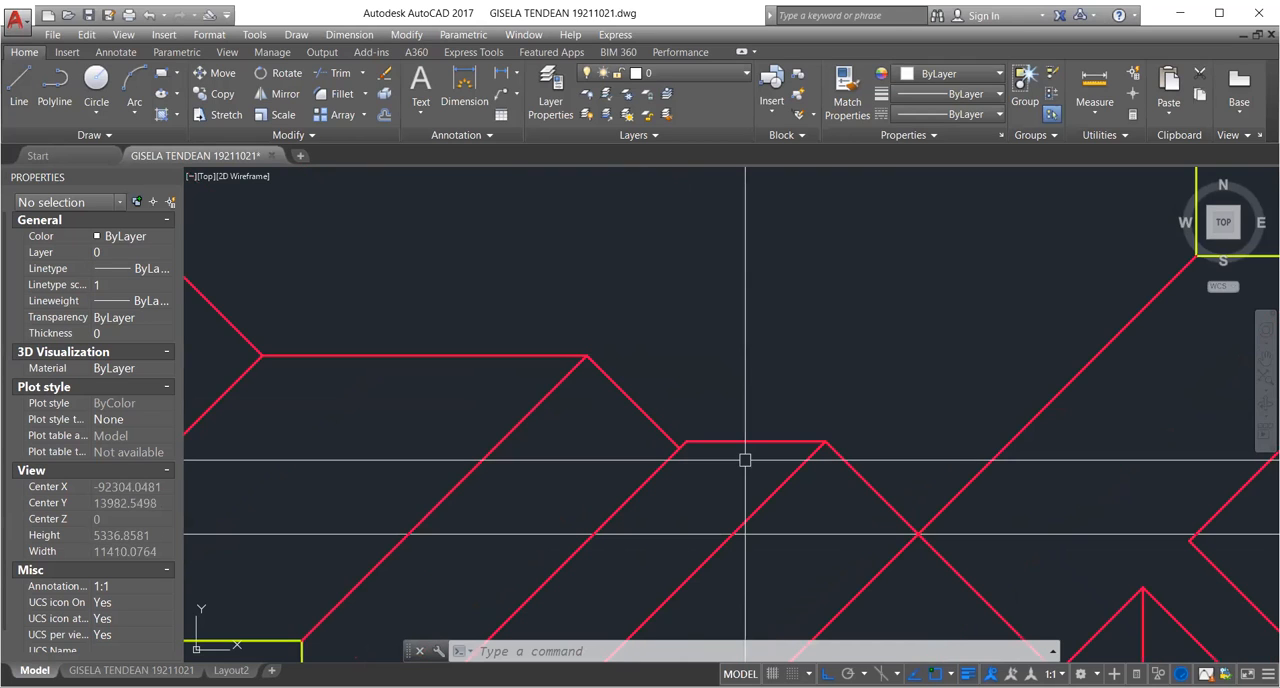
scroll(745, 460, down, 3)
scroll(604, 468, up, 3)
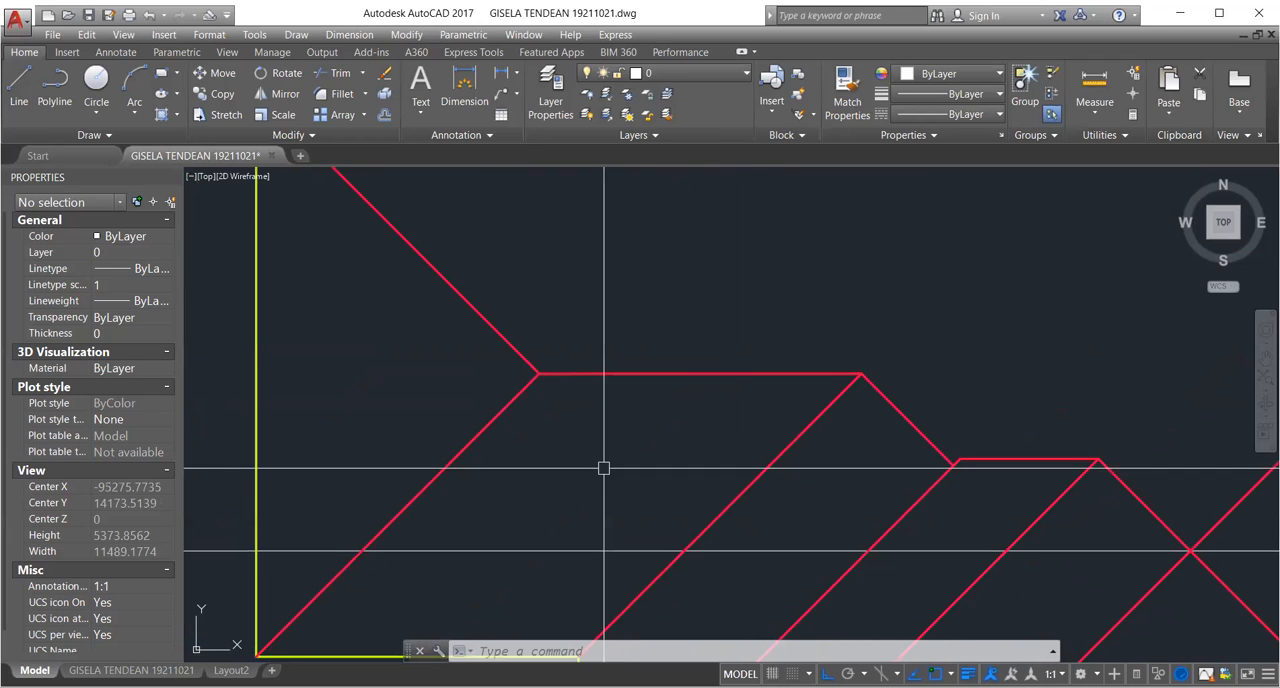
middle_drag(604, 468, 696, 472)
scroll(630, 383, up, 5)
text(l)
key(Return)
middle_drag(640, 336, 525, 416)
scroll(585, 423, down, 4)
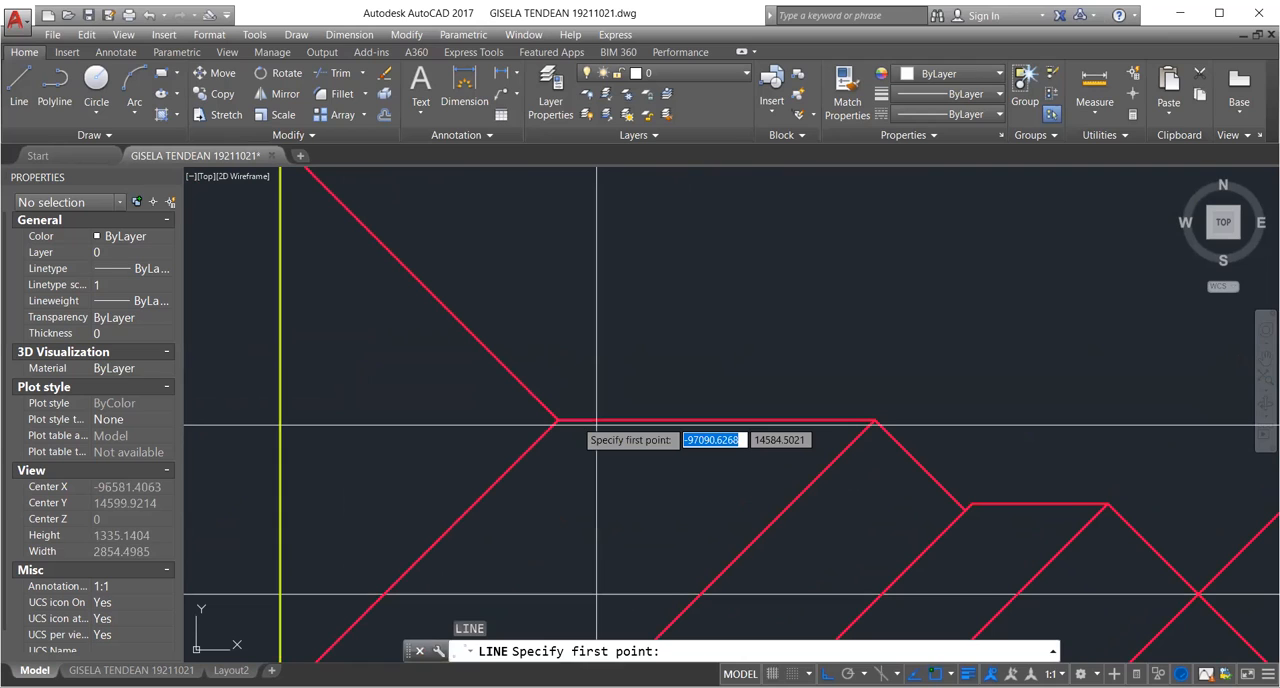
key(Escape)
key(Escape)
key(Escape)
Copy the long horizontal ridge line straight up into the empty area above it.
text(cp)
key(Return)
click(683, 414)
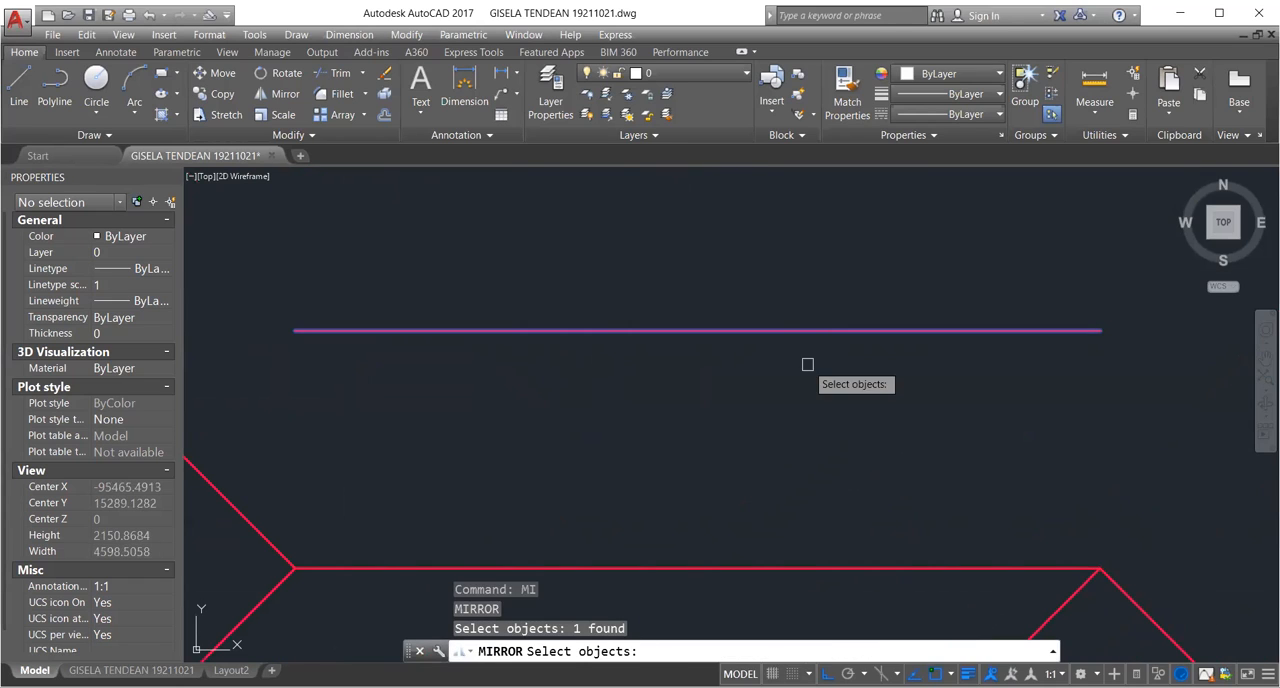
key(Return)
click(808, 380)
key(Escape)
key(Escape)
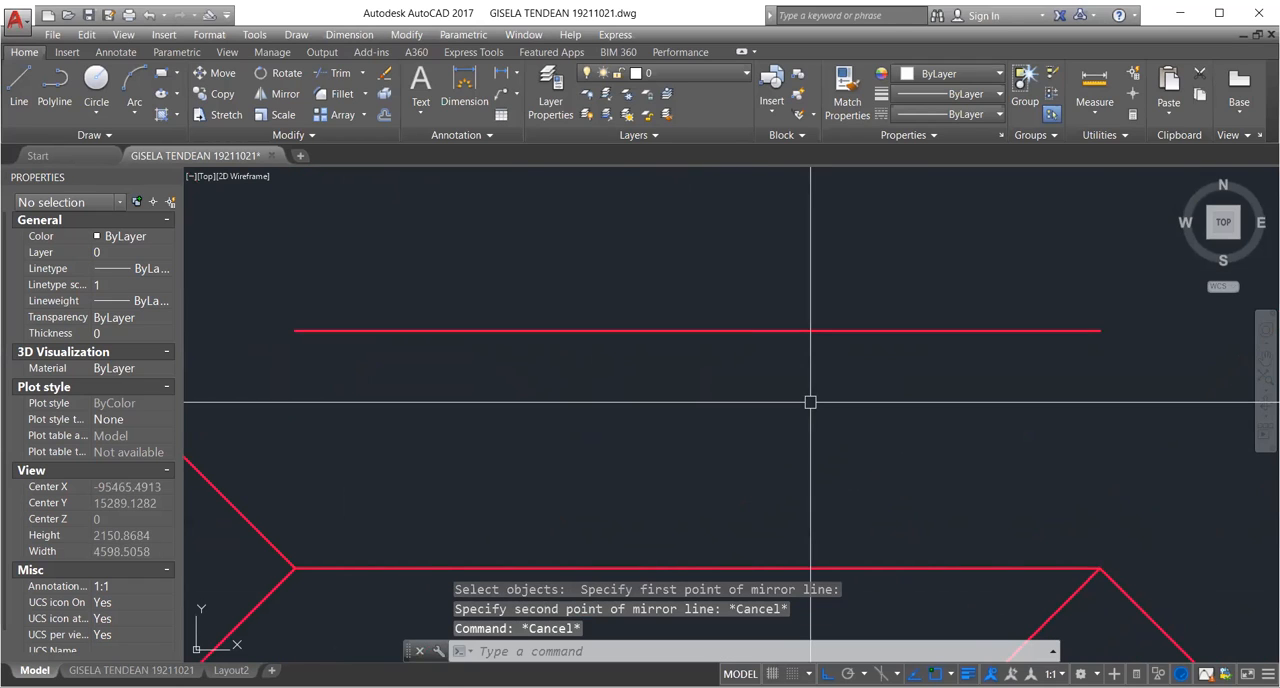
text(ro)
key(Return)
click(830, 331)
key(Return)
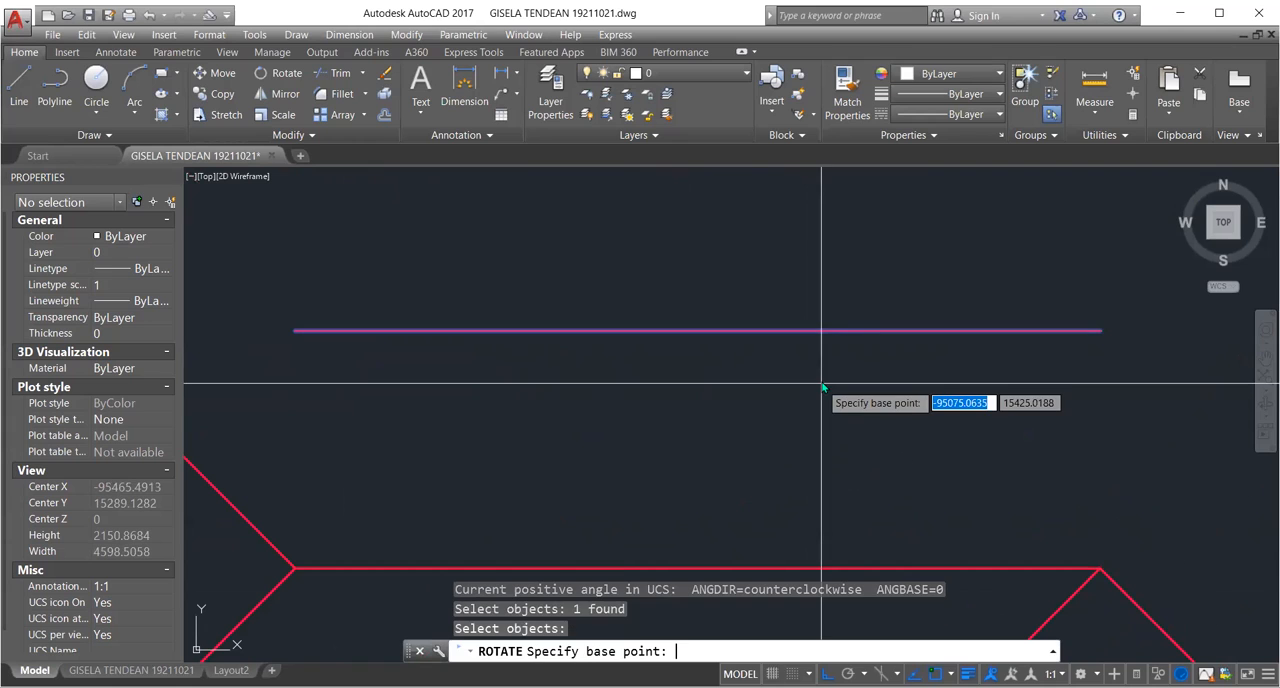
text(<45)
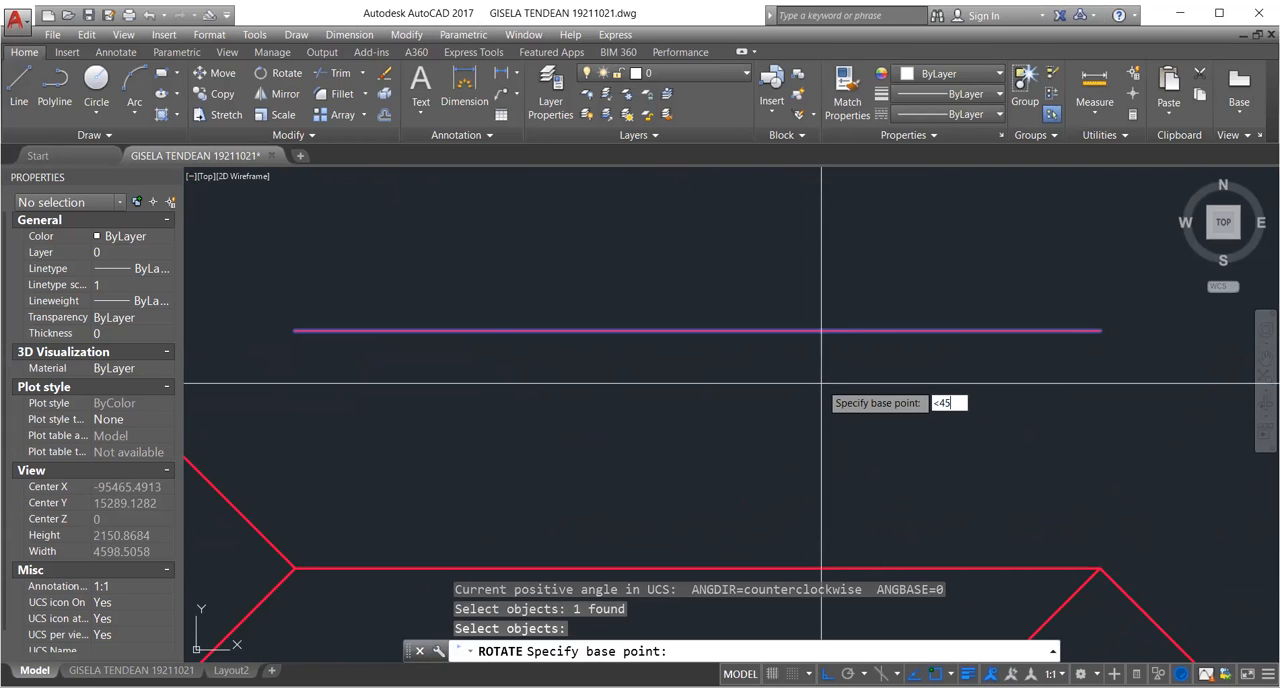
key(Return)
scroll(822, 383, down, 2)
key(Escape)
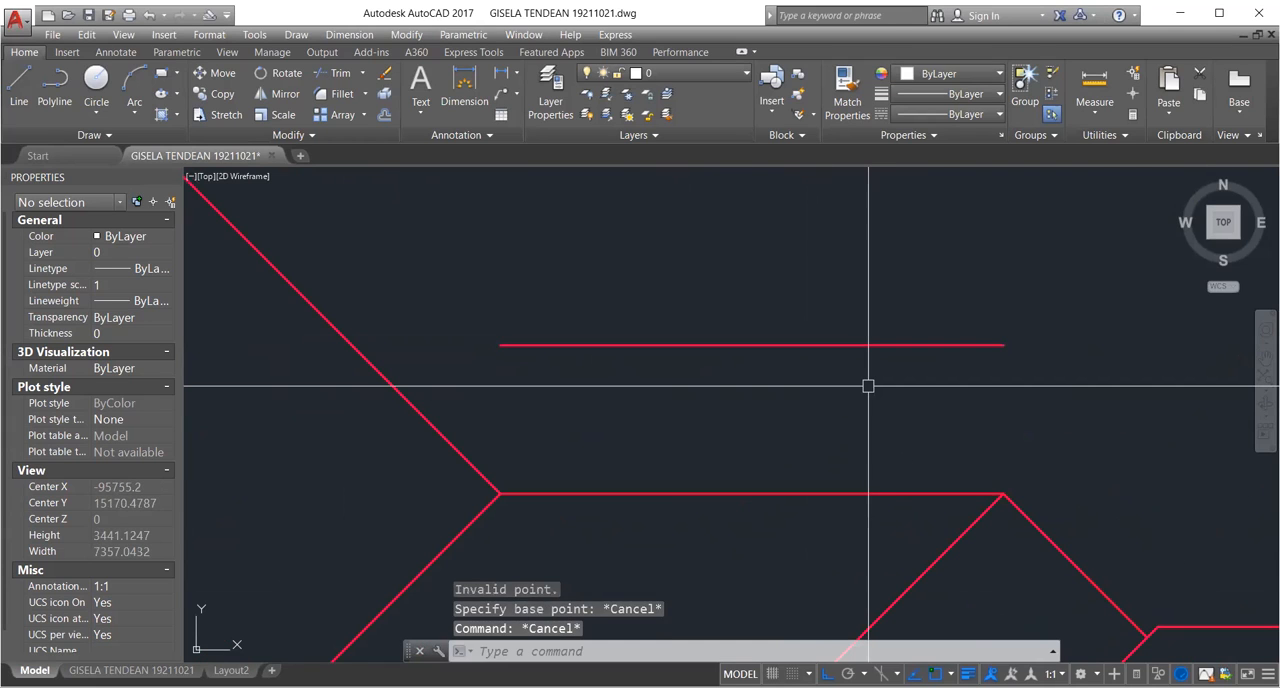
Rotate the copied ridge line by 45 degrees around a base point just below it.
key(Return)
click(891, 345)
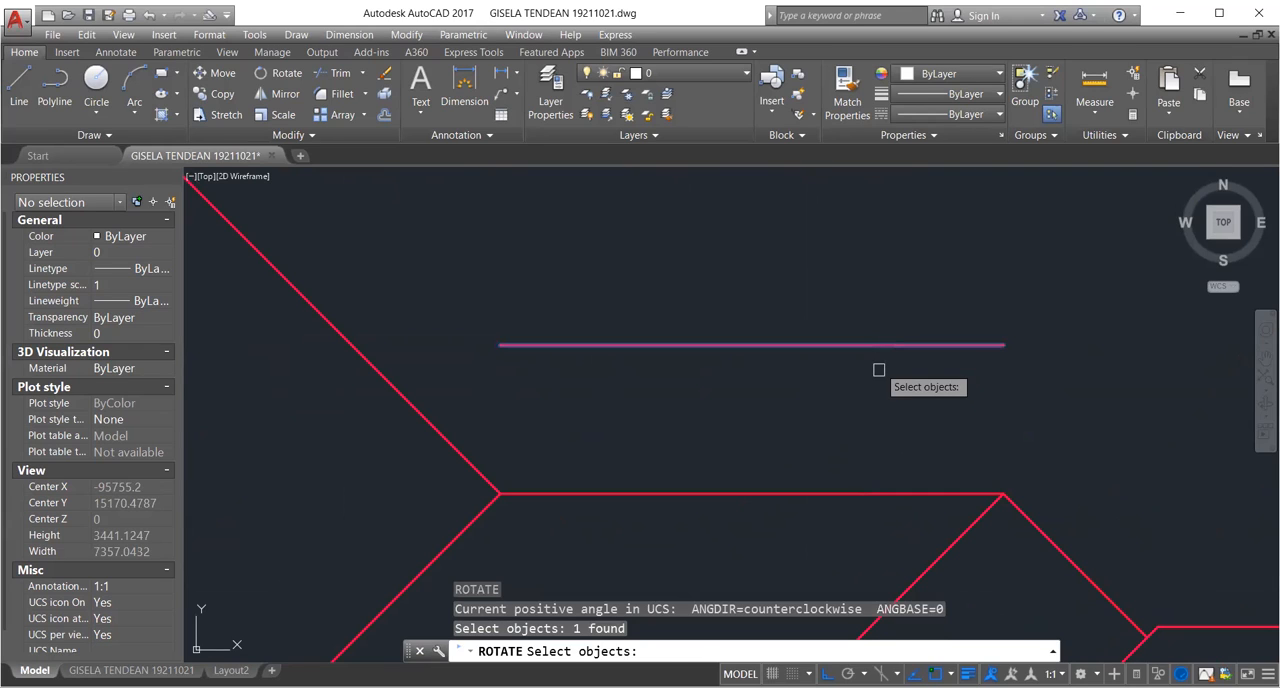
key(Return)
click(875, 383)
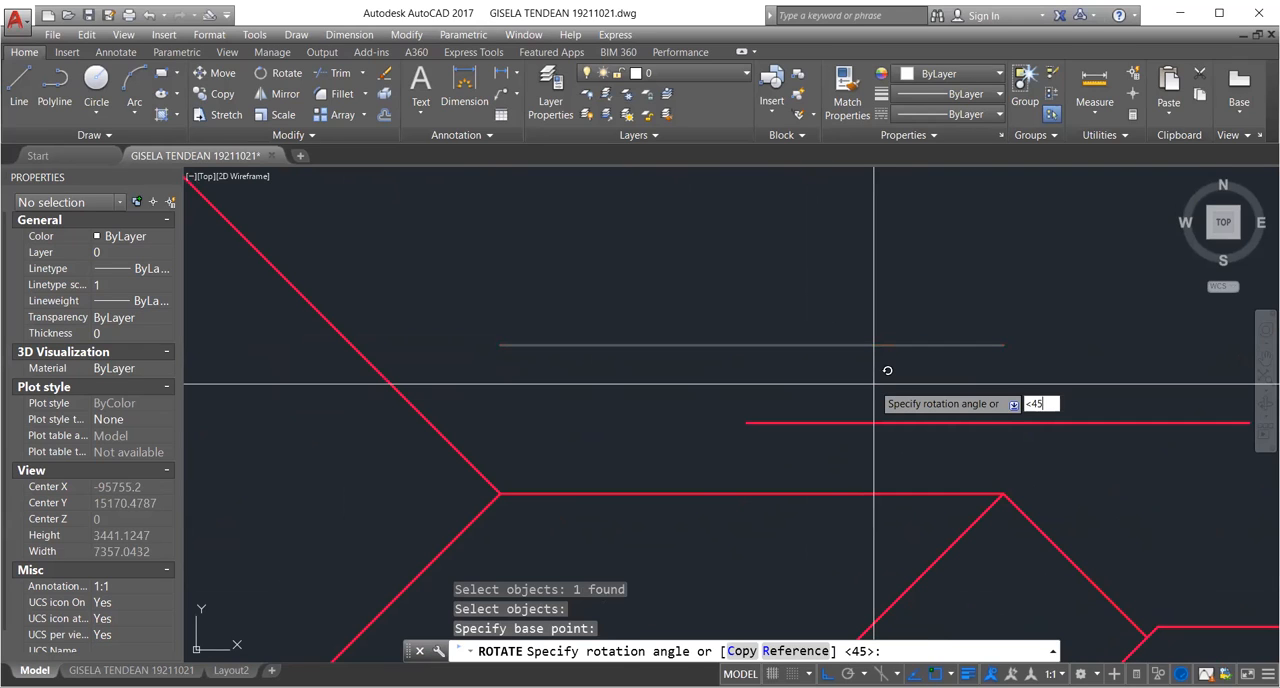
text(<45)
key(Return)
middle_drag(887, 370, 833, 420)
scroll(833, 420, up, 2)
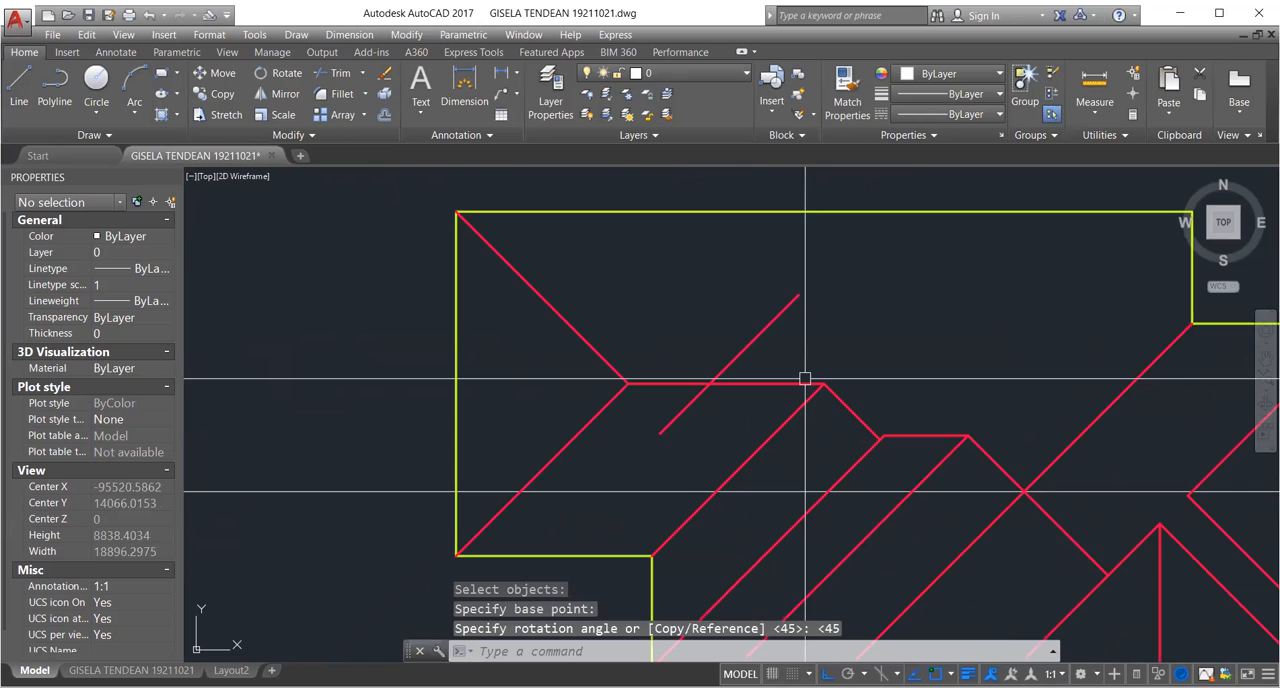
text(m)
key(Return)
click(783, 316)
scroll(785, 330, up, 2)
scroll(783, 329, up, 4)
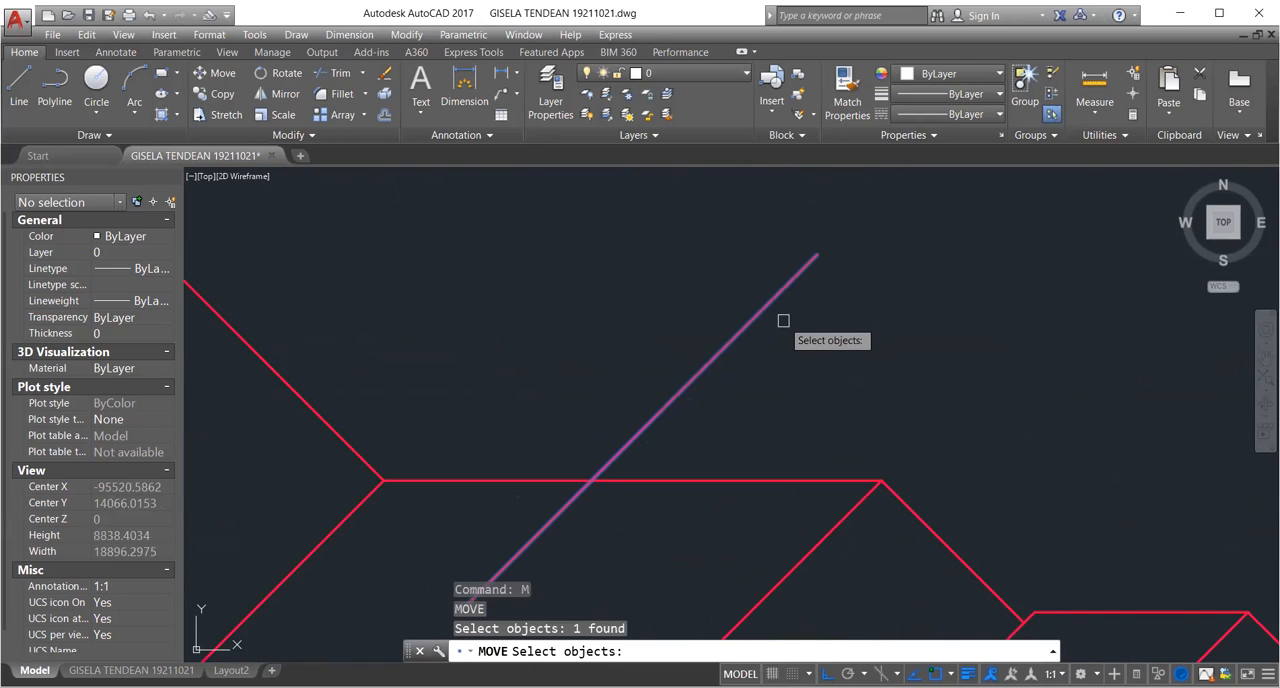
key(Escape)
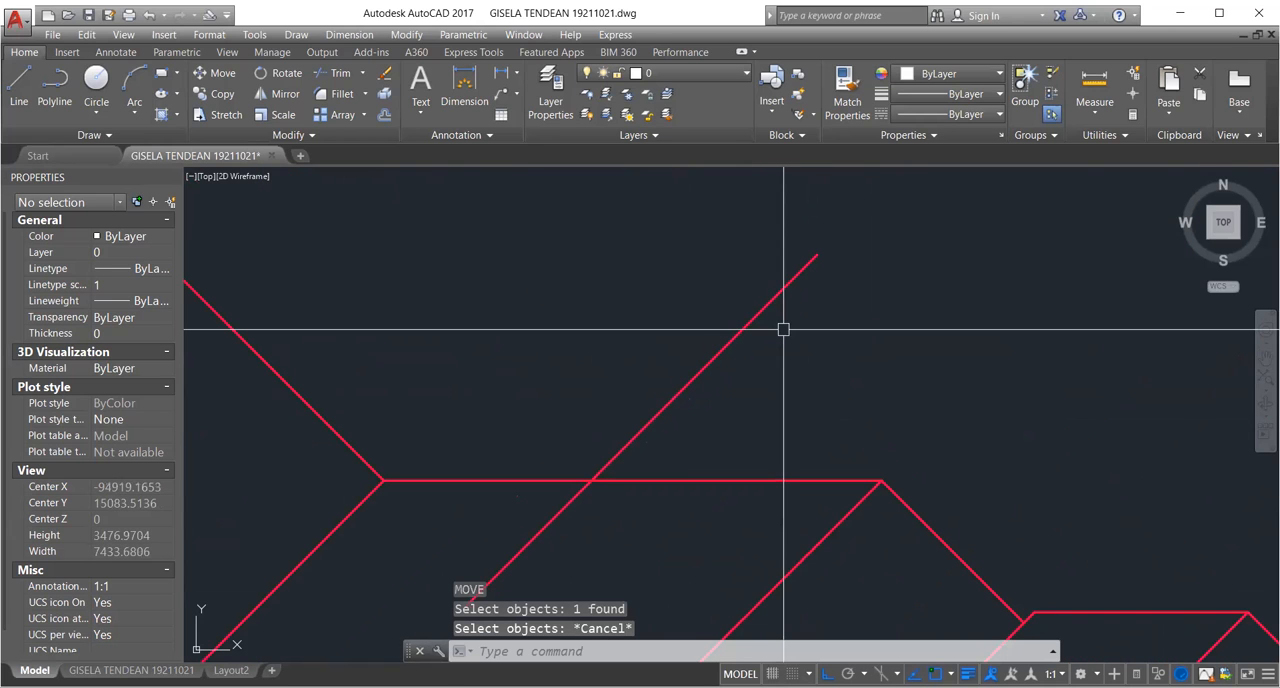
Mirror the rotated 45-degree line about a vertical axis through its upper end.
text(mi)
key(Return)
click(784, 288)
key(Return)
click(817, 255)
click(817, 347)
key(Return)
Erase the original rotated line, keeping only its mirrored copy that slopes down to the right.
scroll(750, 377, down, 2)
text(e)
key(Return)
drag(750, 377, 695, 315)
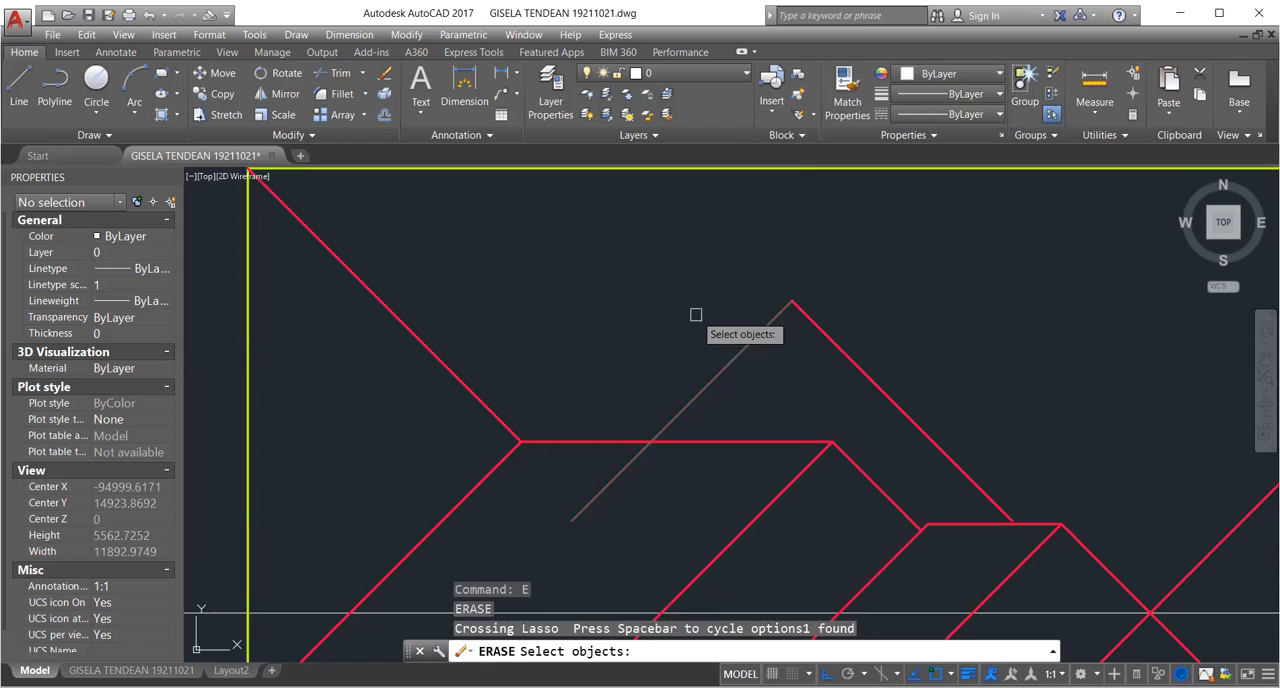
scroll(759, 374, down, 5)
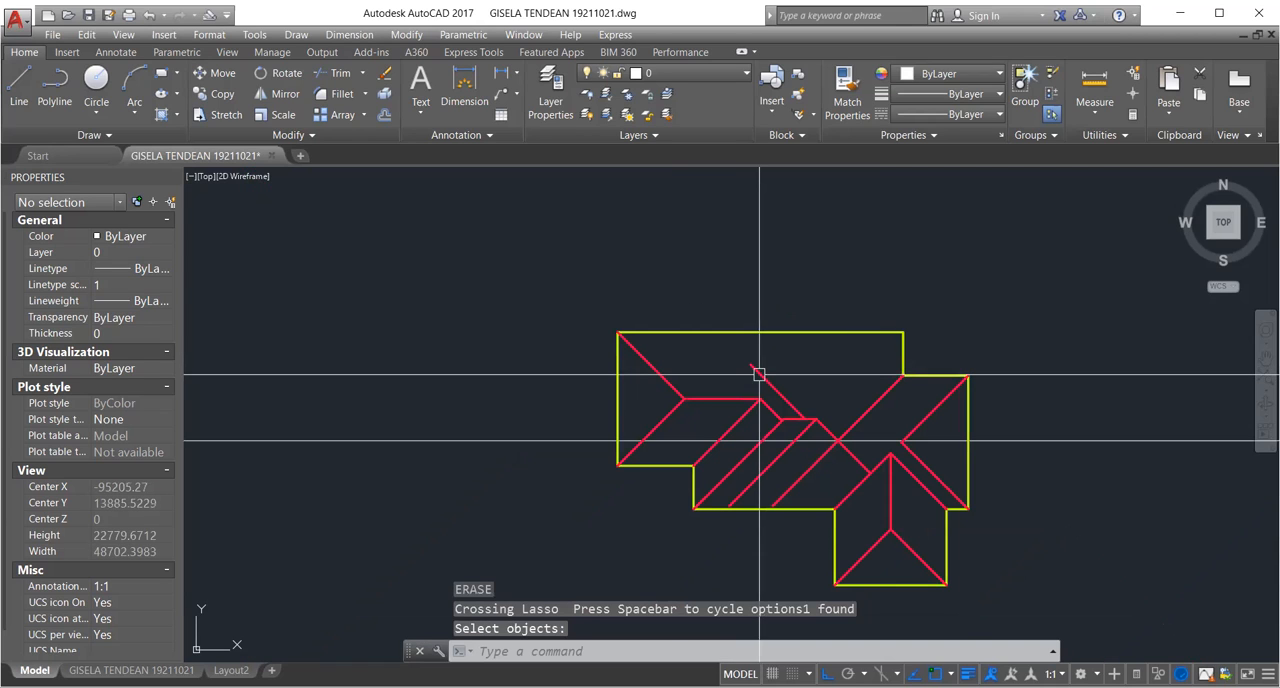
key(Return)
Move the mirrored diagonal so its upper end sits on the right end of the long ridge.
text(m)
key(Return)
click(757, 380)
click(759, 386)
scroll(750, 372, up, 2)
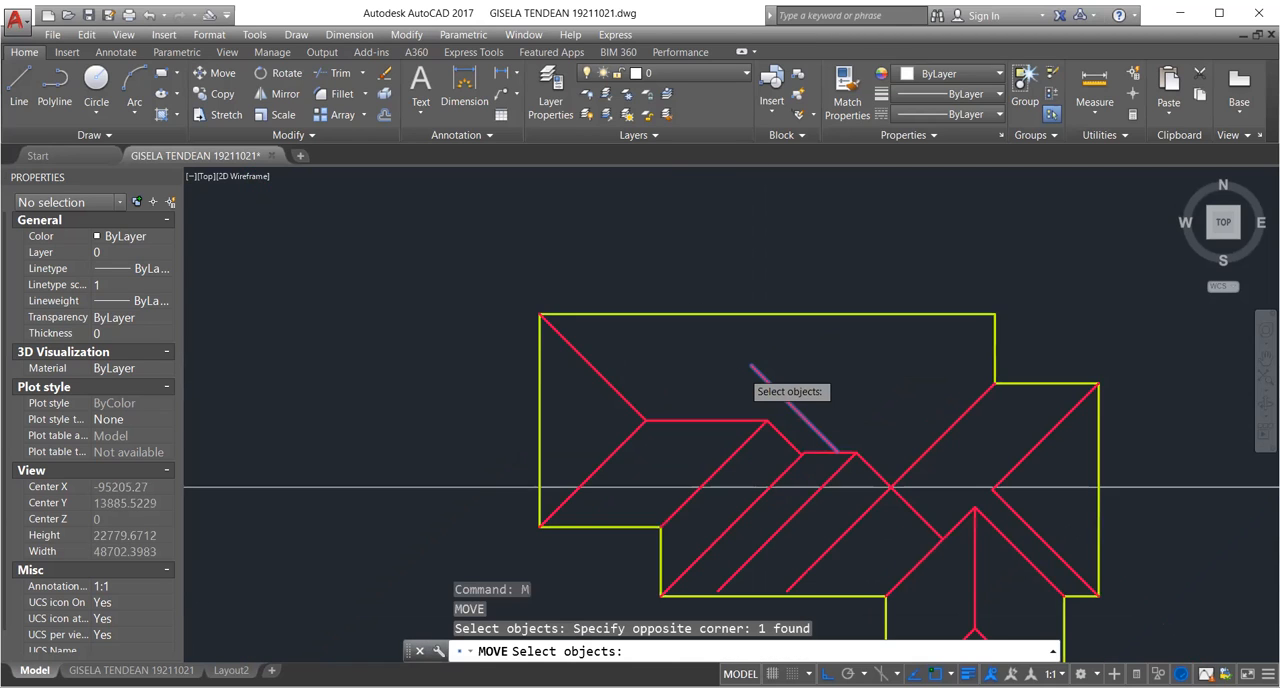
scroll(752, 377, up, 4)
key(Return)
click(760, 347)
scroll(797, 492, up, 4)
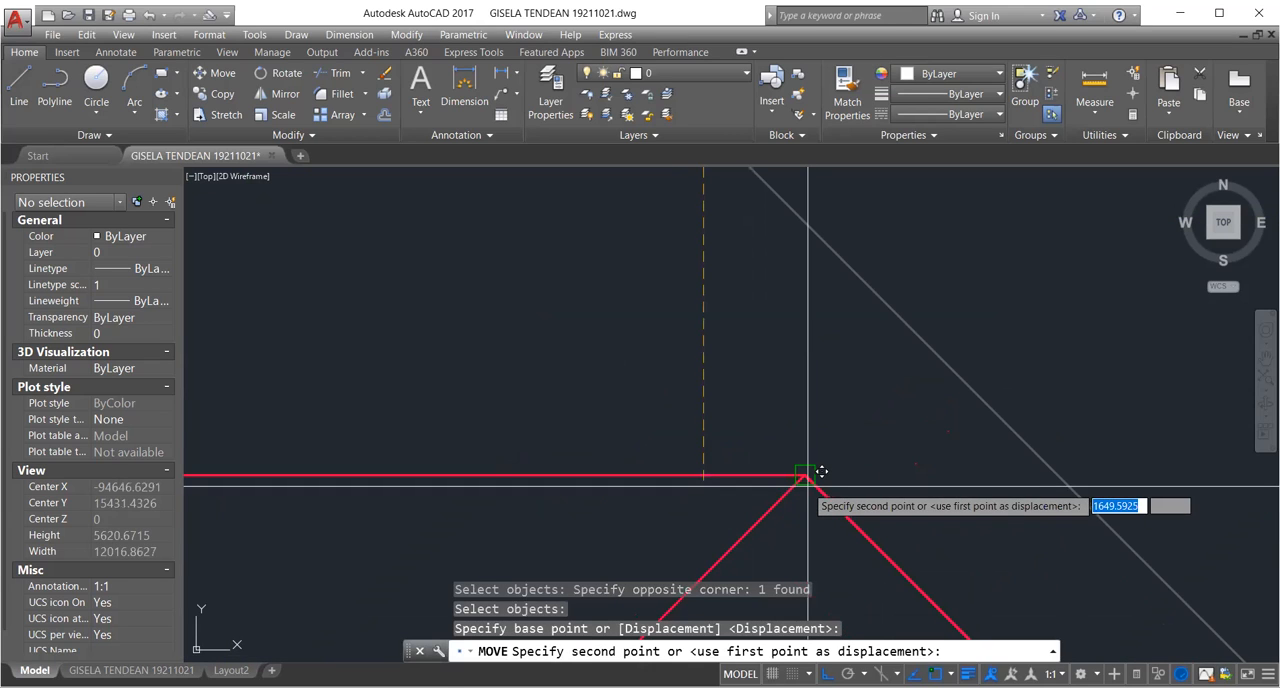
click(806, 476)
scroll(806, 477, up, 3)
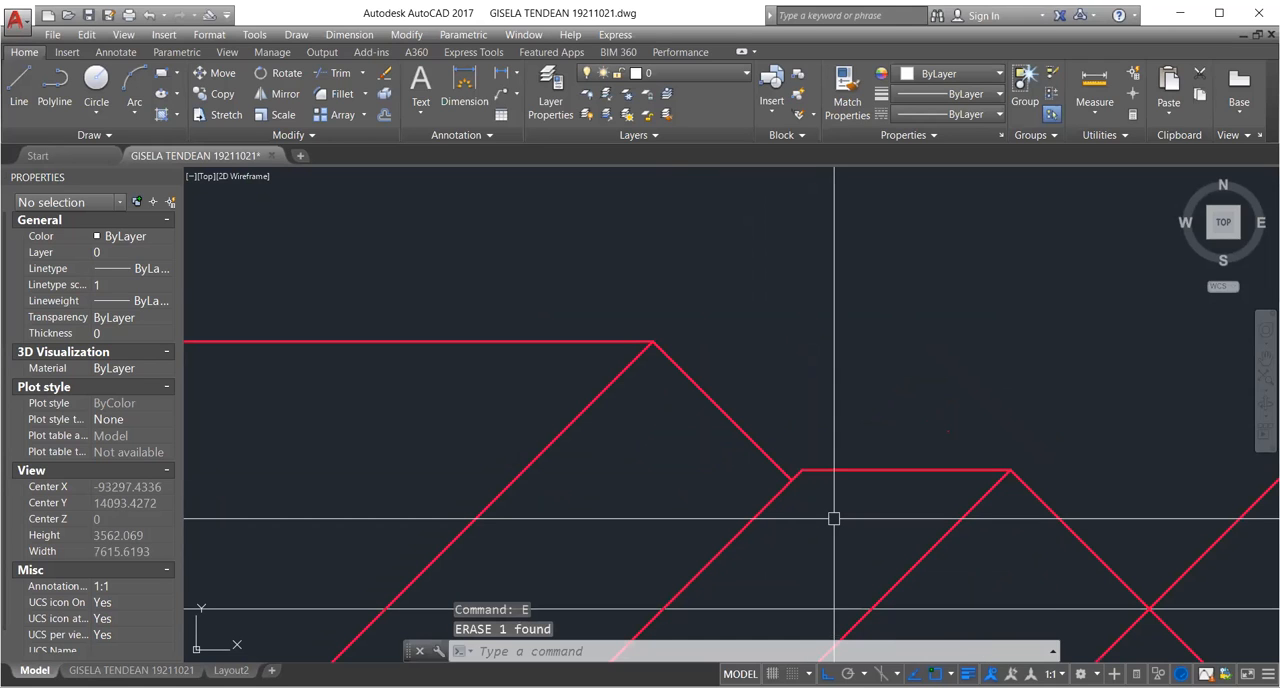
Try erasing the newly placed diagonal that descends from the right end of the long ridge.
scroll(834, 518, down, 1)
middle_drag(792, 465, 824, 431)
middle_drag(994, 489, 932, 483)
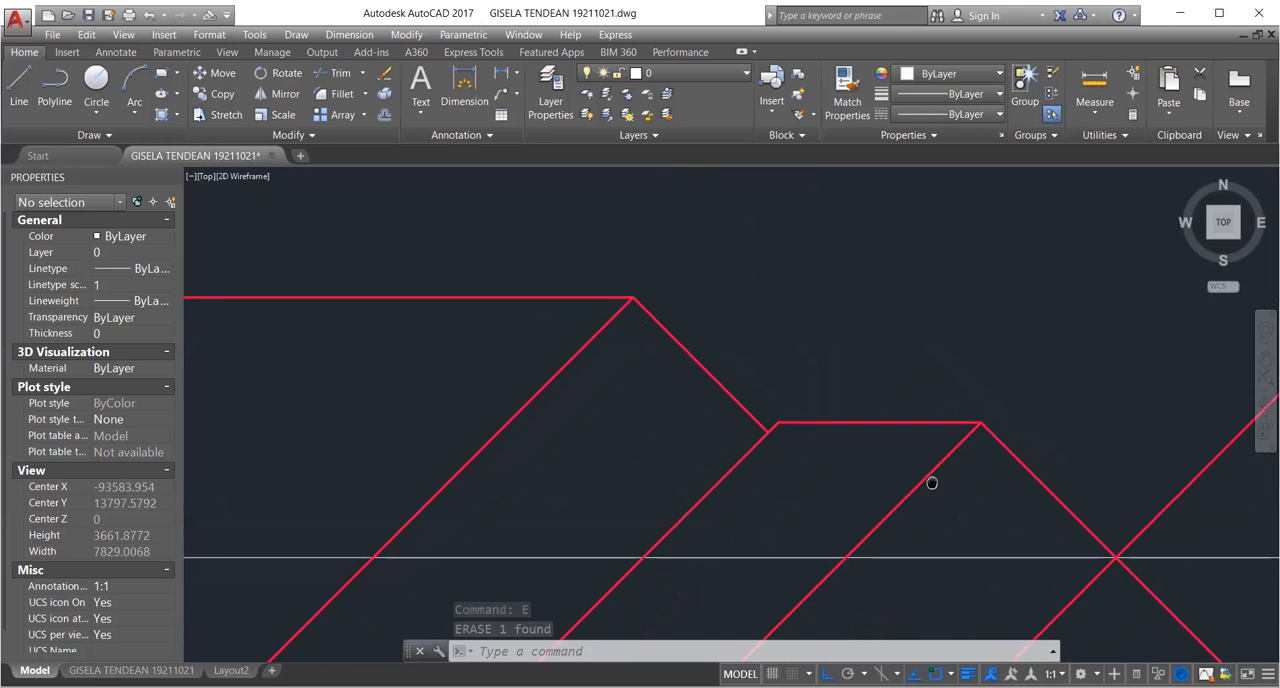
scroll(932, 483, down, 2)
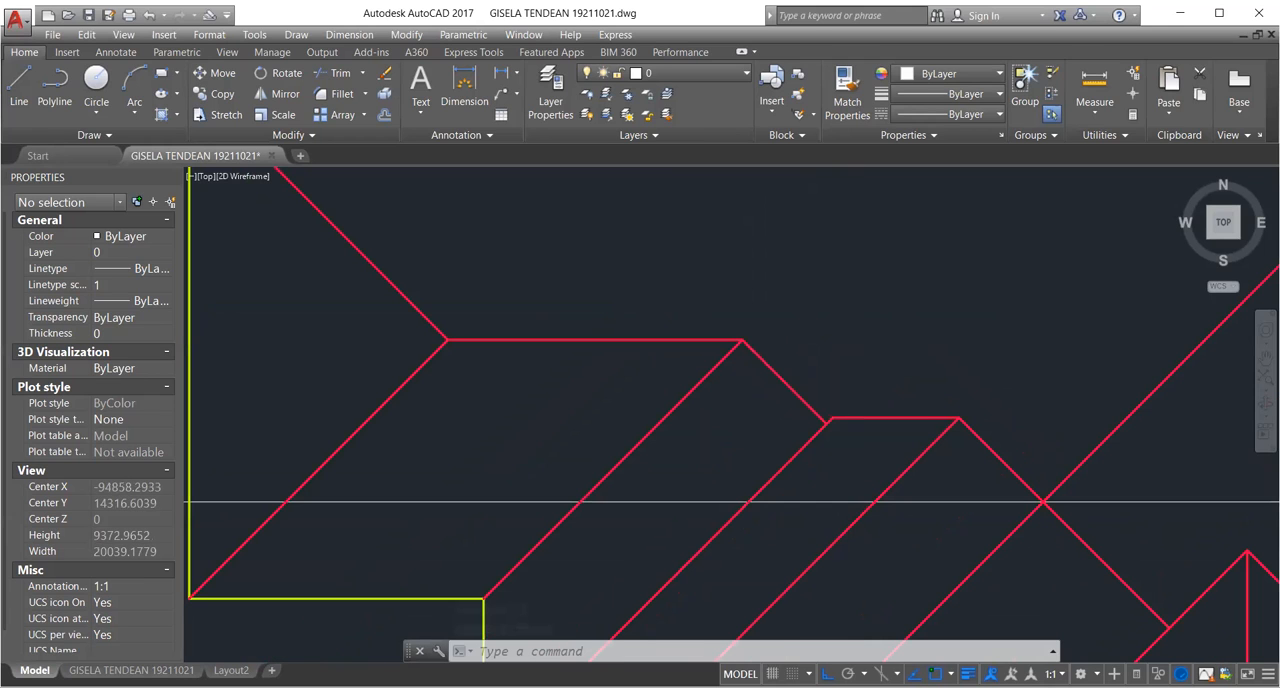
scroll(809, 452, up, 3)
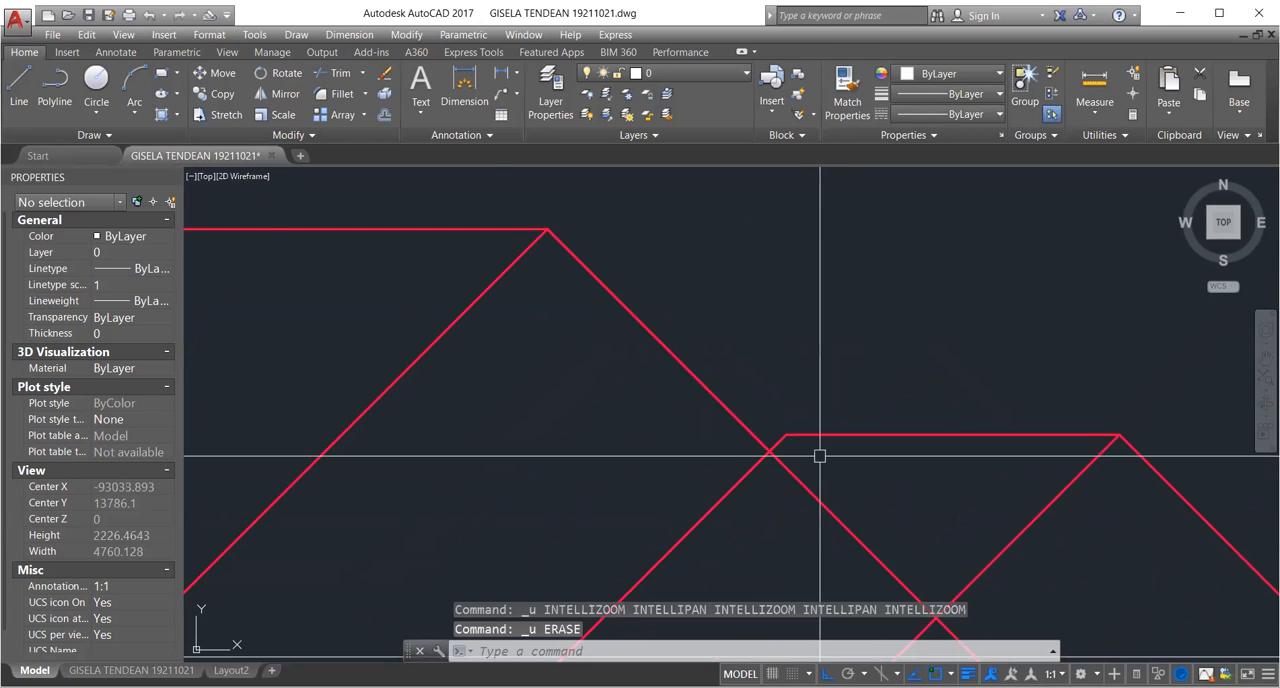
scroll(816, 458, down, 2)
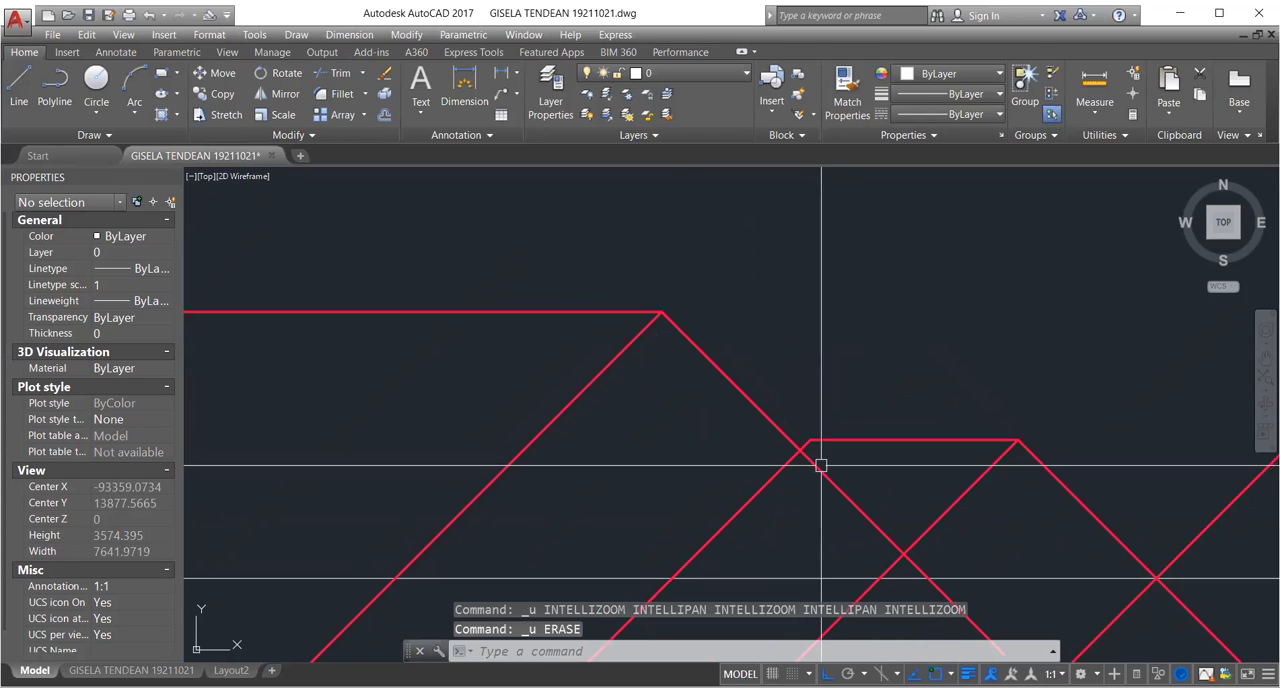
scroll(821, 465, down, 3)
key(Escape)
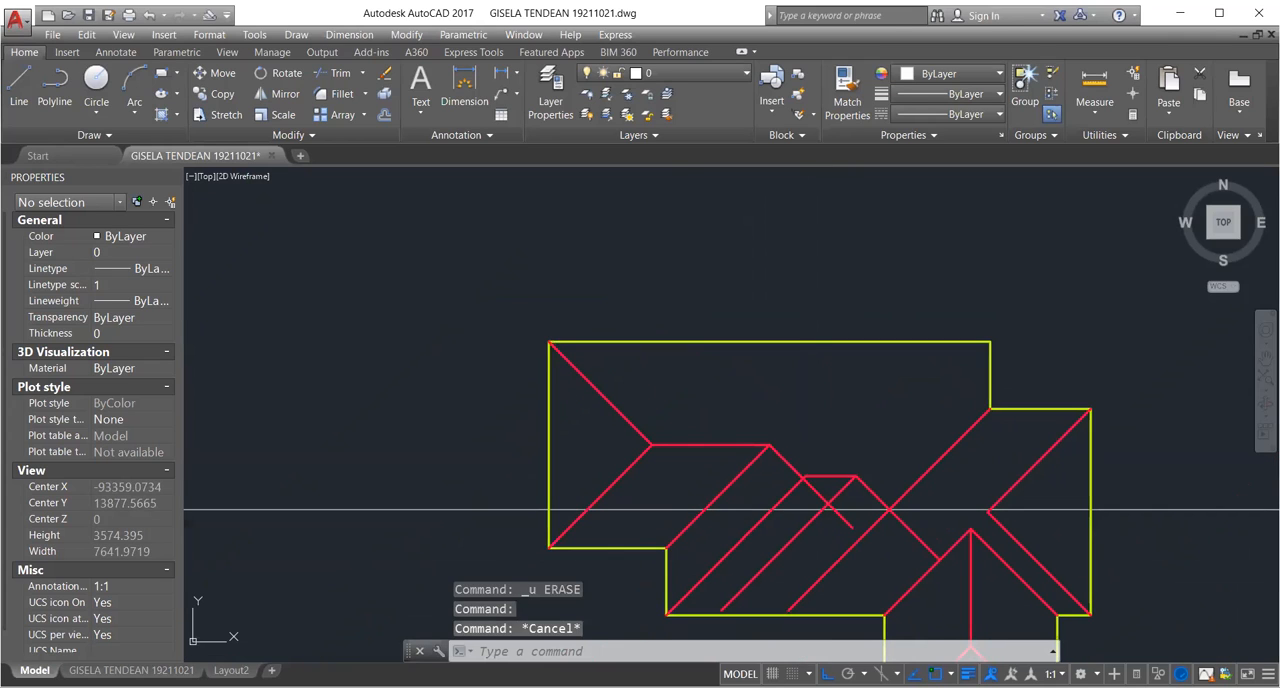
scroll(815, 510, up, 4)
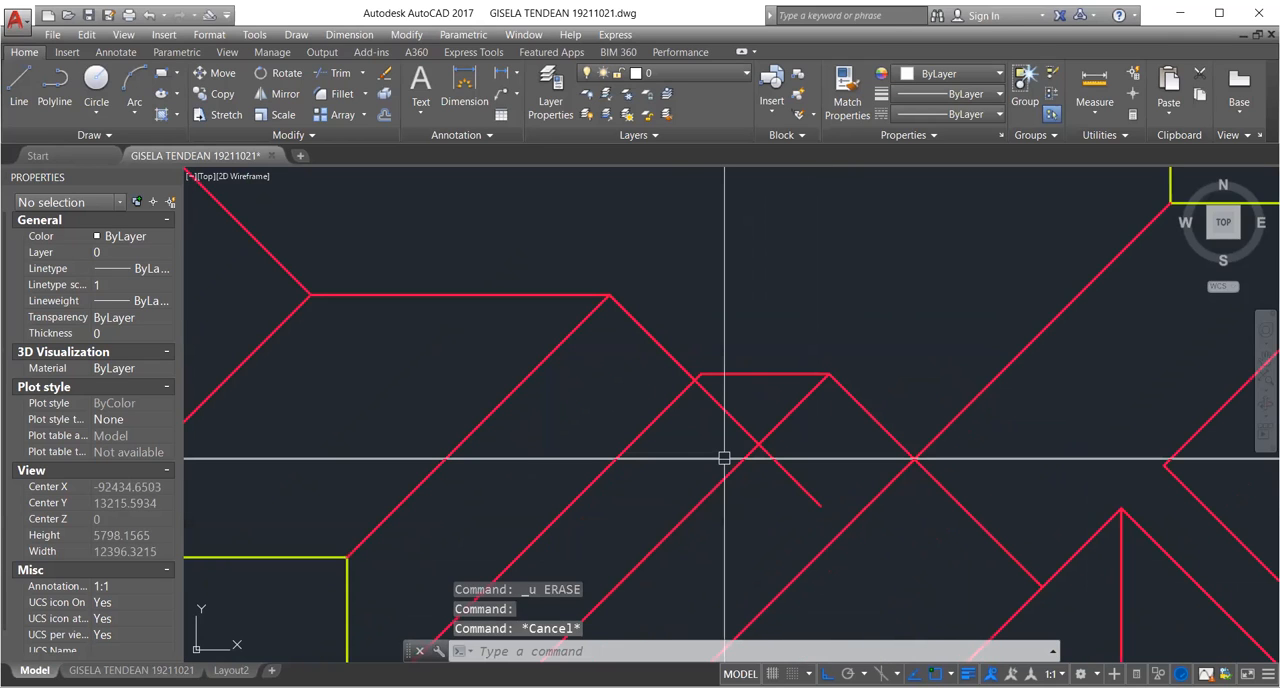
scroll(697, 377, up, 3)
scroll(677, 400, up, 3)
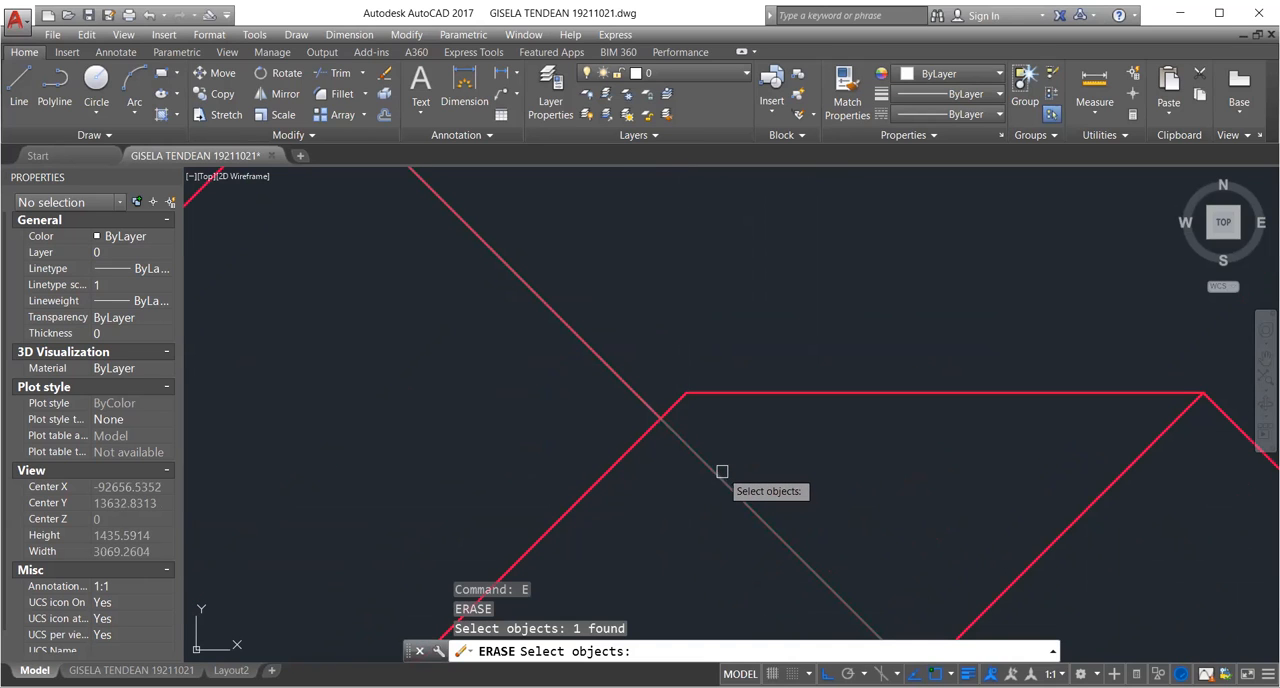
scroll(722, 472, down, 1)
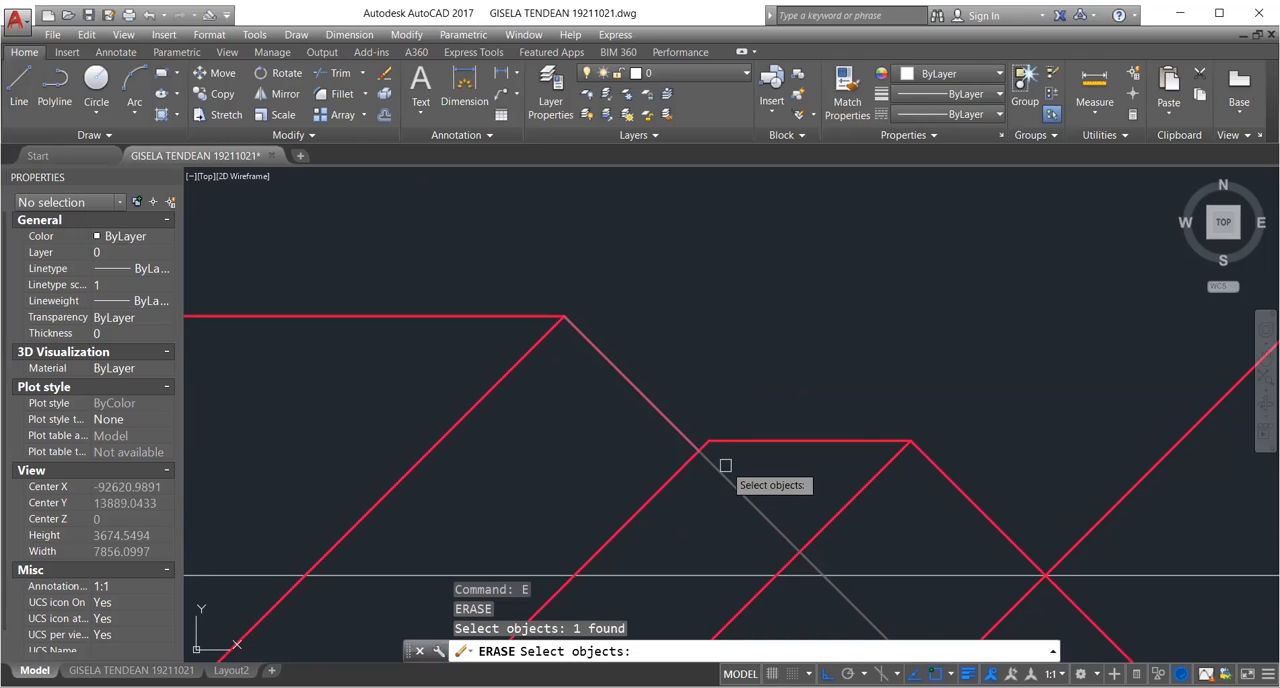
key(Escape)
key(Escape)
Trim the diagonal descending from the long ridge below its crossing with the diagonal that rises to the short ridge.
scroll(697, 469, up, 1)
text(tr)
key(Return)
click(667, 461)
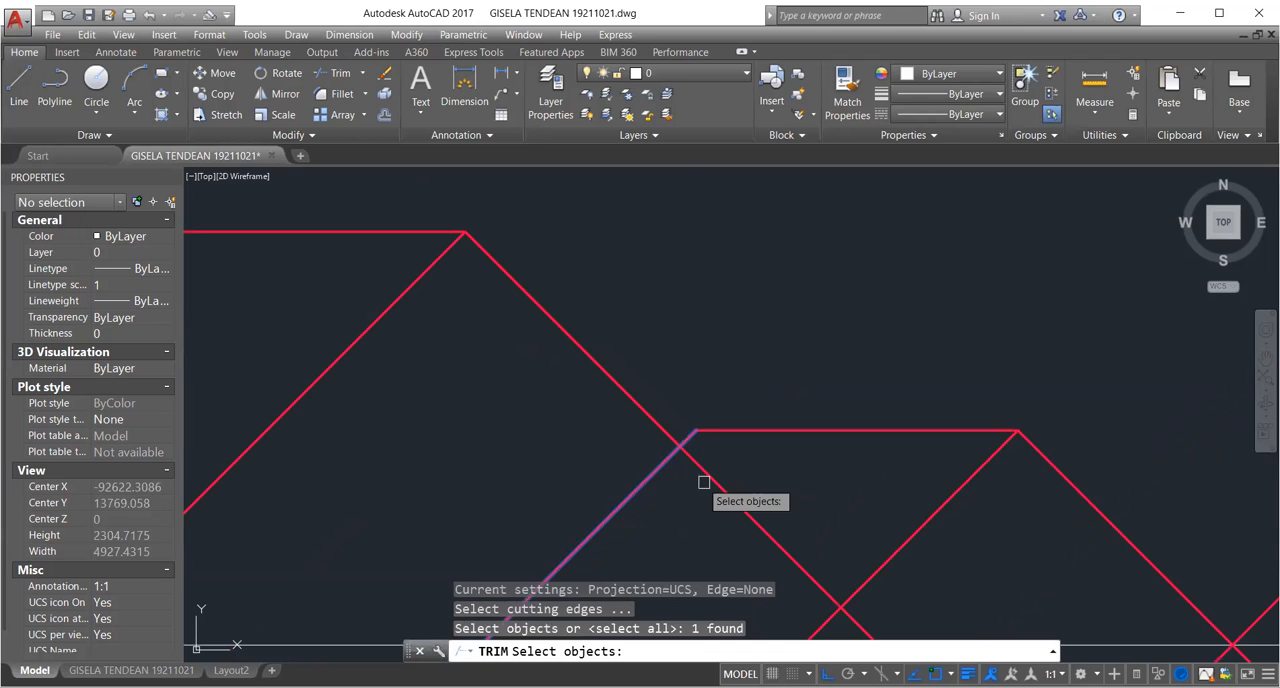
key(Return)
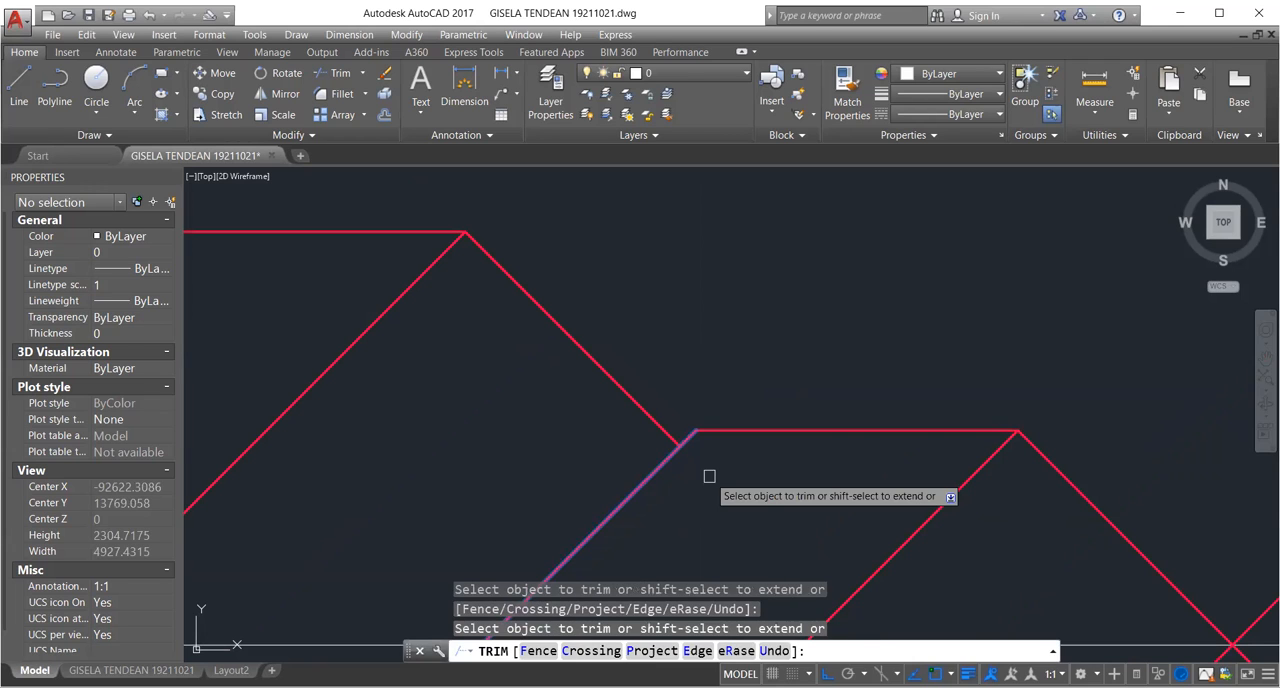
key(Return)
Erase the duplicate line overlapping the trimmed diagonal between the long ridge and the short ridge.
click(654, 423)
text(e)
key(Return)
scroll(691, 424, up, 2)
click(684, 458)
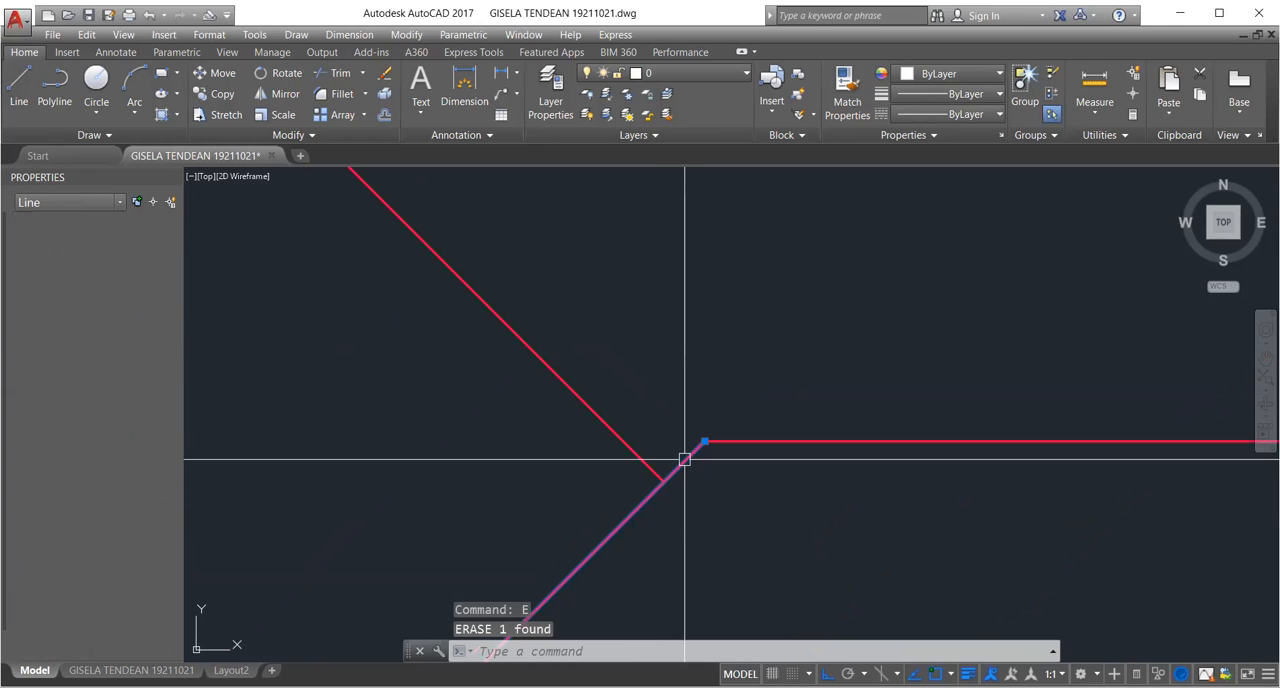
key(Escape)
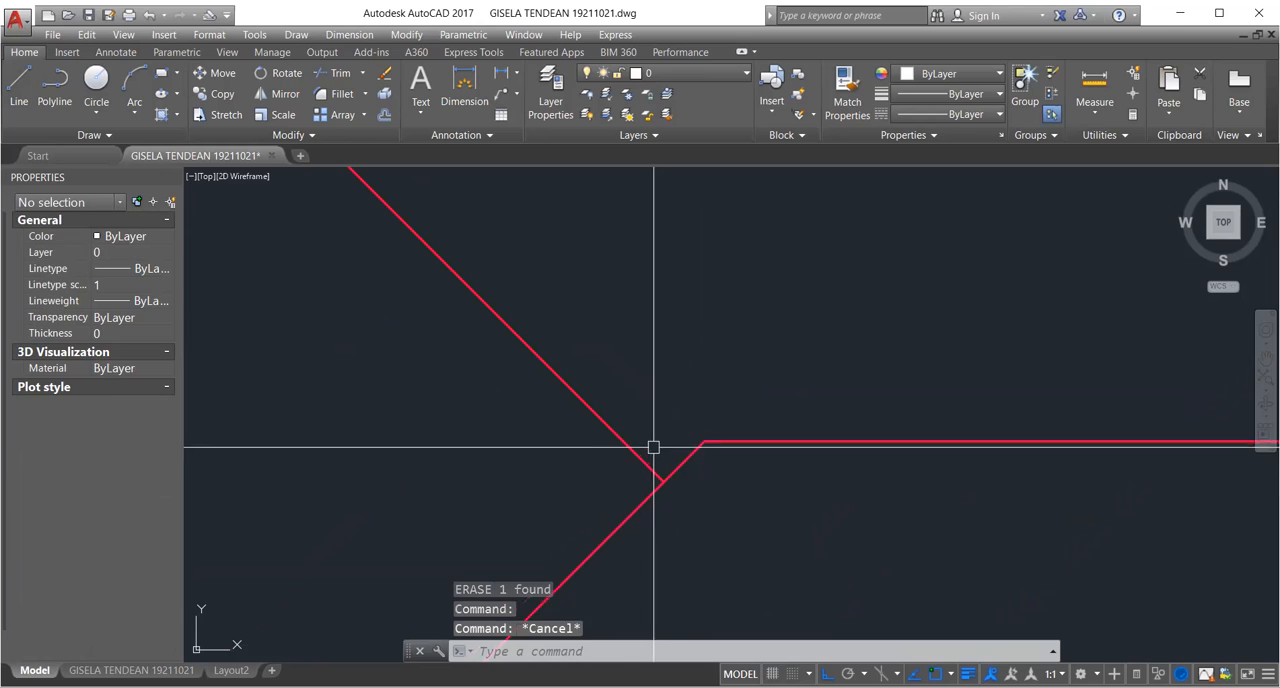
Trim the stub of the rising diagonal between its junction with the descending diagonal and the short ridge.
scroll(689, 452, down, 2)
scroll(689, 452, up, 2)
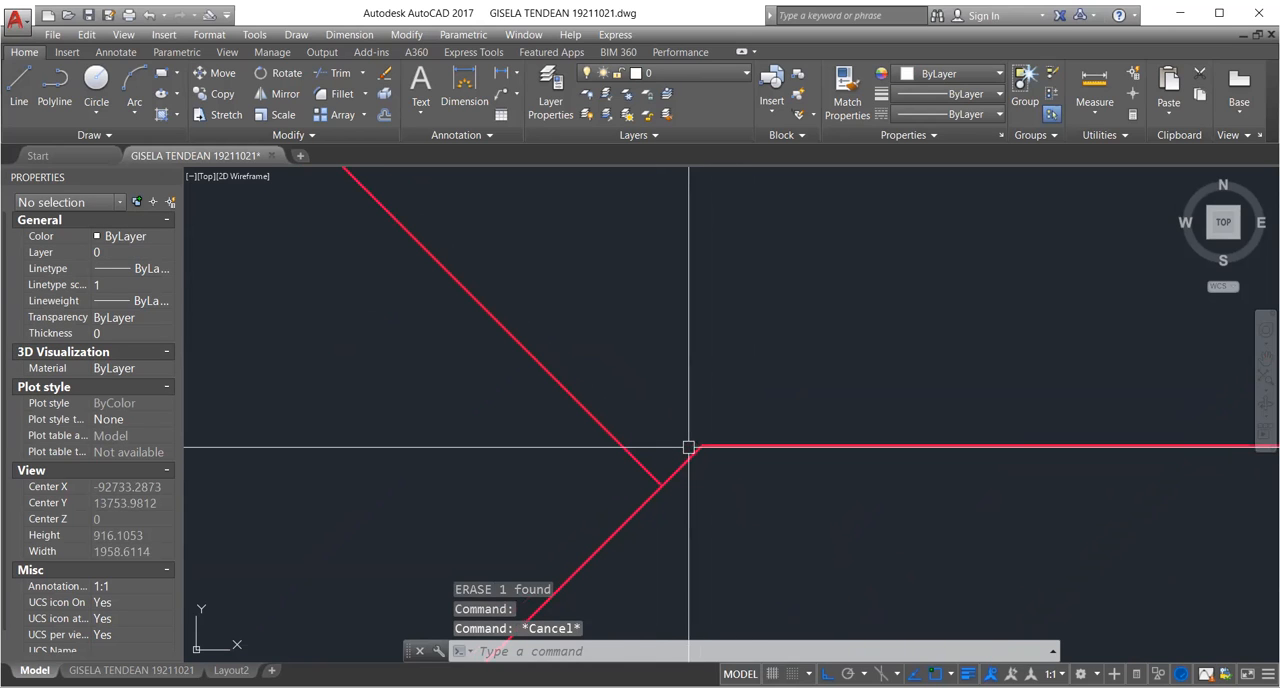
text(tr)
key(space)
key(space)
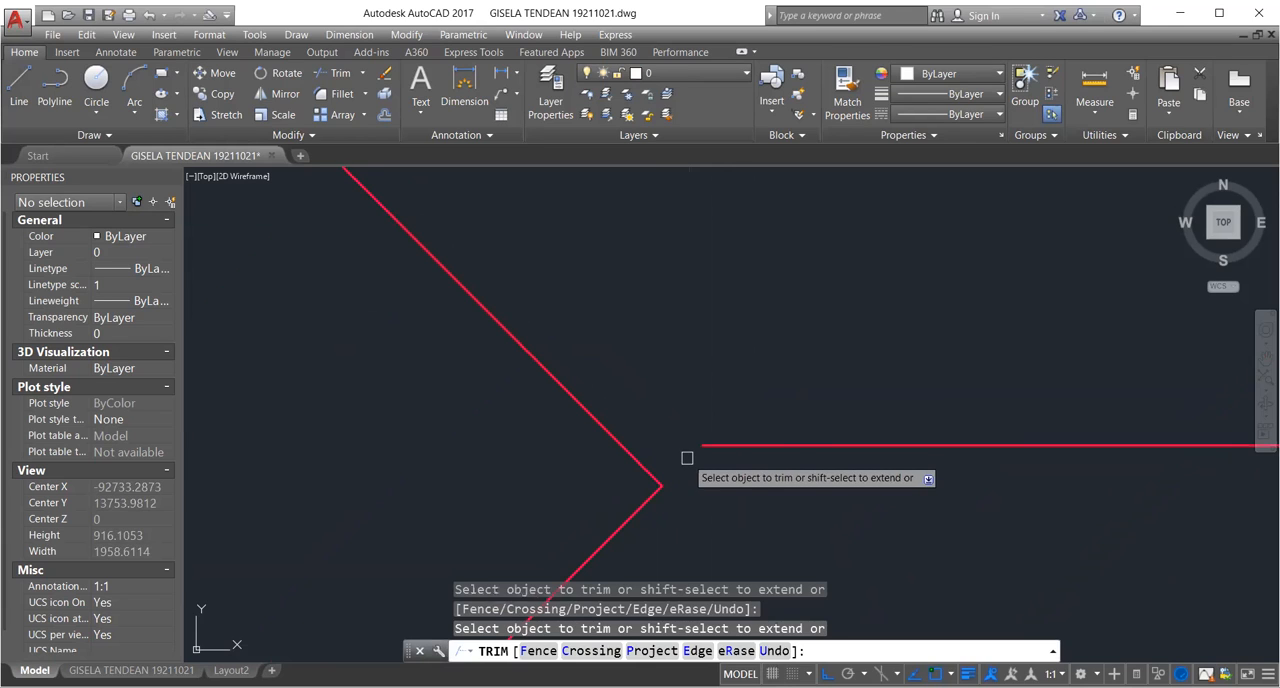
key(space)
Move the short ridge so its left end sits on the junction of the two diagonals.
scroll(395, 397, down, 4)
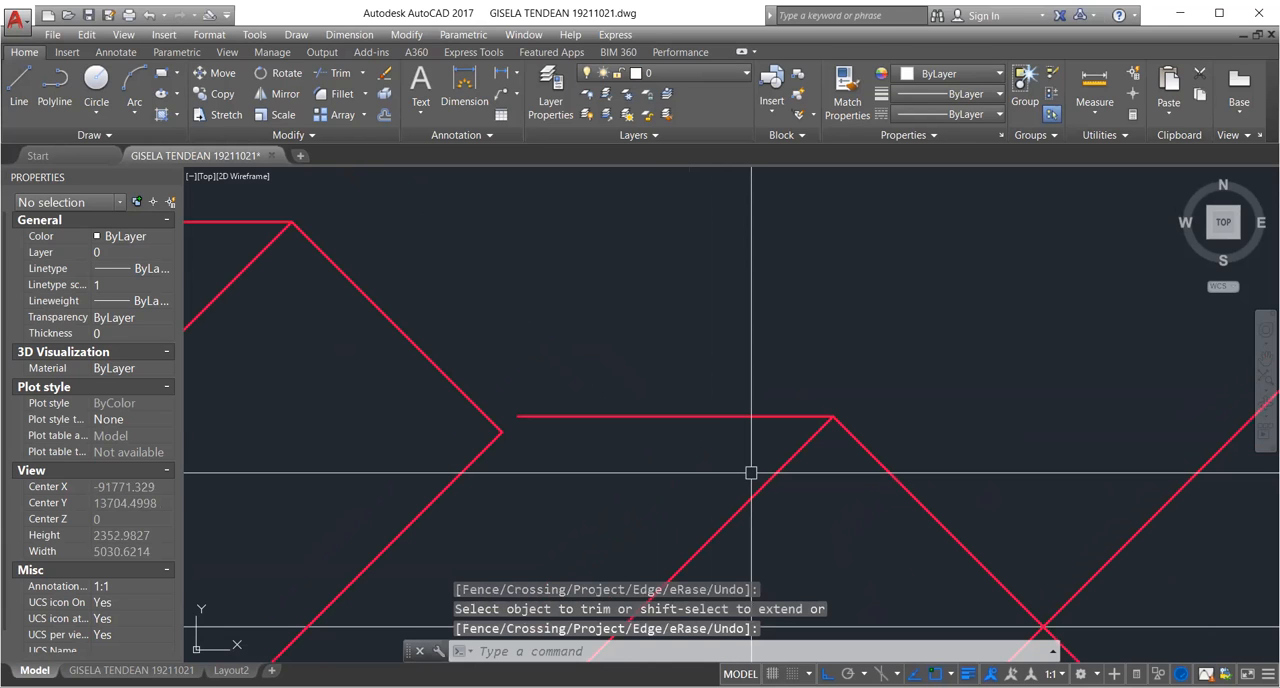
middle_drag(513, 454, 534, 457)
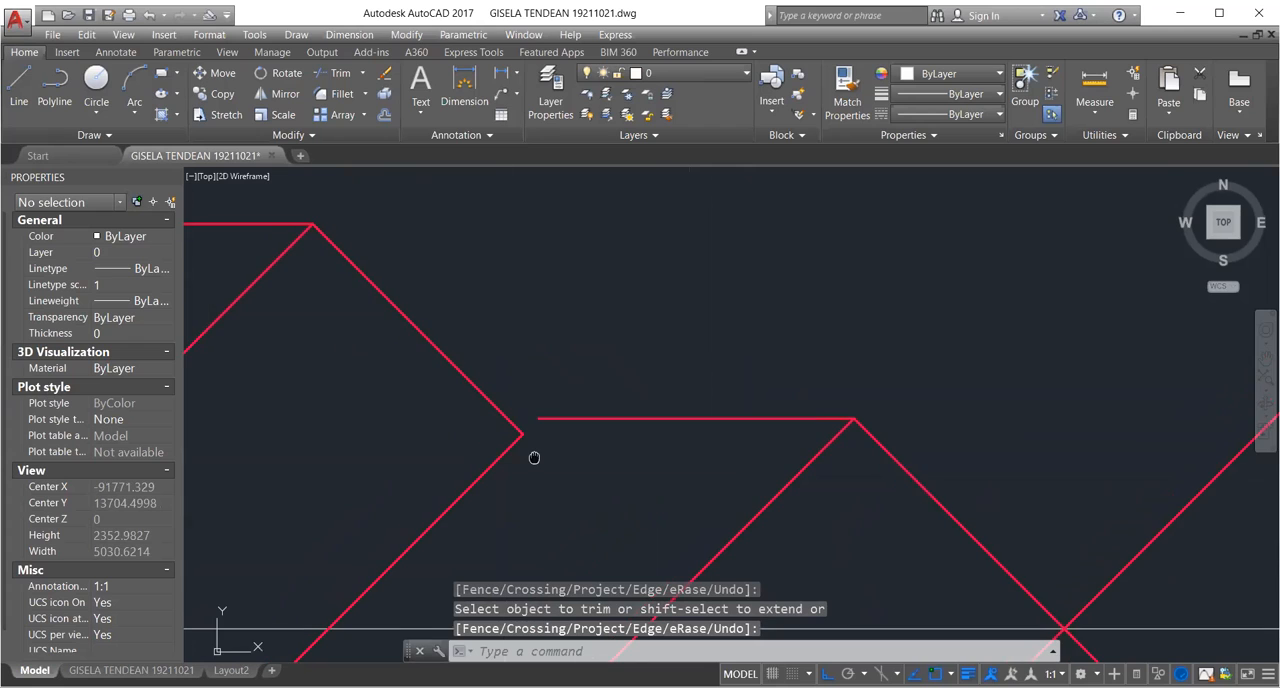
scroll(480, 418, up, 4)
text(m)
key(space)
click(637, 424)
key(space)
click(630, 420)
click(590, 462)
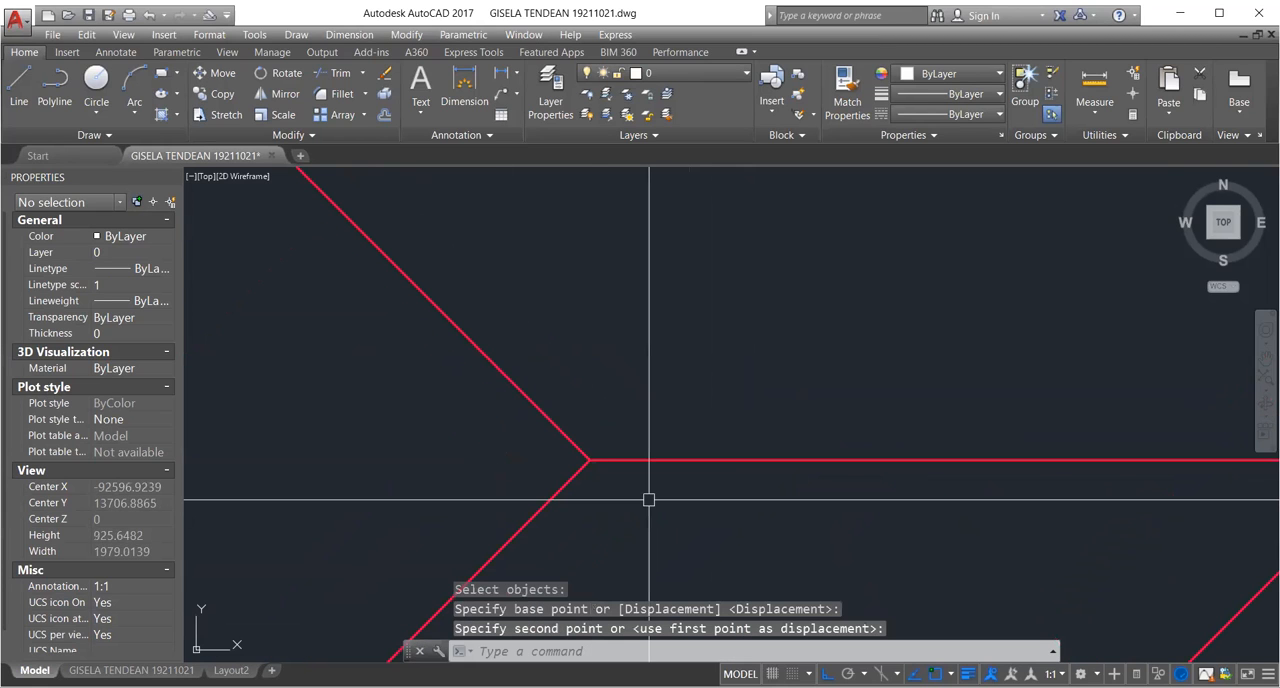
Extend the short ridge's right end to the diagonal that descends to the right from the peak above it.
scroll(649, 500, down, 5)
scroll(730, 429, up, 3)
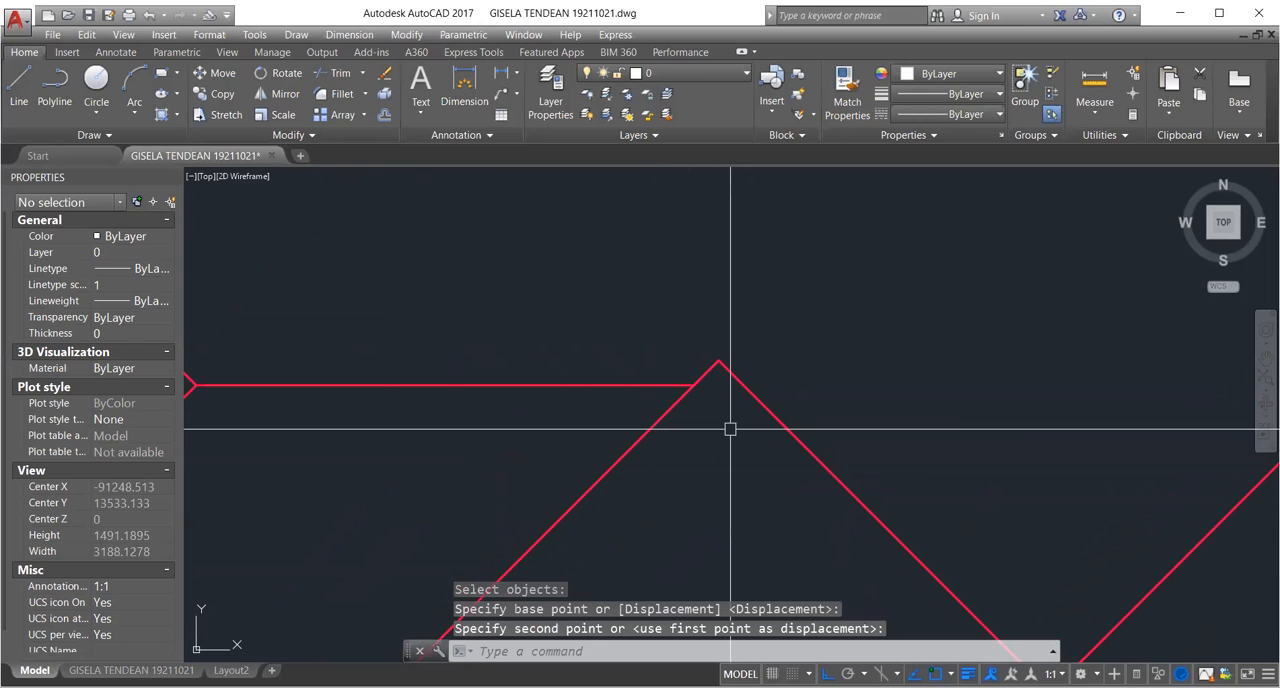
text(ex)
key(space)
click(757, 398)
key(space)
click(686, 386)
Trim both diagonal stubs that project above the right end of the short ridge.
key(space)
scroll(695, 388, up, 4)
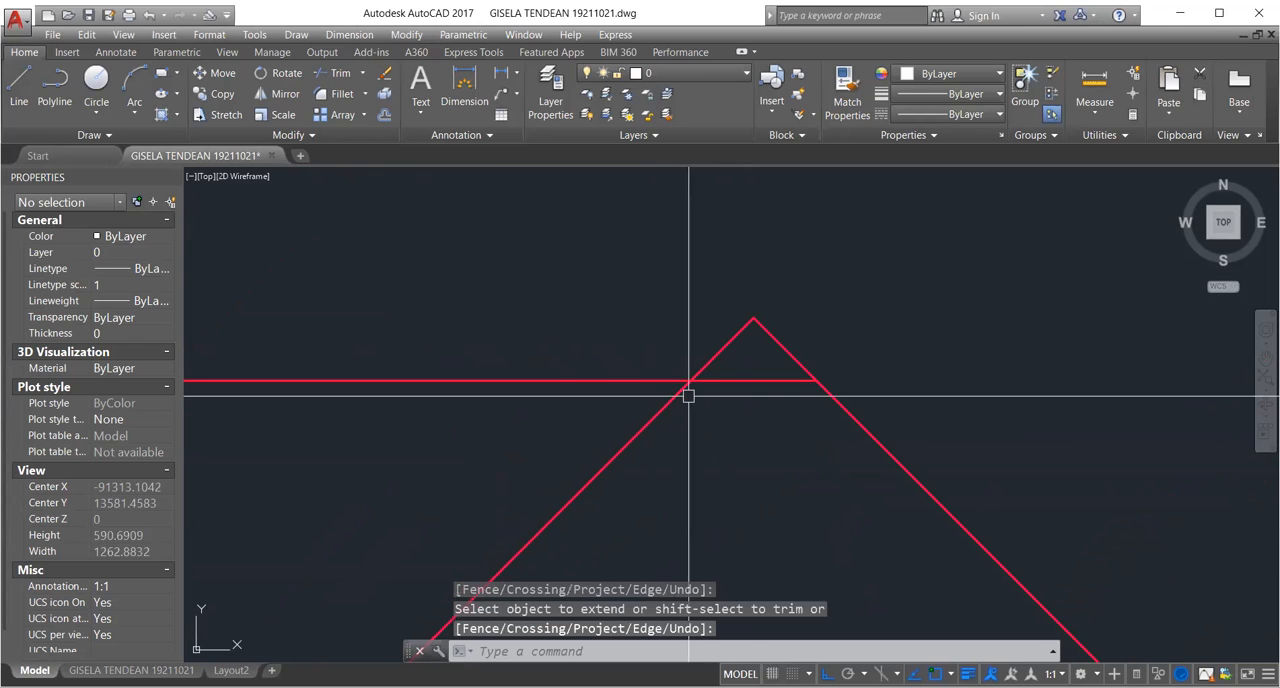
text(tr)
key(space)
key(space)
click(721, 351)
scroll(745, 383, down, 6)
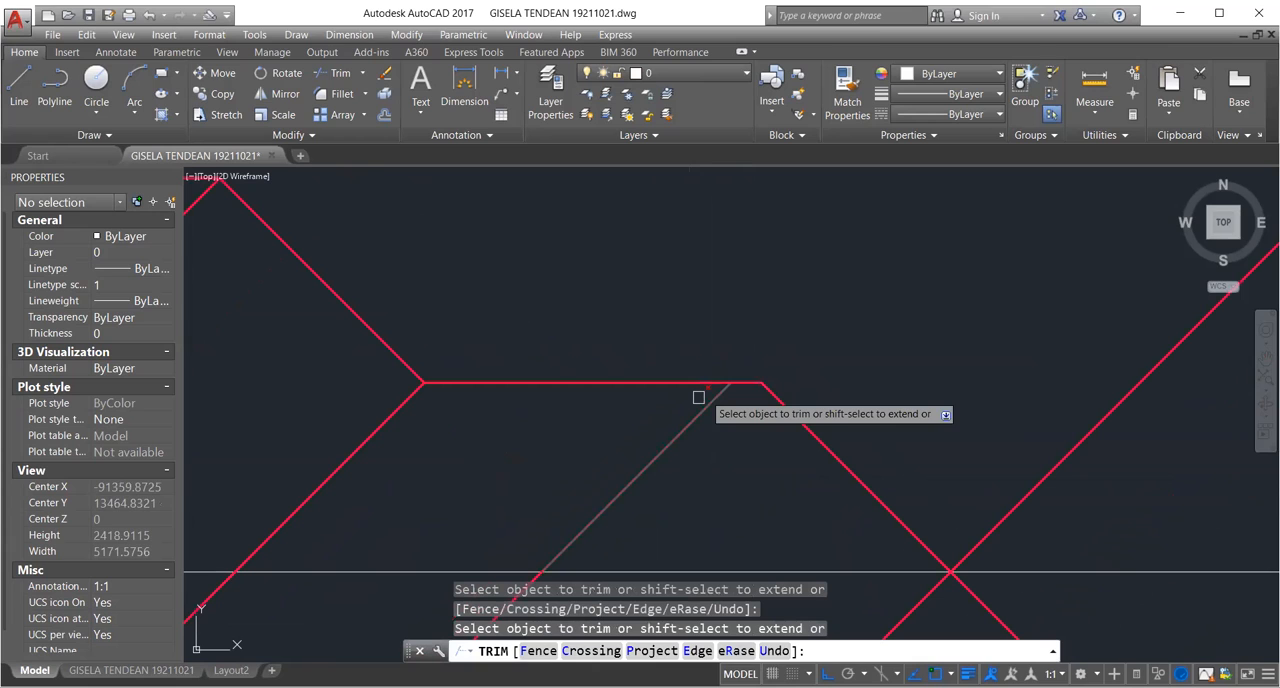
scroll(698, 397, down, 4)
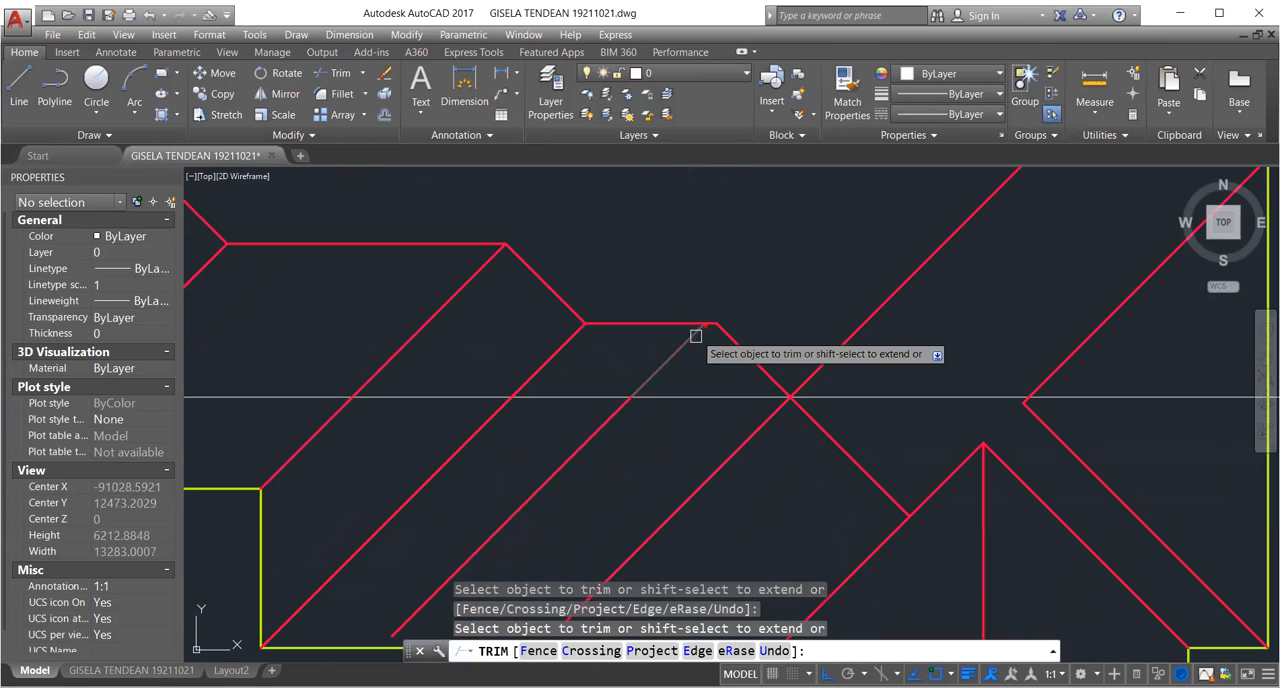
scroll(696, 336, up, 4)
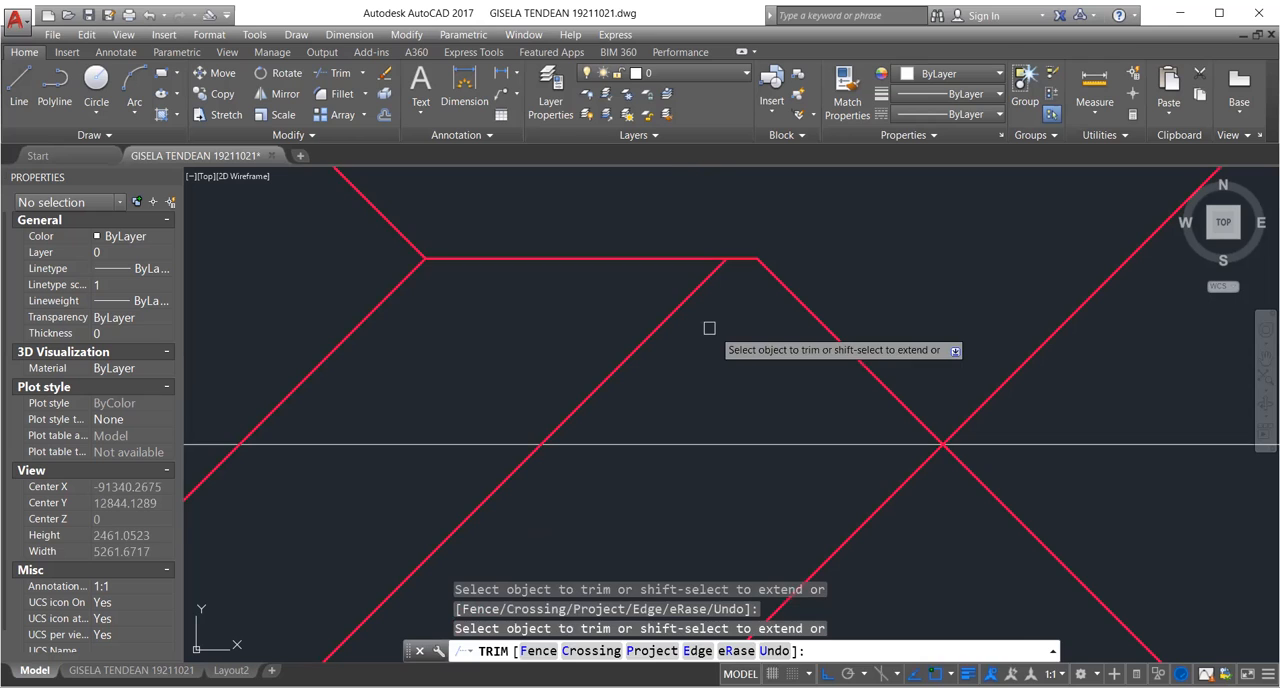
key(Return)
Examine how the corrected ridges and diagonals relate to the outline corners across the upper part of the roof plan.
scroll(671, 330, up, 2)
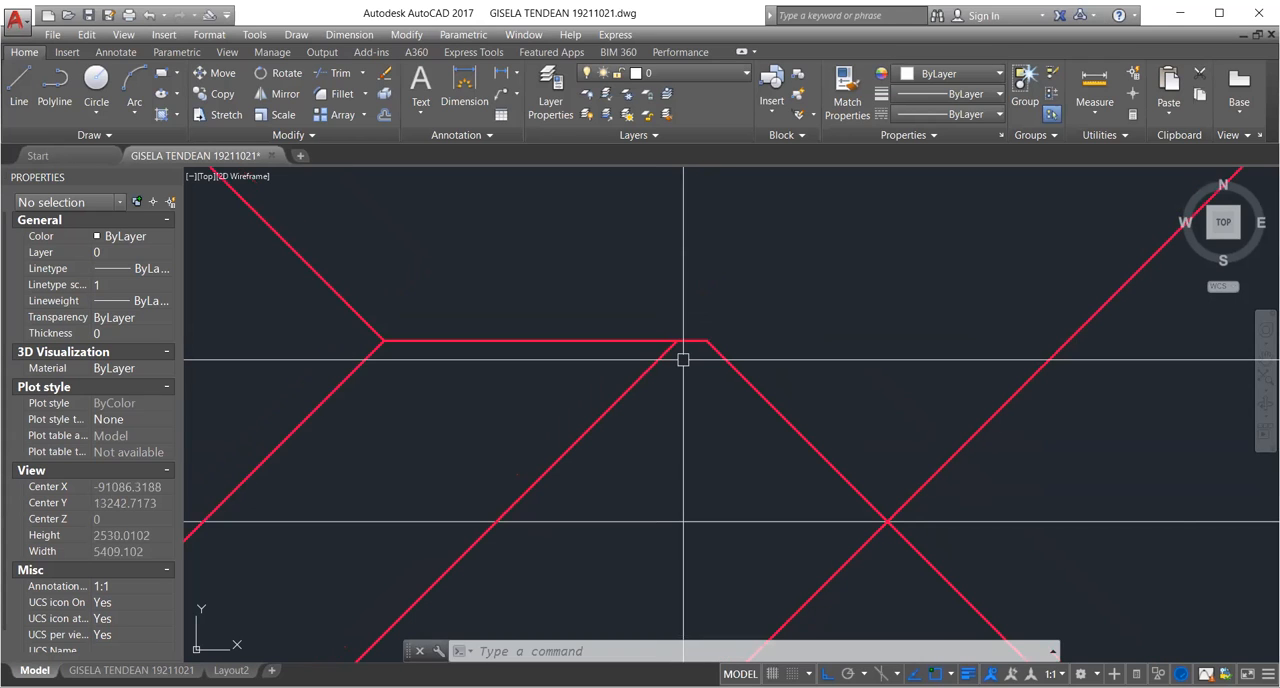
scroll(683, 360, down, 6)
middle_drag(467, 323, 659, 401)
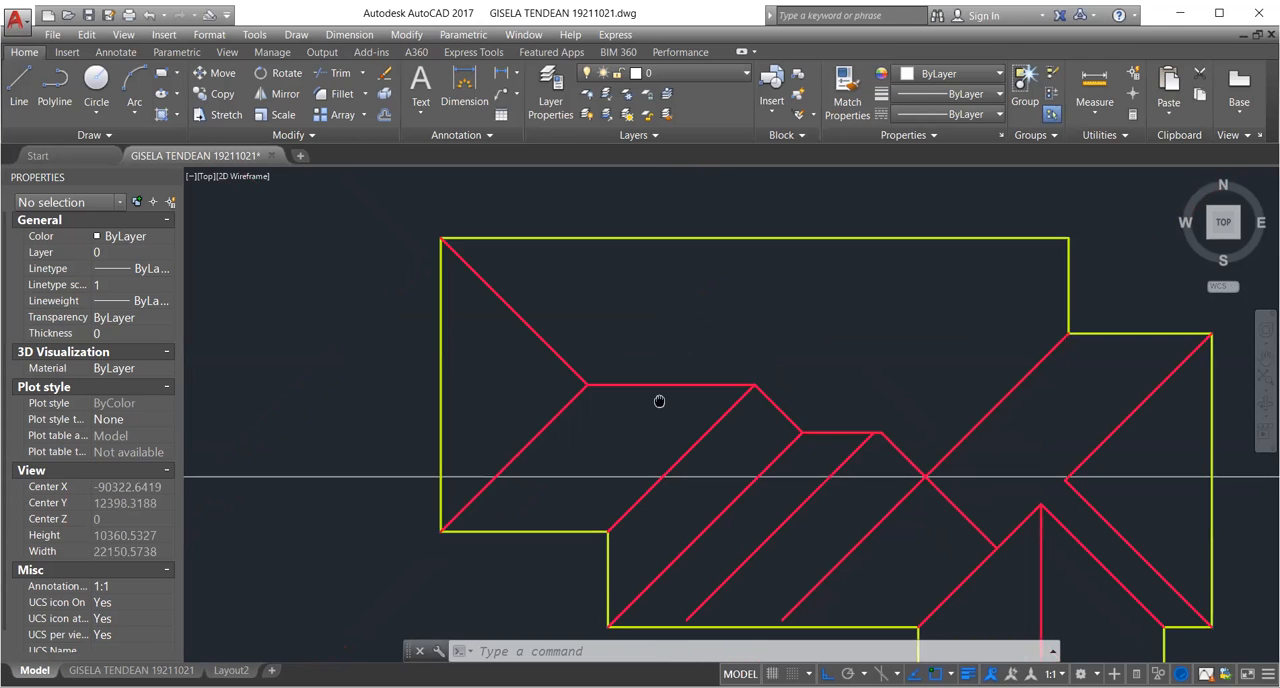
scroll(480, 335, up, 2)
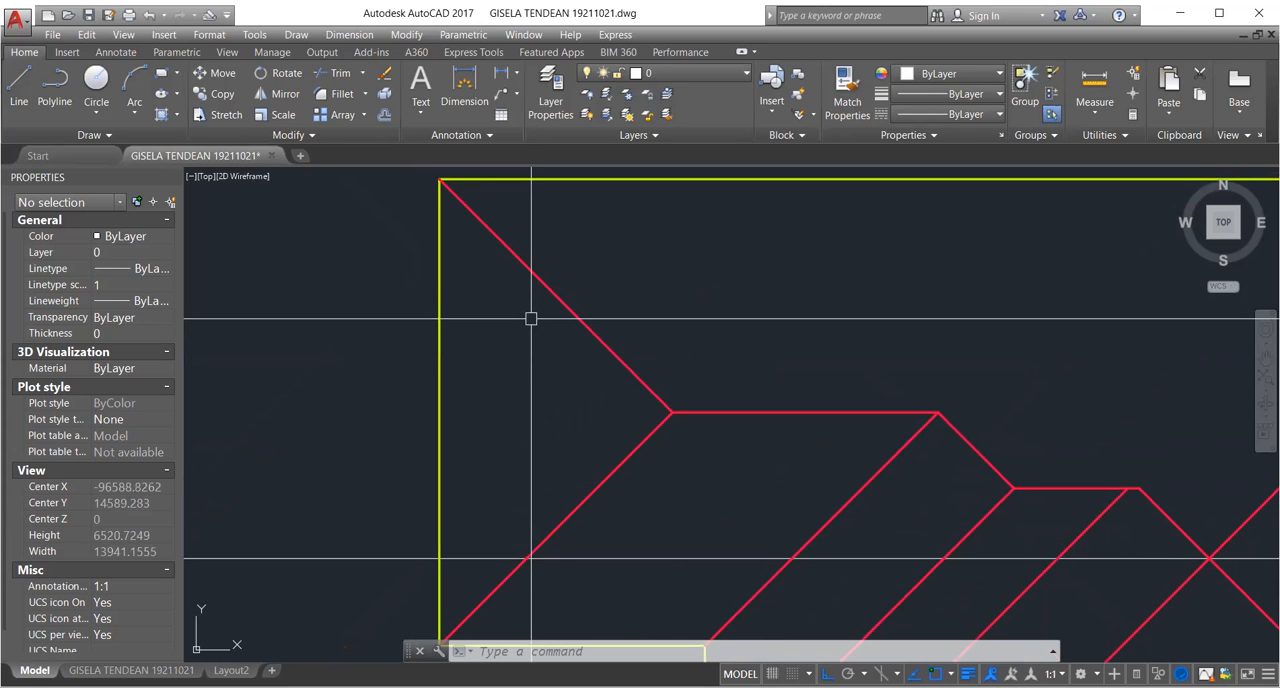
middle_drag(486, 252, 523, 309)
scroll(480, 251, up, 6)
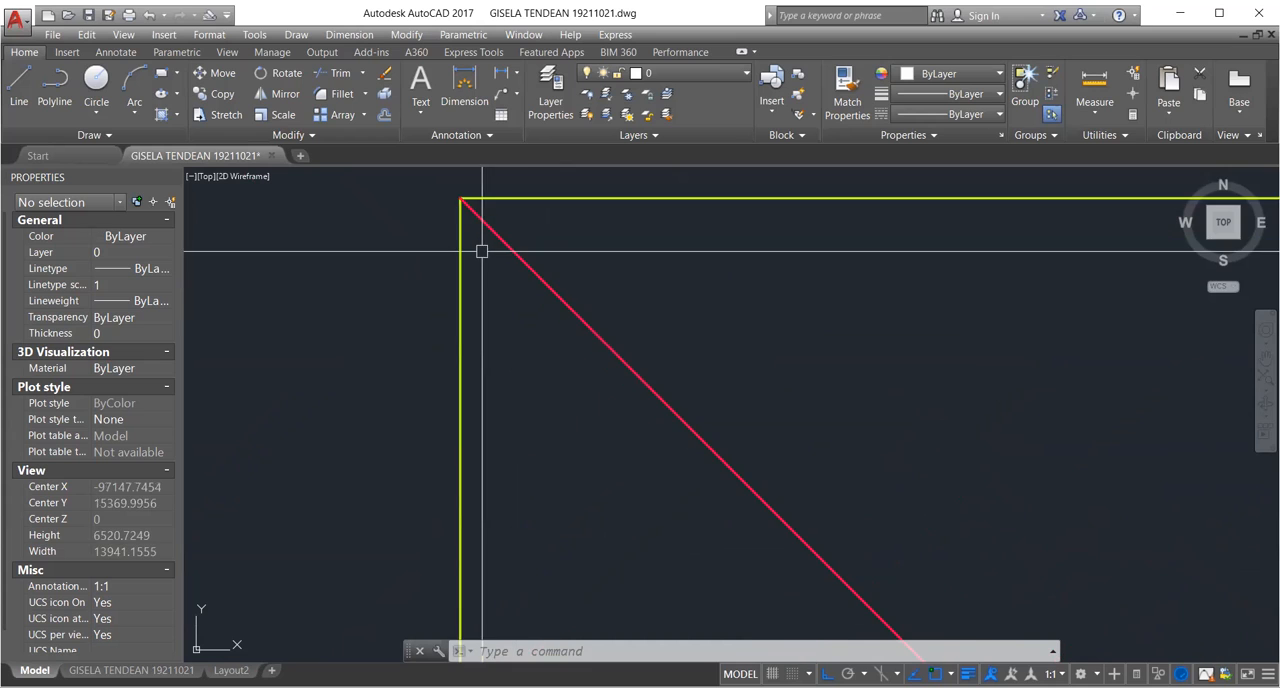
scroll(462, 240, down, 4)
scroll(584, 306, down, 2)
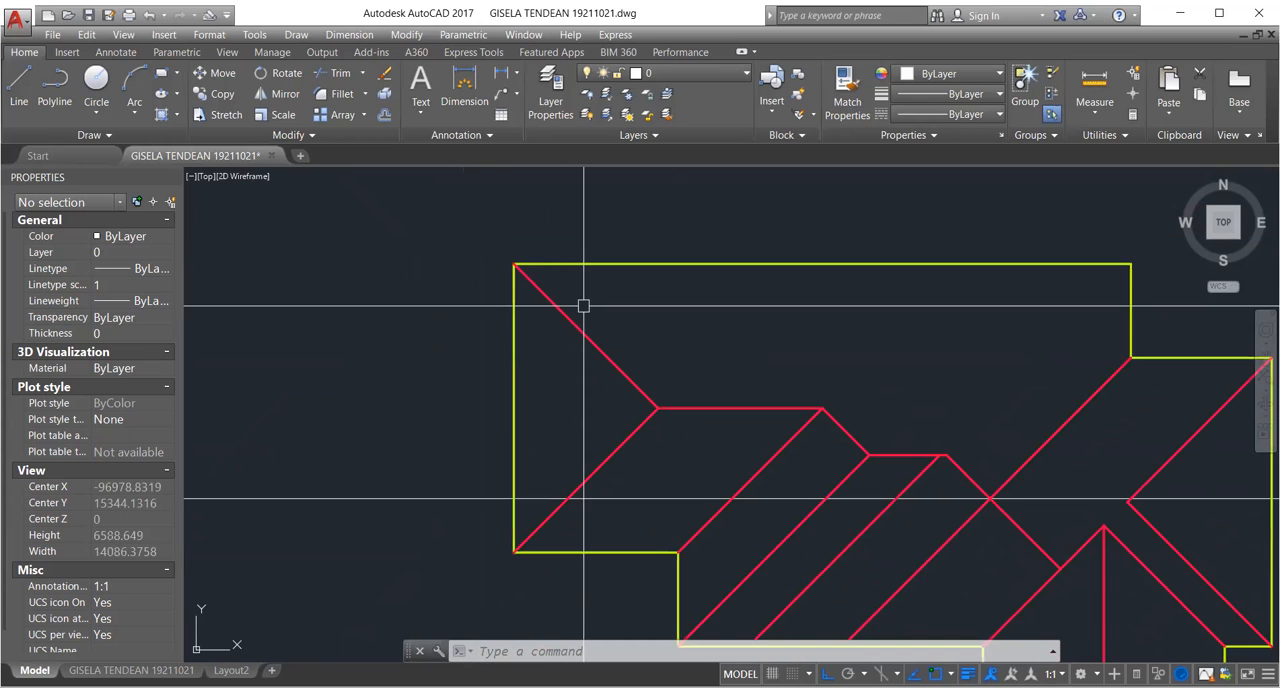
scroll(583, 304, down, 2)
scroll(1097, 271, up, 4)
mouse_move(1097, 271)
middle_down()
mouse_move(864, 267)
mouse_move(818, 244)
middle_up()
scroll(865, 267, up, 4)
scroll(860, 293, down, 4)
Copy the diagonal at the inner stepped corner on the upper right up to the outer outline corner directly above it.
text(cp)
key(Return)
click(788, 412)
scroll(808, 387, up, 5)
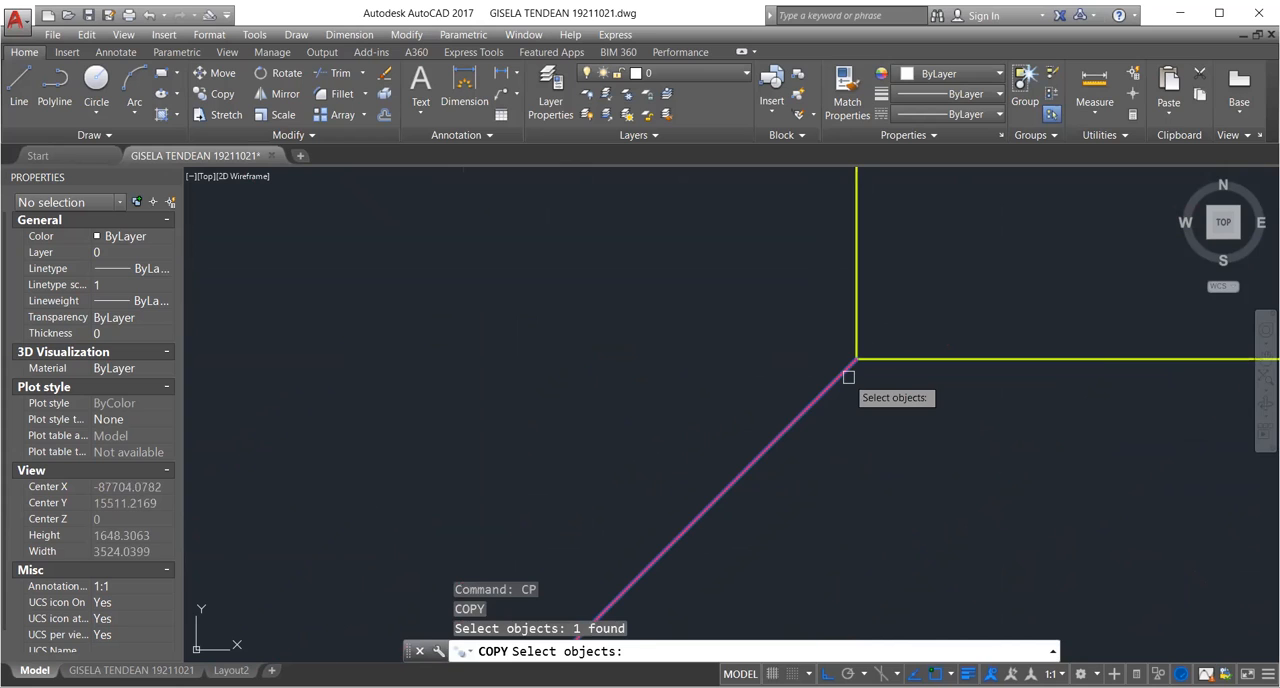
key(Return)
click(857, 359)
scroll(788, 254, down, 4)
middle_drag(788, 254, 791, 393)
click(818, 196)
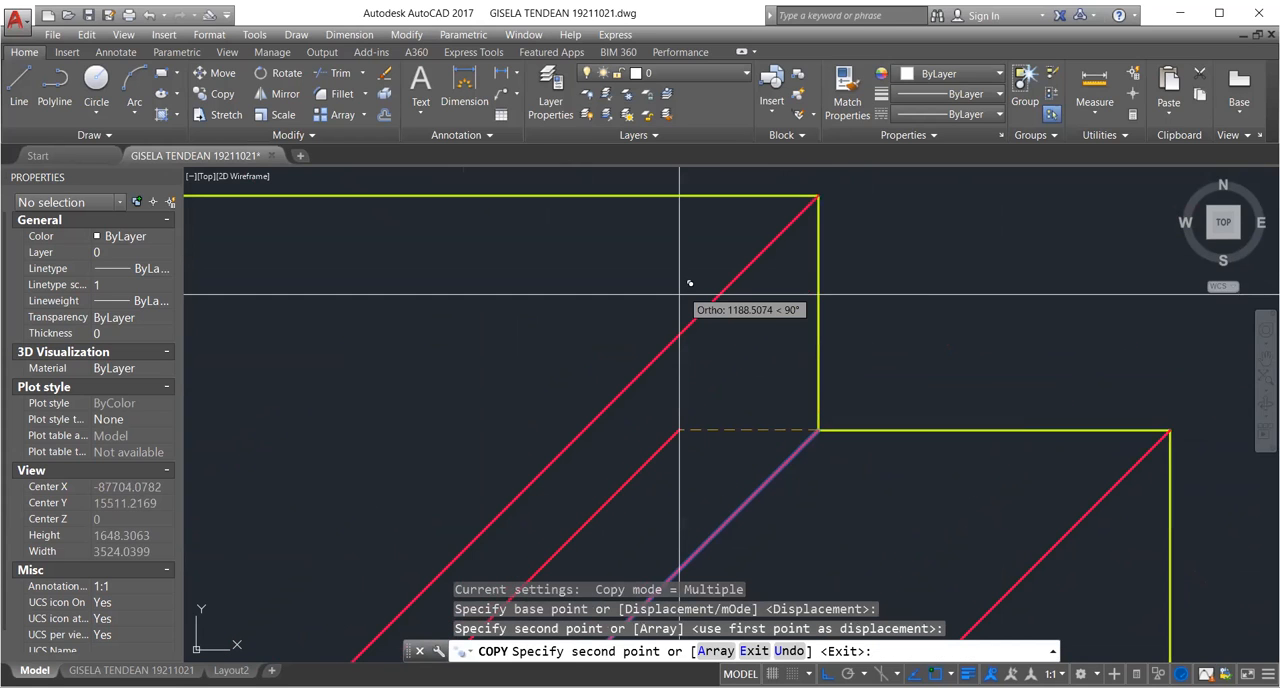
scroll(689, 283, down, 5)
key(Return)
scroll(548, 410, up, 4)
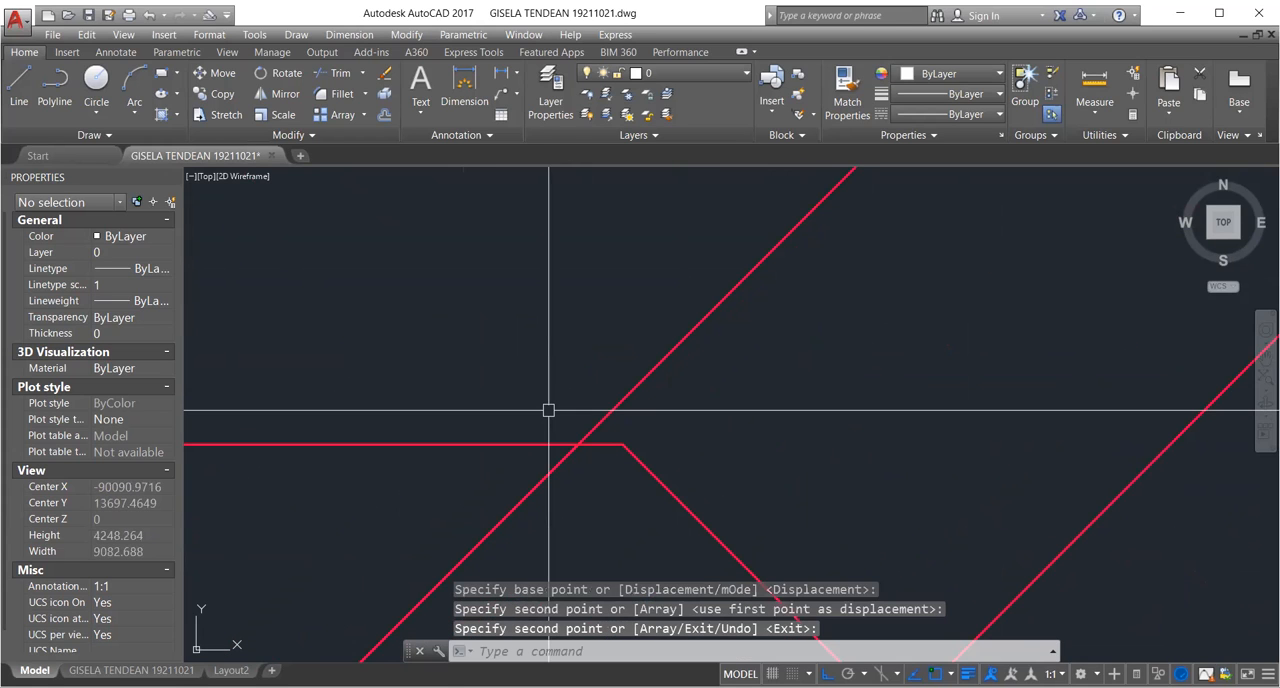
Stretch the lower end of the copied outer-corner diagonal up to where it crosses the short ridge near its right end.
scroll(595, 405, up, 2)
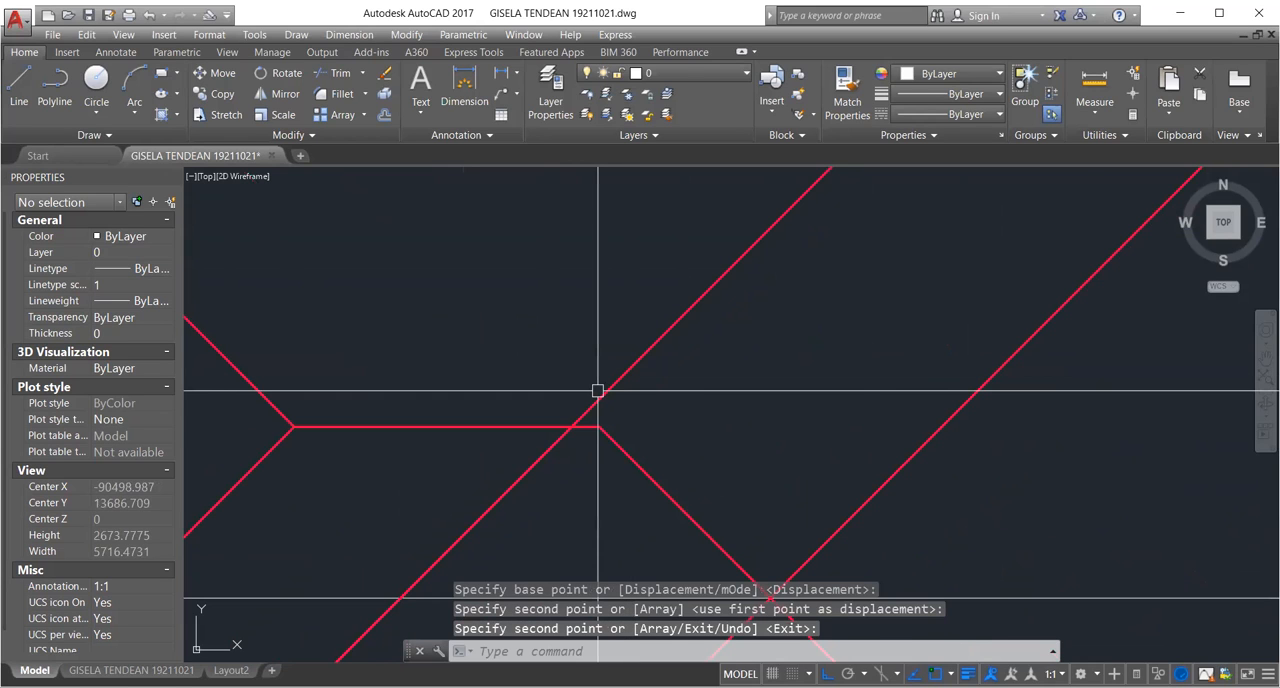
scroll(581, 440, down, 2)
middle_drag(581, 440, 666, 371)
click(666, 371)
key(Escape)
click(612, 409)
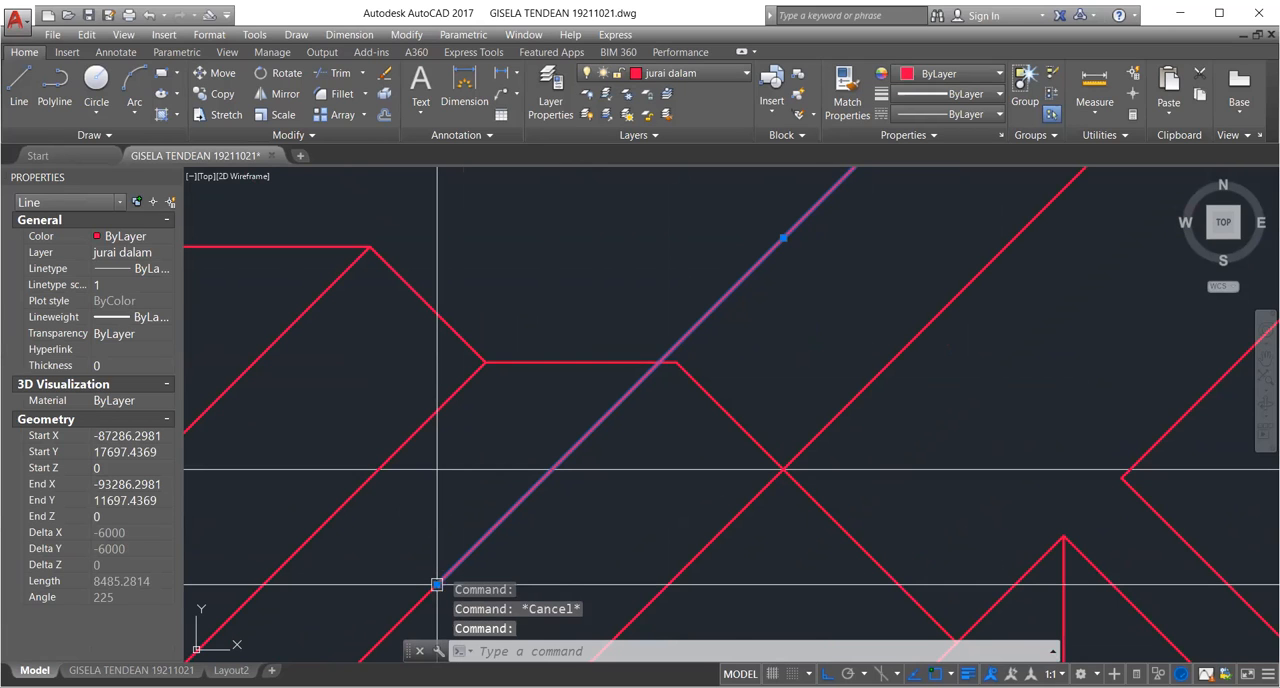
click(437, 583)
scroll(748, 304, up, 2)
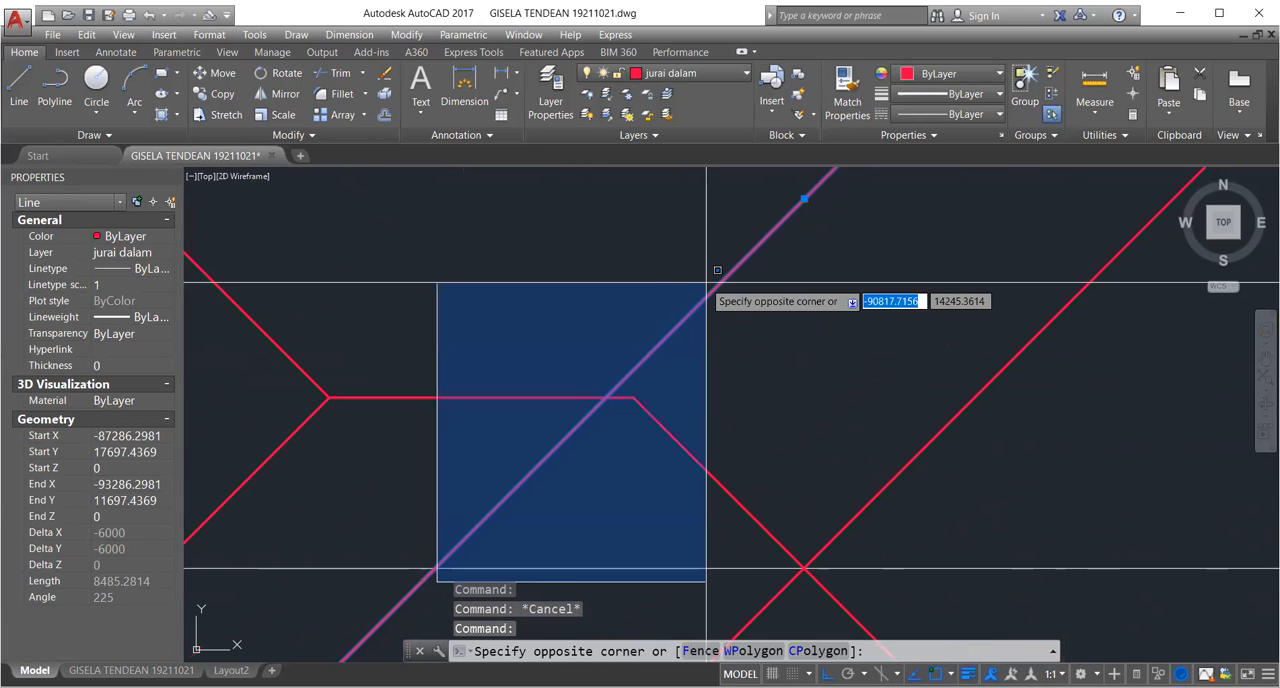
key(Escape)
scroll(517, 386, down, 2)
click(343, 608)
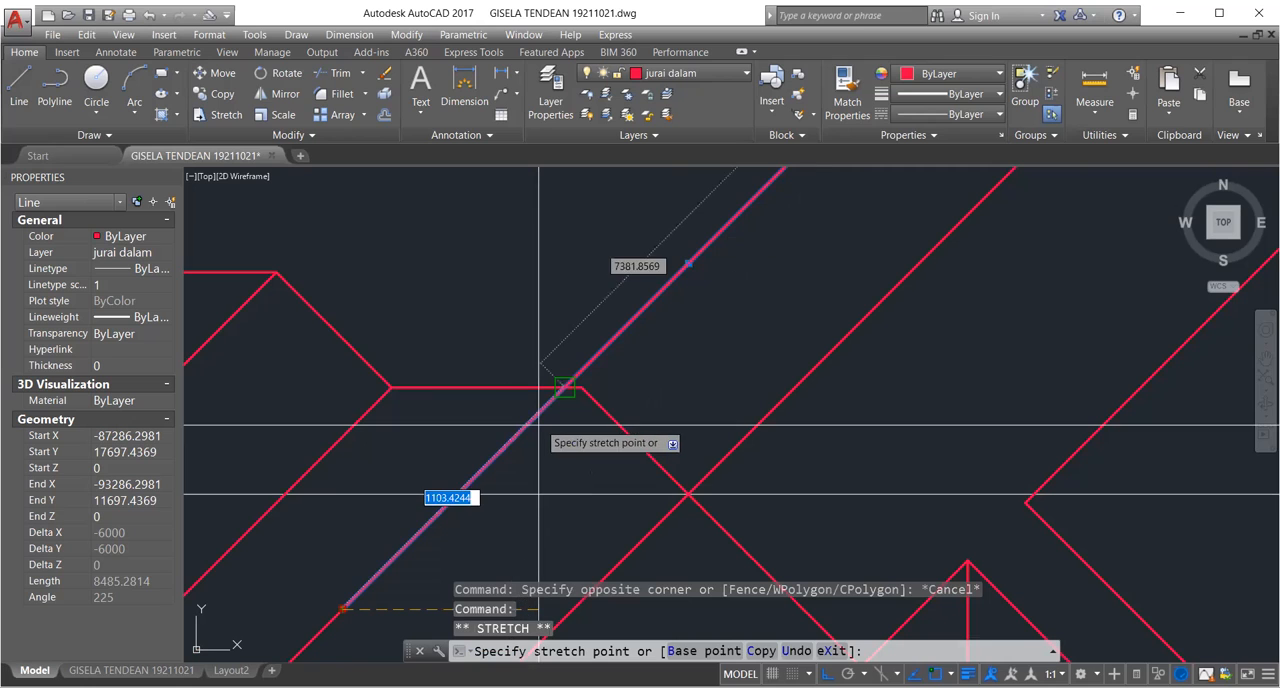
scroll(539, 425, up, 1)
click(551, 374)
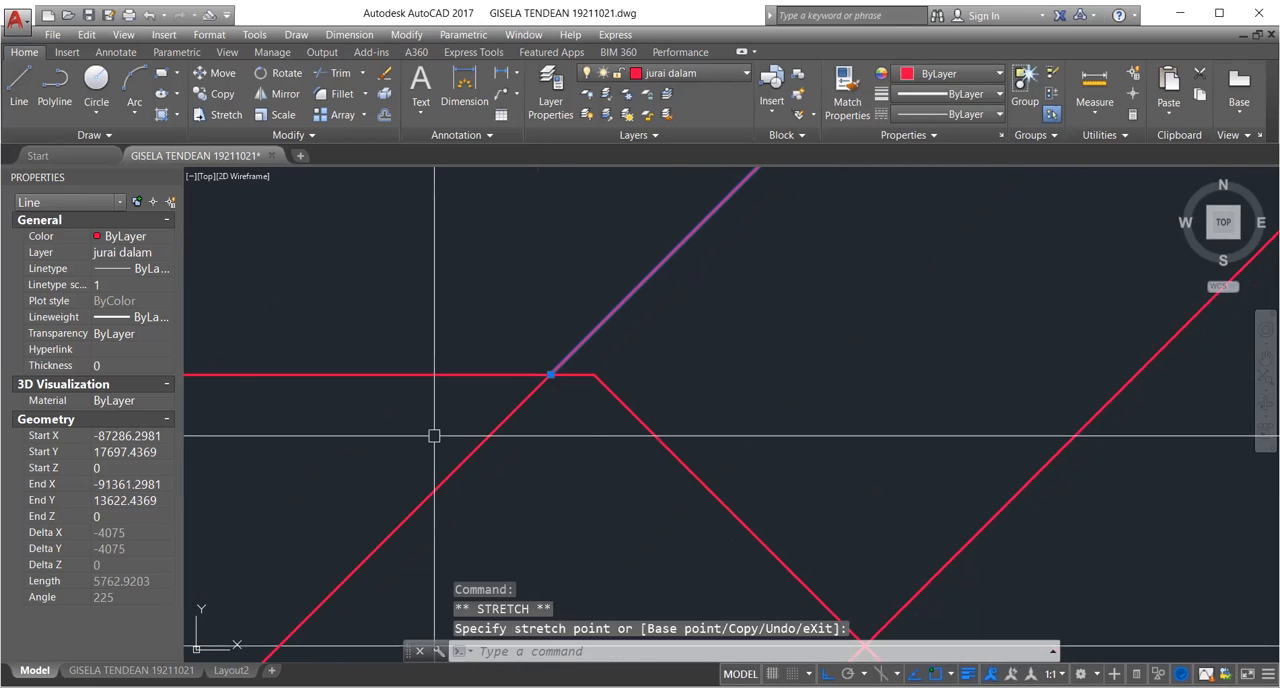
scroll(434, 435, down, 3)
middle_drag(563, 403, 703, 351)
key(Escape)
Delete the diagonal that descends to the right from the short ridge's right end.
scroll(722, 395, up, 1)
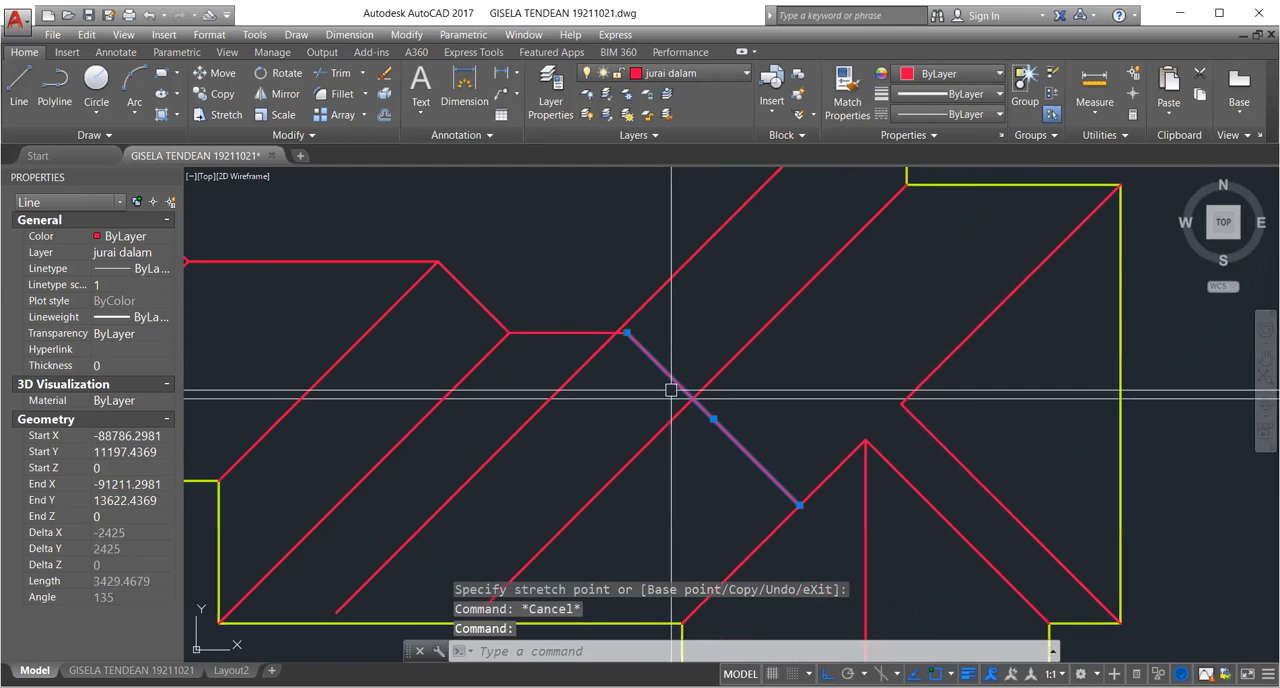
scroll(651, 357, up, 3)
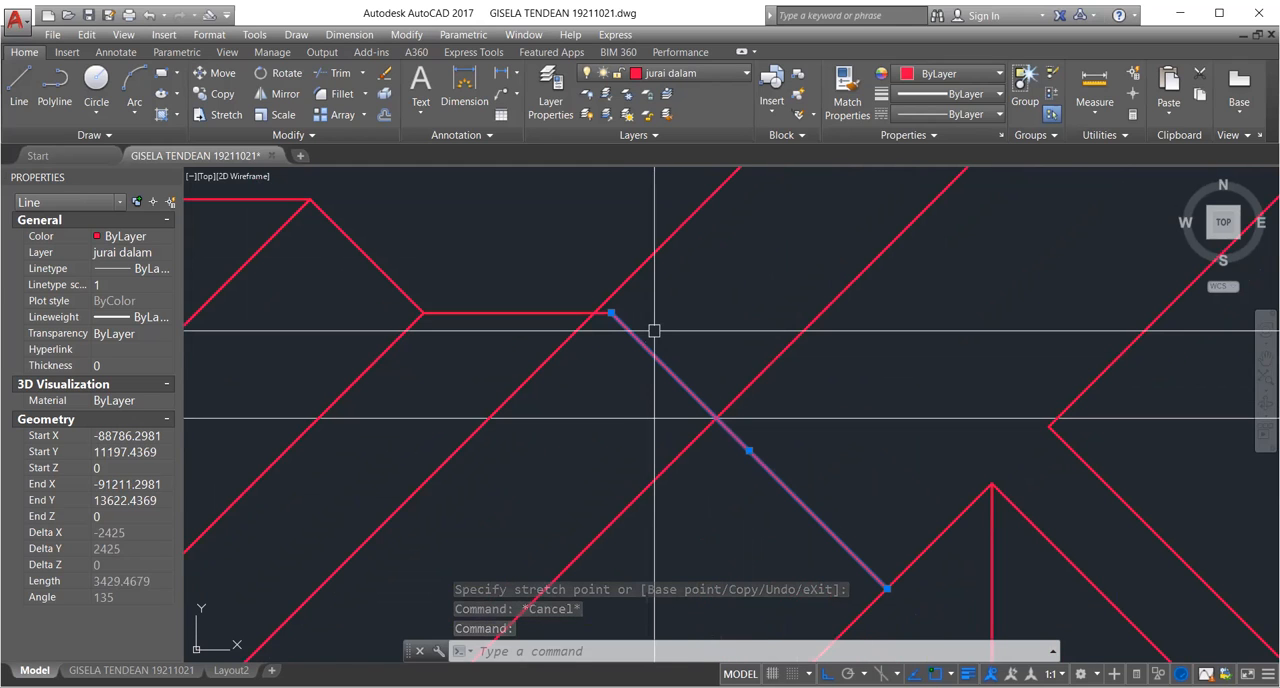
scroll(654, 330, down, 2)
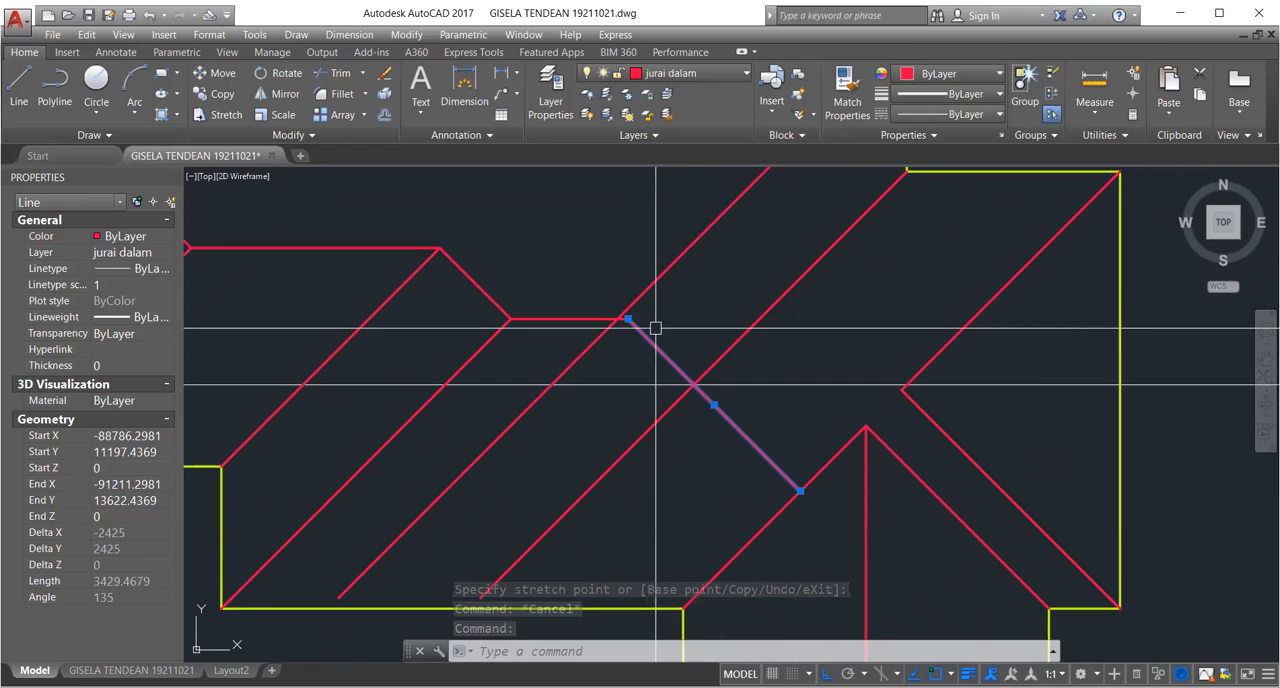
scroll(674, 378, up, 2)
scroll(867, 406, down, 2)
middle_drag(868, 408, 828, 408)
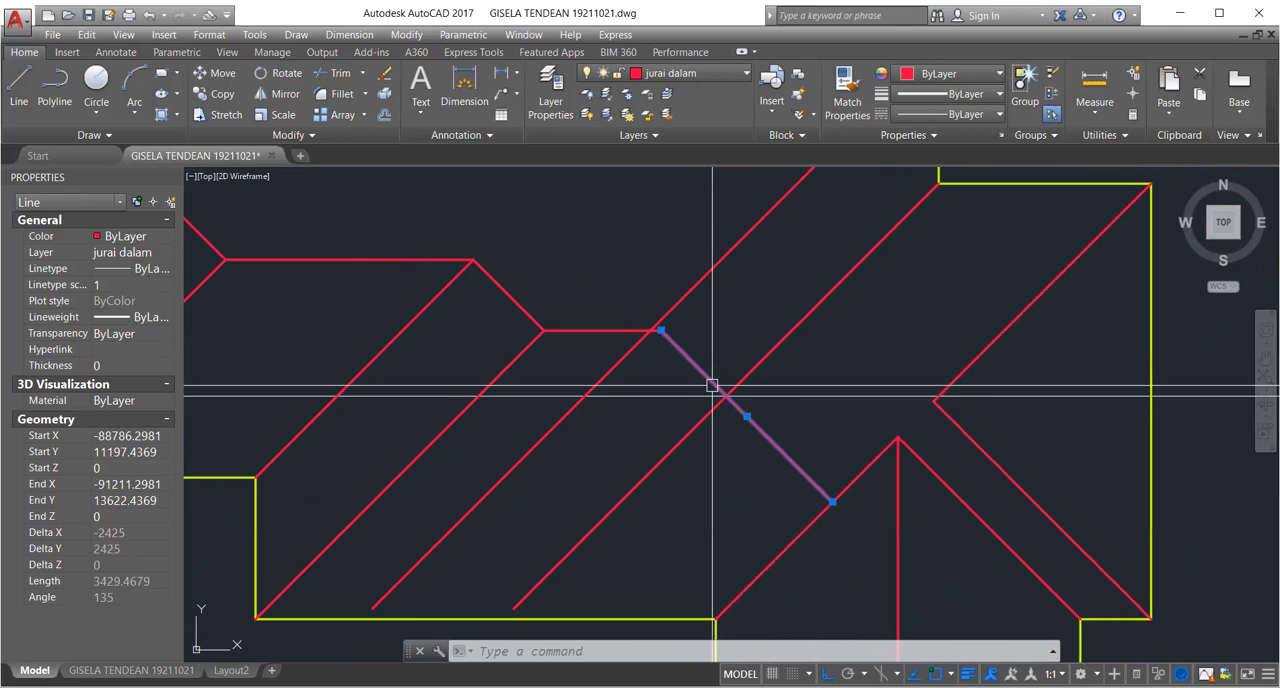
key(Escape)
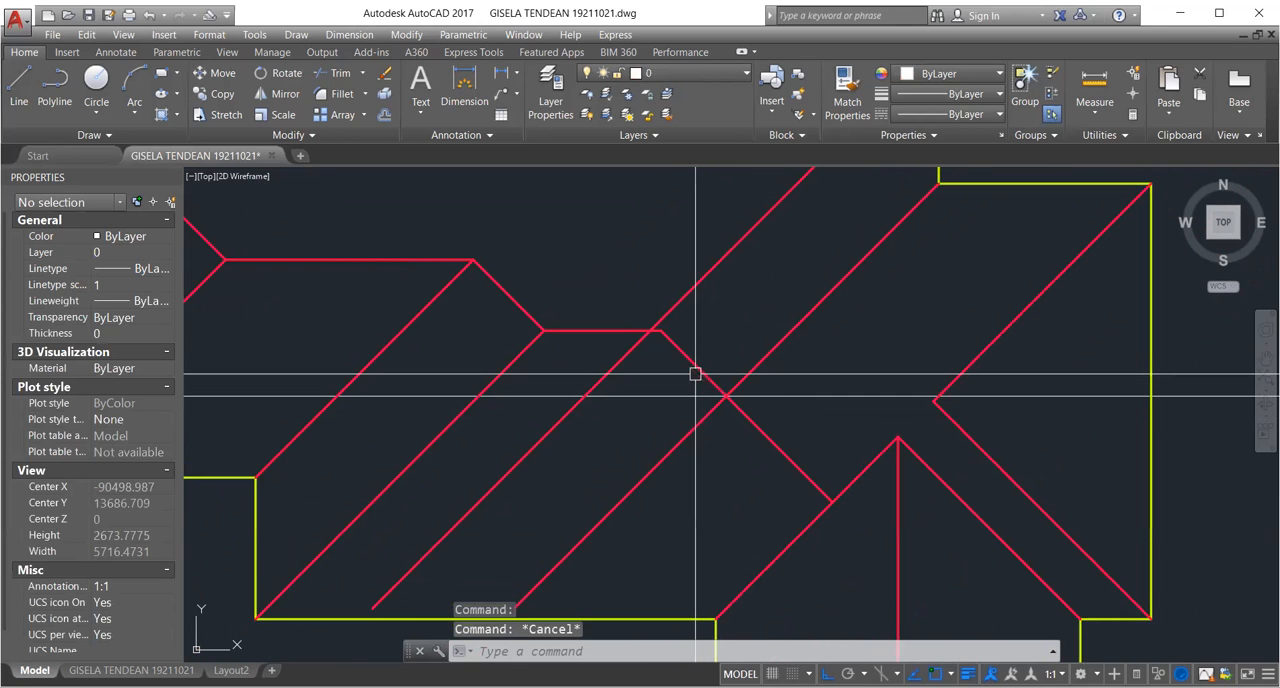
Mirror the diagonal below the short ridge's left end about a vertical line through the ridge's midpoint, keeping the original.
key(Return)
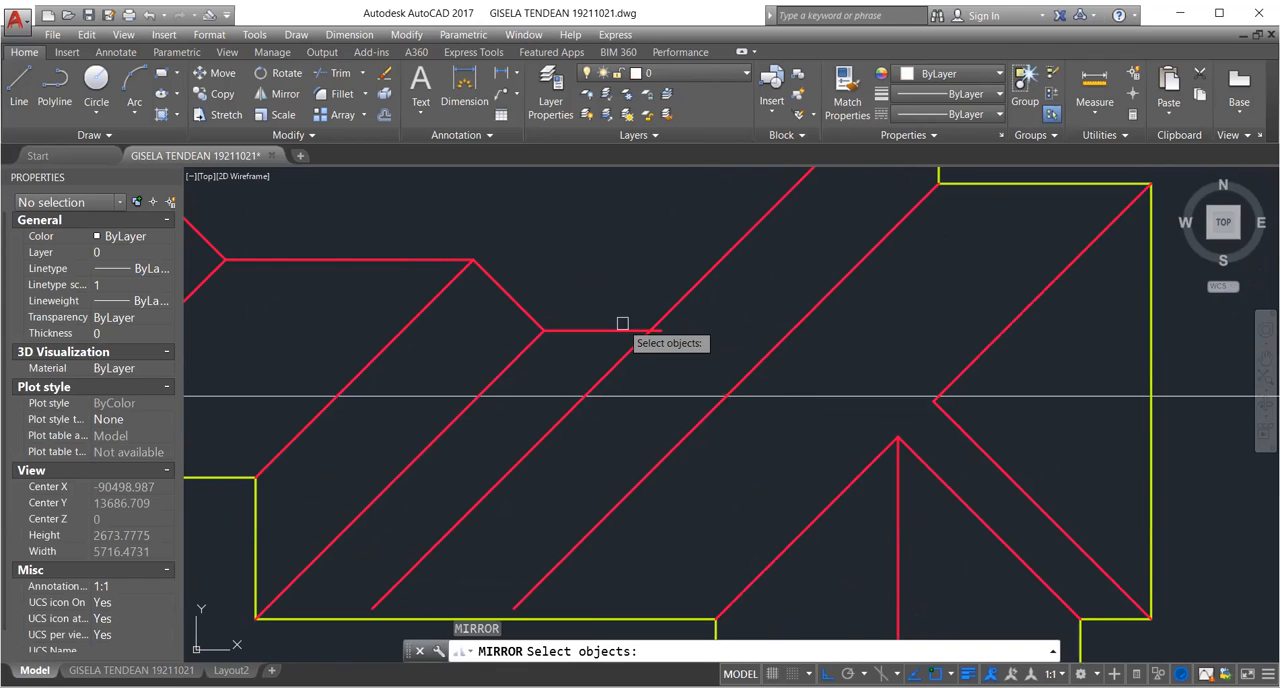
click(516, 348)
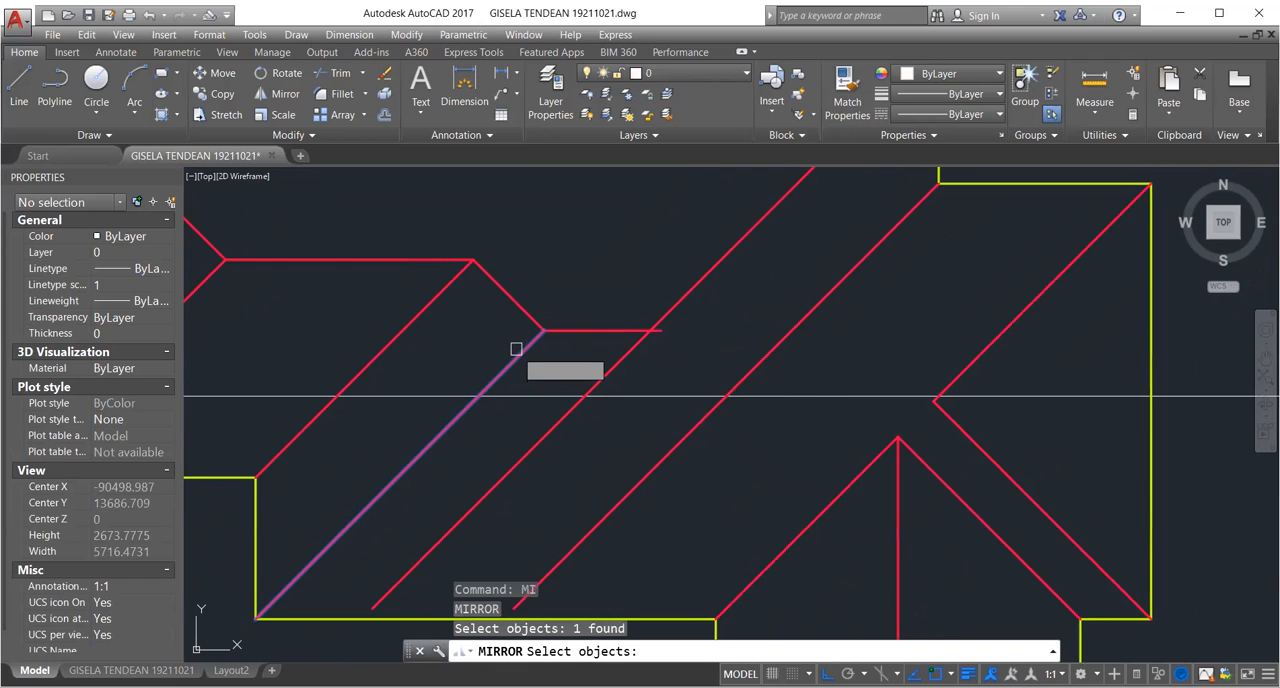
scroll(600, 340, up, 2)
scroll(604, 342, up, 2)
key(Return)
click(603, 314)
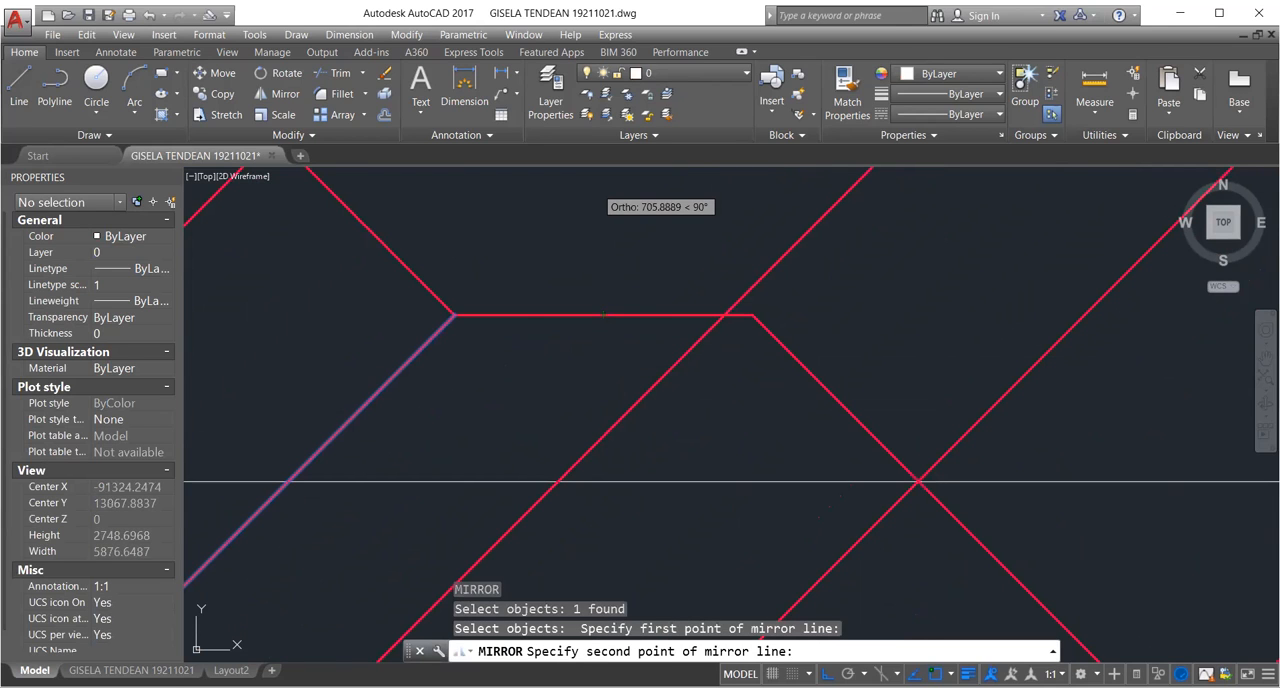
click(591, 187)
key(Return)
scroll(643, 252, down, 2)
middle_drag(842, 380, 789, 380)
scroll(584, 352, down, 2)
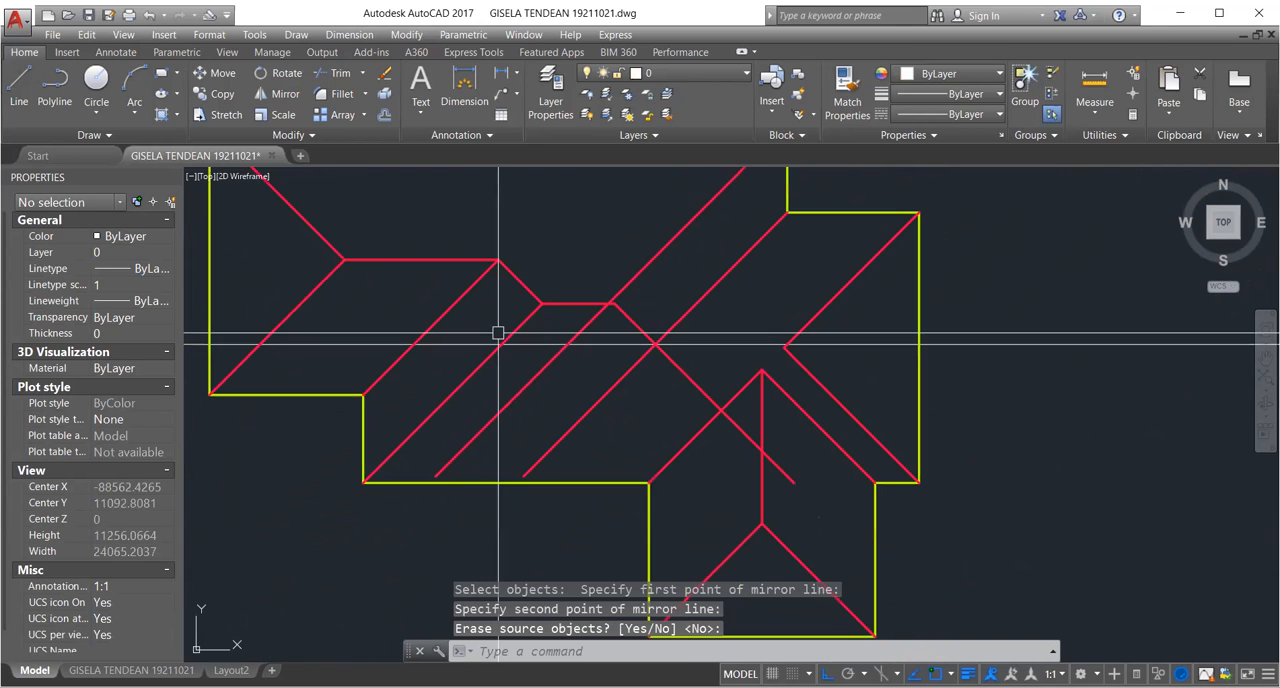
Trim the mirrored diagonal where it runs past the diagonal rising to the peak of the lower wing.
scroll(732, 419, up, 2)
scroll(730, 415, down, 2)
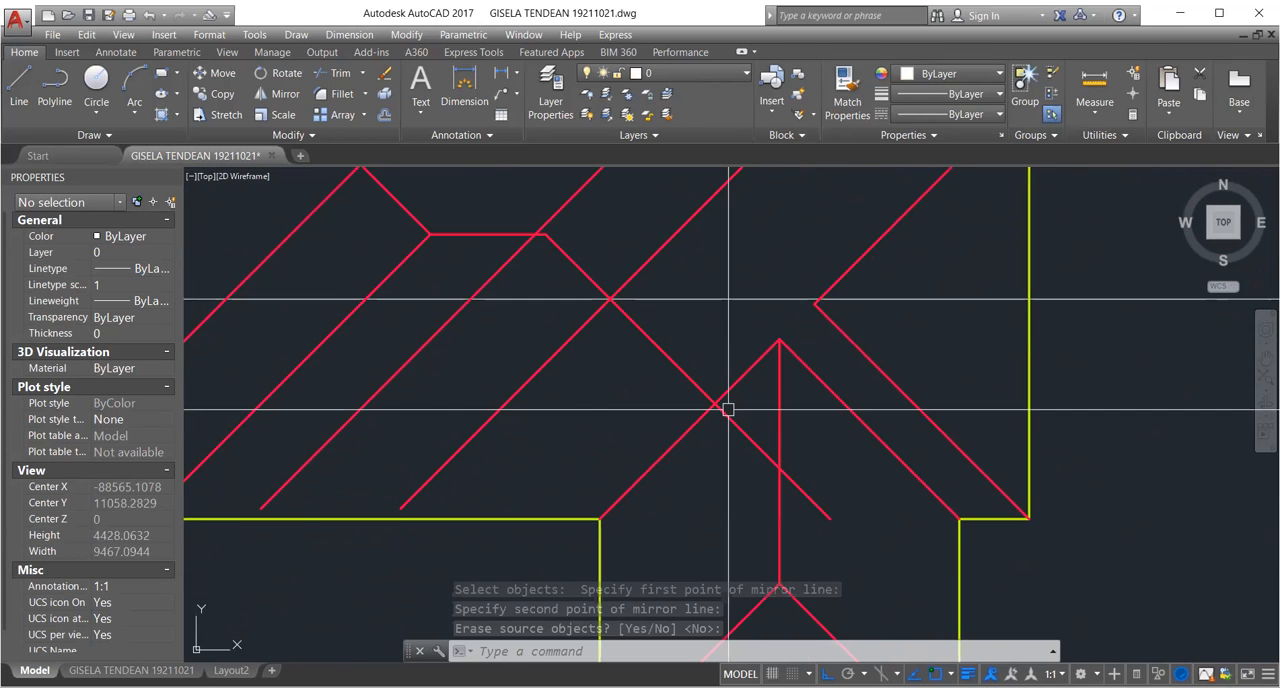
mouse_move(728, 409)
middle_down()
mouse_move(776, 442)
mouse_move(801, 435)
middle_up()
scroll(712, 411, up, 2)
scroll(768, 438, down, 2)
key(space)
click(809, 429)
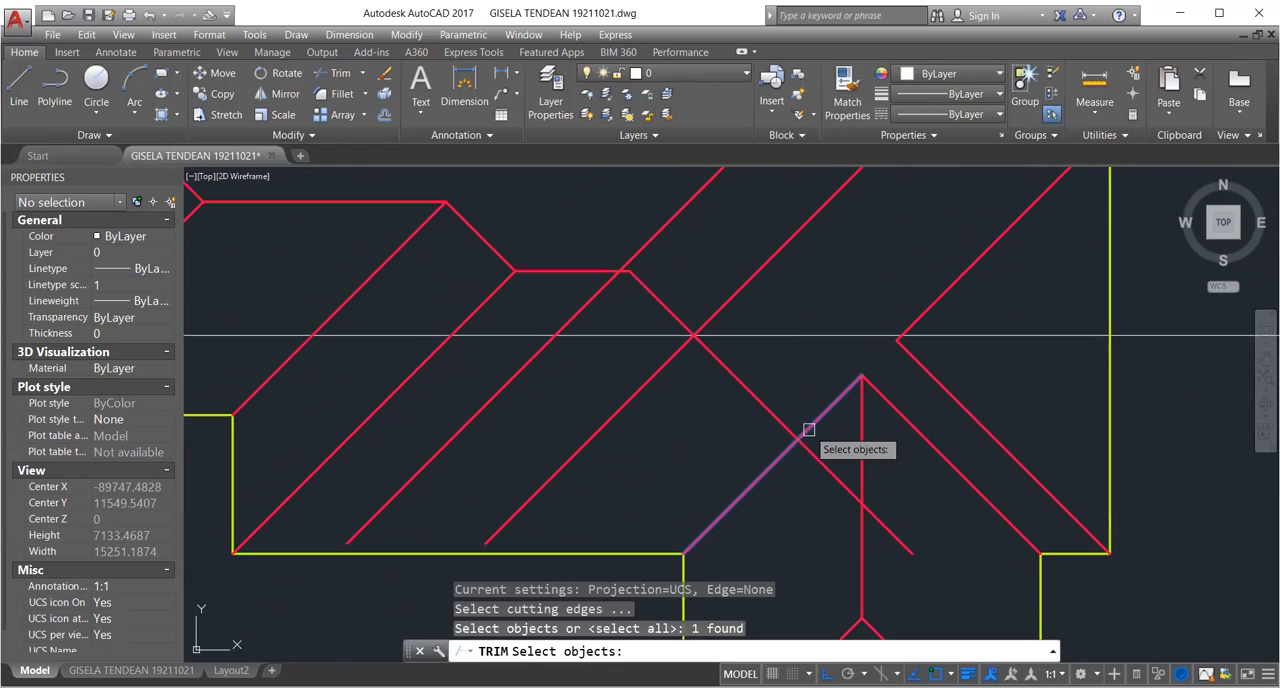
key(space)
click(807, 447)
key(space)
scroll(784, 390, down, 4)
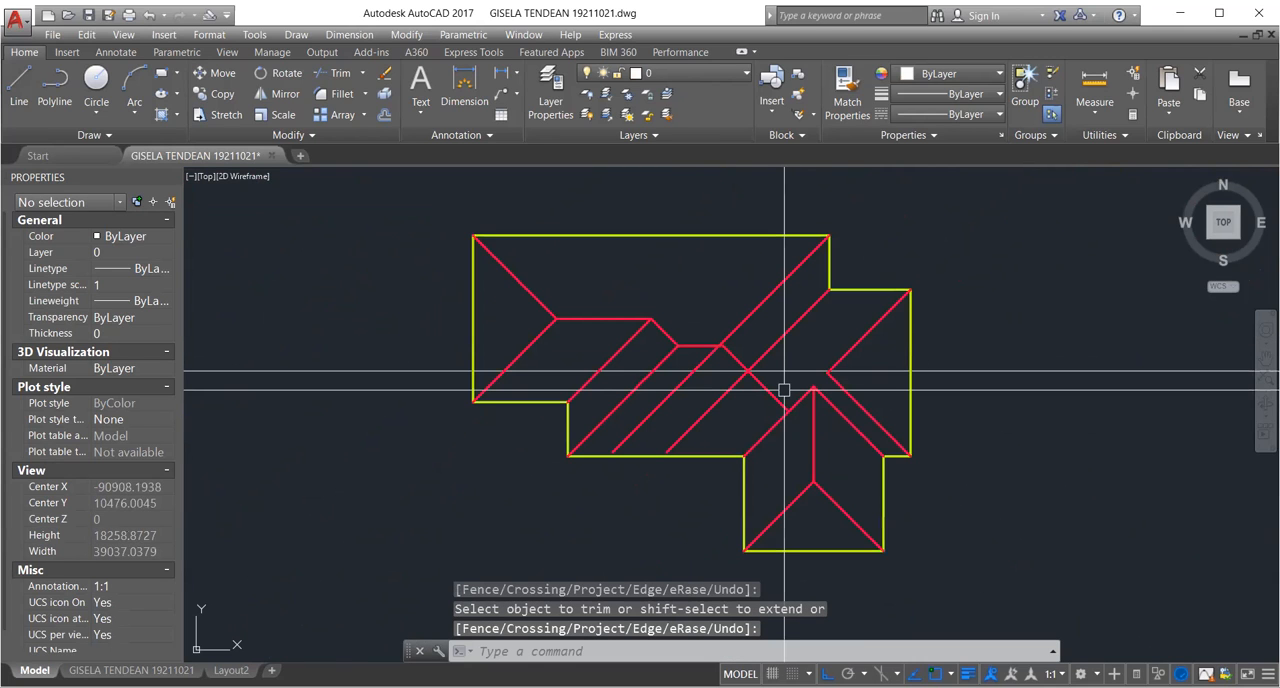
Examine how the short ridge's right end meets the diagonals and the horizontal construction line around it.
scroll(784, 390, up, 3)
click(785, 372)
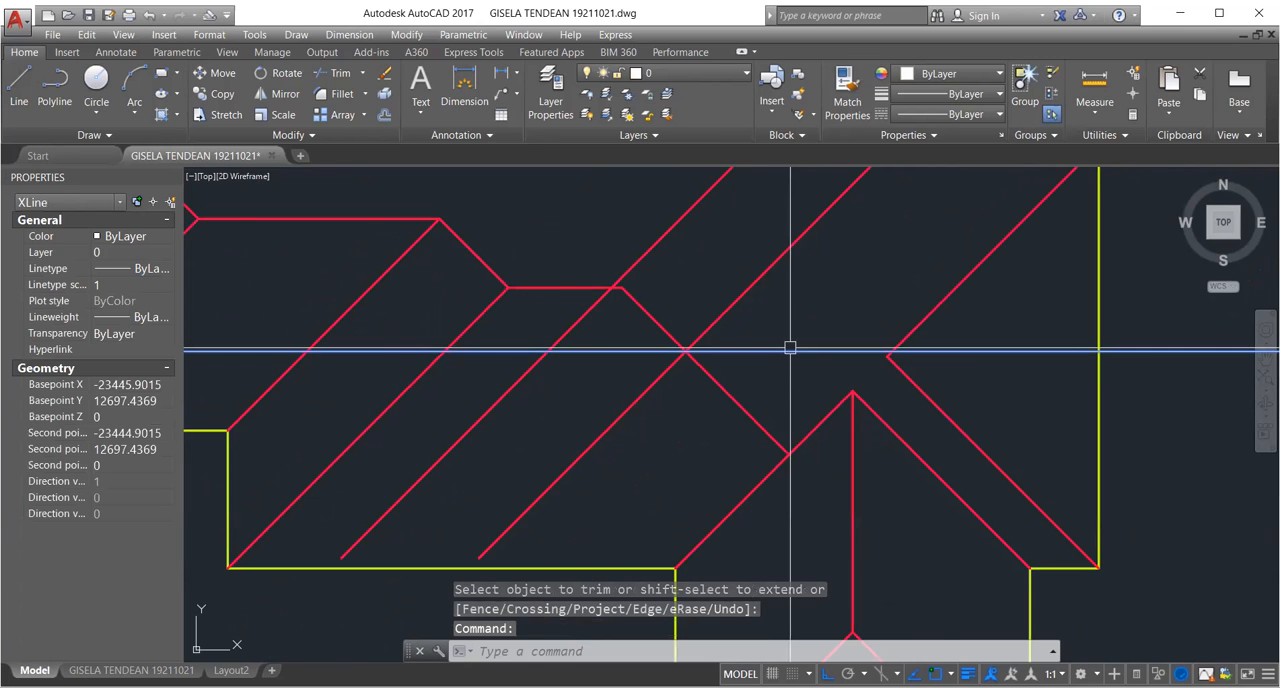
scroll(790, 355, down, 1)
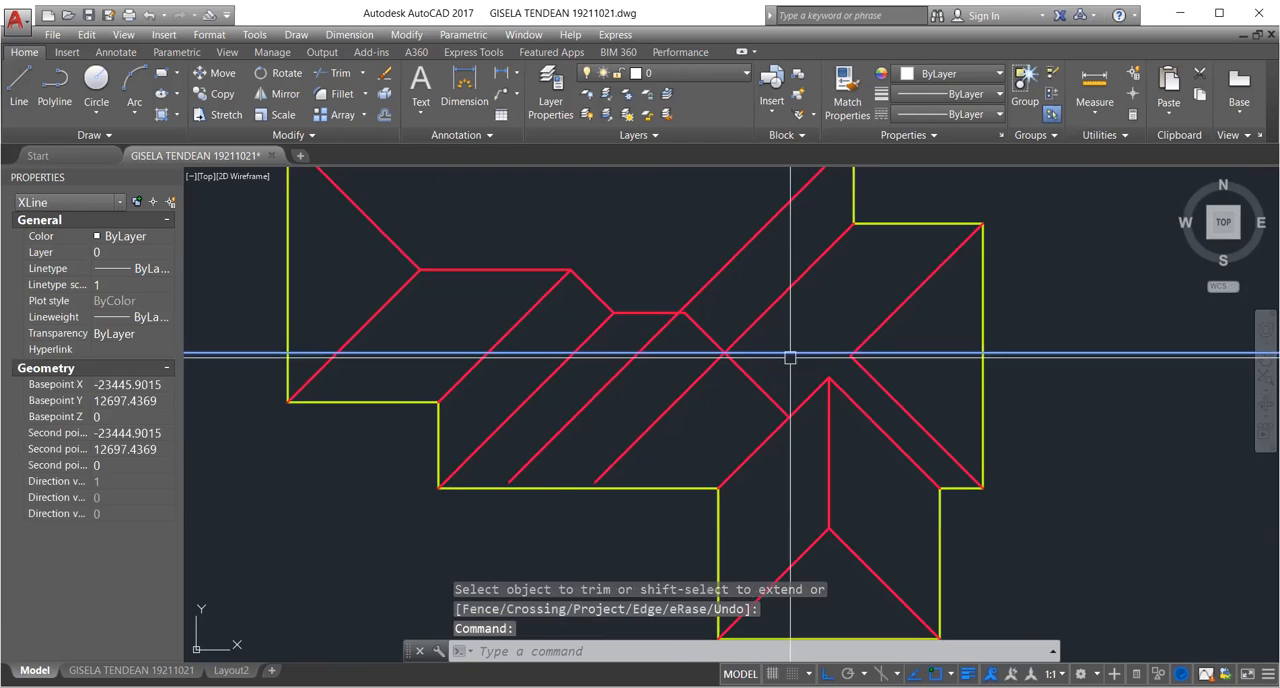
key(Escape)
scroll(785, 357, up, 2)
scroll(670, 321, up, 2)
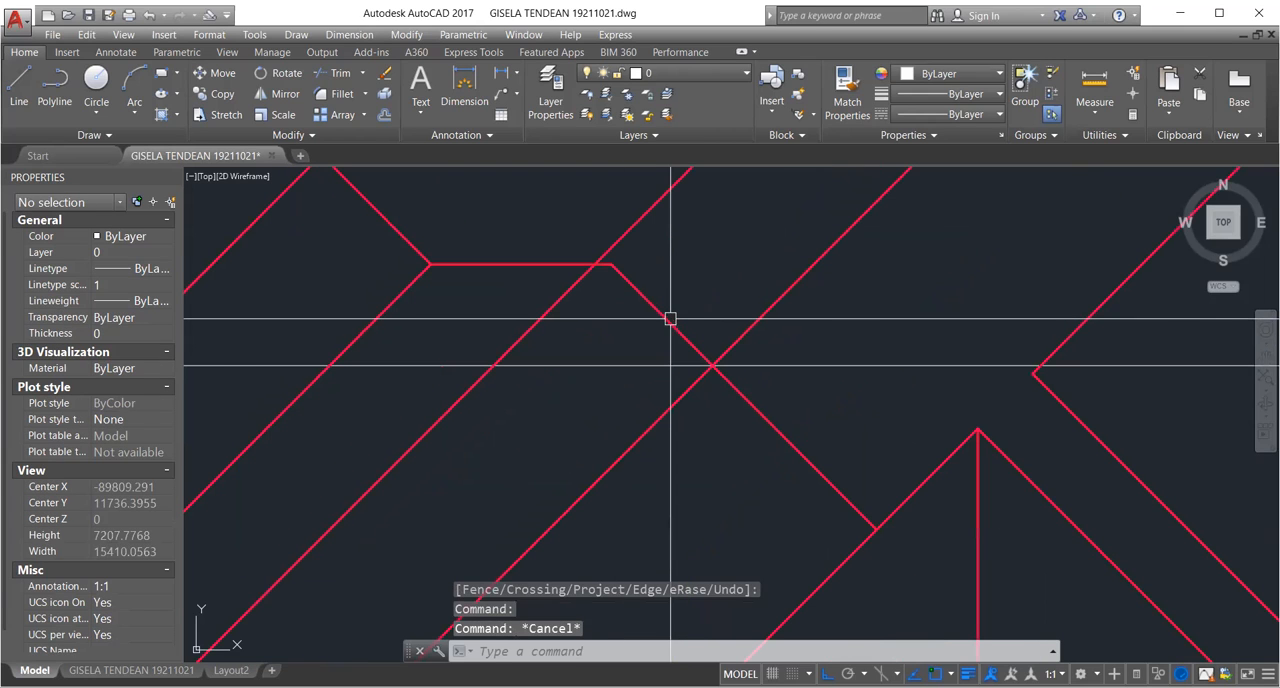
scroll(670, 319, up, 10)
scroll(695, 377, down, 6)
scroll(703, 373, up, 2)
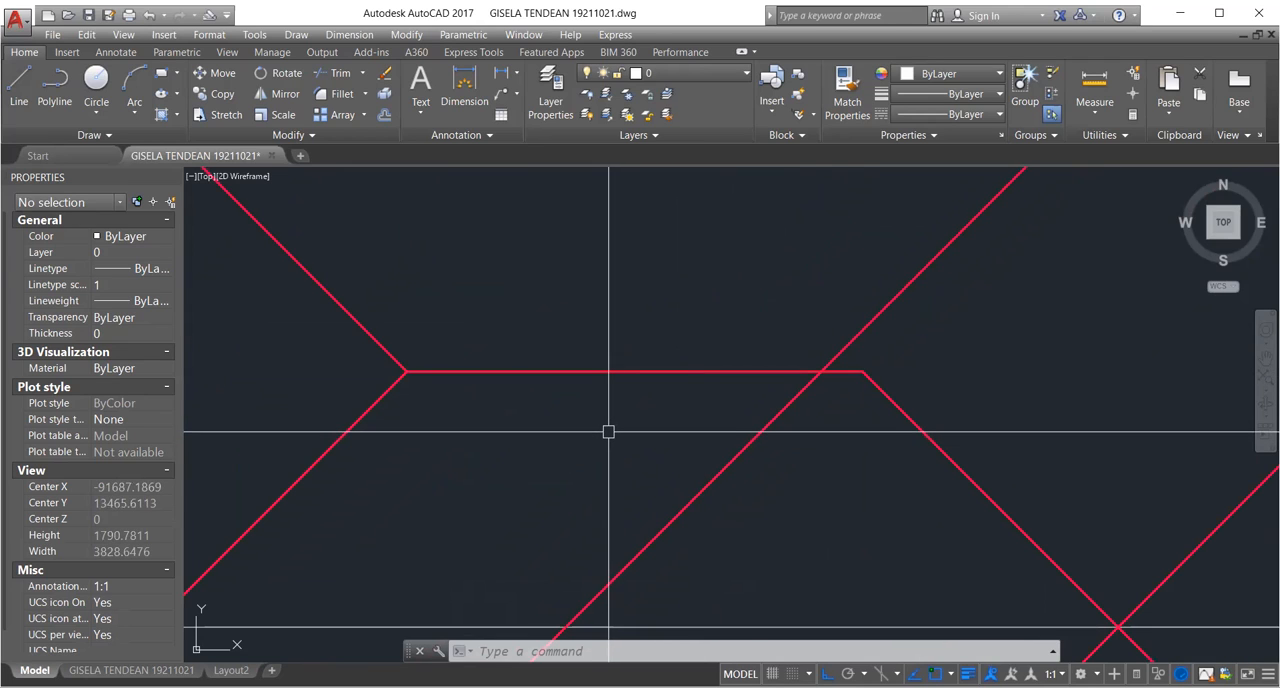
scroll(718, 410, down, 2)
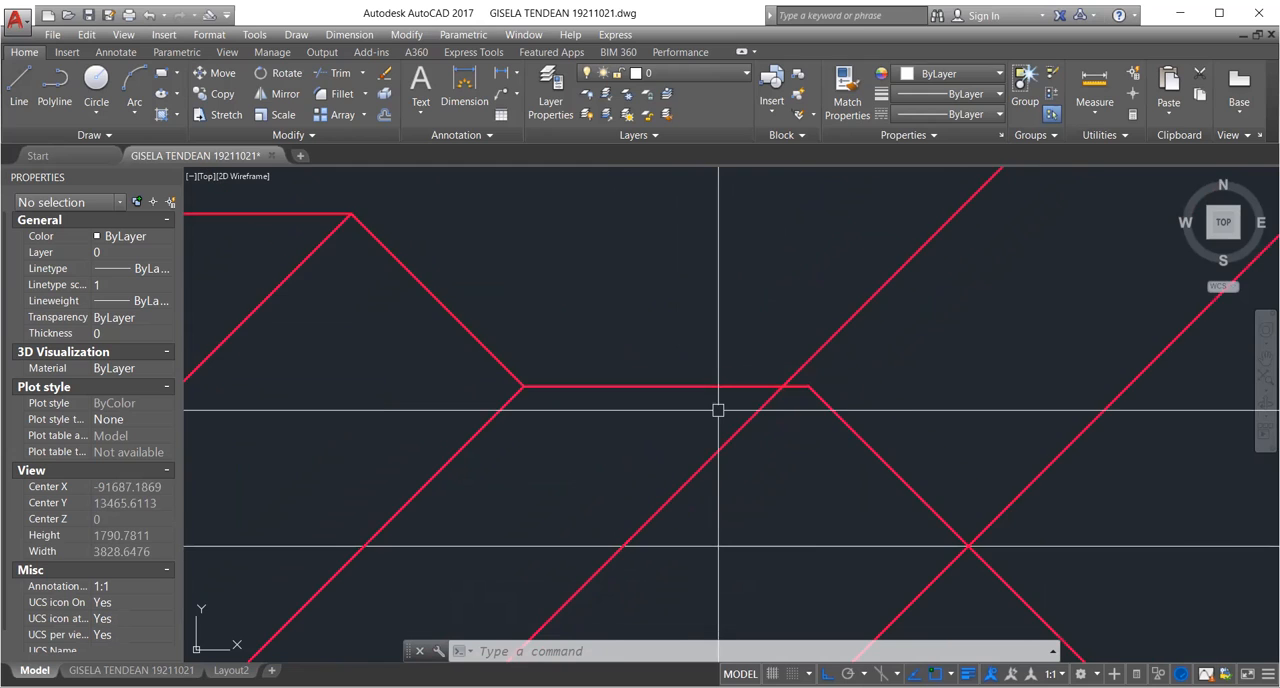
scroll(718, 410, up, 3)
Trim the short ridge's right end back to the diagonal coming from the upper right outline corner.
click(795, 372)
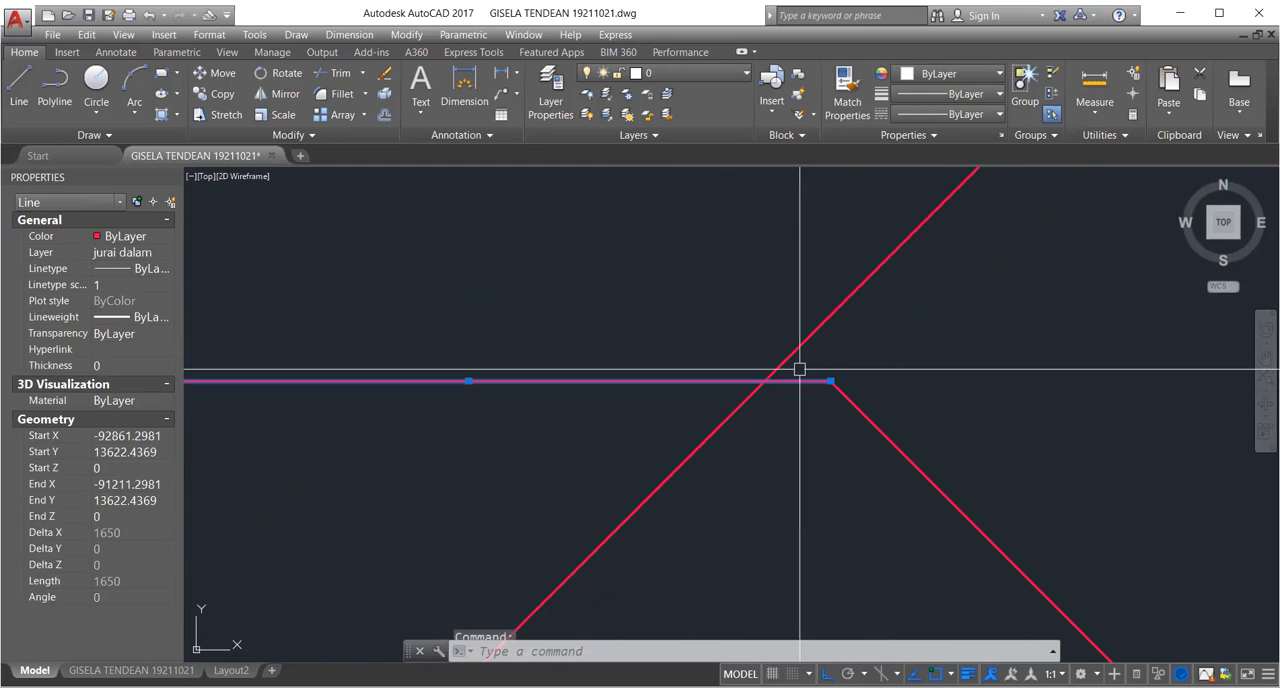
key(Escape)
key(Escape)
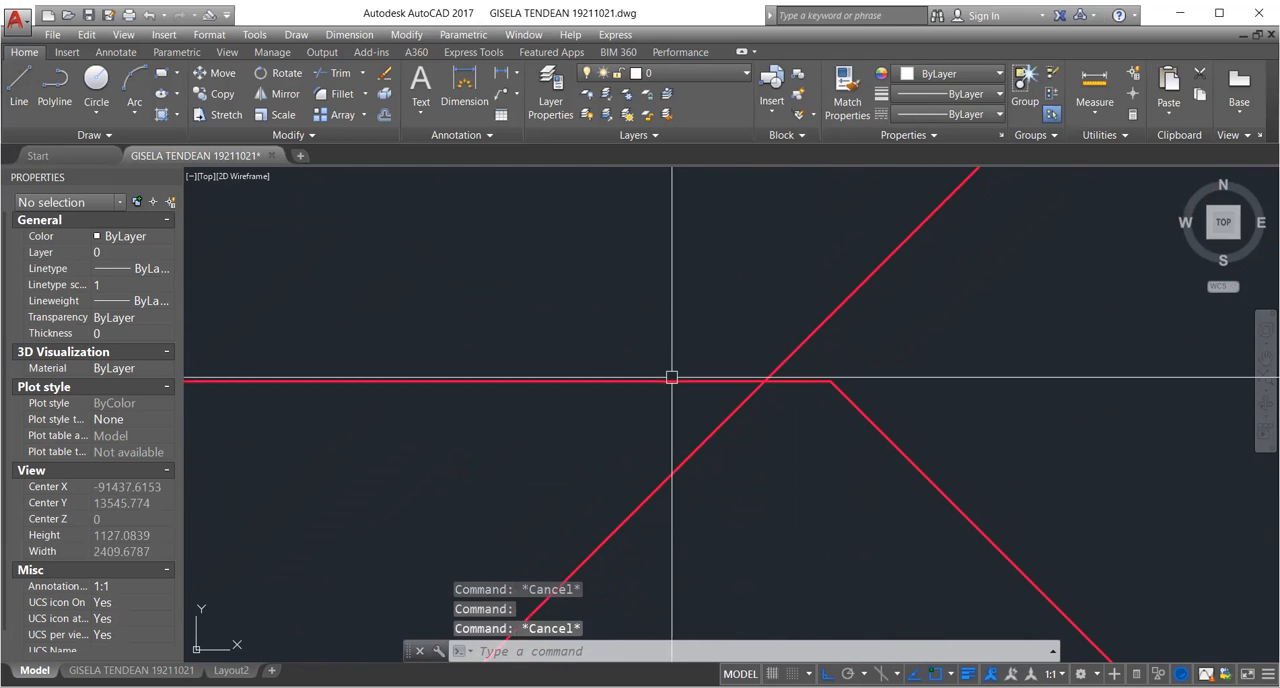
text(tr)
key(Return)
key(Return)
click(792, 381)
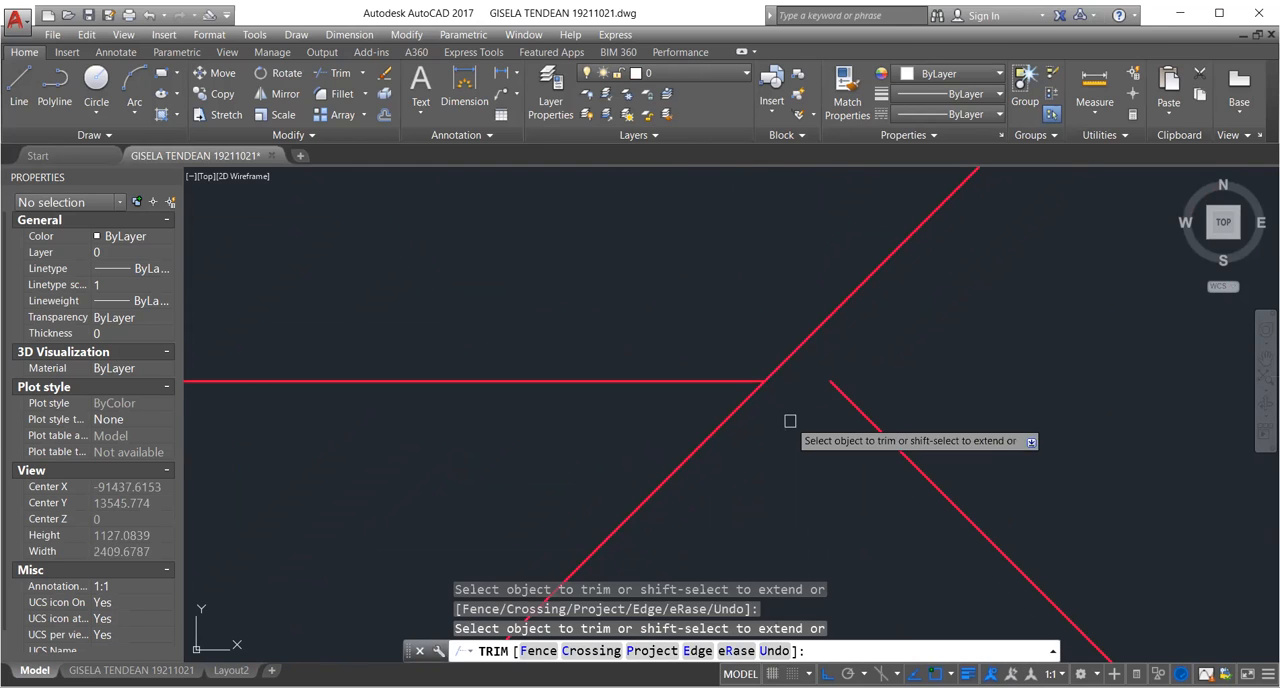
scroll(790, 421, down, 2)
scroll(791, 421, down, 2)
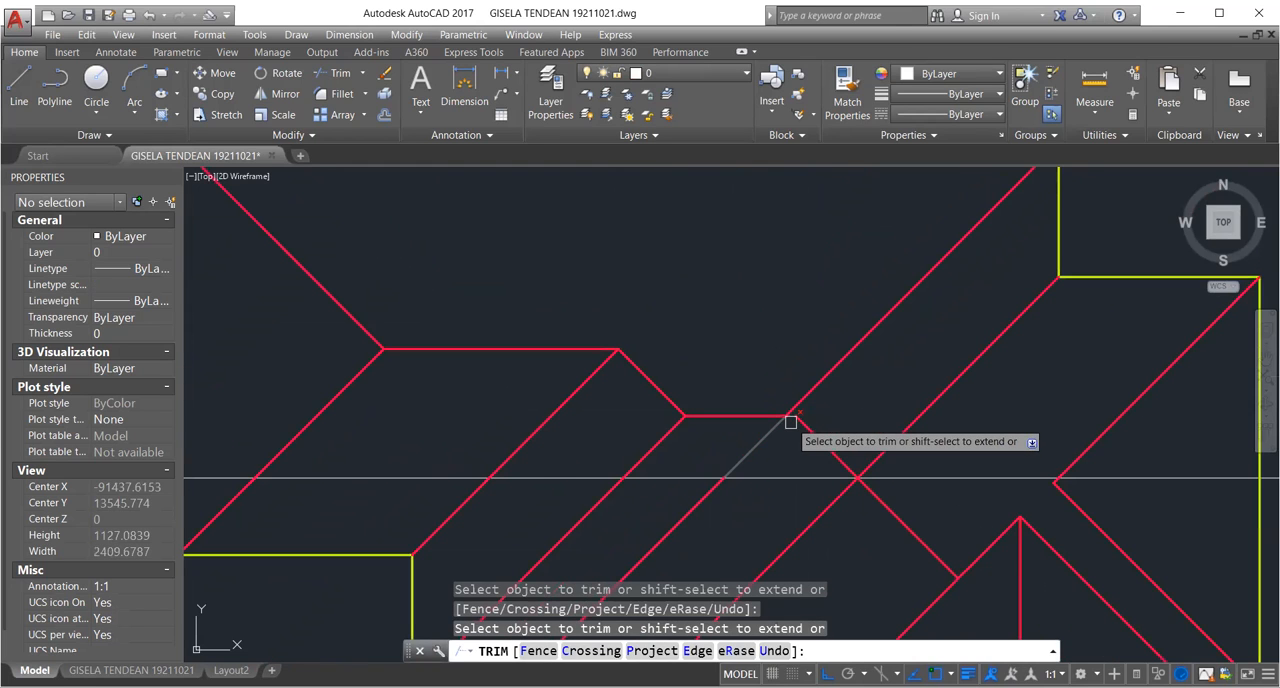
scroll(790, 470, up, 3)
scroll(745, 314, down, 2)
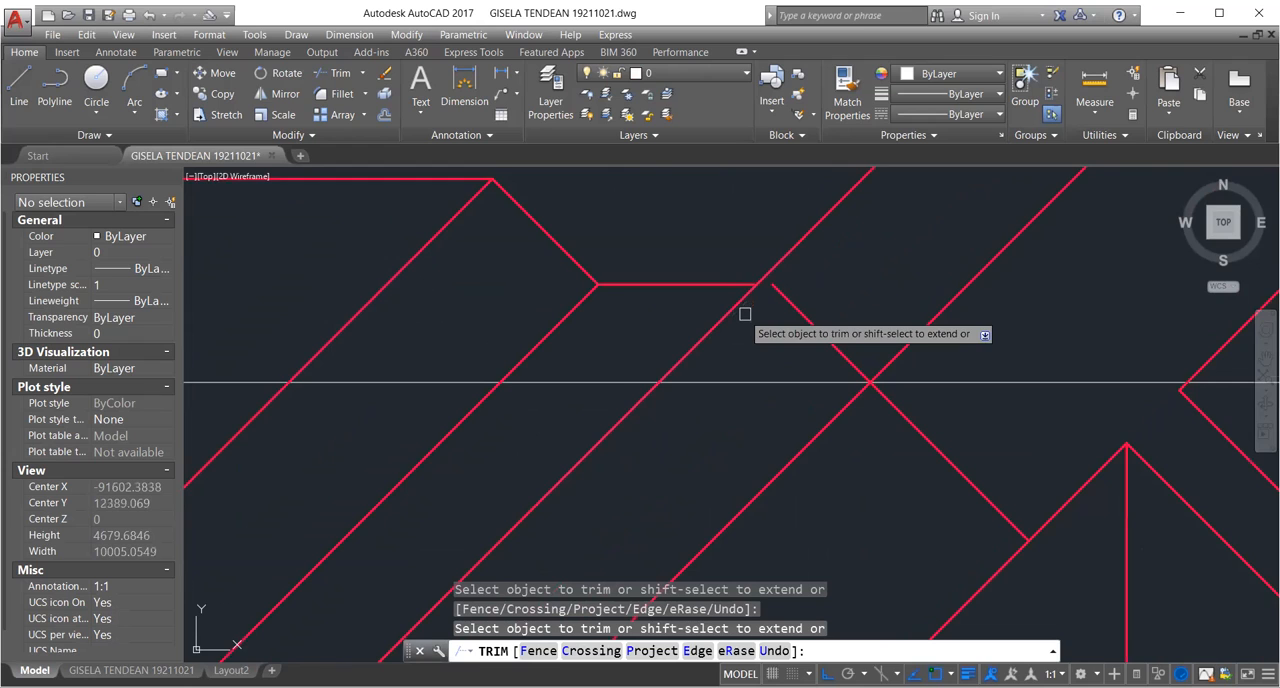
scroll(745, 314, up, 2)
key(Escape)
Move the descending diagonal by its upper endpoint onto the short ridge's trimmed right end.
text(m)
key(space)
scroll(500, 362, down, 2)
click(743, 363)
scroll(672, 285, up, 5)
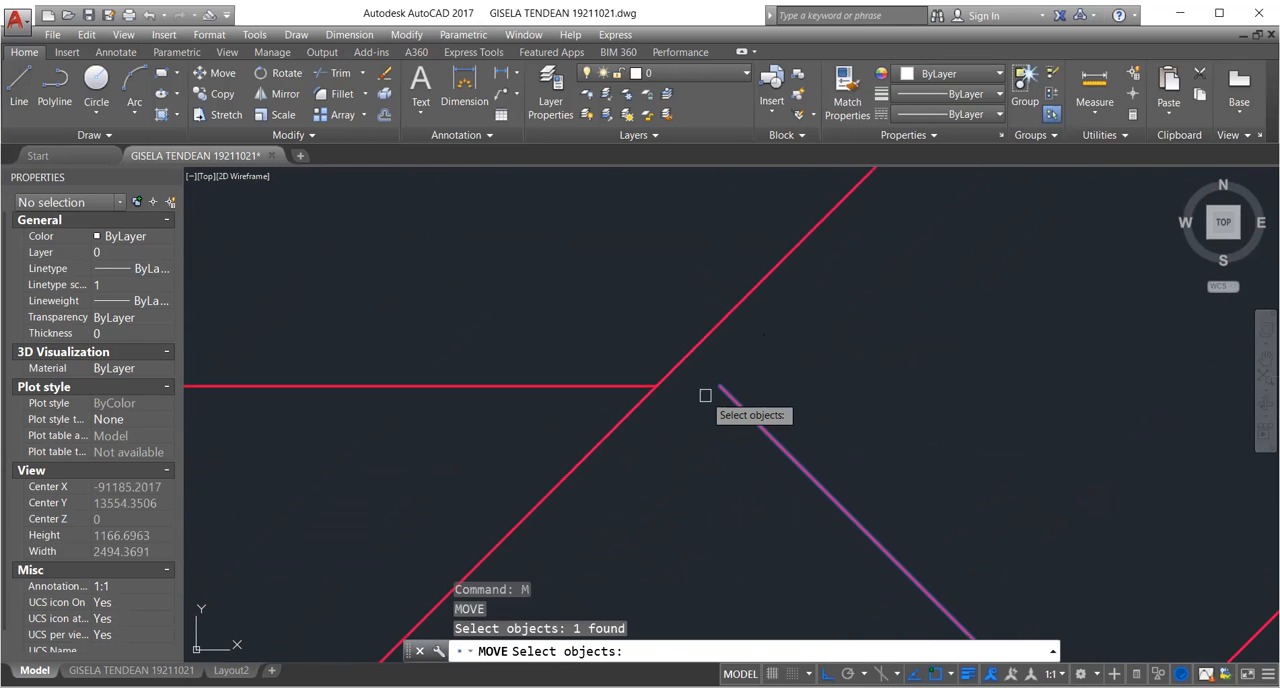
key(Return)
click(719, 387)
click(655, 385)
middle_drag(586, 426, 646, 386)
Examine where the moved diagonal ends near the lower wing's peak and where it crosses the inner-corner diagonal.
scroll(668, 402, down, 1)
scroll(734, 350, down, 1)
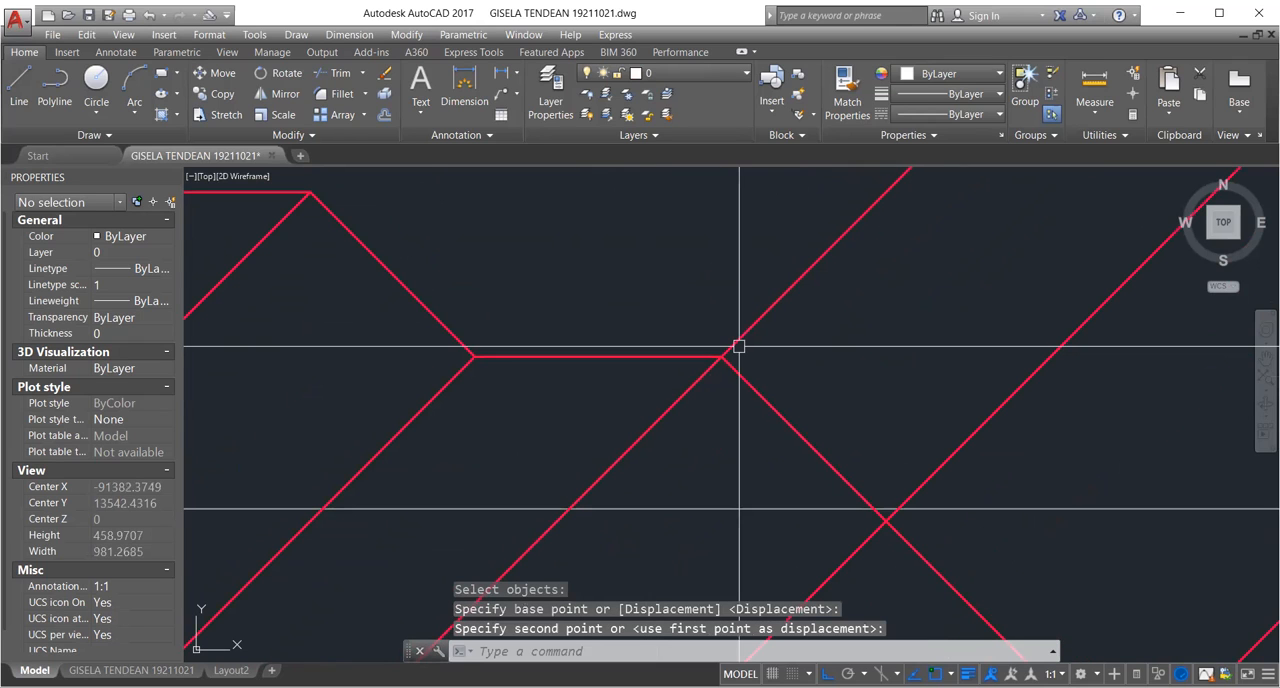
scroll(738, 350, down, 4)
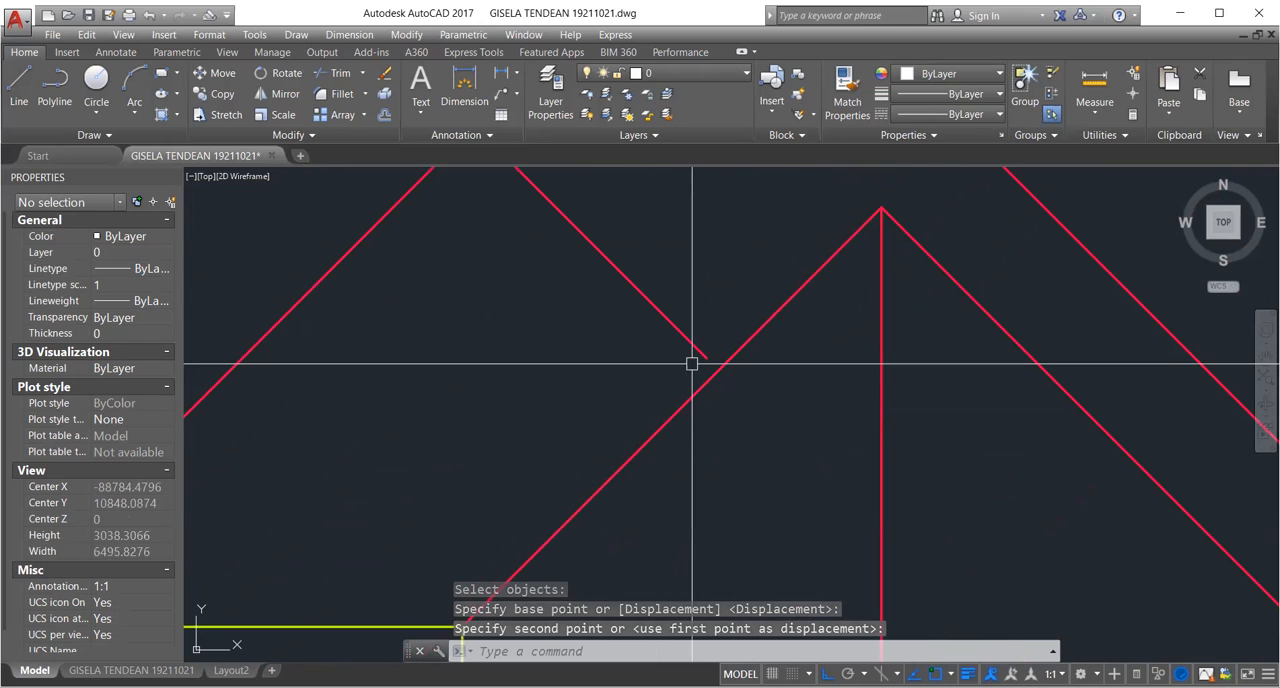
scroll(681, 303, down, 3)
scroll(618, 276, up, 3)
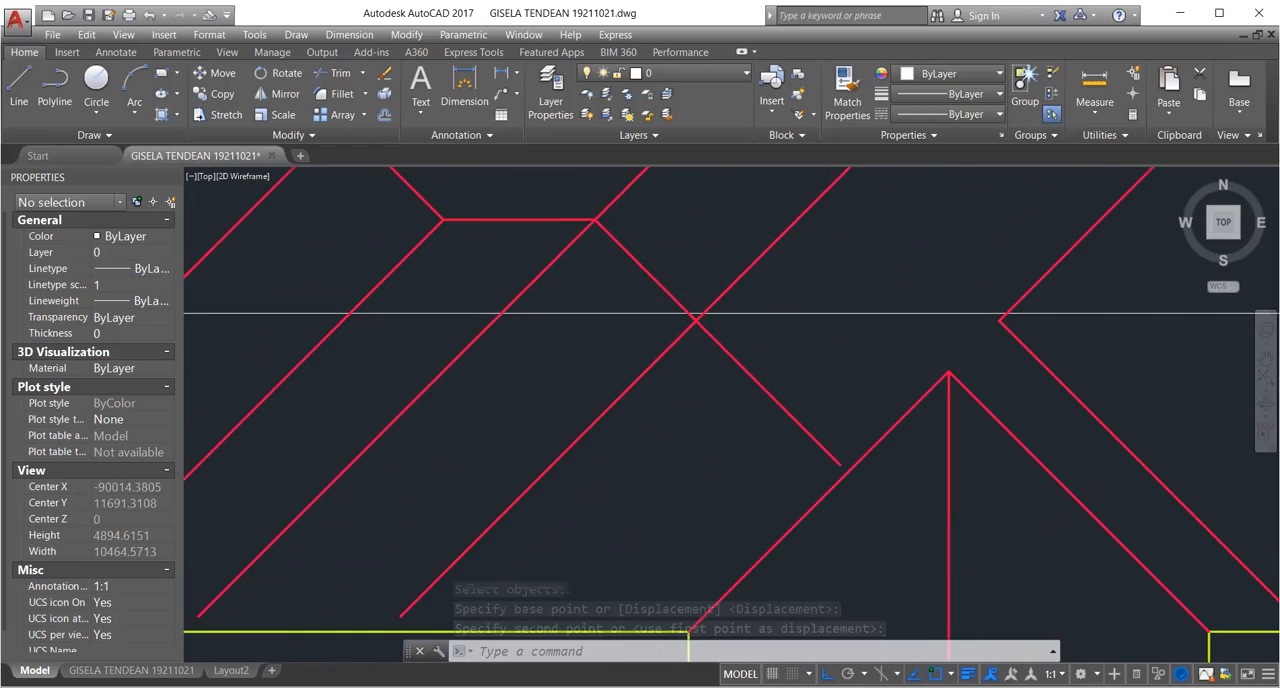
scroll(690, 340, down, 1)
scroll(634, 380, up, 4)
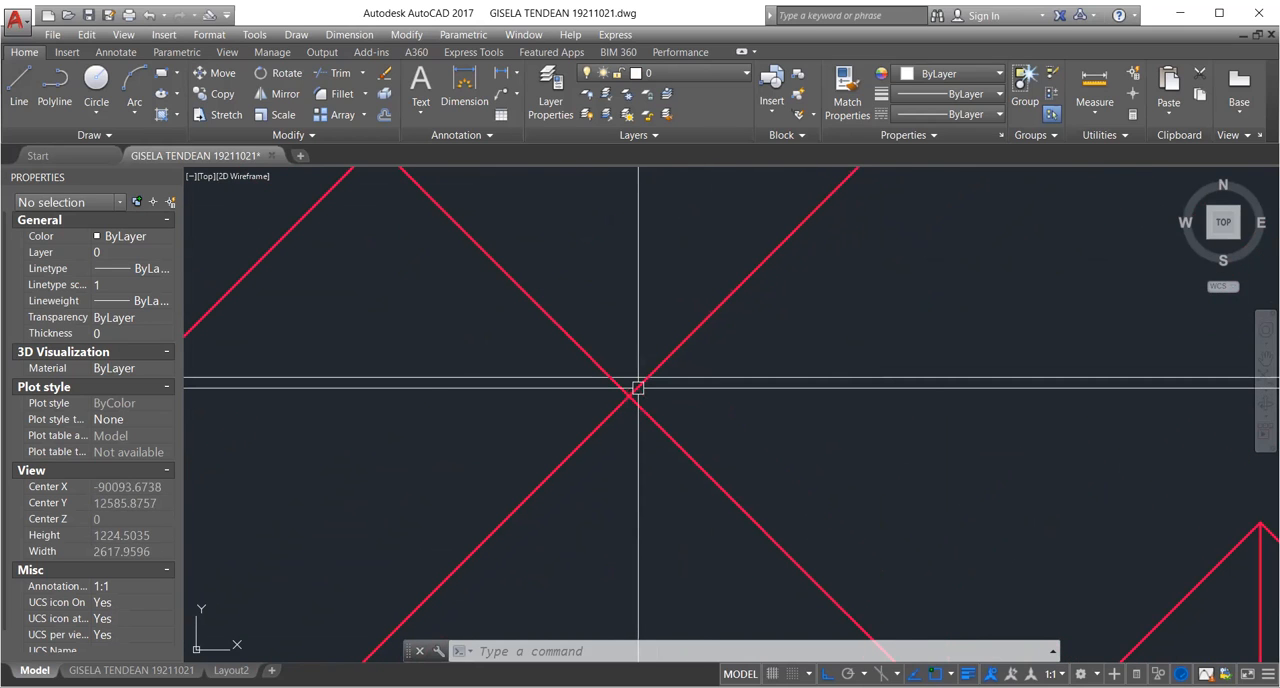
scroll(638, 387, down, 6)
scroll(502, 270, up, 4)
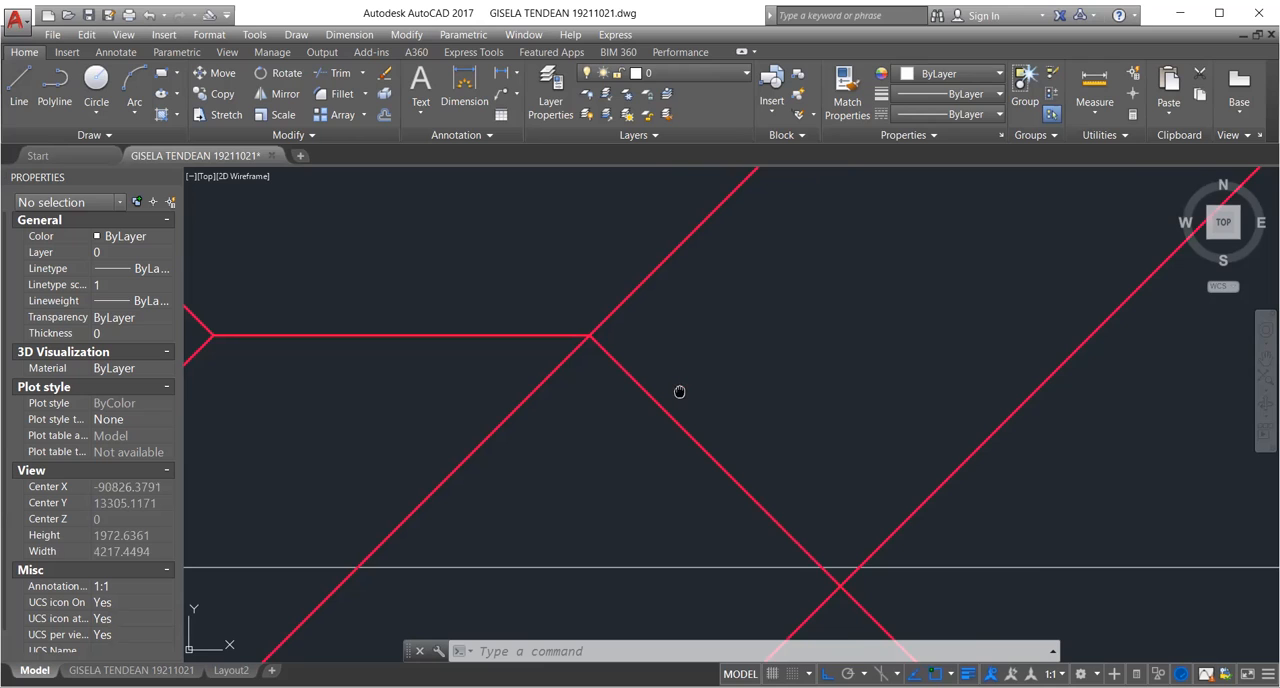
Delete the horizontal construction line passing near the crossing of the two diagonals.
scroll(395, 255, down, 2)
scroll(621, 375, down, 2)
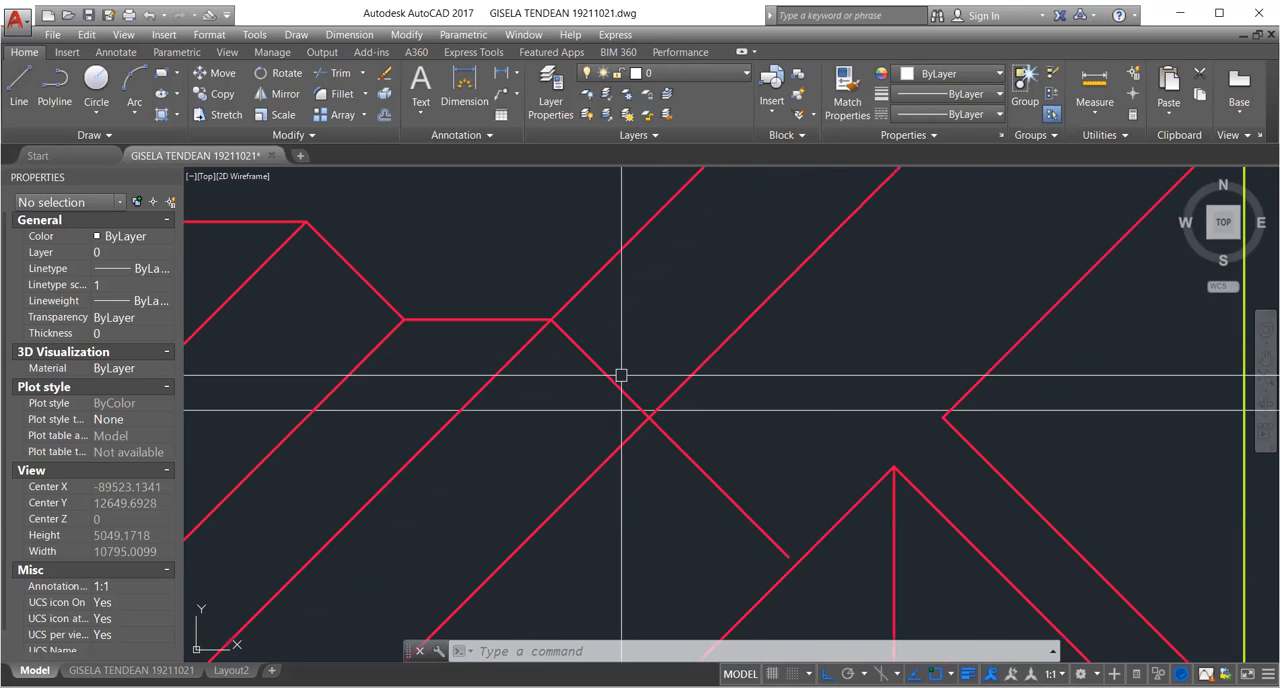
click(822, 408)
key(Delete)
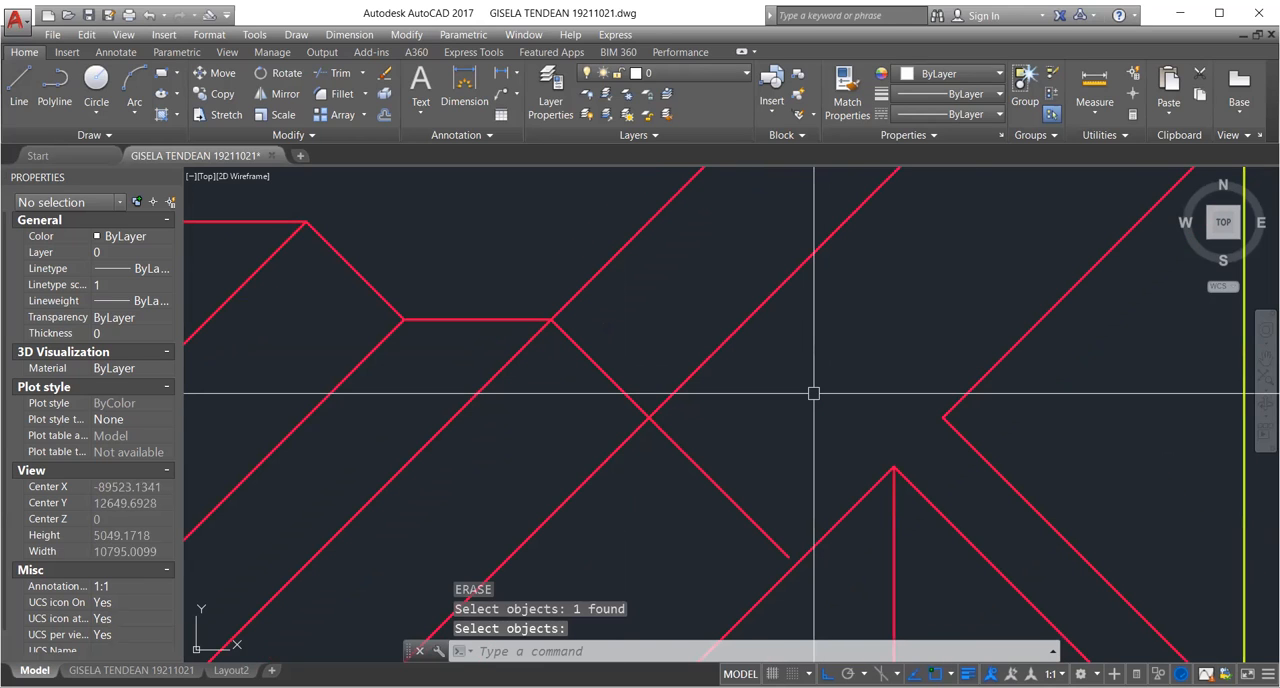
Add a horizontal construction line through the point where the two right-hand diagonals meet.
scroll(928, 401, up, 2)
text(xl)
key(Return)
text(h)
key(Return)
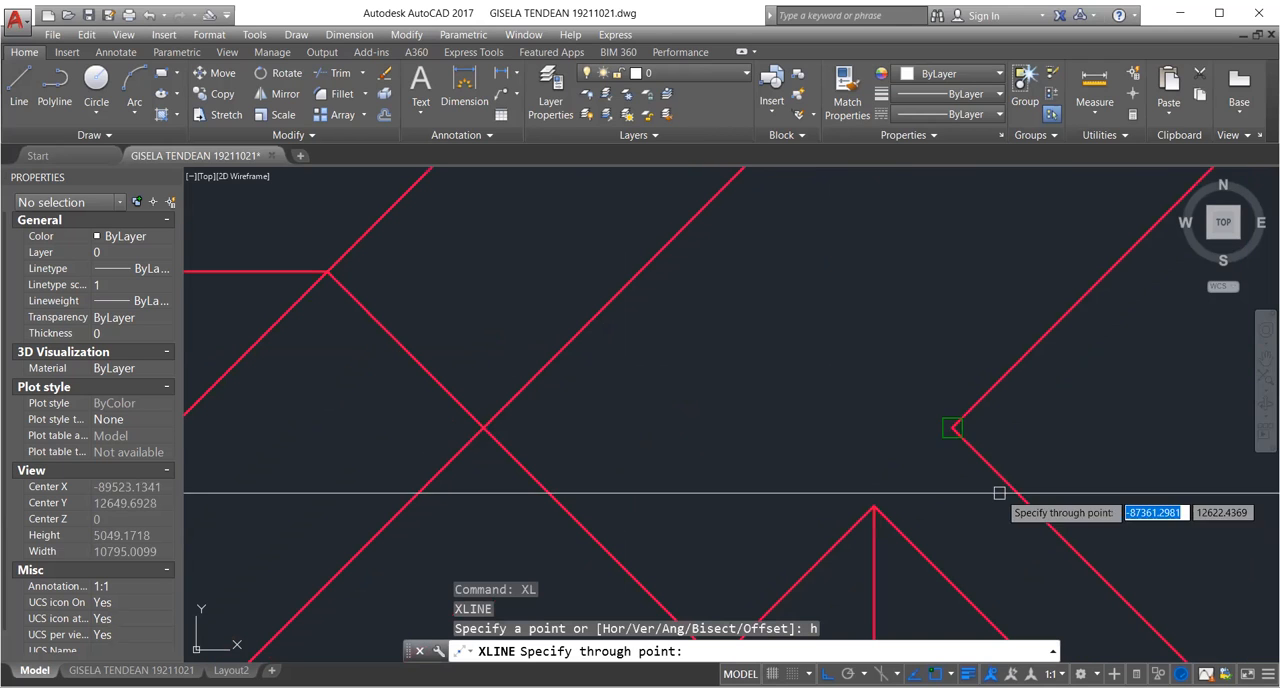
click(952, 428)
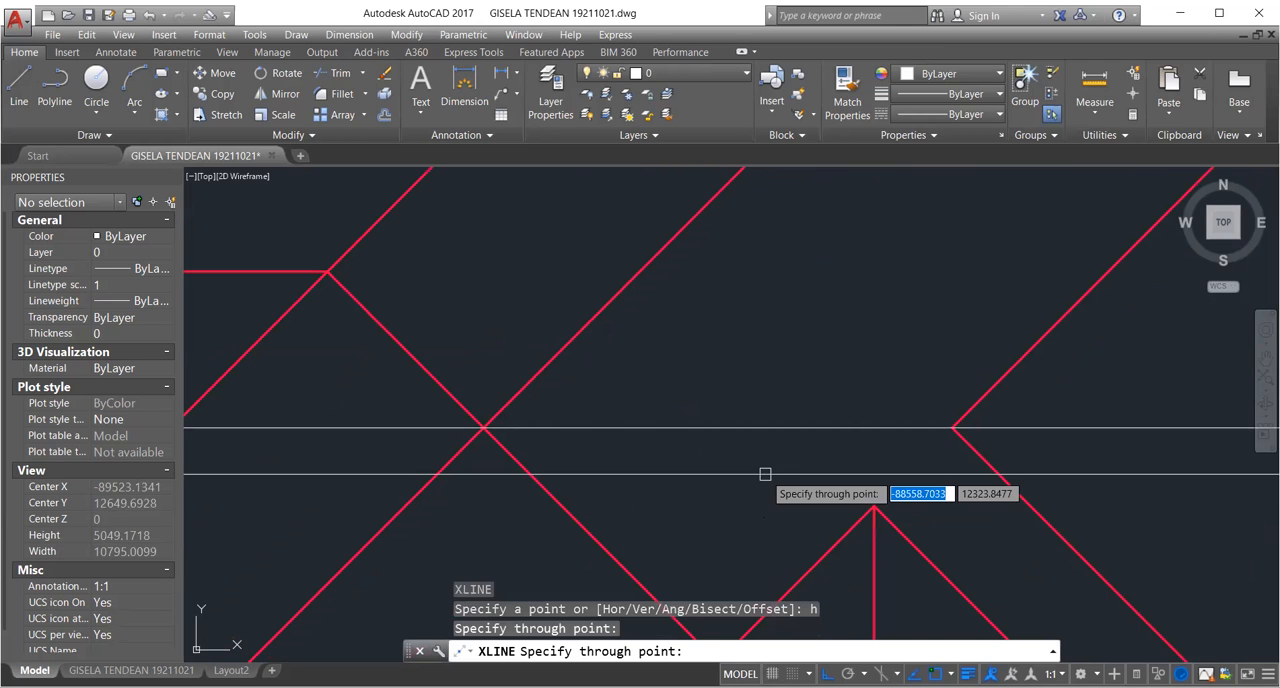
scroll(702, 448, down, 2)
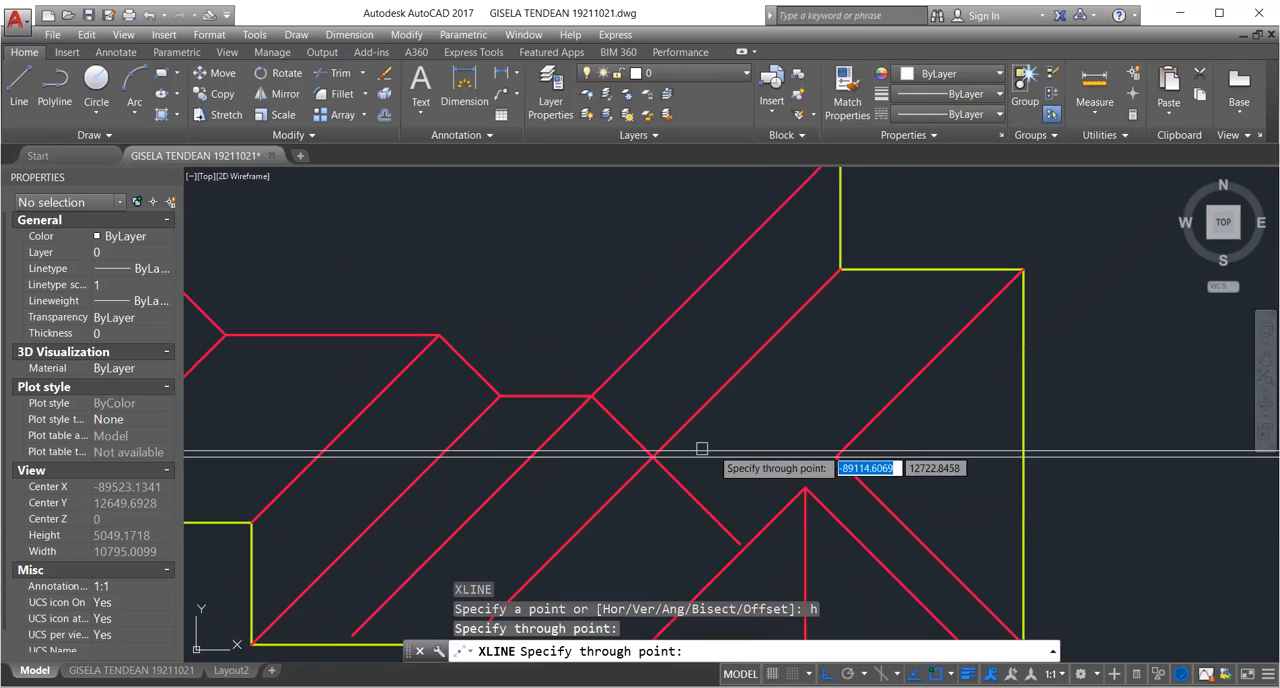
key(Return)
Trim the descending diagonal's end beyond its crossing with the upper right inner-corner diagonal.
scroll(744, 516, up, 2)
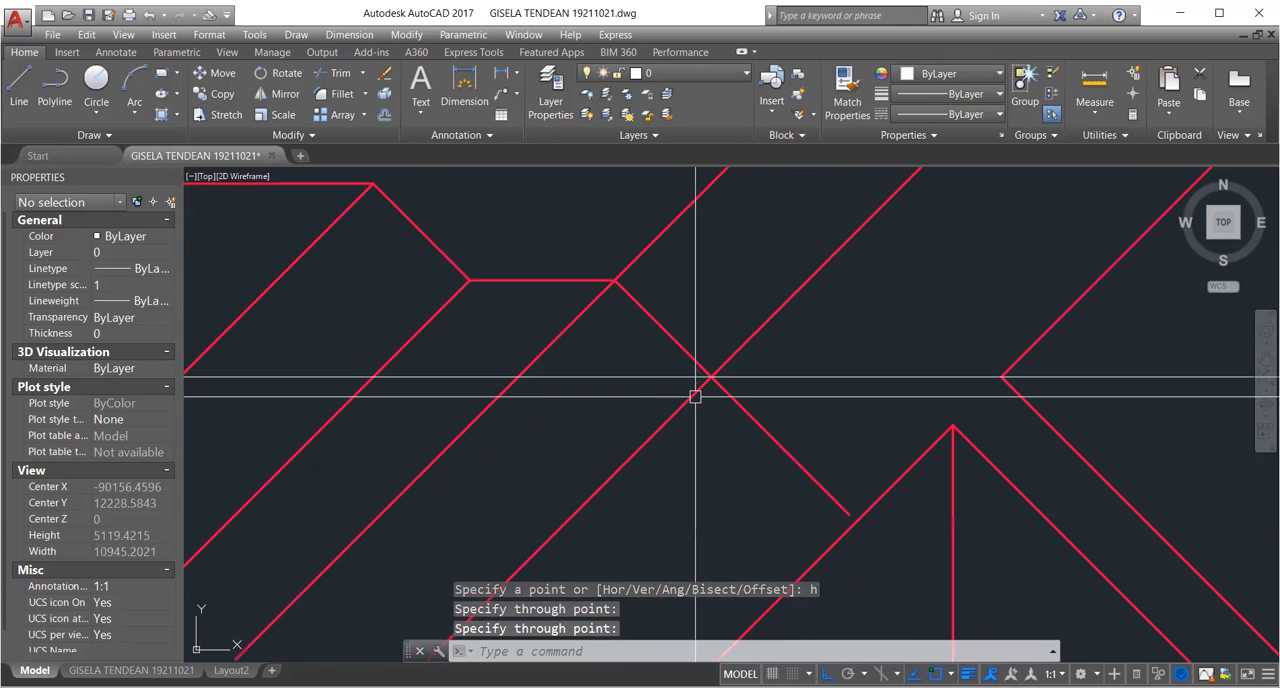
text(tr)
key(Return)
key(Return)
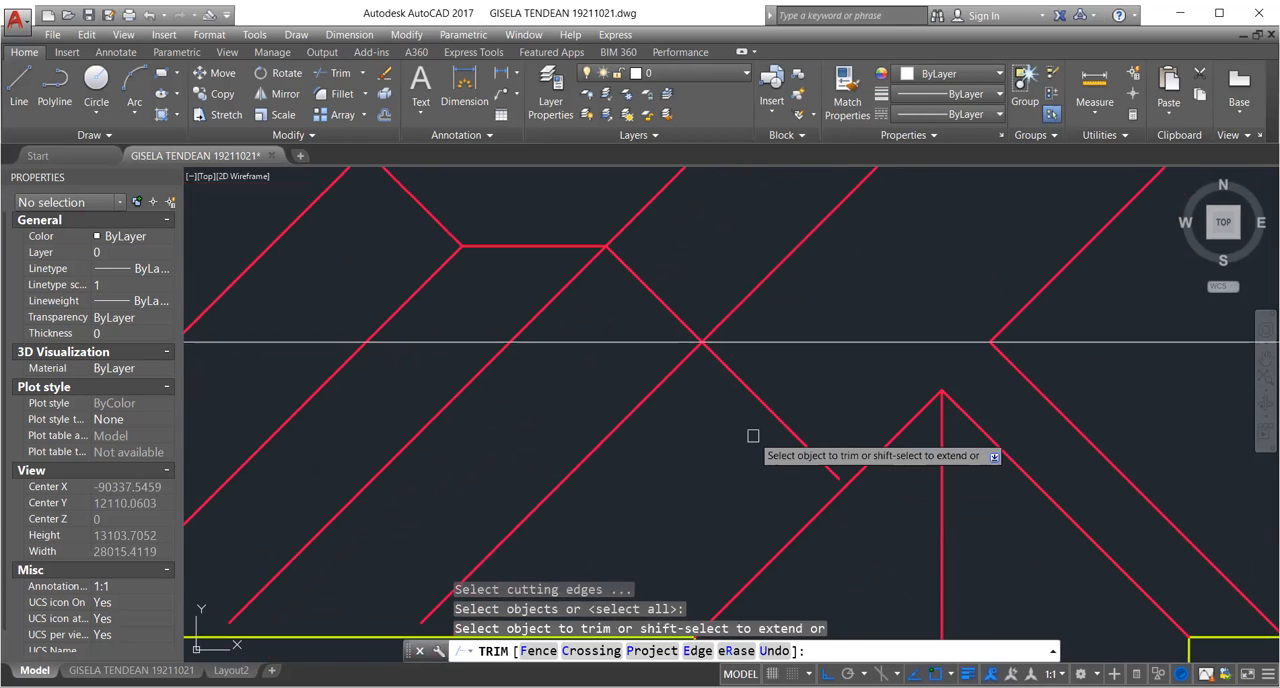
scroll(753, 436, up, 2)
scroll(753, 436, down, 3)
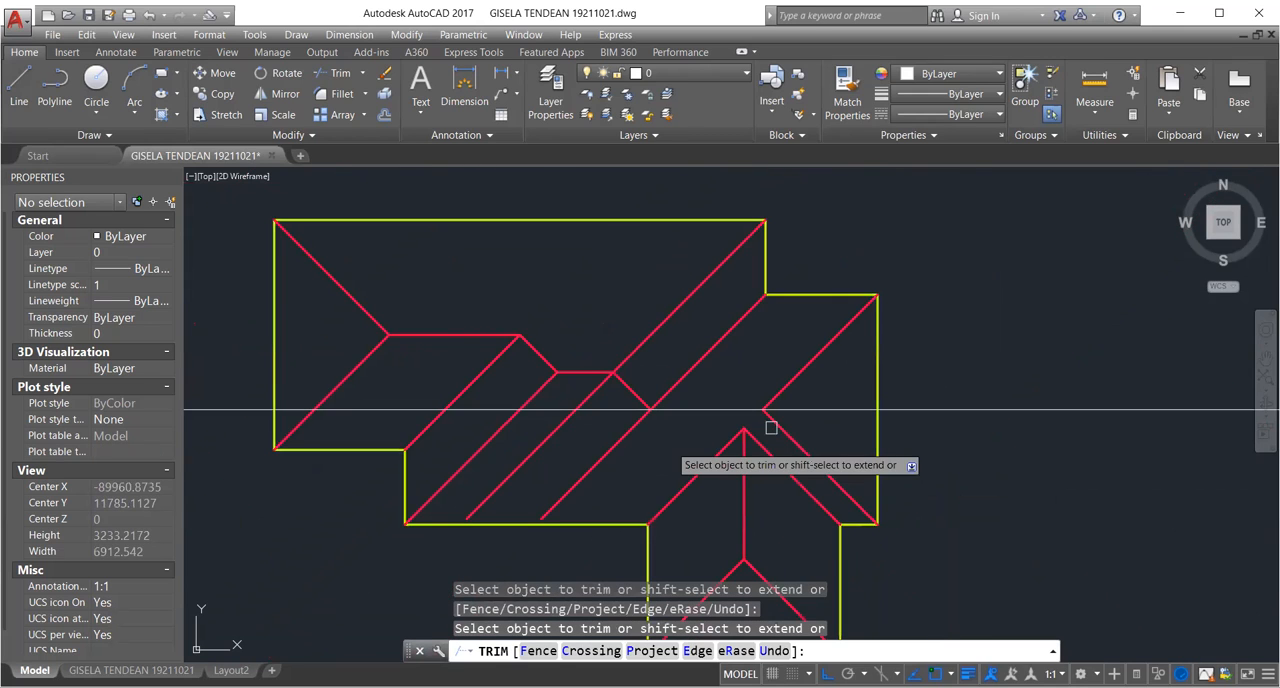
scroll(771, 428, up, 1)
key(Escape)
Trim off the horizontal construction line to the left of the inner-corner diagonal, using that diagonal as the cutting edge.
middle_drag(652, 436, 683, 443)
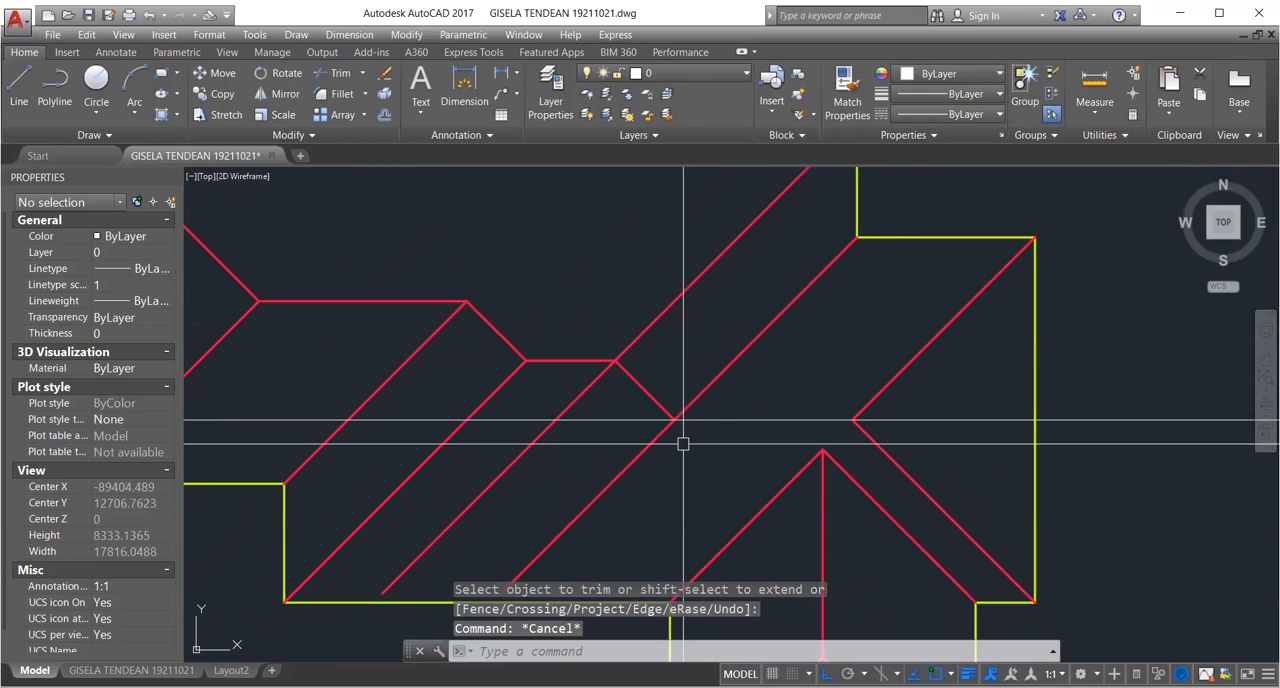
key(Return)
click(667, 428)
scroll(661, 421, up, 3)
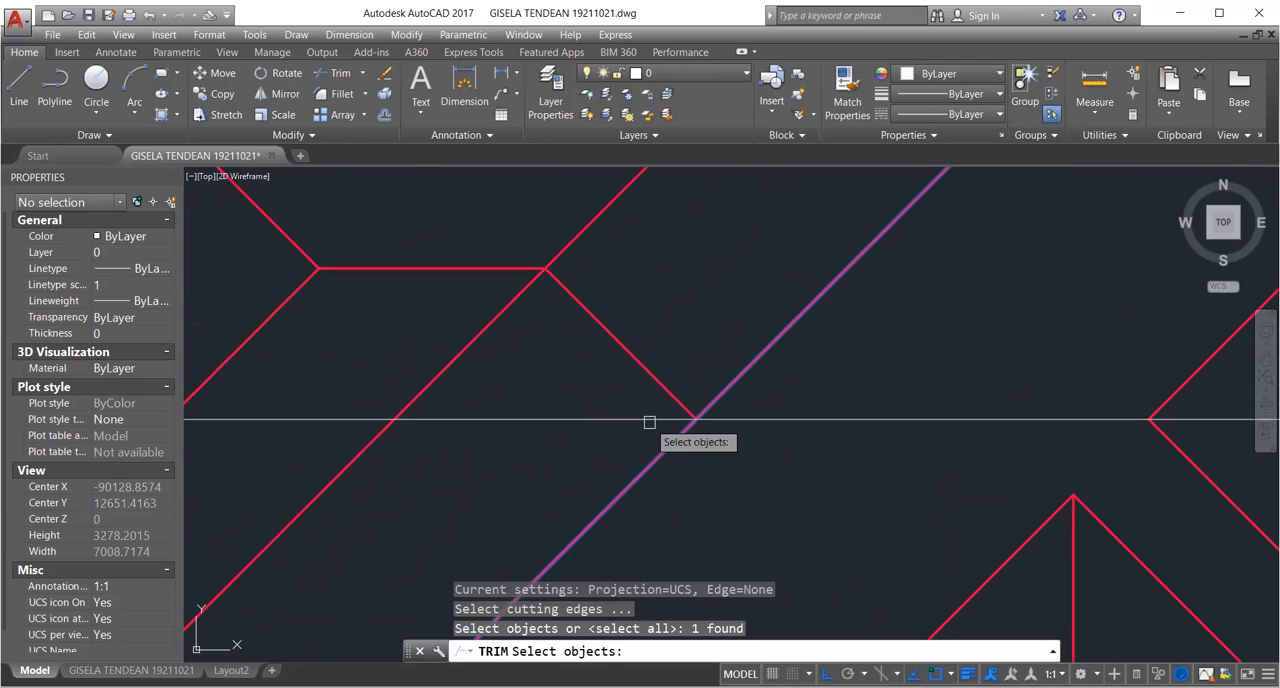
key(Return)
click(649, 422)
Cut the horizontal construction line's right side back to the outline's right edge.
key(Return)
key(Return)
scroll(649, 422, down, 2)
click(628, 456)
key(Return)
click(700, 424)
double_click(773, 466)
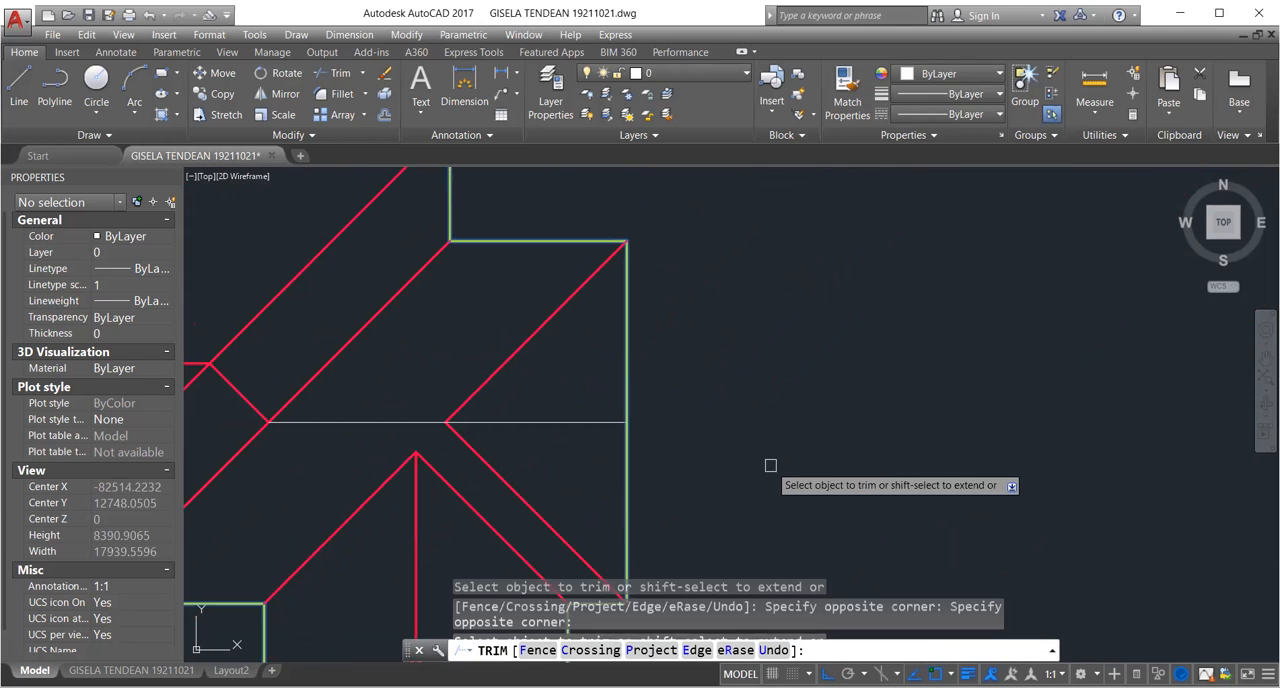
Match the new ridge line to the red roof lines and trim its piece between the right-hand diagonals' meeting point and the outline.
key(Return)
middle_drag(572, 425, 866, 425)
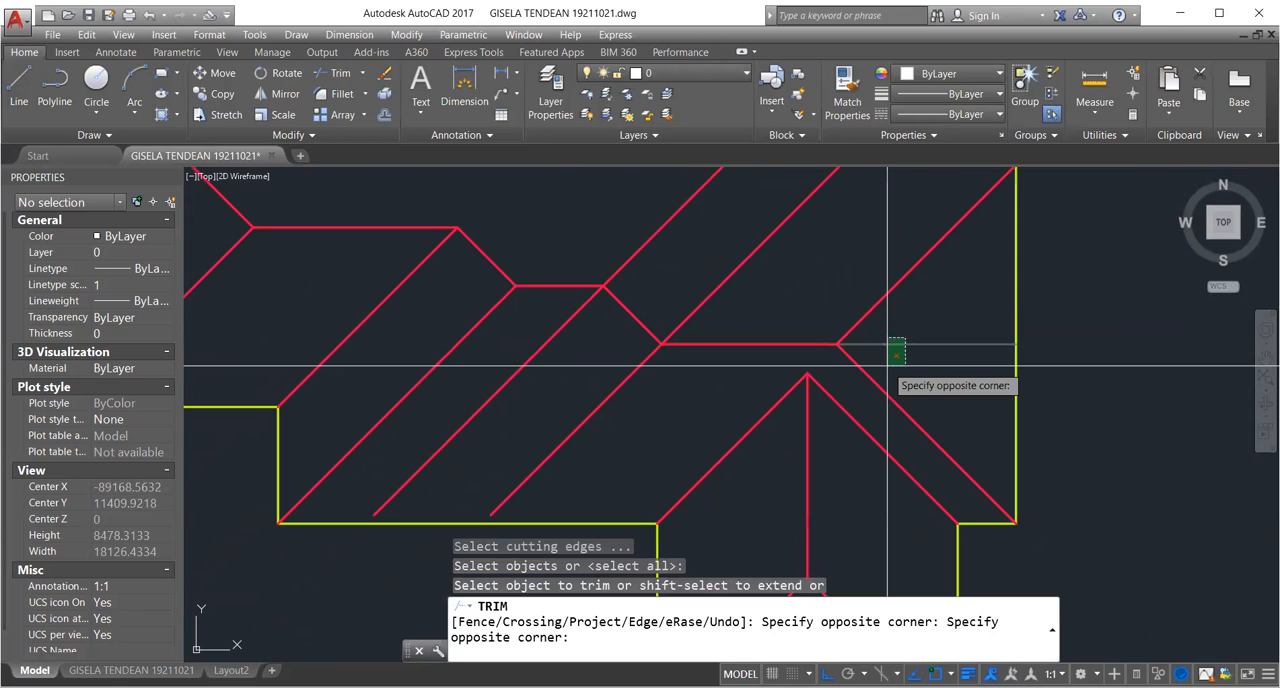
click(887, 366)
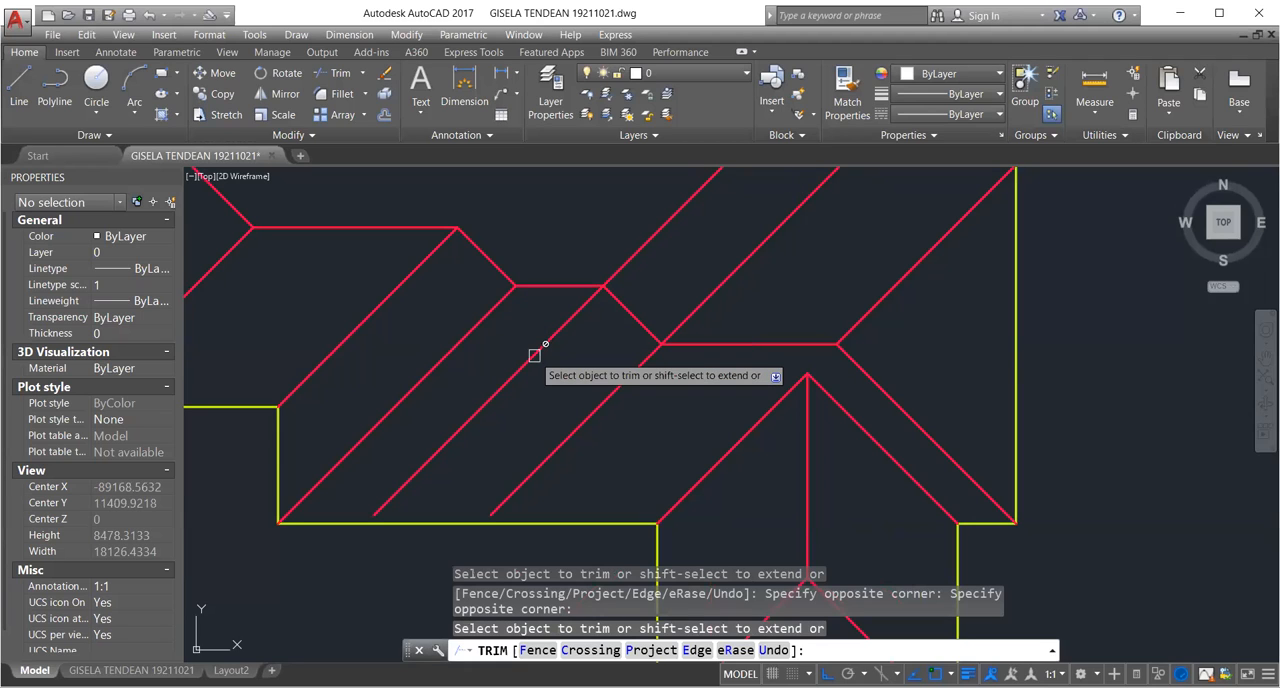
middle_drag(548, 352, 643, 420)
key(Escape)
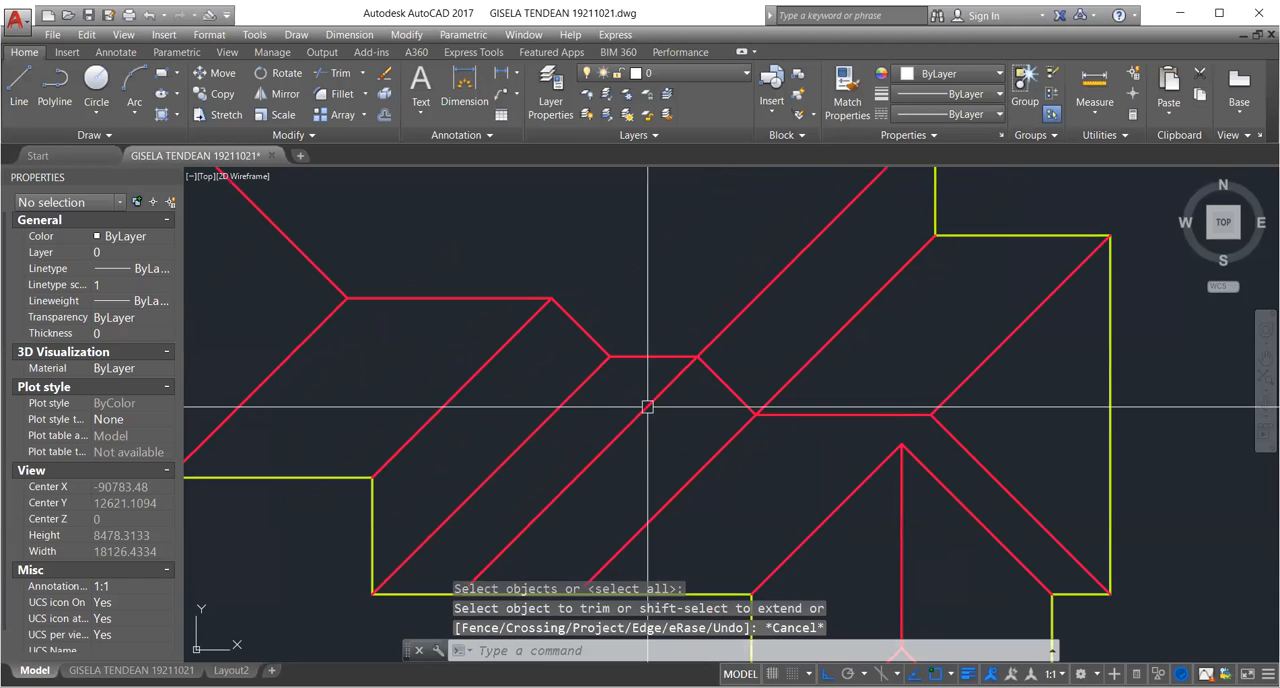
key(Escape)
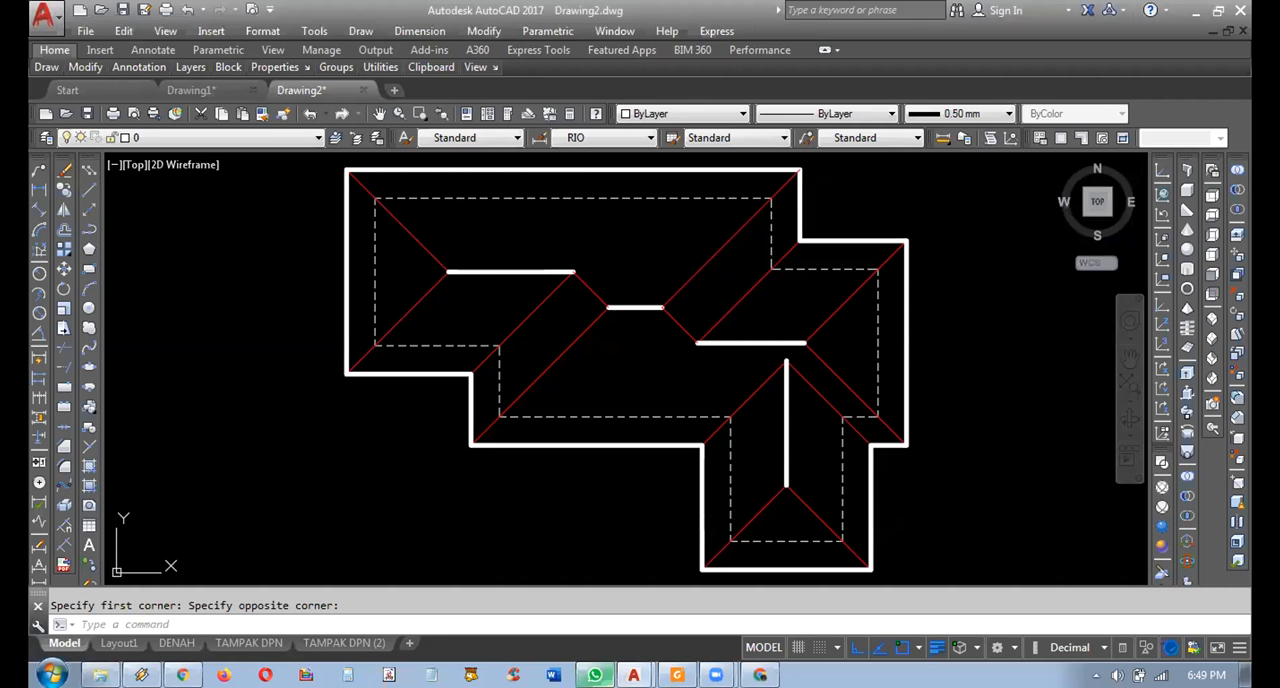
Examine how the ridges and diagonals of the hip roof plan in Drawing2.dwg connect with the outline corners.
middle_drag(635, 288, 650, 262)
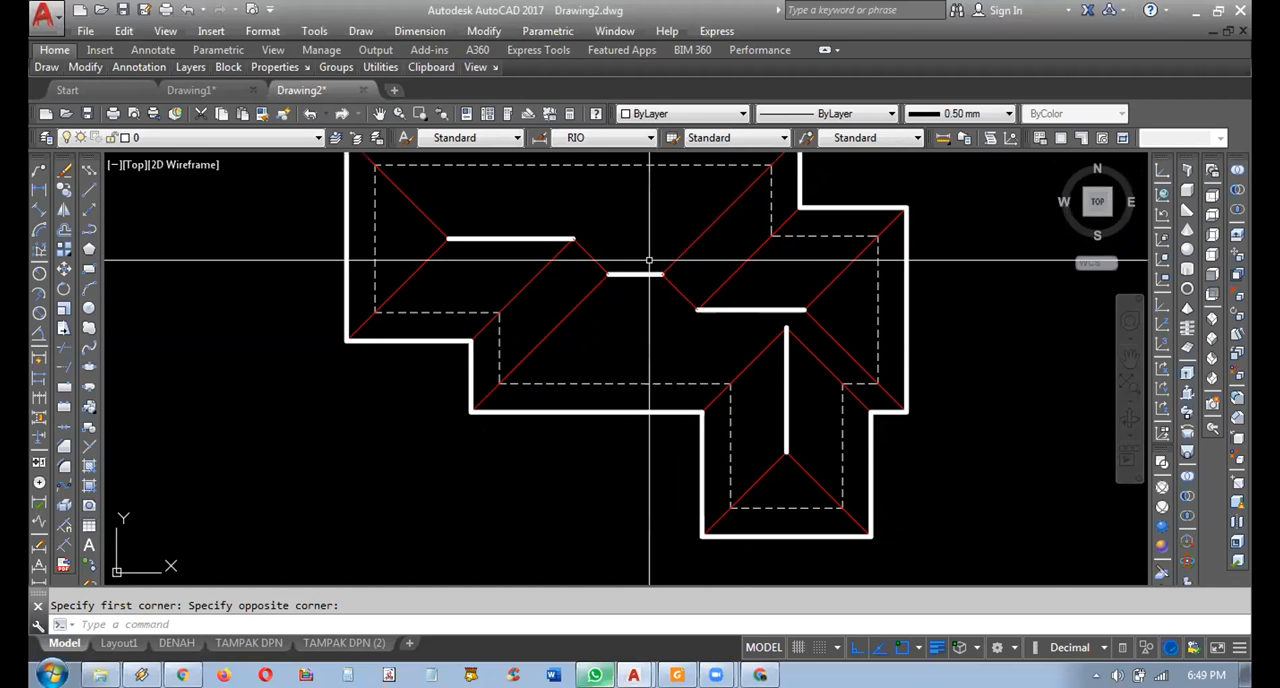
mouse_move(723, 296)
middle_down()
mouse_move(724, 343)
mouse_move(758, 285)
middle_up()
scroll(688, 304, up, 2)
click(567, 388)
click(529, 373)
mouse_move(529, 373)
middle_down()
mouse_move(571, 331)
mouse_move(622, 353)
middle_up()
scroll(544, 426, up, 2)
middle_drag(454, 506, 495, 413)
scroll(494, 434, up, 3)
scroll(450, 455, down, 1)
scroll(450, 455, down, 1)
scroll(654, 351, down, 2)
key(Escape)
middle_drag(692, 337, 692, 302)
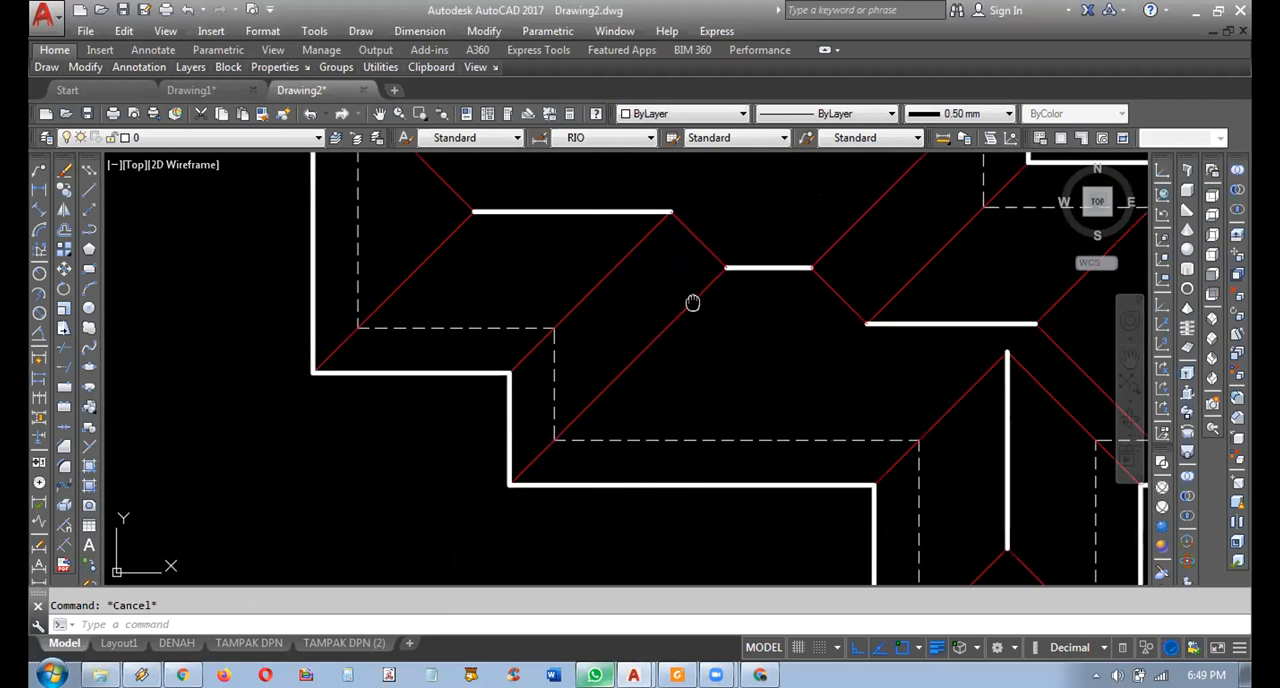
scroll(542, 470, up, 4)
scroll(508, 482, down, 6)
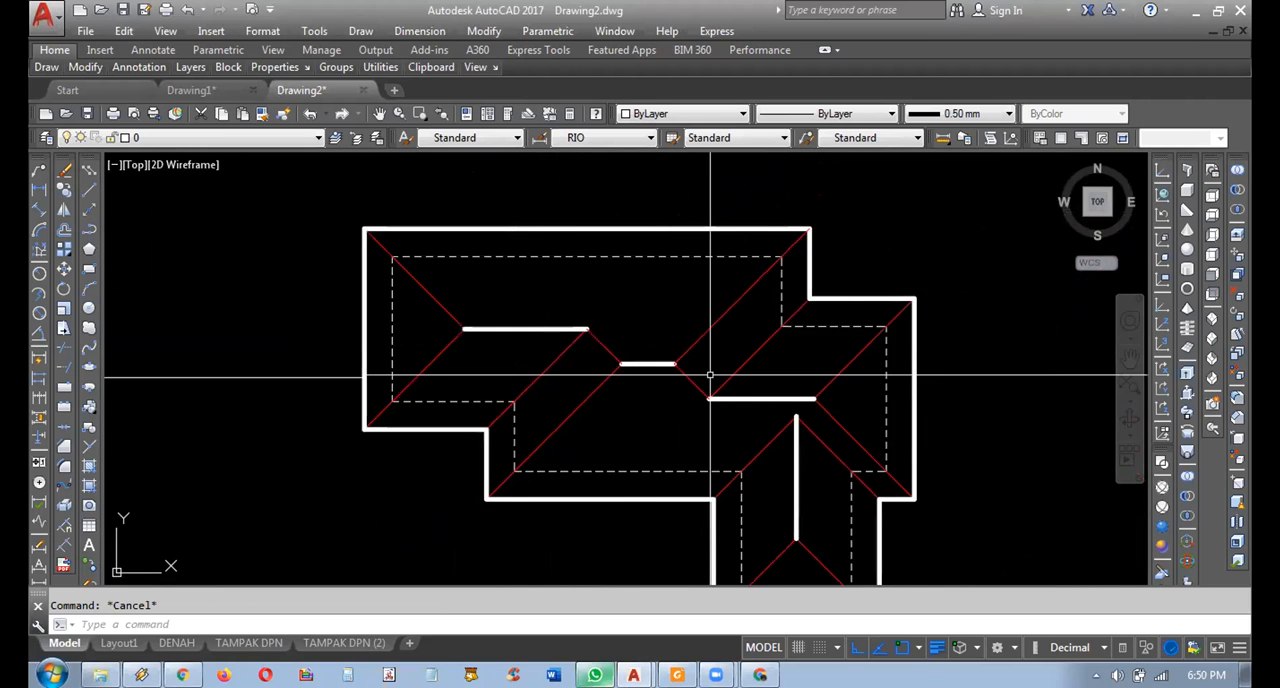
Inspect the diagonal running from the upper right outline corner down to the short middle ridge.
scroll(754, 318, up, 4)
click(734, 340)
click(646, 287)
middle_drag(710, 275, 681, 339)
scroll(780, 248, down, 2)
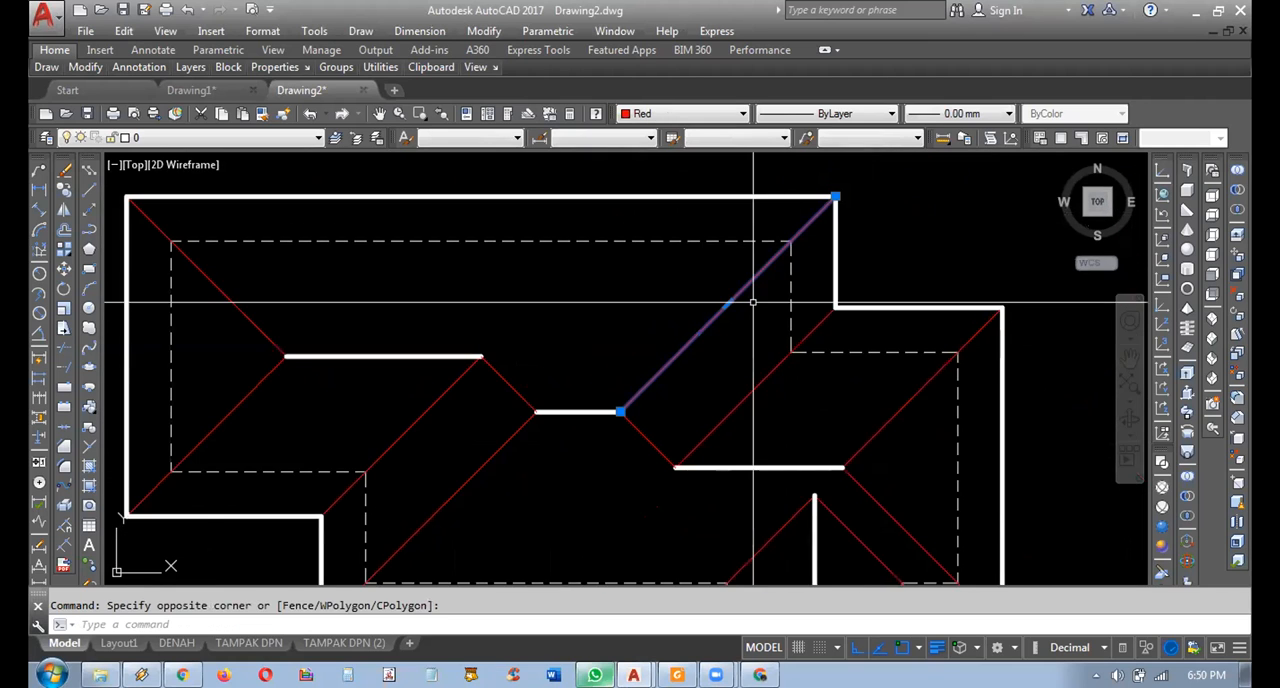
key(Escape)
middle_drag(643, 391, 823, 343)
scroll(677, 402, up, 4)
middle_drag(667, 421, 706, 340)
scroll(783, 350, down, 4)
Delete the short middle ridge, the lower right ridge, both descending diagonals and the diagonal from the upper right outline corner.
click(674, 231)
click(840, 320)
mouse_move(788, 335)
middle_down()
mouse_move(652, 397)
mouse_move(676, 394)
mouse_move(709, 337)
mouse_move(662, 328)
middle_up()
click(689, 311)
click(640, 328)
key(Delete)
click(734, 315)
click(700, 271)
key(Delete)
click(623, 367)
click(900, 410)
key(Delete)
click(661, 342)
click(582, 364)
key(Delete)
Mirror the left inner-corner diagonal about a vertical line through the upper left ridge's right end, keeping the original.
mouse_move(537, 364)
middle_down()
mouse_move(834, 334)
mouse_move(823, 377)
middle_up()
middle_drag(720, 329, 739, 301)
click(744, 420)
click(688, 455)
key(Escape)
scroll(855, 287, up, 5)
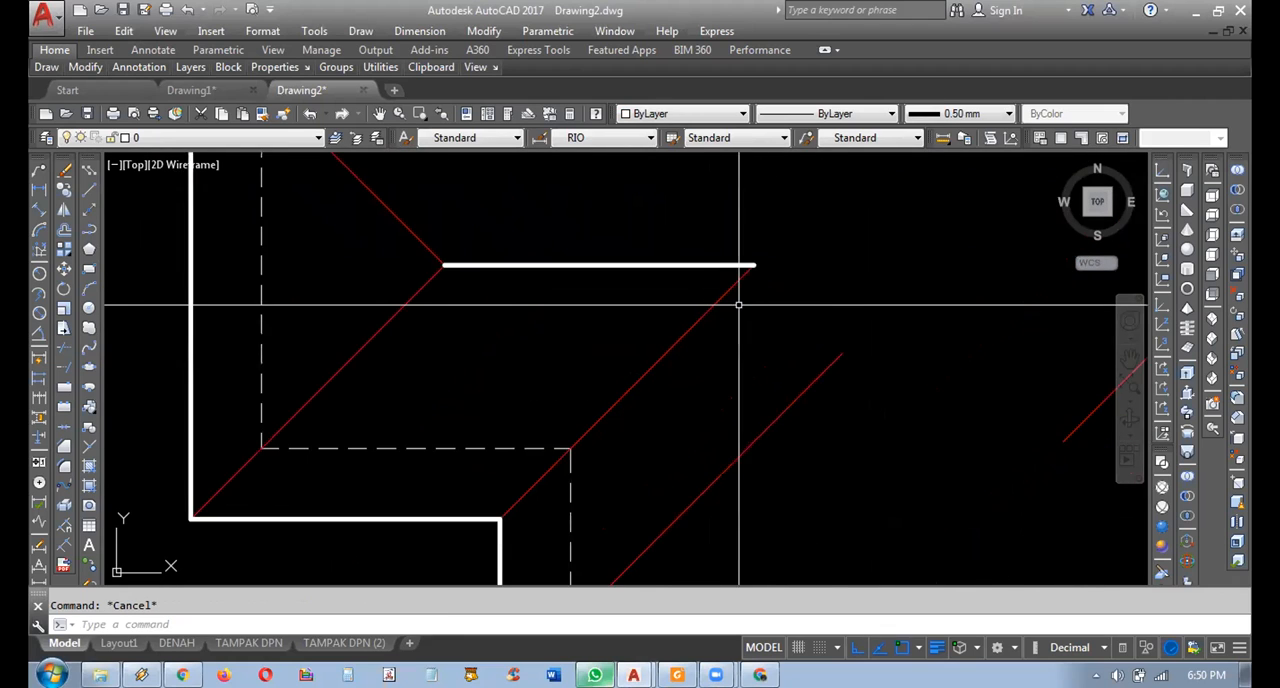
scroll(770, 281, down, 3)
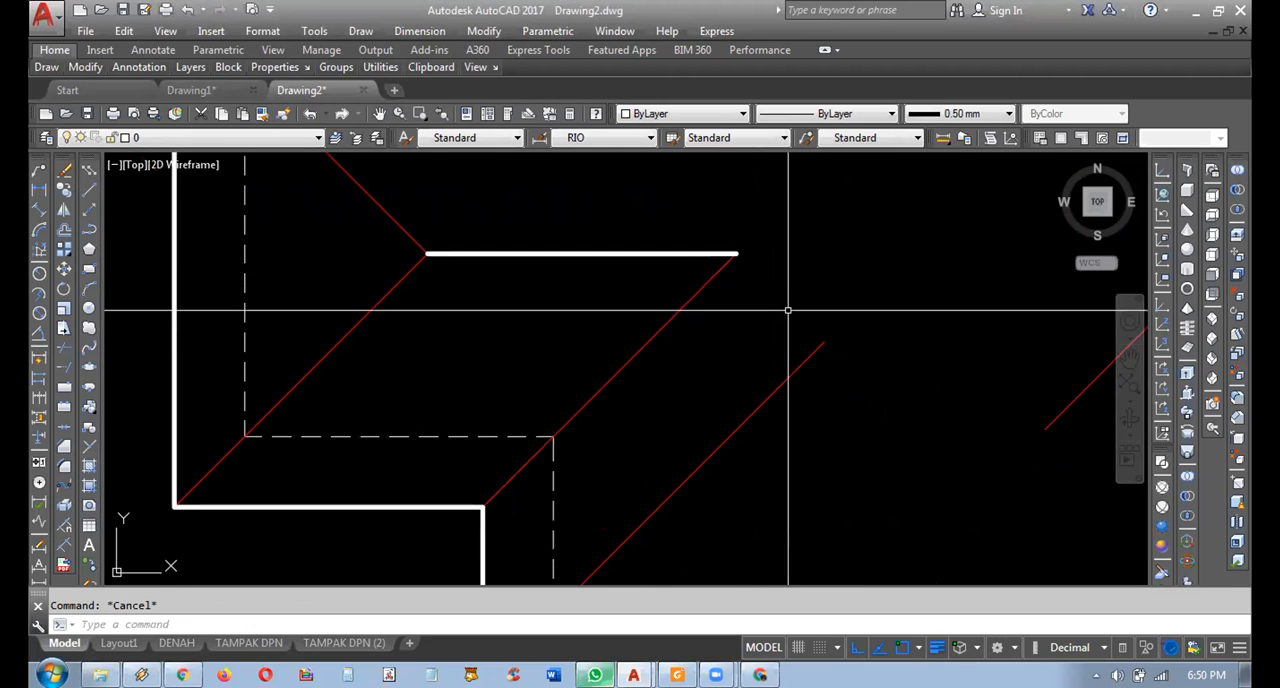
click(639, 350)
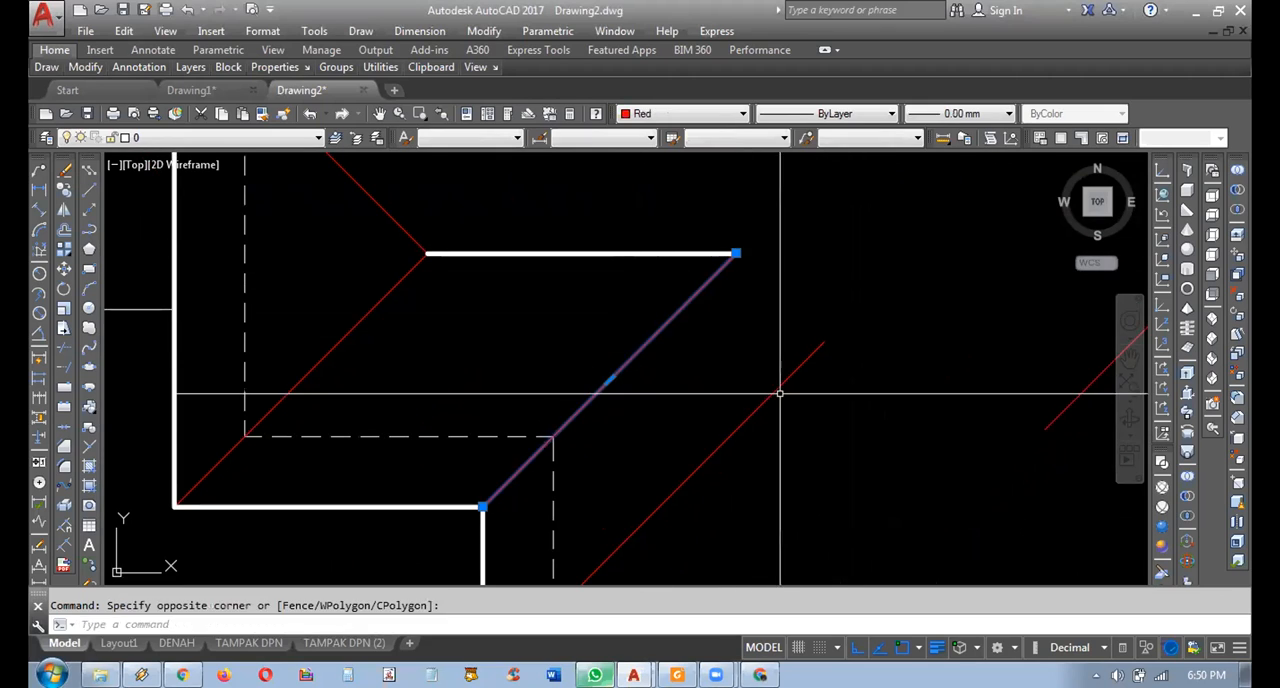
middle_drag(549, 250, 537, 266)
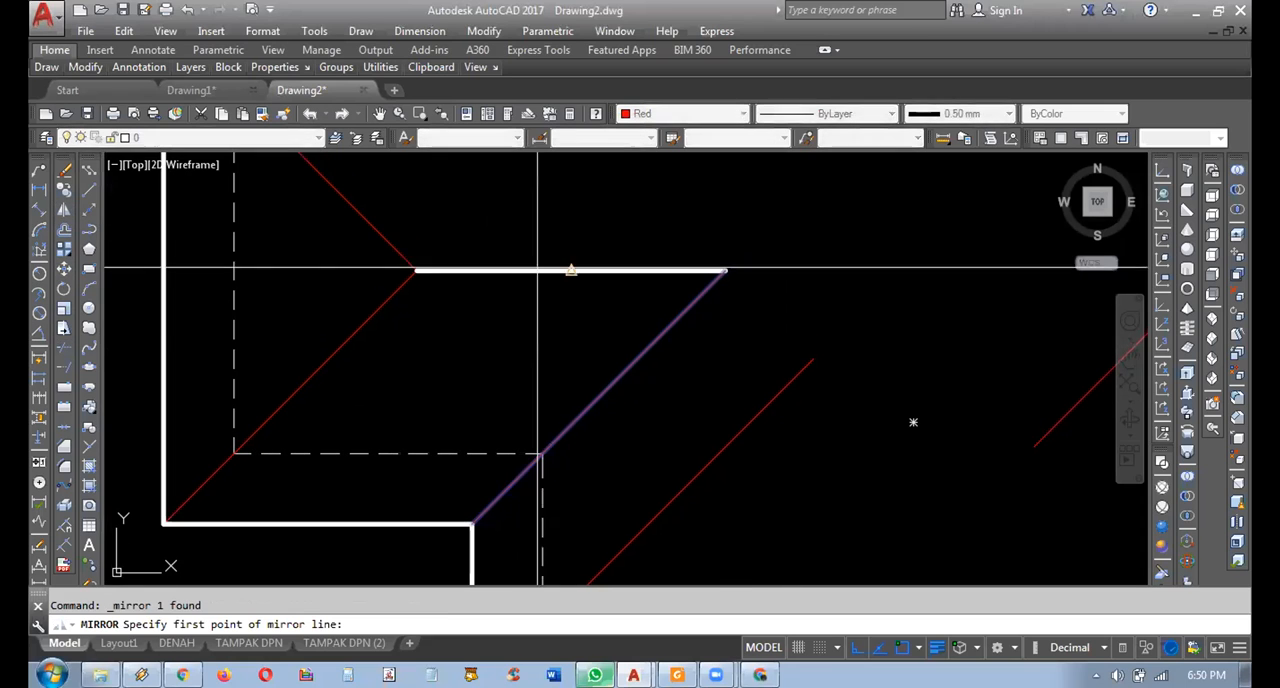
click(724, 270)
click(717, 218)
key(Return)
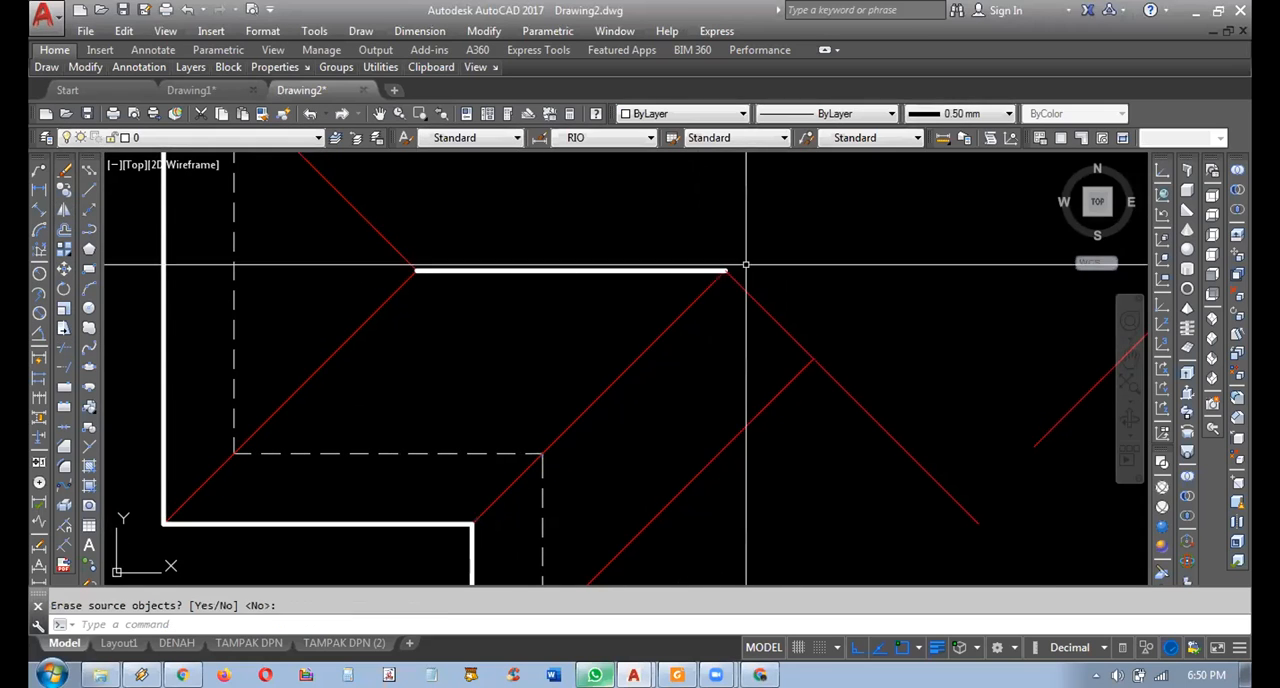
Draw a short vertical polyline downward from the upper left ridge's right end.
scroll(741, 293, up, 2)
click(760, 294)
click(734, 313)
key(Escape)
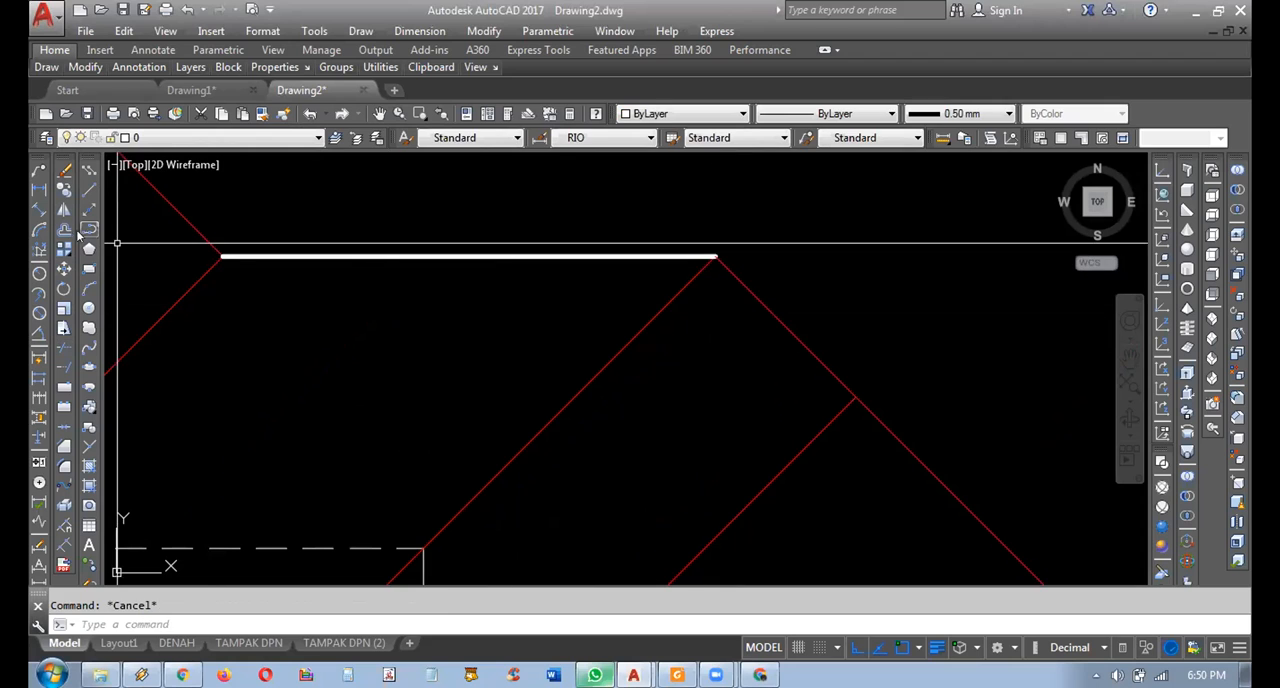
click(88, 229)
click(715, 257)
click(715, 414)
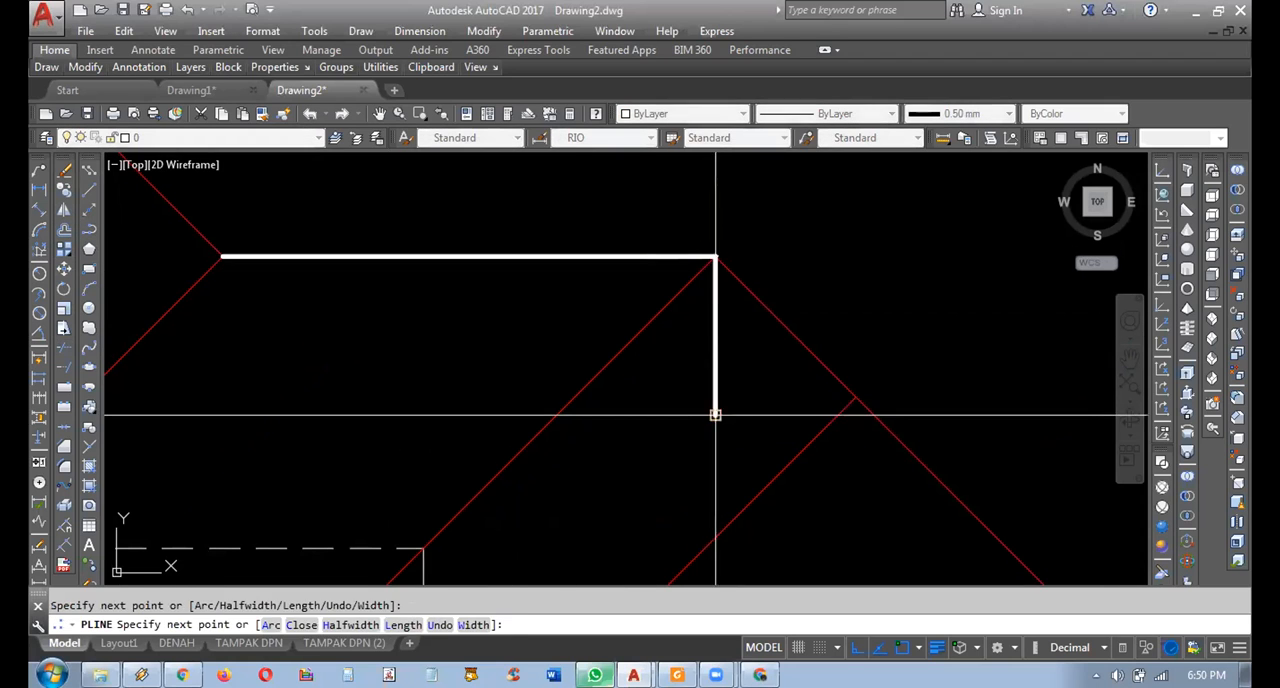
key(Return)
Add an angular dimension between the vertical reference line and the mirrored diagonal.
scroll(629, 360, up, 3)
click(40, 335)
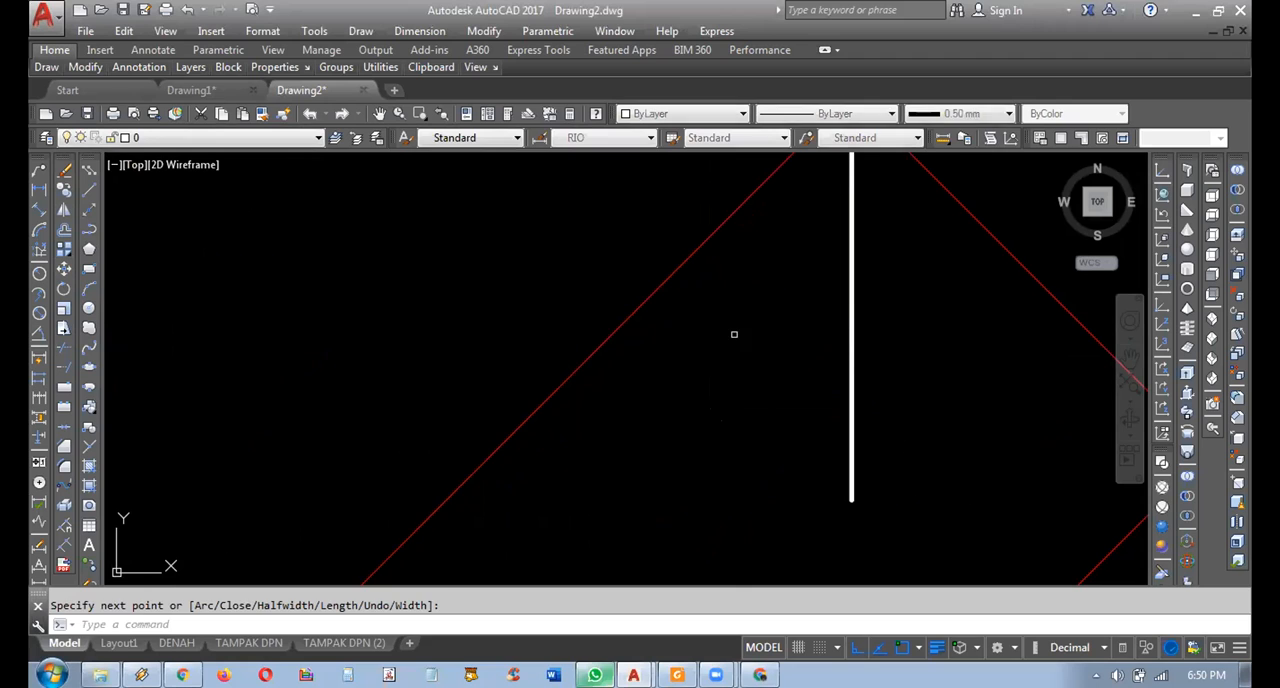
click(851, 330)
scroll(441, 562, down, 1)
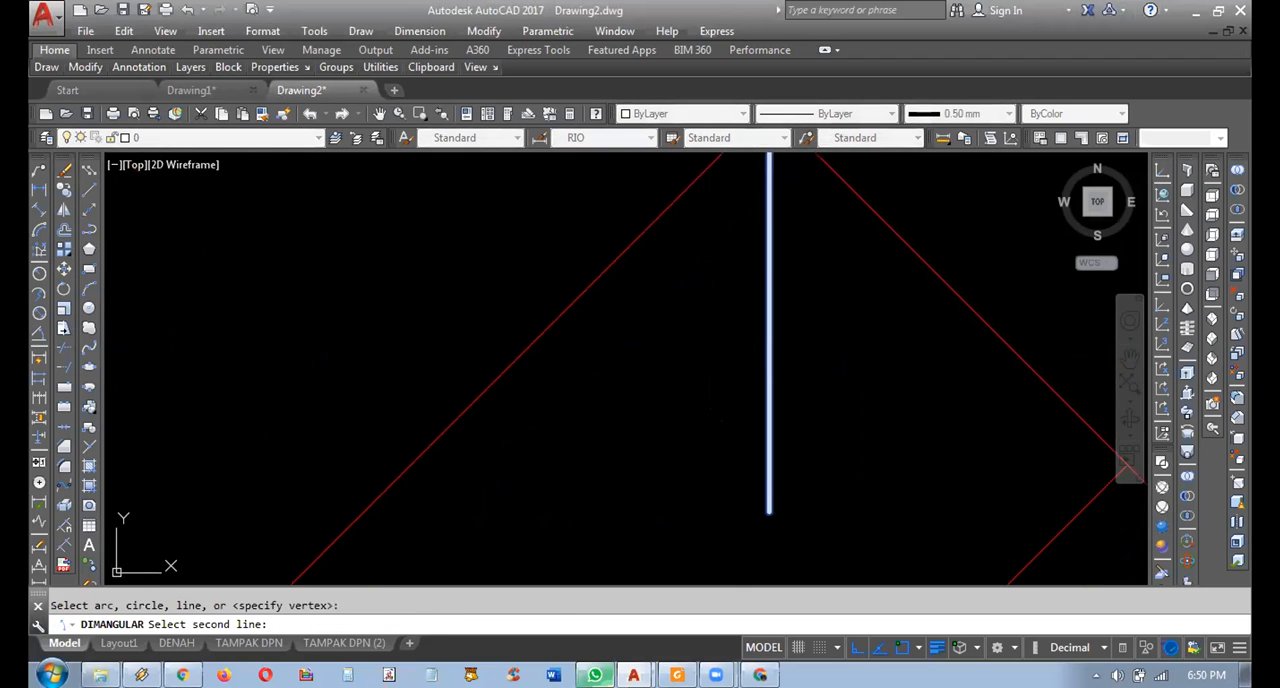
click(913, 252)
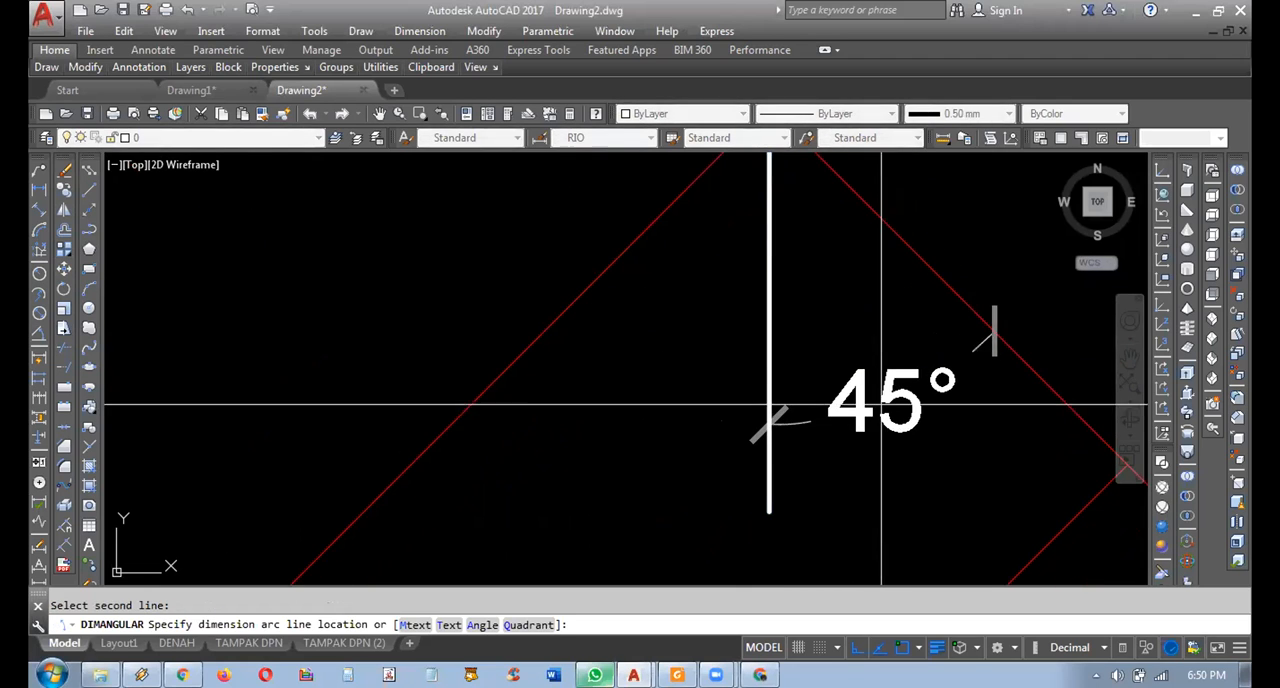
click(806, 345)
Add an angular dimension between the vertical reference line and the original inner-corner diagonal.
key(space)
key(space)
key(space)
key(space)
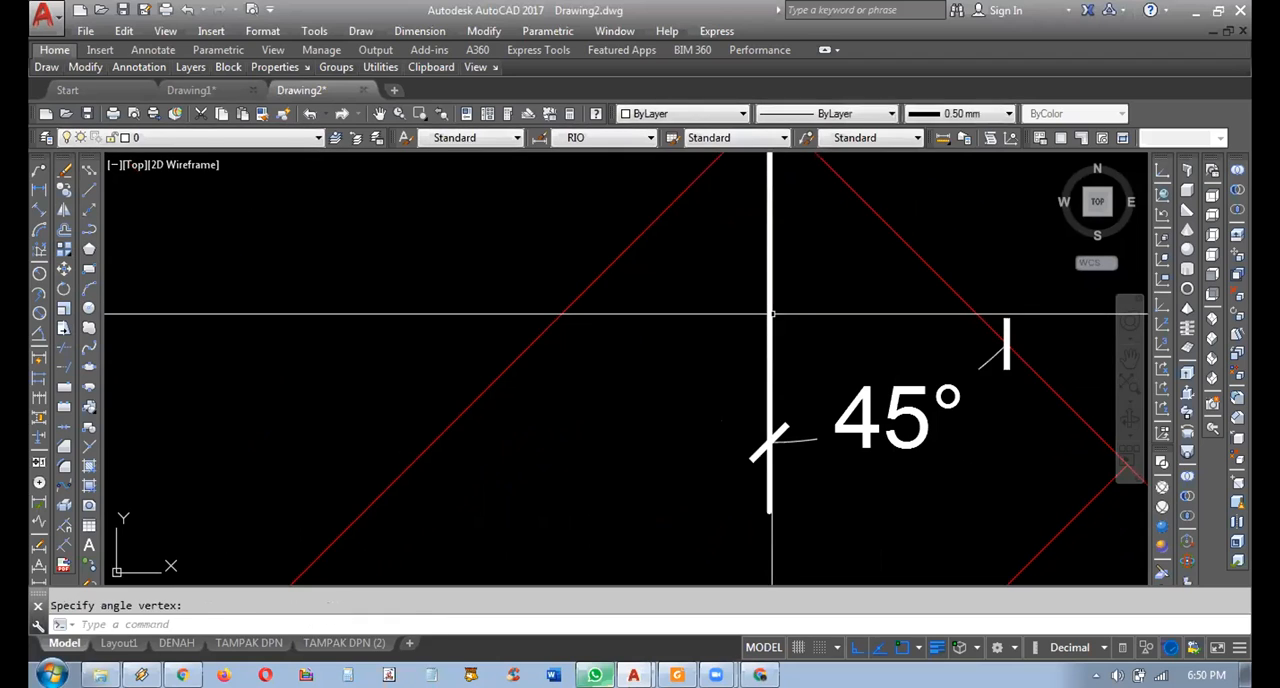
click(770, 312)
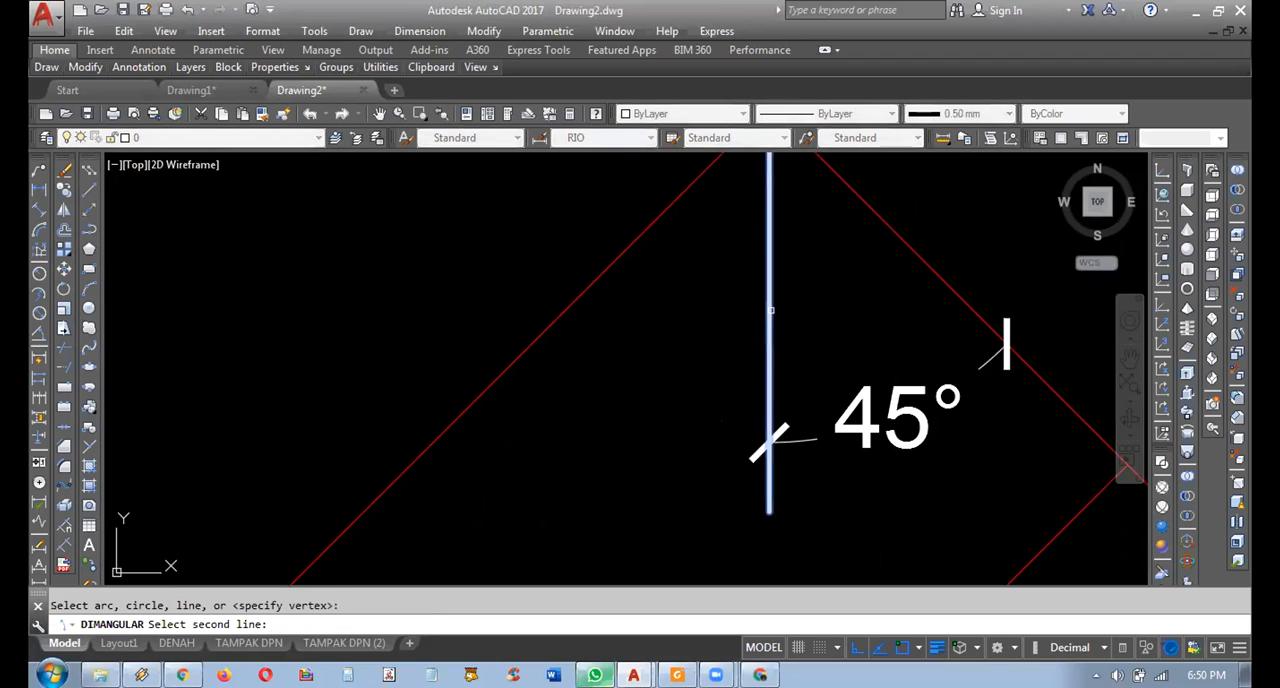
click(609, 267)
click(628, 276)
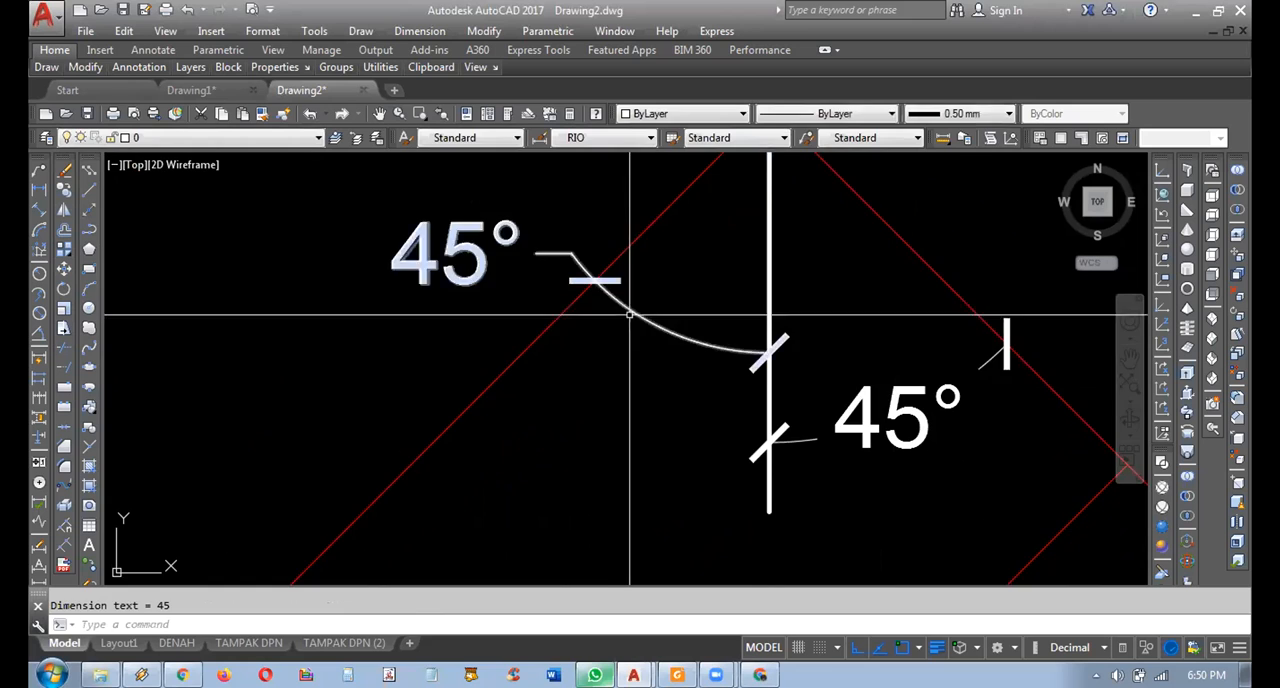
Dimension the full angle between the original and the mirrored diagonal below the ridge end.
key(space)
scroll(596, 302, down, 2)
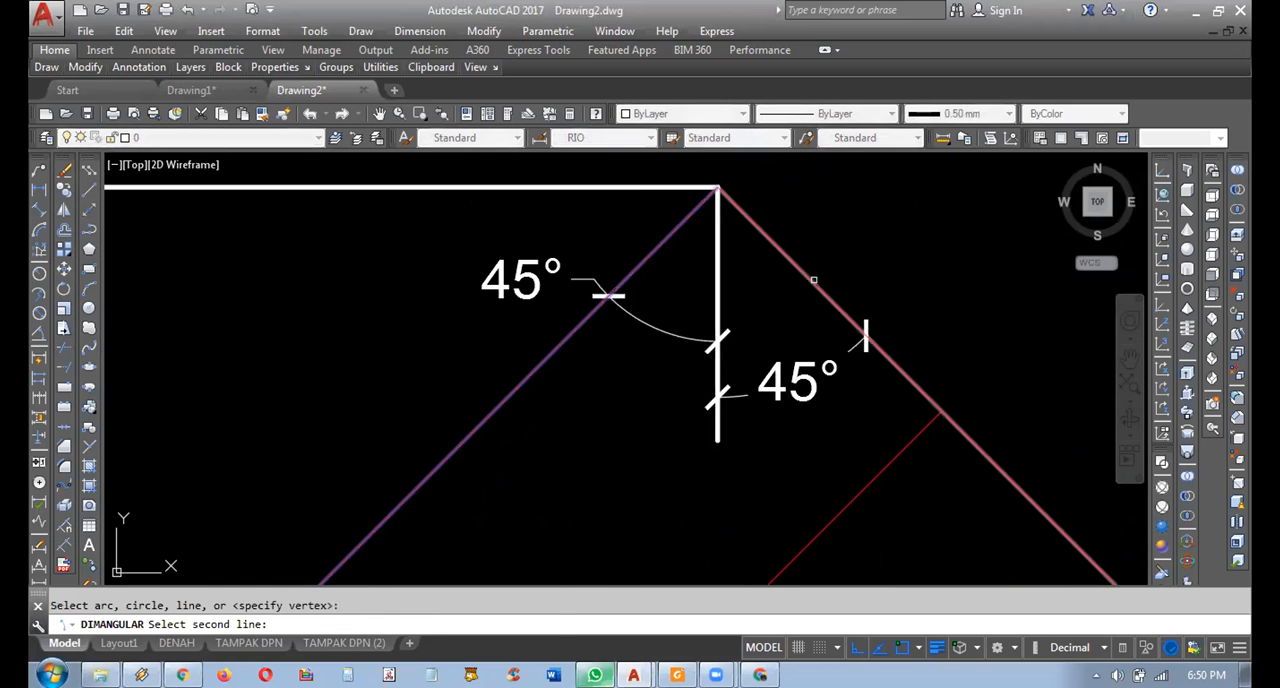
click(814, 280)
click(636, 471)
scroll(701, 392, down, 2)
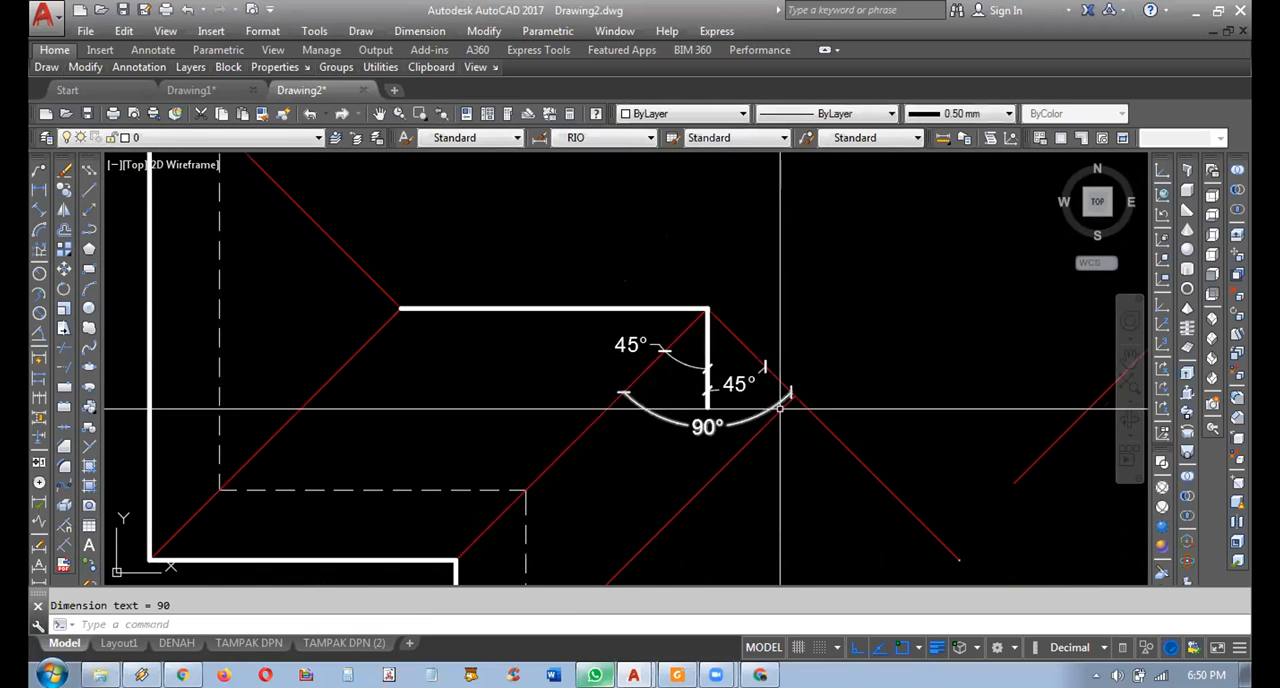
Delete the three angular dimensions and the vertical reference line below the ridge end.
scroll(710, 431, up, 4)
mouse_move(839, 364)
middle_down()
mouse_move(714, 371)
mouse_move(760, 405)
middle_up()
click(674, 280)
click(600, 522)
key(Delete)
Trim the mirrored diagonal beyond its junction with the long diagonal from the lower left outline corner.
scroll(737, 445, down, 2)
scroll(663, 434, up, 2)
middle_drag(739, 356, 709, 283)
scroll(657, 257, up, 4)
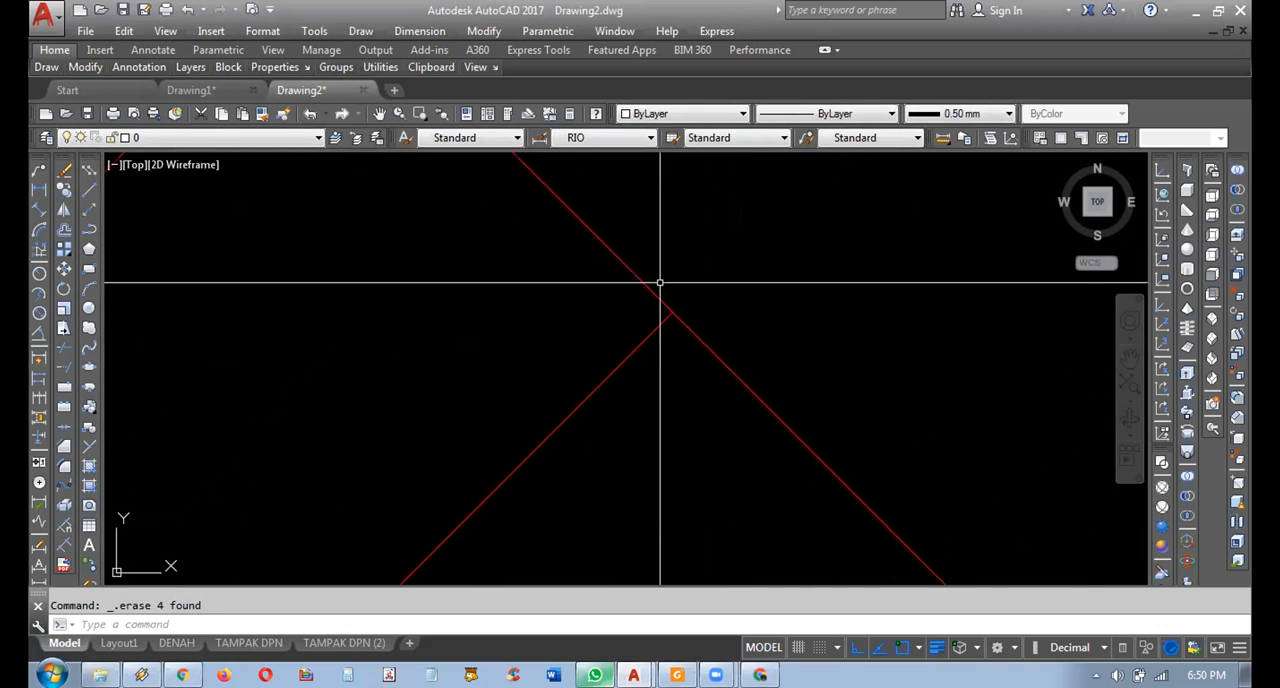
click(63, 346)
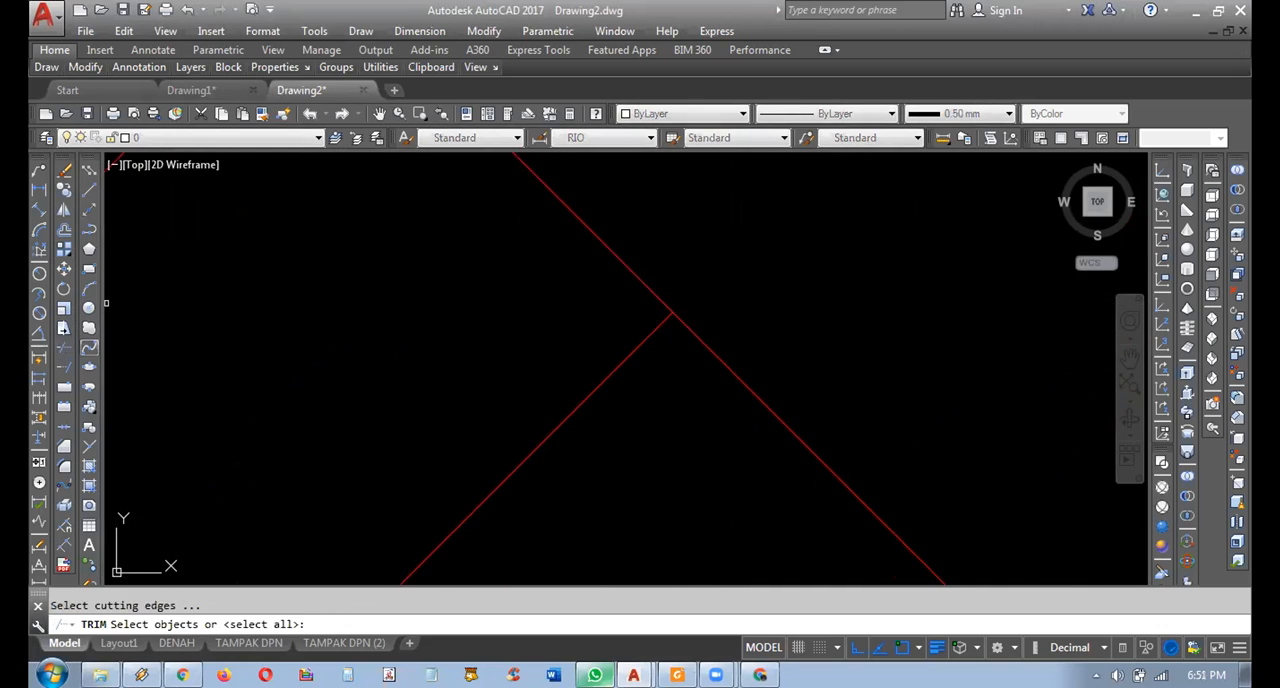
key(Return)
key(Escape)
key(Escape)
scroll(726, 424, down, 6)
scroll(793, 435, up, 2)
middle_drag(793, 435, 651, 480)
scroll(649, 458, down, 4)
middle_drag(462, 386, 455, 354)
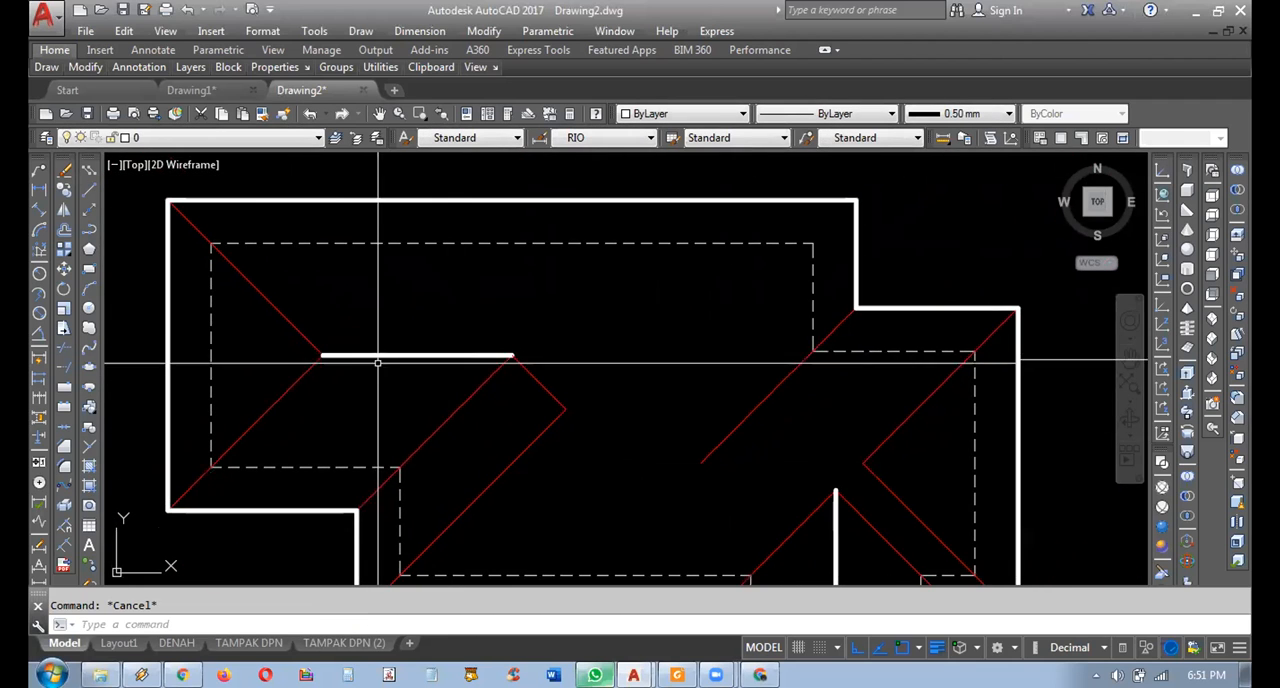
Copy the upper-left ridge from its left end to the junction of the mirrored diagonal and the long lower-left corner diagonal.
click(376, 364)
click(345, 334)
click(64, 189)
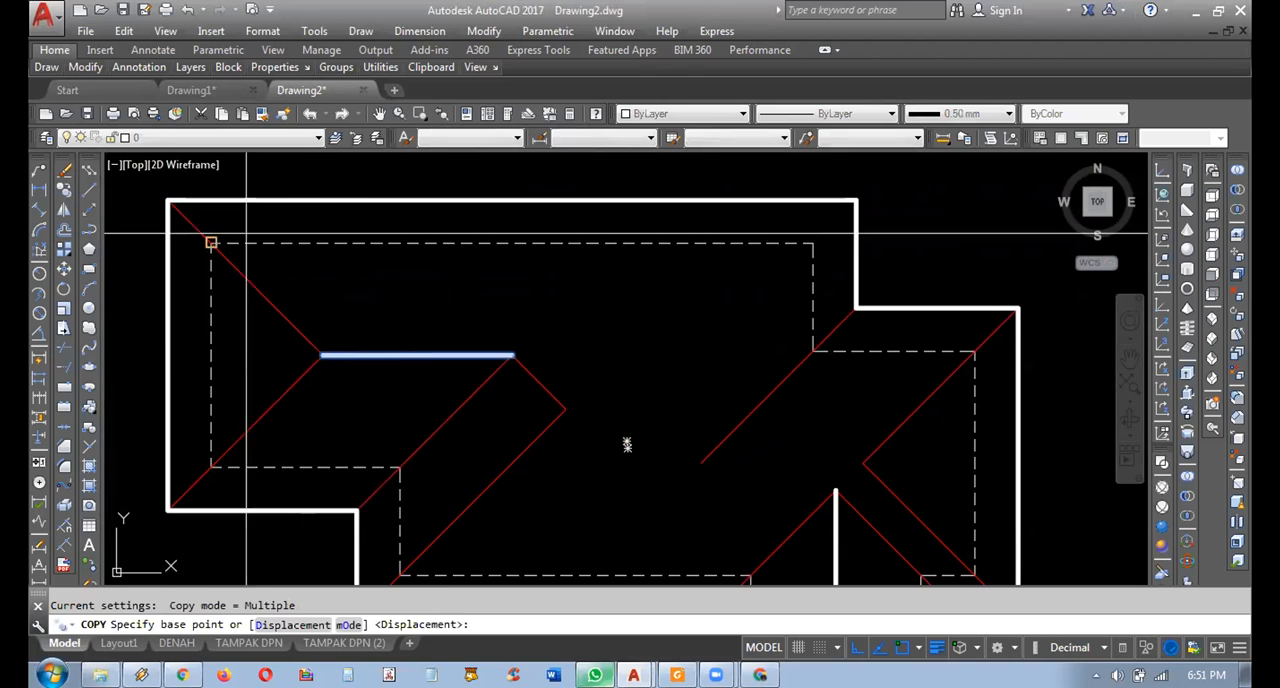
click(330, 352)
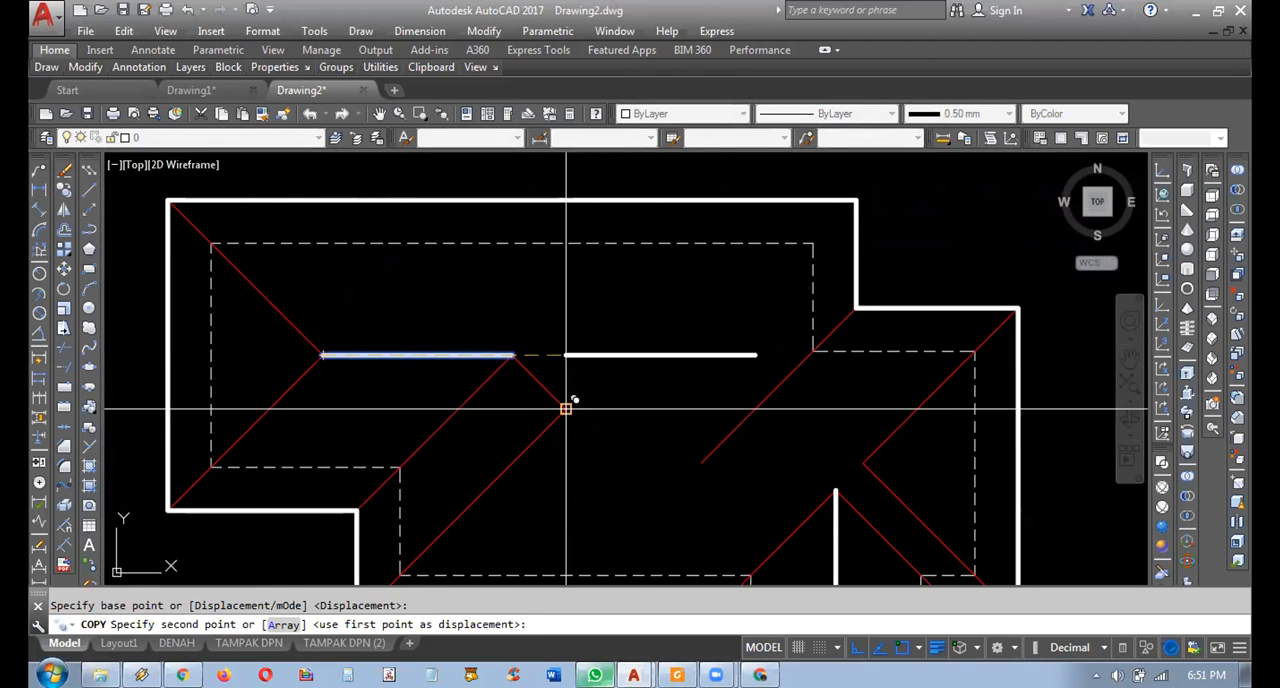
click(567, 408)
scroll(655, 419, up, 4)
key(Escape)
click(680, 363)
key(Escape)
scroll(617, 436, down, 4)
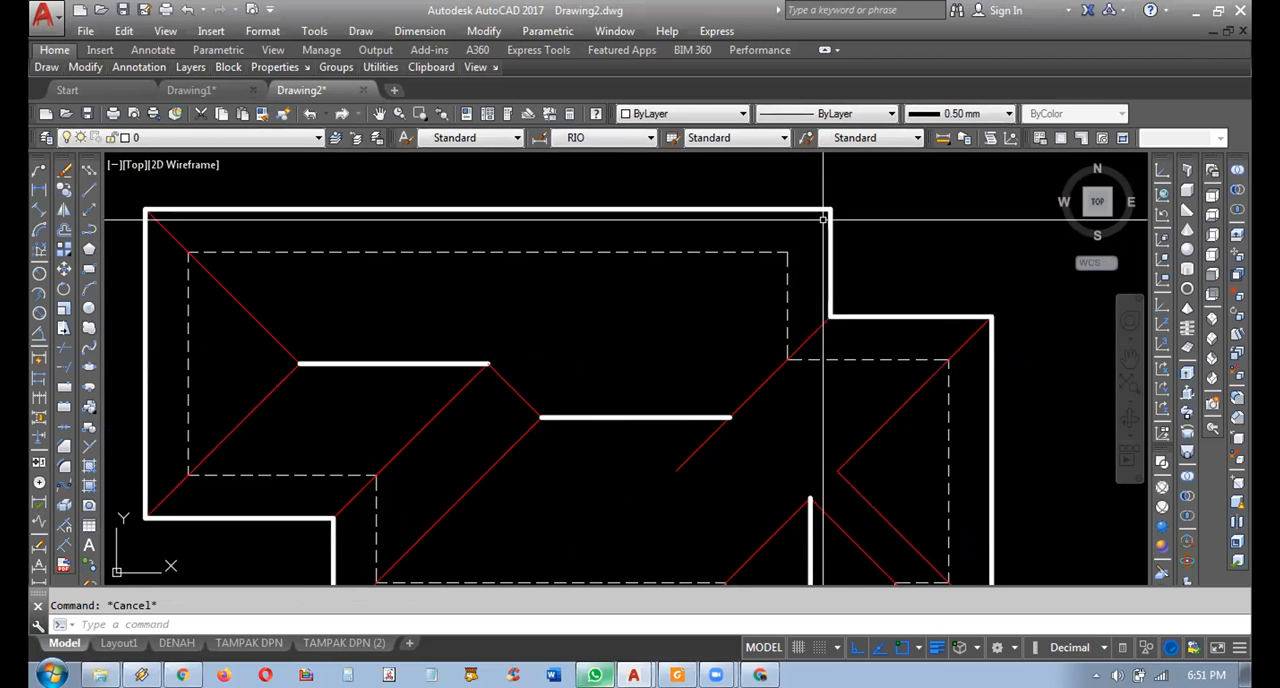
Copy the diagonal of the upper-right inner corner to the outline's top-right corner directly above it.
click(766, 390)
click(733, 367)
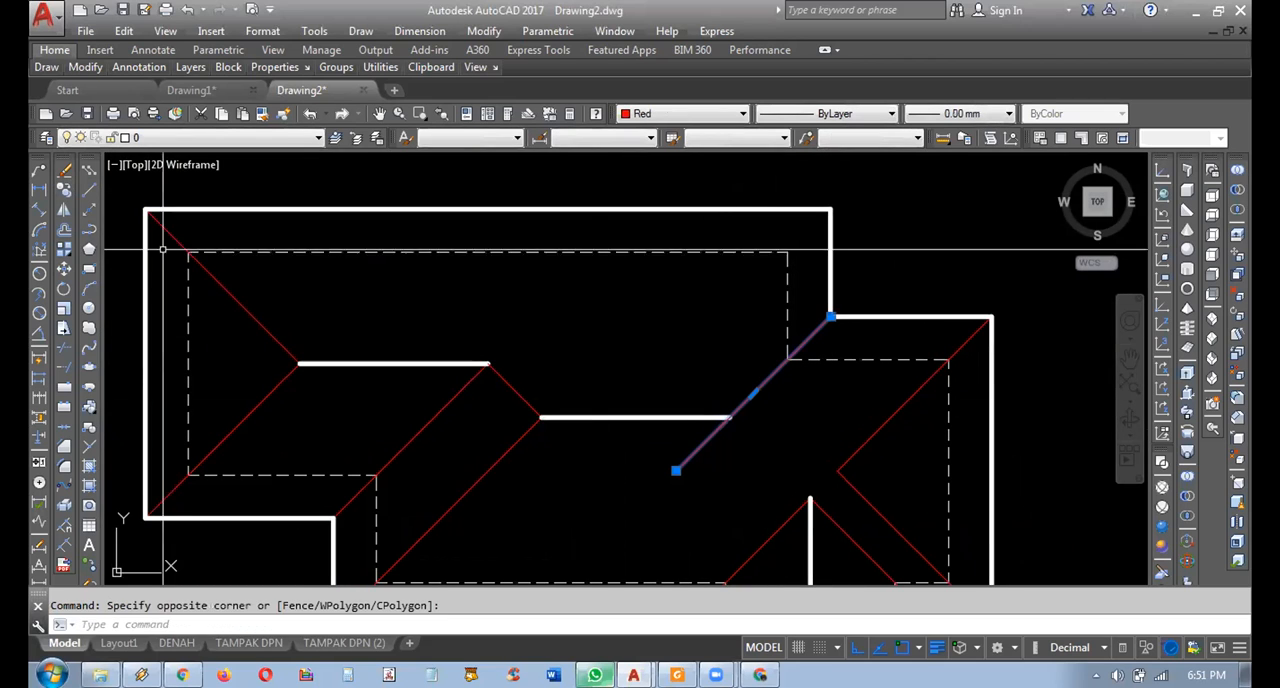
text(co)
key(Return)
click(830, 318)
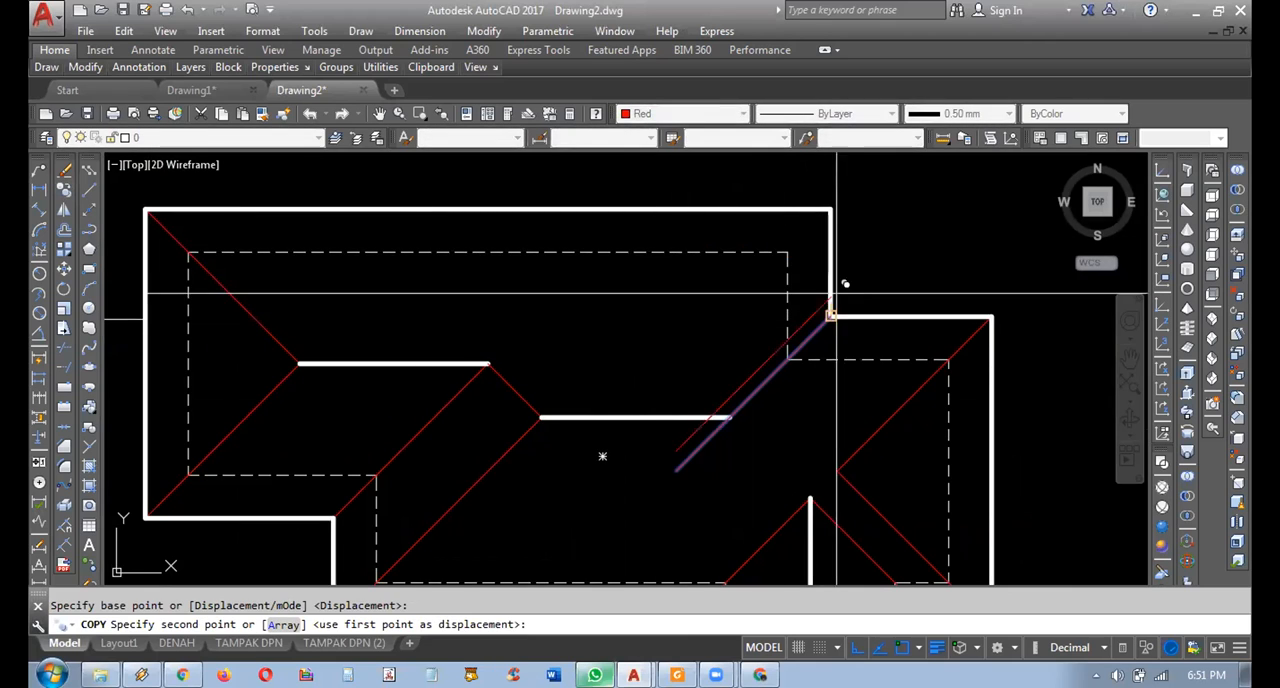
click(830, 210)
key(Escape)
middle_drag(695, 309, 703, 276)
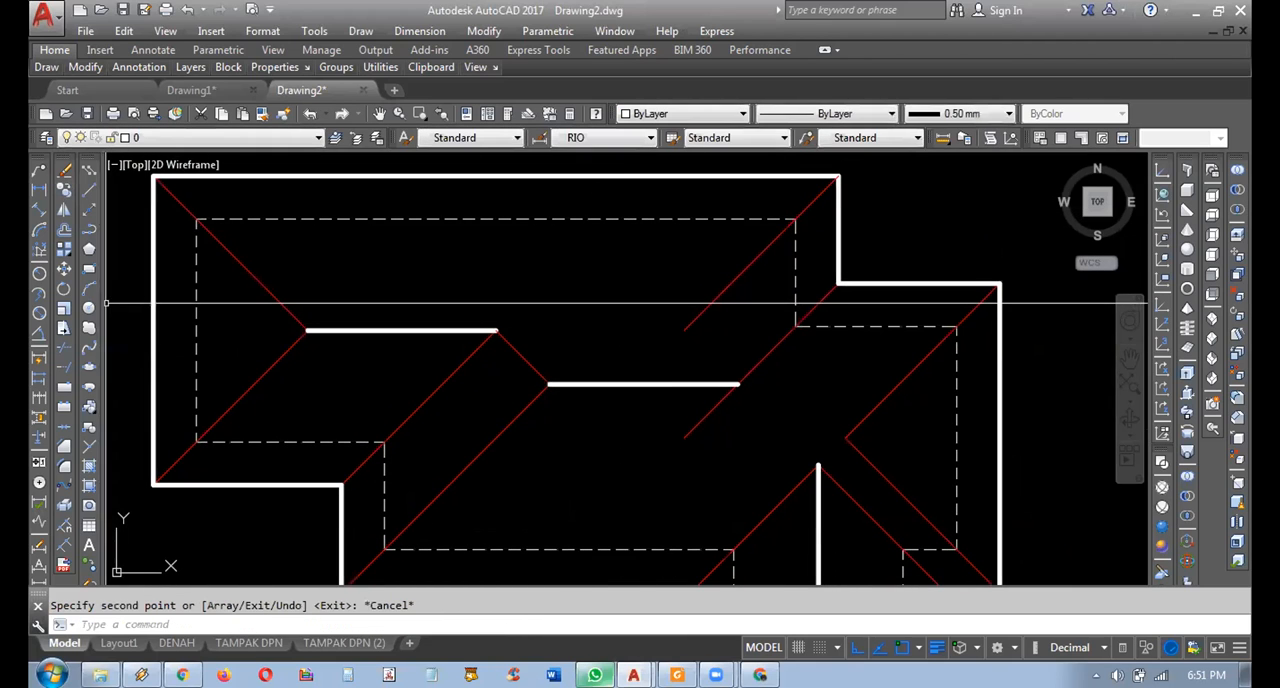
Extend the copied top-right corner diagonal down to the middle ridge.
click(70, 367)
key(Return)
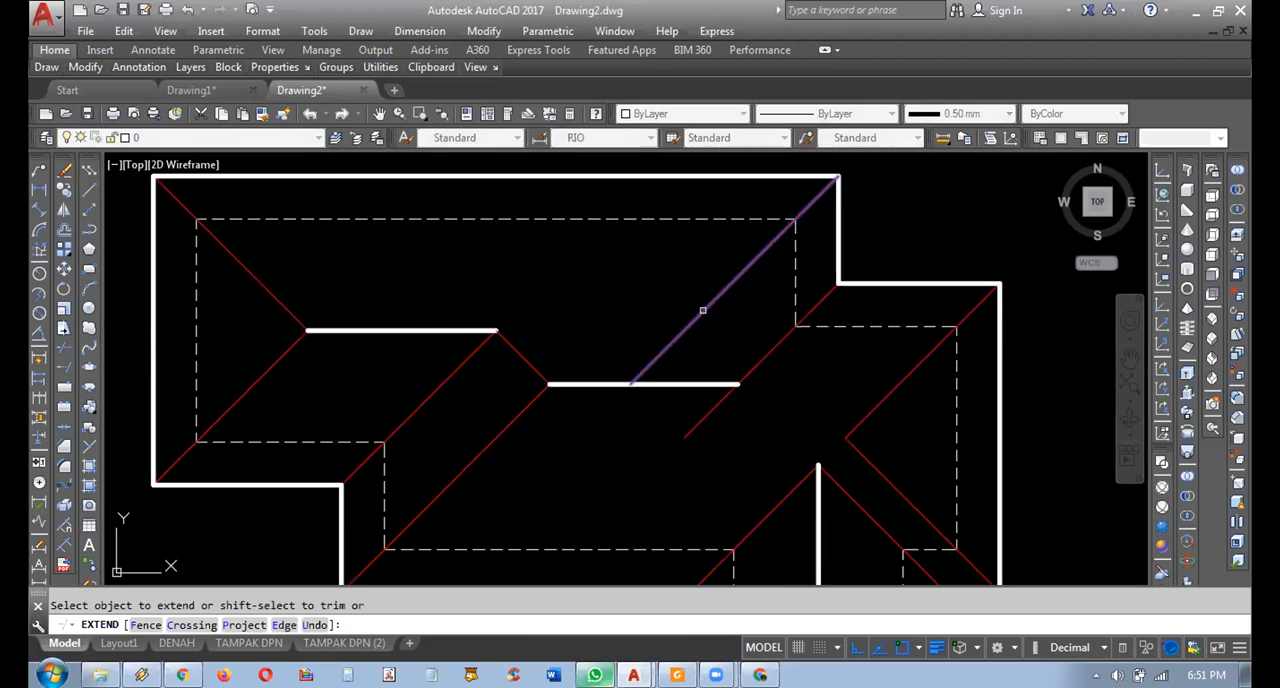
key(Escape)
scroll(600, 415, up, 4)
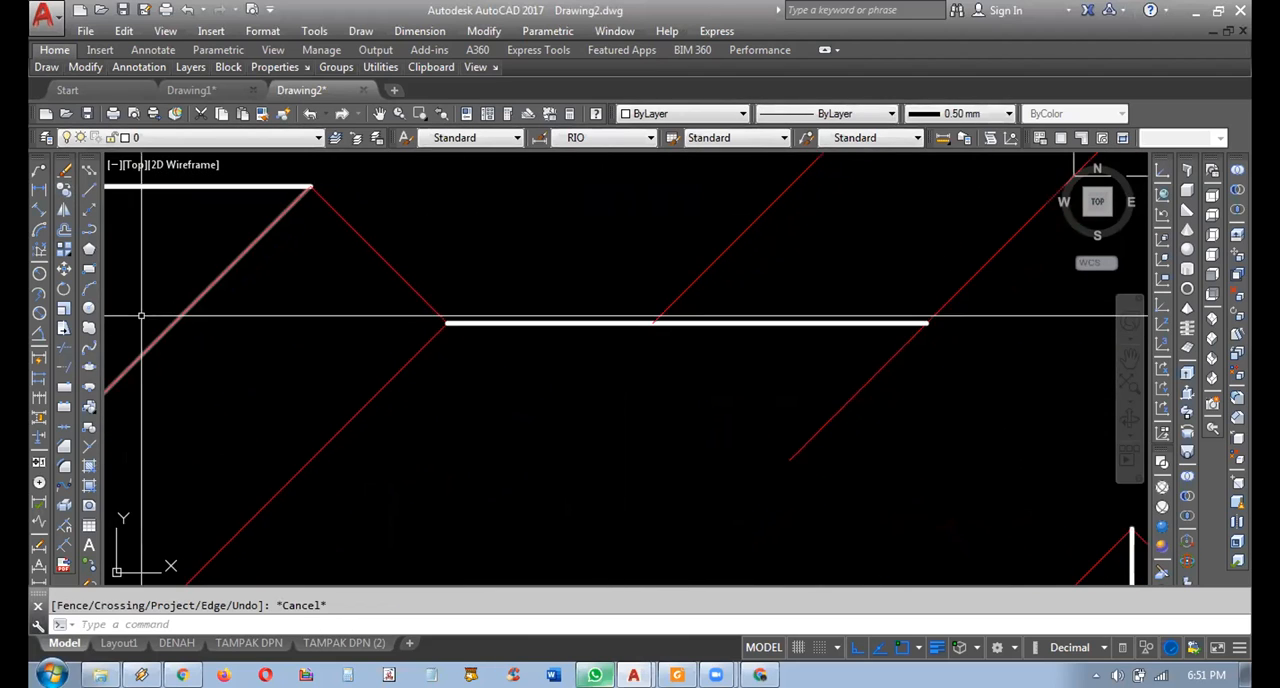
Trim the part of the middle ridge lying right of its junction with the top-right corner diagonal.
click(64, 347)
click(725, 280)
key(Return)
click(735, 288)
click(746, 352)
key(Escape)
middle_drag(737, 367, 620, 336)
Mirror the top-right corner diagonal about a horizontal axis through the middle ridge's right end, keeping the original.
click(645, 286)
click(598, 247)
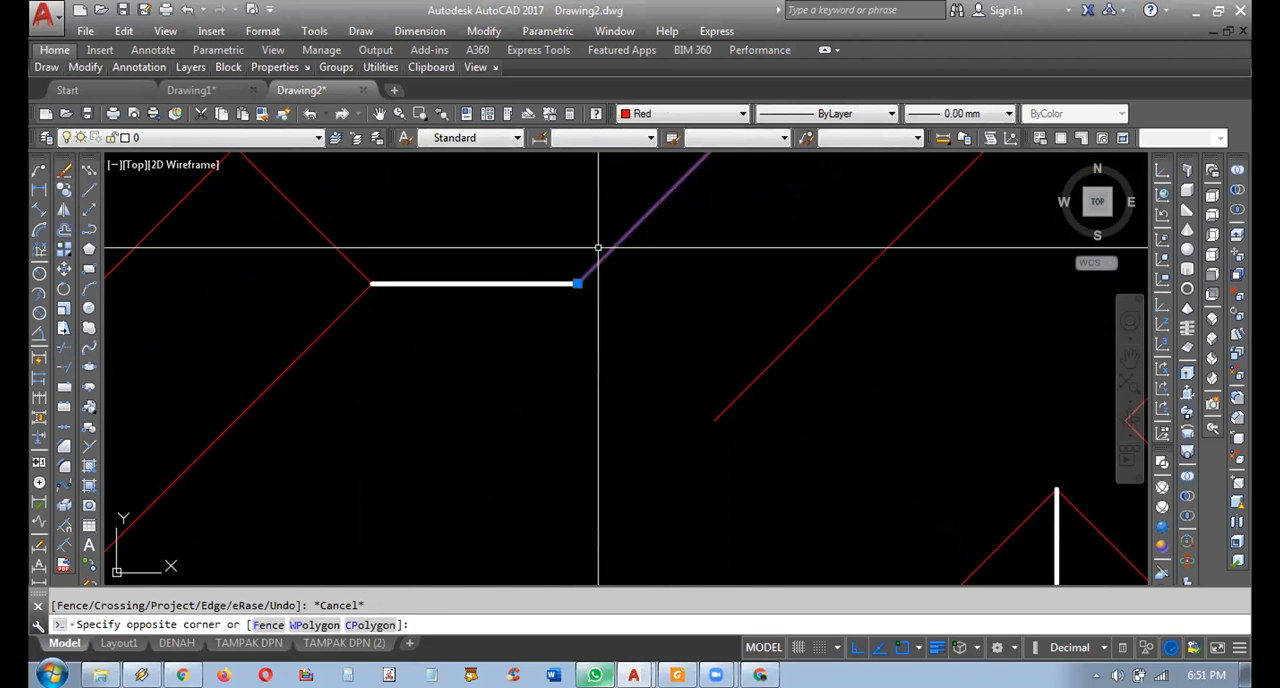
click(89, 209)
click(574, 284)
click(549, 284)
key(Return)
key(Return)
click(630, 278)
click(601, 254)
key(Return)
click(588, 281)
click(700, 278)
key(Return)
Trim the mirrored diagonal beyond its junction with the diagonal from the upper-right inner corner.
middle_drag(694, 329, 632, 298)
scroll(632, 298, up, 5)
scroll(652, 419, down, 3)
middle_drag(813, 298, 809, 363)
click(820, 337)
click(649, 357)
key(Escape)
middle_drag(774, 278, 786, 250)
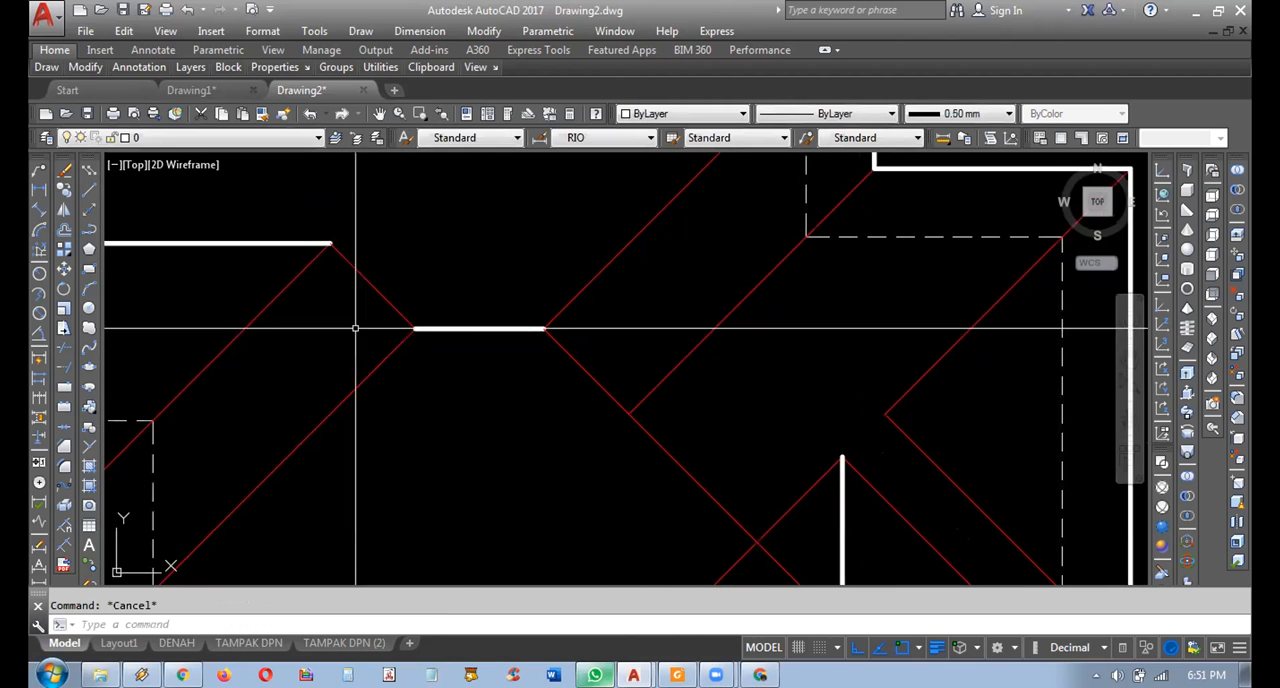
click(64, 347)
click(675, 384)
click(659, 358)
key(Return)
click(688, 438)
click(670, 461)
key(Escape)
middle_drag(718, 438, 675, 426)
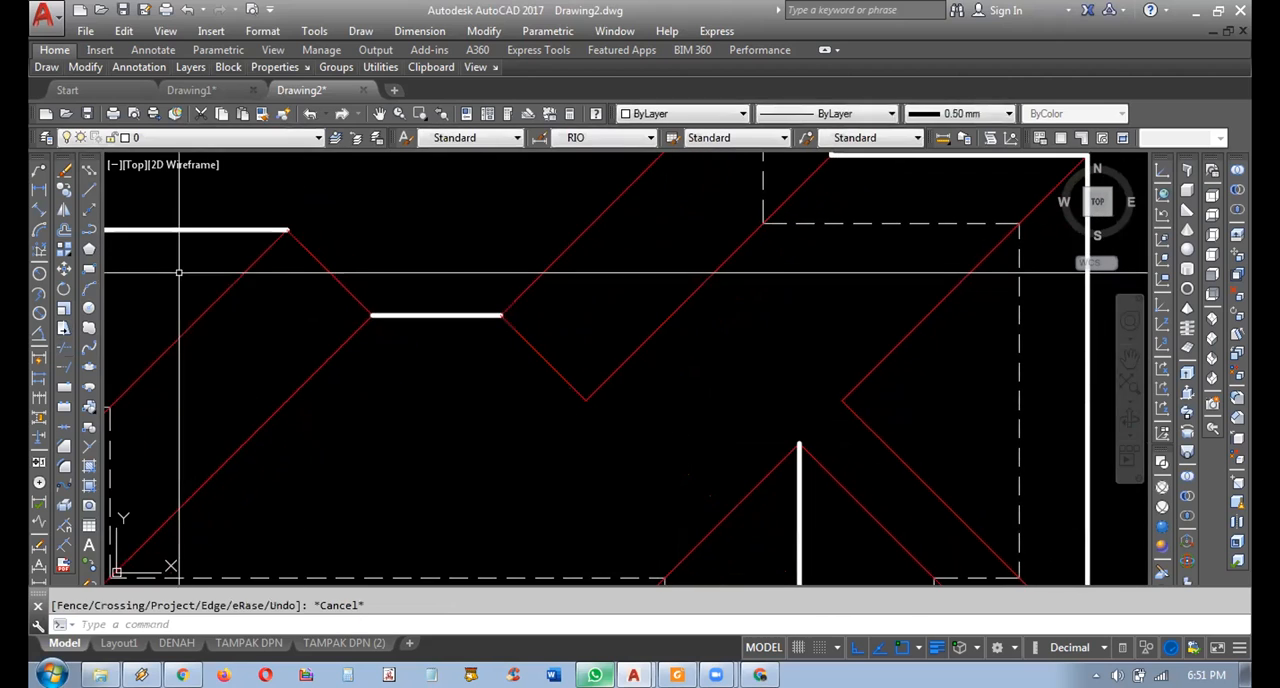
Copy the short middle ridge from its left end to the junction of the trimmed mirrored diagonal and the inner-corner diagonal.
click(441, 267)
click(423, 320)
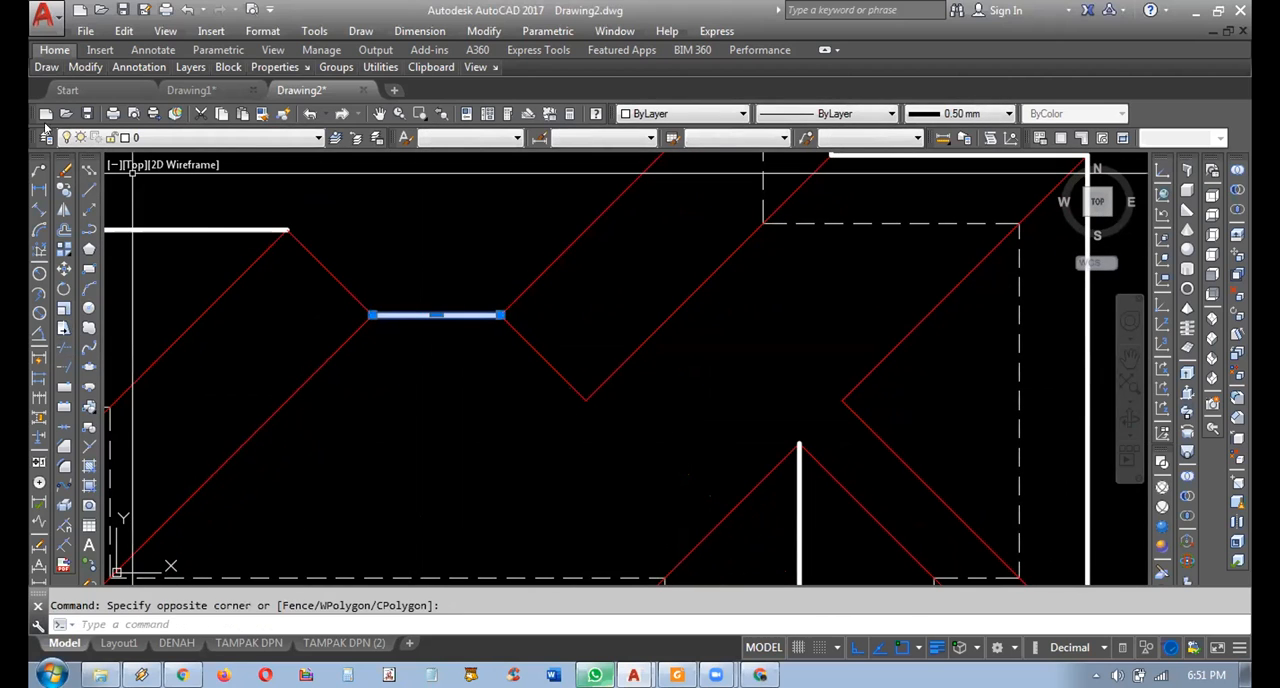
click(64, 193)
click(370, 315)
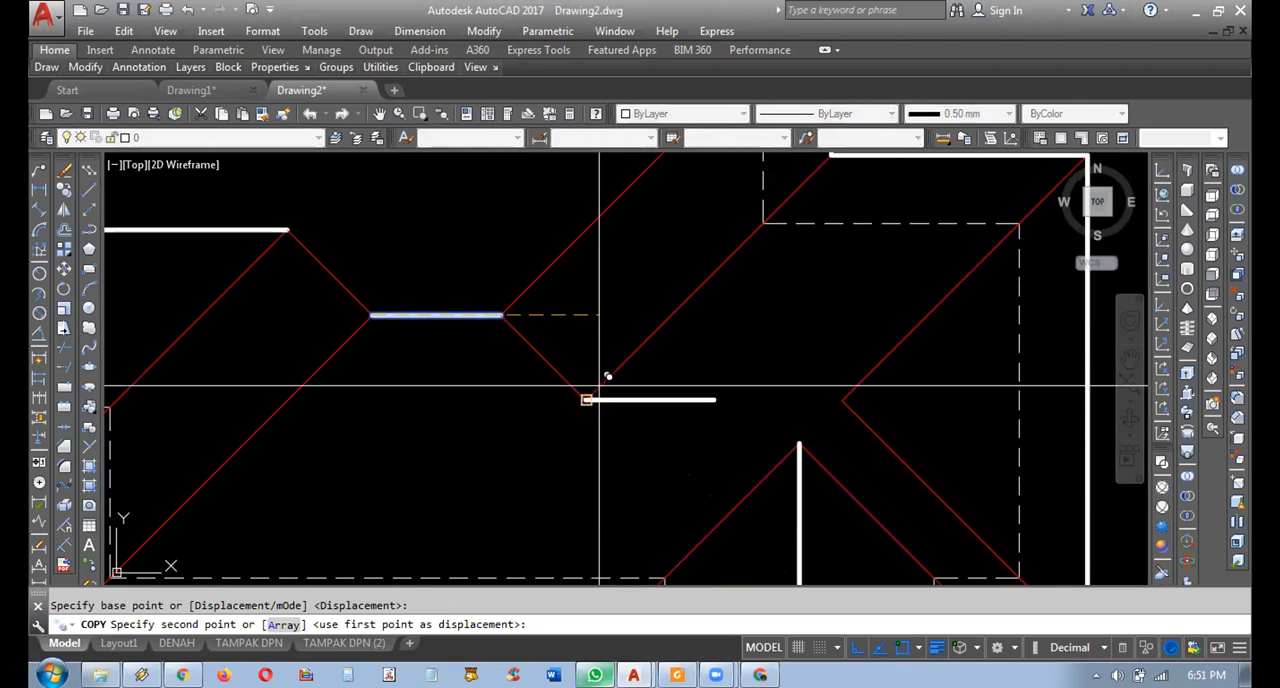
click(599, 385)
key(Escape)
click(688, 380)
click(677, 414)
click(714, 400)
key(Escape)
key(Escape)
Extend the copied right-hand ridge to the point where the two right-side corner diagonals meet.
click(64, 370)
scroll(759, 434, up, 4)
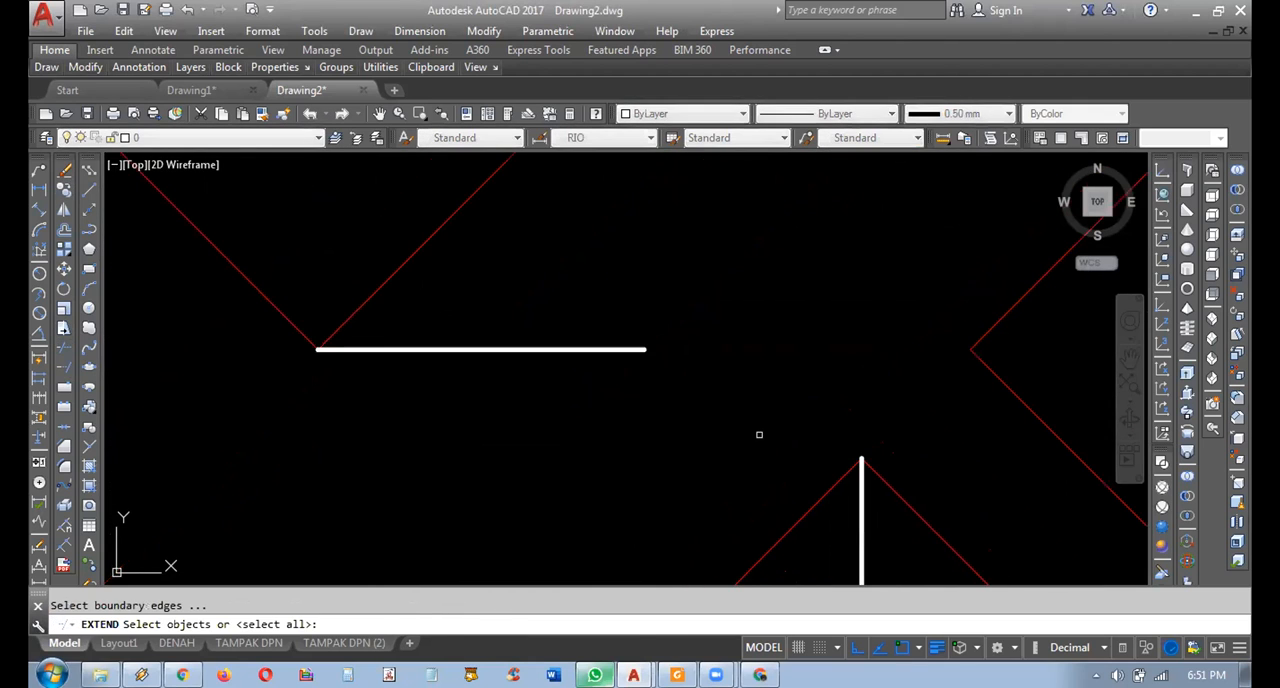
key(Return)
click(706, 335)
click(634, 369)
key(Escape)
Examine the ridge and diagonal layout of the whole roof plan and compare it with the neighbouring floor plan.
scroll(658, 393, down, 6)
middle_drag(658, 393, 835, 491)
scroll(751, 409, down, 2)
scroll(697, 406, down, 1)
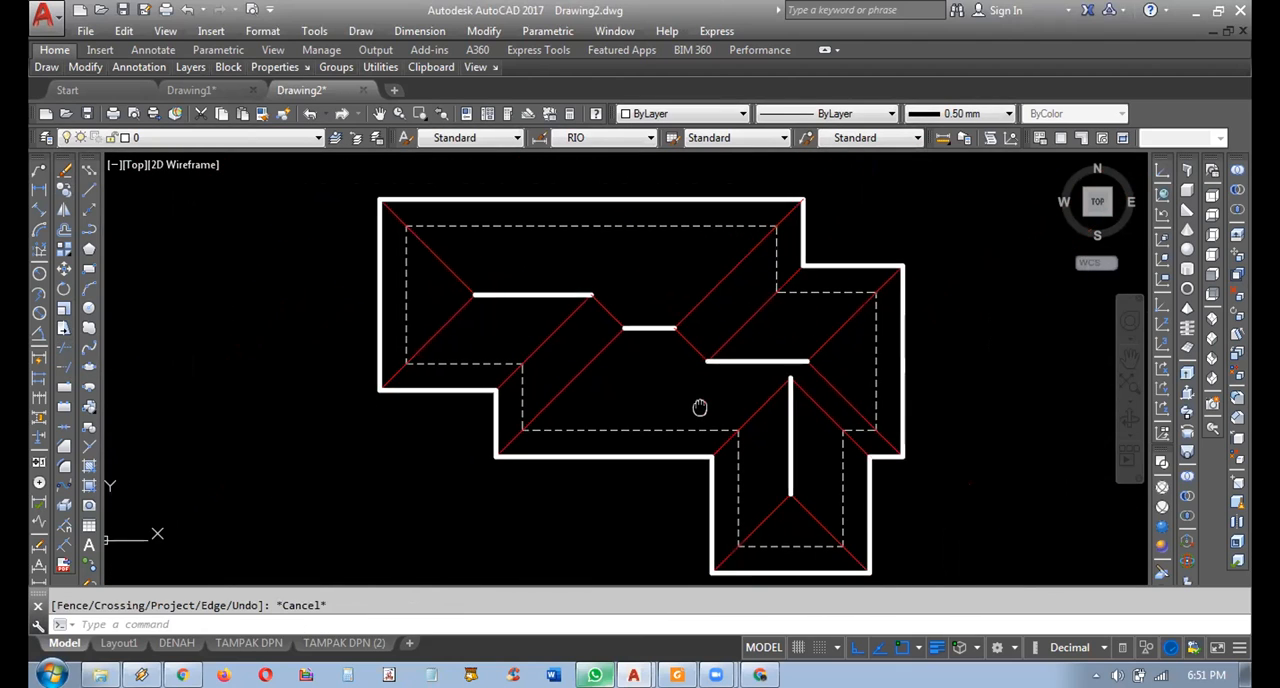
click(585, 396)
key(Escape)
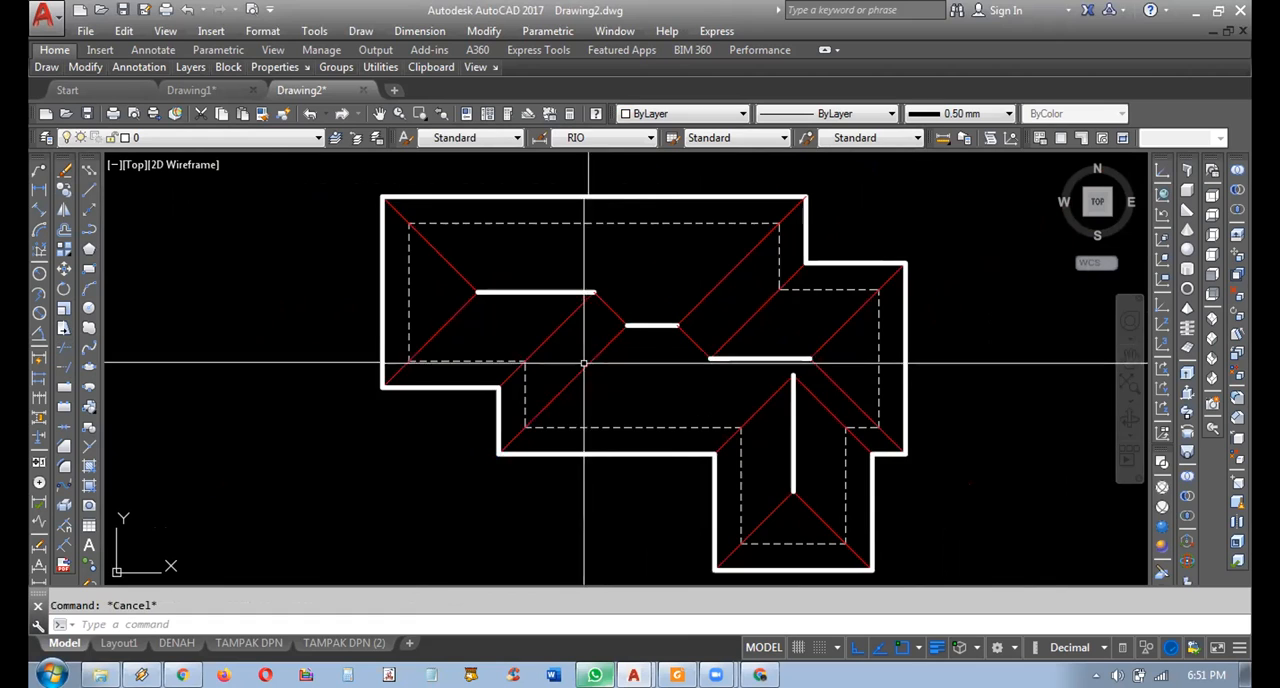
scroll(566, 400, up, 2)
middle_drag(726, 362, 609, 361)
scroll(681, 327, down, 3)
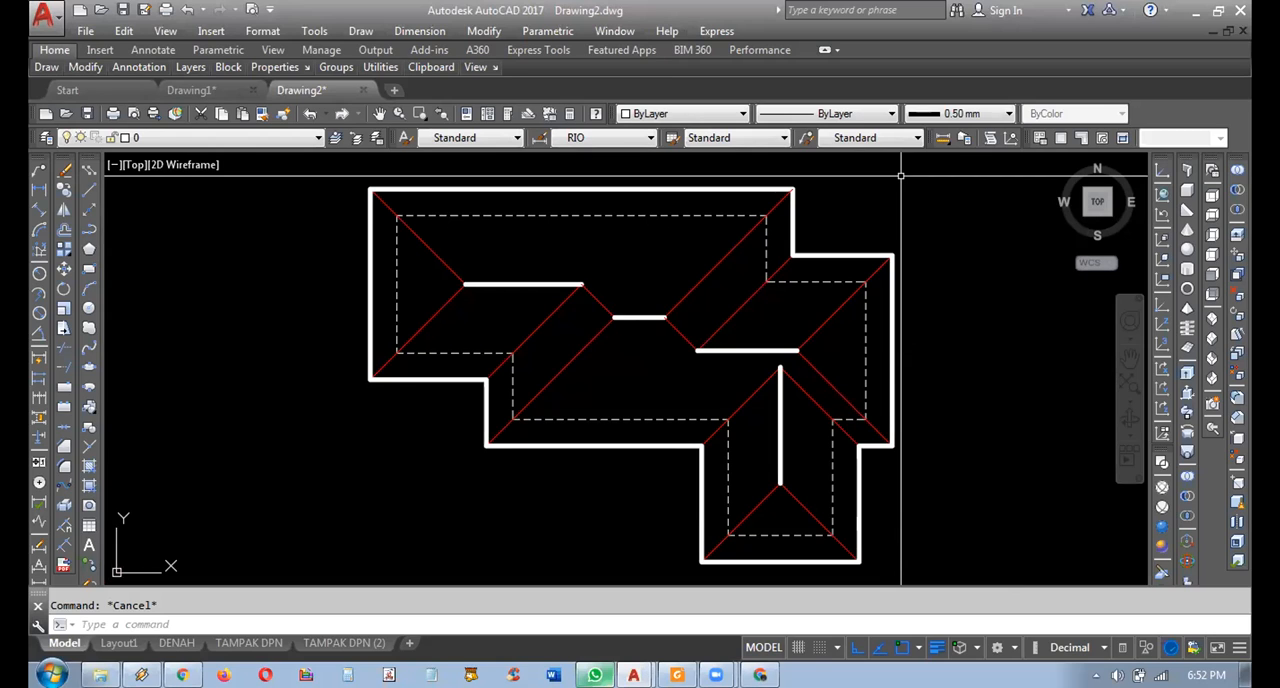
scroll(905, 275, down, 2)
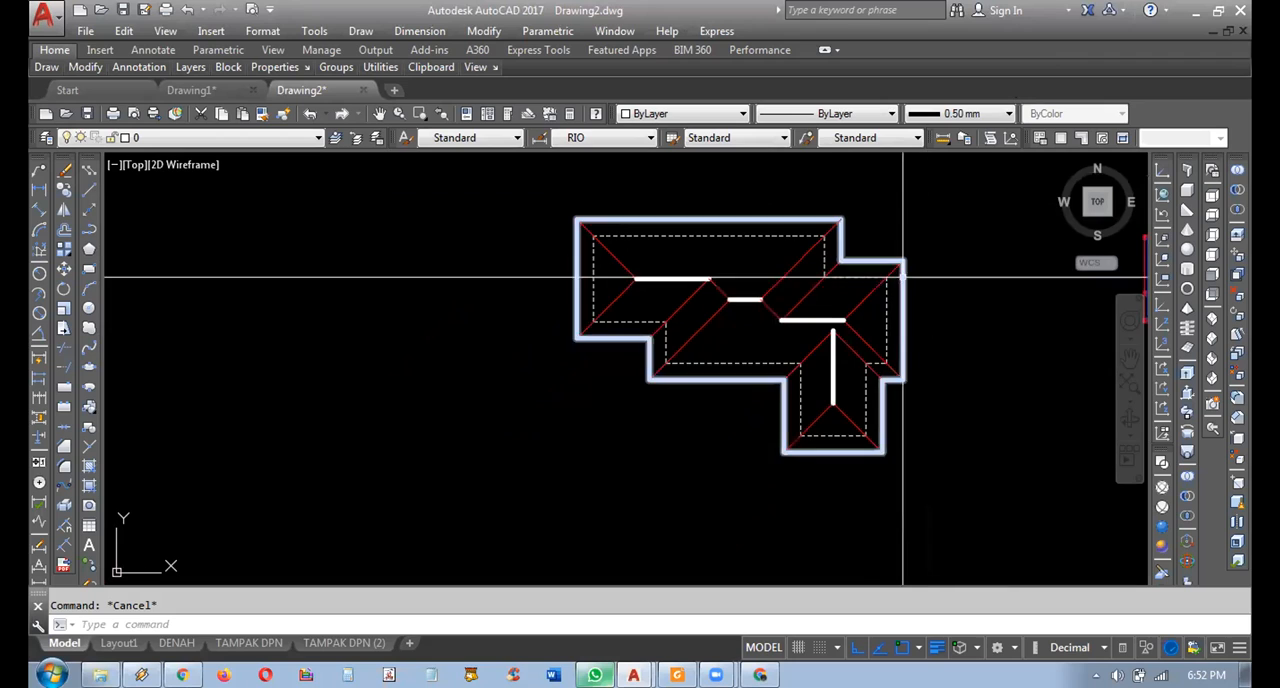
middle_drag(905, 275, 557, 275)
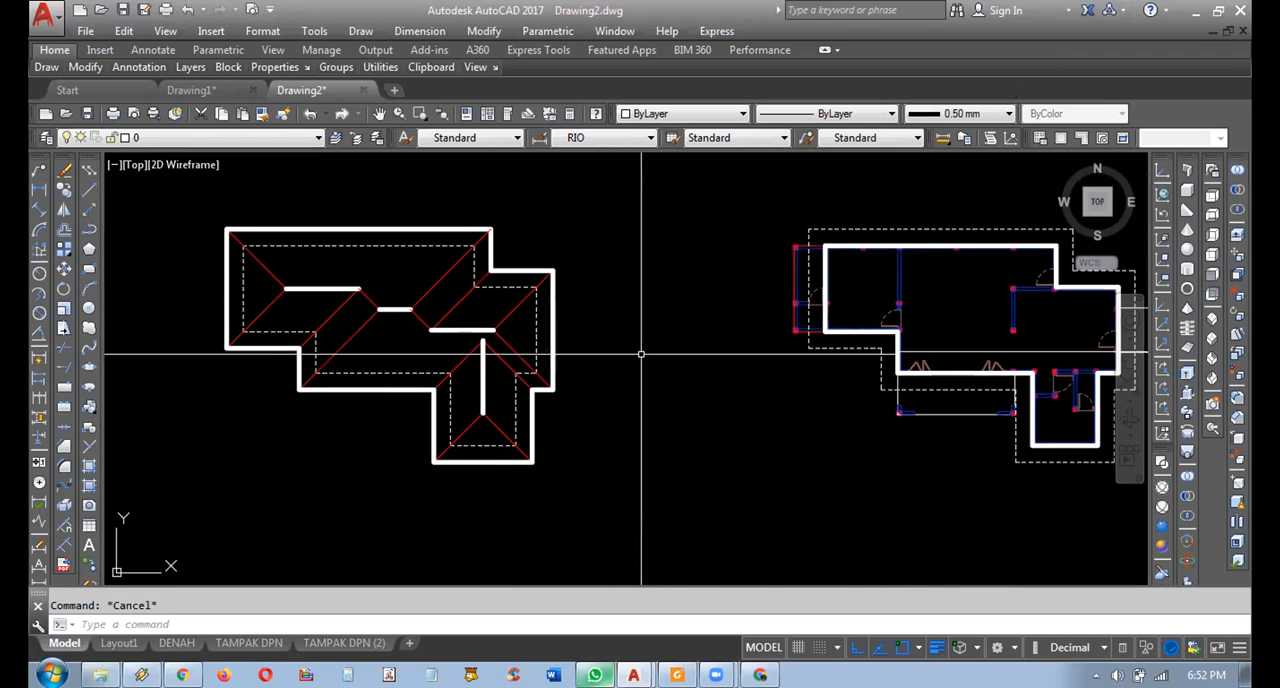
middle_drag(604, 273, 640, 291)
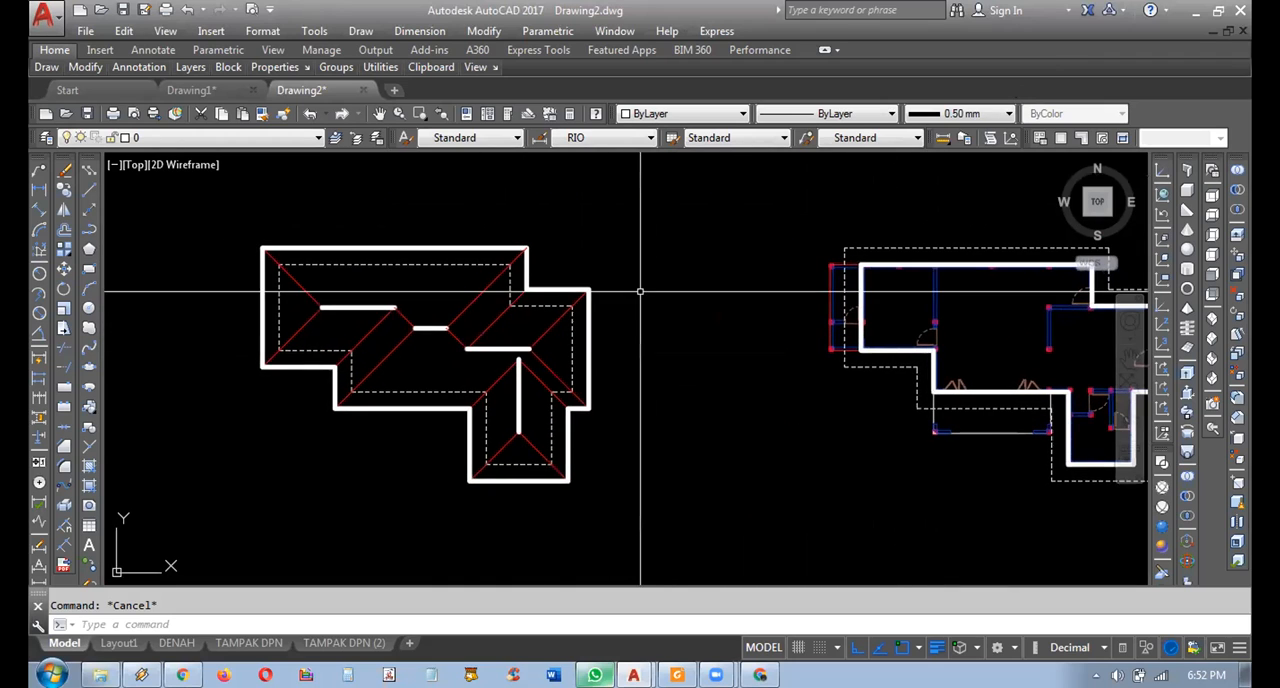
middle_drag(727, 358, 720, 359)
middle_drag(645, 339, 237, 317)
mouse_move(589, 281)
middle_down()
mouse_move(706, 311)
mouse_move(760, 307)
middle_up()
Copy the column at the floor plan's upper-right outer corner to the matching dashed wall corner of the roof plan.
scroll(913, 306, up, 6)
middle_drag(913, 305, 870, 308)
scroll(824, 339, up, 10)
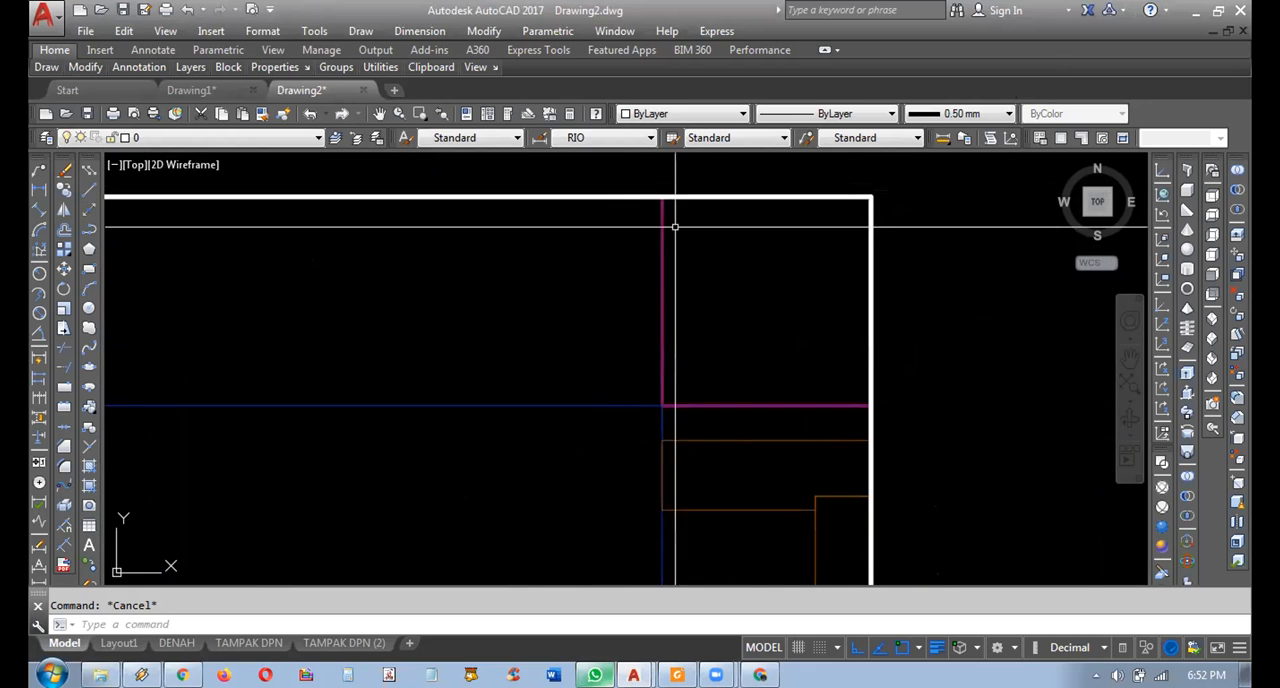
scroll(645, 183, down, 2)
click(643, 186)
click(905, 340)
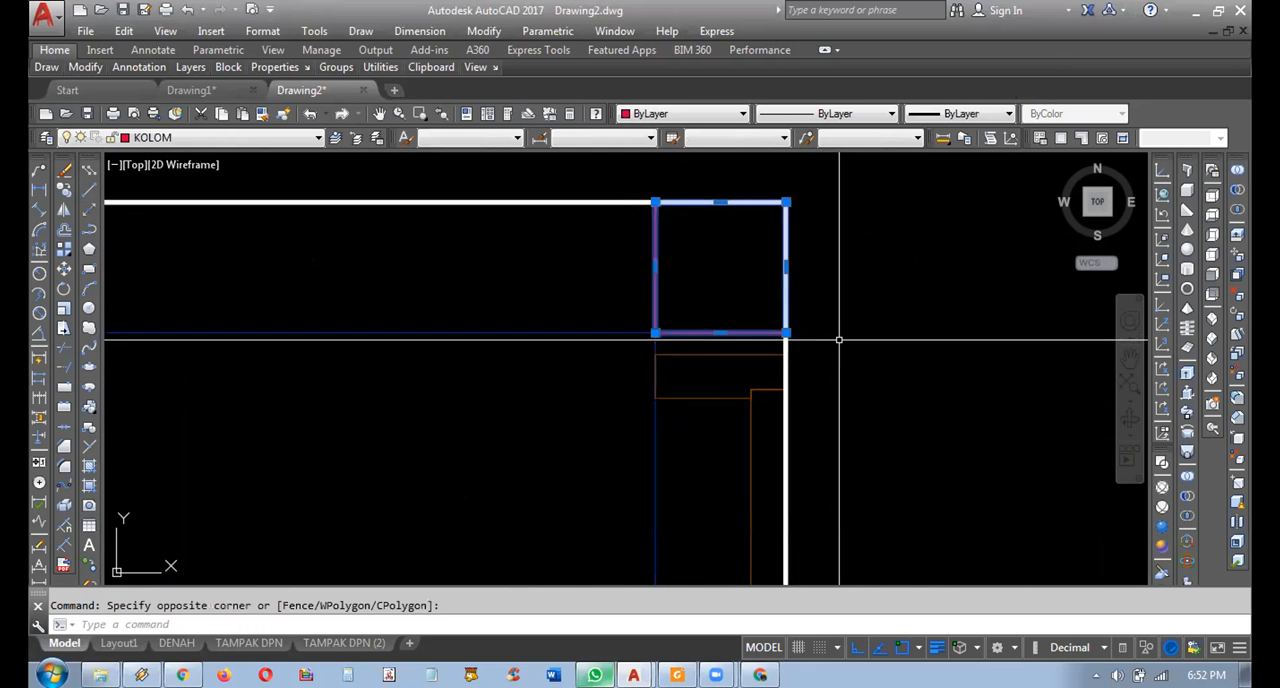
scroll(844, 346, down, 6)
click(65, 190)
scroll(171, 282, down, 5)
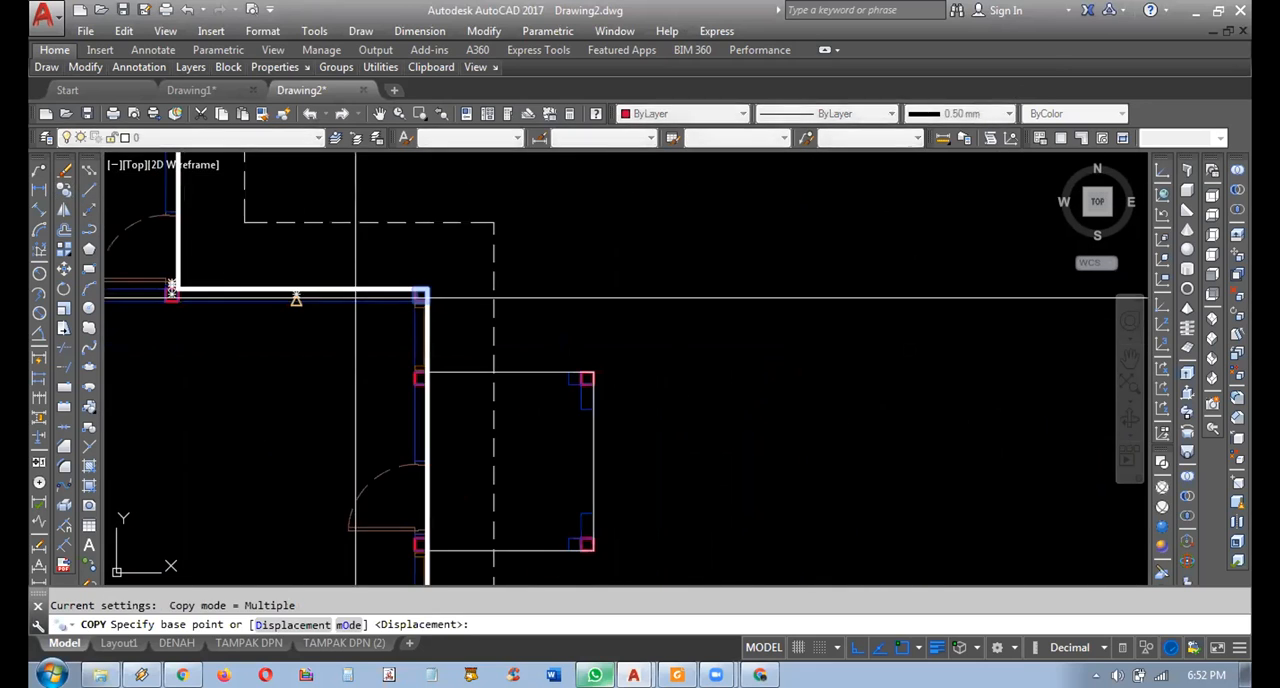
middle_drag(172, 297, 272, 363)
click(594, 299)
scroll(594, 290, down, 4)
scroll(543, 323, up, 8)
middle_drag(438, 295, 680, 295)
scroll(677, 295, up, 2)
middle_drag(514, 316, 662, 315)
click(630, 238)
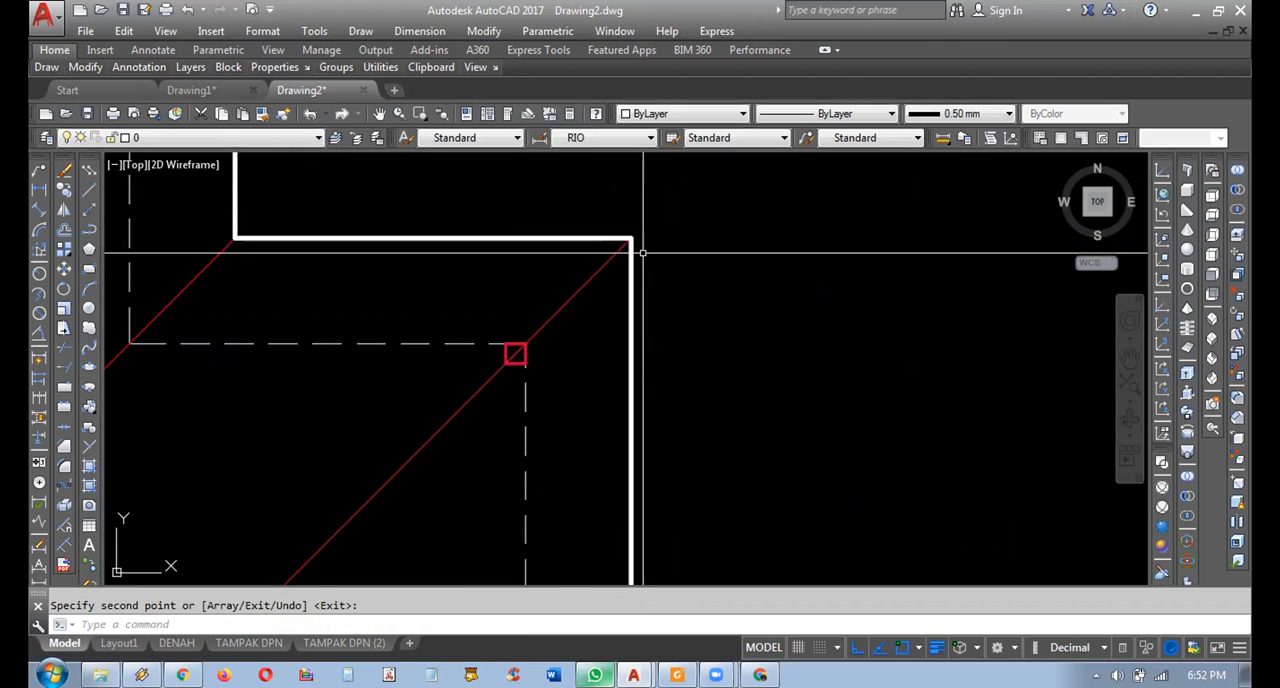
scroll(640, 251, down, 4)
middle_drag(600, 262, 708, 262)
scroll(708, 258, up, 5)
key(Escape)
click(781, 276)
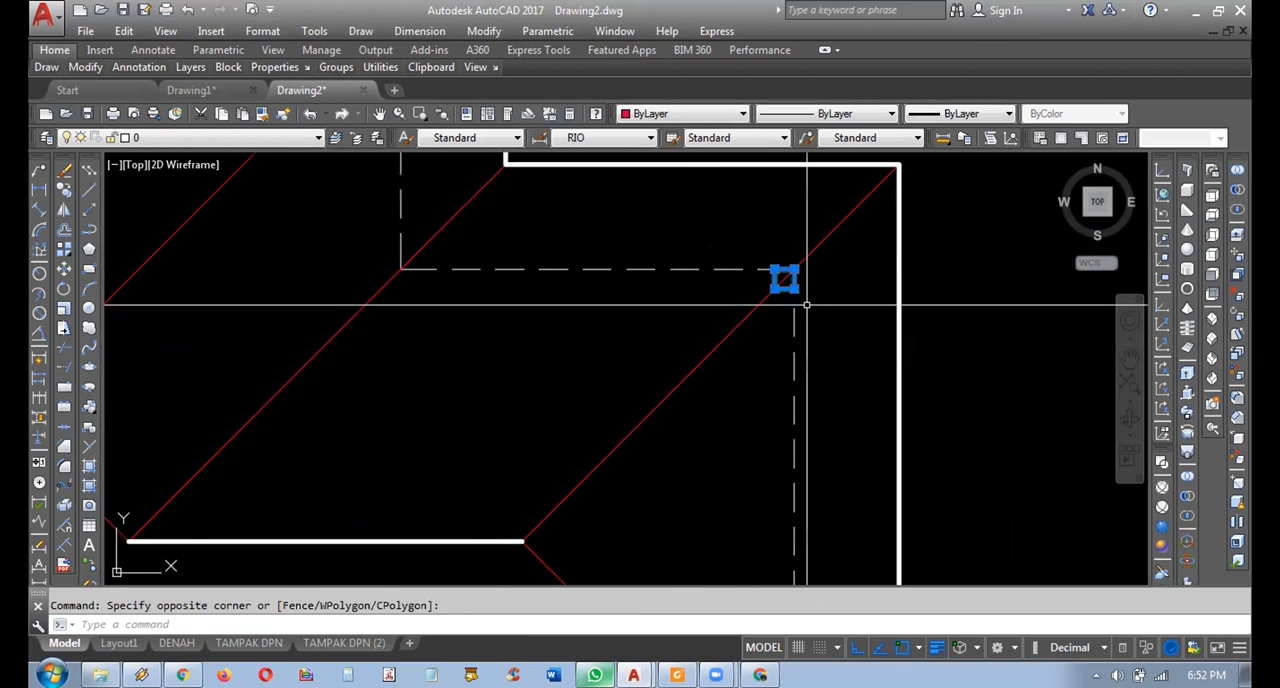
scroll(770, 300, down, 5)
key(Escape)
middle_drag(720, 352, 705, 290)
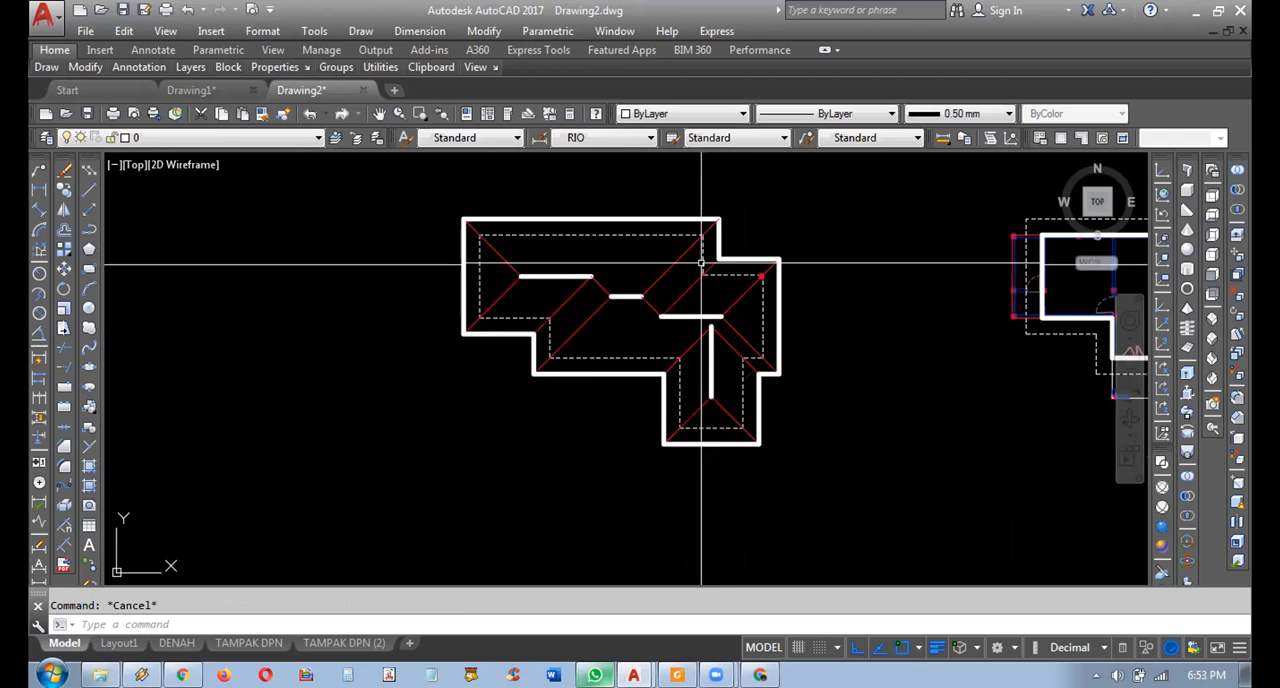
Move the roof plan onto the floor plan, aligning its dashed wall corner at the copied column with the matching outer wall corner.
click(735, 208)
click(449, 434)
click(637, 403)
click(638, 402)
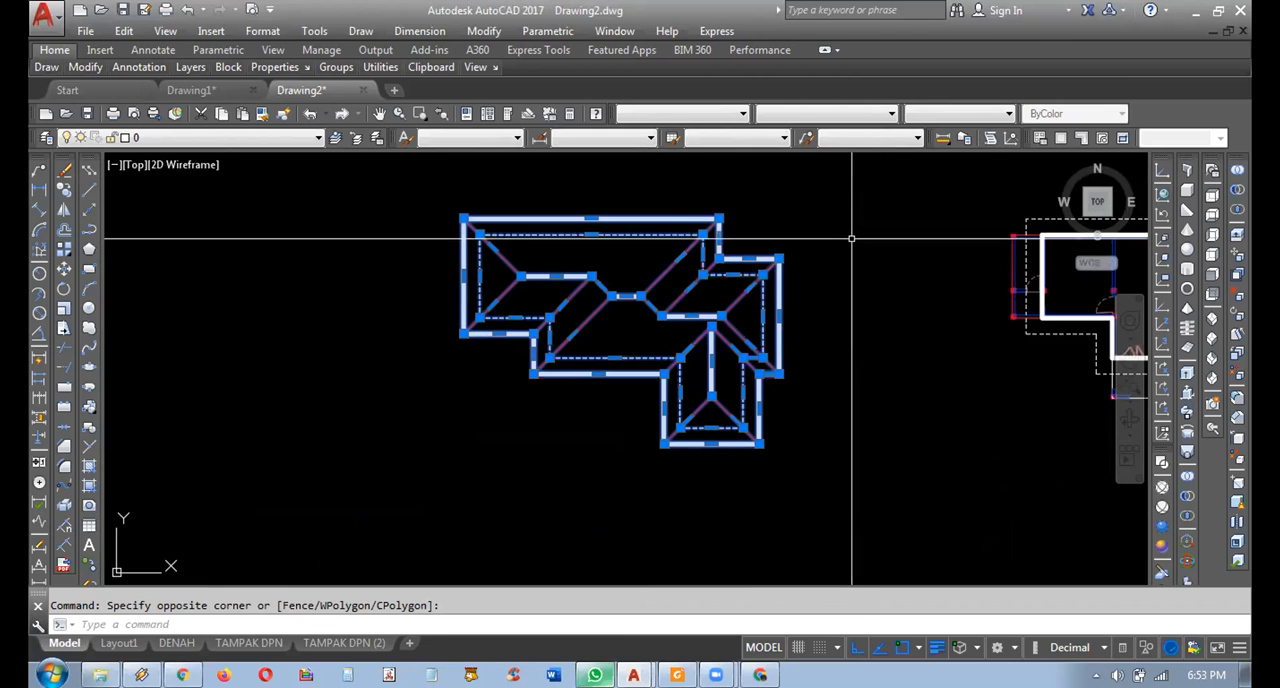
text(m)
key(Return)
scroll(700, 265, up, 10)
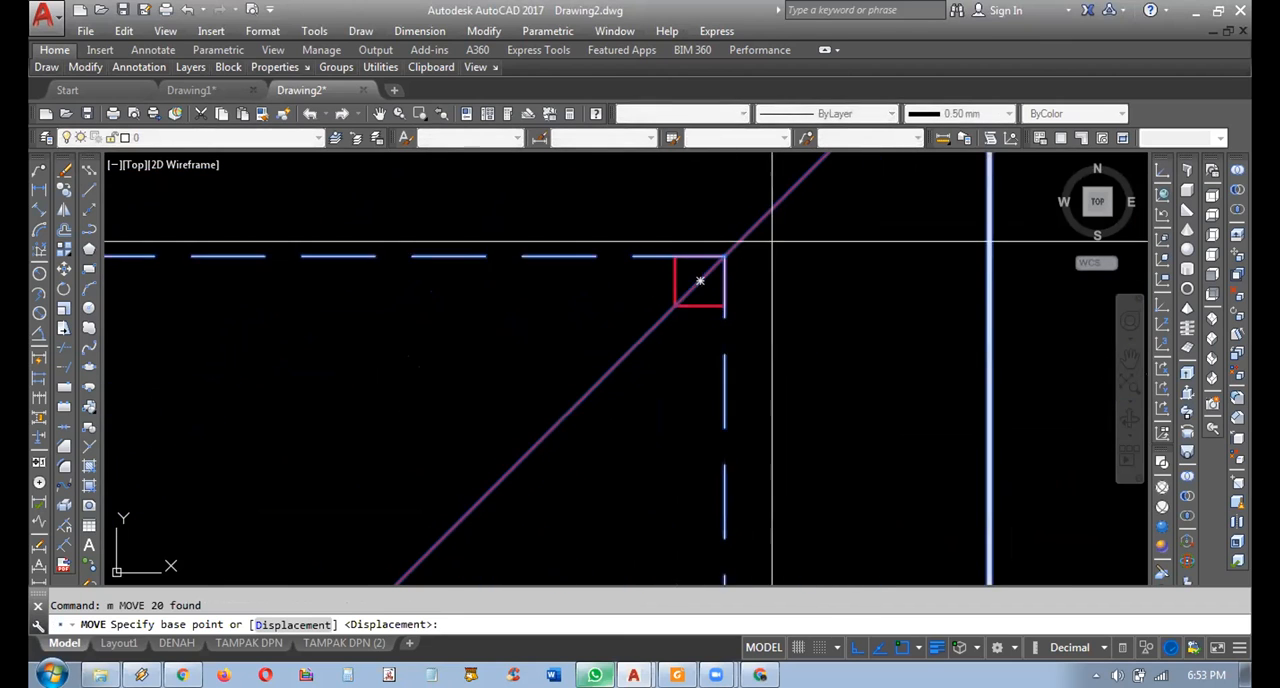
click(678, 274)
scroll(701, 305, down, 10)
scroll(786, 297, down, 5)
scroll(800, 300, up, 12)
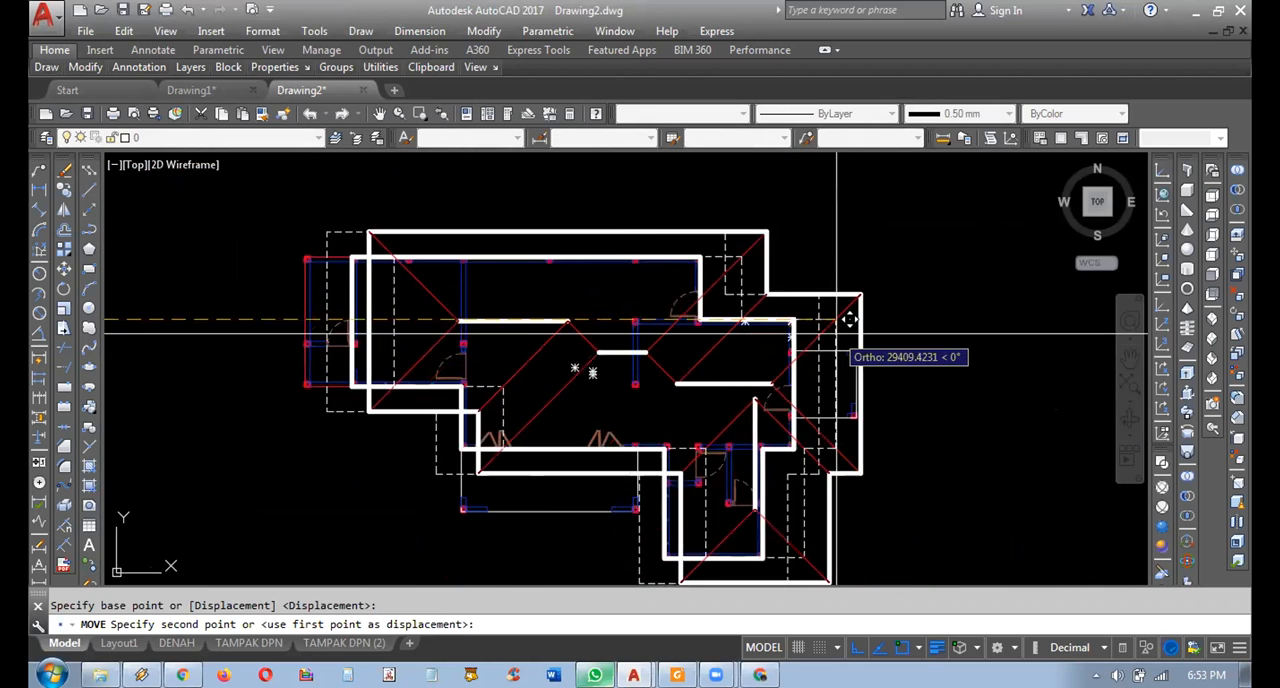
scroll(744, 253, up, 4)
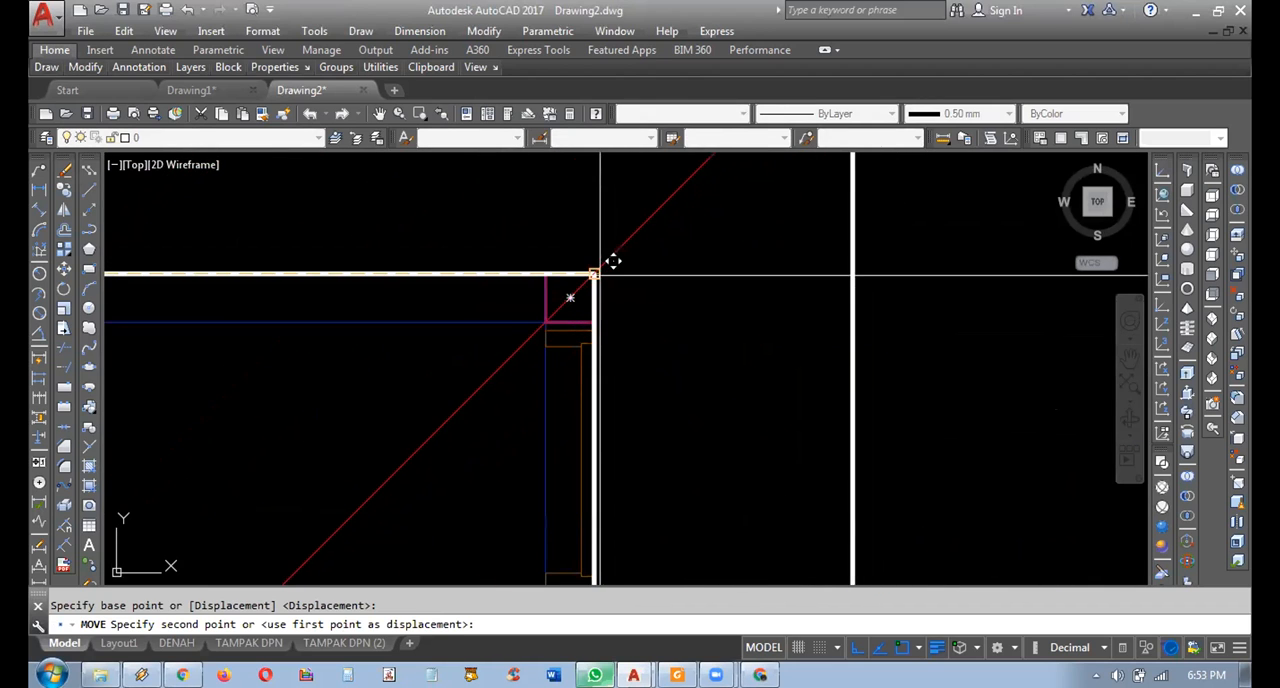
click(612, 261)
scroll(650, 290, down, 8)
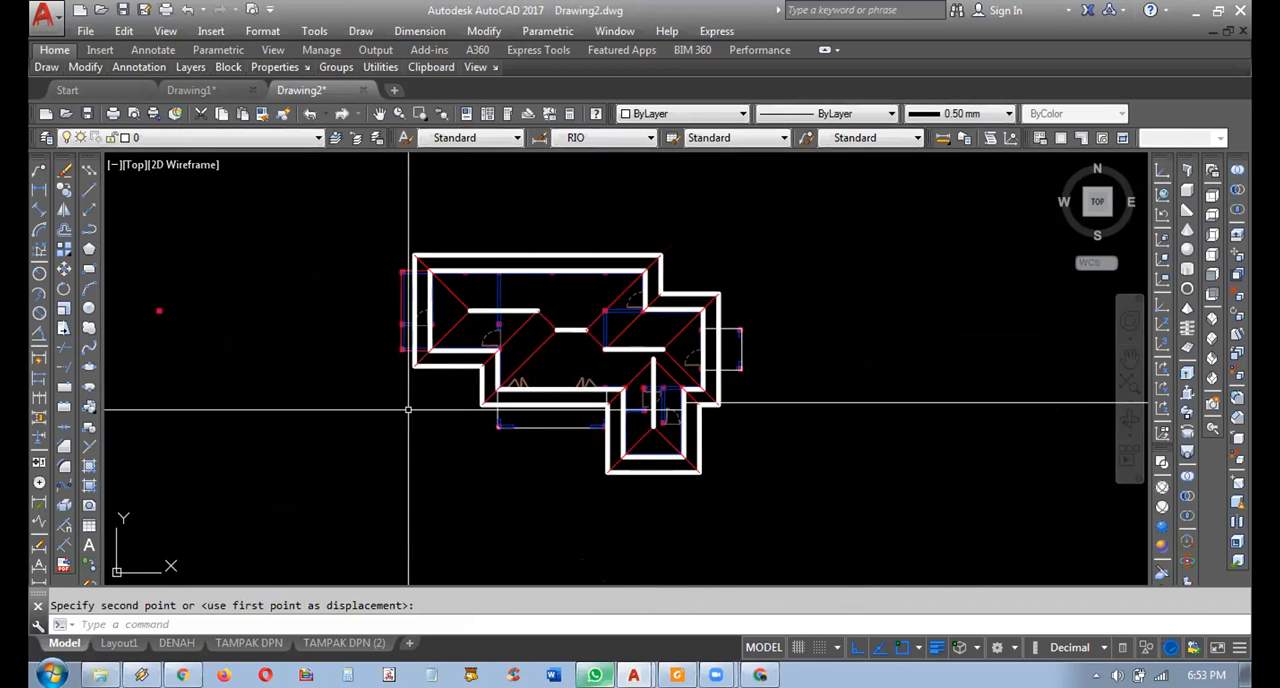
middle_drag(409, 406, 827, 409)
Undo the roof plan's move onto the floor plan and the copying of the column.
key(ctrl+z)
key(ctrl+z)
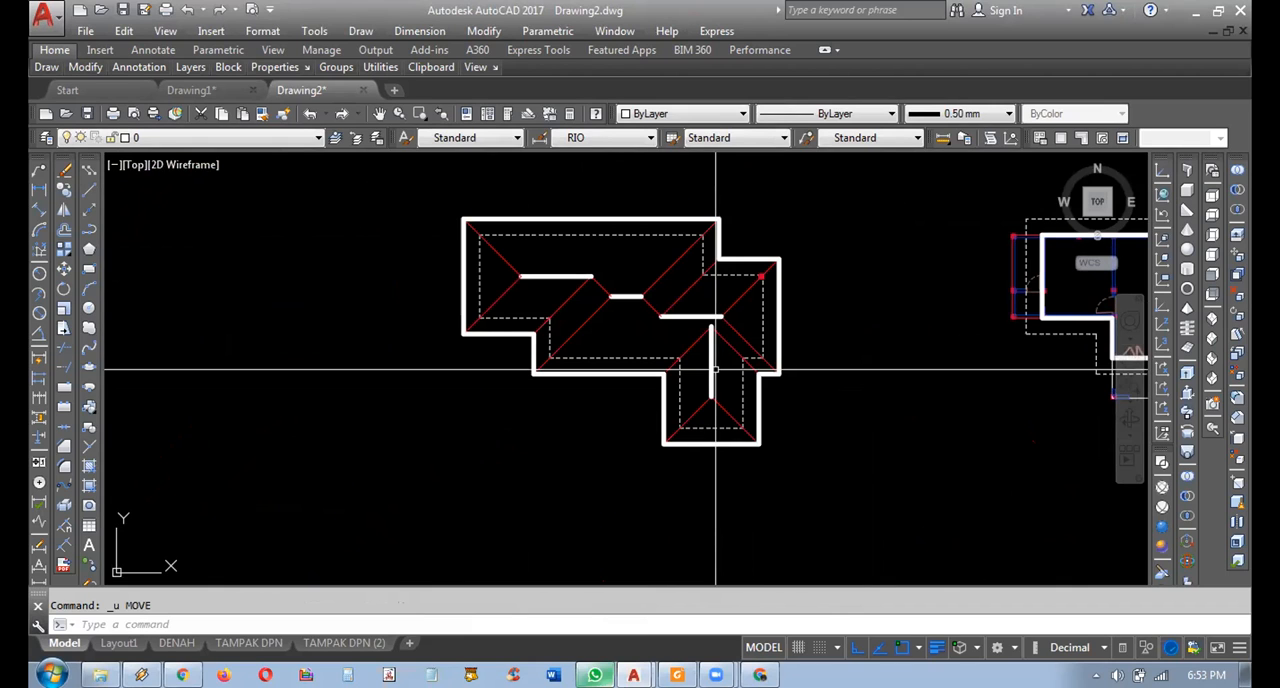
key(ctrl+z)
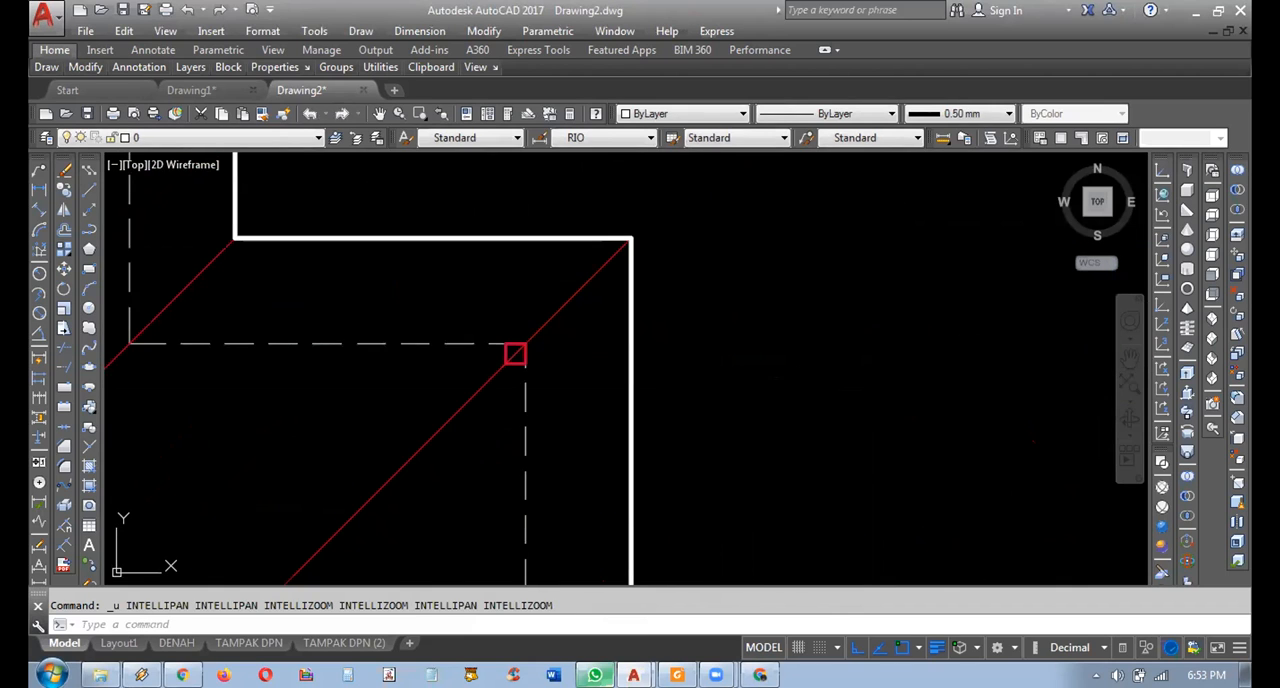
key(ctrl+z)
key(ctrl+z)
Undo the extension and the copy of the right-hand ridge.
key(ctrl+z)
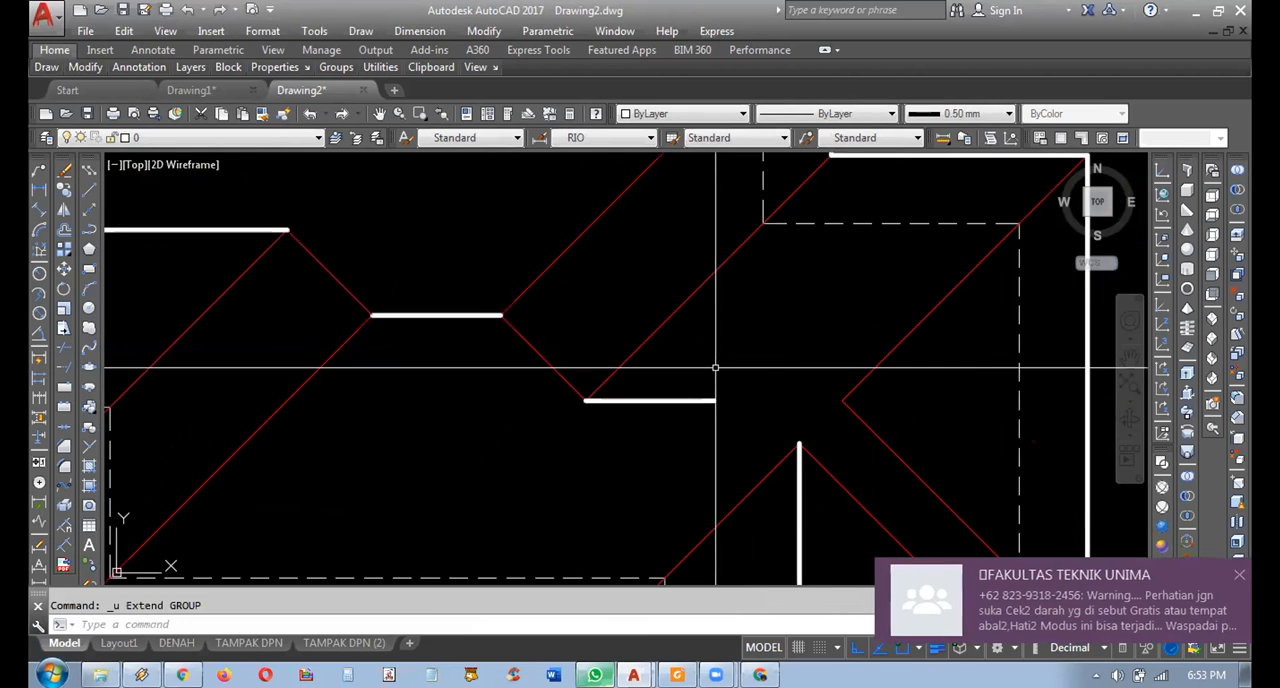
Redo the copy of the right-hand ridge and its extension in the roof plan.
key(ctrl+z)
key(ctrl+z)
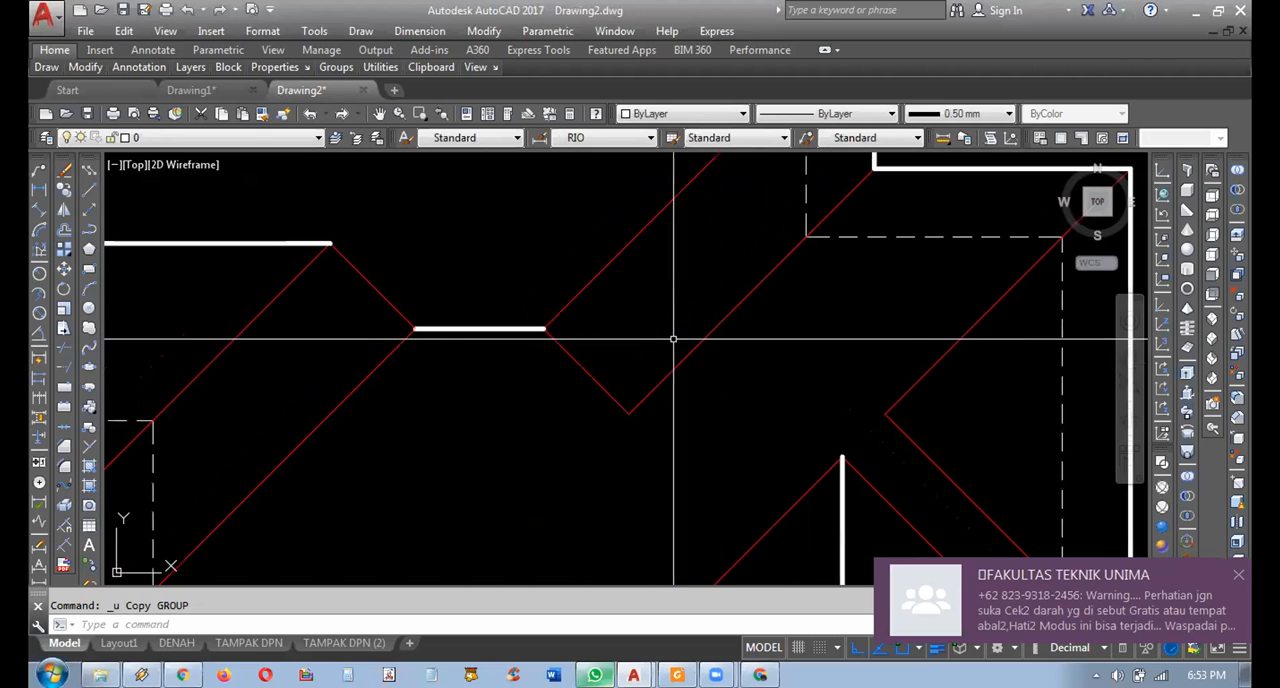
key(ctrl+z)
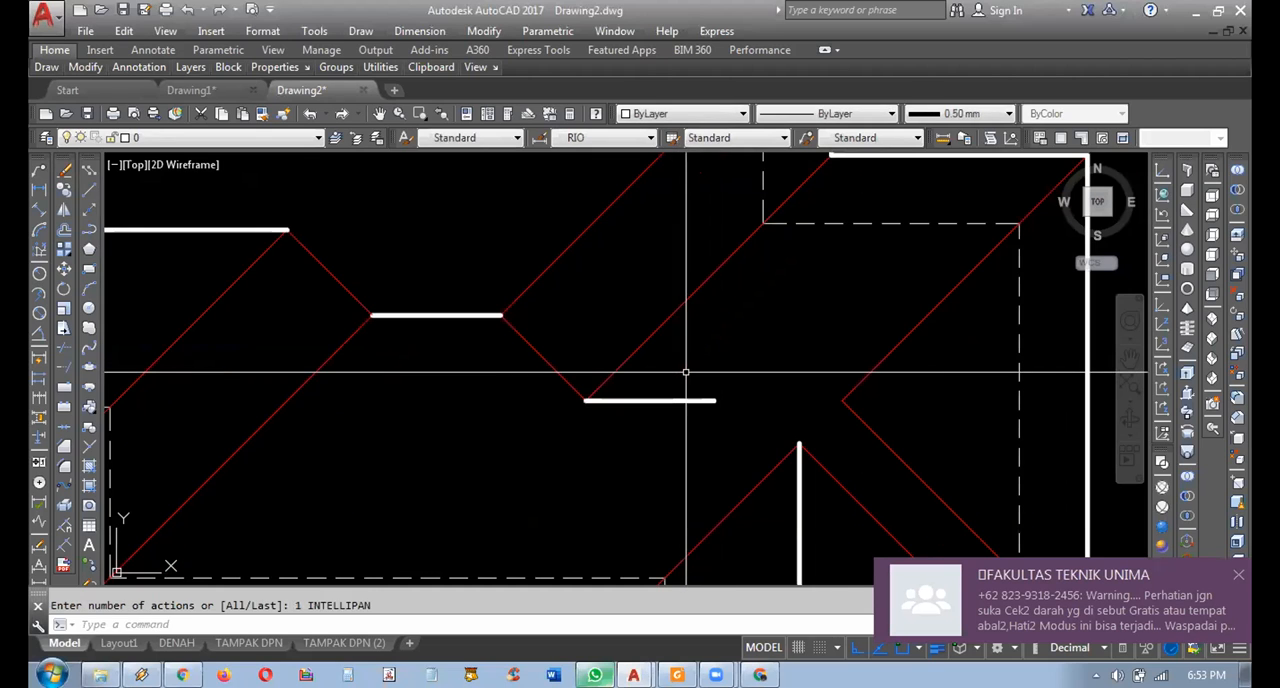
key(ctrl+z)
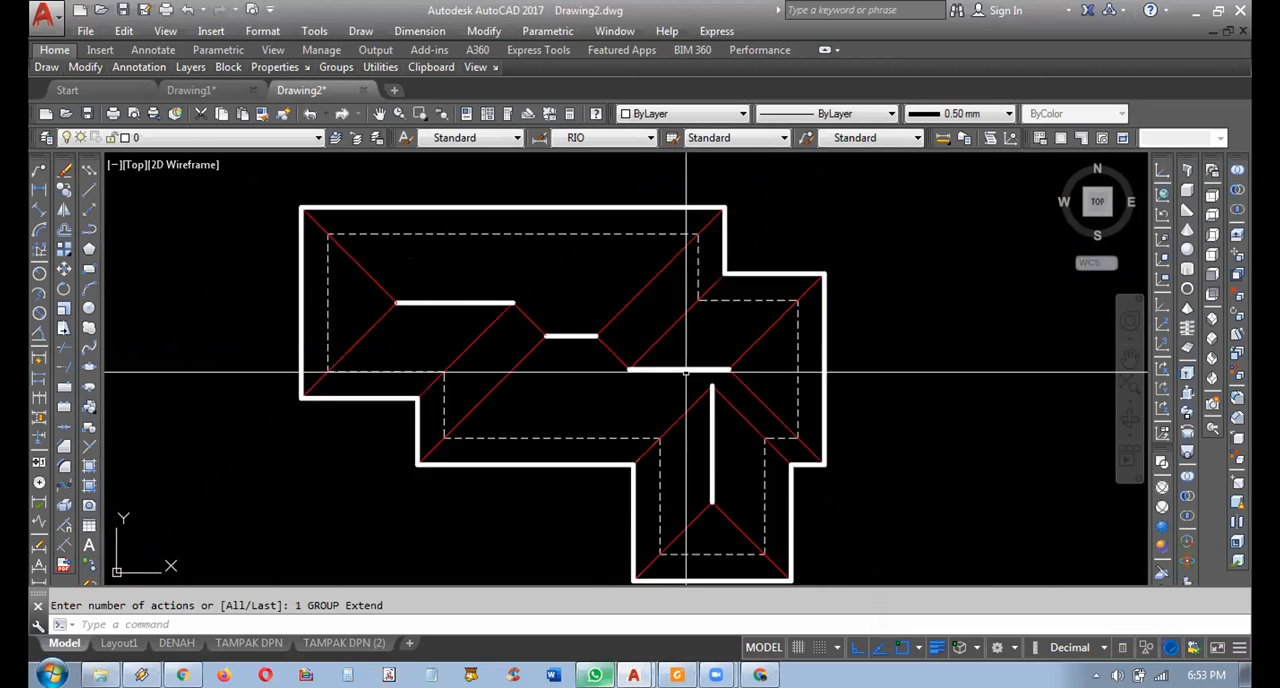
Compare the roof plan's dashed wall outline with the outer walls of the neighbouring floor plan.
middle_drag(752, 390, 589, 377)
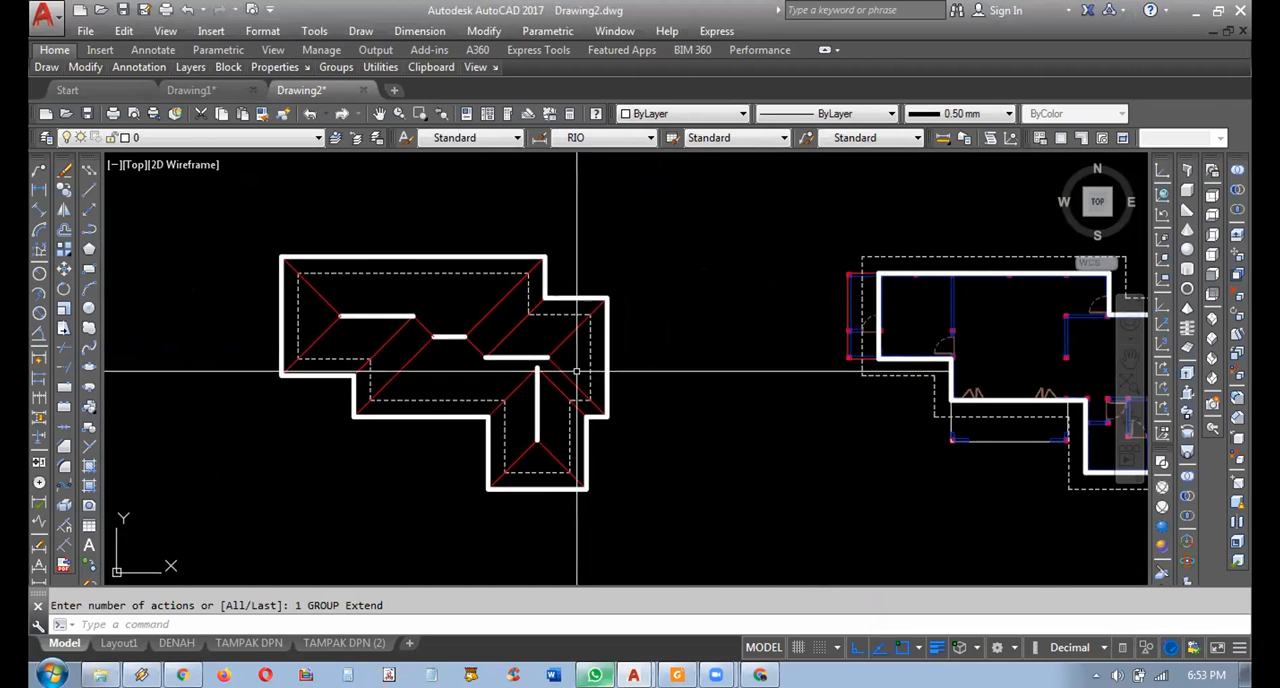
middle_drag(547, 325, 657, 337)
mouse_move(792, 350)
middle_down()
mouse_move(683, 329)
mouse_move(560, 263)
mouse_move(440, 274)
mouse_move(640, 304)
middle_up()
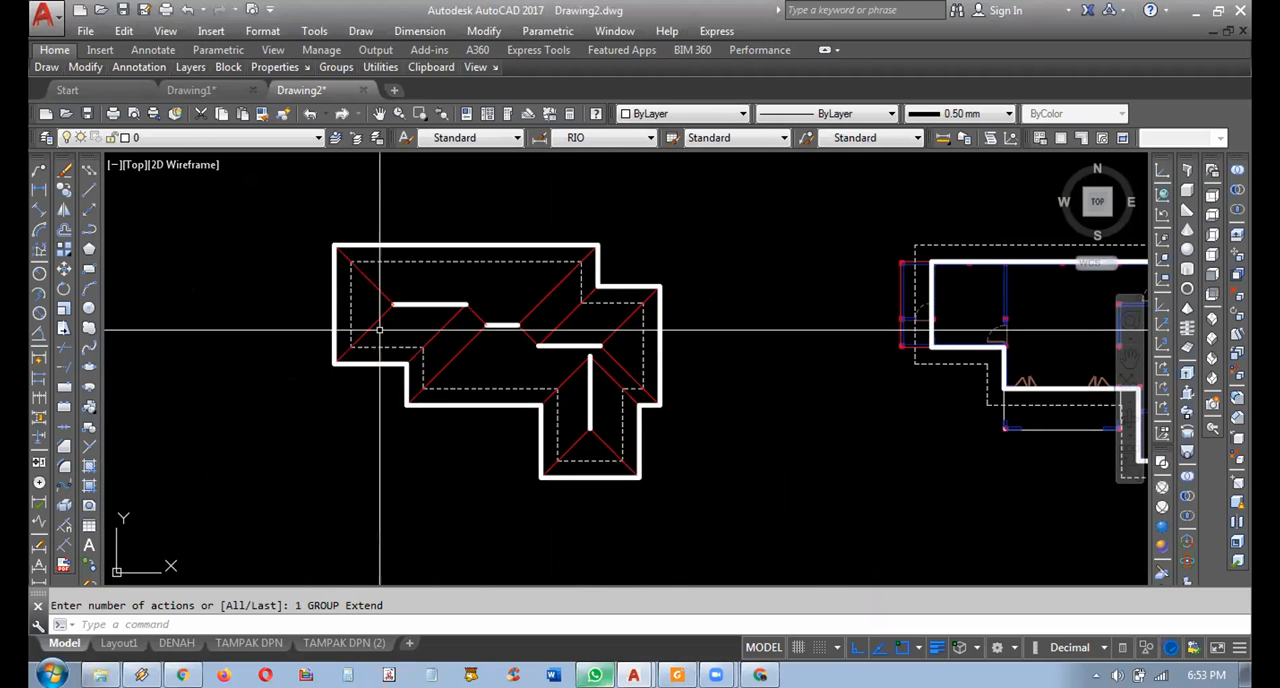
middle_drag(880, 339, 560, 318)
middle_drag(723, 294, 930, 300)
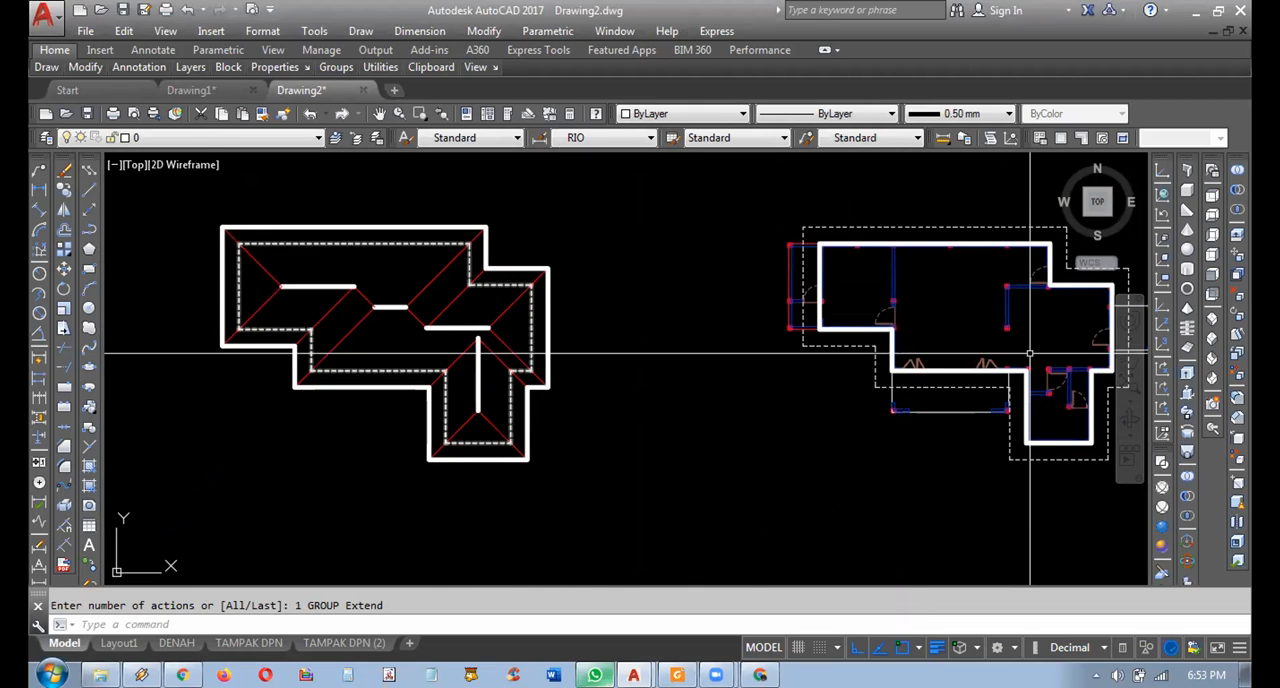
middle_drag(320, 351, 309, 389)
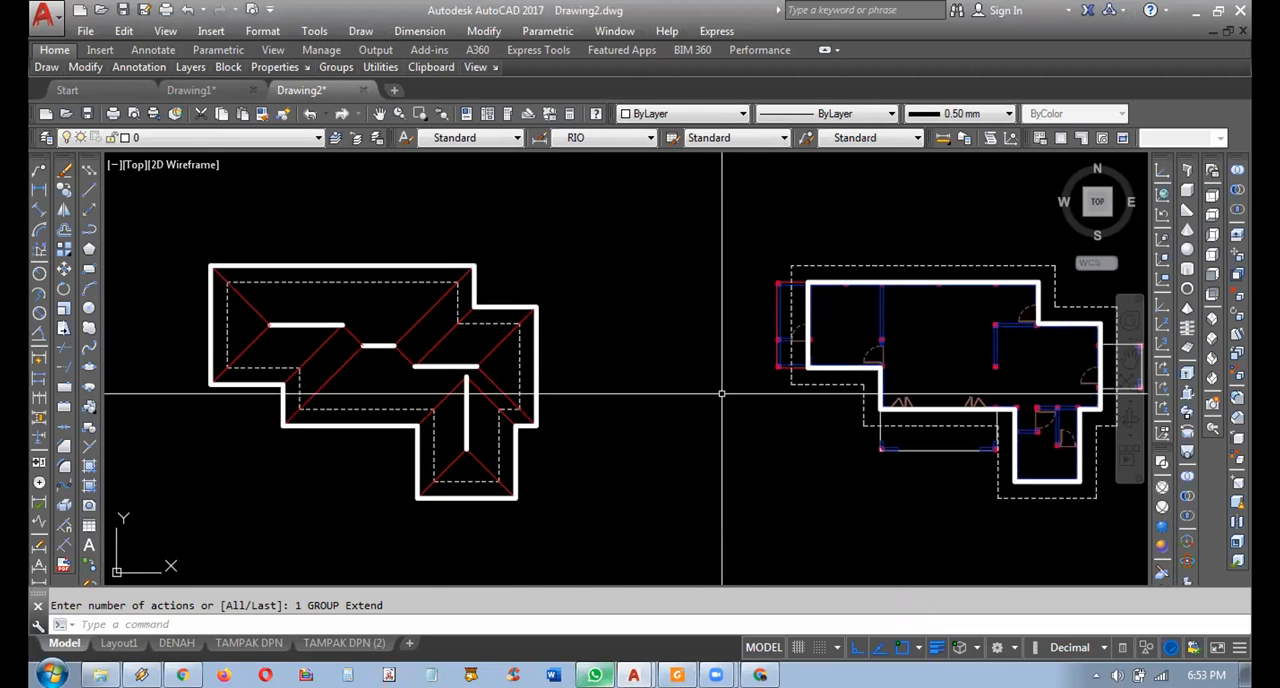
middle_drag(469, 271, 458, 264)
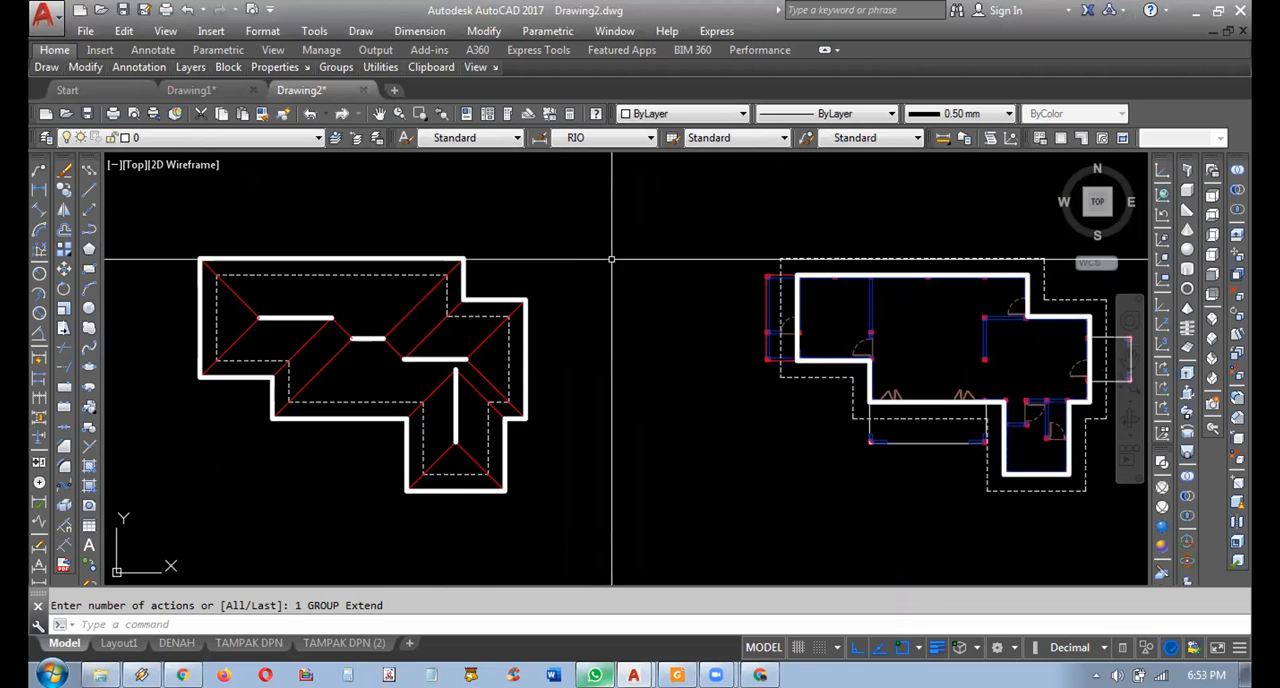
scroll(606, 262, down, 3)
scroll(586, 229, up, 3)
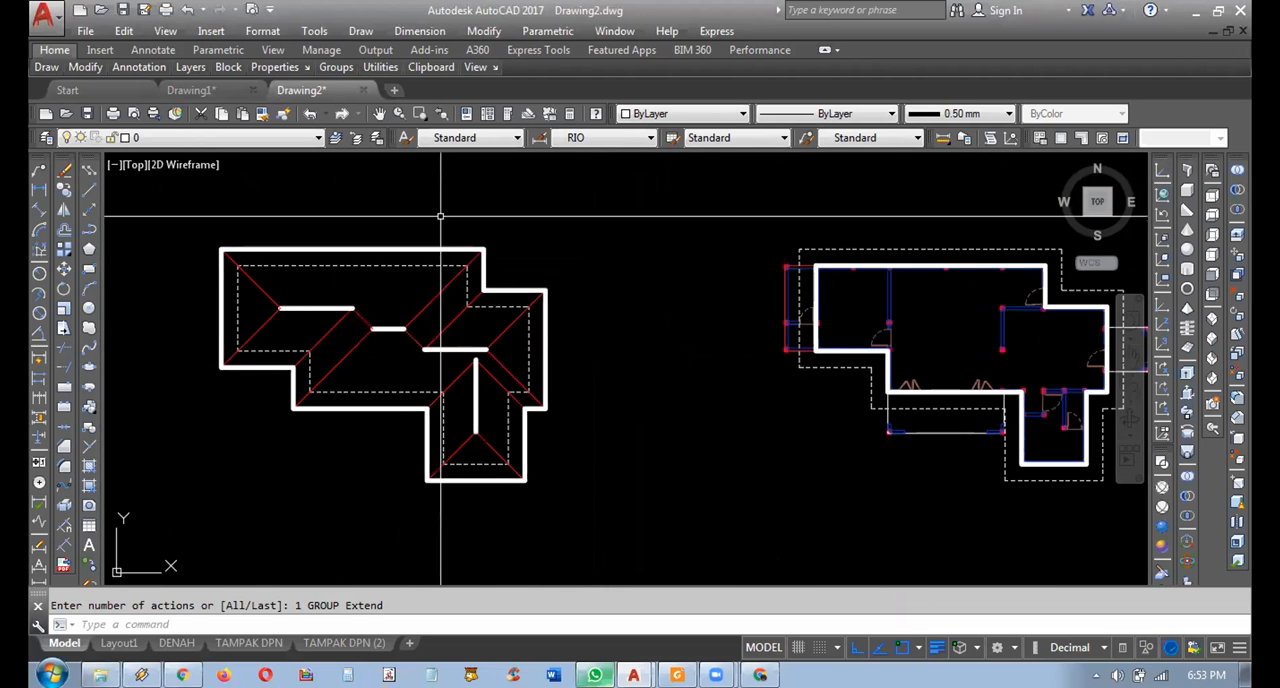
click(568, 236)
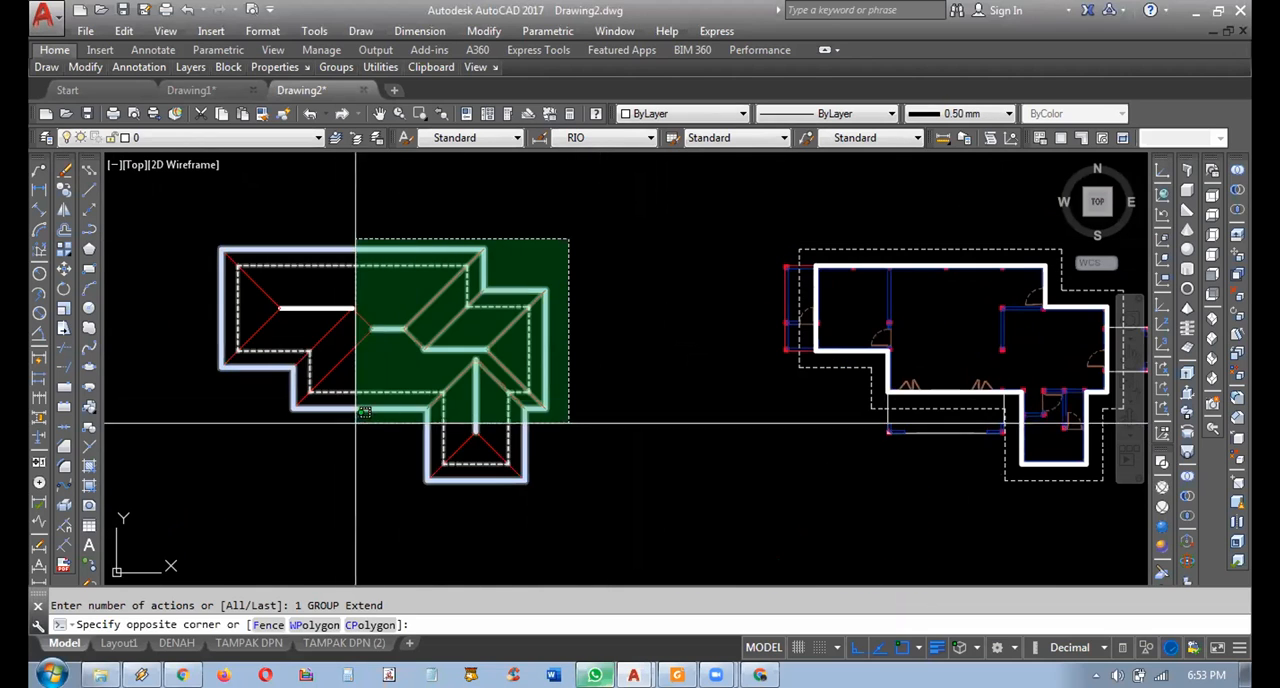
click(206, 494)
key(Escape)
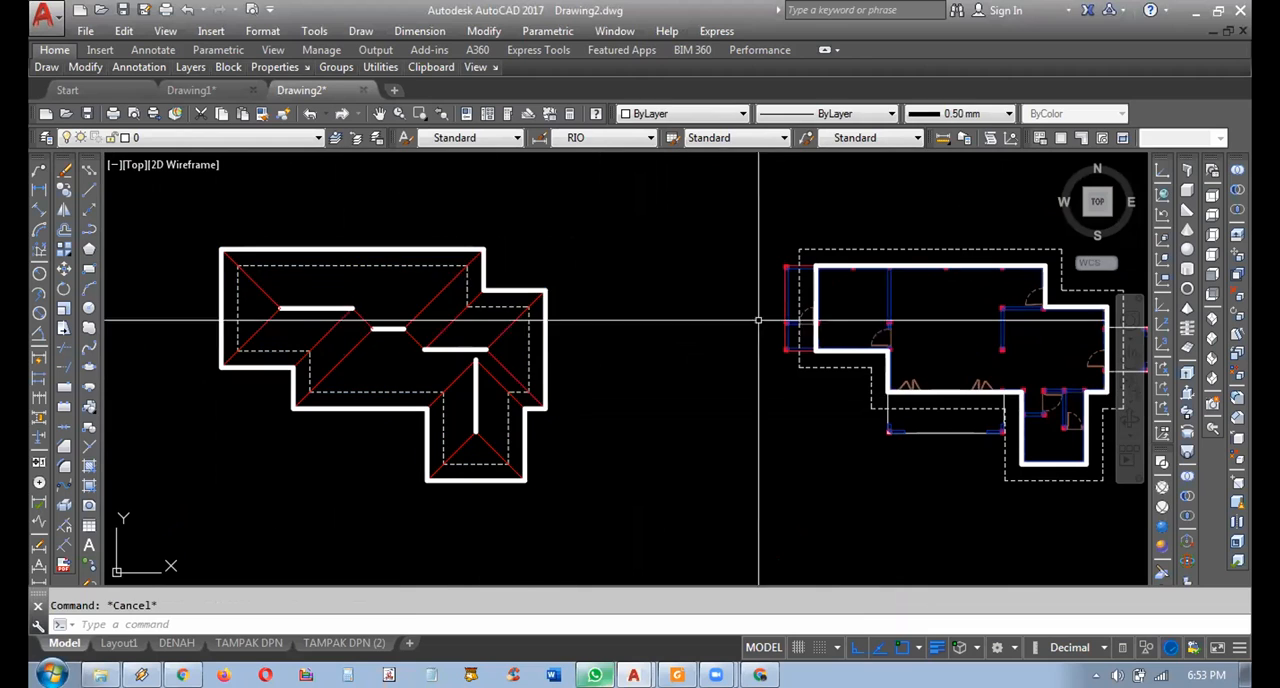
Erase the thick wall outline together with its dashed offset outline from around the floor plan.
click(869, 266)
key(Delete)
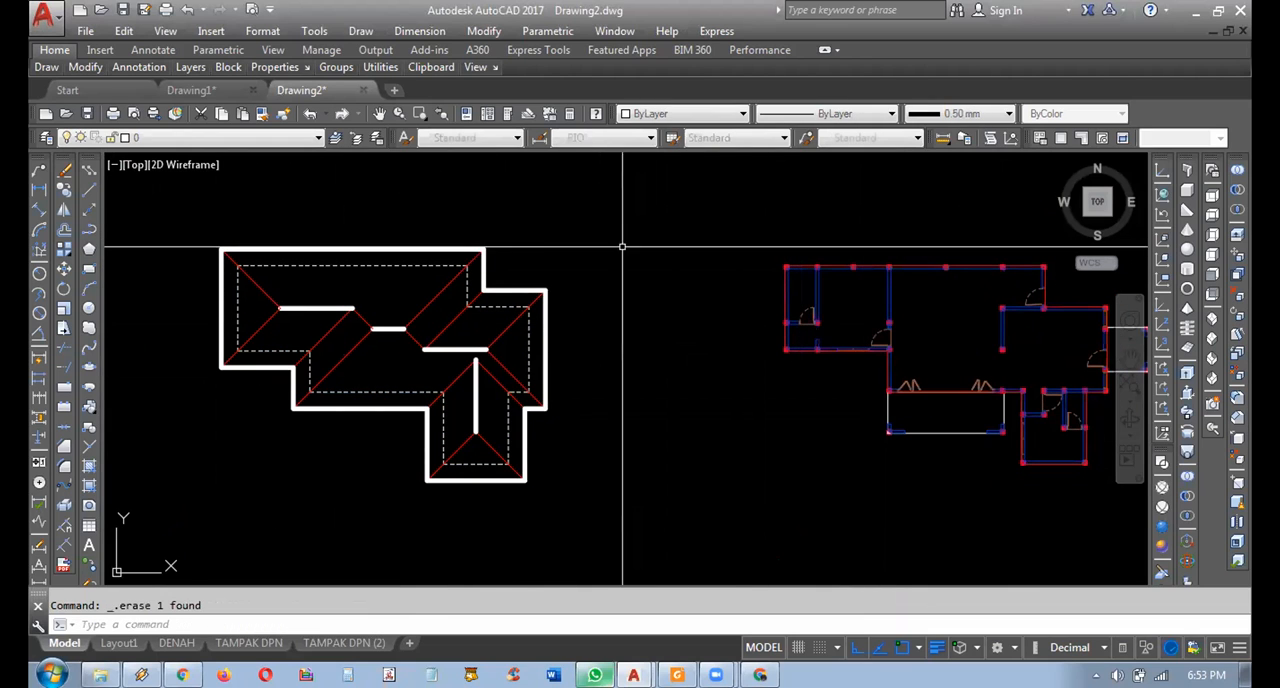
Move the whole roof plan onto the floor plan, aligning its upper-right dashed wall corner with the outer corner of the matching column.
click(577, 214)
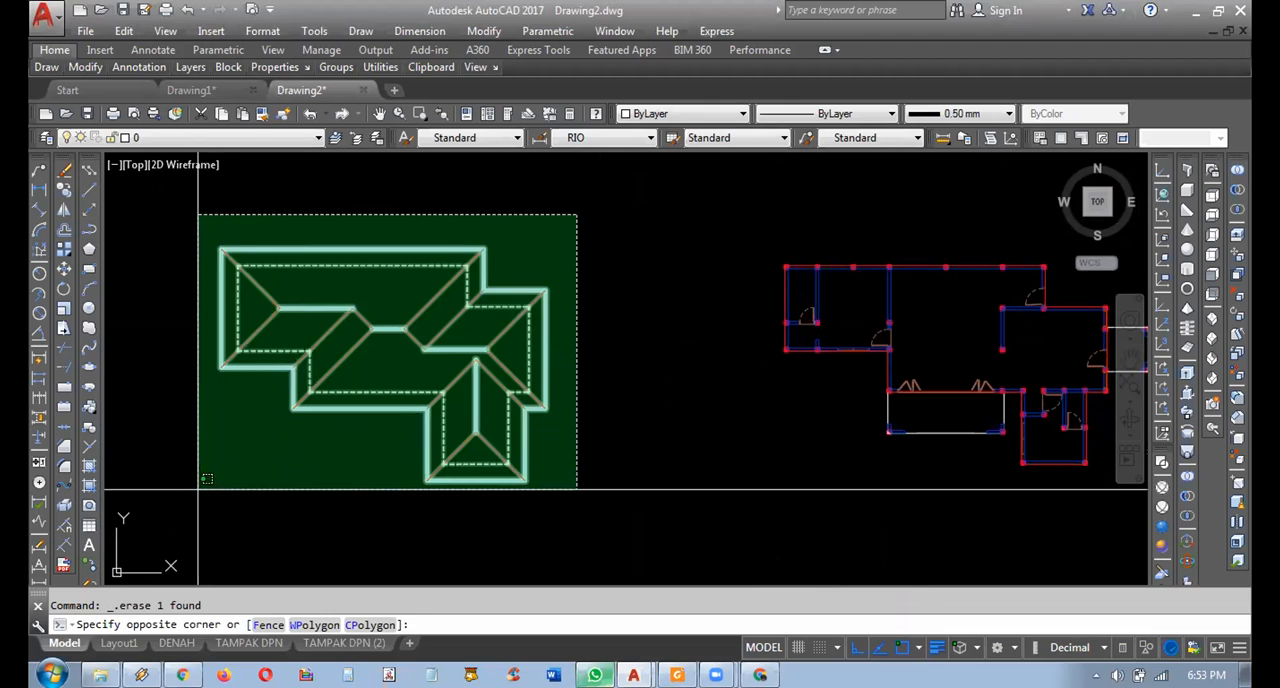
click(200, 481)
text(m)
key(Return)
scroll(530, 332, up, 2)
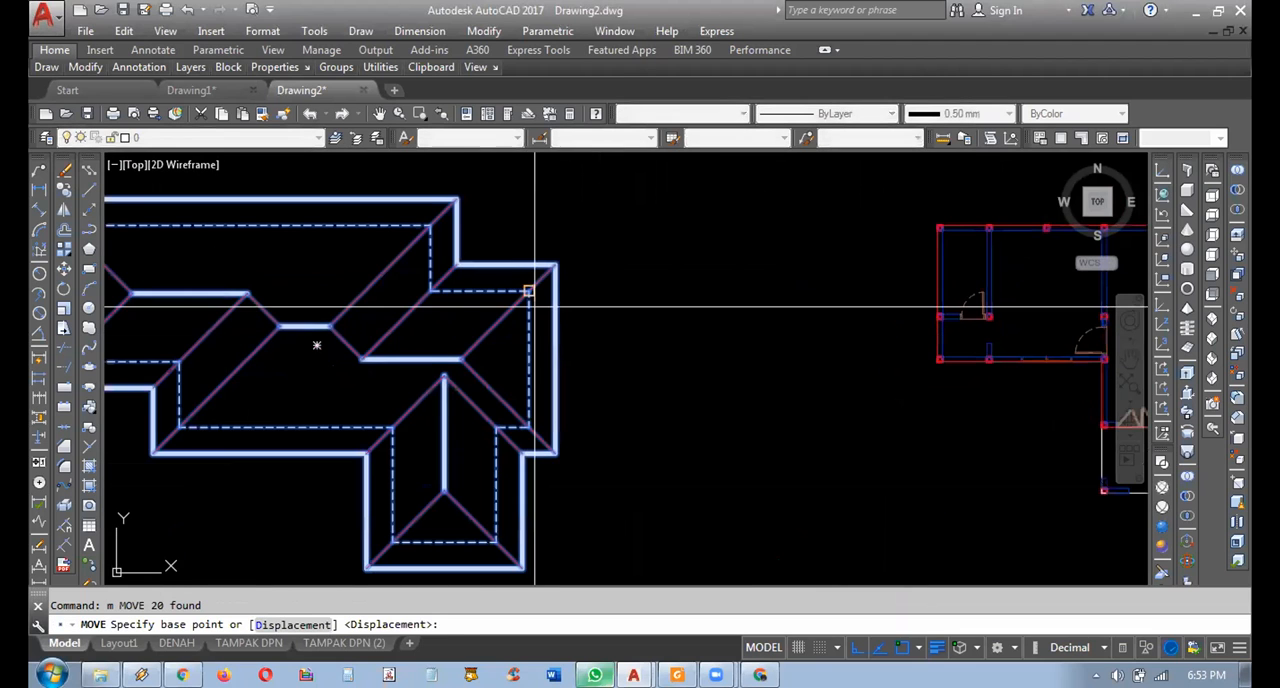
click(534, 294)
scroll(682, 317, down, 2)
middle_drag(684, 317, 161, 316)
scroll(499, 306, up, 6)
scroll(935, 200, up, 2)
middle_drag(972, 196, 604, 200)
scroll(762, 248, up, 2)
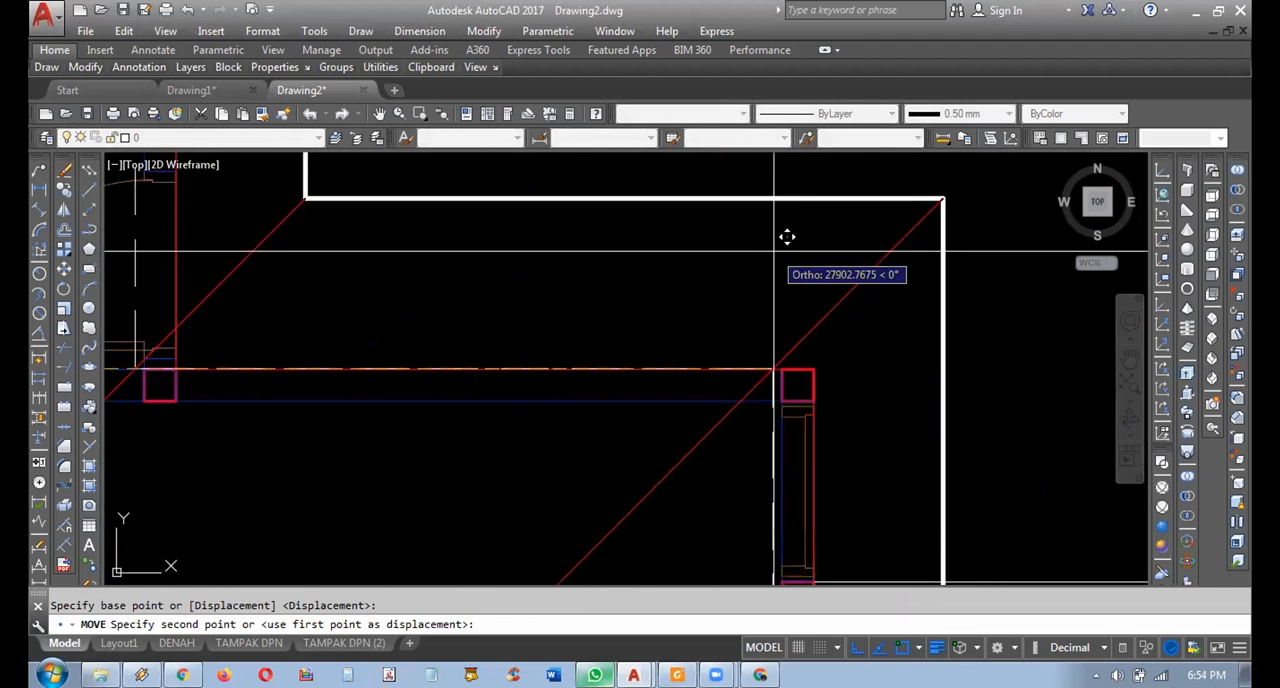
click(811, 370)
Move the roof outline, diagonals and left-hand ridges 15000 left off the floor plan, leaving the dashed wall outline in place.
scroll(704, 383, down, 6)
scroll(704, 383, up, 6)
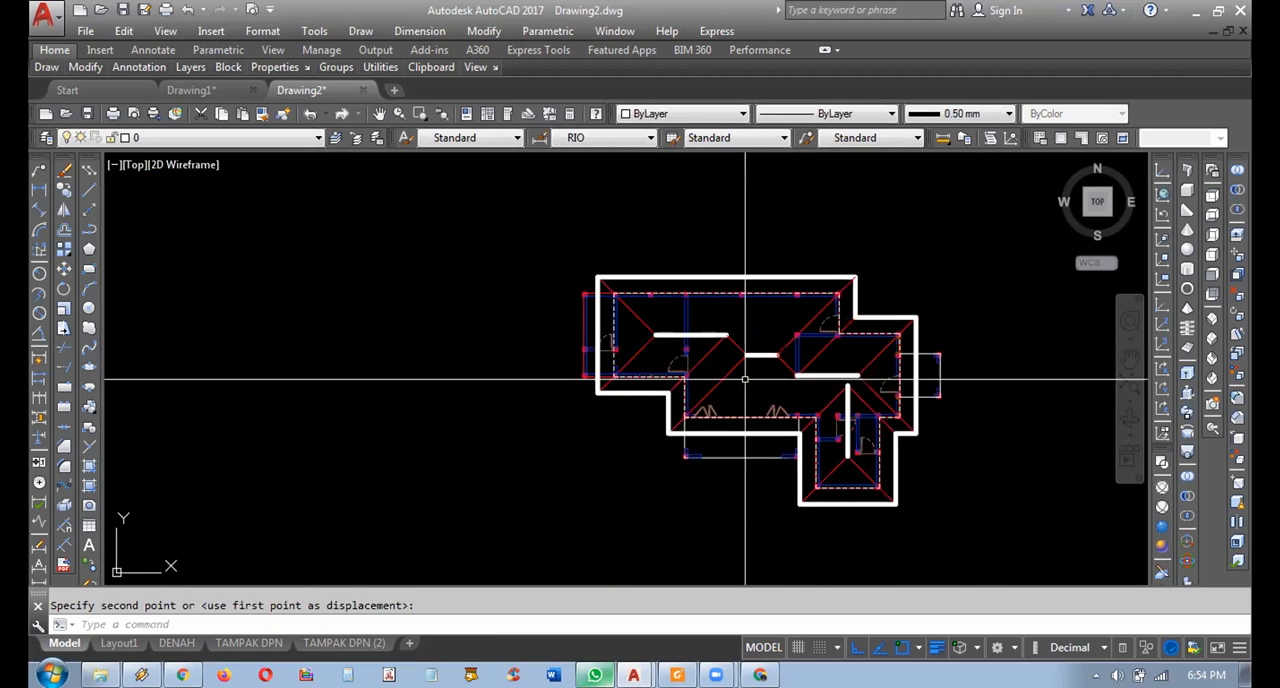
click(790, 291)
click(610, 368)
click(586, 343)
click(536, 262)
click(536, 237)
click(523, 218)
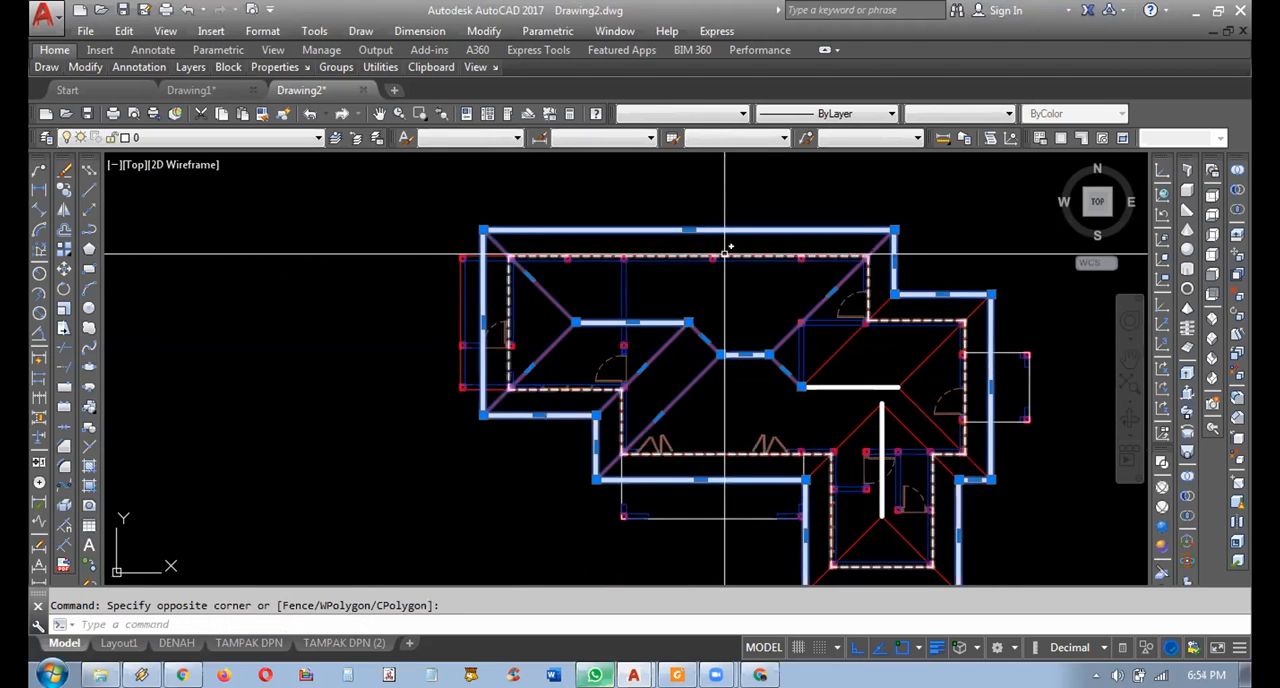
scroll(1049, 346, up, 2)
click(985, 231)
click(797, 274)
middle_drag(1007, 540, 960, 387)
click(960, 387)
click(843, 438)
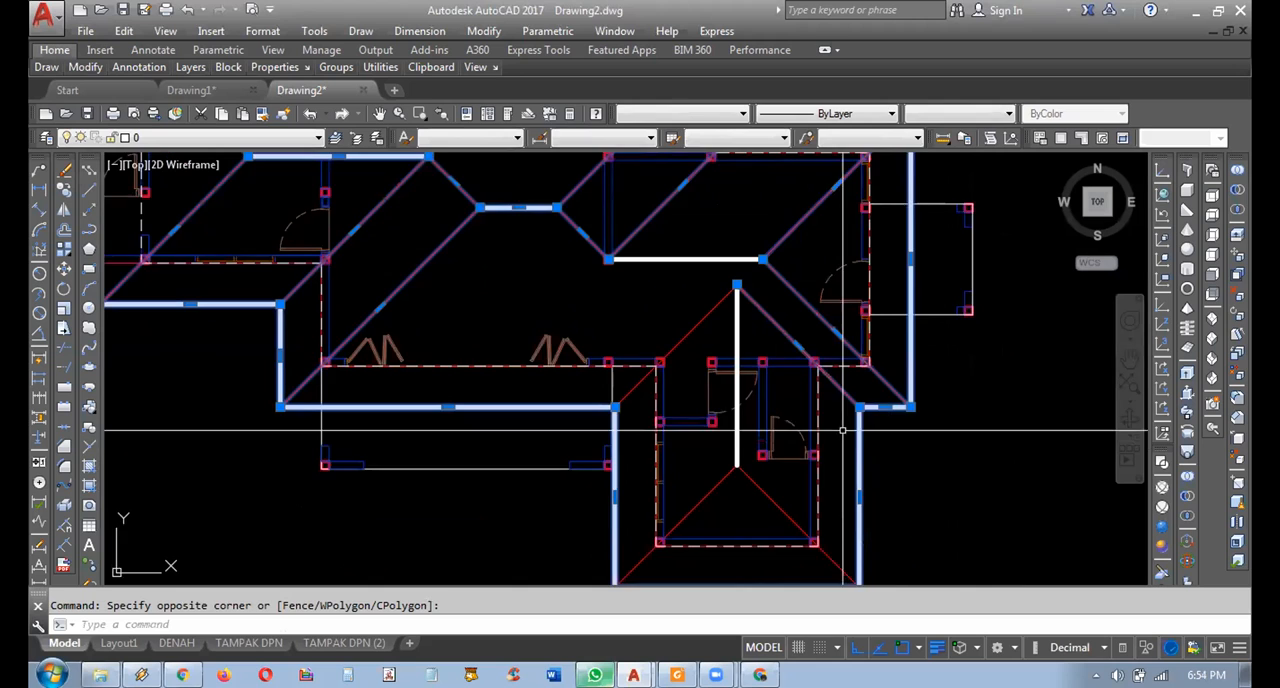
middle_drag(907, 535, 901, 455)
click(903, 489)
click(609, 515)
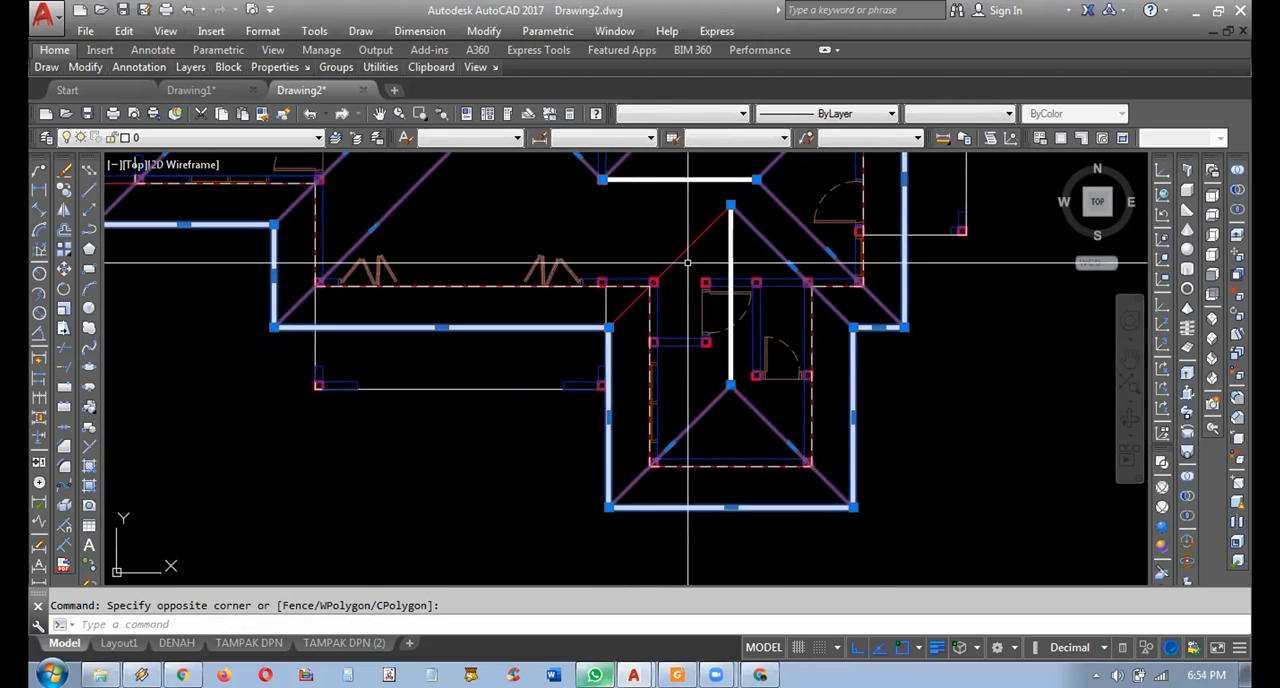
scroll(707, 378, down, 4)
scroll(700, 287, up, 2)
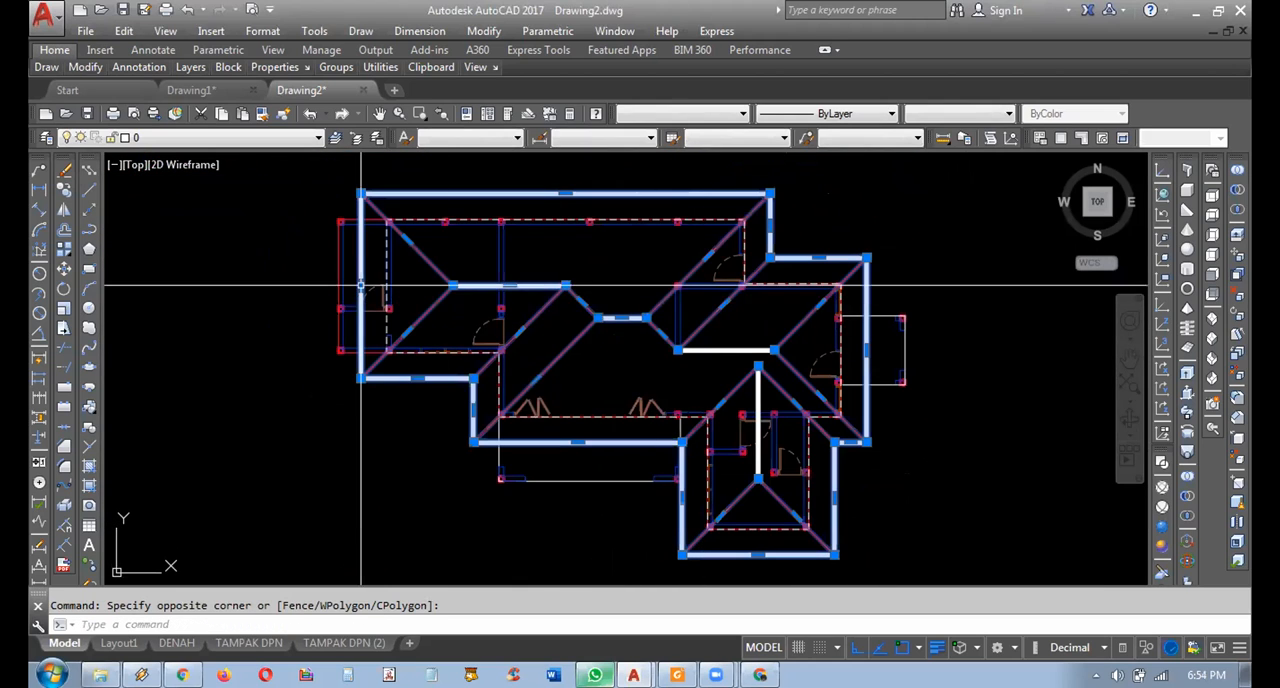
middle_drag(700, 287, 752, 295)
text(m)
key(Return)
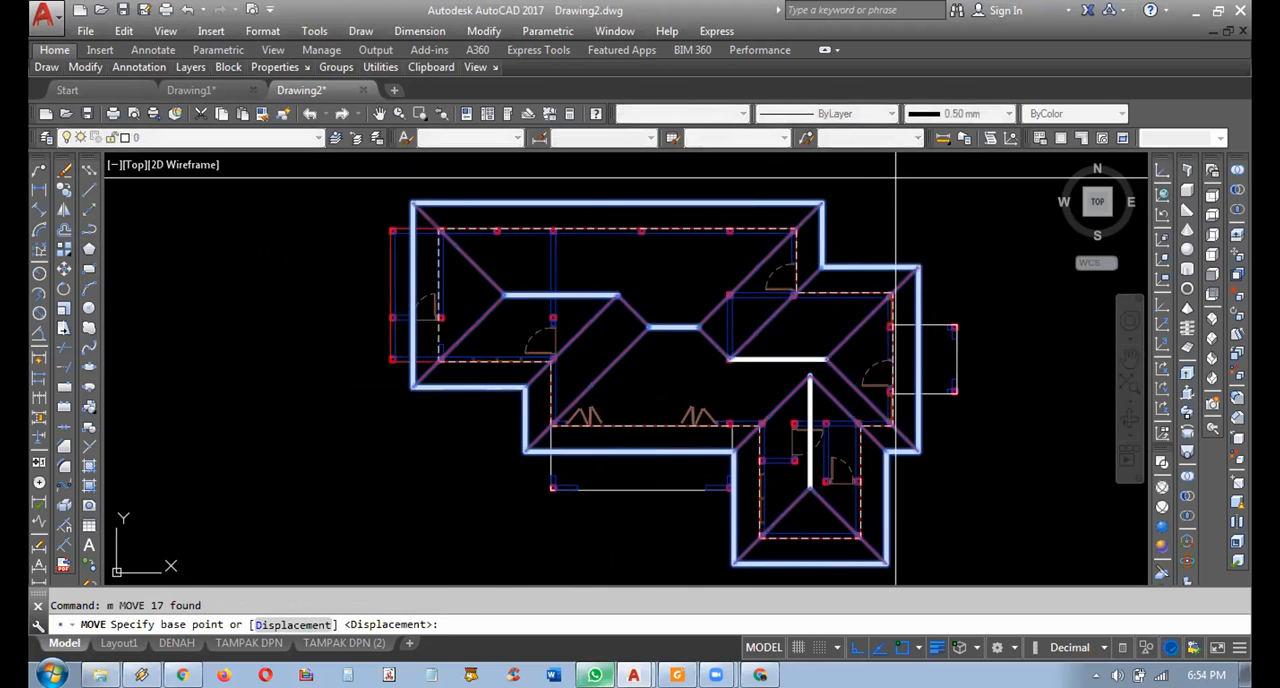
scroll(914, 211, down, 2)
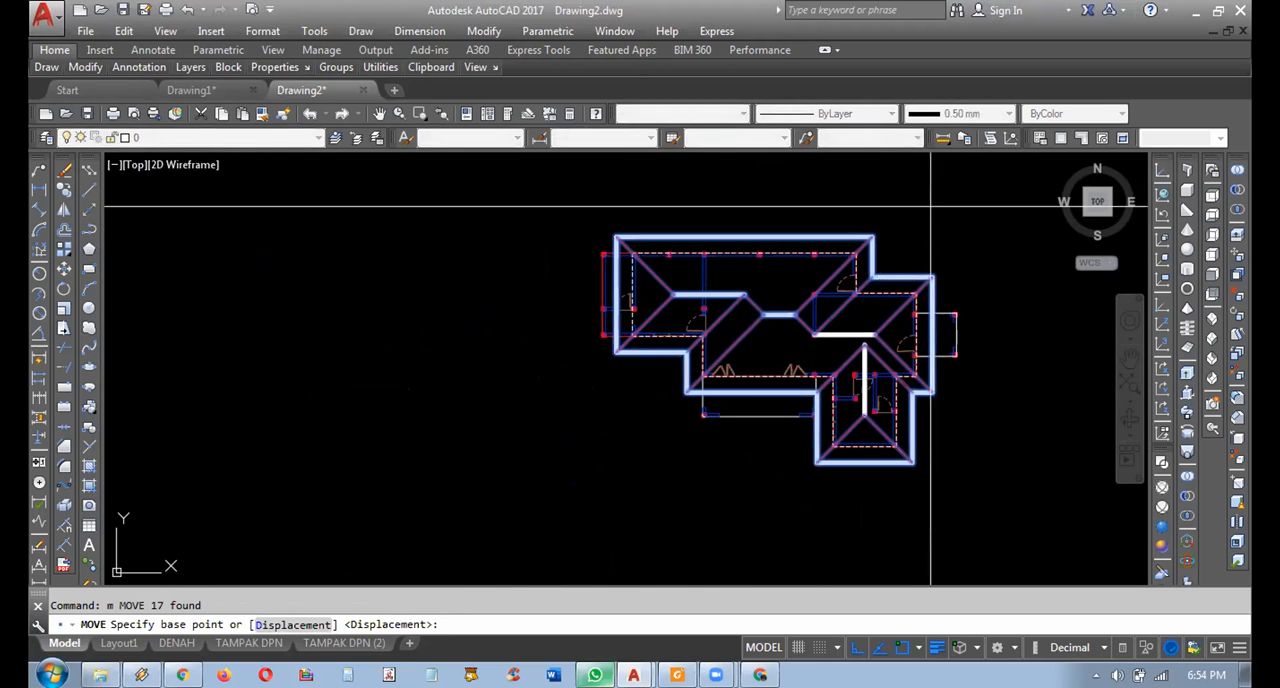
click(931, 207)
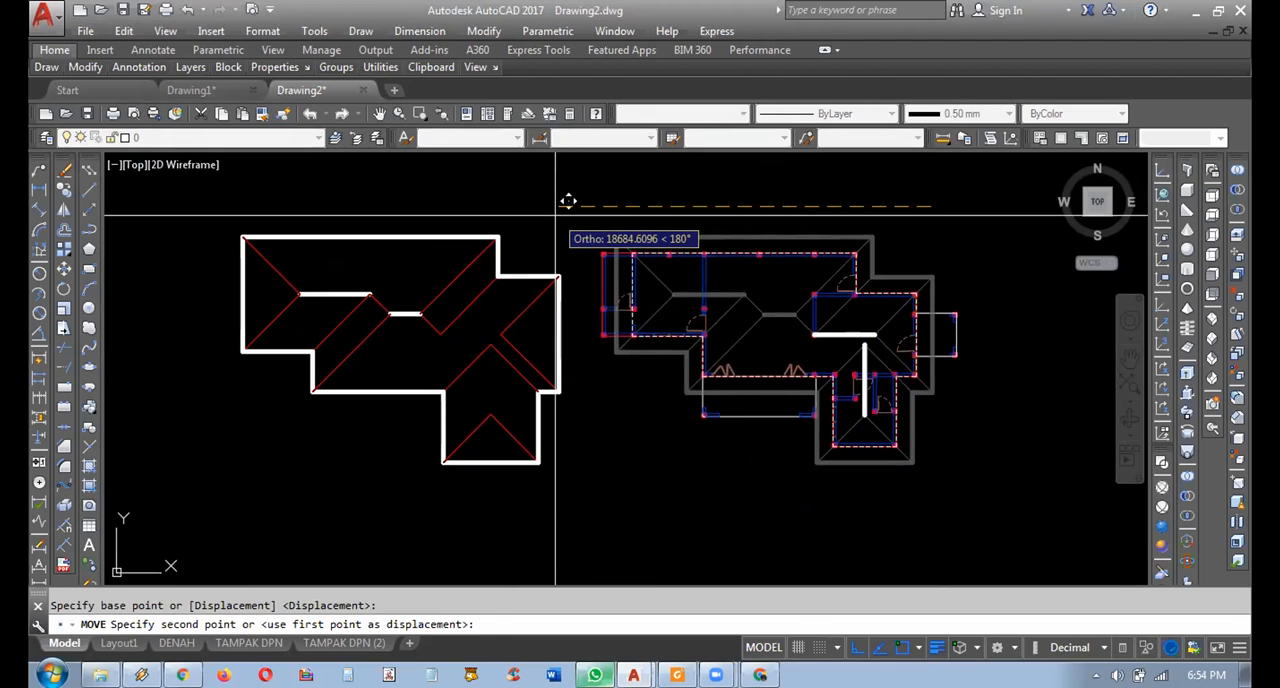
key(Return)
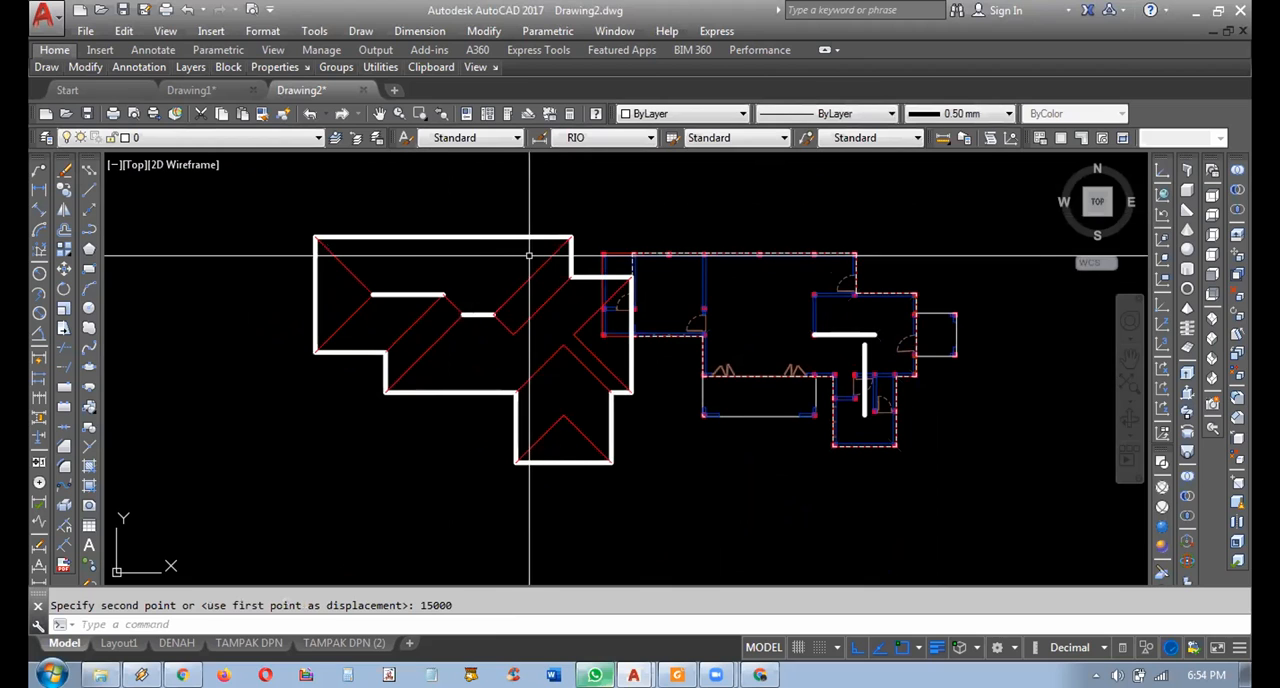
Move the separated roof outline with its diagonals and ridges another 10000 to the left.
click(571, 163)
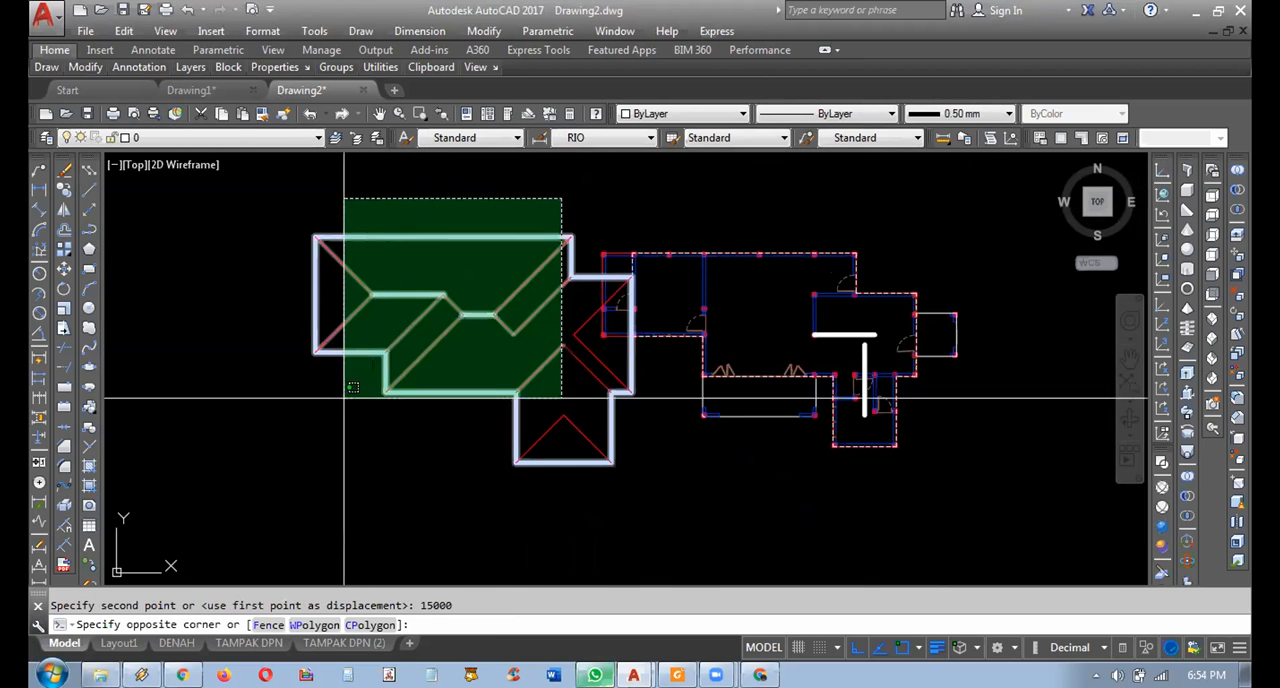
click(330, 442)
click(640, 372)
click(520, 462)
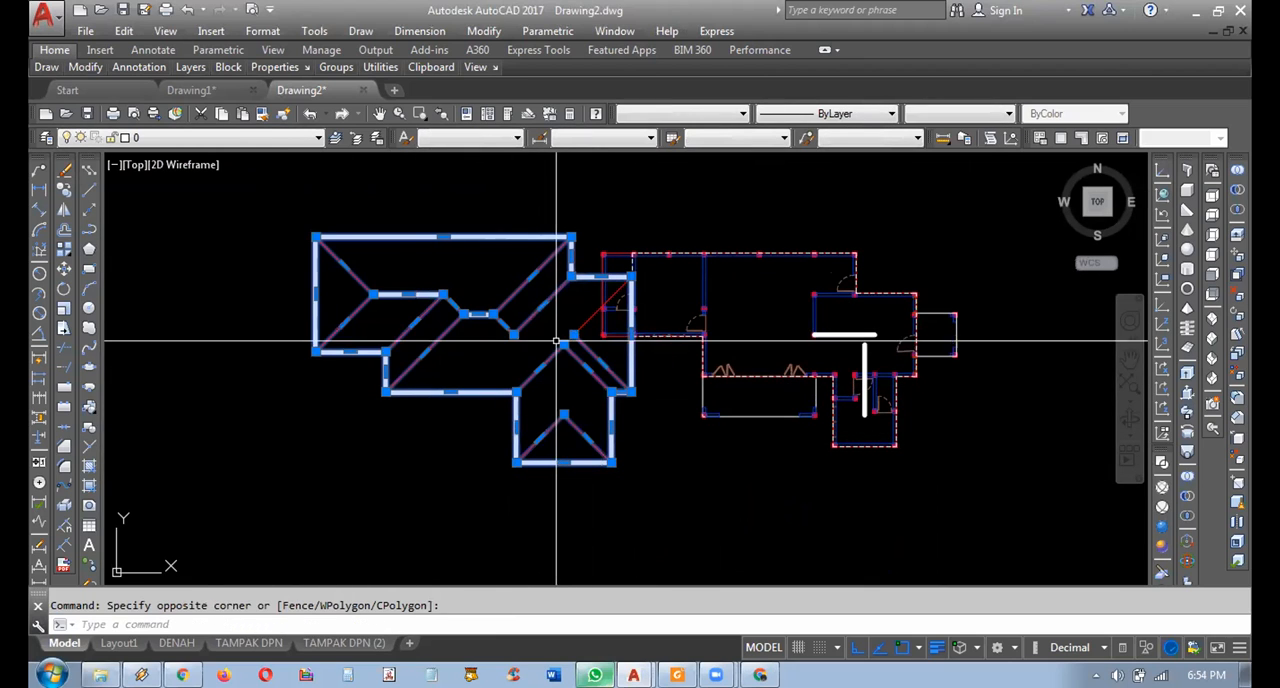
click(592, 309)
click(576, 347)
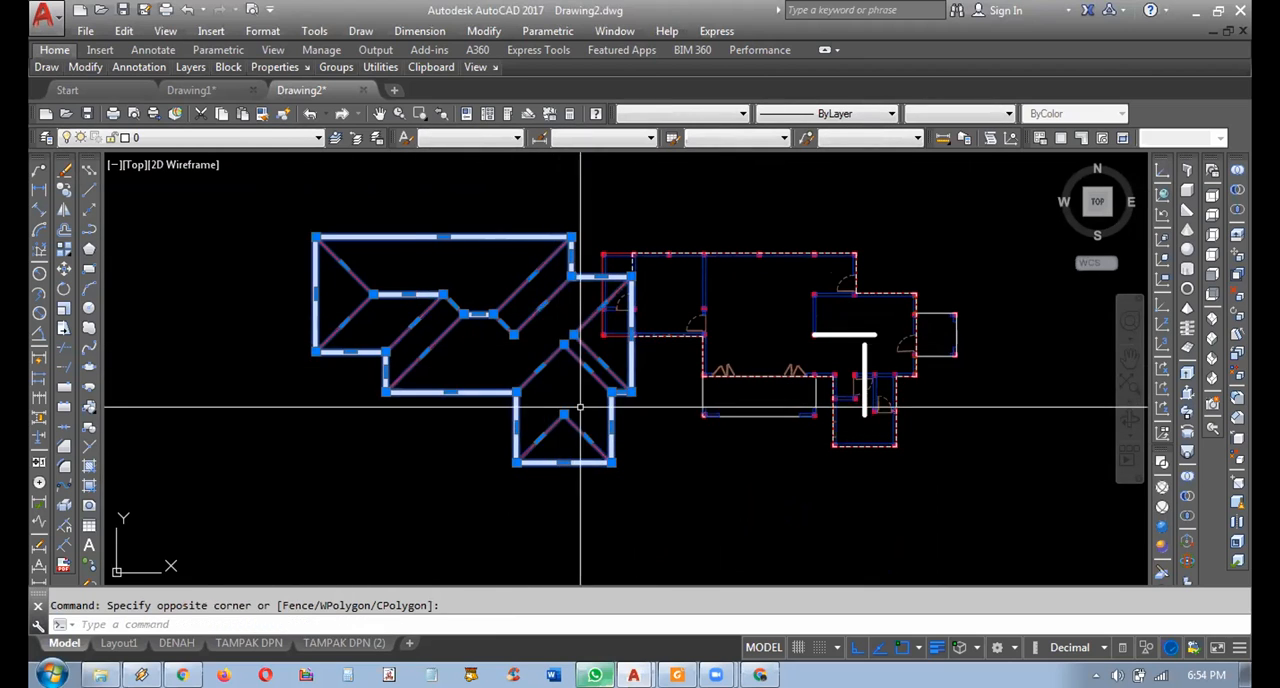
middle_drag(632, 463, 635, 463)
text(m)
key(Return)
click(752, 478)
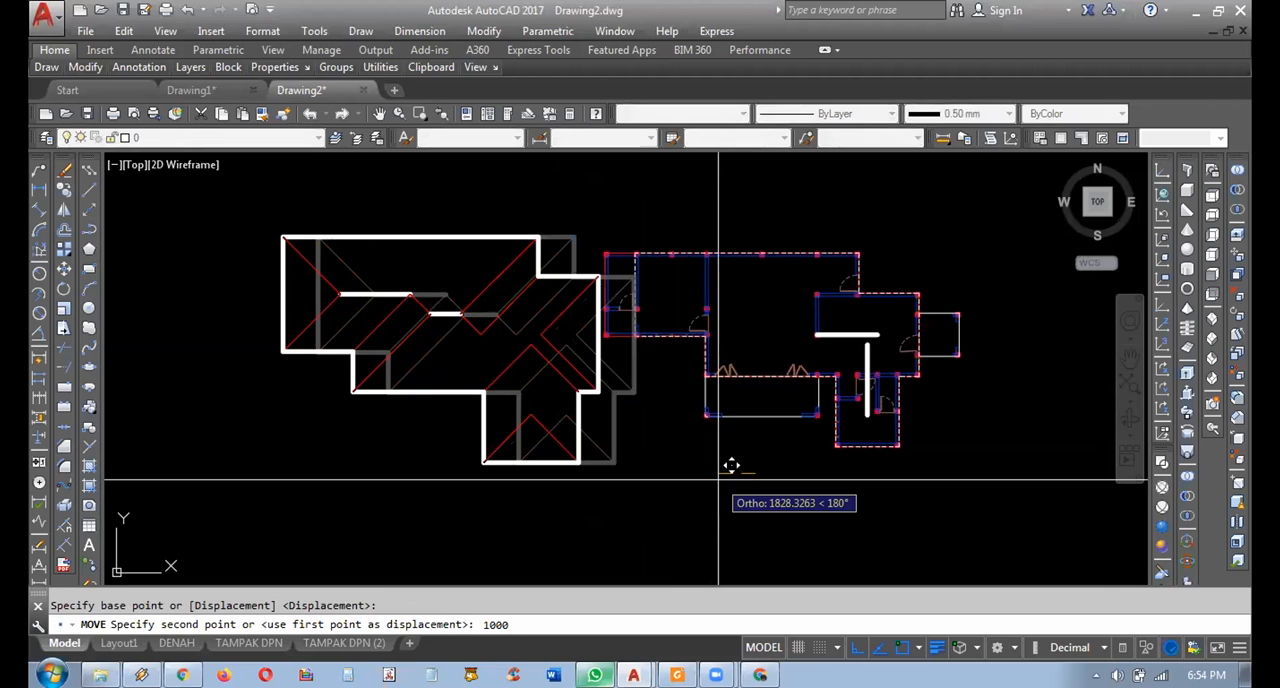
text(10000)
key(Return)
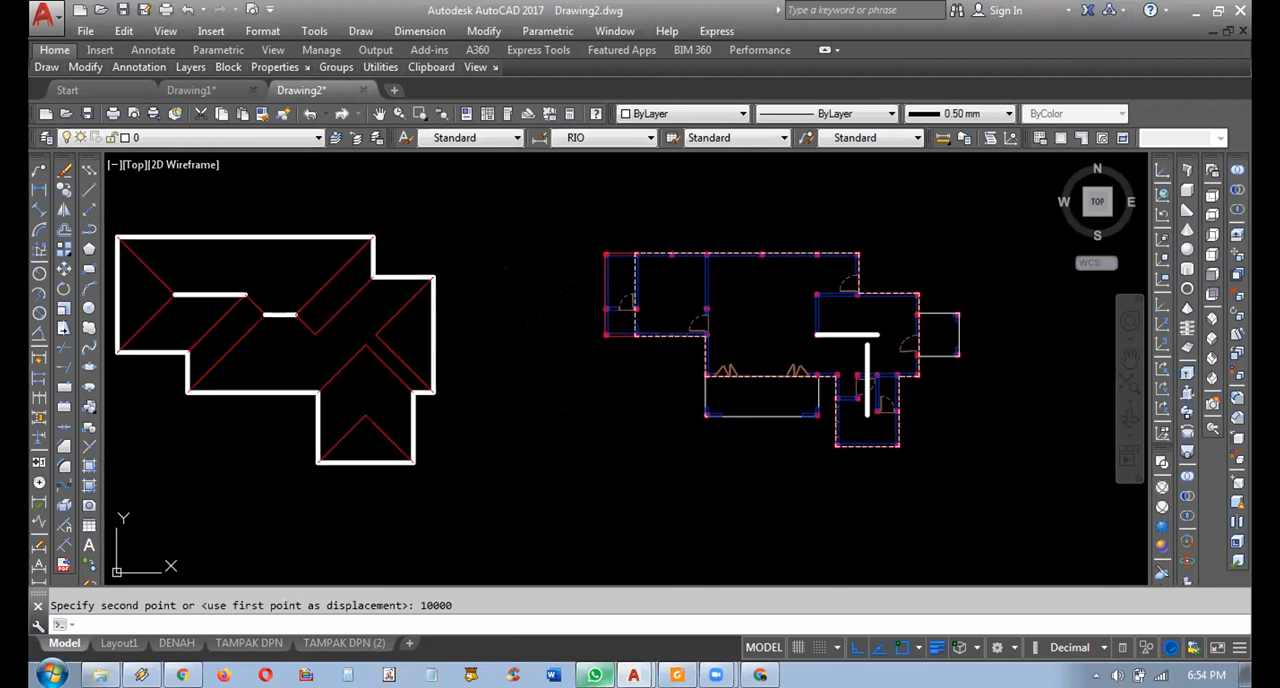
Move the two ridges left on the floor plan 25000 to the left, into the separated roof plan.
key(Return)
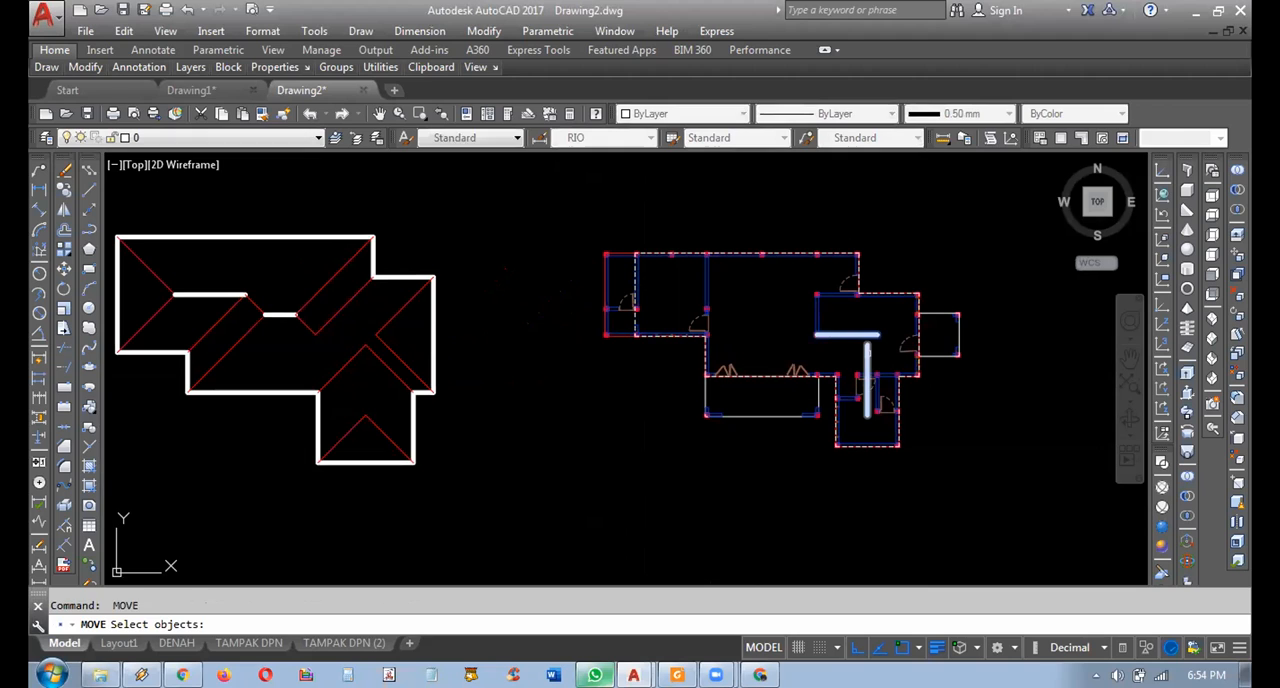
click(868, 352)
key(Return)
click(937, 504)
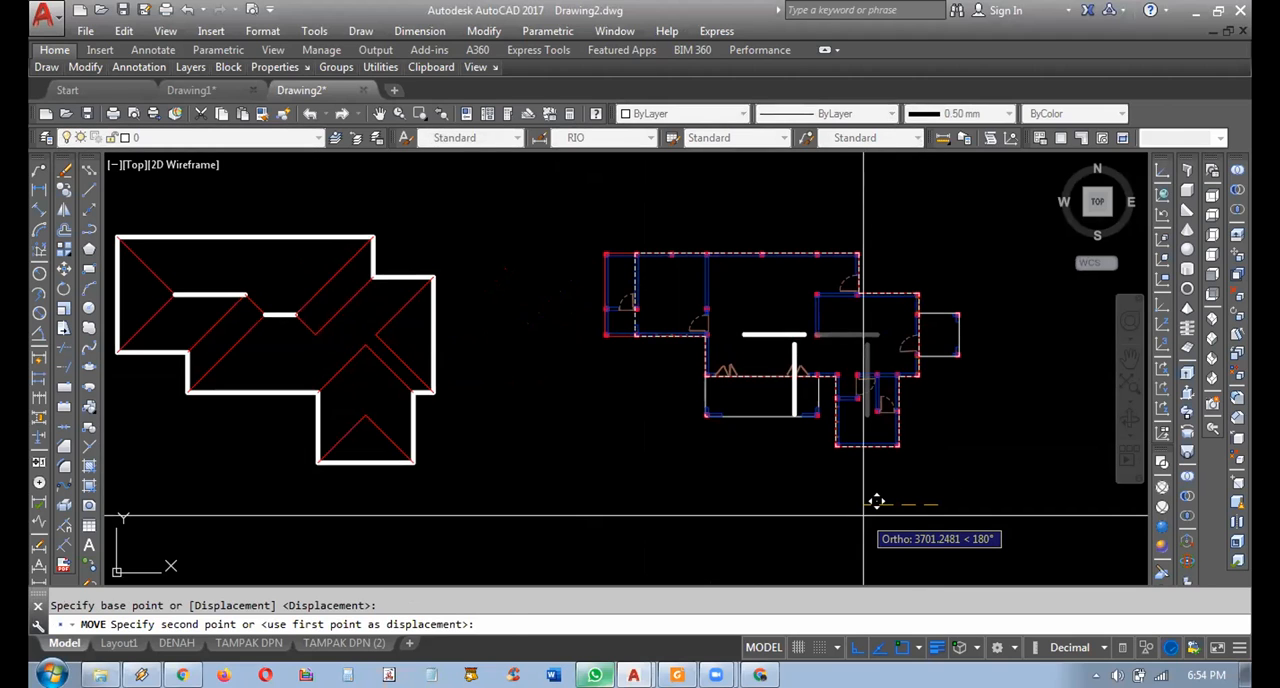
key(Return)
middle_drag(778, 496, 890, 488)
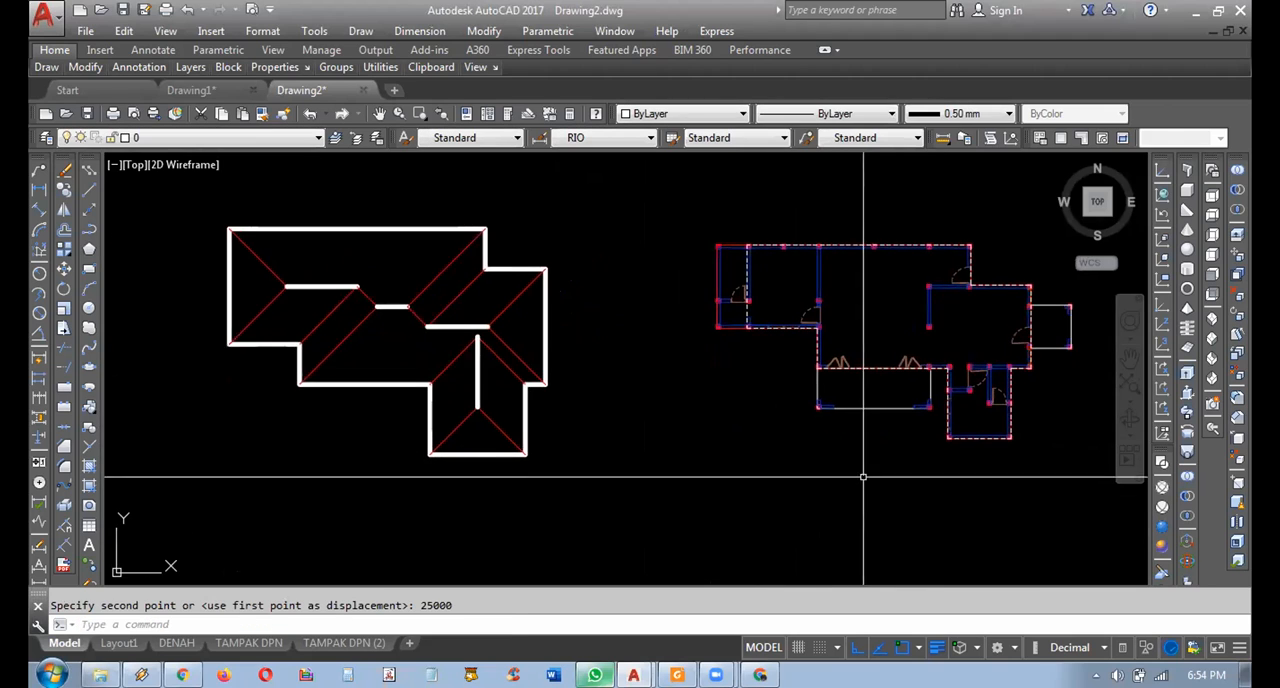
Move the complete roof plan 25000 to the right, back over the floor plan.
key(Return)
click(630, 181)
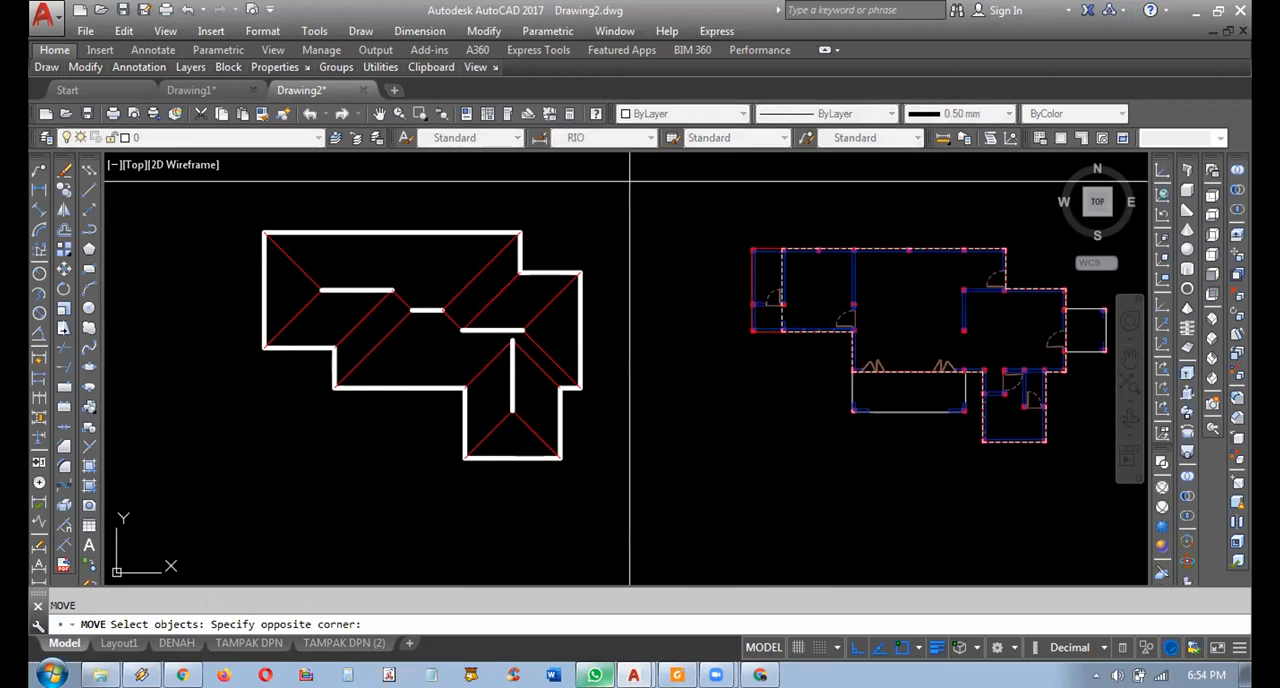
click(258, 505)
key(Return)
click(262, 507)
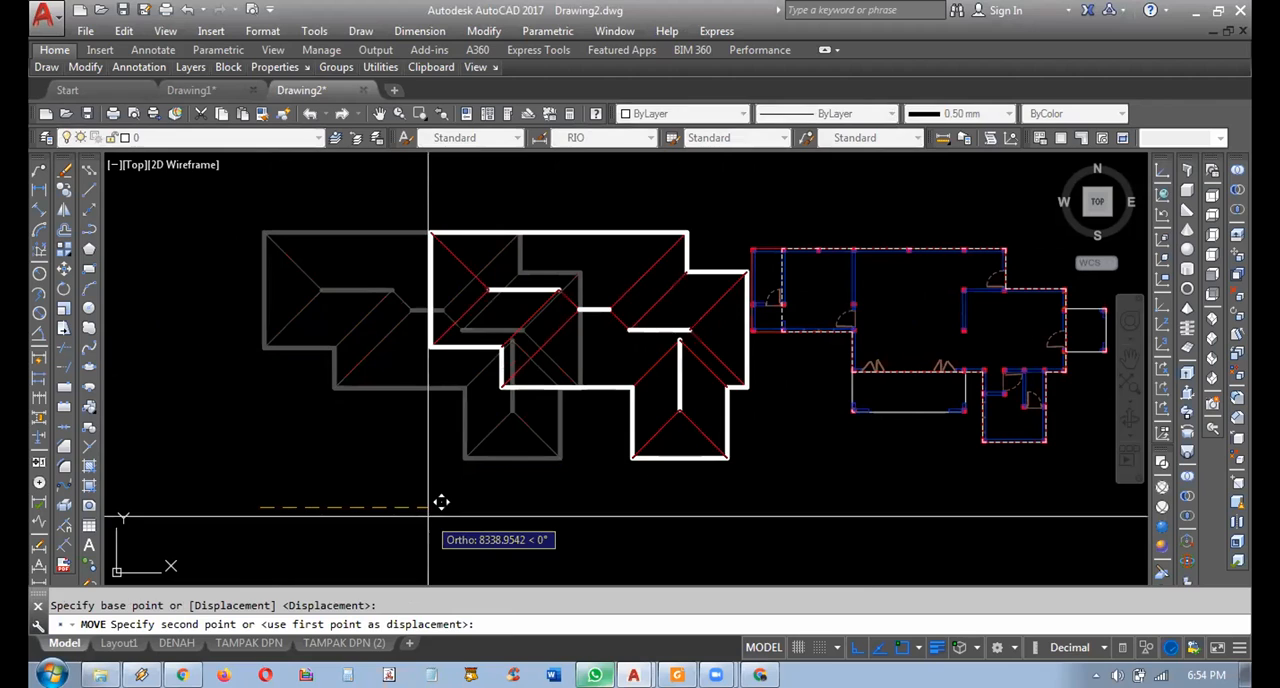
text(25000)
key(Return)
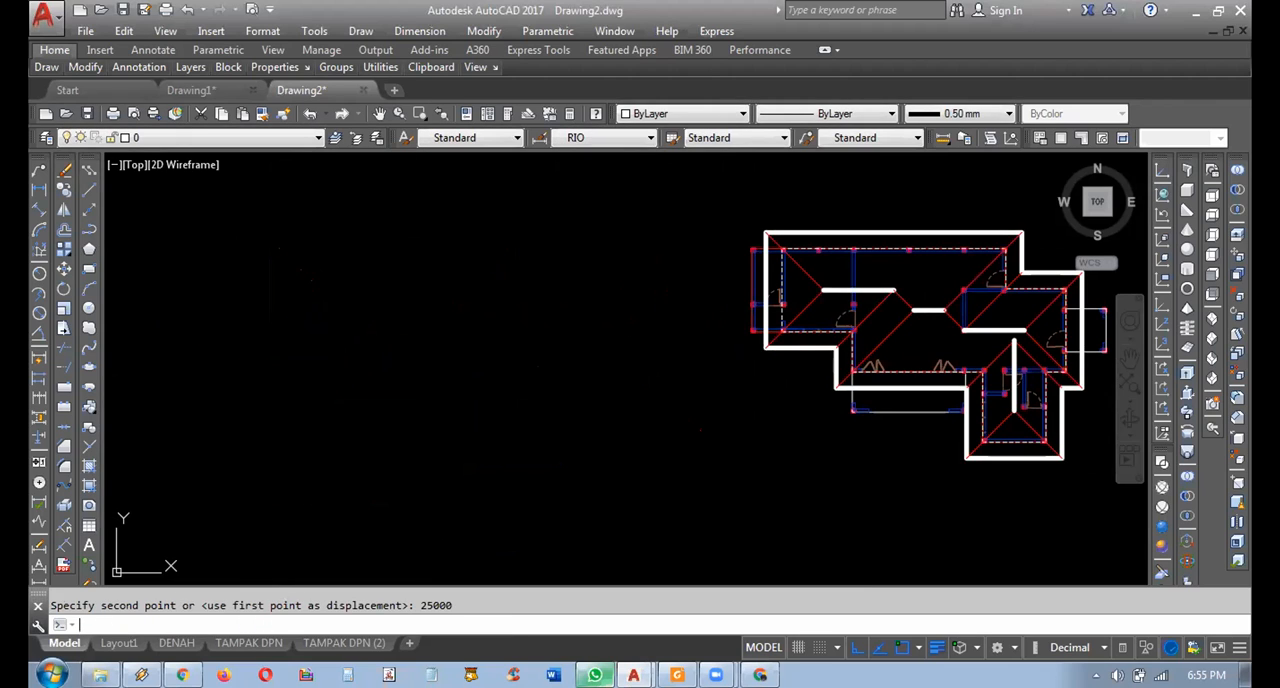
Undo the roof plan's 25000 move back over the floor plan.
key(ctrl+z)
mouse_move(571, 428)
middle_down()
mouse_move(634, 380)
mouse_move(830, 370)
mouse_move(600, 380)
mouse_move(625, 381)
middle_up()
scroll(808, 330, up, 3)
scroll(808, 330, down, 3)
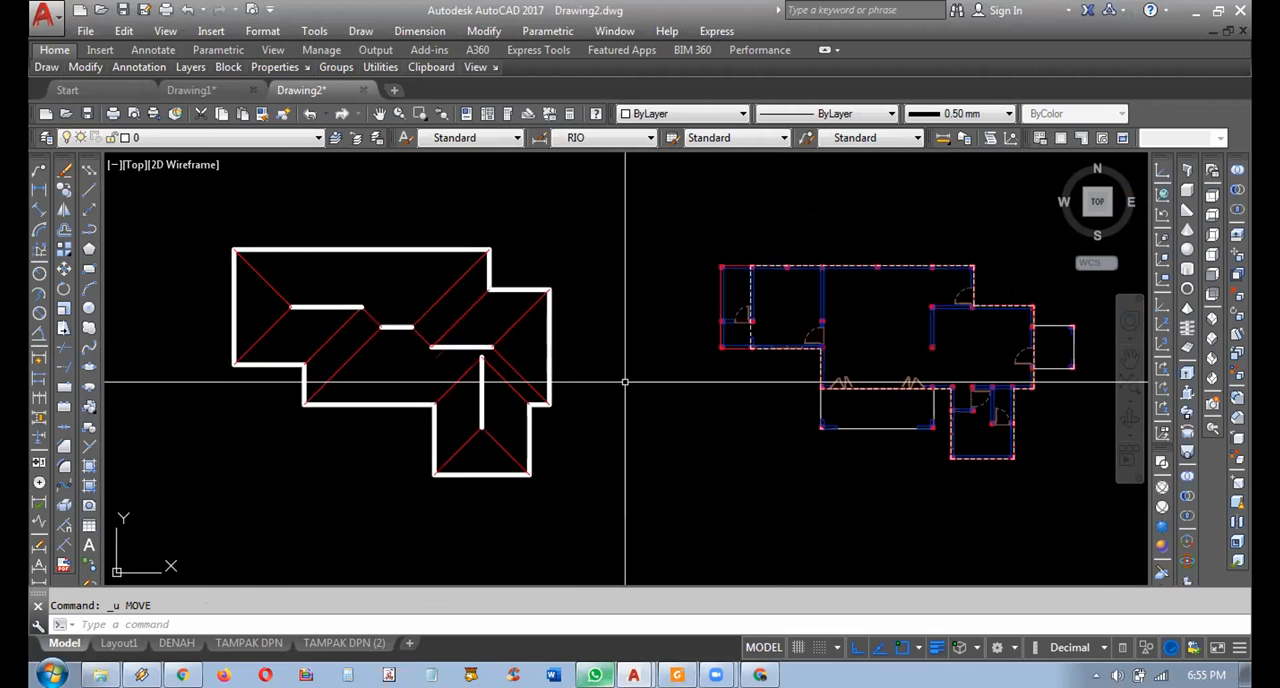
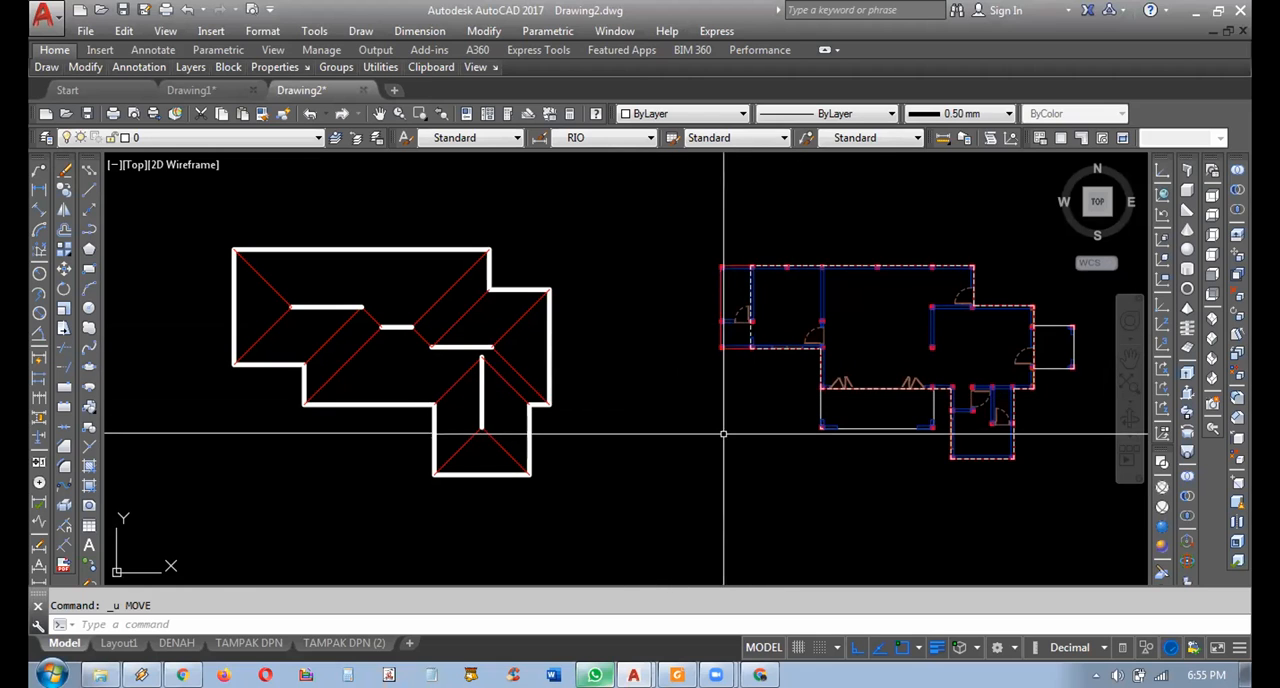
Turn the ATAP layer back on so the roof is shown over the floor plan.
click(580, 223)
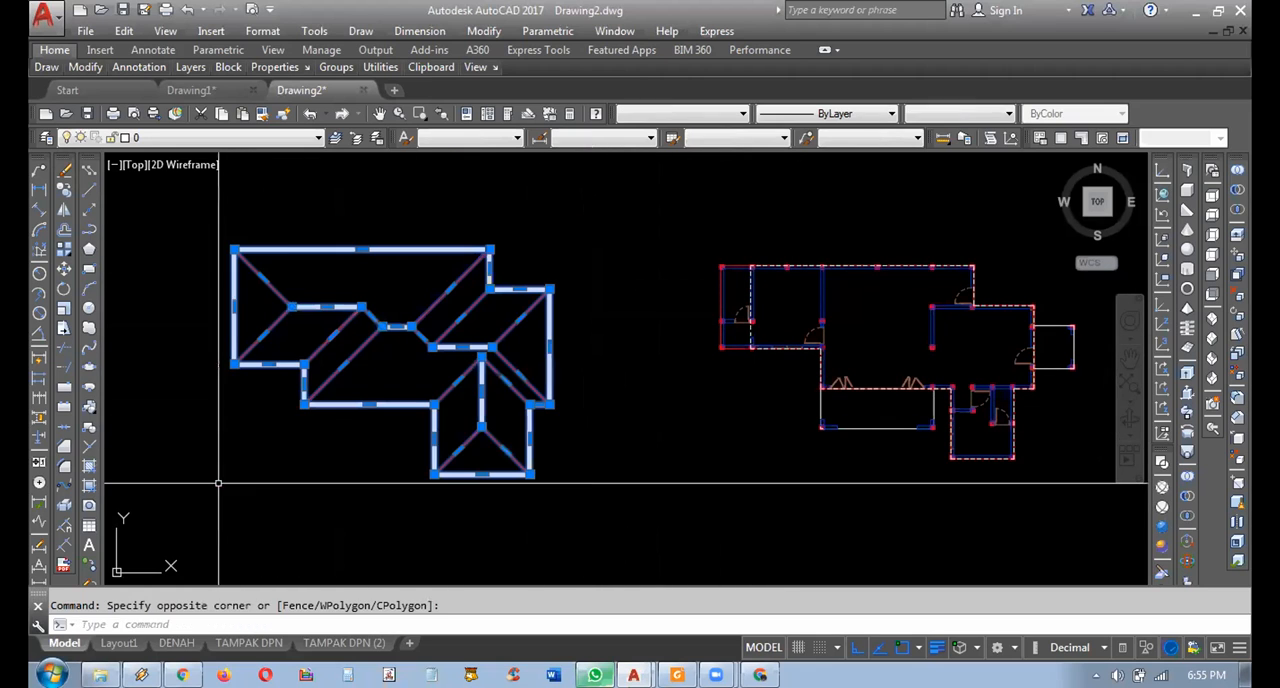
key(Escape)
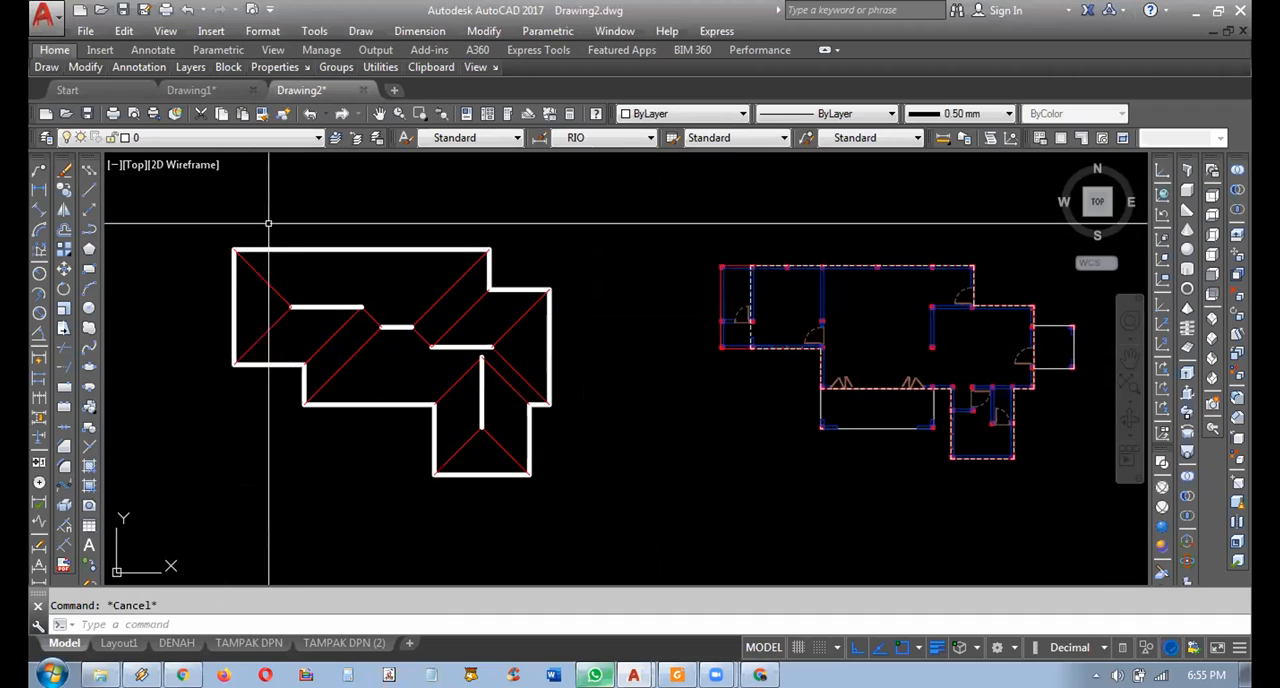
click(223, 138)
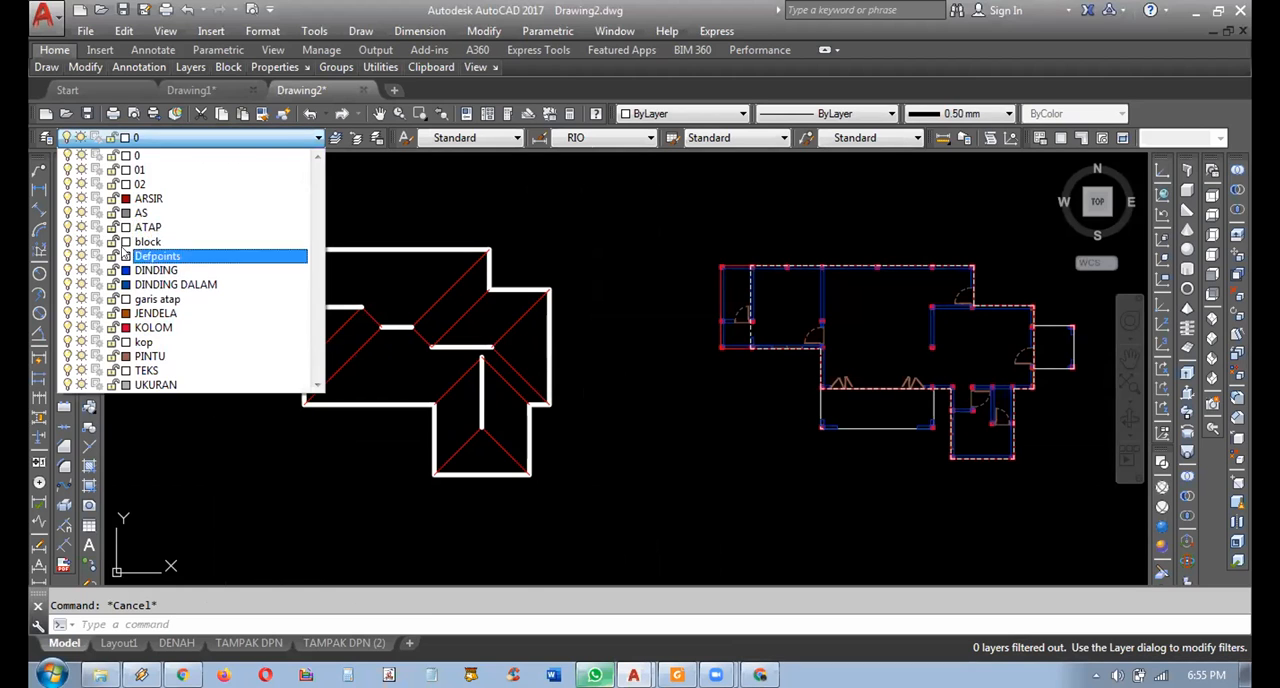
click(407, 221)
mouse_move(597, 298)
middle_down()
mouse_move(477, 266)
mouse_move(554, 303)
middle_up()
Delete the separated roof plan beside the floor plan, including its outline, diagonals and ridges.
click(565, 213)
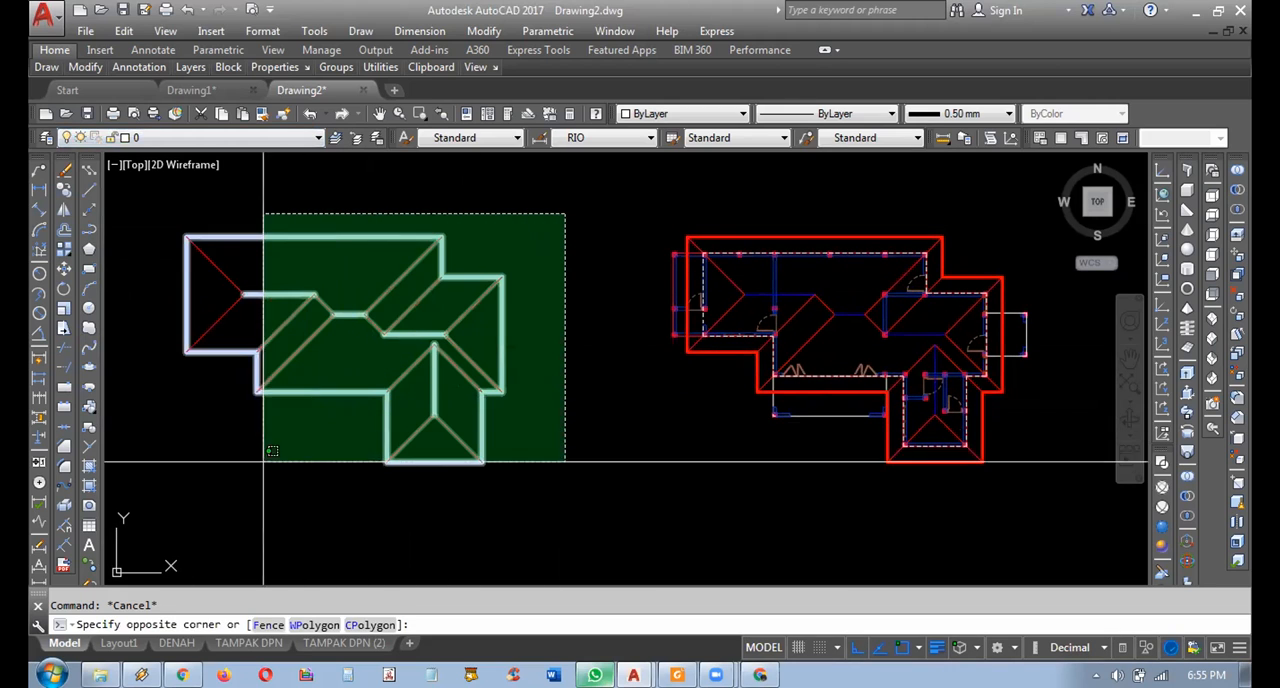
click(176, 491)
key(Delete)
scroll(629, 375, up, 2)
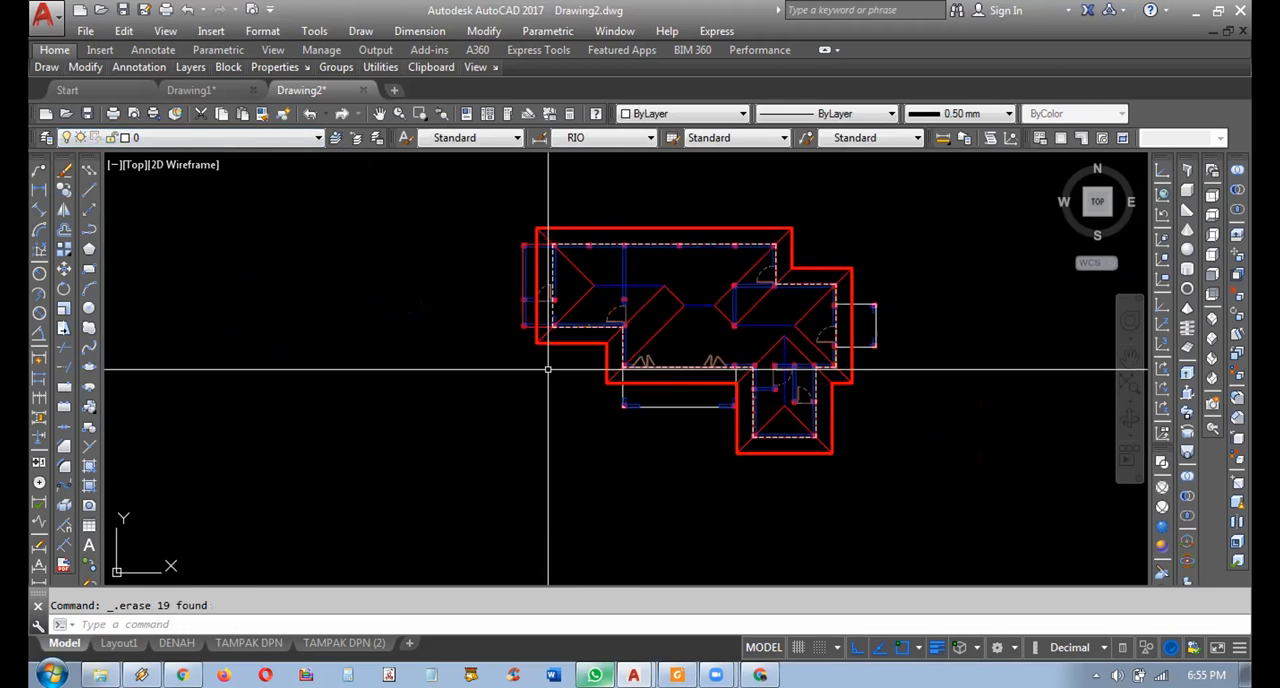
middle_drag(583, 378, 483, 389)
middle_drag(447, 341, 428, 334)
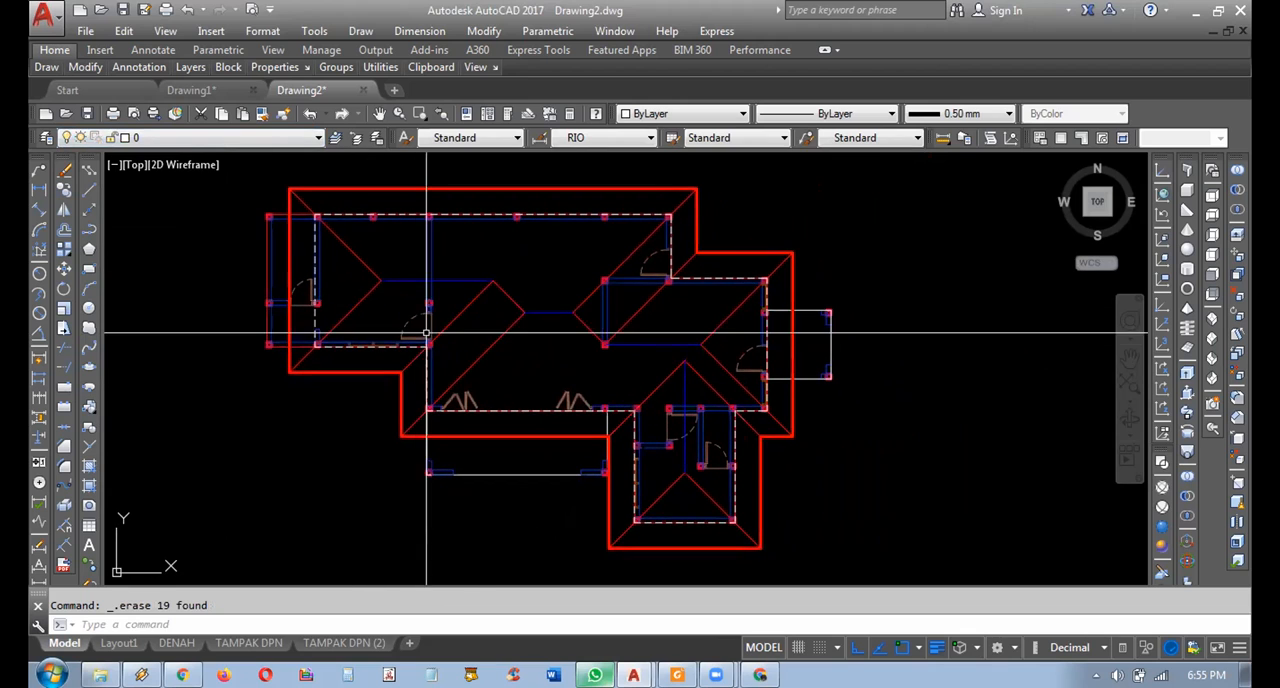
Turn the ATAP layer off and back on twice to compare the floor plan with and without its roof.
click(190, 139)
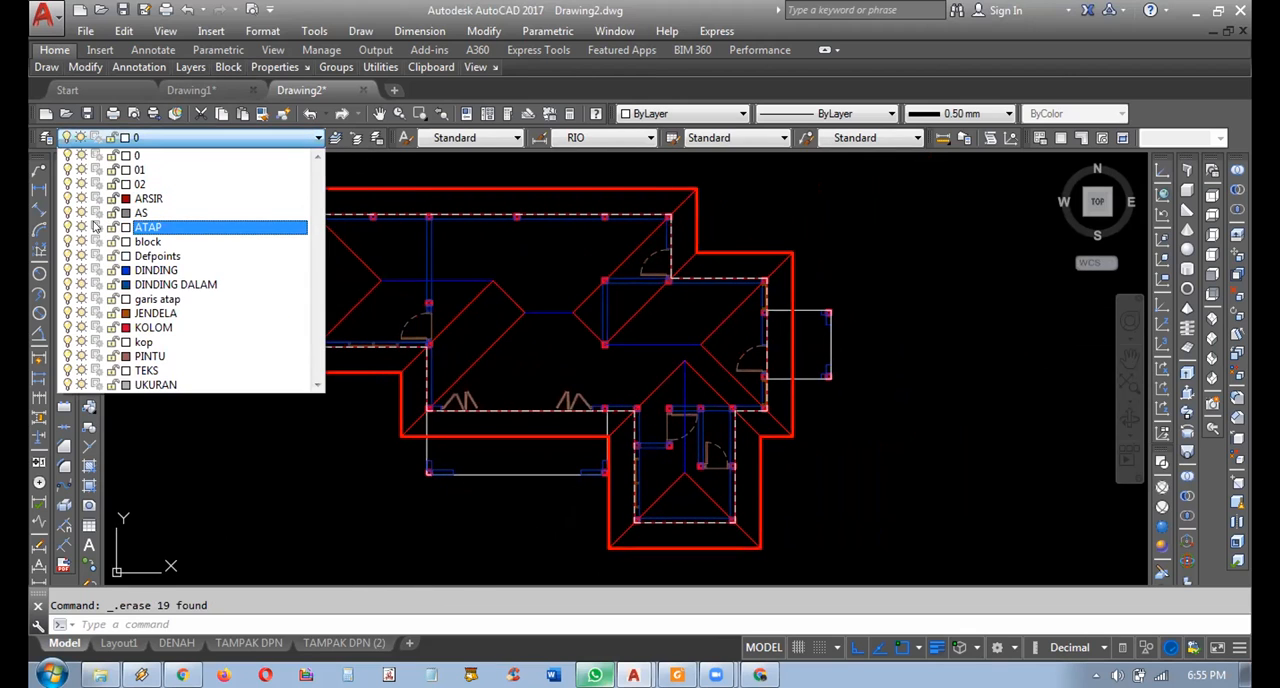
click(347, 309)
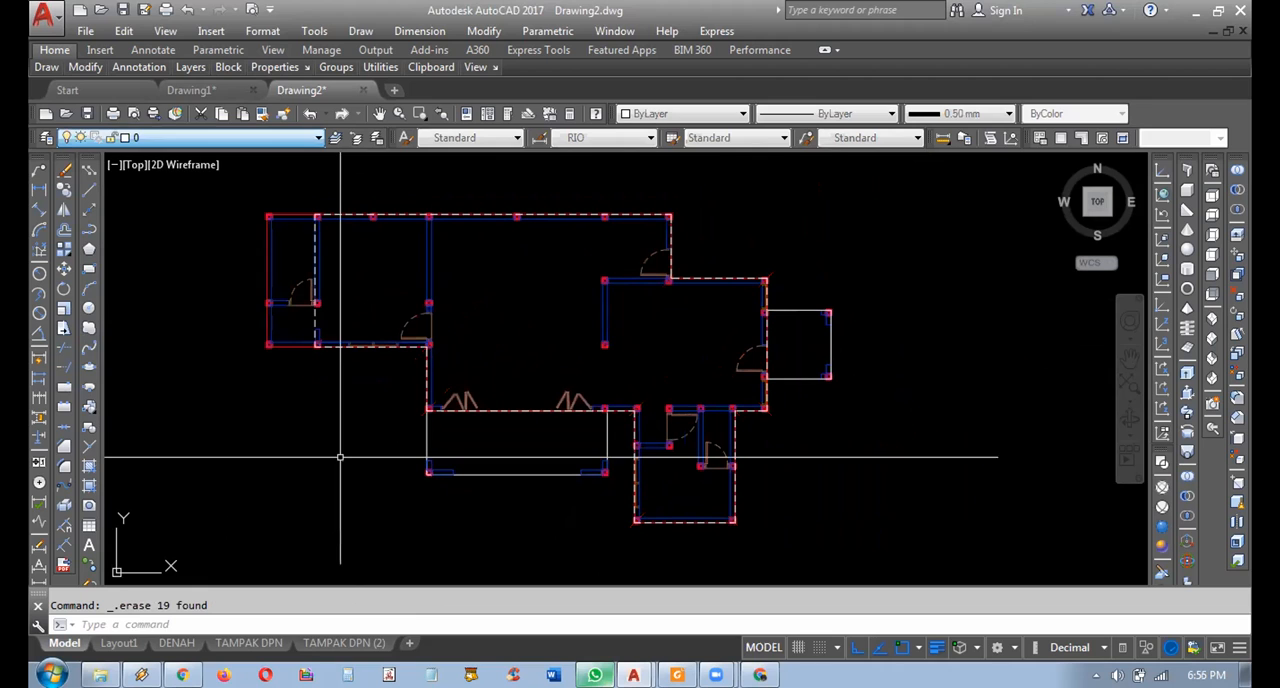
click(175, 139)
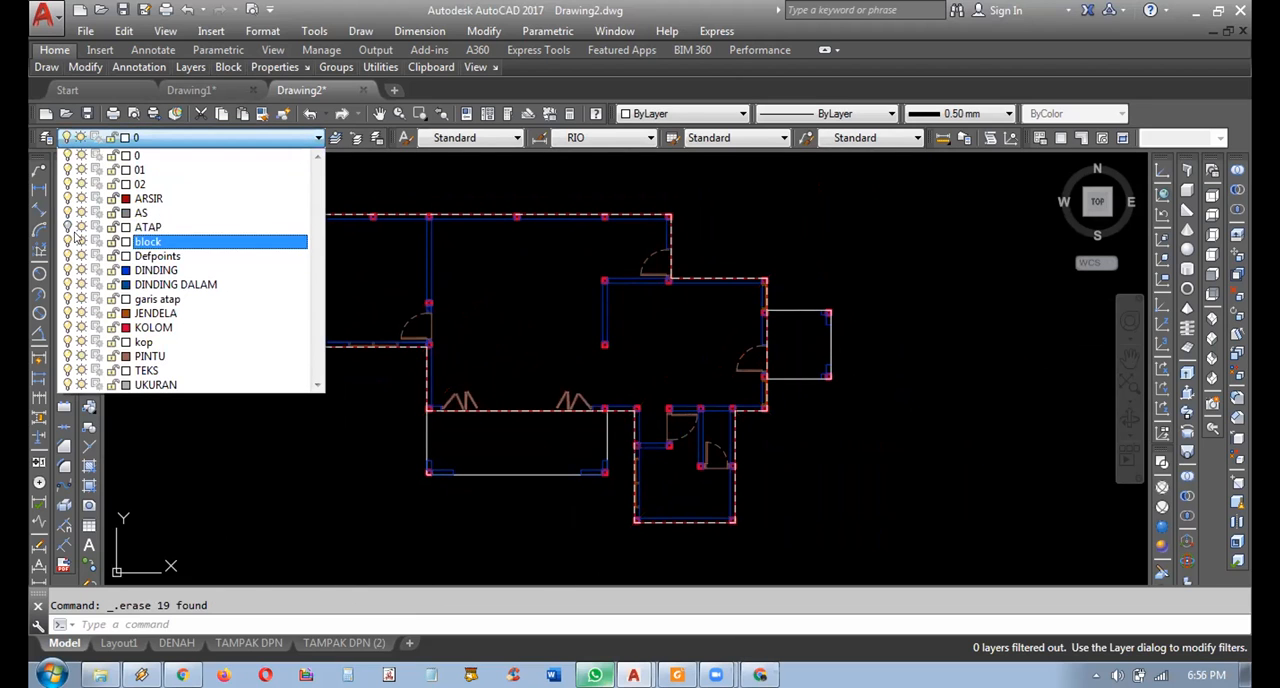
click(295, 503)
scroll(333, 458, down, 4)
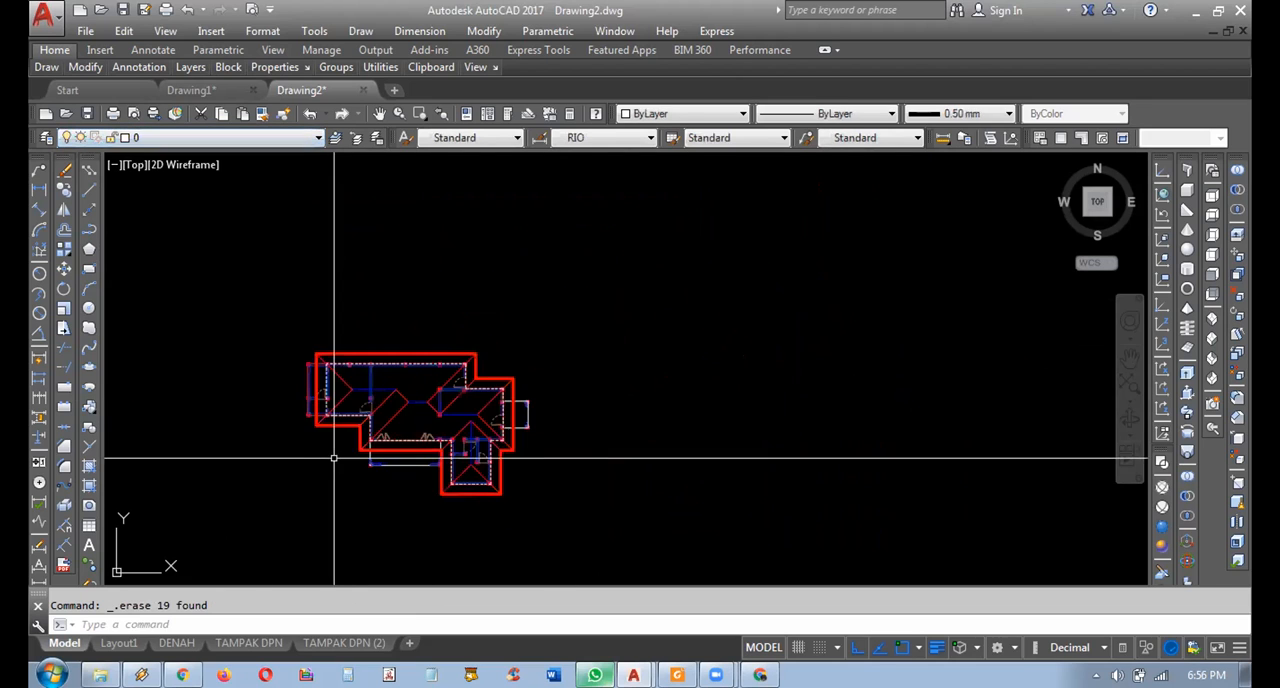
scroll(349, 450, up, 4)
mouse_move(384, 477)
middle_down()
mouse_move(382, 463)
mouse_move(436, 471)
middle_up()
middle_drag(571, 425, 659, 411)
scroll(662, 407, down, 6)
scroll(662, 407, up, 7)
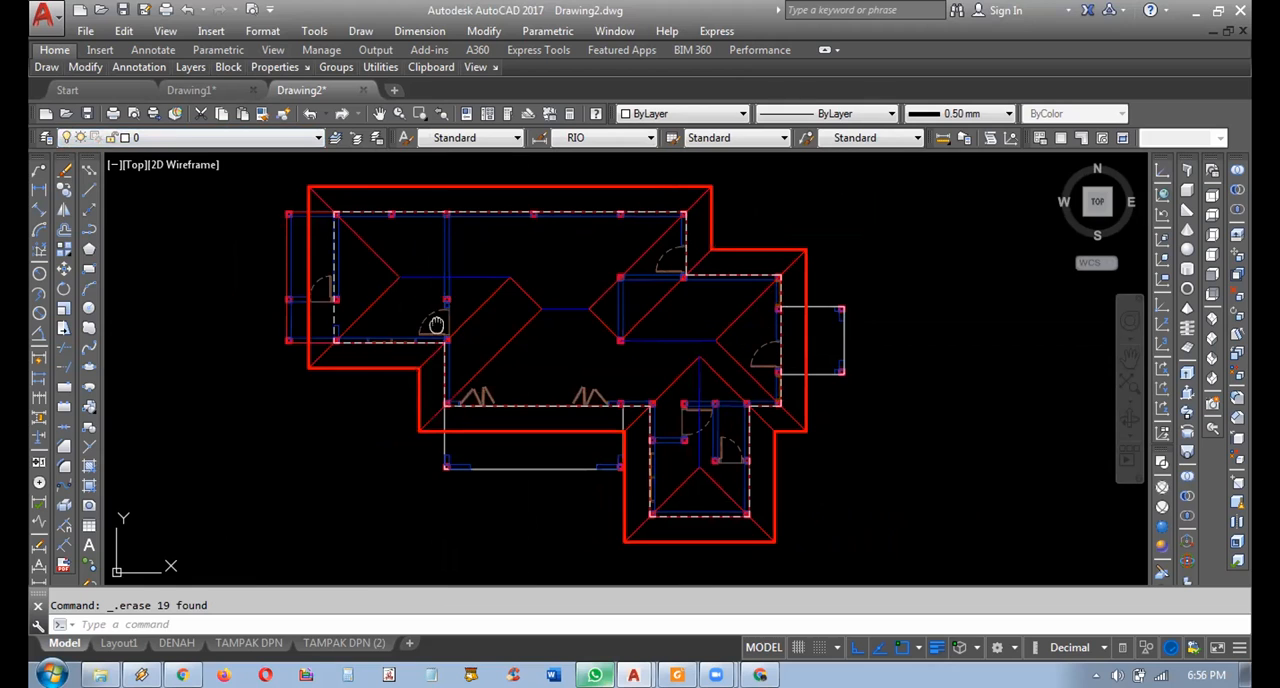
click(193, 138)
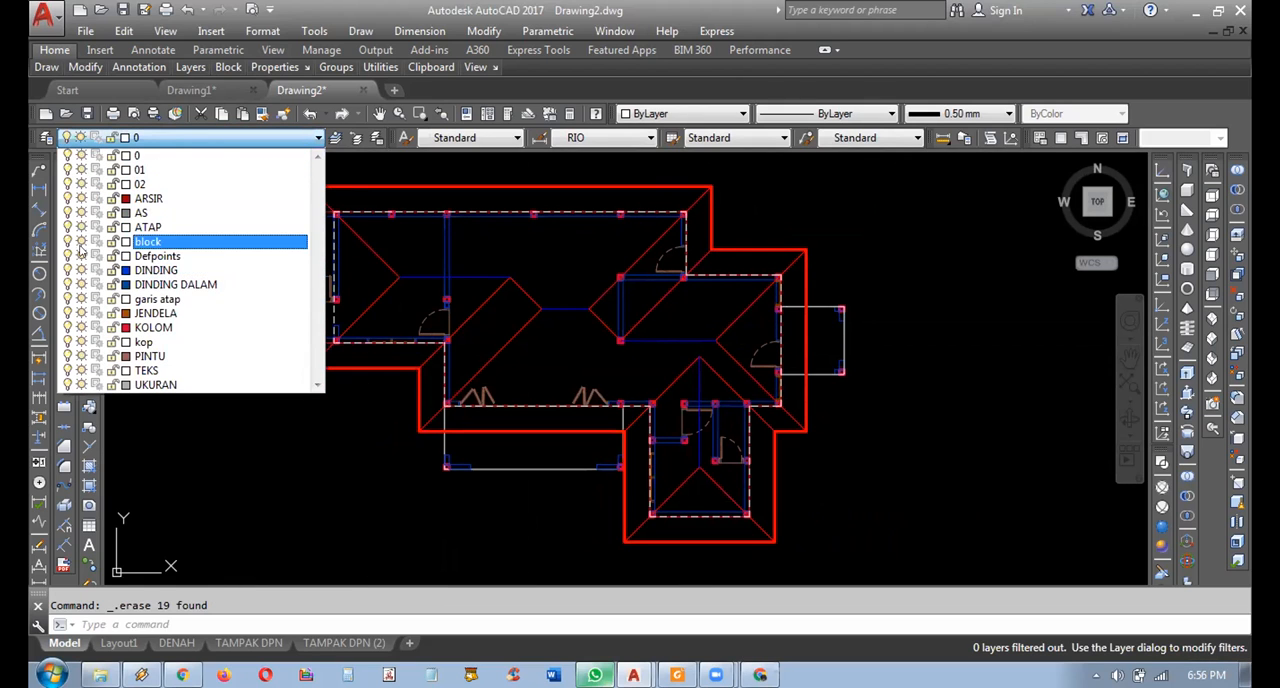
click(66, 230)
click(287, 478)
middle_drag(438, 408, 471, 425)
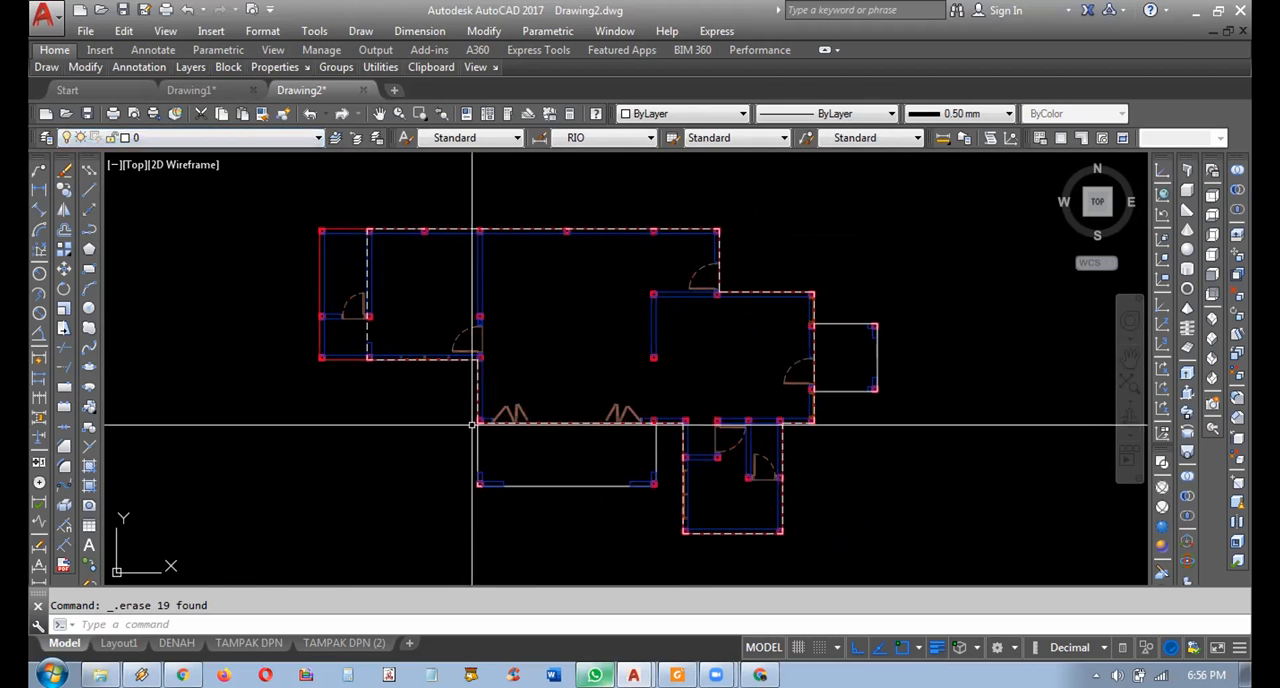
click(188, 138)
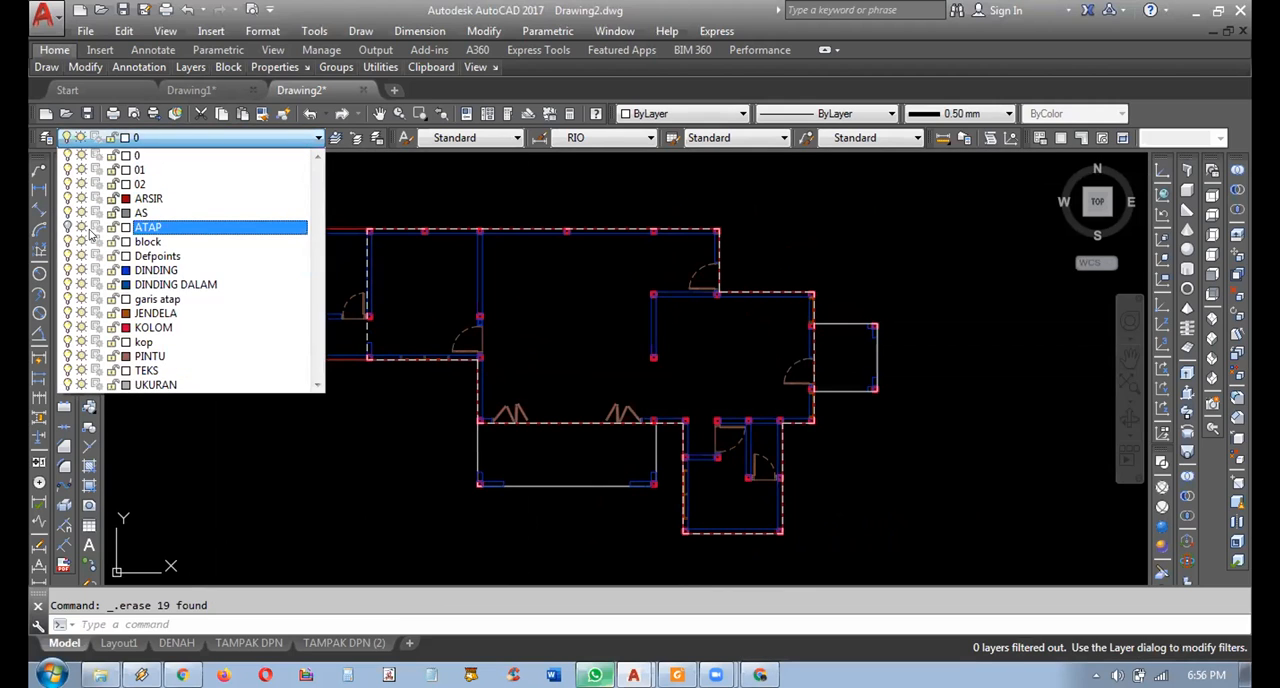
click(416, 402)
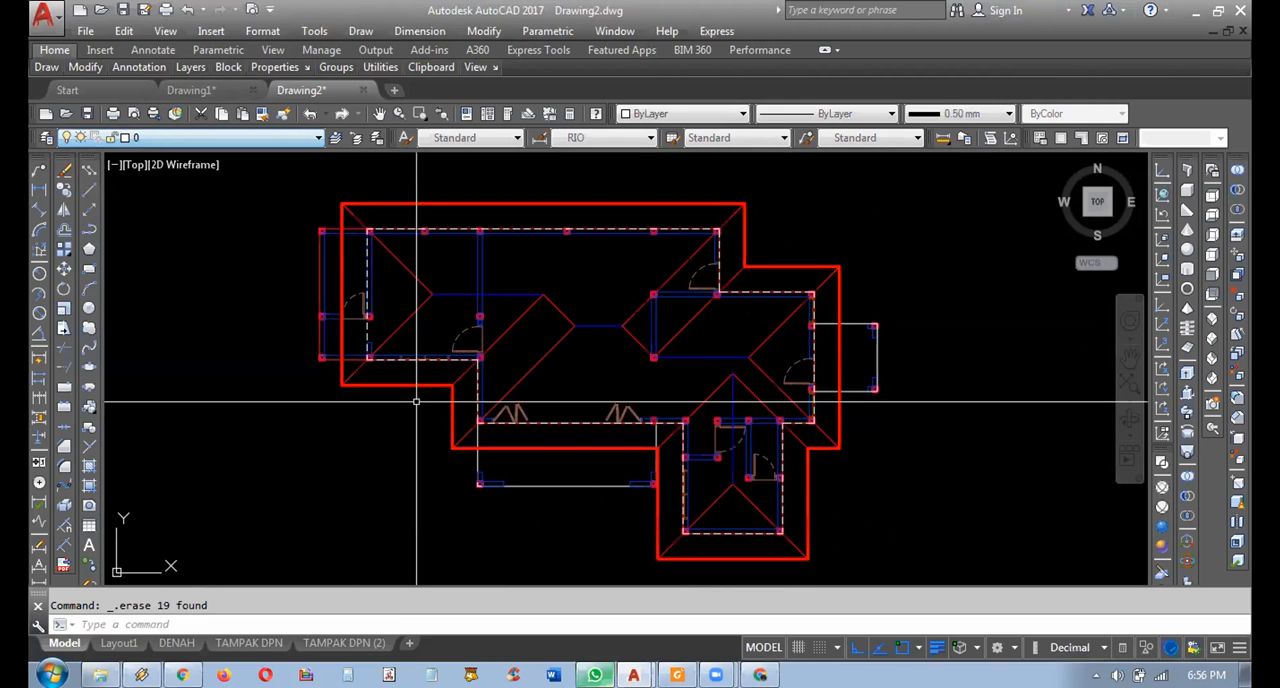
Examine the projection lines running down from the two roofed floor plans.
scroll(416, 402, down, 6)
middle_drag(611, 449, 514, 388)
scroll(509, 381, down, 4)
middle_drag(475, 340, 541, 419)
scroll(486, 371, up, 4)
scroll(554, 406, up, 2)
mouse_move(582, 364)
middle_down()
mouse_move(591, 463)
mouse_move(614, 457)
mouse_move(558, 461)
middle_up()
scroll(592, 430, up, 2)
scroll(586, 451, down, 3)
scroll(587, 450, up, 2)
middle_drag(649, 307, 683, 446)
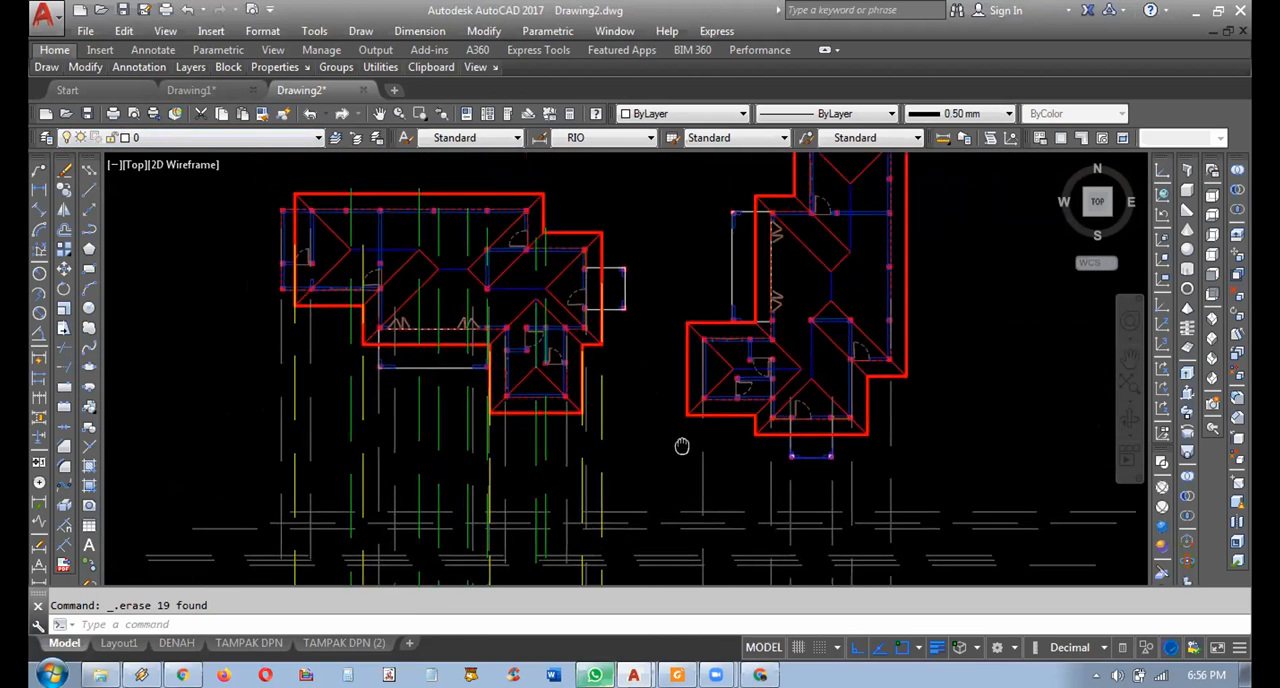
mouse_move(572, 469)
middle_down()
mouse_move(543, 386)
mouse_move(560, 400)
middle_up()
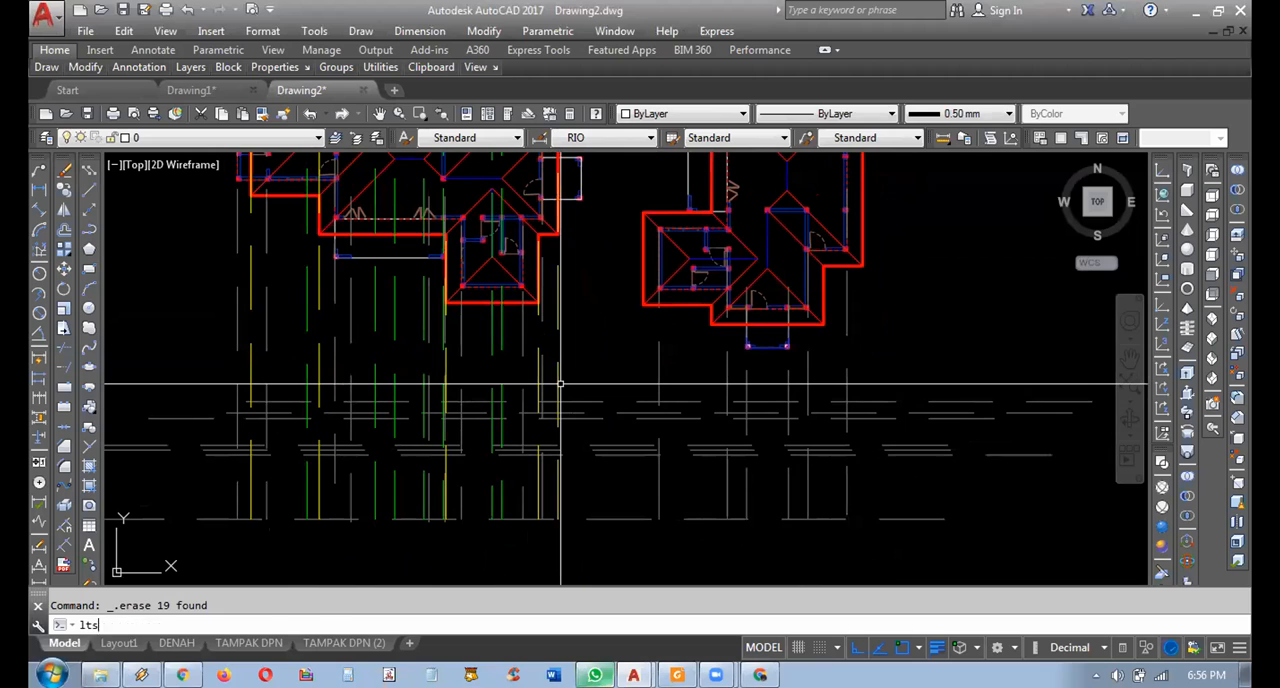
Try linetype scale factors of 15, 5 and 1 on the dashed projection lines.
key(Return)
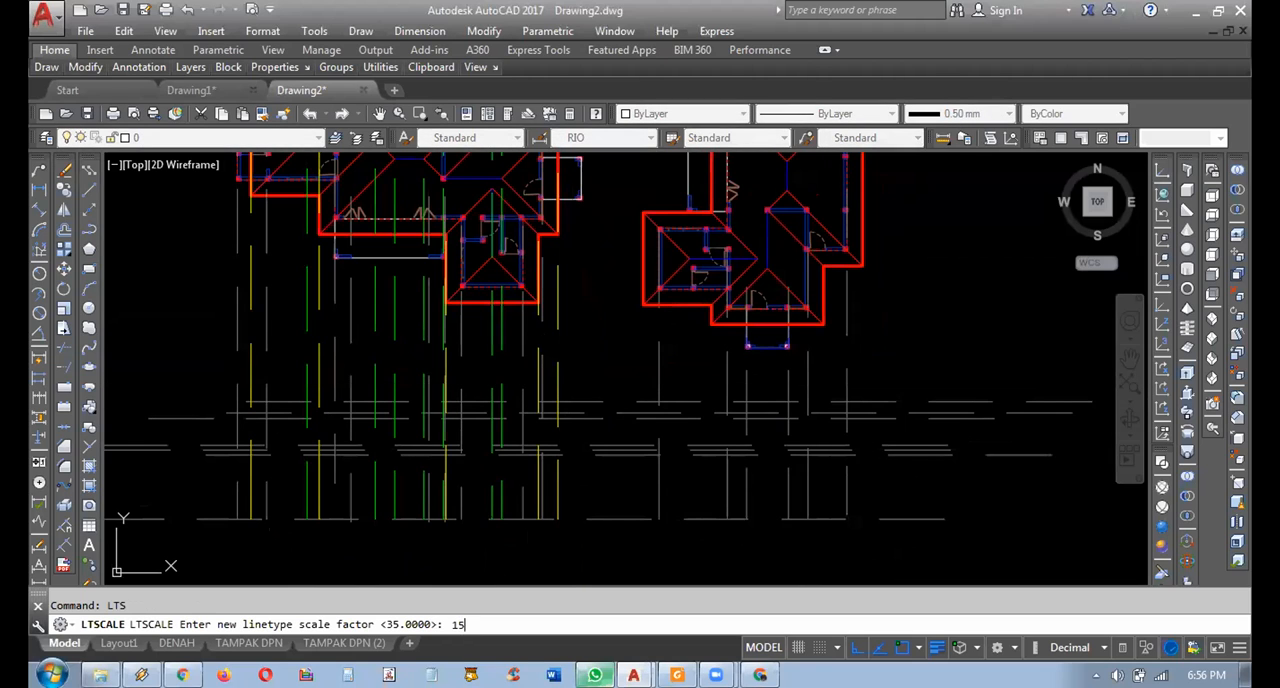
text(15)
key(Return)
key(Return)
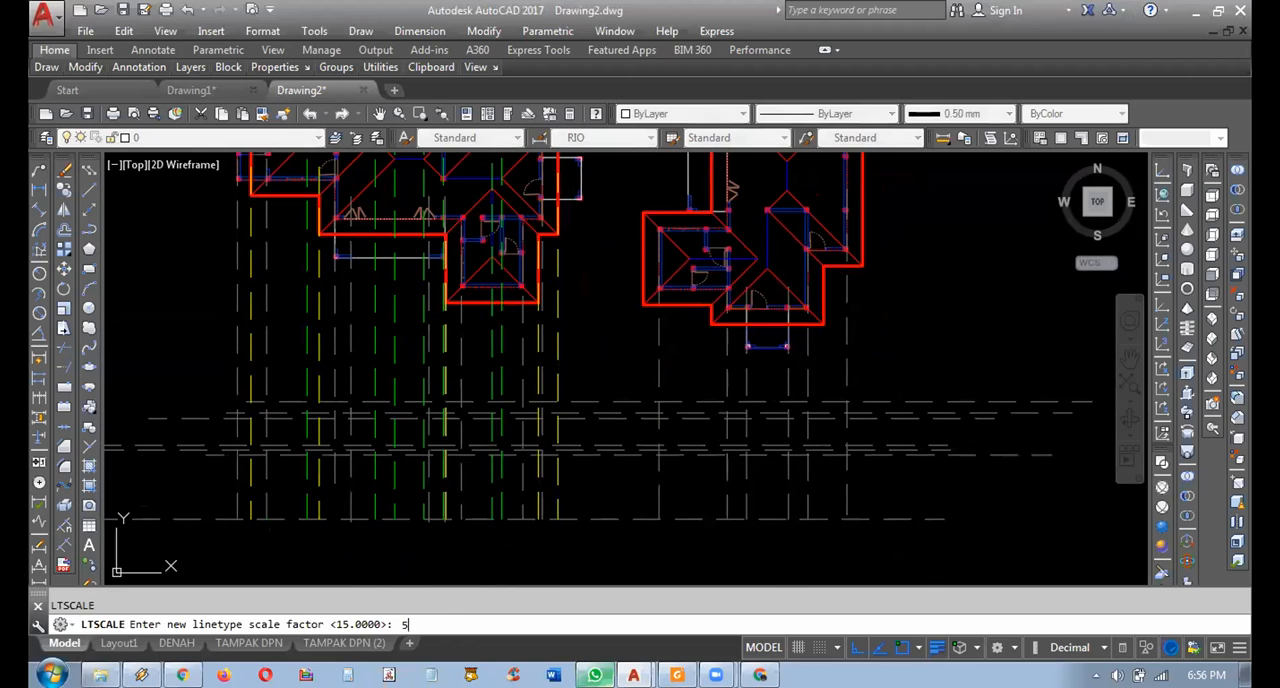
text(5)
key(Return)
key(Return)
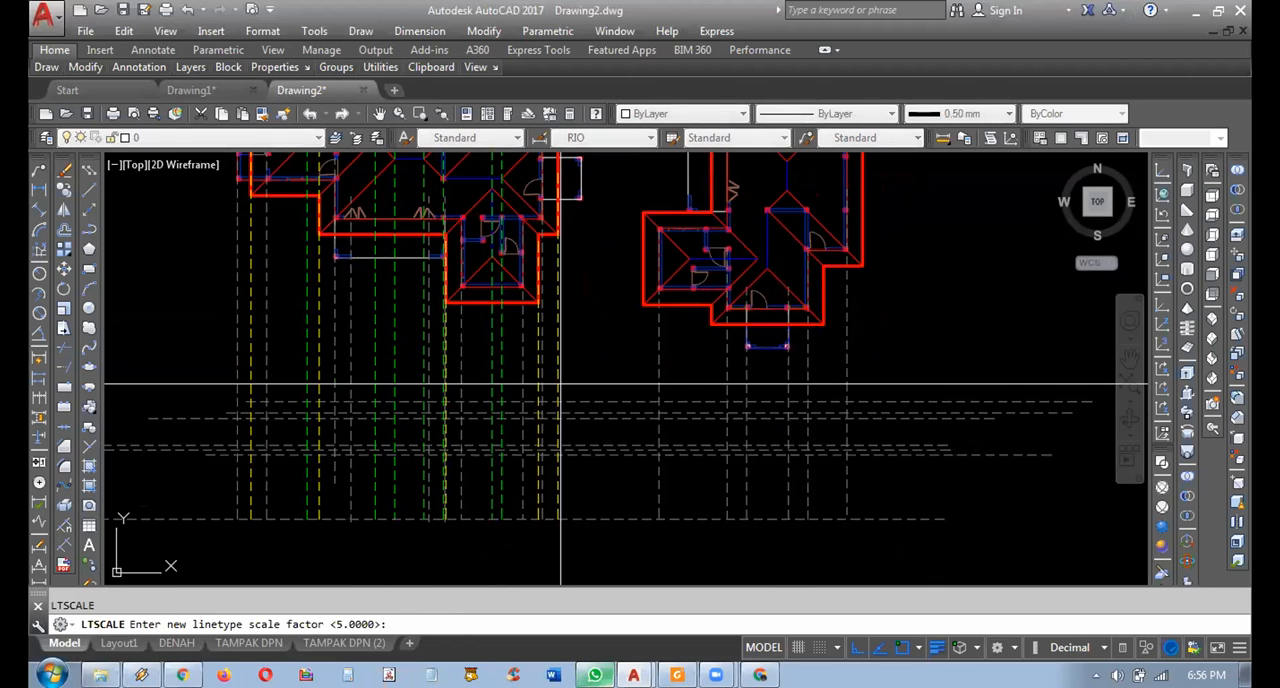
text(1)
Set the drawing's linetype scale factor to 2.
key(Return)
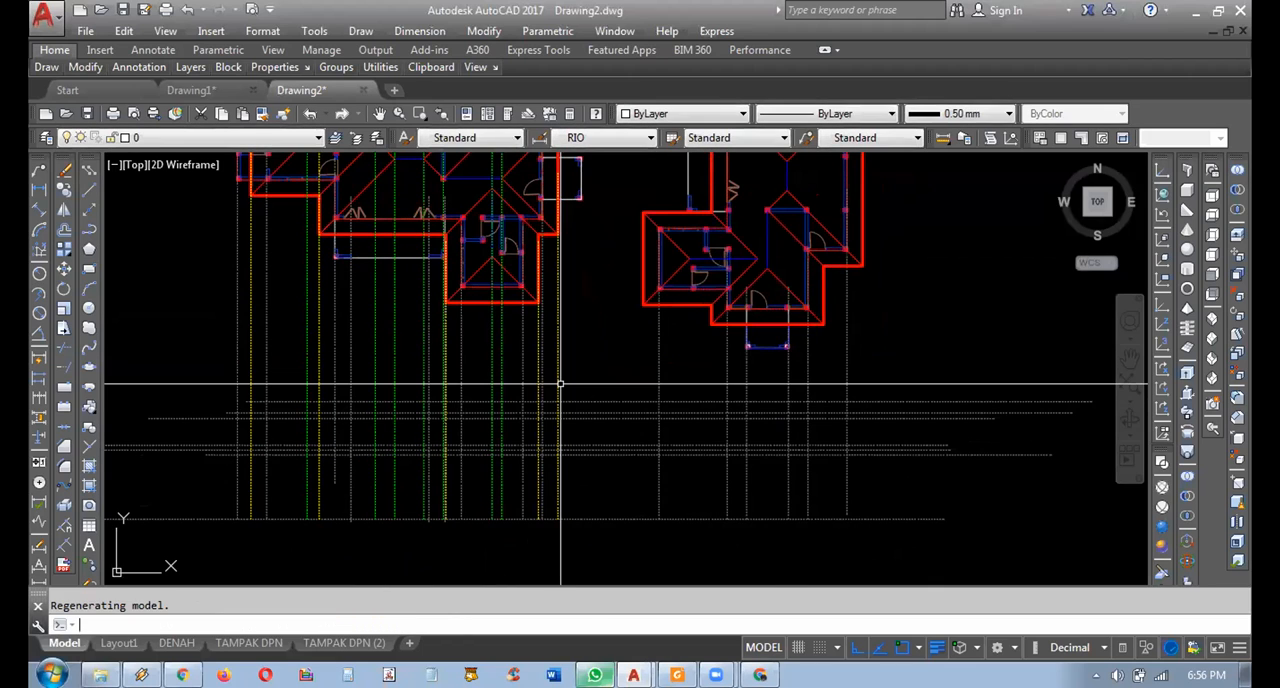
key(Return)
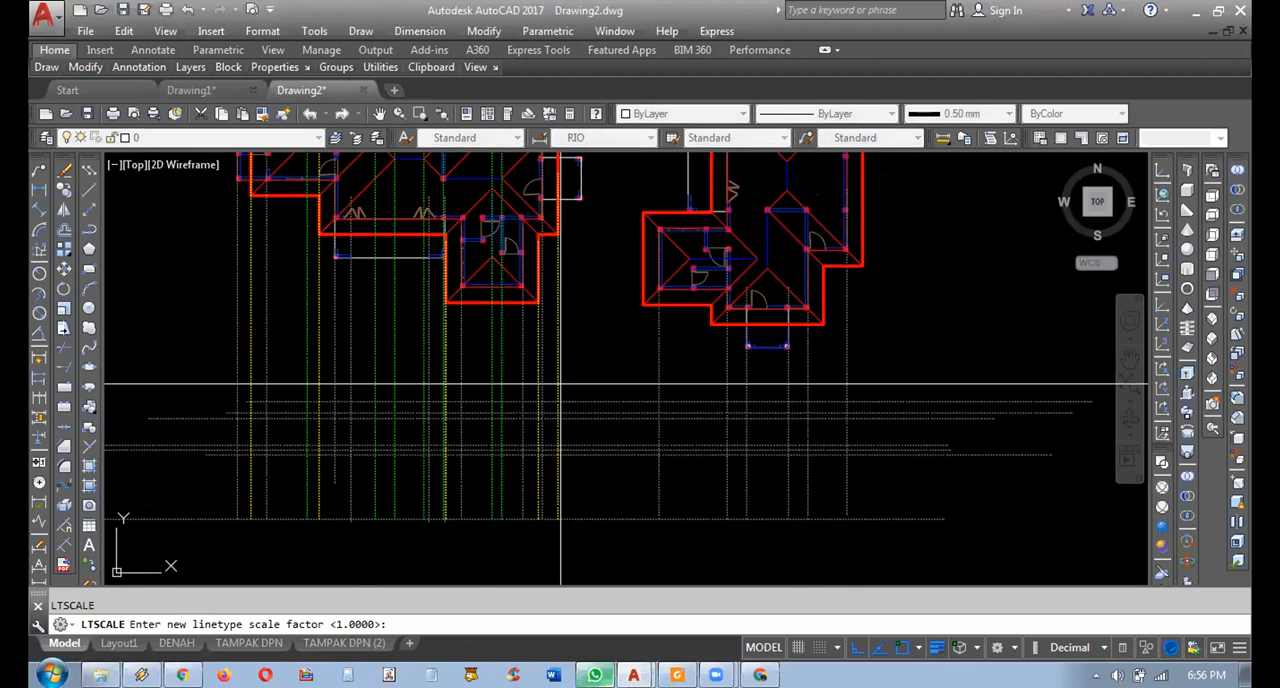
text(2)
key(Return)
key(Return)
key(Escape)
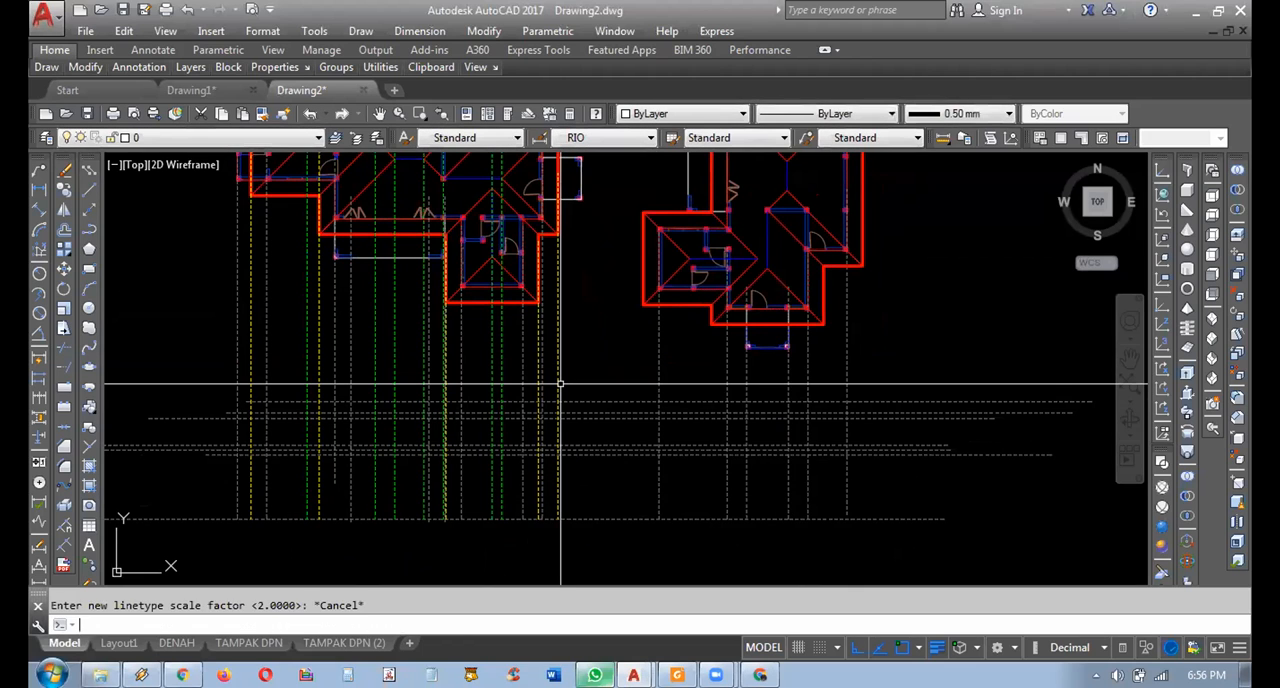
Turn off the AS layer to hide the projection lines around the floor plans.
middle_drag(737, 463, 847, 515)
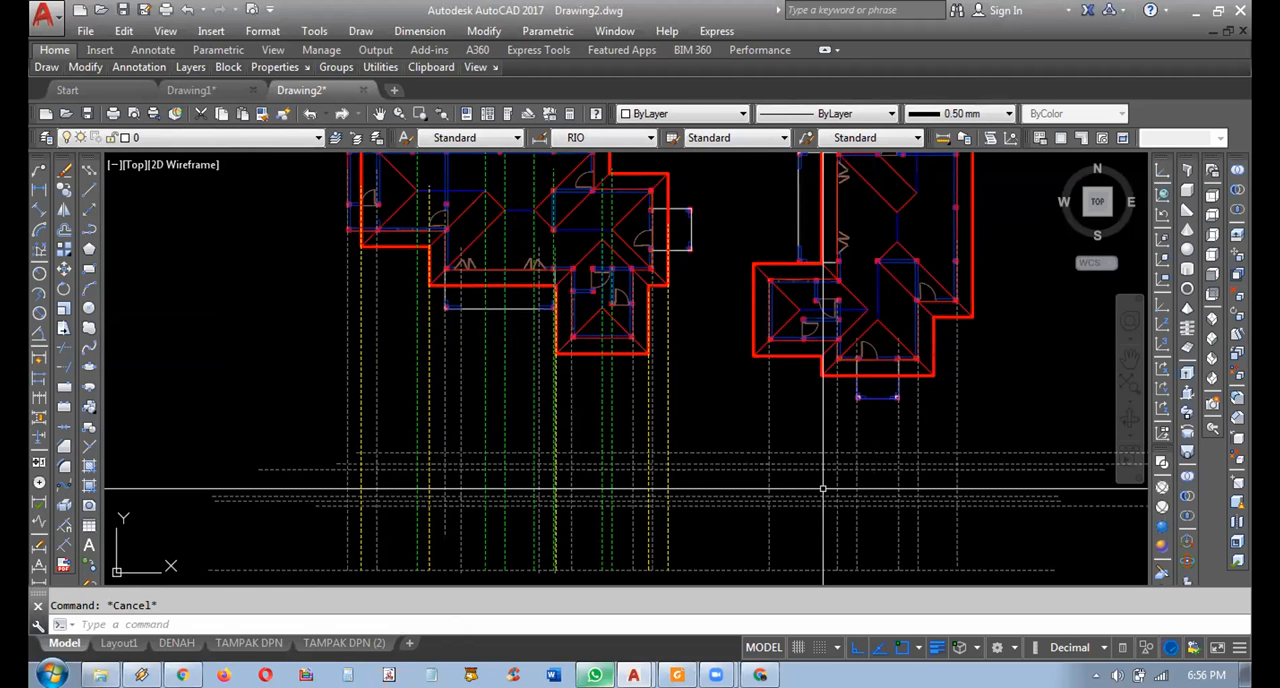
mouse_move(610, 266)
middle_down()
mouse_move(677, 321)
mouse_move(716, 233)
middle_up()
middle_drag(526, 371, 465, 366)
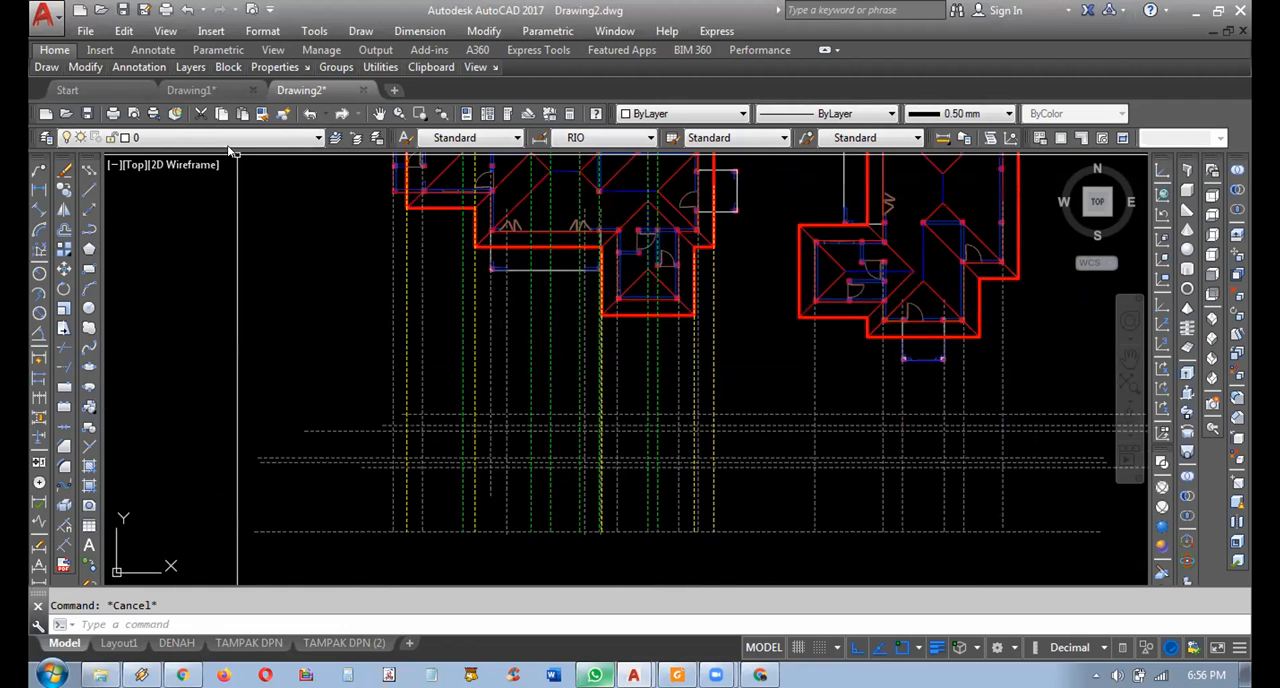
click(227, 140)
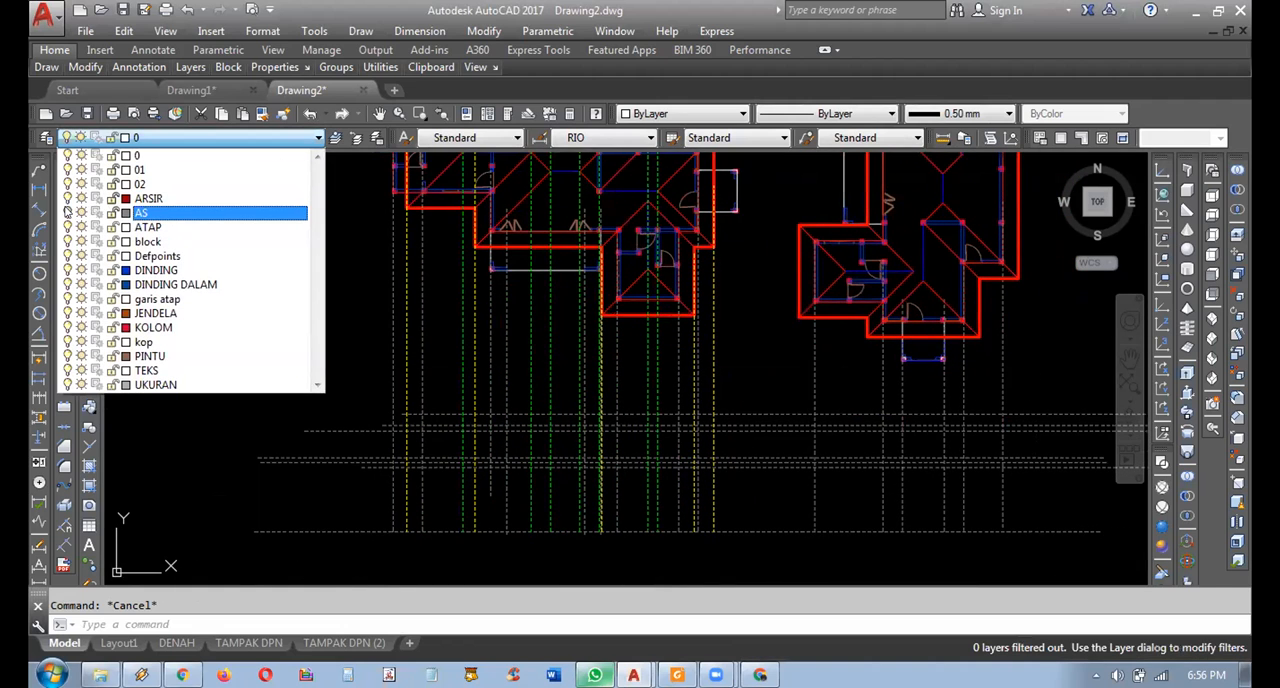
click(67, 212)
click(464, 344)
middle_drag(640, 275, 741, 481)
scroll(671, 432, up, 2)
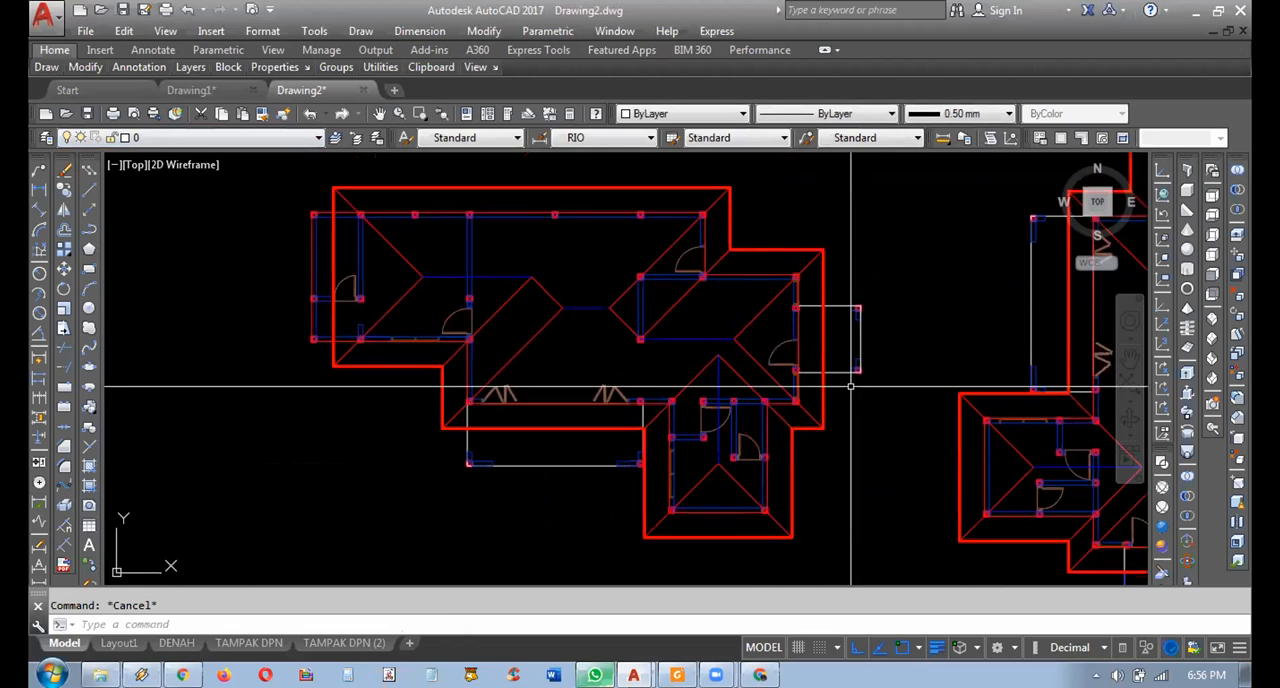
middle_drag(851, 386, 851, 392)
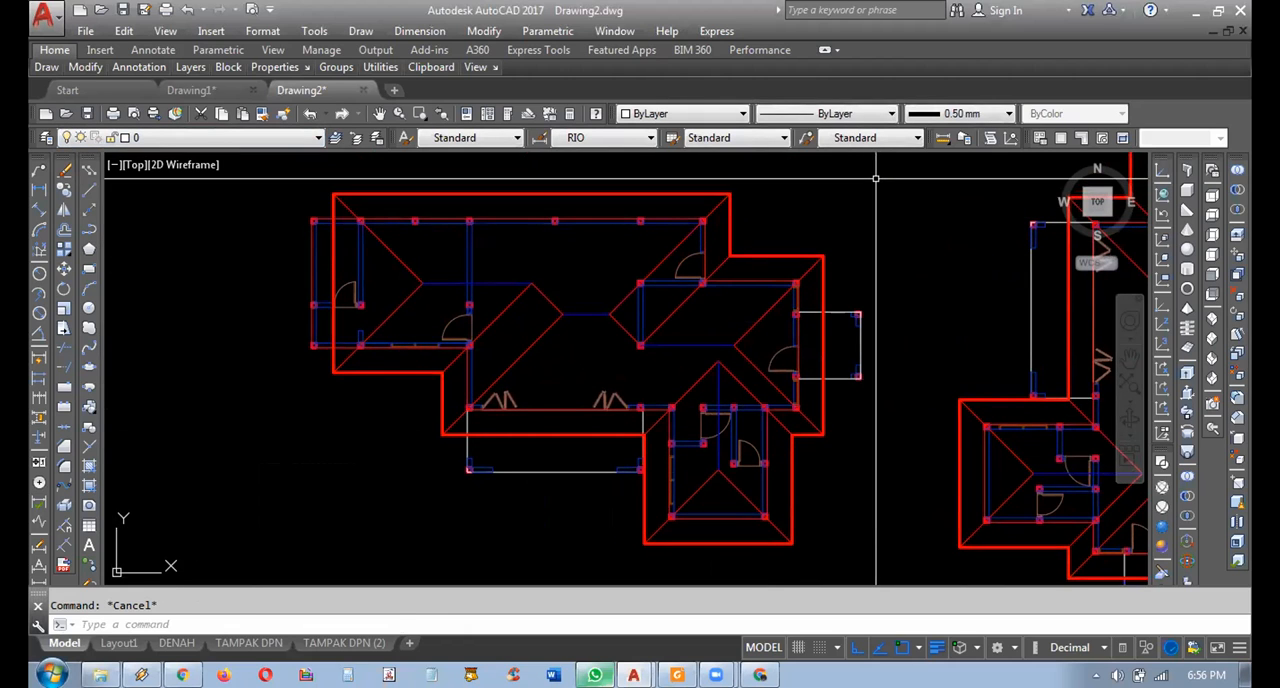
Compare the two roofed floor plans in their different orientations with the house elevations and the other plan above.
click(876, 178)
click(314, 571)
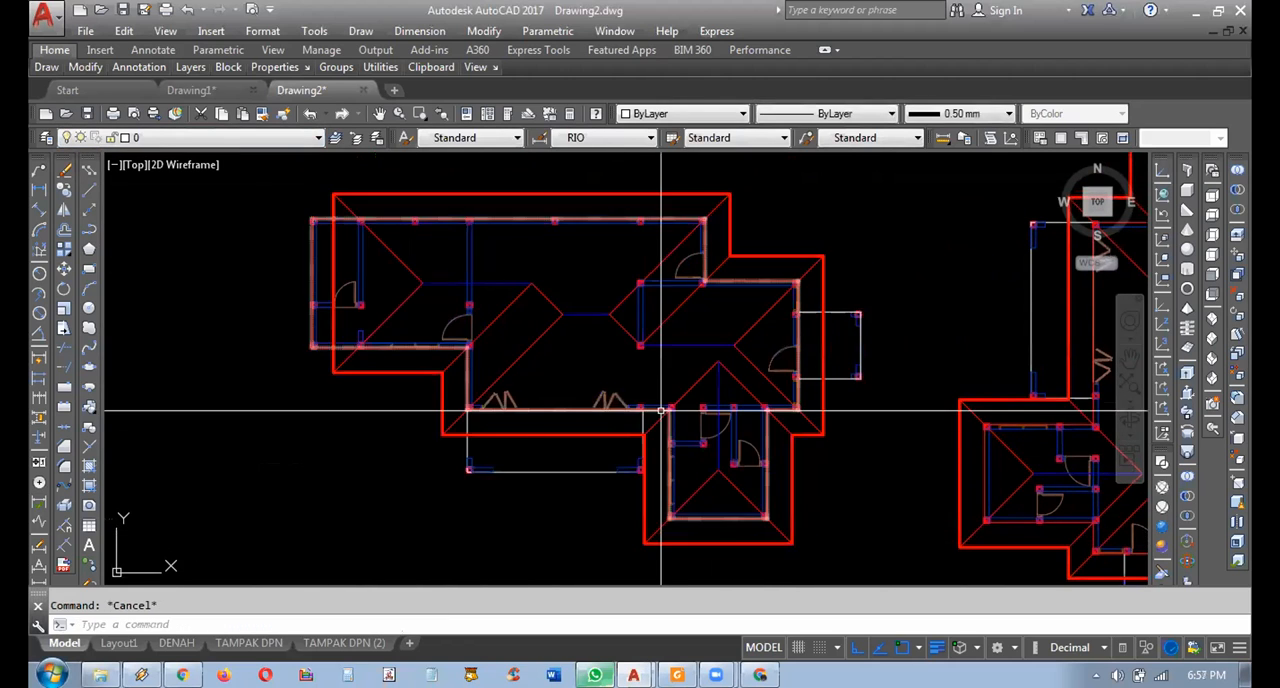
scroll(661, 410, down, 2)
mouse_move(852, 383)
middle_down()
mouse_move(746, 346)
mouse_move(774, 402)
middle_up()
mouse_move(874, 299)
middle_down()
mouse_move(822, 265)
mouse_move(826, 234)
mouse_move(828, 265)
middle_up()
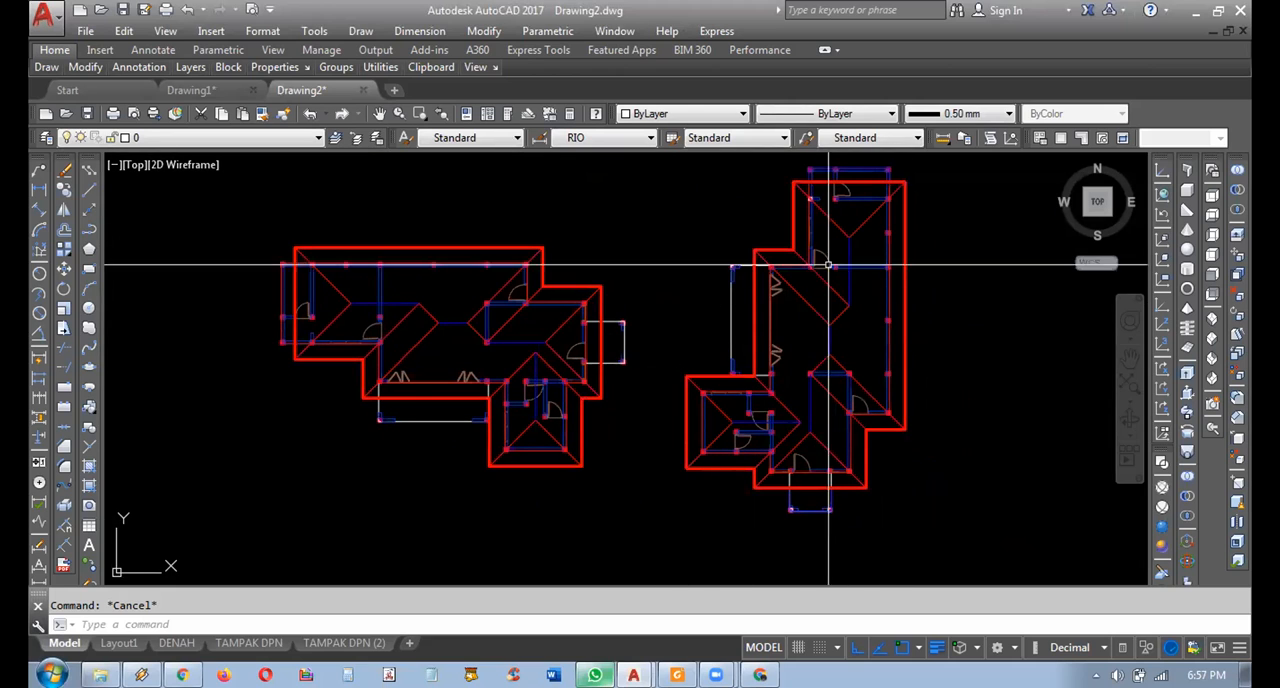
scroll(800, 376, down, 2)
scroll(755, 448, down, 3)
middle_drag(702, 565, 720, 300)
scroll(760, 455, up, 3)
scroll(742, 447, down, 3)
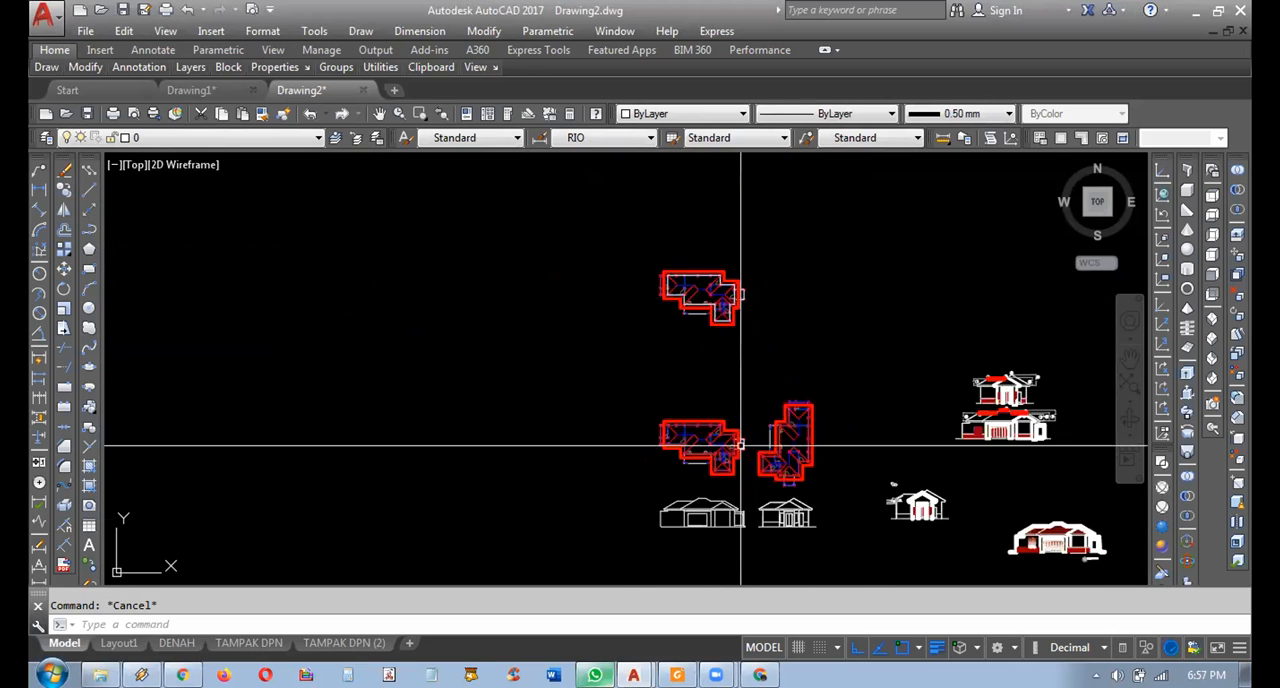
scroll(748, 400, up, 6)
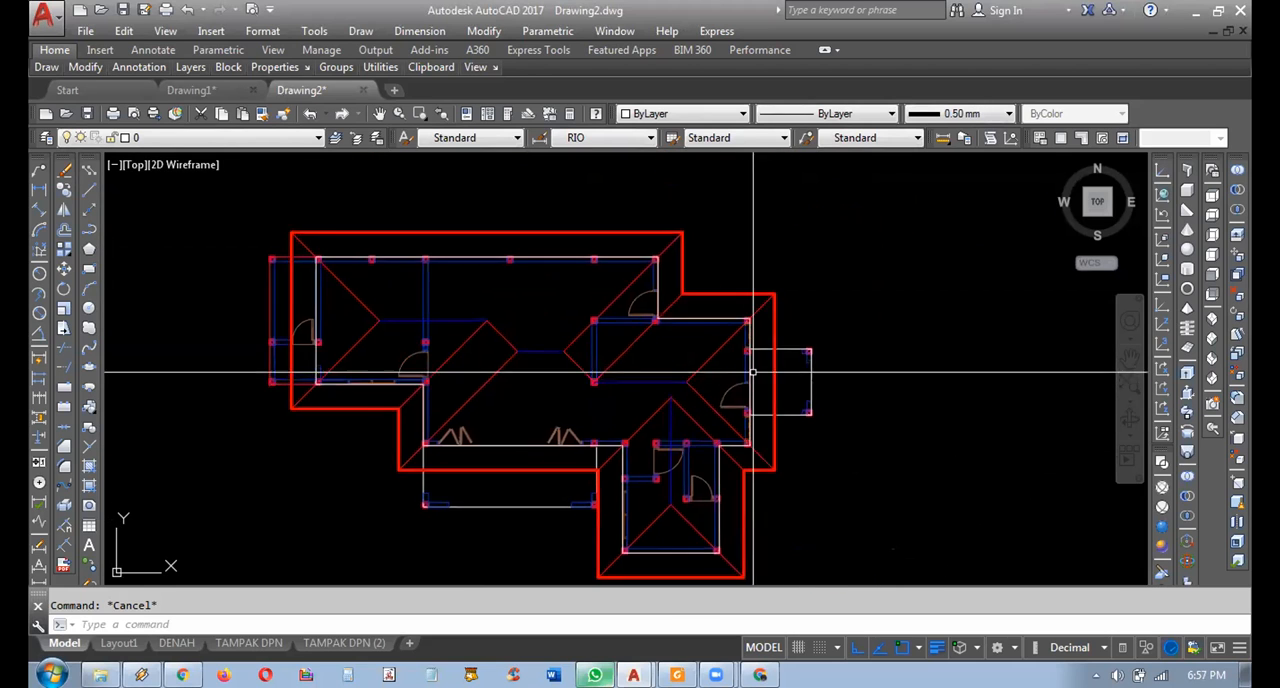
scroll(752, 372, down, 2)
click(785, 225)
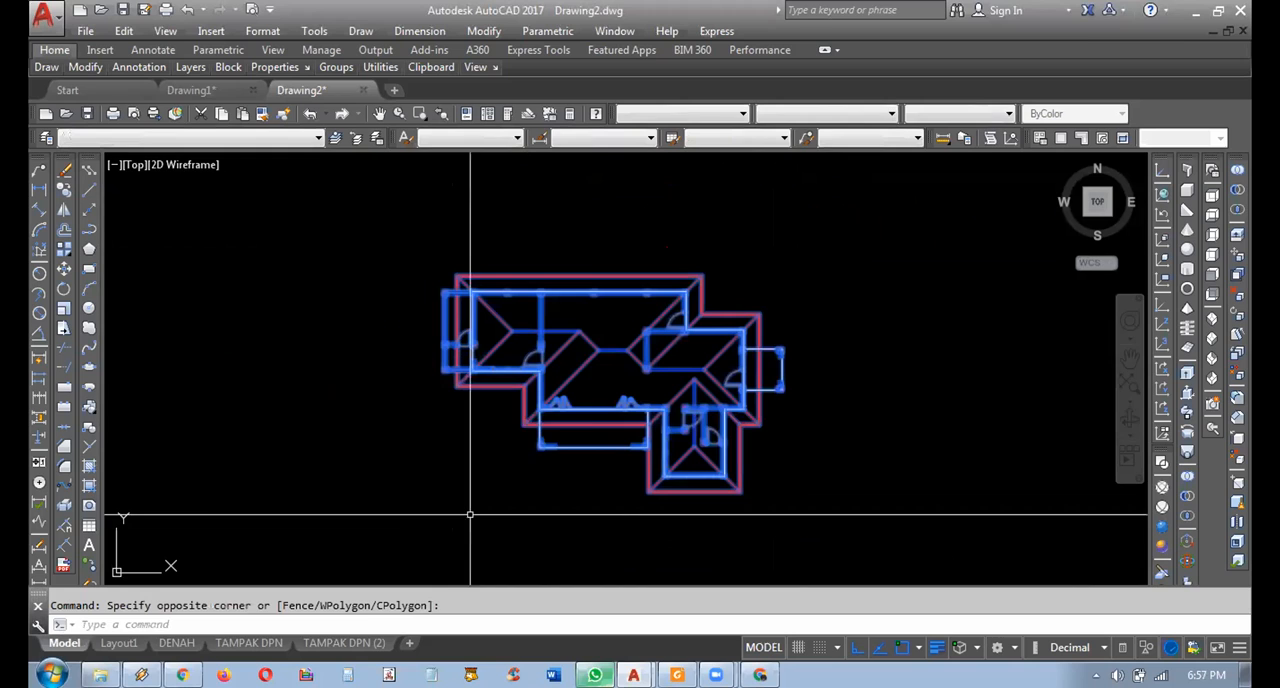
click(63, 290)
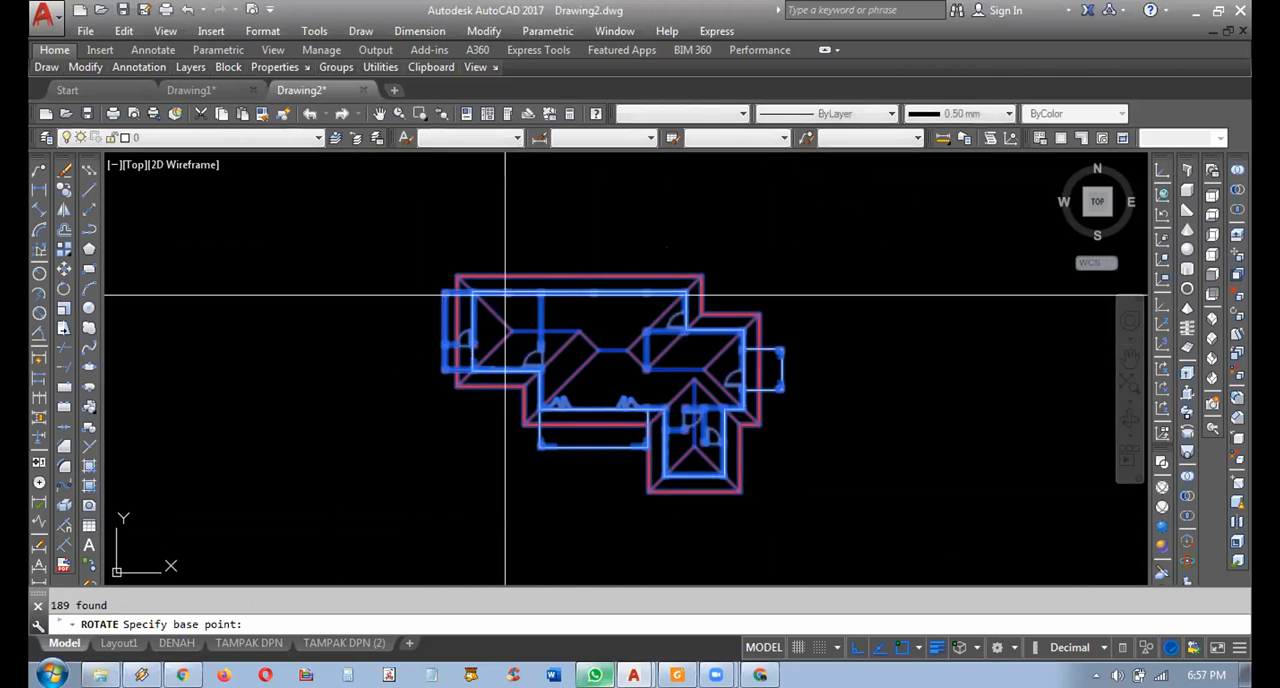
scroll(675, 415, down, 2)
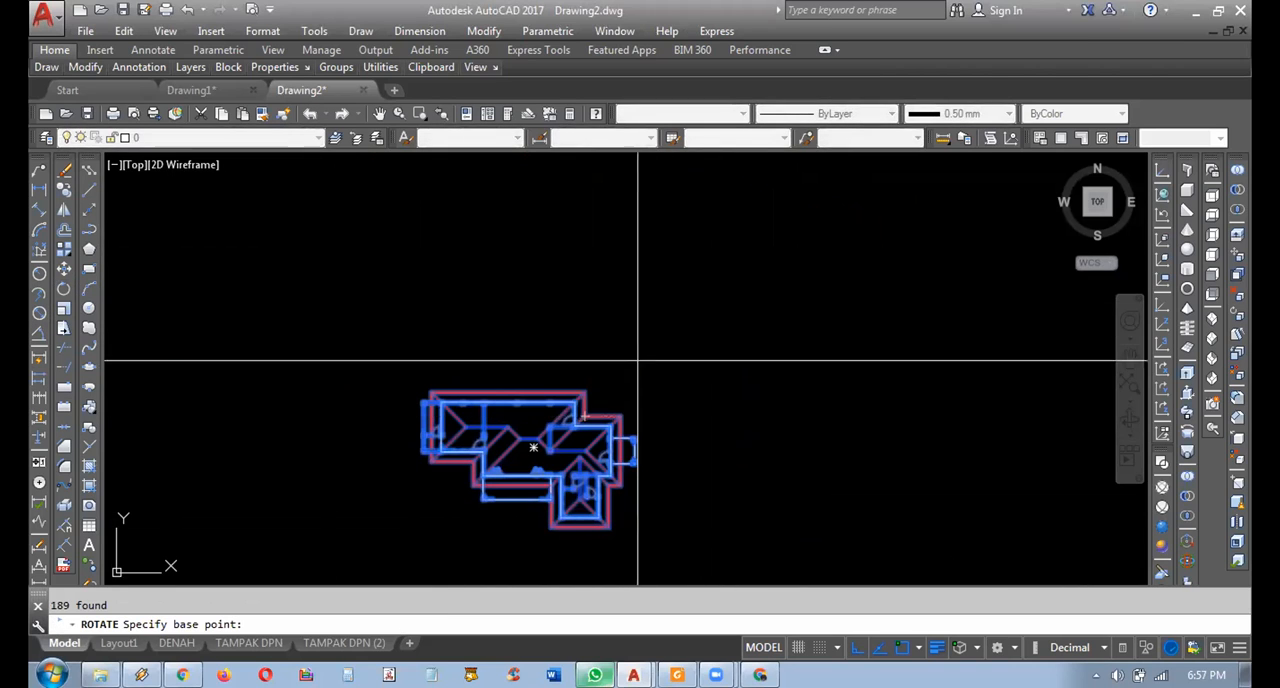
click(675, 416)
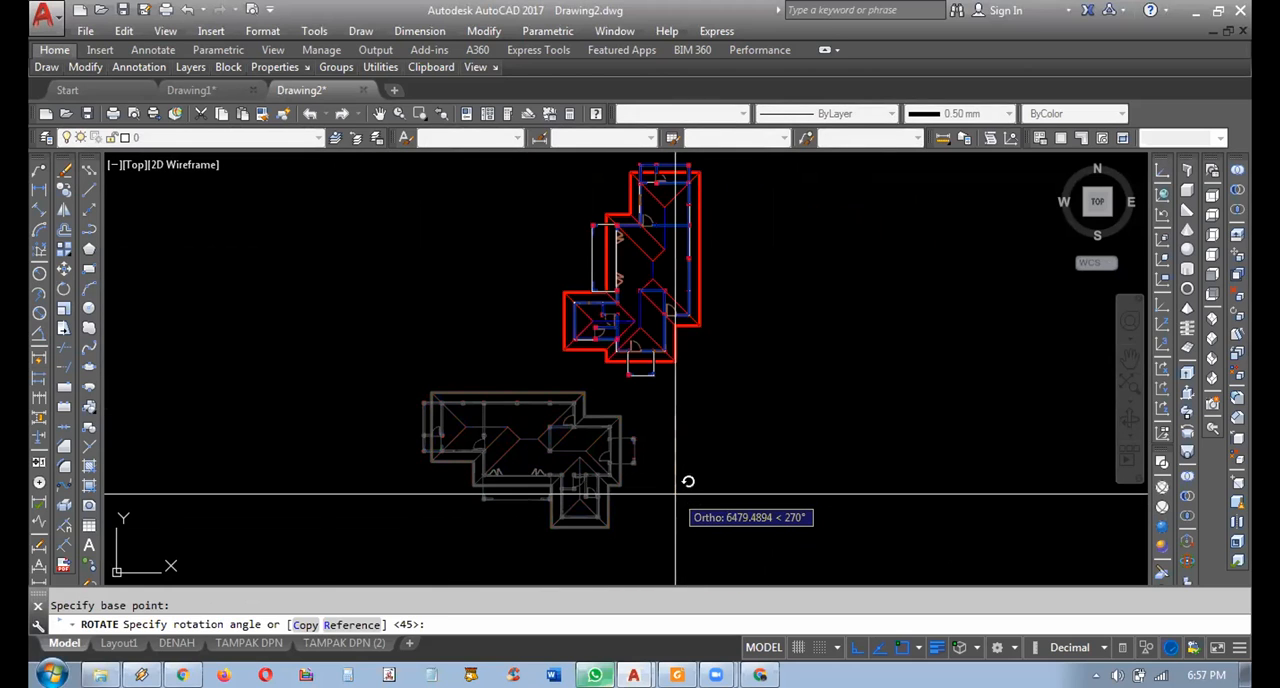
key(Escape)
key(space)
click(671, 337)
click(375, 559)
key(space)
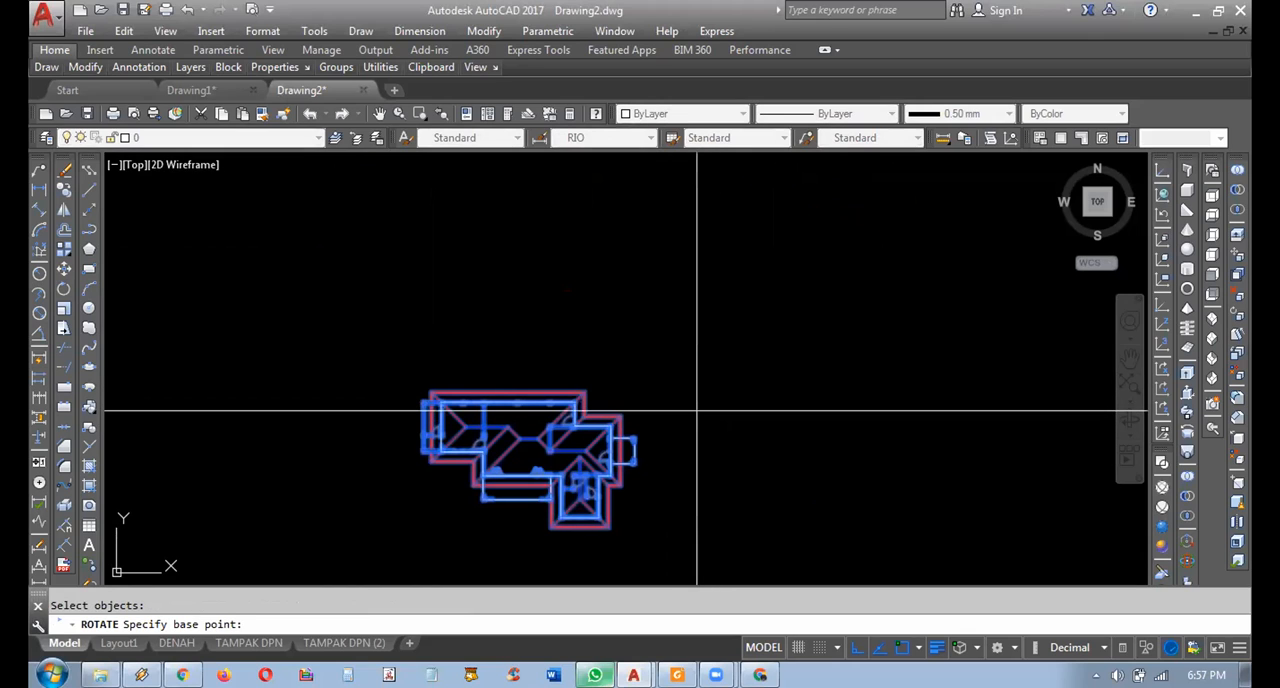
click(697, 410)
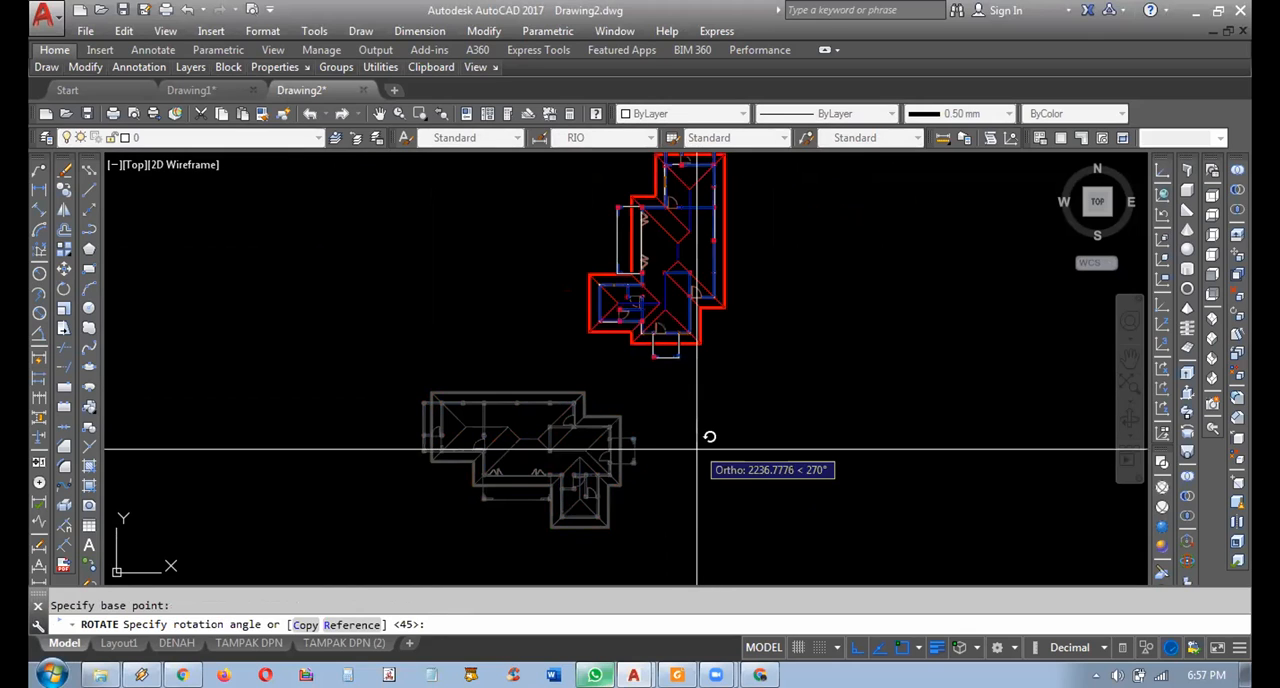
key(Escape)
Rotate a copy of the single roofed floor plan by 270 degrees, keeping the original in place.
key(space)
click(686, 360)
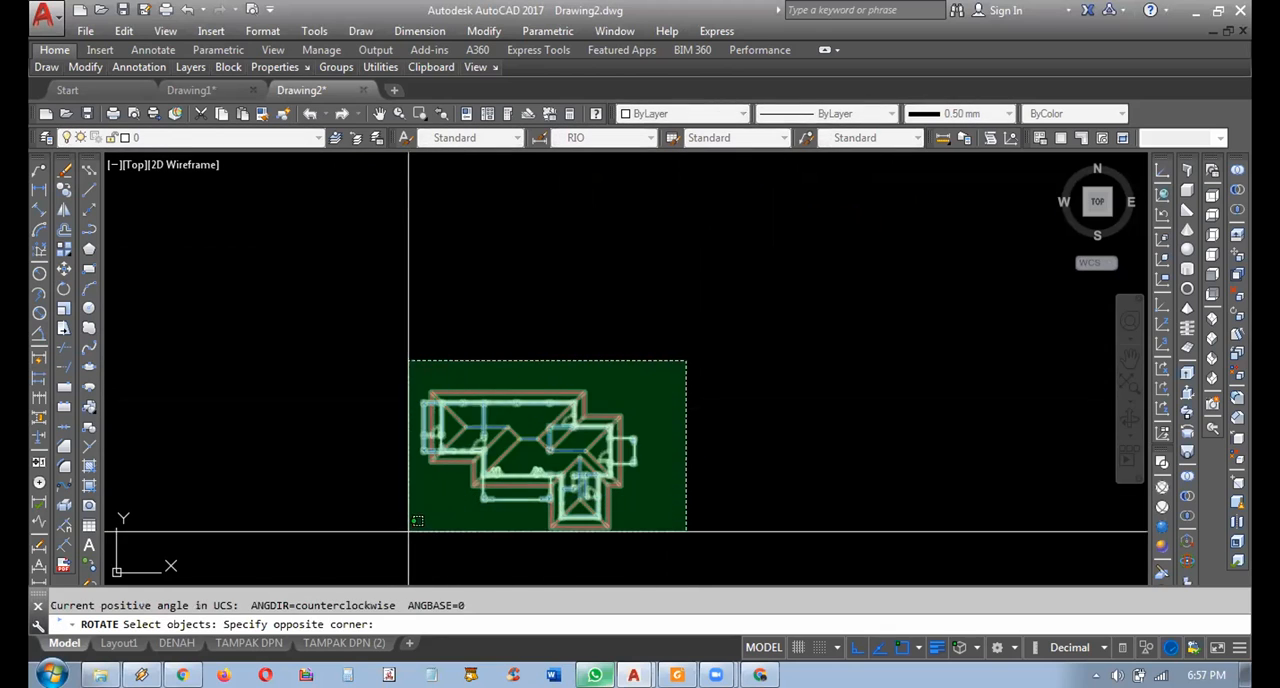
click(371, 552)
click(708, 480)
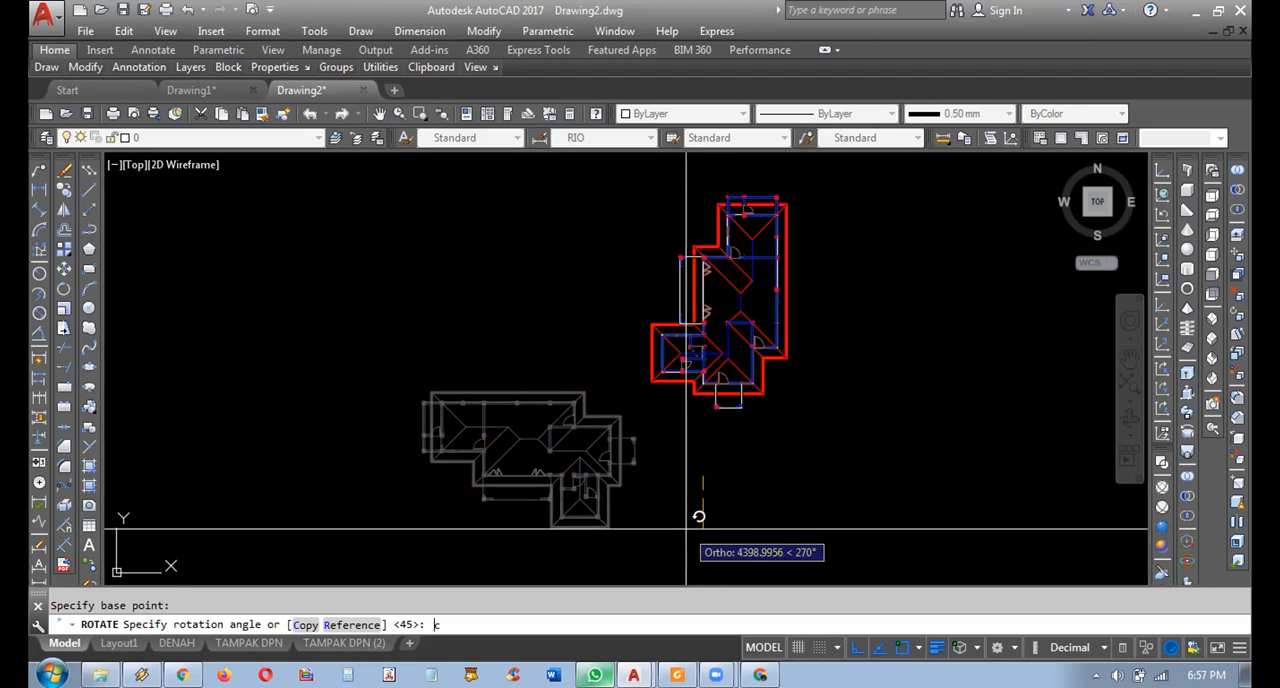
key(Return)
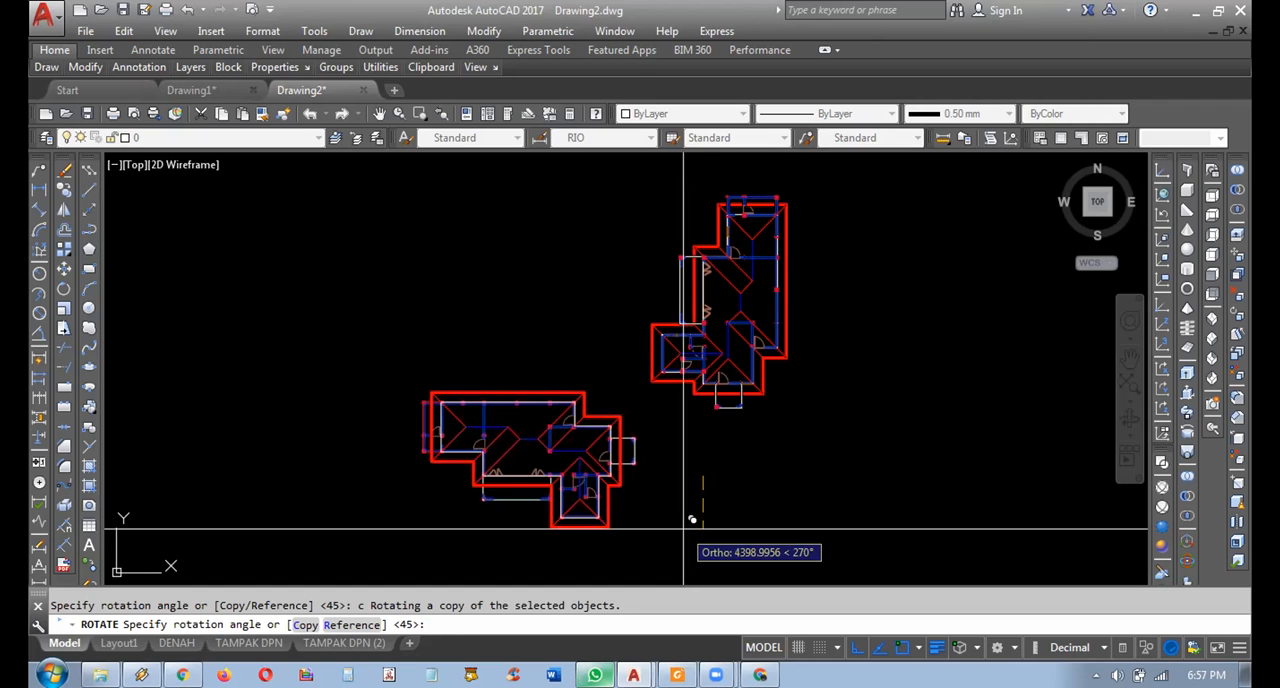
click(684, 527)
Move the rotated floor plan copy slightly to the right, away from the original plan.
click(811, 186)
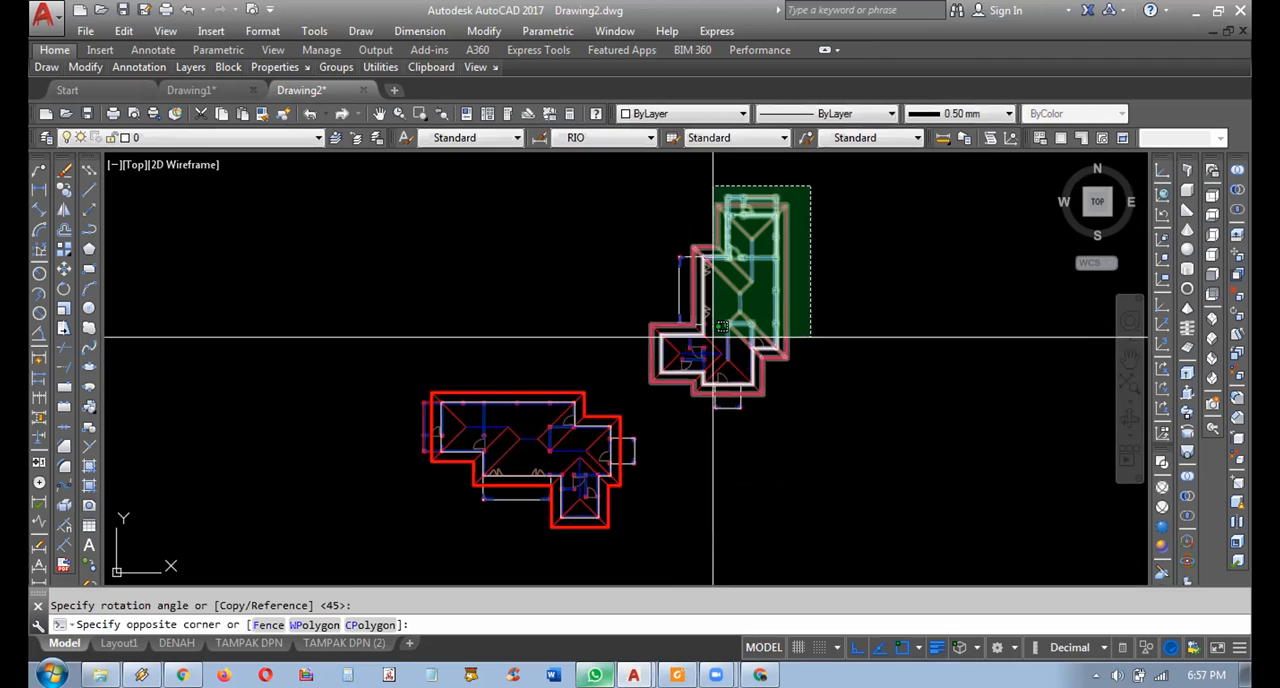
click(634, 420)
middle_drag(816, 419, 774, 411)
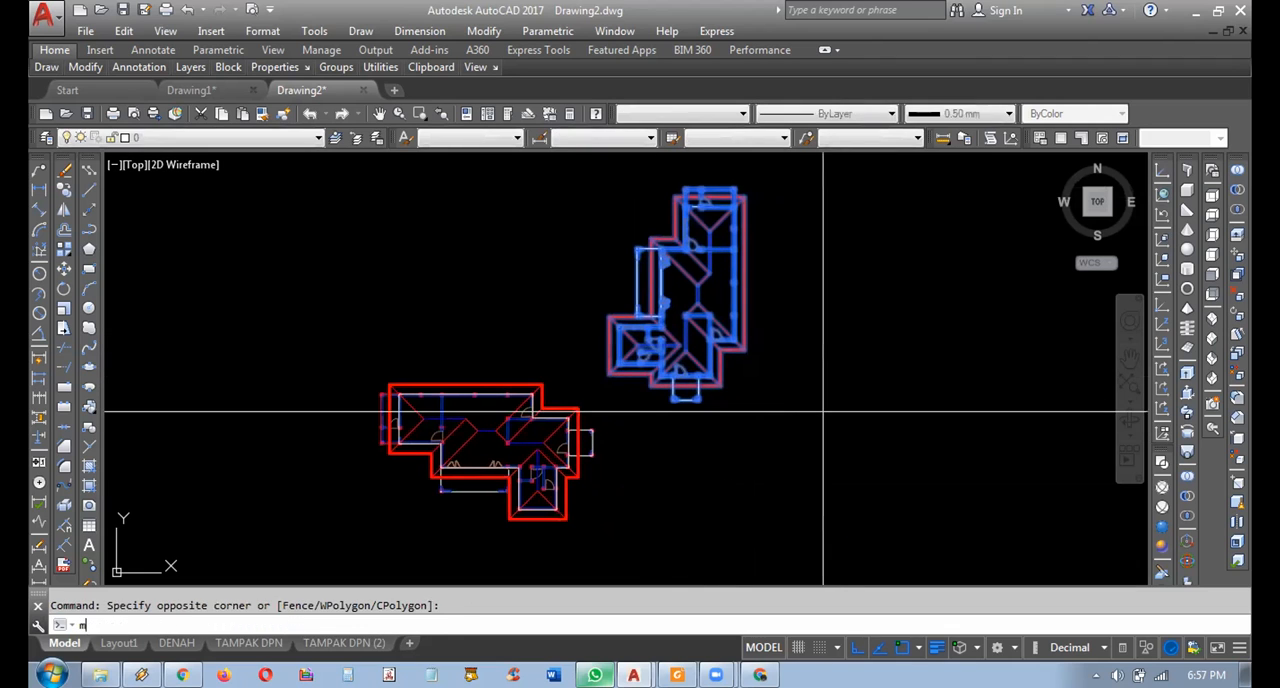
key(Return)
click(823, 411)
click(843, 408)
Move the rotated floor plan copy straight down about 9,990 units so it sits beside the original plan.
key(Return)
click(795, 162)
click(634, 420)
key(Return)
click(862, 385)
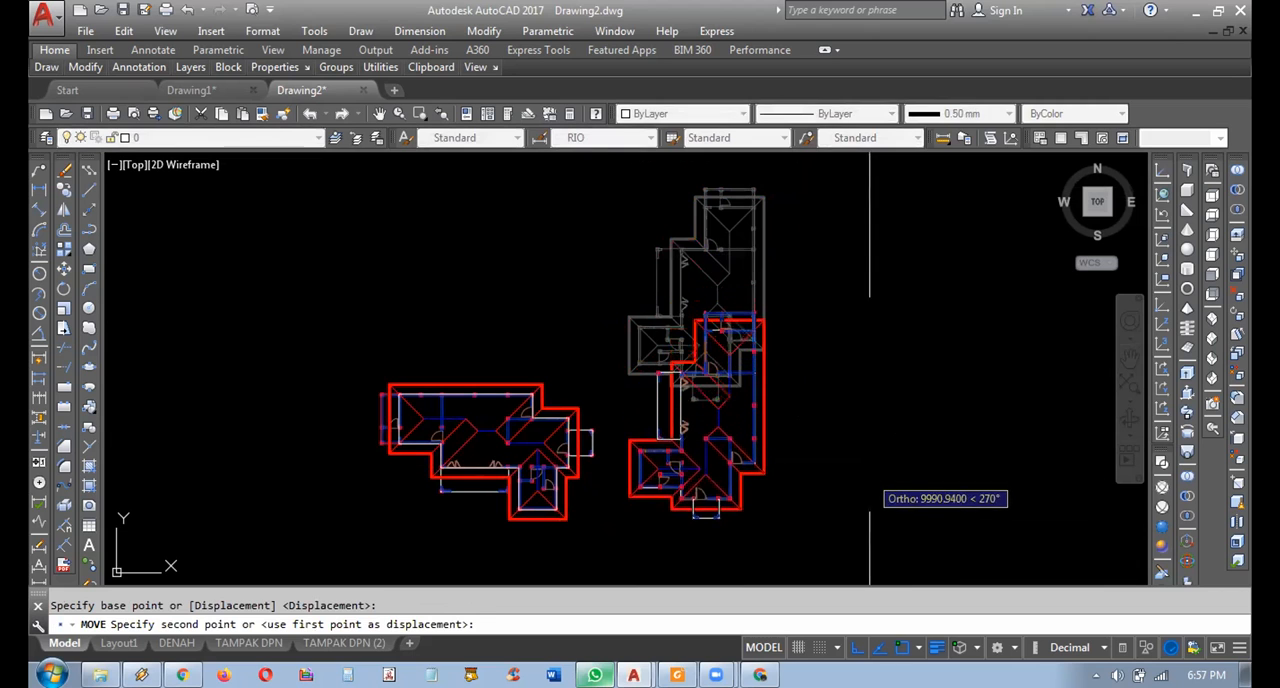
click(870, 476)
Compare the new pair of roofed floor plans with the other plan pairs in the drawing.
scroll(588, 474, up, 2)
middle_drag(594, 472, 618, 412)
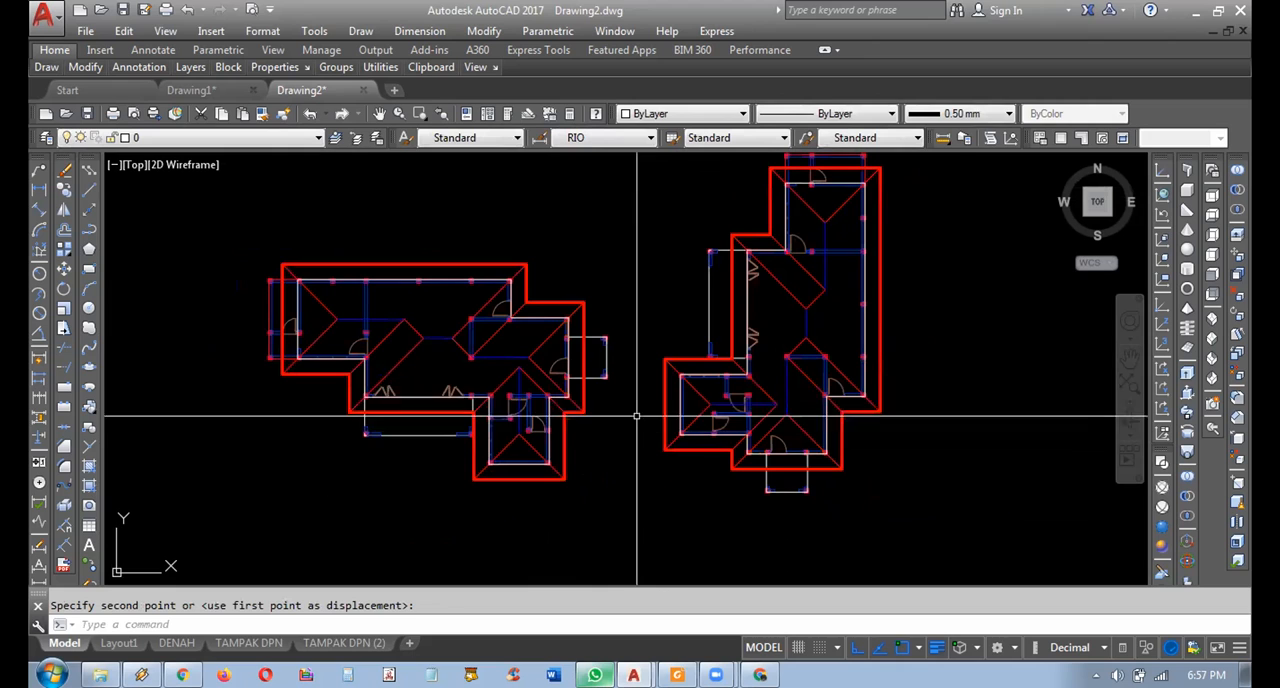
mouse_move(575, 355)
middle_down()
mouse_move(575, 393)
mouse_move(665, 294)
middle_up()
scroll(668, 290, down, 10)
scroll(691, 283, up, 4)
middle_drag(685, 342, 701, 457)
scroll(700, 397, up, 2)
mouse_move(600, 448)
middle_down()
mouse_move(614, 346)
mouse_move(215, 430)
mouse_move(273, 684)
middle_up()
scroll(300, 574, down, 8)
scroll(585, 400, up, 10)
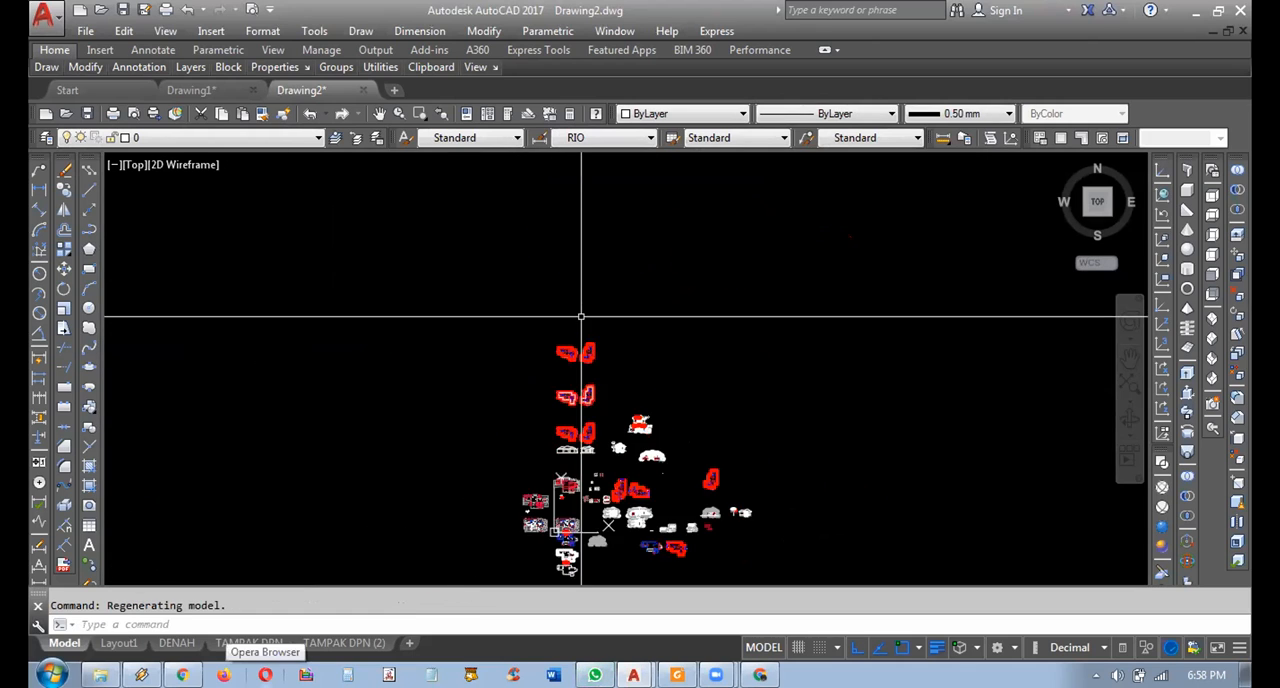
middle_drag(706, 271, 718, 444)
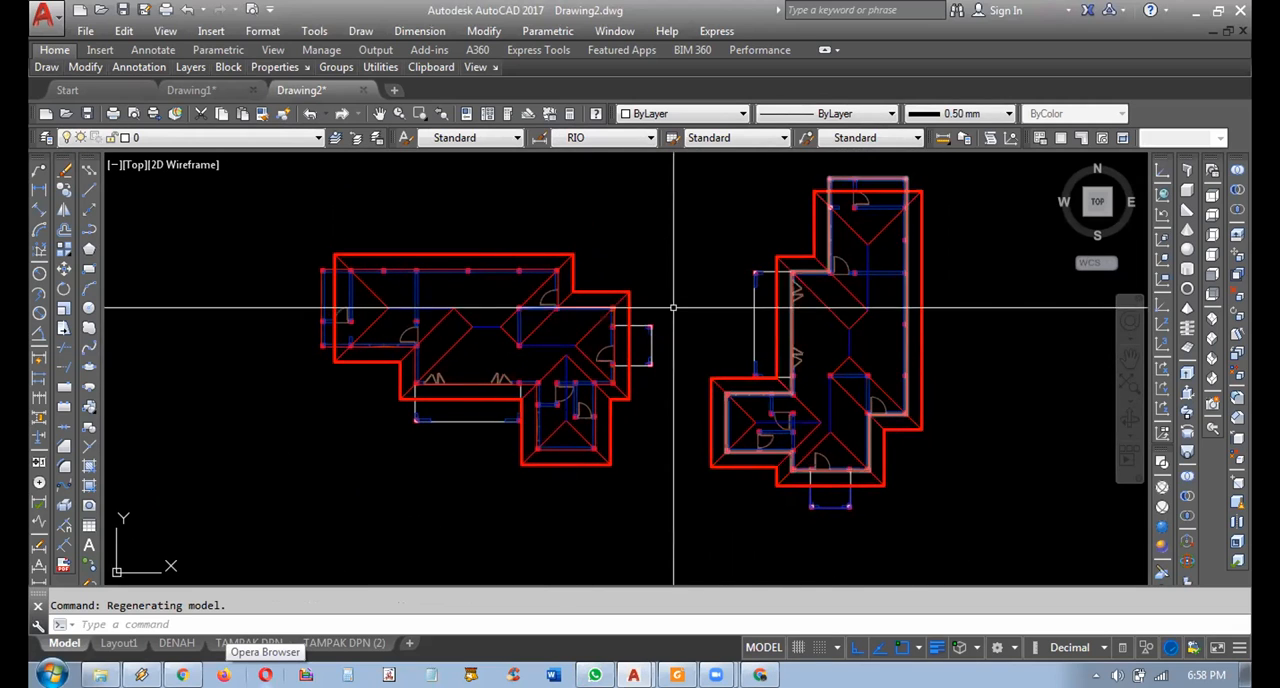
middle_drag(738, 410, 723, 385)
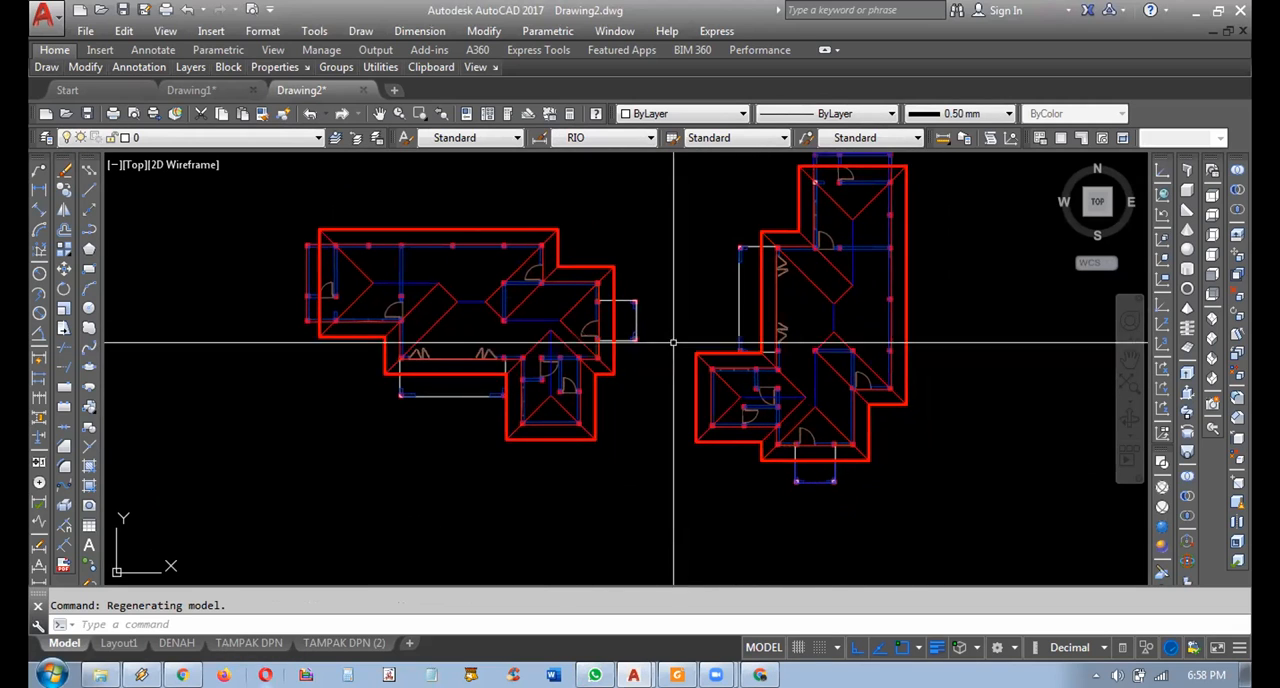
Turn on the AS layer to display the projection lines below the roofed floor plans.
click(188, 138)
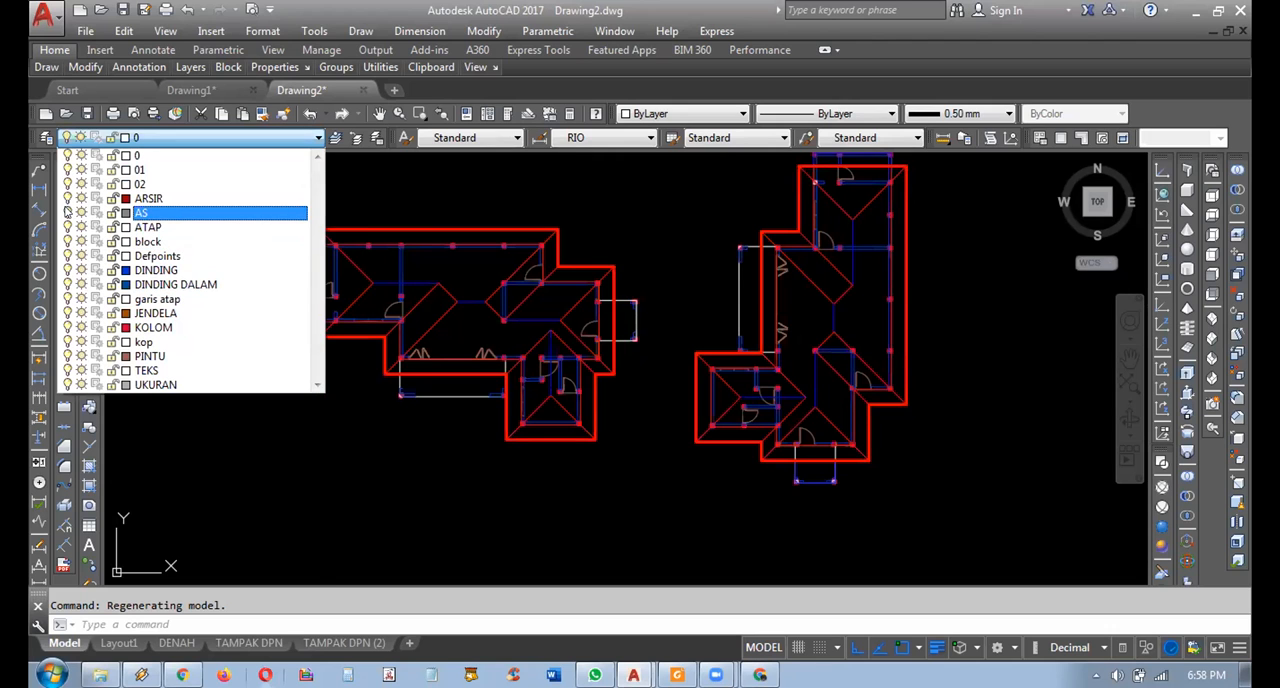
click(443, 455)
mouse_move(686, 421)
middle_down()
mouse_move(672, 394)
mouse_move(696, 221)
mouse_move(723, 386)
mouse_move(751, 437)
mouse_move(727, 457)
mouse_move(705, 409)
mouse_move(729, 374)
mouse_move(771, 369)
mouse_move(775, 432)
mouse_move(743, 434)
middle_up()
click(163, 137)
key(Escape)
Examine which wall corners and columns of the rotated floor plan the dashed projection lines start from.
scroll(769, 434, up, 2)
click(898, 423)
click(543, 417)
key(Escape)
middle_drag(820, 346, 840, 503)
scroll(732, 378, down, 2)
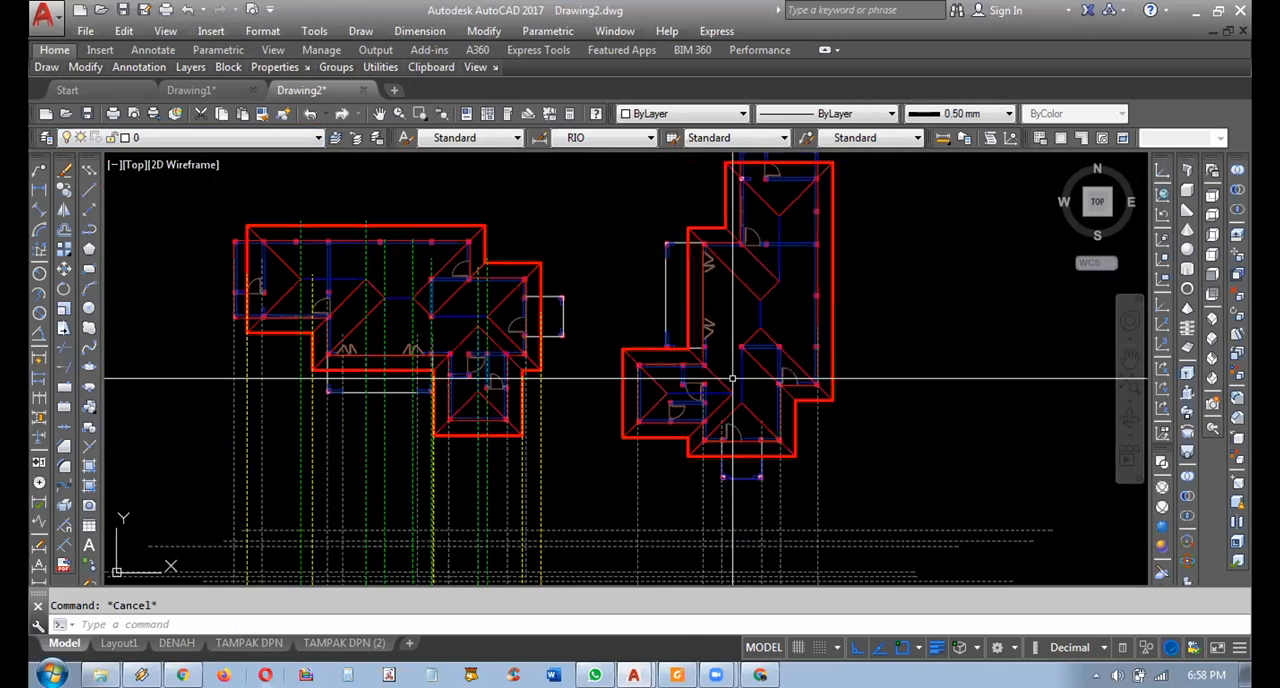
scroll(777, 437, up, 4)
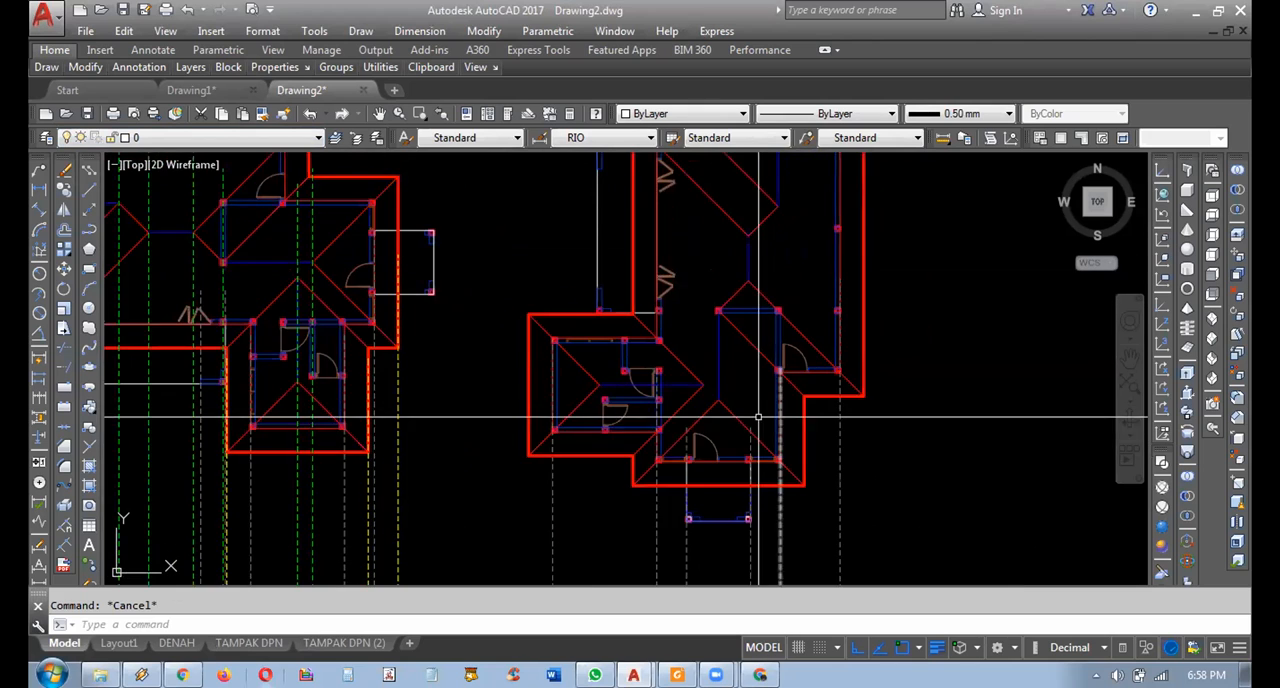
scroll(436, 375, up, 2)
click(482, 440)
click(411, 460)
key(Escape)
middle_drag(507, 389, 529, 409)
scroll(394, 342, up, 3)
click(619, 398)
click(549, 417)
key(Escape)
scroll(580, 419, down, 5)
scroll(643, 444, up, 5)
Trace the individual HIDDEN projection lines descending from the lower wall corners of the rotated floor plan.
middle_drag(649, 438, 622, 434)
click(584, 425)
click(553, 431)
key(Escape)
middle_drag(746, 448, 669, 399)
click(546, 480)
click(468, 489)
key(Escape)
middle_drag(765, 452, 582, 440)
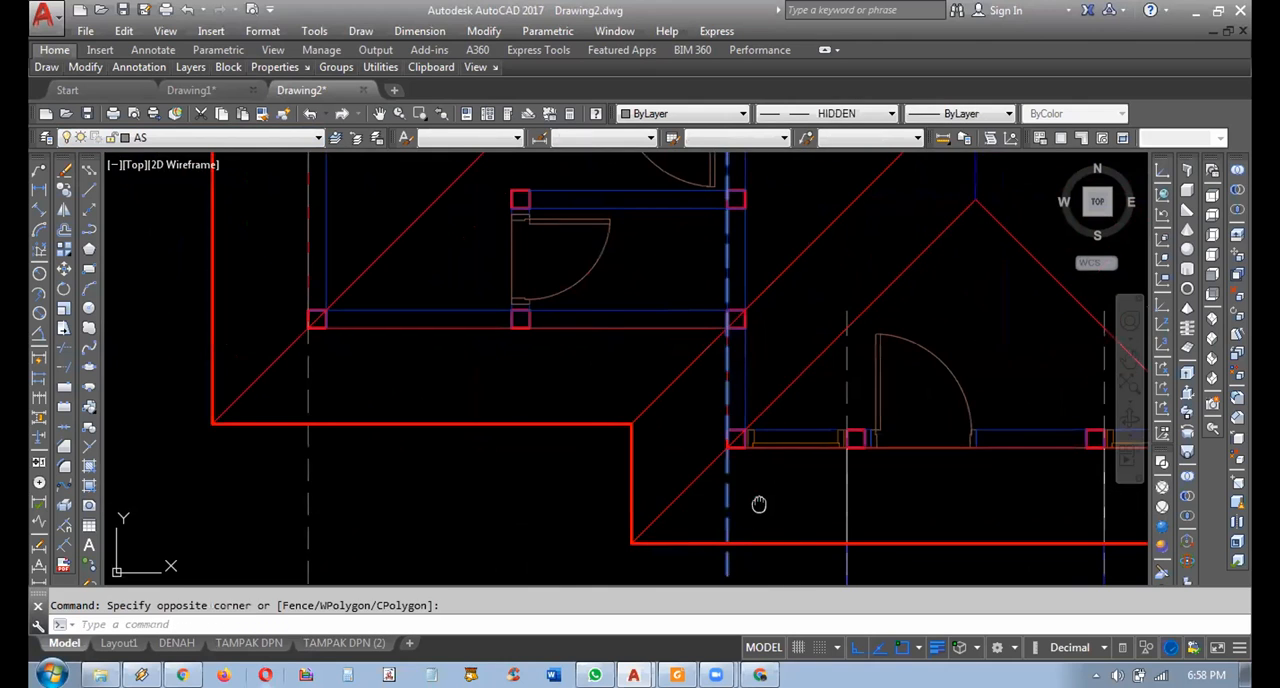
middle_drag(759, 505, 760, 341)
middle_drag(815, 402, 735, 390)
key(Escape)
Inspect the projection lines at the porch columns and outer wall corners of the rotated floor plan.
scroll(829, 549, up, 2)
mouse_move(831, 550)
middle_down()
mouse_move(751, 504)
mouse_move(808, 508)
middle_up()
scroll(808, 508, down, 4)
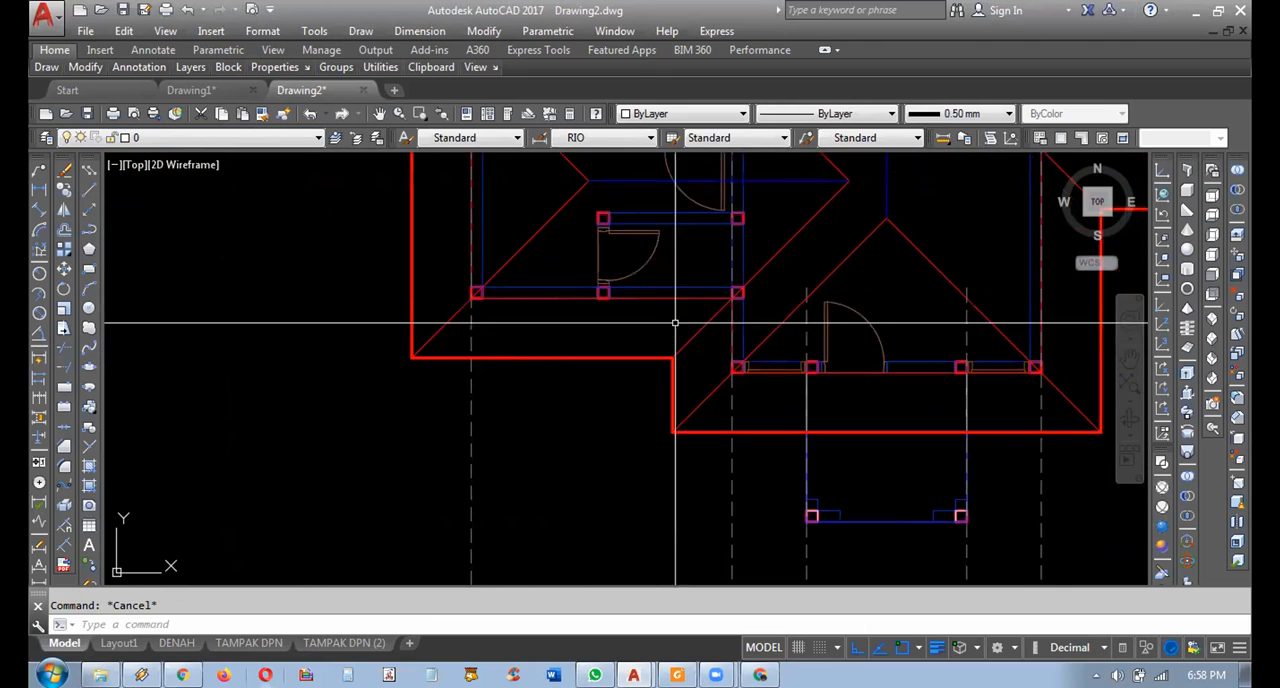
scroll(728, 309, up, 2)
scroll(741, 432, up, 2)
middle_drag(781, 475, 477, 252)
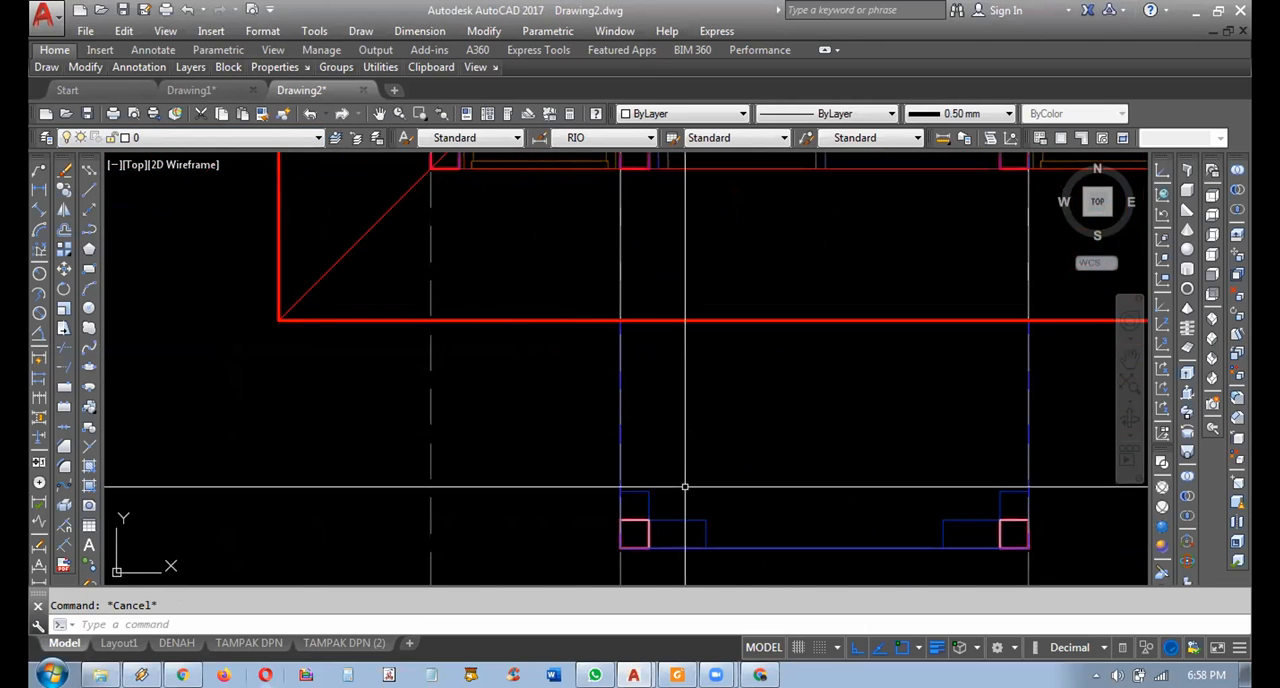
middle_drag(680, 490, 629, 427)
middle_drag(905, 494, 718, 385)
scroll(871, 297, down, 2)
middle_drag(903, 369, 768, 496)
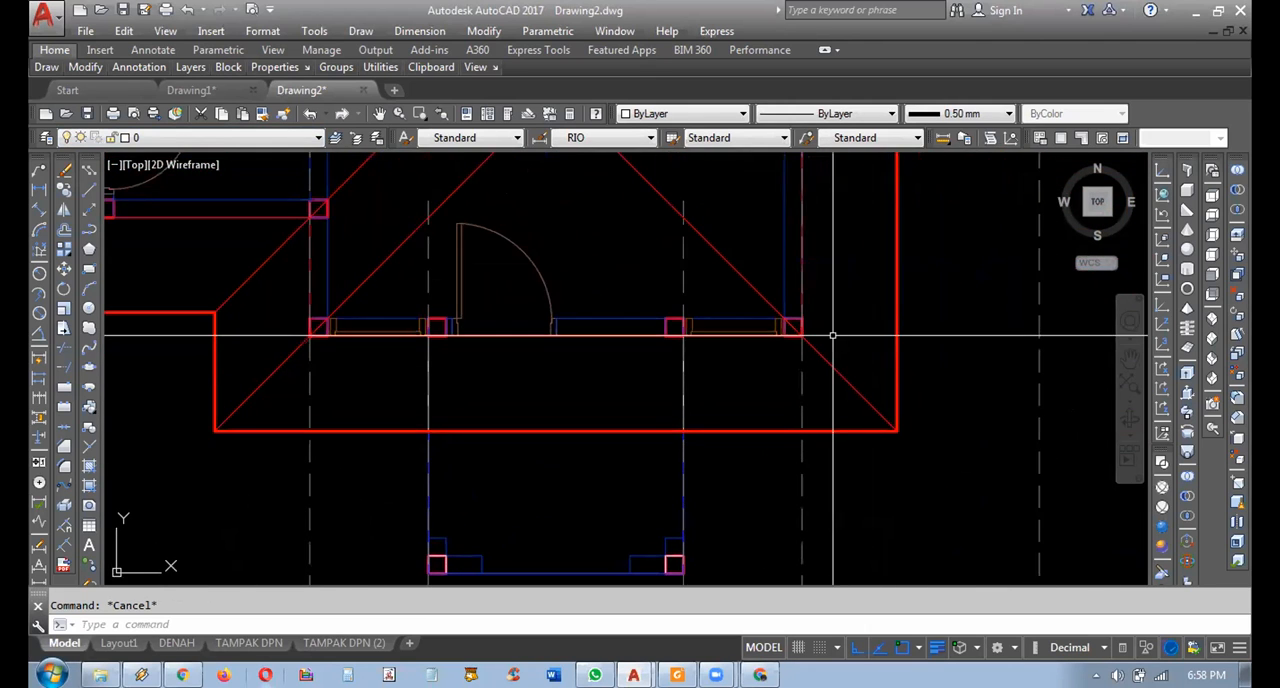
scroll(830, 336, up, 4)
scroll(806, 360, down, 5)
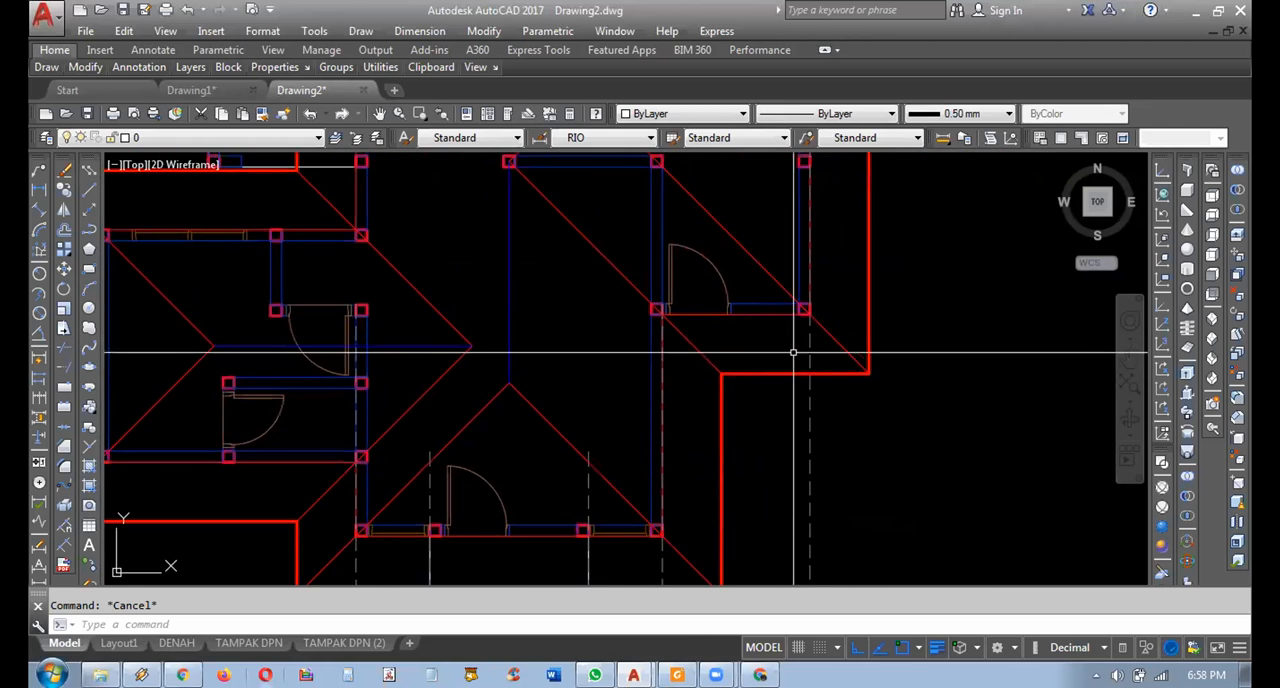
scroll(733, 392, up, 2)
mouse_move(733, 392)
middle_down()
mouse_move(739, 423)
mouse_move(716, 442)
mouse_move(783, 437)
mouse_move(783, 335)
mouse_move(748, 384)
mouse_move(814, 405)
mouse_move(773, 257)
middle_up()
scroll(793, 282, down, 2)
mouse_move(773, 339)
middle_down()
mouse_move(754, 408)
mouse_move(666, 373)
middle_up()
middle_drag(580, 366, 639, 424)
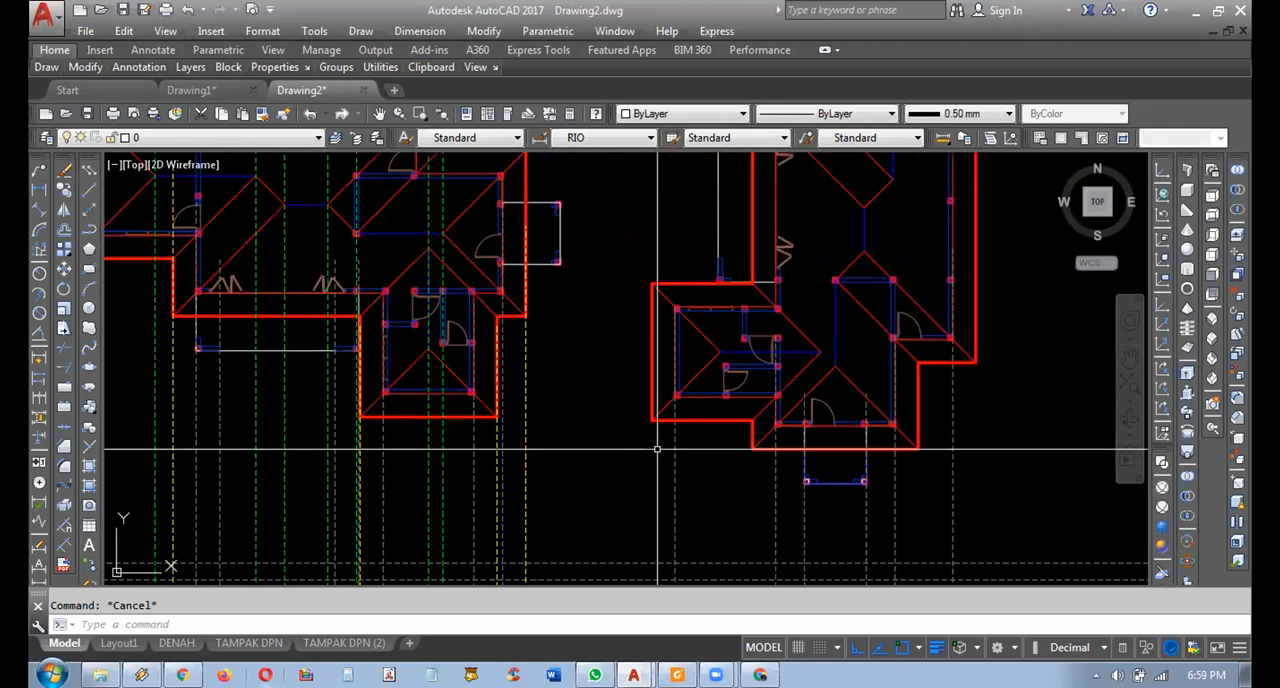
Compare the yellow and green roof projection lines of the unrotated plan with the grey lines below the rotated plan.
middle_drag(632, 466, 647, 432)
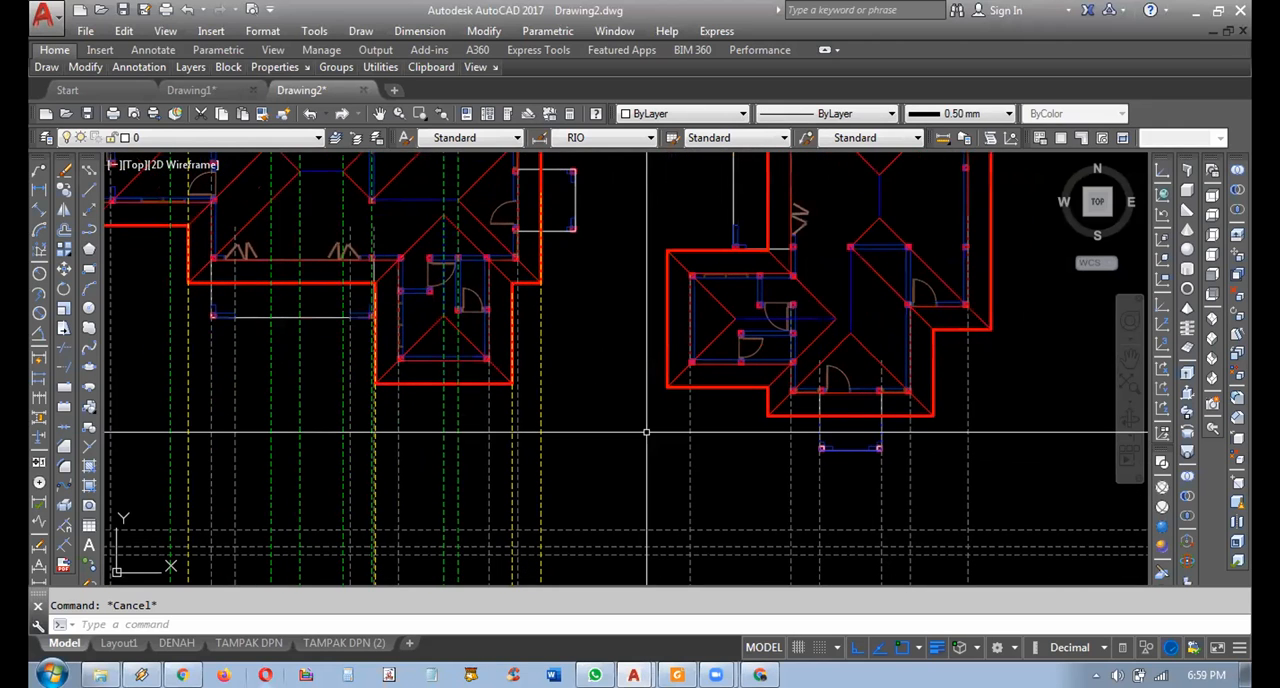
middle_drag(749, 449, 710, 394)
middle_drag(971, 437, 921, 407)
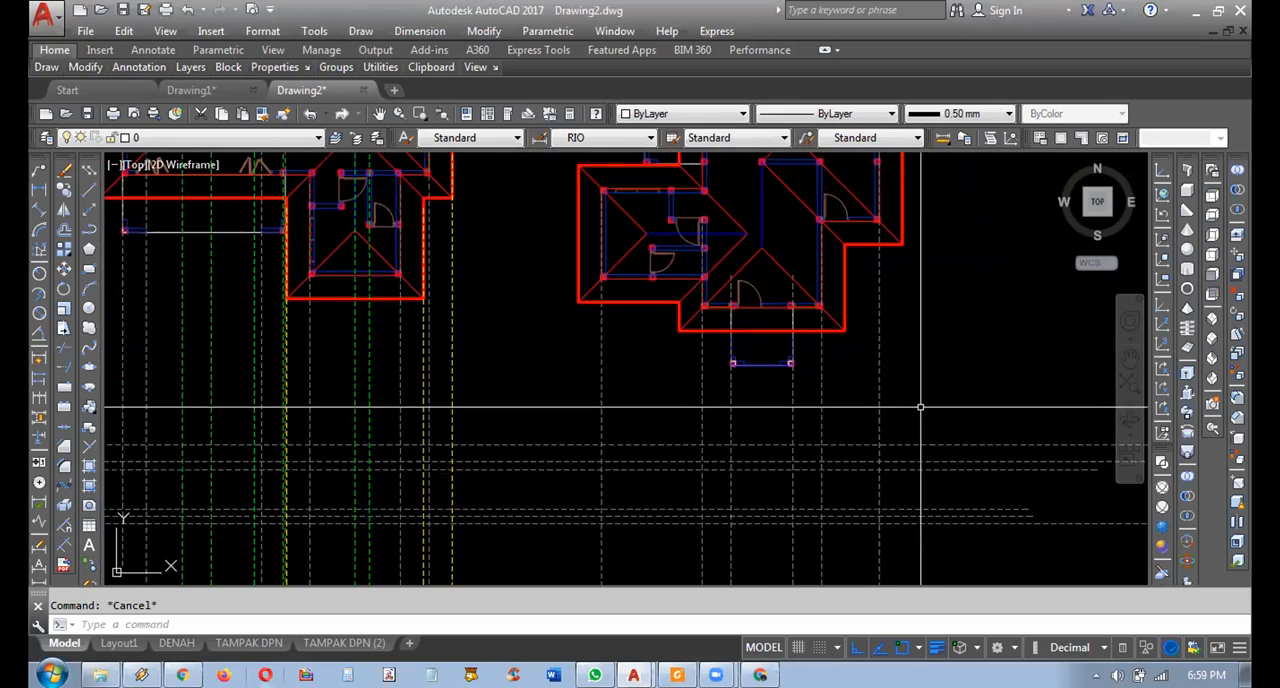
click(586, 422)
middle_drag(554, 400, 647, 497)
key(Escape)
mouse_move(721, 455)
middle_down()
mouse_move(743, 489)
mouse_move(735, 444)
mouse_move(729, 488)
middle_up()
click(741, 486)
key(Escape)
click(984, 441)
click(762, 453)
mouse_move(750, 428)
middle_down()
mouse_move(600, 405)
mouse_move(608, 419)
middle_up()
key(Escape)
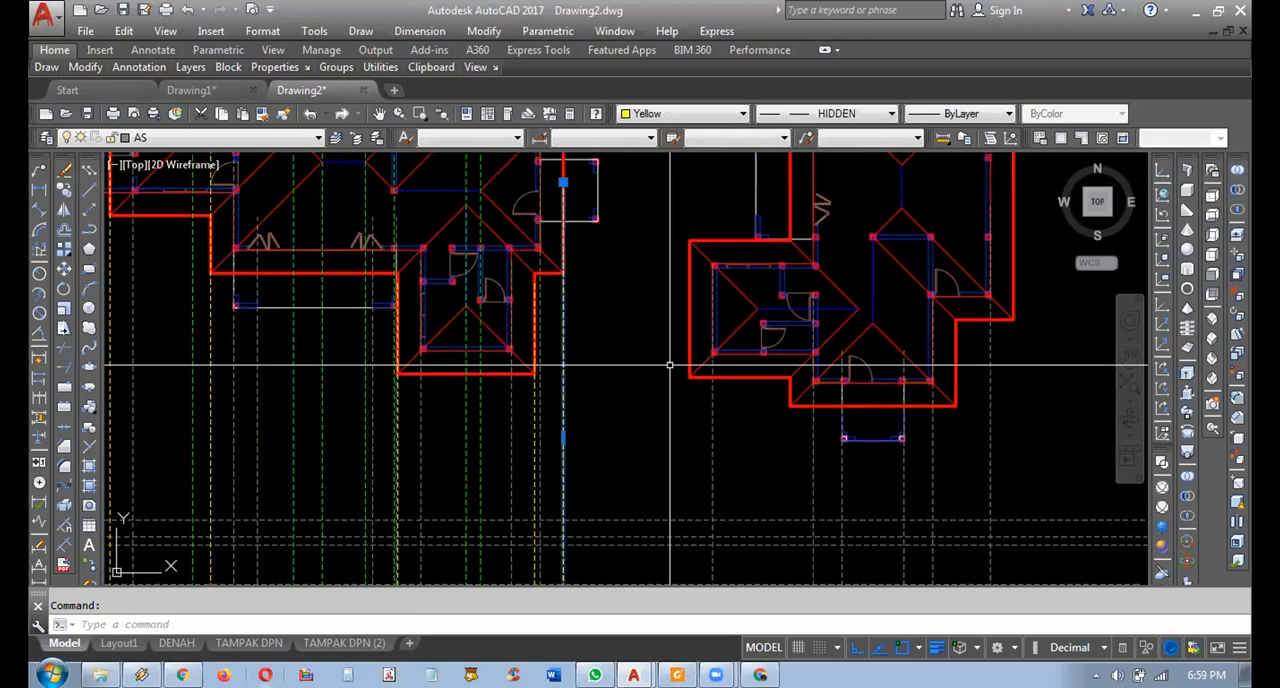
middle_drag(599, 364, 635, 396)
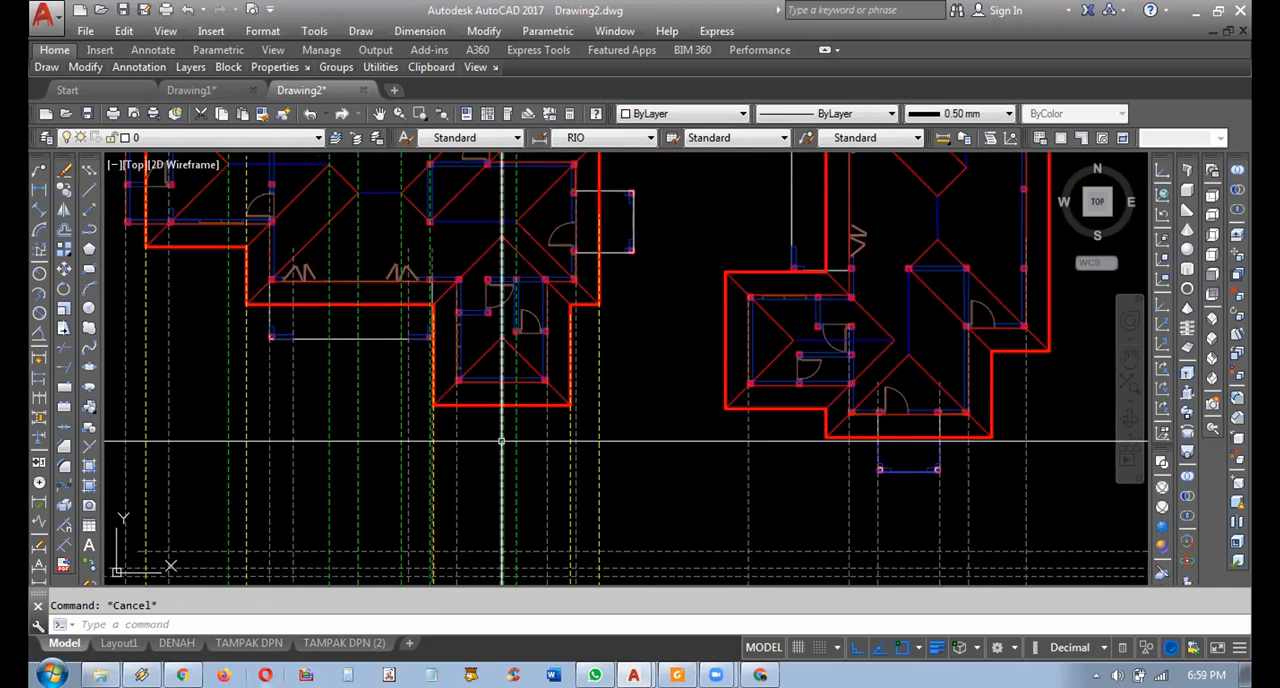
mouse_move(538, 440)
middle_down()
mouse_move(609, 523)
mouse_move(509, 463)
mouse_move(577, 443)
mouse_move(620, 330)
mouse_move(577, 411)
mouse_move(566, 357)
mouse_move(582, 362)
middle_up()
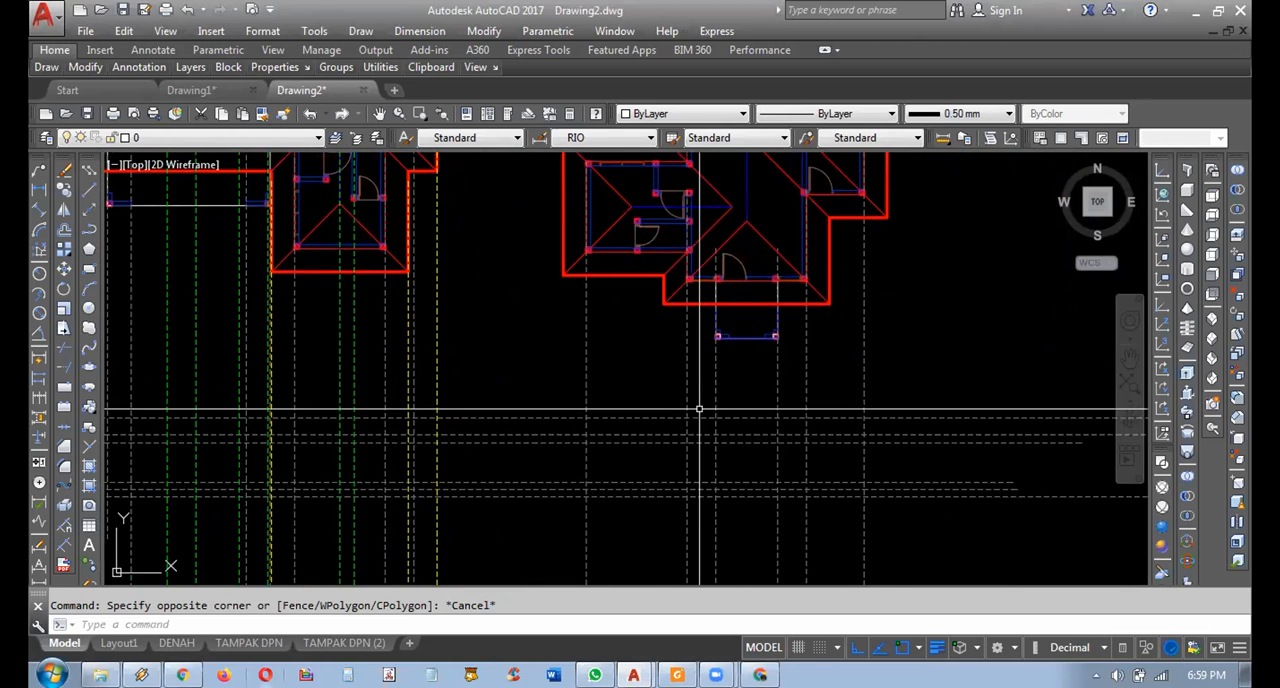
Examine how the vertical and horizontal projection lines meet the roofs and walls of the two house elevations.
scroll(697, 420, down, 4)
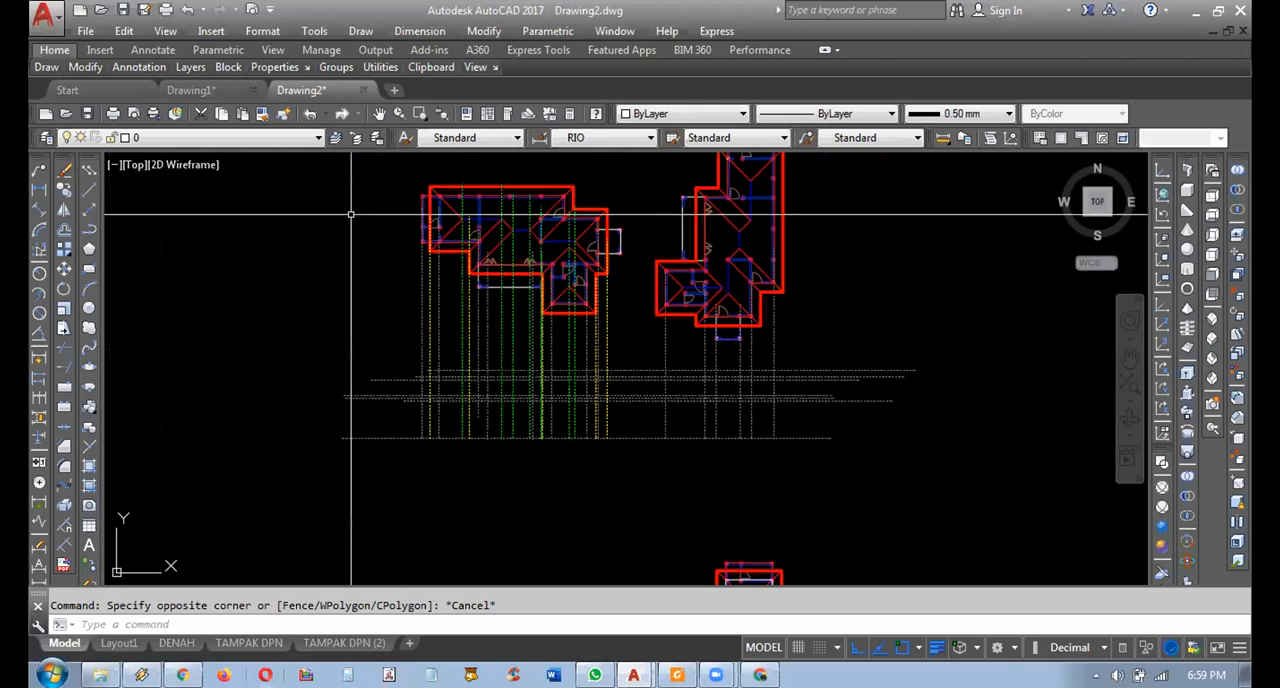
click(243, 138)
scroll(695, 260, down, 6)
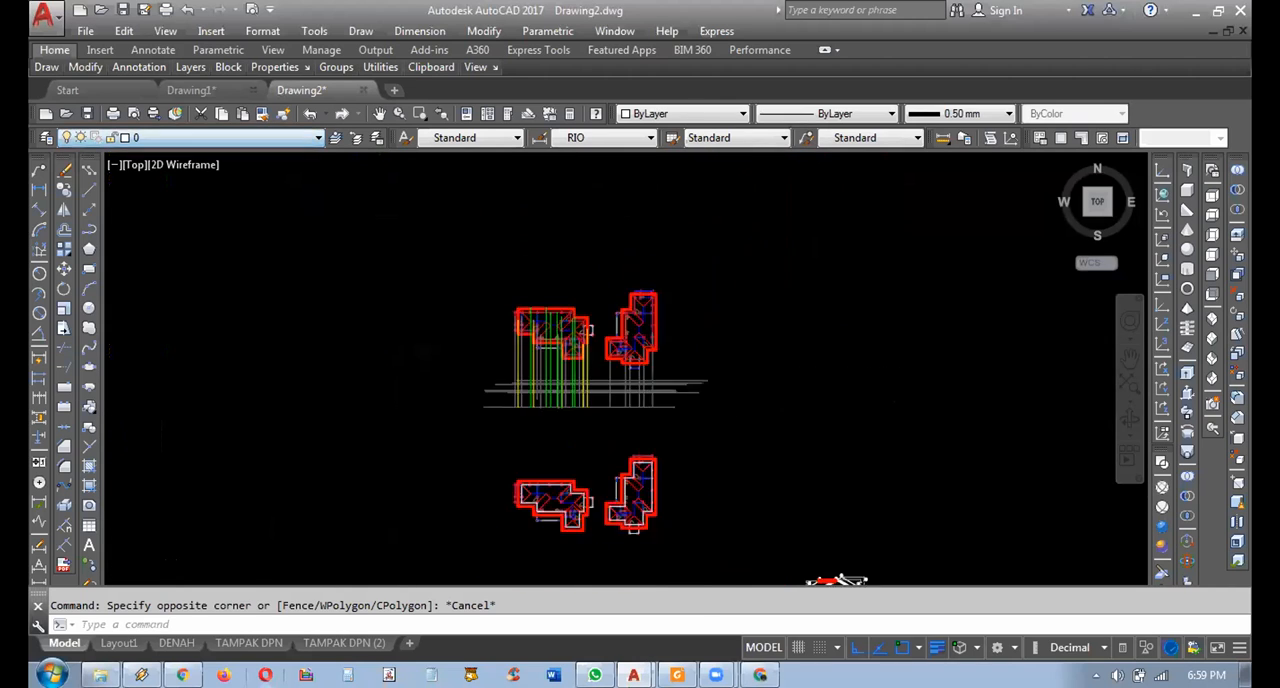
middle_drag(706, 398, 672, 328)
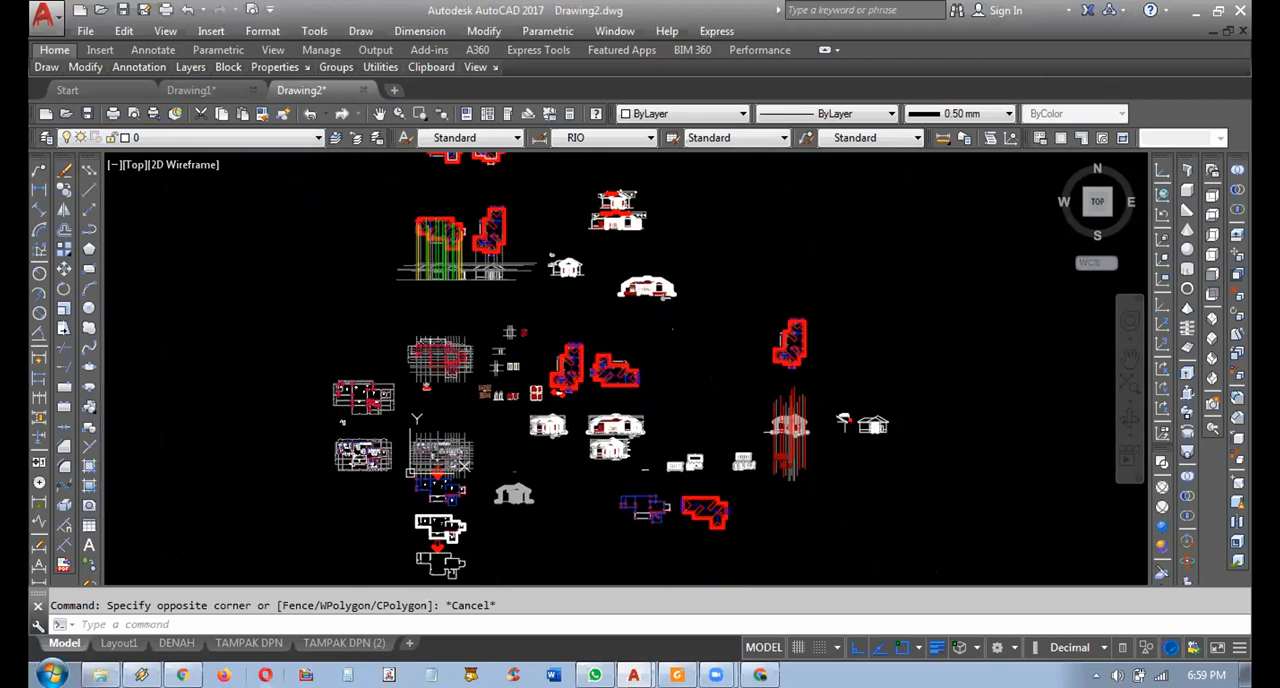
middle_drag(536, 347, 619, 387)
scroll(545, 342, up, 4)
scroll(590, 264, up, 4)
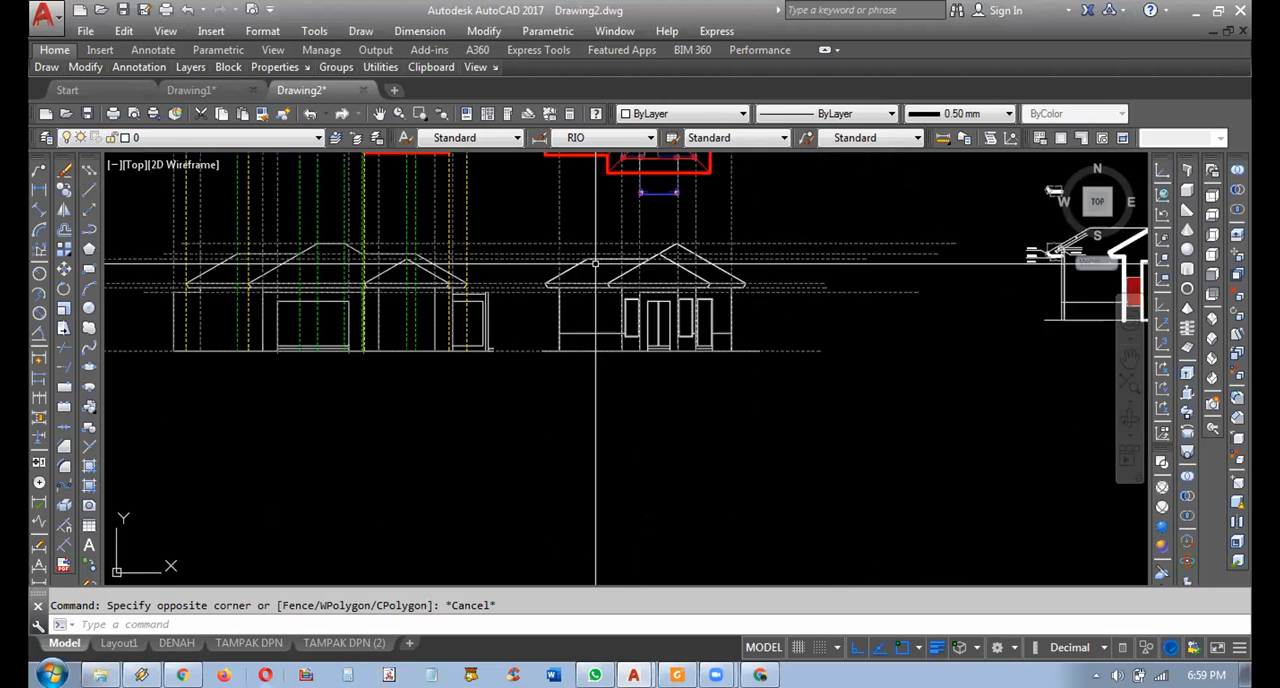
Compare the finished elevations under the two floor plans with the lower copy of the plans that carries only projection lines.
middle_drag(596, 266, 661, 420)
scroll(655, 397, down, 2)
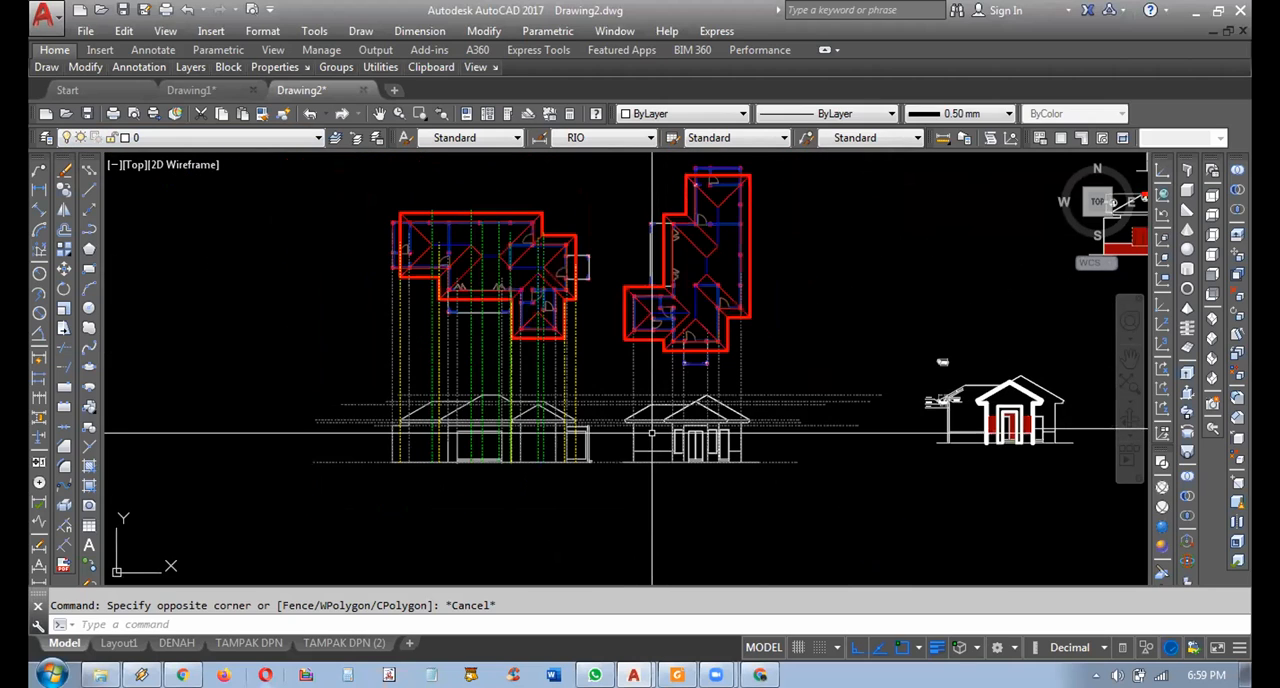
scroll(619, 480, up, 2)
scroll(537, 451, up, 2)
middle_drag(537, 451, 621, 496)
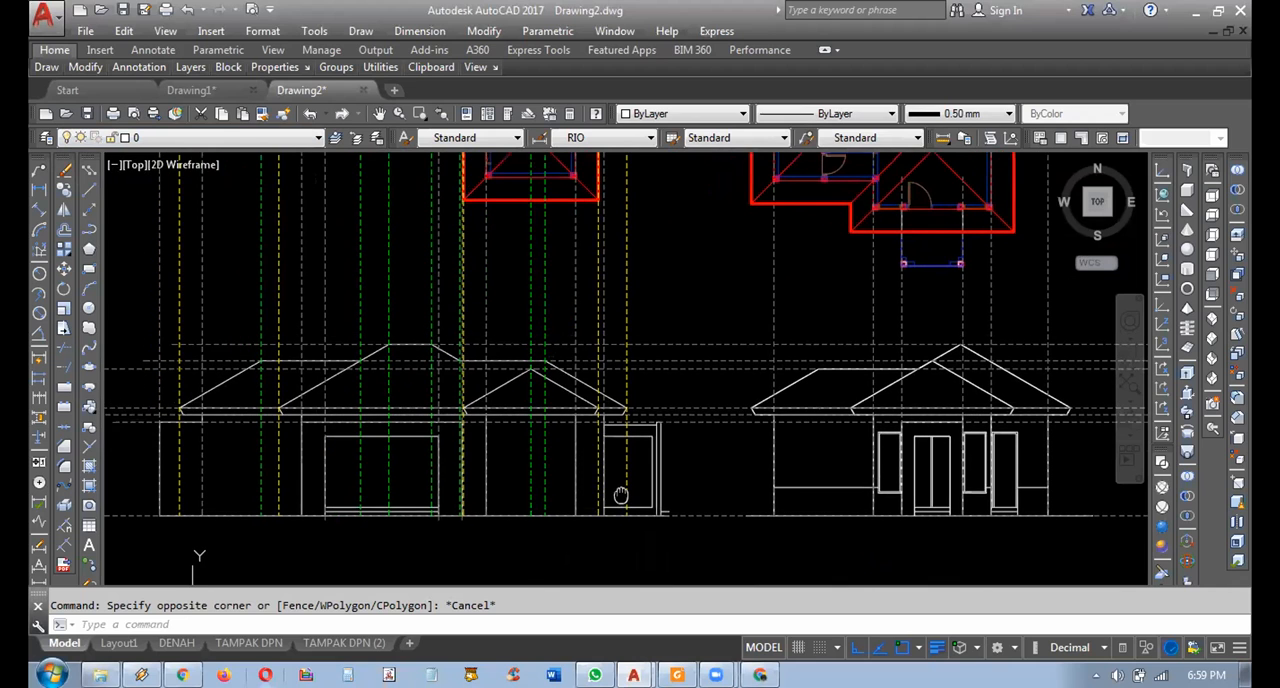
scroll(650, 525, down, 3)
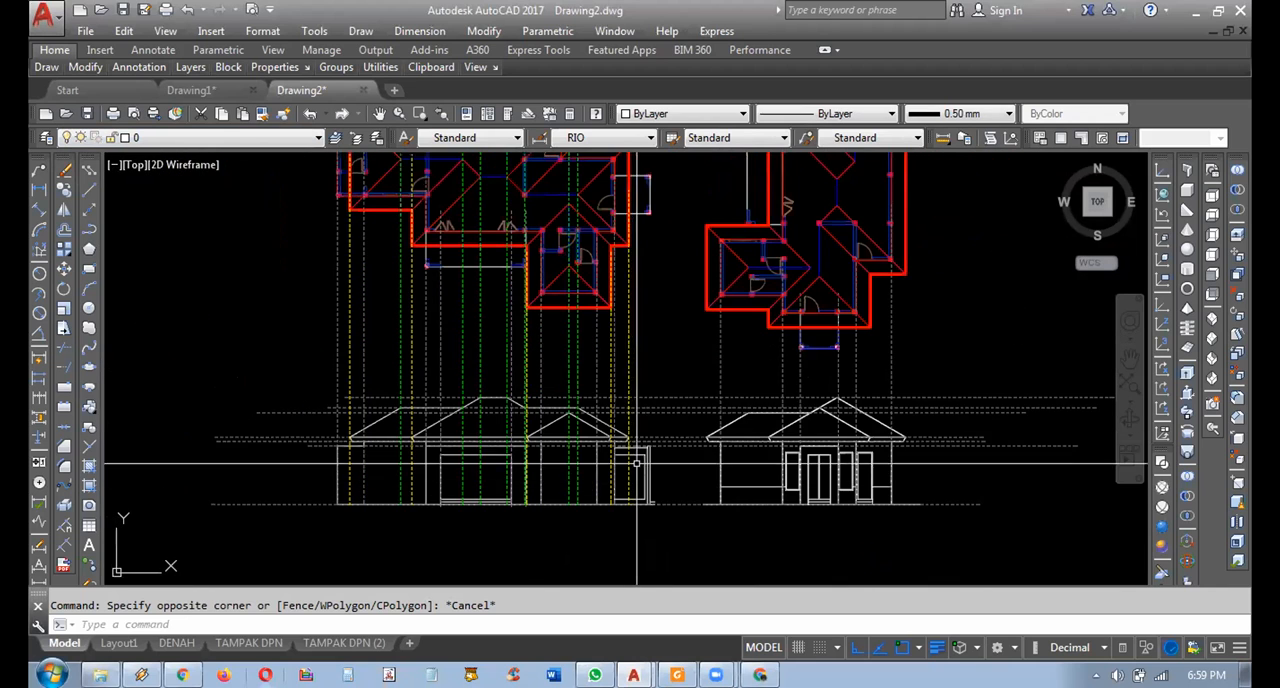
middle_drag(656, 379, 663, 405)
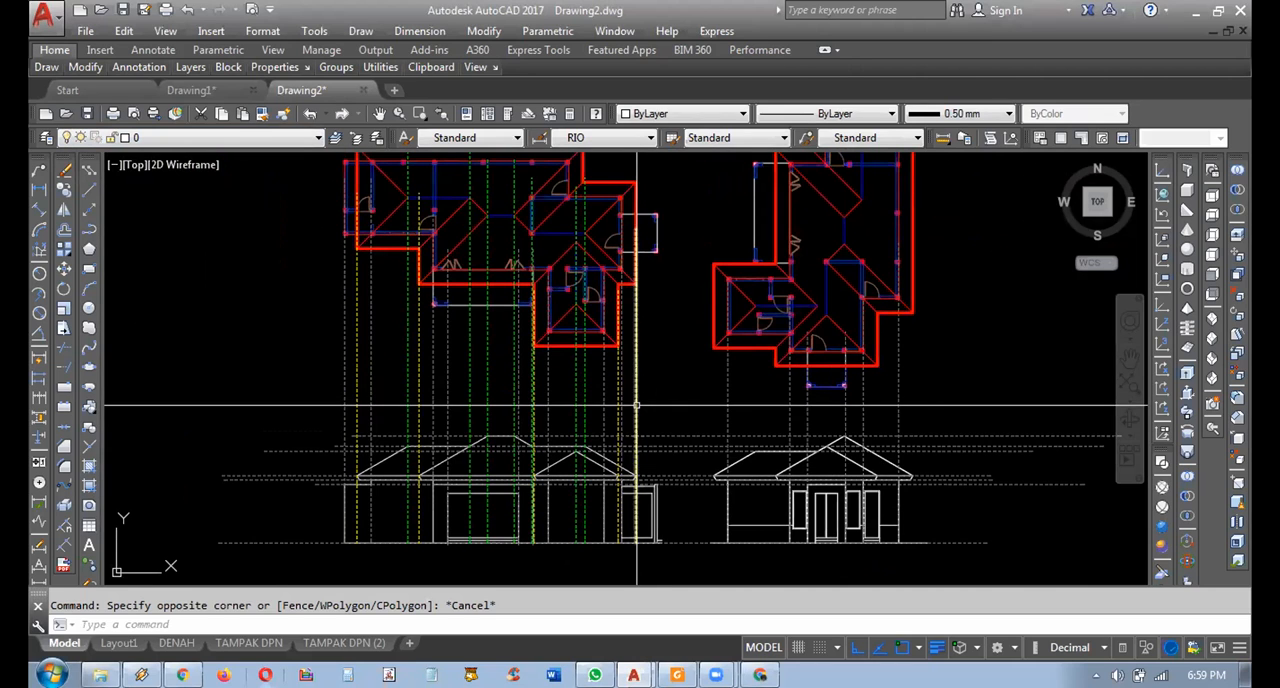
scroll(760, 420, down, 2)
middle_drag(740, 385, 777, 586)
scroll(783, 275, down, 5)
middle_drag(761, 223, 763, 328)
scroll(793, 207, up, 5)
middle_drag(931, 424, 928, 466)
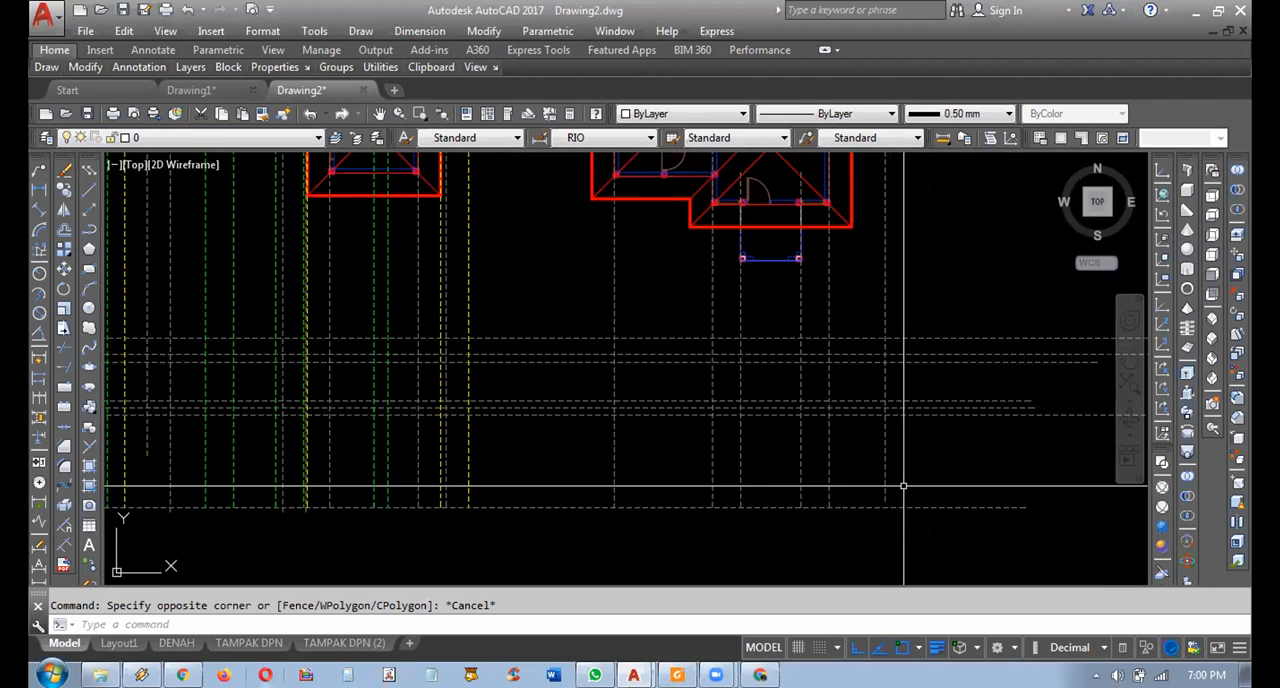
click(39, 190)
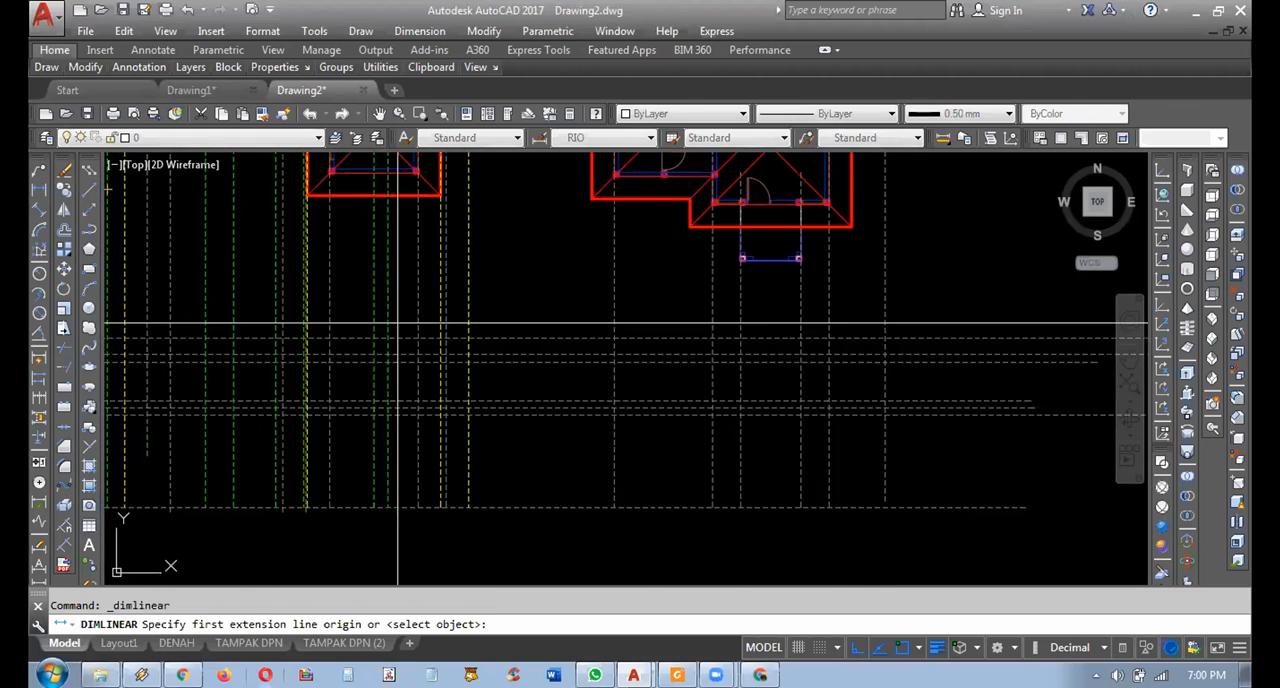
middle_drag(761, 428, 700, 406)
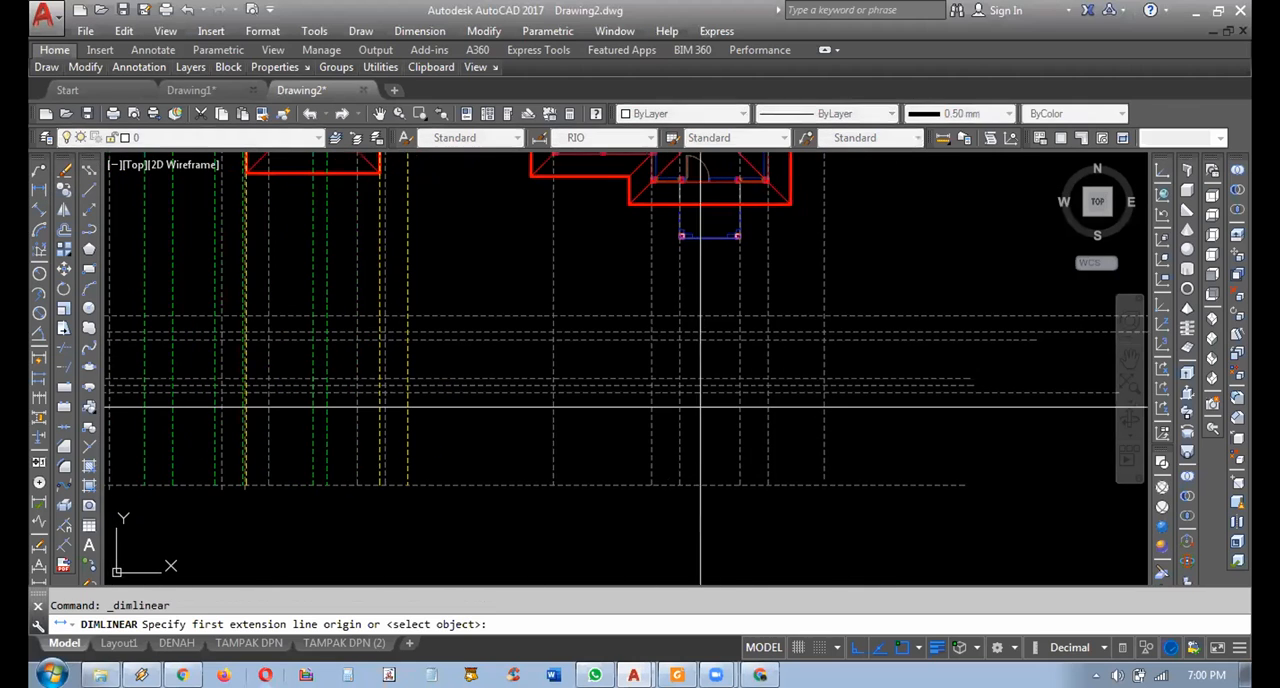
click(918, 485)
middle_drag(880, 474, 720, 480)
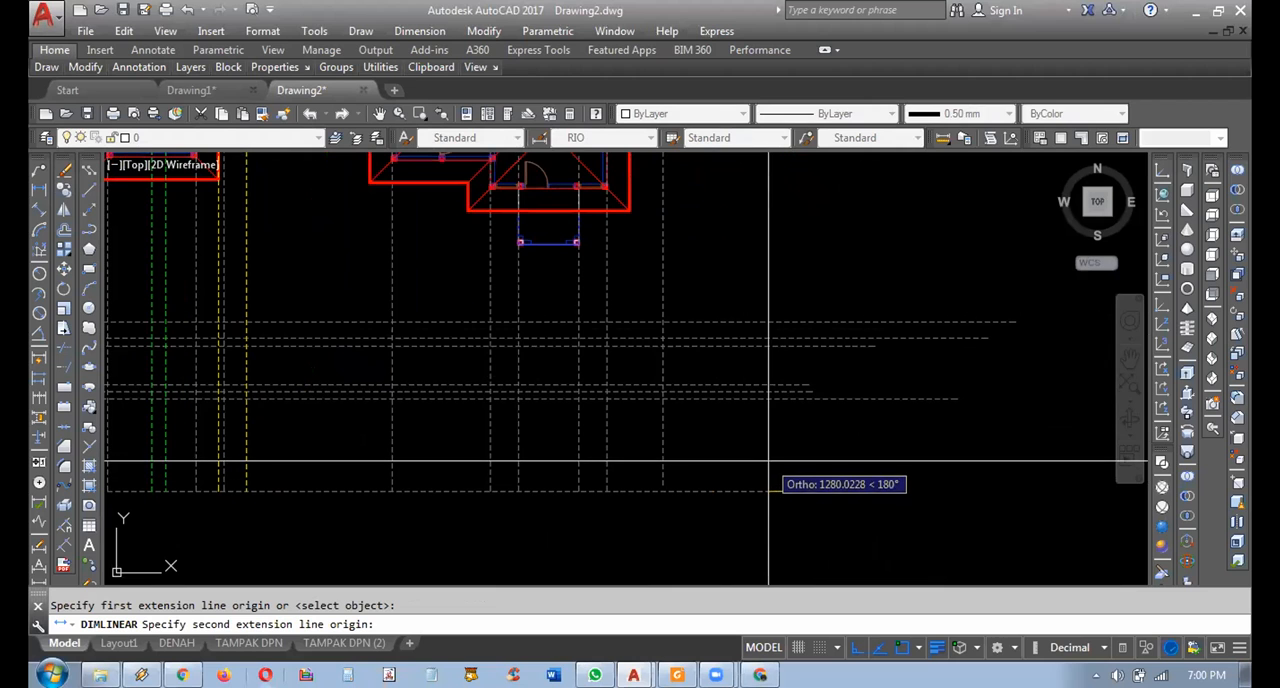
key(Escape)
scroll(816, 380, down, 6)
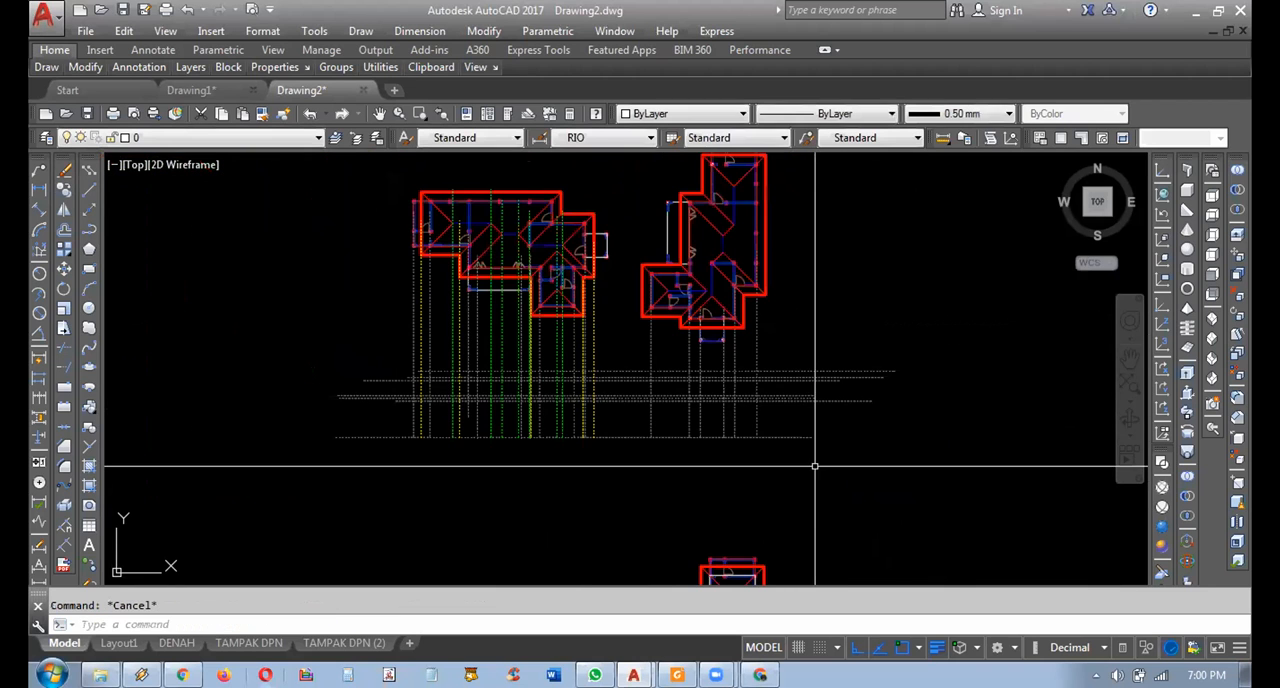
scroll(800, 414, up, 4)
scroll(802, 414, up, 6)
scroll(803, 405, down, 1)
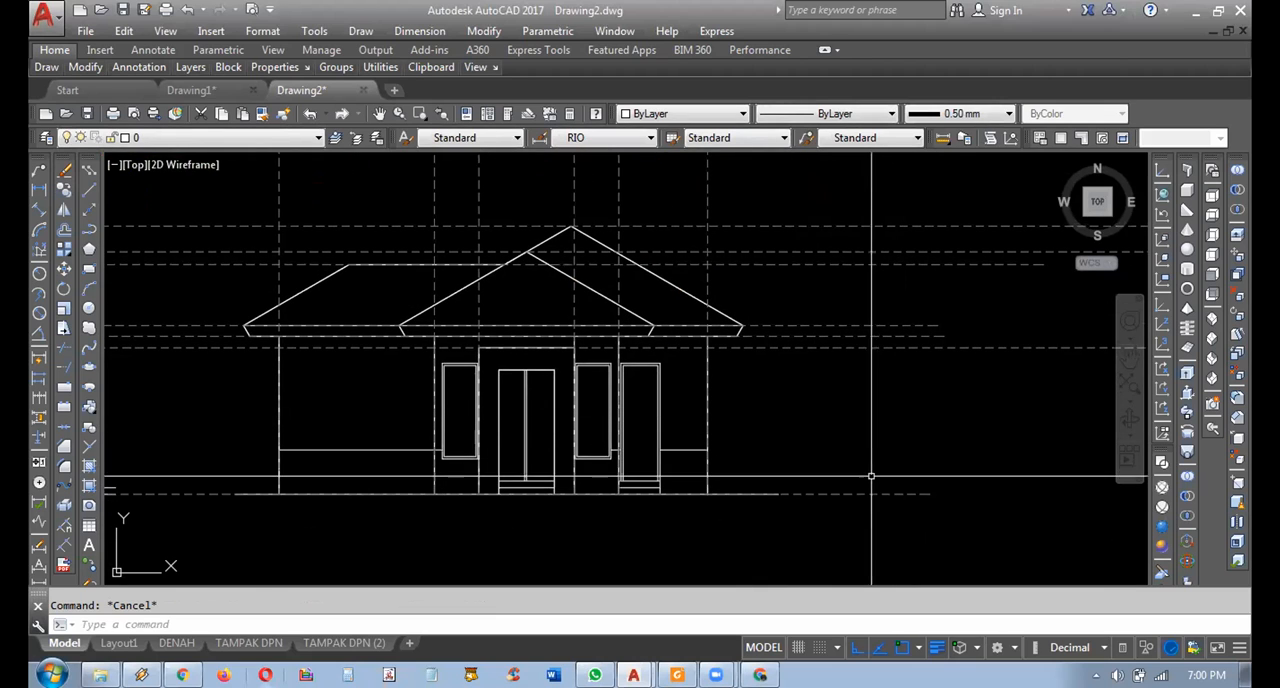
middle_drag(809, 477, 790, 477)
key(space)
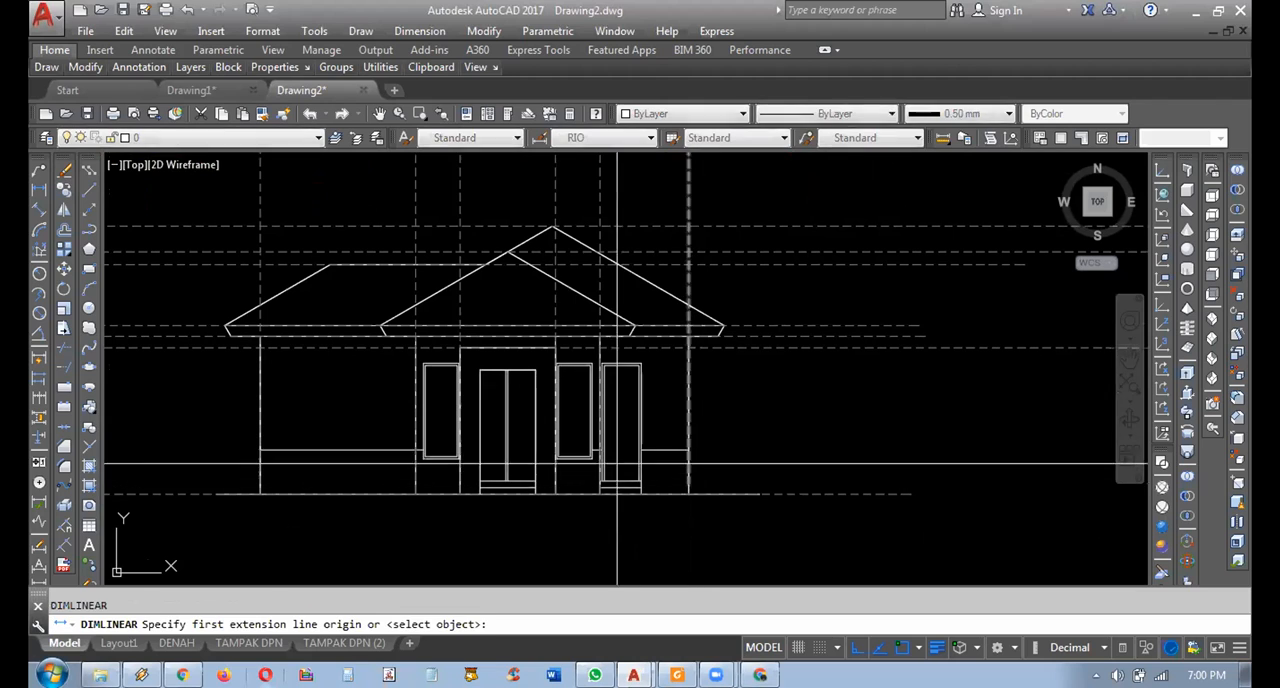
click(536, 481)
key(Escape)
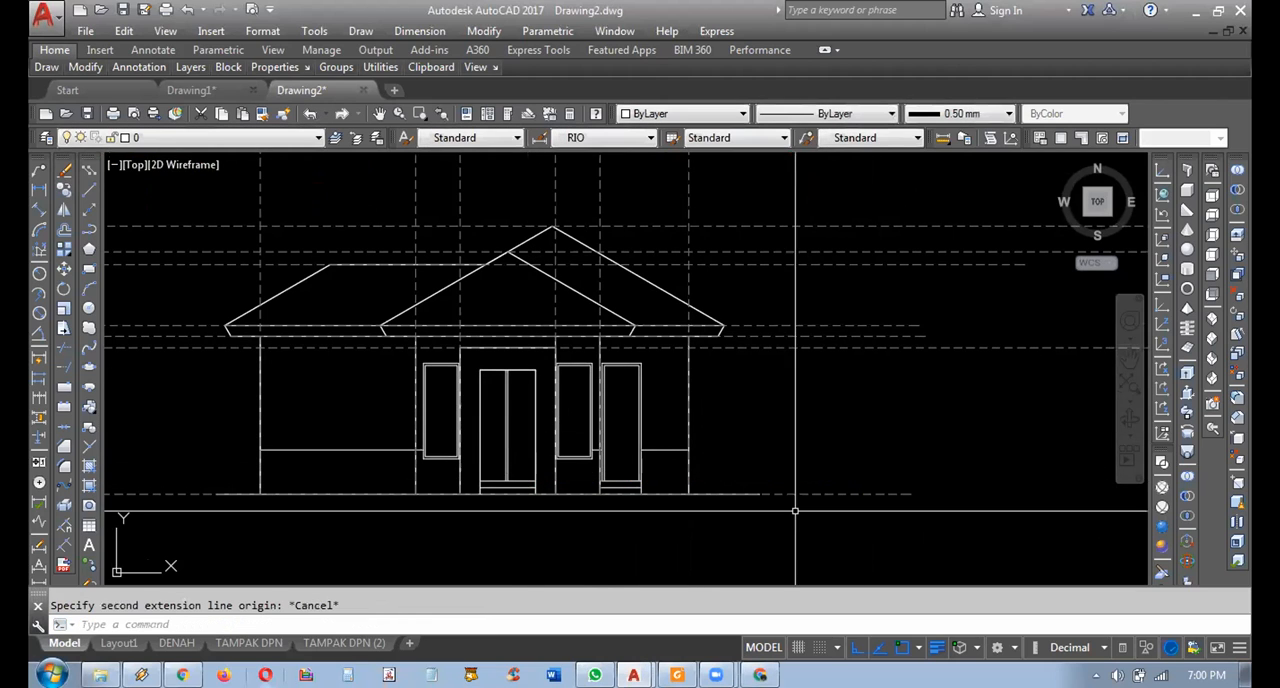
middle_drag(897, 507, 884, 508)
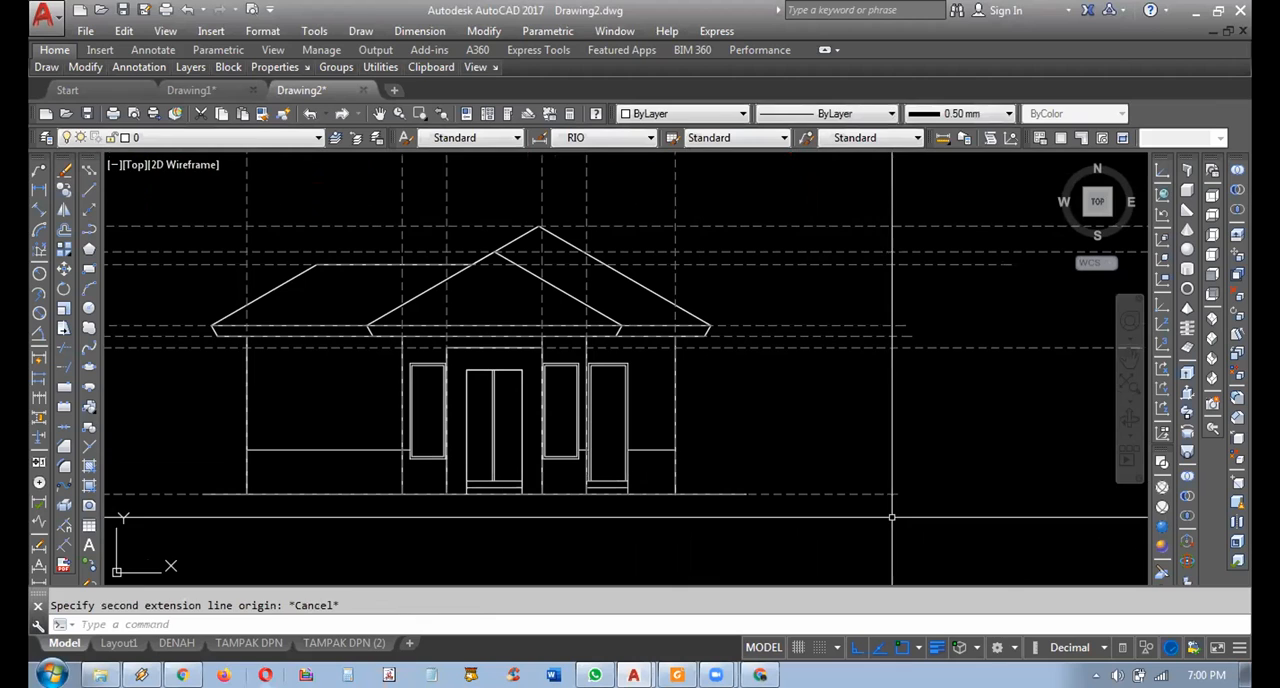
key(space)
click(858, 492)
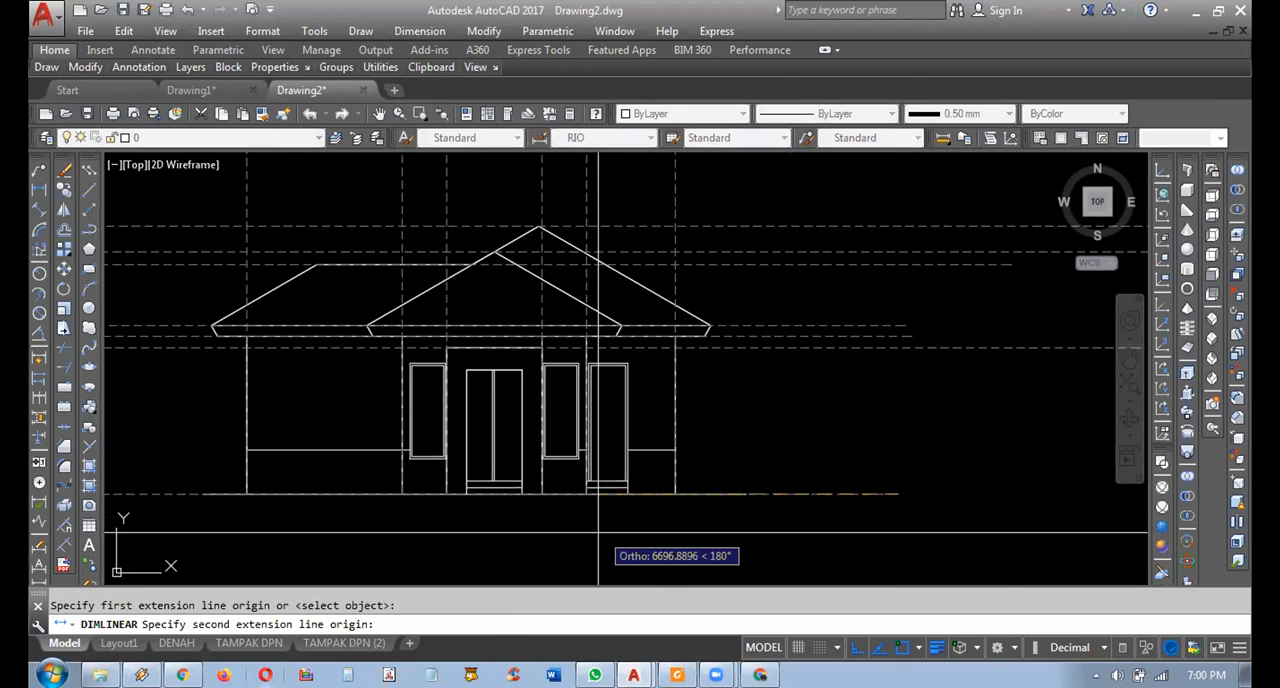
mouse_move(792, 498)
middle_down()
mouse_move(843, 488)
mouse_move(837, 515)
middle_up()
key(Escape)
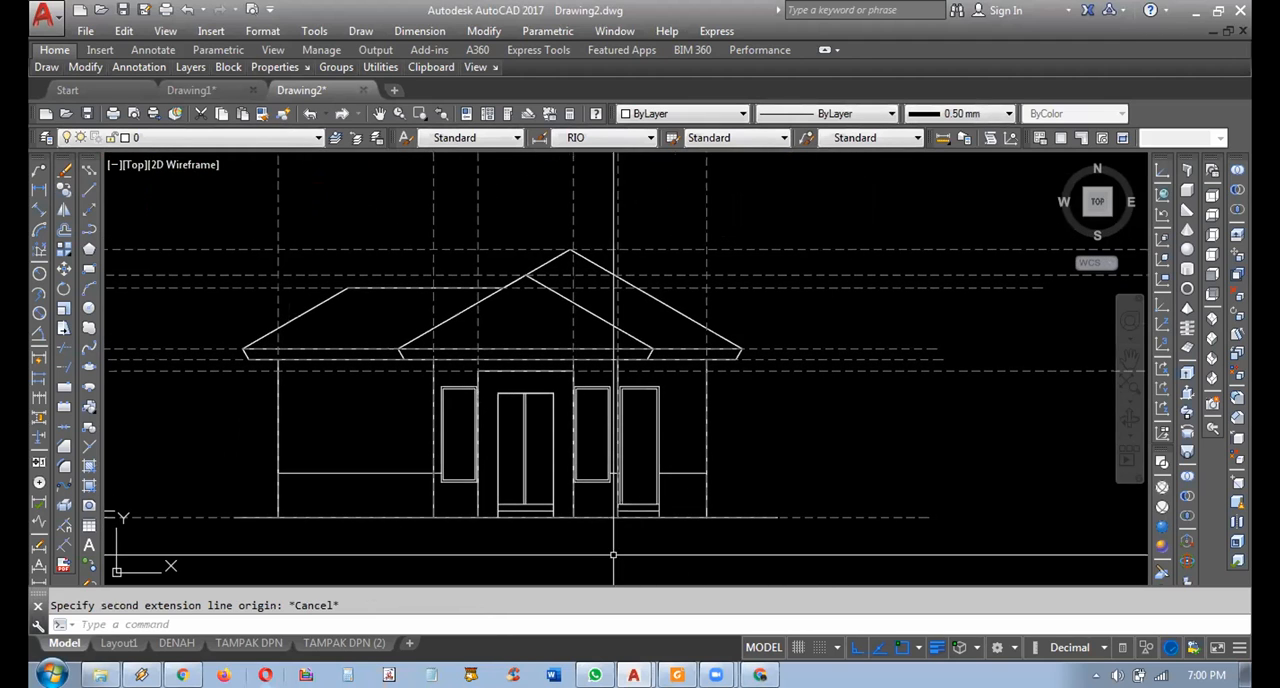
key(space)
key(Escape)
key(Escape)
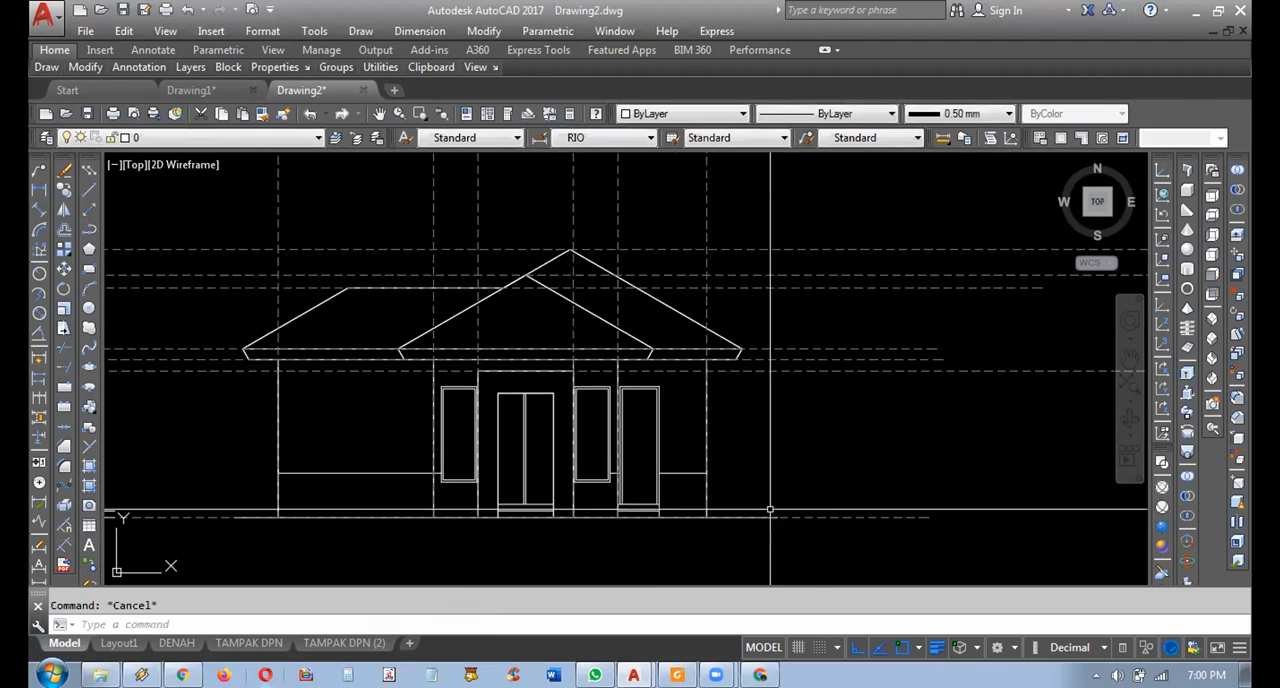
Copy the HIDDEN ground line of the front elevation up to the bottom corner of the double door.
click(823, 507)
click(815, 529)
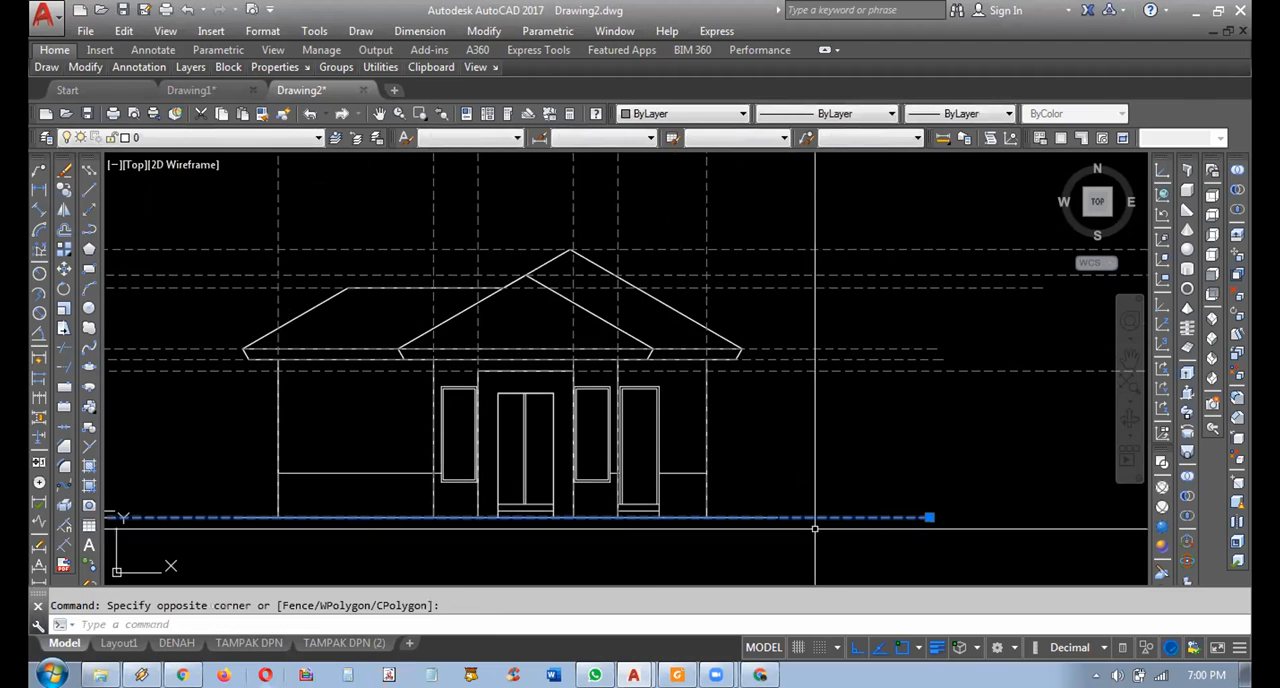
click(63, 196)
scroll(484, 518, up, 4)
click(516, 481)
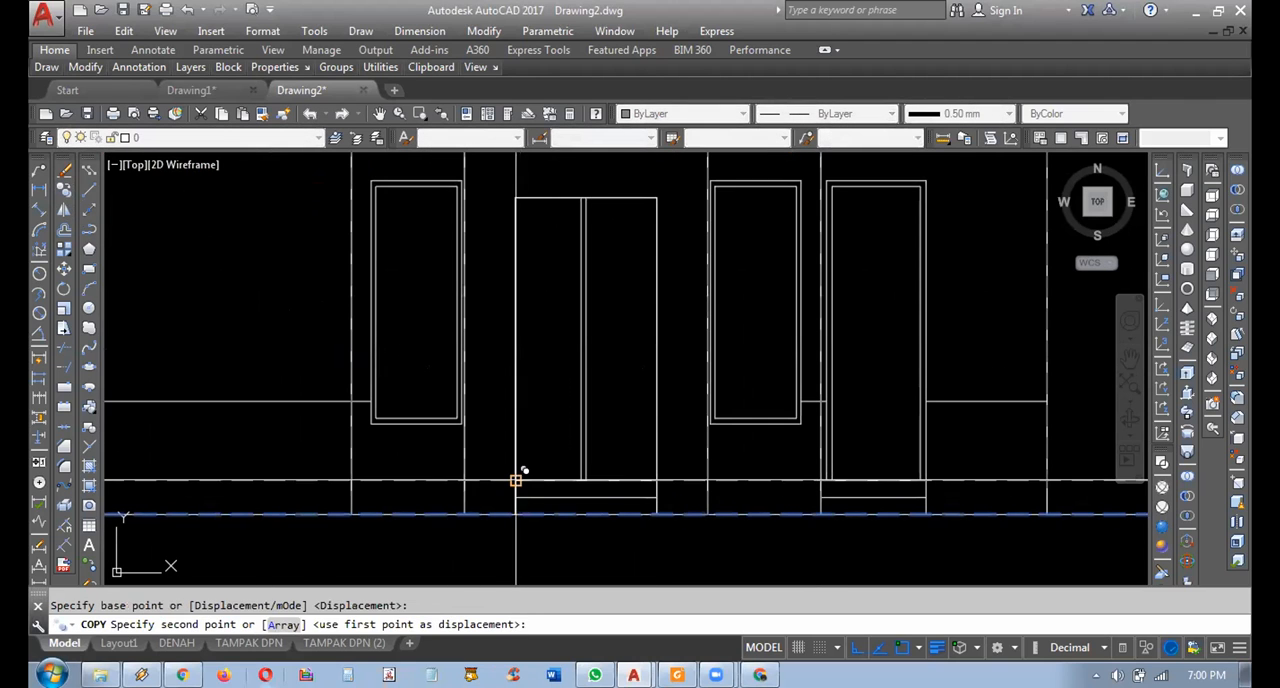
click(516, 481)
key(Escape)
scroll(540, 493, down, 4)
middle_drag(540, 493, 373, 466)
scroll(721, 491, down, 2)
scroll(723, 490, up, 2)
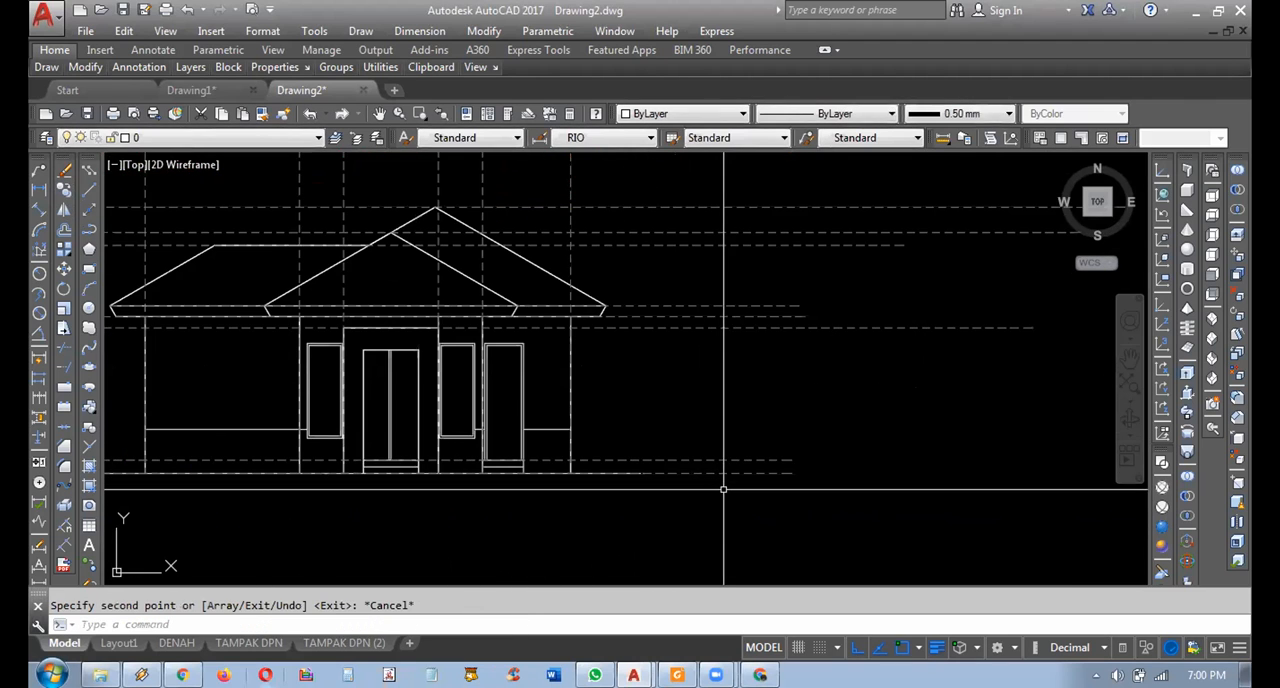
Highlight the ground line and the copied floor line to examine the base levels of the front elevation.
click(721, 474)
scroll(708, 495, up, 2)
mouse_move(708, 495)
middle_down()
mouse_move(774, 517)
mouse_move(820, 489)
mouse_move(811, 477)
middle_up()
key(Escape)
click(822, 490)
click(795, 471)
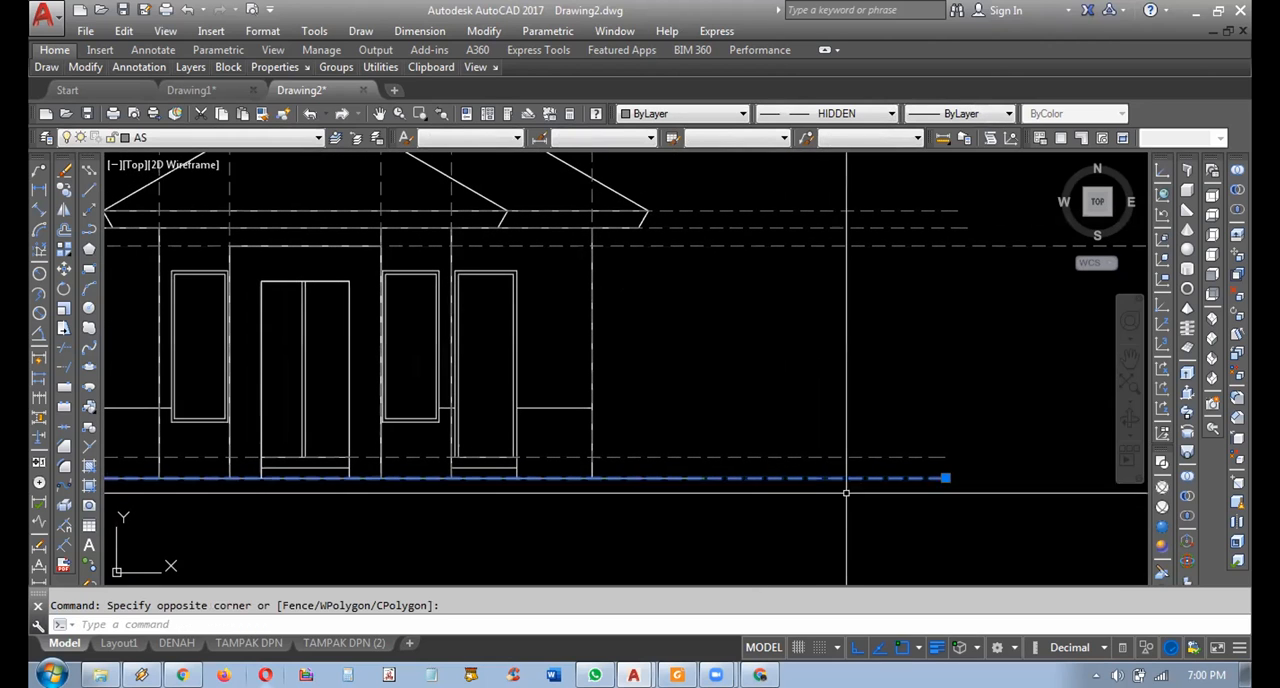
click(847, 462)
click(826, 438)
scroll(826, 438, down, 2)
middle_drag(777, 401, 784, 450)
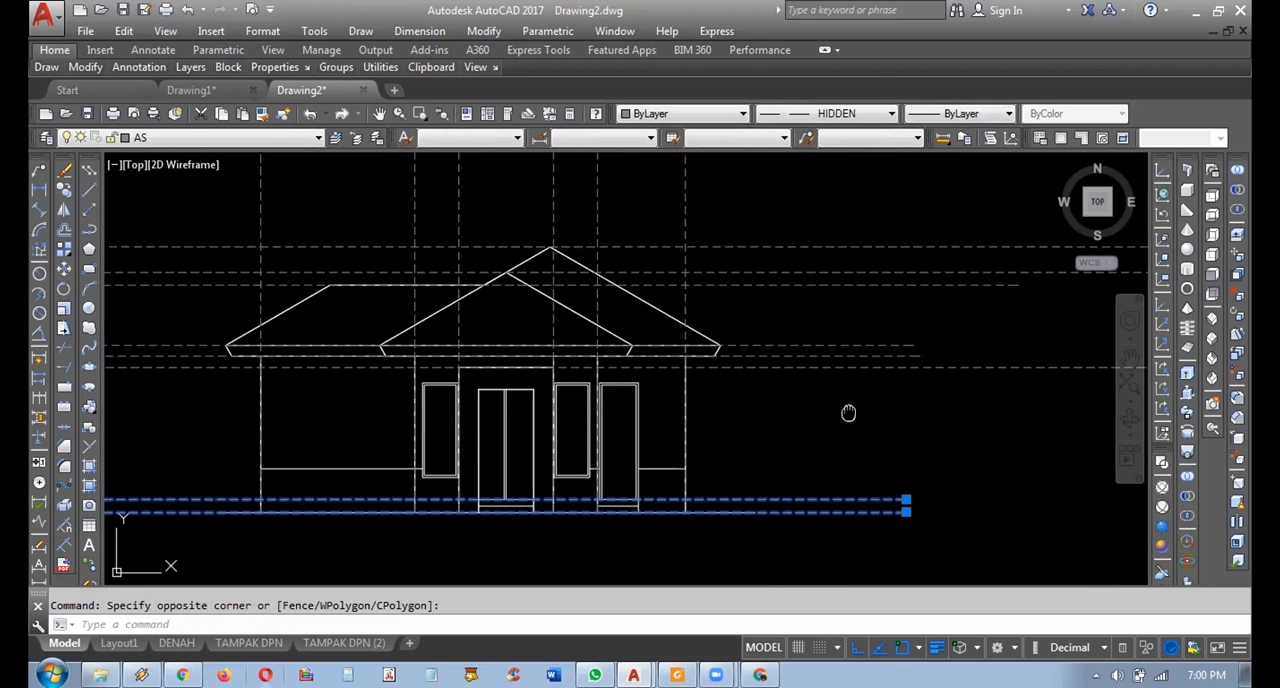
middle_drag(851, 417, 861, 425)
key(Escape)
Highlight the horizontal projection lines at the eaves to examine the roof levels of the front elevation.
click(824, 362)
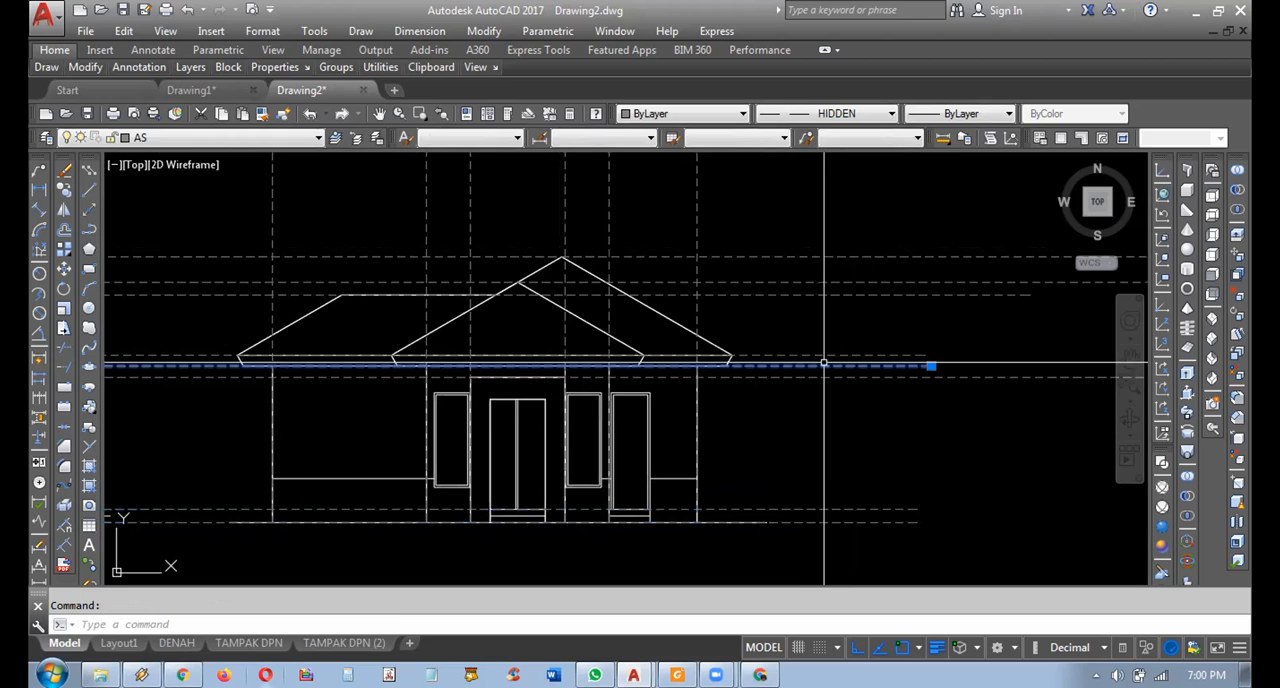
key(Escape)
click(802, 360)
click(787, 346)
key(Escape)
scroll(782, 336, up, 5)
click(794, 405)
click(754, 416)
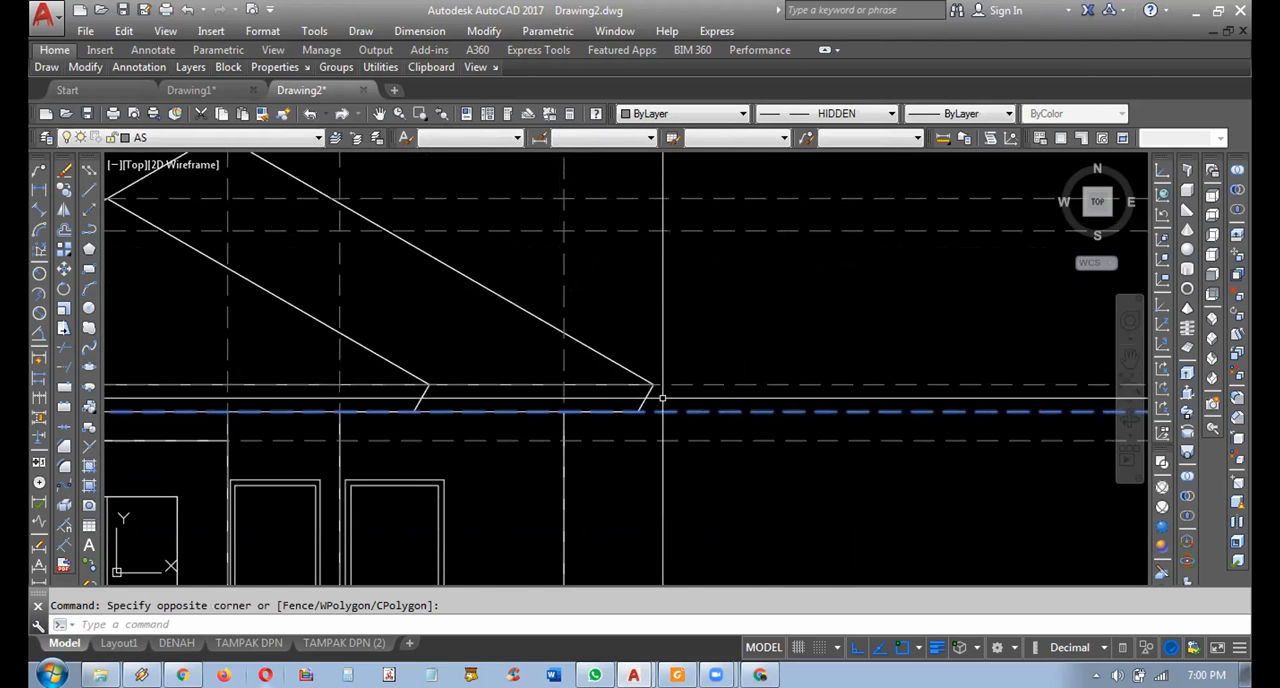
scroll(720, 330, down, 3)
key(Escape)
click(787, 258)
key(Escape)
scroll(768, 390, down, 3)
scroll(745, 403, up, 2)
middle_drag(686, 440, 766, 419)
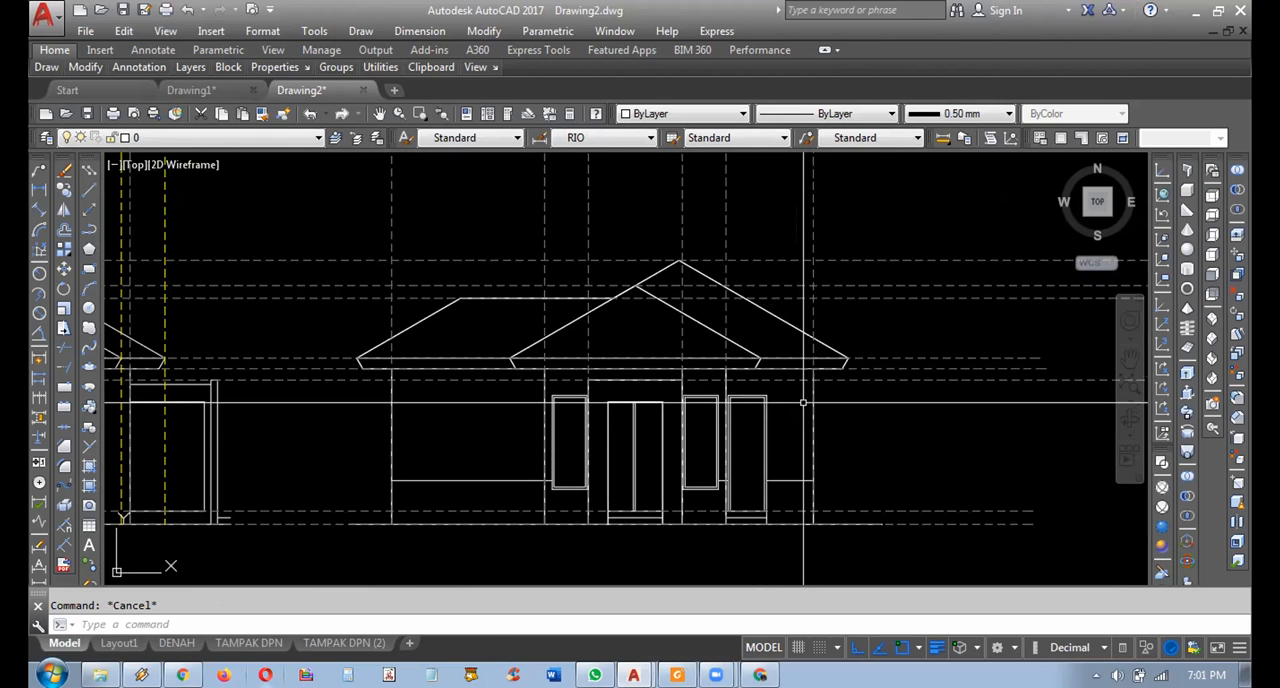
Add a vertical linear dimension between the right ends of the ground line and the floor line beside the front elevation.
middle_drag(874, 505, 802, 484)
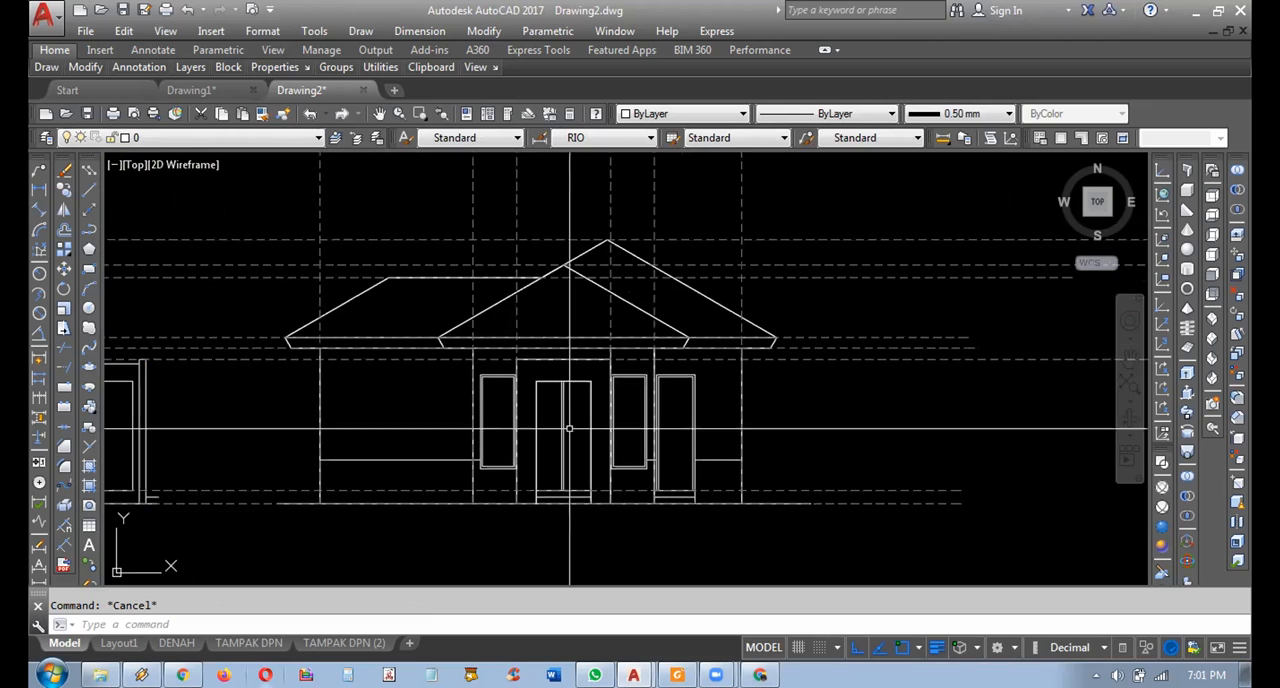
click(960, 503)
click(961, 490)
click(1004, 489)
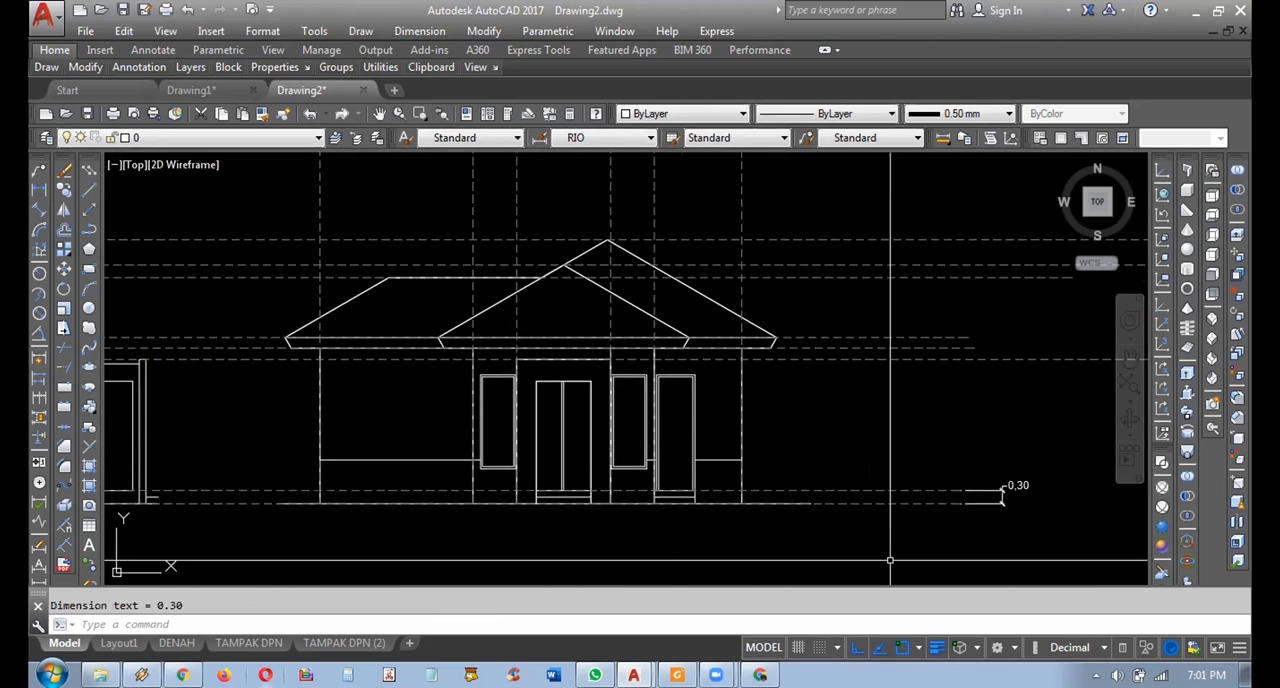
scroll(826, 530, up, 2)
middle_drag(826, 530, 740, 516)
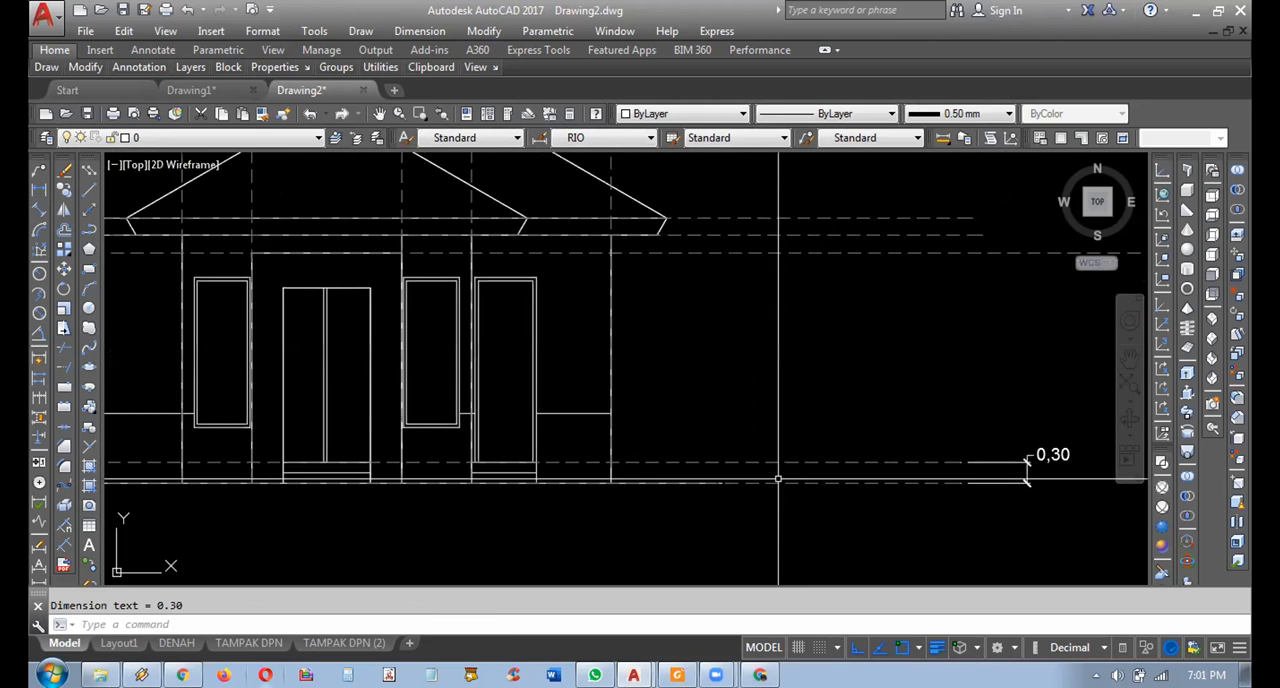
Highlight the ground line and the floor line beside the height dimension to tell the two levels apart.
click(814, 472)
click(803, 494)
key(Escape)
click(812, 472)
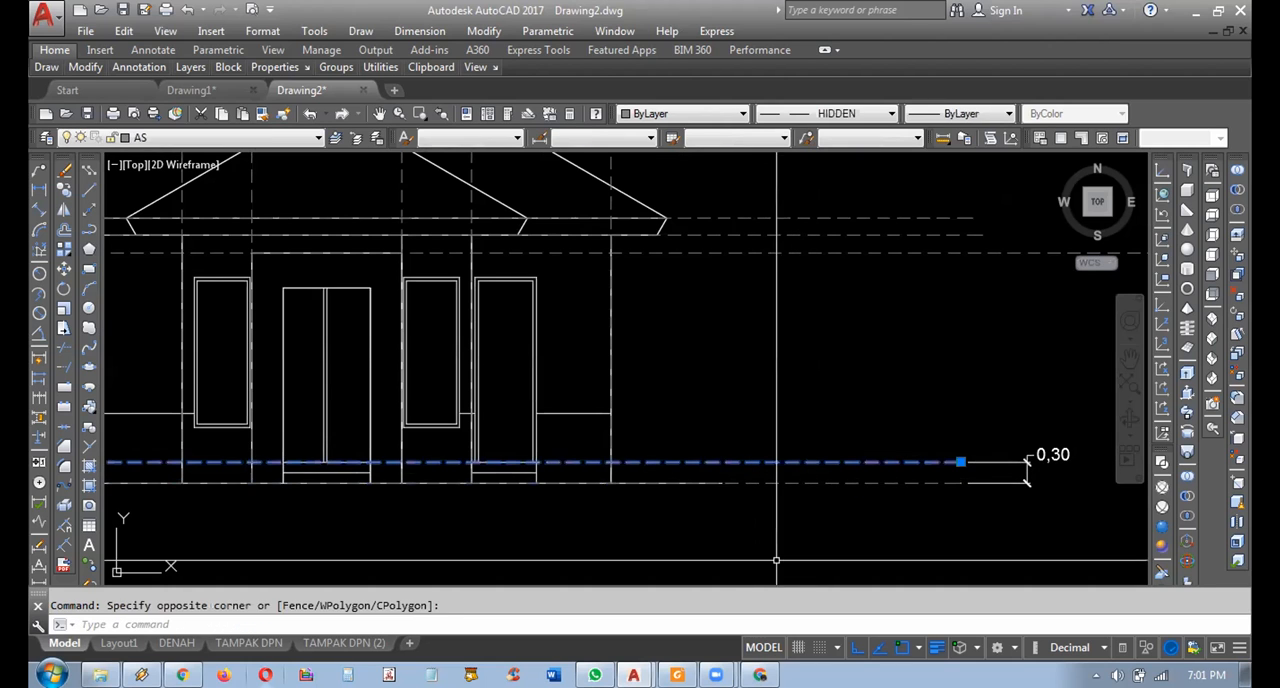
key(Escape)
Delete the six upper horizontal projection lines below the lower copy of the floor plans, keeping the ground line.
scroll(794, 400, down, 6)
scroll(791, 290, up, 4)
scroll(849, 423, up, 3)
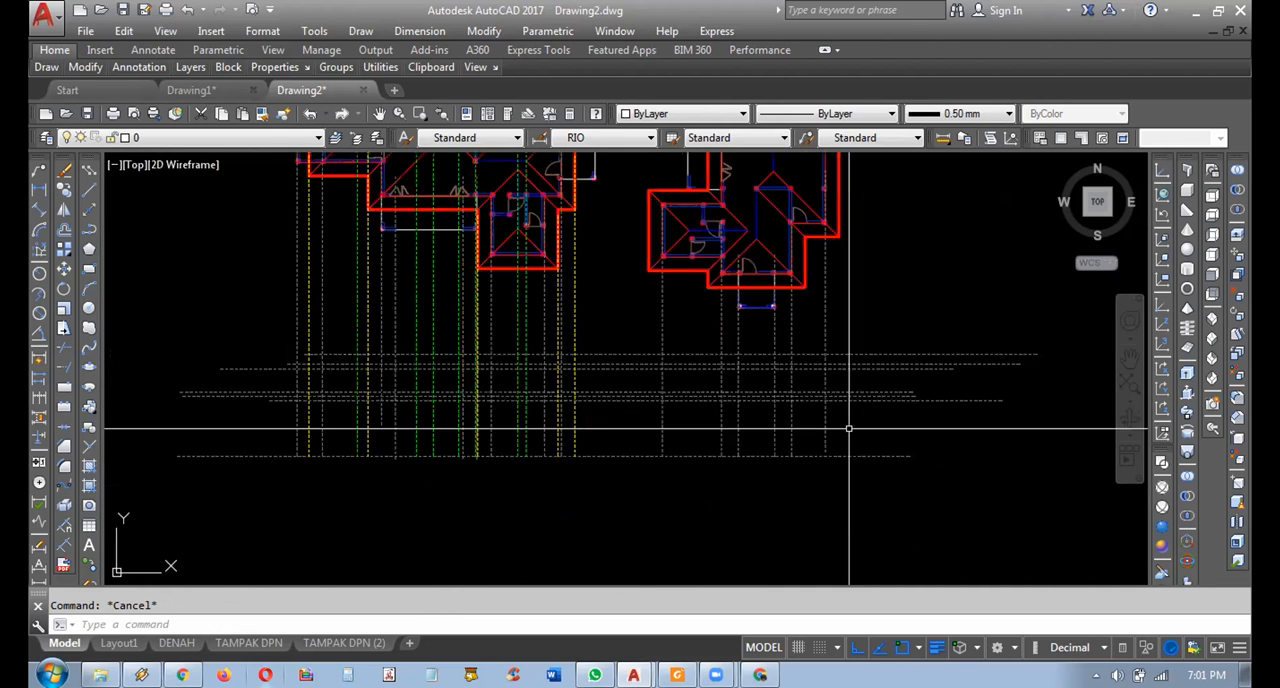
click(951, 303)
click(870, 433)
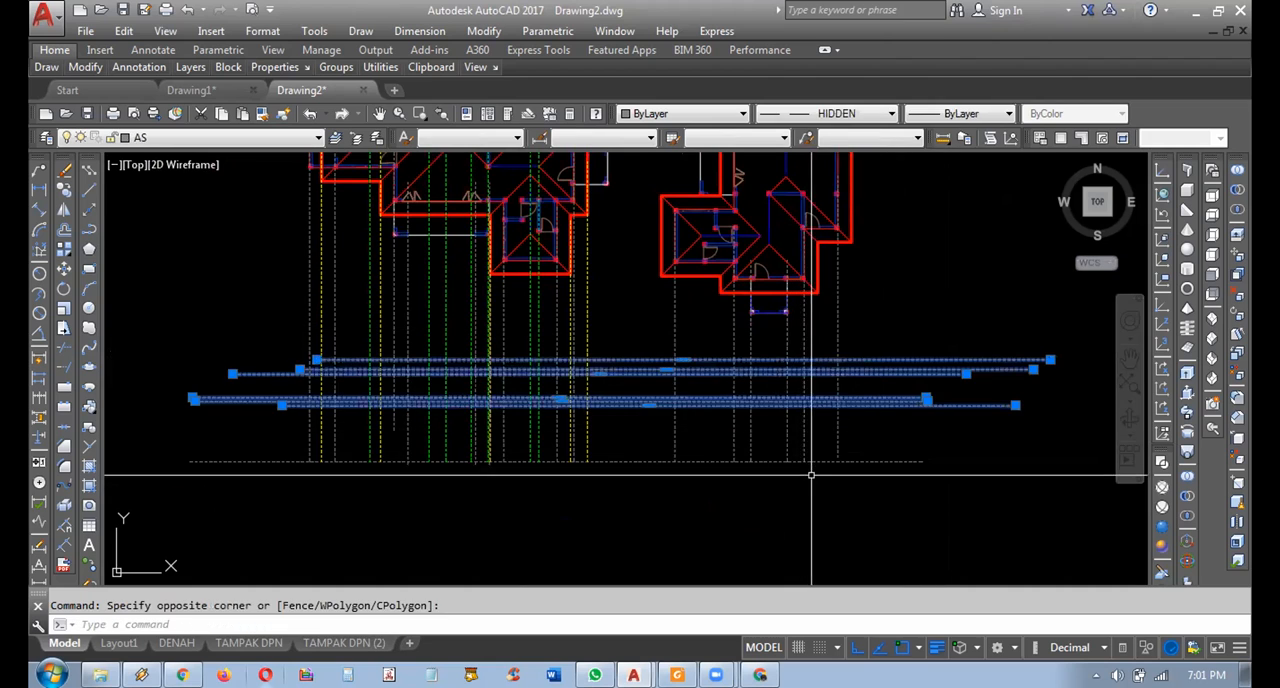
key(Delete)
click(886, 497)
click(851, 451)
key(Escape)
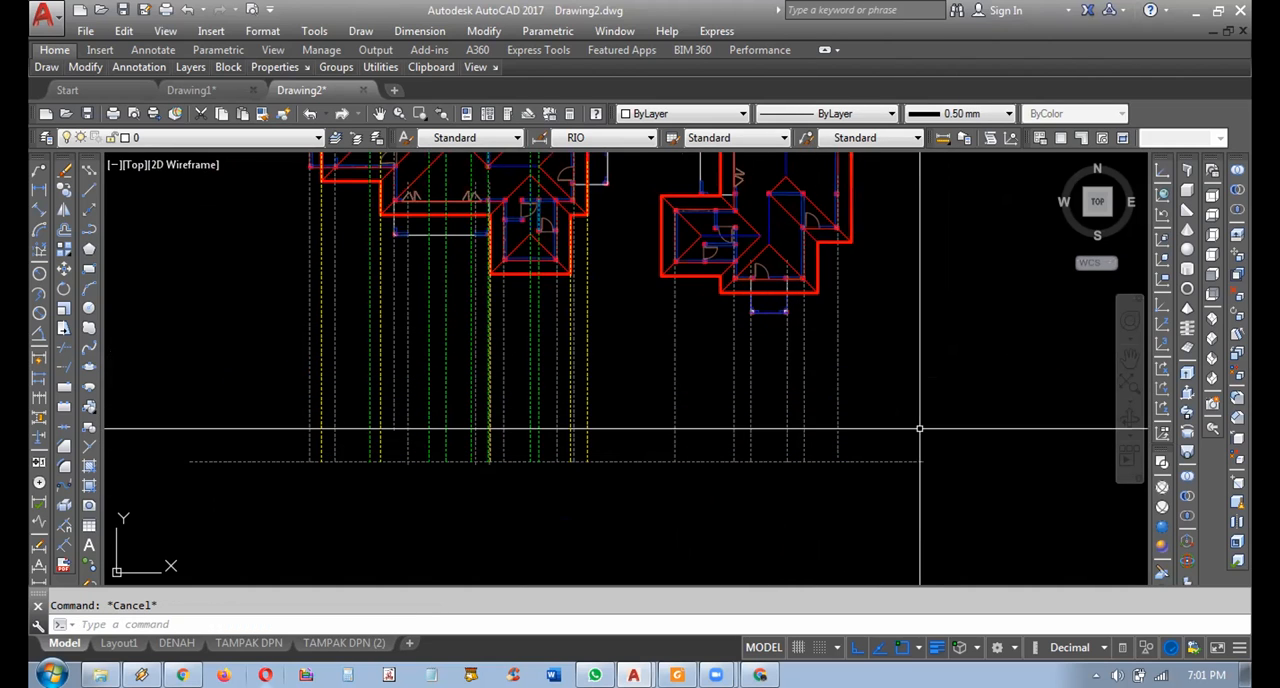
Try deleting the remaining horizontal ground line below the two plans, and undo the deletion.
middle_drag(920, 418, 905, 388)
click(951, 326)
click(874, 451)
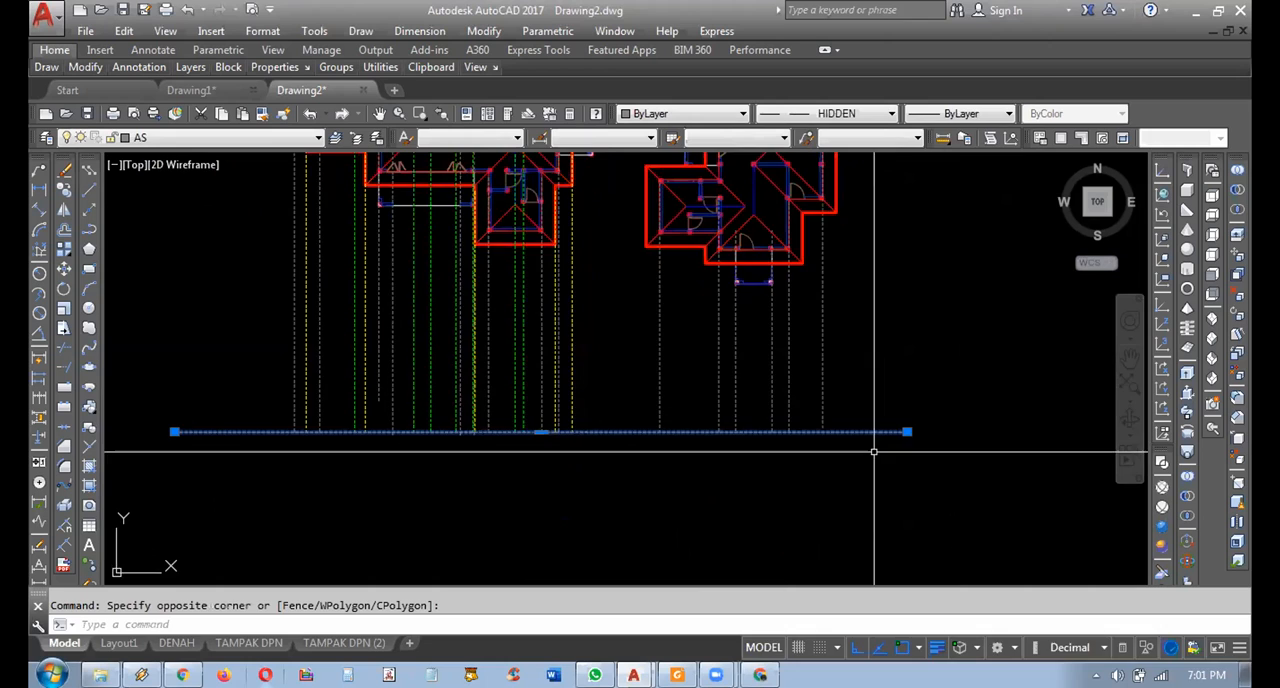
middle_drag(874, 451, 896, 381)
key(Delete)
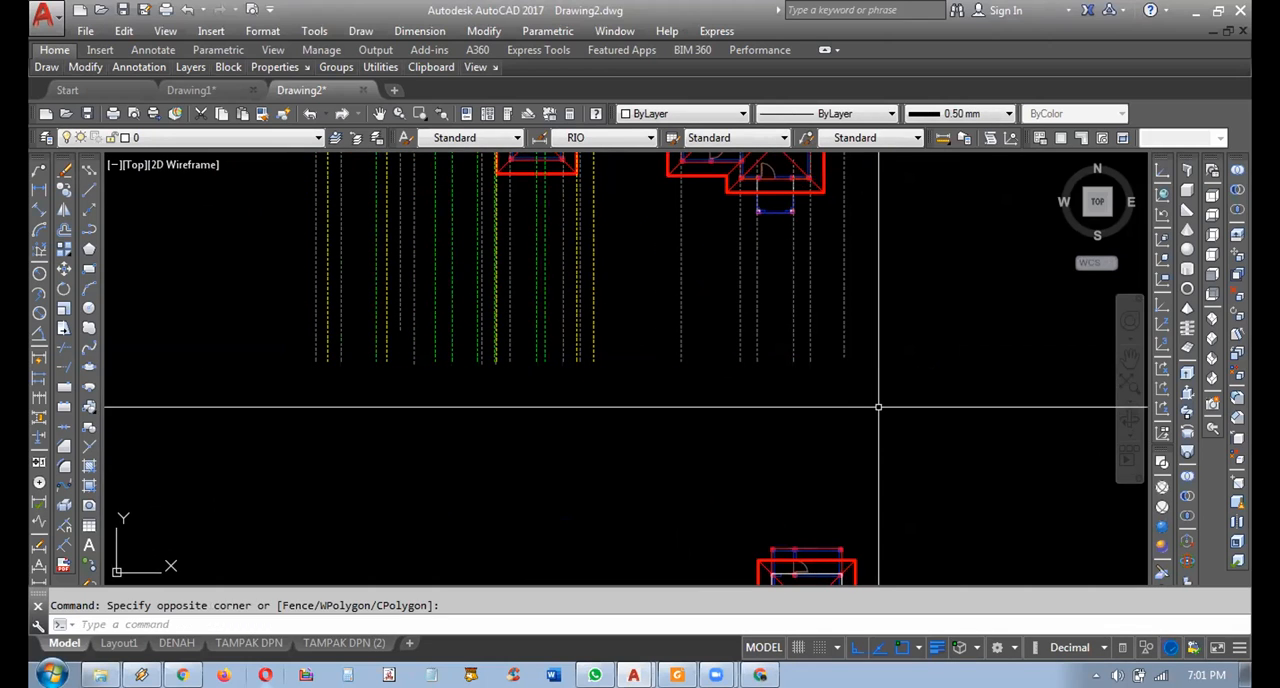
key(ctrl+z)
key(ctrl+z)
Move the horizontal ground line straight down, clear of the lower ends of the vertical projection lines.
click(923, 395)
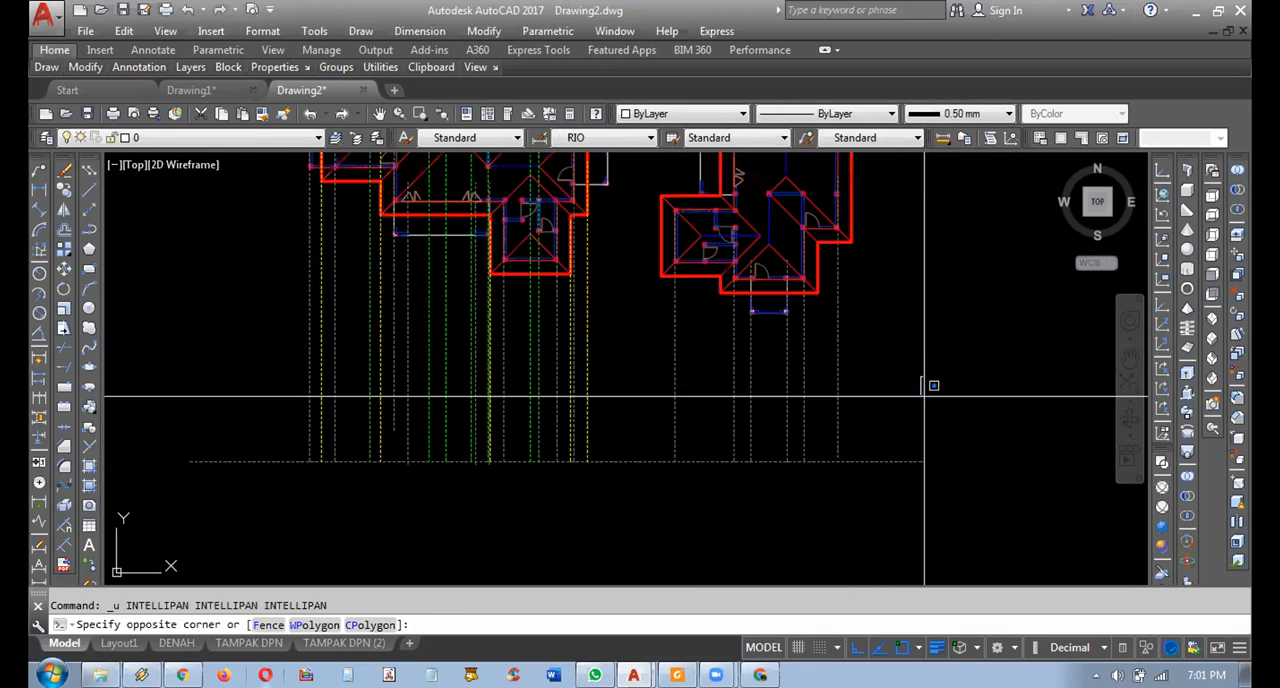
click(865, 465)
middle_drag(865, 463, 838, 362)
text(m)
key(space)
click(895, 423)
click(903, 451)
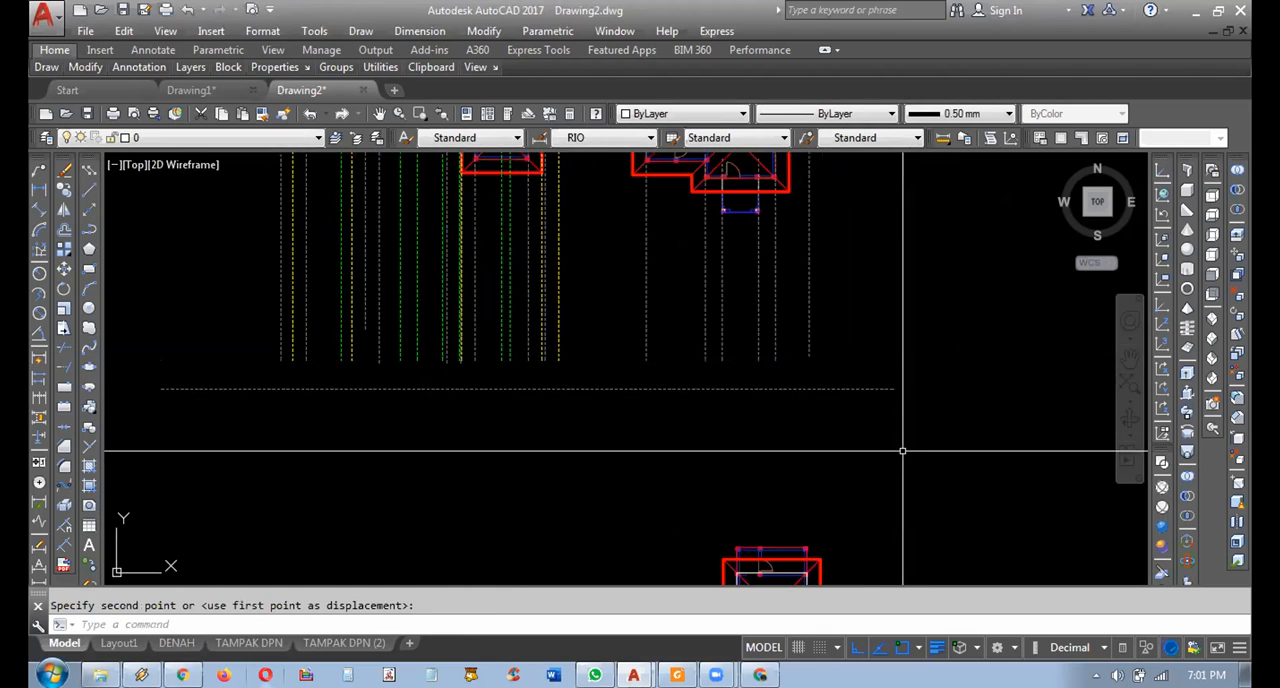
Extend the vertical projection lines of both roofed plans down to the horizontal ground line.
middle_drag(903, 451, 958, 500)
click(63, 366)
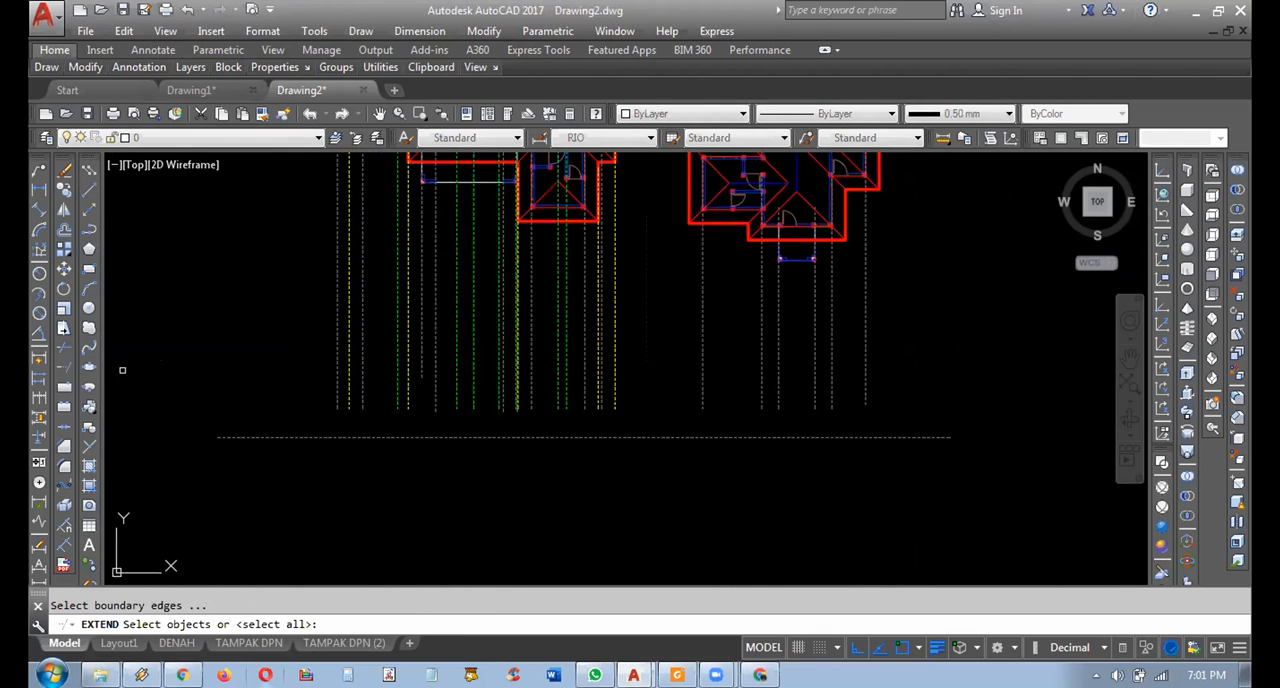
click(829, 380)
click(883, 465)
click(943, 320)
click(294, 372)
key(Escape)
middle_drag(618, 441, 640, 507)
middle_drag(781, 440, 660, 402)
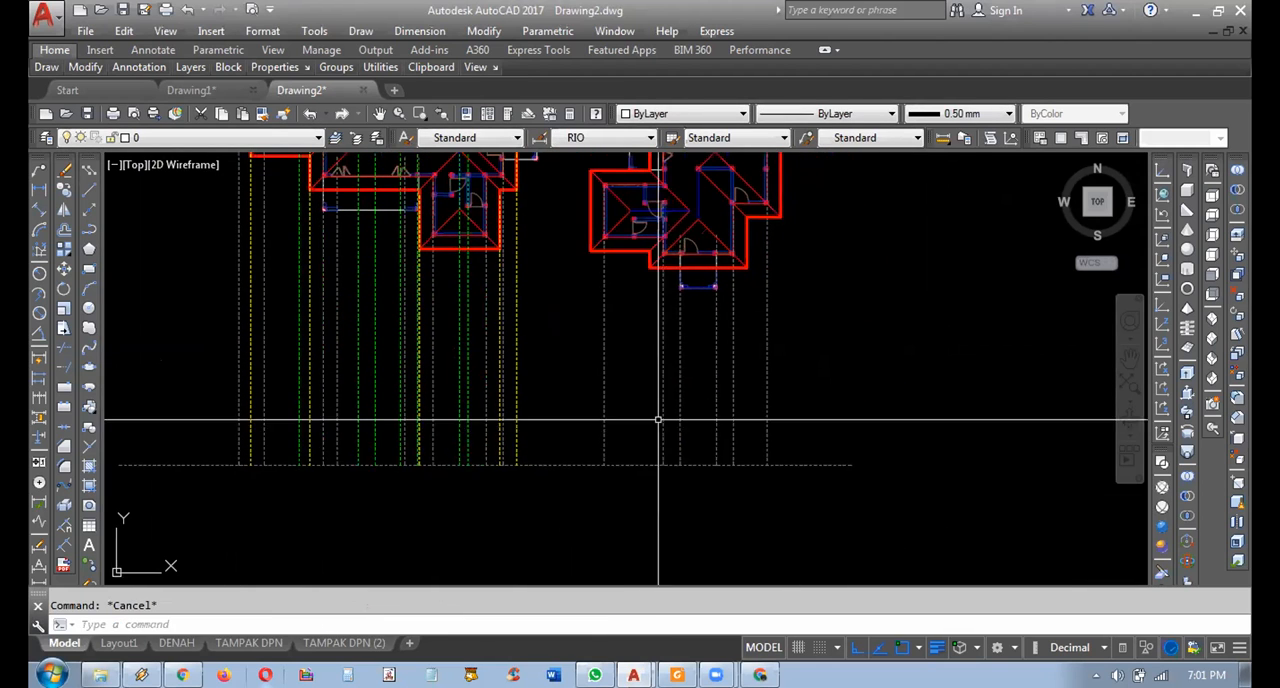
Copy the horizontal ground line 300 straight up to add the first level line above it.
click(905, 431)
click(835, 497)
click(842, 483)
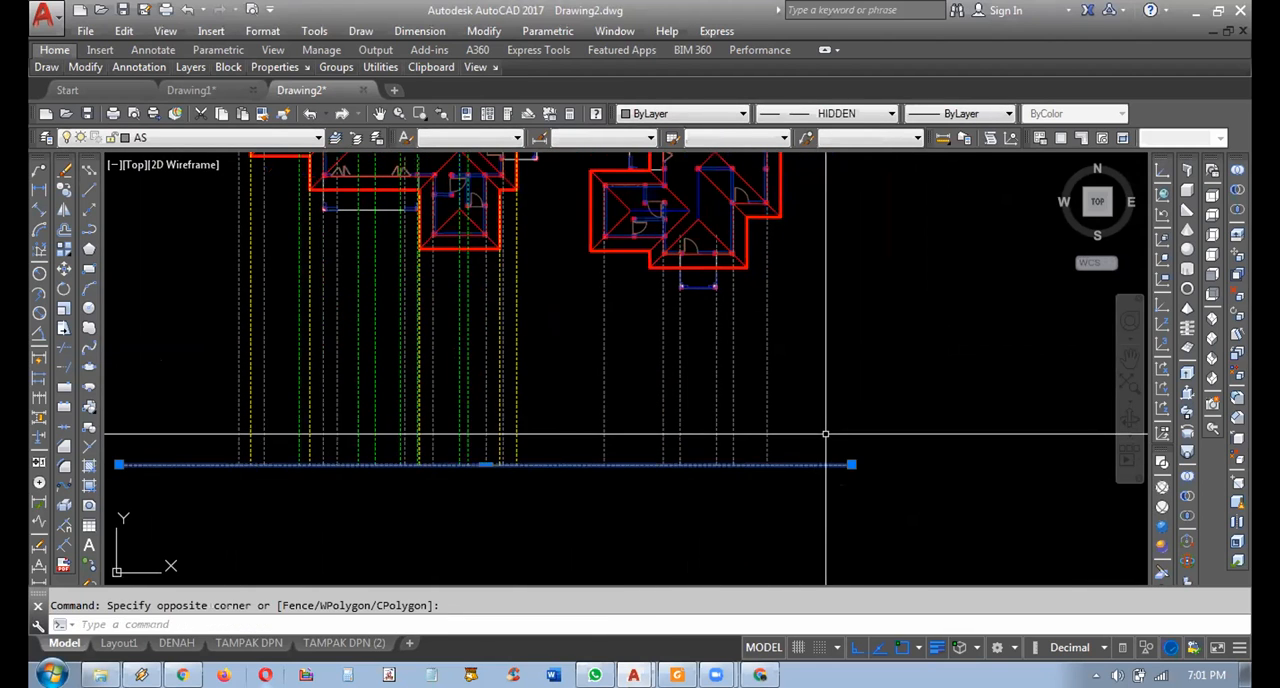
scroll(820, 448, up, 3)
click(773, 512)
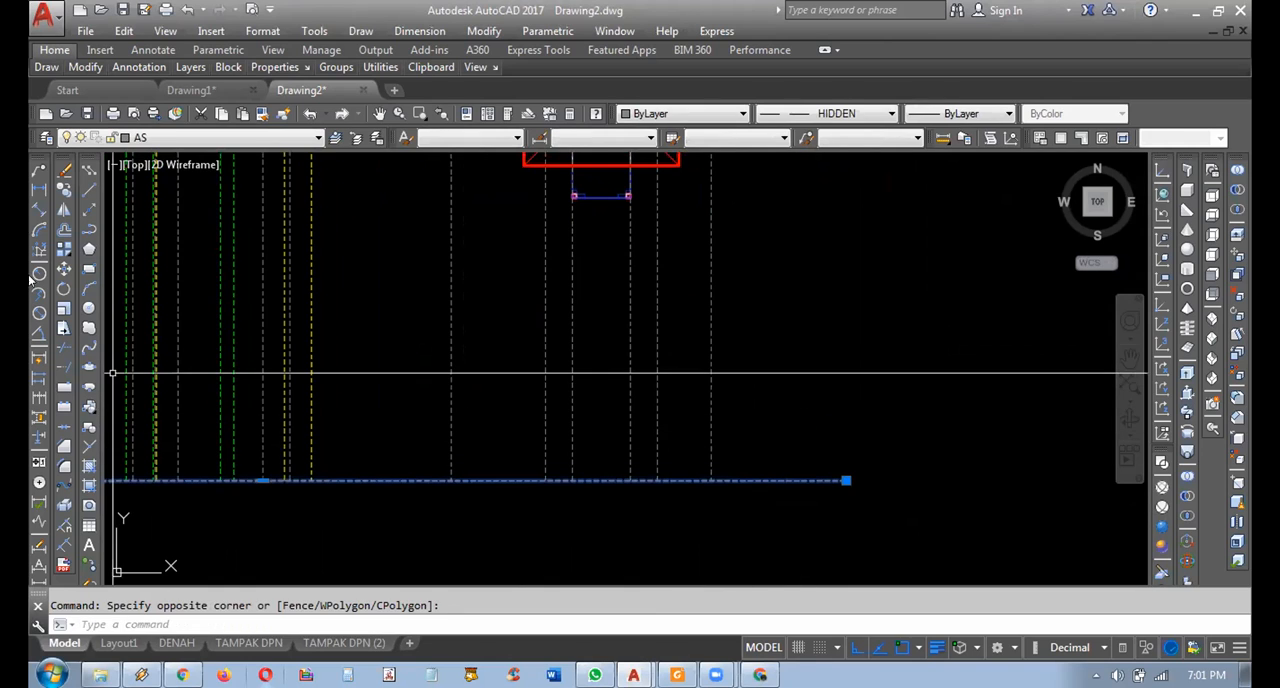
click(63, 190)
click(912, 498)
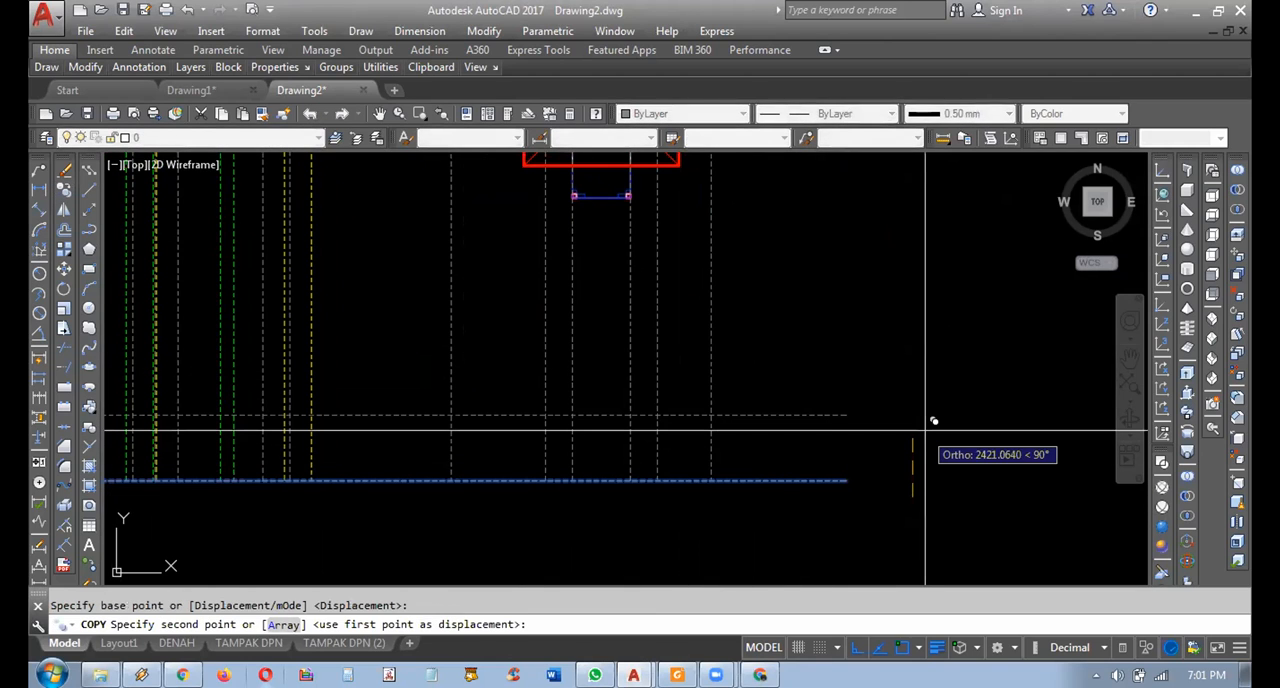
text(3)
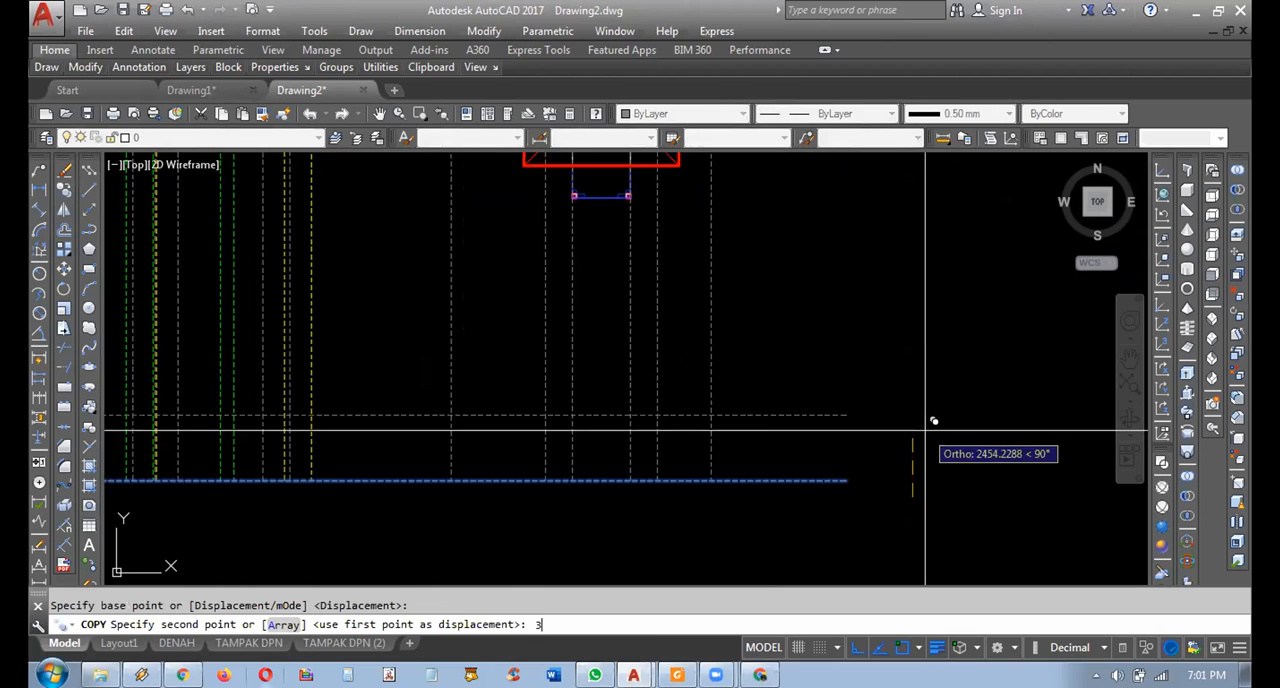
text(00)
key(Return)
key(Escape)
middle_drag(823, 393, 855, 405)
mouse_move(788, 464)
middle_down()
mouse_move(799, 488)
mouse_move(832, 461)
middle_up()
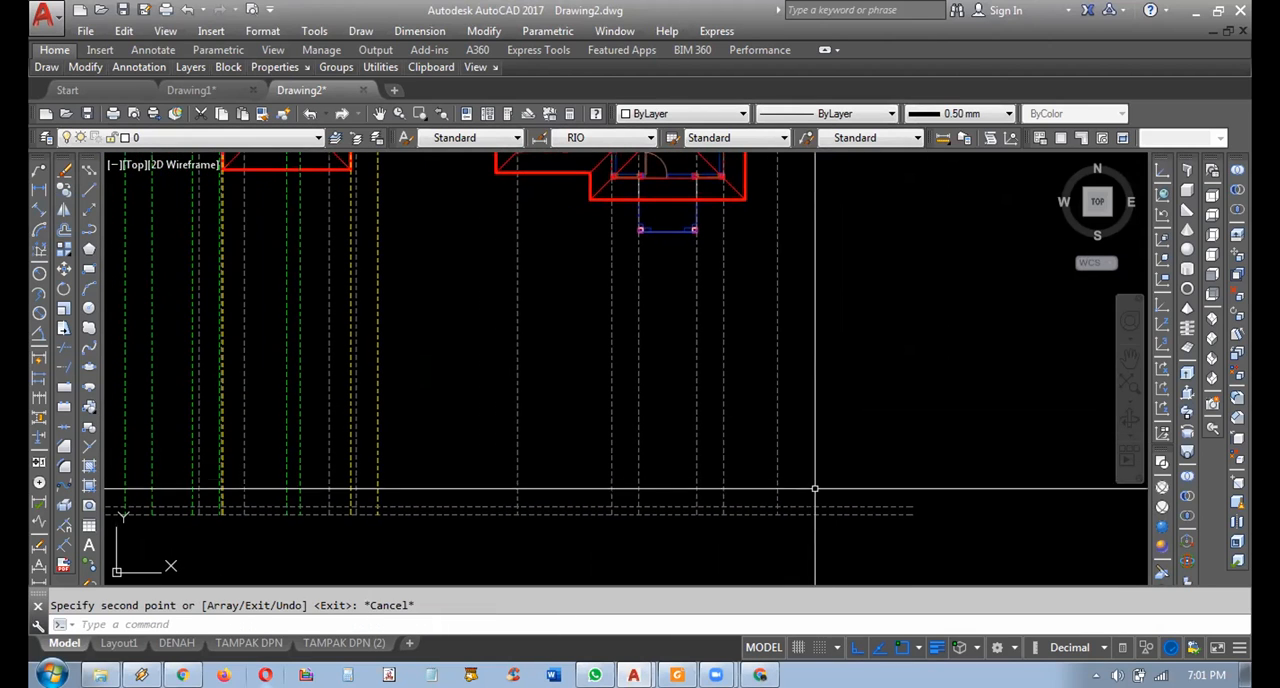
key(Return)
click(830, 508)
key(Return)
click(886, 478)
key(Escape)
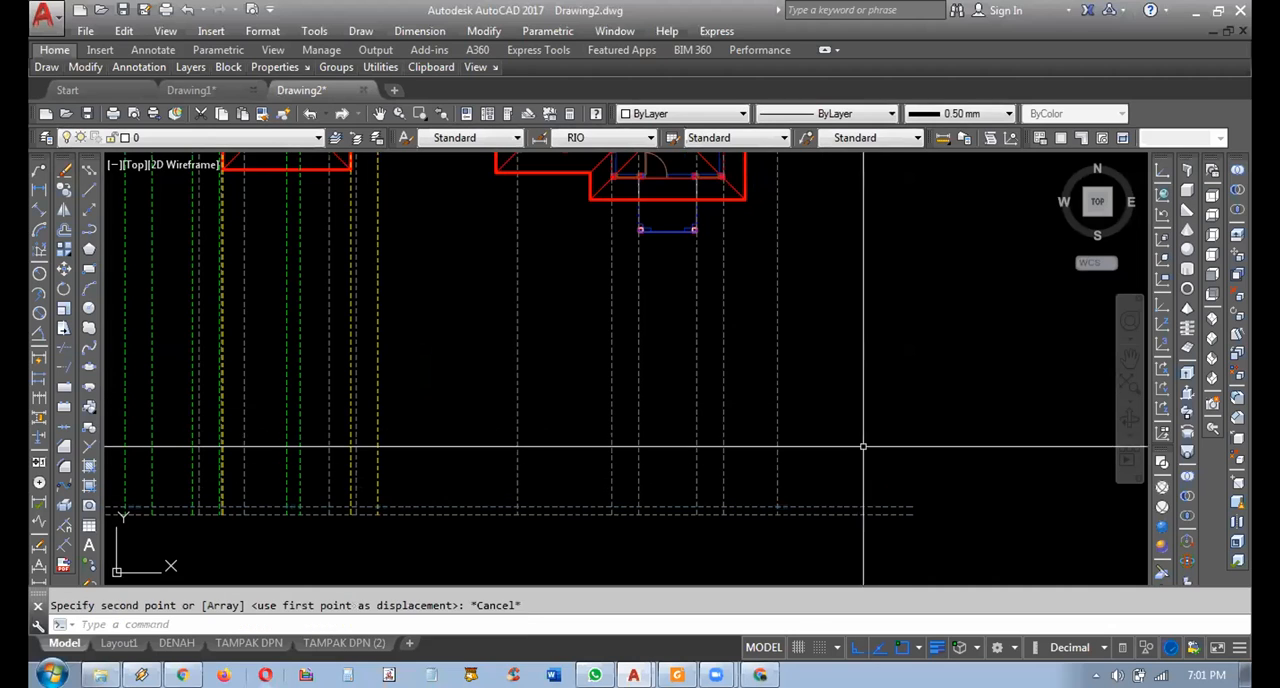
key(Return)
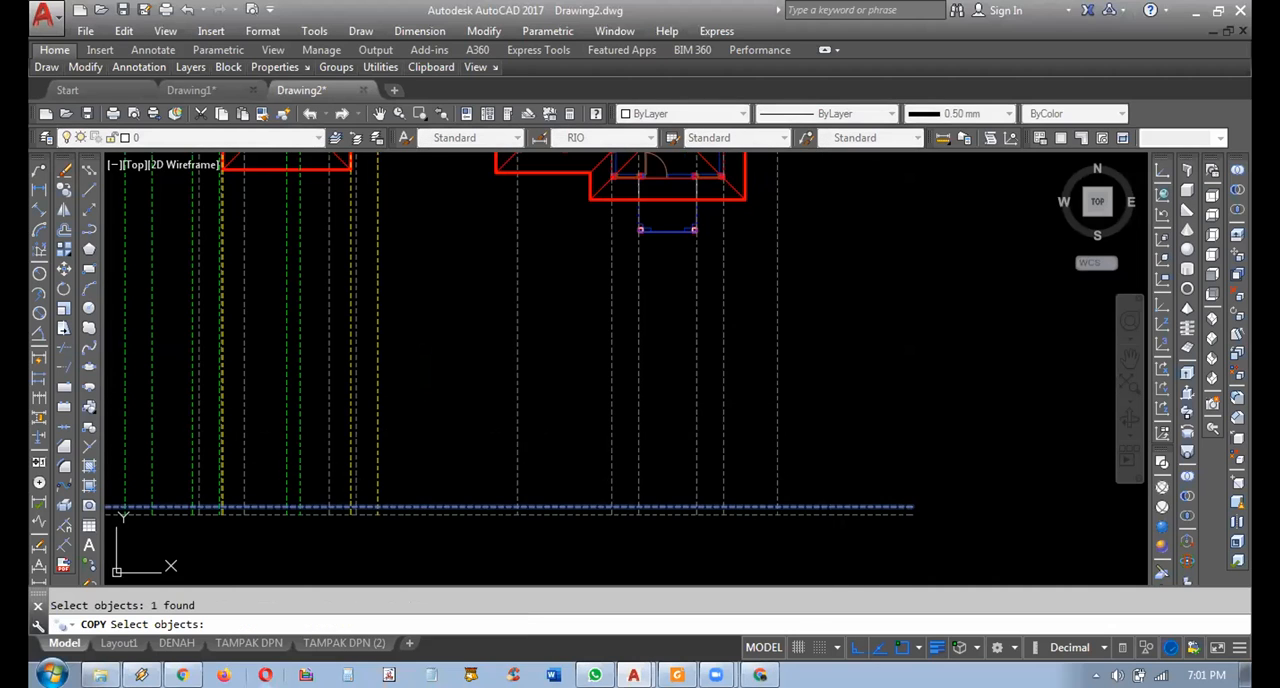
middle_drag(832, 333, 856, 456)
scroll(801, 405, down, 4)
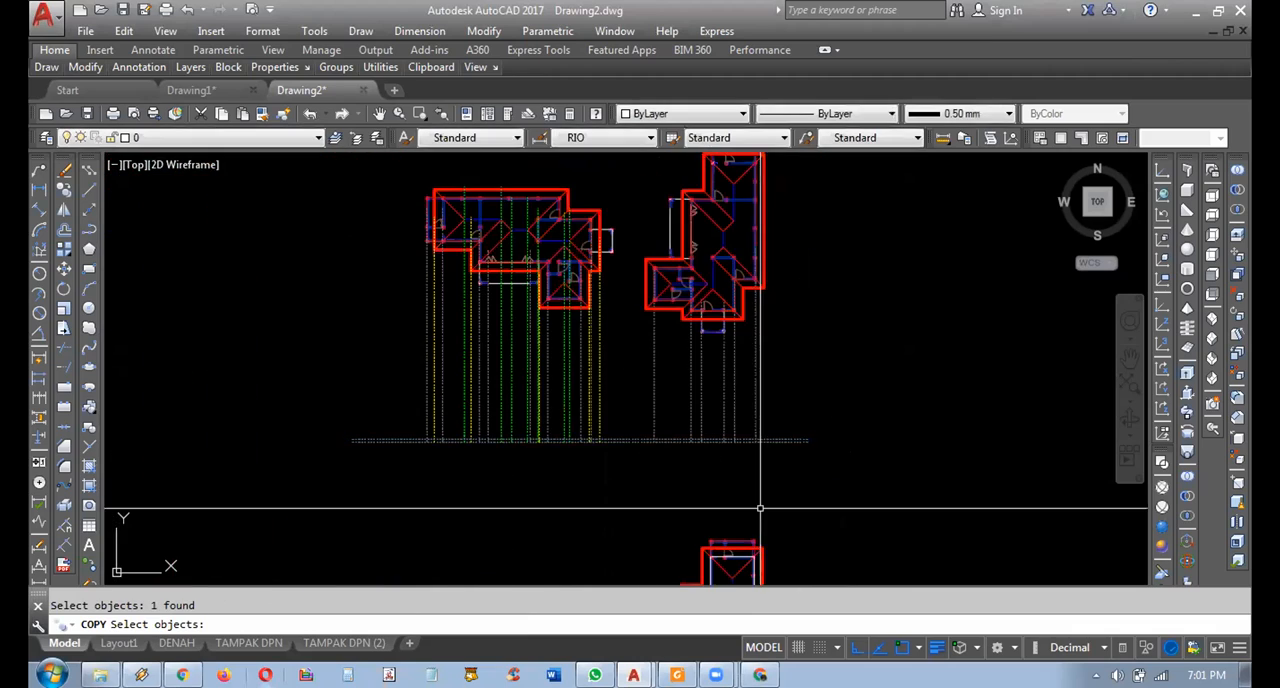
key(Escape)
Examine the level labels of the living room (RUANG TAMU) and front terrace (TERAS DEPAN) on the furnished floor plan.
middle_drag(757, 517, 737, 297)
middle_drag(510, 562, 553, 177)
middle_drag(440, 540, 497, 231)
mouse_move(343, 468)
middle_down()
mouse_move(367, 350)
mouse_move(425, 268)
mouse_move(536, 298)
middle_up()
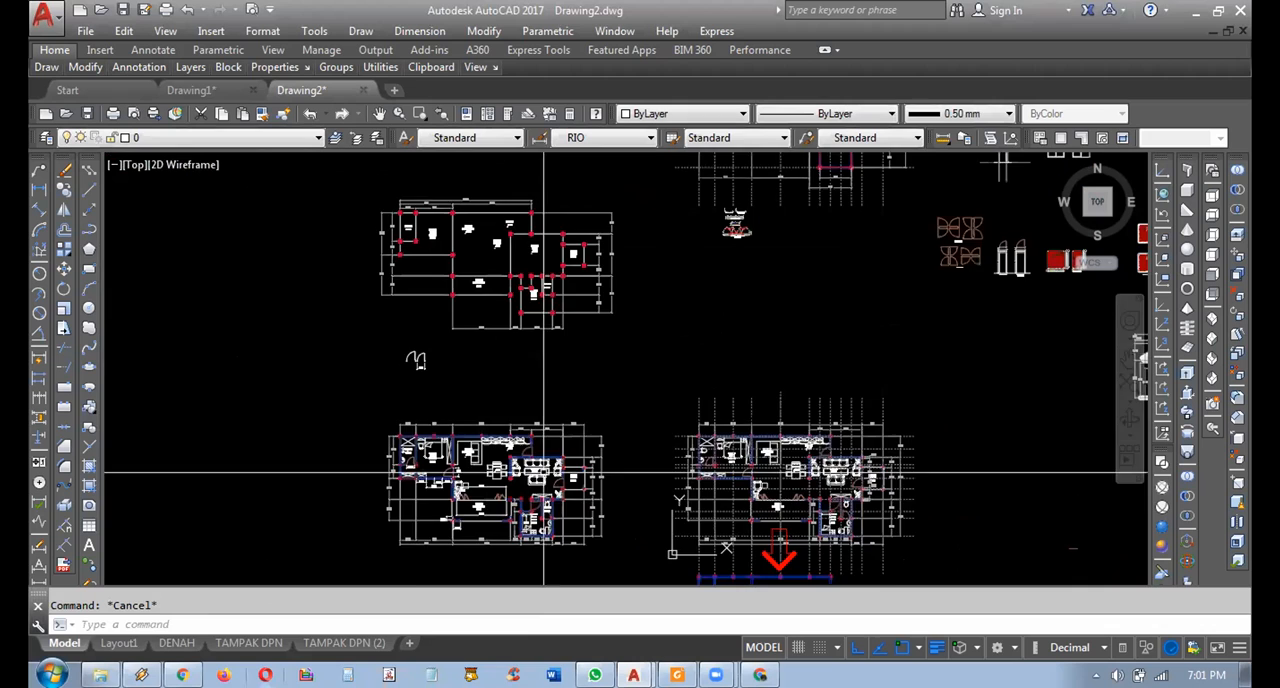
scroll(546, 506, up, 6)
scroll(620, 460, up, 4)
mouse_move(714, 349)
middle_down()
mouse_move(714, 398)
mouse_move(707, 390)
middle_up()
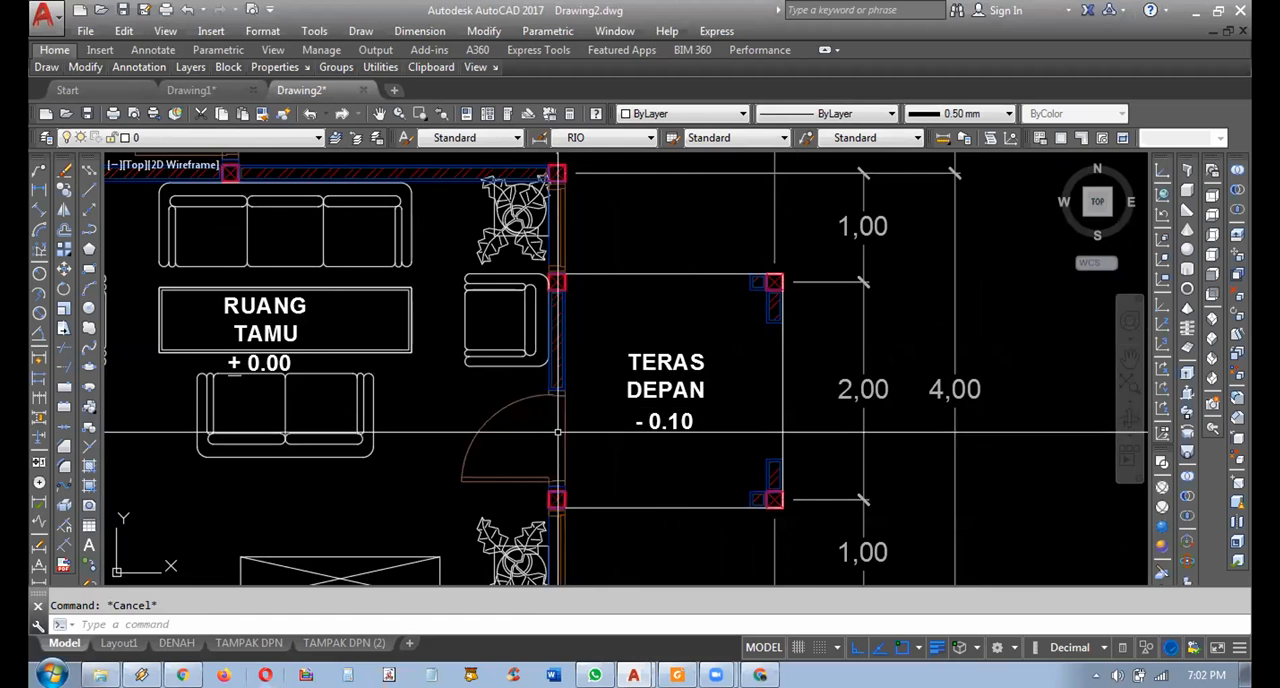
Copy the level line directly above the ground line a short distance straight up to add the interior floor level.
scroll(557, 431, down, 12)
middle_drag(614, 324, 629, 446)
mouse_move(700, 170)
middle_down()
mouse_move(678, 410)
mouse_move(638, 448)
middle_up()
middle_drag(718, 240, 674, 437)
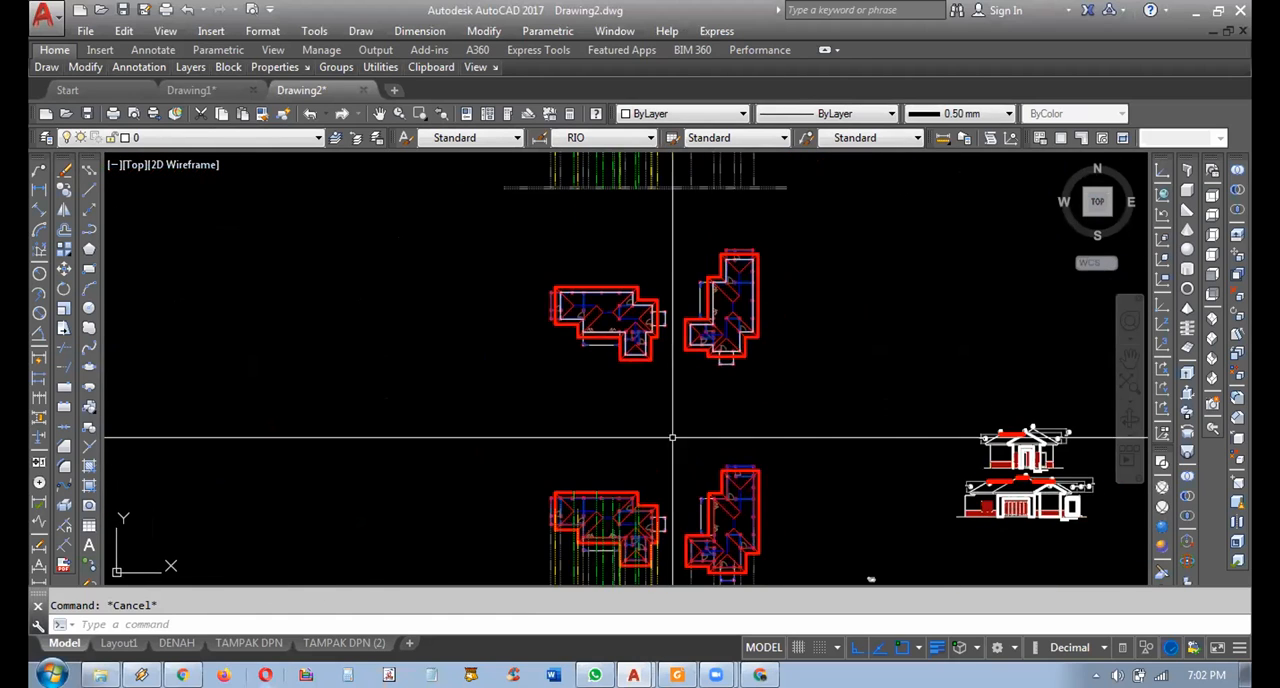
scroll(749, 203, up, 5)
middle_drag(749, 203, 670, 550)
scroll(621, 515, up, 4)
middle_drag(621, 515, 628, 512)
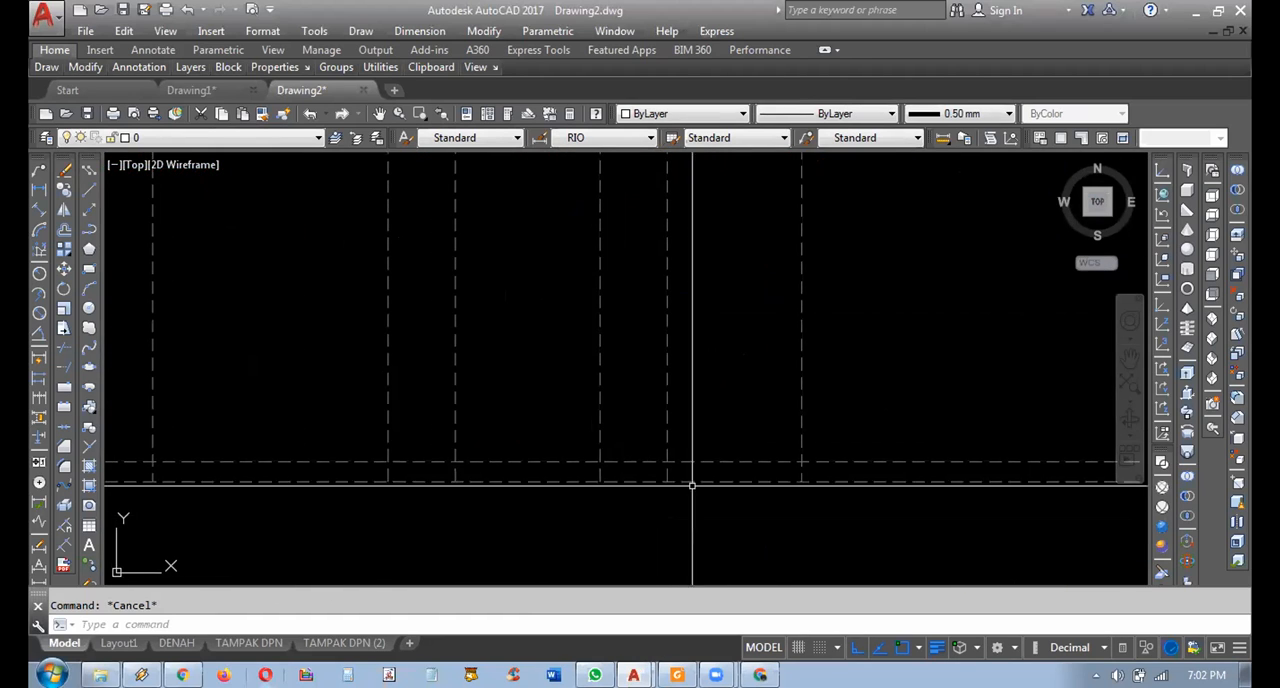
click(870, 469)
click(851, 440)
middle_drag(851, 440, 817, 428)
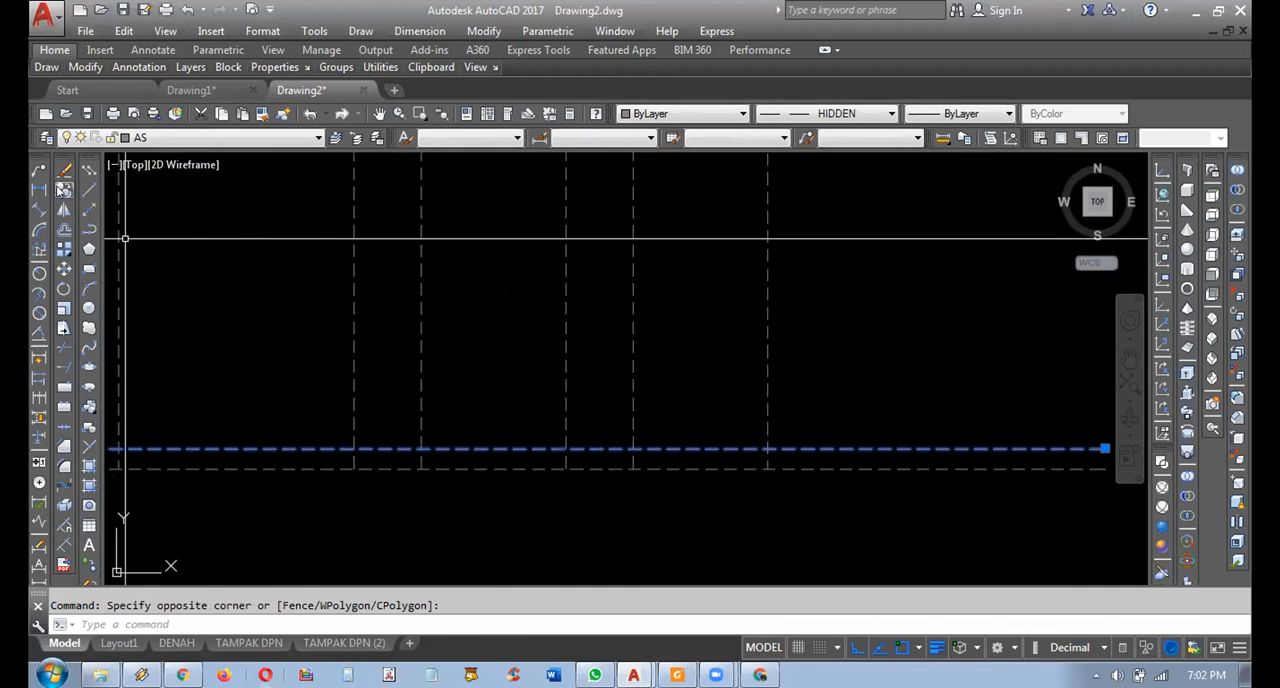
click(710, 528)
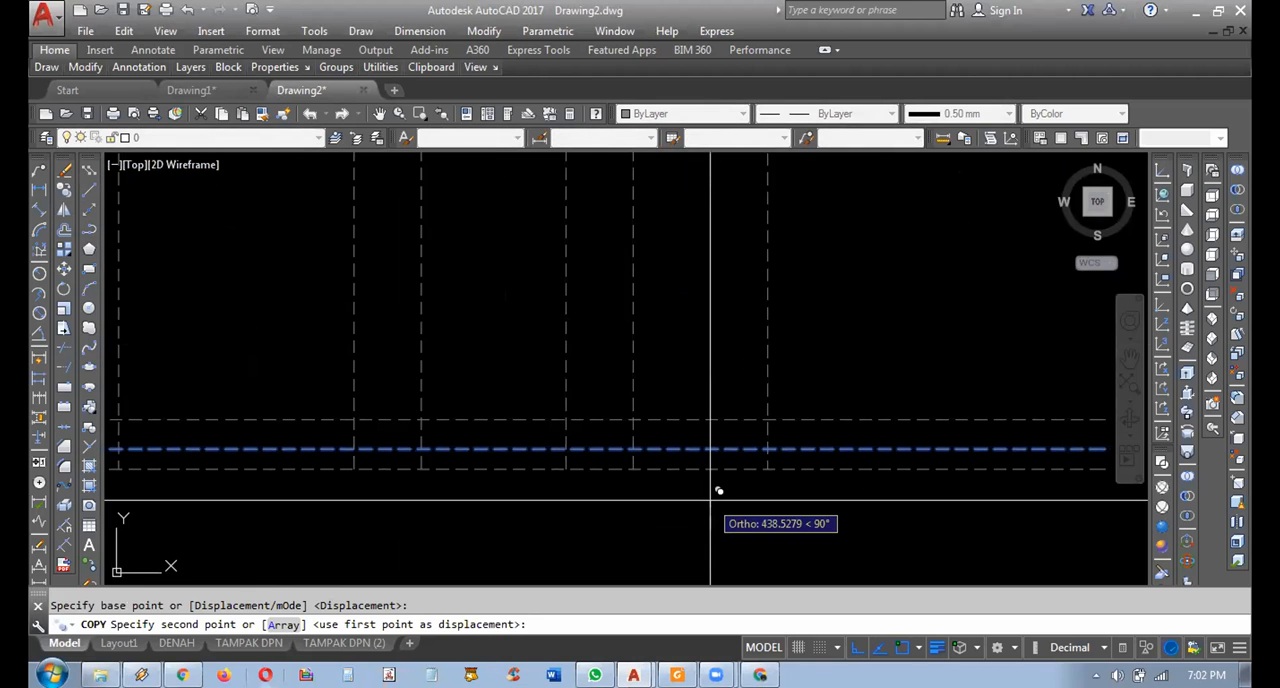
key(Return)
key(Escape)
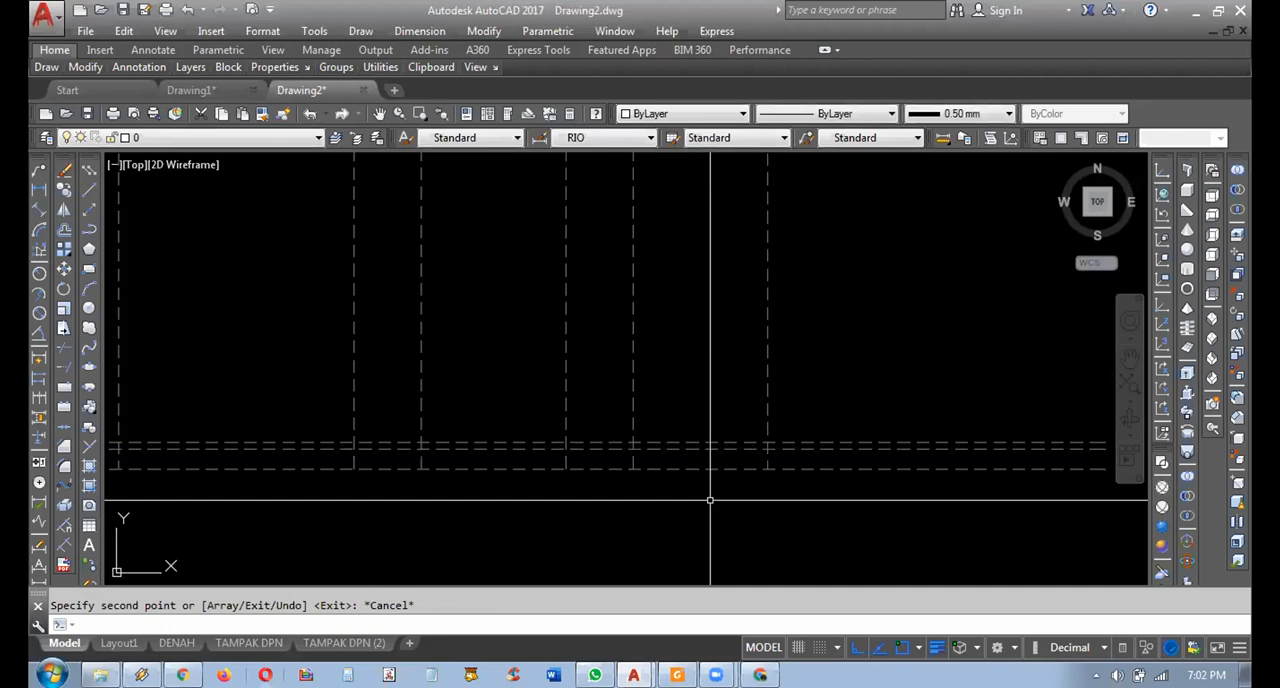
Copy the uppermost of the three closely spaced level lines straight up to add a height line below the roofed plans.
middle_drag(797, 417, 506, 389)
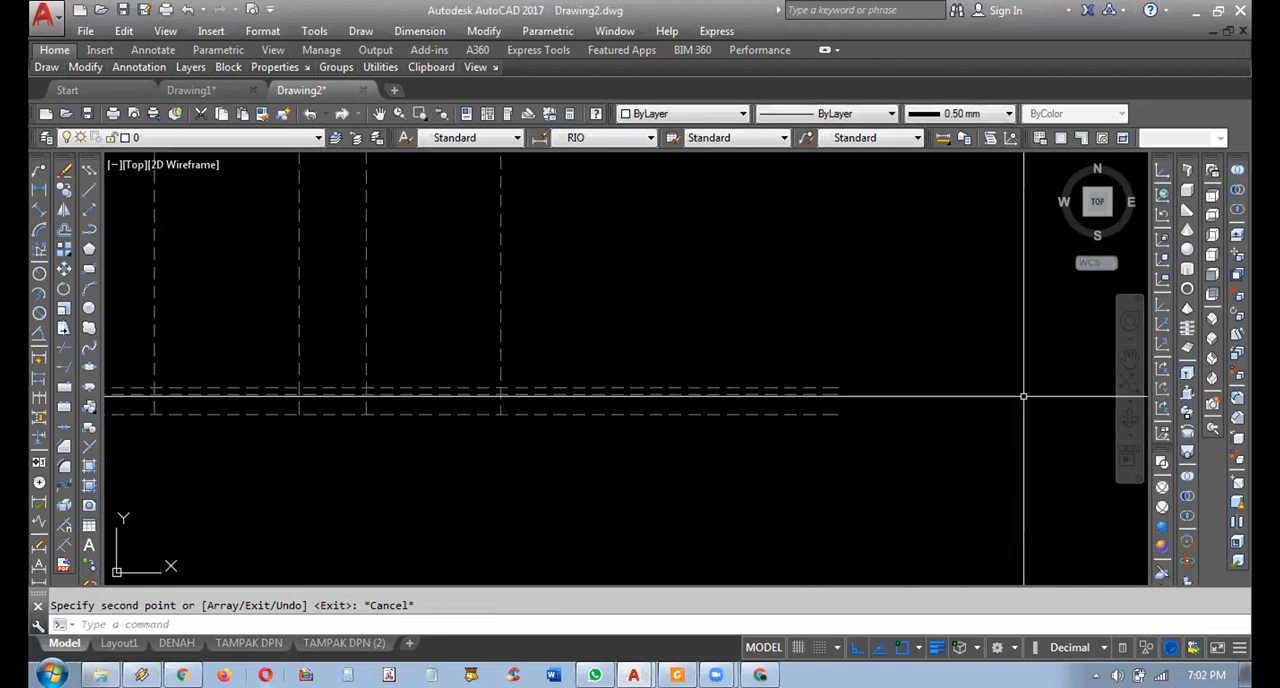
scroll(700, 365, down, 2)
middle_drag(573, 472, 674, 516)
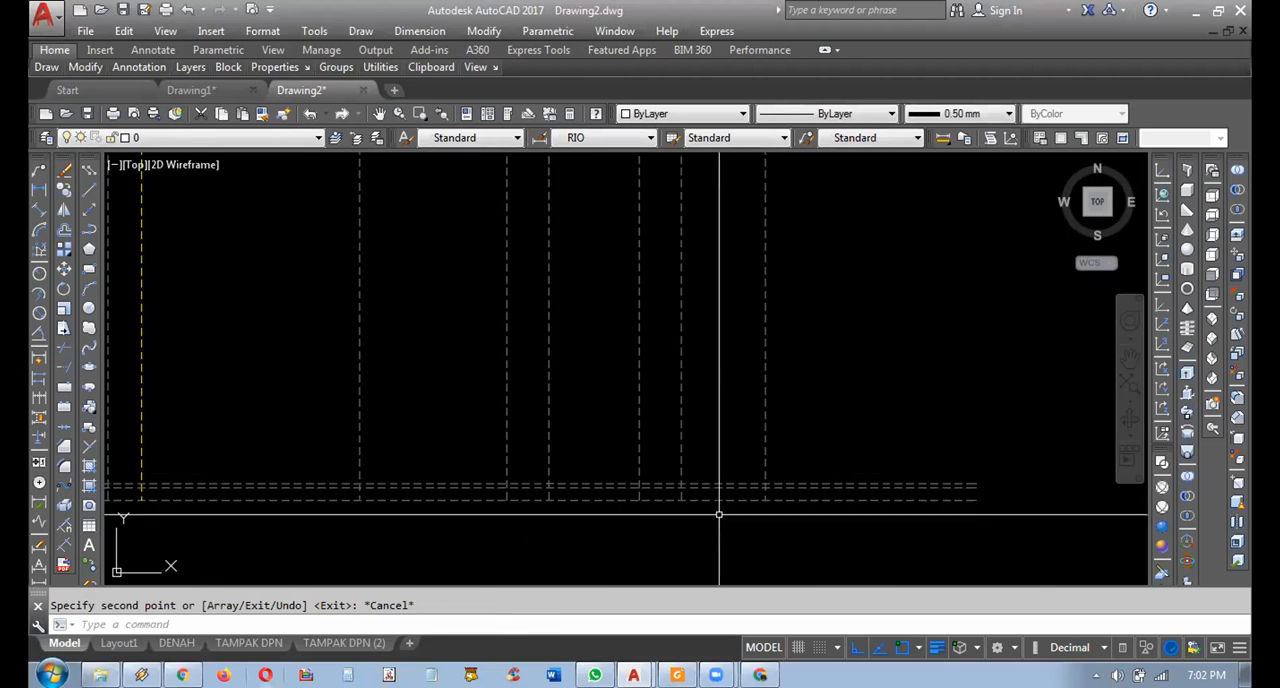
click(783, 483)
middle_drag(803, 427, 826, 438)
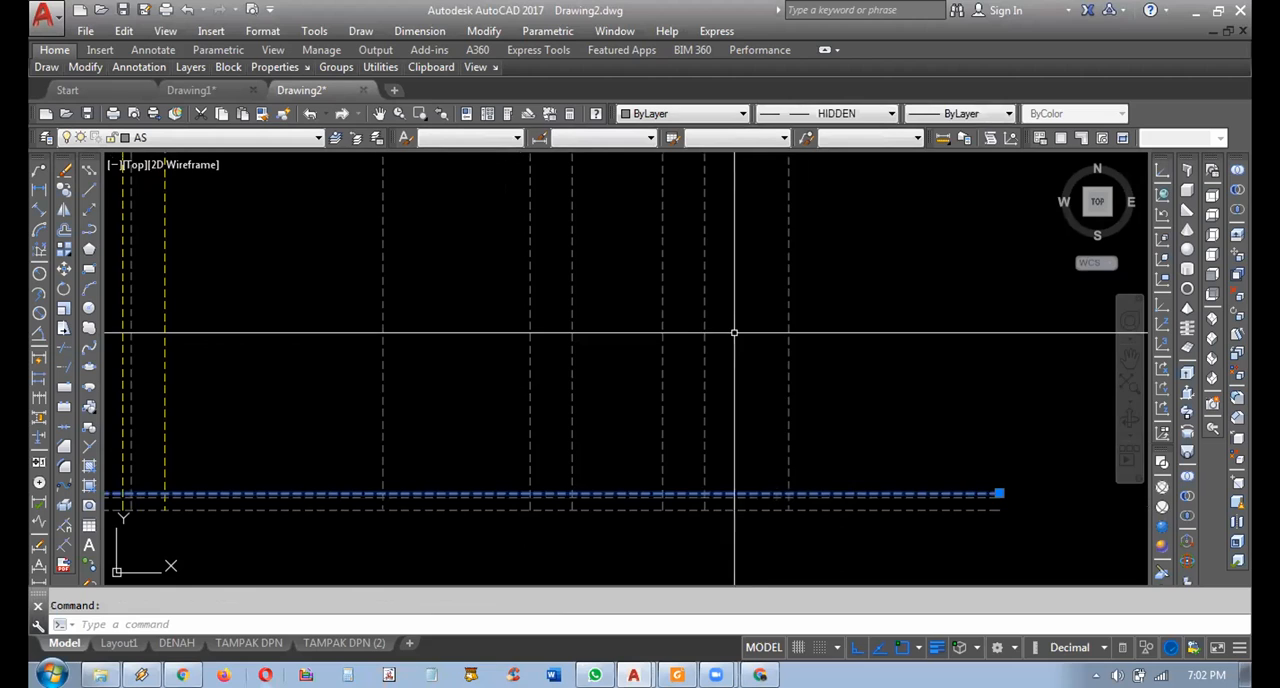
middle_drag(720, 318, 729, 338)
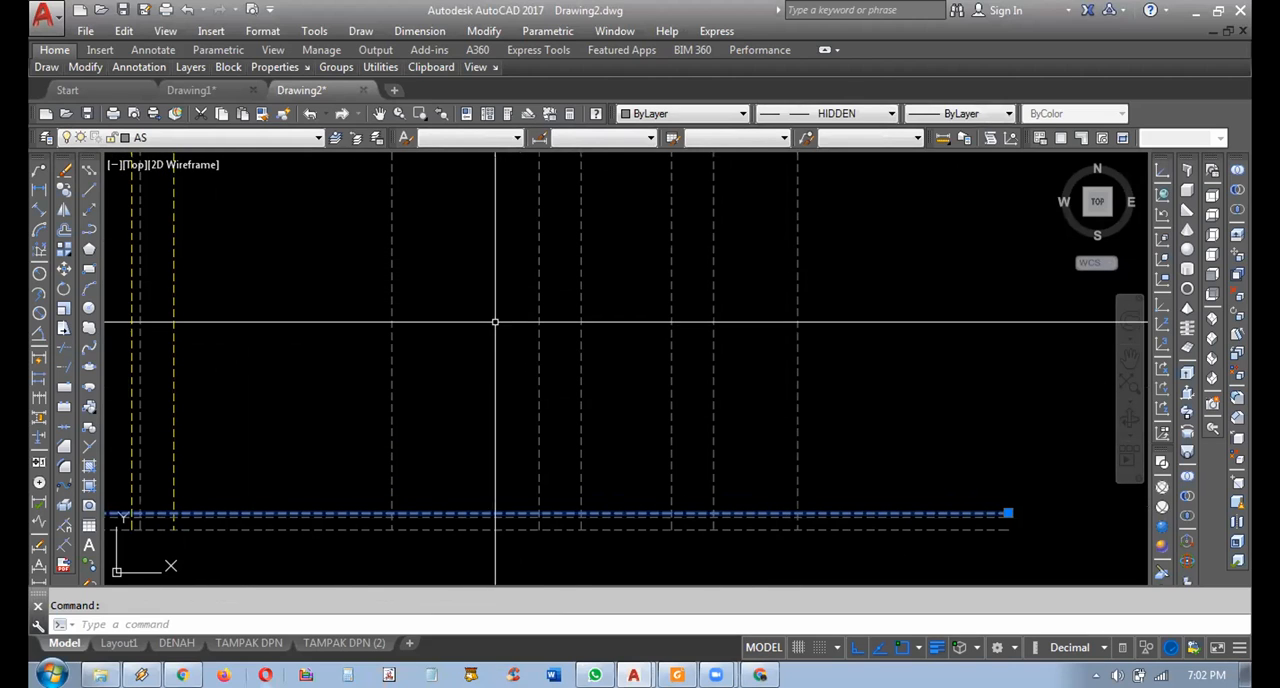
click(64, 194)
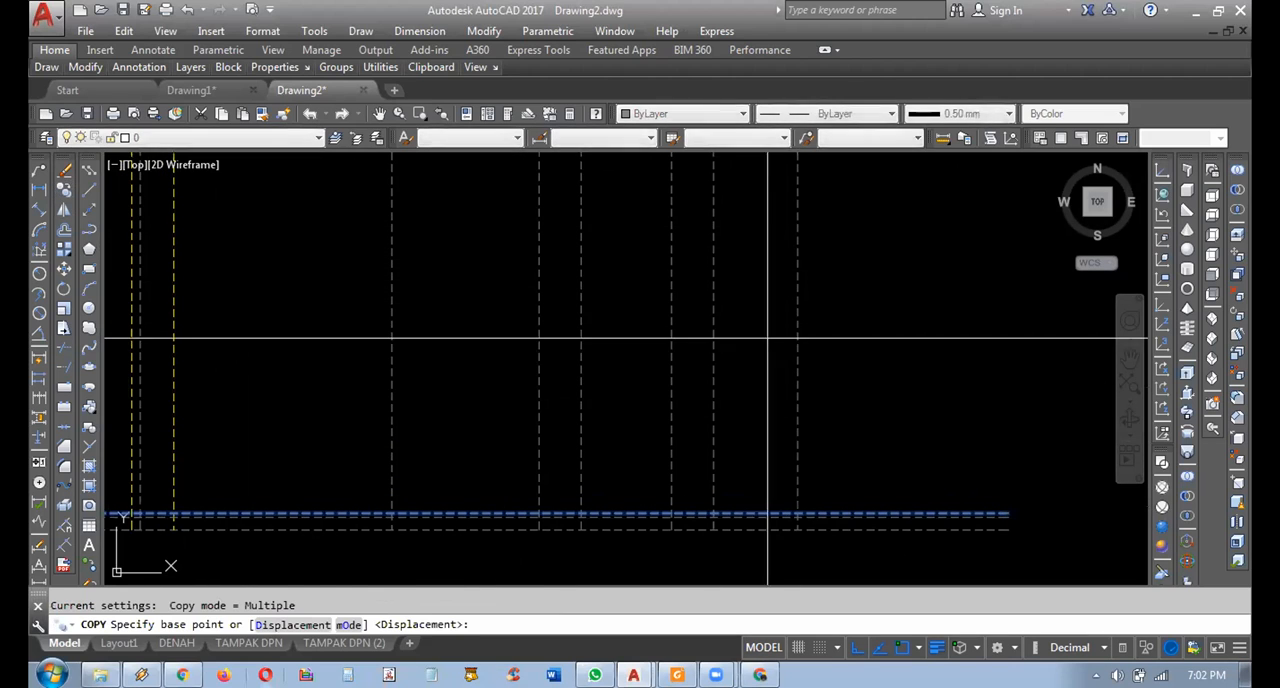
scroll(829, 360, down, 2)
middle_drag(860, 357, 814, 425)
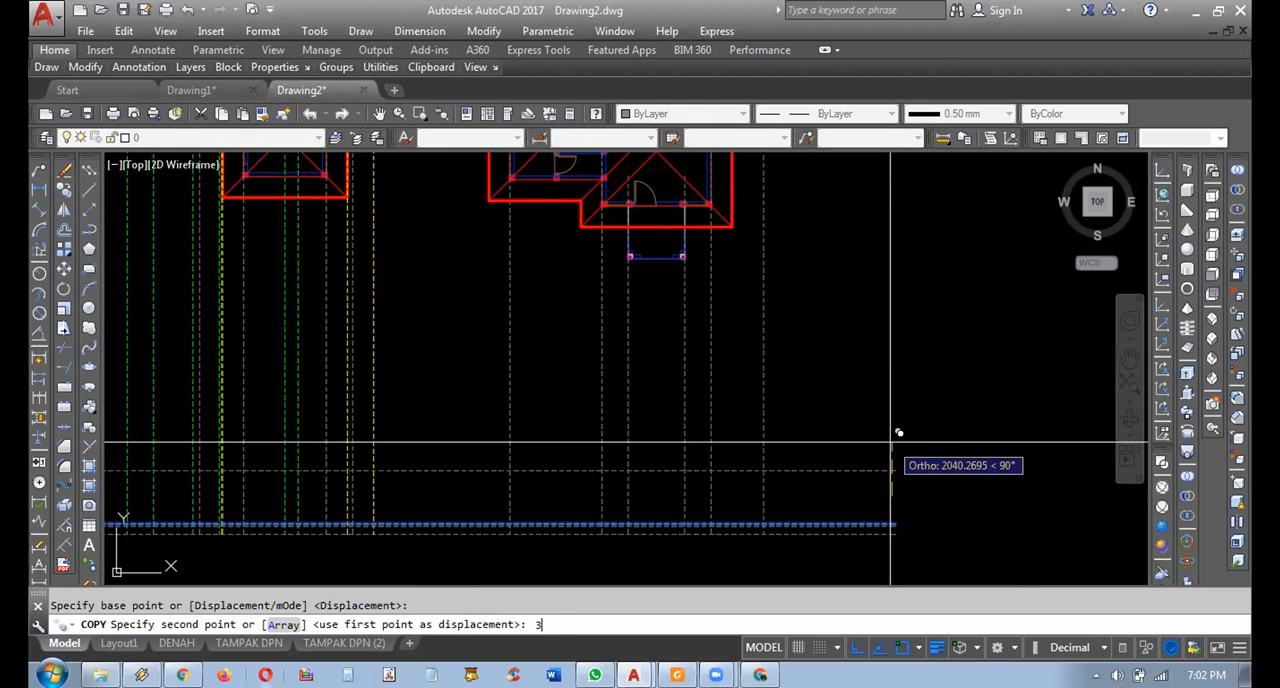
key(Return)
key(Escape)
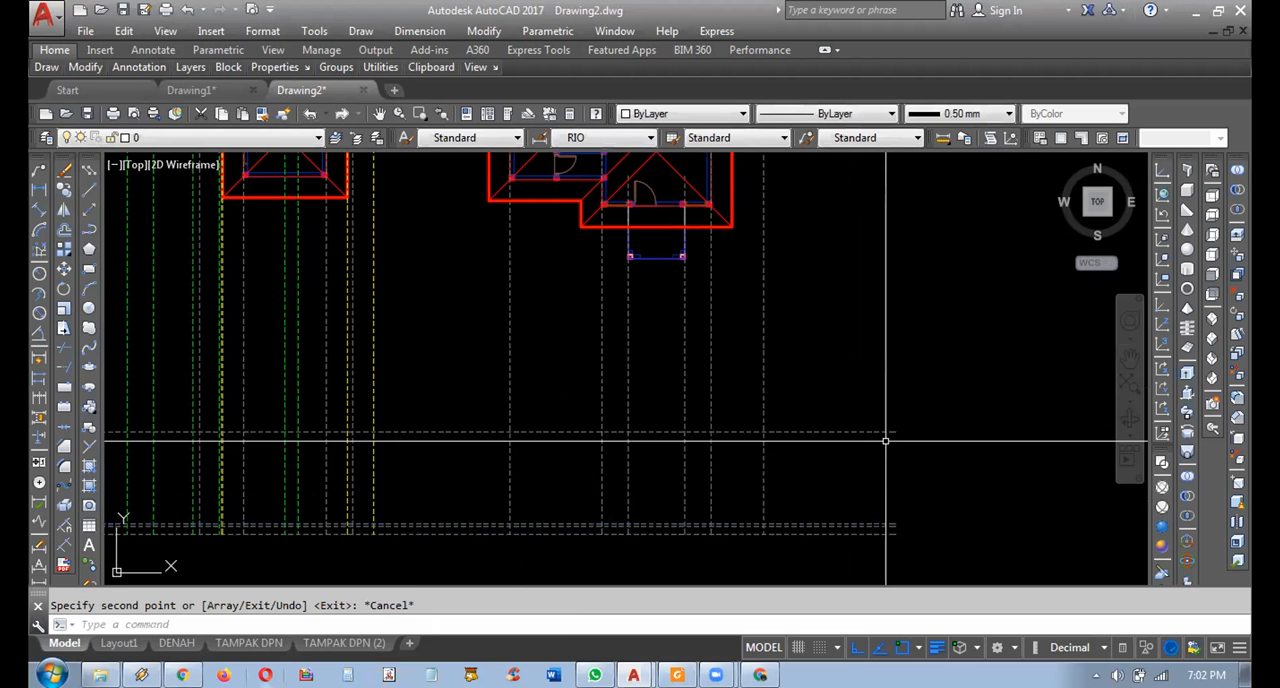
Examine the horizontal projection lines at the eaves of the finished front elevation for comparison.
middle_drag(803, 405, 943, 404)
scroll(940, 472, up, 2)
middle_drag(999, 459, 897, 403)
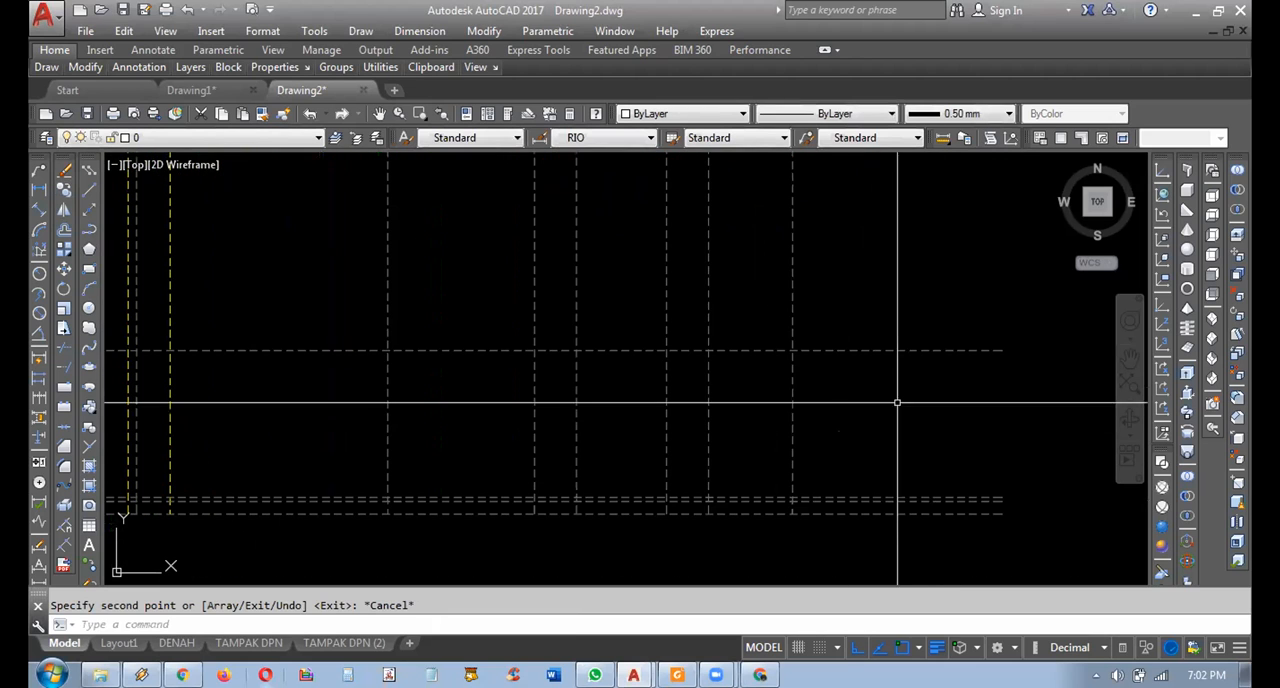
click(943, 514)
key(Escape)
scroll(880, 385, down, 7)
middle_drag(834, 448, 789, 217)
scroll(829, 411, up, 7)
click(871, 486)
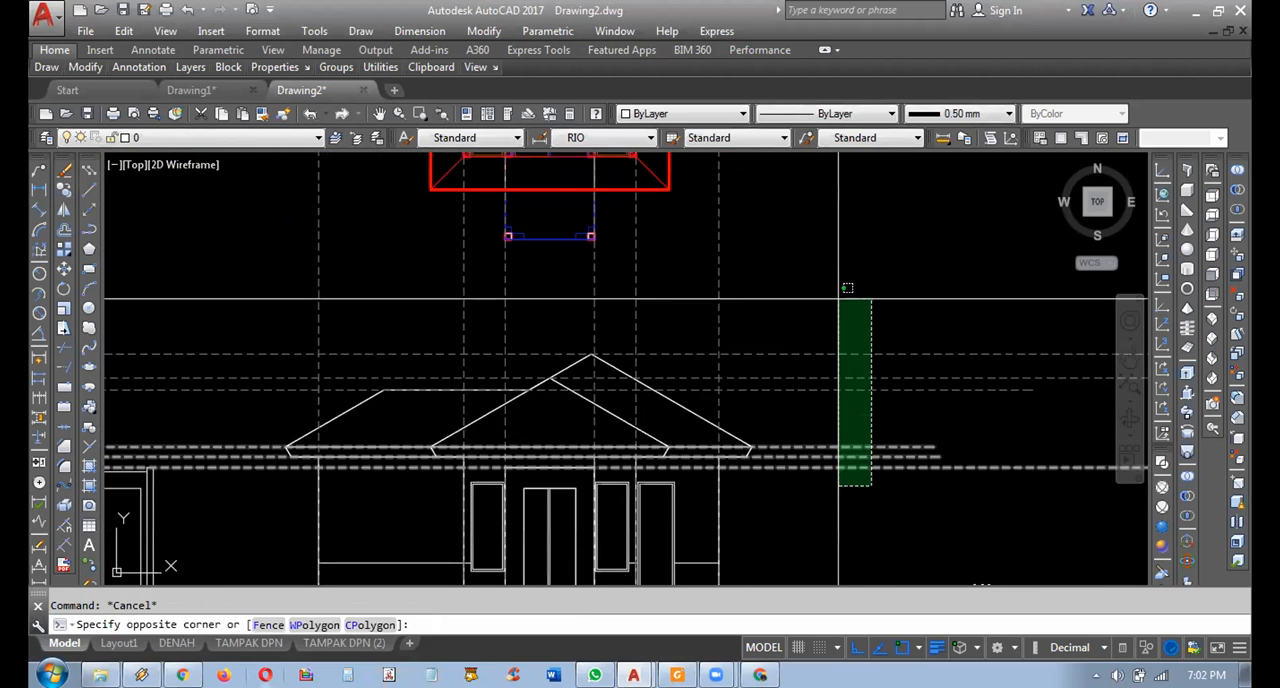
key(Escape)
Highlight the ground line and the level line directly above it below the roofed plans to tell them apart.
scroll(830, 354, down, 8)
middle_drag(832, 310, 822, 515)
scroll(817, 281, up, 2)
middle_drag(817, 281, 829, 453)
scroll(815, 346, up, 3)
scroll(842, 338, up, 1)
middle_drag(842, 340, 707, 486)
scroll(707, 486, down, 1)
scroll(764, 485, up, 1)
click(795, 517)
click(757, 543)
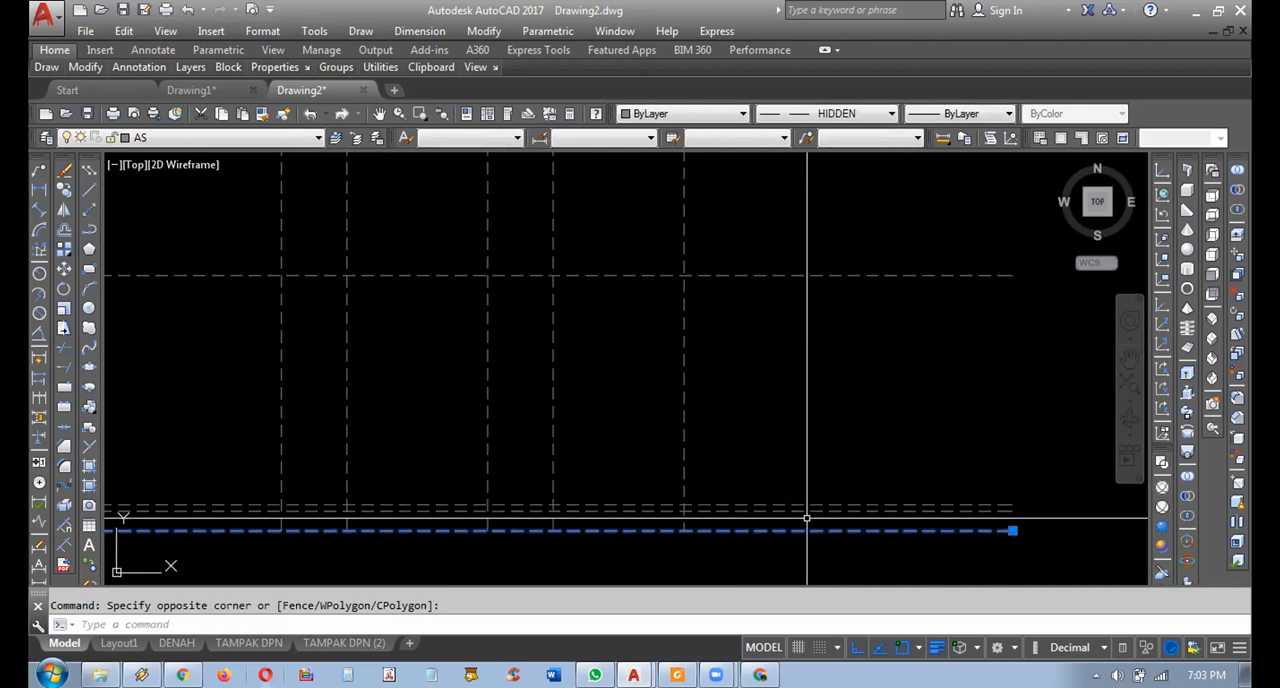
key(Escape)
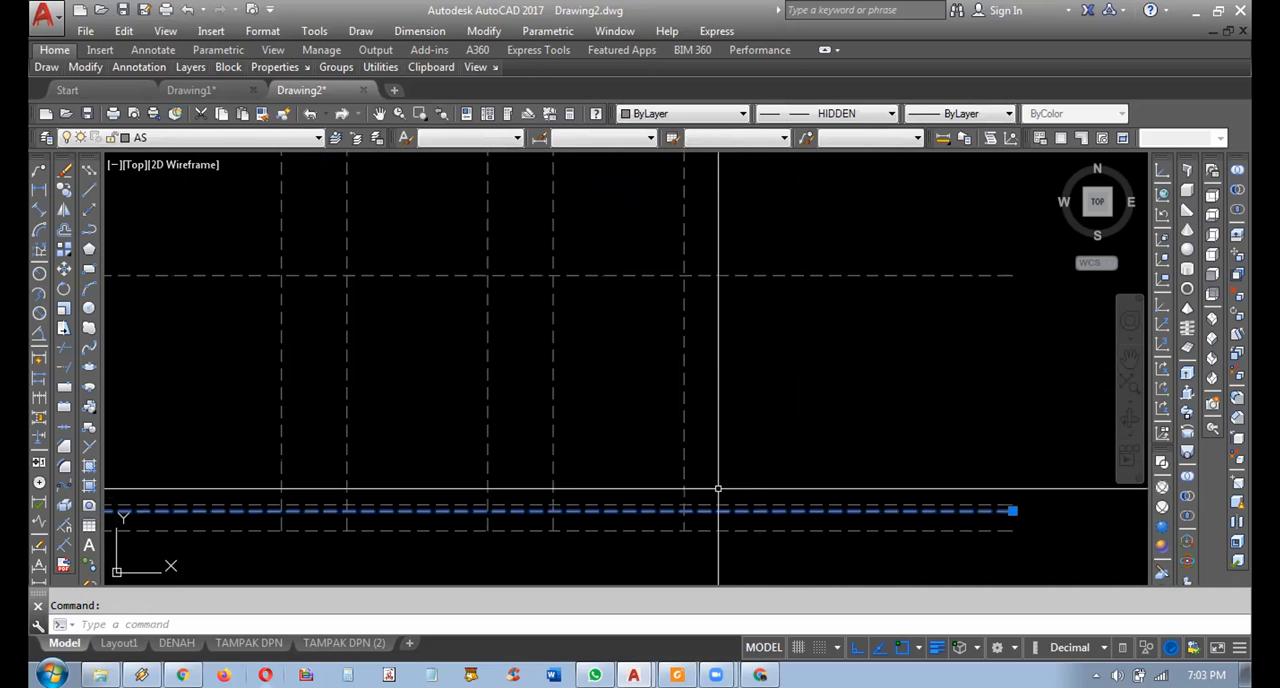
key(Escape)
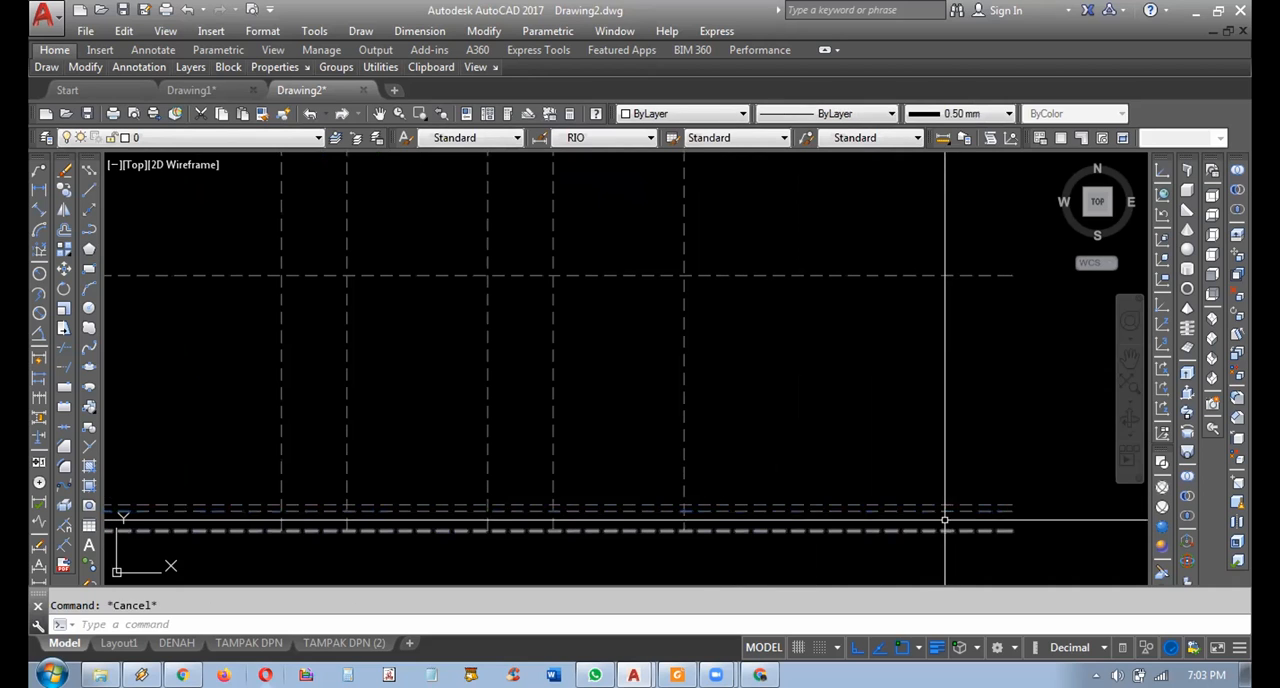
Add a vertical linear dimension between the ground line and the level line directly above it, beyond their line ends.
click(39, 188)
click(1012, 530)
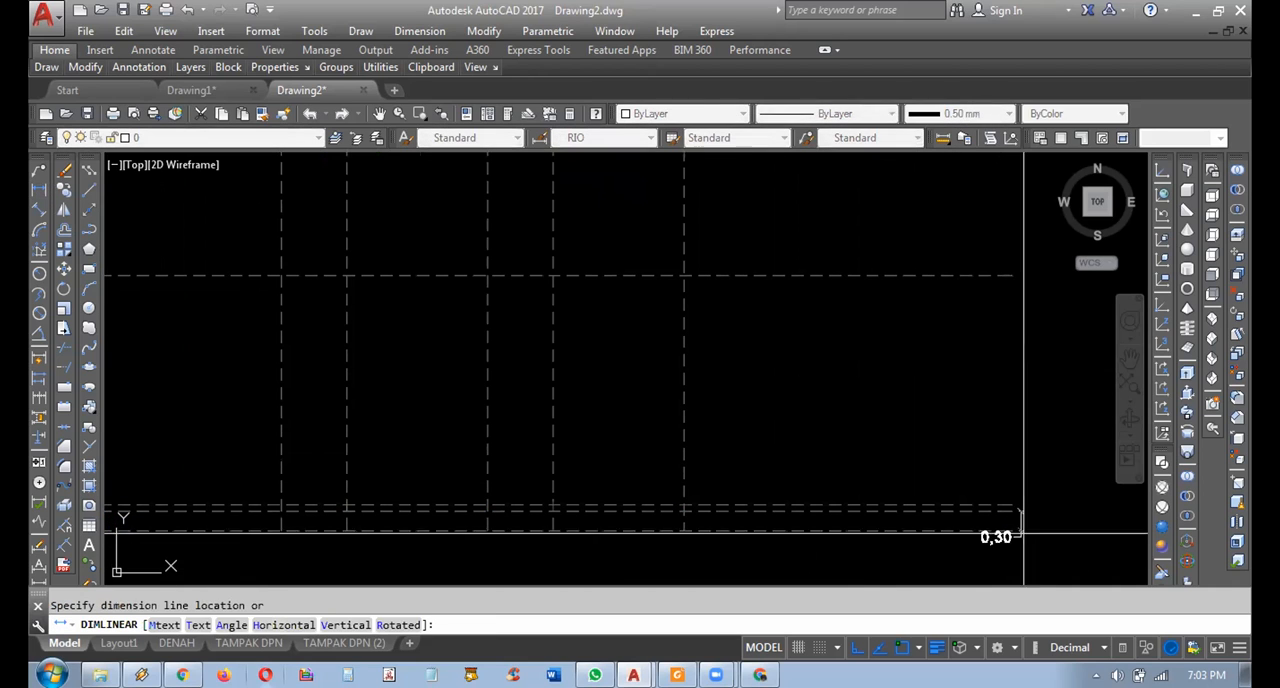
click(1063, 537)
Highlight the uppermost of the three closely spaced level lines, just above the dimensioned pair, and clear the selection.
scroll(1021, 560, up, 4)
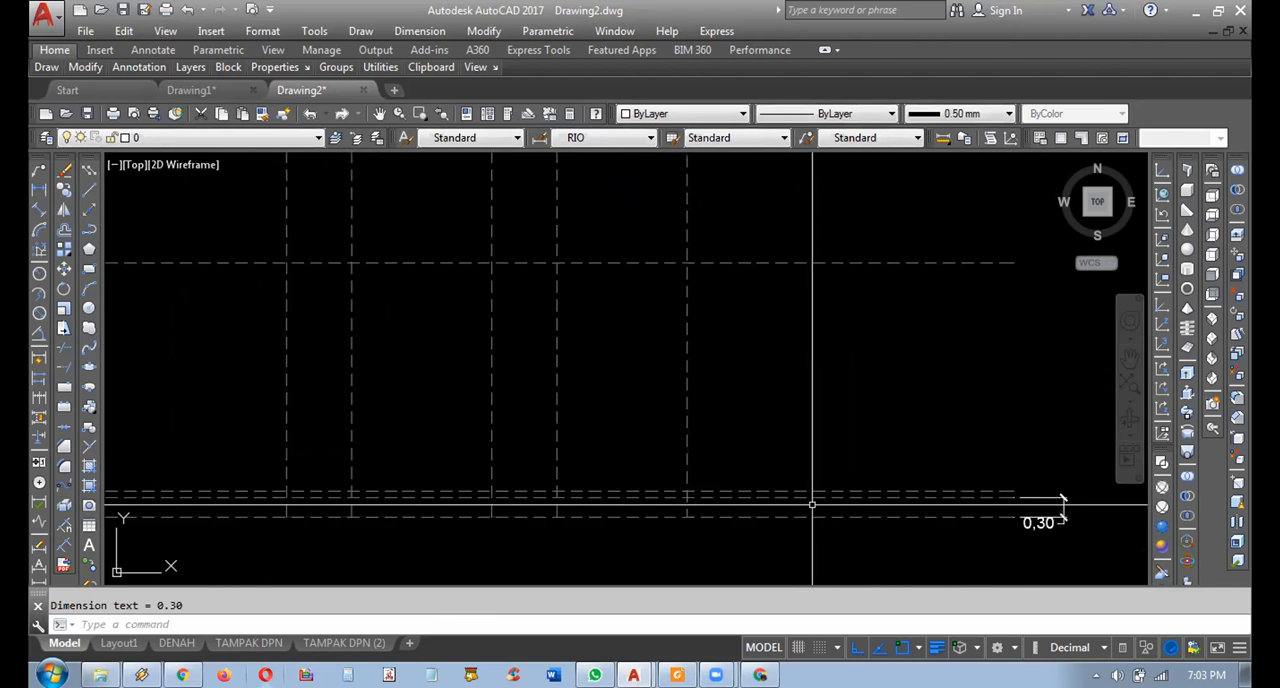
click(787, 490)
key(Escape)
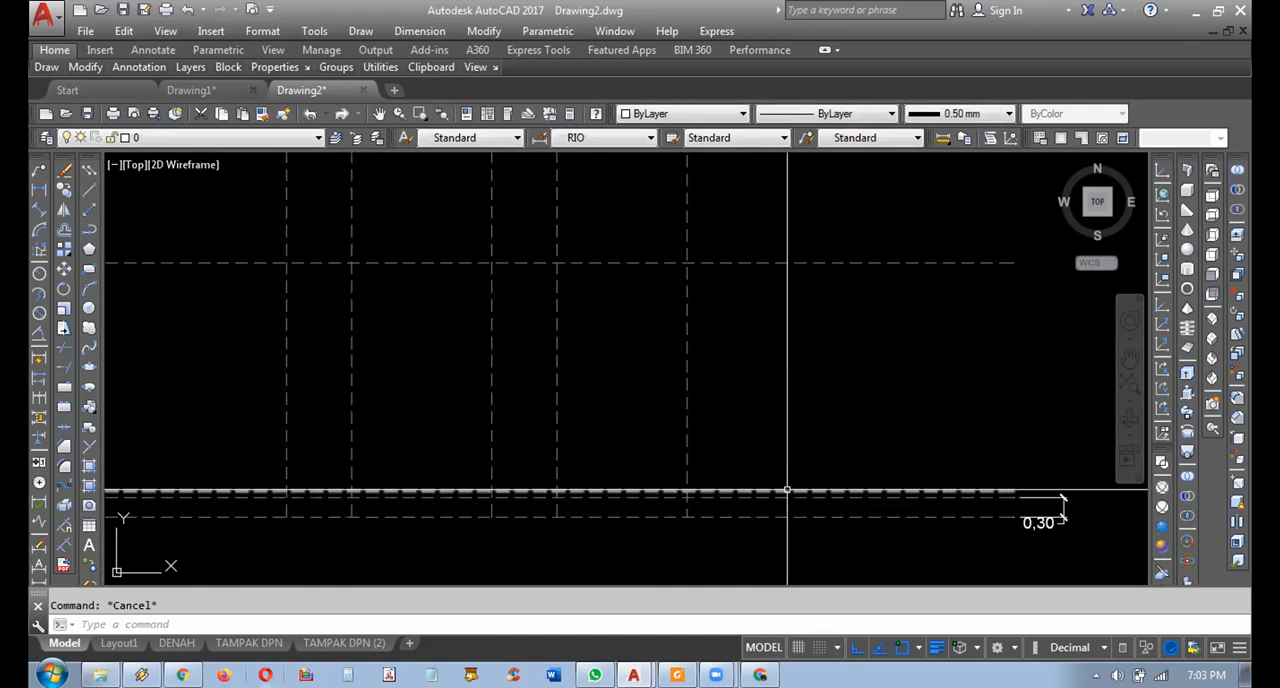
middle_drag(774, 466, 786, 471)
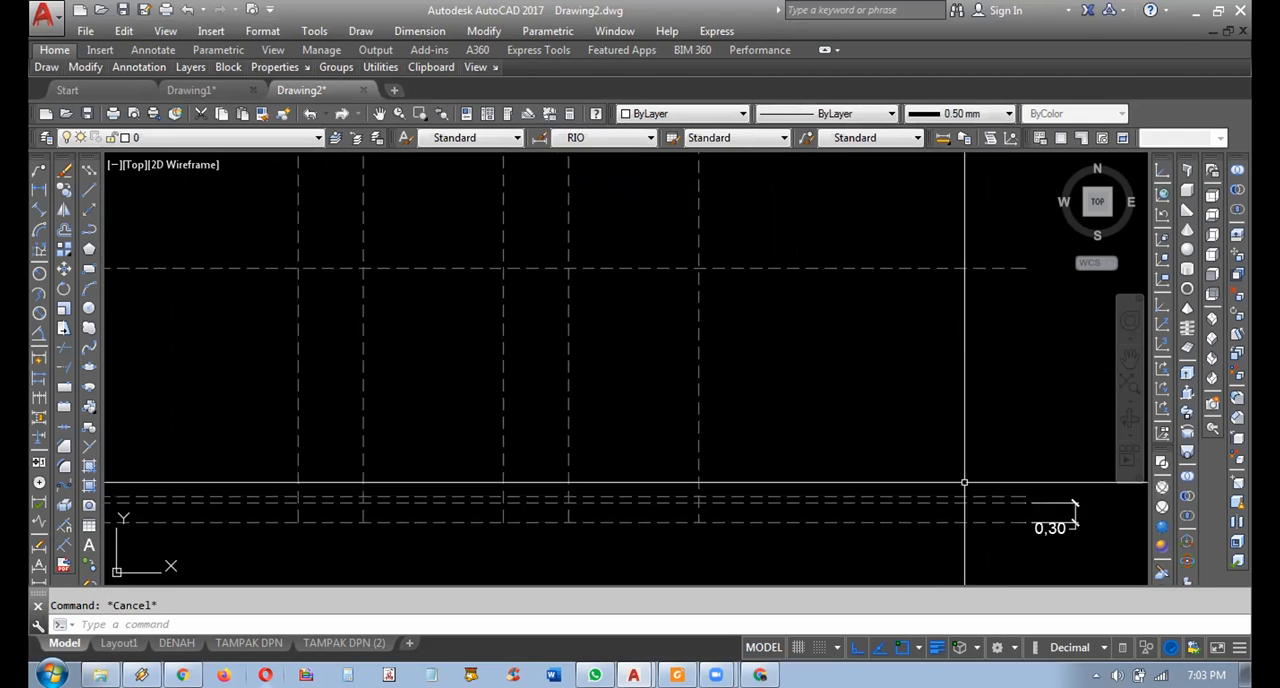
click(862, 497)
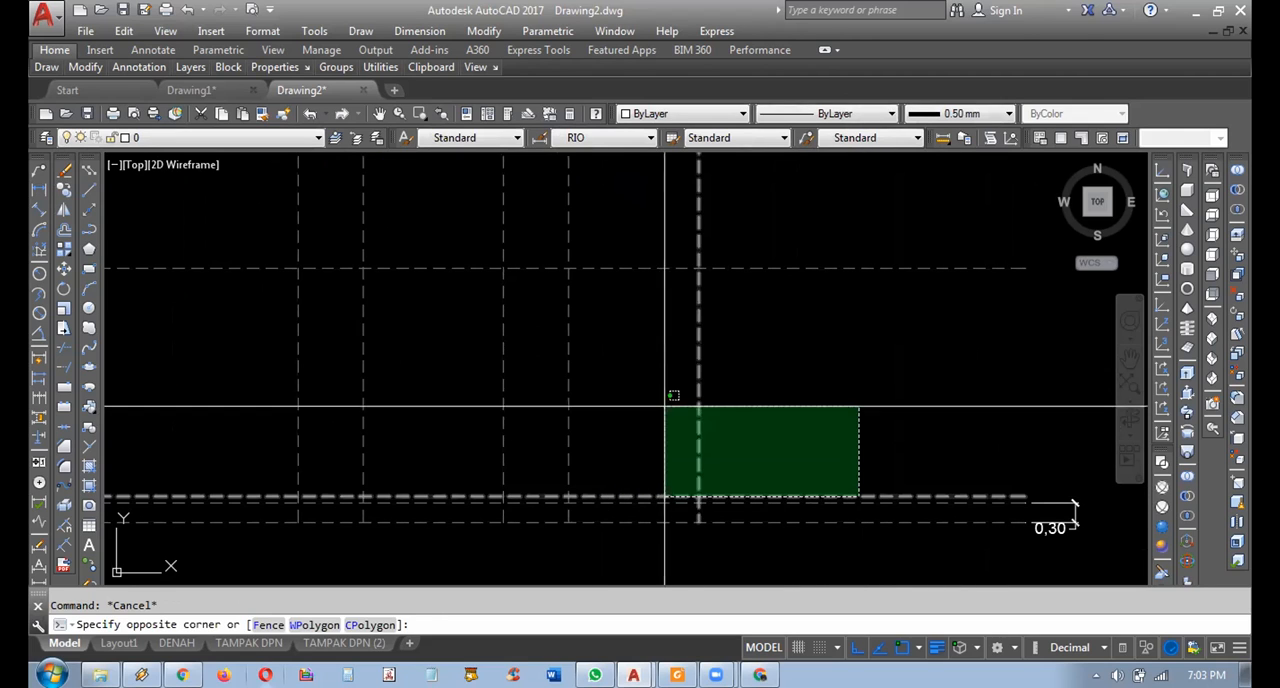
click(753, 447)
middle_drag(753, 447, 762, 461)
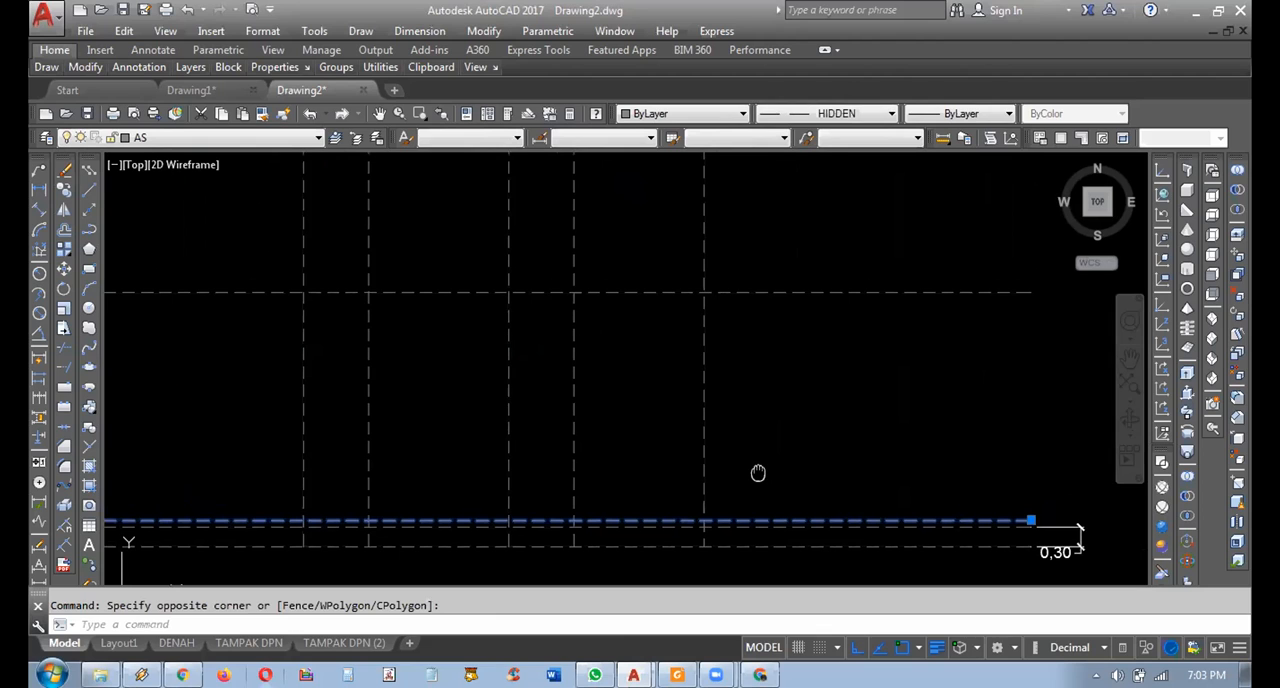
Highlight the wall-height level line well above the closely spaced level lines, and clear the selection.
click(732, 521)
key(Escape)
click(829, 334)
click(795, 283)
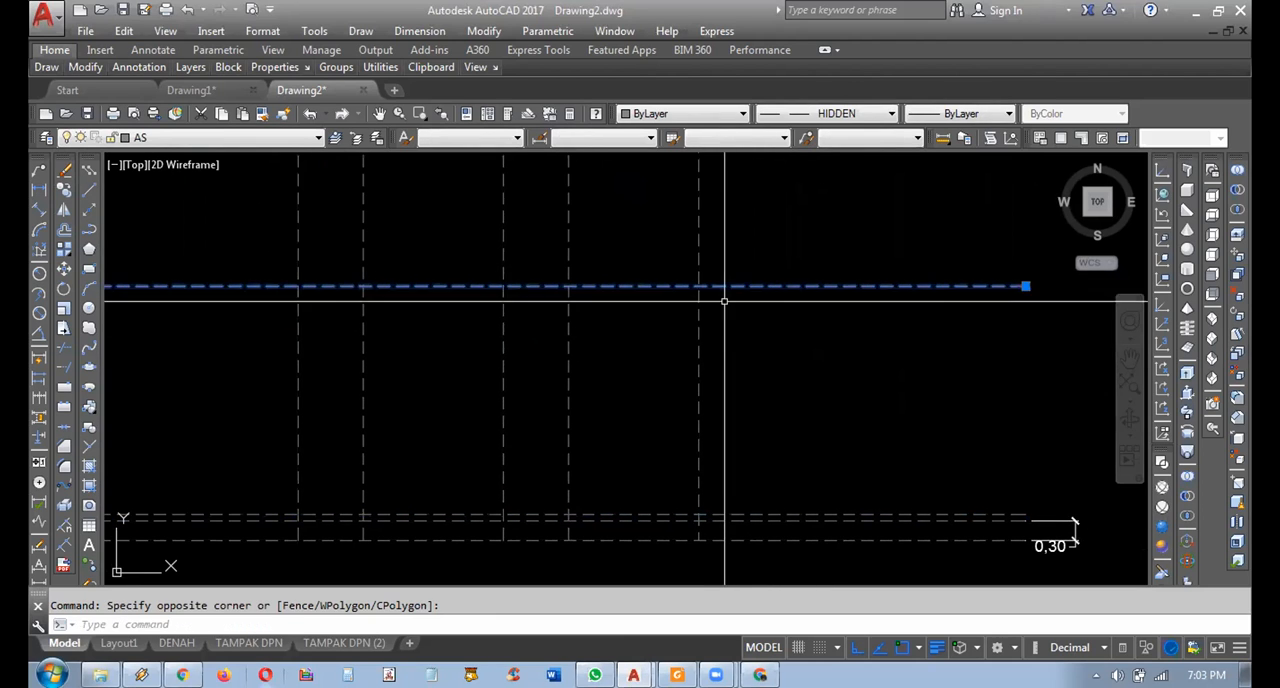
key(Escape)
Add a vertical linear dimension from the uppermost closely spaced level line to the wall-height line, beyond their ends.
click(44, 192)
middle_drag(937, 452, 826, 430)
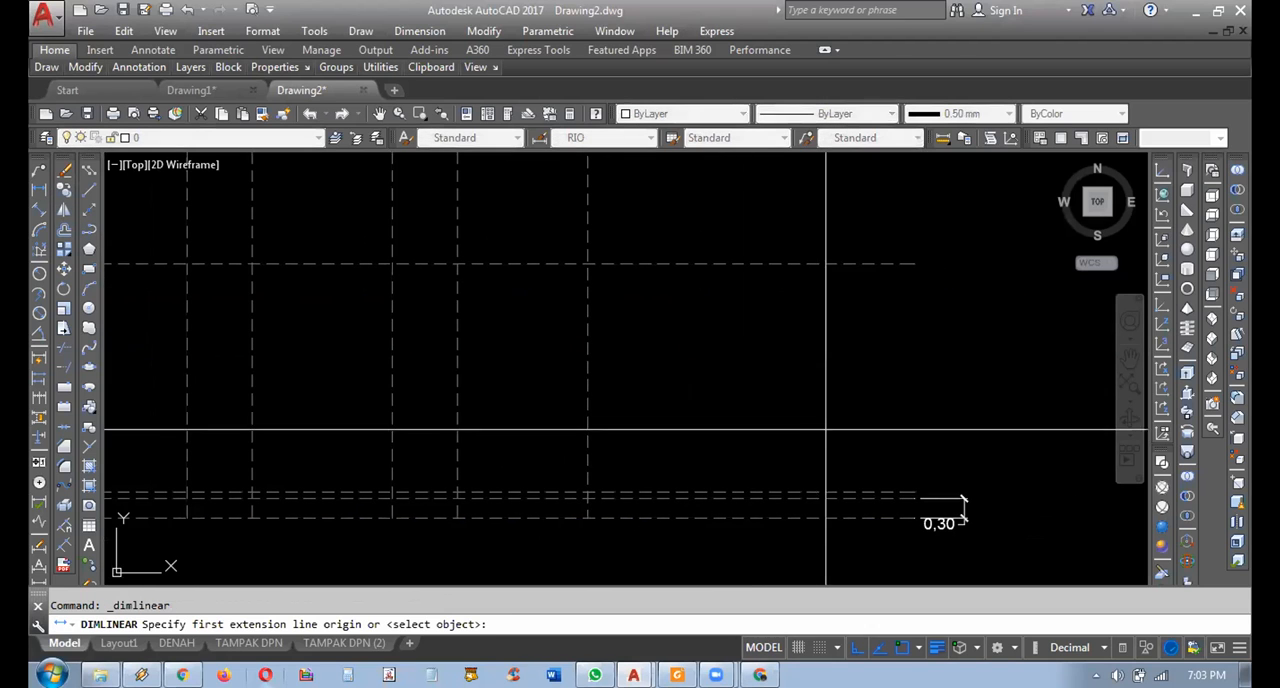
click(914, 492)
click(911, 263)
click(963, 378)
Add a vertical linear dimension between the two upper closely spaced level lines, near their ends.
key(Return)
scroll(887, 492, up, 2)
click(920, 497)
click(920, 490)
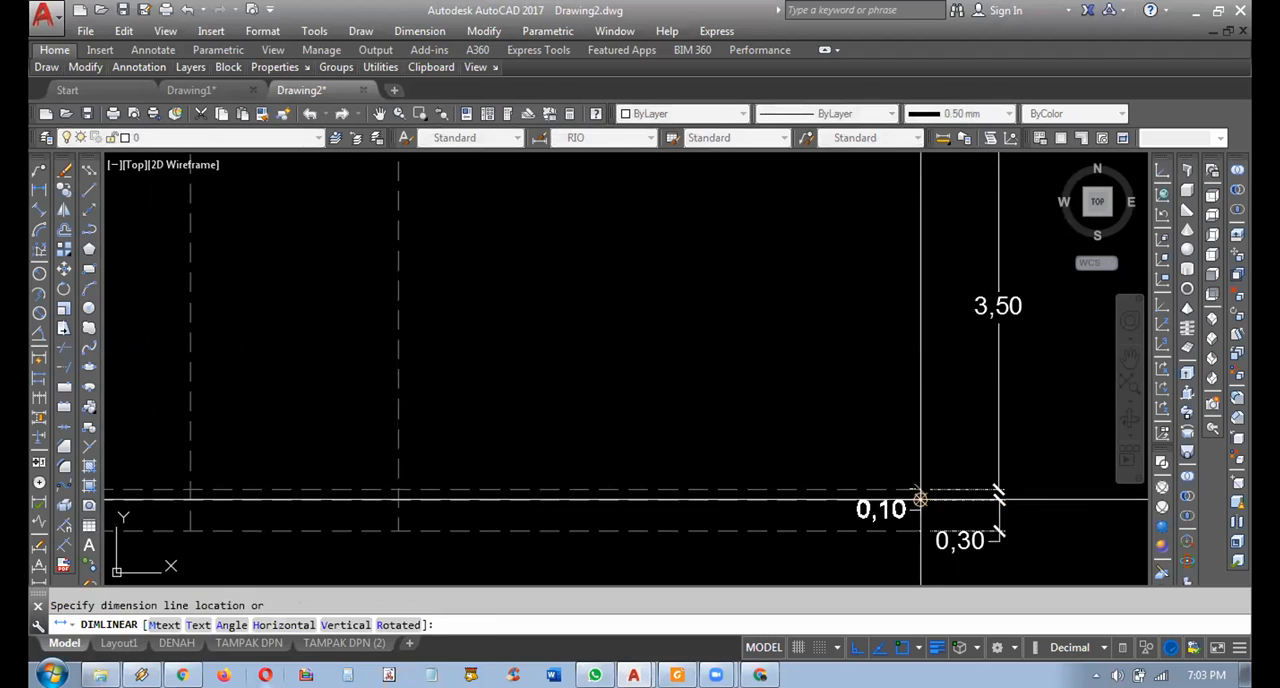
click(869, 459)
Examine how the vertical projection lines from both roofed plans cross the dimensioned horizontal level lines.
scroll(868, 459, down, 2)
middle_drag(762, 460, 815, 485)
middle_drag(704, 455, 728, 433)
middle_drag(614, 410, 628, 414)
scroll(548, 391, down, 1)
middle_drag(545, 389, 667, 456)
scroll(652, 381, down, 2)
mouse_move(663, 363)
middle_down()
mouse_move(674, 462)
mouse_move(650, 317)
mouse_move(712, 425)
middle_up()
scroll(720, 379, up, 2)
scroll(738, 385, down, 2)
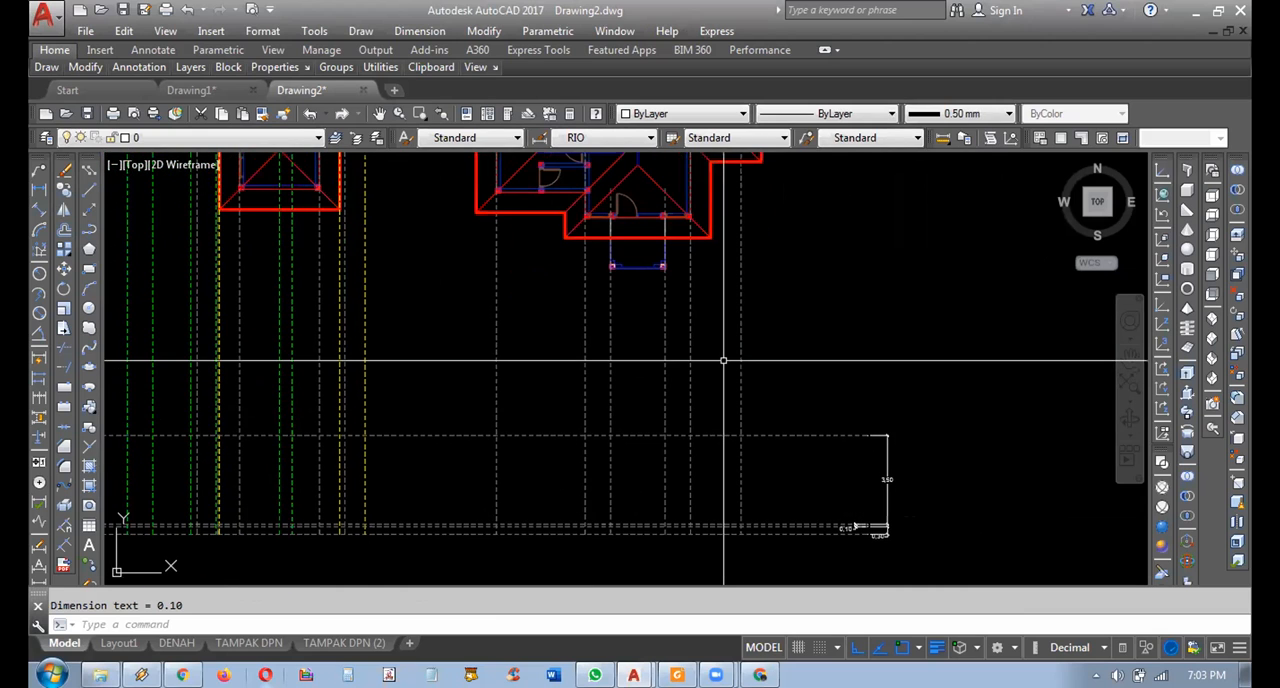
middle_drag(723, 360, 760, 423)
scroll(760, 423, down, 2)
scroll(743, 466, up, 2)
scroll(743, 466, up, 2)
middle_drag(743, 466, 699, 345)
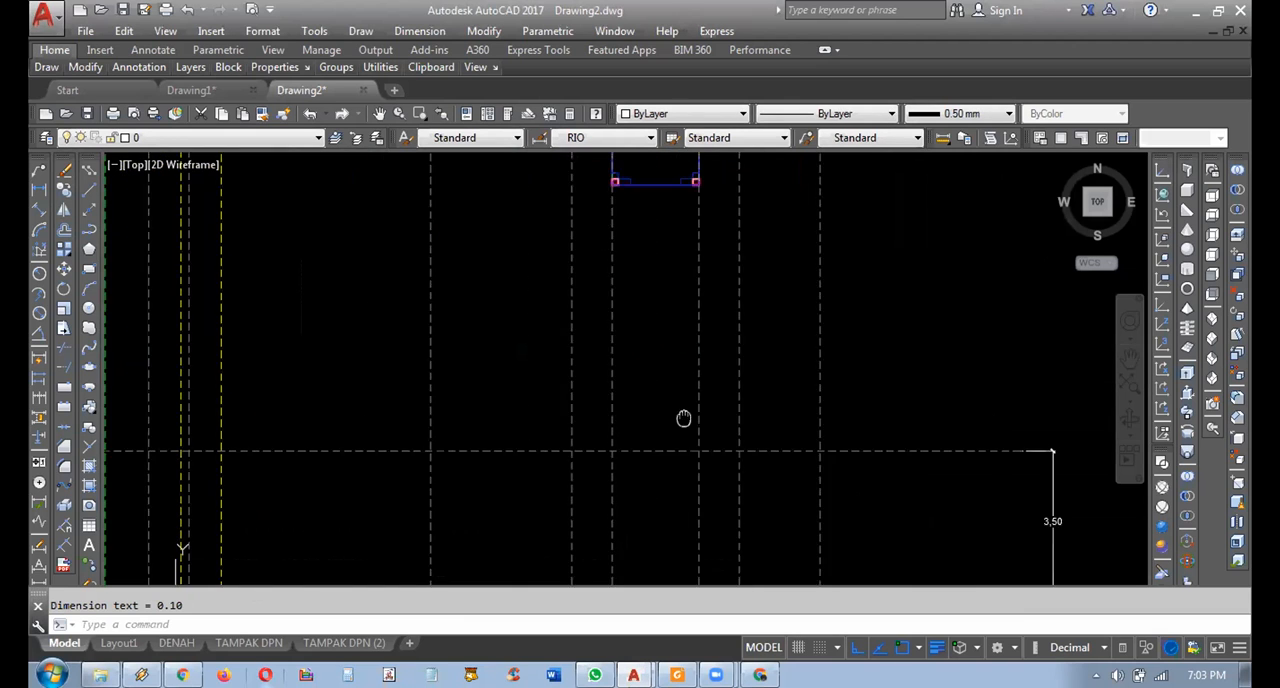
middle_drag(683, 418, 693, 425)
scroll(693, 425, down, 4)
scroll(750, 450, up, 5)
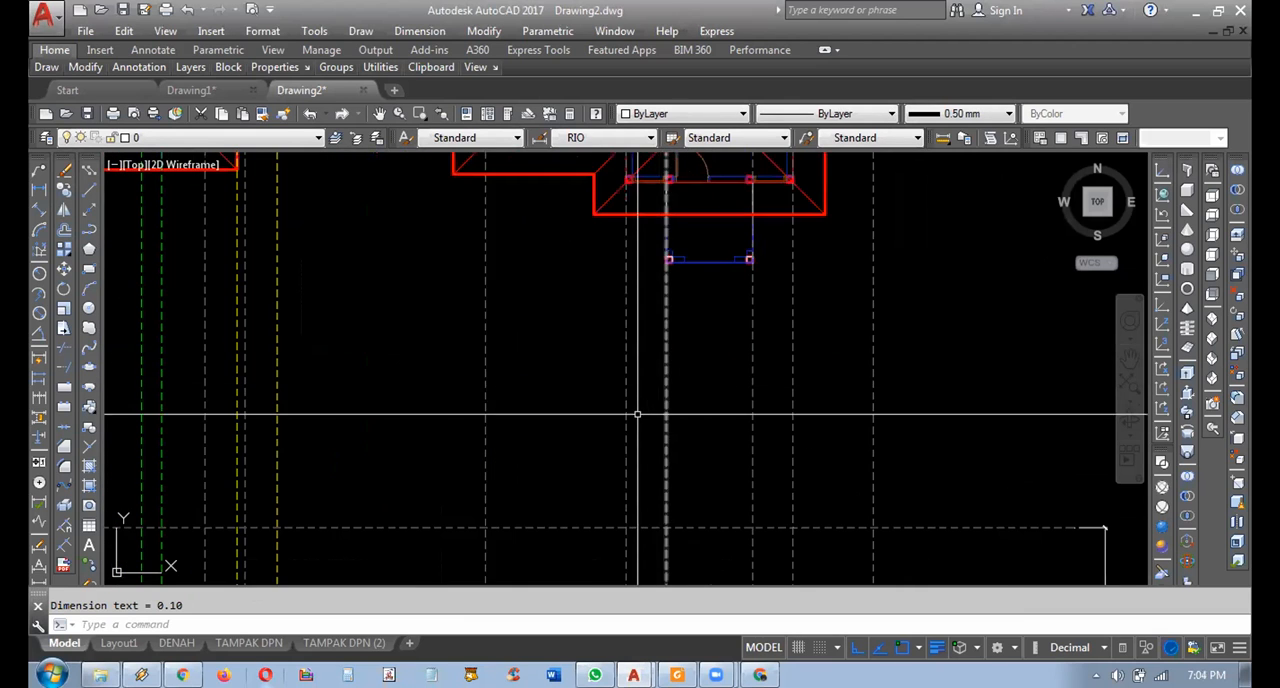
middle_drag(665, 409, 733, 453)
scroll(734, 453, down, 4)
middle_drag(693, 383, 709, 417)
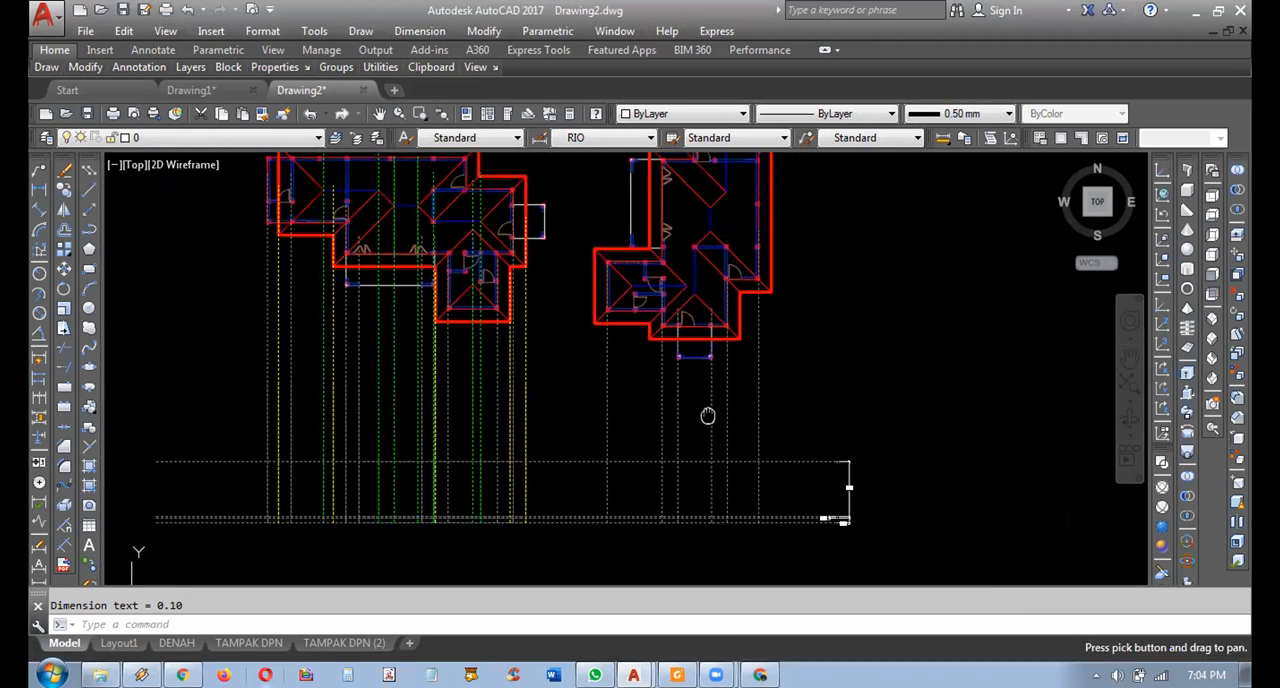
Highlight the vertical projection lines below the right-hand plan, clear the selection, and follow them from the roof outline to the level lines.
scroll(698, 381, up, 2)
click(838, 406)
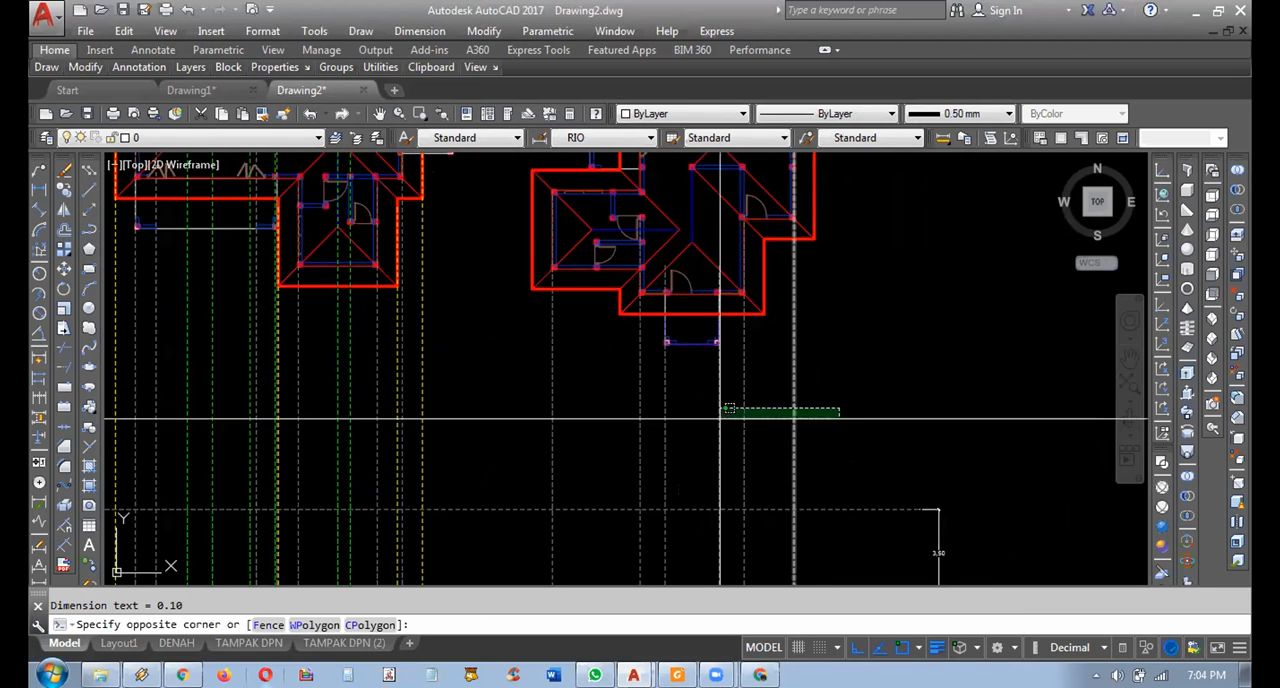
click(525, 428)
key(Escape)
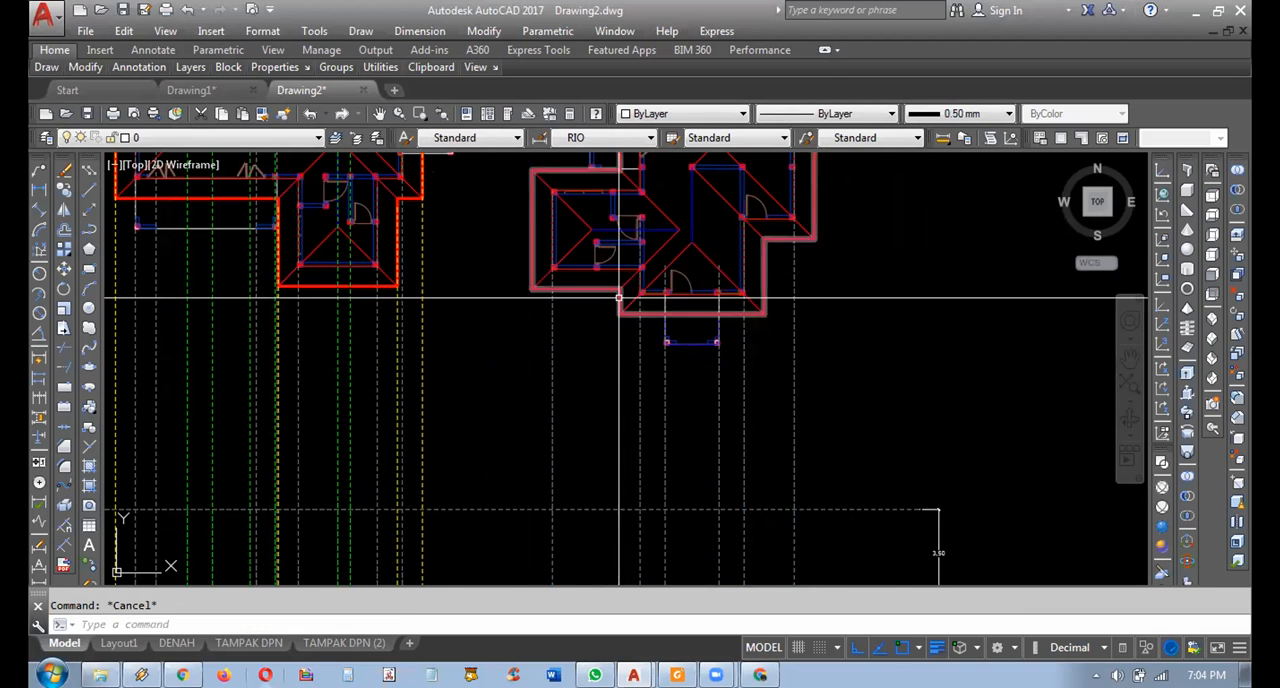
scroll(623, 298, up, 2)
middle_drag(656, 277, 656, 332)
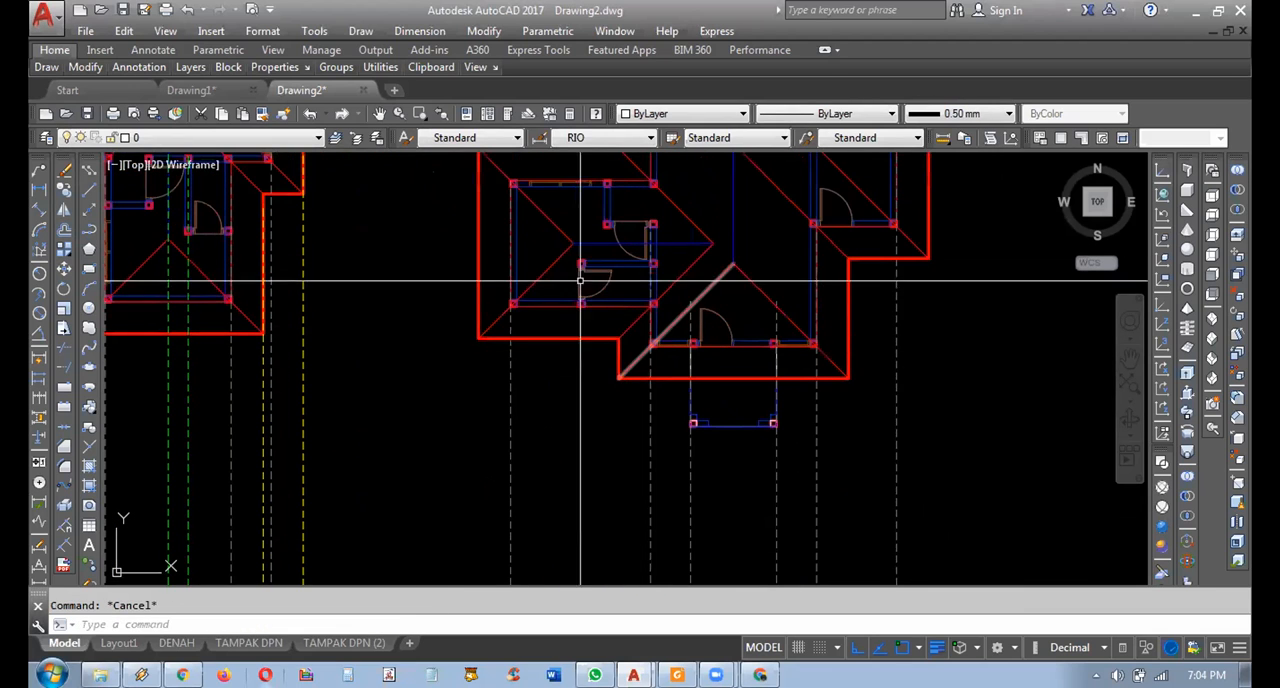
scroll(594, 330, down, 2)
middle_drag(648, 461, 617, 229)
scroll(692, 359, up, 2)
middle_drag(690, 365, 678, 420)
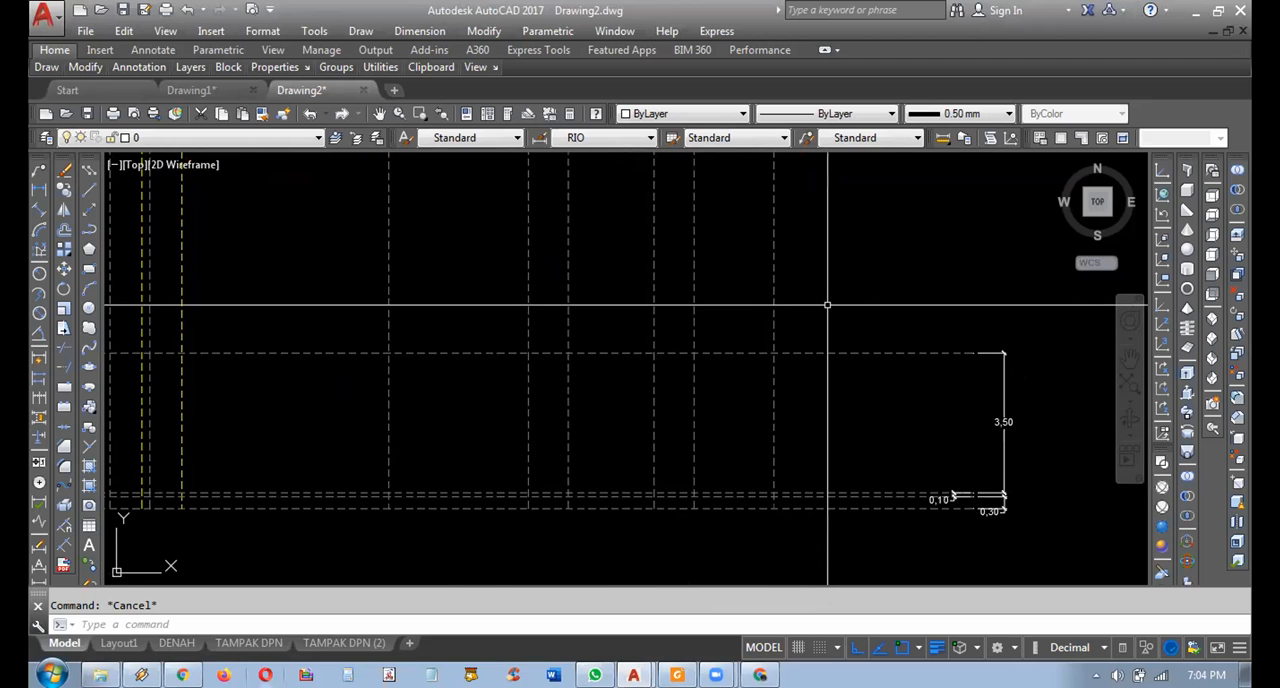
click(88, 228)
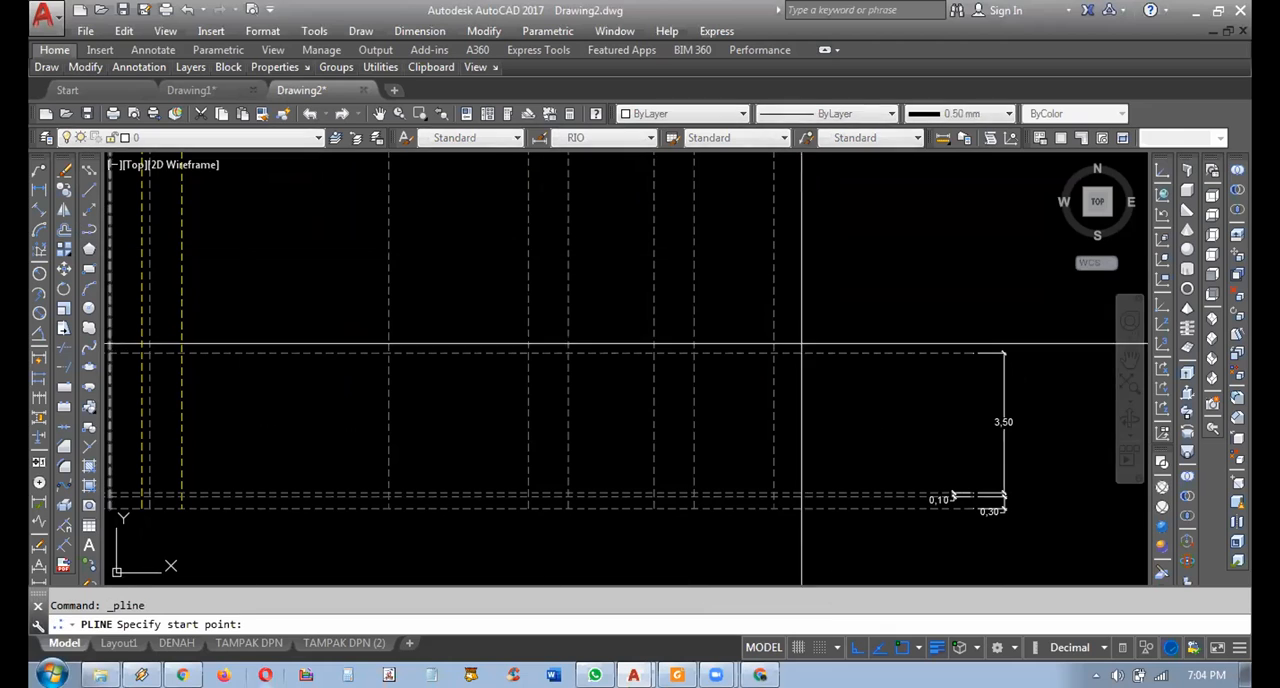
middle_drag(979, 291, 683, 289)
click(961, 290)
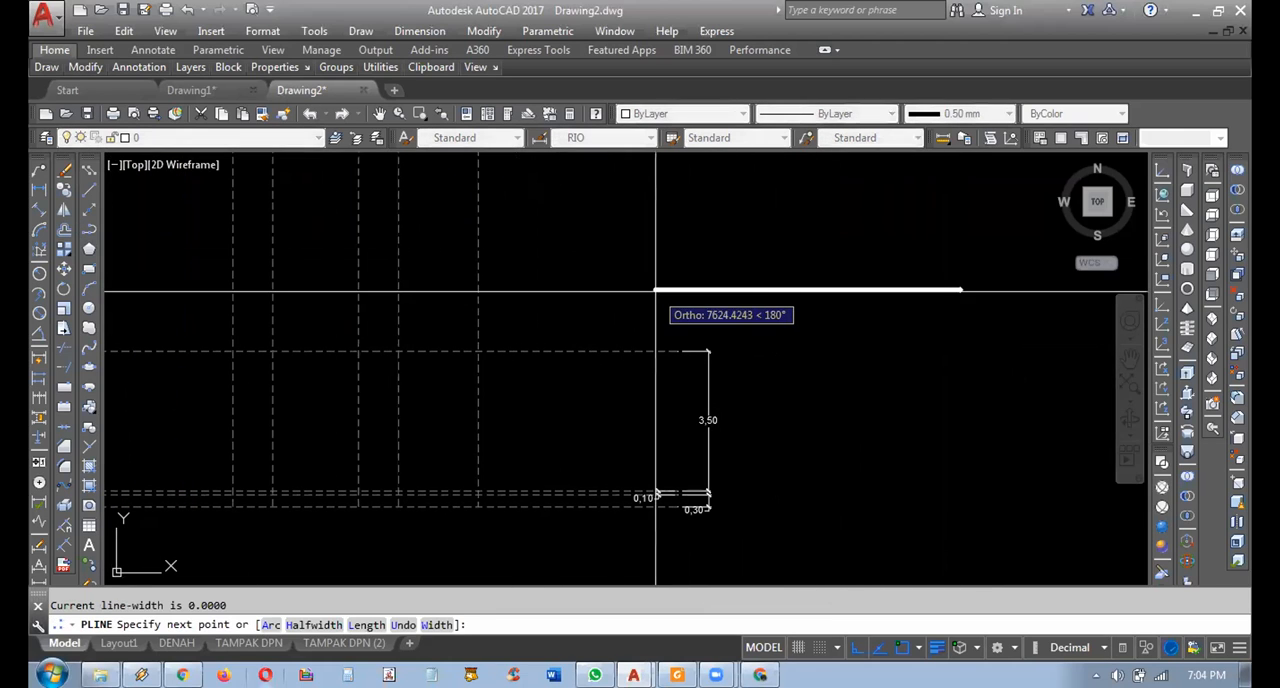
key(Escape)
Set the lineweight to 0.00 mm and draw a horizontal polyline above the wall-height line, starting near its dimensioned end and running outward.
click(958, 113)
click(957, 132)
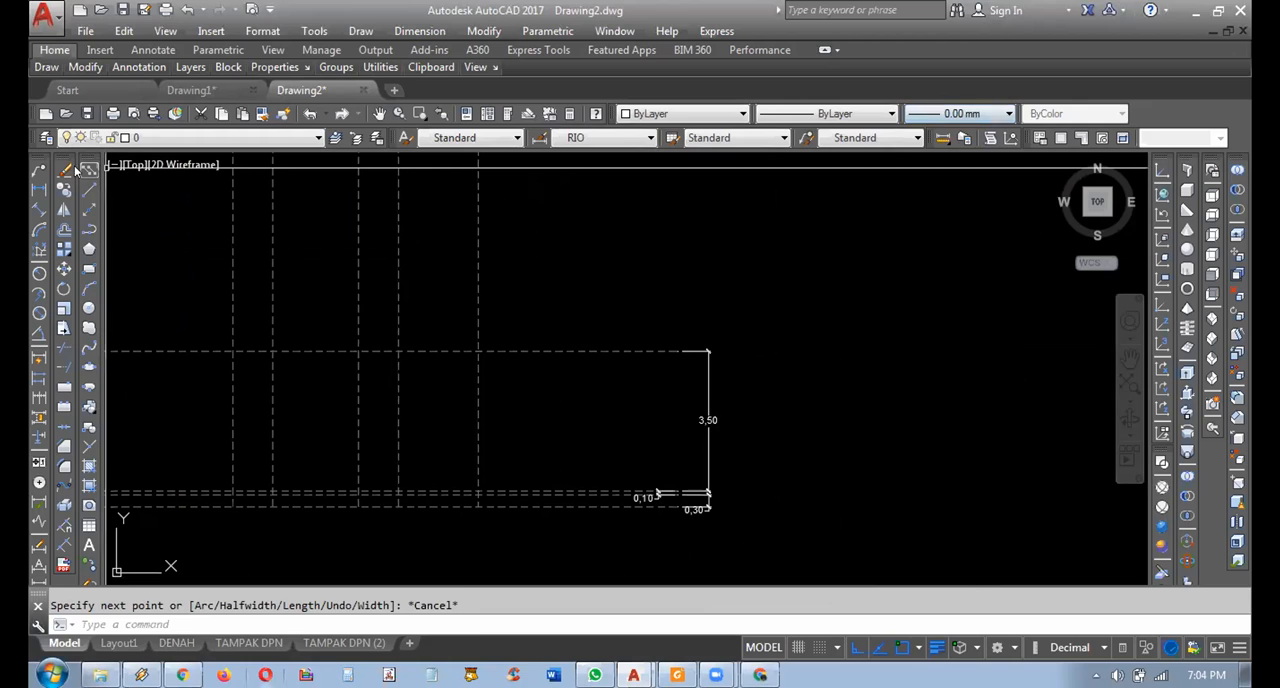
click(88, 228)
click(685, 287)
click(948, 287)
key(Return)
middle_drag(800, 328, 861, 342)
click(861, 340)
click(841, 272)
click(63, 268)
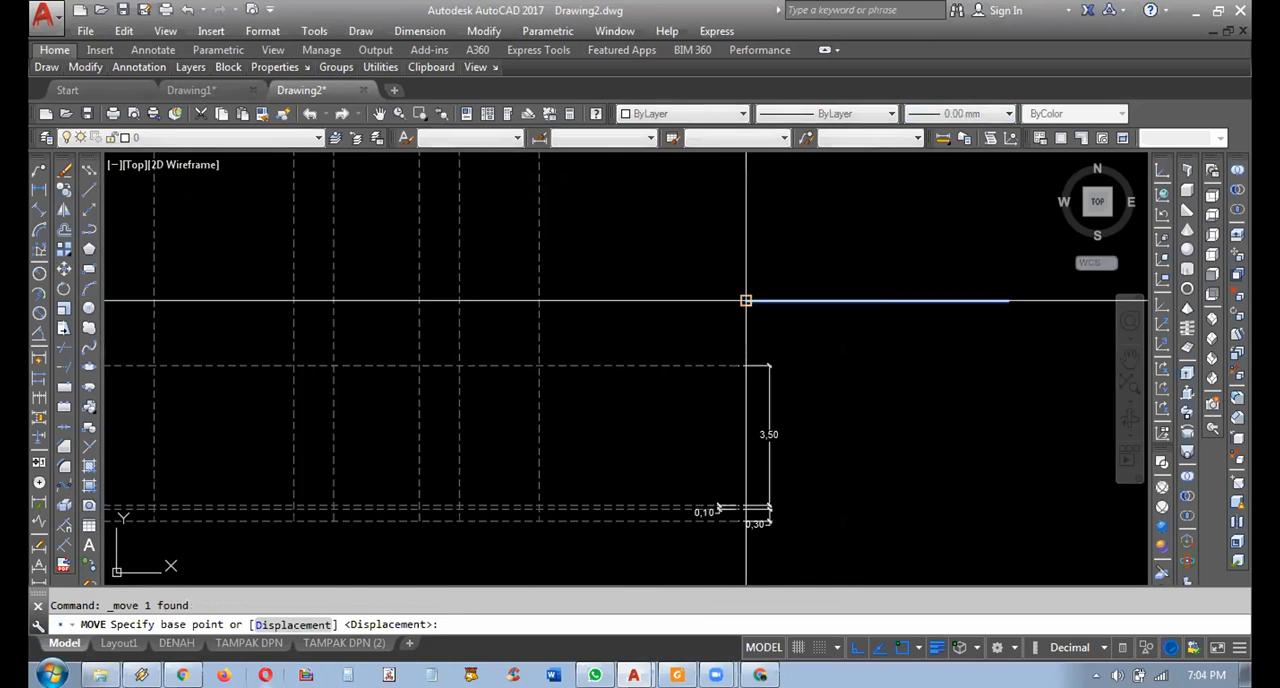
click(762, 288)
key(Escape)
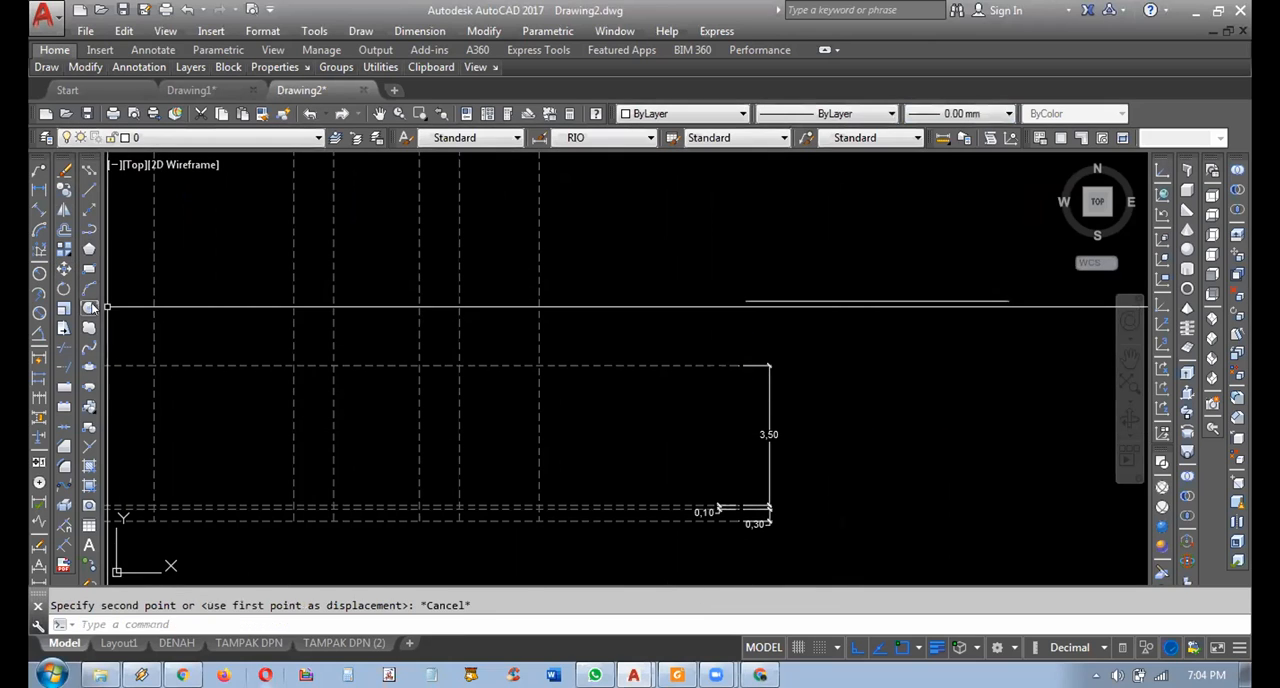
Rotate the horizontal polyline by 30 degrees about its end nearest the projection lines.
click(65, 289)
click(757, 301)
key(Return)
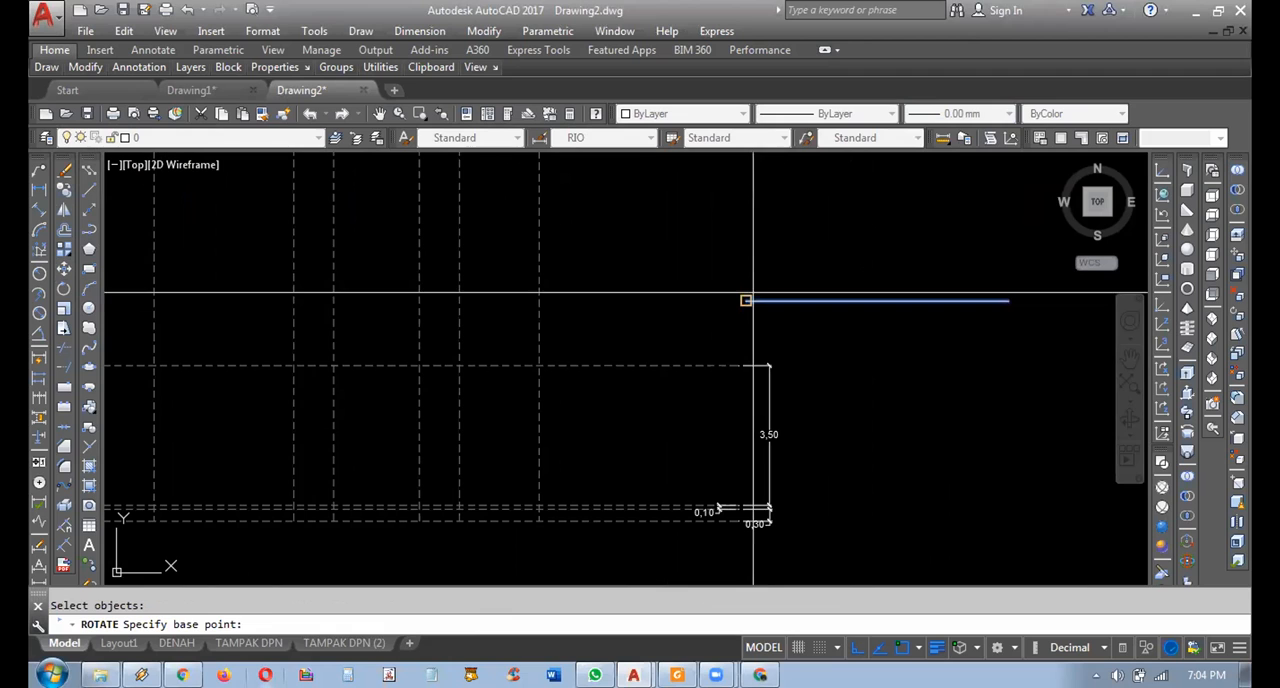
click(753, 293)
text(30)
key(Return)
middle_drag(842, 326, 927, 373)
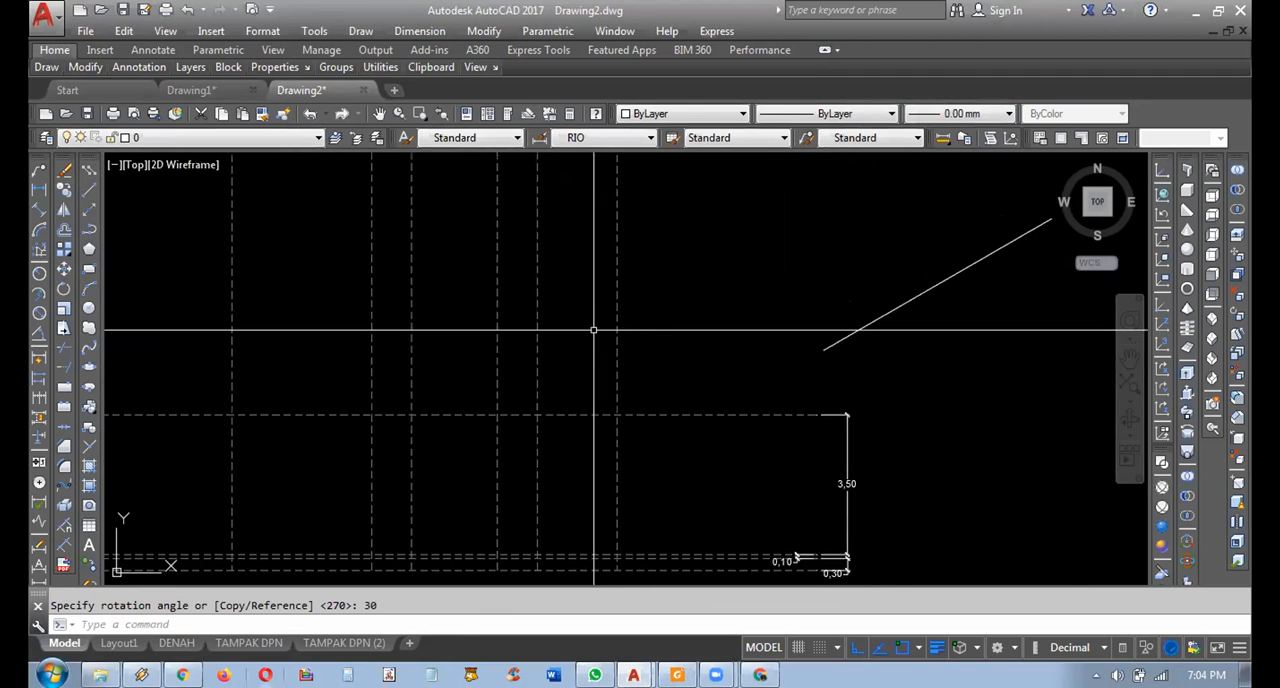
Mirror the 30-degree line about a vertical axis through its lower end and delete the original line.
click(821, 355)
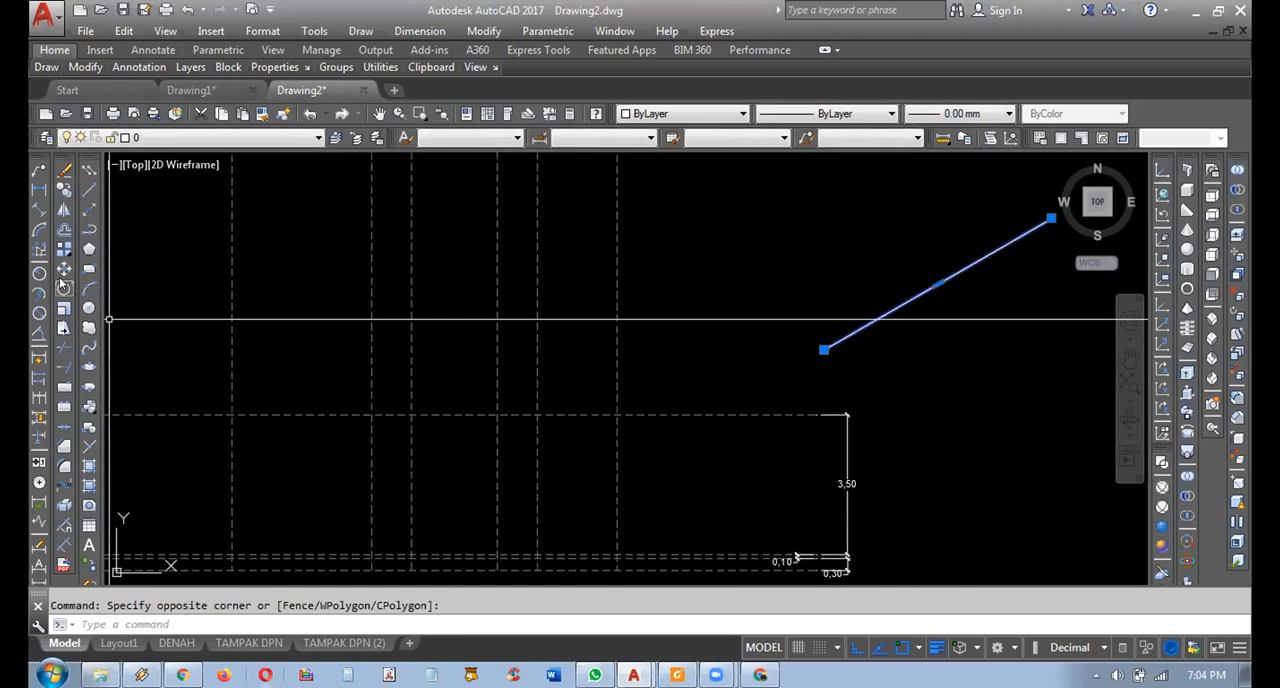
click(64, 214)
click(823, 349)
click(849, 286)
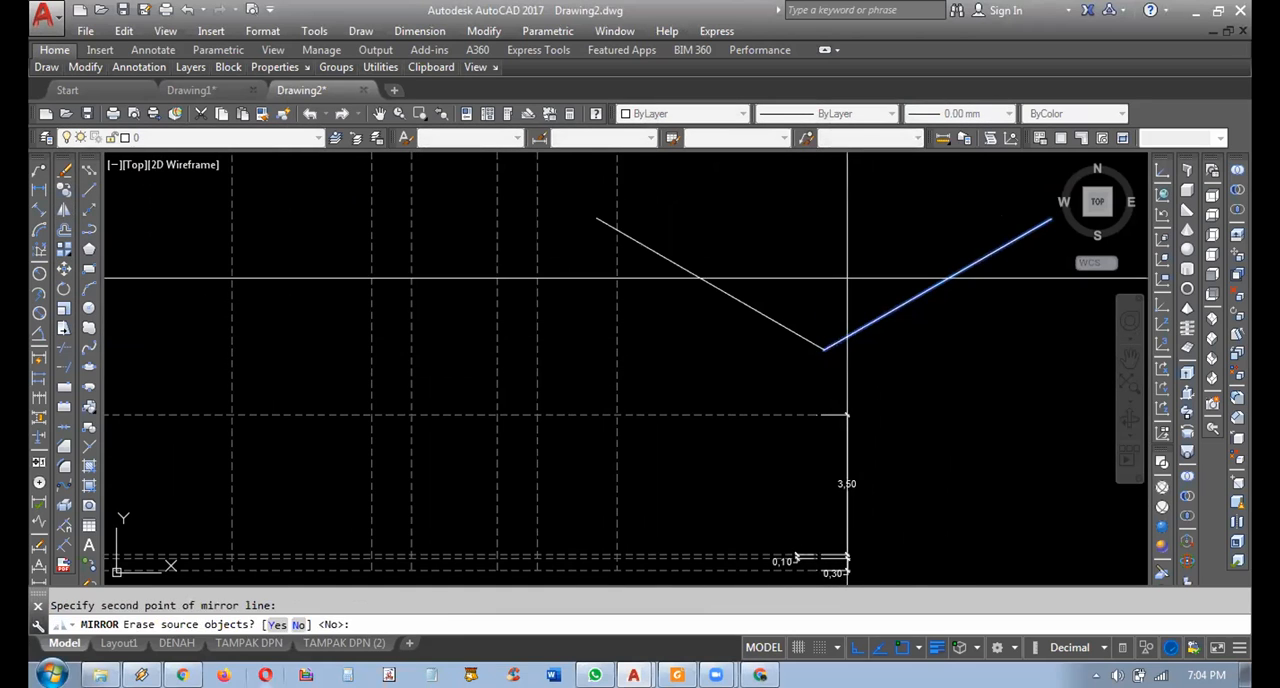
click(926, 256)
click(900, 343)
middle_drag(877, 391, 884, 411)
key(Delete)
Move the mirrored sloping line by its midpoint onto the intersection of the wall-height line and the right-hand plan's outermost projection line.
click(885, 401)
click(751, 360)
mouse_move(764, 365)
middle_down()
mouse_move(853, 343)
mouse_move(848, 391)
middle_up()
scroll(863, 375, down, 3)
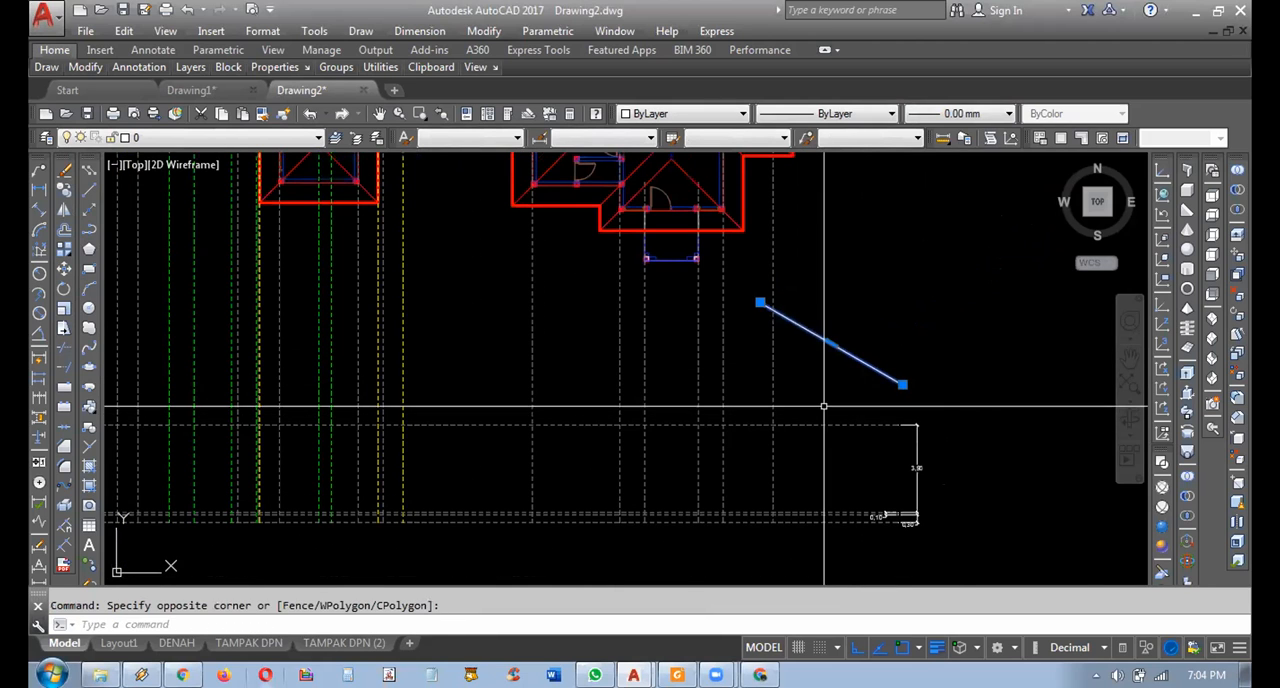
text(m)
key(Return)
scroll(848, 391, up, 2)
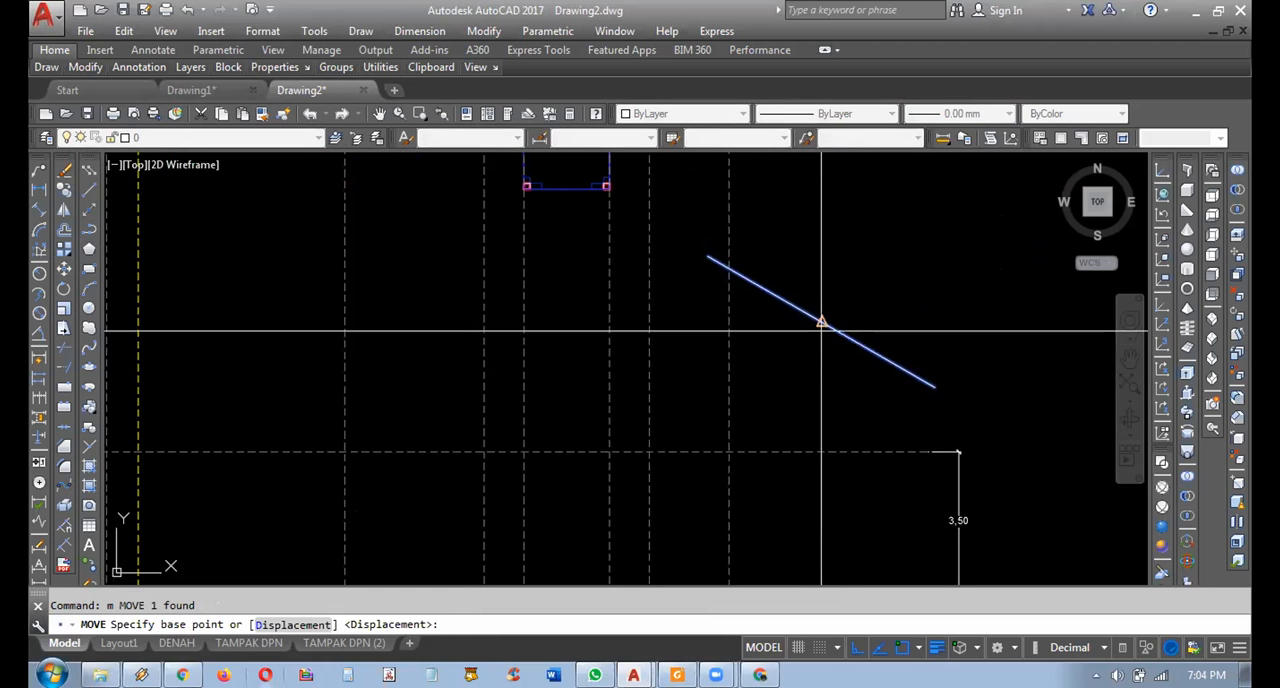
click(821, 322)
click(734, 443)
scroll(791, 394, up, 4)
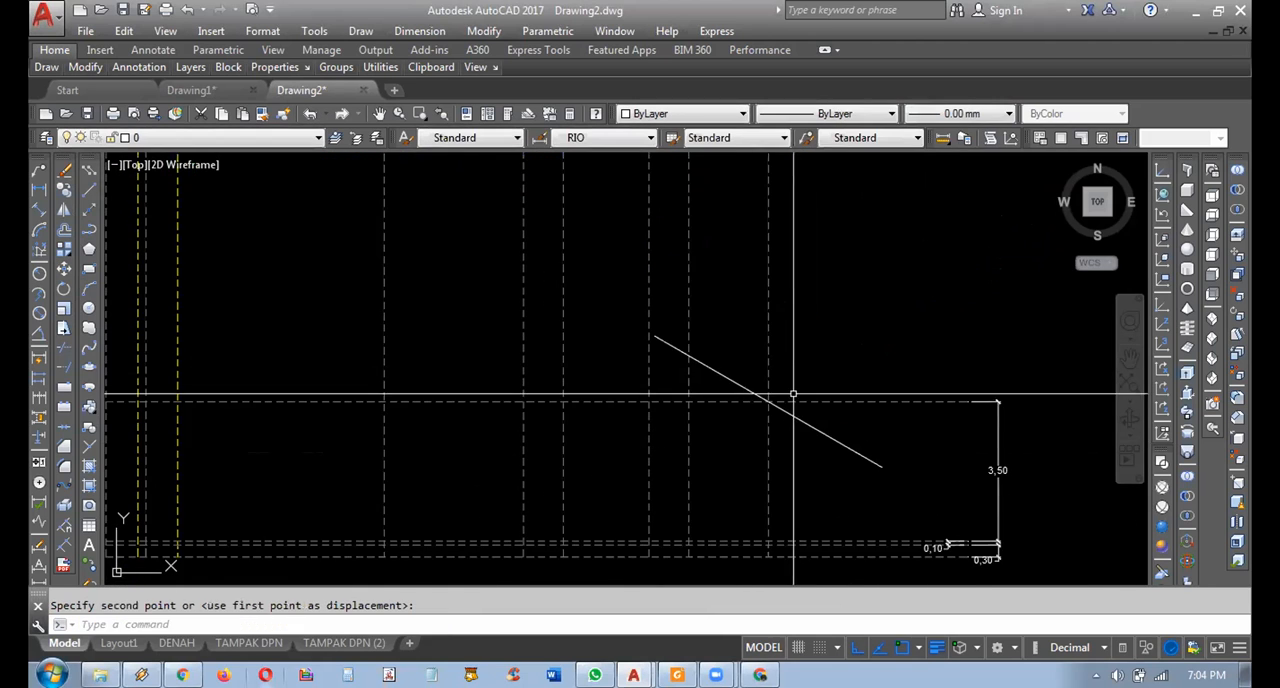
scroll(805, 397, down, 3)
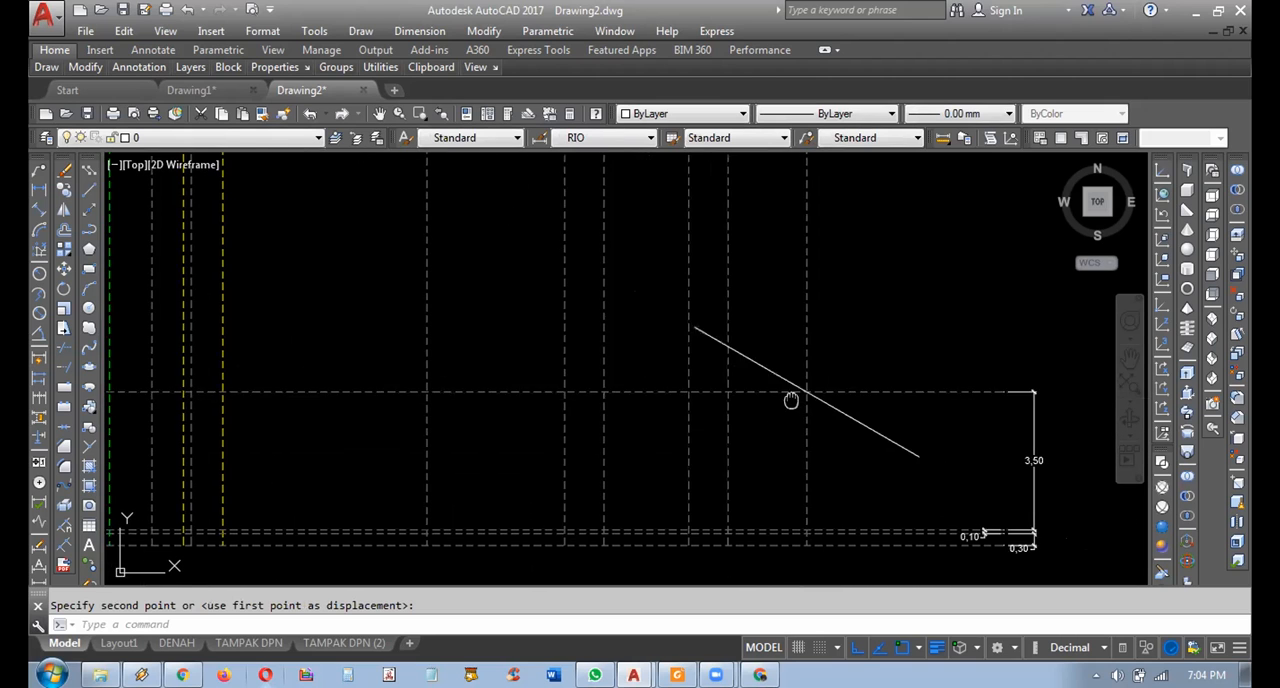
middle_drag(809, 351, 809, 374)
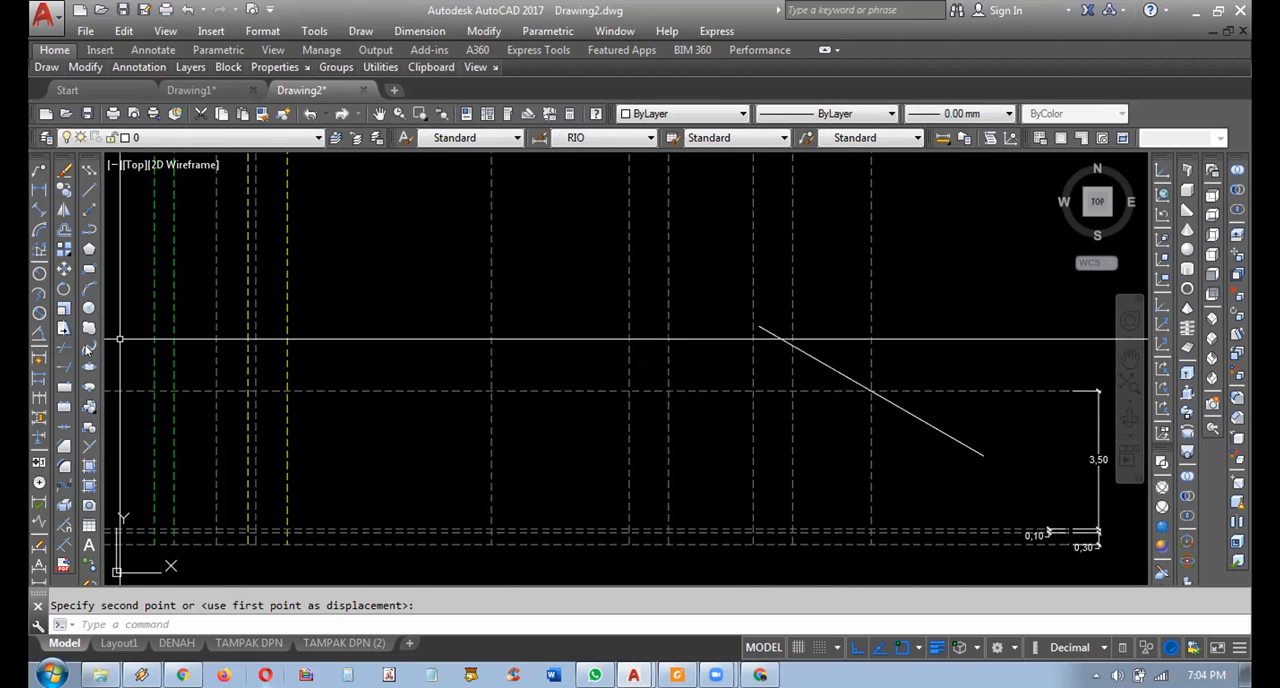
Extend the sloping line's upper end to the vertical projection line from the left side of the right-hand plan's porch.
click(71, 369)
click(694, 251)
click(643, 232)
click(763, 328)
key(Escape)
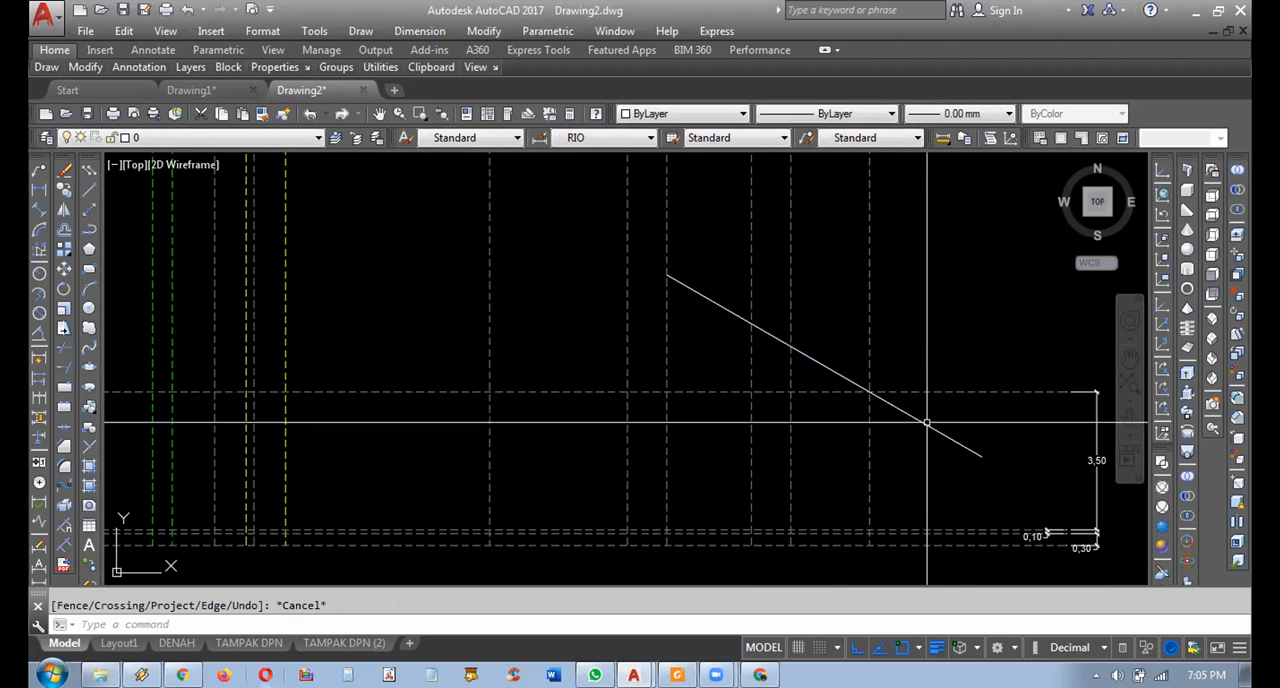
Highlight the wall-height line and the sloping roof line in turn to show where they meet, clearing each selection.
click(954, 410)
click(916, 382)
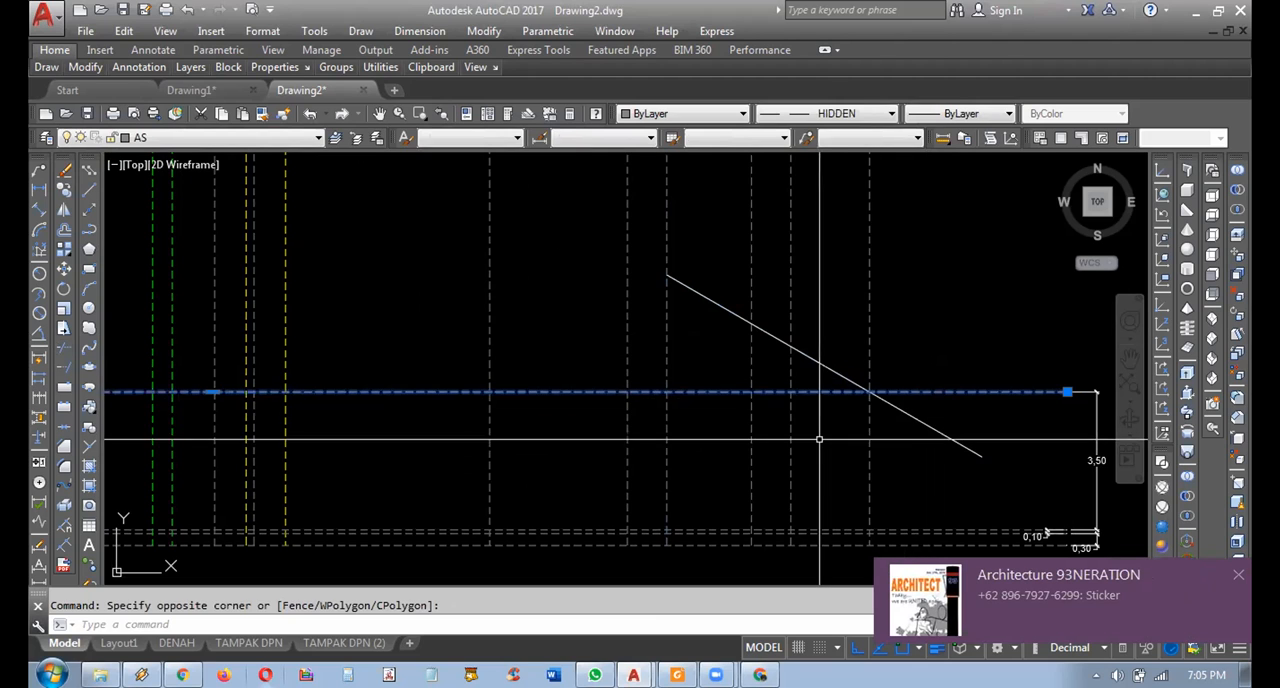
key(Escape)
click(951, 406)
click(920, 358)
key(Escape)
click(940, 407)
click(916, 371)
key(Escape)
scroll(874, 400, up, 4)
click(825, 359)
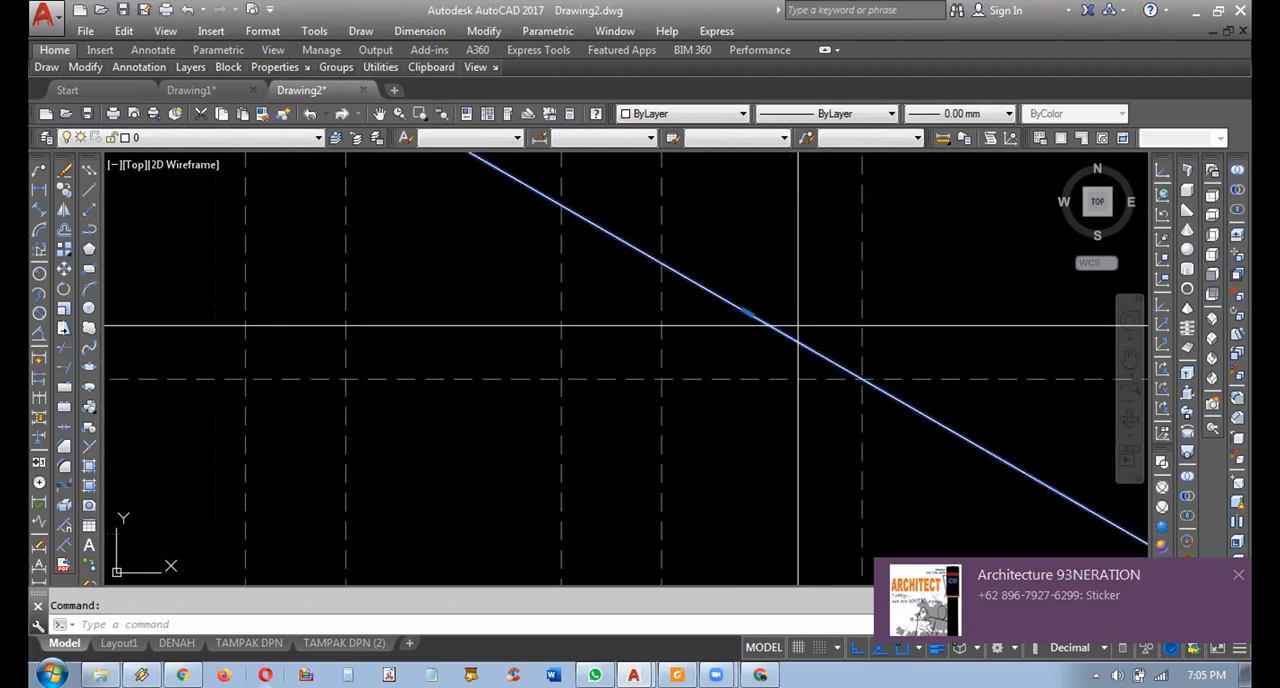
click(798, 325)
key(Escape)
Examine the sloping roof line against the wall-height line and the projection lines dropping from both roofed plans.
scroll(870, 385, down, 5)
scroll(860, 387, up, 3)
scroll(822, 343, down, 3)
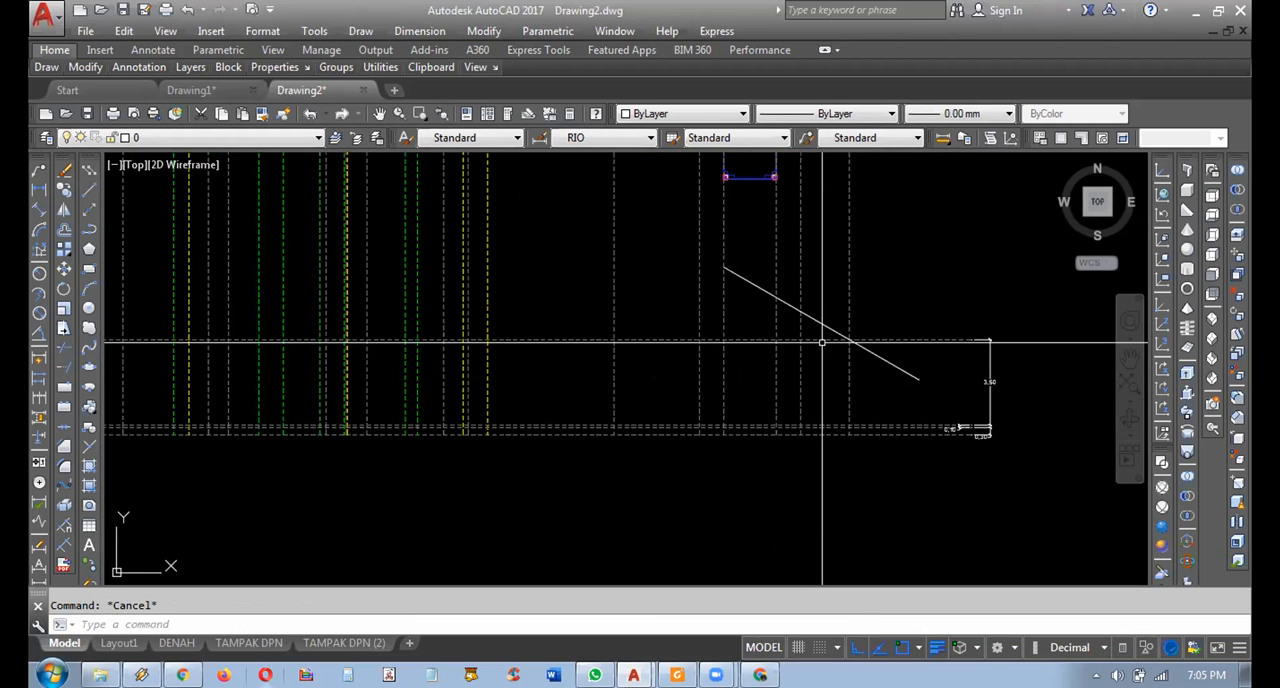
scroll(860, 340, up, 4)
scroll(823, 403, down, 4)
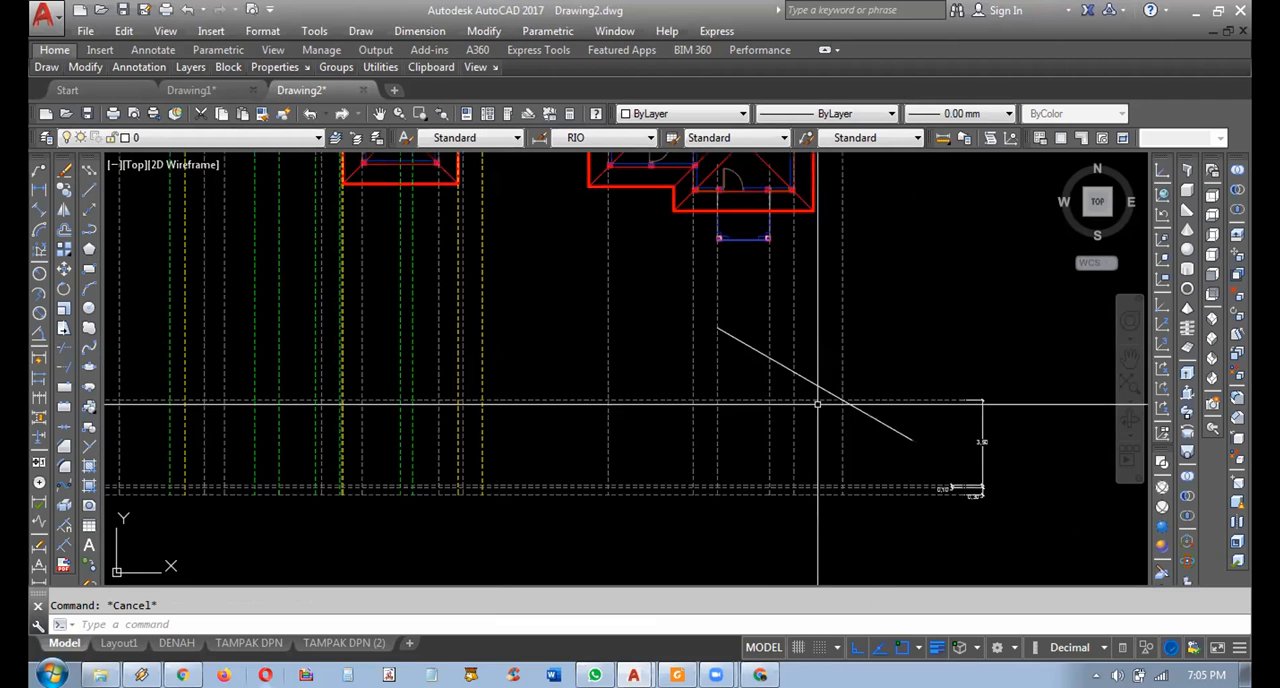
scroll(883, 468, up, 2)
mouse_move(867, 445)
middle_down()
mouse_move(923, 480)
mouse_move(1007, 473)
middle_up()
scroll(1041, 477, down, 2)
scroll(1040, 484, up, 2)
scroll(1035, 493, down, 2)
middle_drag(940, 507, 802, 502)
scroll(802, 391, down, 2)
scroll(692, 488, up, 3)
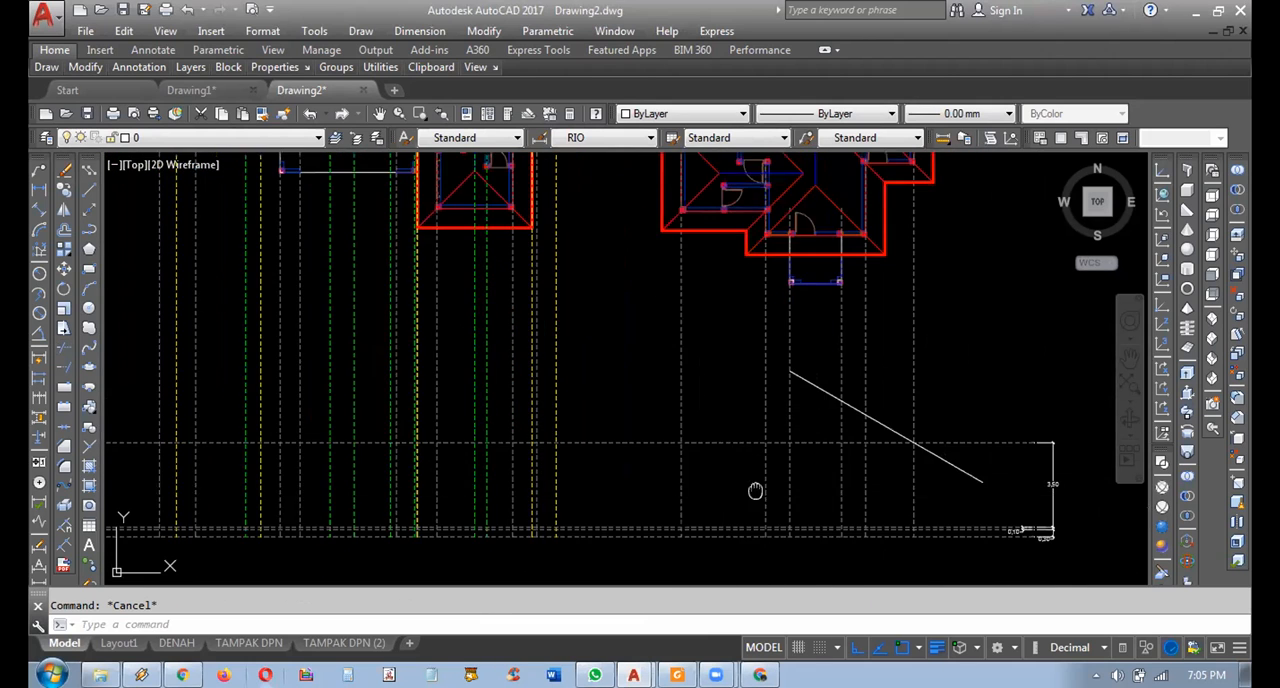
mouse_move(694, 431)
middle_down()
mouse_move(717, 334)
mouse_move(731, 386)
mouse_move(780, 325)
mouse_move(782, 345)
middle_up()
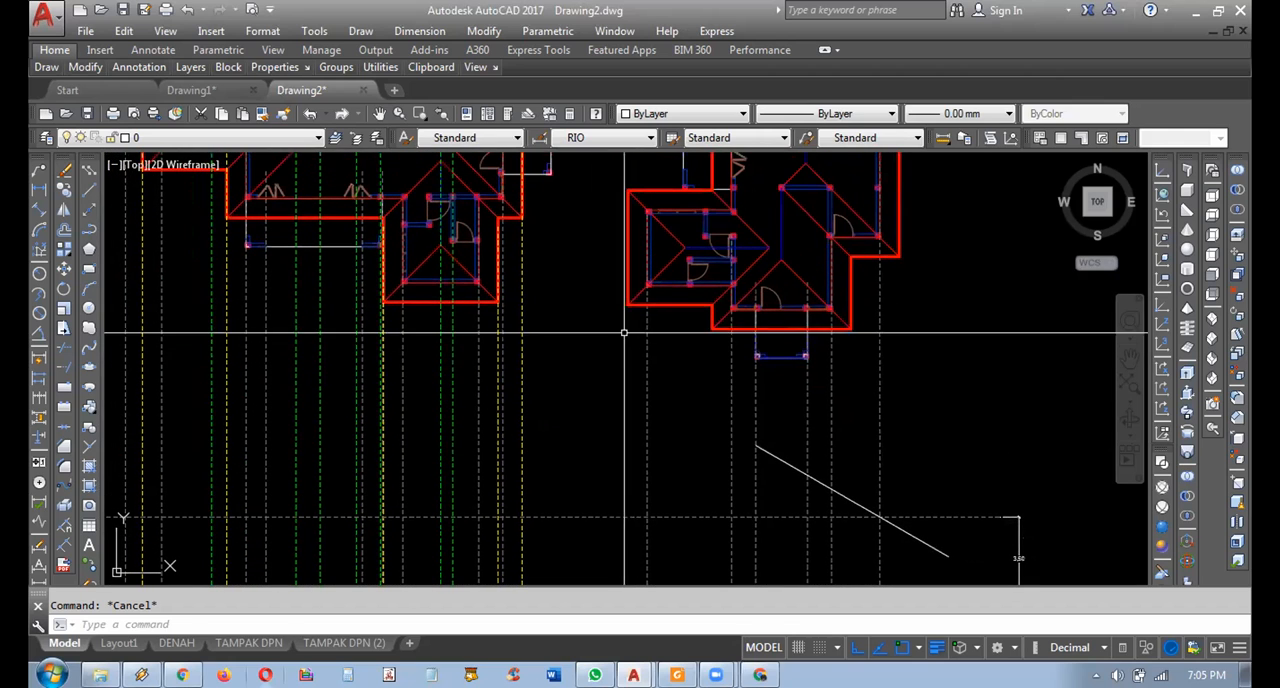
Highlight the outermost yellow projection line at the roof edge of the left-hand plan, and clear the selection.
click(520, 236)
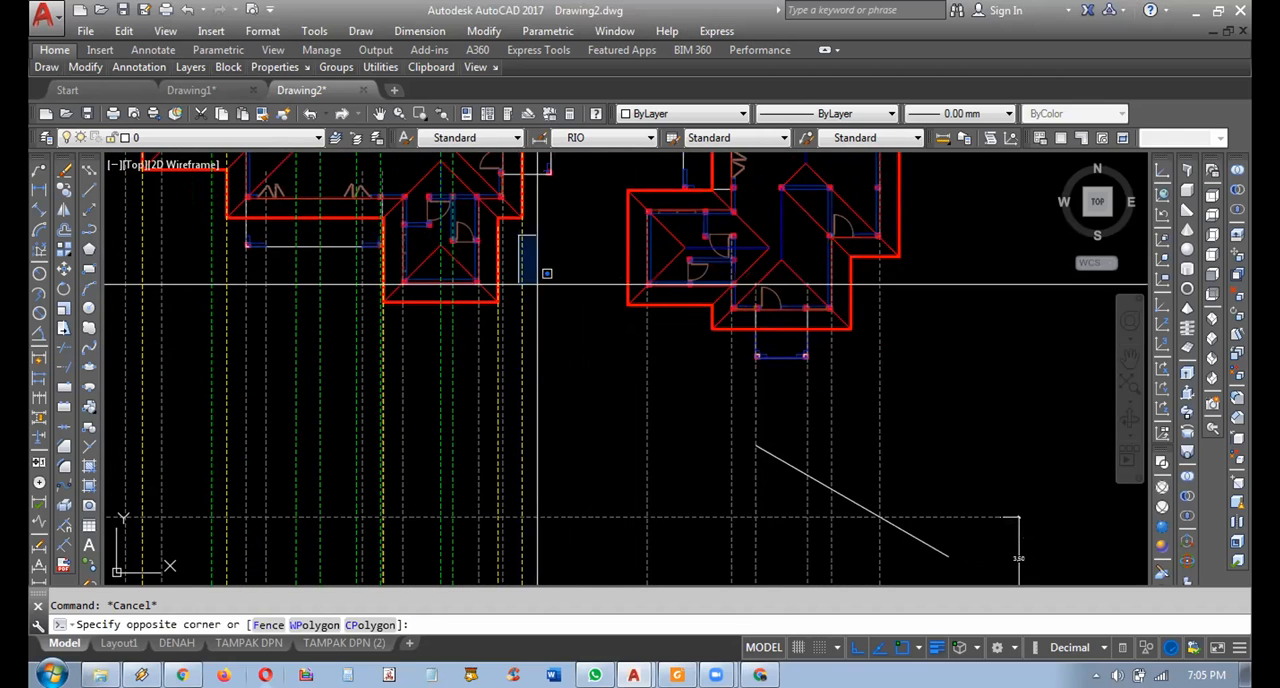
click(553, 252)
click(552, 250)
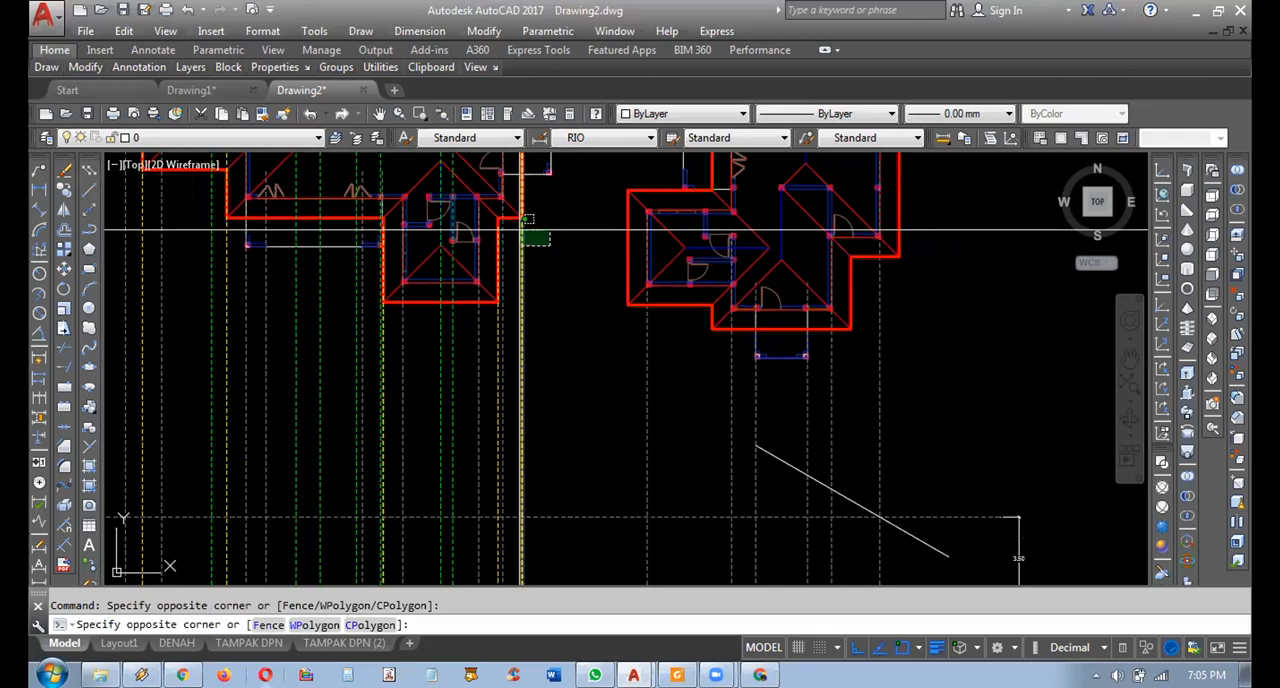
click(519, 231)
middle_drag(531, 258, 541, 299)
text(`)
key(Escape)
Highlight the outermost vertical projection line at the right-hand plan's wall and follow it up to the plan.
click(914, 339)
click(903, 337)
key(Escape)
click(919, 337)
click(880, 356)
middle_drag(902, 357, 816, 435)
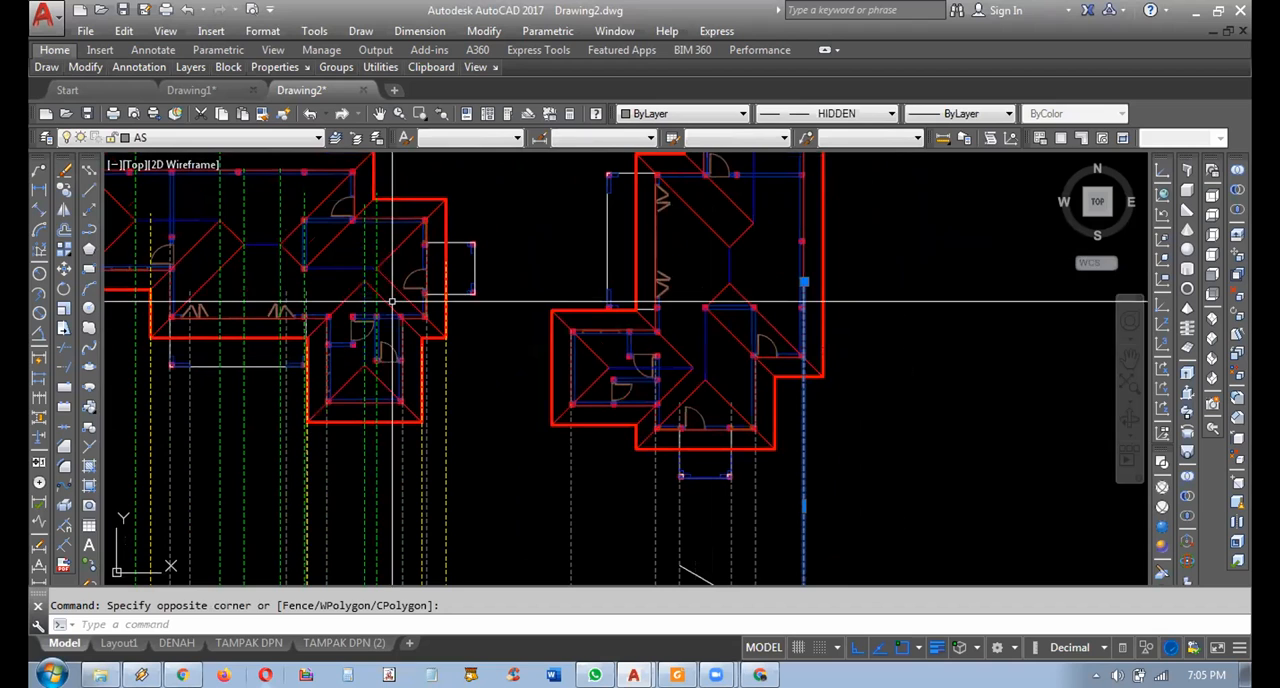
Copy the right-hand plan's outermost wall projection line from its upper end to the roof's outer corner.
click(64, 194)
scroll(740, 314, up, 3)
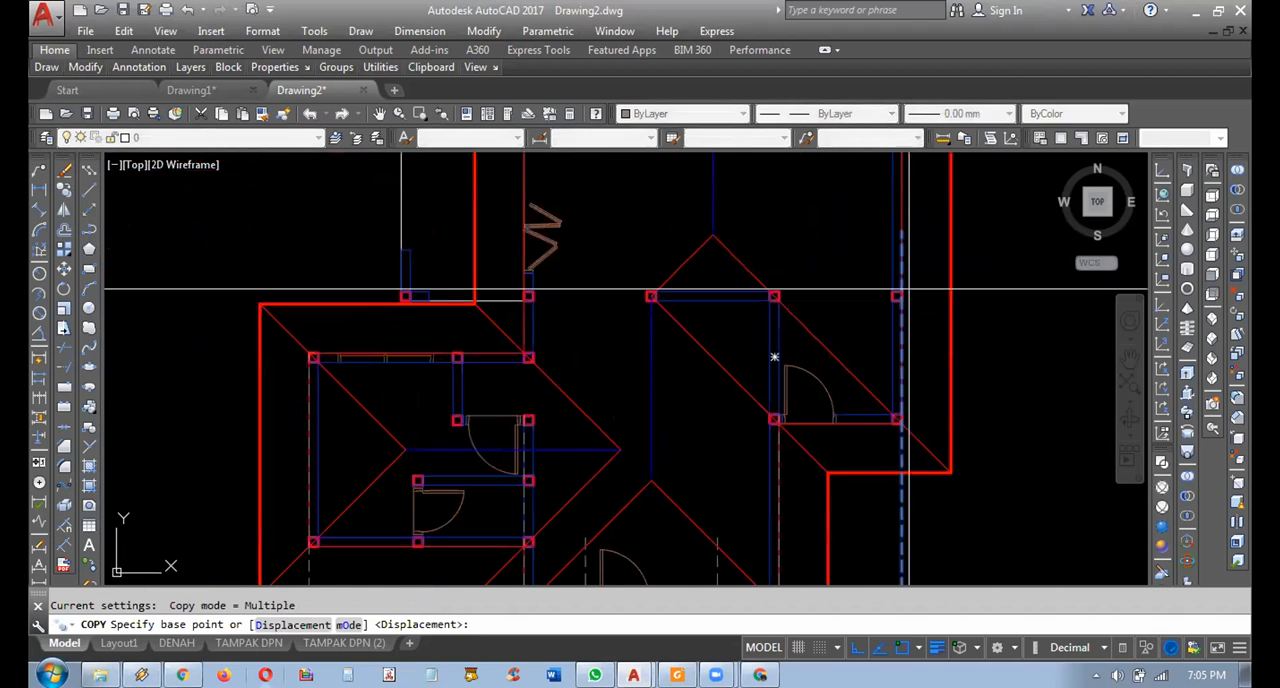
click(902, 232)
click(951, 463)
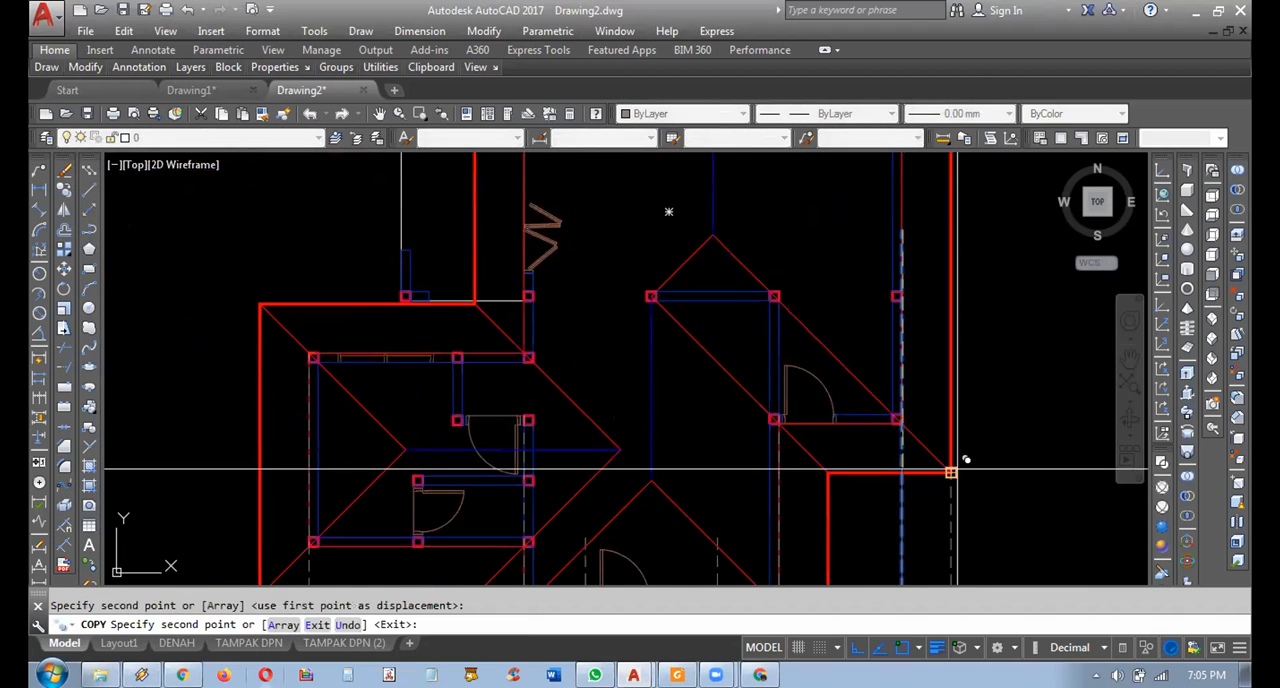
key(Escape)
scroll(950, 470, down, 5)
scroll(940, 411, up, 4)
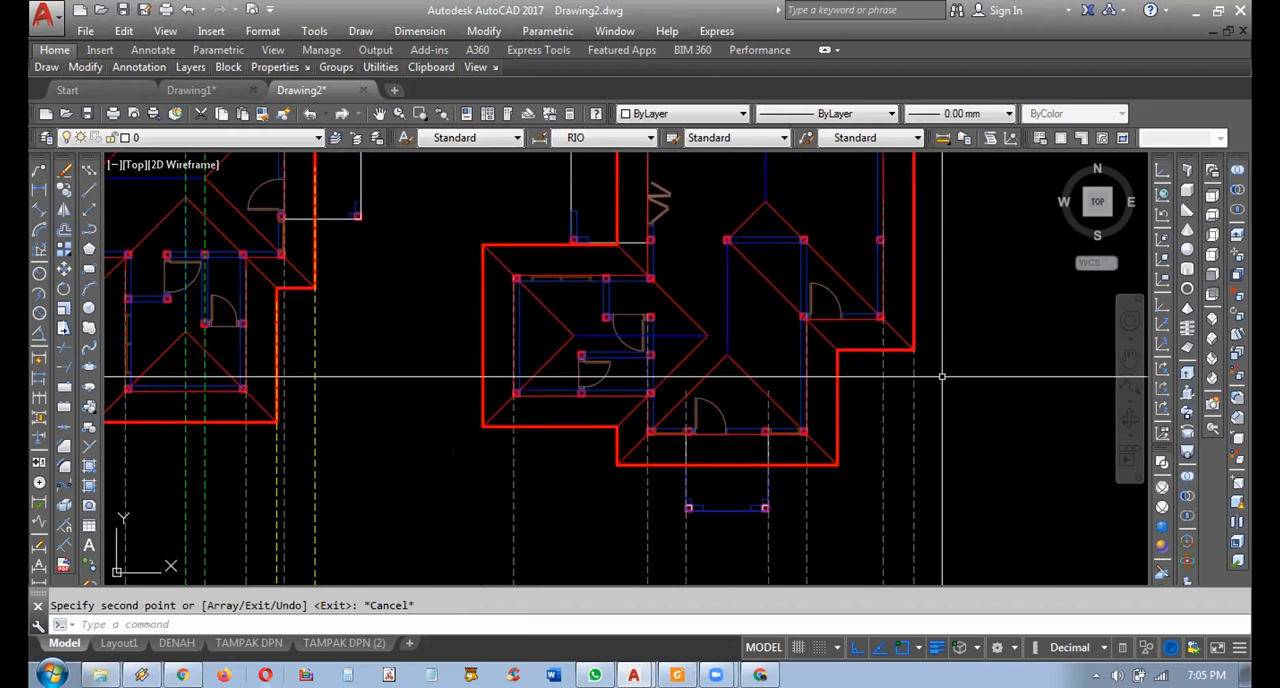
Set the colour of the new roof-edge projection line to Yellow.
click(915, 340)
click(808, 277)
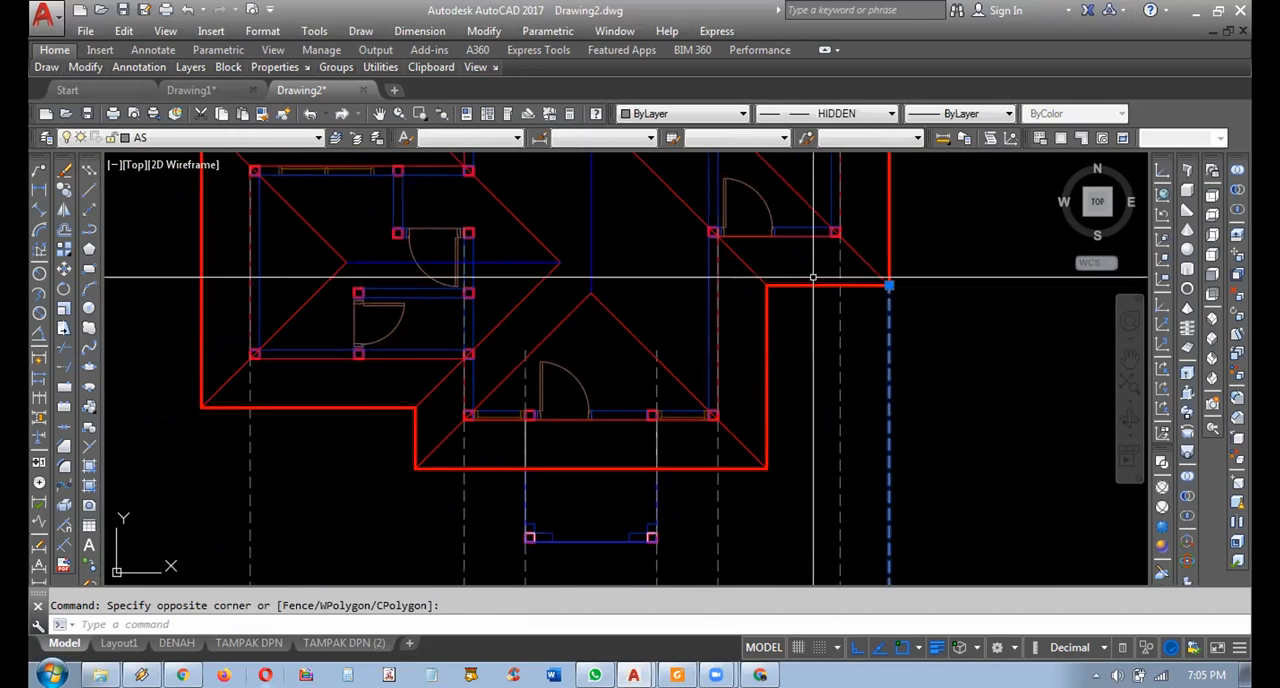
click(674, 116)
click(664, 173)
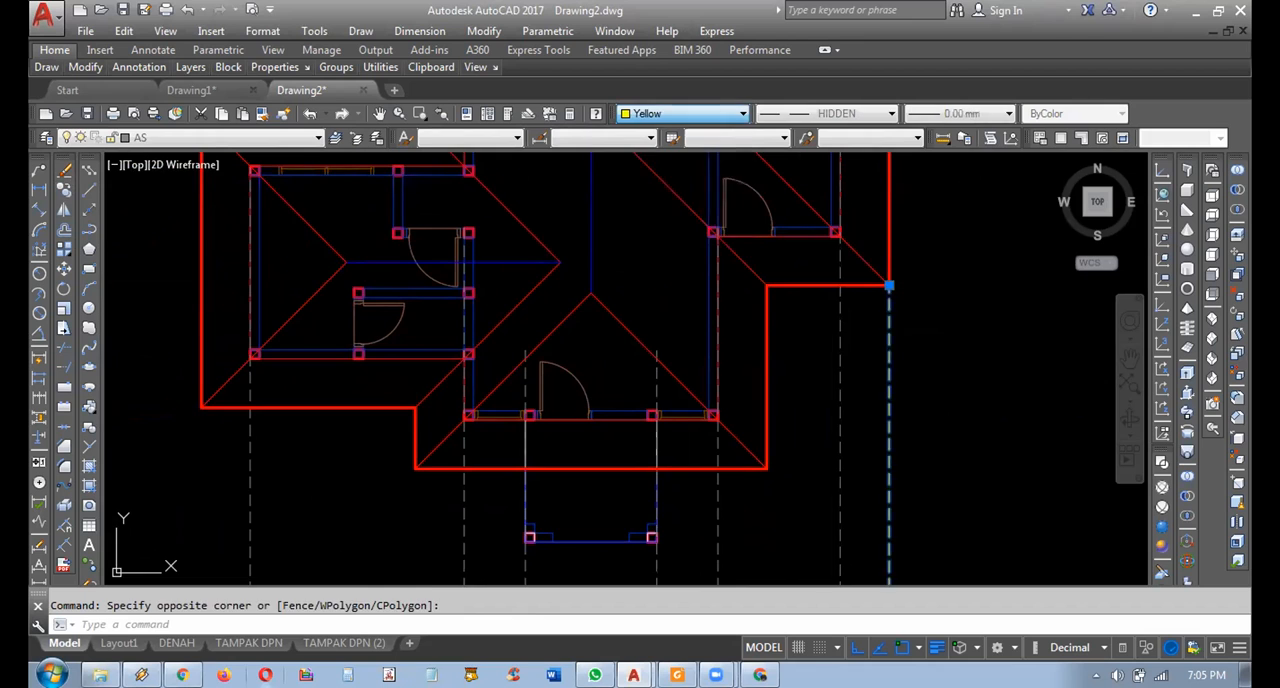
key(Escape)
Copy the yellow roof-edge projection line to the three remaining lower roof corners of the right-hand plan.
scroll(880, 260, down, 3)
scroll(876, 278, up, 3)
middle_drag(850, 305, 834, 324)
click(65, 191)
click(866, 305)
key(Return)
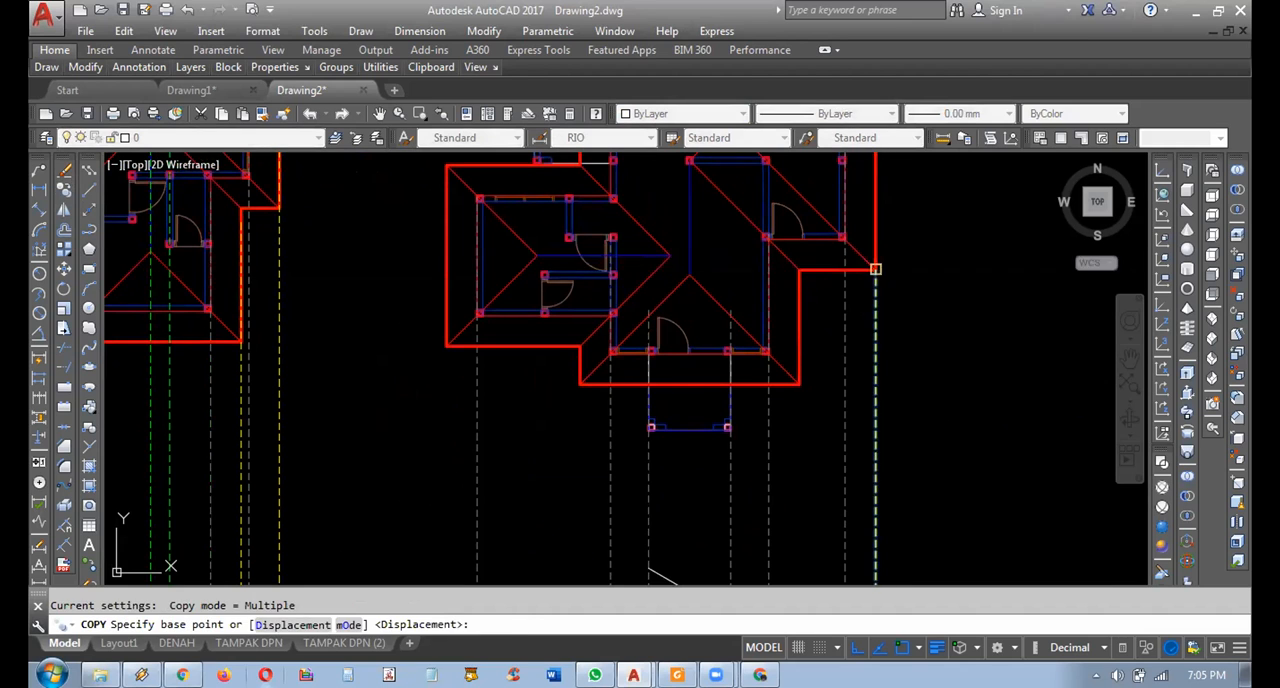
click(799, 382)
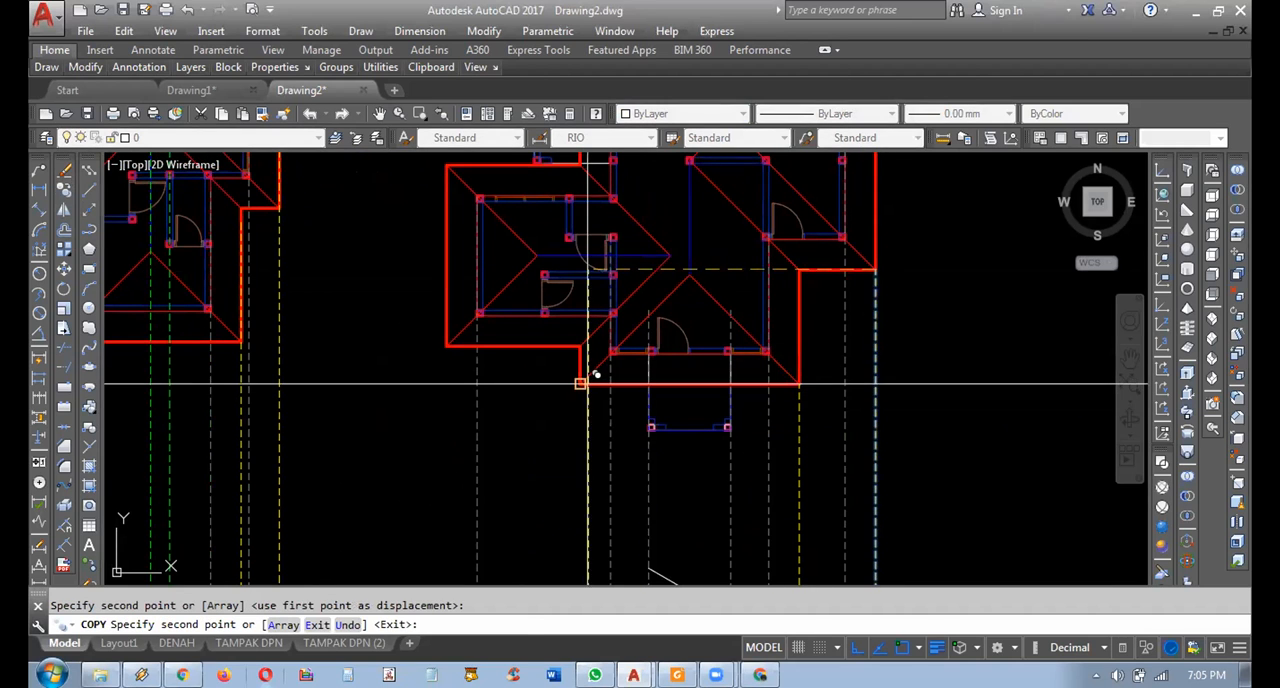
scroll(528, 337, down, 3)
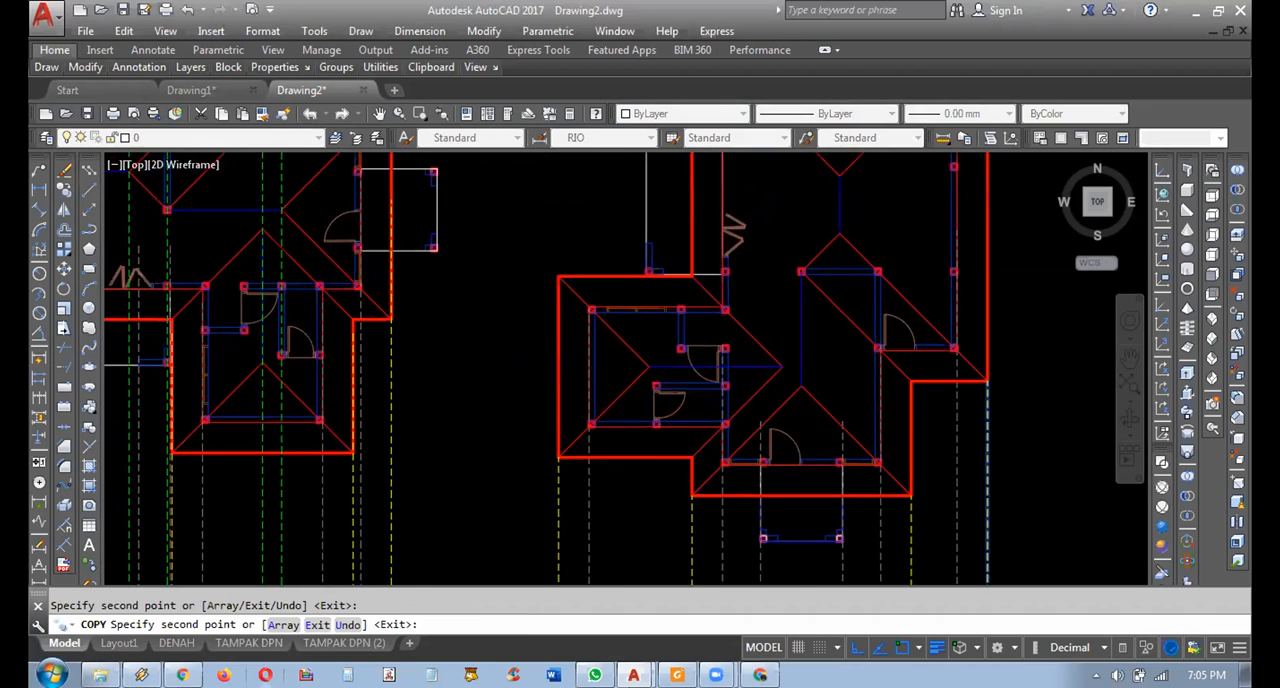
key(Escape)
Examine where the sloping roof line crosses the wall-height line and the new yellow roof-edge projection lines.
mouse_move(860, 505)
middle_down()
mouse_move(842, 381)
mouse_move(842, 396)
middle_up()
middle_drag(780, 461, 766, 380)
middle_drag(821, 450, 815, 473)
scroll(857, 552, up, 2)
middle_drag(851, 557, 862, 577)
mouse_move(843, 497)
middle_down()
mouse_move(852, 424)
mouse_move(938, 390)
mouse_move(943, 458)
mouse_move(917, 491)
middle_up()
scroll(944, 423, up, 2)
scroll(946, 466, down, 2)
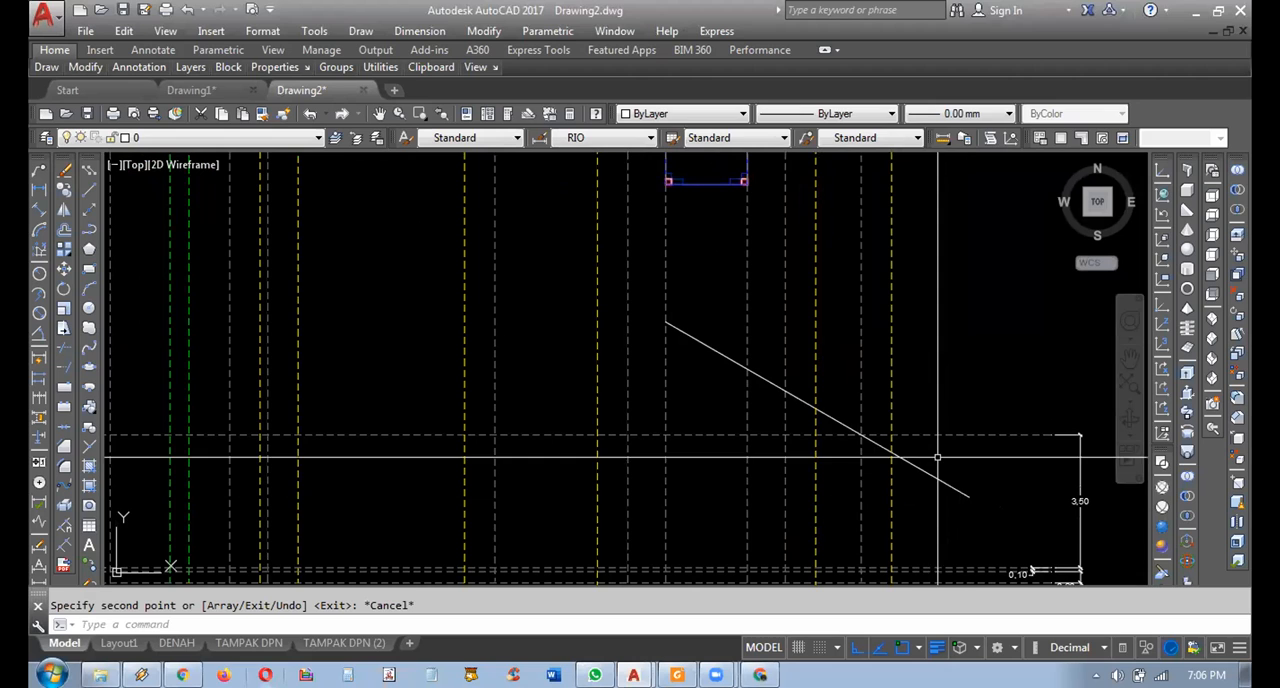
scroll(885, 451, up, 2)
scroll(783, 429, up, 2)
mouse_move(905, 466)
middle_down()
mouse_move(783, 429)
mouse_move(871, 403)
mouse_move(891, 426)
mouse_move(872, 437)
mouse_move(815, 404)
middle_up()
click(781, 321)
click(751, 280)
key(Escape)
scroll(872, 404, down, 4)
Move the sloping roof line from its wall-line crossing to where the wall-height line meets the outermost yellow projection line.
scroll(891, 426, up, 3)
click(851, 433)
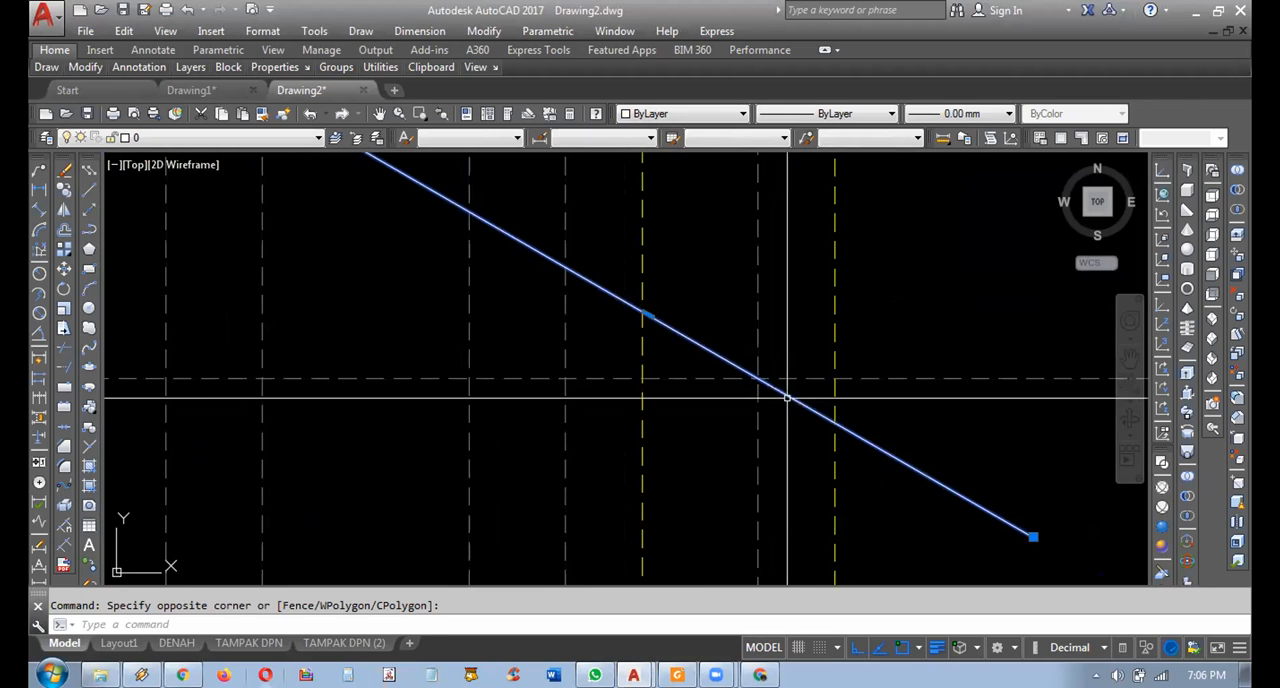
text(m)
key(Return)
click(758, 379)
scroll(866, 440, down, 2)
scroll(857, 410, up, 3)
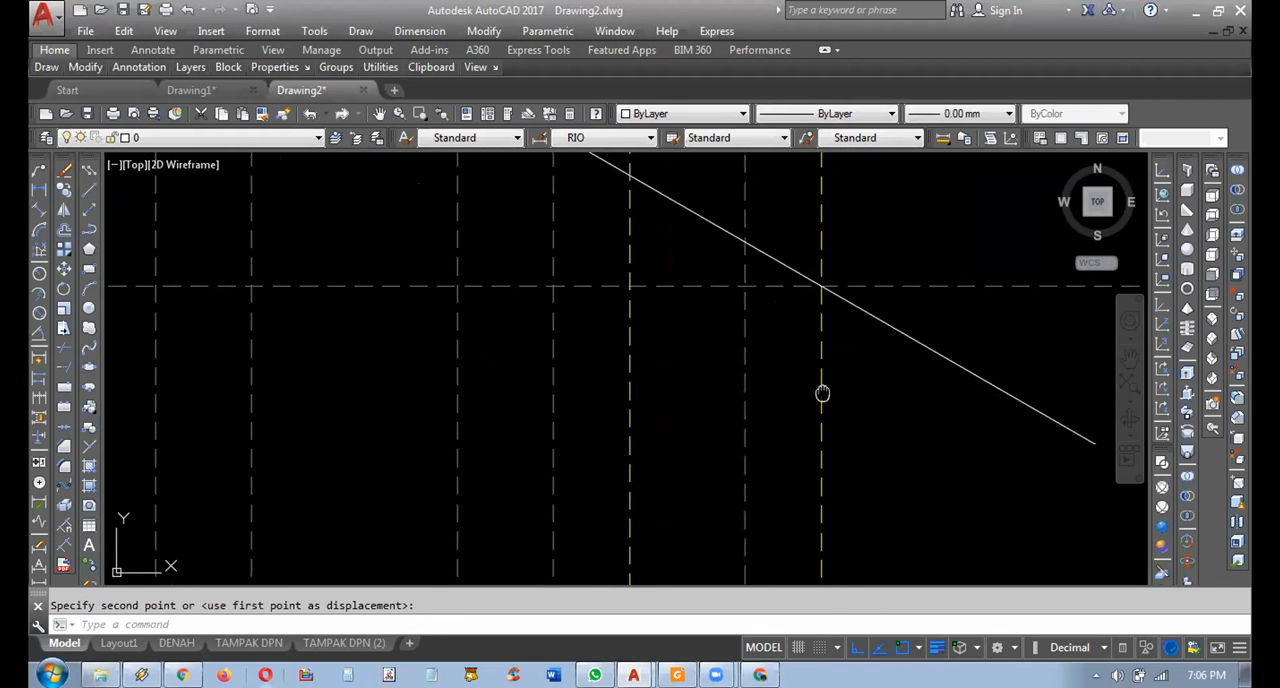
middle_drag(822, 393, 832, 395)
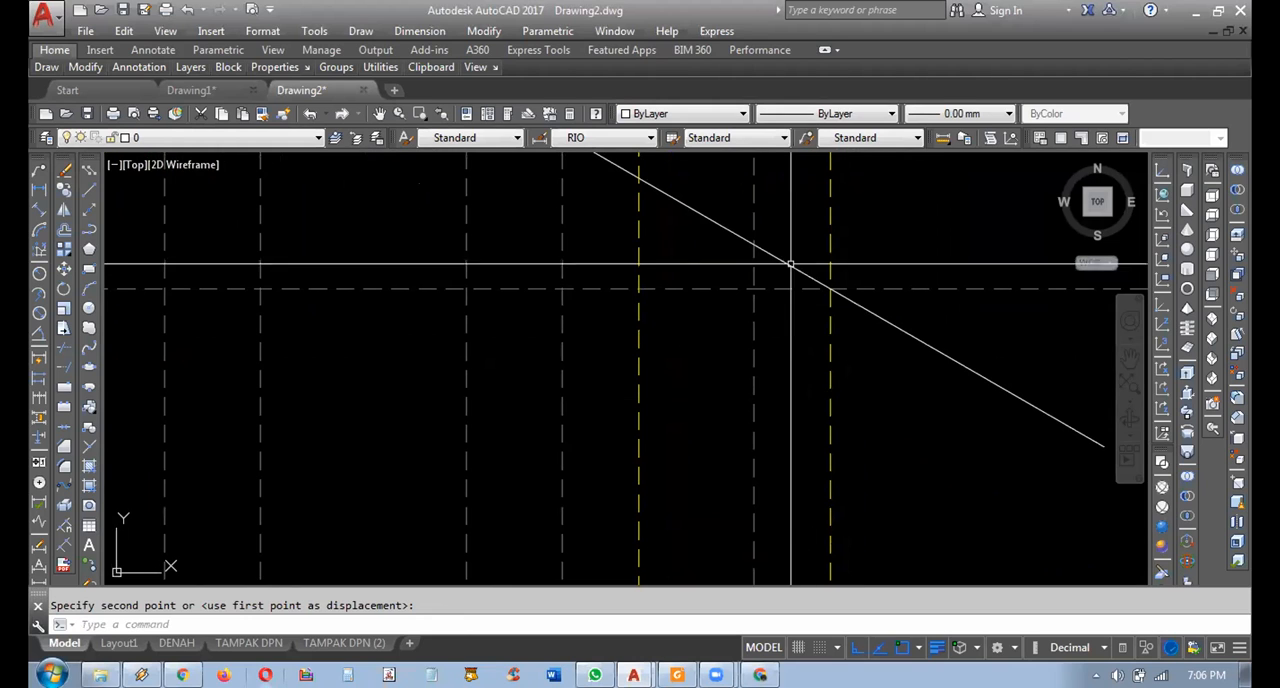
Rotate a copy of the sloping roof line 90 degrees about its intersection with the wall-height line and the yellow line.
scroll(830, 300, down, 2)
mouse_move(855, 346)
middle_down()
mouse_move(886, 397)
mouse_move(889, 451)
mouse_move(851, 428)
mouse_move(794, 357)
mouse_move(830, 358)
middle_up()
middle_drag(898, 409, 865, 385)
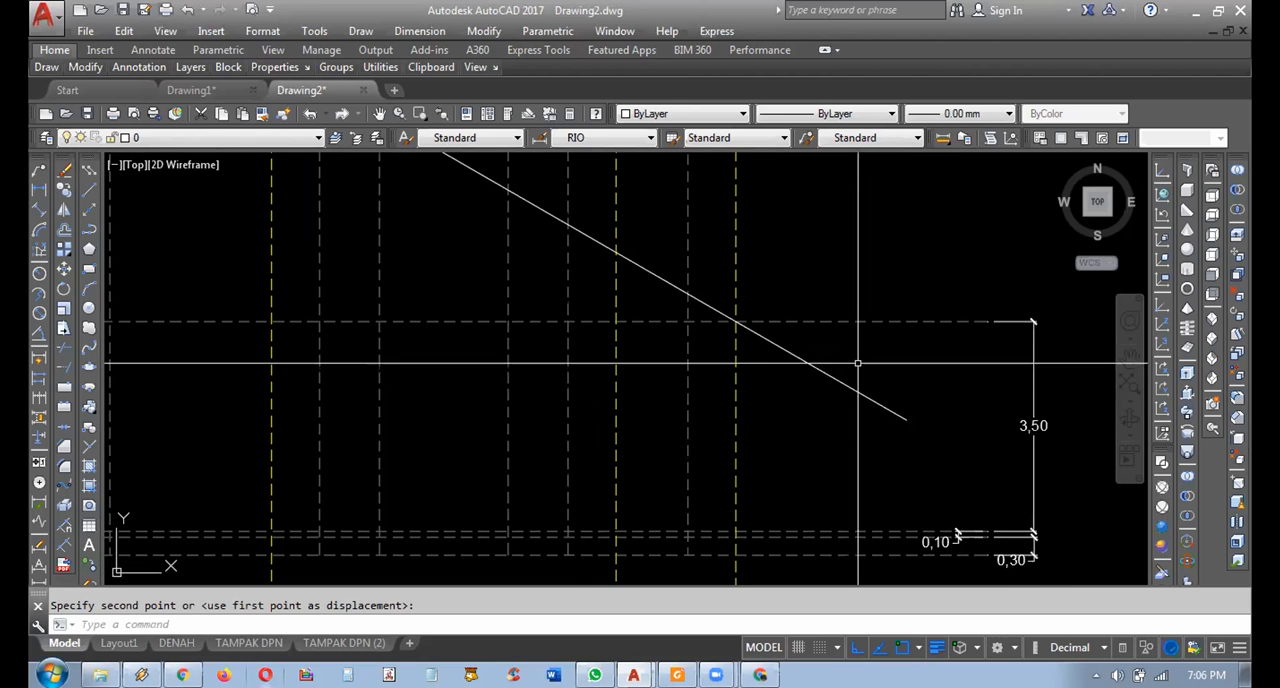
click(863, 361)
click(768, 405)
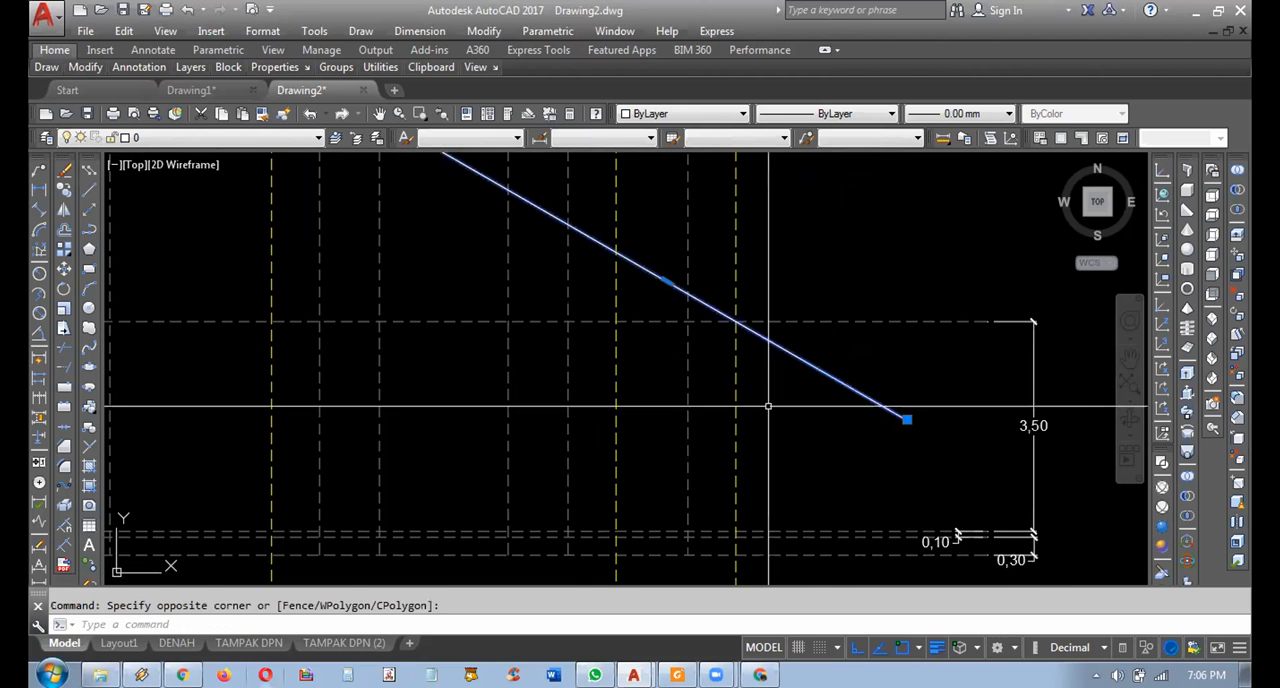
click(63, 289)
middle_drag(735, 320, 737, 363)
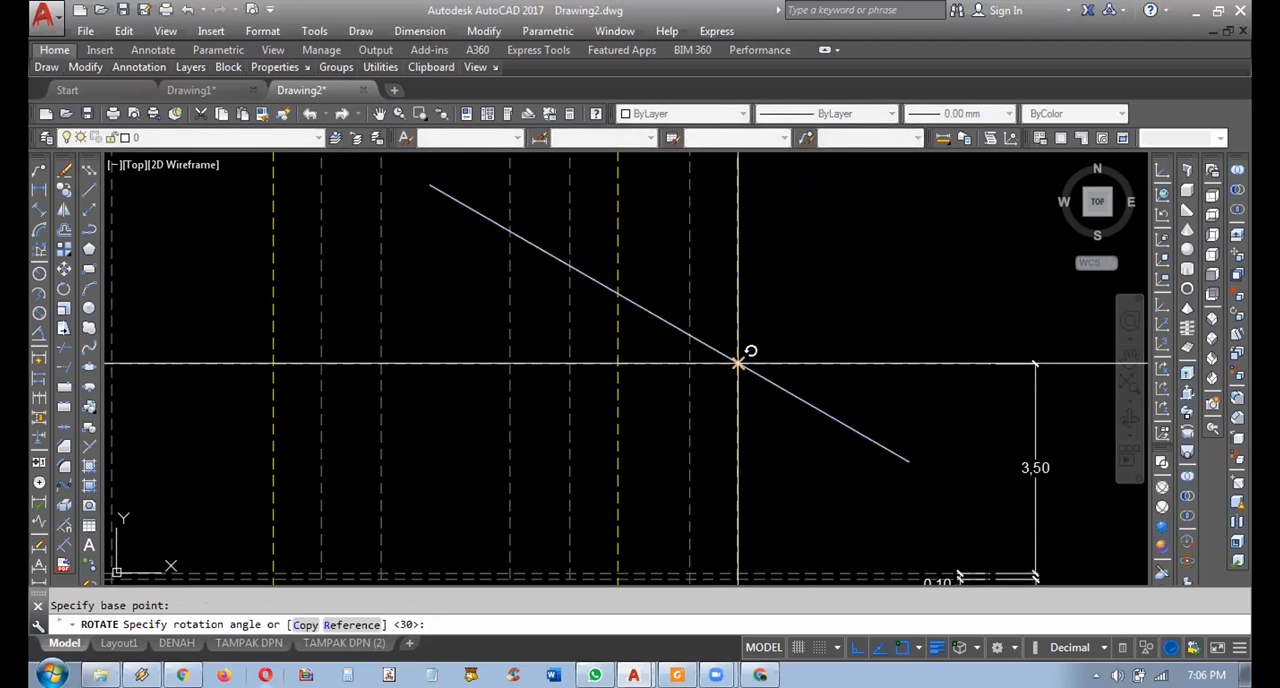
click(816, 186)
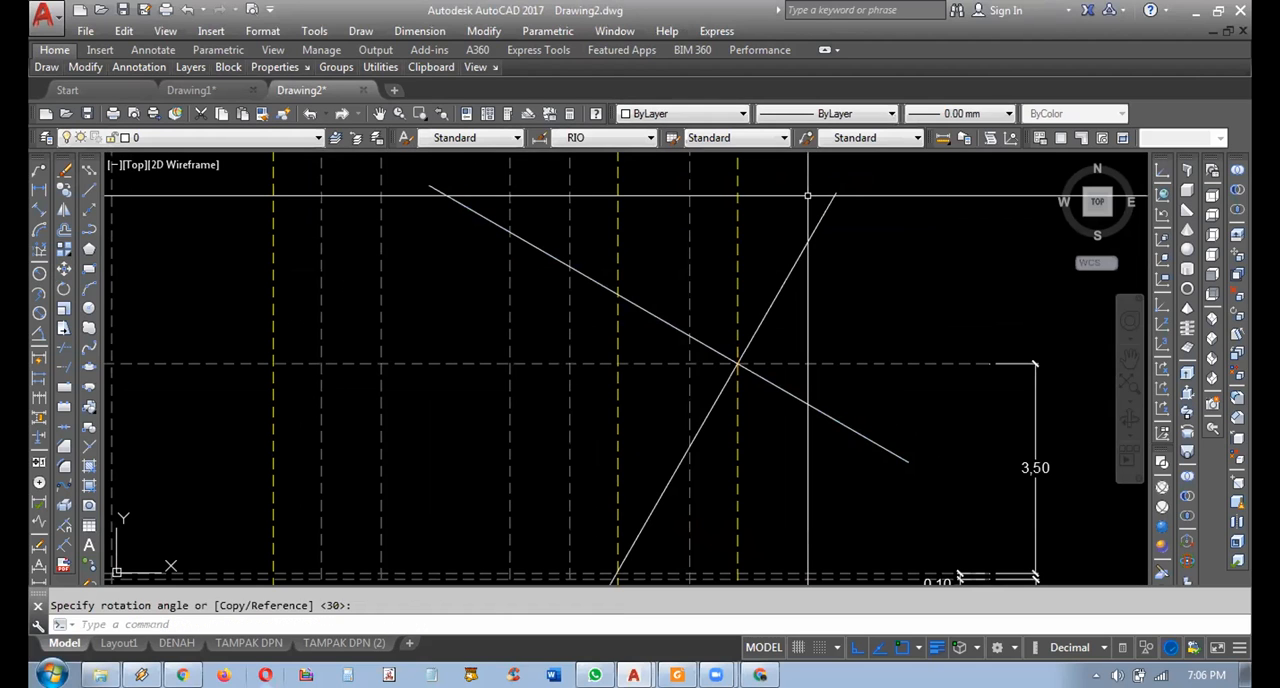
Highlight the line perpendicular to the roof slope, and clear the selection.
middle_drag(764, 353, 771, 355)
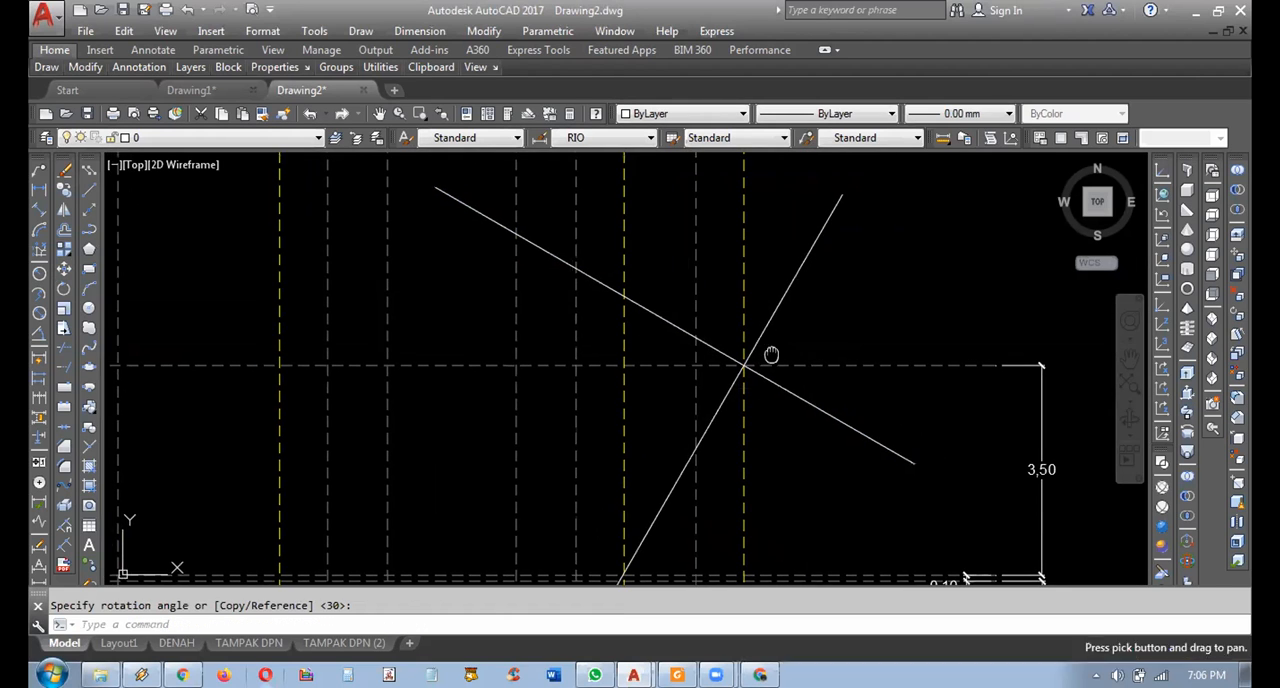
click(818, 322)
click(781, 281)
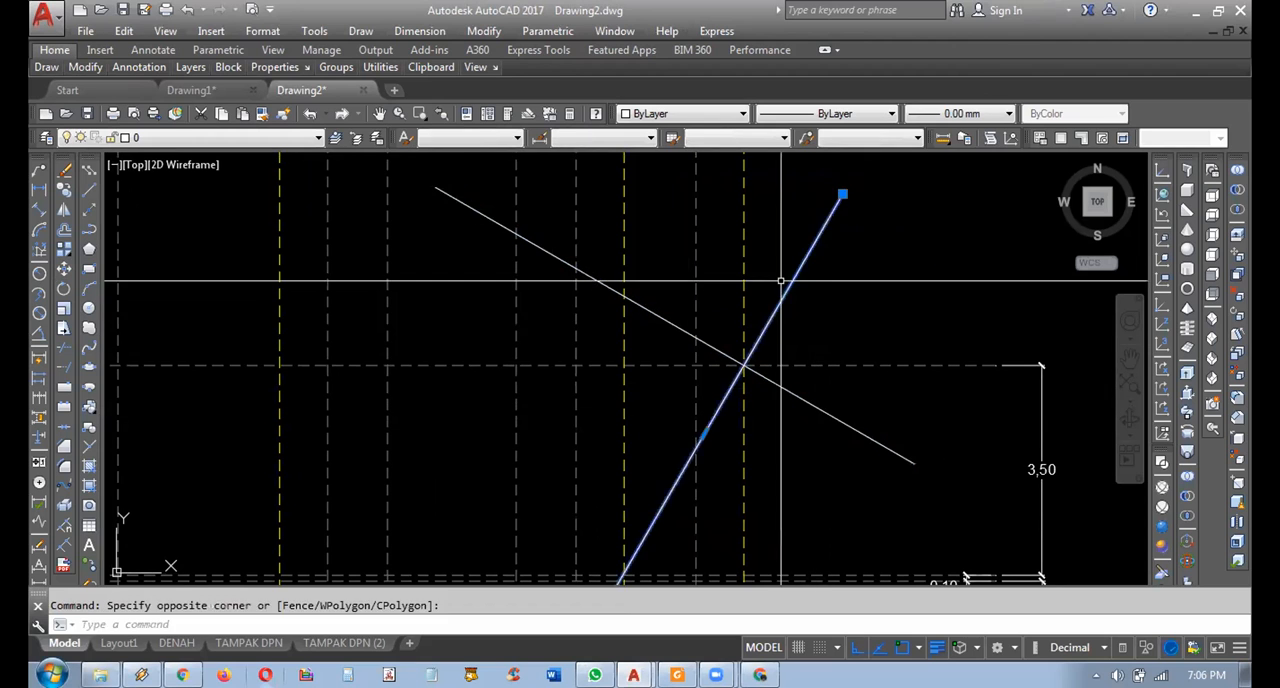
key(Escape)
scroll(770, 415, down, 2)
mouse_move(770, 415)
middle_down()
mouse_move(843, 360)
mouse_move(883, 486)
middle_up()
Trim the perpendicular line above the roof-edge intersection and the sloping roof line beyond it.
scroll(857, 402, up, 2)
middle_drag(850, 437, 740, 437)
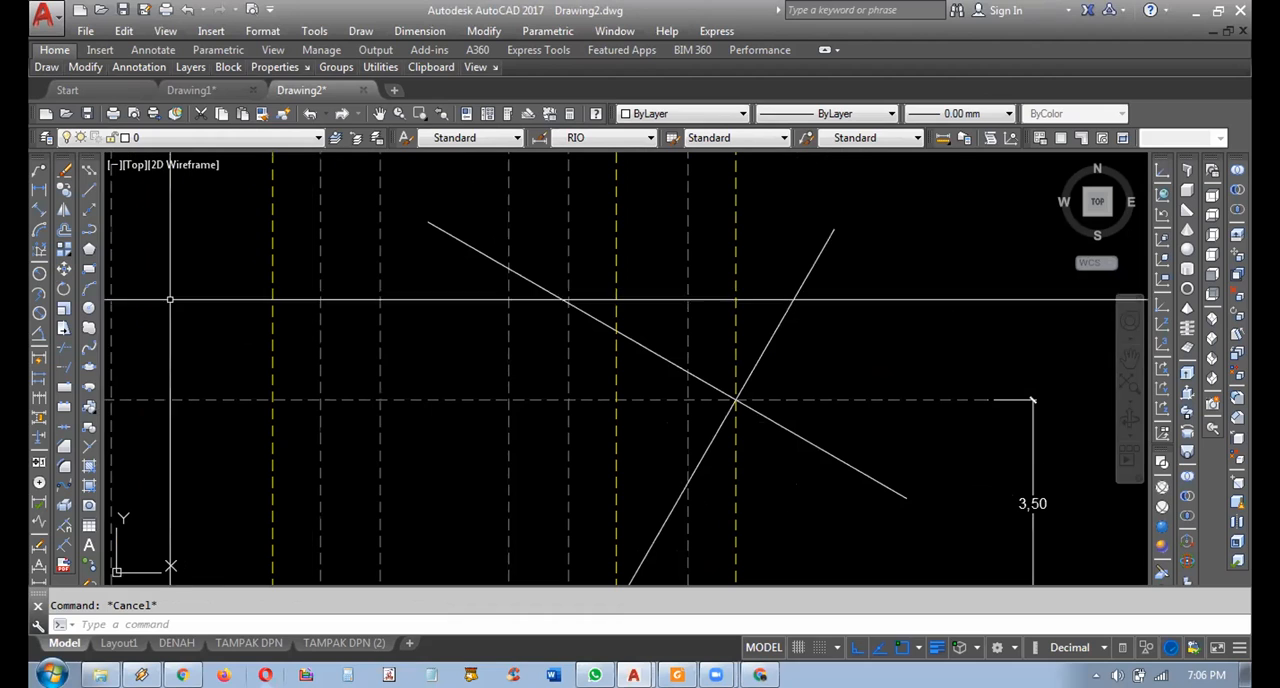
click(64, 342)
click(728, 270)
key(Return)
click(817, 313)
click(789, 277)
click(831, 421)
click(808, 449)
key(Escape)
Examine the corner where the sloping roof line and its perpendicular meet on the wall-height line.
scroll(763, 428, down, 1)
middle_drag(726, 425, 862, 403)
scroll(791, 440, up, 1)
scroll(861, 403, down, 1)
scroll(877, 406, up, 4)
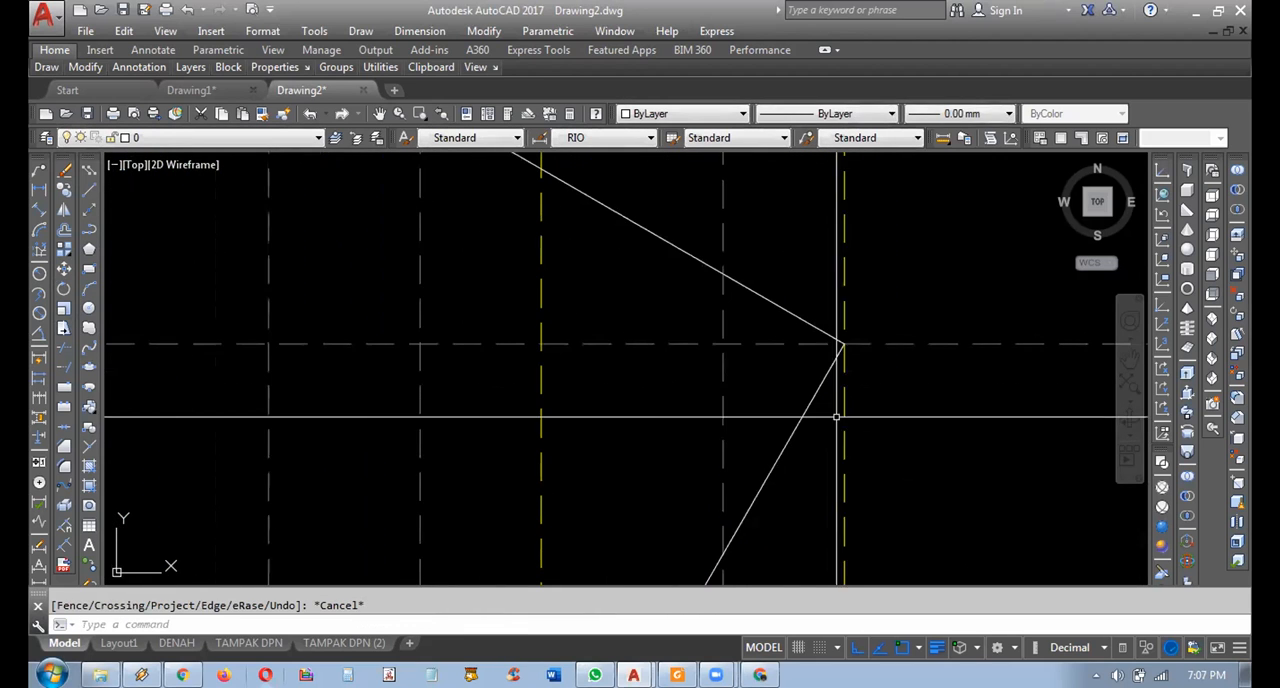
mouse_move(780, 354)
middle_down()
mouse_move(736, 346)
mouse_move(849, 306)
mouse_move(821, 366)
middle_up()
scroll(769, 377, down, 2)
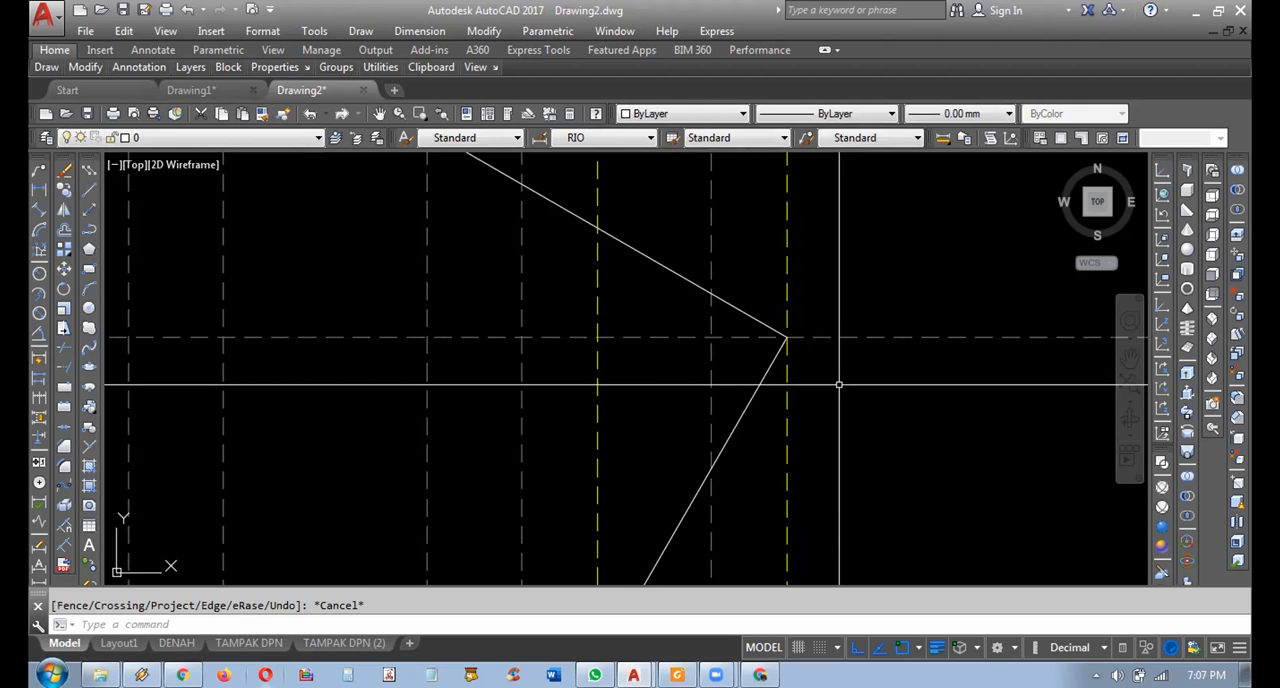
mouse_move(825, 378)
middle_down()
mouse_move(841, 352)
mouse_move(846, 395)
mouse_move(820, 392)
middle_up()
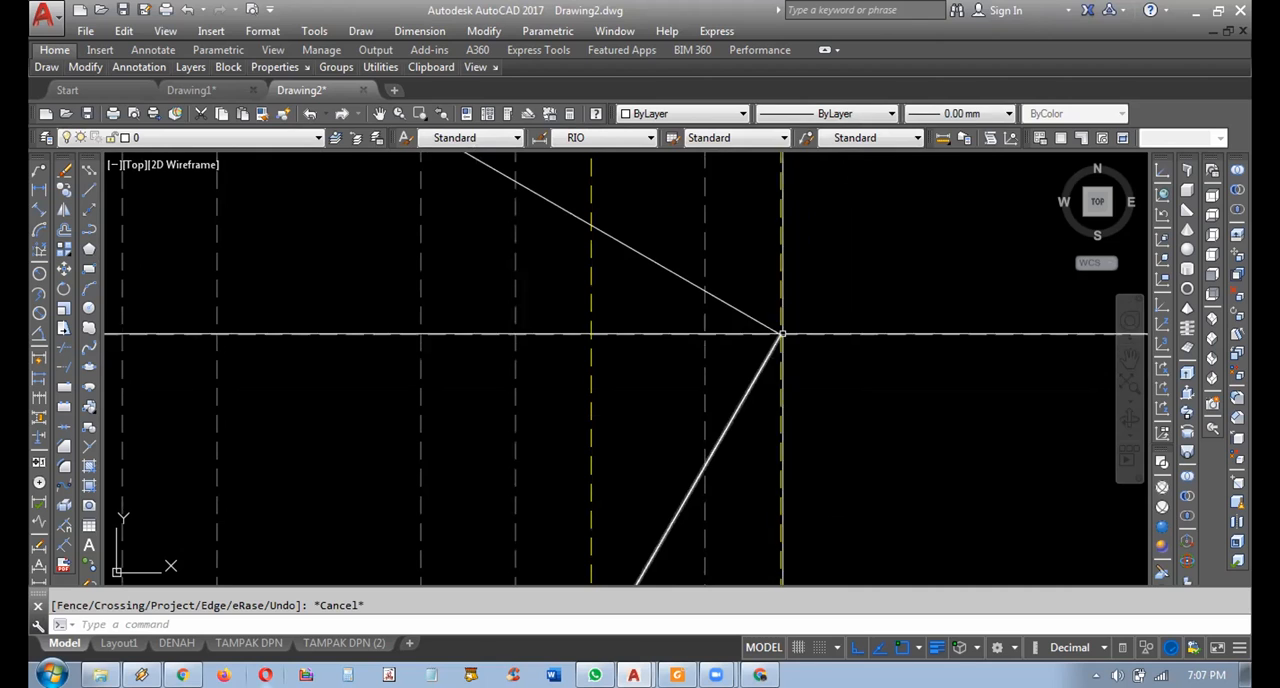
middle_drag(783, 370, 813, 368)
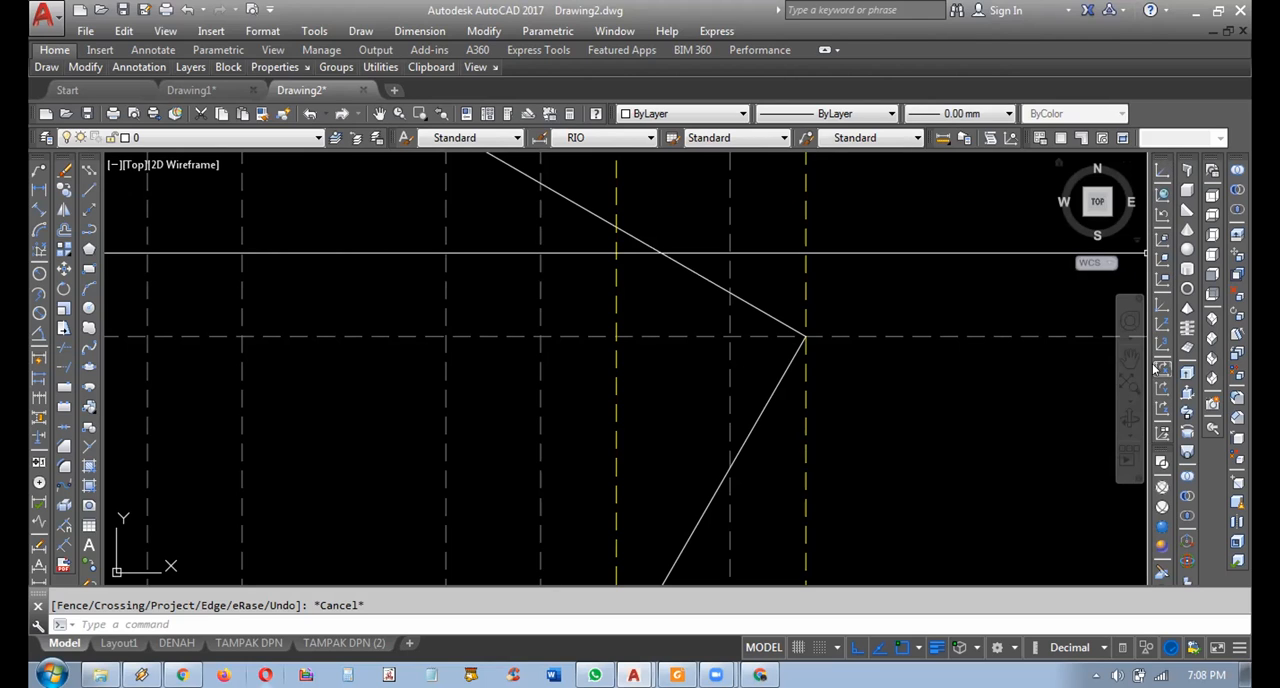
Align the UCS to the line perpendicular to the roof slope.
click(1163, 258)
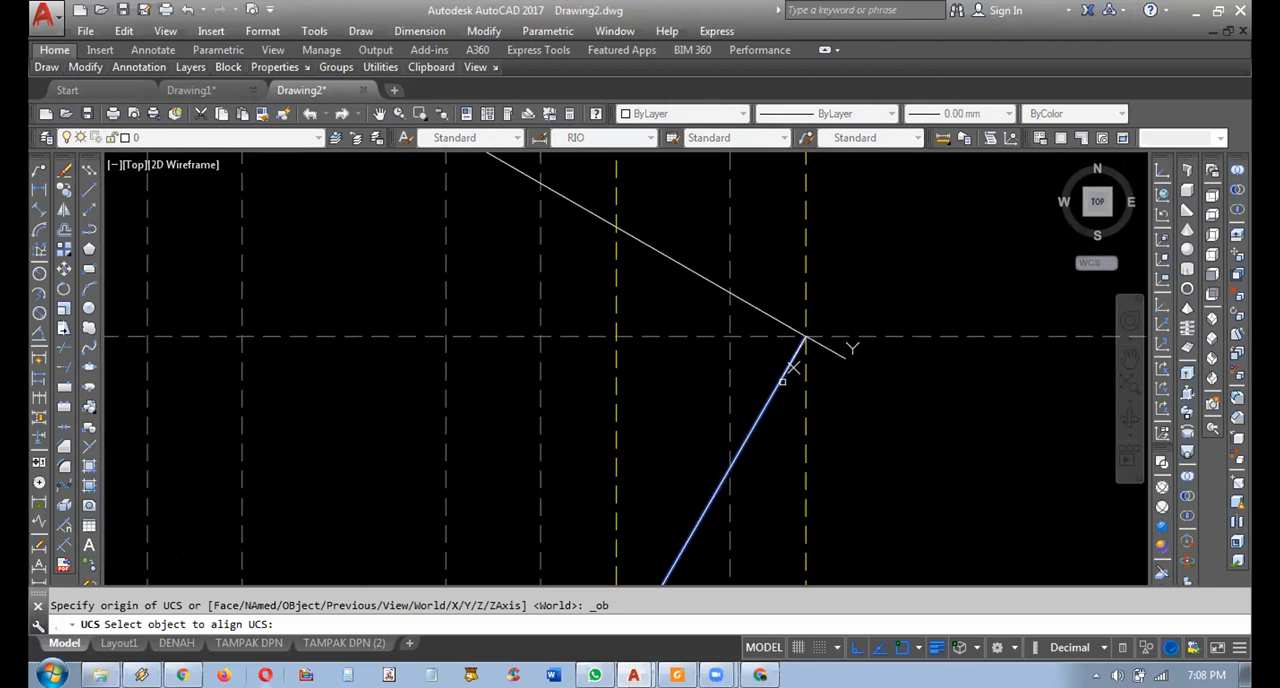
click(781, 380)
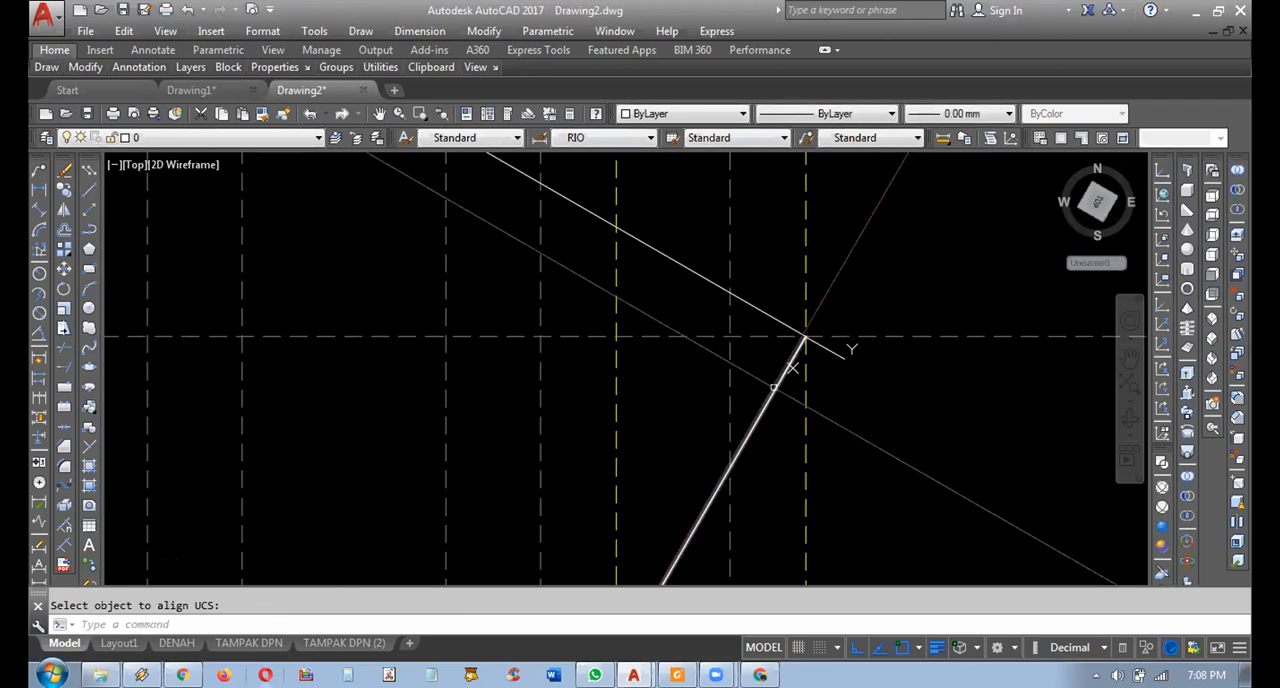
key(Escape)
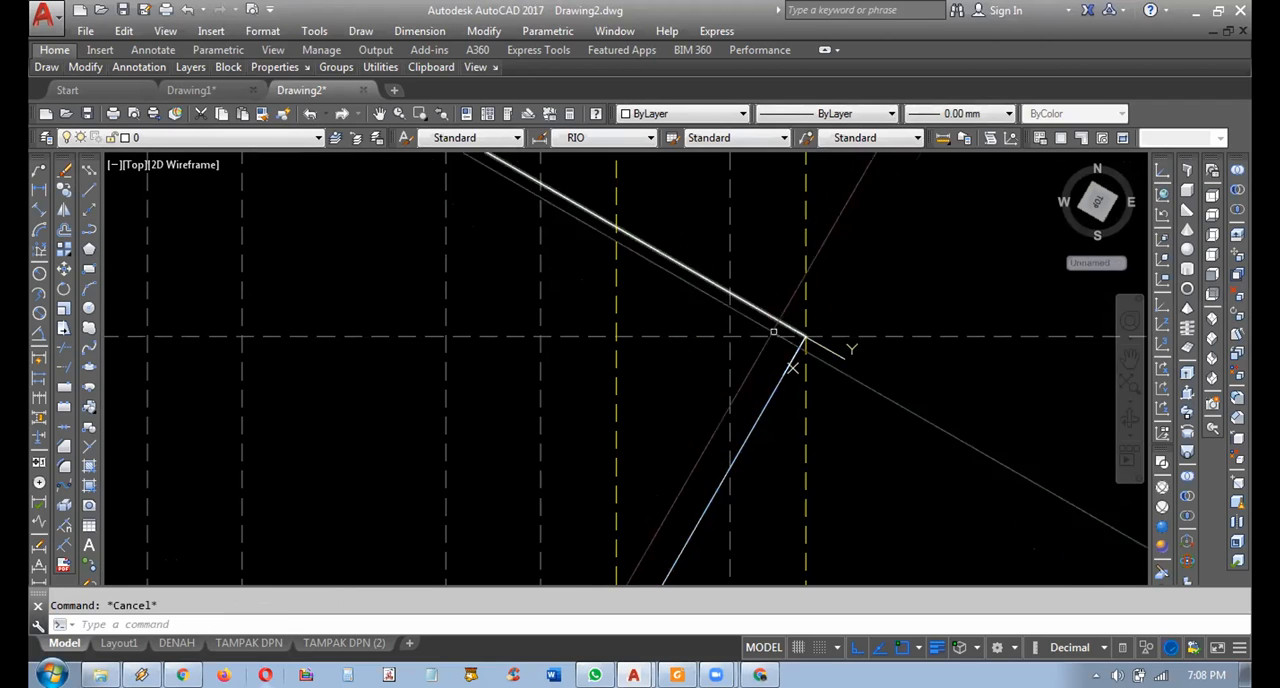
Copy the sloping roof line 140 units along the perpendicular line, below the original.
scroll(760, 405, up, 2)
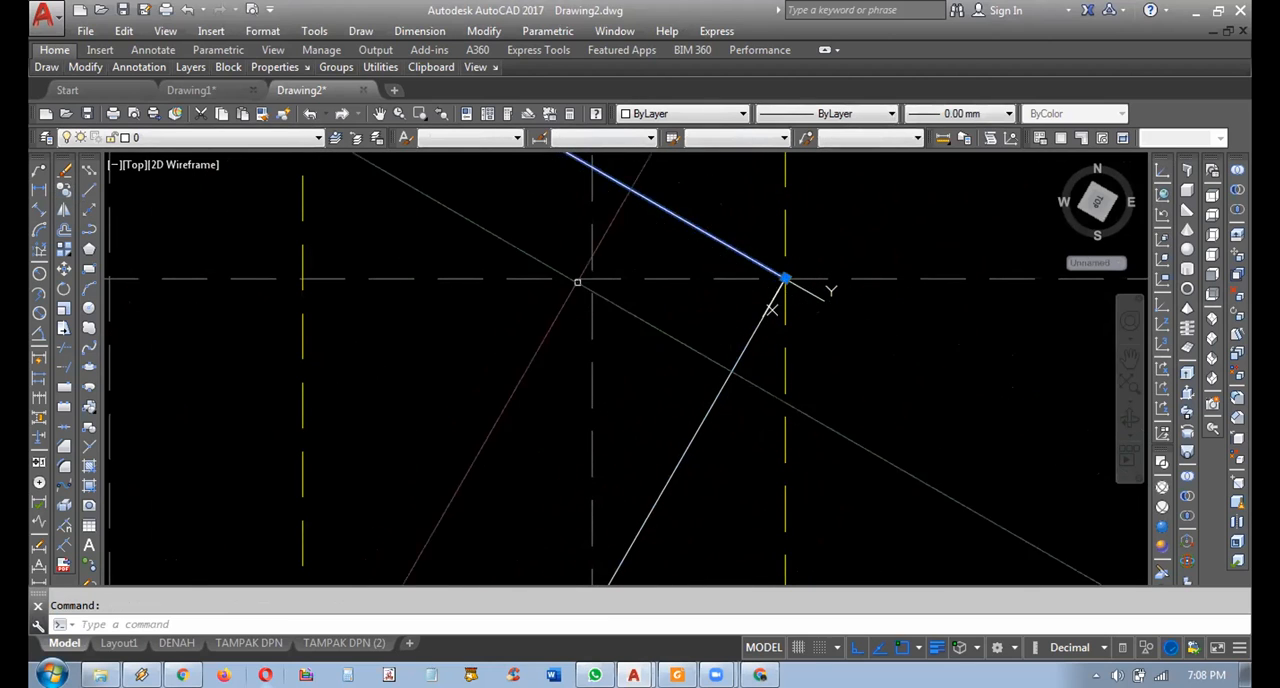
click(63, 189)
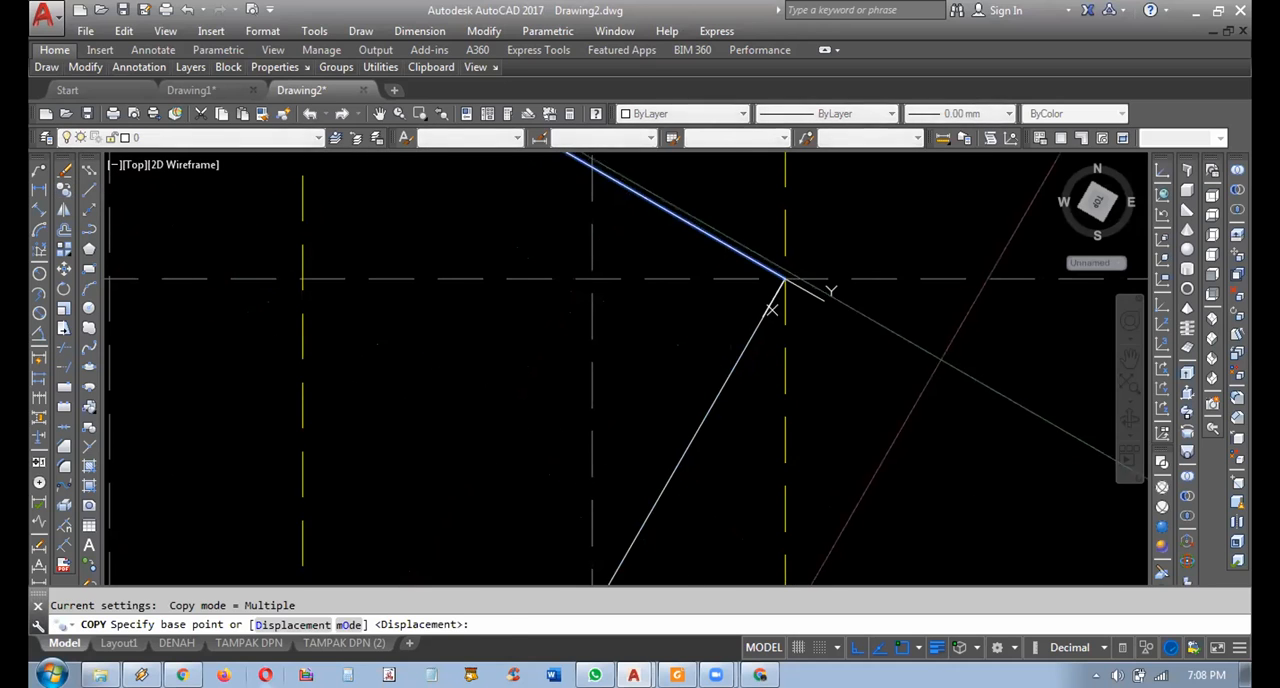
click(785, 282)
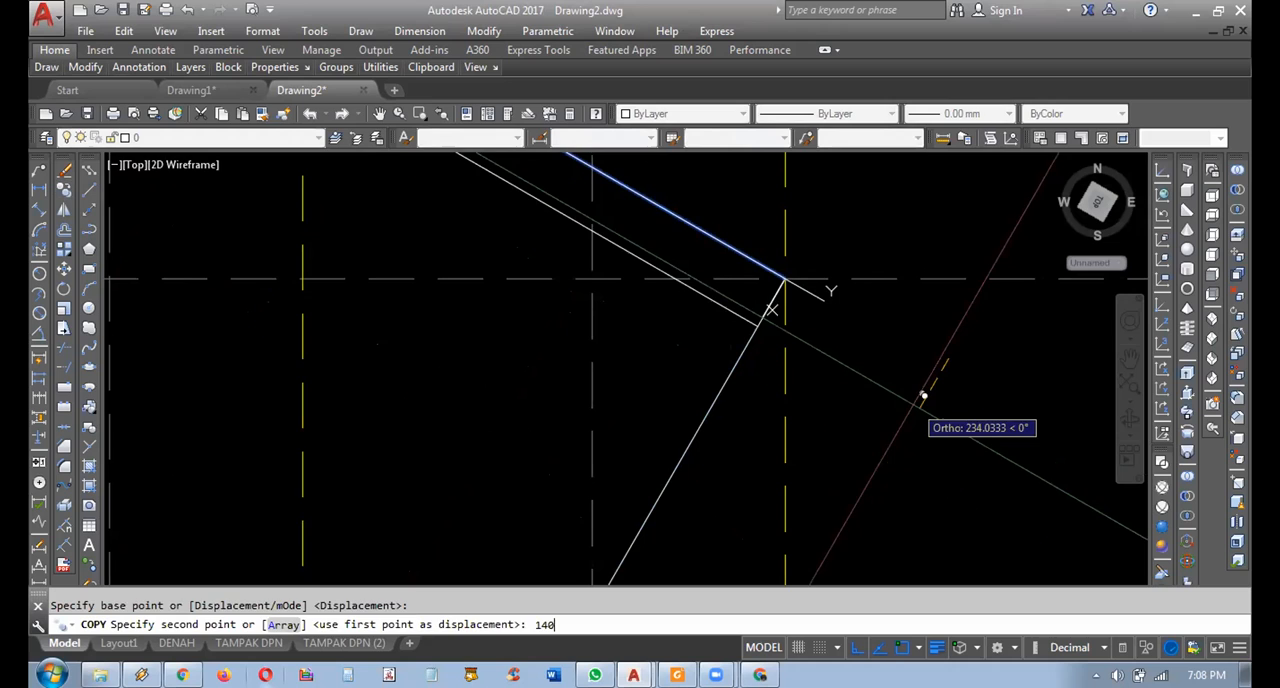
key(Return)
key(Escape)
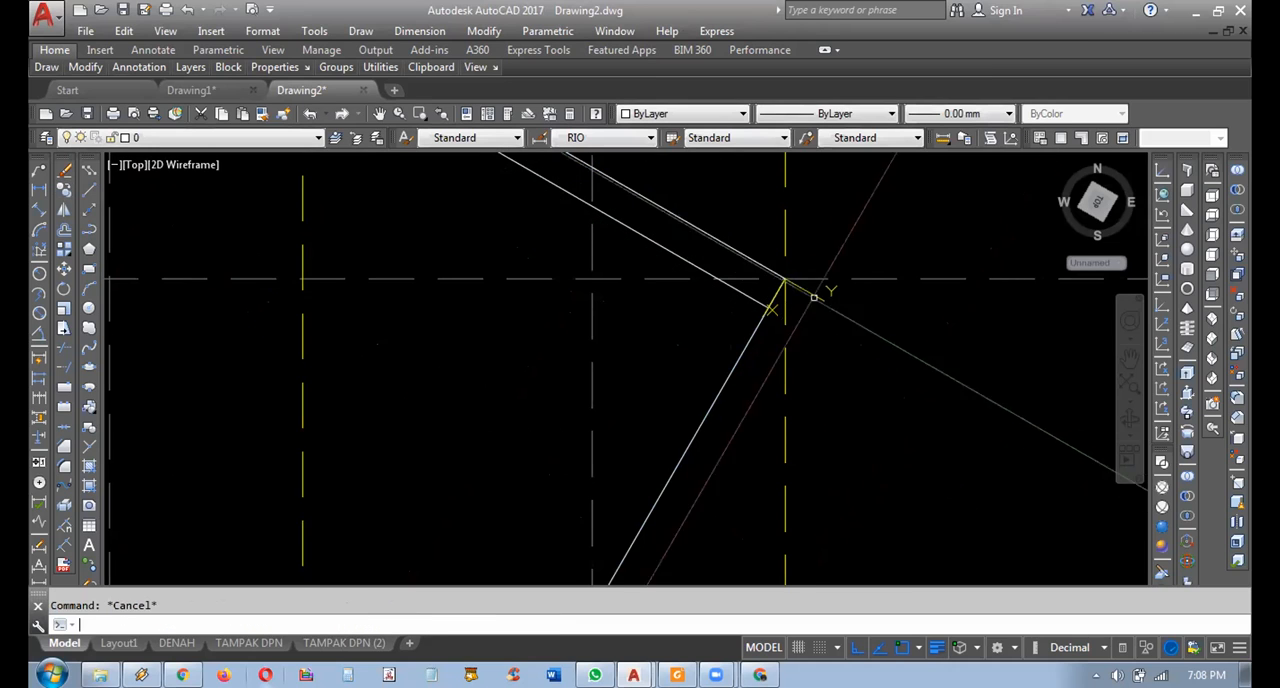
Trim the perpendicular line below the copied roof line, keeping the short piece at the eave.
scroll(778, 305, up, 4)
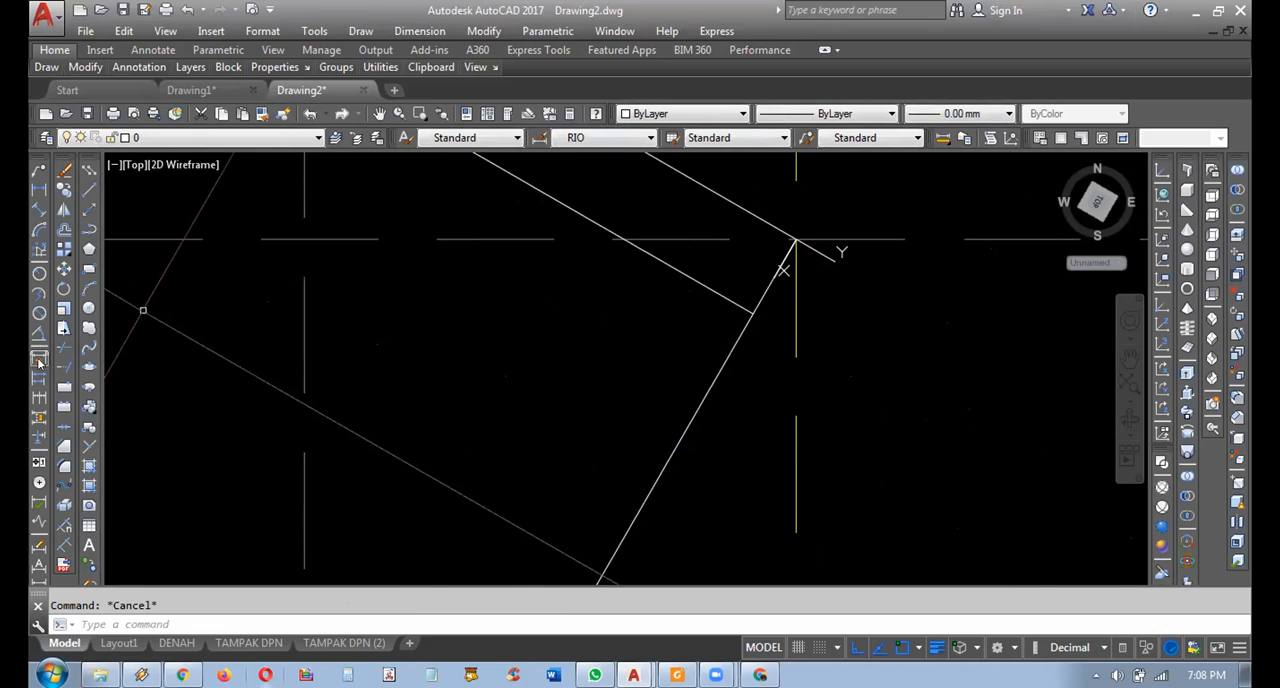
click(65, 350)
click(691, 284)
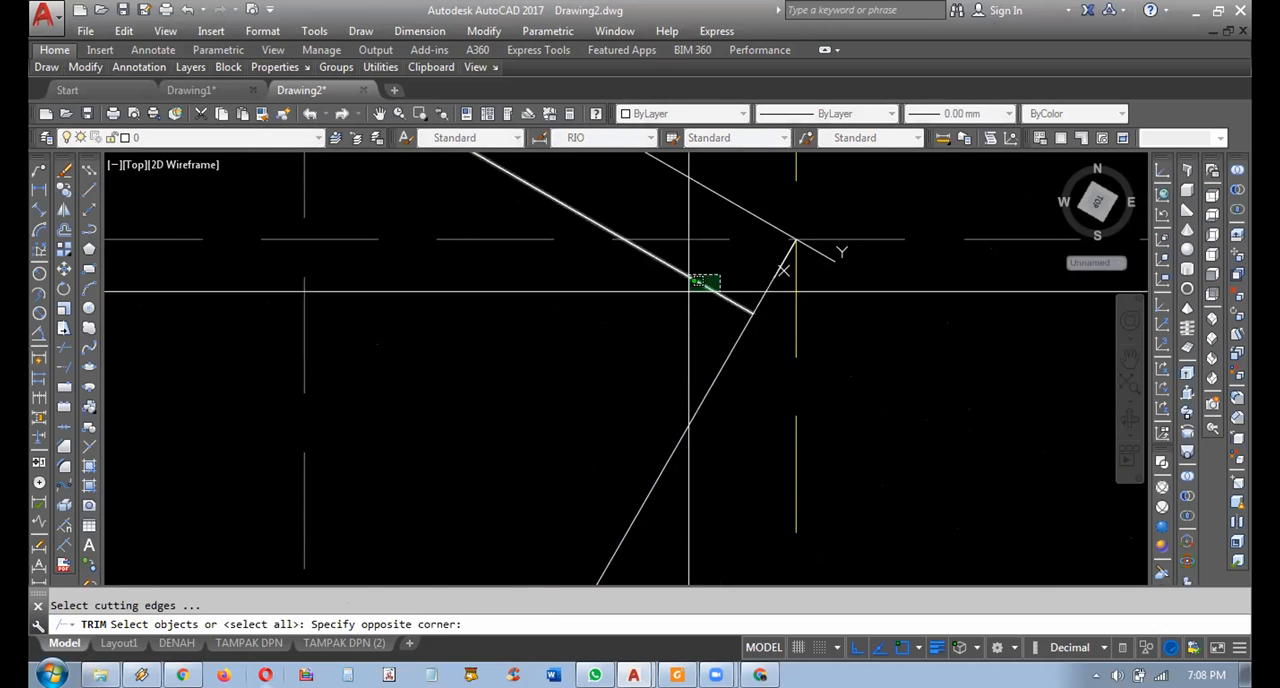
click(676, 297)
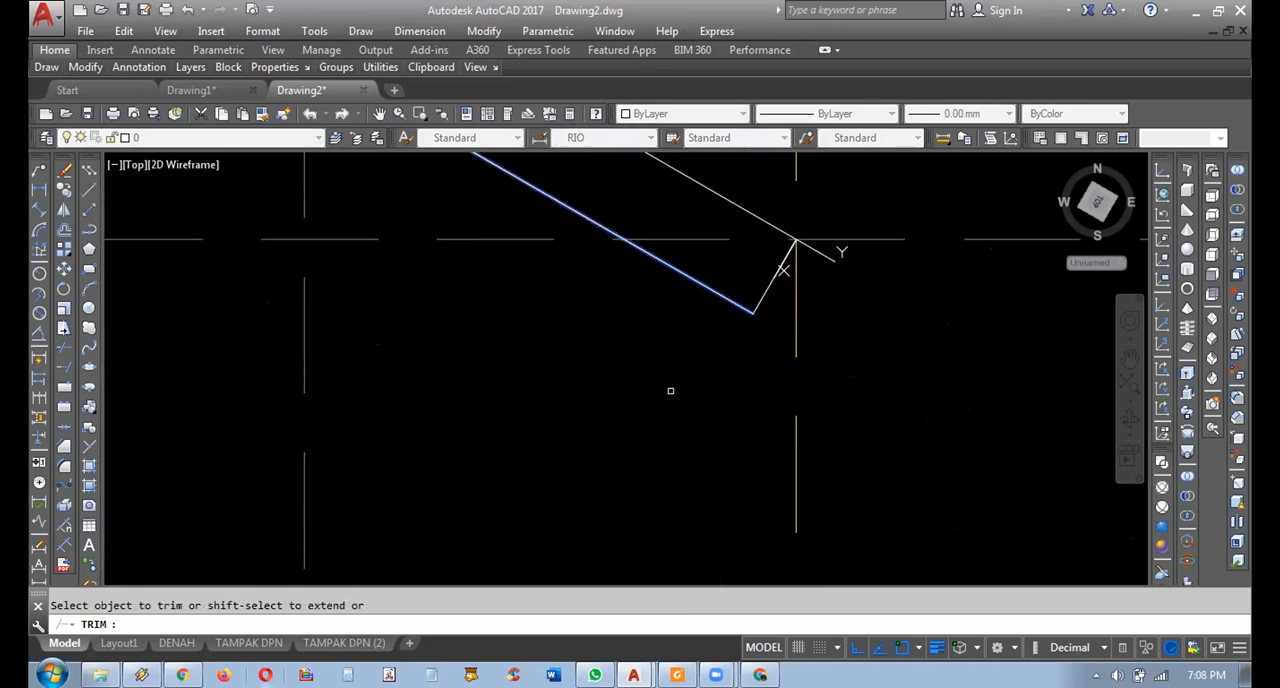
key(Escape)
Erase the copied lower roof line and restore the World UCS.
click(718, 275)
click(692, 315)
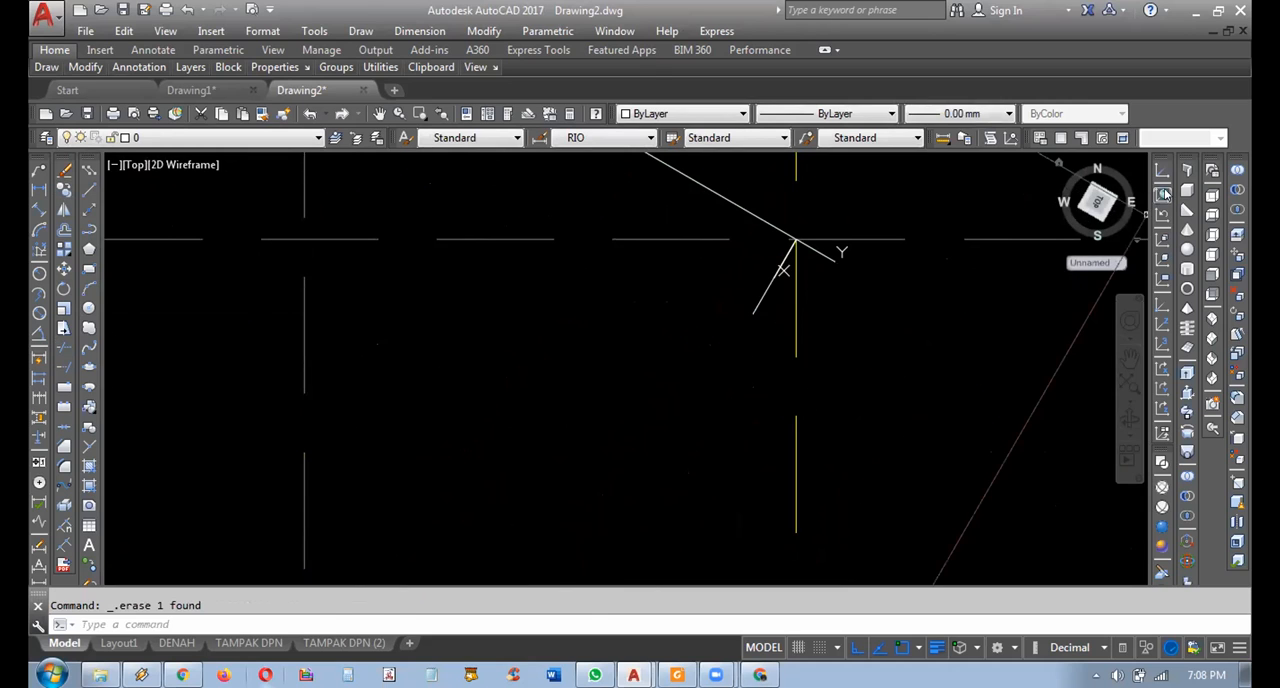
click(1164, 195)
scroll(729, 320, down, 3)
middle_drag(695, 341, 717, 388)
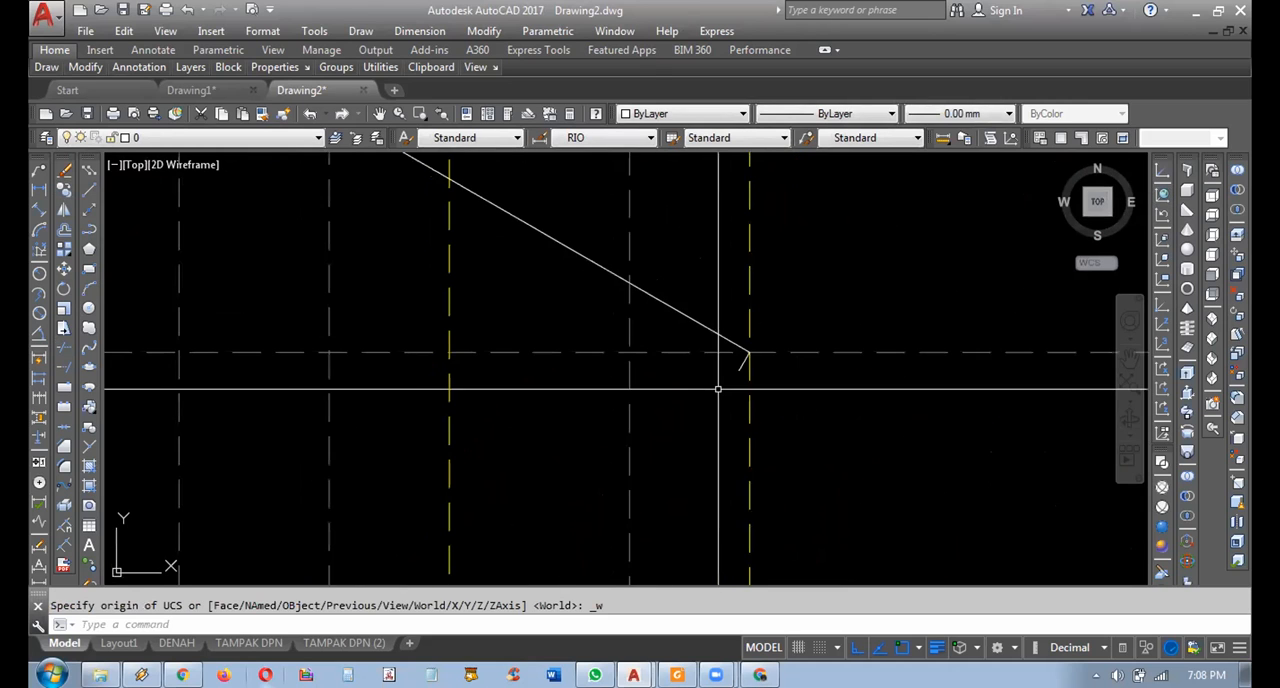
click(718, 389)
click(808, 321)
key(Escape)
scroll(727, 372, up, 4)
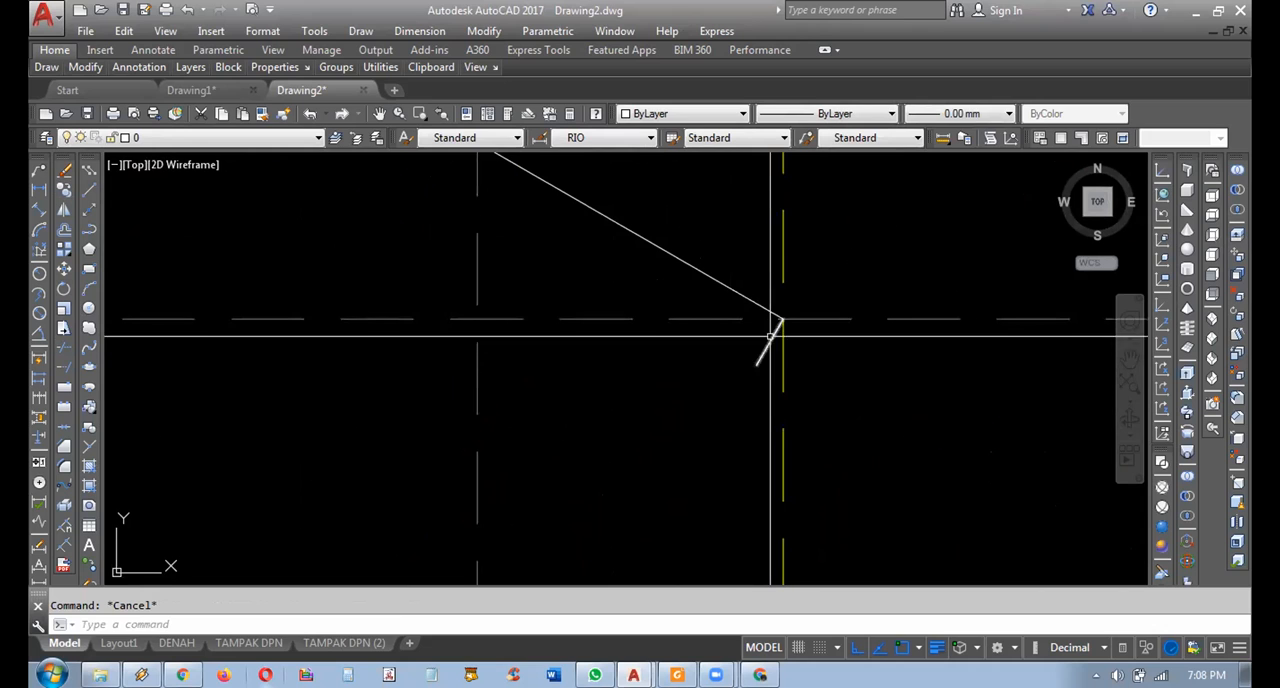
click(707, 399)
key(Escape)
click(711, 391)
click(843, 279)
key(Escape)
scroll(820, 323, down, 5)
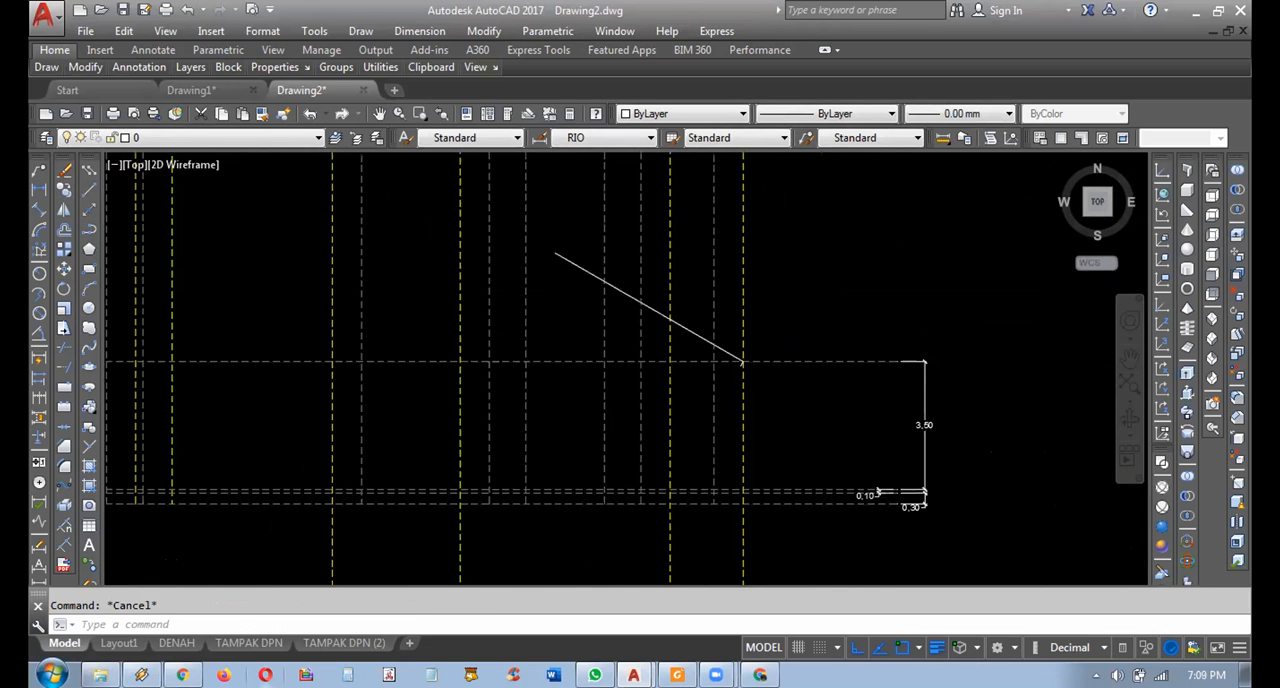
Draw a horizontal polyline from the lower end of the short eave edge leftward past the roof plan's outermost projection line.
middle_drag(732, 369, 806, 376)
click(89, 229)
click(828, 369)
middle_drag(500, 385, 745, 380)
scroll(723, 408, down, 3)
scroll(530, 410, down, 3)
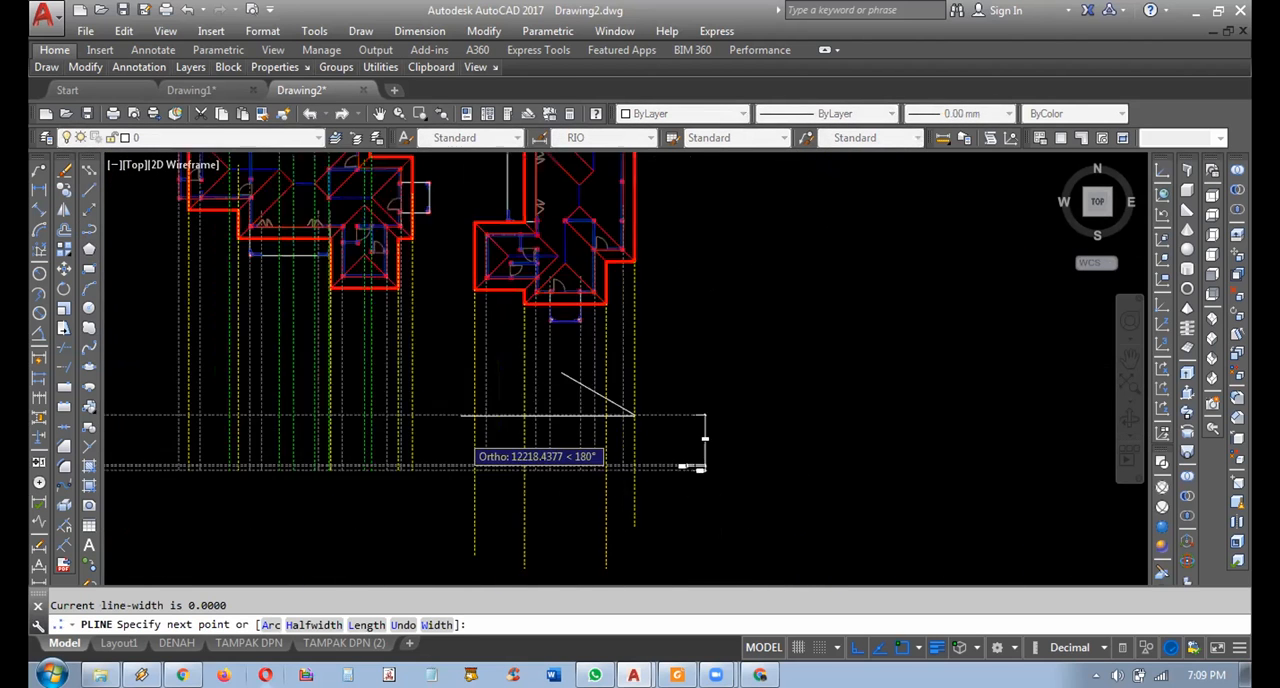
scroll(457, 395, up, 3)
key(Escape)
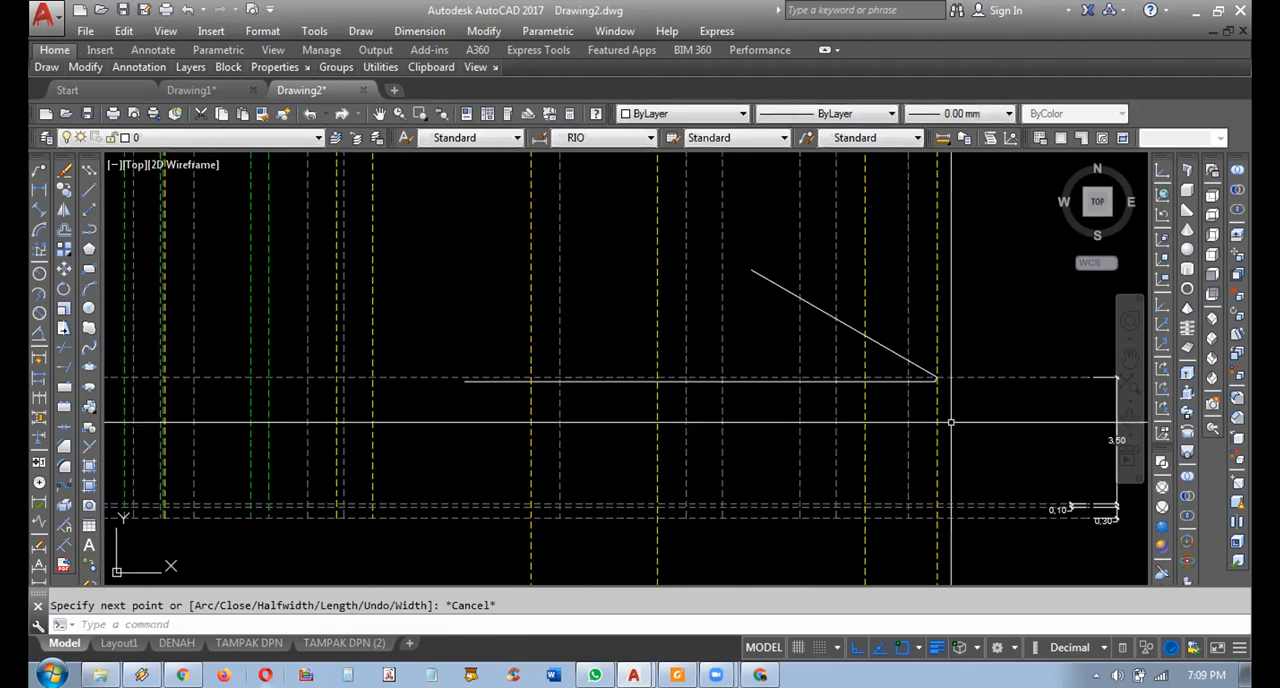
scroll(937, 376, up, 4)
middle_drag(925, 354, 839, 441)
key(Escape)
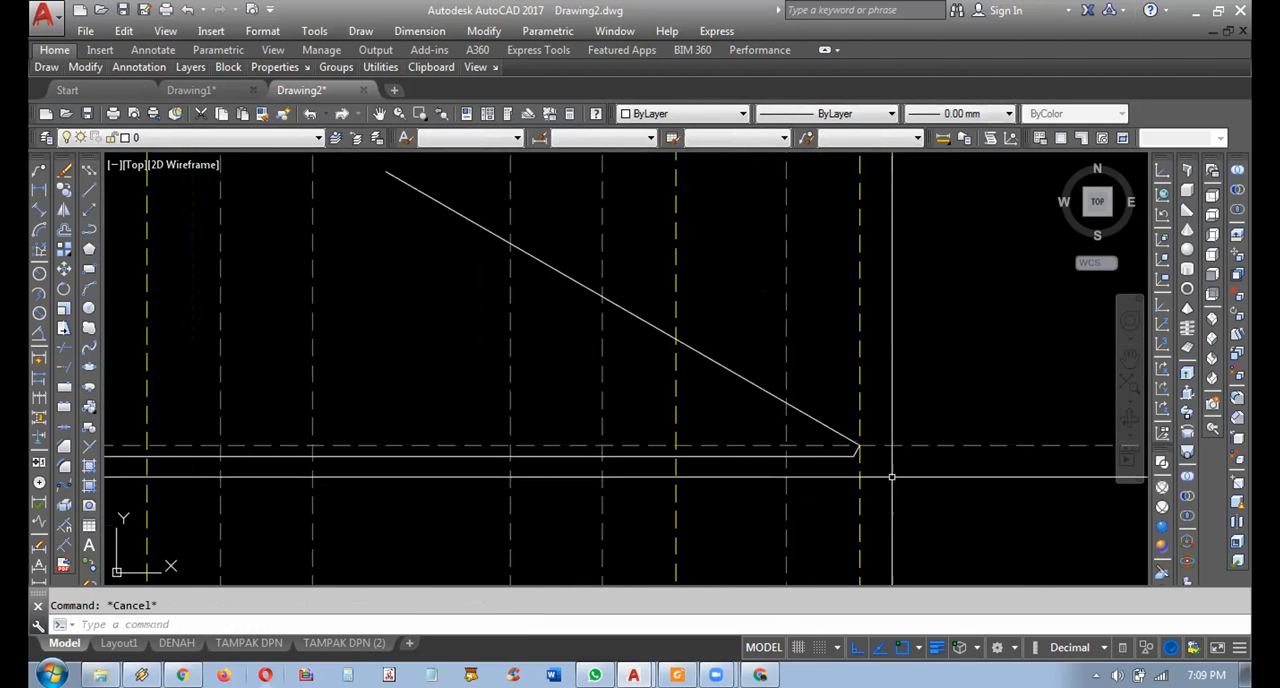
scroll(863, 461, down, 5)
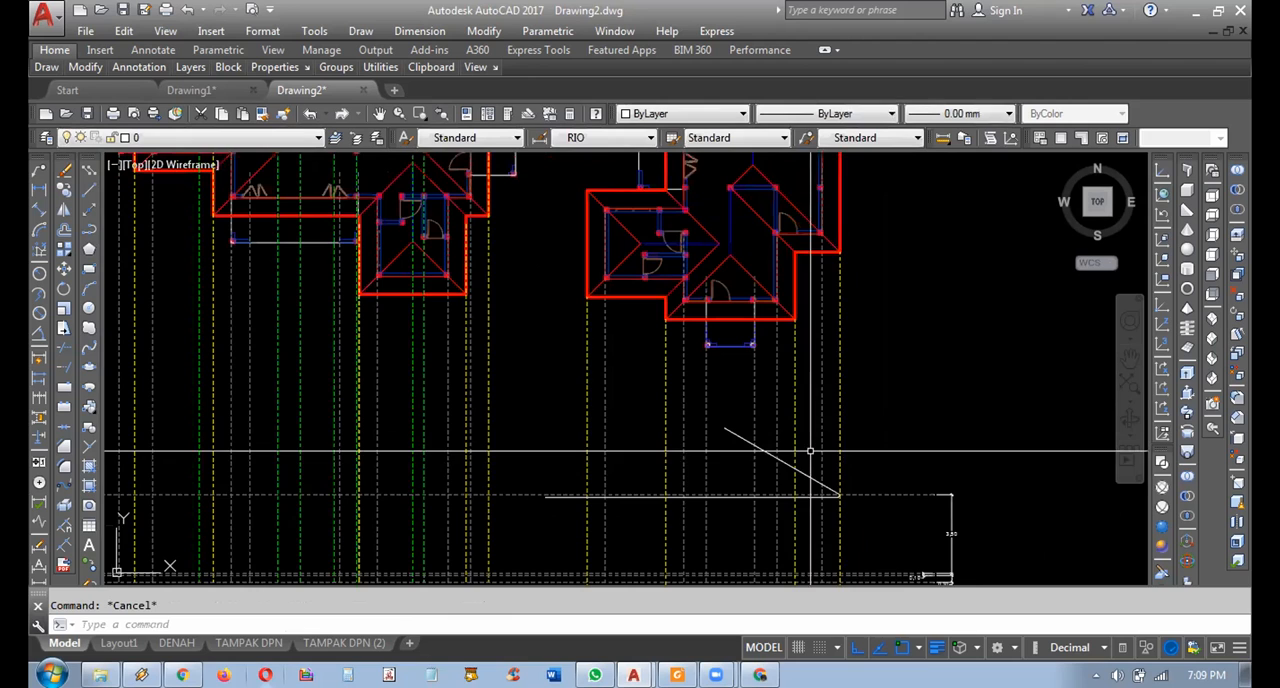
scroll(768, 494, up, 6)
click(846, 458)
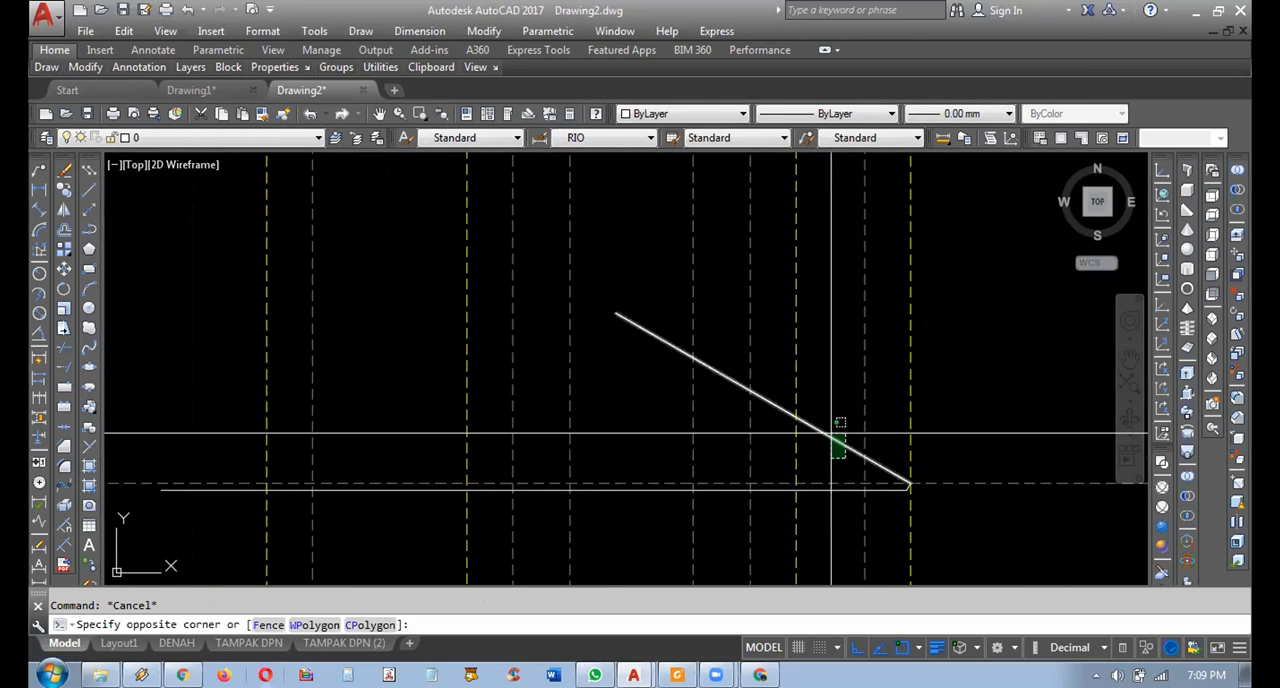
scroll(845, 432, down, 4)
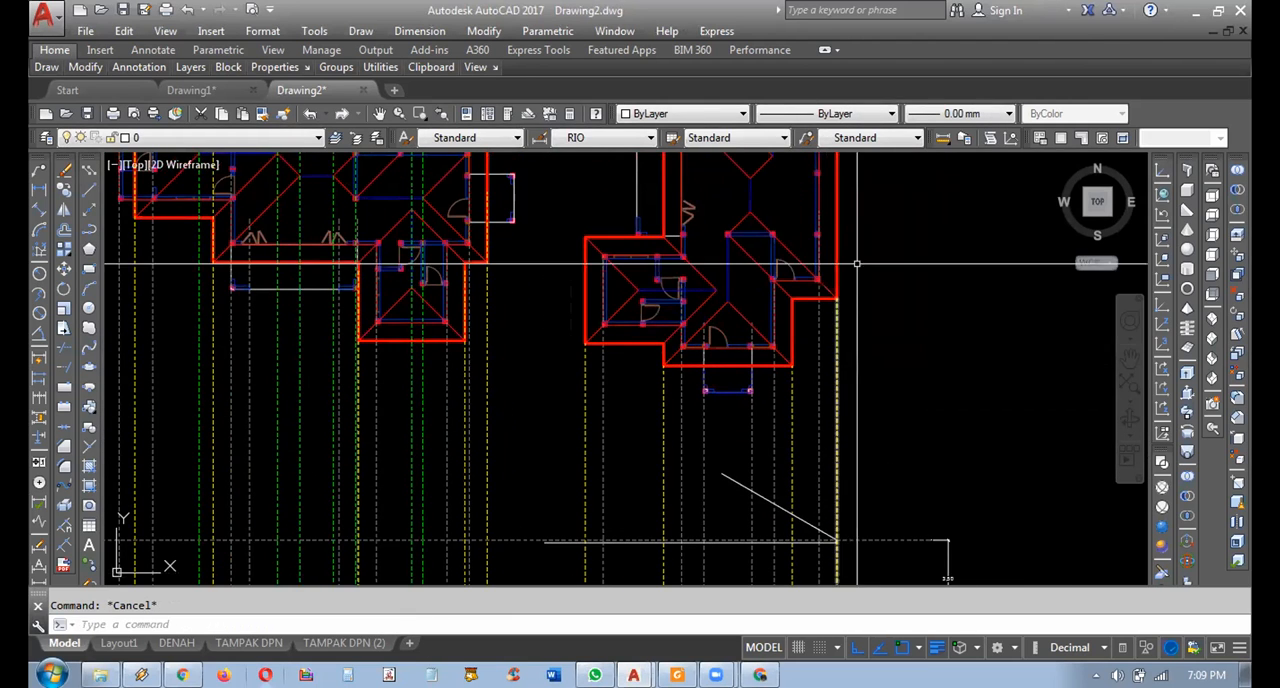
middle_drag(800, 395, 812, 407)
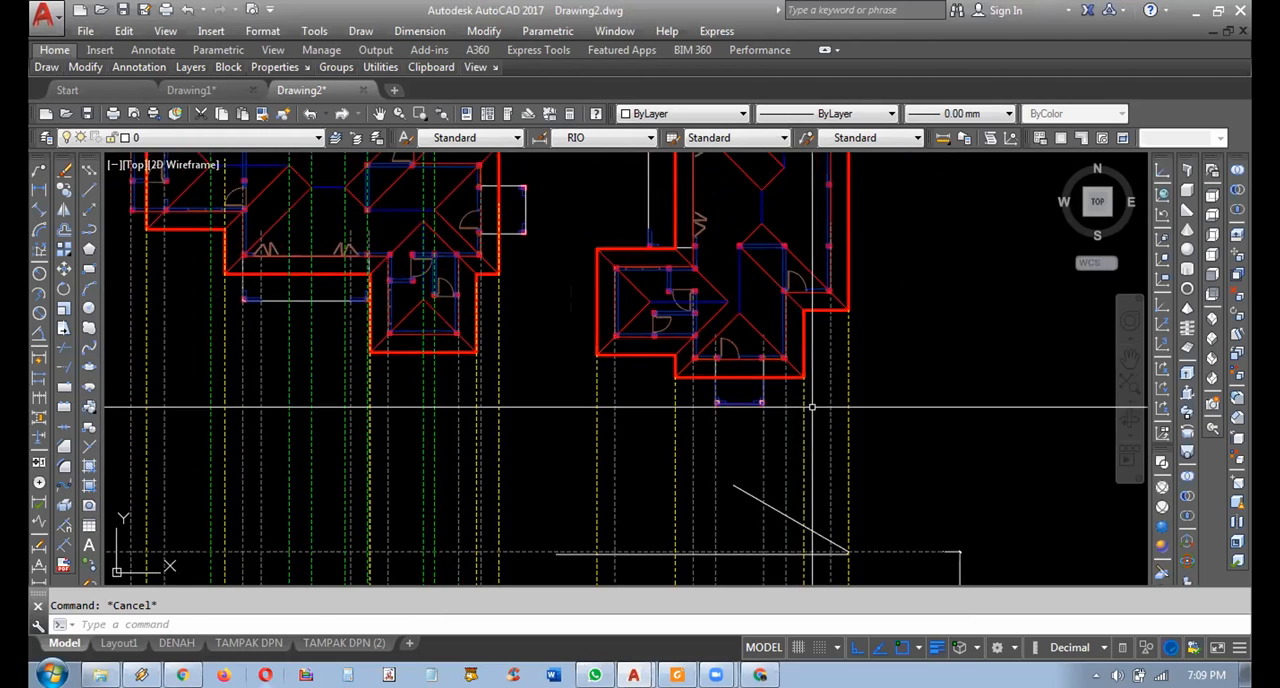
Copy the porch's right-hand dashed projection line from its upper end to the ridge apex of the right-hand roof plan.
scroll(772, 403, up, 3)
click(767, 417)
click(740, 443)
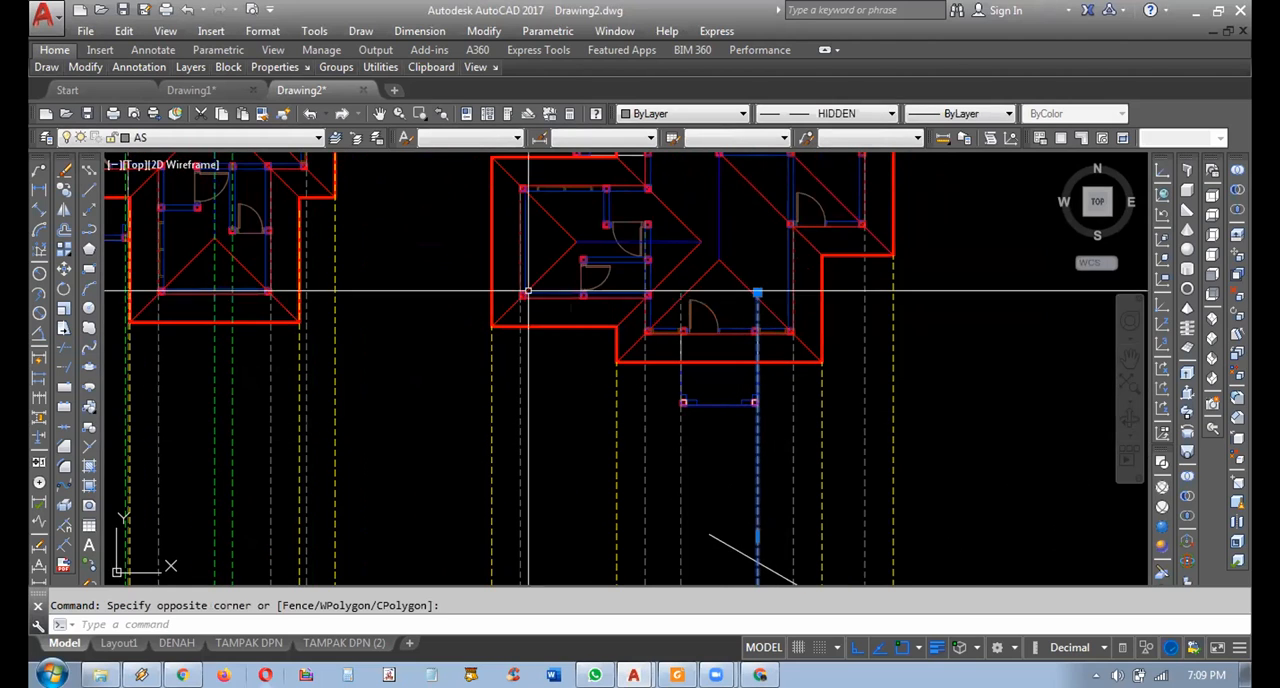
click(63, 189)
scroll(818, 235, up, 4)
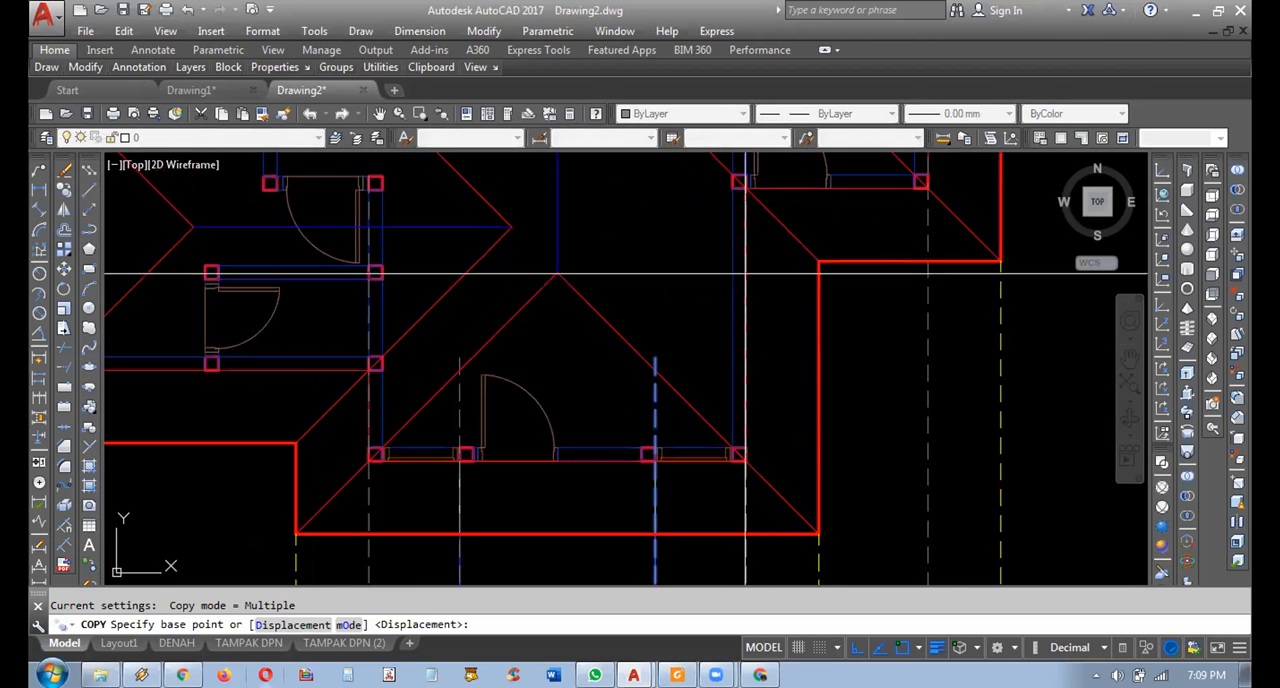
click(659, 357)
scroll(659, 357, down, 5)
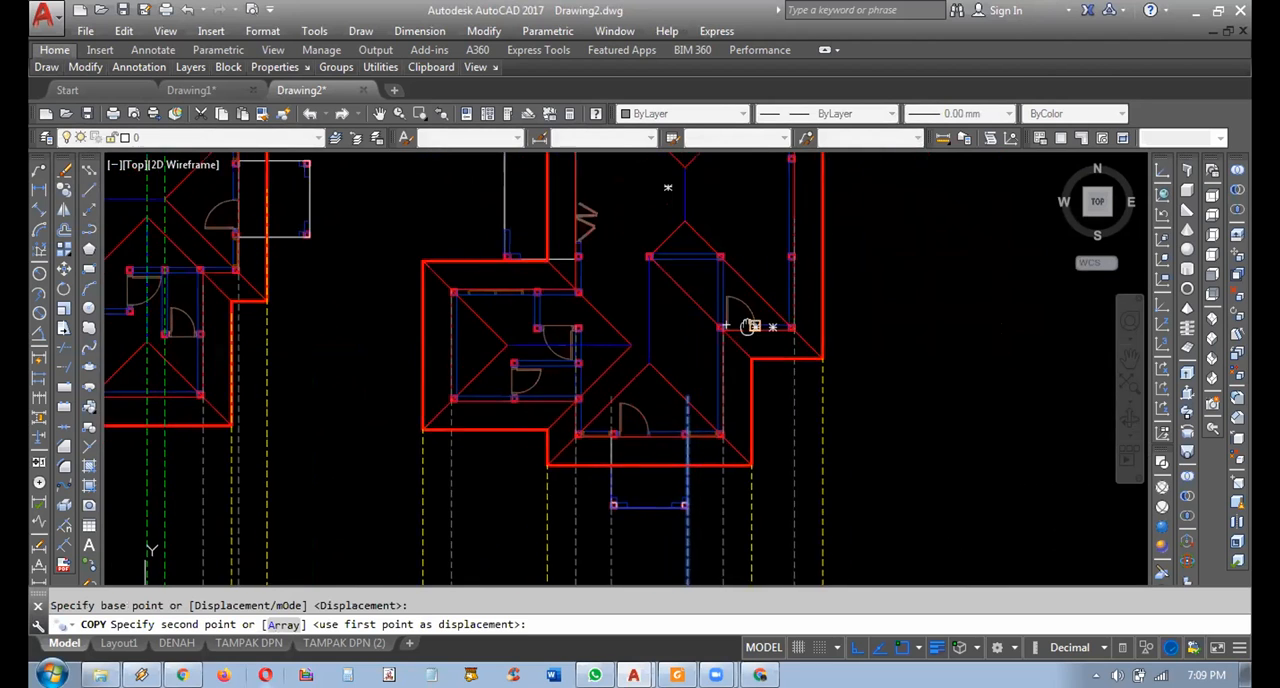
scroll(770, 310, up, 2)
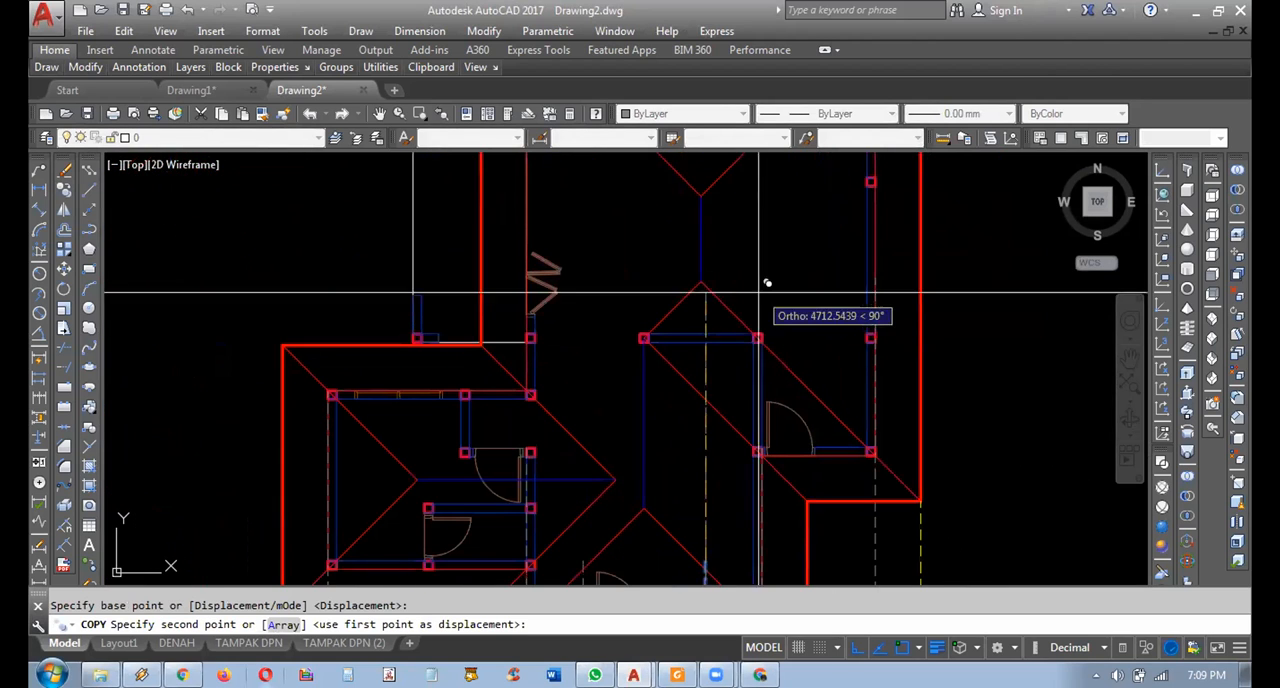
click(706, 281)
key(Escape)
scroll(708, 286, up, 2)
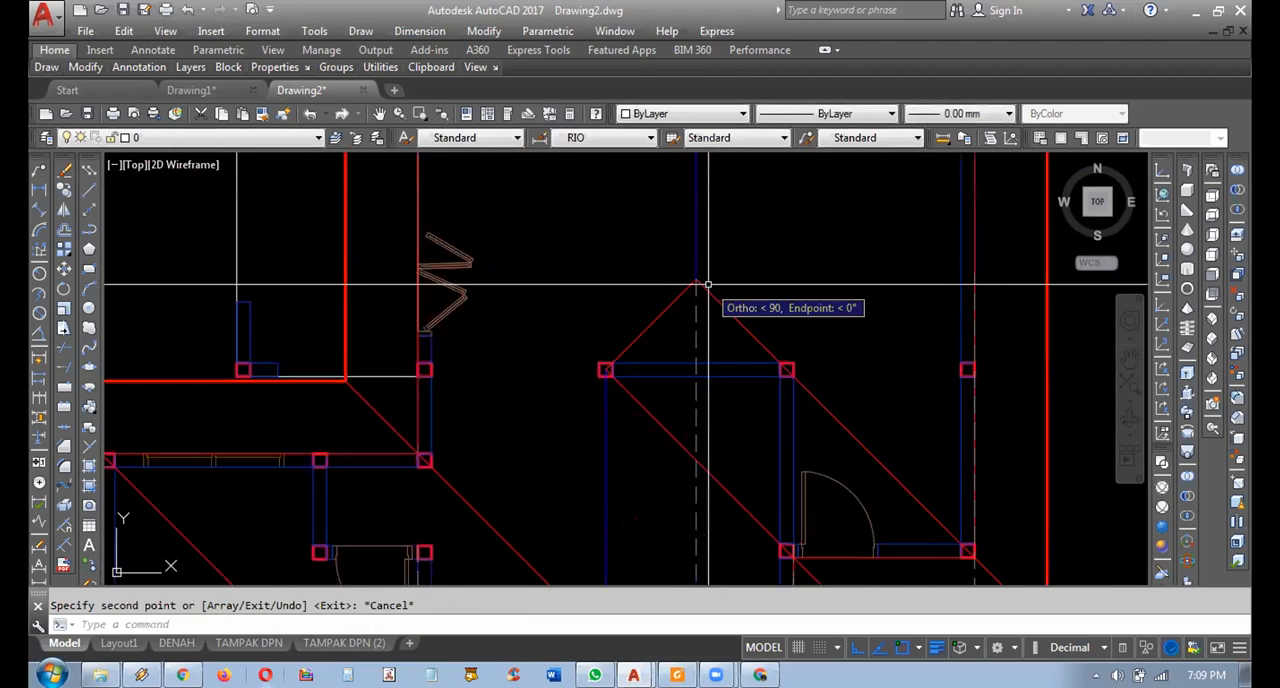
Change the color of the copied ridge projection line to Green.
click(716, 329)
click(674, 350)
click(690, 114)
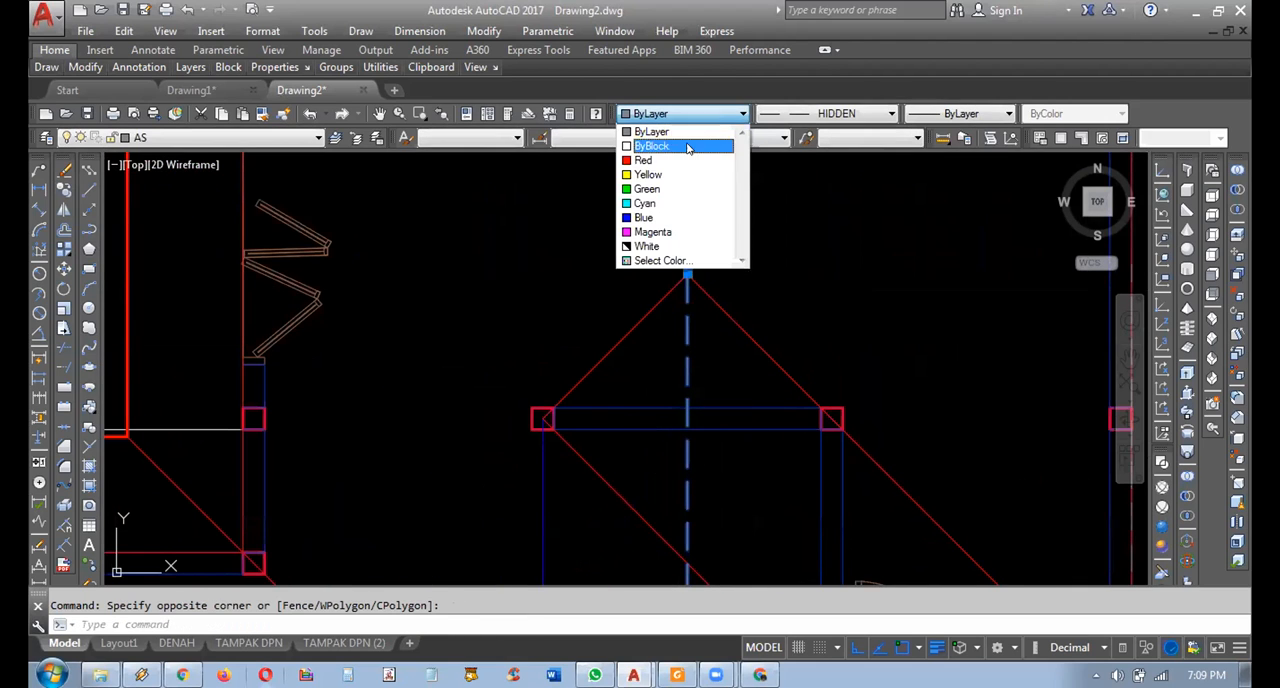
click(674, 190)
Copy the green projection line from the ridge apex to the front hip apex and both ends of the left wing's horizontal ridge.
scroll(674, 190, down, 2)
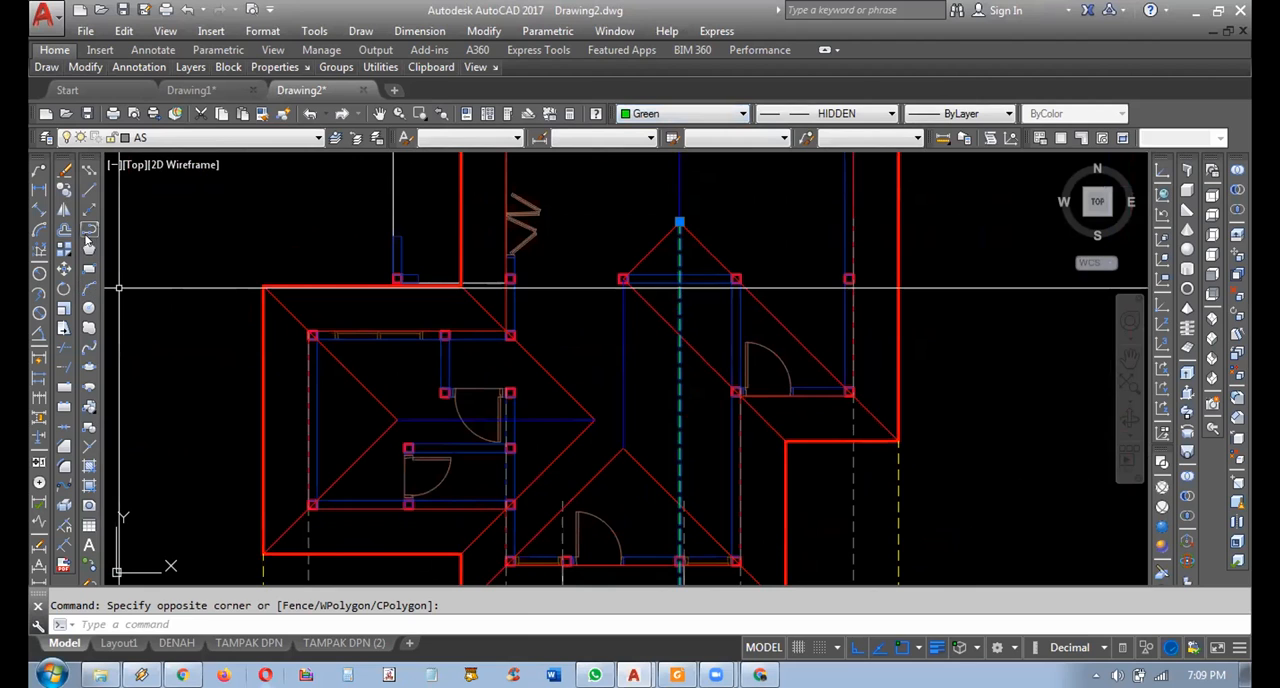
click(64, 193)
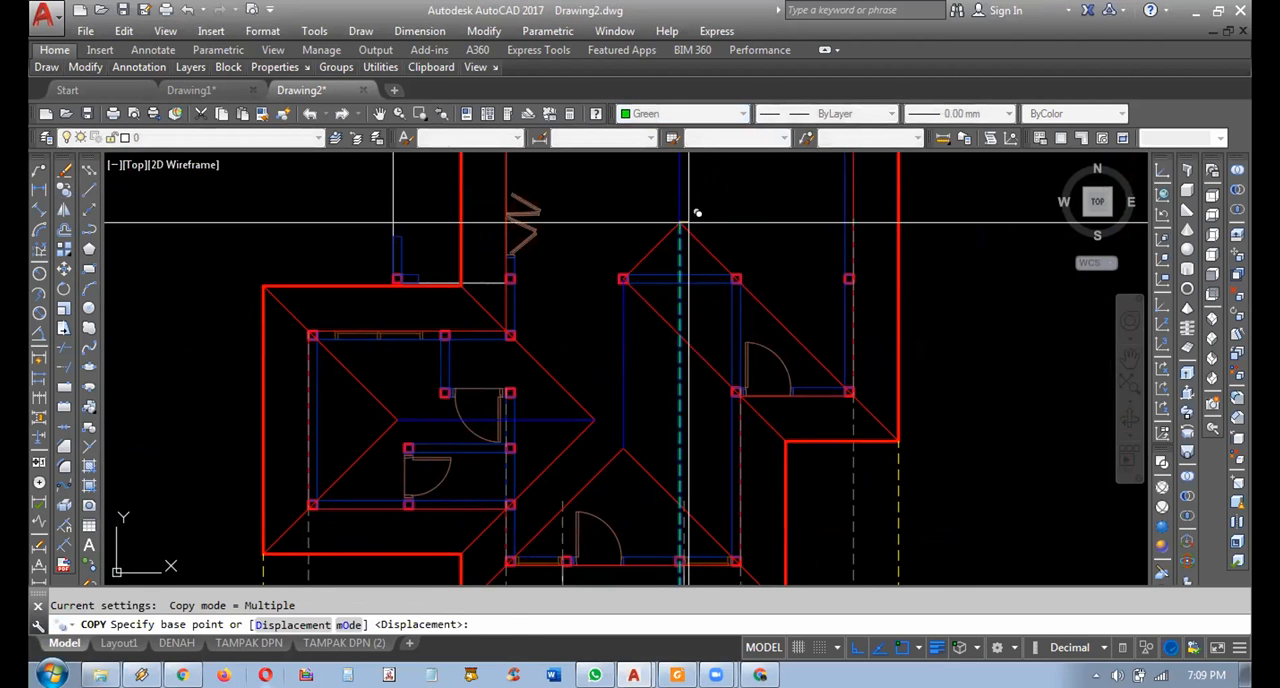
click(681, 224)
click(623, 448)
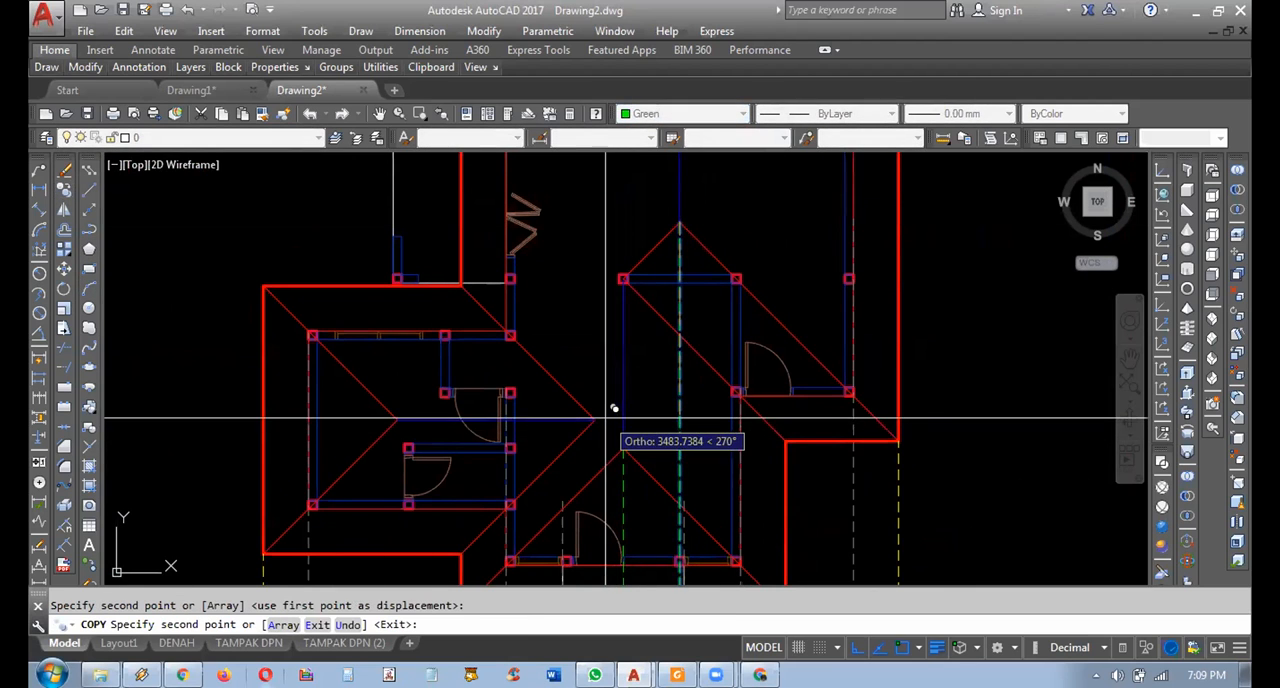
click(595, 419)
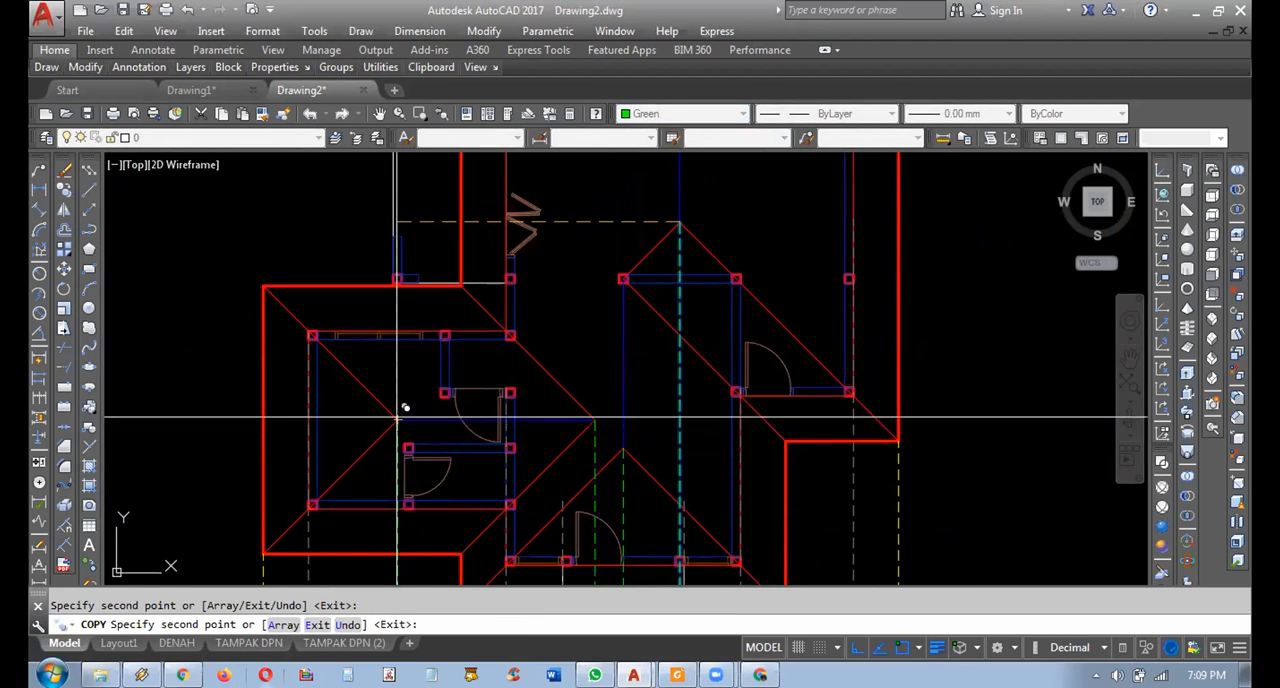
key(Escape)
scroll(743, 210, down, 4)
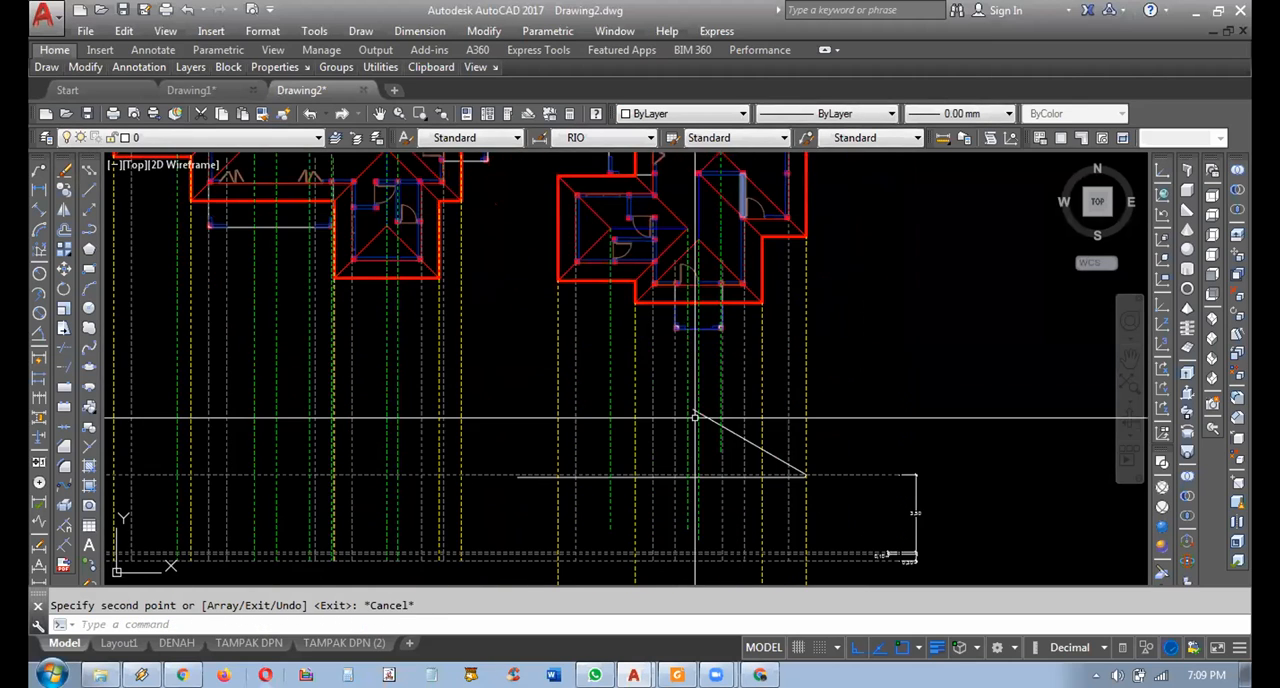
scroll(709, 466, up, 2)
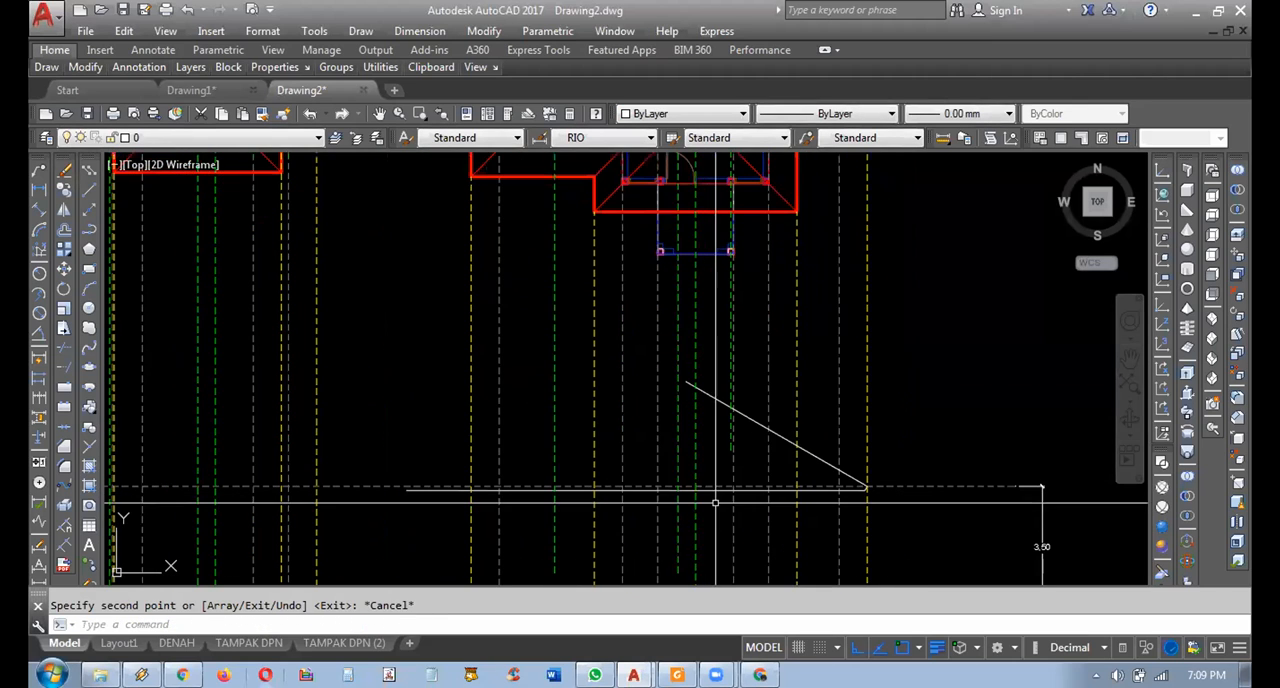
click(543, 370)
key(Escape)
click(704, 347)
click(689, 340)
key(Escape)
Select the green projection line that drops from the upper ridge apex and crosses the sloping roof line.
middle_drag(741, 412, 743, 463)
scroll(743, 463, down, 2)
mouse_move(793, 258)
middle_down()
mouse_move(791, 349)
mouse_move(789, 319)
middle_up()
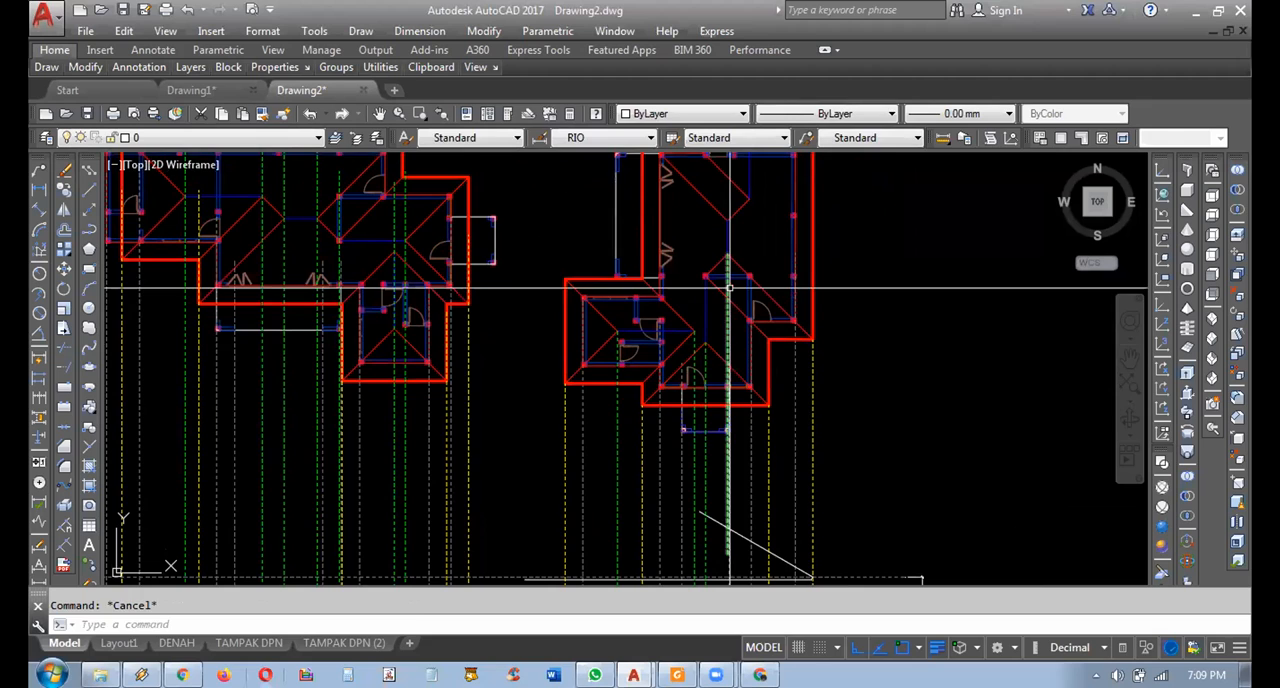
click(728, 470)
scroll(729, 470, up, 4)
scroll(749, 433, up, 4)
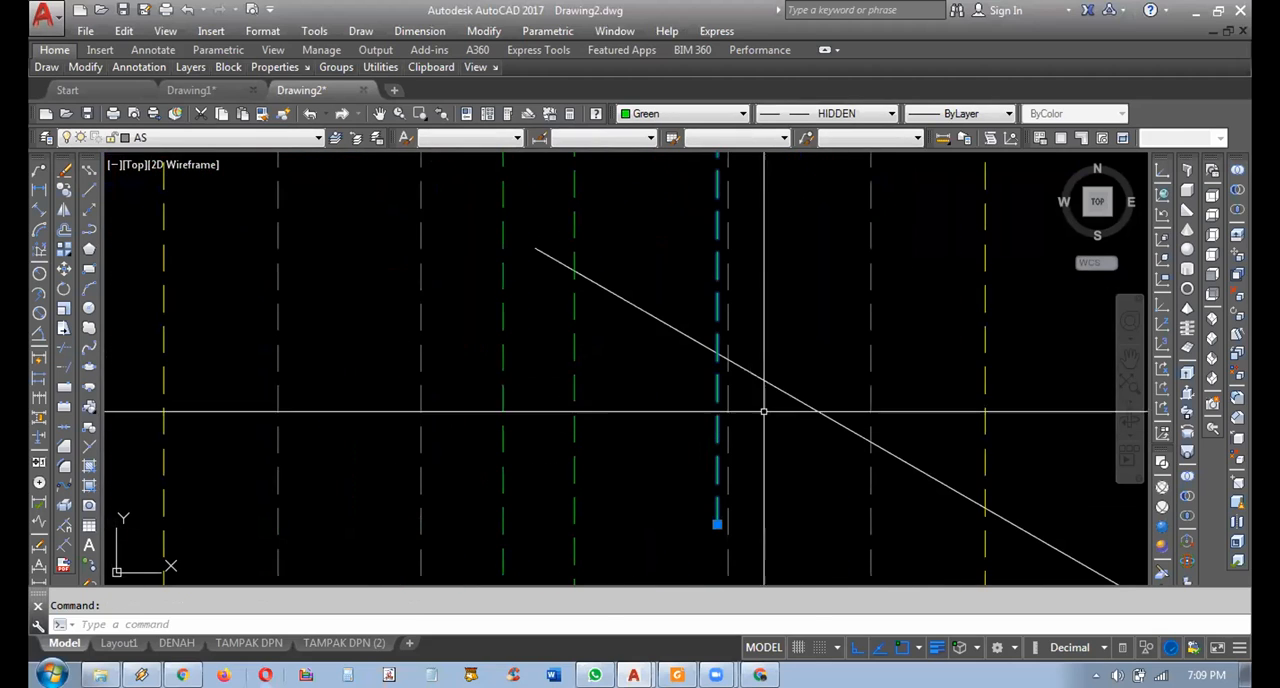
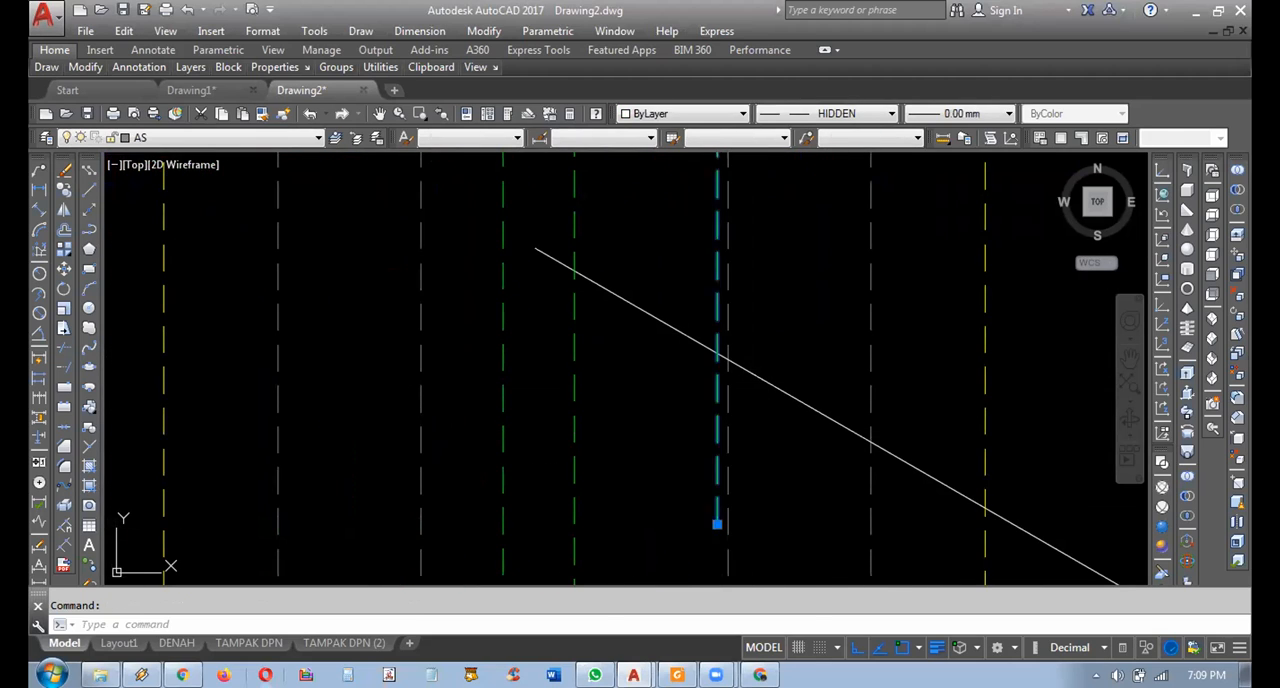
Trim off the upper end of the sloping roof line beyond the green projection line from the upper ridge apex.
click(714, 357)
click(700, 375)
click(715, 381)
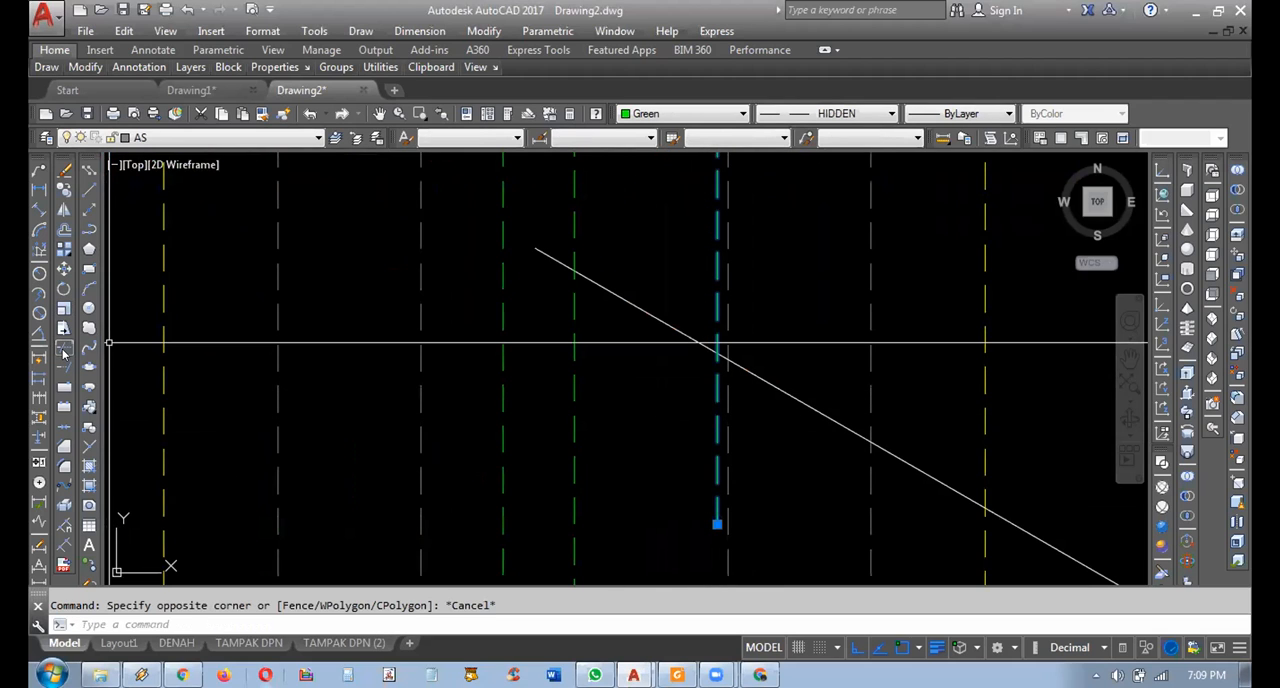
click(63, 350)
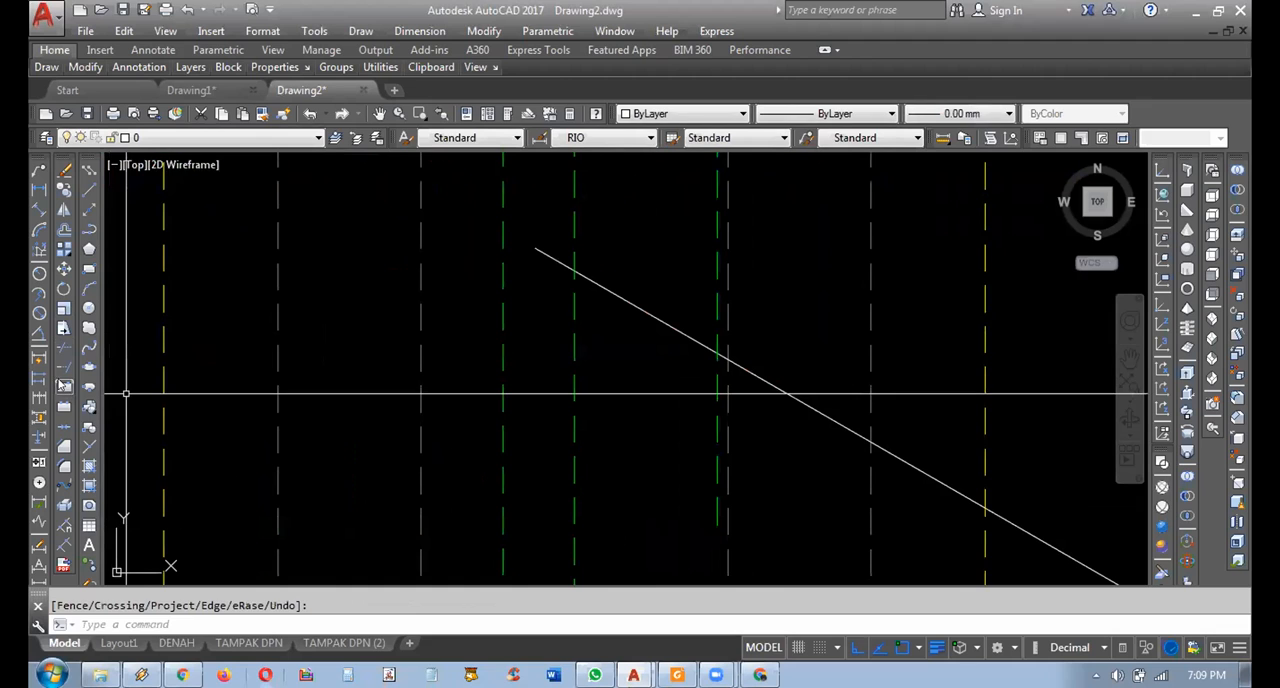
key(Return)
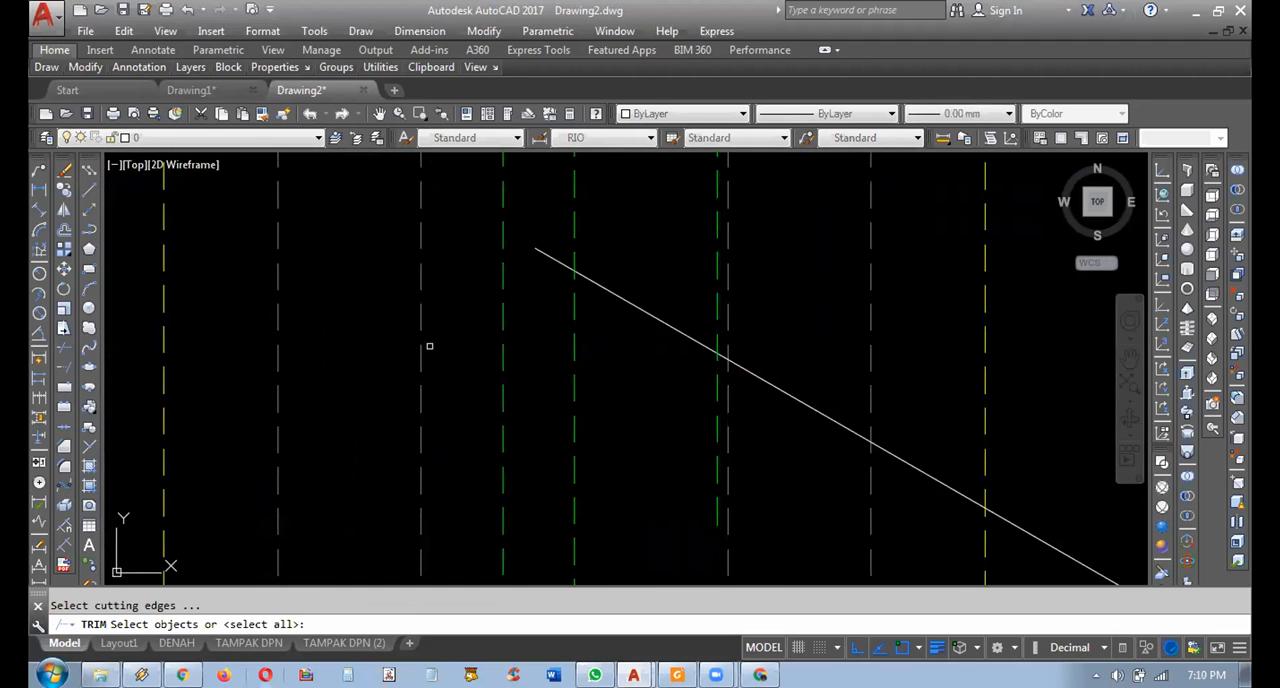
click(716, 272)
key(Return)
click(674, 282)
click(615, 346)
key(Escape)
Mirror the sloping roof line about a vertical axis through its apex, keeping the original.
click(818, 331)
click(784, 397)
scroll(783, 392, down, 5)
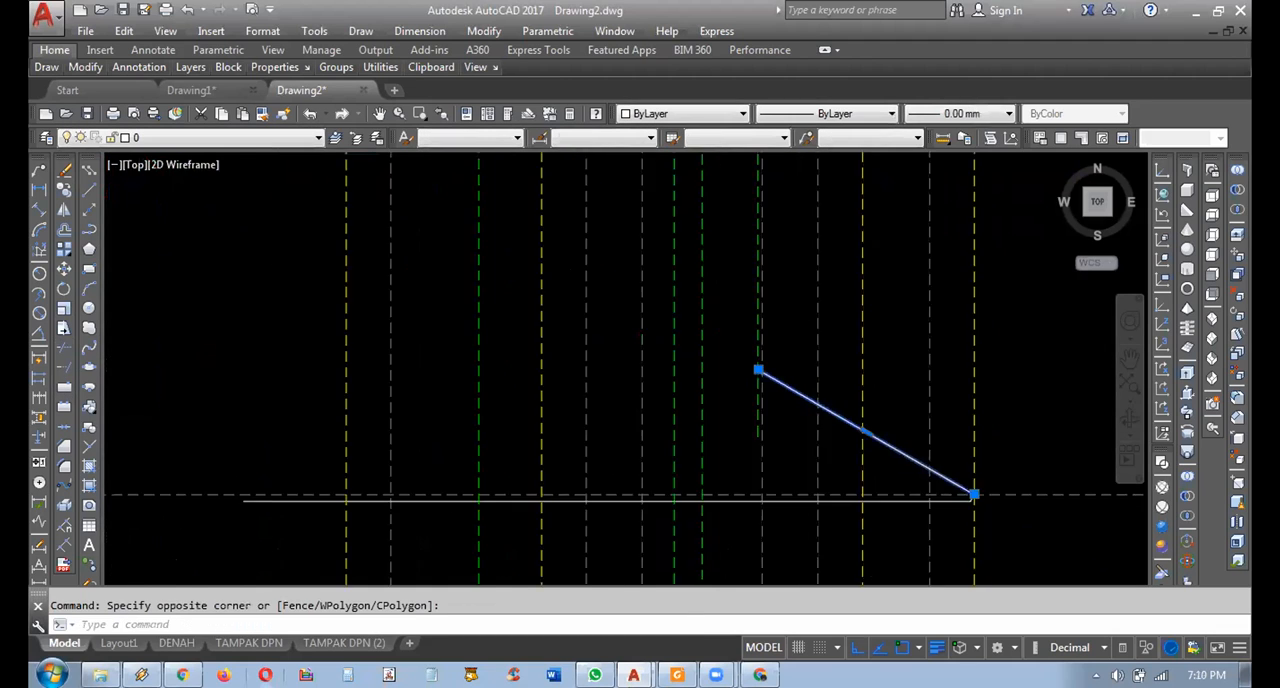
scroll(791, 388, up, 2)
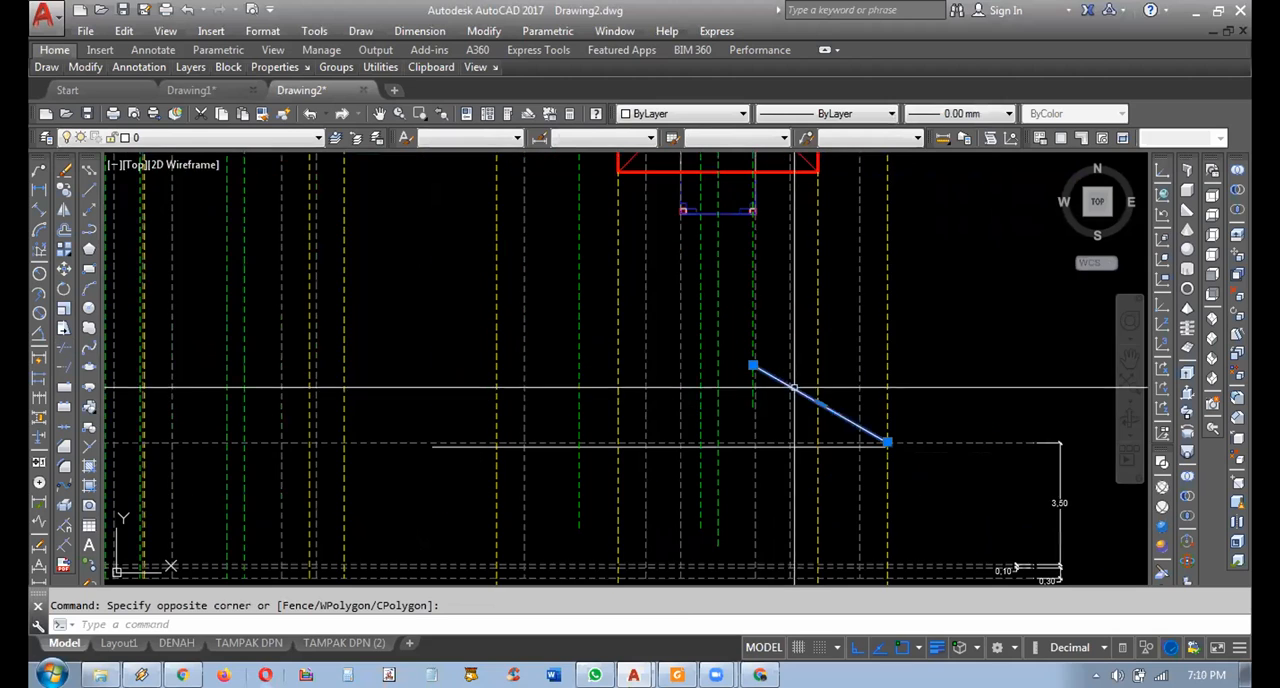
click(64, 213)
scroll(606, 346, up, 2)
click(835, 373)
scroll(780, 390, up, 2)
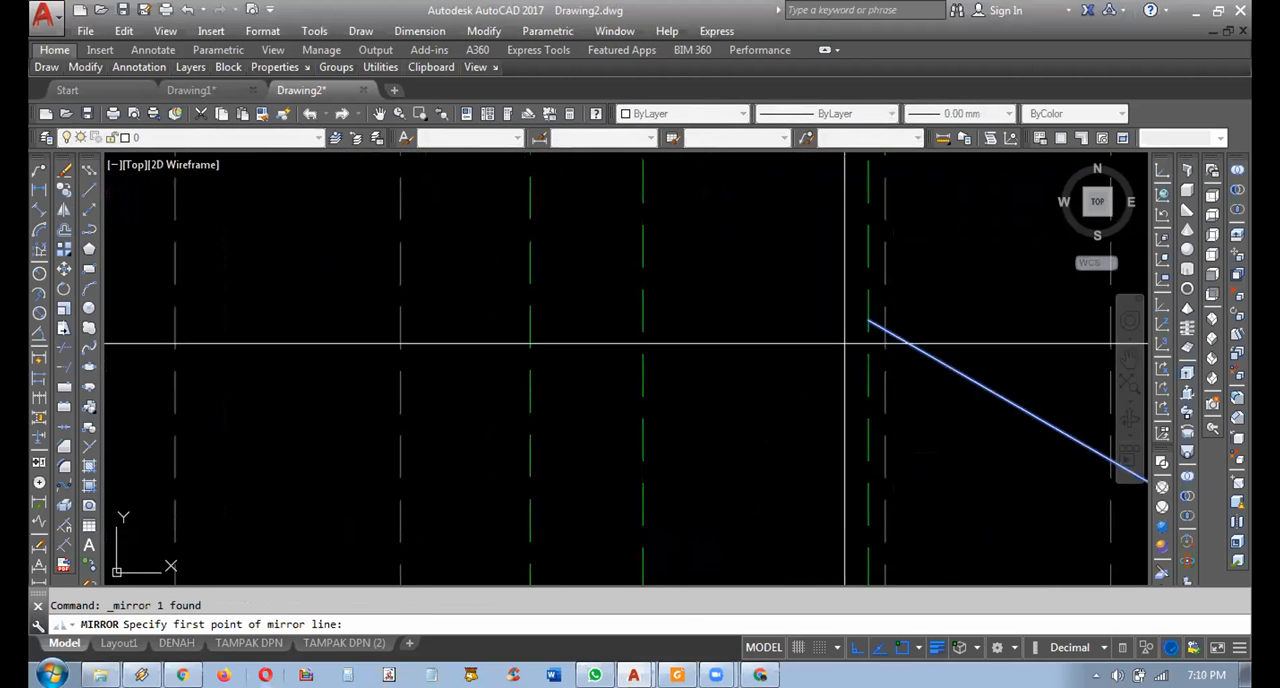
click(844, 271)
scroll(818, 400, down, 6)
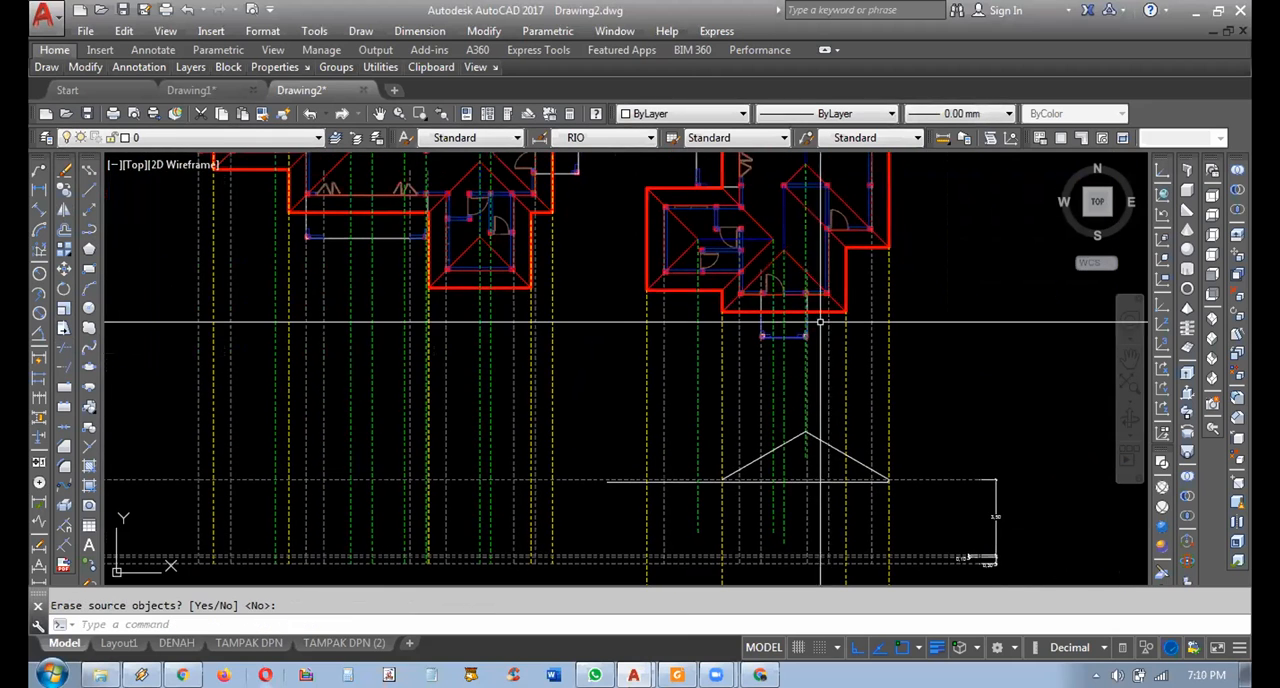
Examine the hip lines at the upper ridge apex of the right-hand roof plan against the gable in the elevation.
middle_drag(845, 283, 846, 295)
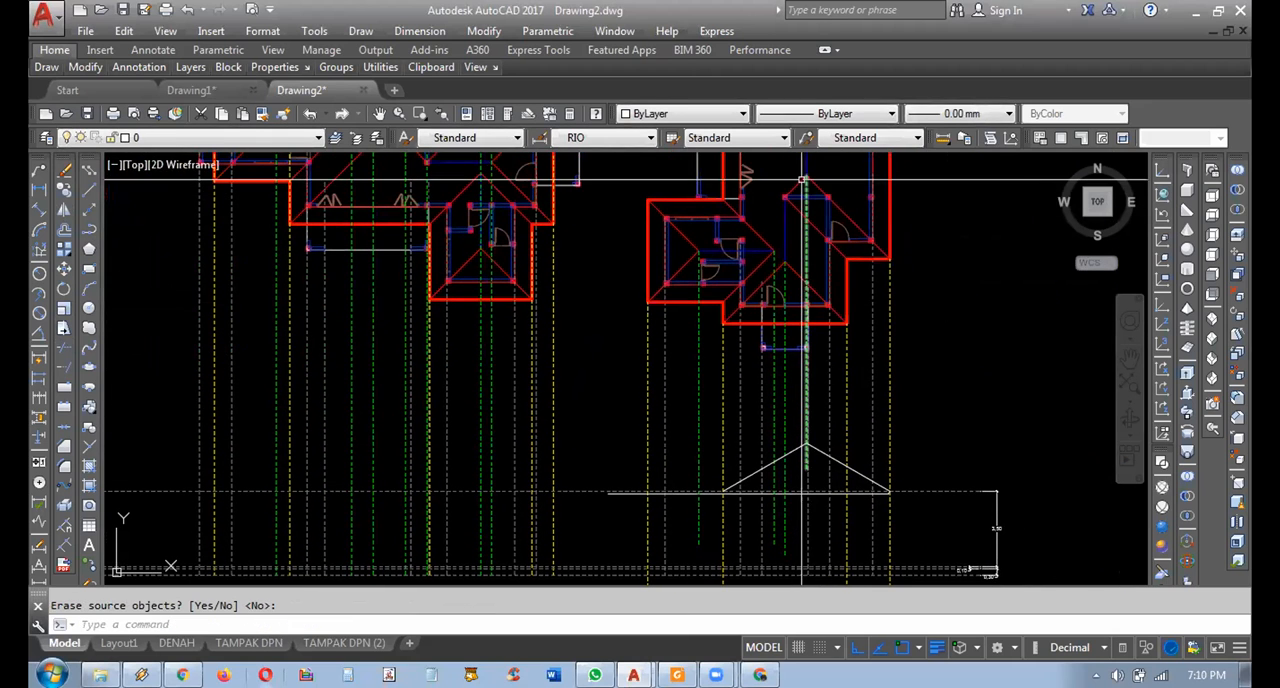
scroll(800, 214, up, 5)
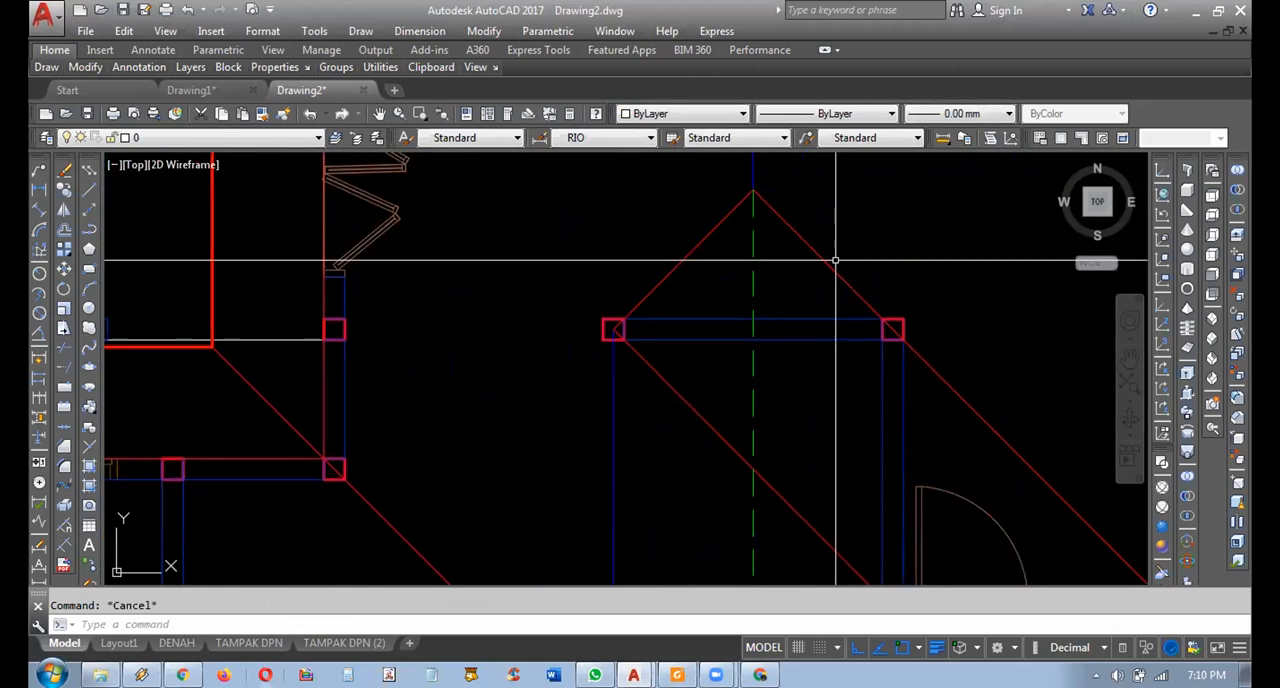
click(810, 268)
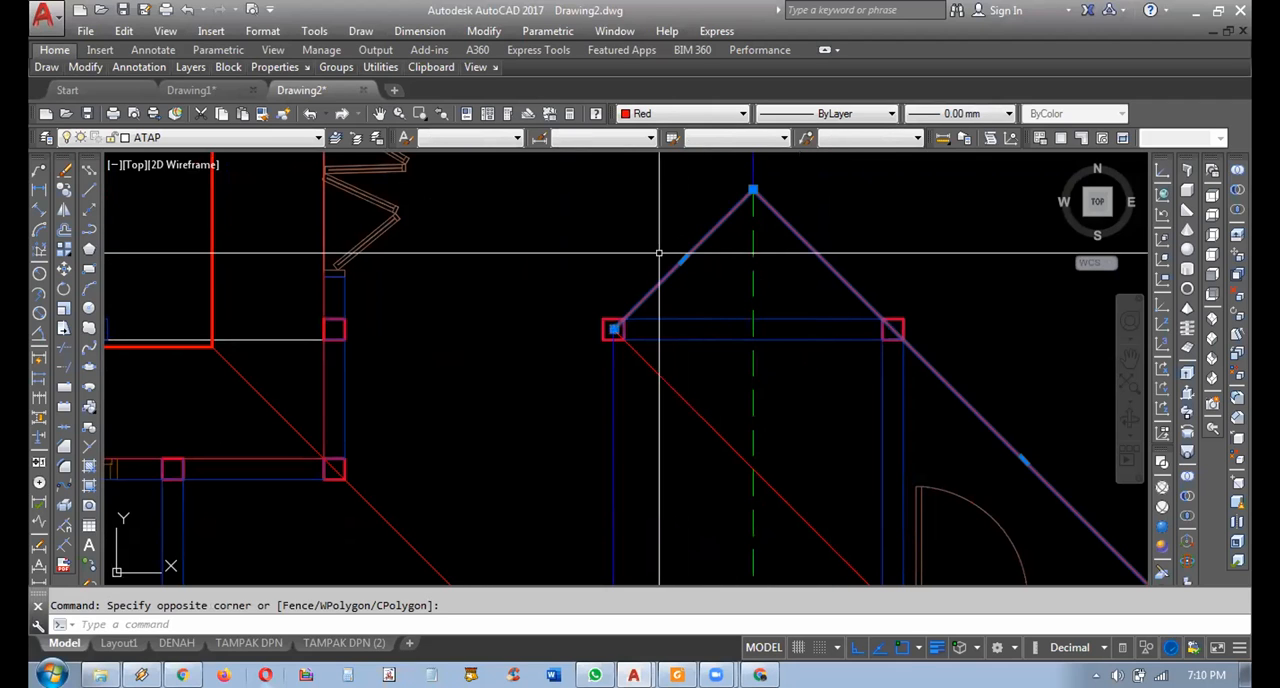
scroll(780, 238, down, 8)
middle_drag(809, 432, 814, 314)
scroll(796, 402, up, 4)
key(Escape)
click(794, 373)
key(Escape)
click(737, 409)
click(729, 371)
key(Escape)
scroll(745, 387, down, 4)
middle_drag(778, 368, 799, 430)
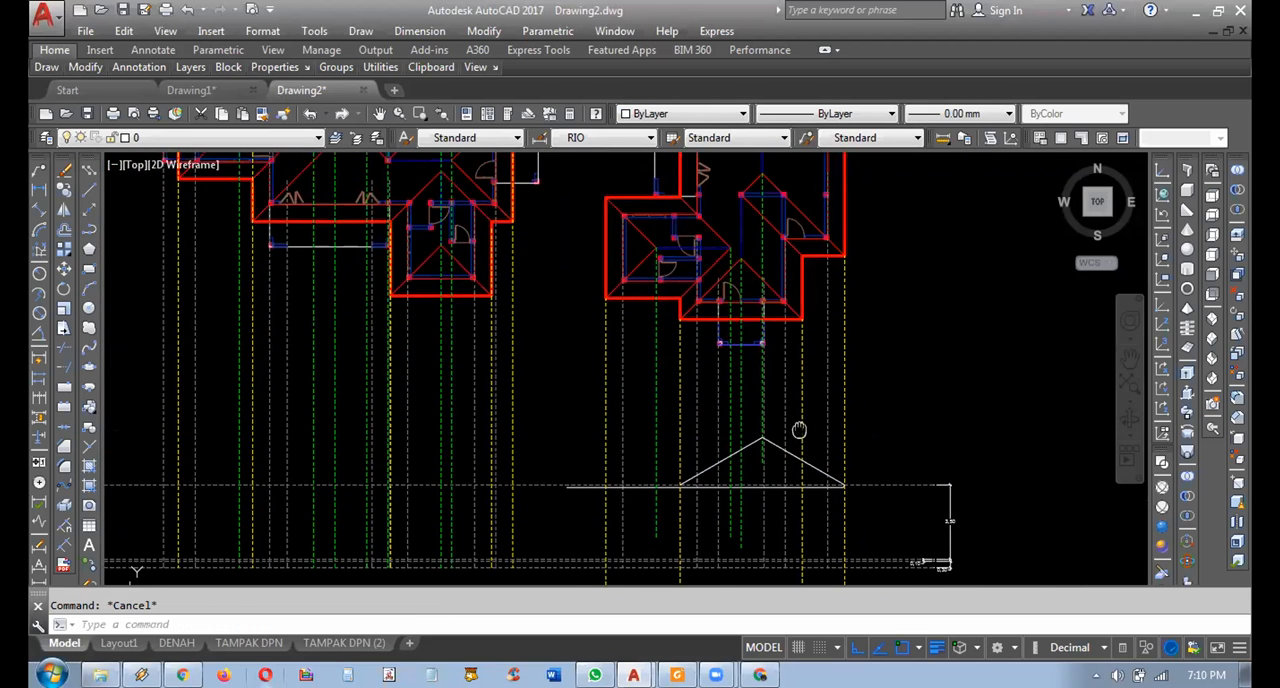
Trace the front wing's hip apex and its right eave corner's yellow projection line from the roof plan down to the elevation.
scroll(826, 241, up, 2)
mouse_move(833, 319)
middle_down()
mouse_move(826, 200)
mouse_move(804, 345)
mouse_move(811, 356)
mouse_move(821, 345)
middle_up()
mouse_move(834, 286)
middle_down()
mouse_move(835, 353)
mouse_move(801, 384)
middle_up()
scroll(813, 349, up, 2)
click(810, 332)
key(Escape)
click(666, 268)
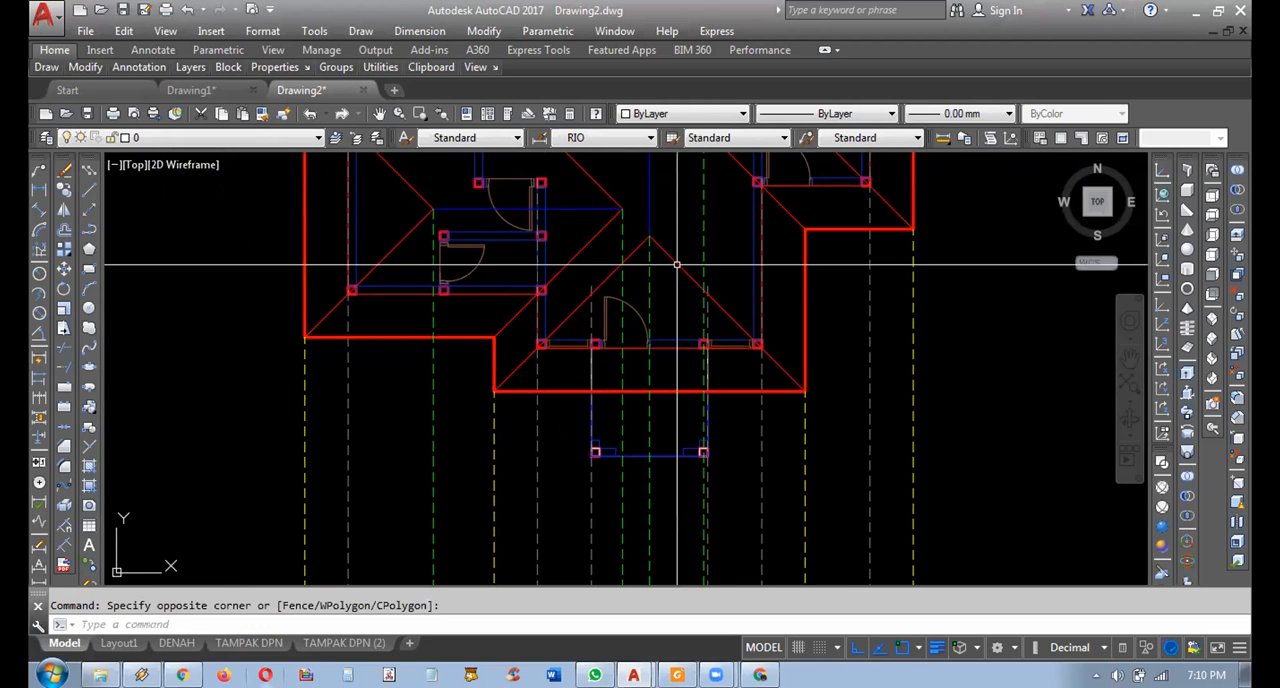
click(655, 236)
click(648, 236)
key(Escape)
middle_drag(817, 406, 802, 390)
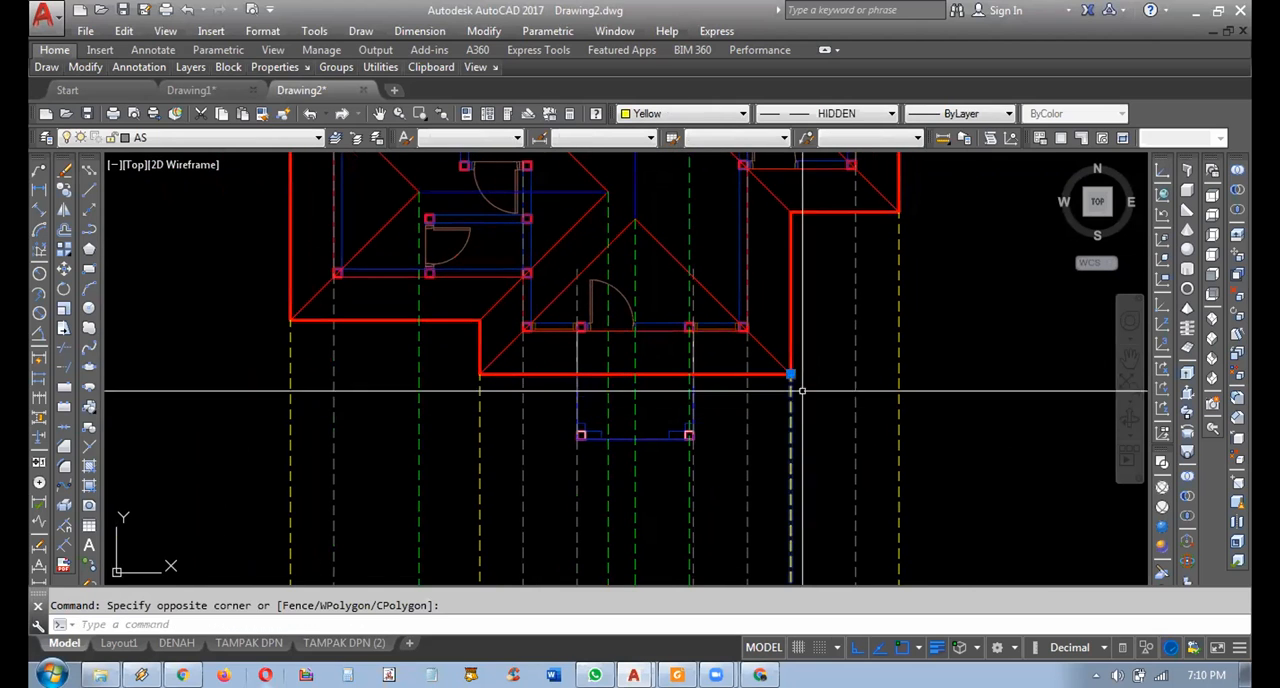
scroll(803, 390, down, 4)
middle_drag(814, 462, 820, 349)
scroll(823, 412, up, 8)
middle_drag(803, 496, 787, 486)
key(Escape)
click(790, 352)
click(748, 363)
middle_drag(806, 383, 823, 343)
key(Escape)
Copy the short slanted eave edge horizontally from the roof's right end to the front wing's yellow projection line.
click(831, 246)
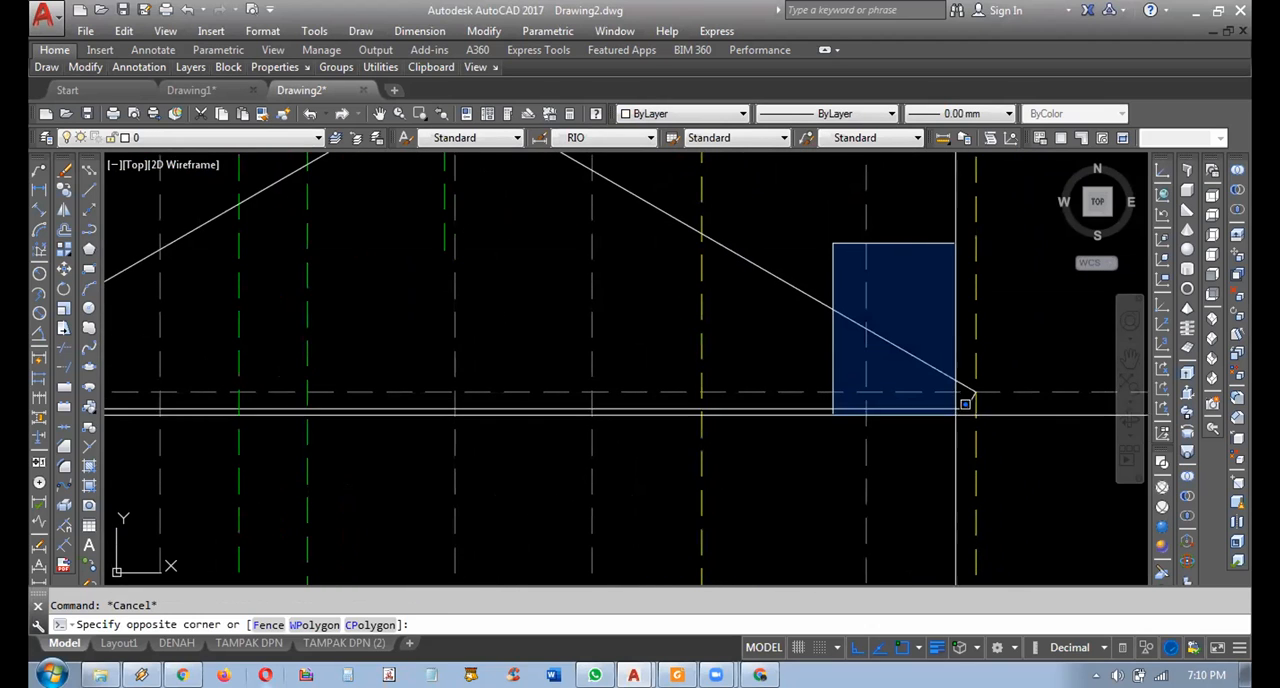
click(1006, 438)
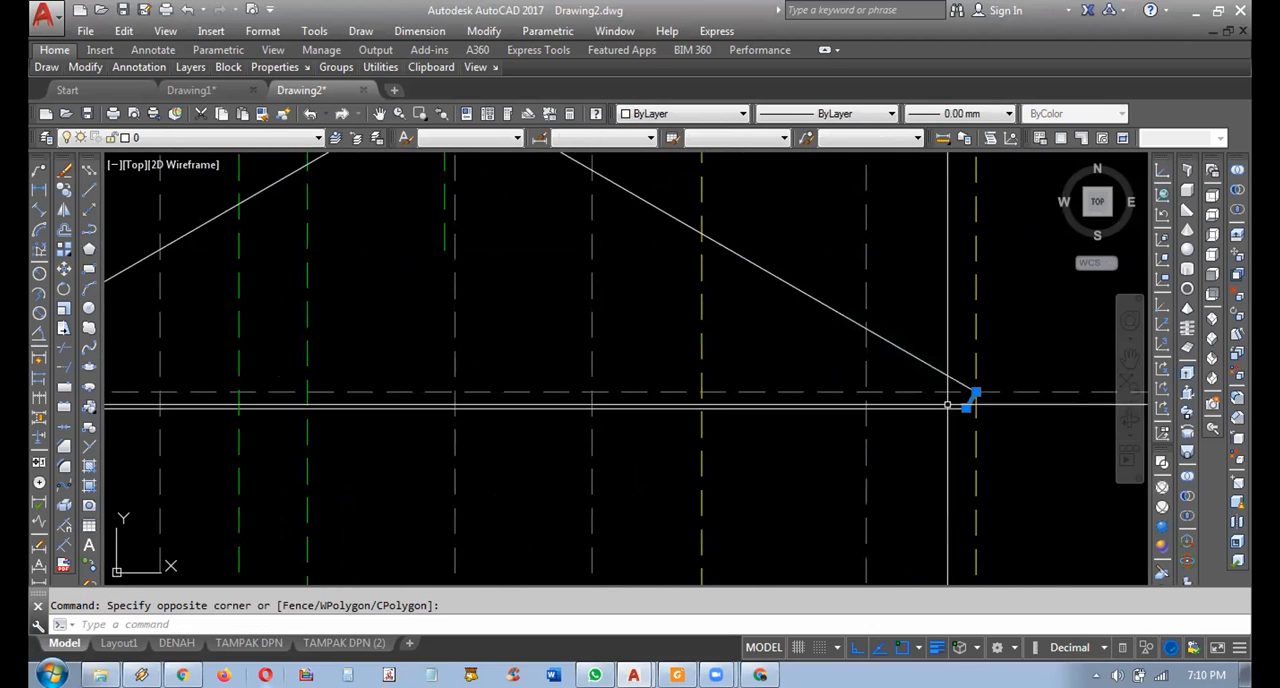
click(64, 188)
scroll(992, 390, up, 3)
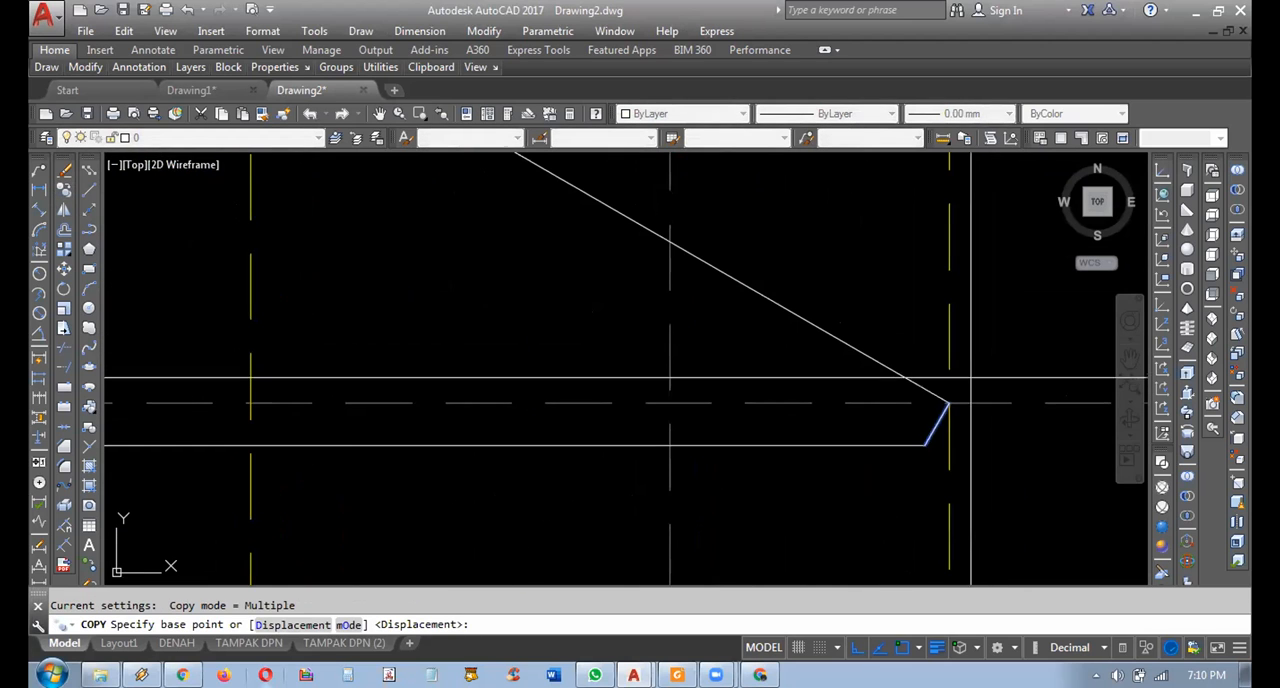
click(950, 403)
scroll(951, 400, down, 3)
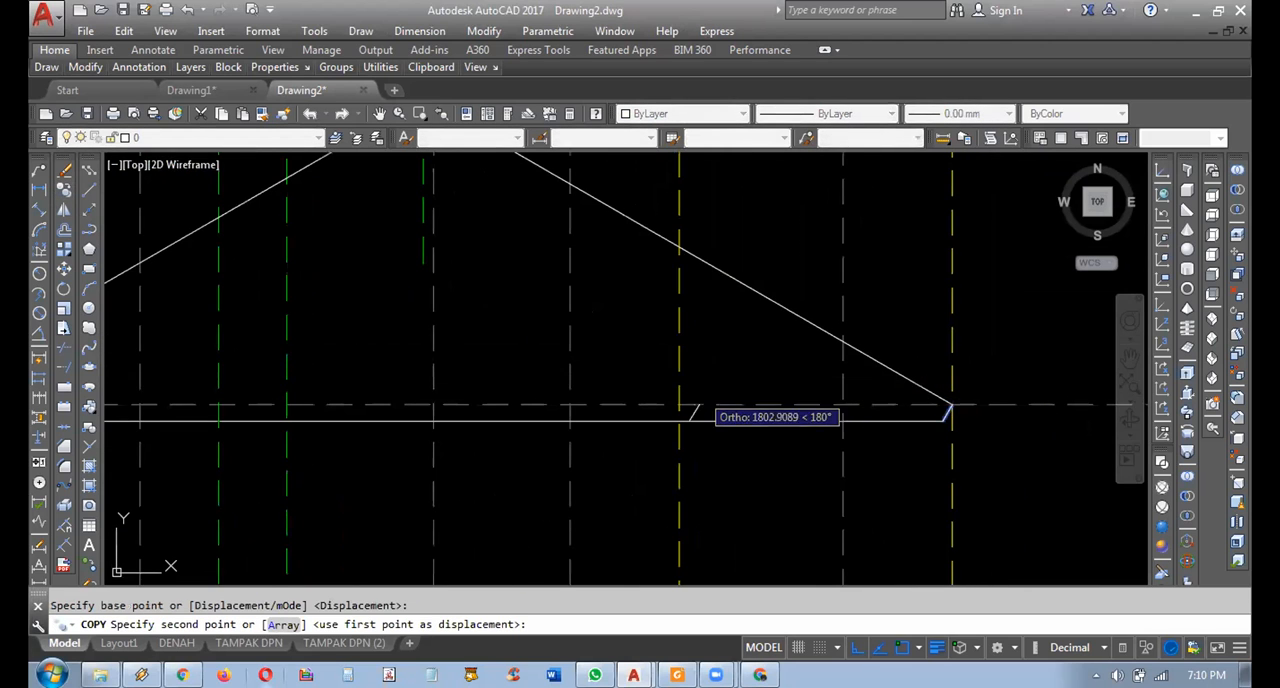
click(680, 404)
key(Escape)
Copy the right-hand sloping roof line from its eave end to the copied eave edge on the front wing's yellow projection line.
scroll(730, 397, down, 3)
middle_drag(718, 408, 702, 483)
scroll(806, 466, up, 3)
scroll(877, 459, up, 2)
key(space)
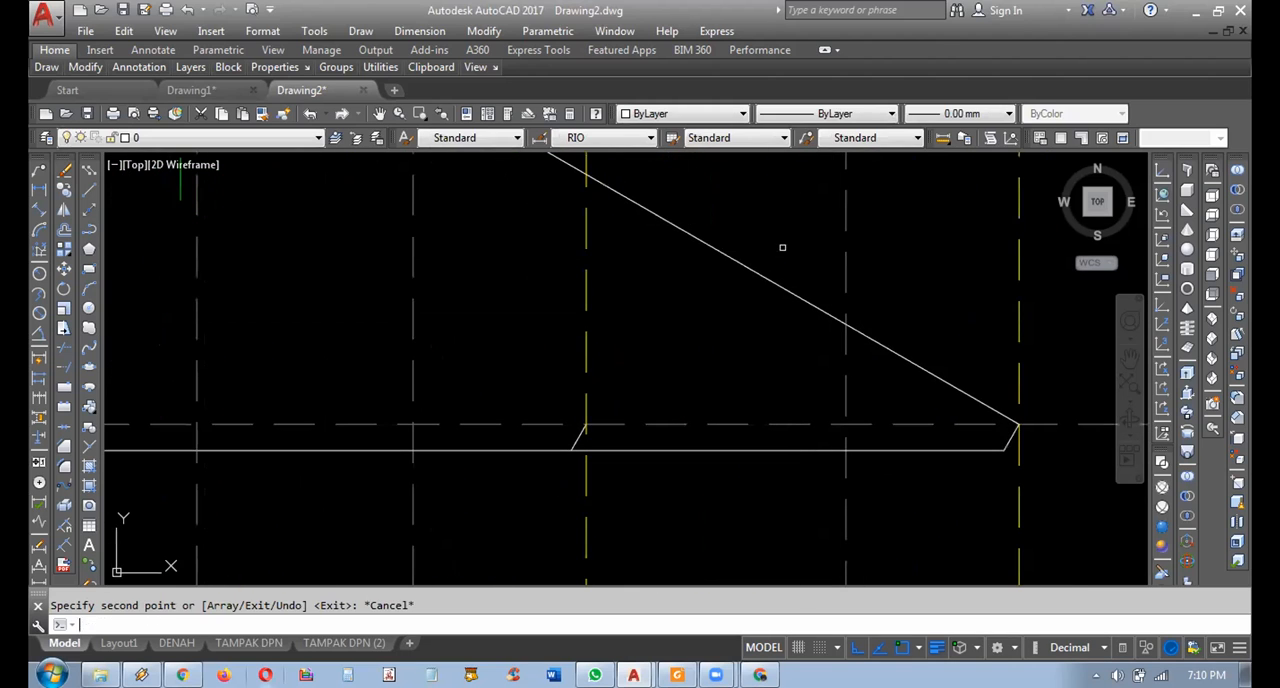
click(783, 247)
click(736, 286)
key(space)
click(1018, 425)
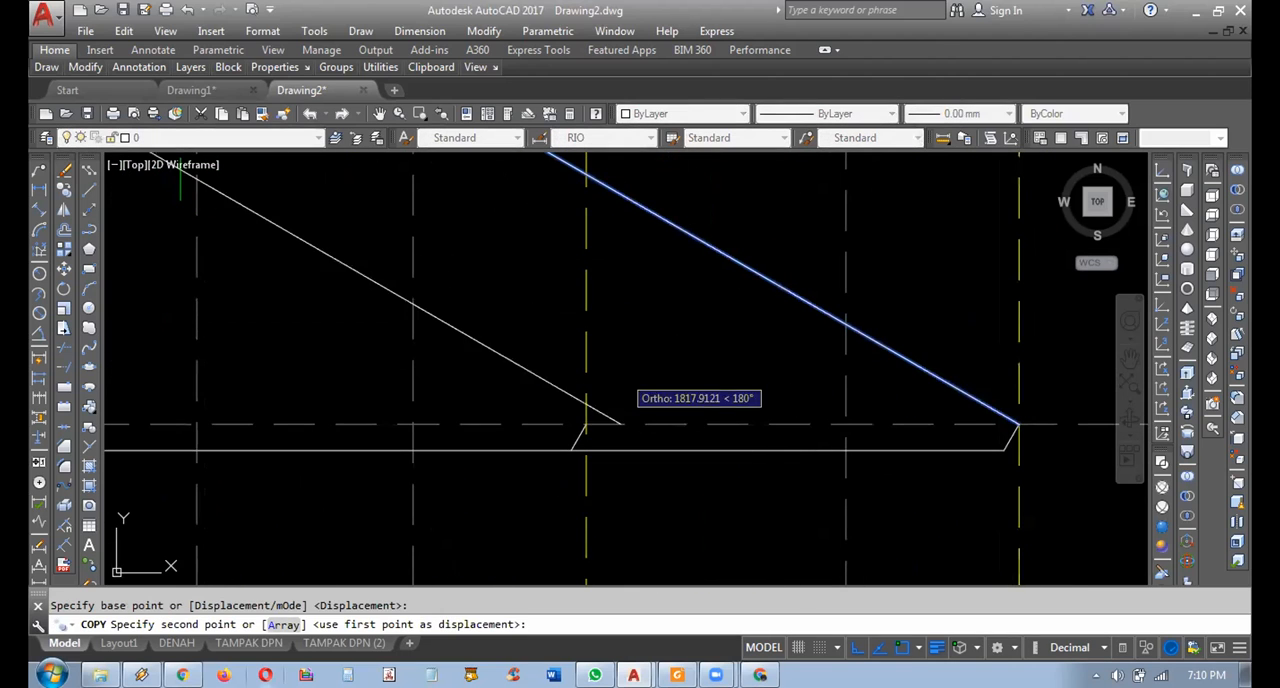
key(Escape)
scroll(616, 418, down, 3)
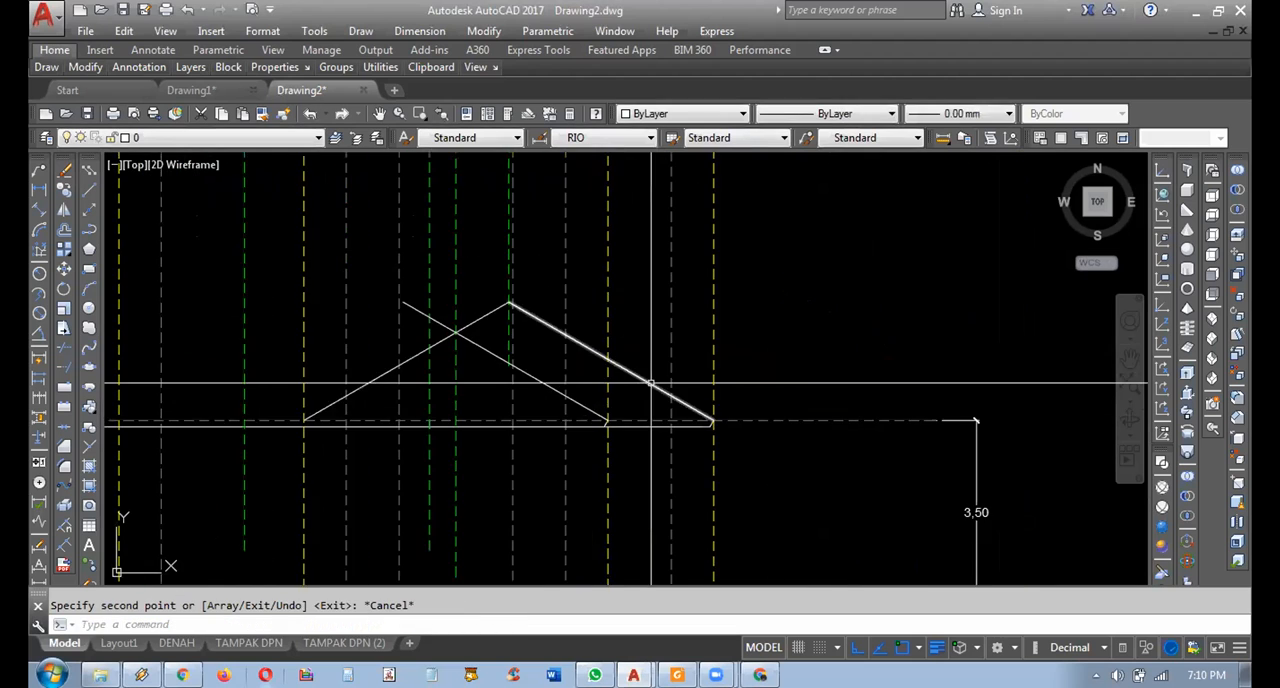
Check the copied roof slope in the elevation against the front wing's hip lines and right eave corner in the roof plan.
scroll(643, 372, up, 2)
click(592, 280)
click(546, 259)
scroll(556, 252, down, 3)
middle_drag(620, 222, 779, 514)
scroll(715, 335, up, 4)
middle_drag(708, 292, 734, 423)
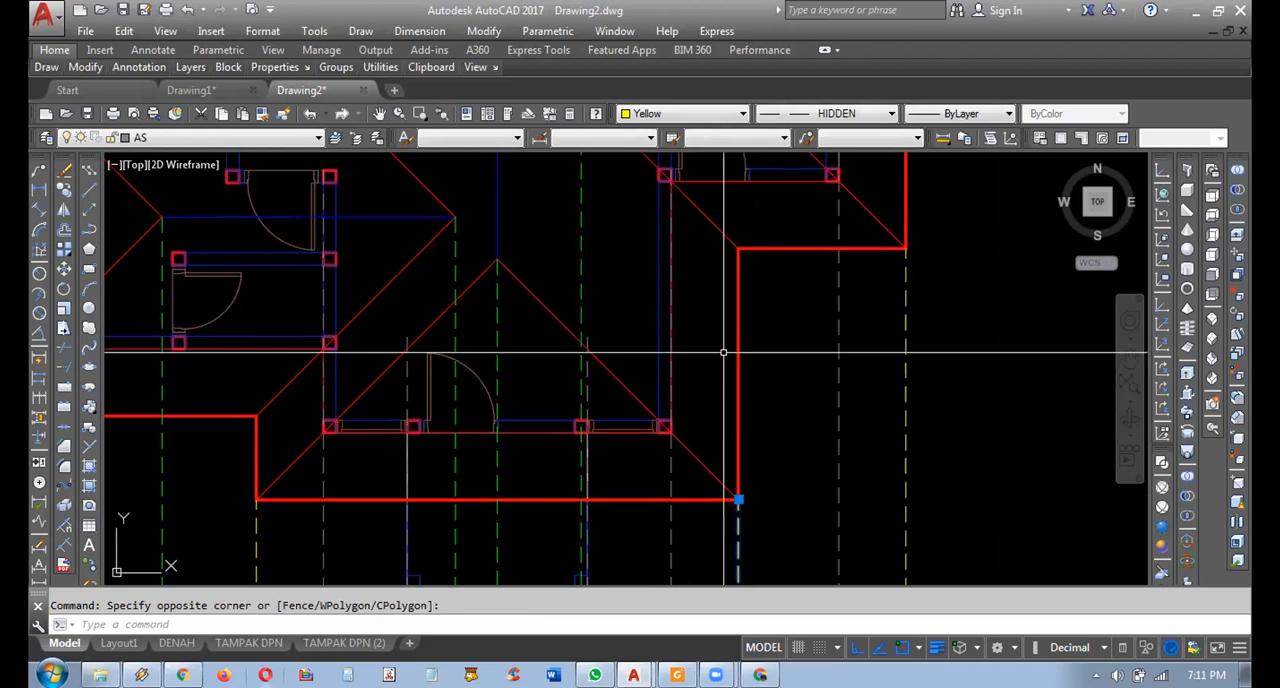
scroll(745, 205, down, 4)
middle_drag(725, 404, 726, 271)
scroll(728, 272, up, 4)
key(Escape)
middle_drag(726, 337, 830, 470)
key(Escape)
scroll(823, 472, down, 4)
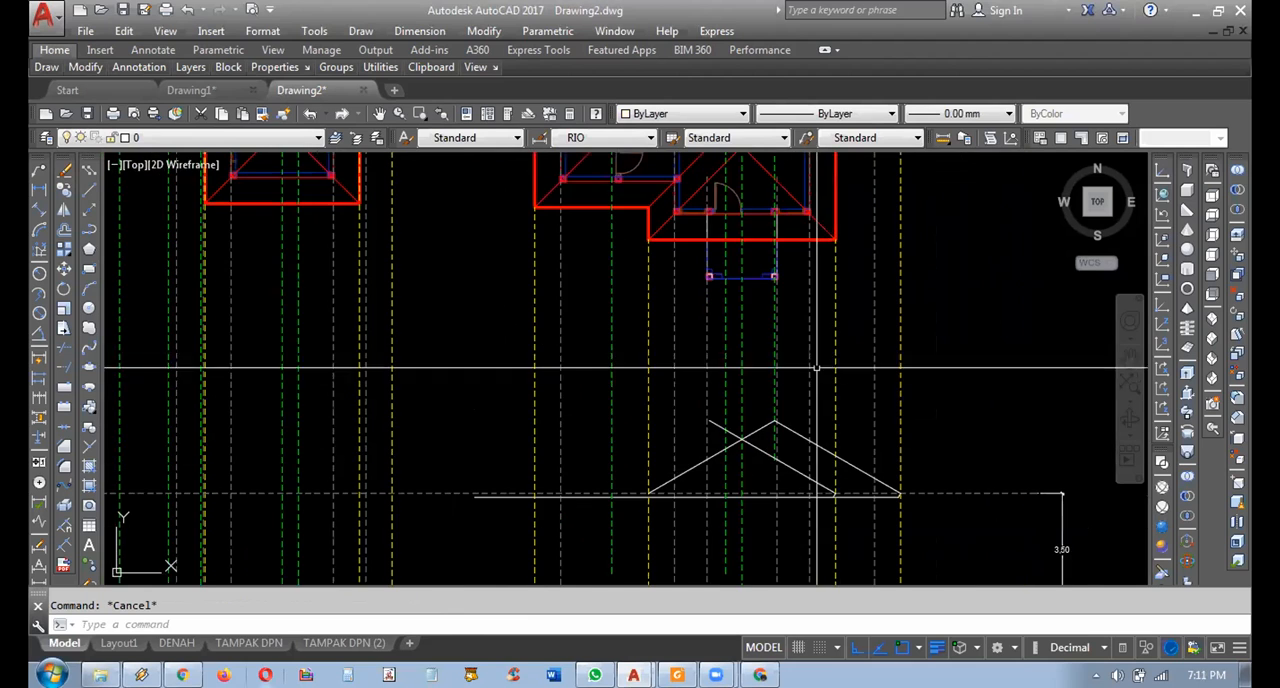
middle_drag(817, 368, 837, 428)
scroll(779, 188, up, 4)
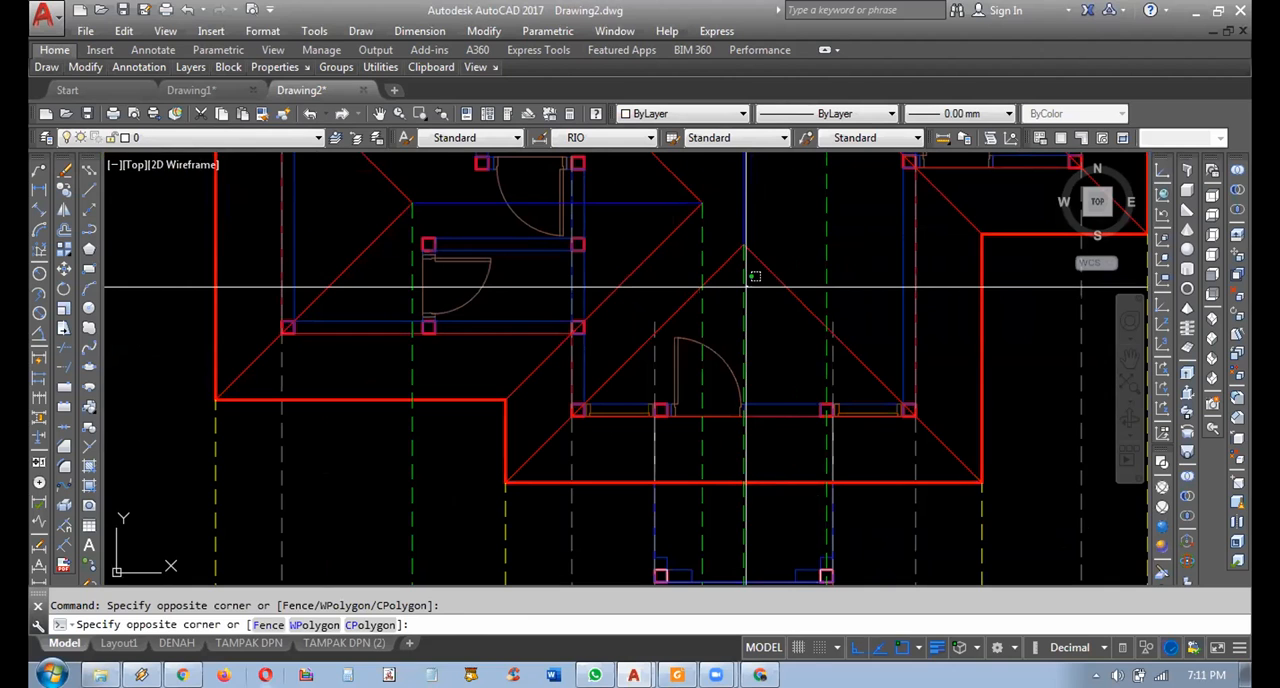
Trim the copied roof slope beyond the green projection line from the front hip apex, where the two slopes cross.
click(741, 298)
scroll(743, 296, down, 4)
middle_drag(751, 437, 766, 261)
scroll(770, 400, up, 8)
middle_drag(764, 371, 794, 420)
scroll(791, 401, up, 2)
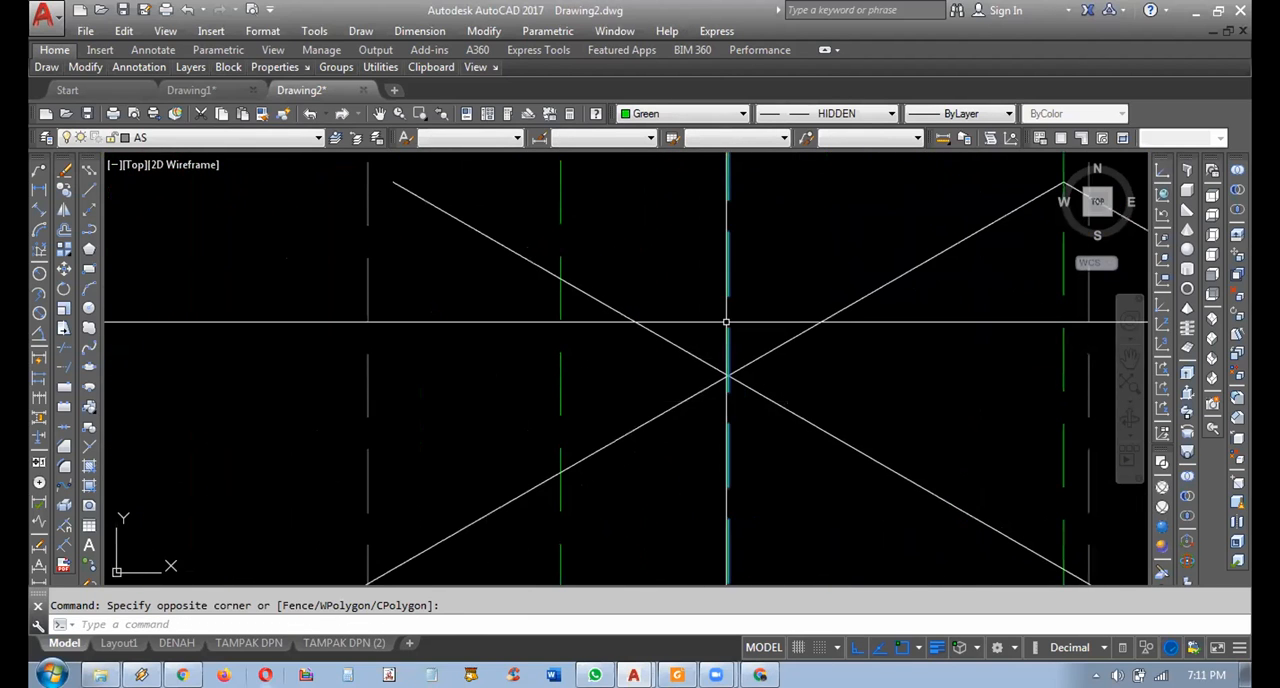
scroll(719, 300, down, 4)
scroll(716, 345, up, 2)
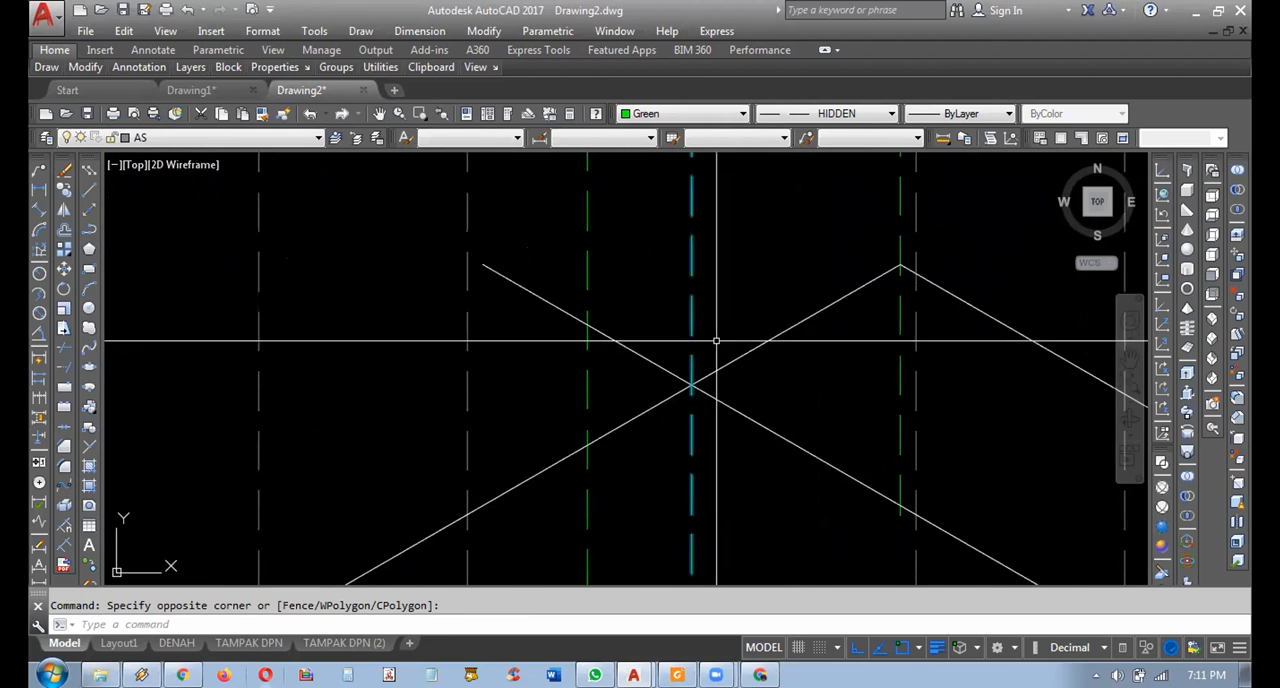
middle_drag(732, 392, 764, 402)
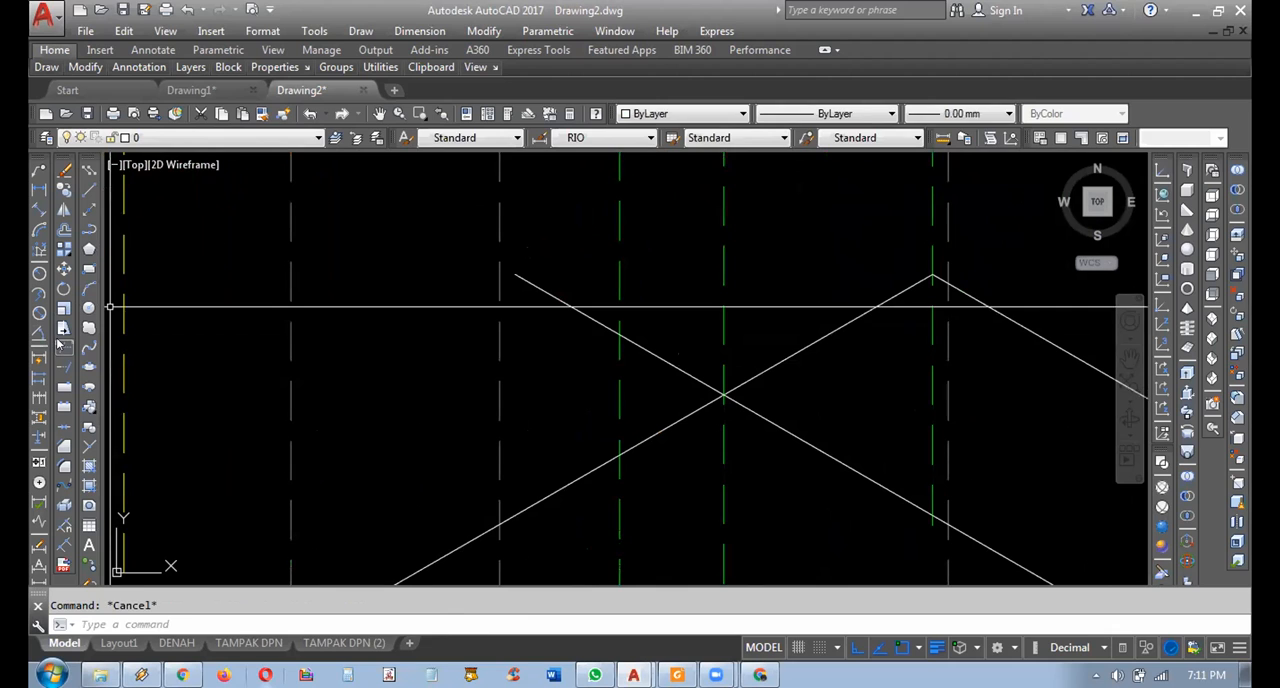
click(62, 346)
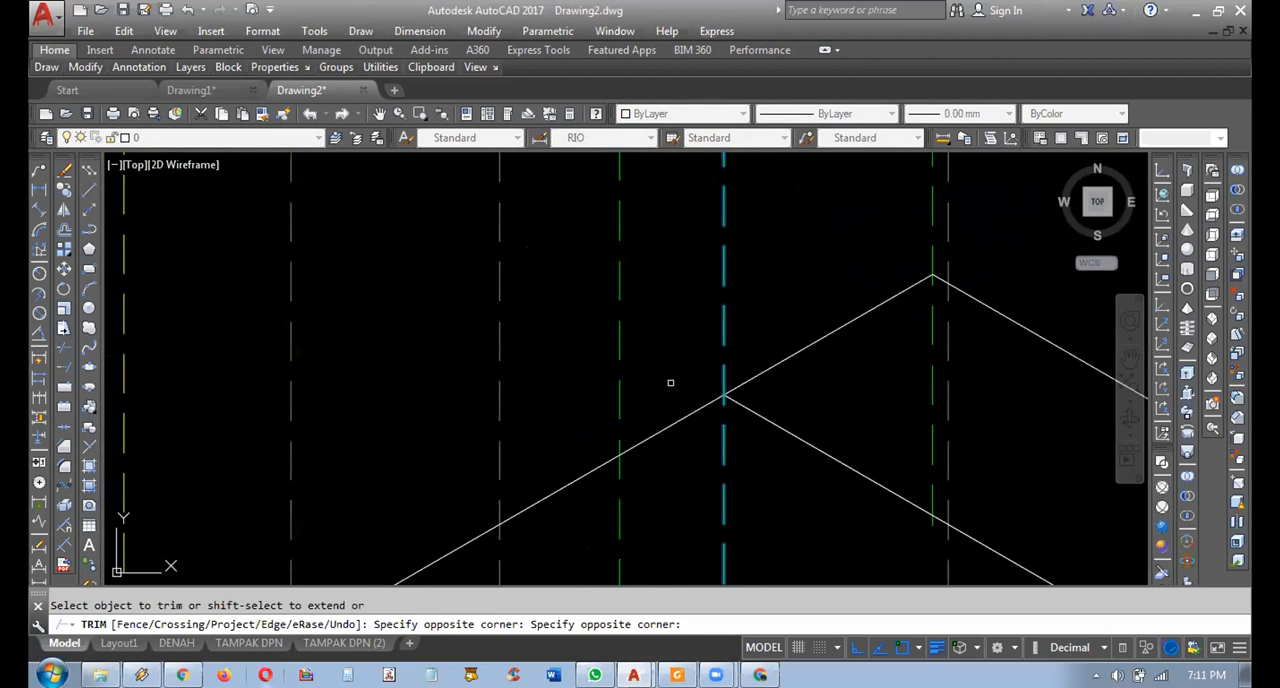
key(Escape)
Compare the hip lines of the rear and front roof parts in the plan with the two overlapping gables in the elevation.
scroll(699, 349, down, 8)
mouse_move(772, 415)
middle_down()
mouse_move(792, 444)
mouse_move(762, 454)
mouse_move(778, 461)
middle_up()
scroll(793, 457, up, 2)
scroll(788, 372, down, 2)
middle_drag(769, 318, 772, 582)
scroll(798, 278, up, 2)
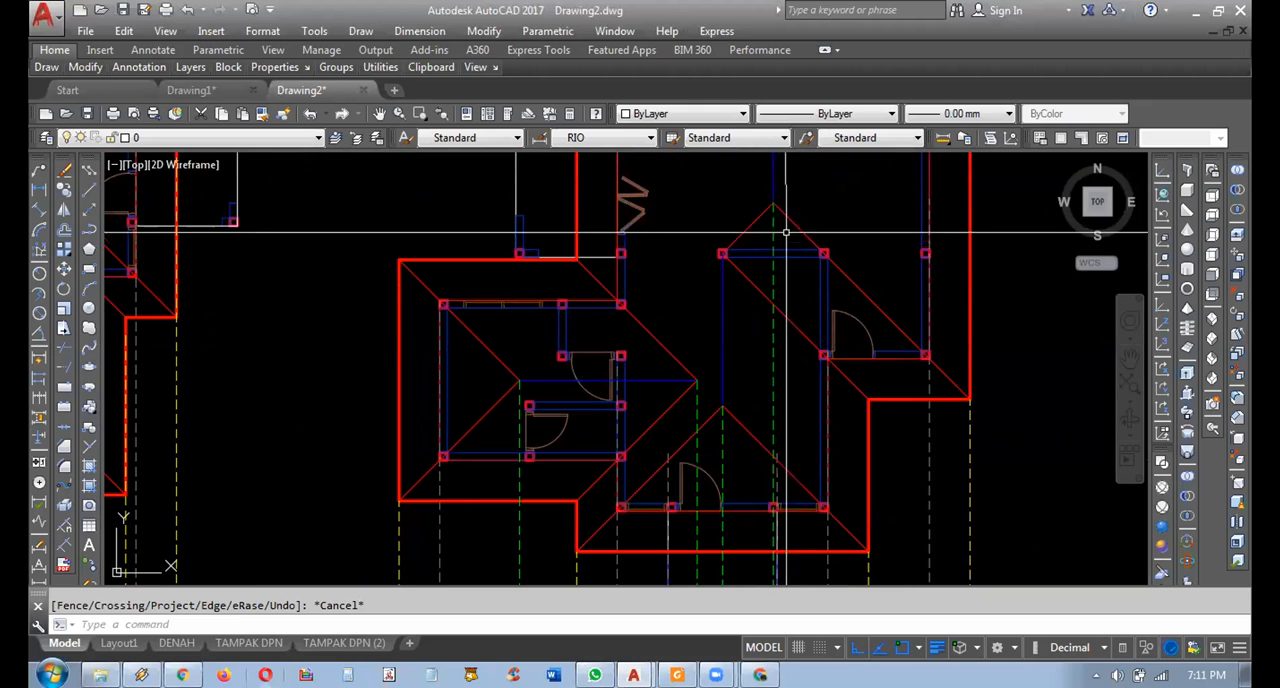
click(797, 194)
click(791, 226)
click(757, 226)
click(745, 220)
click(746, 416)
click(686, 453)
click(678, 449)
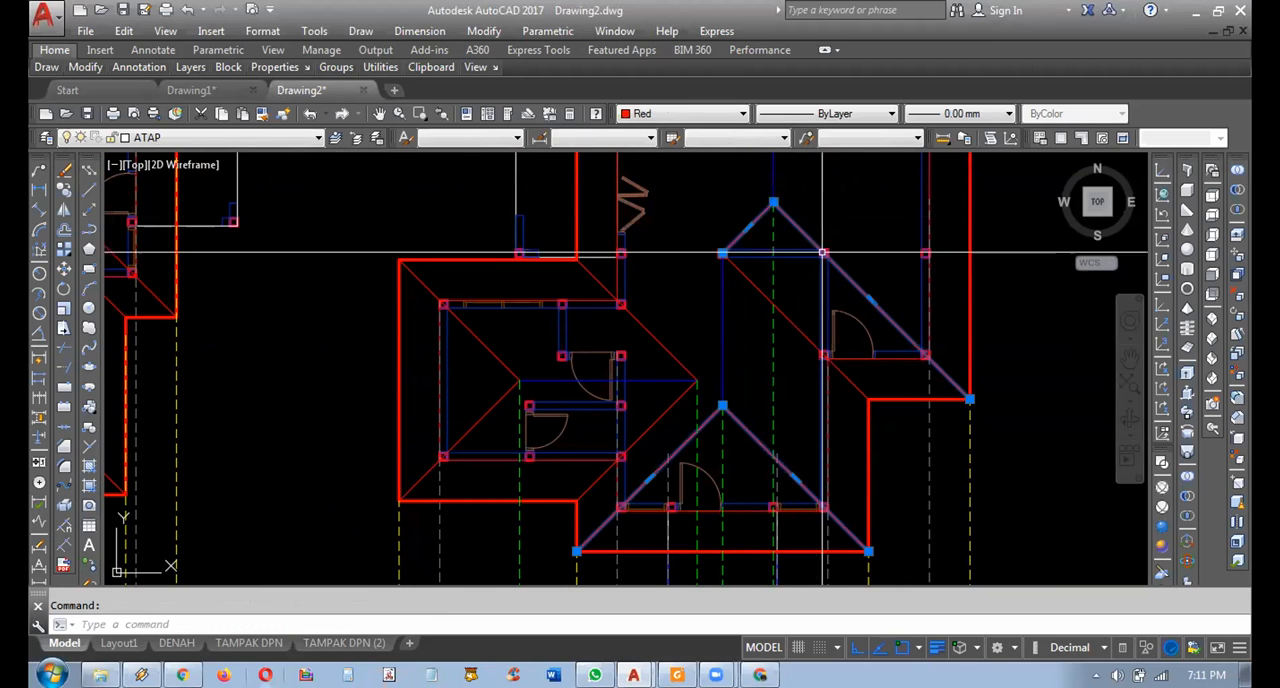
scroll(770, 388, down, 4)
middle_drag(763, 570, 771, 323)
scroll(778, 322, up, 2)
middle_drag(797, 243, 826, 290)
scroll(826, 290, up, 2)
scroll(845, 368, down, 2)
middle_drag(832, 376, 863, 618)
key(Escape)
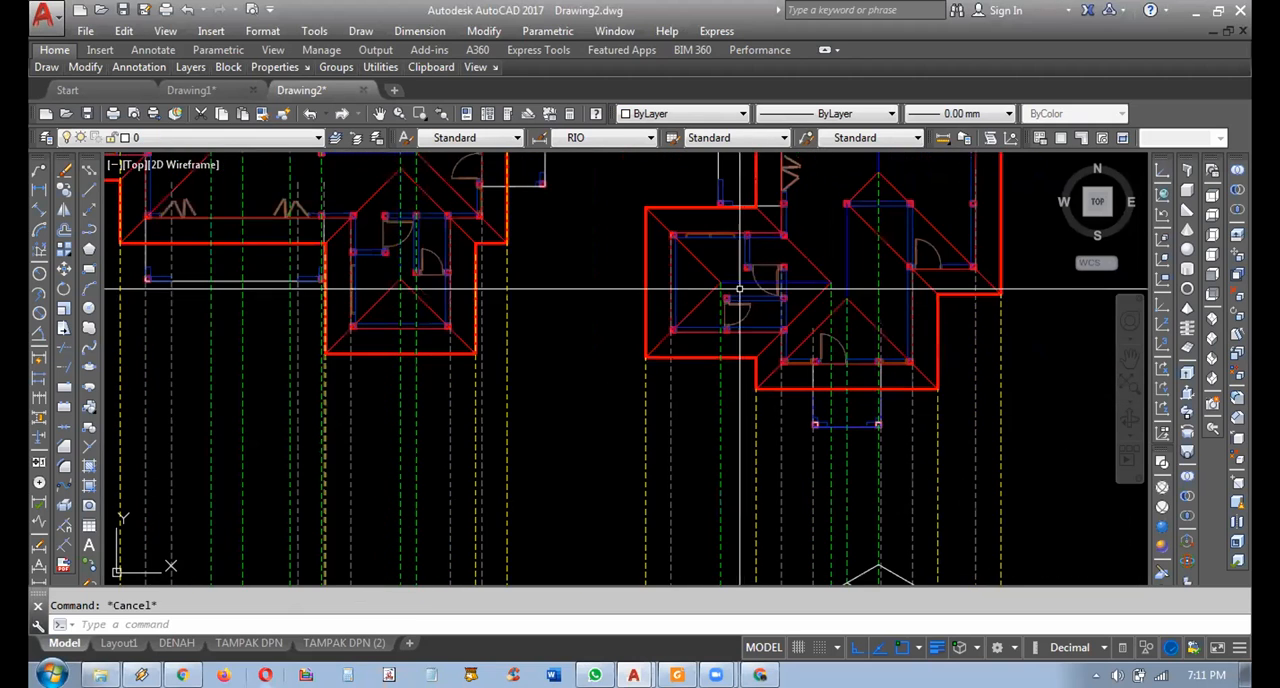
Draw a horizontal polyline for the left wing's ridge from its right-hand green projection's crossing with the roof slope past its left-hand green projection.
scroll(729, 249, up, 2)
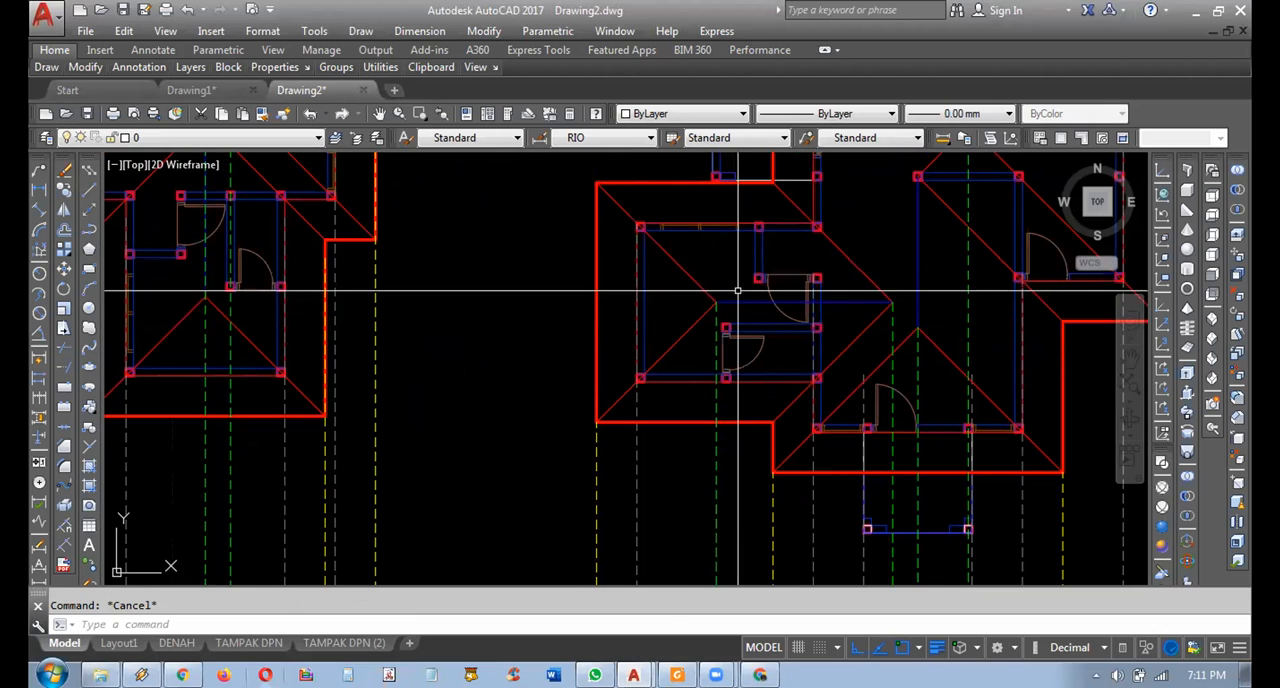
scroll(888, 300, up, 4)
click(923, 346)
click(872, 367)
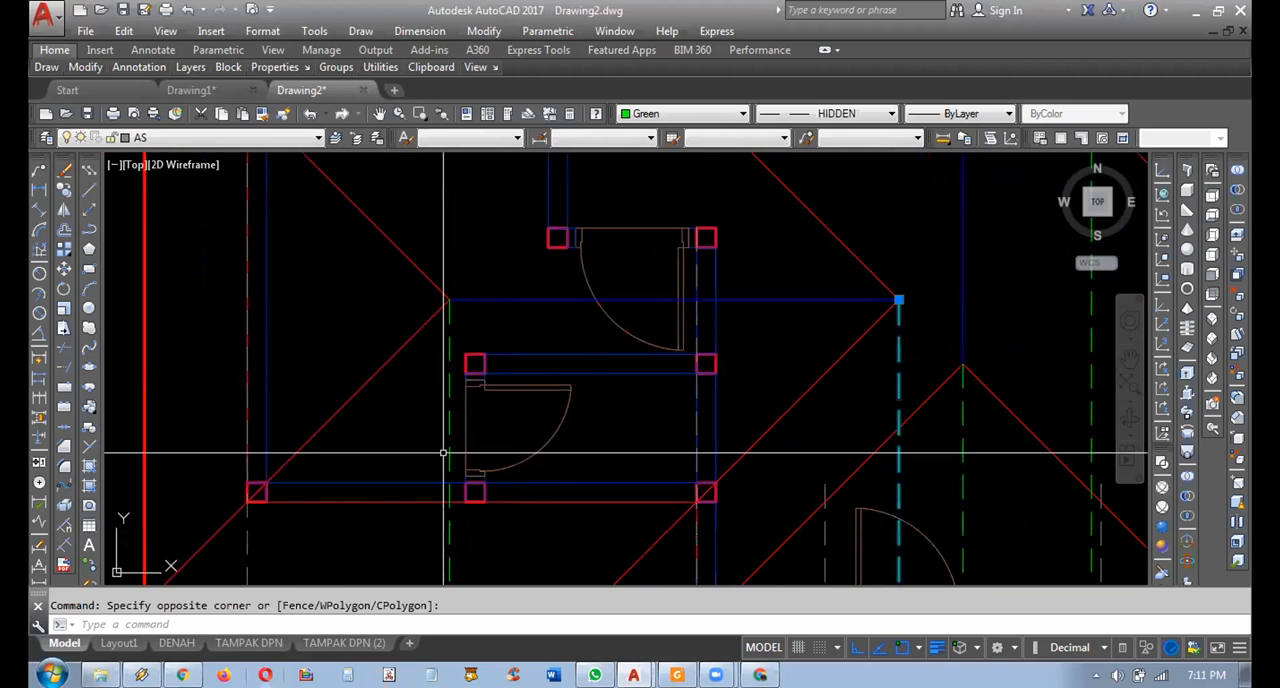
scroll(653, 473, down, 4)
middle_drag(653, 473, 585, 160)
middle_drag(611, 431, 655, 213)
scroll(671, 377, up, 4)
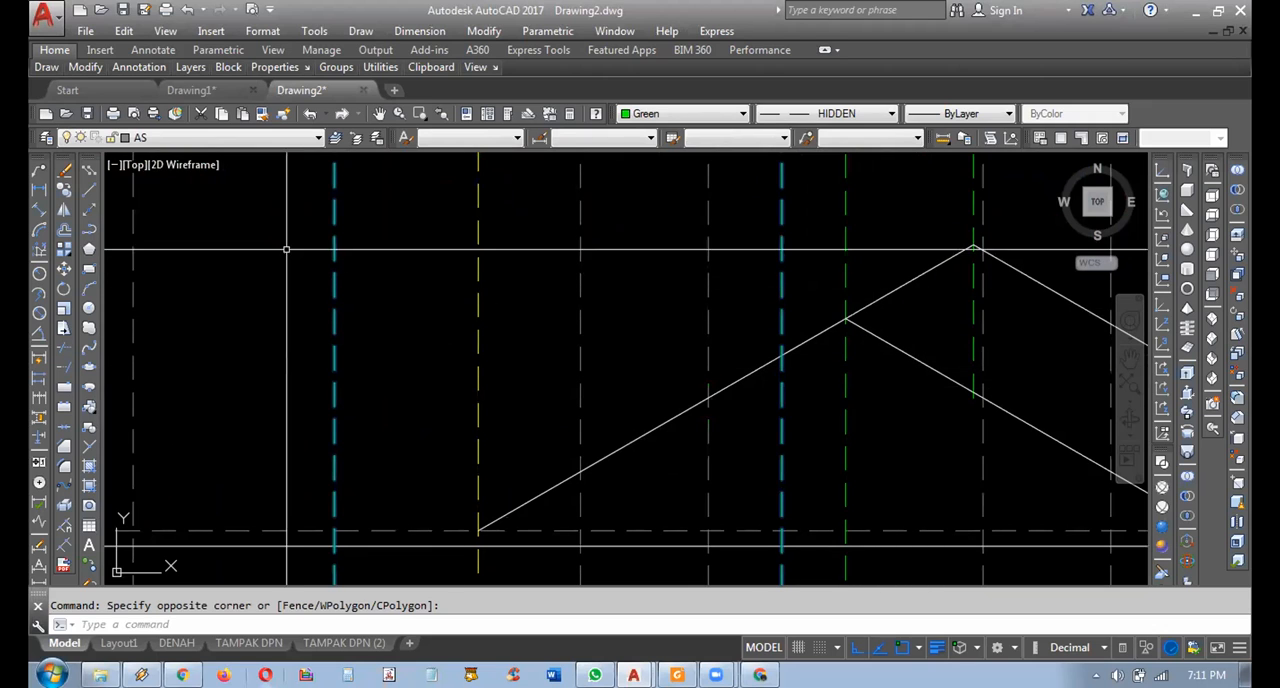
click(88, 230)
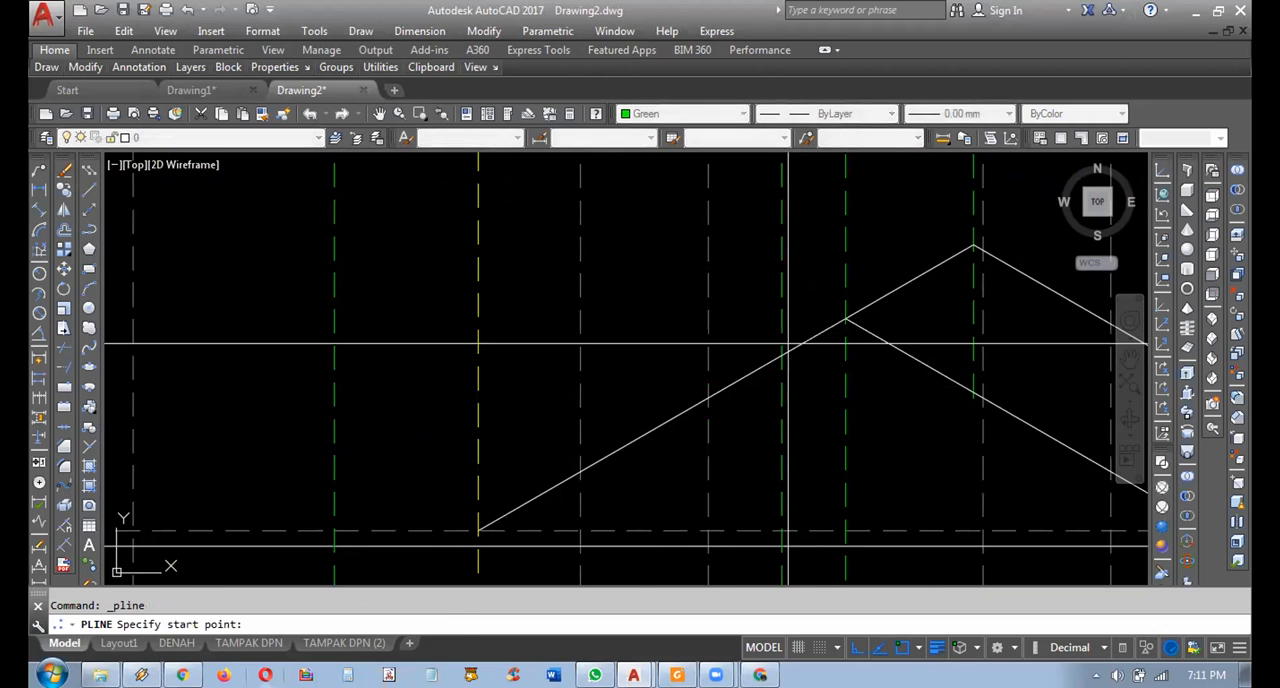
click(783, 355)
click(288, 368)
scroll(582, 388, down, 4)
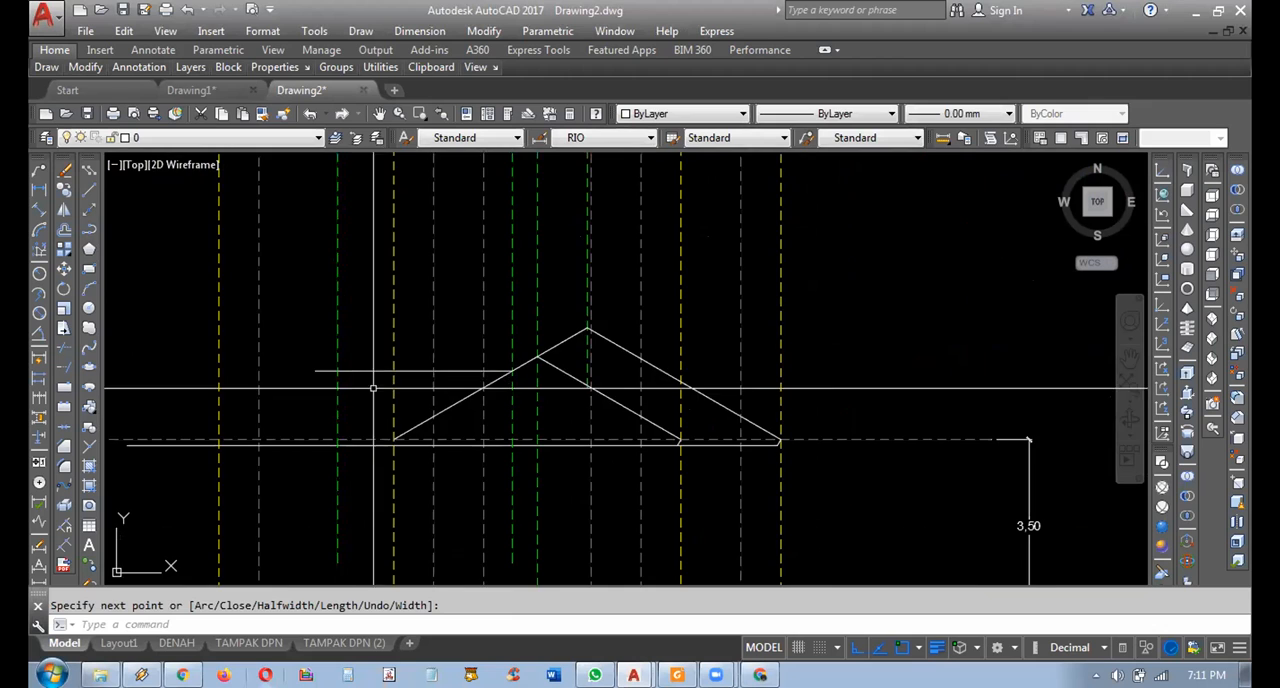
Check the left wing's ridge line in the elevation against the green projection from the hip apex in the roof plan.
middle_drag(582, 388, 604, 420)
click(582, 428)
click(570, 443)
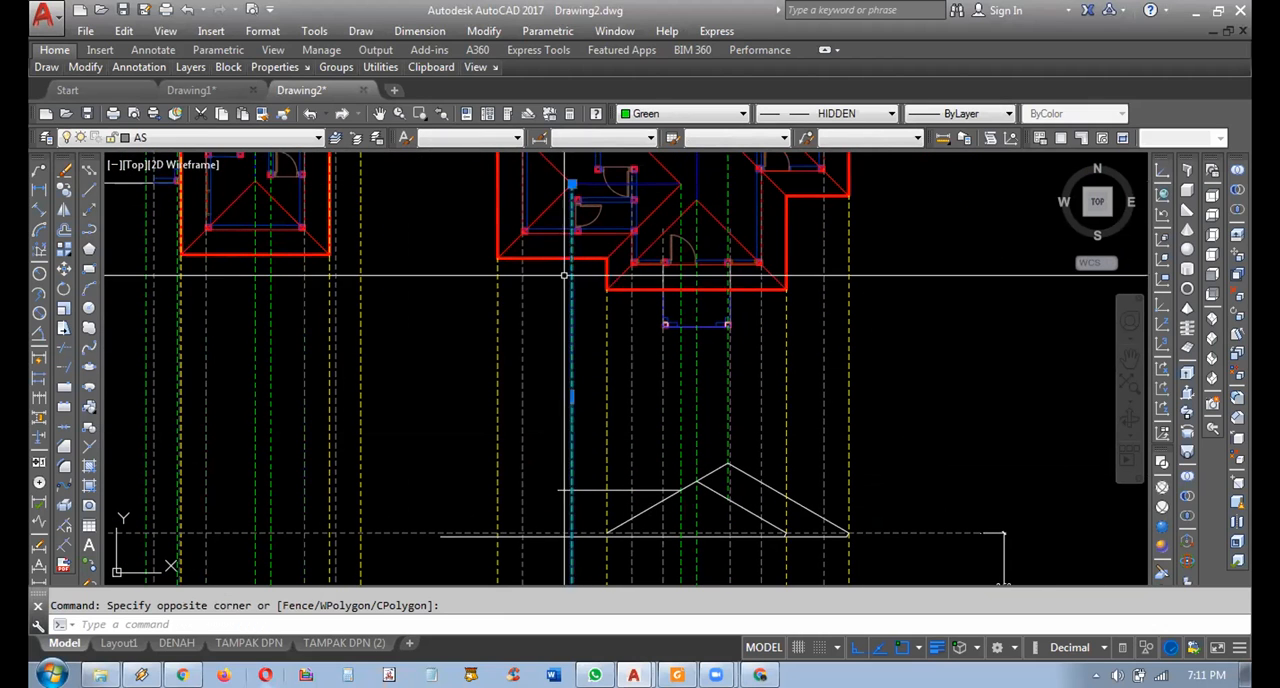
scroll(583, 490, up, 2)
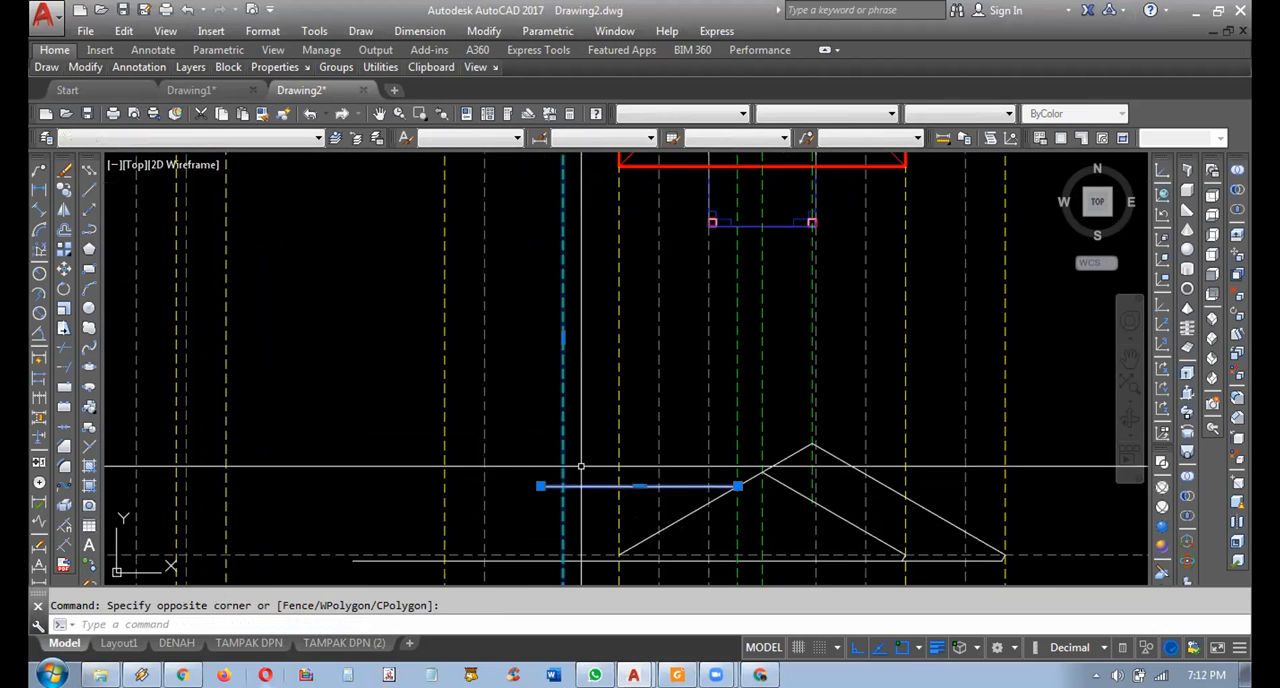
middle_drag(581, 466, 606, 400)
scroll(580, 432, up, 2)
scroll(567, 381, down, 2)
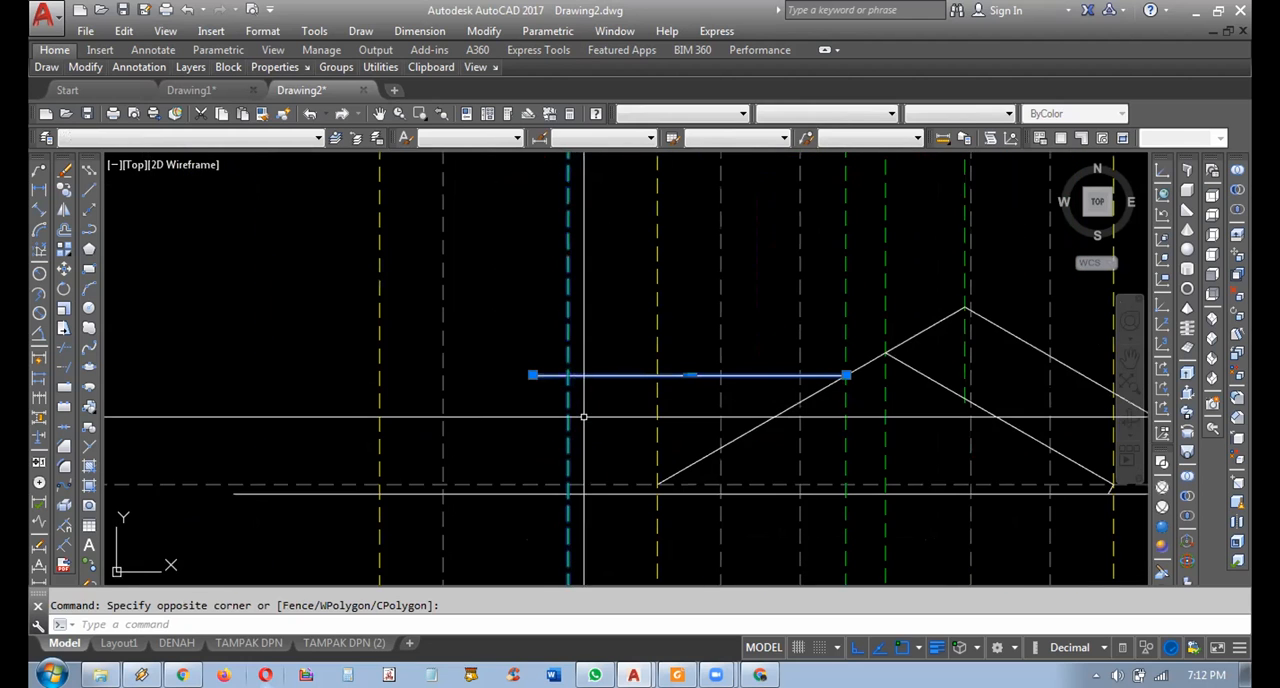
key(Escape)
Mirror the front gable's right eave edge about the gable's central axis onto its left eave, keeping the original.
middle_drag(734, 472, 646, 427)
middle_drag(993, 414, 981, 411)
click(1042, 478)
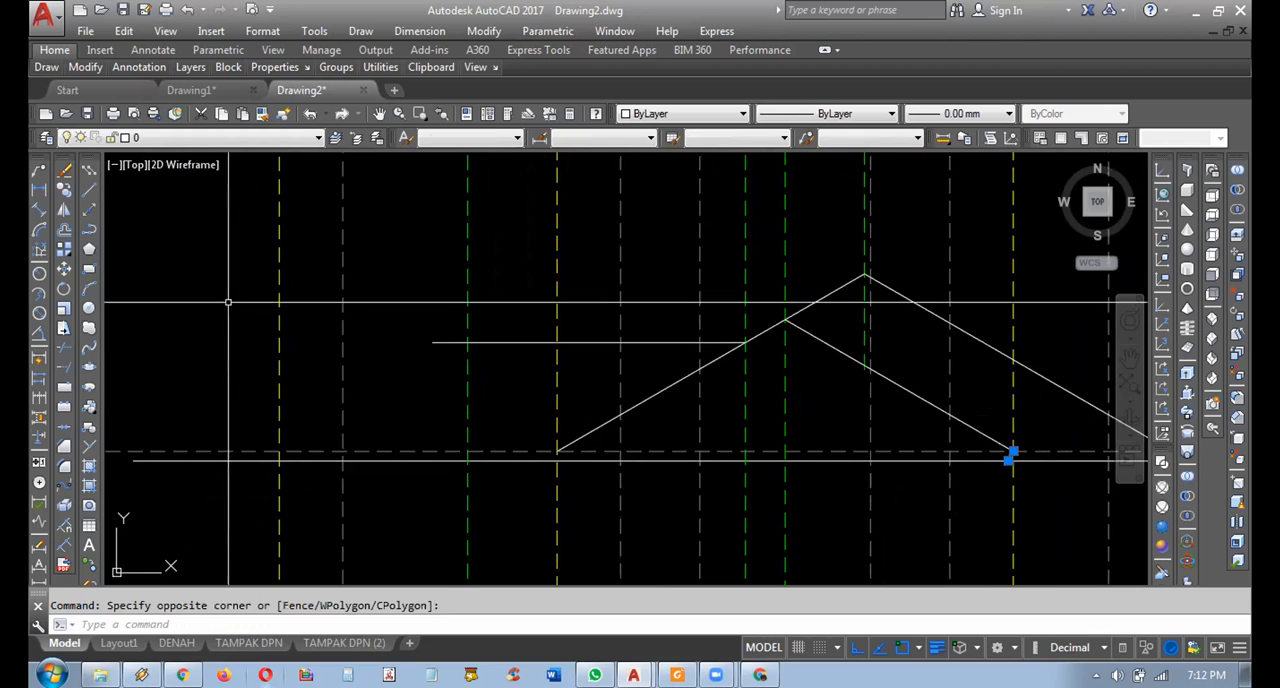
click(63, 209)
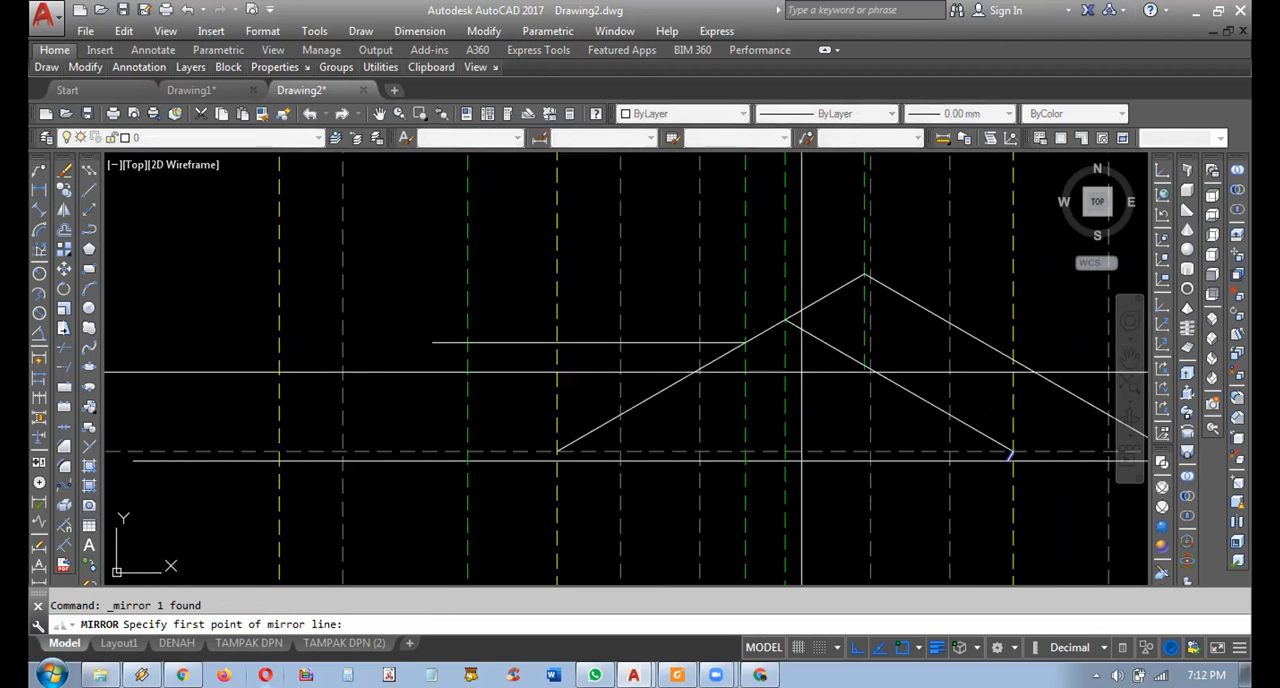
click(814, 228)
key(Return)
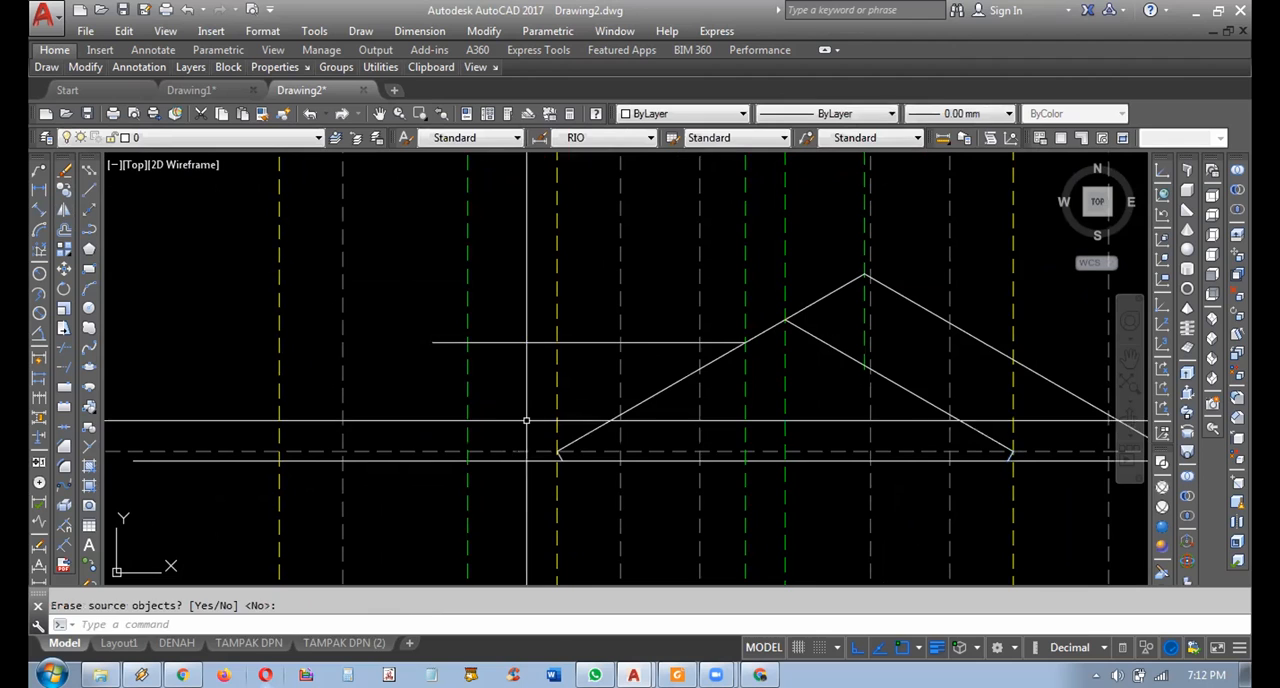
Copy the left roof slope with its eave edge from the ridge line's right end to its crossing with the left wing's left-hand green projection.
click(526, 420)
click(597, 496)
click(656, 408)
click(637, 391)
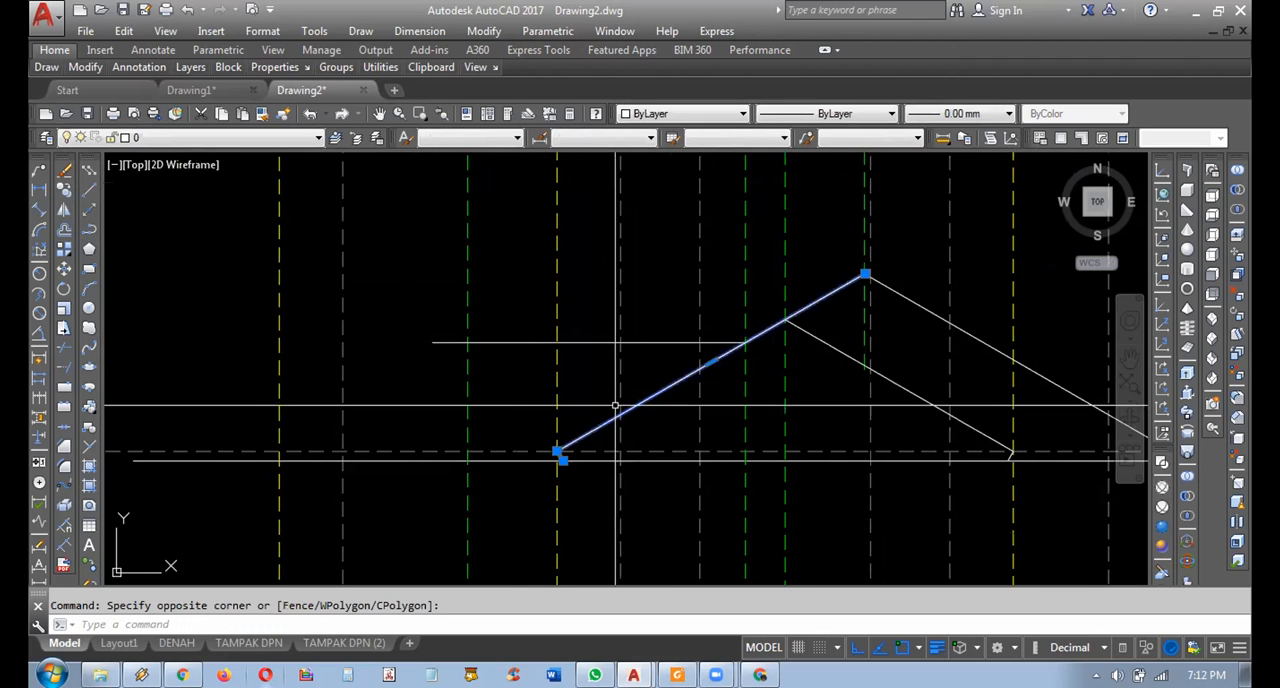
click(63, 189)
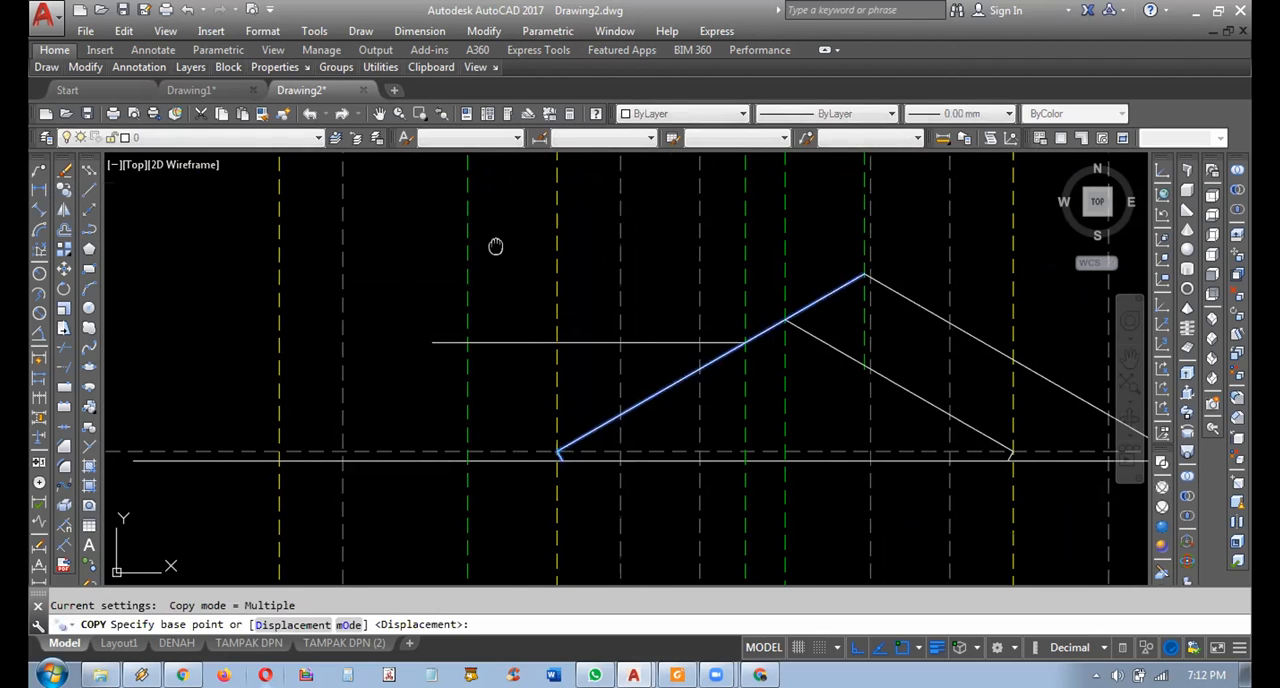
click(756, 352)
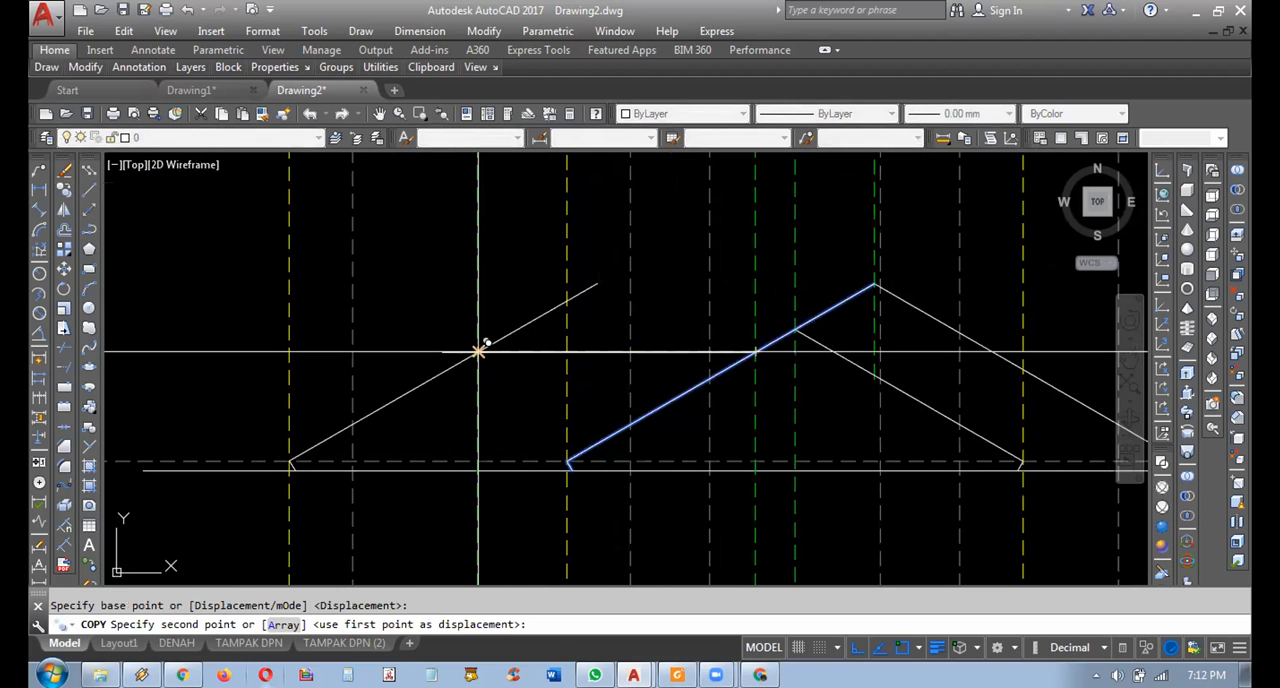
click(478, 350)
key(Escape)
middle_drag(478, 350, 666, 385)
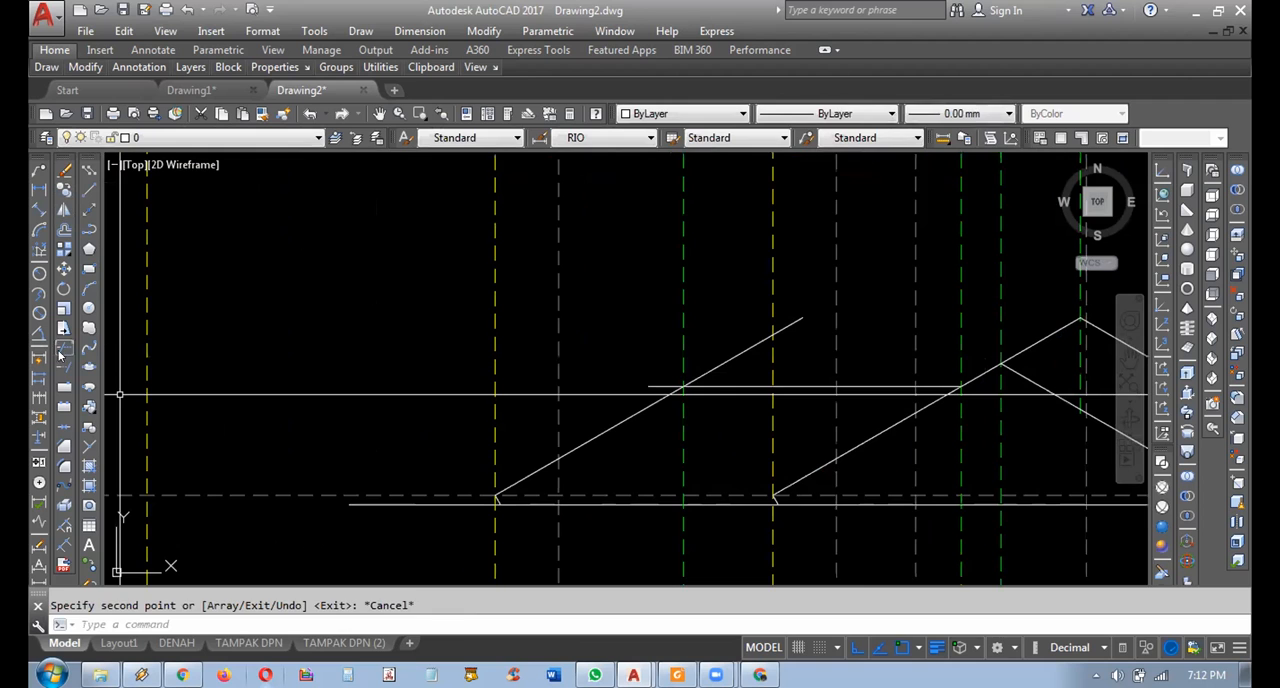
Trim the copied slope above the left wing's ridge line and the ridge's overhang beyond the slope.
scroll(735, 354, up, 4)
text(tr)
key(Return)
key(Return)
click(852, 387)
click(804, 331)
key(Escape)
key(Return)
key(Return)
click(666, 406)
click(645, 457)
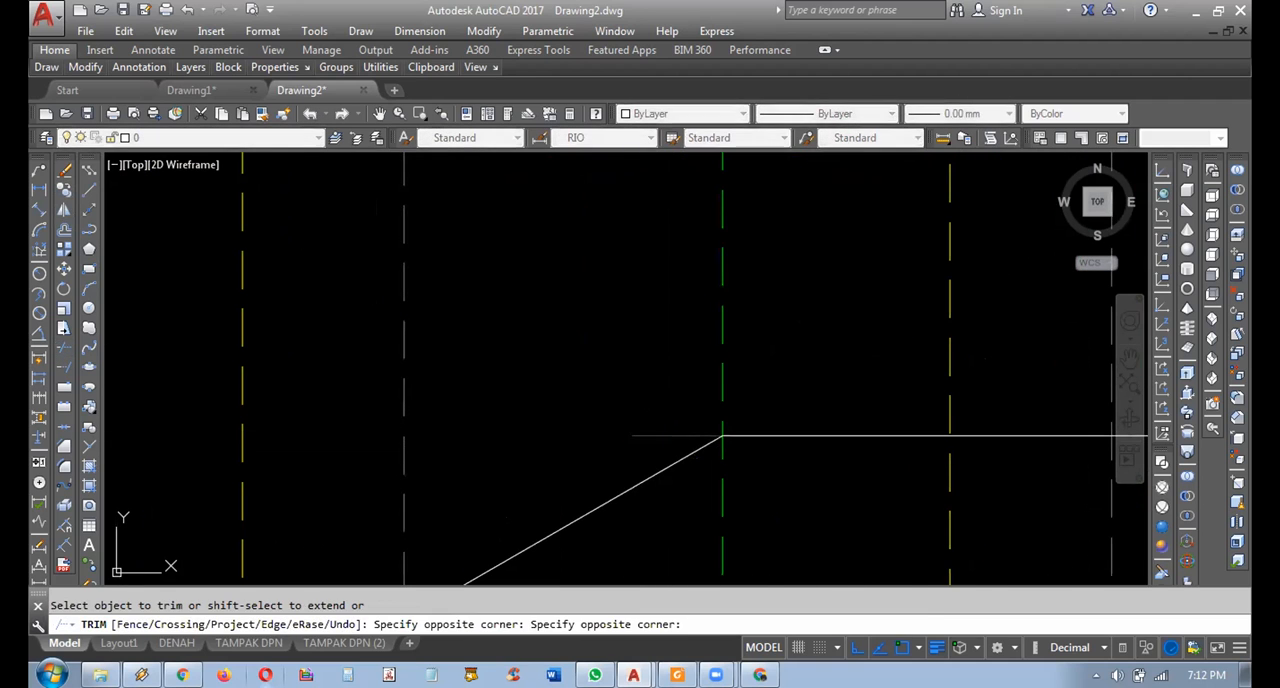
key(Escape)
Erase the green ridge projection lines between the right-hand roof plan and its elevation.
scroll(498, 444, down, 7)
mouse_move(593, 391)
middle_down()
mouse_move(557, 428)
mouse_move(588, 432)
mouse_move(556, 413)
middle_up()
click(531, 383)
click(517, 423)
key(Delete)
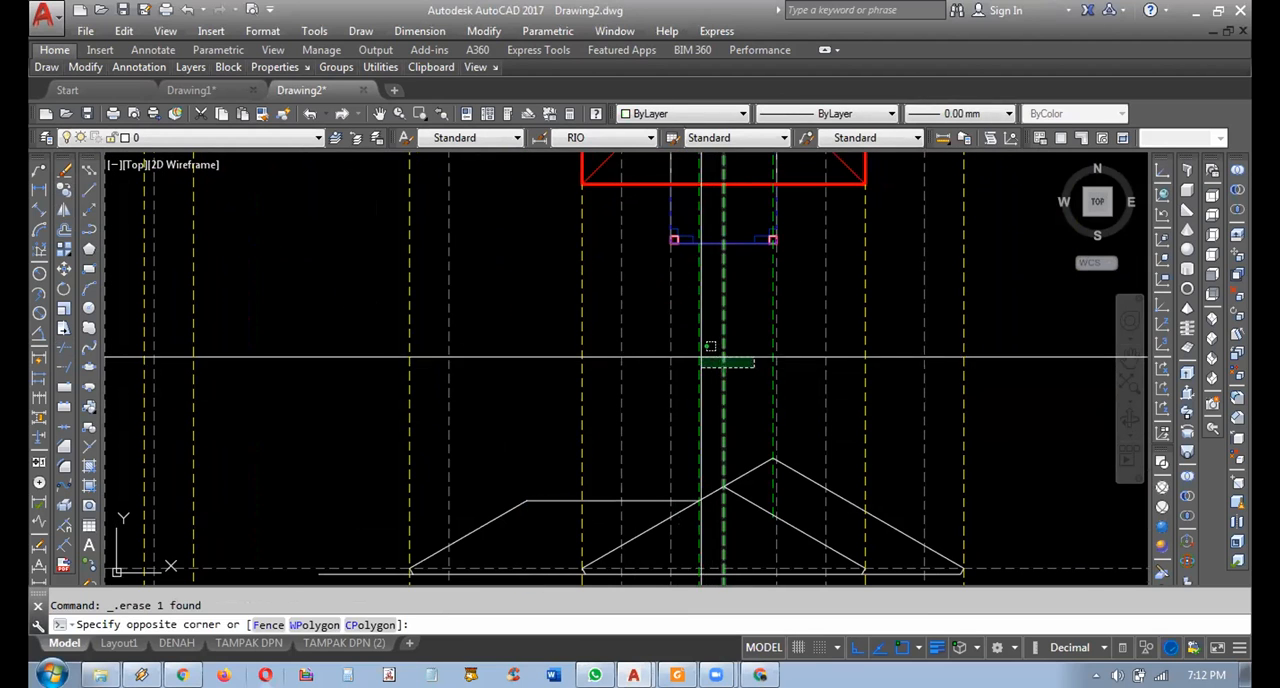
click(697, 357)
key(Delete)
scroll(773, 342, up, 4)
click(775, 342)
click(743, 346)
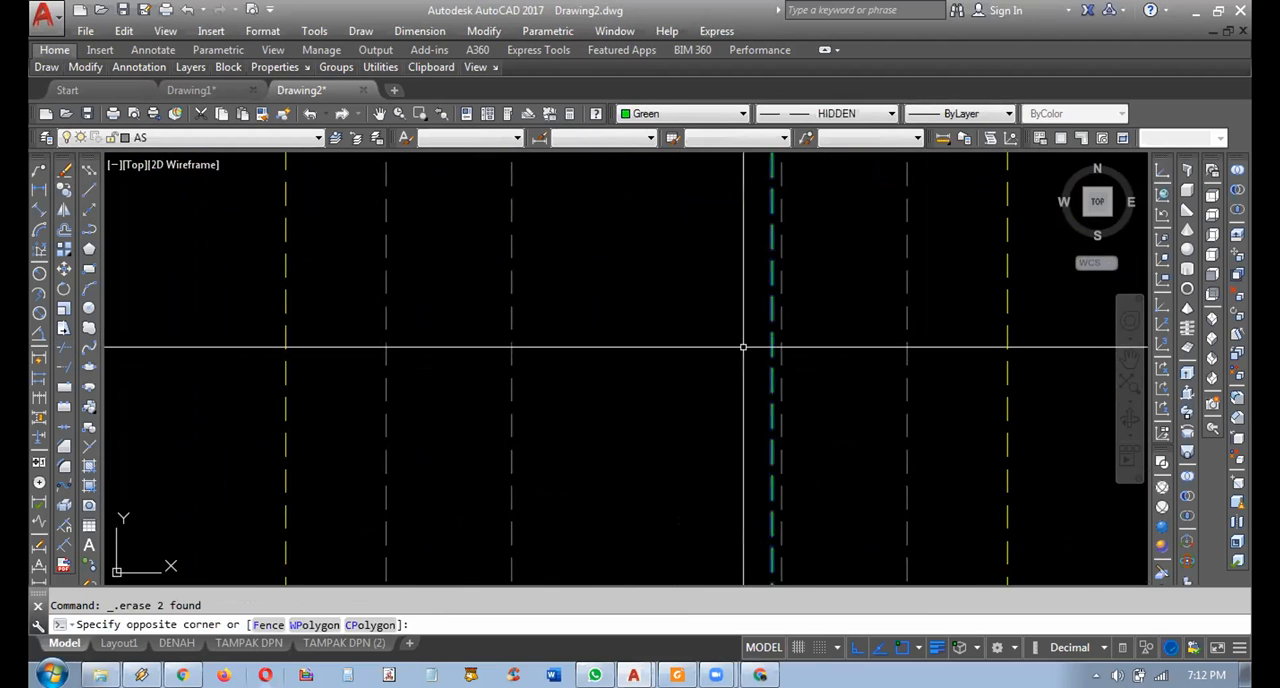
key(Delete)
scroll(735, 352, down, 4)
middle_drag(656, 400, 653, 353)
scroll(652, 353, down, 2)
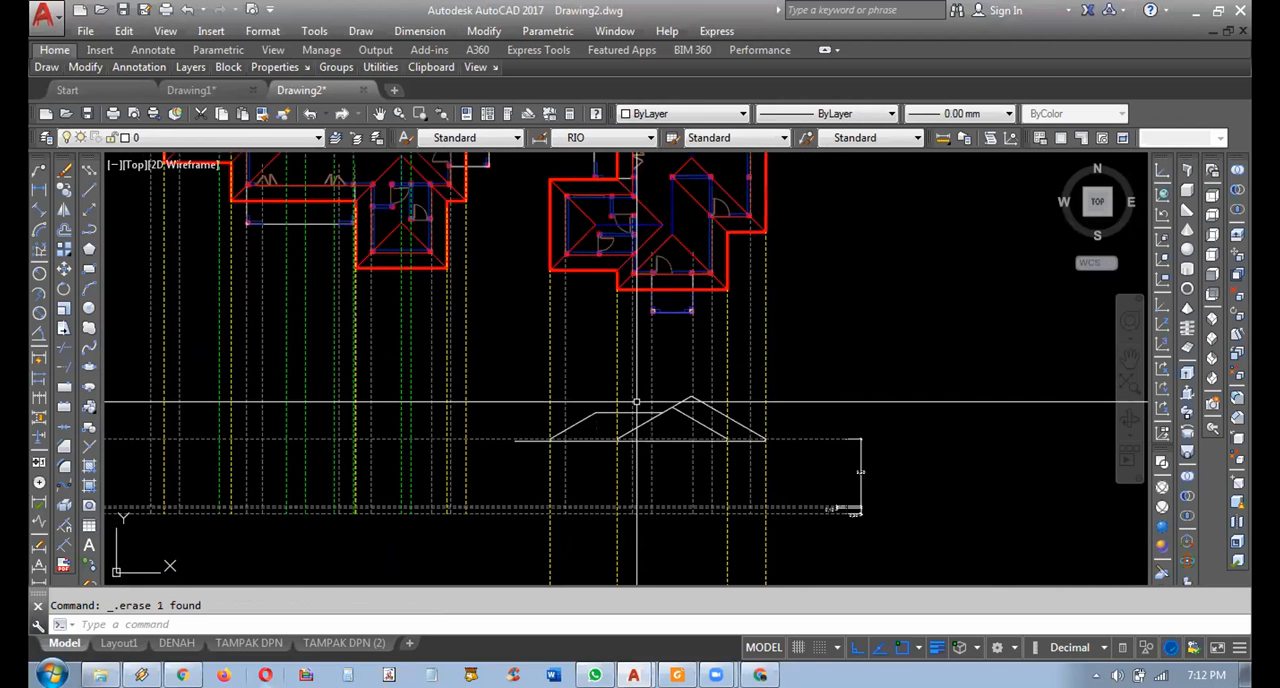
Erase the yellow eave projection lines between the right-hand roof plan and its elevation.
middle_drag(539, 160, 565, 268)
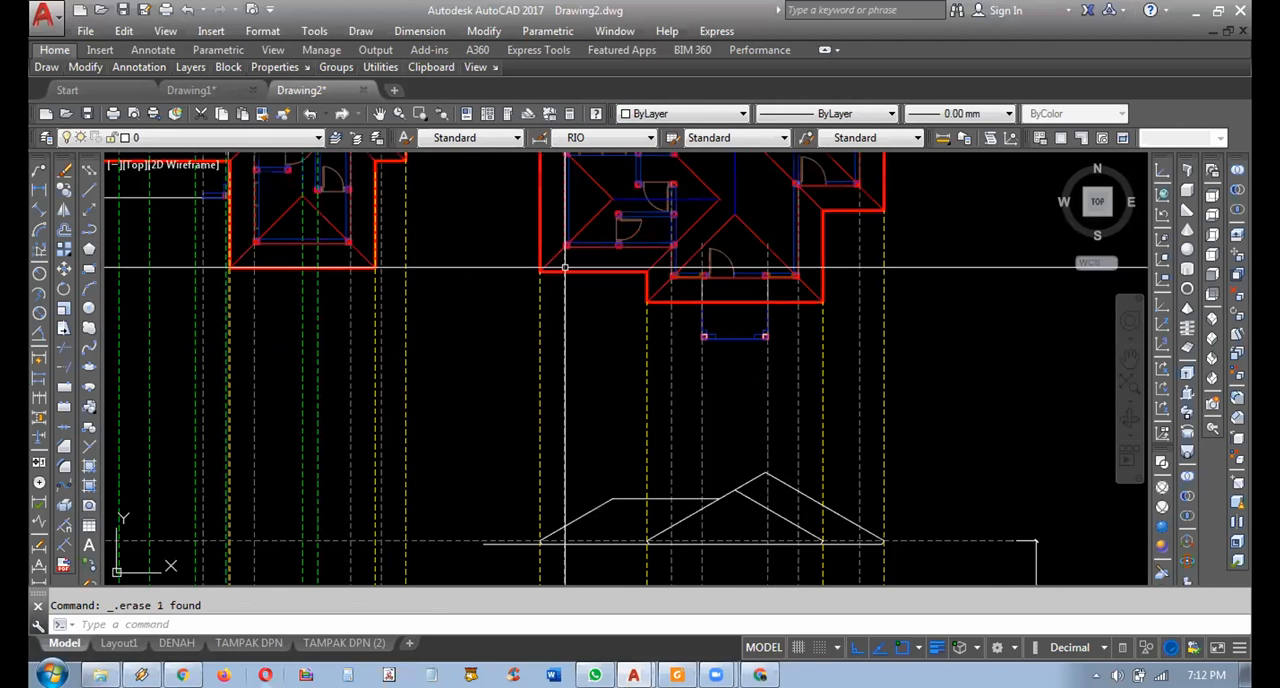
click(547, 375)
click(535, 379)
key(Delete)
click(656, 372)
click(637, 373)
key(Delete)
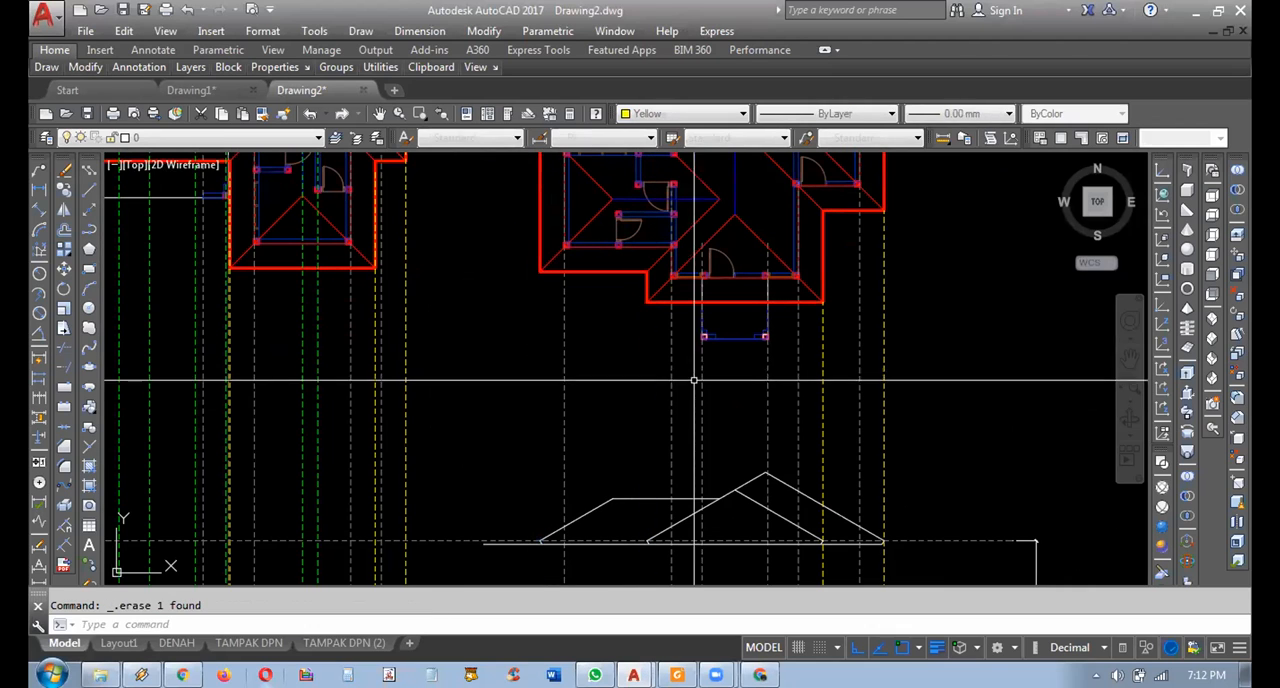
key(Delete)
click(900, 330)
click(876, 330)
key(Delete)
Trim the lower eave line's overhang beyond the left wing's slanted eave edge.
middle_drag(601, 539, 596, 429)
scroll(596, 429, up, 5)
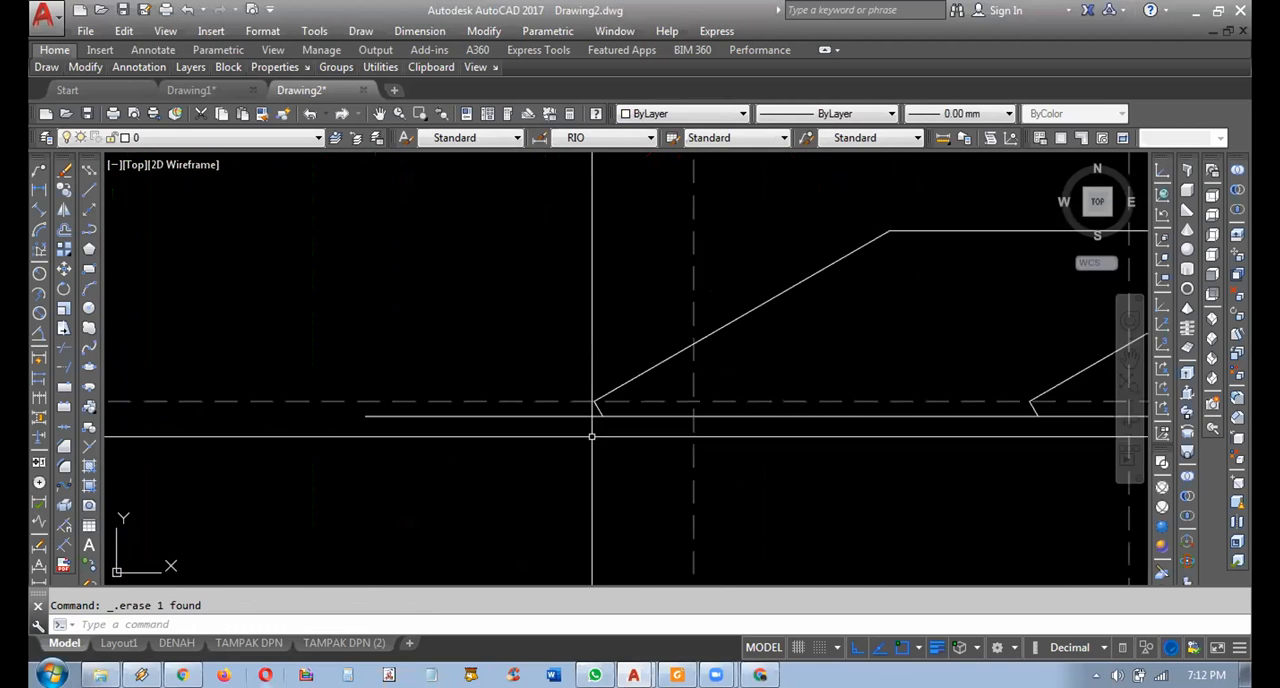
click(548, 365)
key(Escape)
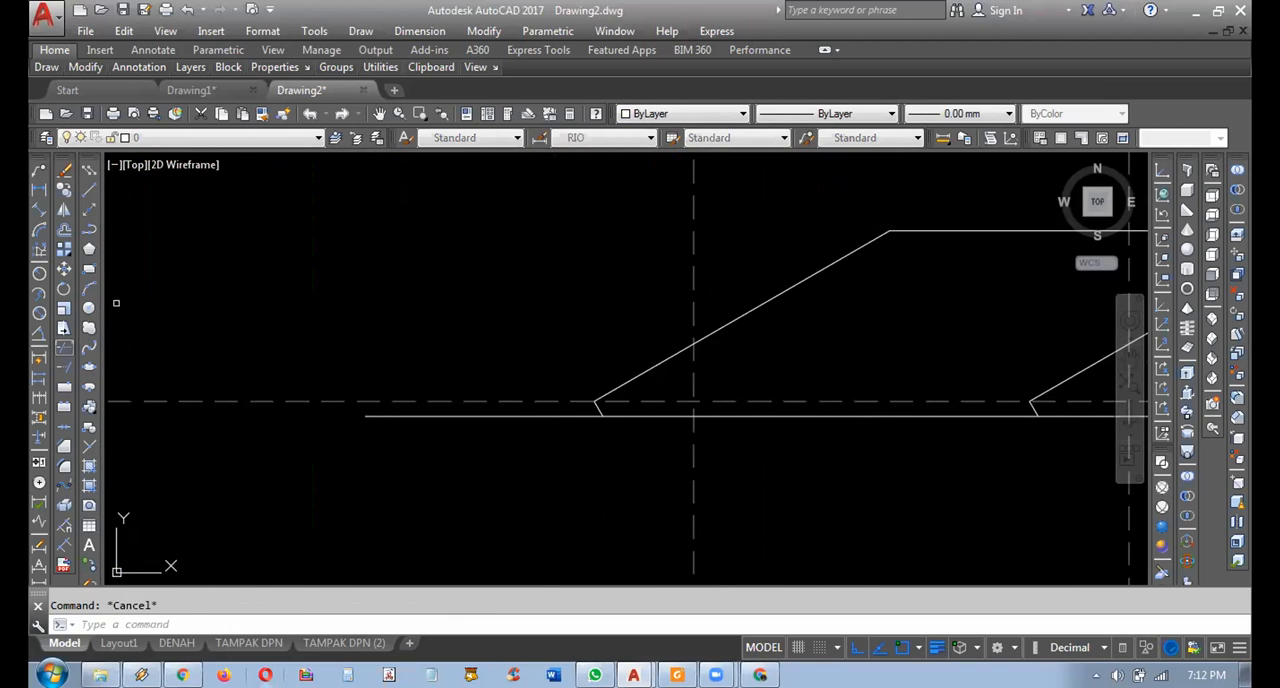
click(449, 311)
click(536, 392)
click(572, 354)
click(618, 477)
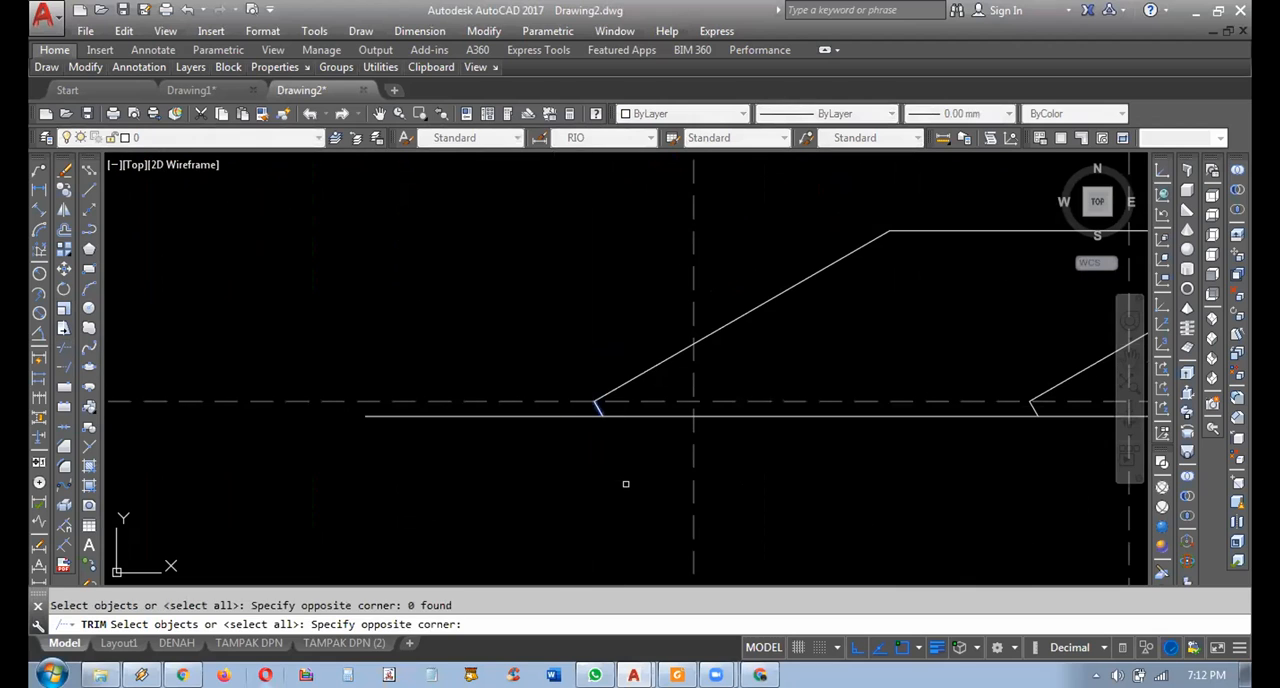
key(Escape)
scroll(694, 402, down, 5)
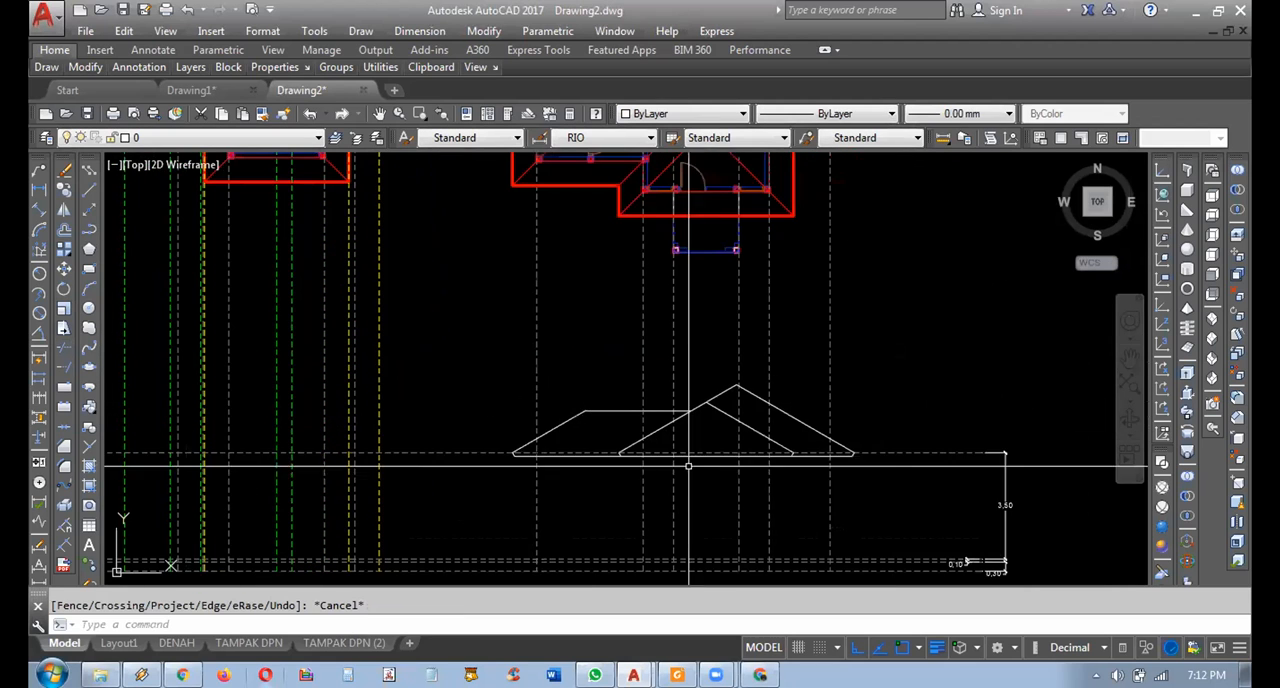
Check which grey dashed wall and porch projection lines run from the right-hand plan down through the elevation.
click(889, 507)
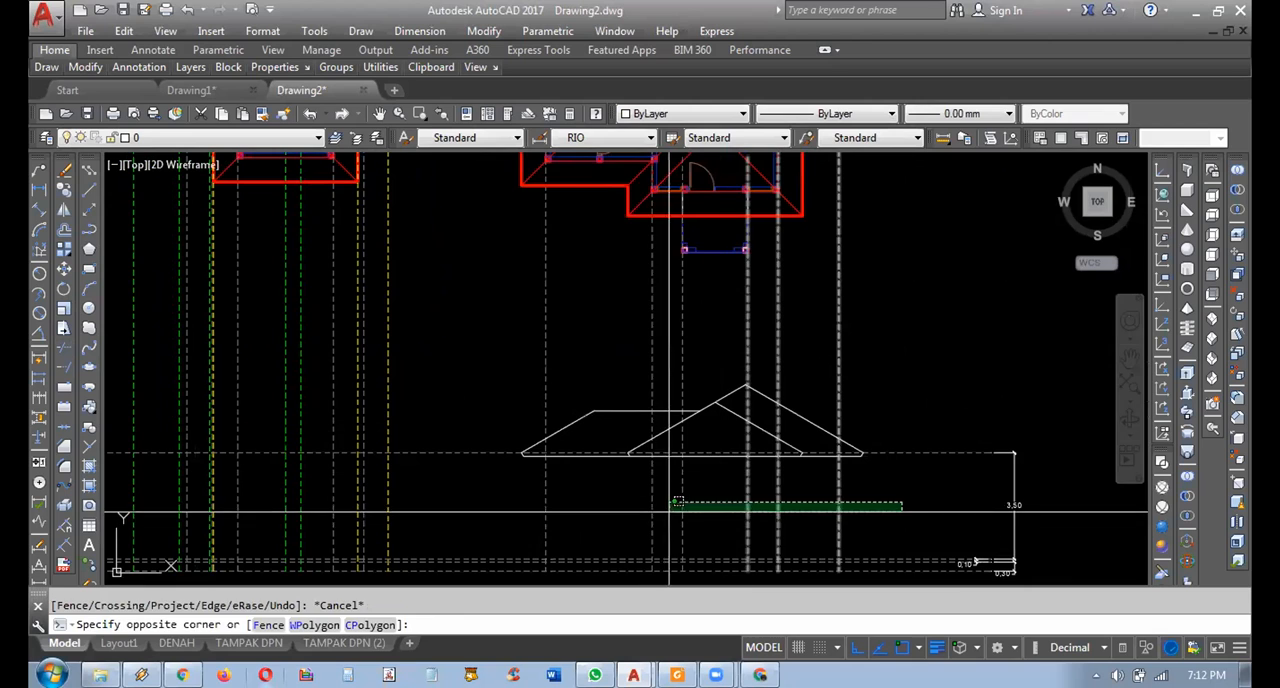
click(507, 517)
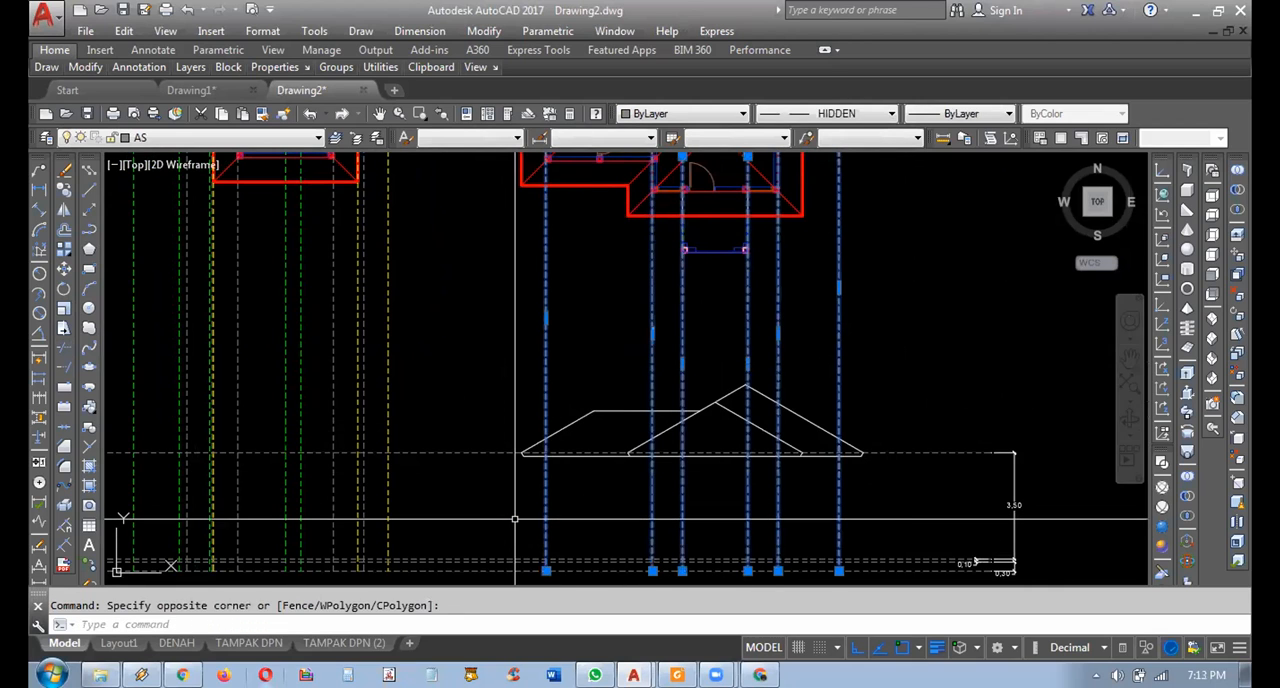
middle_drag(620, 420, 626, 459)
key(Escape)
click(940, 340)
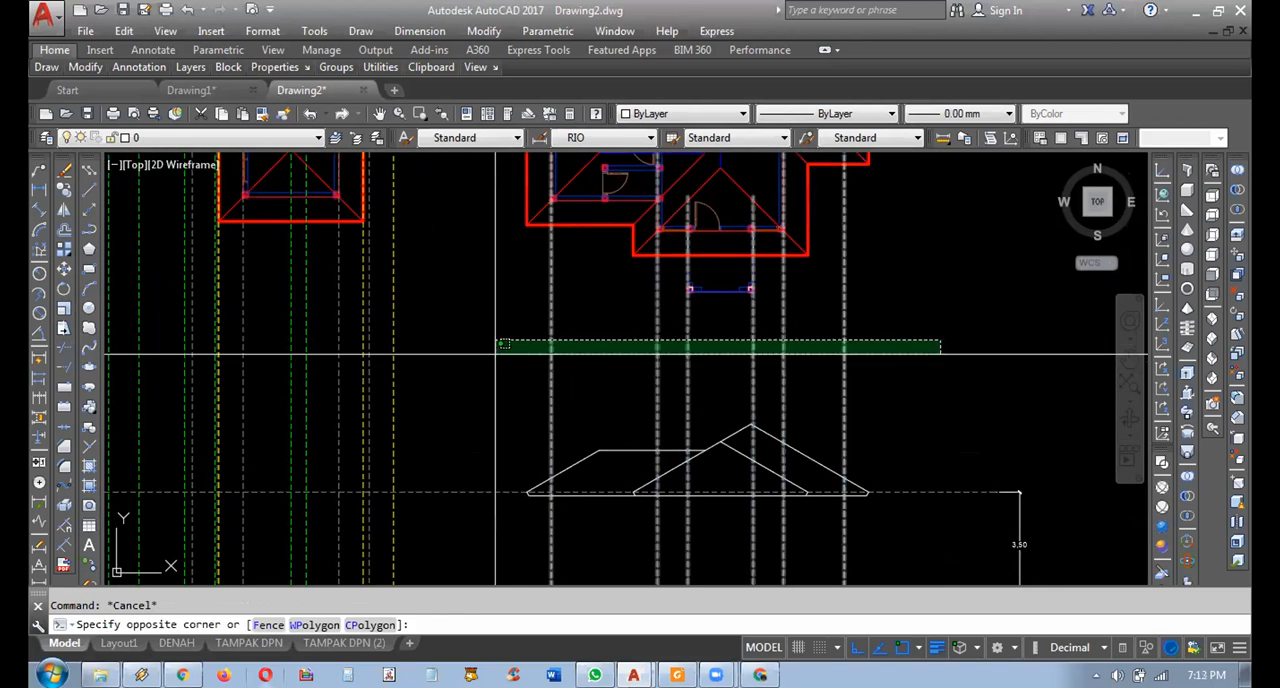
click(498, 353)
key(Escape)
middle_drag(623, 349, 594, 326)
middle_drag(735, 375, 715, 356)
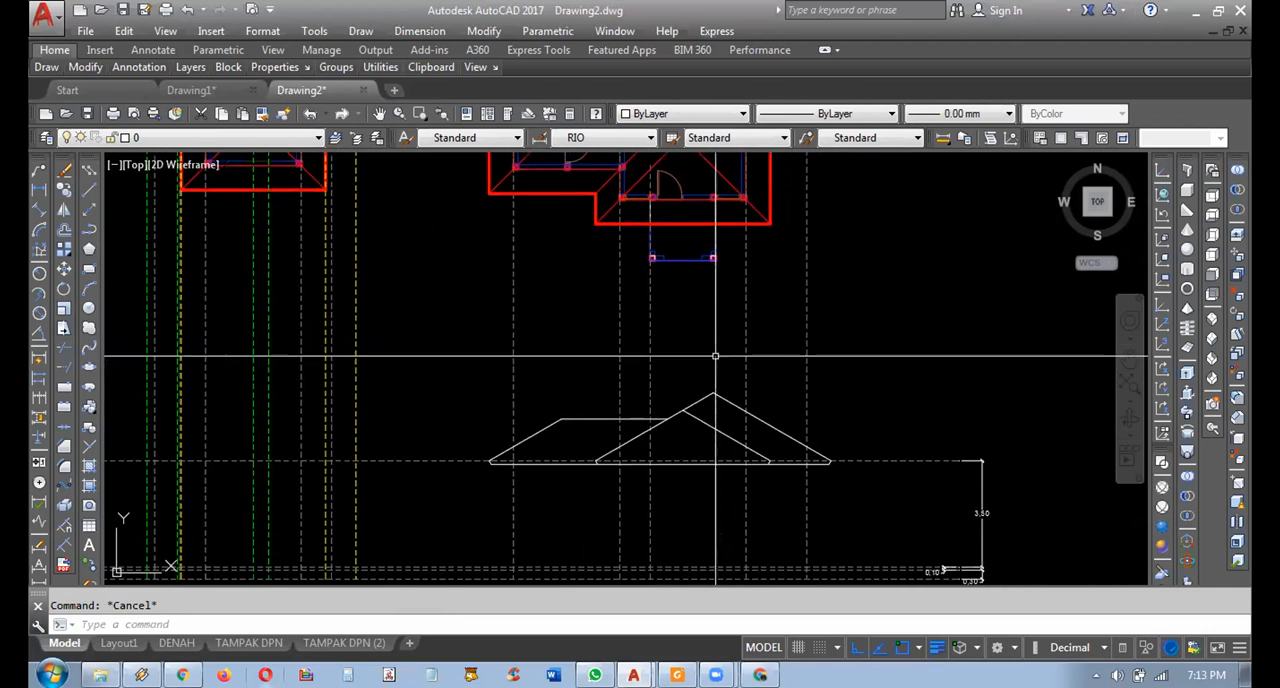
Copy the porch's left projection line to the inner edges of the two porch column bases in the plan.
middle_drag(679, 289, 680, 354)
scroll(648, 332, up, 2)
click(692, 345)
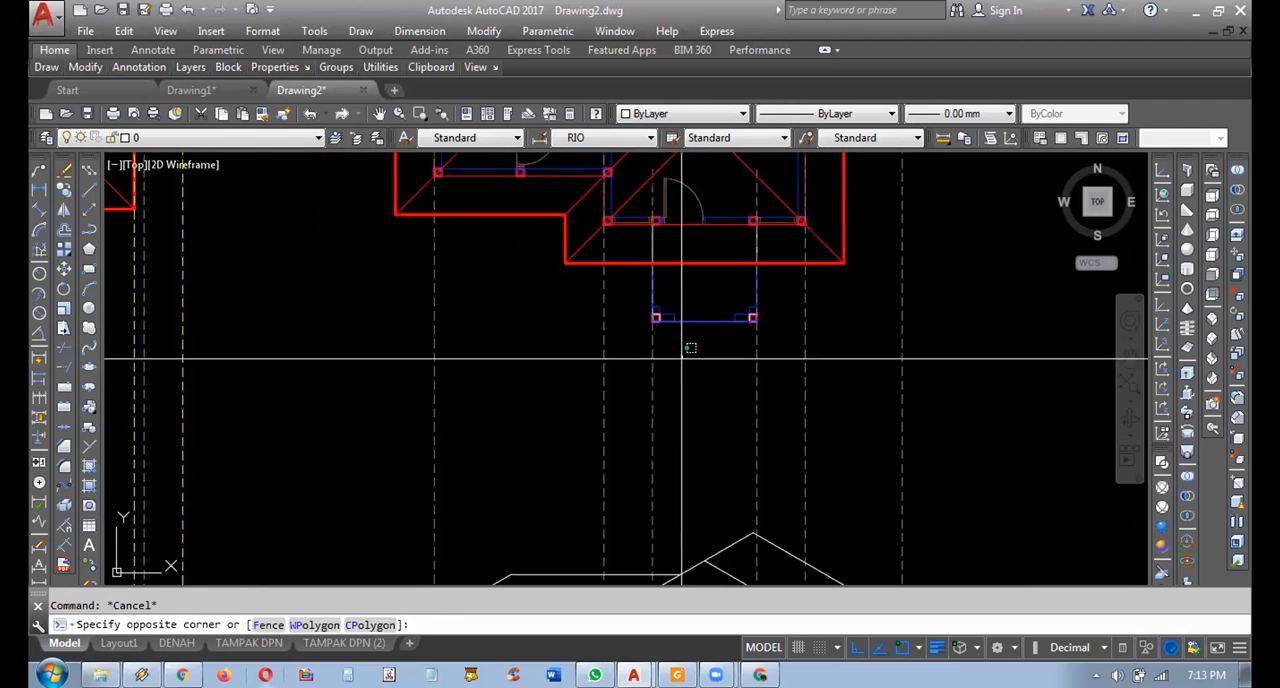
click(632, 373)
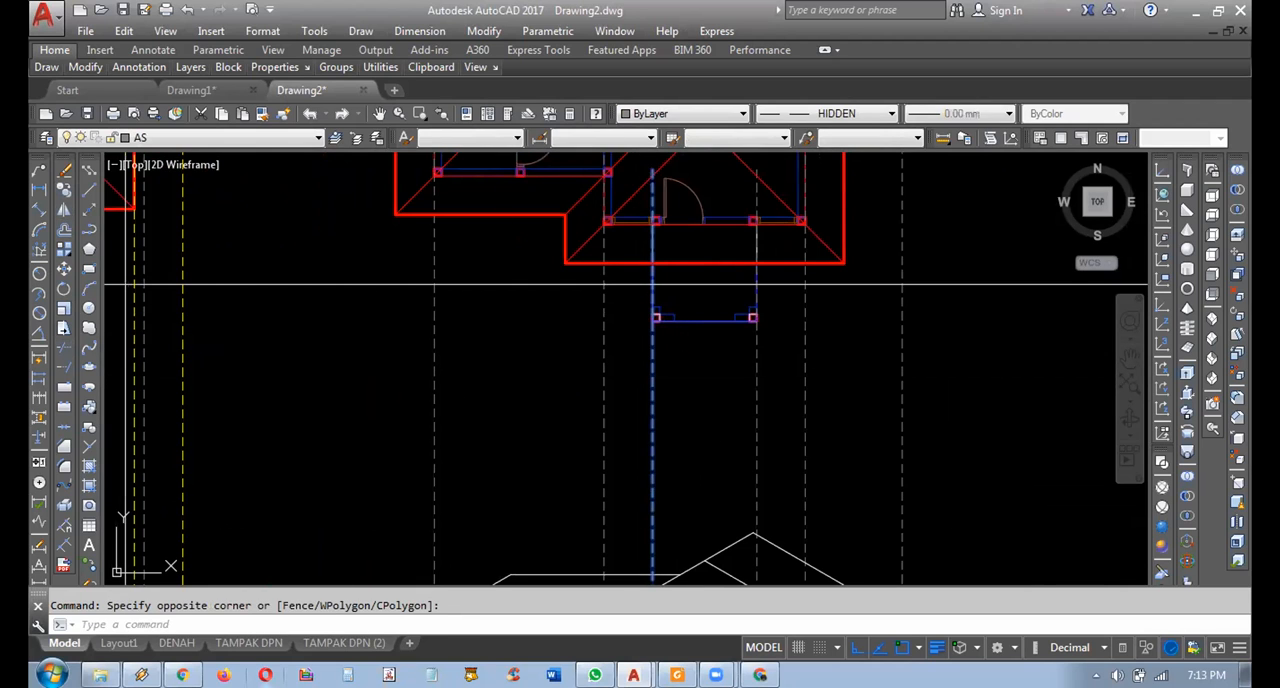
text(co)
key(Return)
scroll(600, 285, up, 8)
scroll(449, 366, down, 5)
click(479, 319)
click(559, 333)
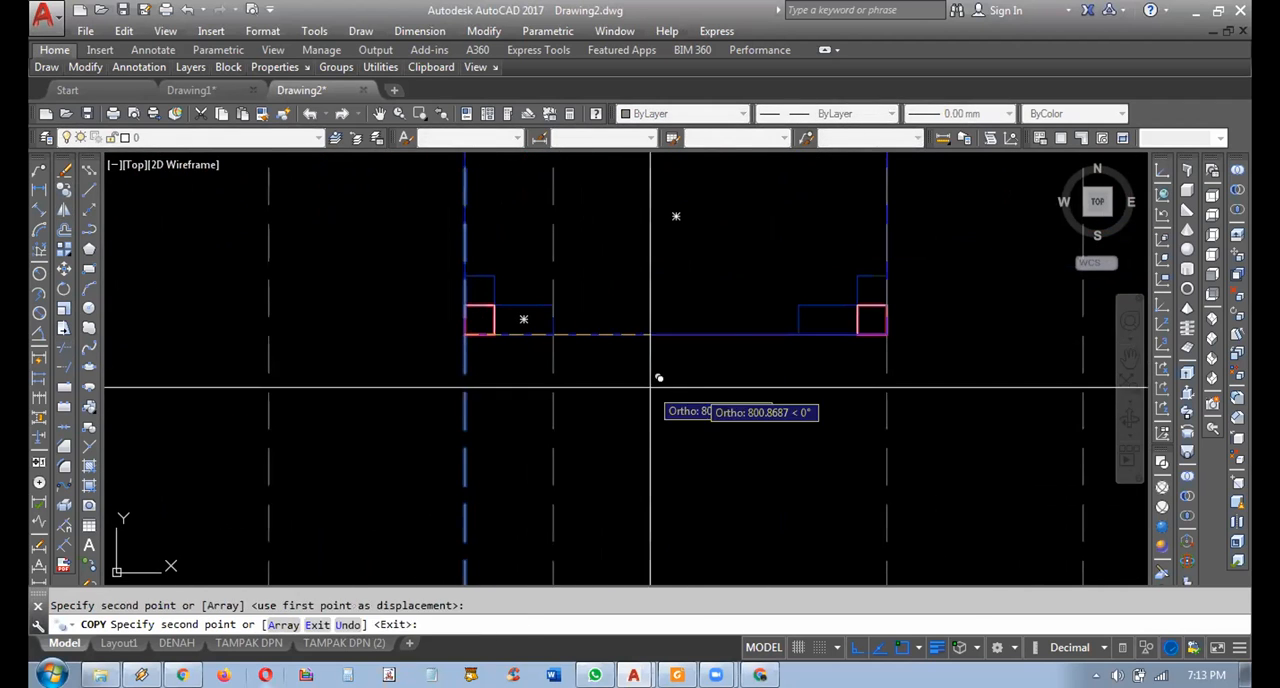
click(799, 337)
key(Escape)
Trim the wall and porch column projection lines above the elevation's lower eave line.
scroll(871, 307, down, 8)
mouse_move(840, 385)
middle_down()
mouse_move(760, 303)
mouse_move(786, 395)
middle_up()
scroll(768, 477, up, 3)
middle_drag(753, 470, 676, 377)
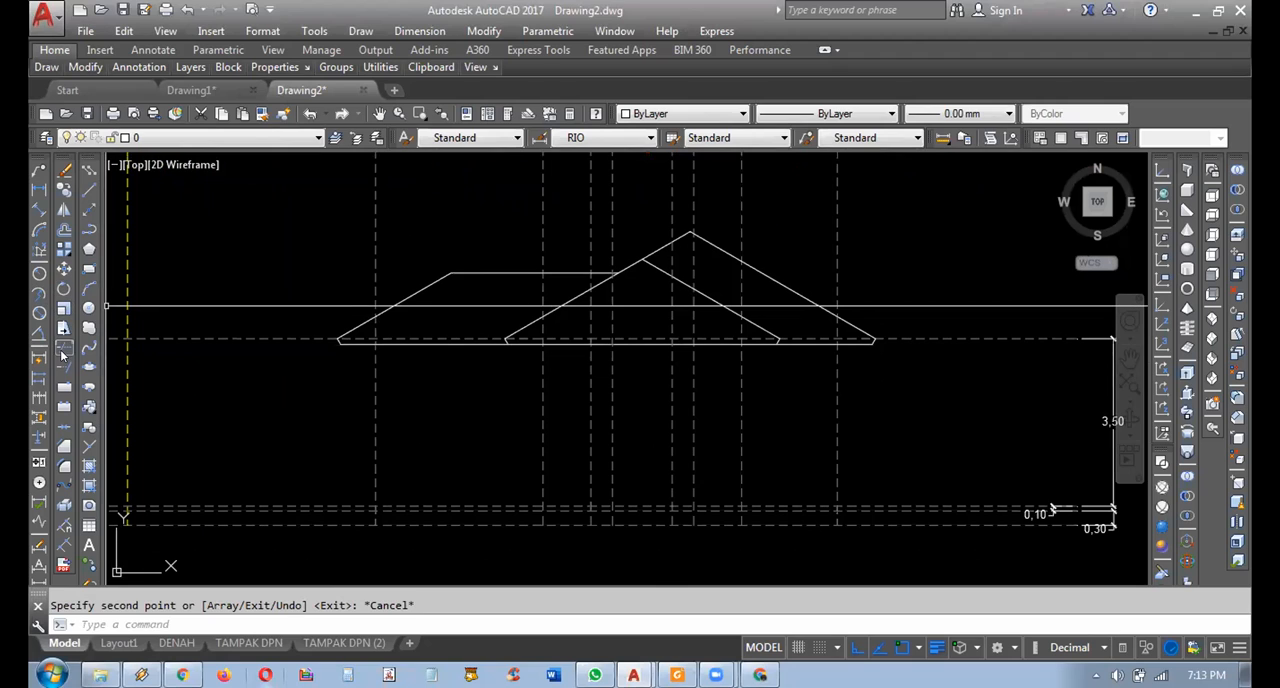
click(62, 352)
middle_drag(480, 375, 519, 389)
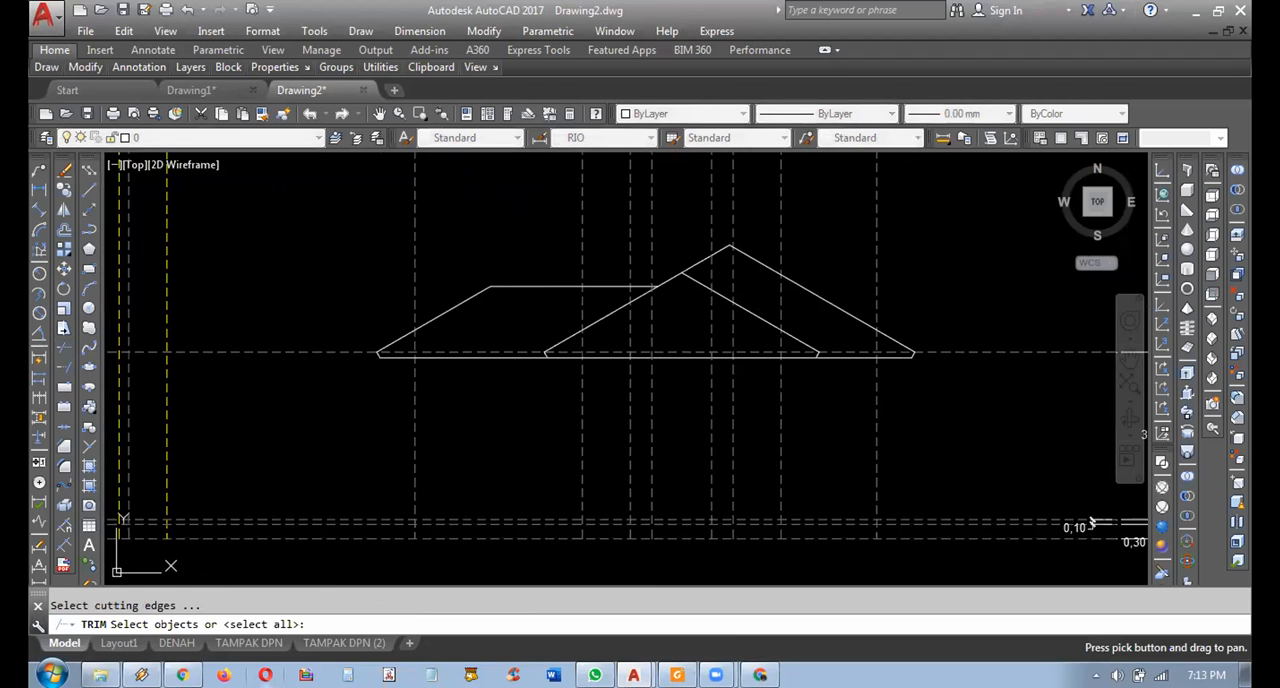
click(457, 358)
key(Return)
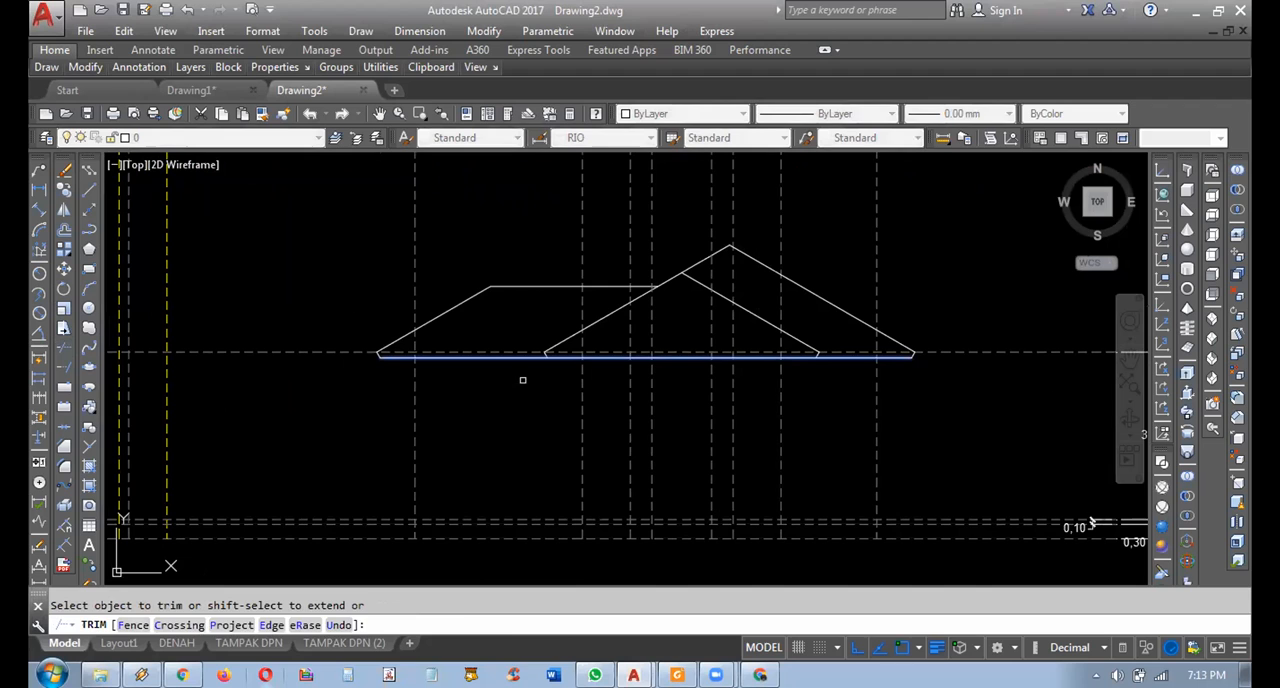
click(971, 192)
click(378, 208)
key(Escape)
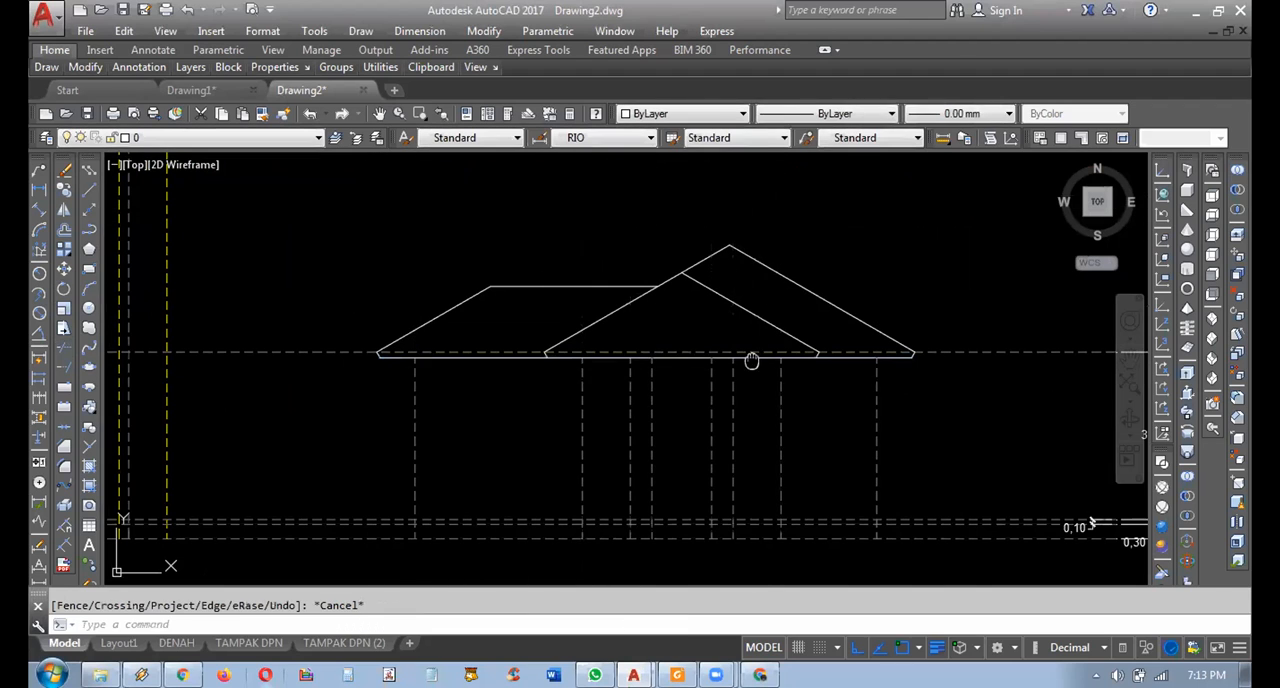
Move the trimmed wall and column lines below the eaves to layer 0 and set their linetype to ByLayer.
middle_drag(751, 361, 735, 341)
click(905, 377)
click(369, 406)
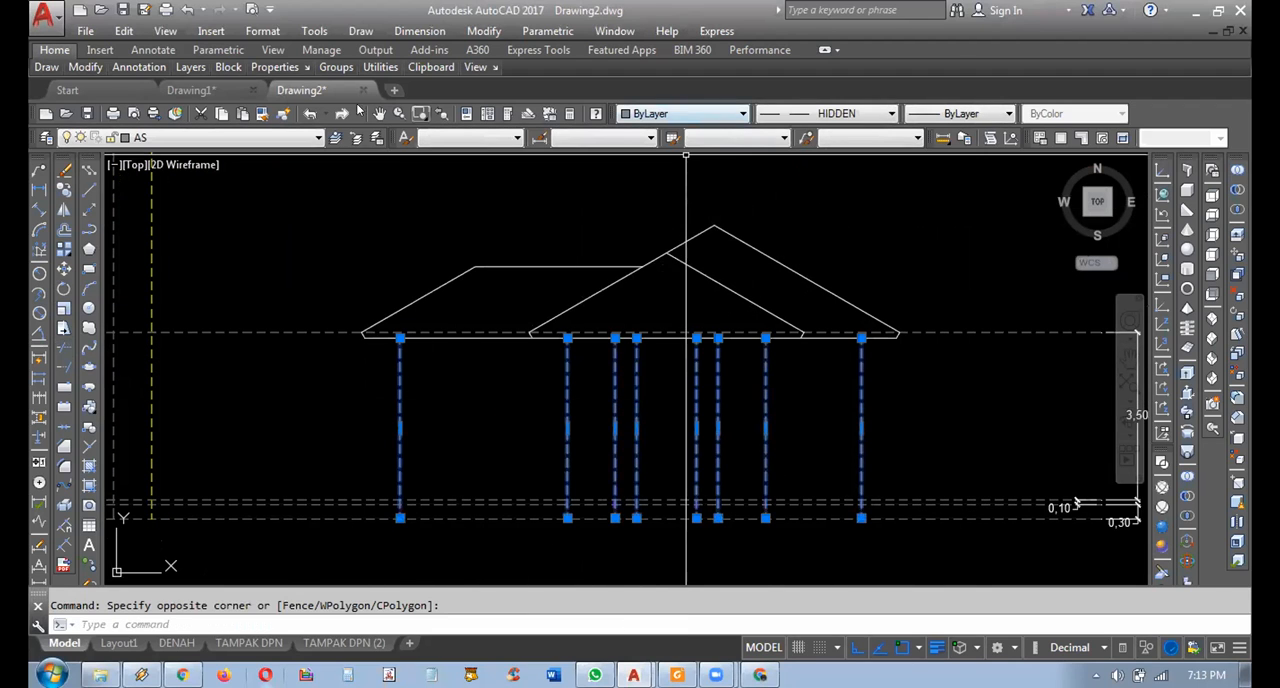
click(195, 137)
click(190, 156)
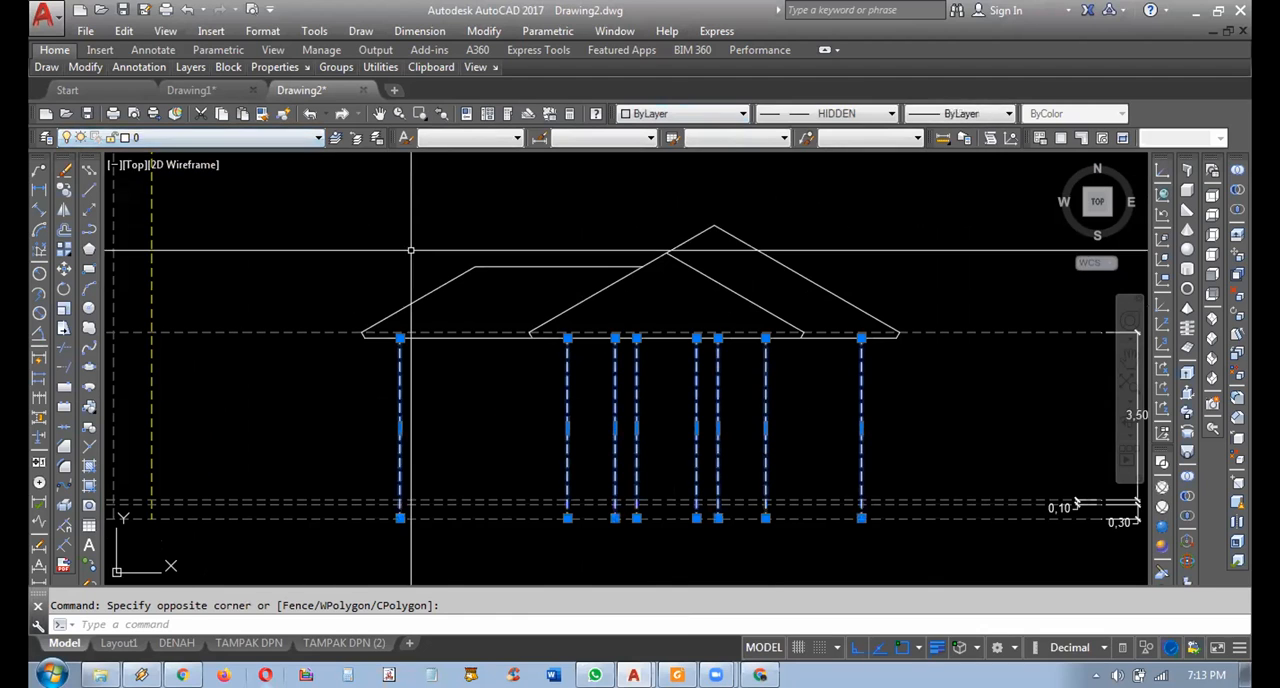
click(836, 114)
click(836, 130)
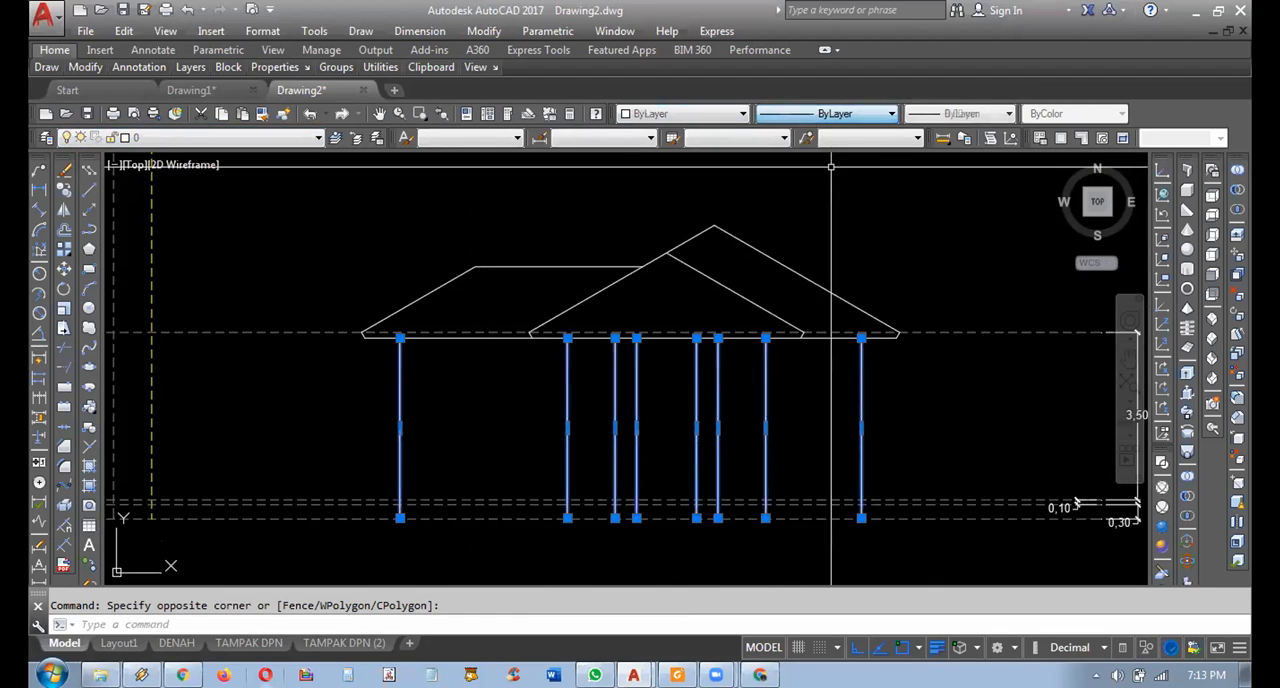
key(Escape)
mouse_move(590, 468)
middle_down()
mouse_move(619, 452)
mouse_move(628, 502)
mouse_move(589, 461)
middle_up()
scroll(646, 491, down, 4)
scroll(651, 491, up, 4)
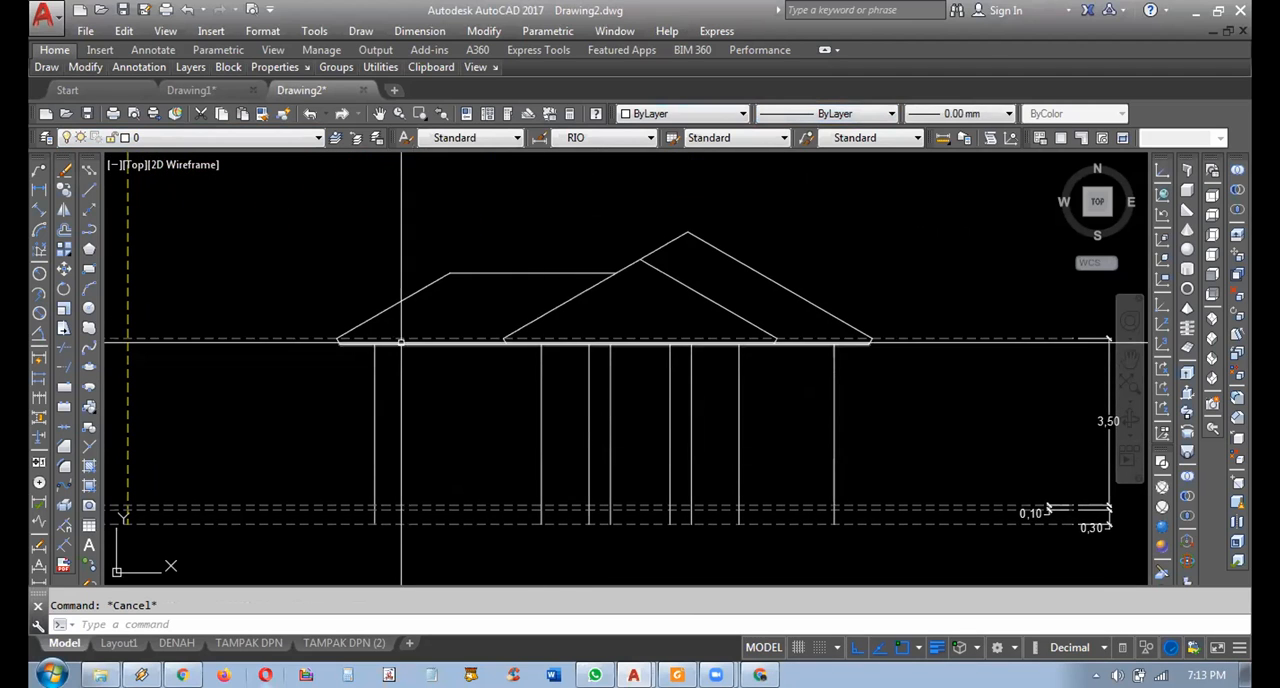
Draw a straight polyline along the elevation's upper eave level, from the main roof's left end to its right end.
middle_drag(557, 389, 420, 369)
scroll(547, 413, up, 2)
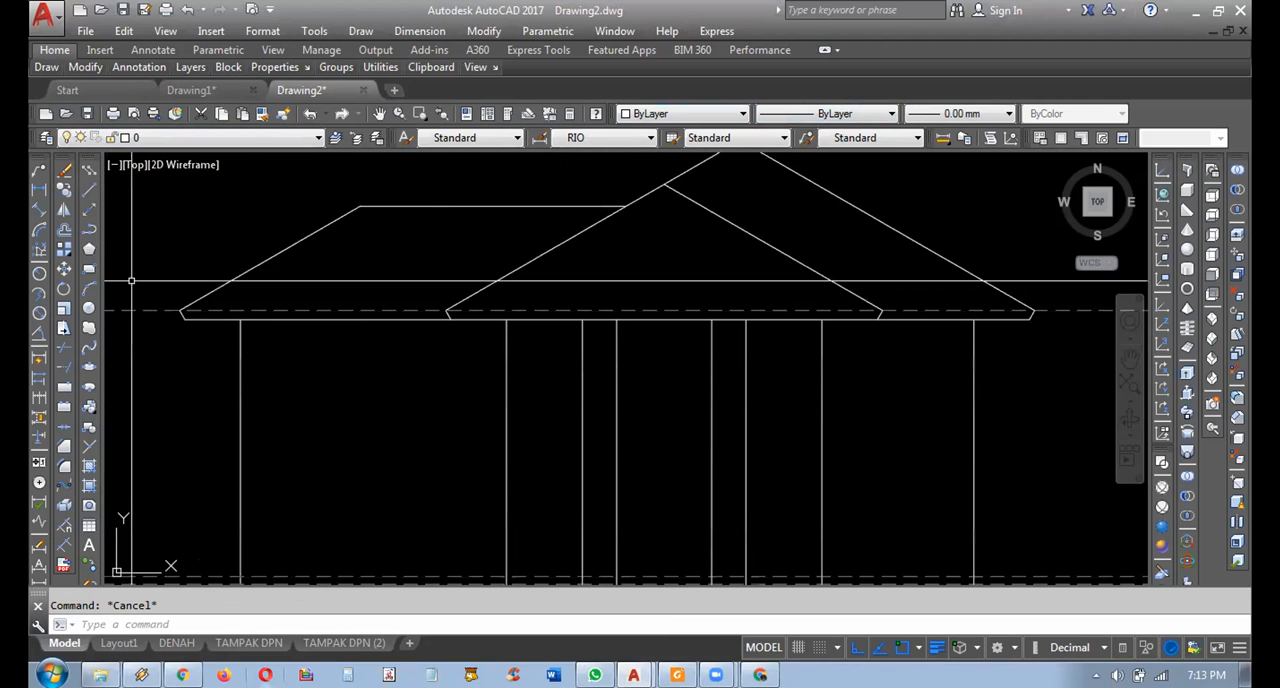
click(89, 231)
click(181, 312)
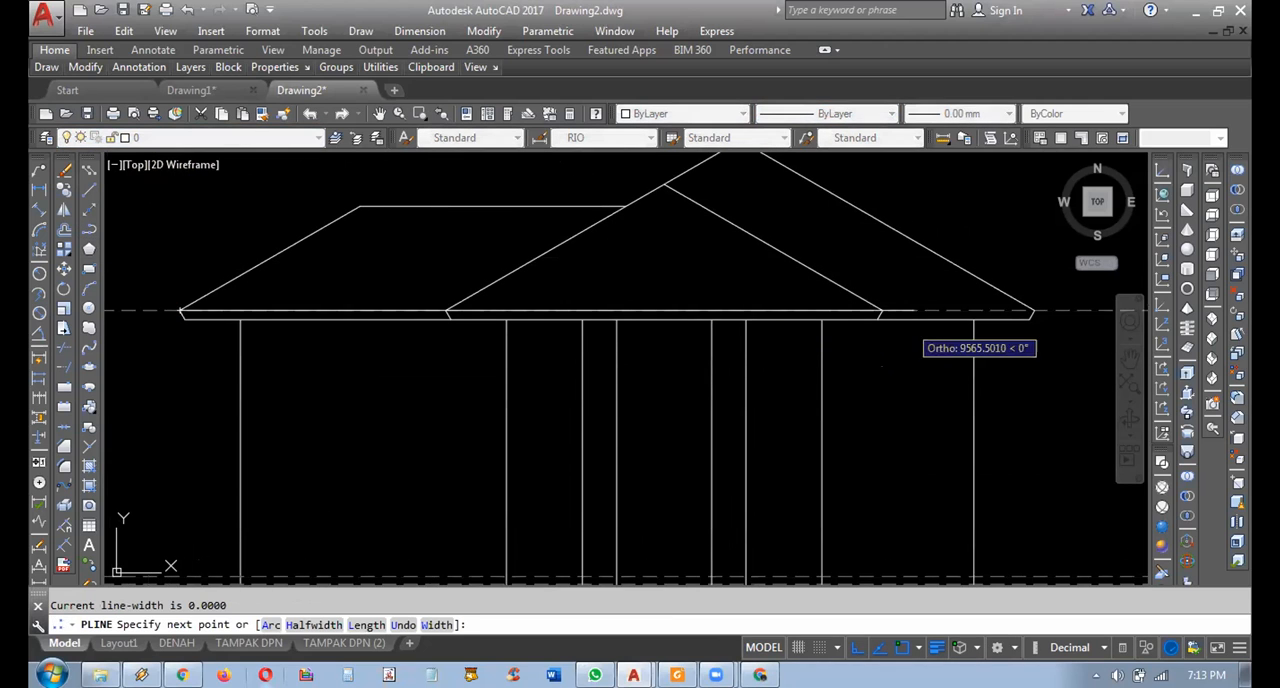
click(1035, 311)
key(Escape)
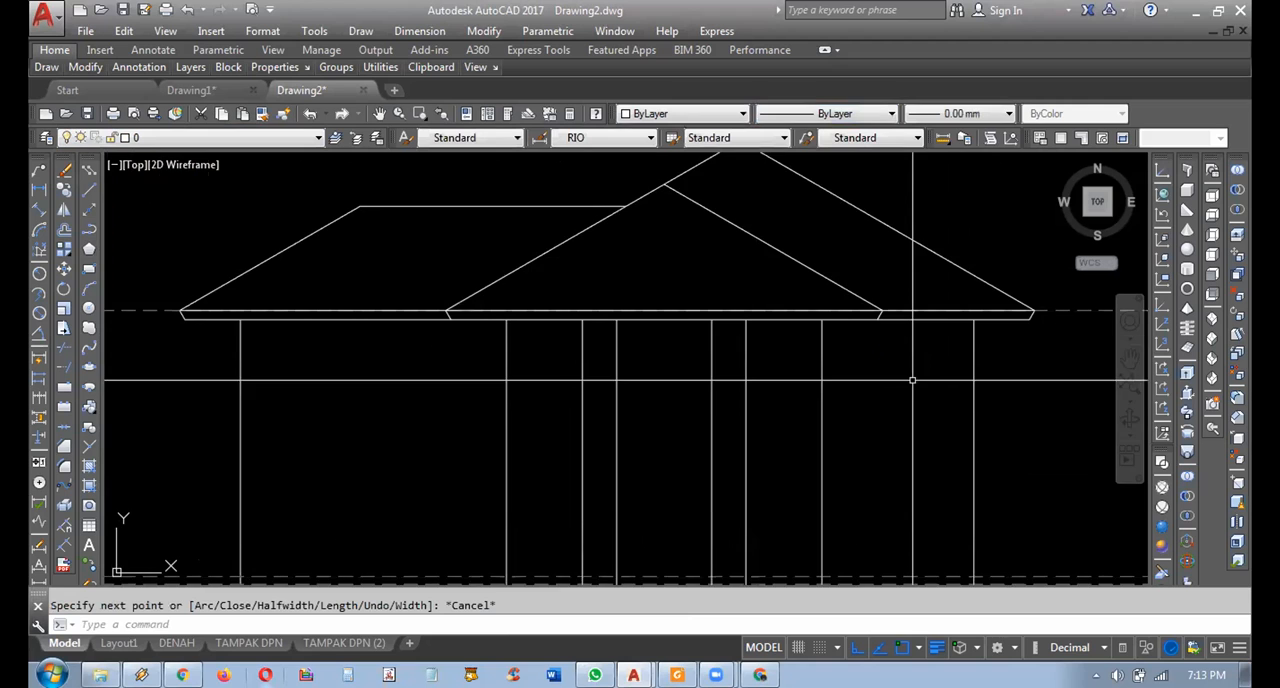
Copy the left eave's slanted end segment down onto its own lower endpoint, and stretch the original to the copy's lower end.
scroll(912, 380, down, 2)
middle_drag(769, 426, 761, 464)
scroll(760, 456, up, 2)
middle_drag(666, 435, 643, 411)
middle_drag(216, 377, 316, 416)
scroll(338, 349, up, 2)
scroll(390, 376, up, 4)
middle_drag(389, 374, 423, 437)
middle_drag(334, 396, 456, 388)
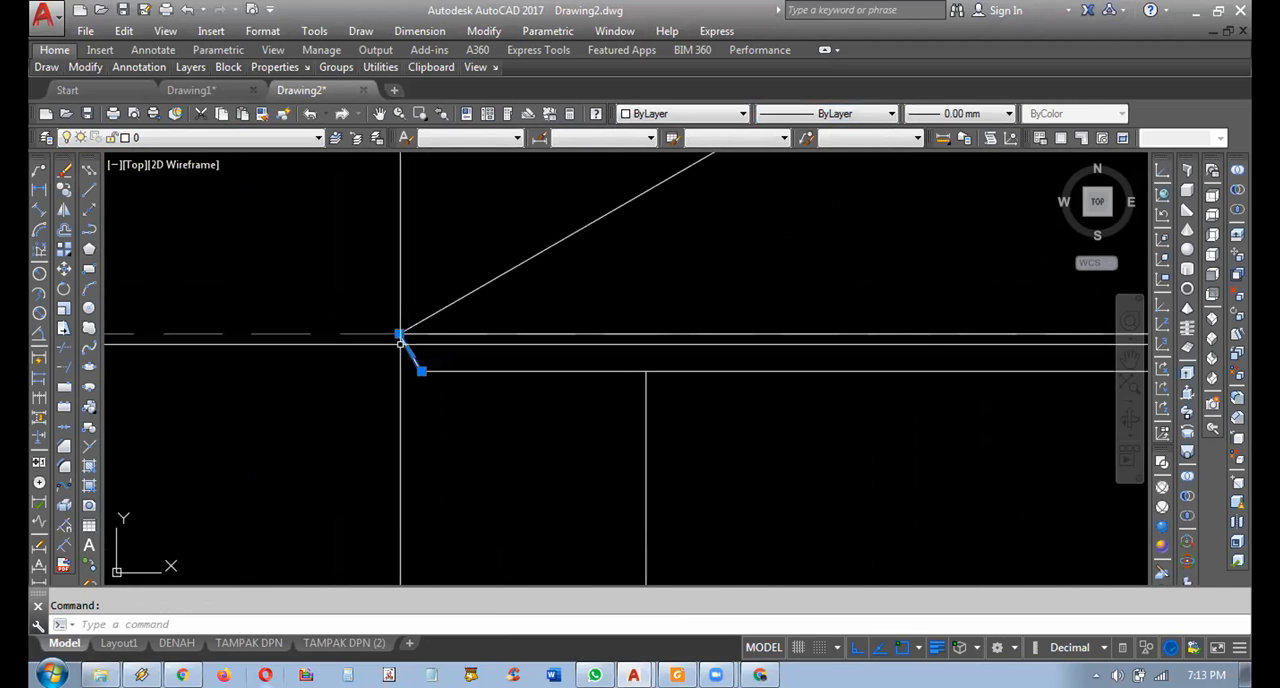
click(64, 190)
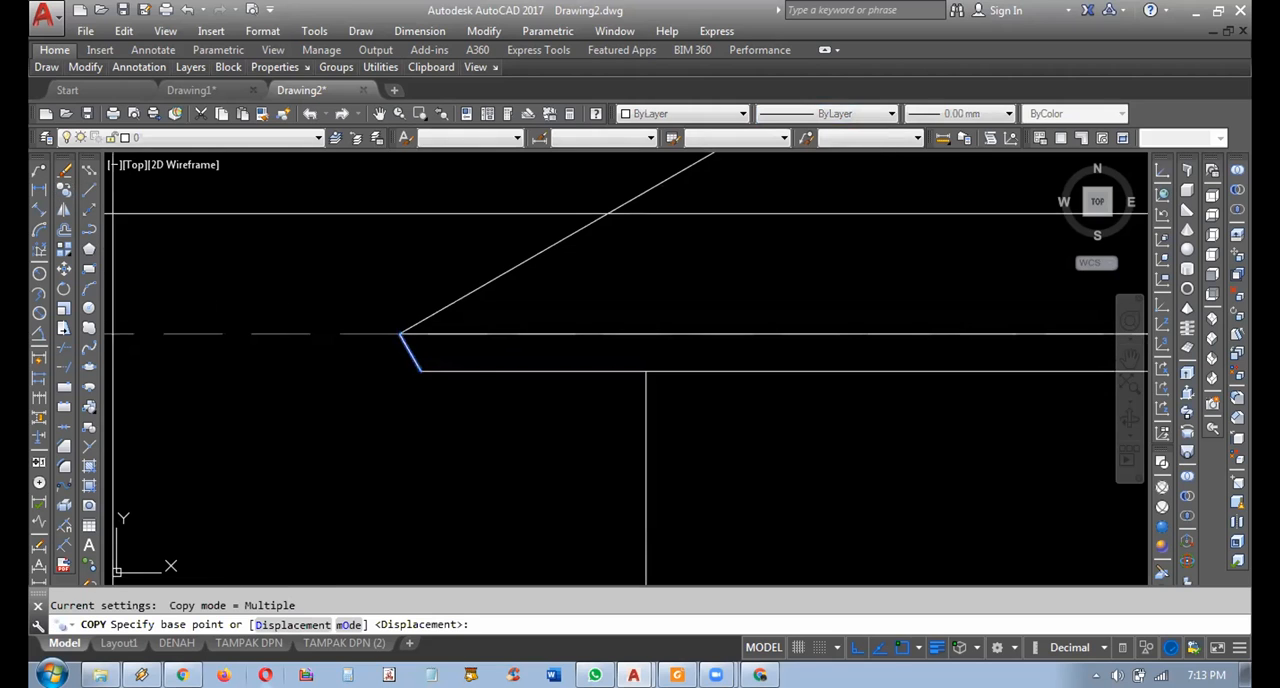
click(399, 334)
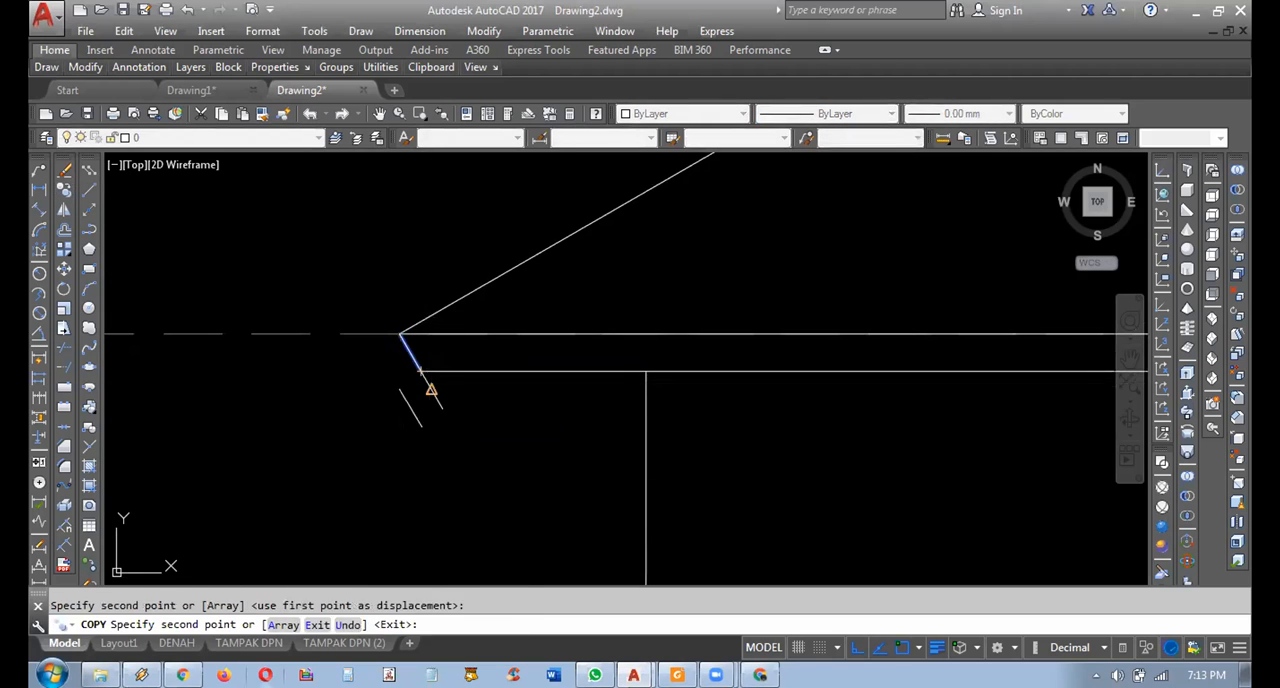
key(Escape)
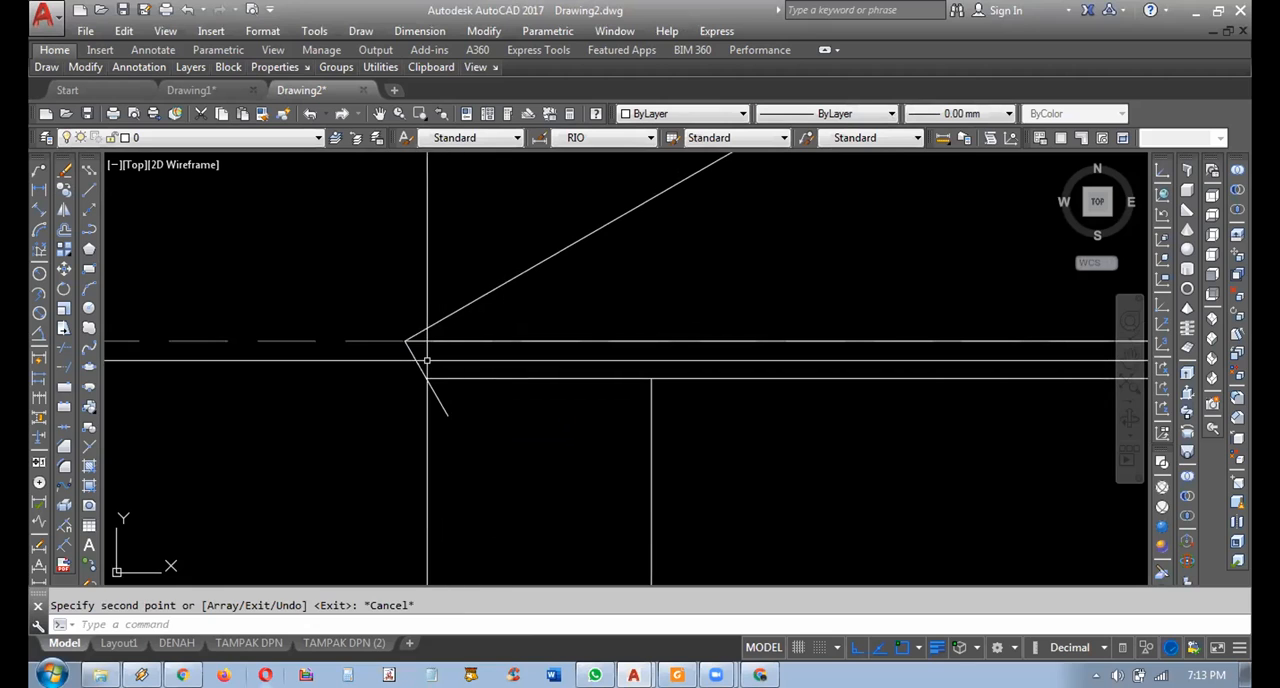
click(427, 378)
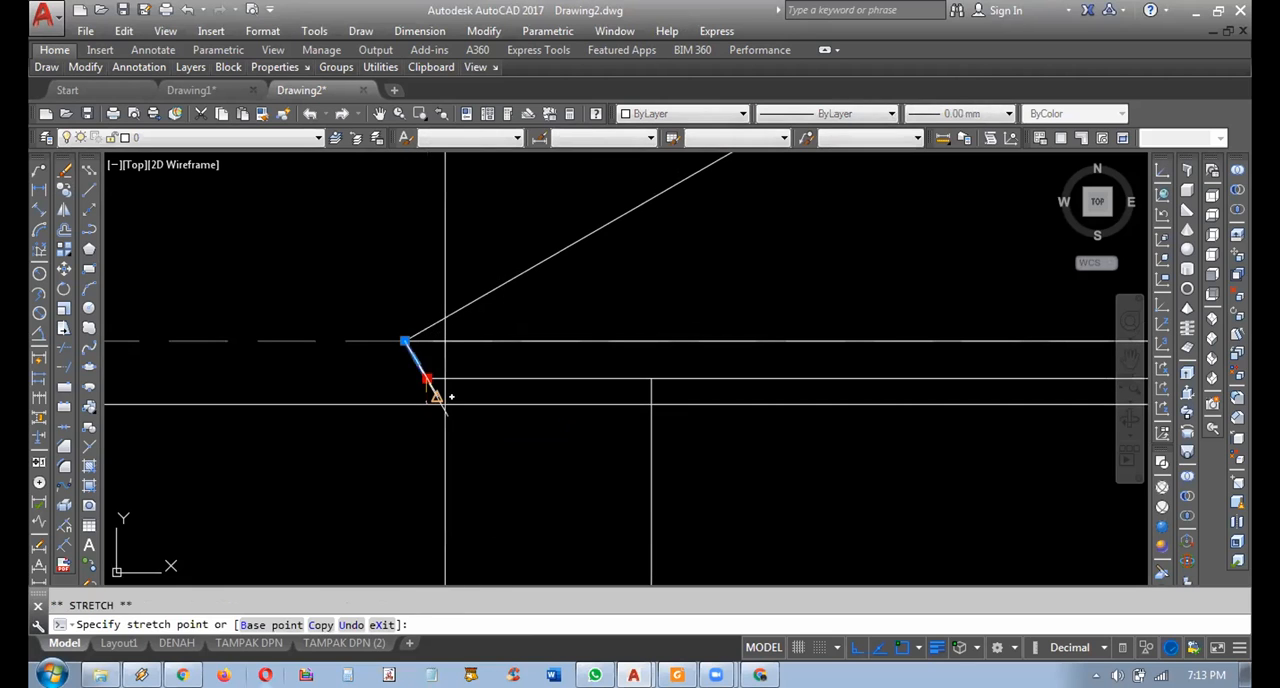
click(448, 414)
click(483, 467)
key(Delete)
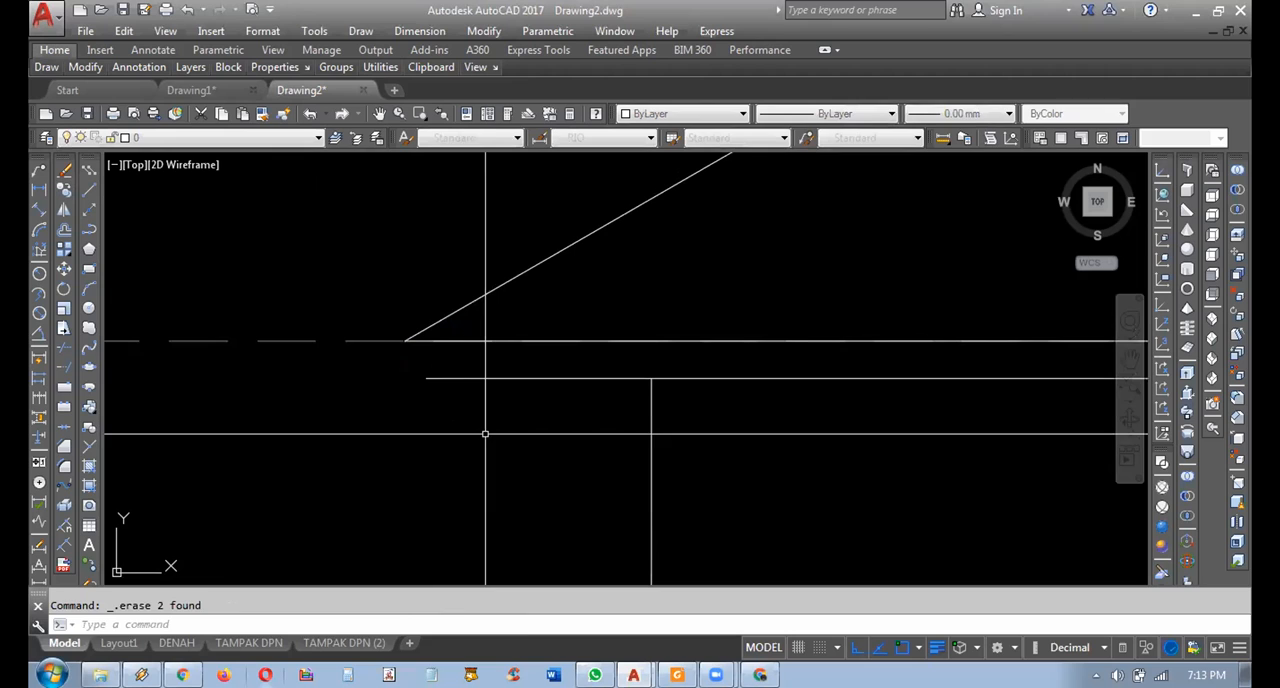
click(485, 413)
key(space)
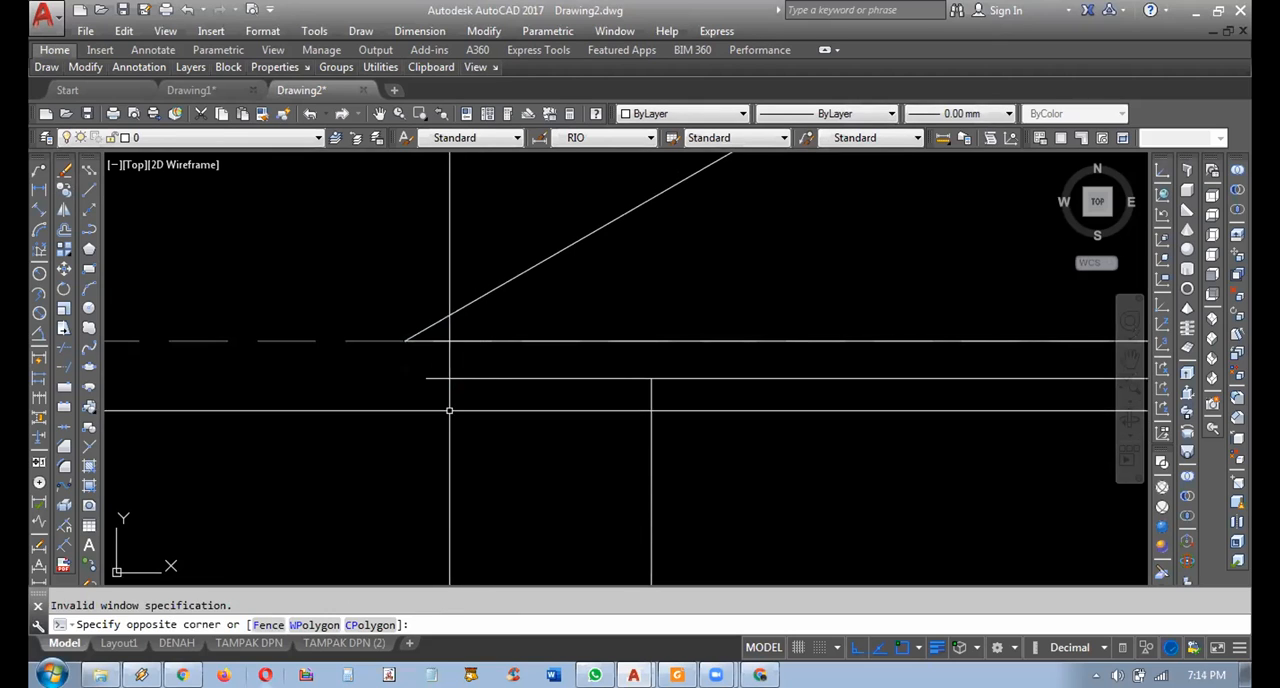
click(449, 410)
key(ctrl+z)
Delete the leftover copied segment beneath the left eave's slanted end.
click(357, 373)
click(465, 434)
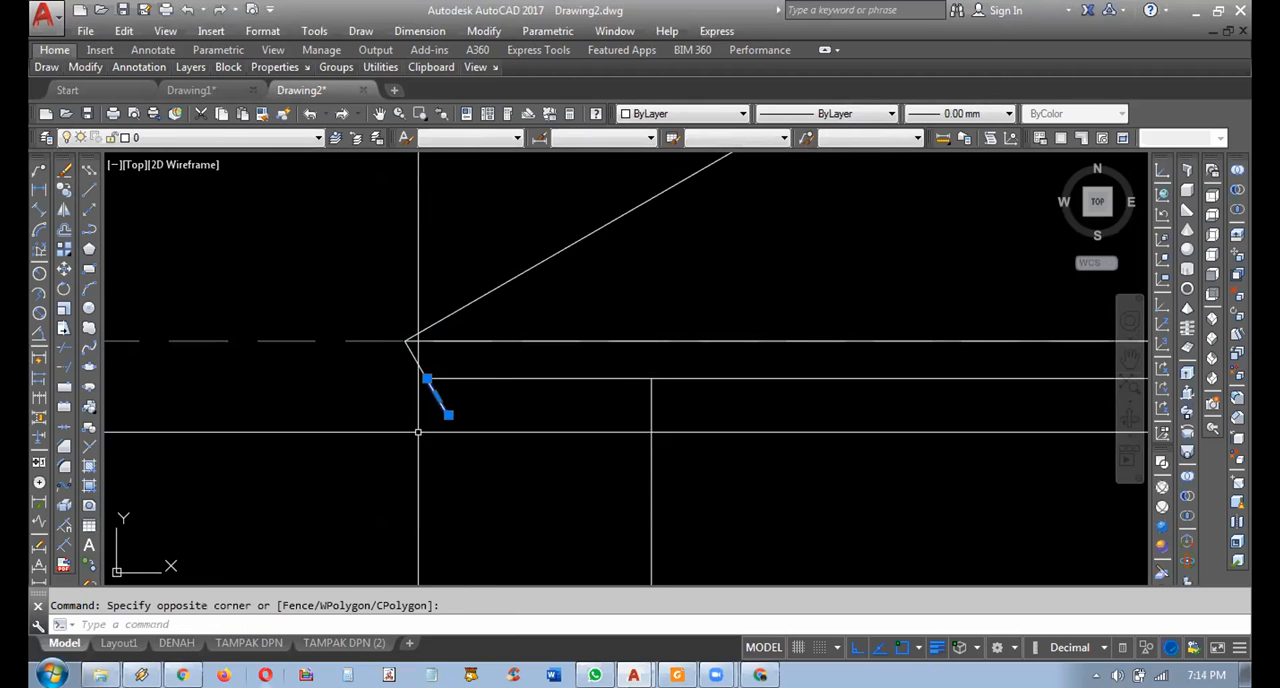
key(Delete)
Move the lower eave line down to the lower end of the lengthened slanted segment.
click(500, 402)
click(468, 366)
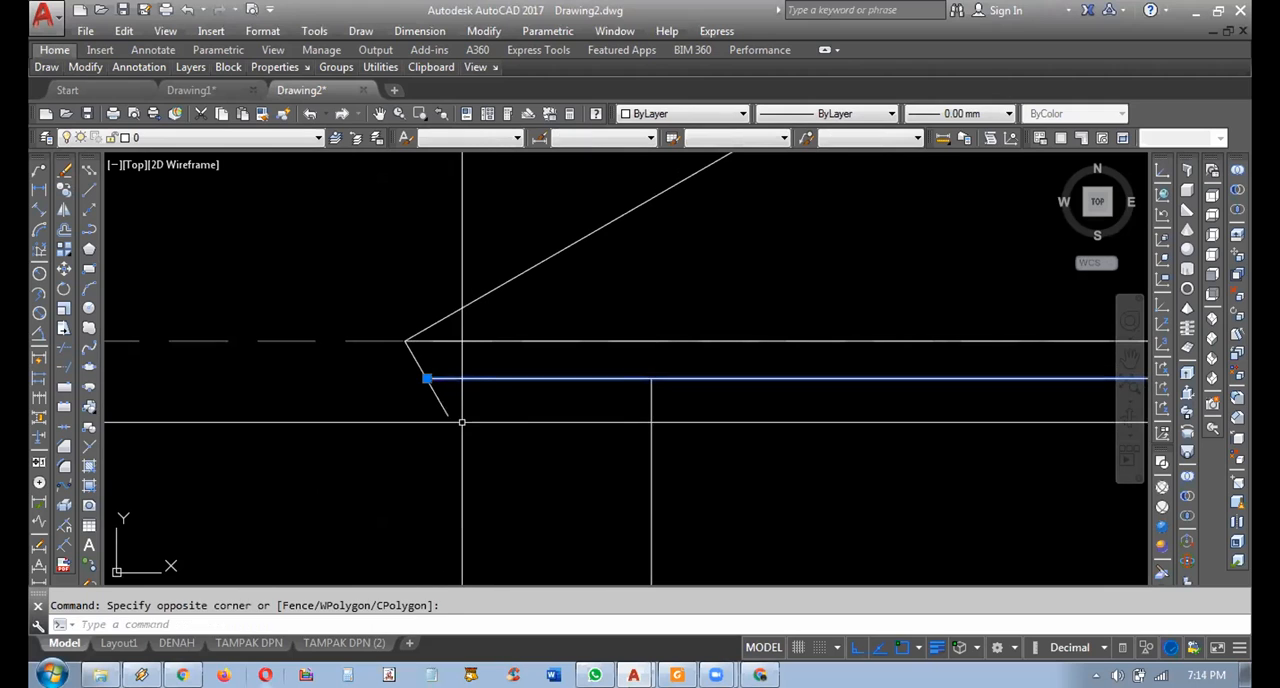
text(m)
key(Return)
click(465, 378)
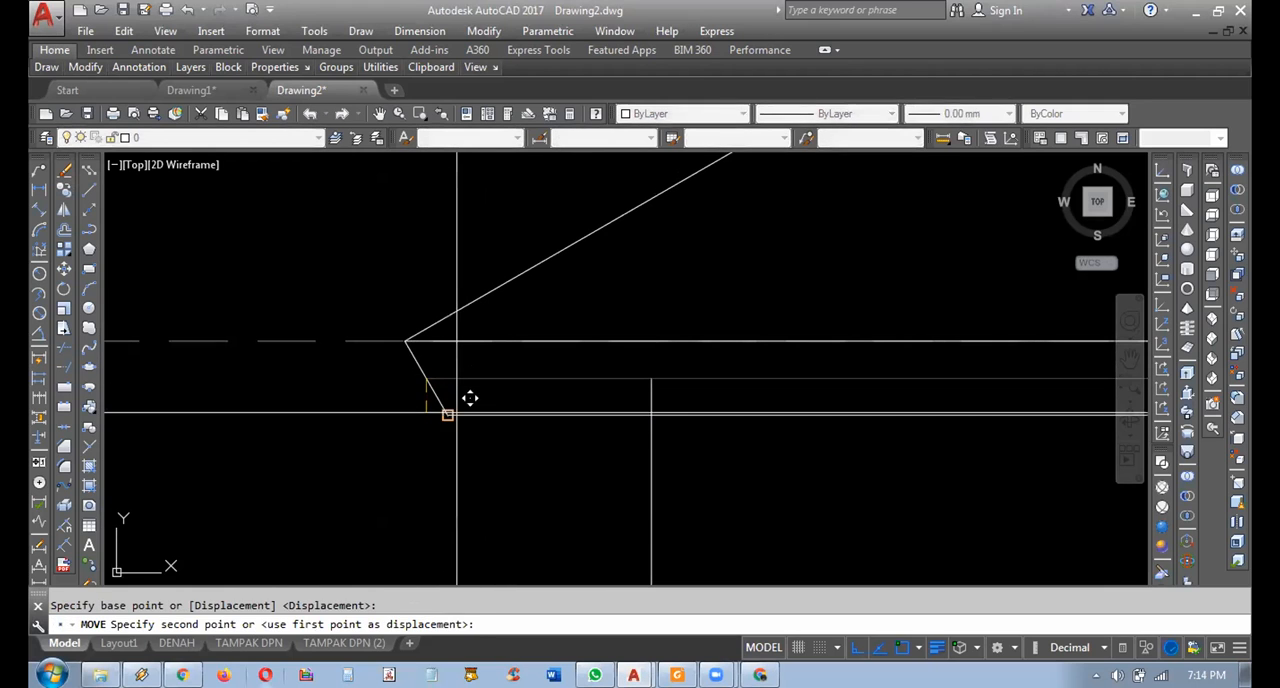
Extend the slanted segment at the front gable's left end down to the lowered eave line.
scroll(456, 416, down, 2)
scroll(456, 416, down, 4)
middle_drag(763, 460, 639, 425)
scroll(627, 392, up, 2)
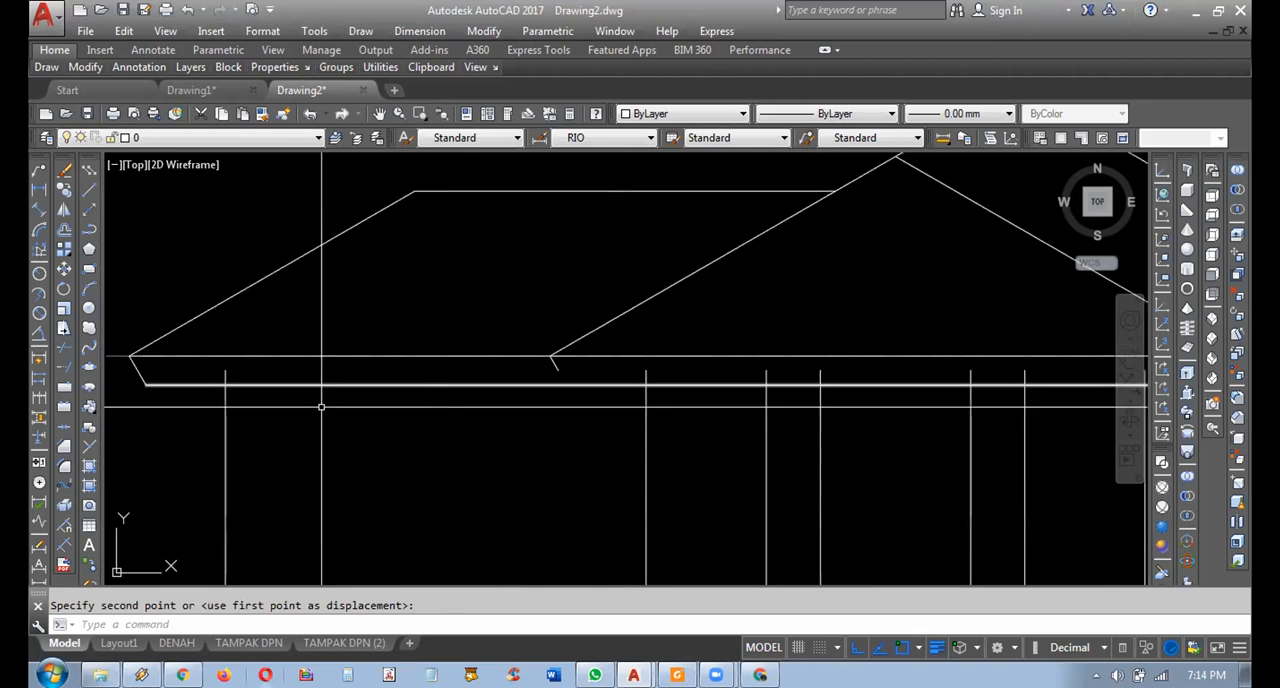
click(64, 367)
key(Return)
scroll(544, 393, up, 4)
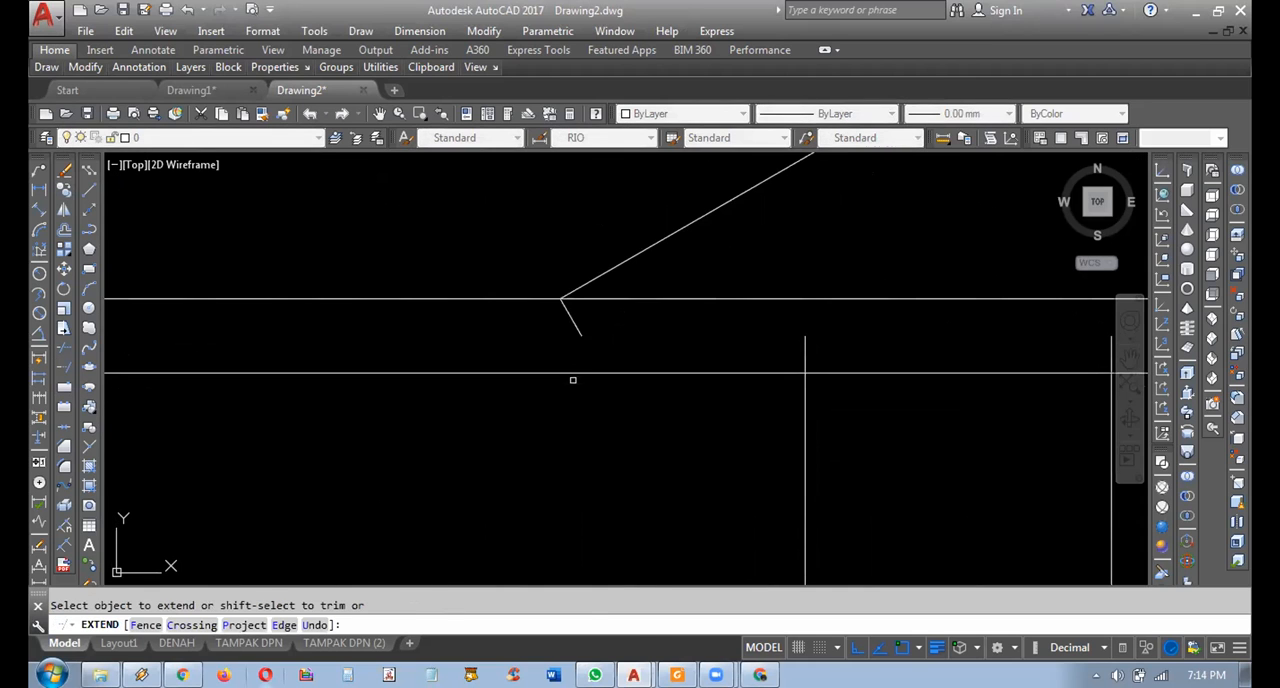
click(560, 345)
scroll(560, 345, down, 4)
middle_drag(934, 377, 617, 377)
scroll(906, 350, up, 2)
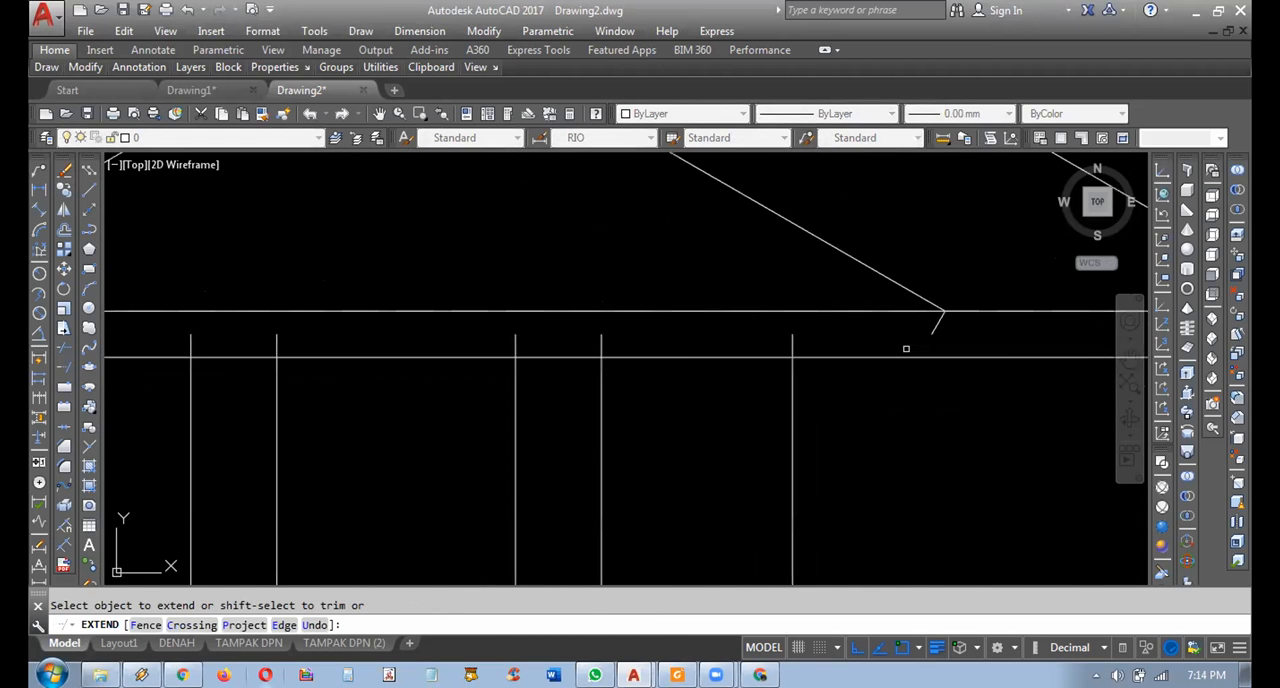
click(964, 323)
key(ctrl+z)
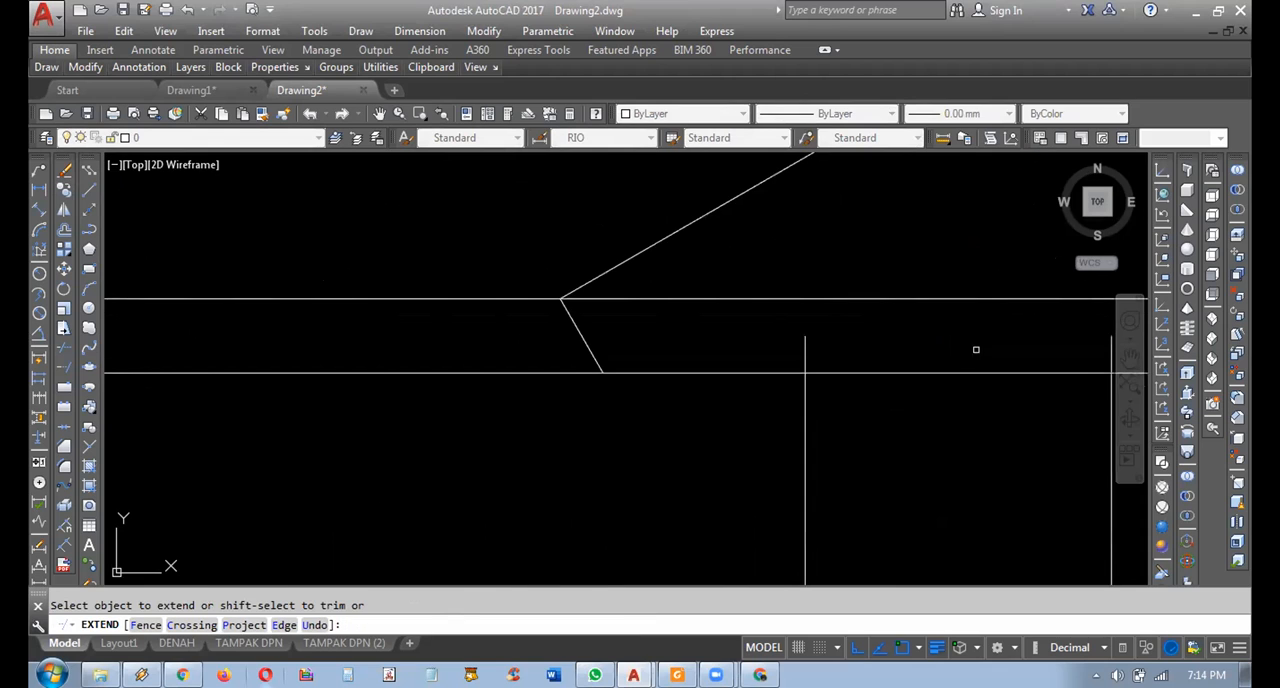
Extend the slanted segments at the front gable's right end and the main roof's right end to the lowered eave line.
middle_drag(465, 336, 397, 336)
scroll(515, 355, down, 4)
middle_drag(846, 350, 715, 350)
scroll(714, 350, up, 8)
click(692, 372)
scroll(639, 387, down, 4)
middle_drag(963, 390, 706, 387)
scroll(706, 387, up, 4)
click(823, 386)
scroll(823, 386, down, 4)
scroll(874, 391, up, 4)
click(872, 391)
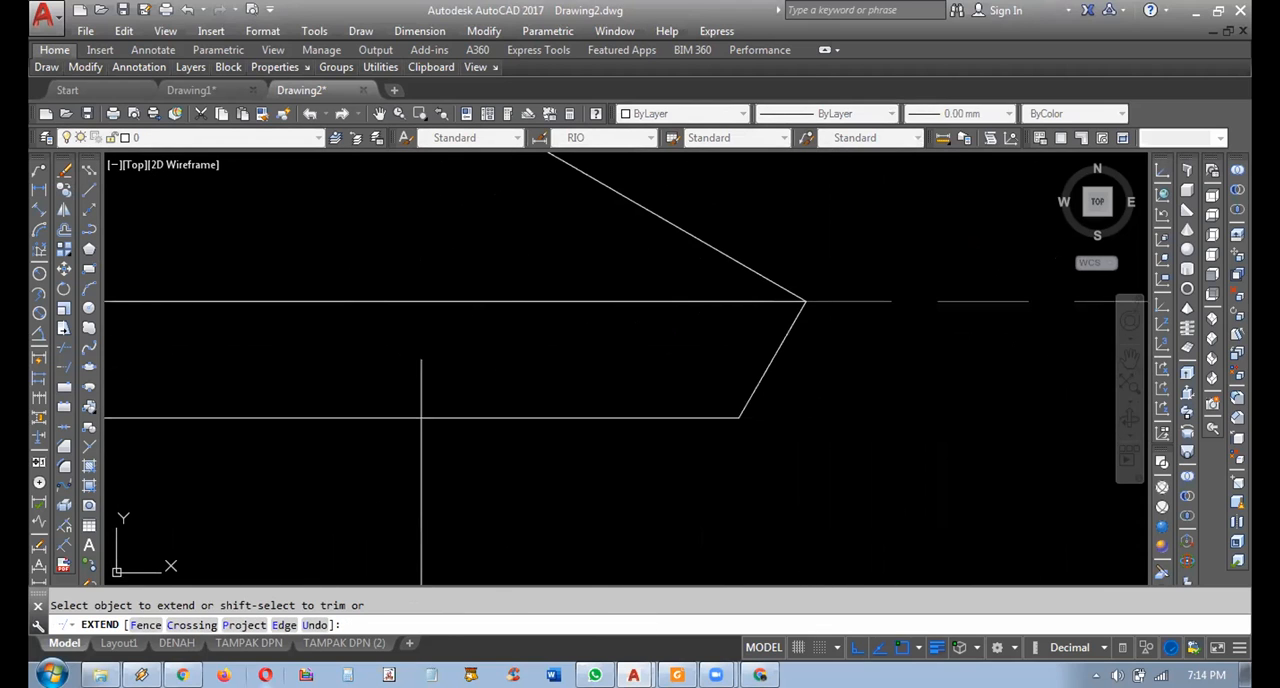
Trim the wall and column lines that stick up above the lowered eave line.
scroll(383, 376, down, 2)
middle_drag(306, 404, 1018, 403)
shift+click(551, 363)
shift+click(200, 378)
scroll(333, 386, down, 4)
middle_drag(331, 390, 722, 394)
middle_drag(570, 398, 717, 397)
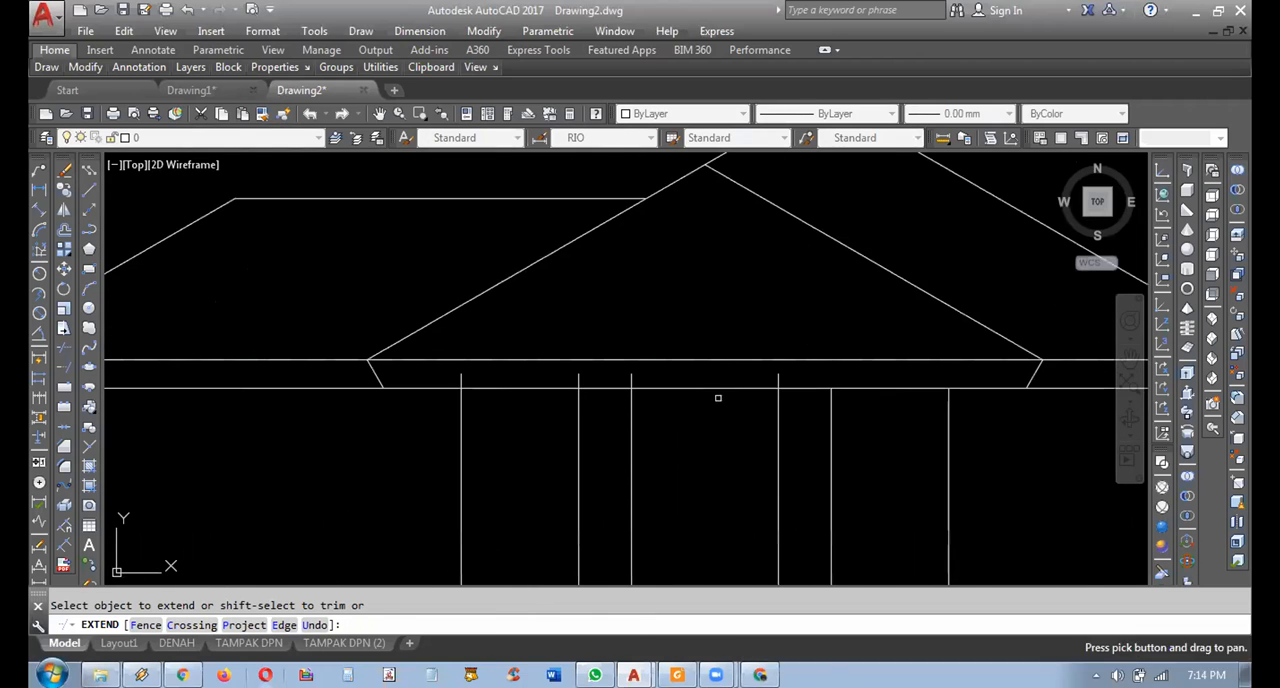
click(793, 375)
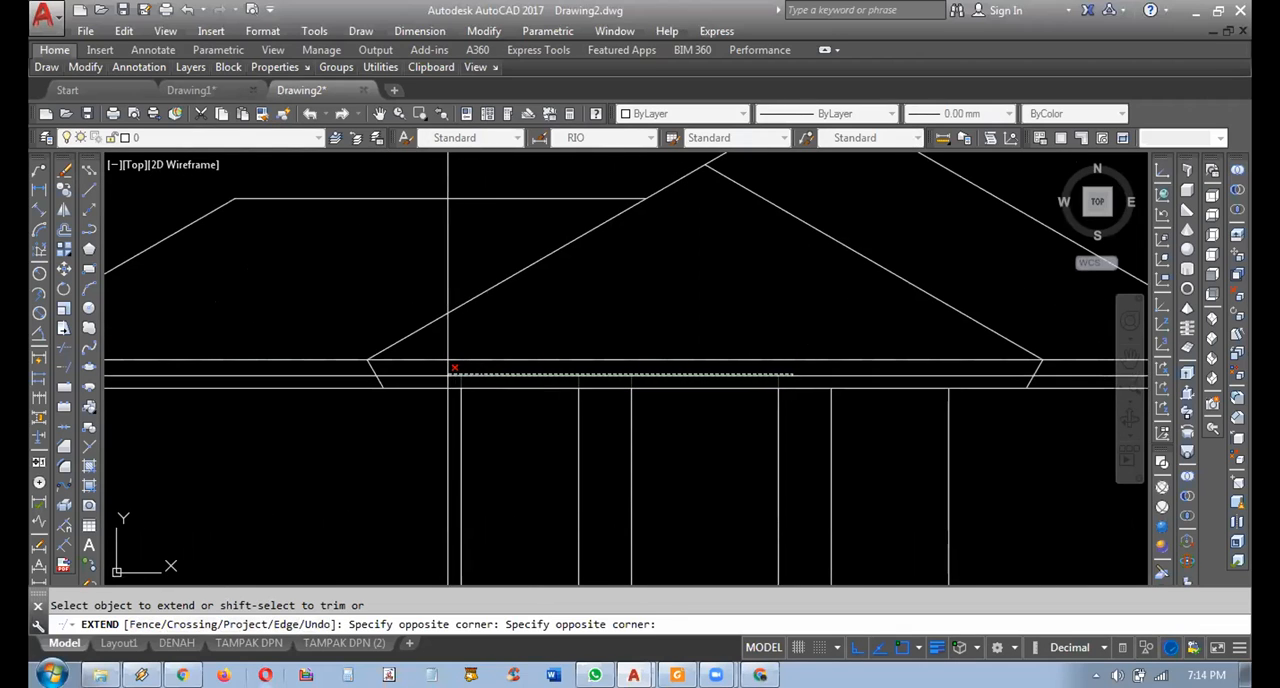
middle_drag(464, 397, 797, 417)
scroll(361, 404, up, 2)
shift+click(428, 388)
key(Return)
Add an aligned dimension along the slanted end segment of the main roof's right eave.
scroll(485, 380, down, 3)
middle_drag(814, 471, 674, 377)
scroll(673, 376, down, 2)
middle_drag(635, 454, 556, 458)
scroll(714, 378, up, 3)
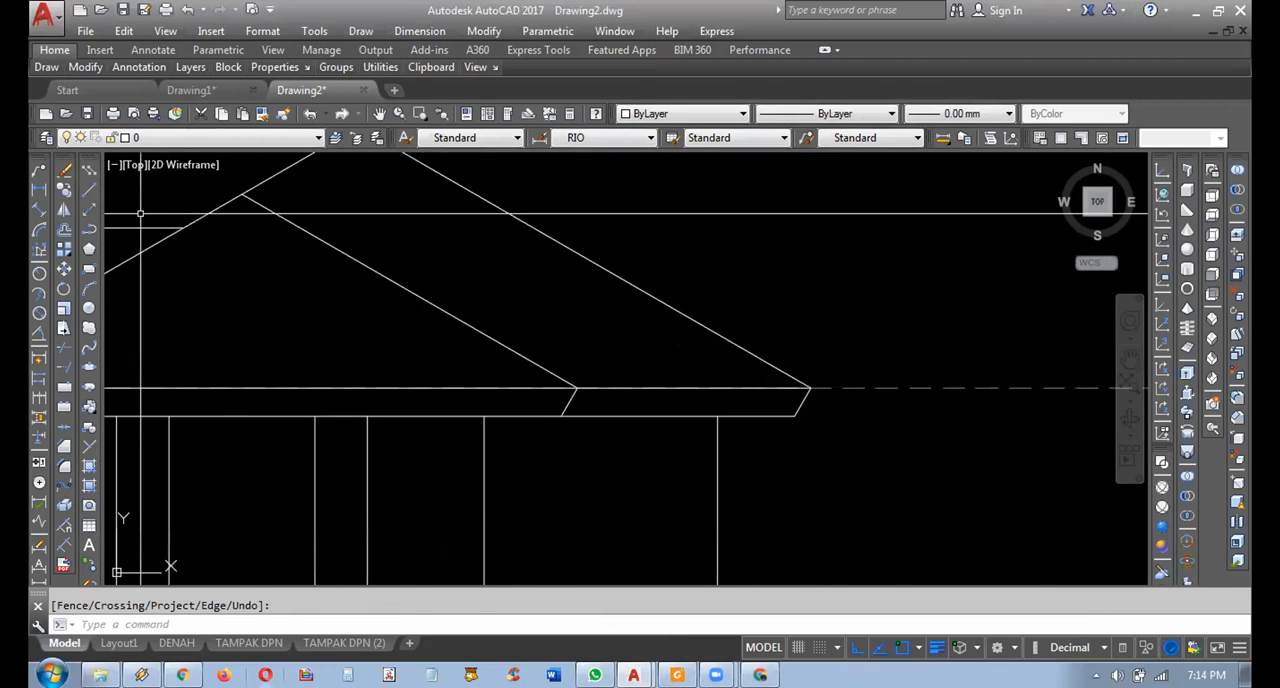
click(40, 208)
click(810, 387)
click(797, 416)
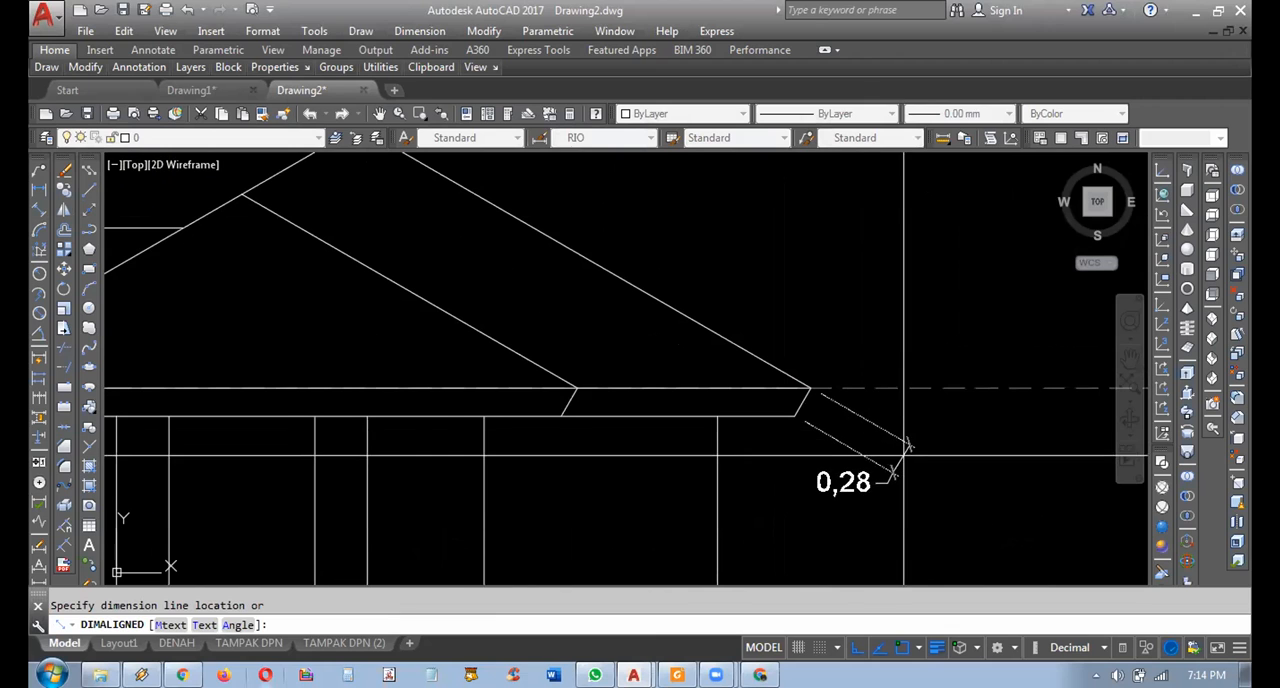
click(872, 452)
Add a linear dimension for the vertical depth of the eave band at the roof's left end.
scroll(860, 440, down, 4)
middle_drag(860, 360, 762, 342)
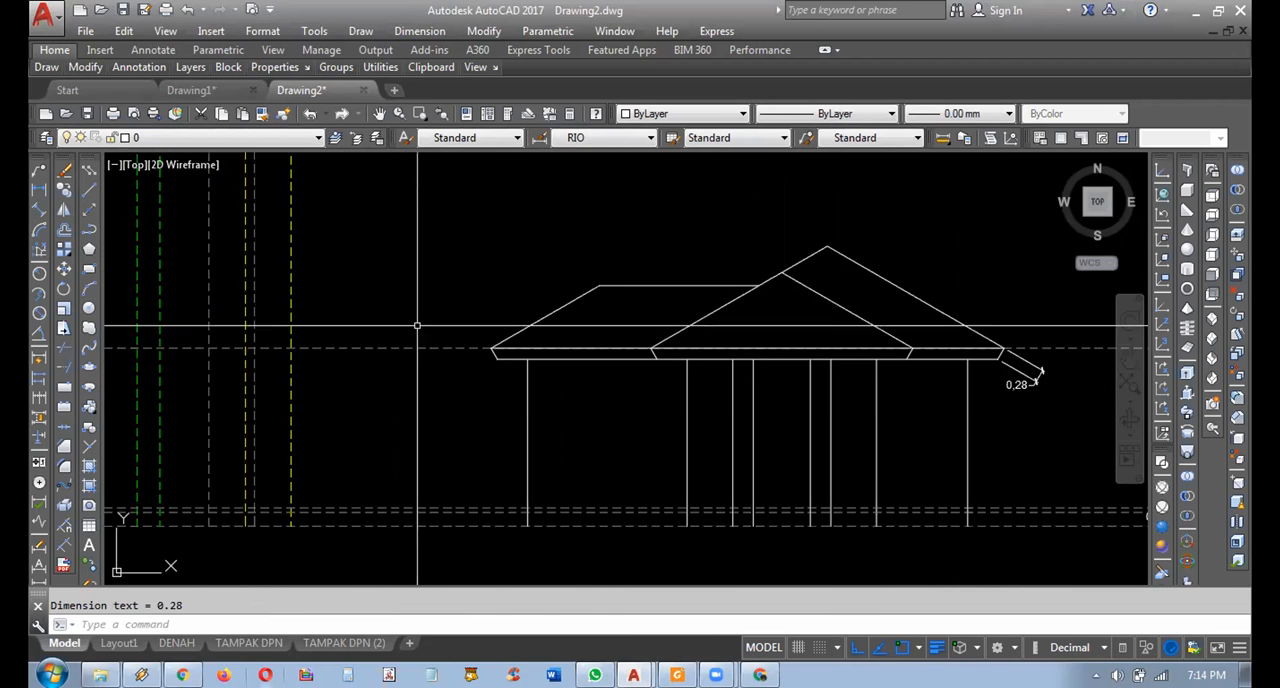
click(38, 189)
scroll(352, 283, up, 4)
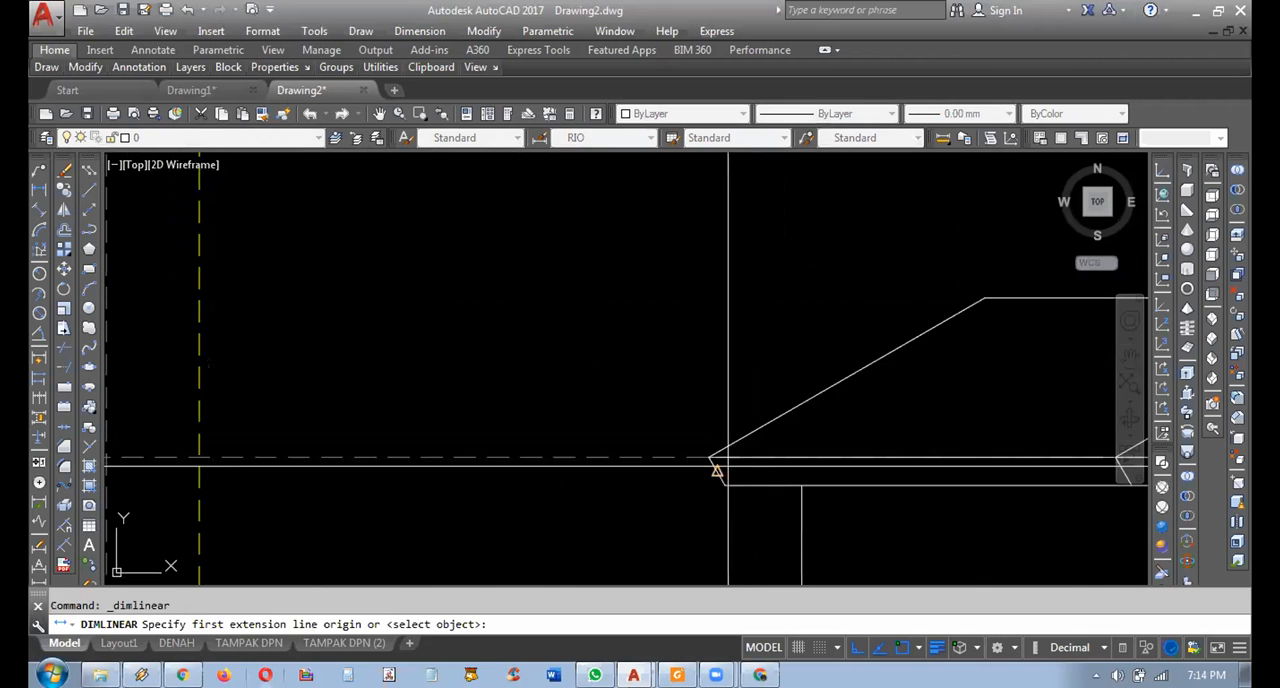
click(709, 458)
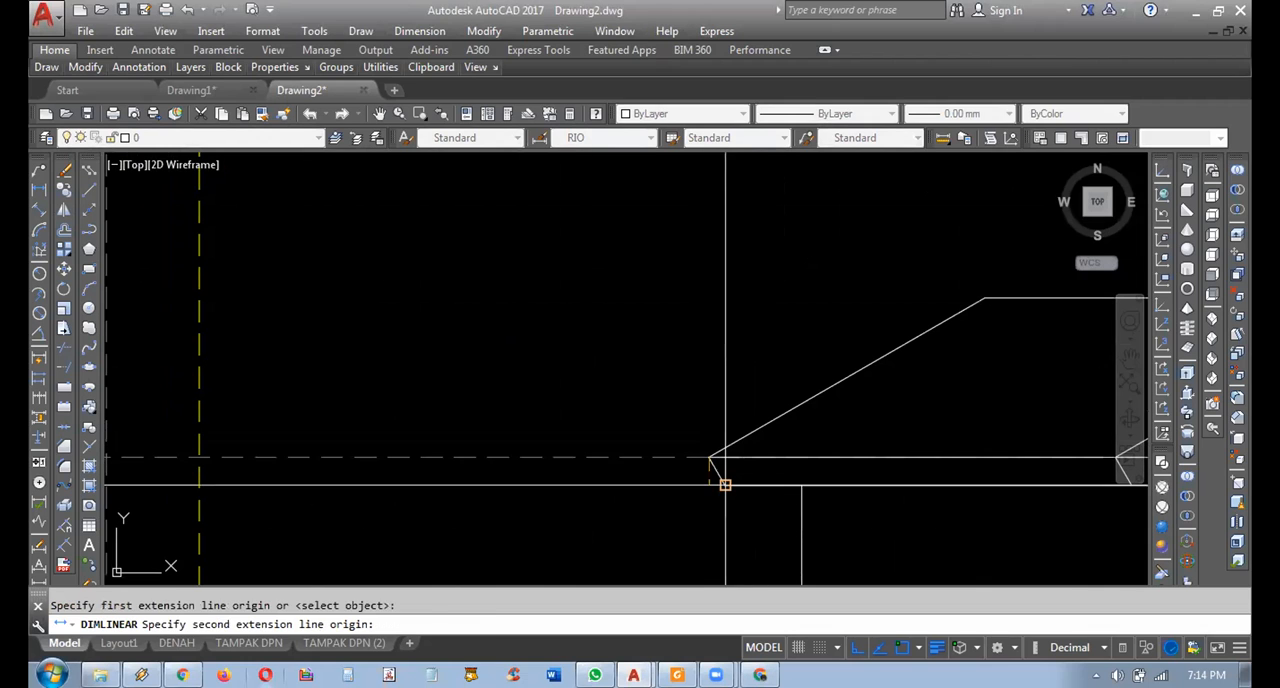
click(723, 485)
click(590, 458)
Examine the elevation against the porch columns in the plan above and the dashed level lines at its base.
scroll(591, 491, down, 3)
scroll(669, 485, up, 3)
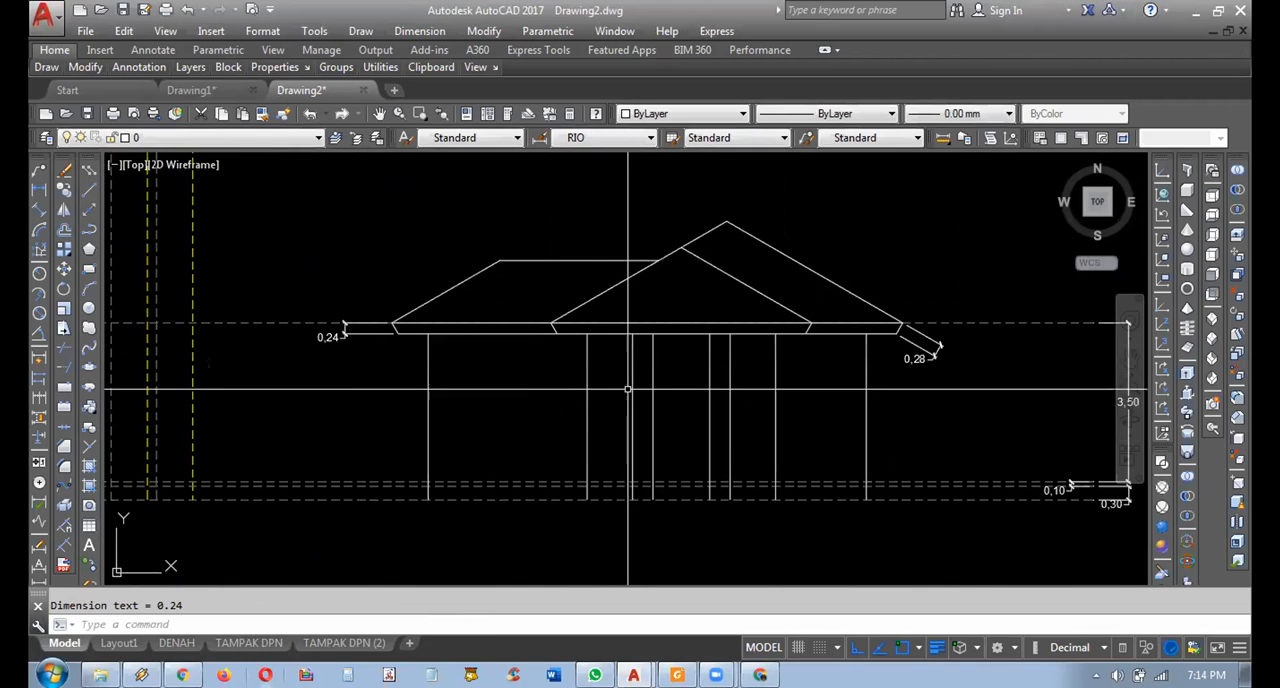
middle_drag(670, 486, 644, 499)
scroll(660, 397, down, 4)
scroll(594, 471, up, 4)
mouse_move(551, 429)
middle_down()
mouse_move(567, 475)
mouse_move(544, 472)
middle_up()
scroll(720, 362, down, 4)
middle_drag(751, 331, 727, 358)
mouse_move(705, 405)
middle_down()
mouse_move(700, 439)
mouse_move(649, 474)
middle_up()
scroll(700, 439, up, 2)
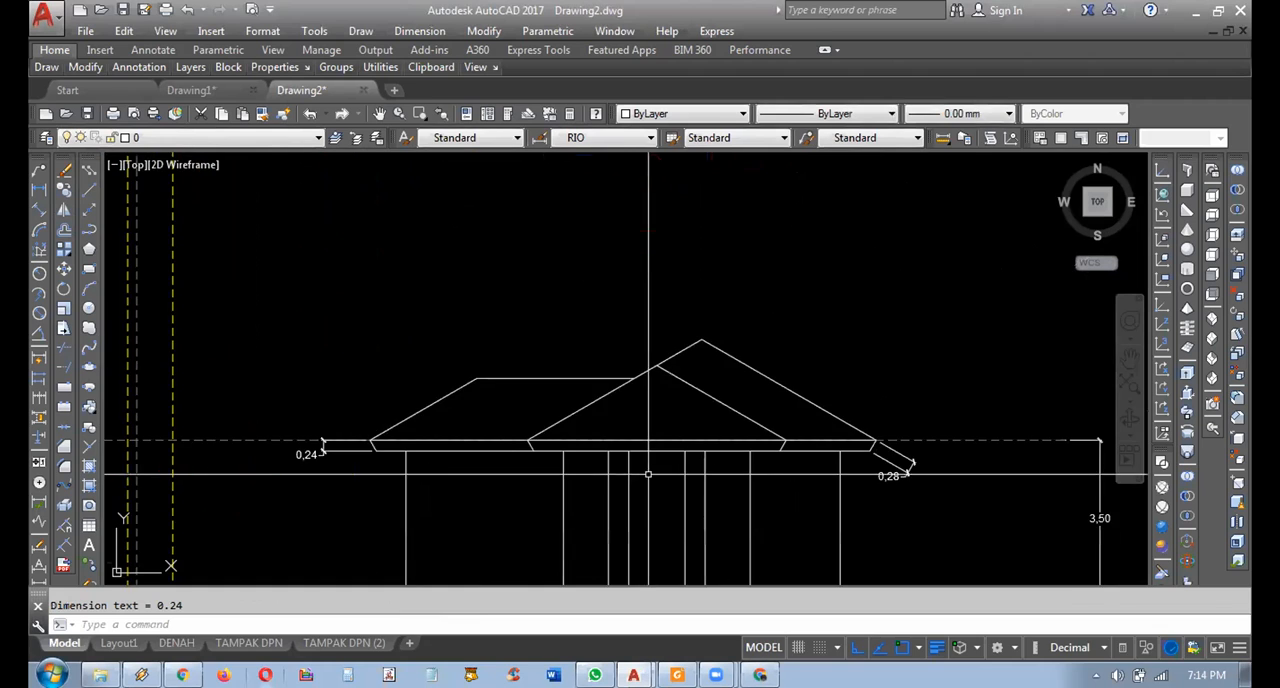
scroll(649, 474, down, 2)
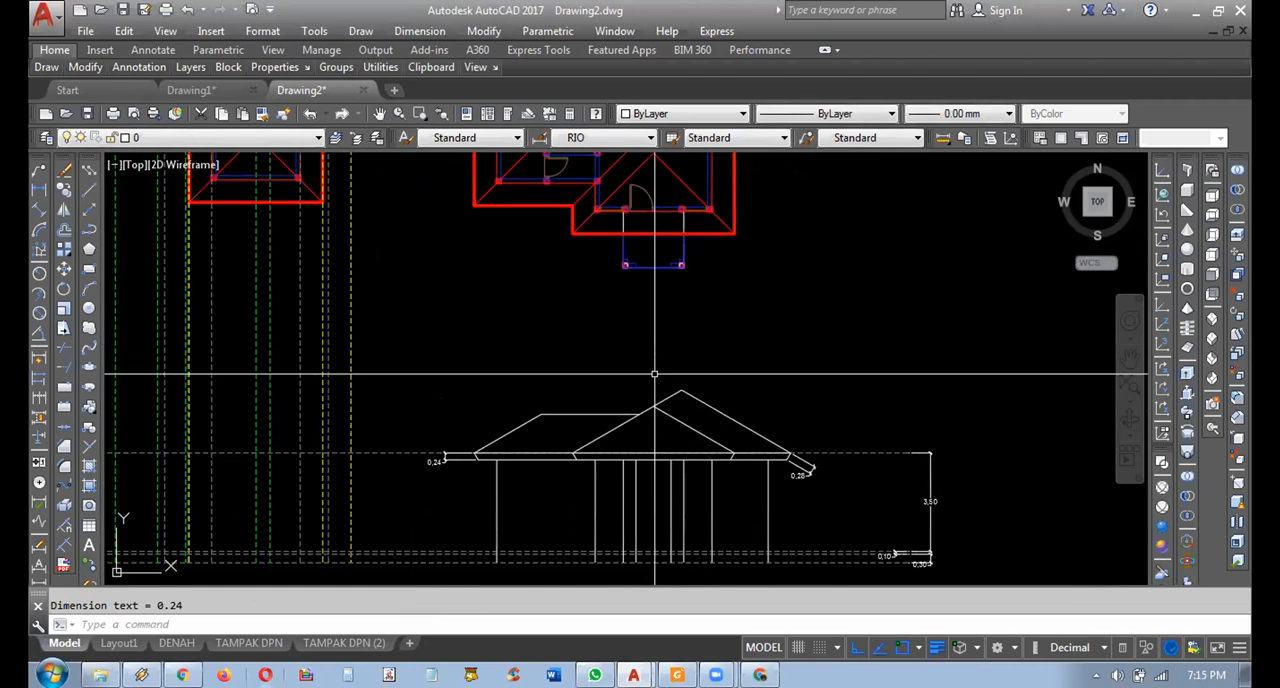
scroll(666, 268, up, 4)
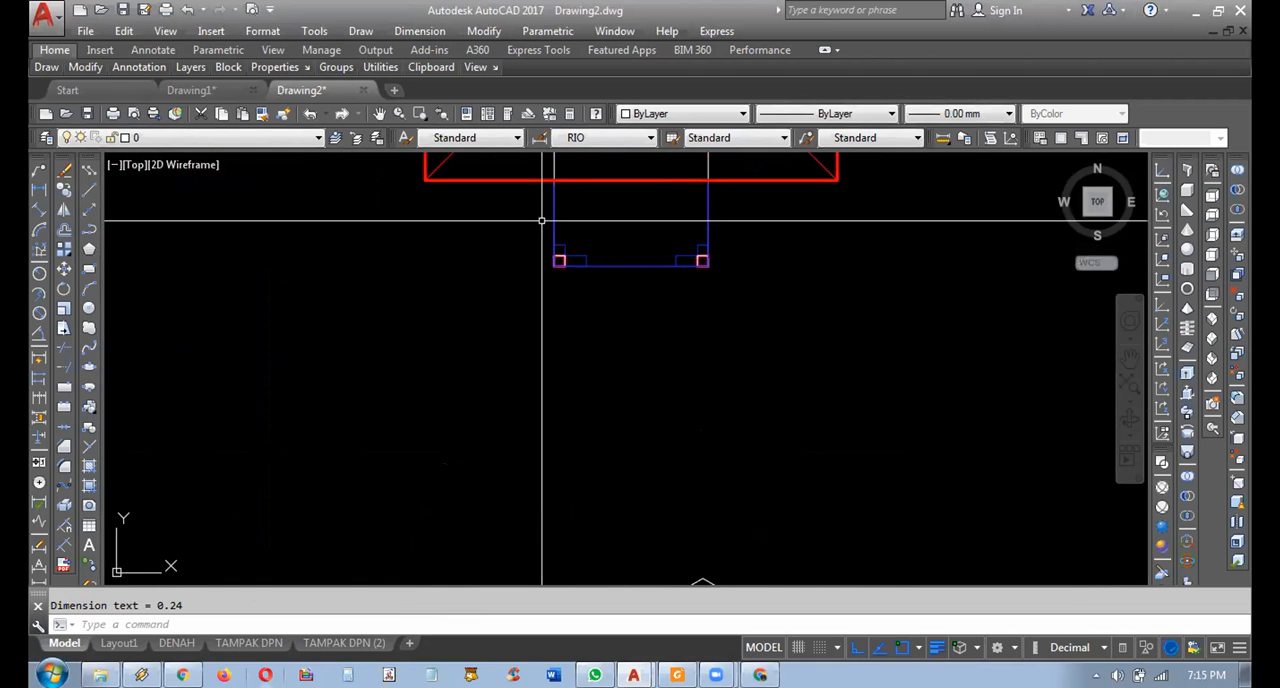
scroll(541, 220, down, 5)
scroll(526, 451, up, 4)
mouse_move(610, 545)
middle_down()
mouse_move(491, 341)
mouse_move(477, 417)
mouse_move(434, 382)
middle_up()
middle_drag(574, 474, 670, 451)
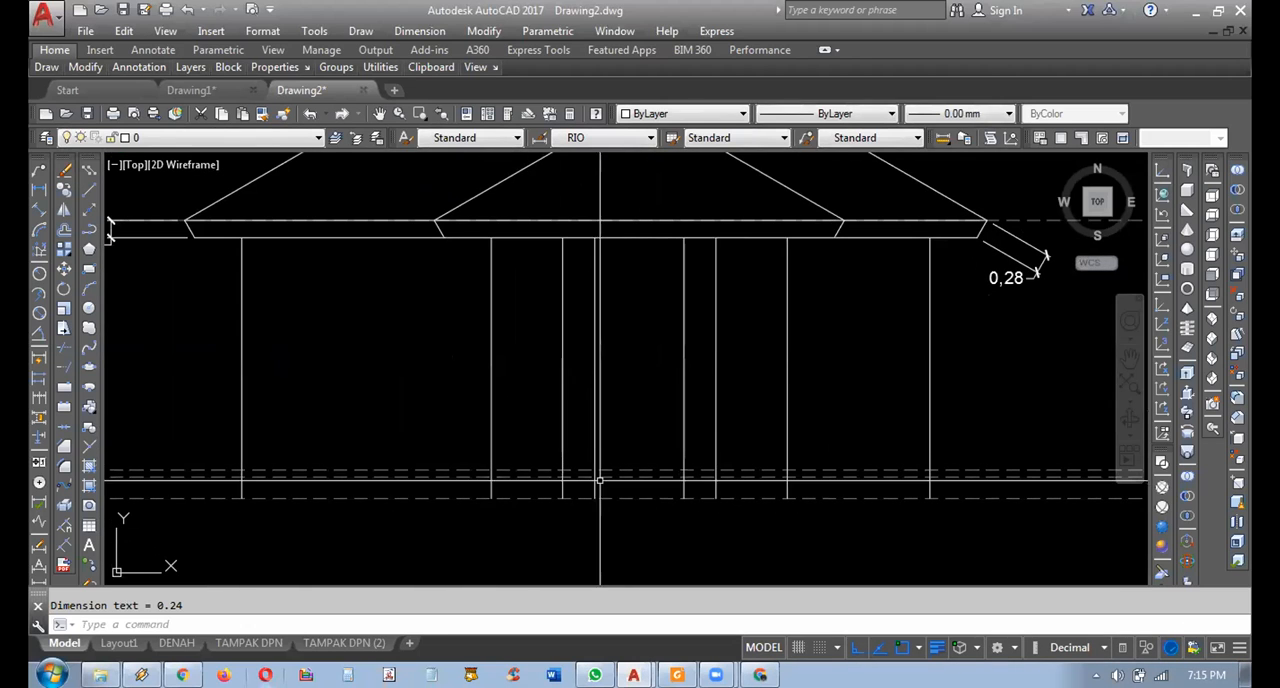
middle_drag(600, 481, 605, 498)
scroll(608, 500, up, 2)
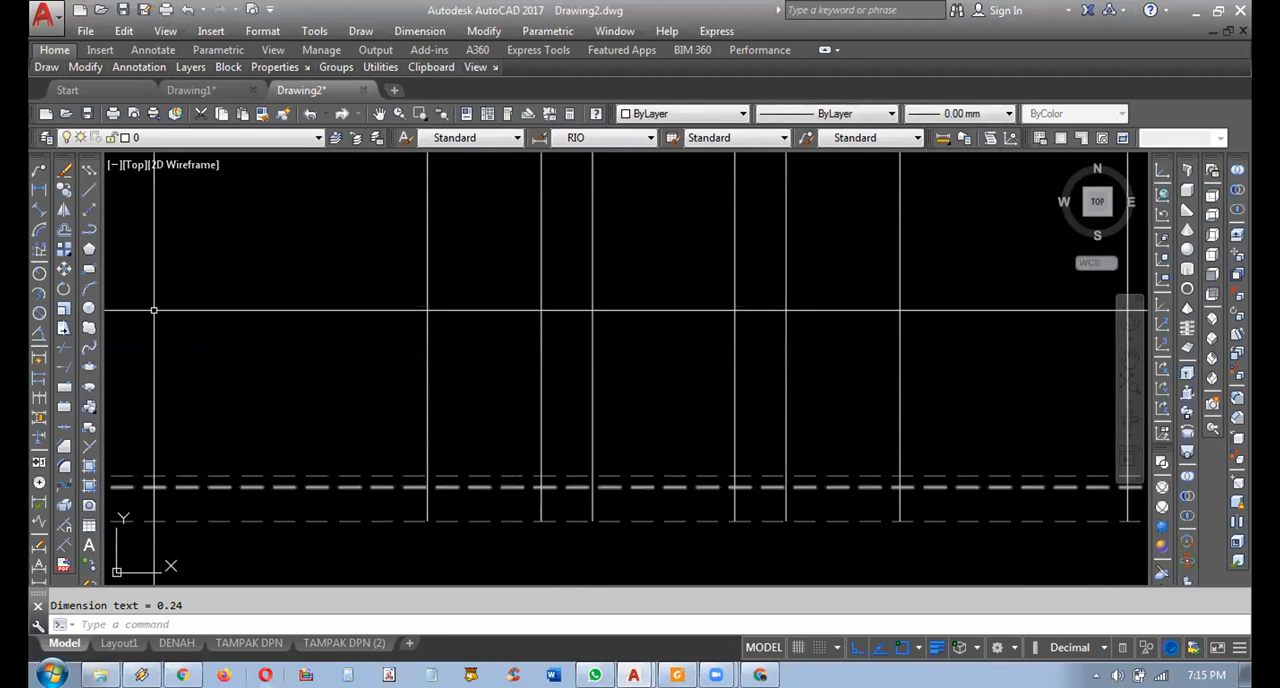
scroll(348, 338, down, 2)
middle_drag(383, 379, 453, 484)
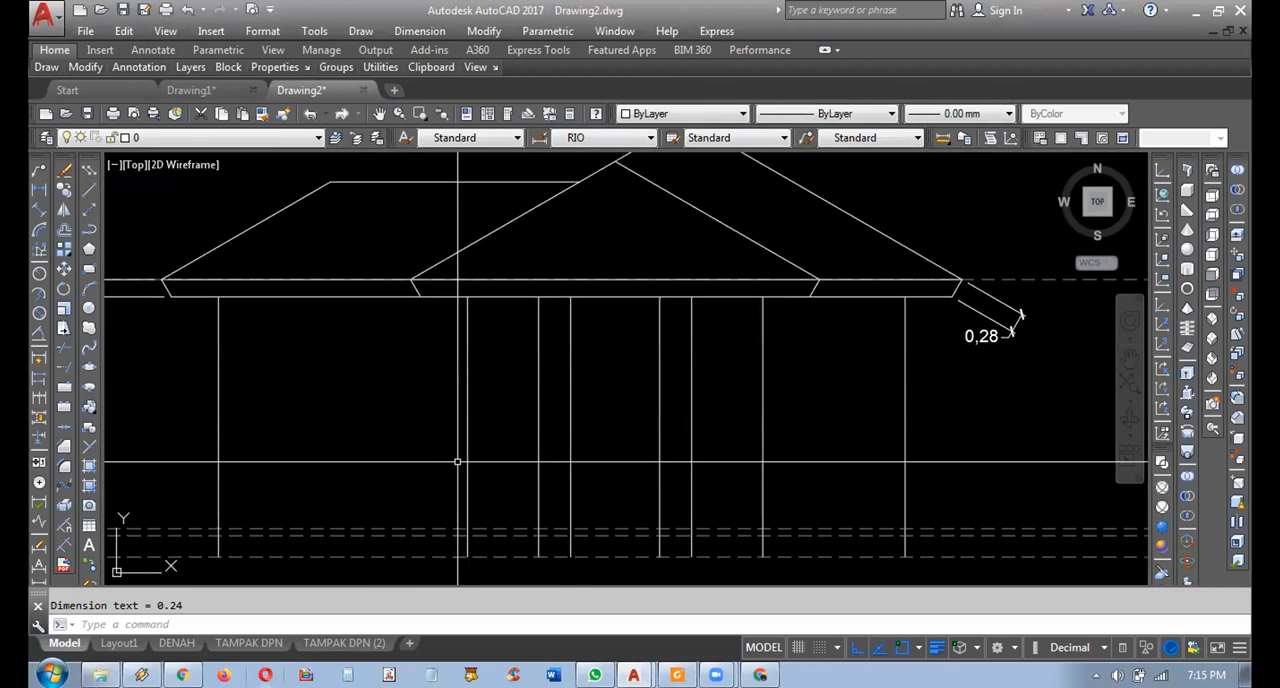
Add a vertical linear dimension from the middle dashed level line at the rightmost wall up to the lower eave line.
click(38, 198)
mouse_move(761, 467)
middle_down()
mouse_move(666, 428)
mouse_move(668, 467)
middle_up()
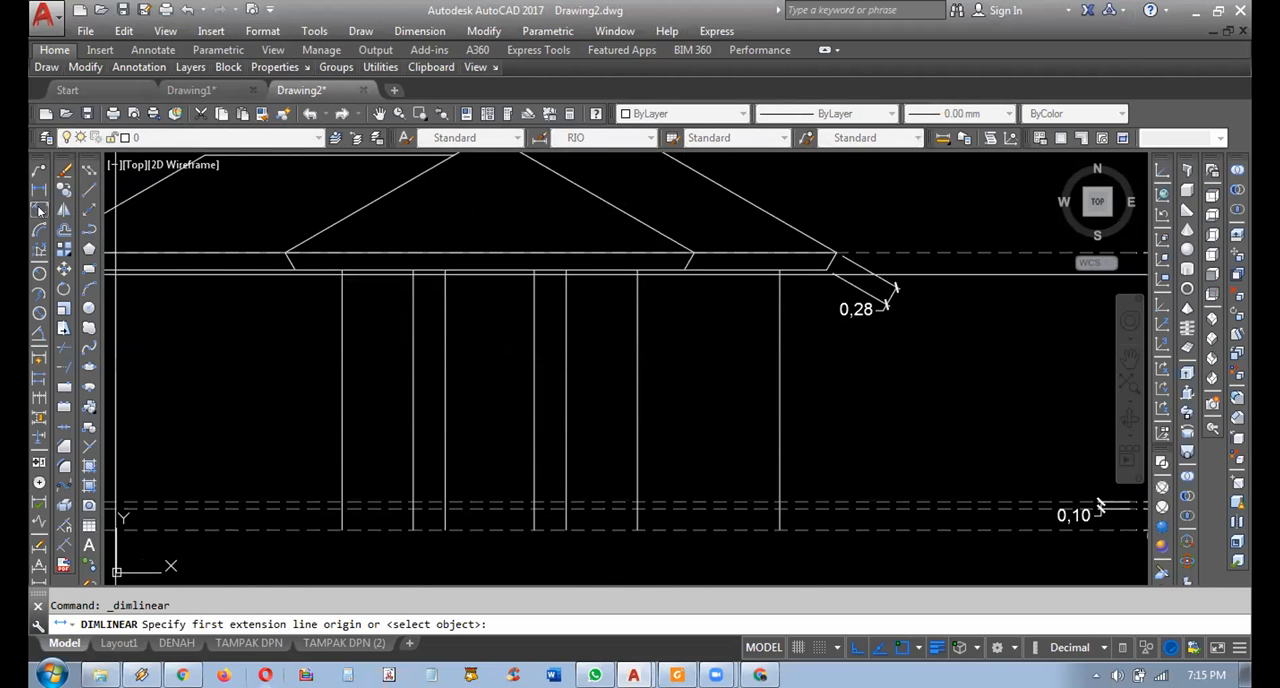
click(780, 508)
middle_drag(737, 372, 709, 372)
click(752, 269)
click(905, 388)
Copy the middle dashed level line straight up to 3.00 m above its original at the elevation's base.
middle_drag(705, 453, 719, 463)
middle_drag(691, 424, 739, 430)
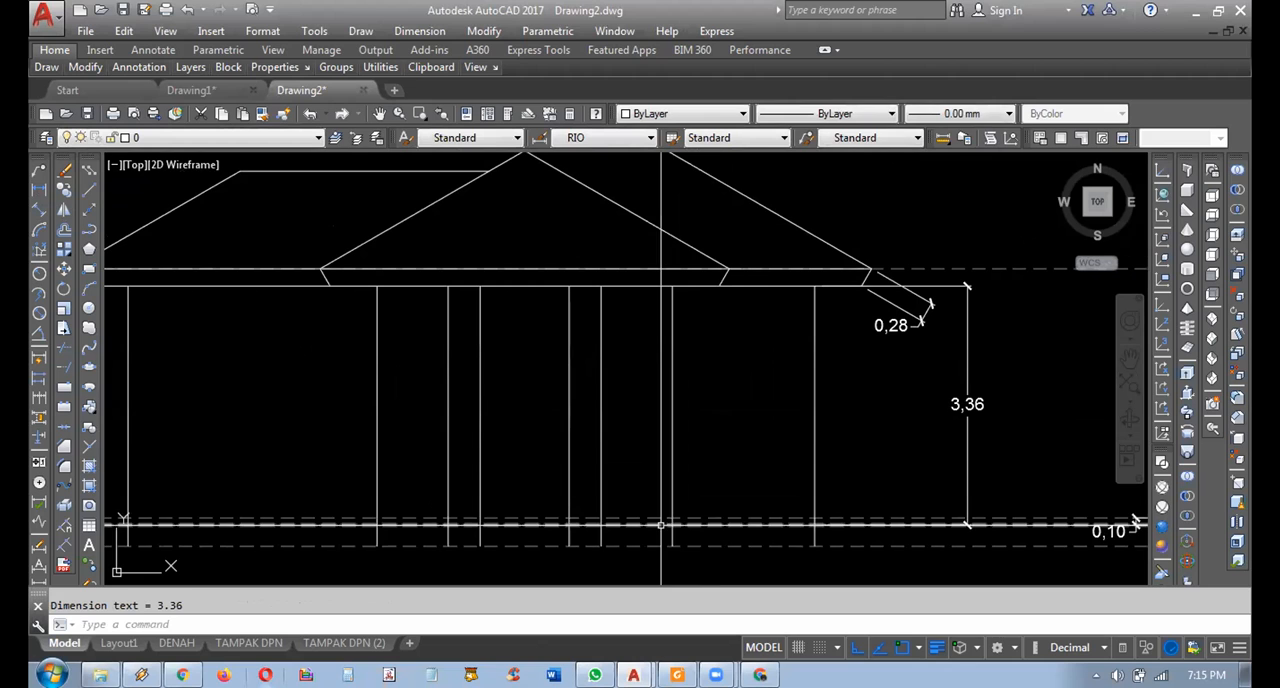
click(551, 525)
middle_drag(551, 525, 532, 520)
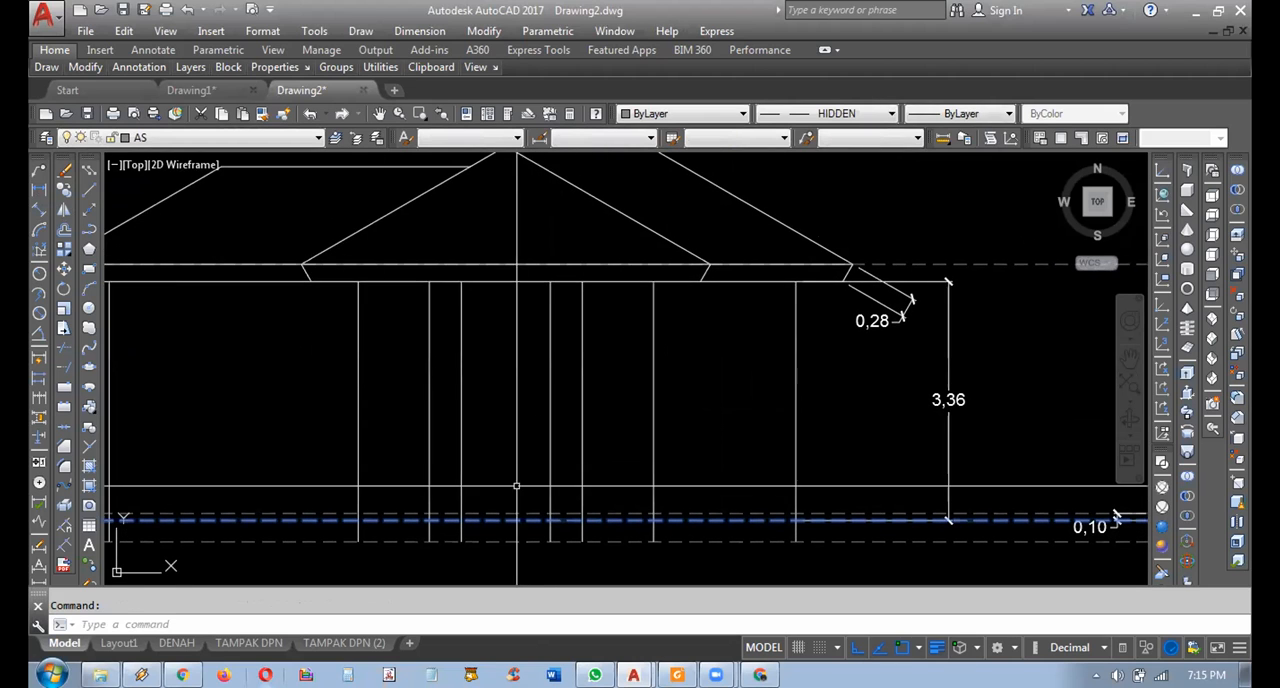
click(64, 190)
scroll(560, 443, down, 2)
middle_drag(600, 480, 604, 440)
scroll(866, 467, up, 2)
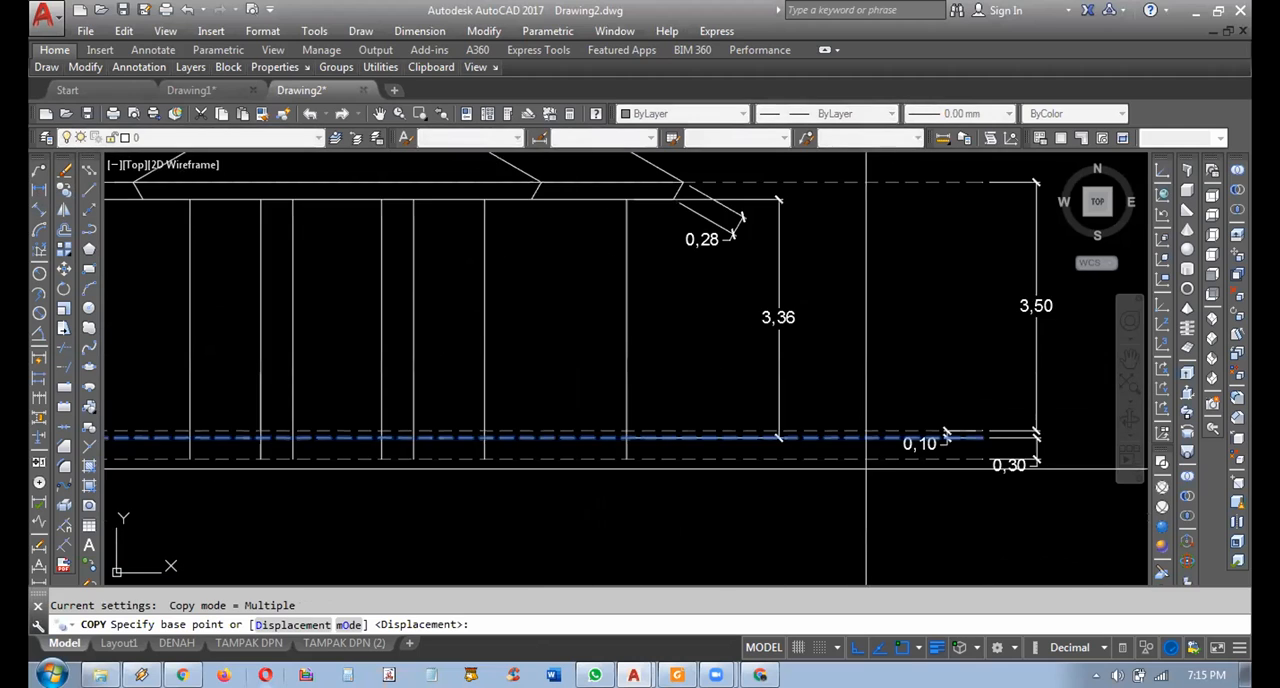
middle_drag(866, 467, 813, 462)
click(1035, 480)
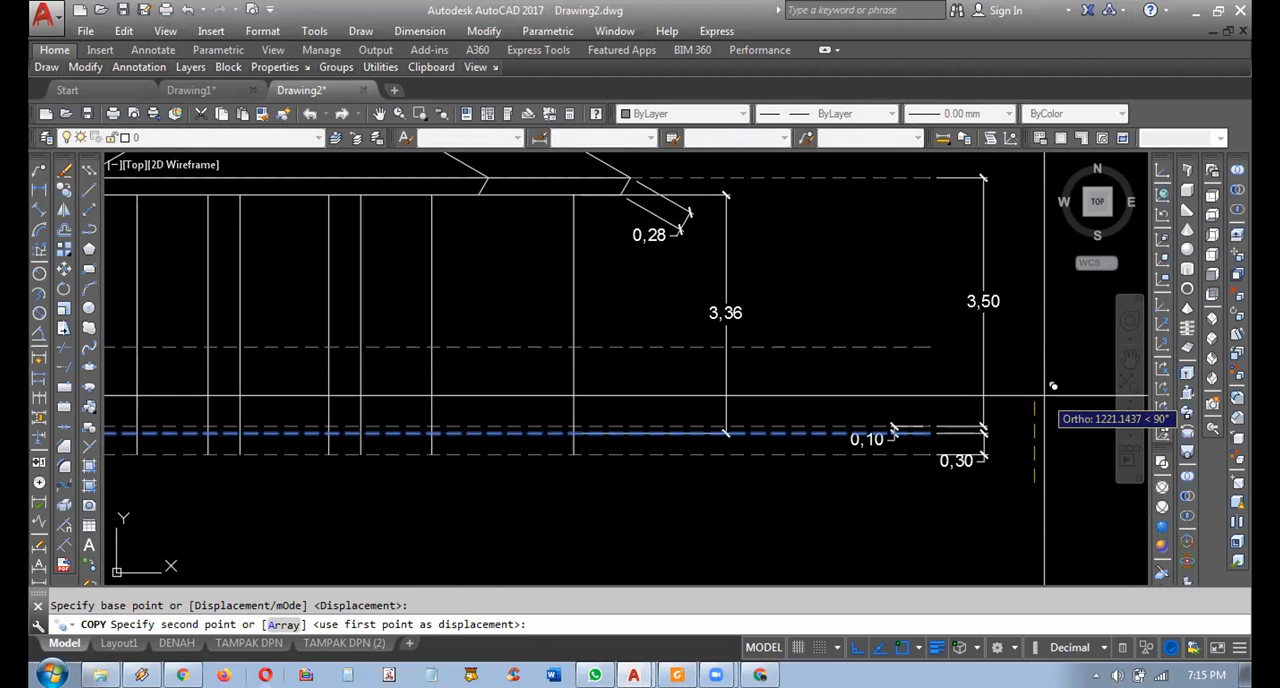
key(Return)
key(Escape)
mouse_move(495, 377)
middle_down()
mouse_move(838, 488)
mouse_move(803, 472)
middle_up()
middle_drag(866, 403, 806, 390)
middle_drag(986, 386, 899, 387)
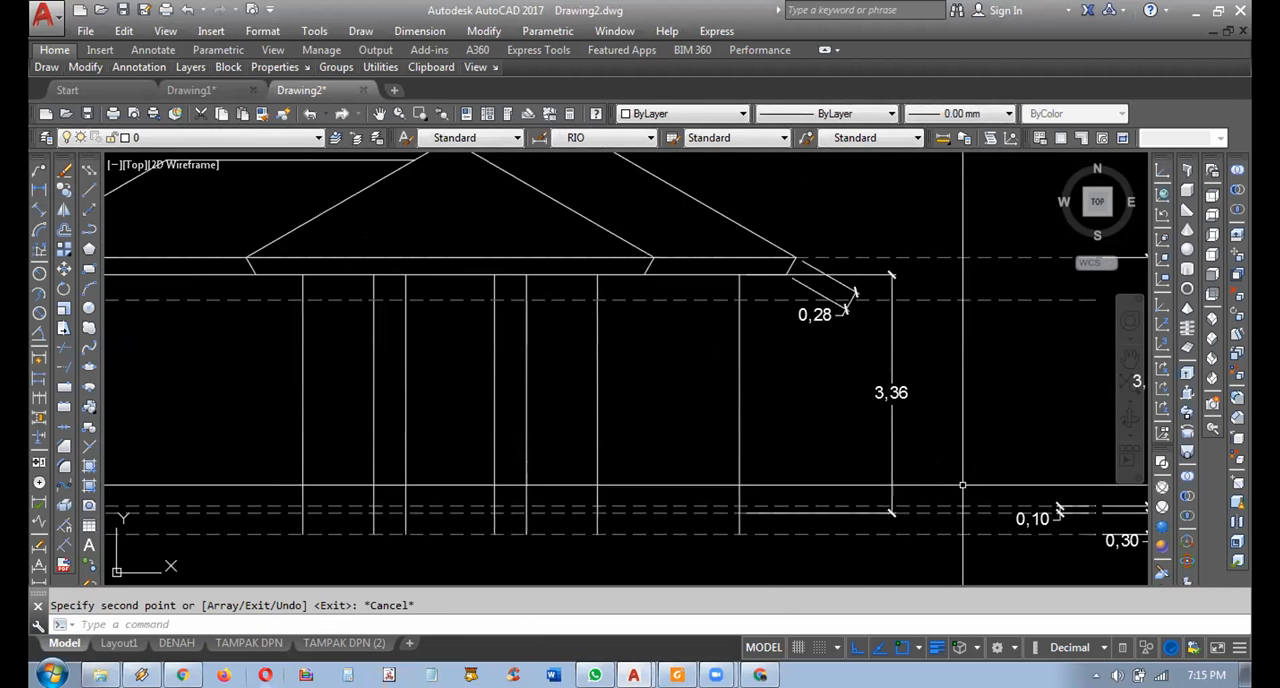
Move the upper origin of the vertical wall-height dimension down from the lower eave line onto the copied dashed level line.
middle_drag(927, 497, 868, 497)
click(862, 418)
click(812, 431)
middle_drag(812, 431, 840, 443)
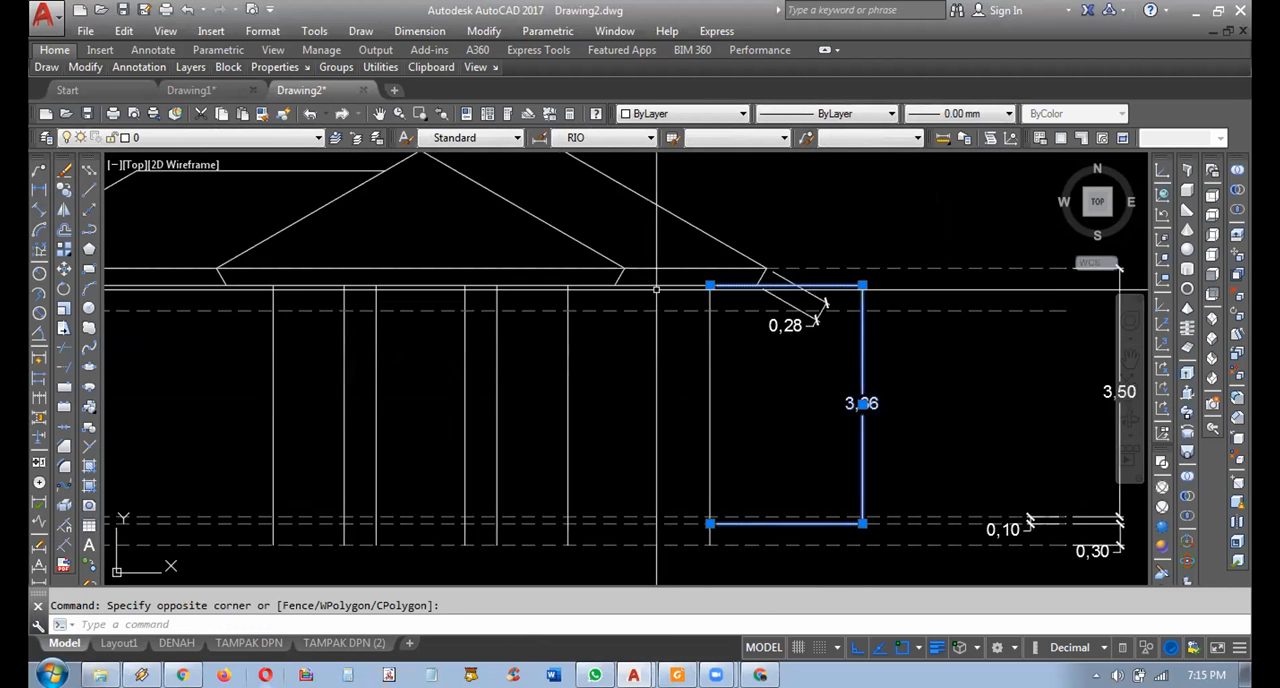
click(710, 286)
click(711, 309)
key(Escape)
middle_drag(626, 374, 787, 384)
scroll(787, 384, down, 2)
scroll(625, 411, up, 2)
middle_drag(630, 412, 557, 399)
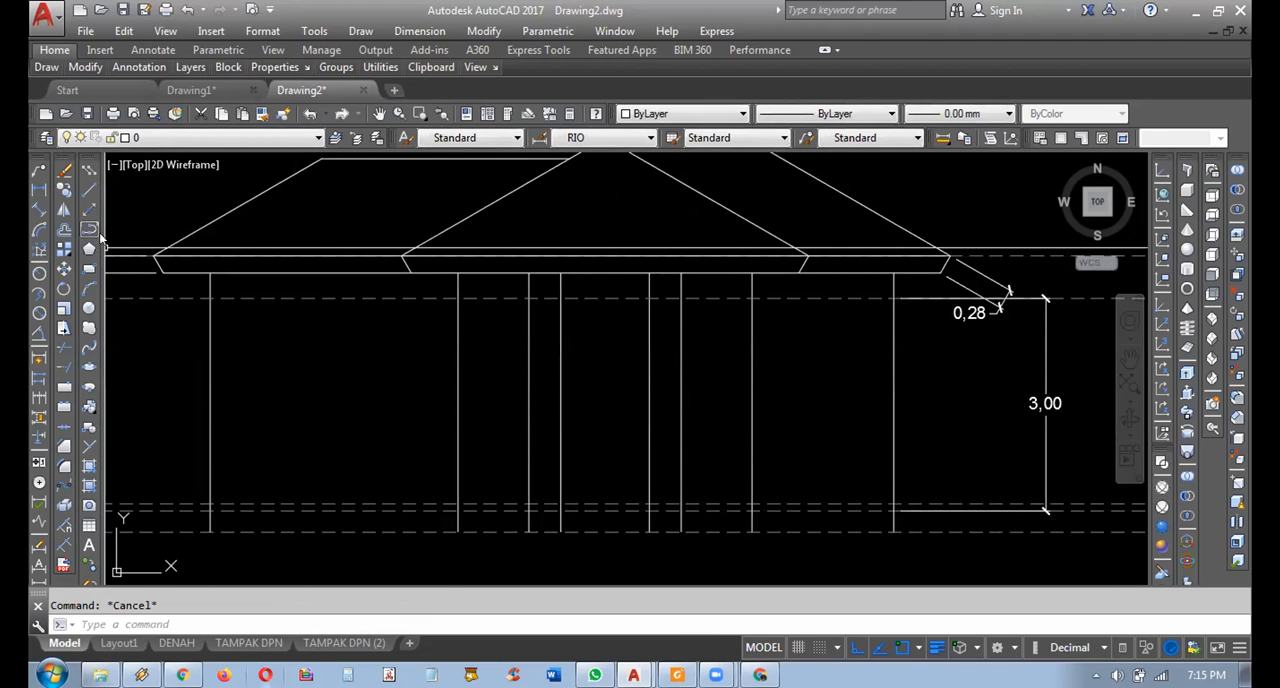
Draw a horizontal polyline along the upper dashed level line between the outer edges of the two porch columns.
click(90, 230)
scroll(491, 366, up, 3)
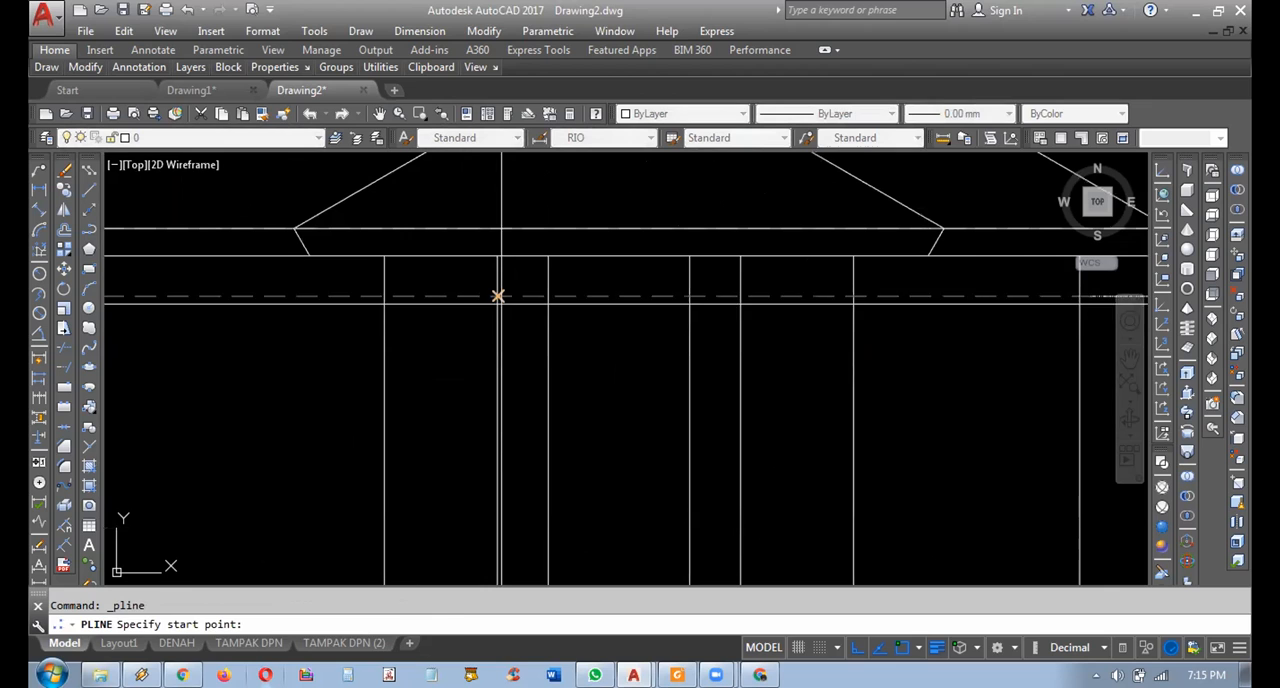
click(498, 296)
key(Escape)
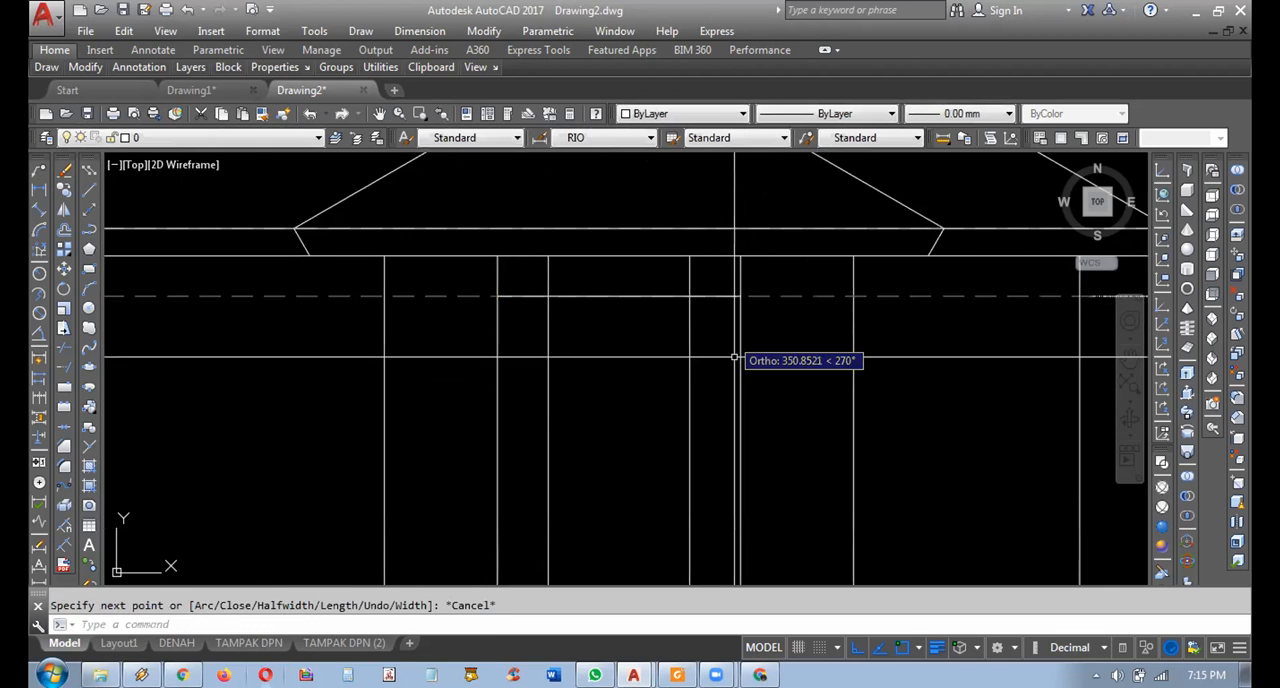
Delete the dashed level line running through the tops of the porch columns.
middle_drag(726, 345, 708, 380)
click(903, 360)
click(889, 315)
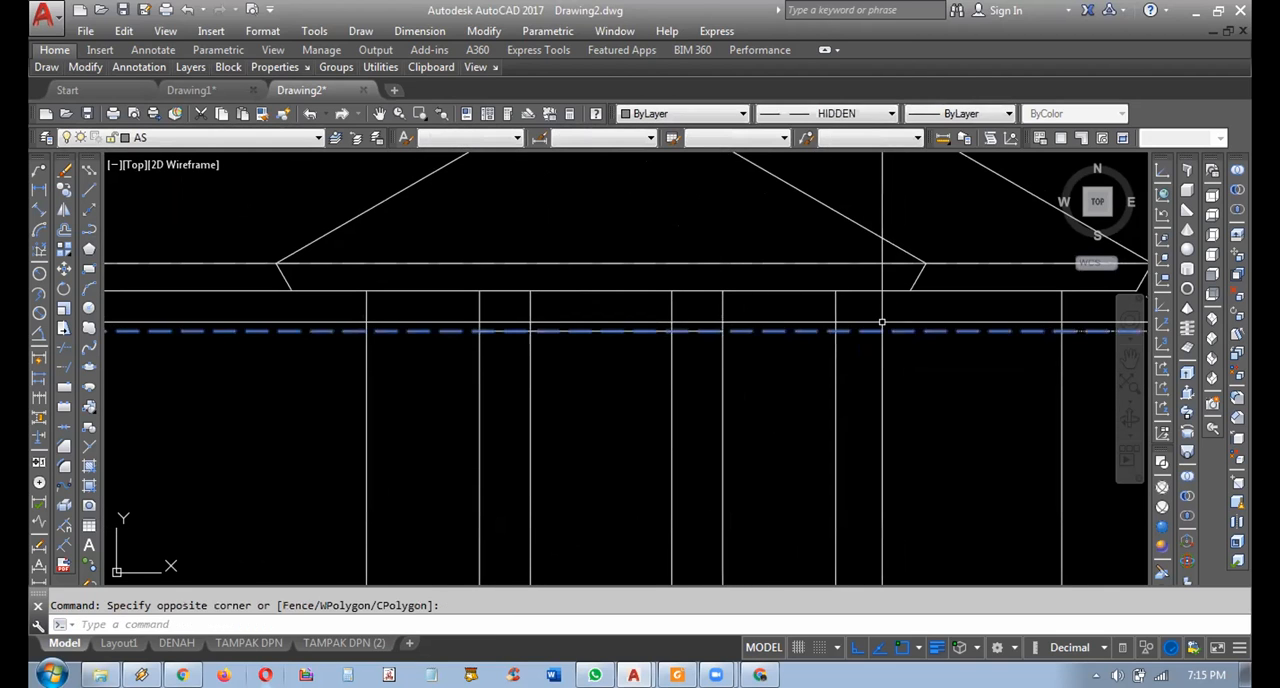
scroll(860, 355, down, 4)
key(Delete)
Trim the four porch column lines above the new horizontal beam line.
scroll(770, 407, up, 4)
mouse_move(706, 360)
middle_down()
mouse_move(717, 343)
mouse_move(749, 342)
middle_up()
click(64, 348)
key(Return)
click(820, 302)
key(Escape)
scroll(630, 330, down, 2)
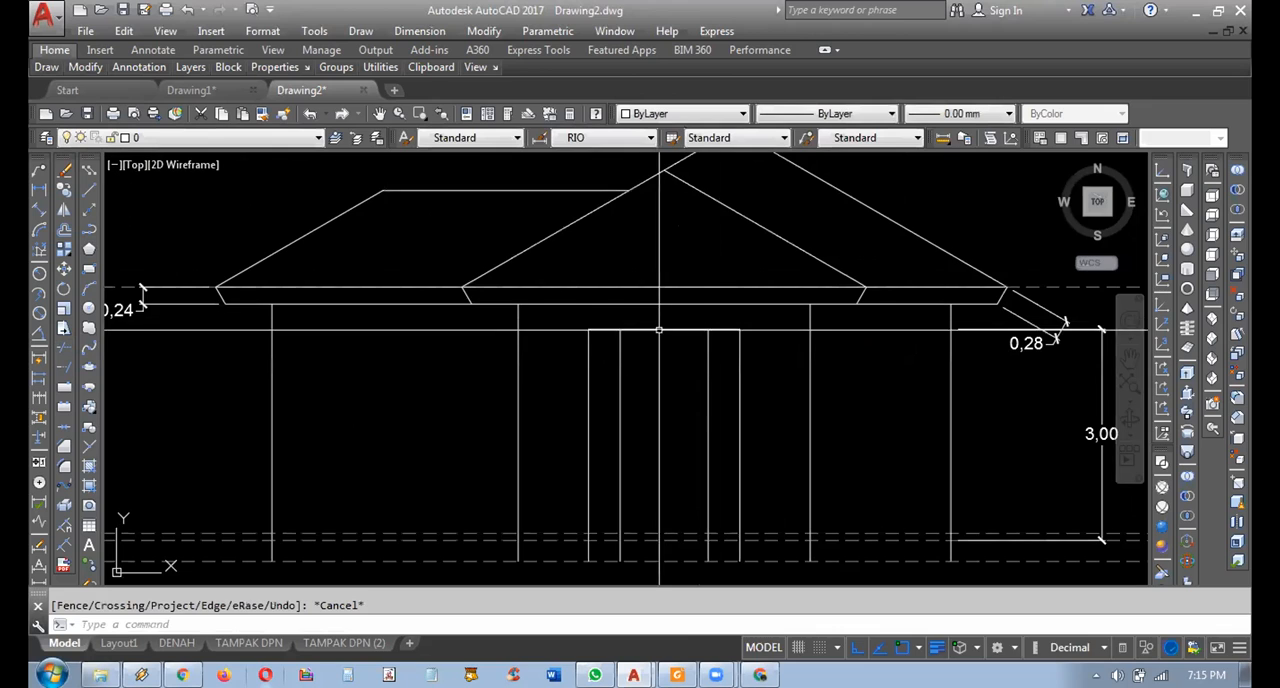
scroll(640, 334, up, 2)
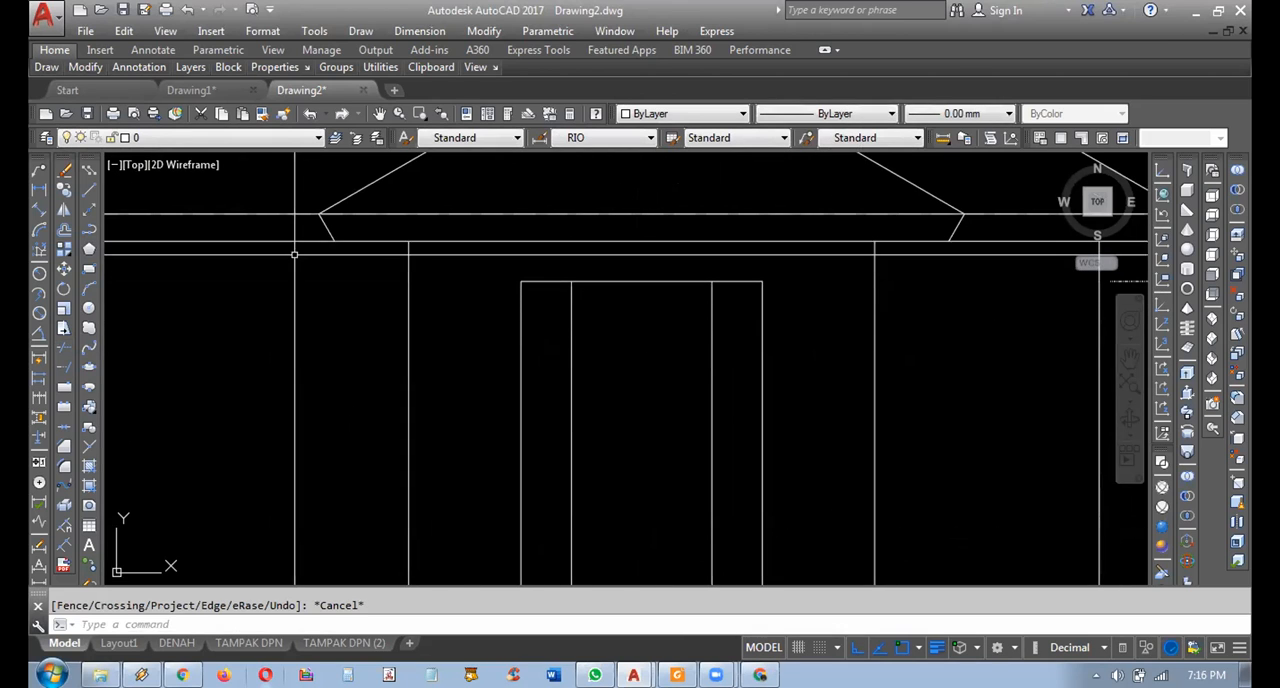
click(38, 192)
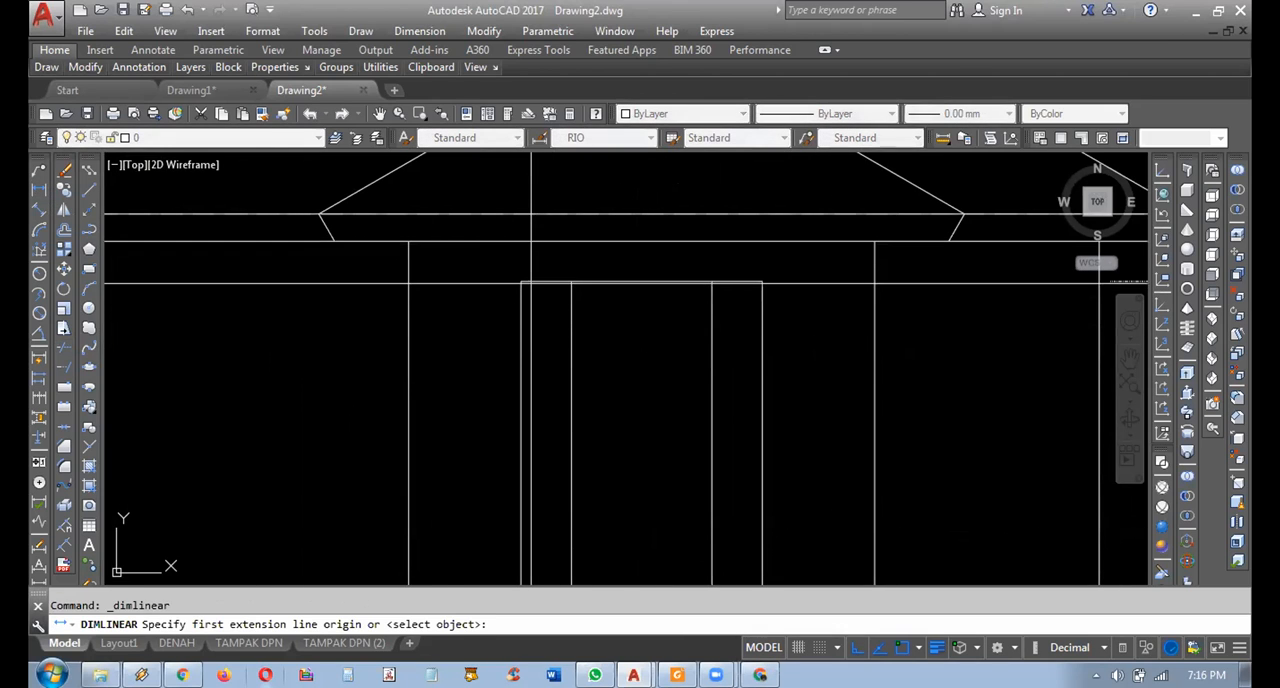
click(571, 281)
key(Escape)
Copy the porch's top beam line straight down to form the beam's lower edge.
click(613, 263)
click(614, 303)
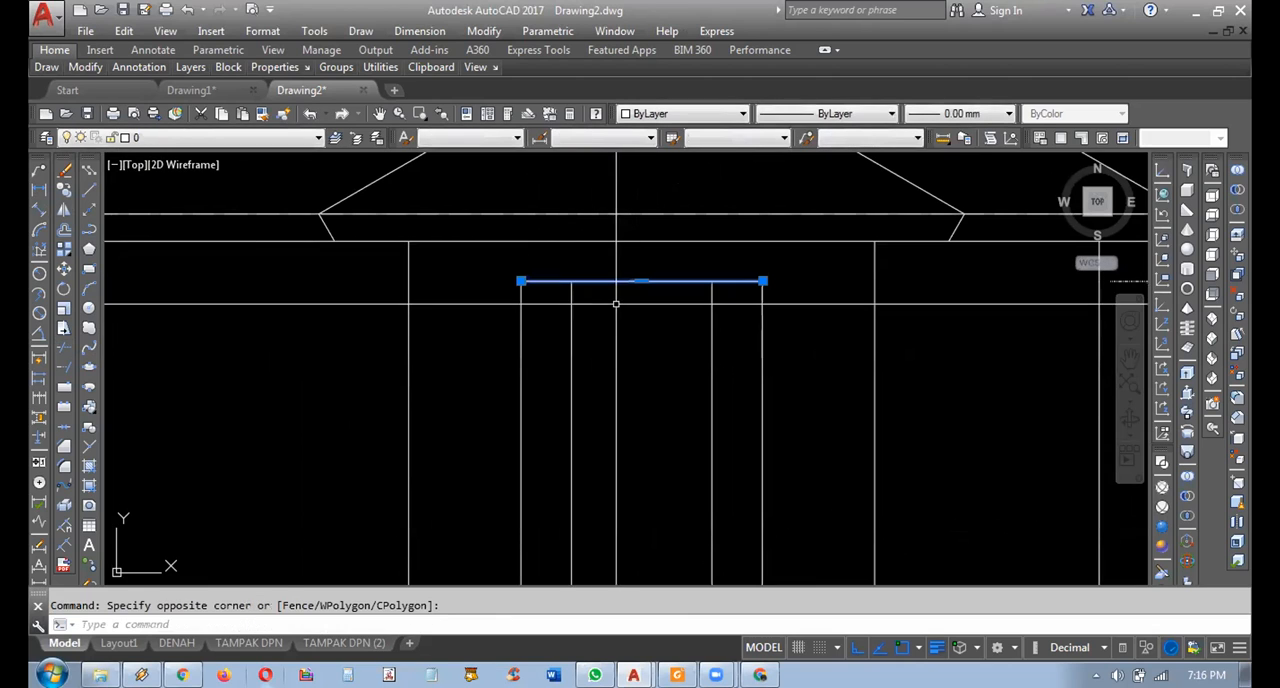
click(62, 192)
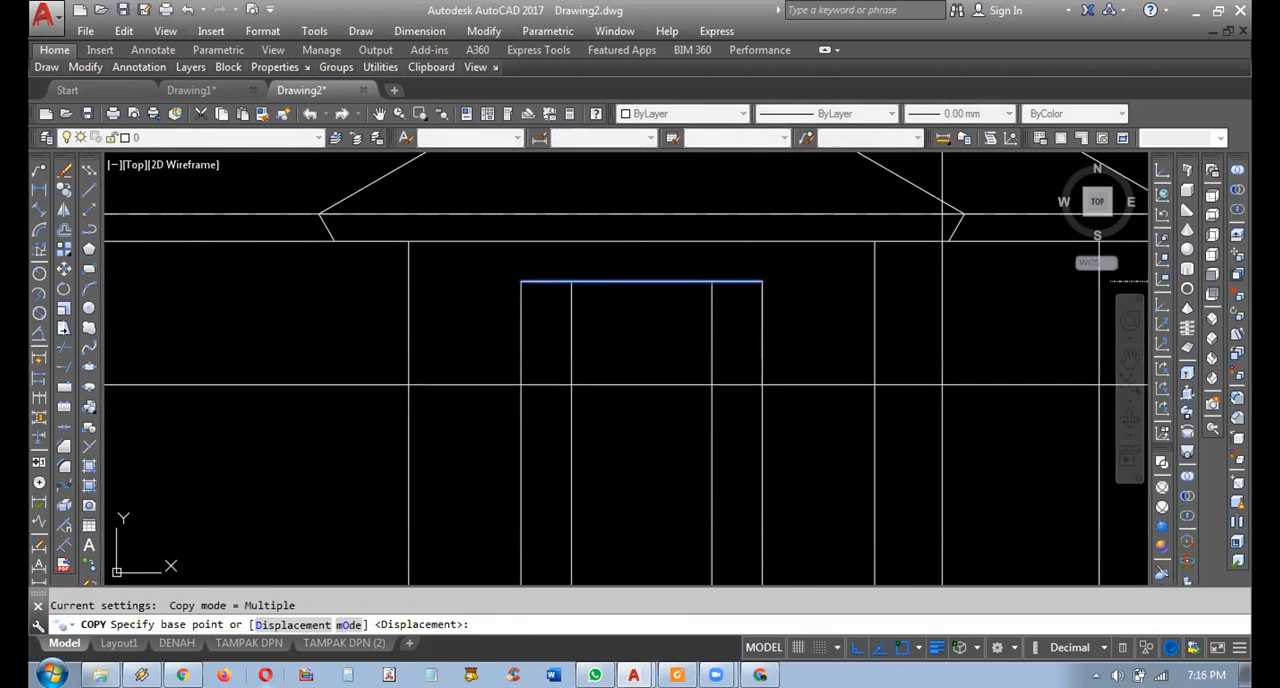
click(926, 371)
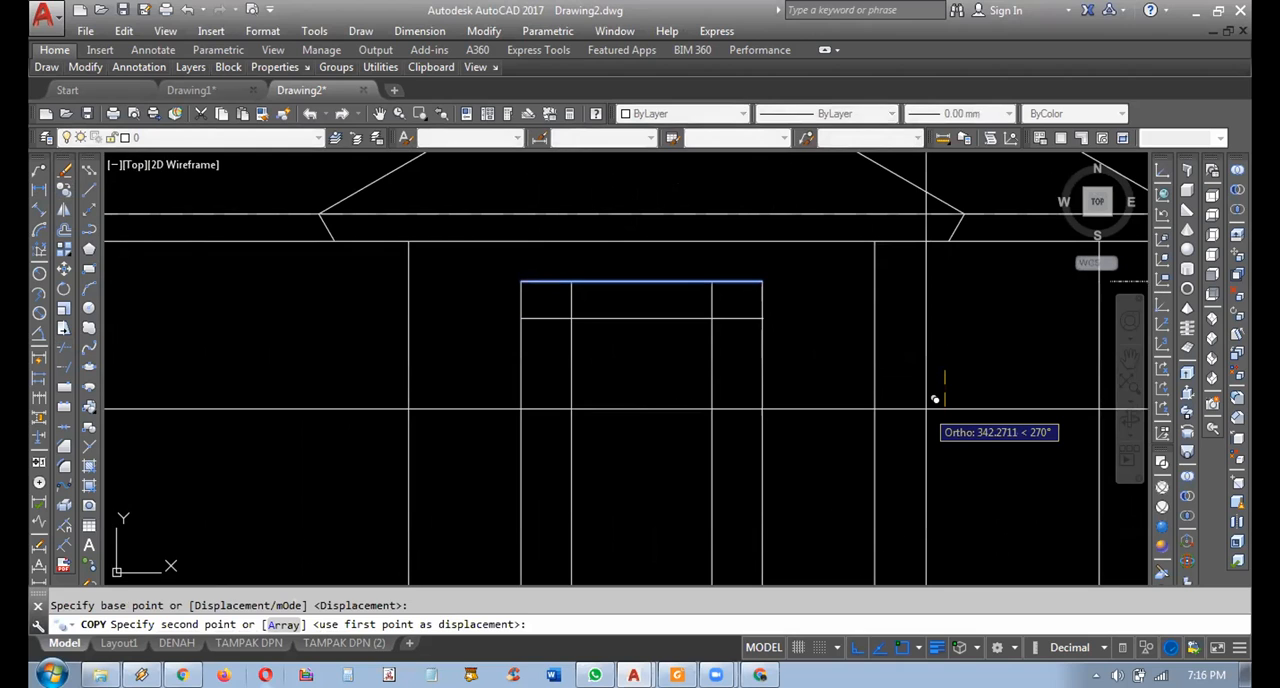
key(Return)
key(Escape)
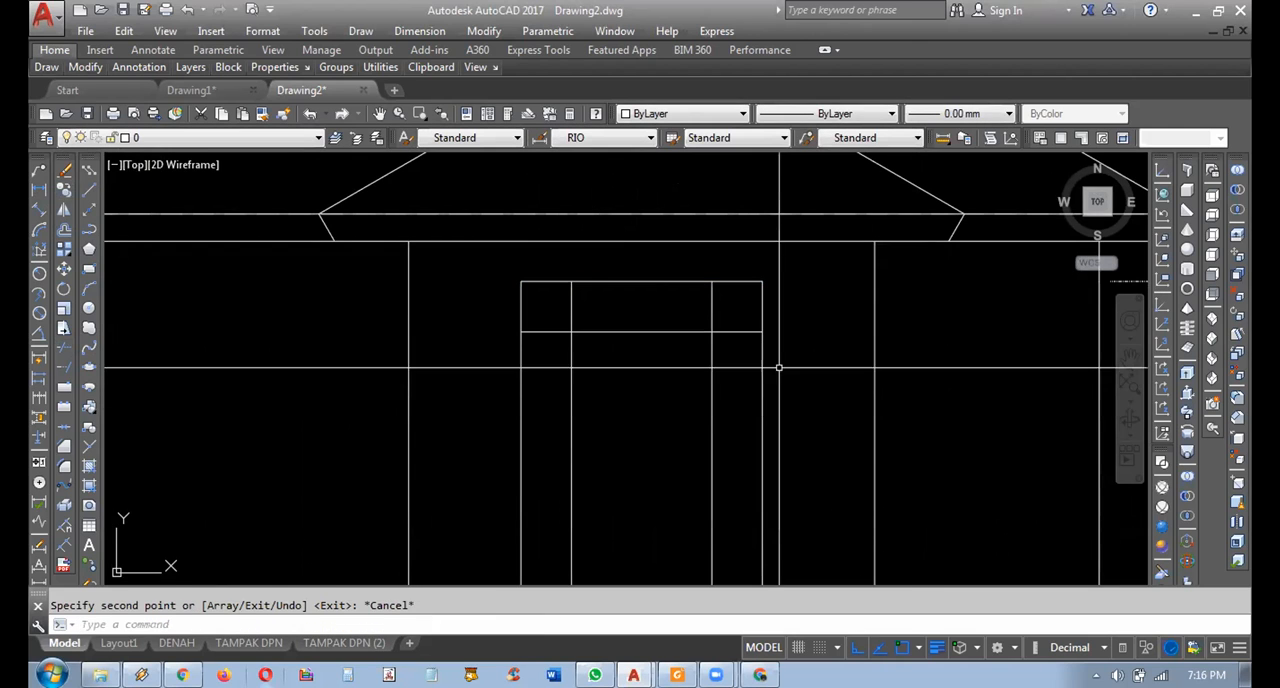
Trim the inner column lines above the beam's lower edge and that edge's ends inside the columns to form a portal frame.
click(63, 352)
key(Return)
click(747, 304)
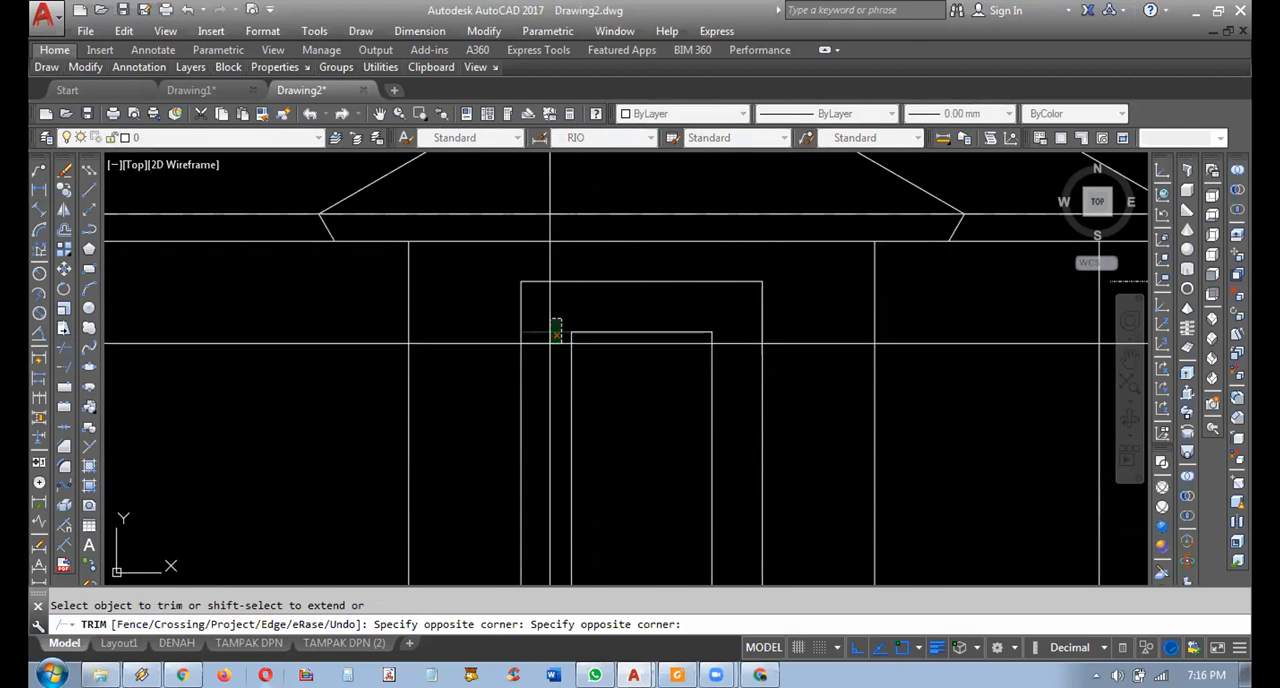
key(Escape)
scroll(678, 420, down, 5)
scroll(678, 420, up, 3)
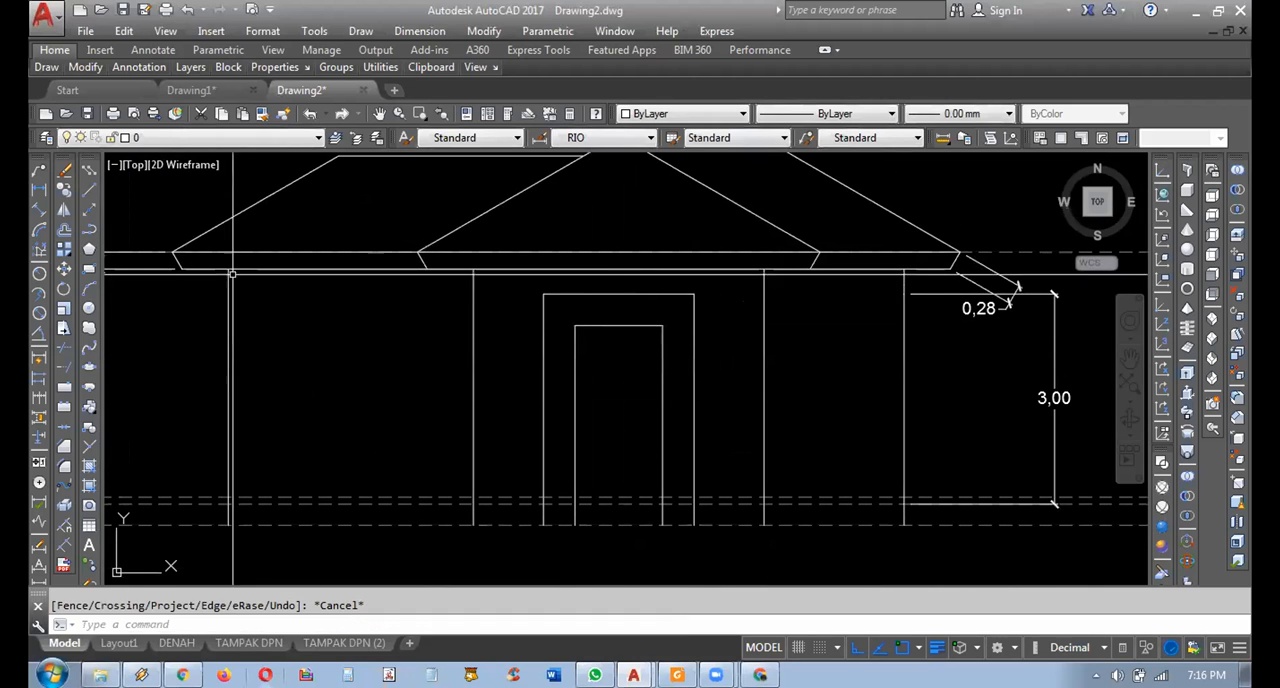
Draw two horizontal polylines between the inner porch column edges, along the upper and middle dashed level lines at the base.
click(89, 229)
scroll(539, 495, up, 4)
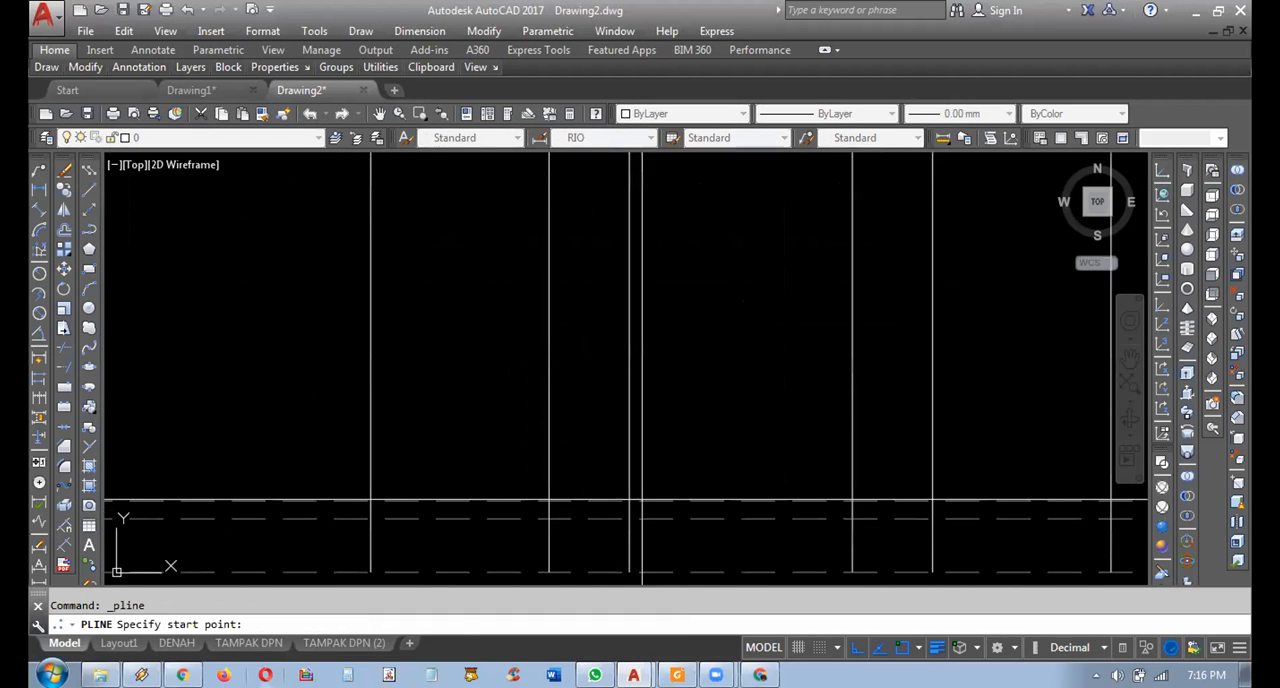
click(629, 501)
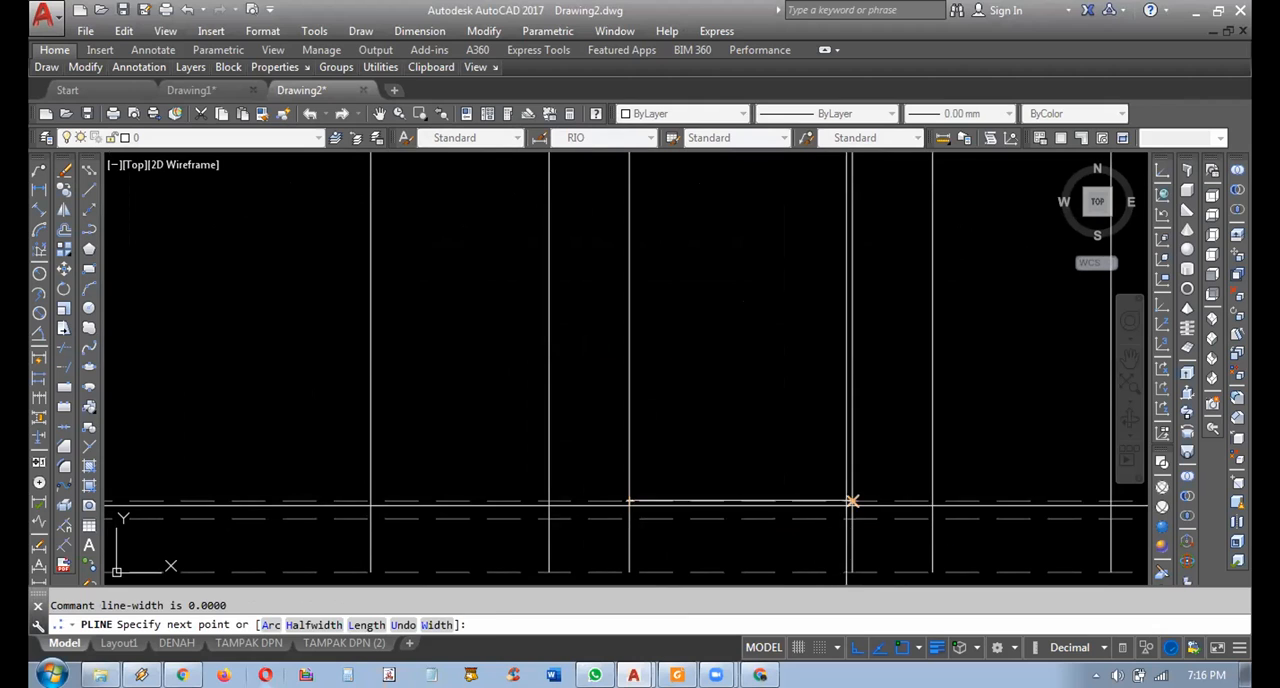
click(852, 501)
key(Return)
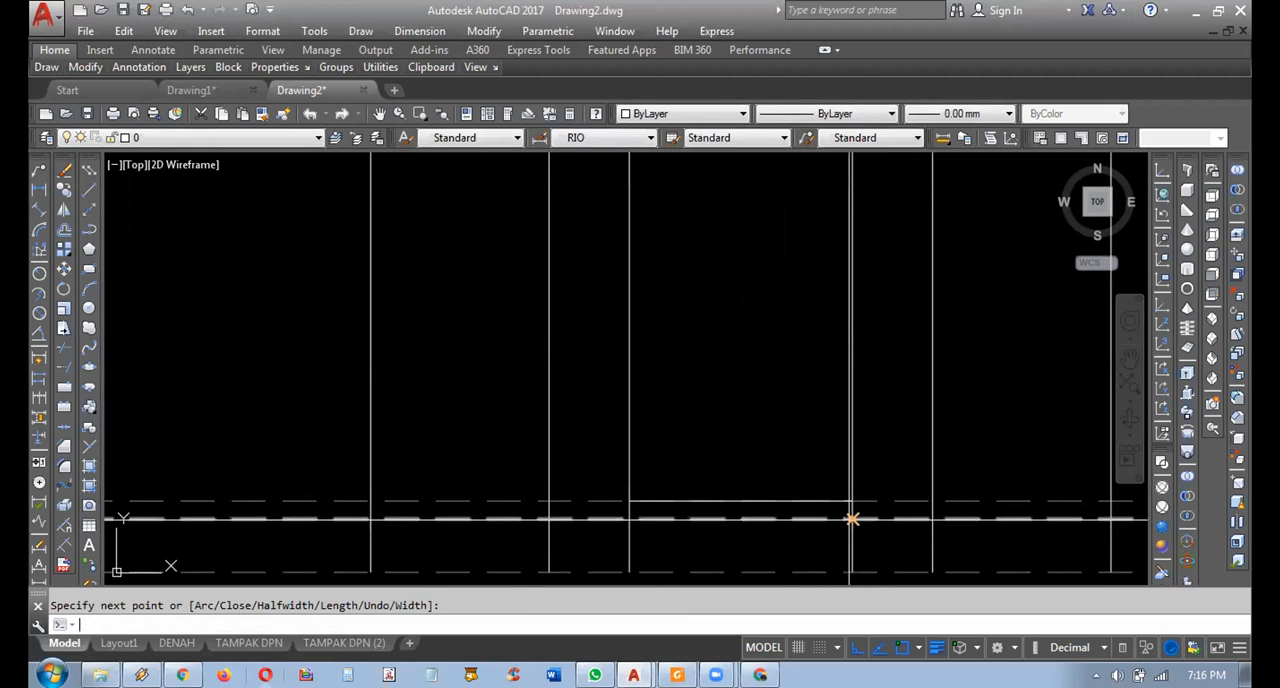
key(Return)
click(852, 519)
click(629, 519)
scroll(689, 480, down, 3)
scroll(740, 528, up, 5)
middle_drag(720, 502, 724, 533)
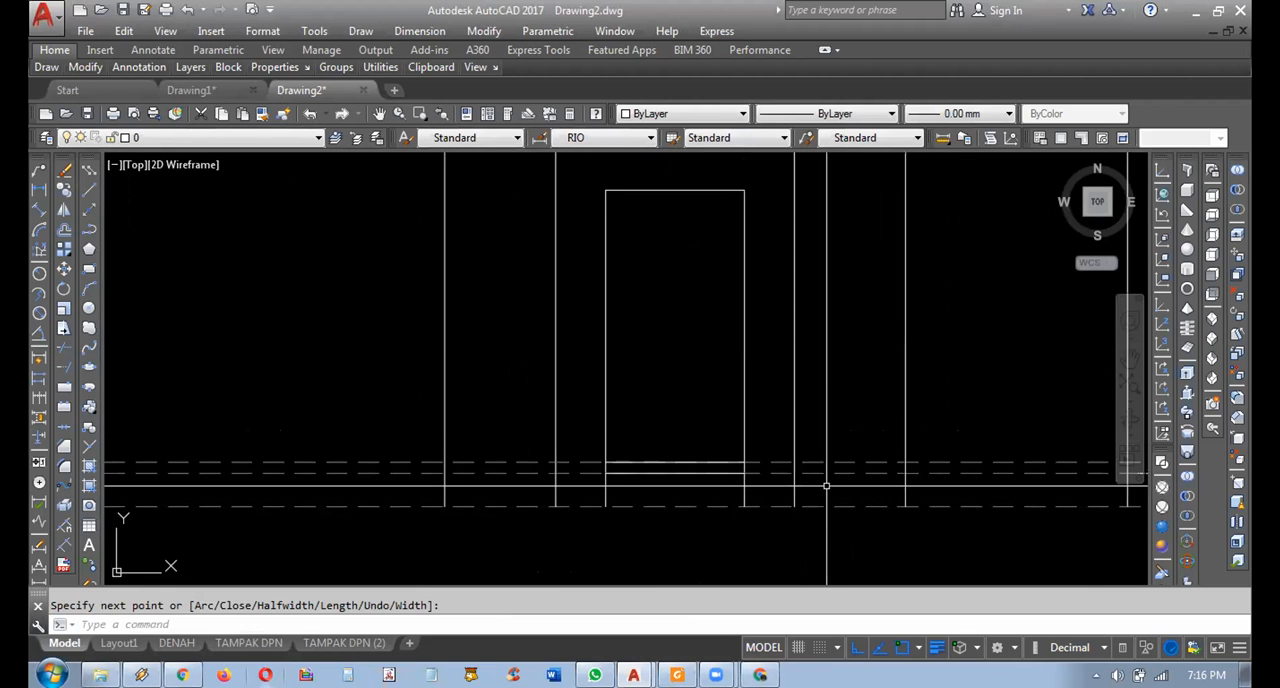
Delete the upper and middle dashed level lines at the base of the elevation.
click(826, 486)
click(817, 446)
scroll(817, 447, down, 2)
mouse_move(829, 461)
middle_down()
mouse_move(792, 503)
mouse_move(813, 496)
middle_up()
key(Delete)
scroll(789, 452, down, 2)
mouse_move(793, 451)
middle_down()
mouse_move(700, 450)
mouse_move(692, 496)
mouse_move(710, 460)
mouse_move(711, 494)
middle_up()
scroll(691, 472, up, 2)
scroll(721, 513, up, 2)
scroll(728, 521, down, 2)
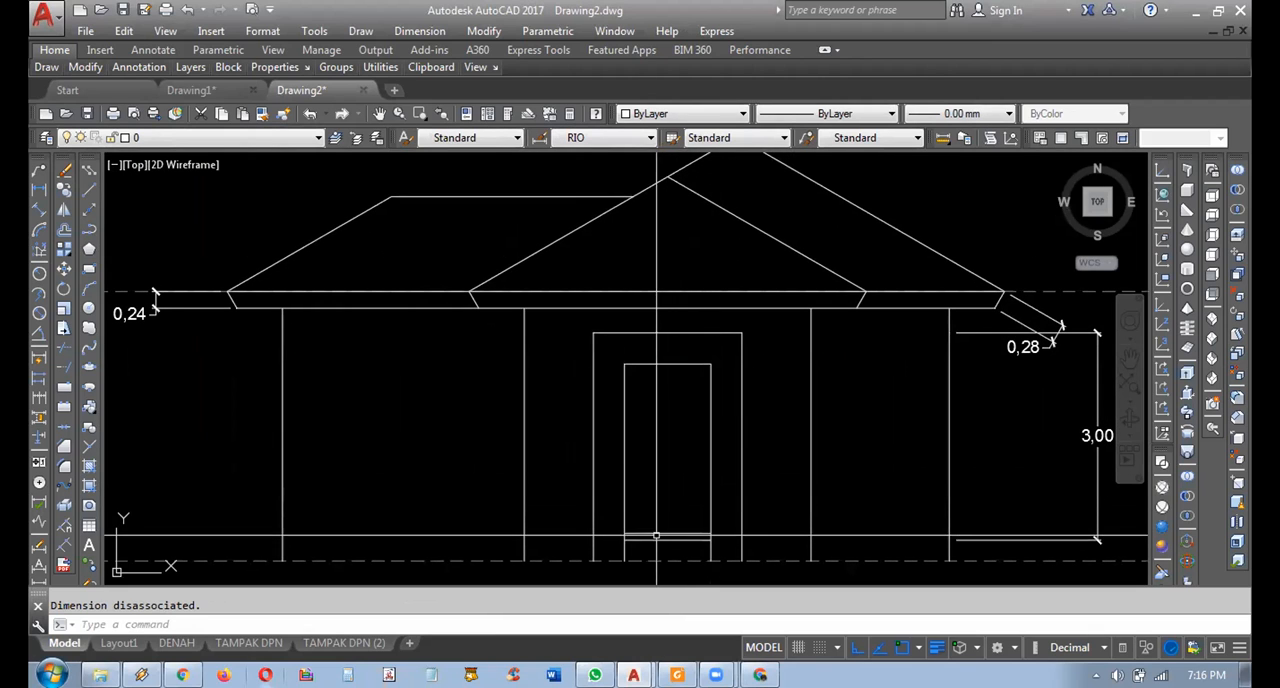
mouse_move(666, 503)
middle_down()
mouse_move(714, 512)
mouse_move(694, 527)
middle_up()
click(711, 519)
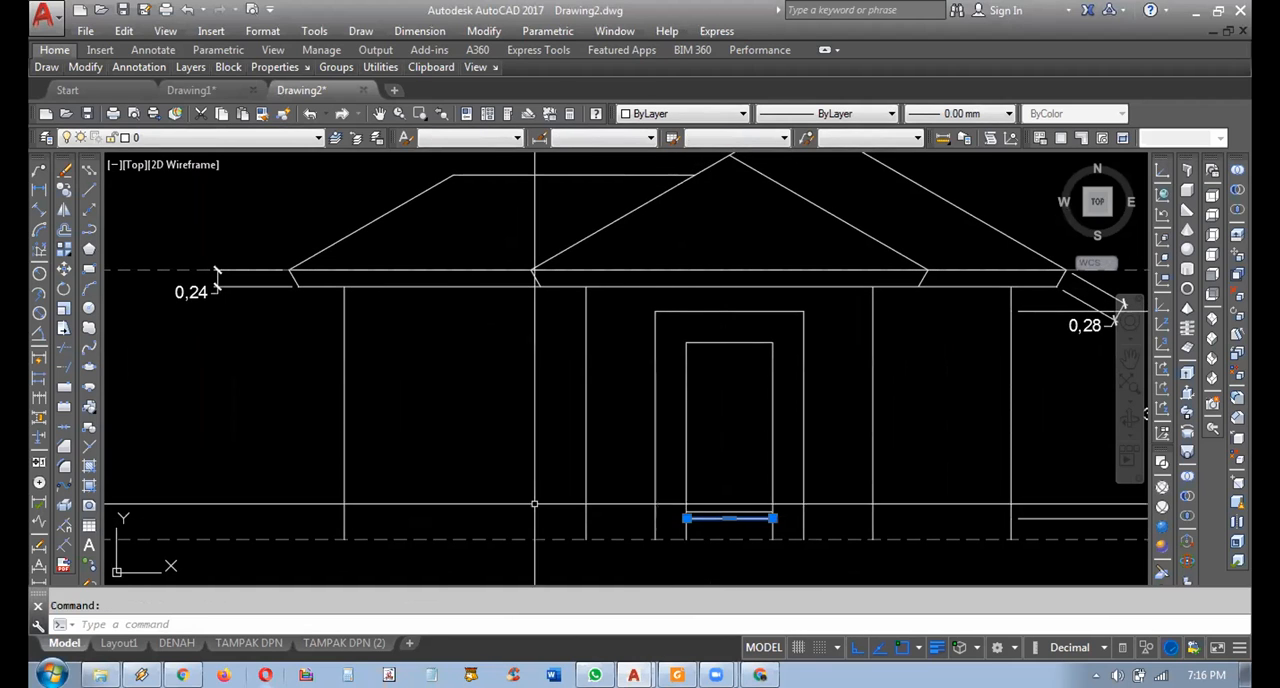
click(64, 190)
scroll(600, 560, up, 4)
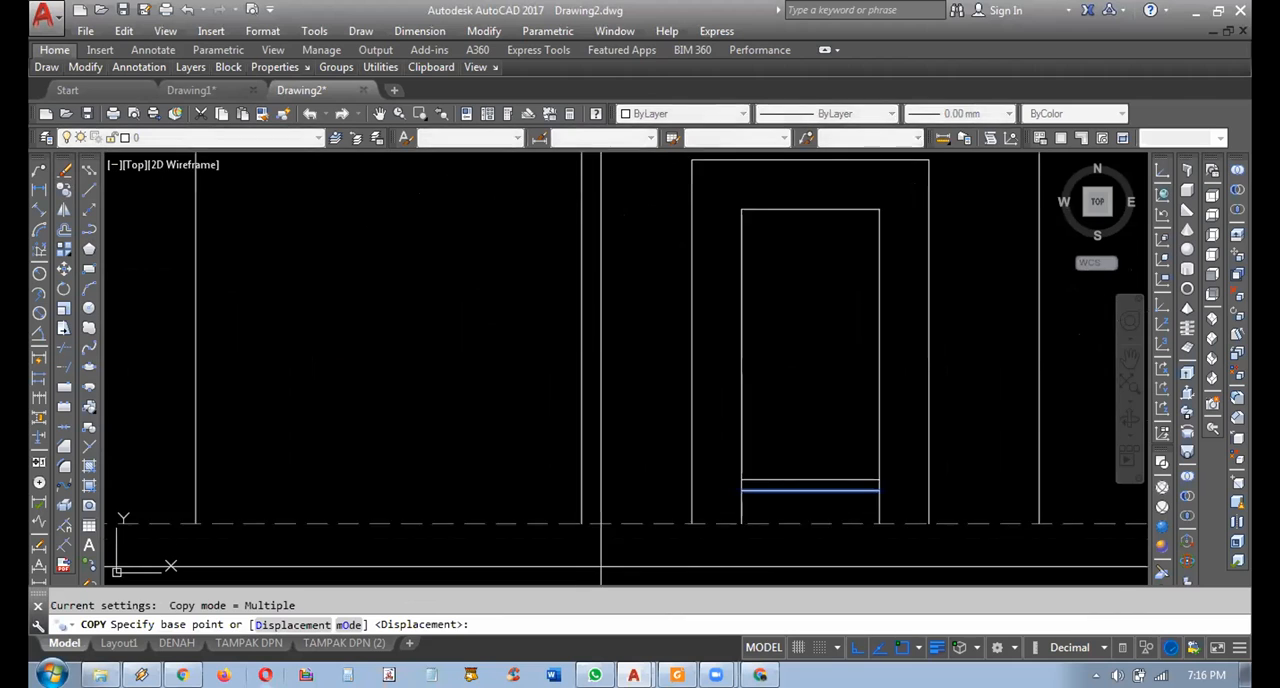
key(Escape)
key(Escape)
scroll(705, 531, down, 5)
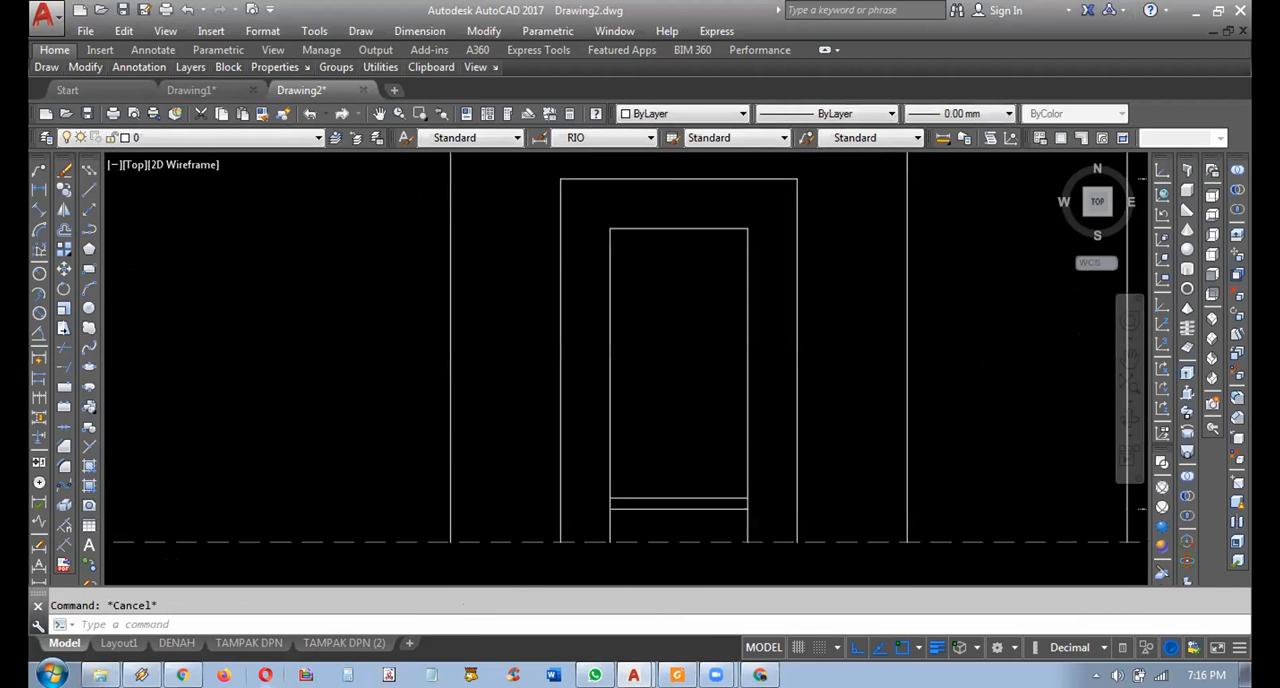
scroll(555, 432, down, 4)
scroll(580, 400, up, 8)
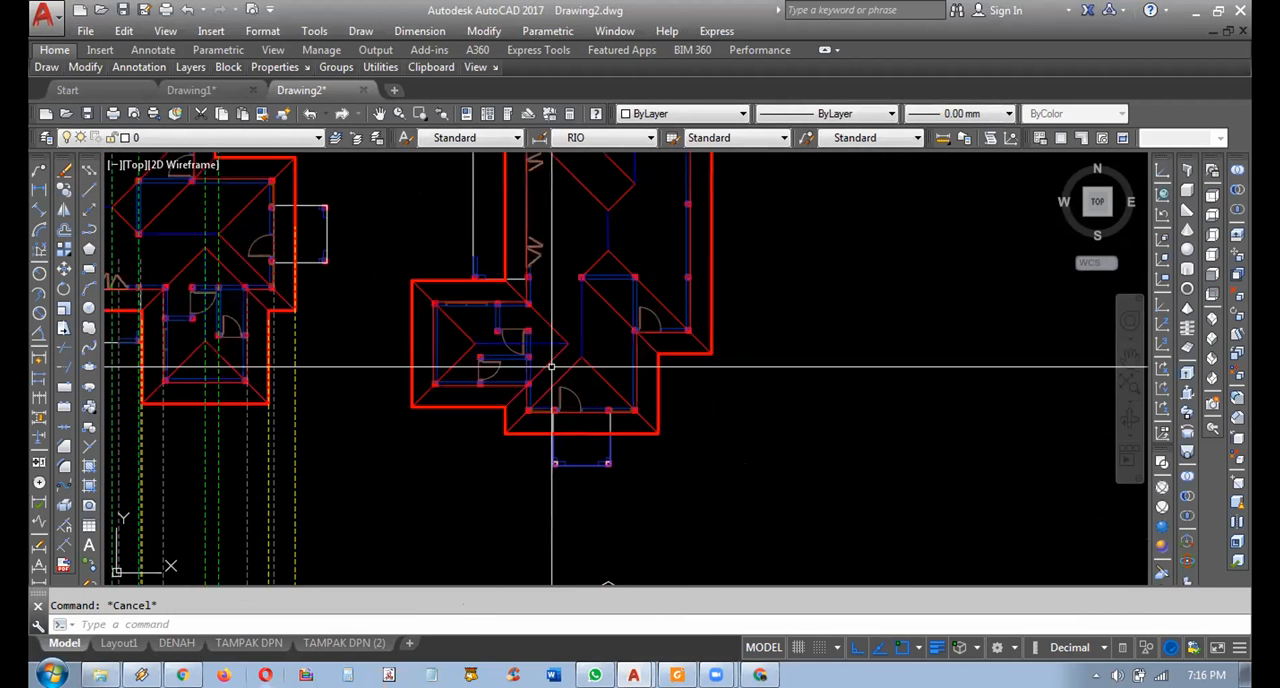
click(476, 464)
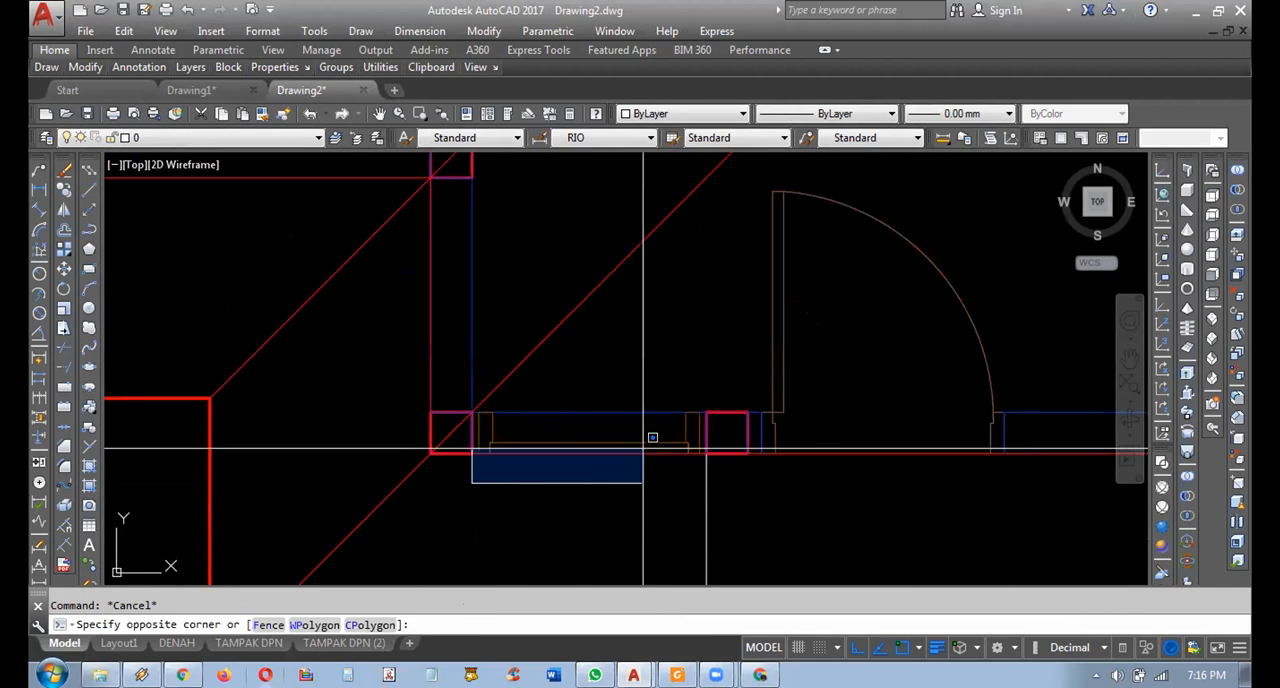
click(700, 410)
key(Escape)
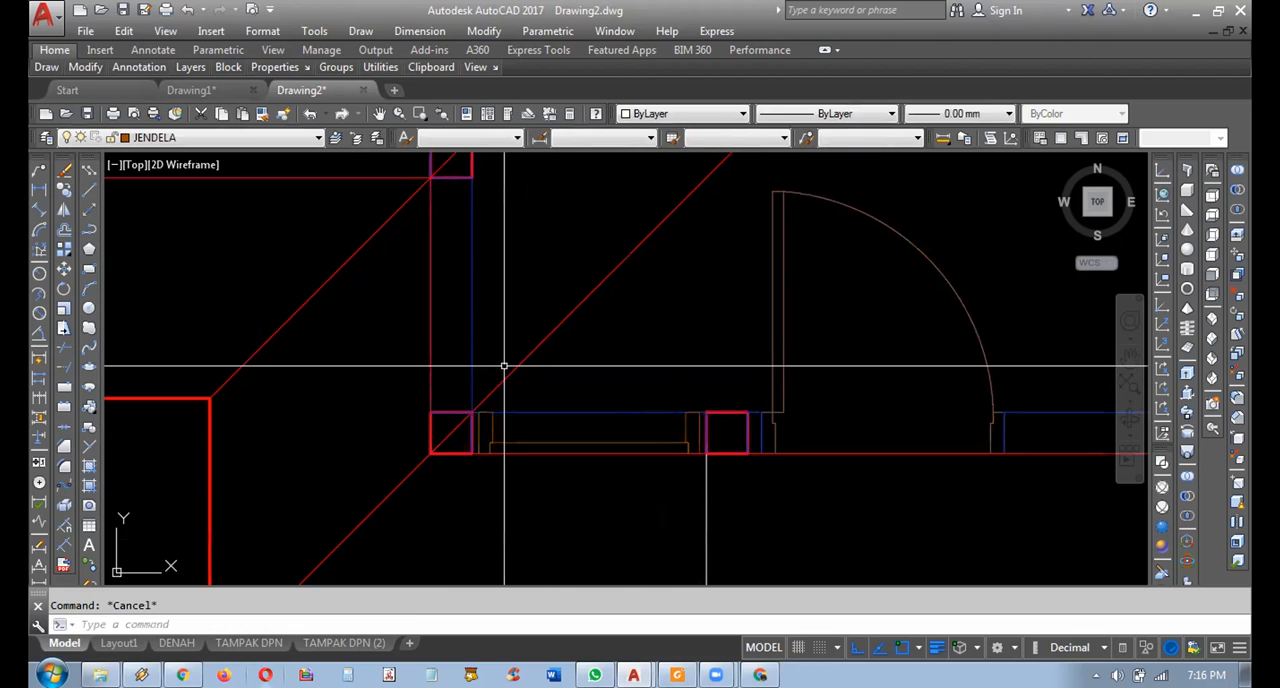
Copy the two front window symbols flanking the door from the floor plan straight down to just below the elevation's base line.
middle_drag(319, 447, 334, 411)
middle_drag(520, 398, 462, 400)
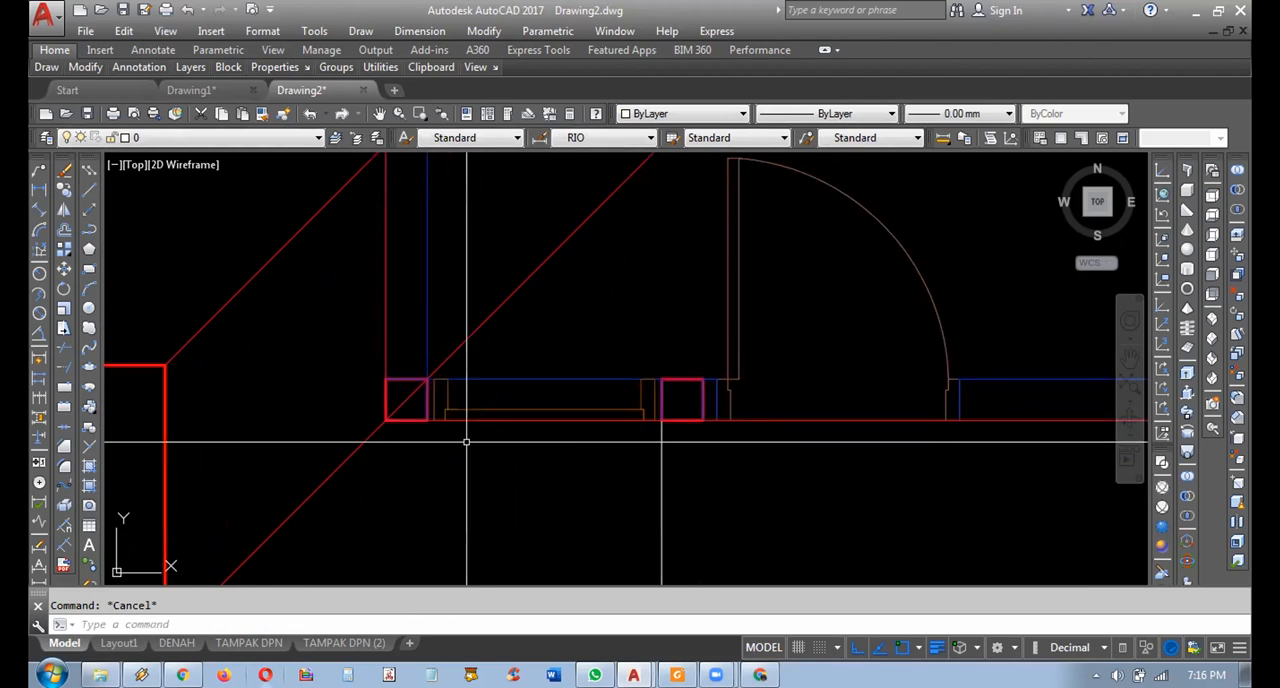
click(428, 486)
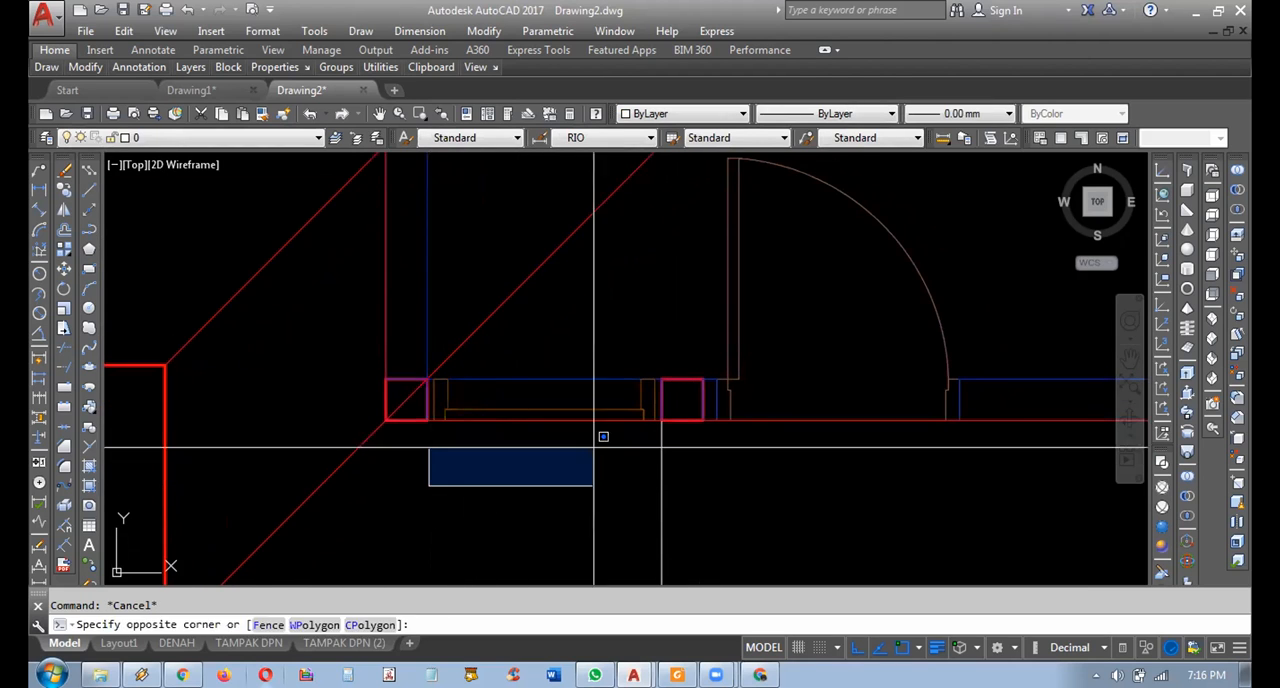
click(662, 352)
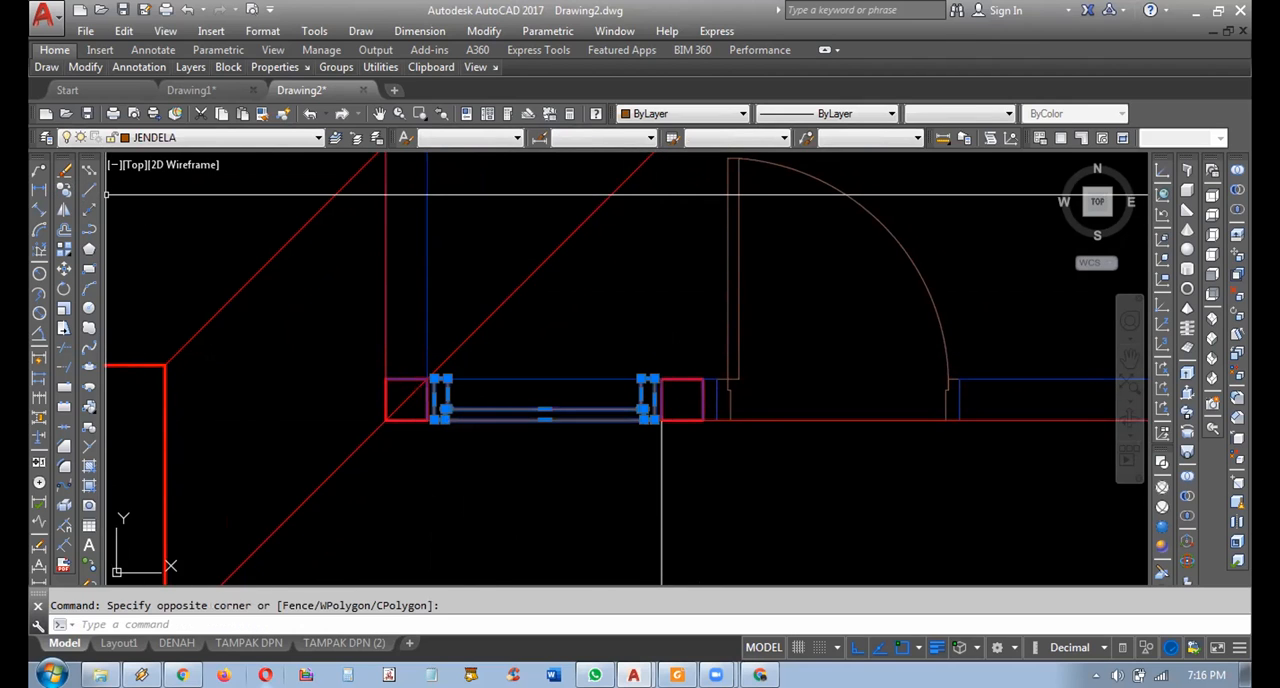
scroll(352, 305, down, 4)
scroll(740, 350, up, 4)
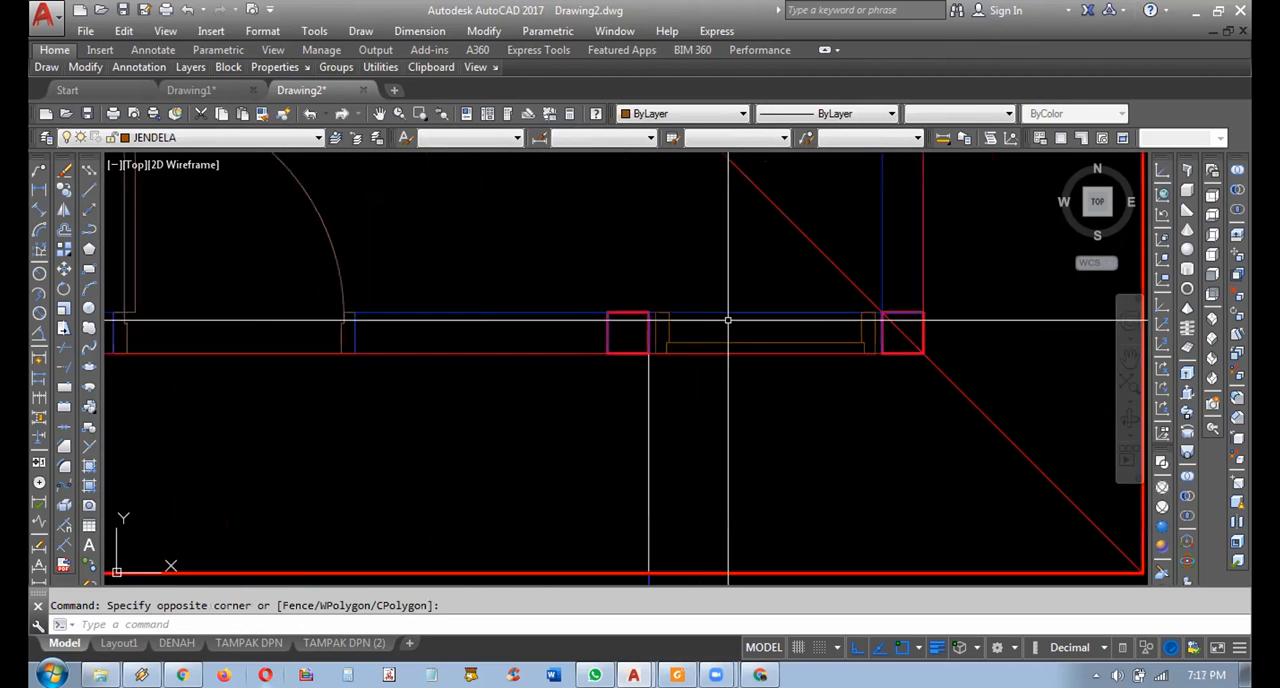
click(652, 276)
click(878, 444)
scroll(760, 390, down, 3)
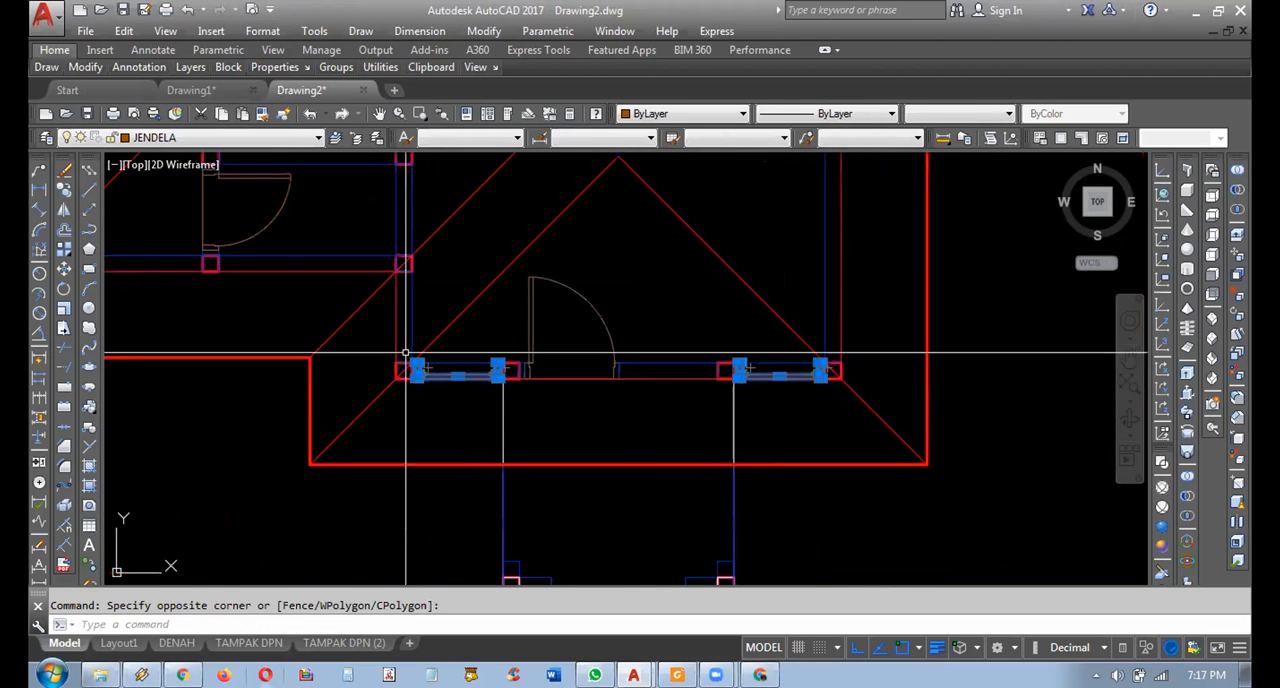
click(64, 188)
click(433, 404)
scroll(431, 460, down, 4)
middle_drag(430, 508, 534, 95)
scroll(523, 445, up, 5)
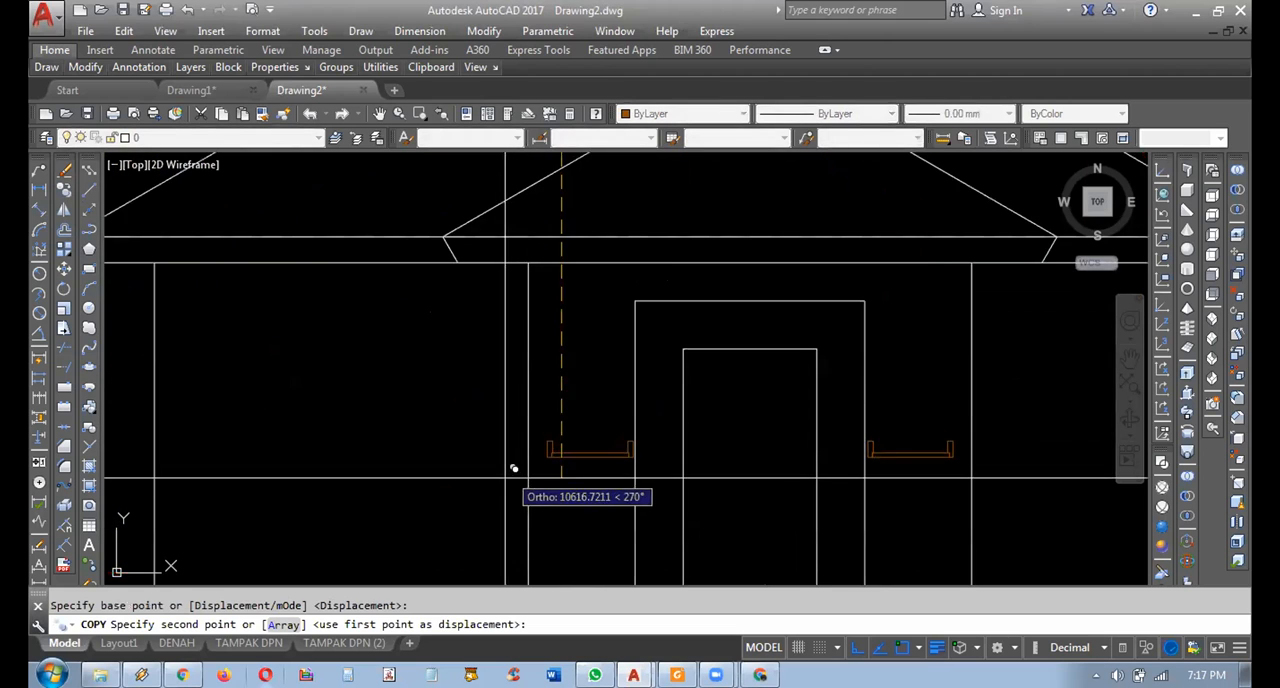
middle_drag(448, 438, 436, 364)
key(Escape)
Draw a vertical polyline up through the elevation from the outer left corner of the left window symbol.
middle_drag(457, 443, 439, 490)
click(89, 229)
click(499, 486)
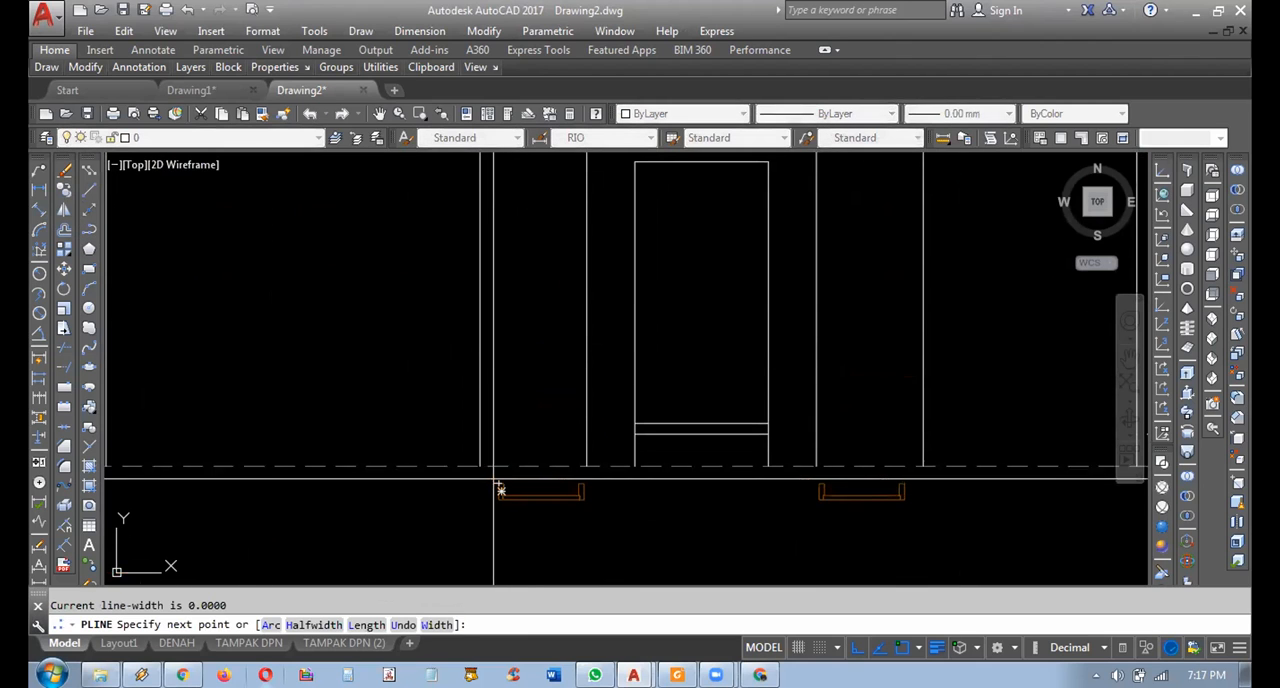
middle_drag(500, 486, 482, 579)
key(Return)
Copy the vertical projection line to the remaining inner and outer frame corners of both window symbols.
middle_drag(526, 436, 506, 297)
scroll(488, 390, up, 2)
click(472, 386)
click(440, 363)
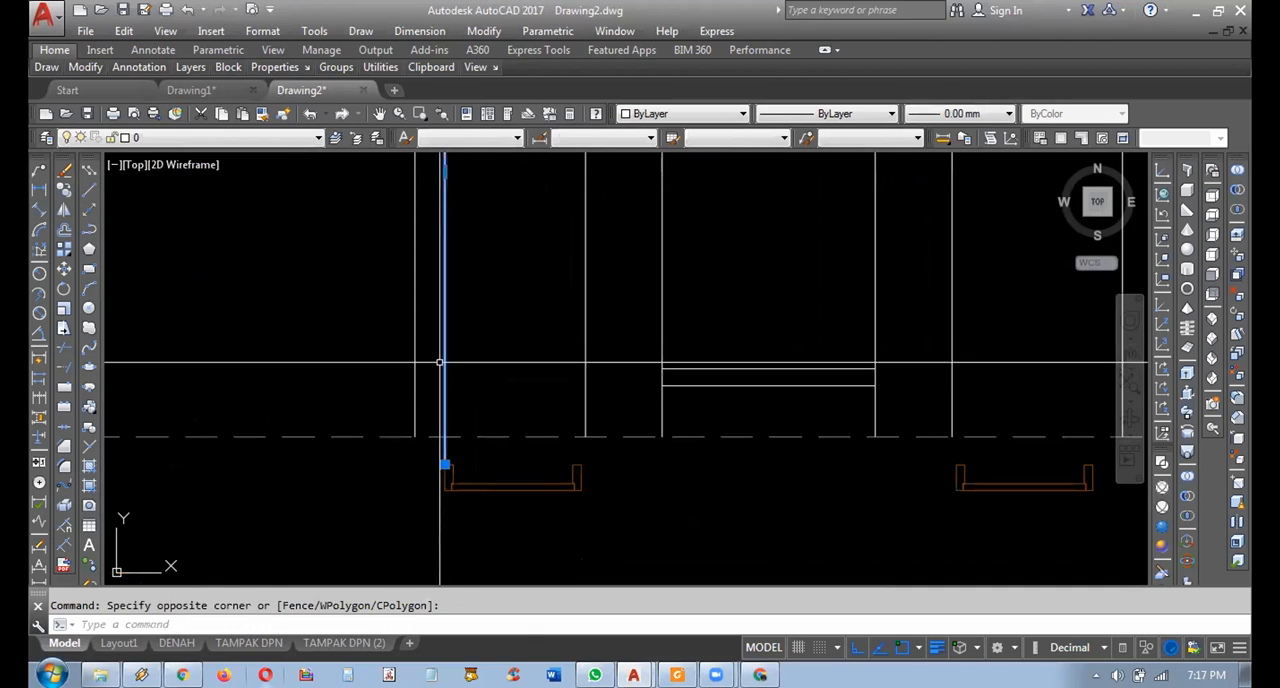
click(64, 188)
scroll(391, 525, up, 2)
click(478, 428)
scroll(490, 495, up, 4)
click(998, 433)
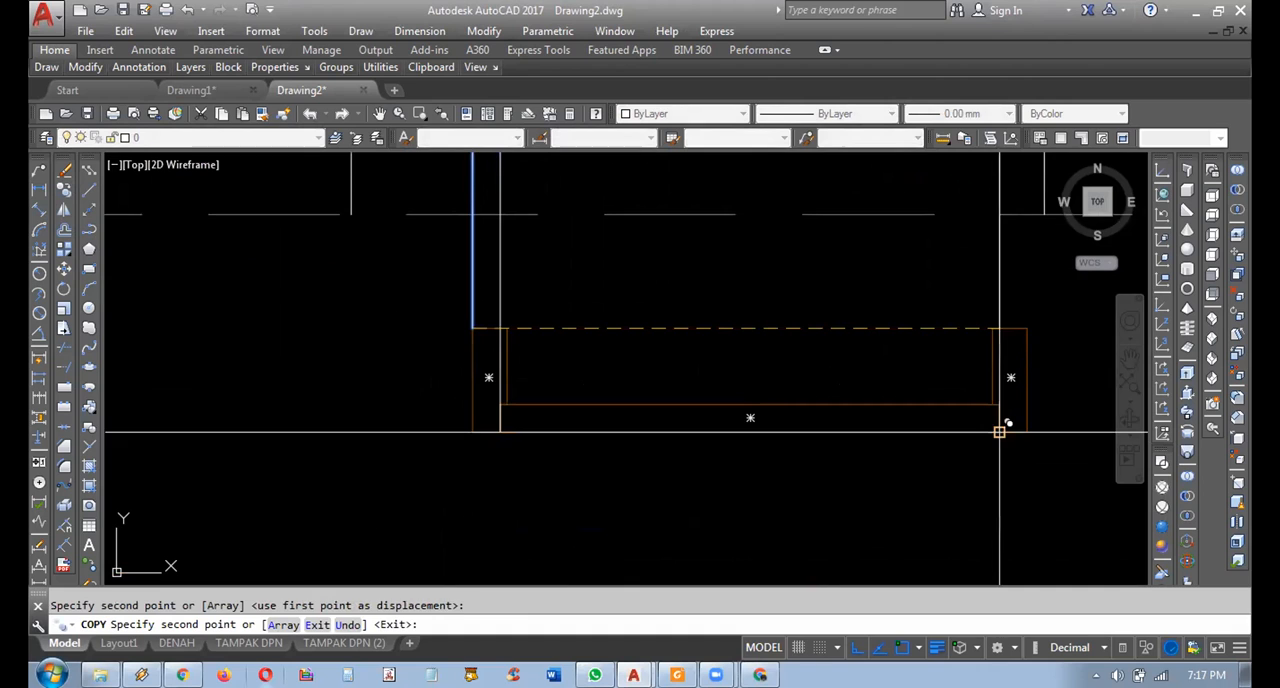
scroll(1023, 425, down, 5)
scroll(662, 410, up, 3)
middle_drag(834, 393, 327, 377)
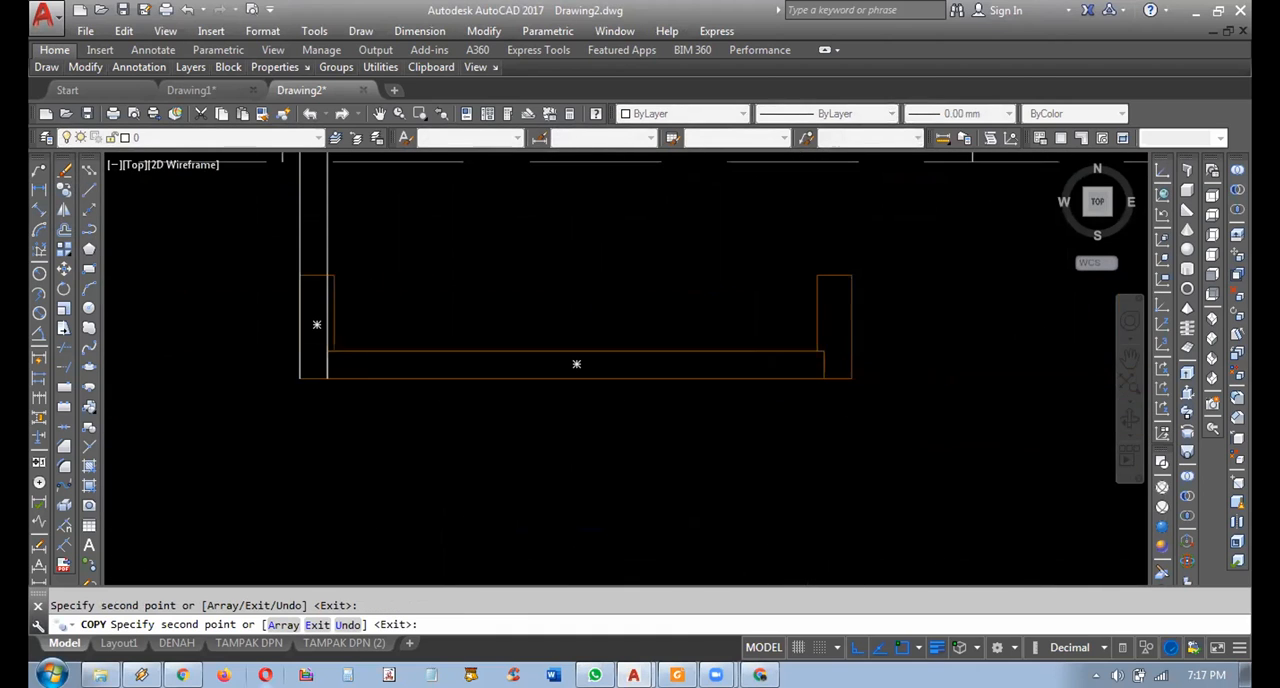
scroll(853, 385, down, 6)
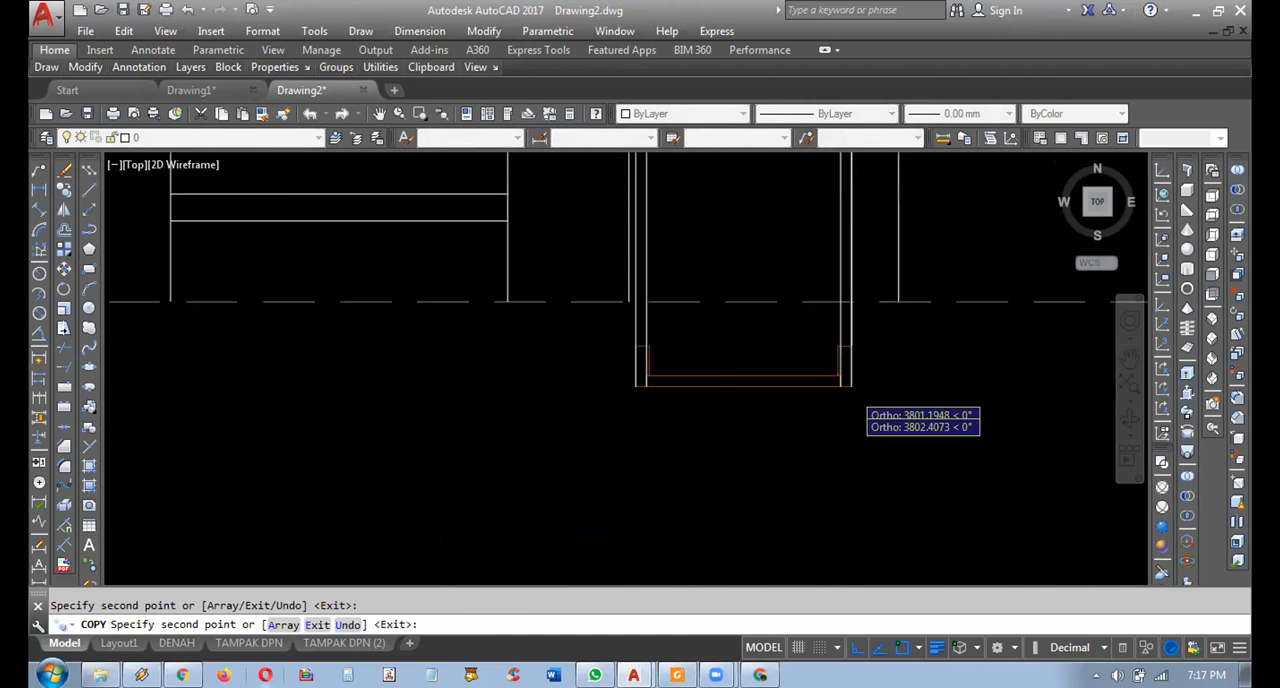
key(Escape)
Delete the two copied window symbols below the elevation's base line.
middle_drag(853, 392, 856, 466)
scroll(338, 450, down, 2)
middle_drag(252, 487, 328, 501)
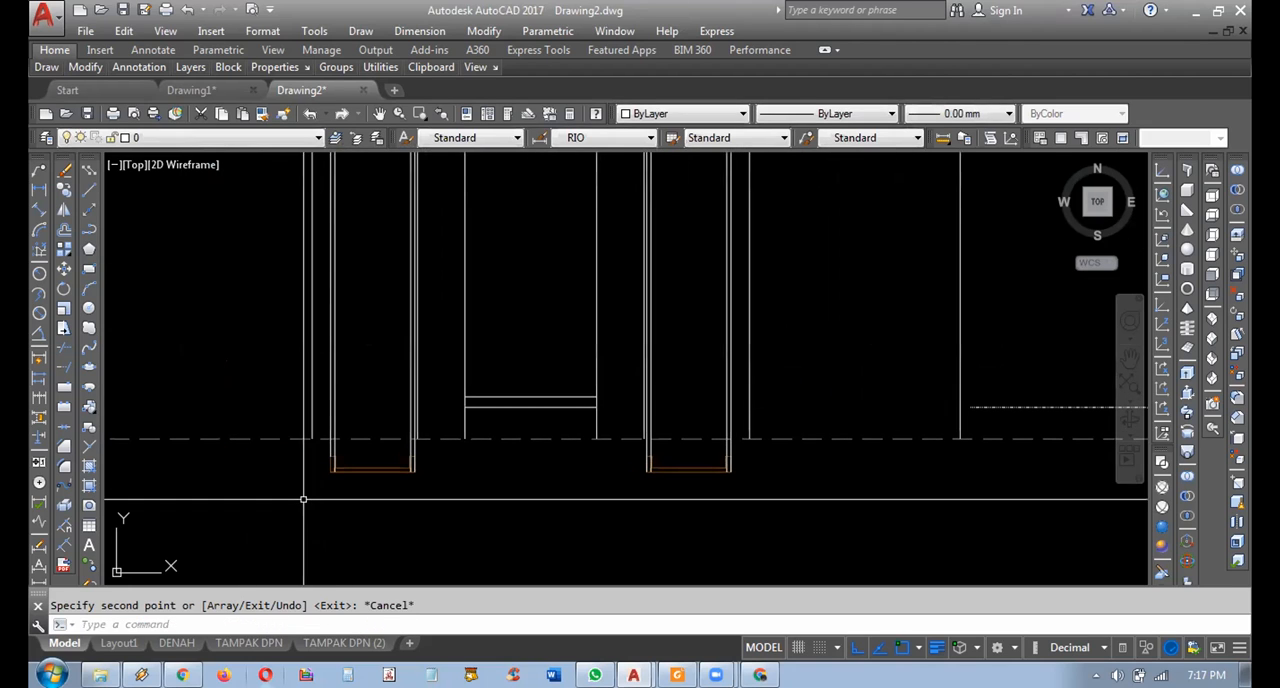
click(297, 500)
click(752, 436)
middle_drag(626, 452, 650, 504)
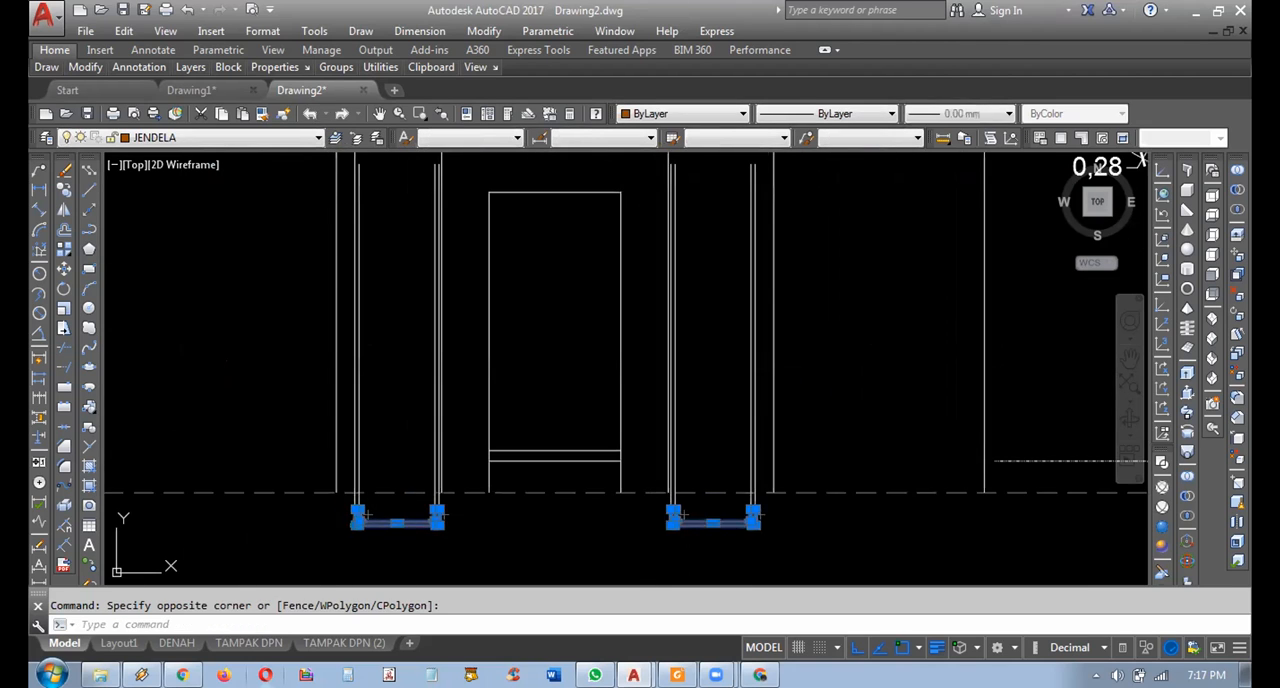
key(Delete)
Draw a vertical guide polyline 2100 long upward from the midpoint of the porch's upper floor line.
middle_drag(408, 456, 437, 494)
middle_drag(526, 457, 574, 460)
click(91, 232)
middle_drag(674, 363, 692, 417)
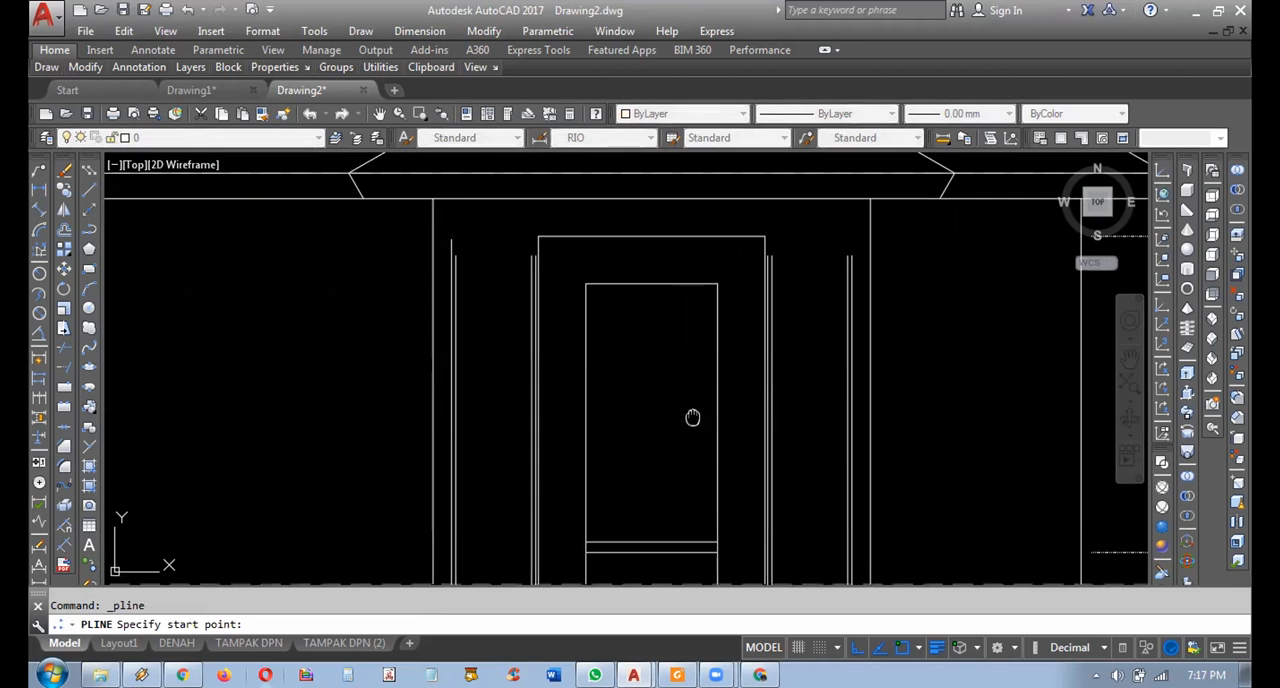
click(663, 541)
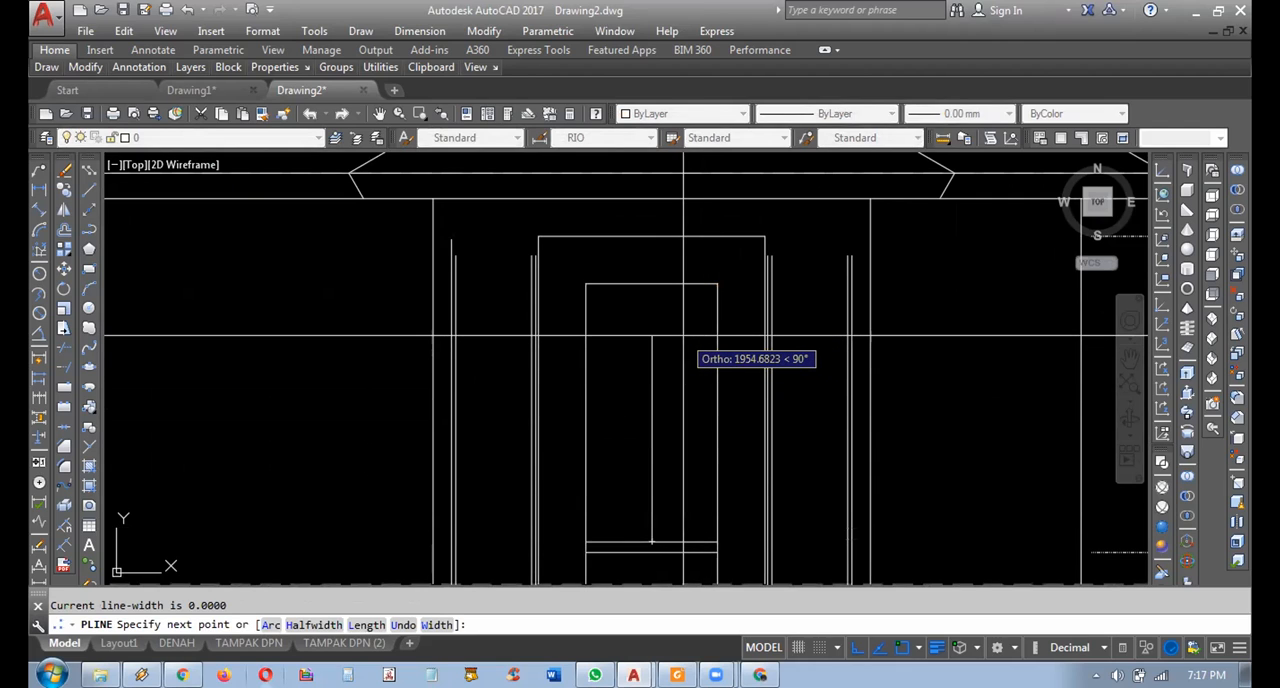
text(2100)
key(Return)
key(Escape)
Draw a horizontal polyline from the top of the 2100 guide and stretch it across both windows as their head line.
key(Return)
click(652, 320)
click(316, 320)
key(Return)
click(331, 369)
click(303, 307)
click(652, 320)
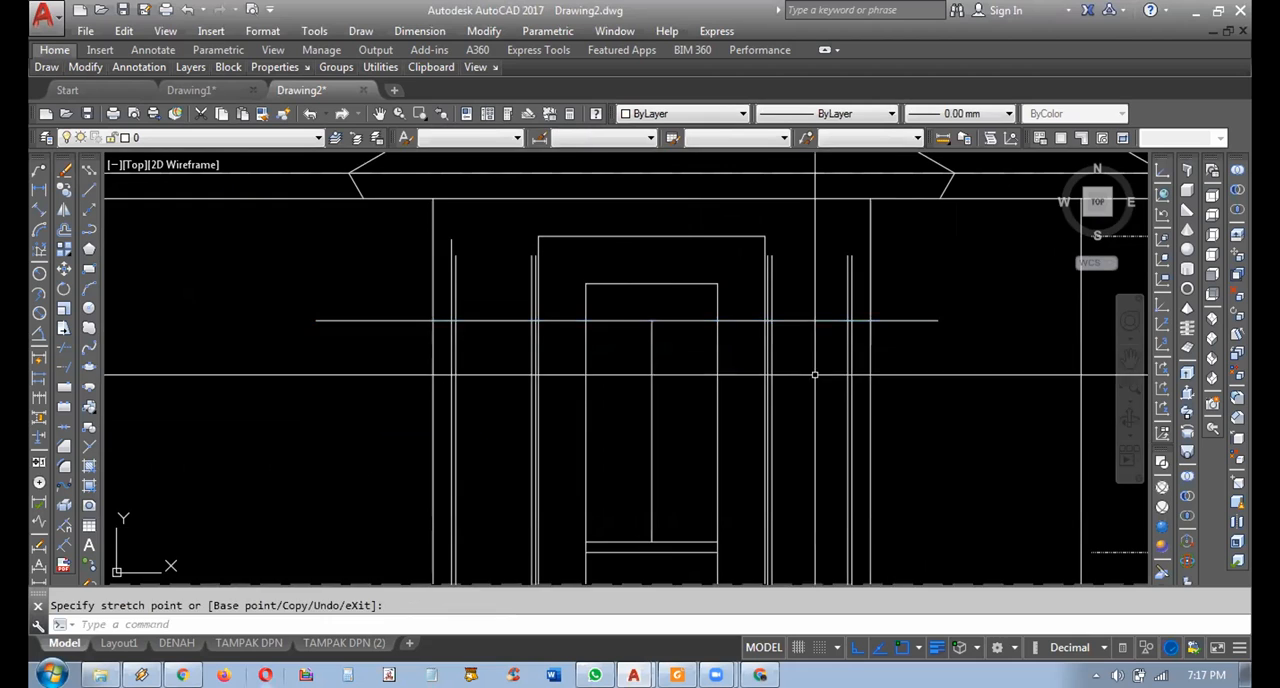
key(Escape)
Offset the window head line downward by the frame width picked between the left window's vertical frame lines.
scroll(500, 326, up, 5)
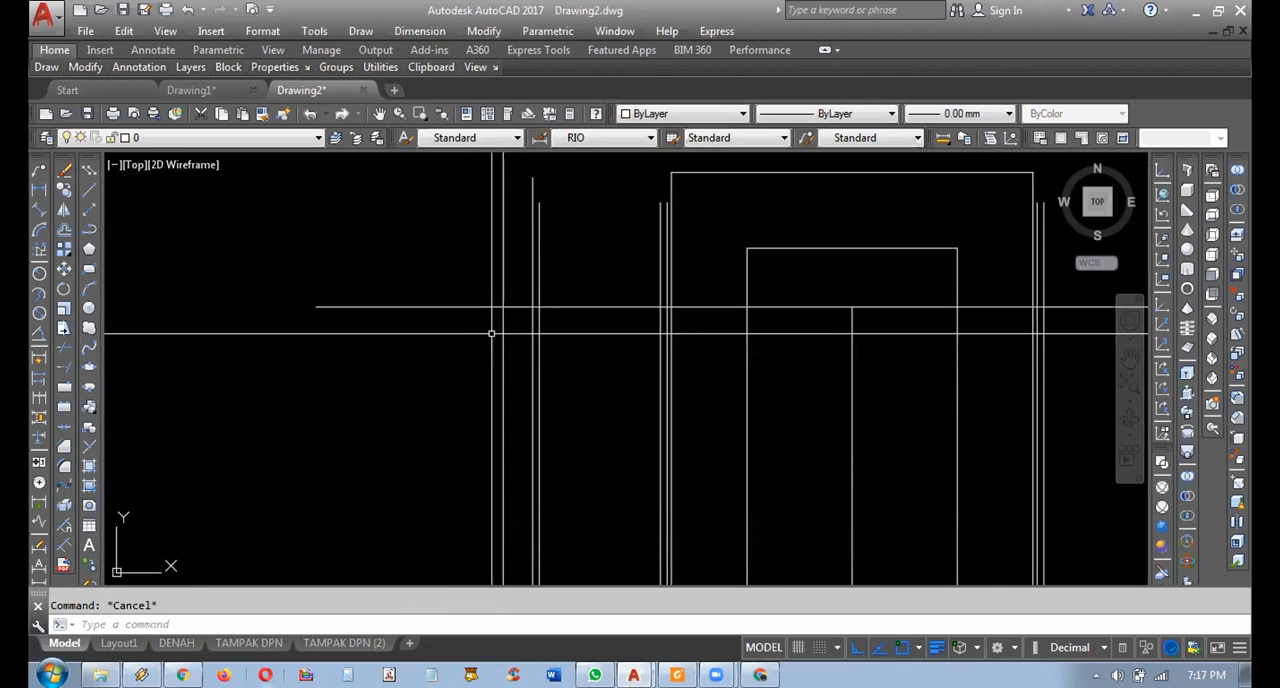
scroll(495, 338, up, 5)
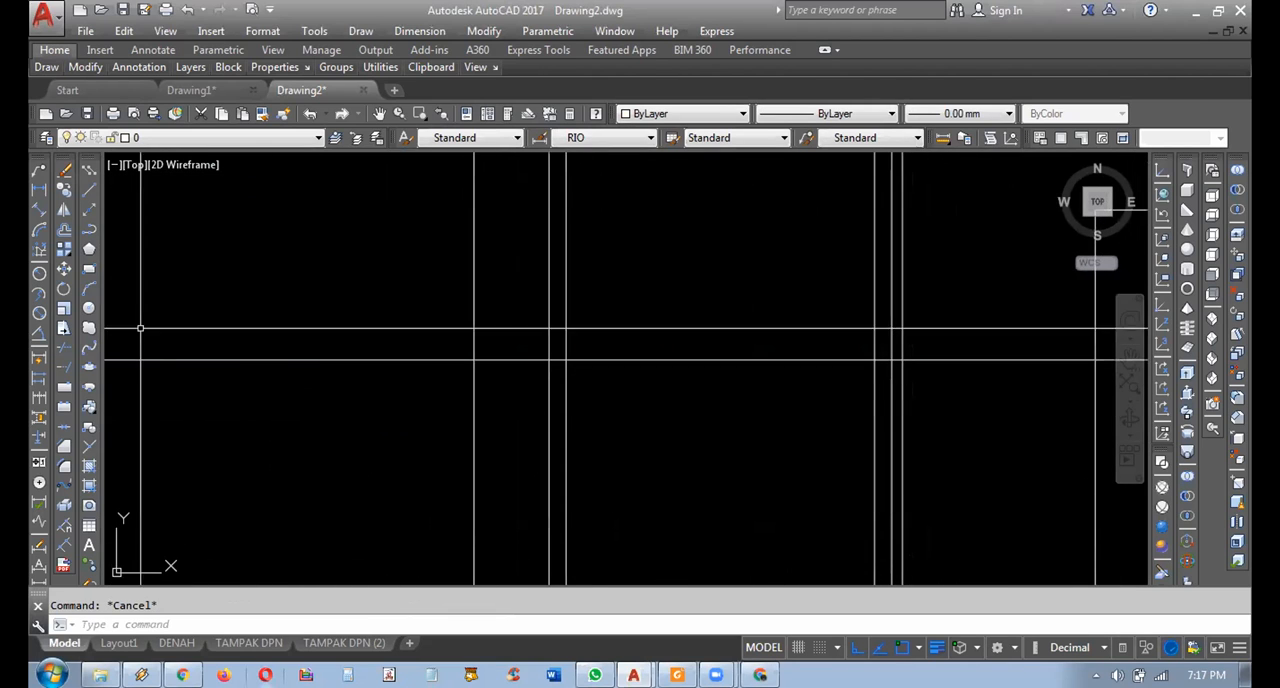
click(64, 229)
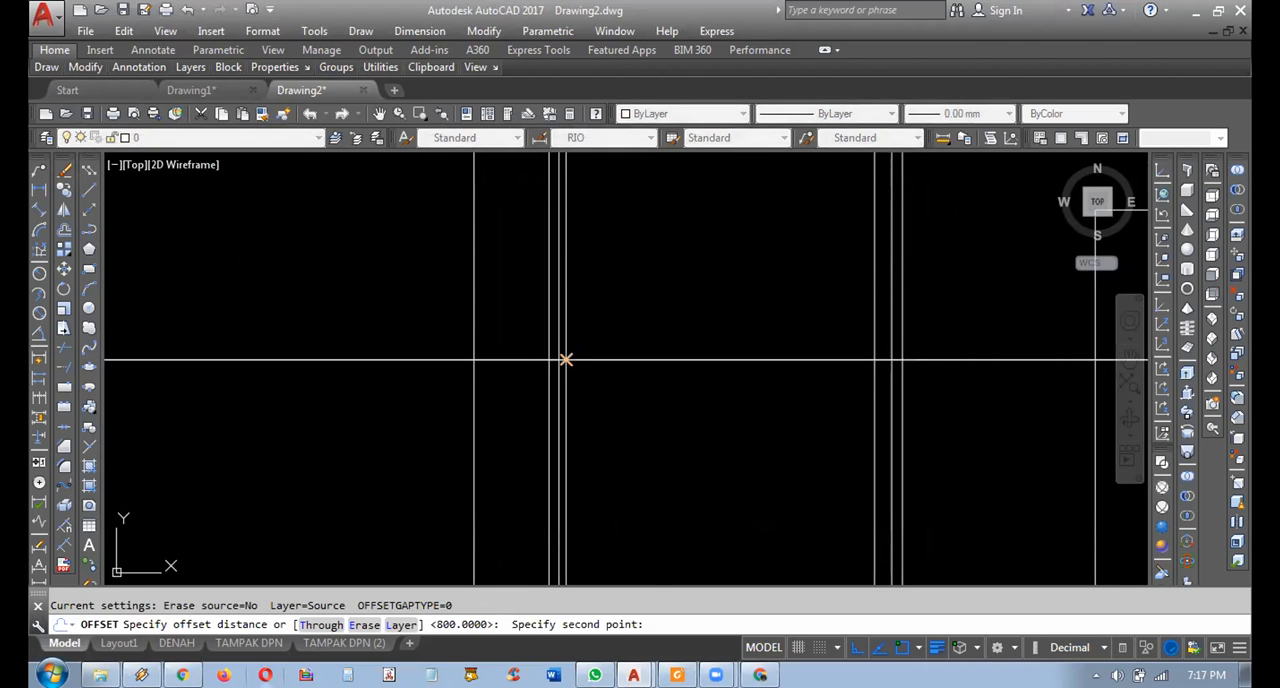
click(563, 359)
click(597, 411)
scroll(597, 411, down, 5)
middle_drag(597, 411, 552, 283)
key(Escape)
Draw a guide polyline 350 up from the upper floor line's midpoint, continuing horizontally past the left window.
mouse_move(640, 341)
middle_down()
mouse_move(620, 314)
mouse_move(660, 400)
middle_up()
scroll(620, 314, down, 3)
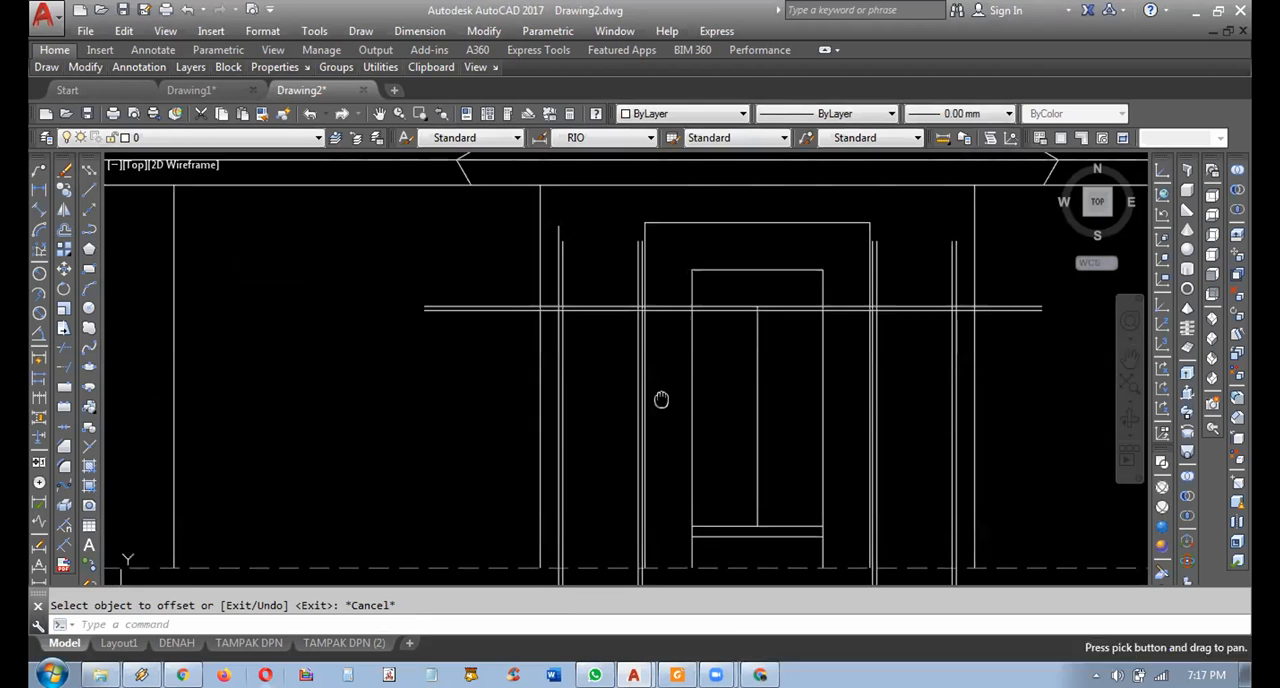
scroll(625, 347, up, 3)
mouse_move(628, 354)
middle_down()
mouse_move(629, 404)
mouse_move(609, 331)
mouse_move(569, 270)
middle_up()
middle_drag(613, 407, 634, 407)
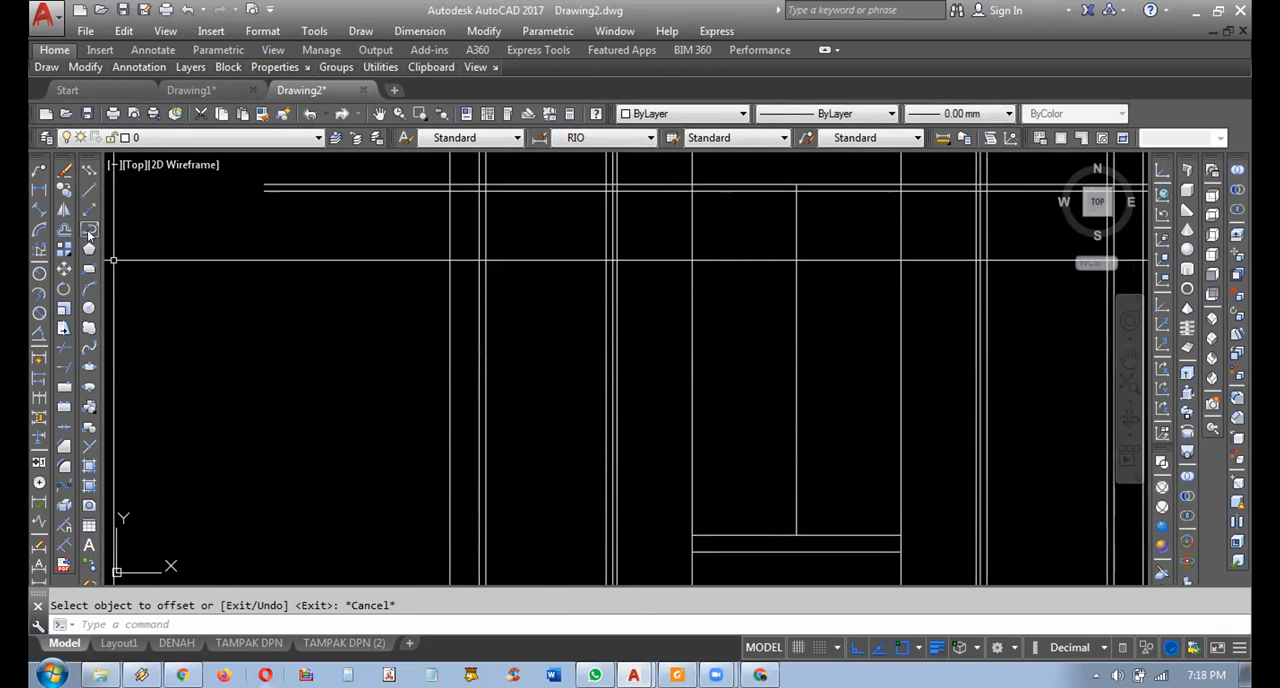
click(88, 232)
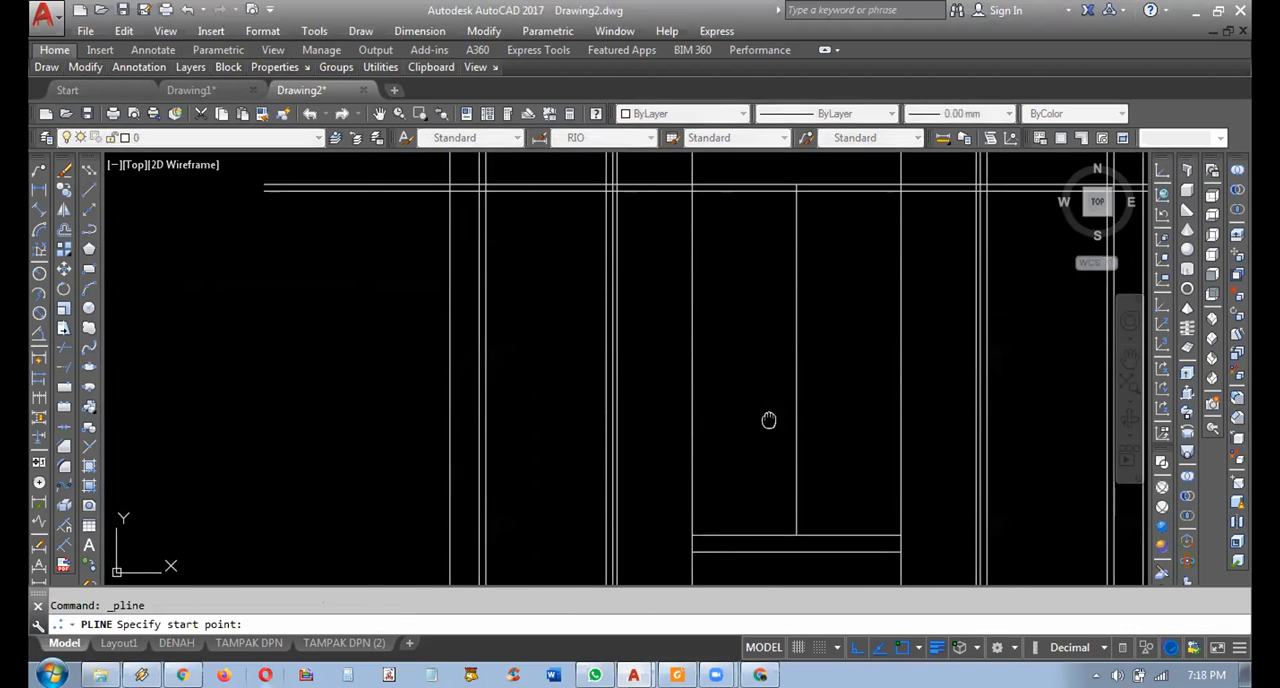
click(799, 538)
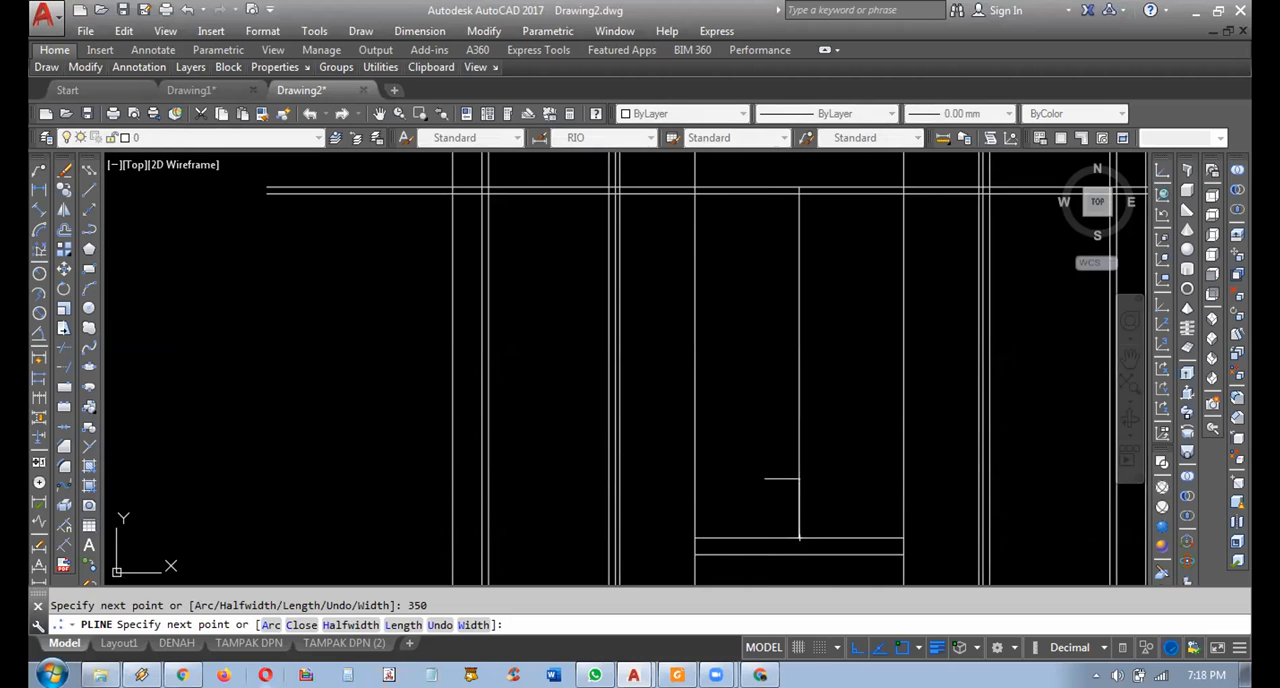
key(Return)
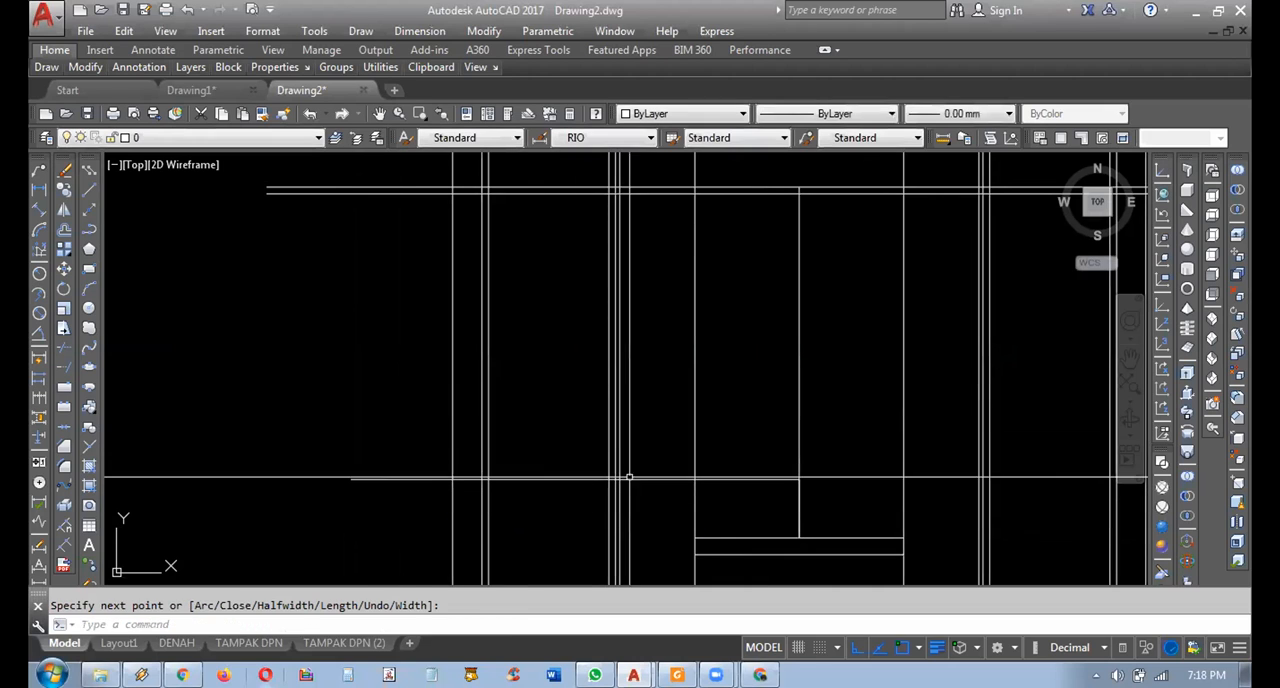
Add a linear dimension for the sill guide's height above the upper floor line.
click(740, 536)
middle_drag(743, 537, 765, 531)
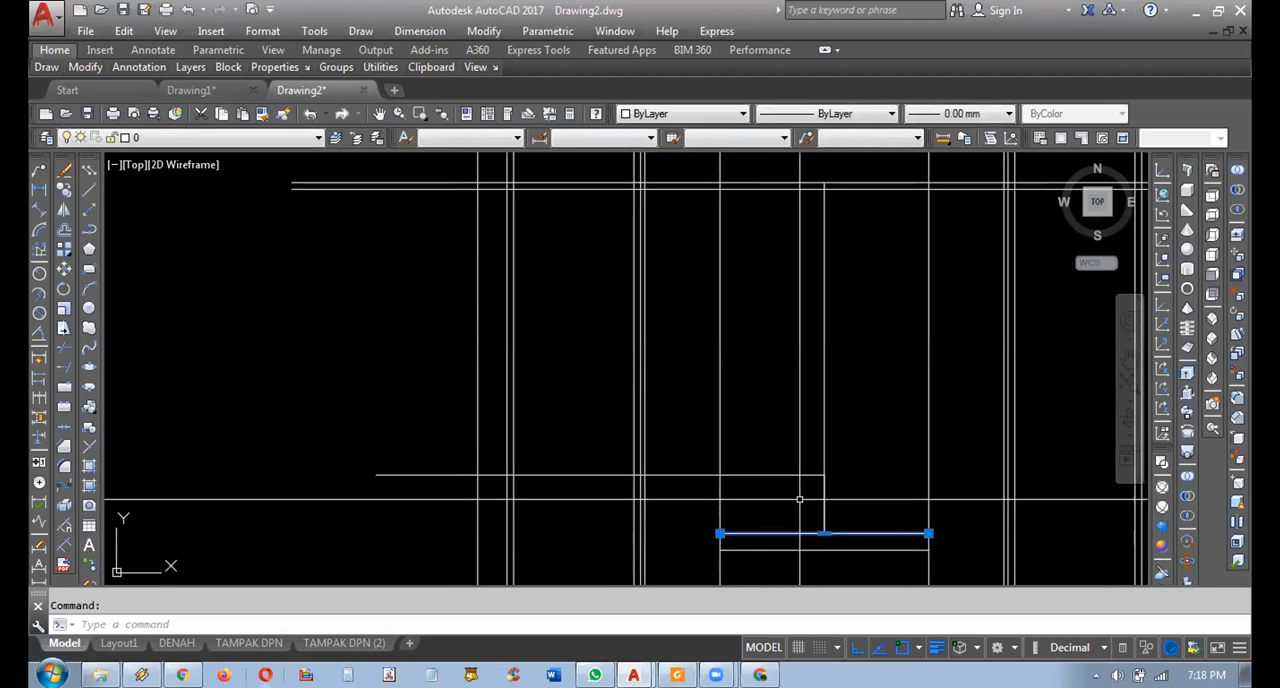
key(Escape)
click(40, 190)
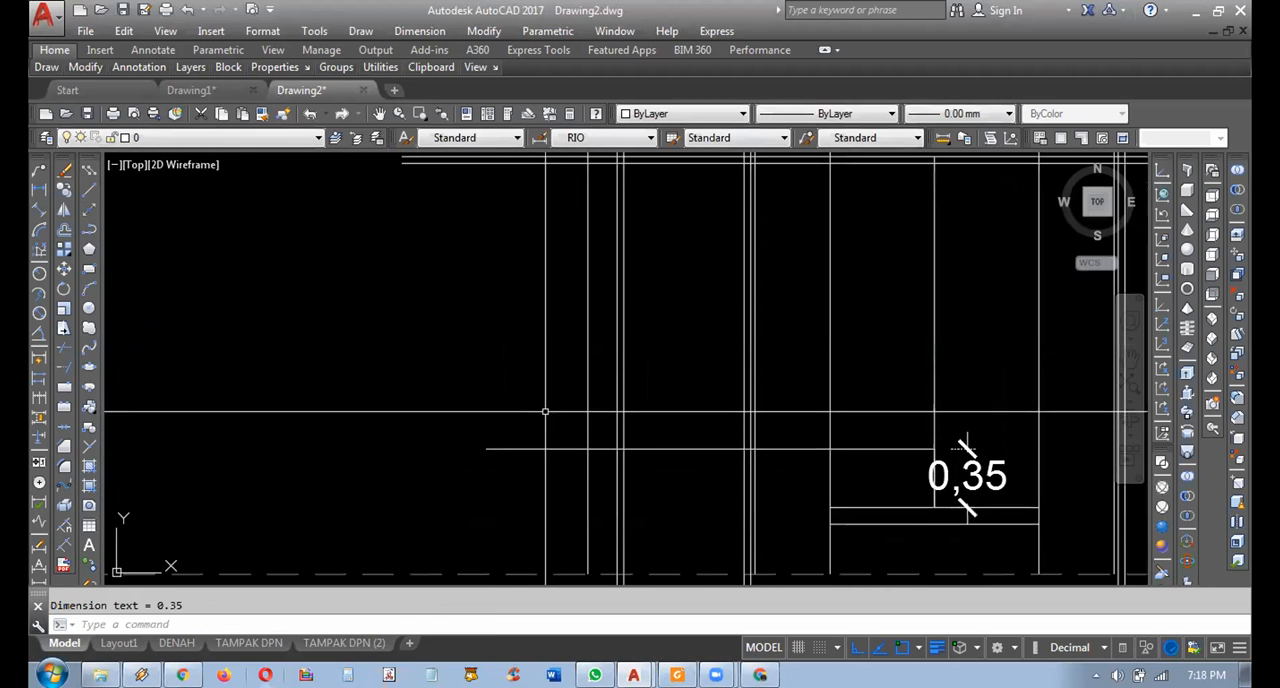
click(600, 448)
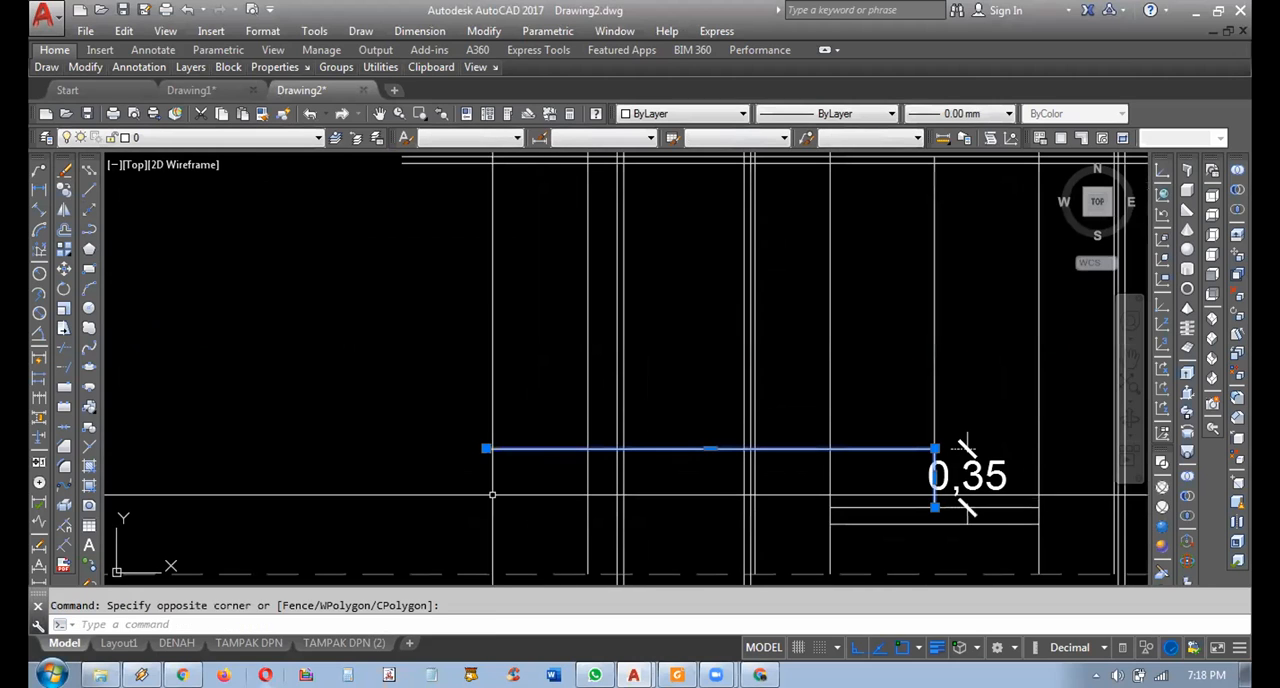
Draw the left window's sill line between its outer frame lines along the guide, and delete the guide polyline.
click(90, 233)
click(617, 448)
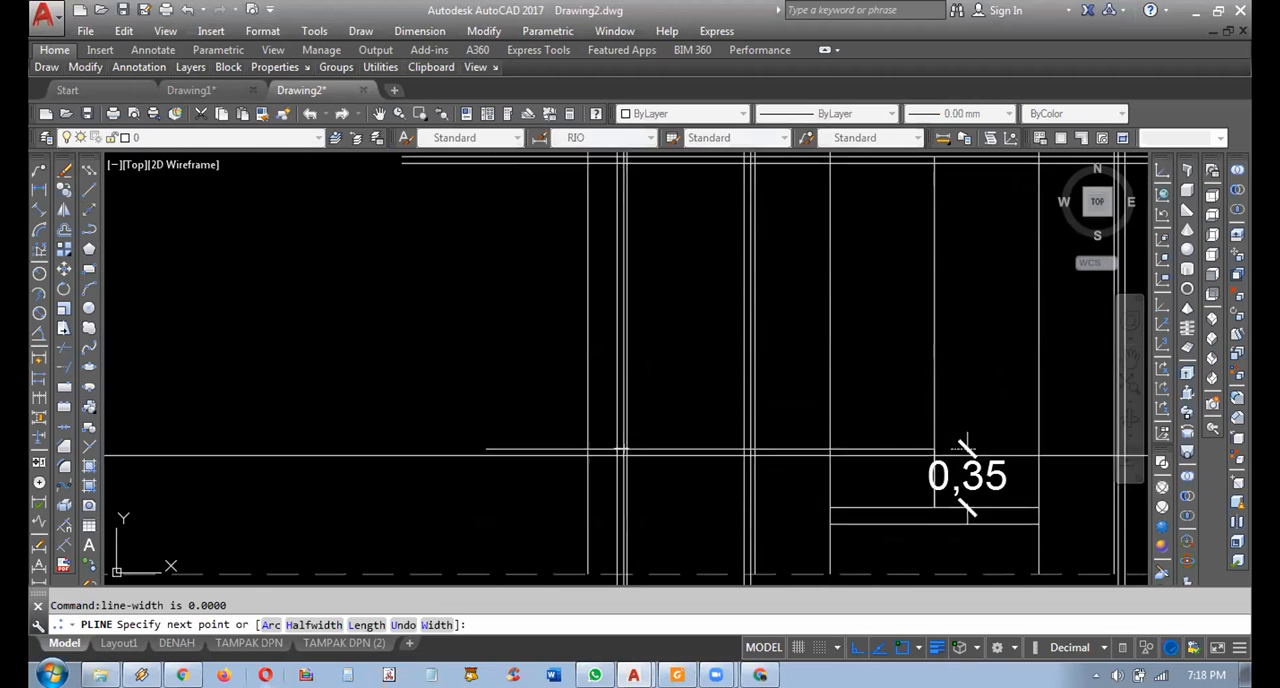
scroll(709, 467, up, 4)
key(Escape)
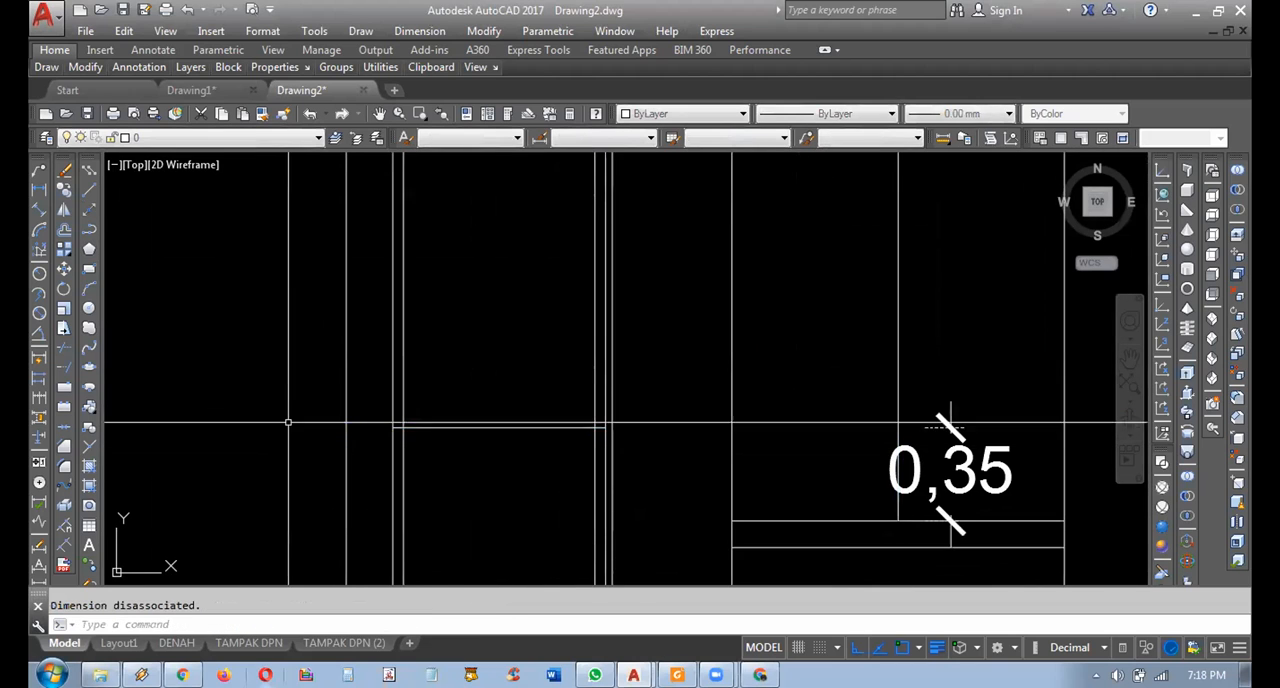
scroll(344, 386, down, 3)
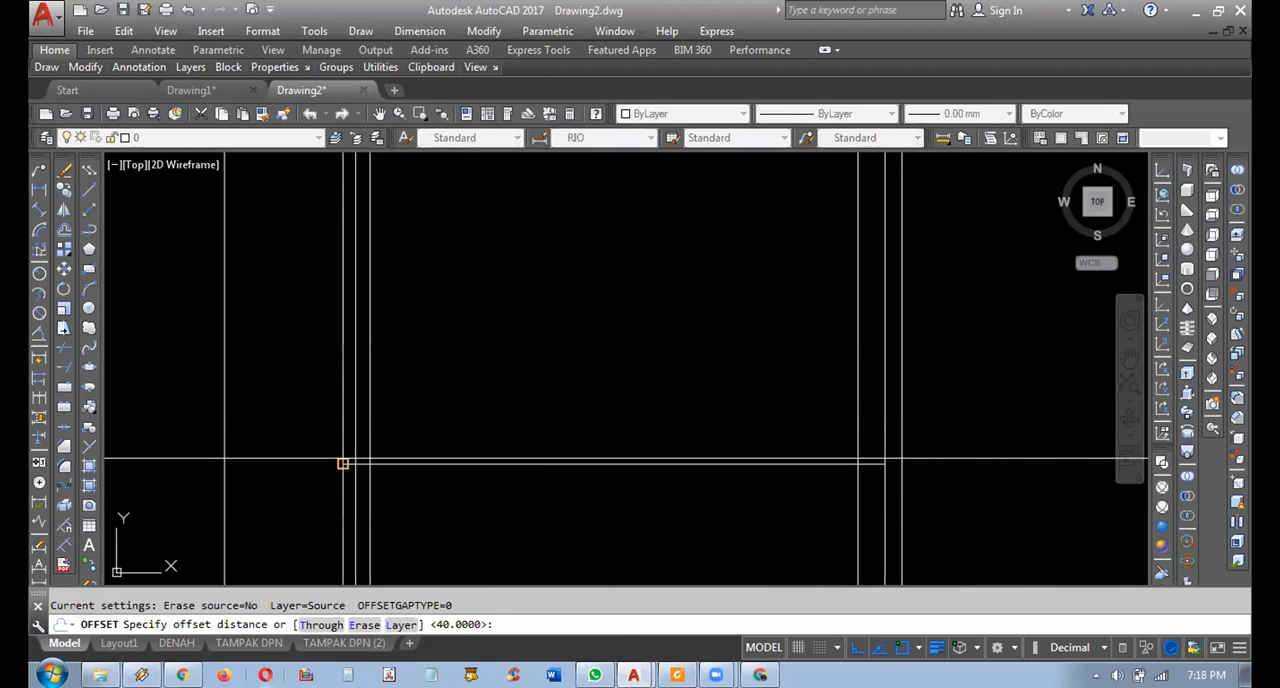
Offset the left window's sill line upward by the frame width picked between its vertical frame lines.
click(343, 463)
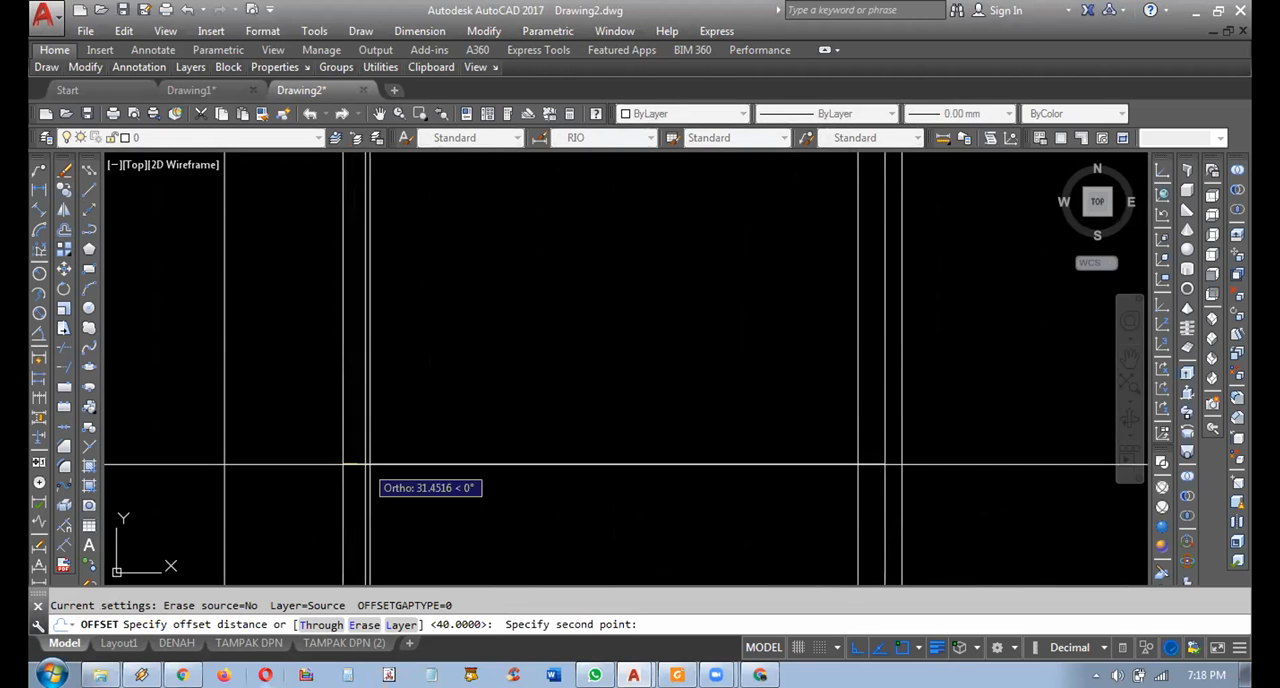
click(370, 463)
click(419, 463)
click(458, 404)
scroll(458, 403, down, 4)
middle_drag(566, 294, 620, 427)
scroll(620, 427, down, 4)
key(Escape)
scroll(620, 393, up, 3)
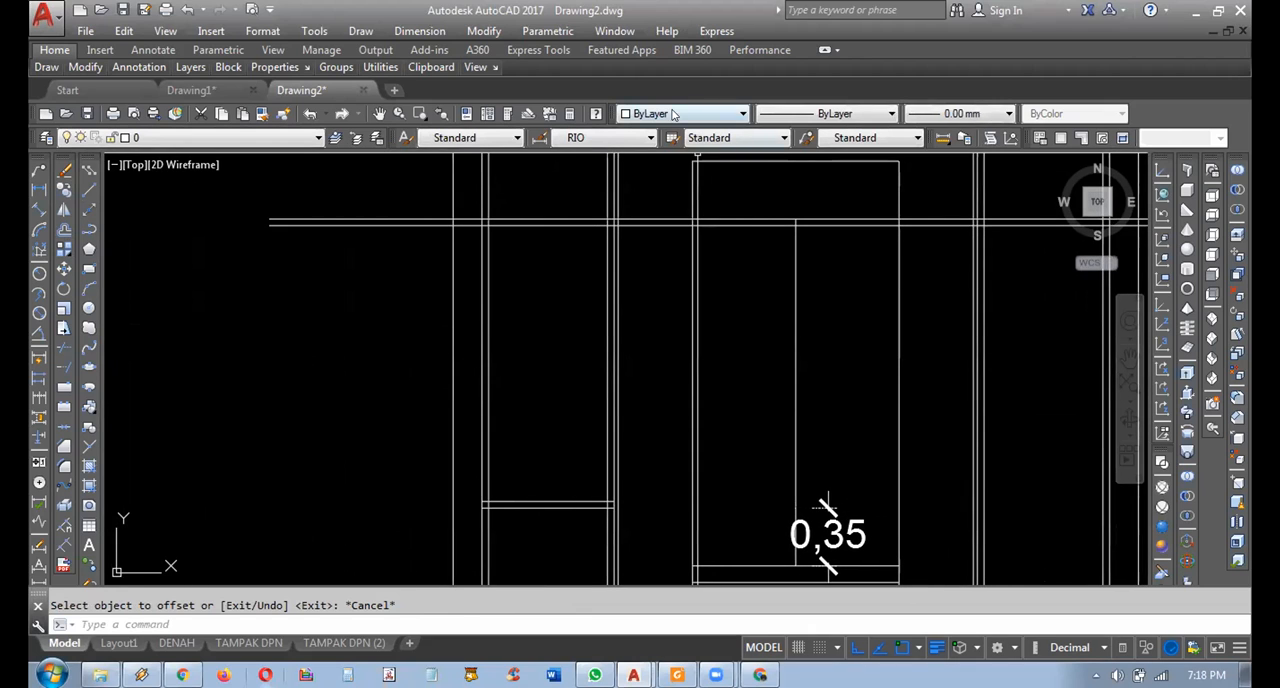
Set the object colour to red and draw two nested rectangles tracing the left window's outer and inner frame.
click(673, 114)
click(673, 161)
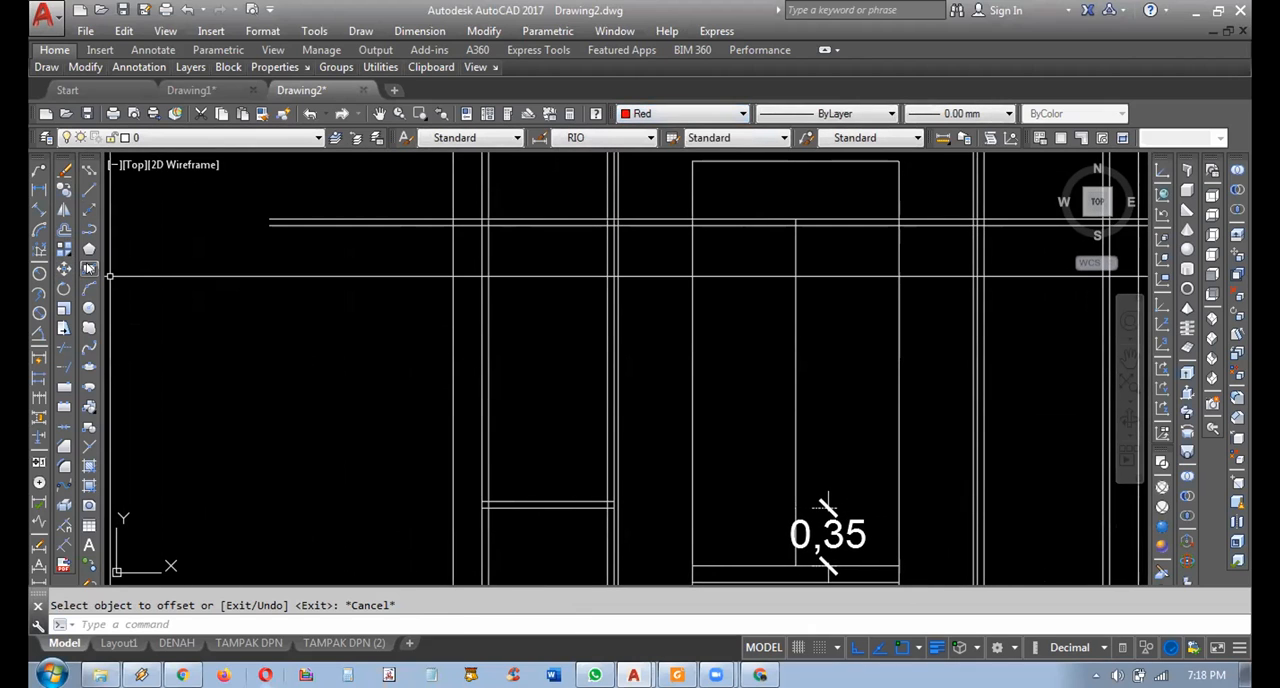
click(89, 269)
click(481, 218)
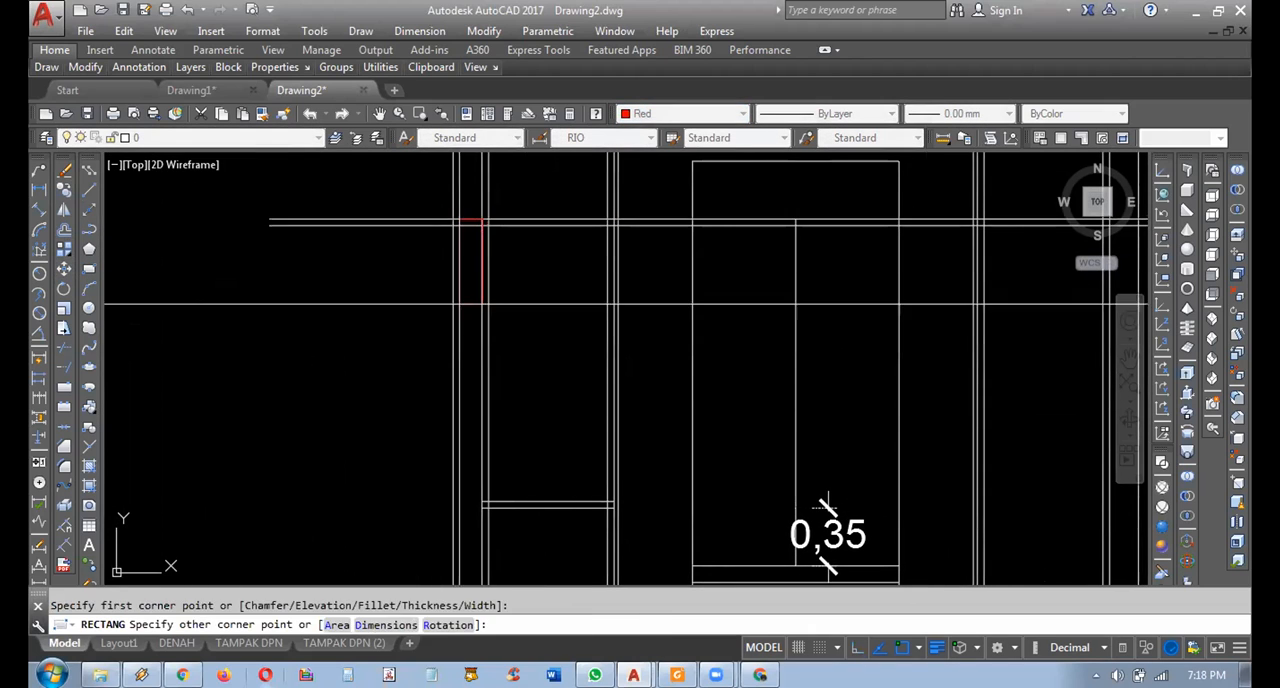
scroll(553, 515, up, 4)
click(709, 500)
key(space)
click(692, 484)
scroll(692, 484, down, 4)
middle_drag(661, 375, 683, 457)
scroll(631, 298, up, 2)
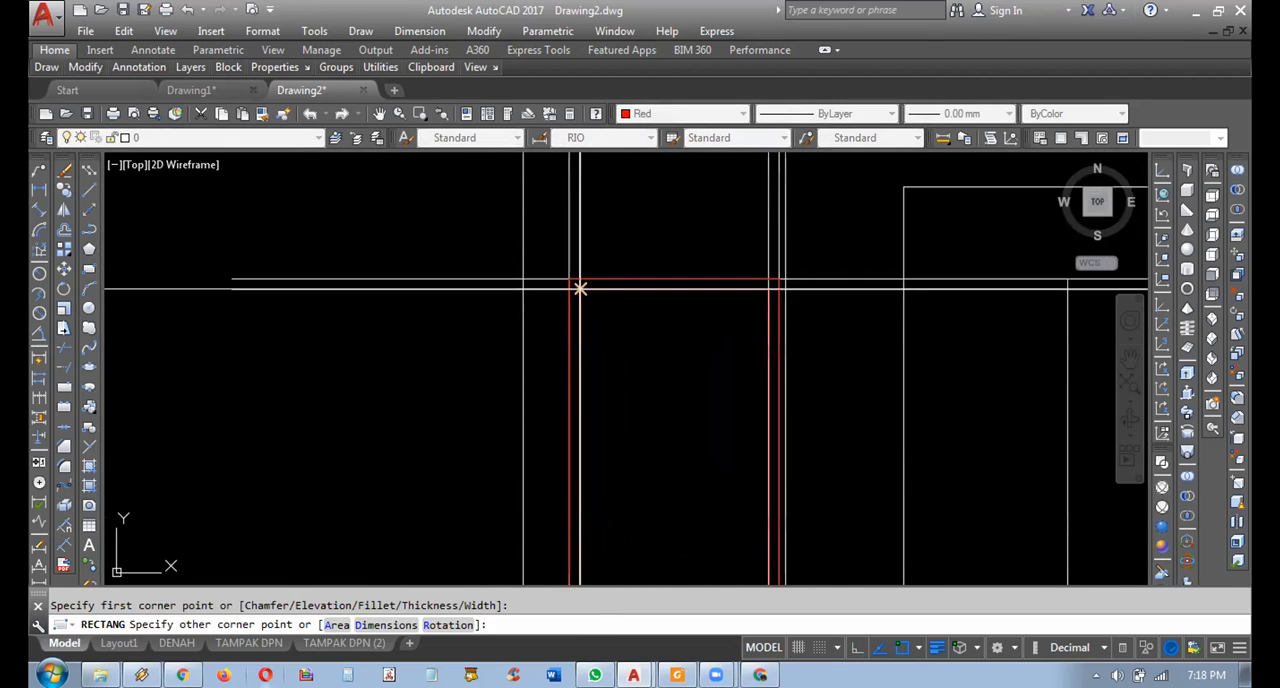
key(Escape)
Delete the left window's white vertical projection lines and the two long horizontal head lines.
middle_drag(763, 221, 738, 281)
click(629, 209)
click(470, 300)
key(Delete)
click(461, 303)
click(405, 378)
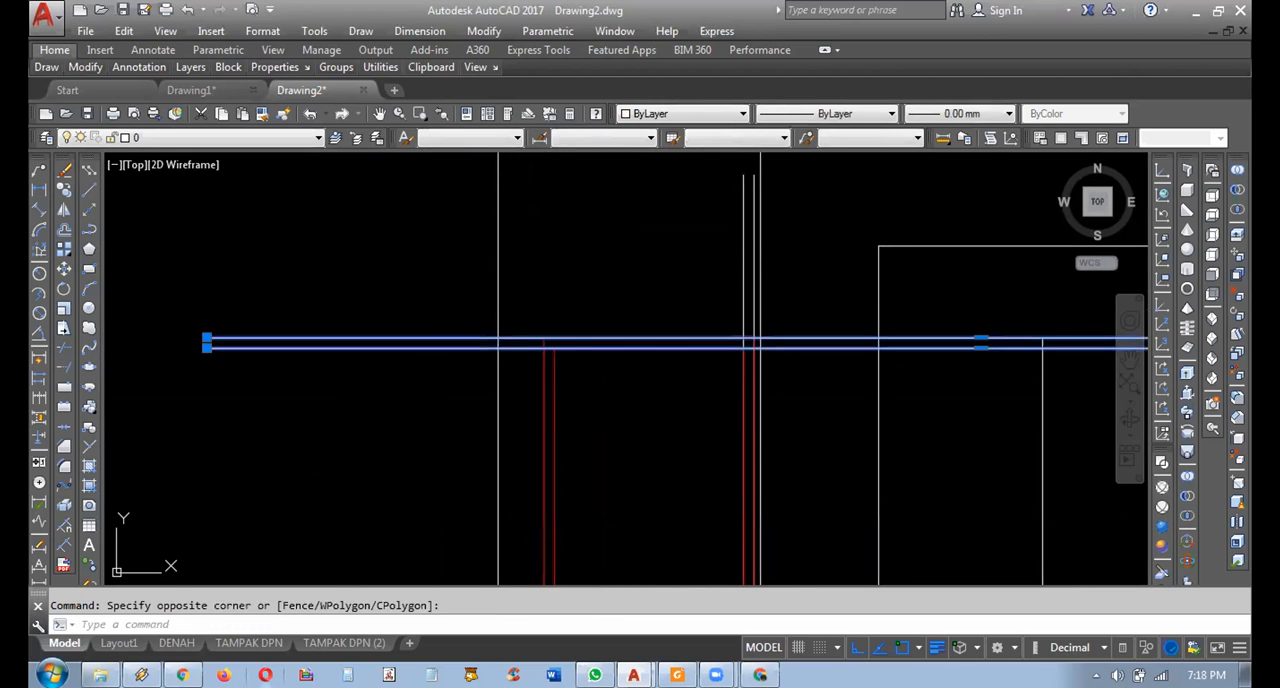
key(Delete)
middle_drag(727, 181, 684, 237)
scroll(686, 232, up, 3)
click(749, 224)
click(696, 268)
key(Delete)
scroll(694, 271, down, 6)
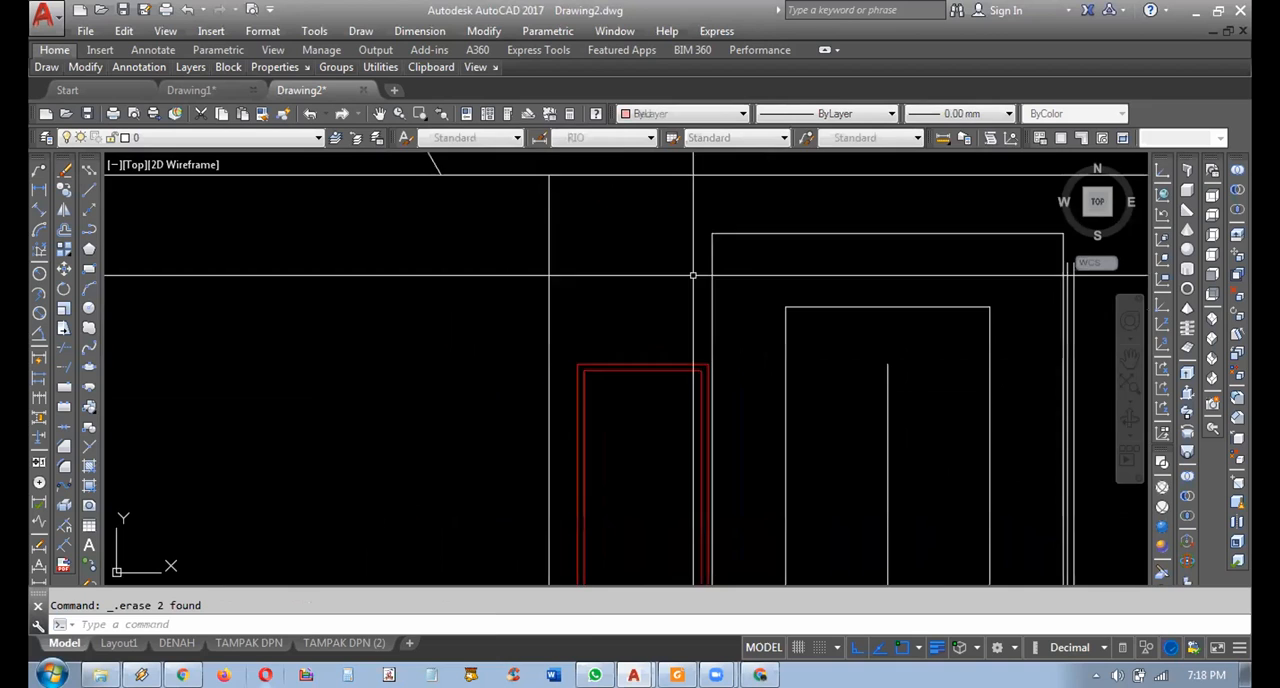
Delete the two original white sill lines at the base of the red left window.
middle_drag(689, 480, 697, 226)
scroll(545, 429, up, 4)
click(460, 324)
click(1050, 428)
key(Delete)
scroll(897, 428, down, 6)
middle_drag(863, 421, 599, 524)
mouse_move(704, 404)
middle_down()
mouse_move(668, 351)
mouse_move(608, 357)
mouse_move(563, 390)
middle_up()
scroll(654, 280, up, 3)
scroll(537, 208, down, 2)
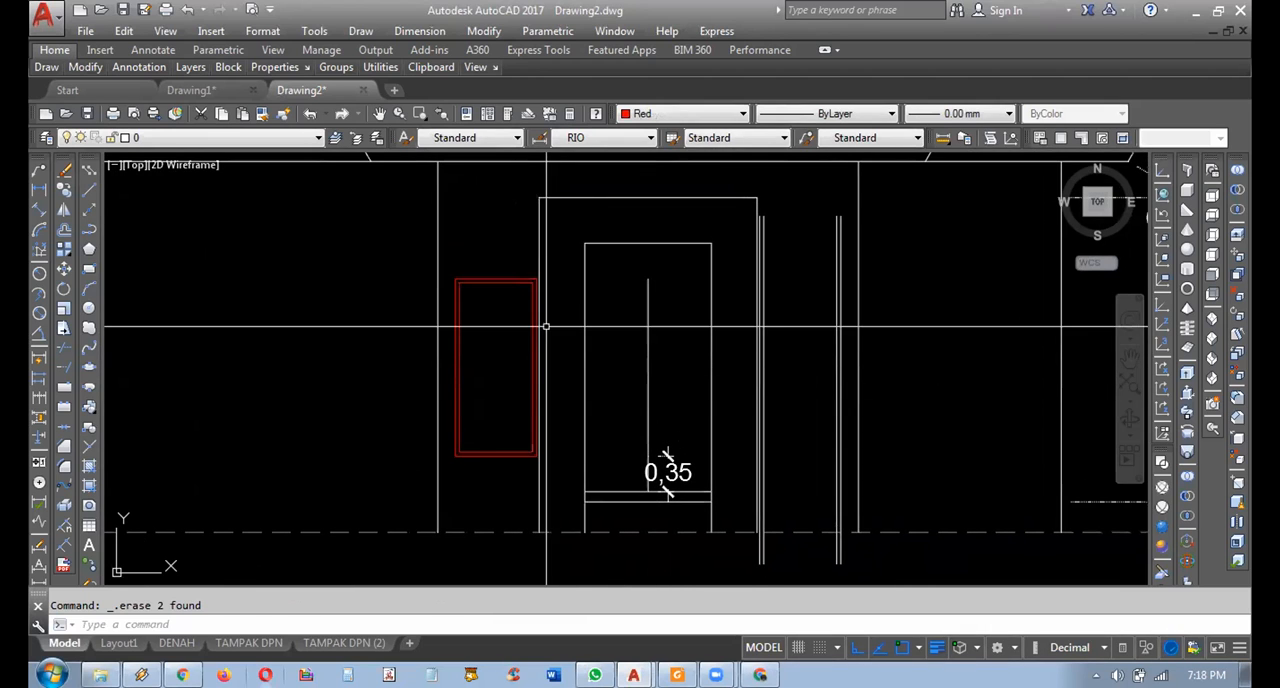
middle_drag(590, 295, 593, 339)
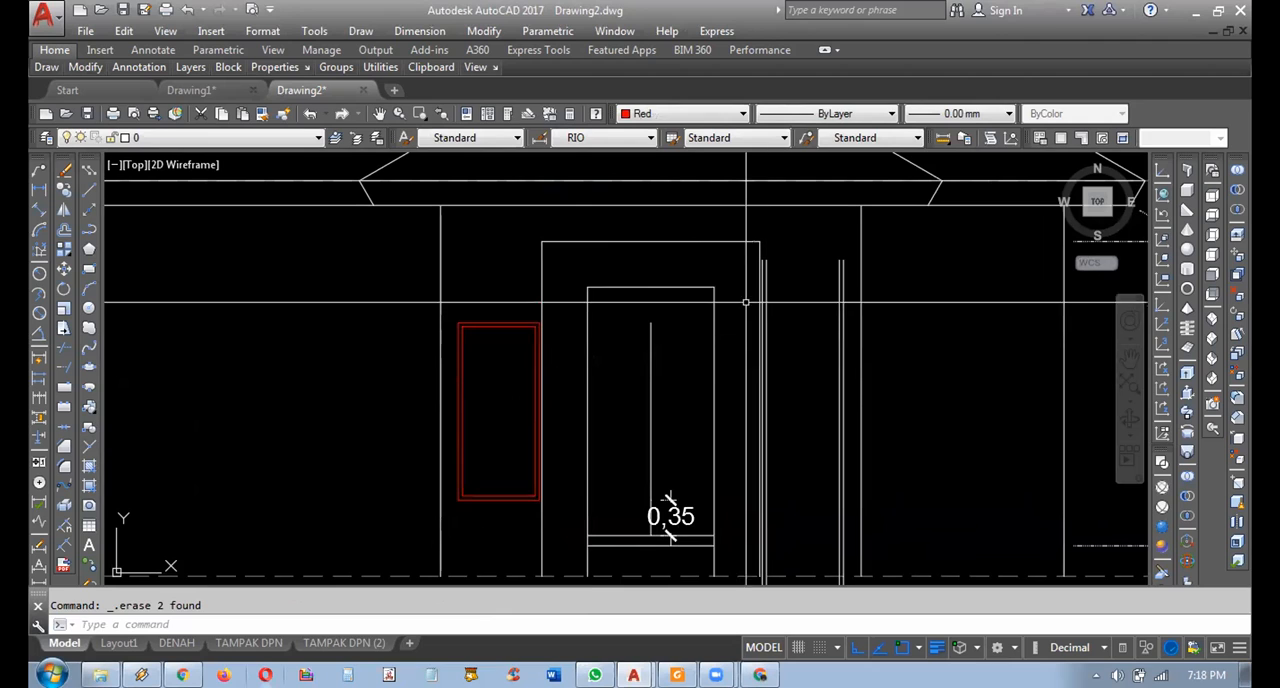
Mirror the red left window to the opposite side about the porch frame's vertical centreline, keeping the original.
click(522, 292)
click(500, 356)
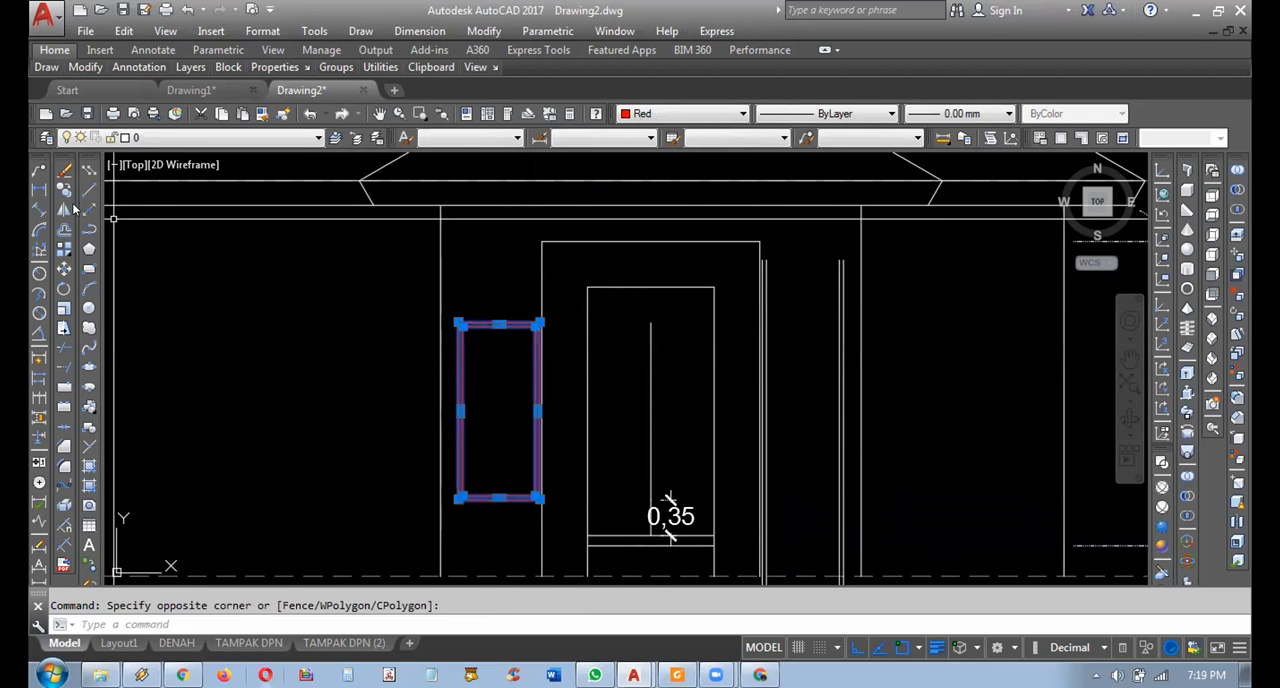
click(63, 209)
click(650, 241)
middle_drag(656, 254, 651, 319)
click(663, 562)
key(Return)
Delete the four white projection lines at the mirrored right window.
scroll(610, 320, up, 5)
click(820, 388)
click(648, 422)
key(Delete)
scroll(780, 394, down, 2)
middle_drag(780, 394, 814, 501)
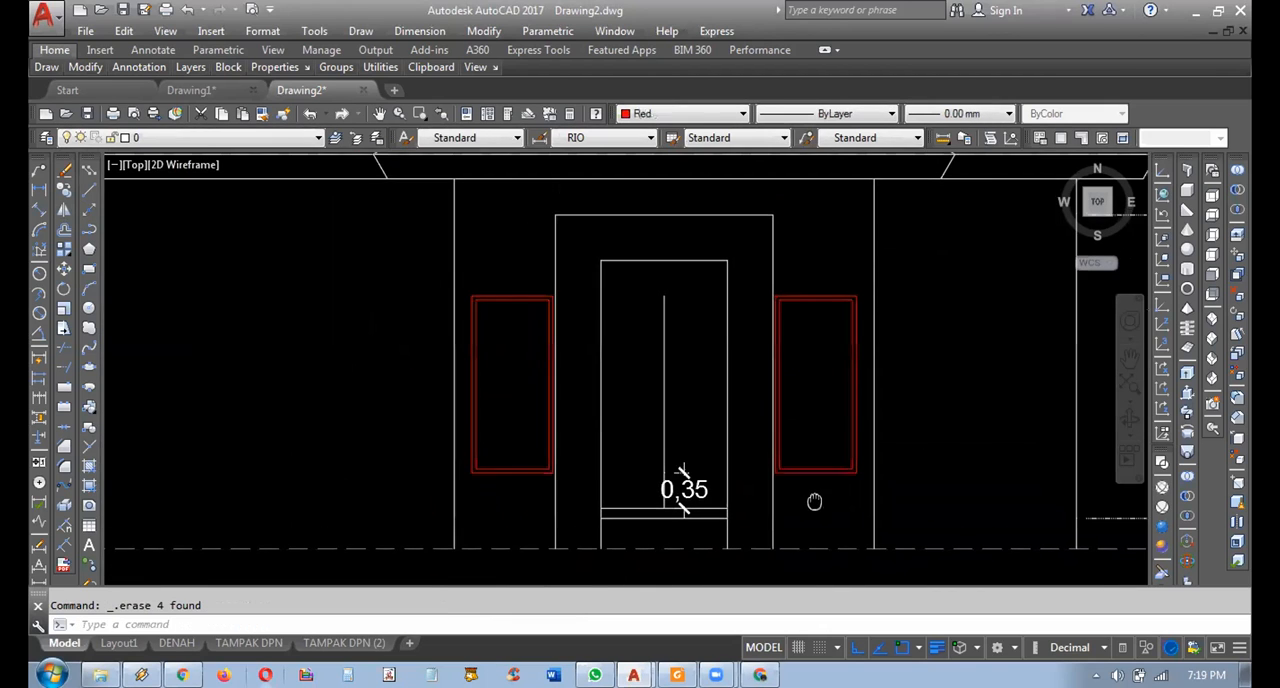
middle_drag(428, 370, 450, 380)
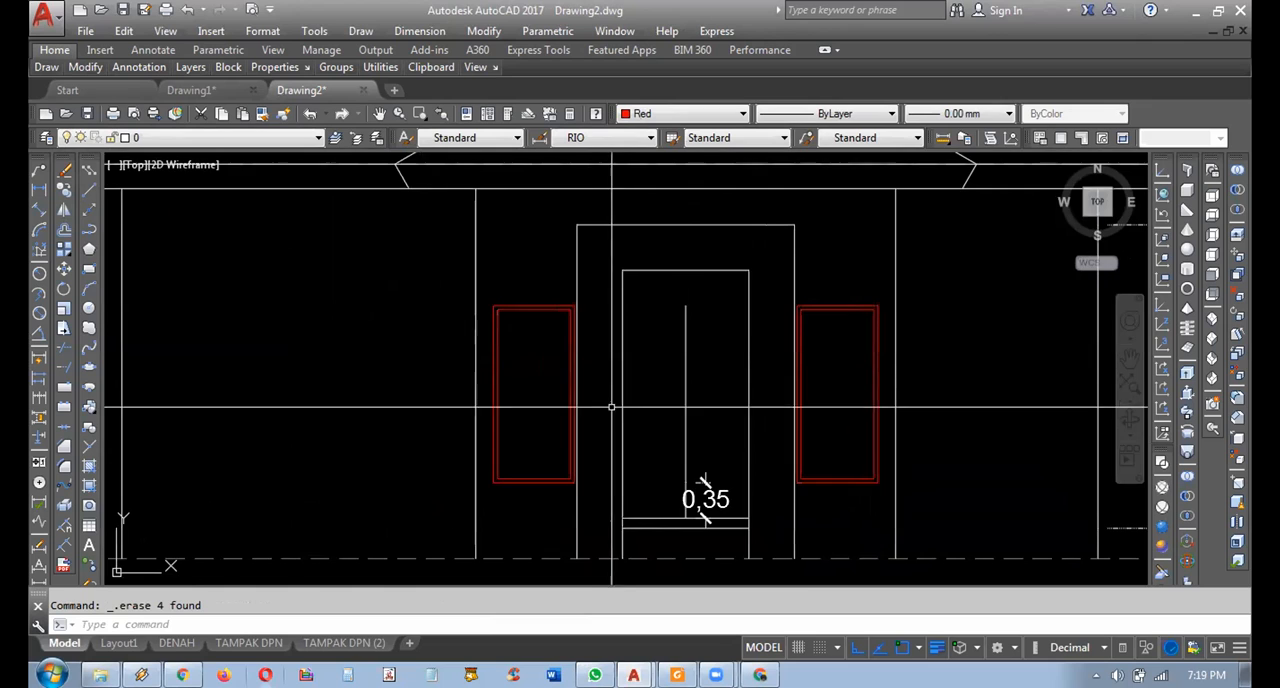
Copy the front door's jambs and threshold line from the floor plan straight down to just below the front elevation.
middle_drag(612, 407, 646, 457)
scroll(646, 457, down, 2)
scroll(690, 322, down, 2)
middle_drag(683, 269, 748, 512)
scroll(732, 162, up, 4)
scroll(740, 216, up, 4)
click(639, 494)
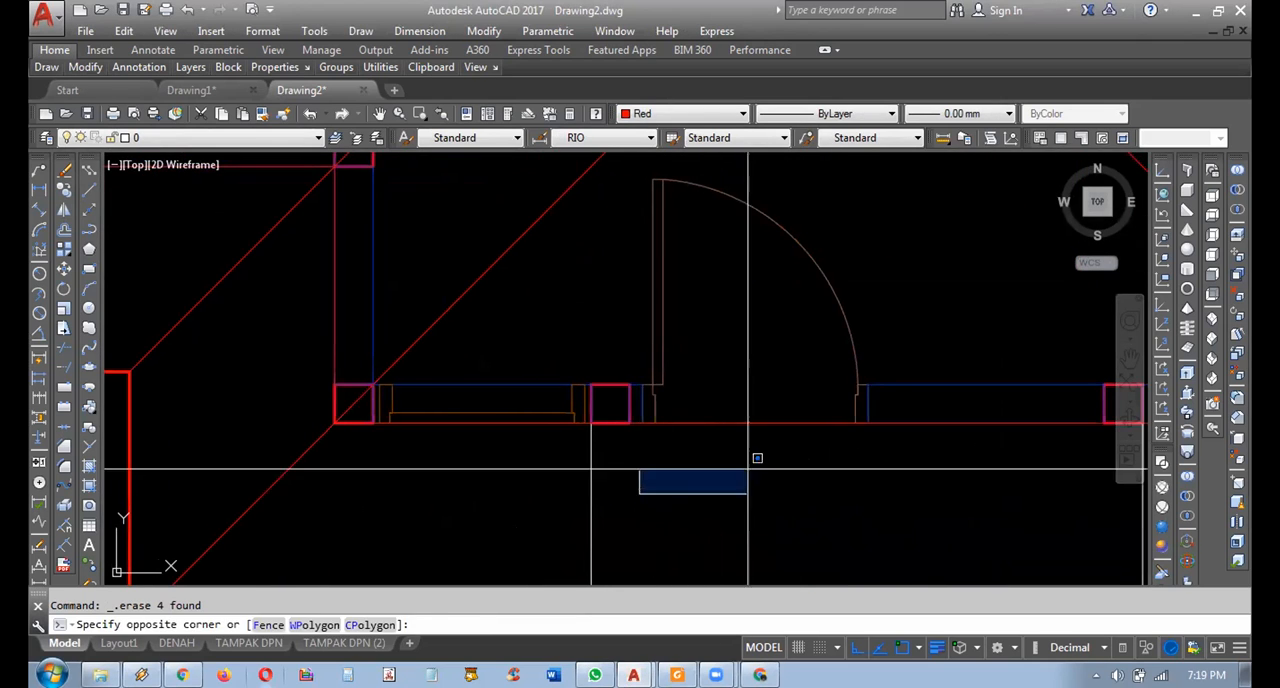
click(890, 369)
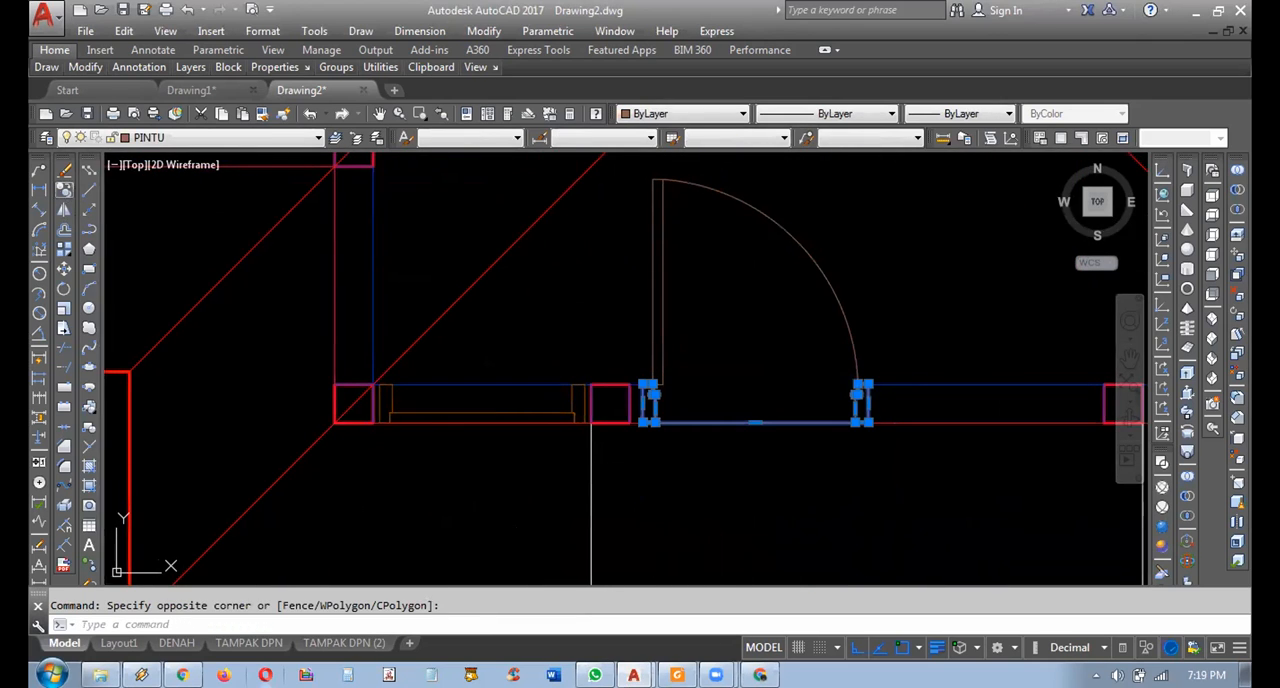
click(64, 190)
click(755, 422)
scroll(776, 410, down, 5)
scroll(803, 523, up, 2)
middle_drag(790, 500, 769, 243)
scroll(740, 368, up, 5)
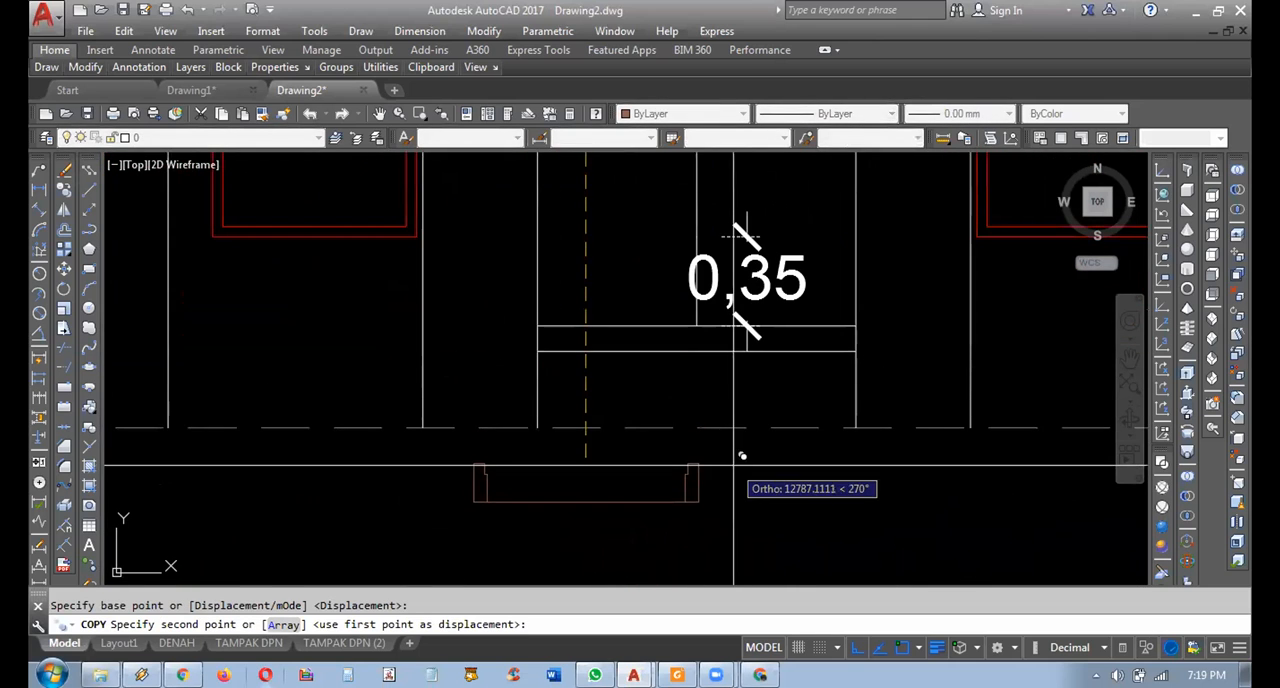
click(655, 468)
key(Escape)
Delete the vertical guide line inside the porch frame and the 0,35 sill height dimension.
mouse_move(490, 482)
middle_down()
mouse_move(551, 477)
mouse_move(593, 515)
middle_up()
scroll(608, 463, down, 2)
click(651, 341)
click(612, 329)
middle_drag(636, 338, 654, 366)
scroll(647, 414, down, 2)
key(Escape)
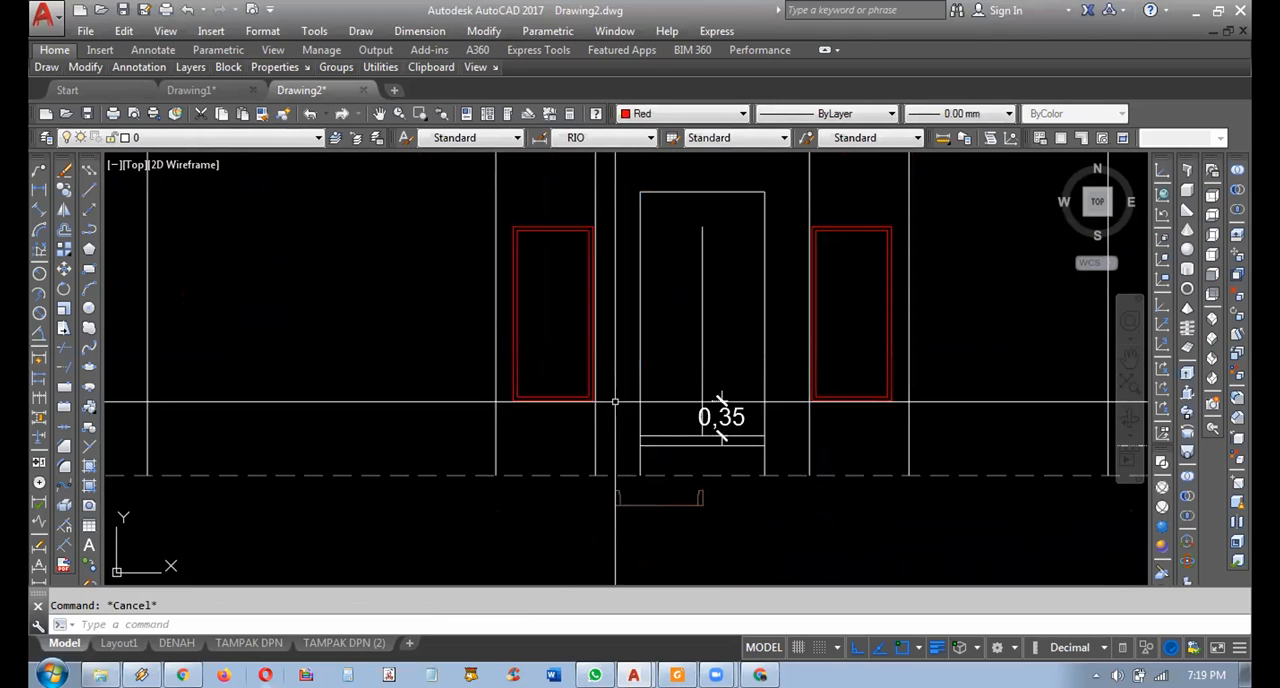
scroll(697, 373, up, 2)
click(737, 345)
click(677, 358)
middle_drag(758, 430, 746, 381)
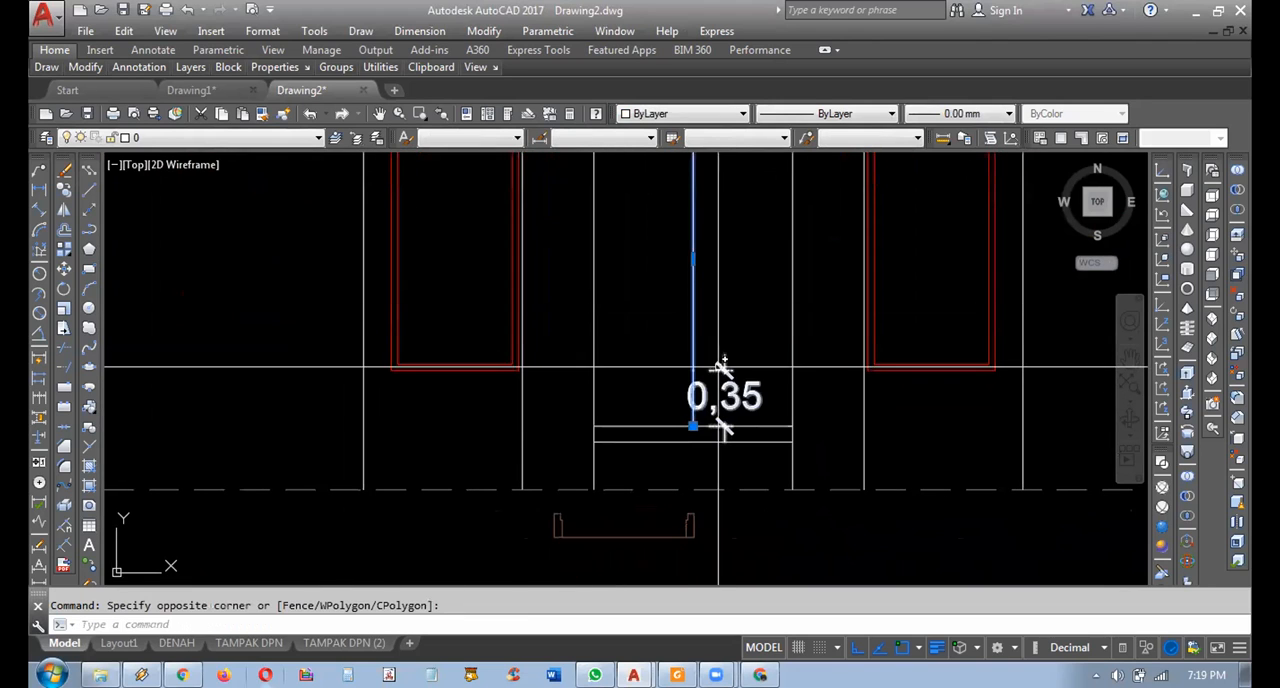
key(Delete)
click(746, 346)
click(632, 398)
key(Delete)
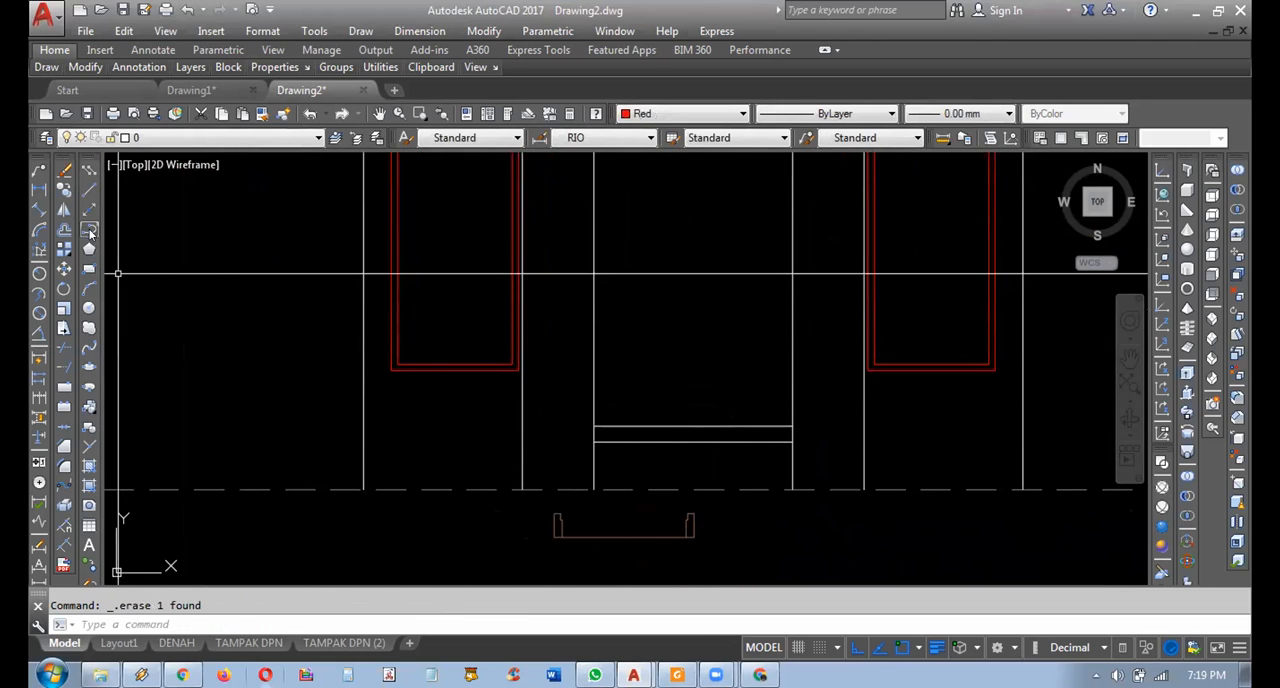
Draw two vertical polylines up through the elevation from the outer and inner edges of the copied door's right jamb.
click(38, 209)
scroll(690, 524, up, 3)
click(694, 545)
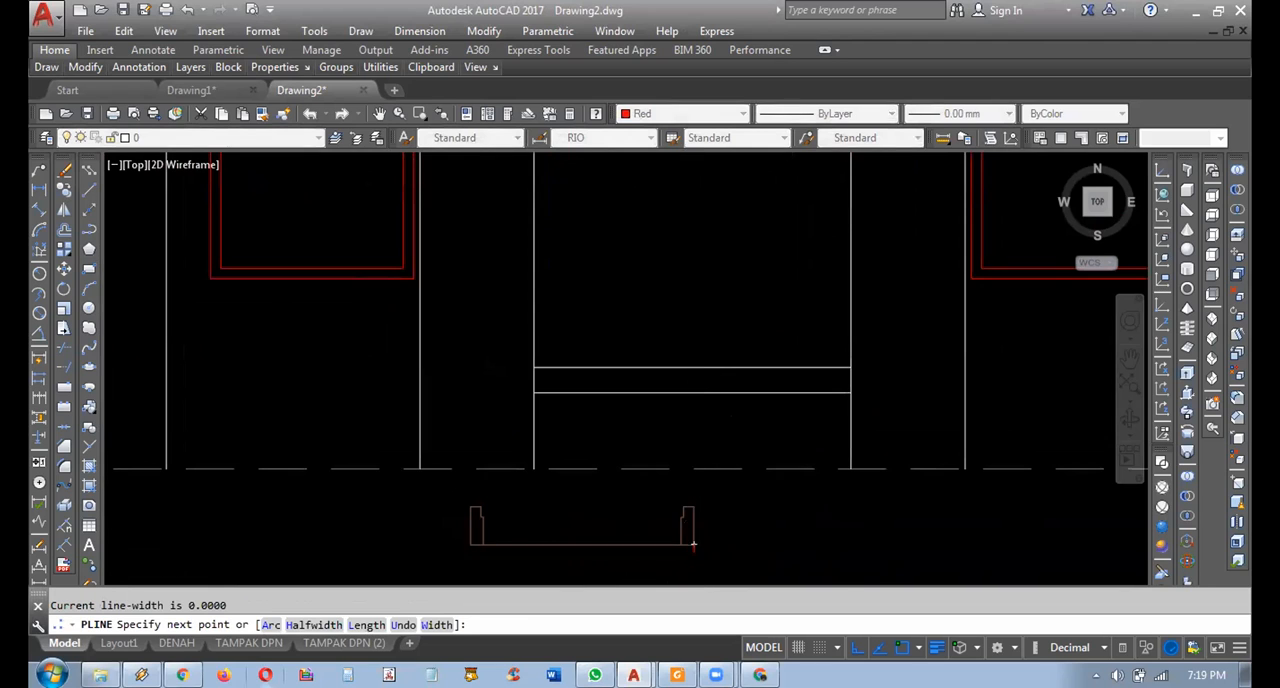
scroll(694, 545, down, 2)
key(Escape)
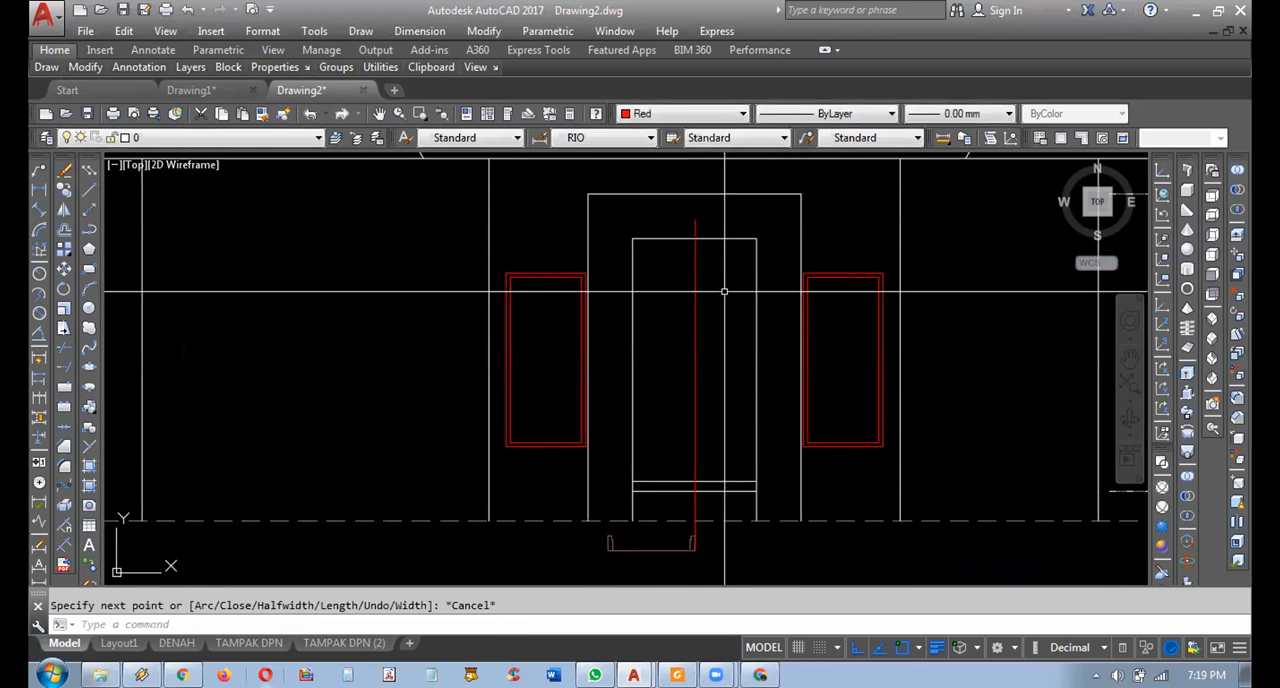
key(Return)
click(691, 547)
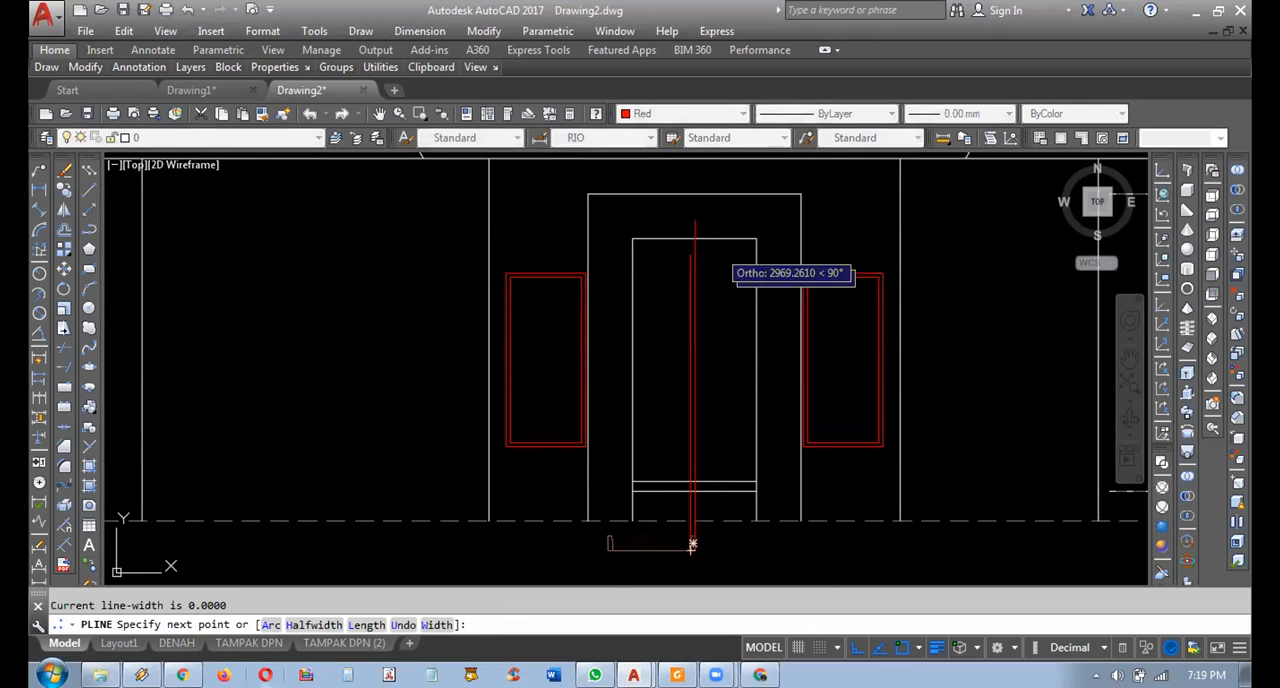
key(Escape)
Draw two horizontal polylines from the left window's outer and inner head corners across the door's vertical lines.
key(Return)
scroll(695, 265, up, 2)
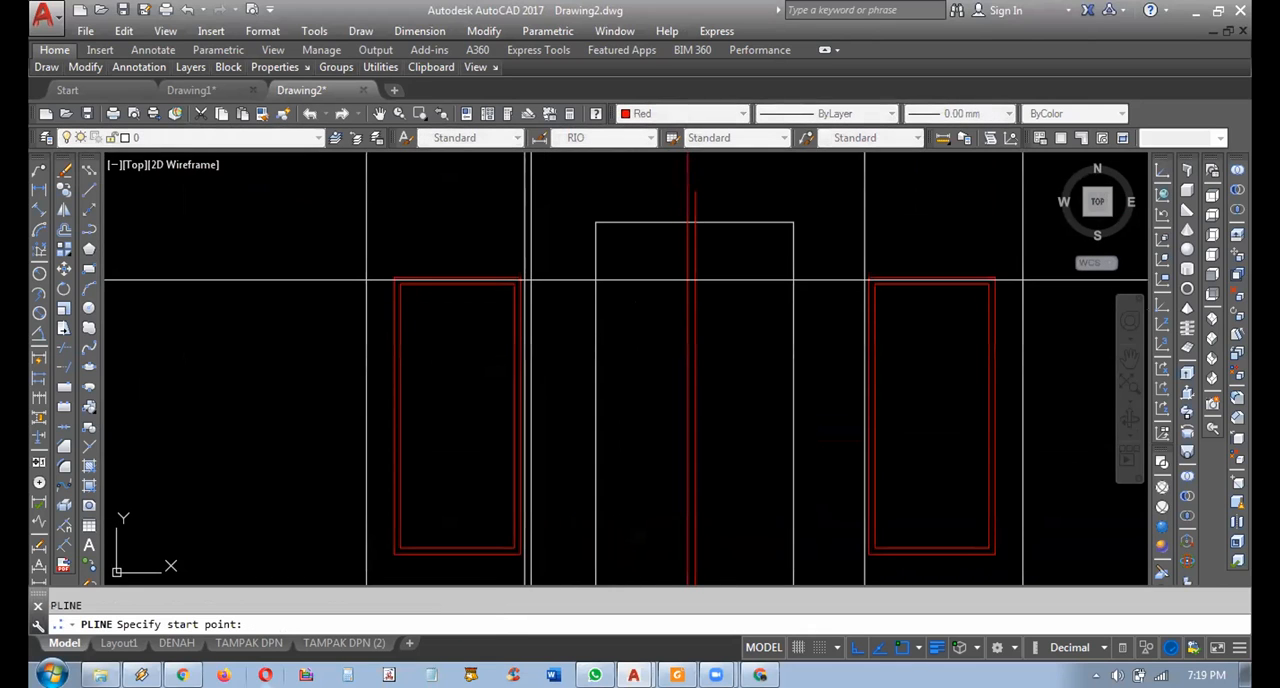
click(526, 279)
click(769, 294)
key(Return)
key(Return)
click(514, 284)
click(756, 327)
key(Return)
Trim the two red vertical door lines below the upper floor line.
middle_drag(672, 400, 618, 333)
click(64, 350)
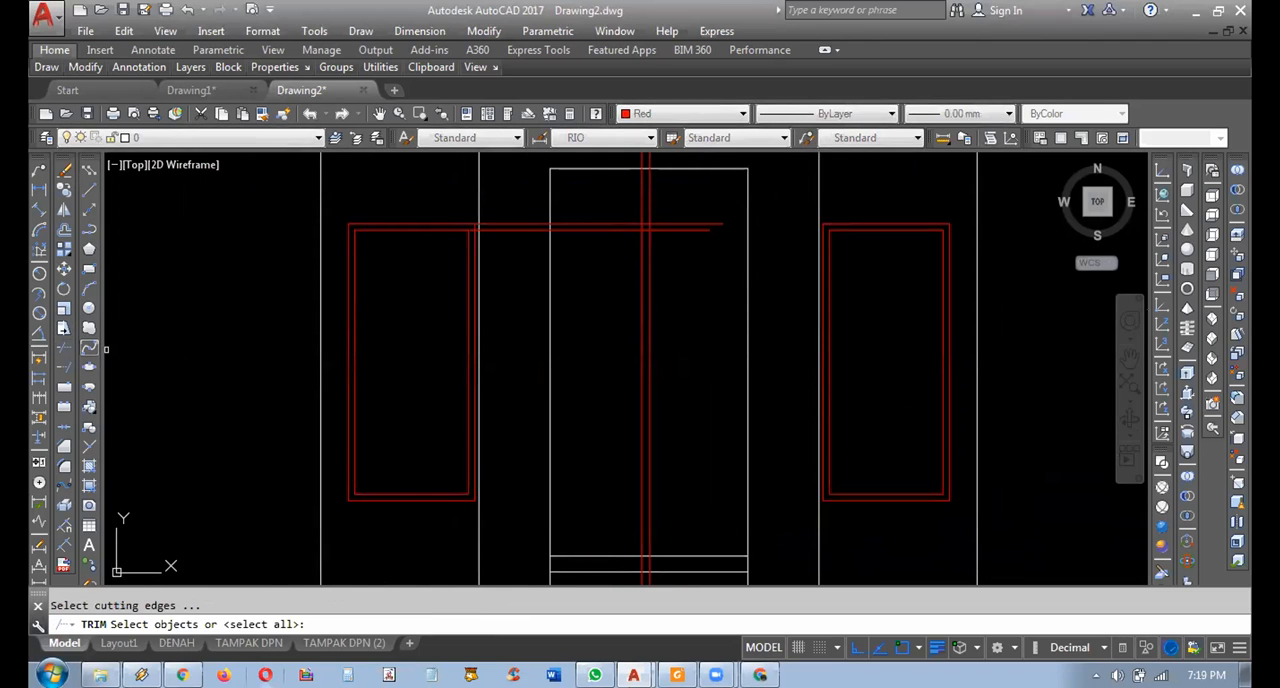
middle_drag(650, 545, 632, 475)
click(682, 453)
key(Escape)
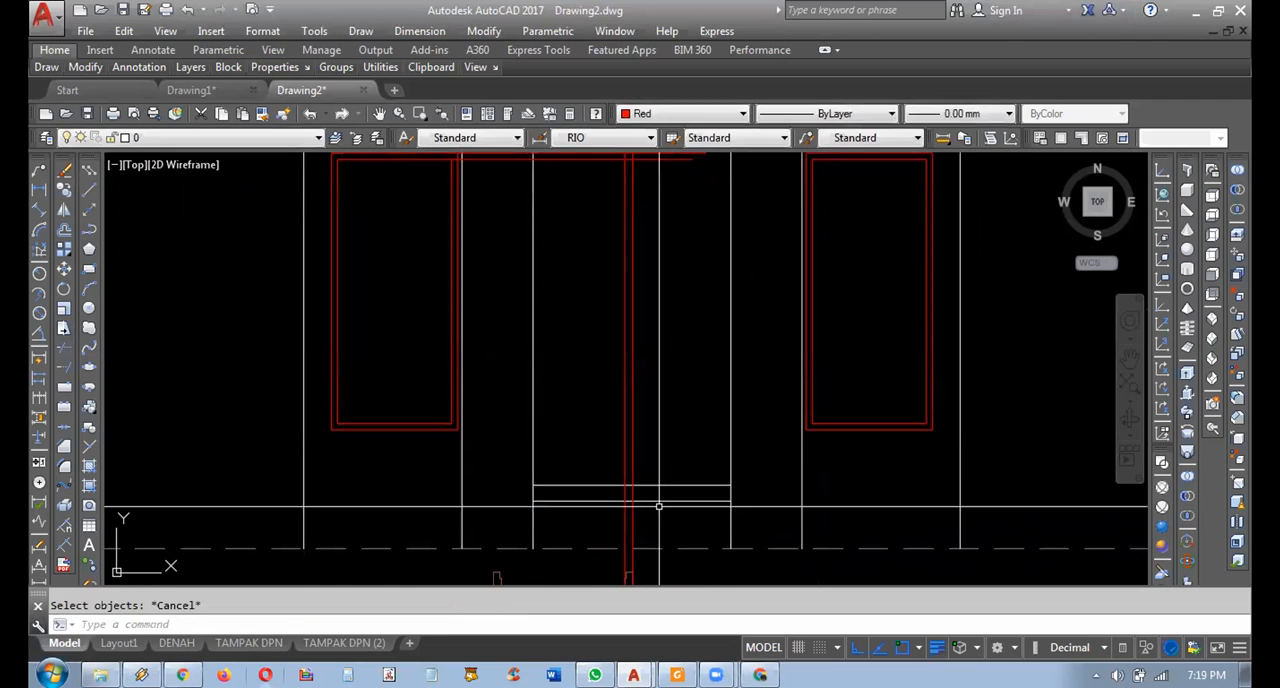
click(656, 460)
click(645, 492)
key(Return)
click(661, 515)
click(589, 531)
middle_drag(647, 394, 694, 577)
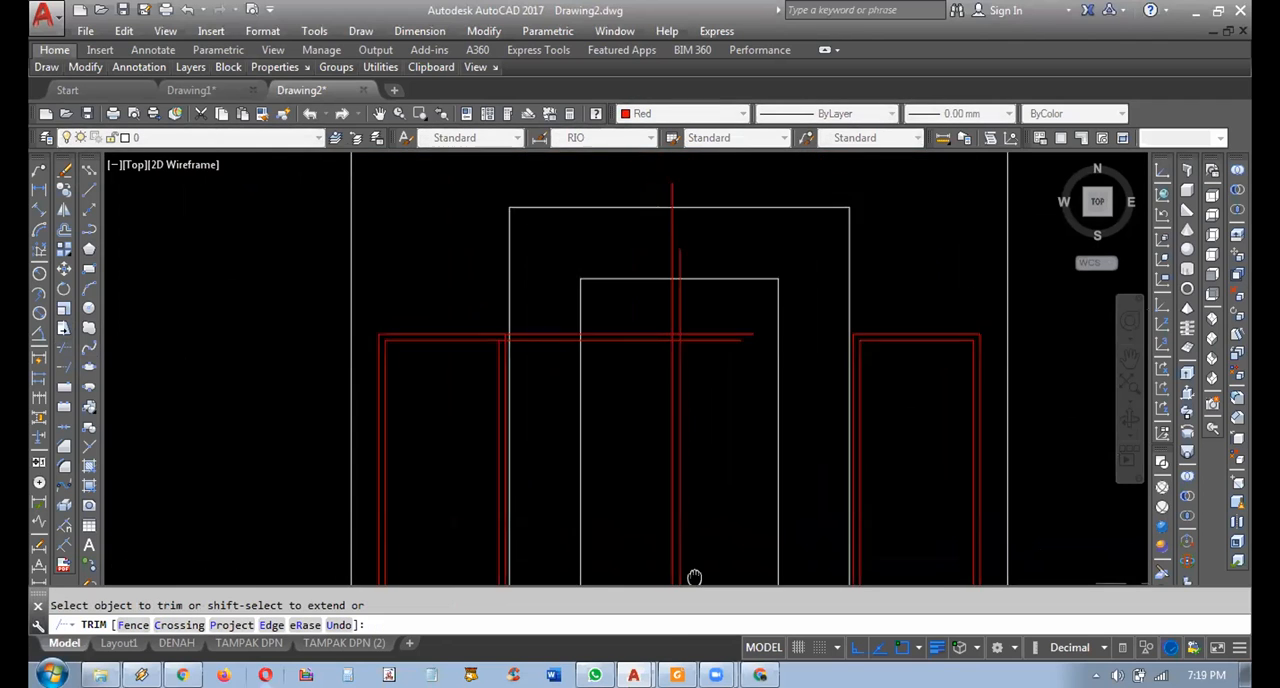
middle_drag(705, 372, 723, 412)
key(Escape)
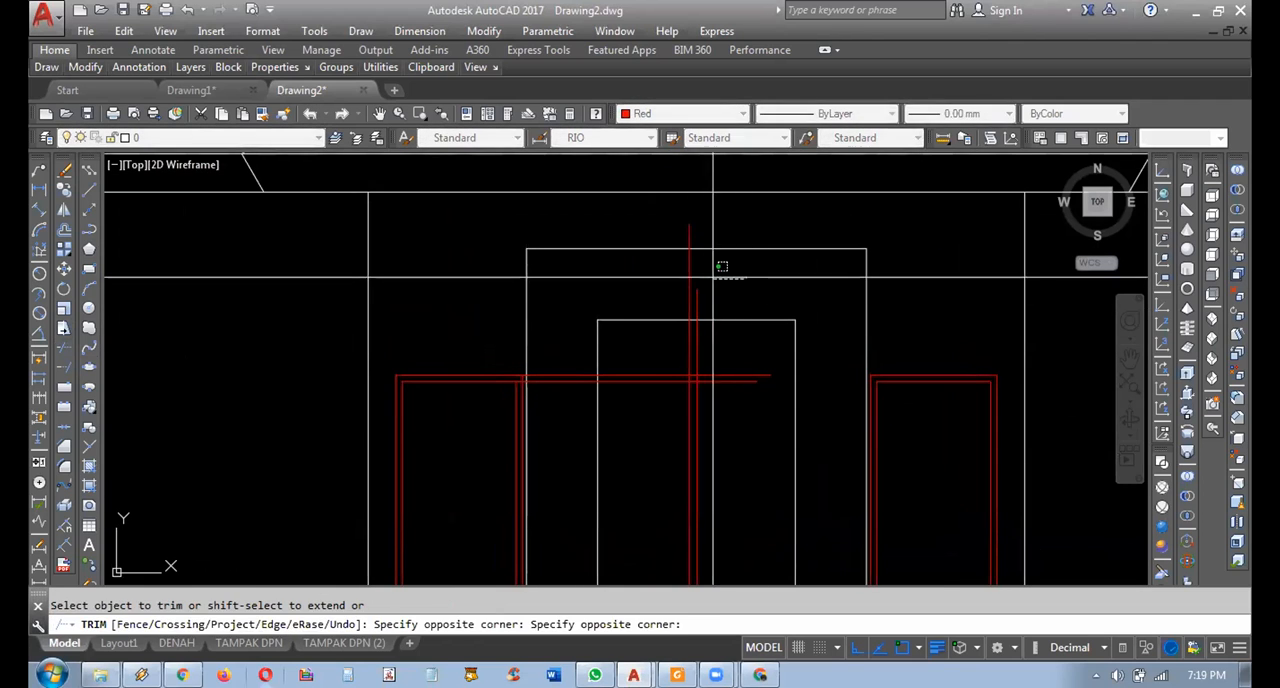
Trim the two red vertical door lines above the inner porch frame's head line.
key(Return)
click(742, 299)
click(723, 324)
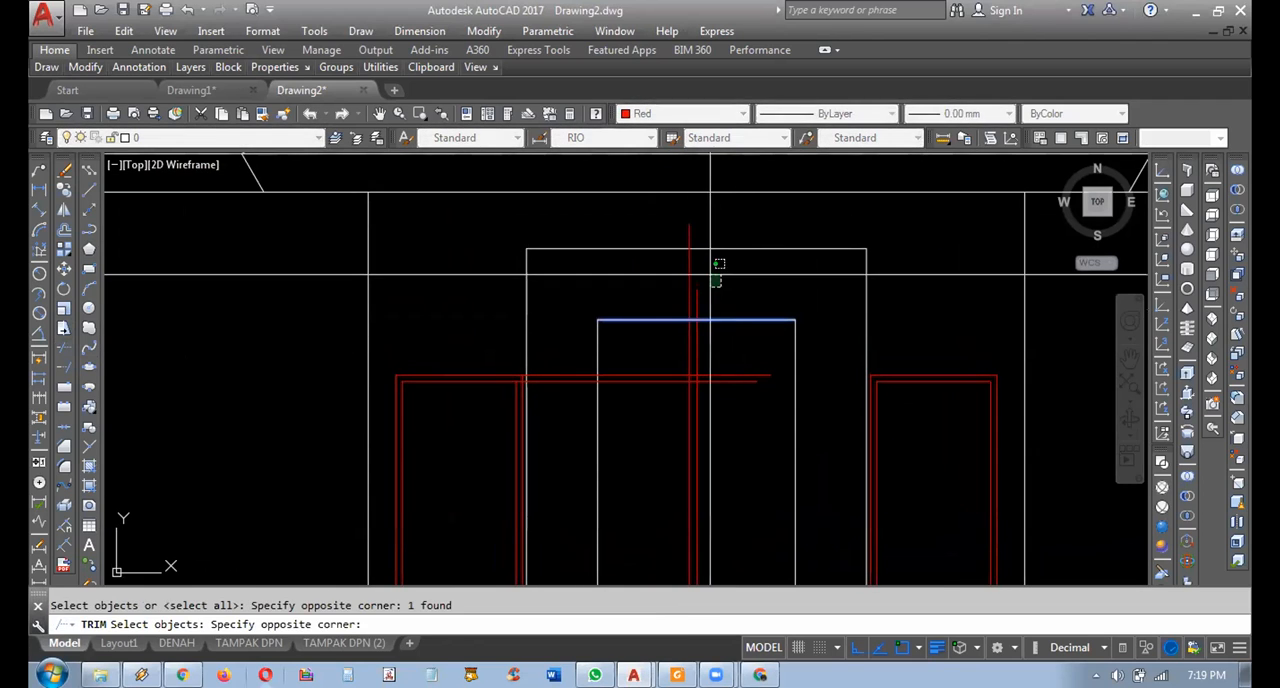
key(Escape)
scroll(691, 357, up, 2)
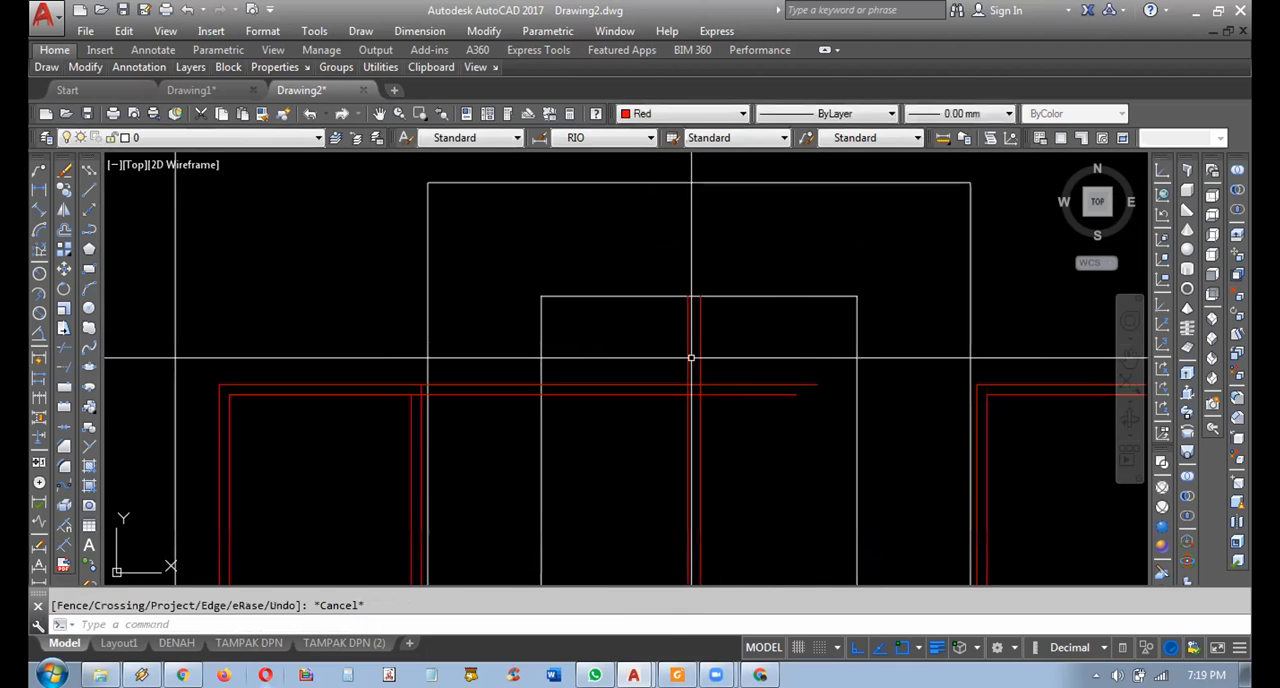
Trim the crossing horizontal and vertical door lines into a clean double-lined upper right corner.
key(Return)
key(Return)
click(742, 366)
click(651, 350)
scroll(687, 400, up, 6)
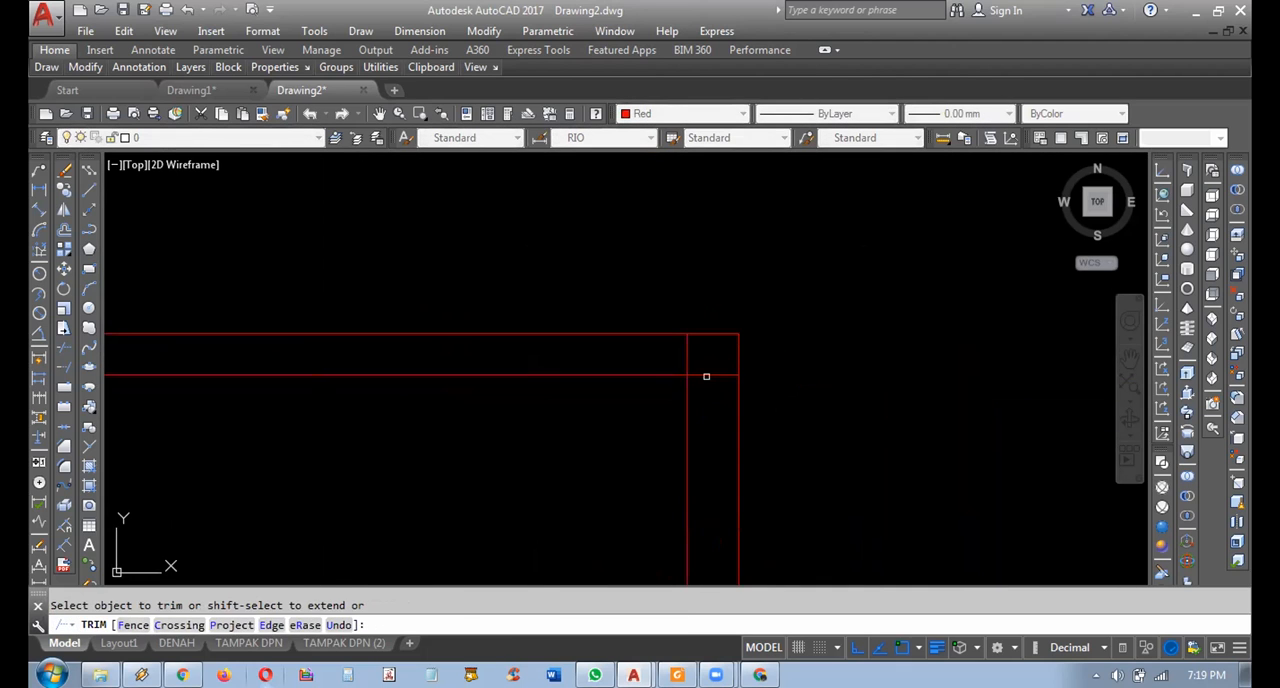
click(708, 357)
click(674, 350)
click(722, 358)
click(706, 389)
scroll(733, 381, down, 10)
key(Escape)
Trim the two door head lines between the left window and the inner porch frame's left edge.
scroll(688, 392, up, 8)
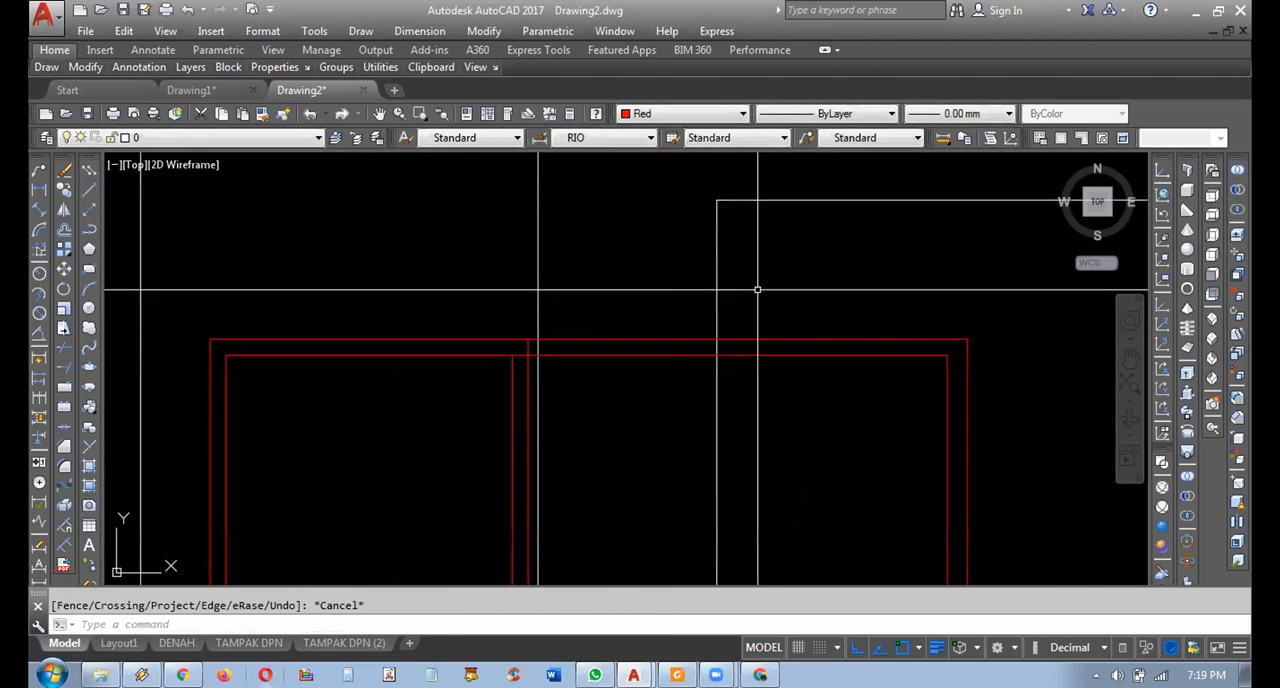
key(Return)
click(756, 289)
click(691, 289)
key(Return)
click(678, 328)
click(638, 370)
key(Escape)
scroll(700, 430, down, 6)
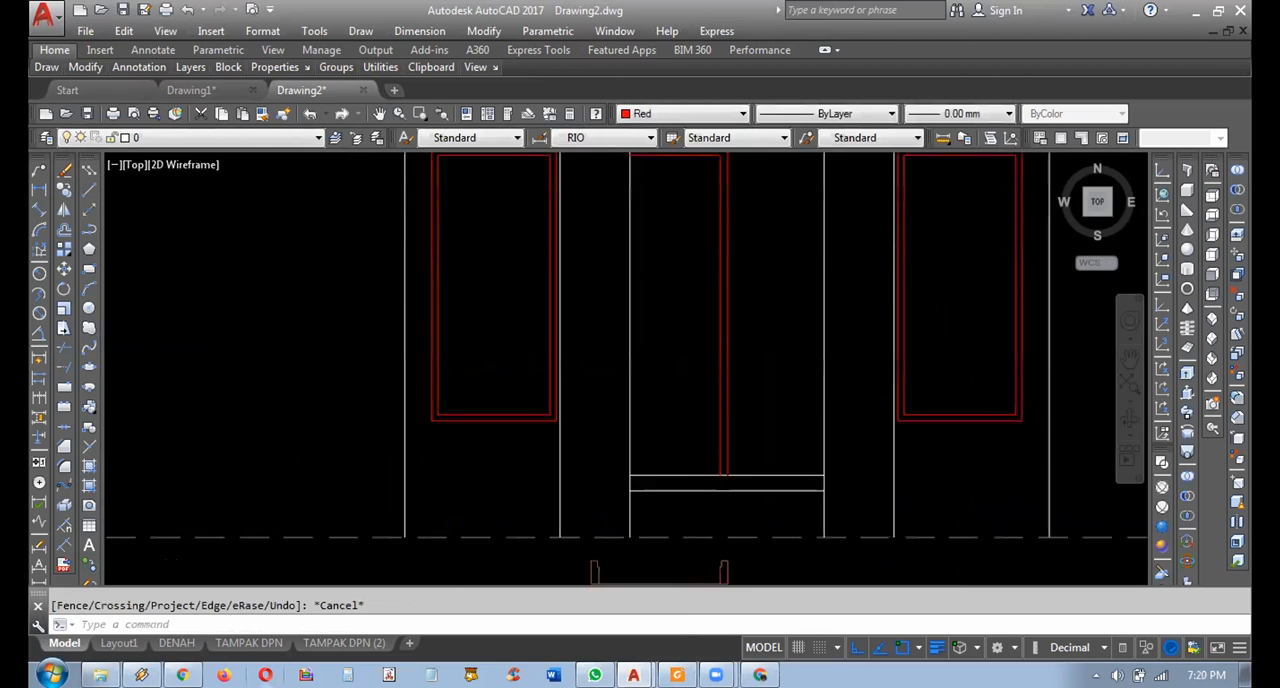
Delete the copied door plan below the front elevation.
scroll(674, 520, up, 3)
click(720, 505)
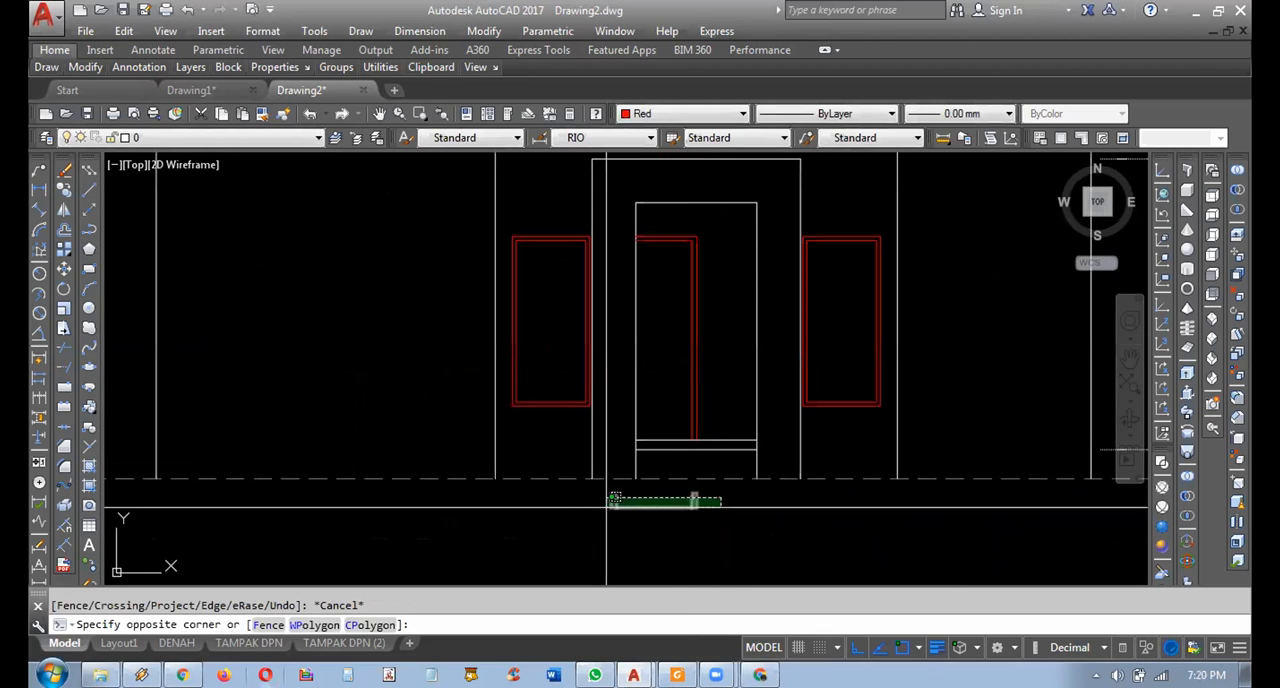
click(613, 506)
key(Delete)
scroll(726, 417, down, 3)
Examine the finished reference elevations and compare them with the front elevation in progress.
mouse_move(726, 417)
middle_down()
mouse_move(663, 493)
mouse_move(677, 517)
middle_up()
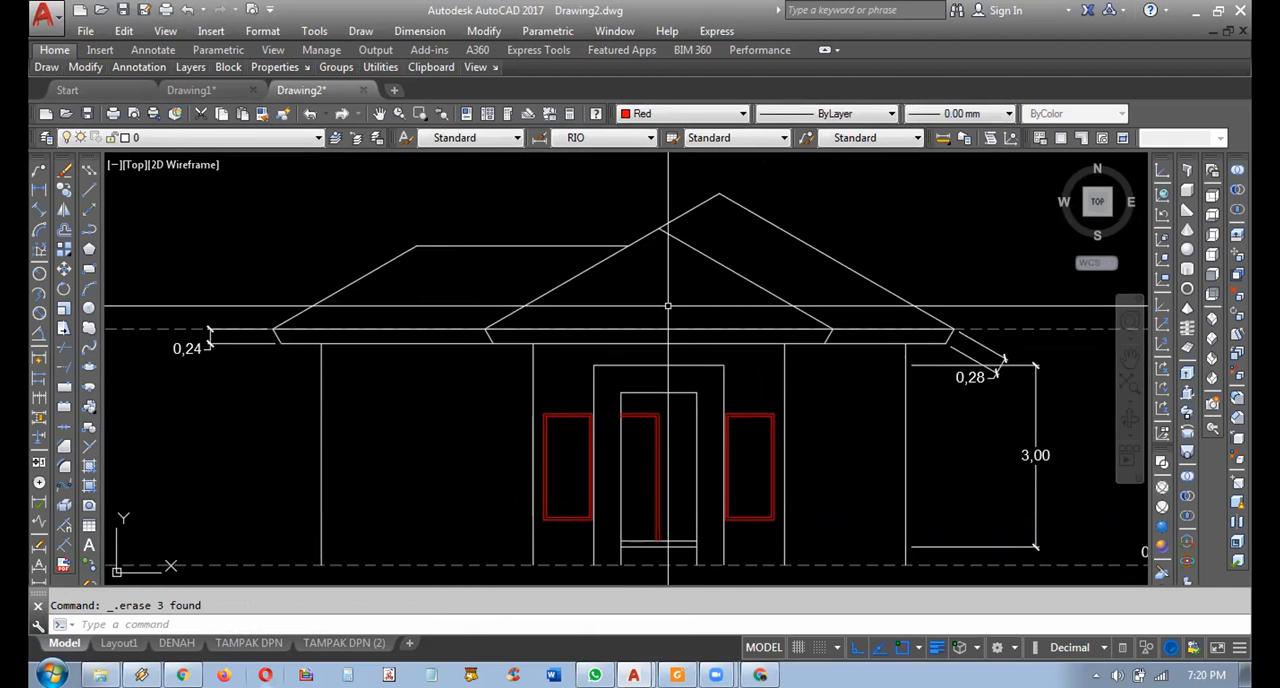
scroll(668, 305, down, 8)
scroll(689, 388, up, 6)
middle_drag(560, 280, 677, 570)
middle_drag(542, 415, 675, 270)
scroll(663, 429, up, 2)
scroll(663, 371, down, 2)
middle_drag(700, 330, 628, 450)
middle_drag(750, 286, 733, 370)
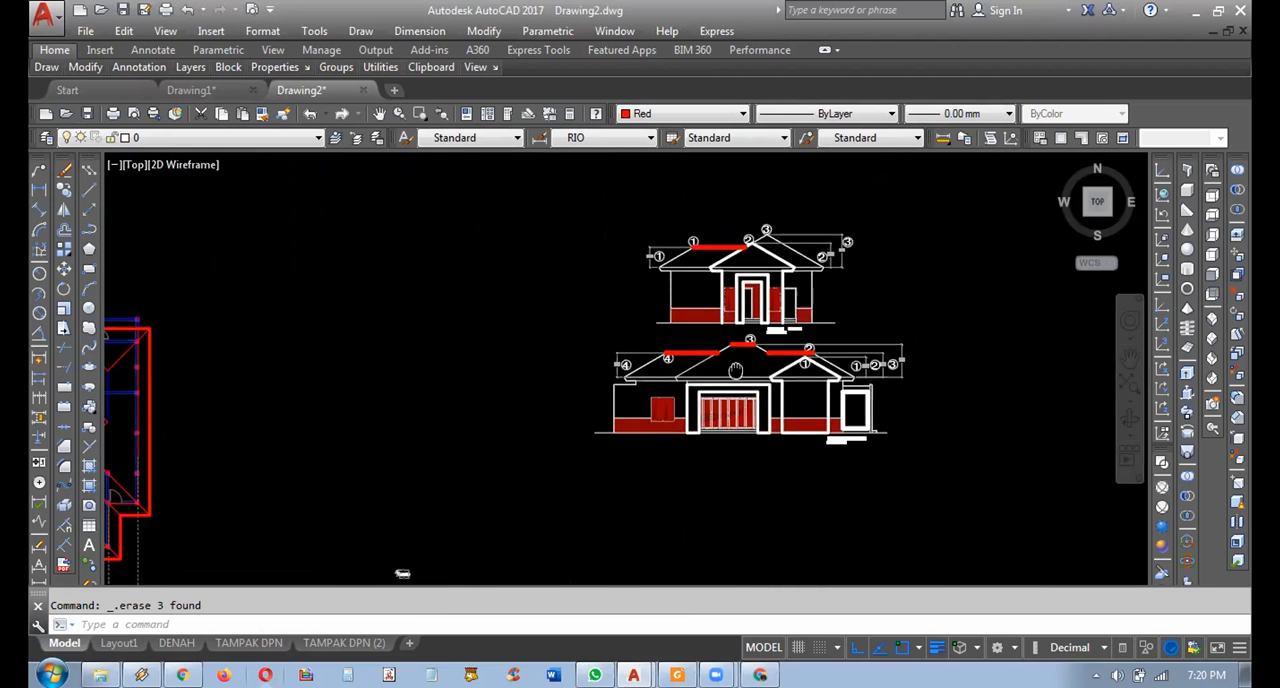
scroll(789, 247, up, 4)
scroll(672, 300, down, 6)
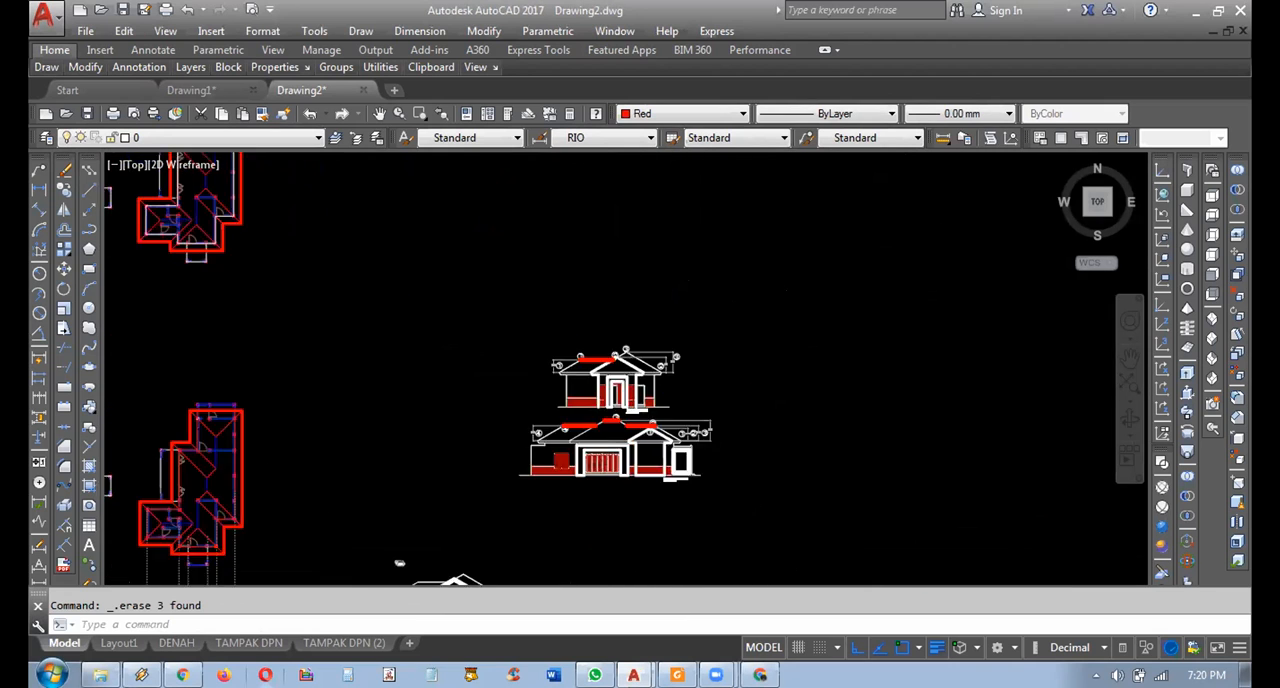
middle_drag(664, 426, 547, 320)
scroll(562, 322, up, 5)
scroll(654, 468, up, 2)
middle_drag(654, 468, 526, 286)
middle_drag(535, 406, 496, 389)
scroll(477, 371, up, 2)
key(Escape)
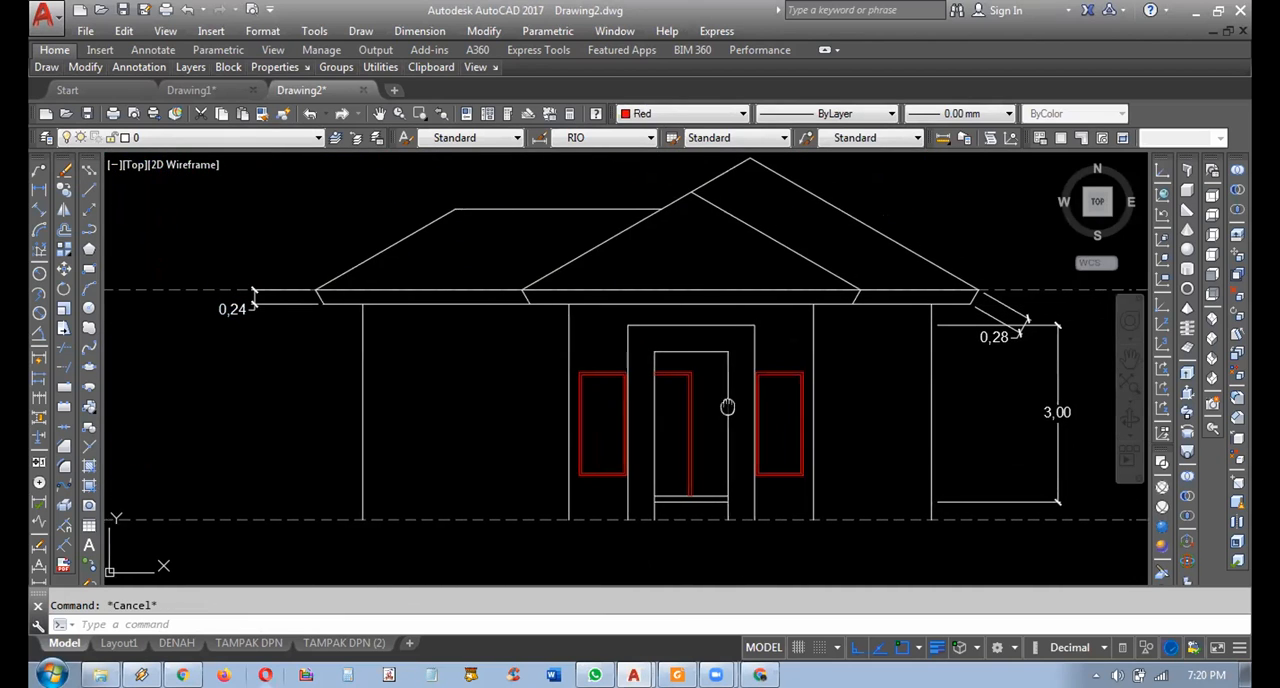
middle_drag(729, 403, 688, 403)
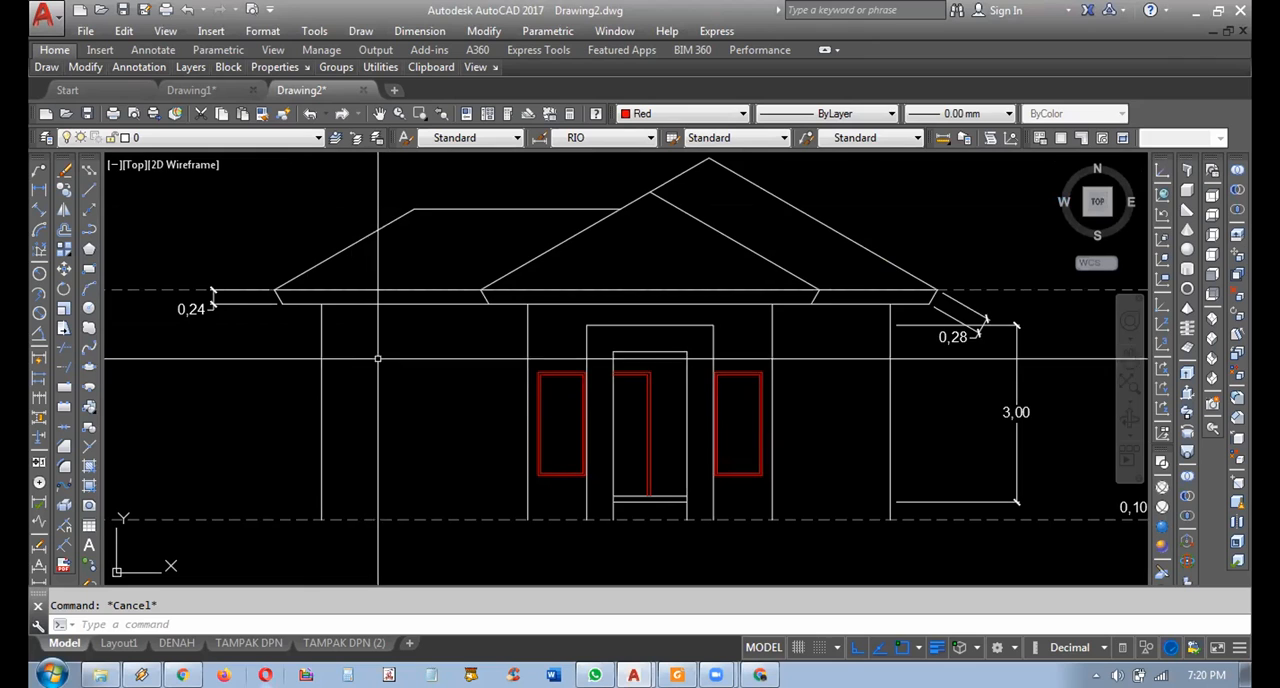
Examine both plans with their elevations and highlight the grey wall projection lines running below the right plan.
scroll(443, 381, down, 4)
mouse_move(461, 340)
middle_down()
mouse_move(585, 438)
mouse_move(549, 391)
mouse_move(586, 220)
middle_up()
scroll(586, 435, down, 2)
scroll(554, 409, down, 5)
middle_drag(574, 329, 583, 235)
middle_drag(557, 420, 567, 342)
scroll(605, 436, up, 2)
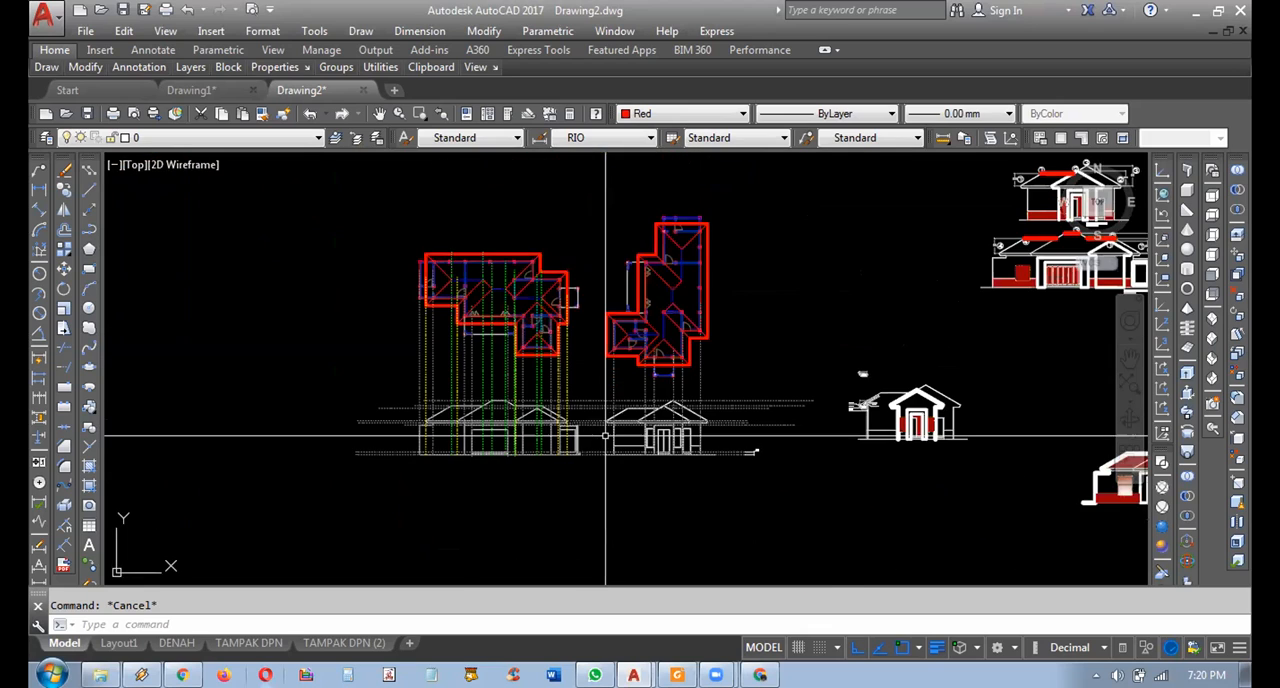
scroll(605, 436, up, 5)
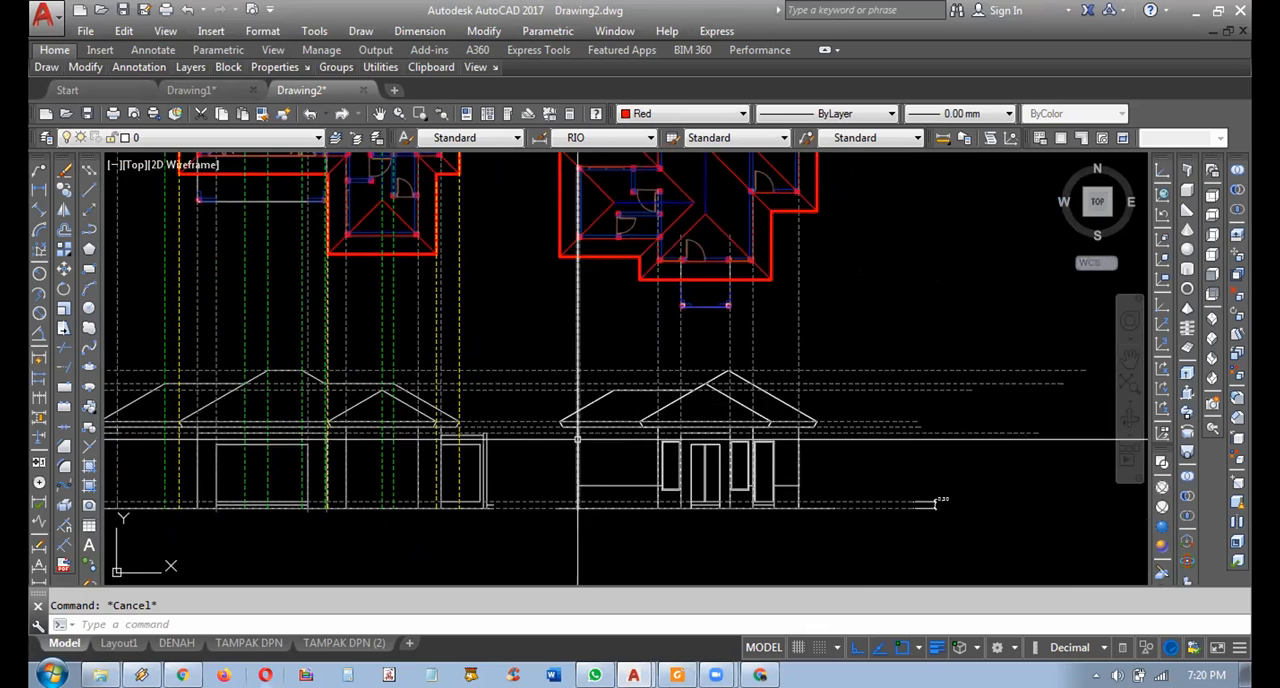
mouse_move(608, 441)
middle_down()
mouse_move(732, 455)
mouse_move(730, 420)
mouse_move(690, 412)
mouse_move(665, 385)
mouse_move(673, 369)
middle_up()
scroll(834, 299, up, 2)
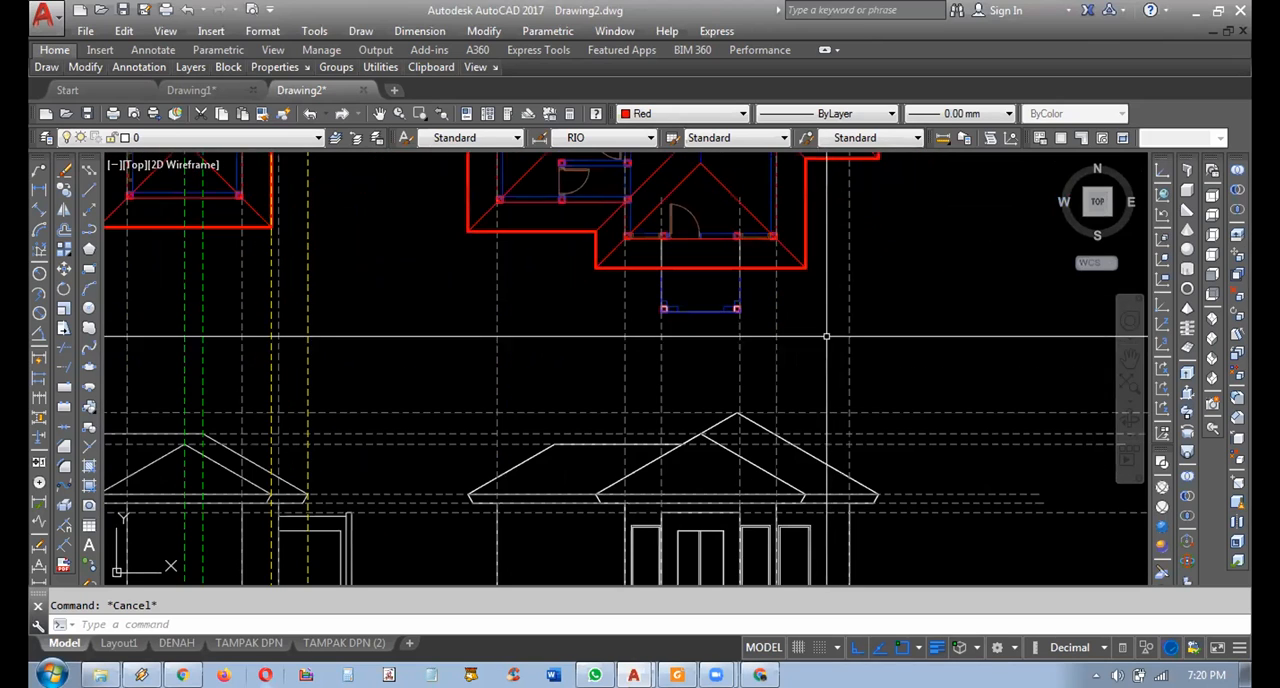
click(885, 362)
click(470, 378)
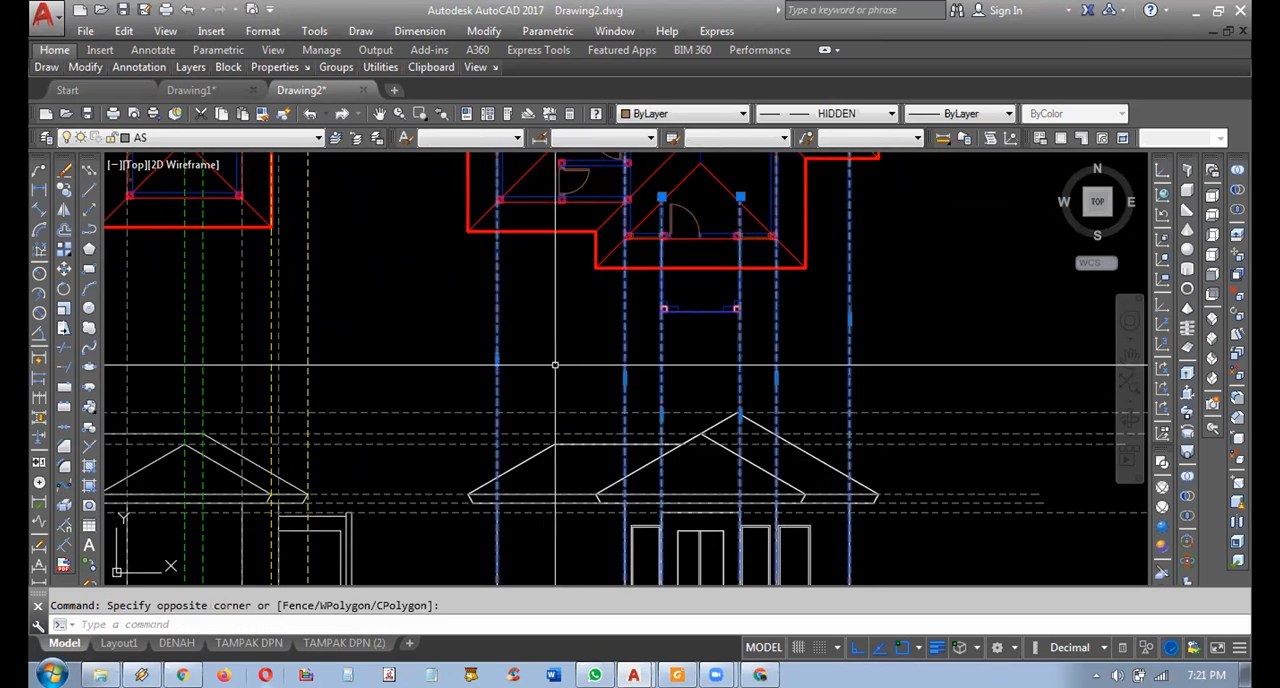
middle_drag(566, 364, 579, 326)
key(Escape)
Copy the yellow eave projection line from the left plan to the four front eave corners of the right plan.
mouse_move(433, 287)
middle_down()
mouse_move(546, 329)
mouse_move(505, 340)
mouse_move(498, 423)
middle_up()
click(444, 380)
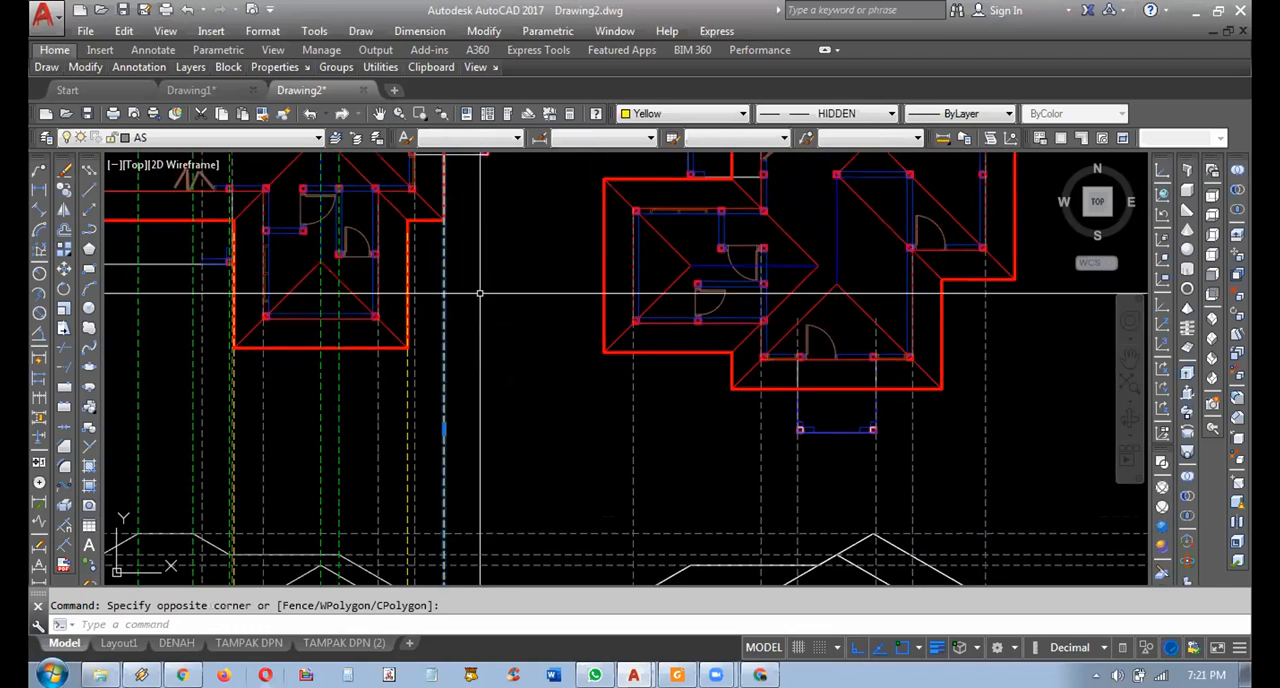
middle_drag(444, 380, 481, 472)
click(66, 187)
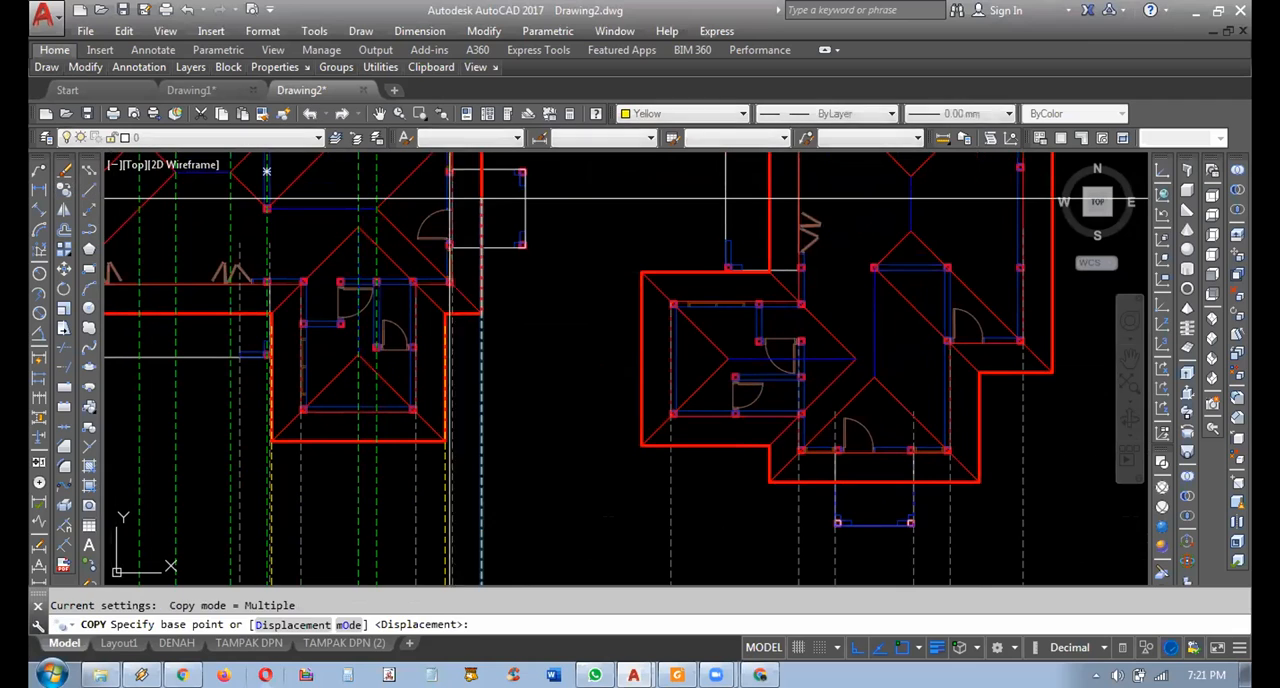
click(481, 198)
middle_drag(860, 346, 663, 295)
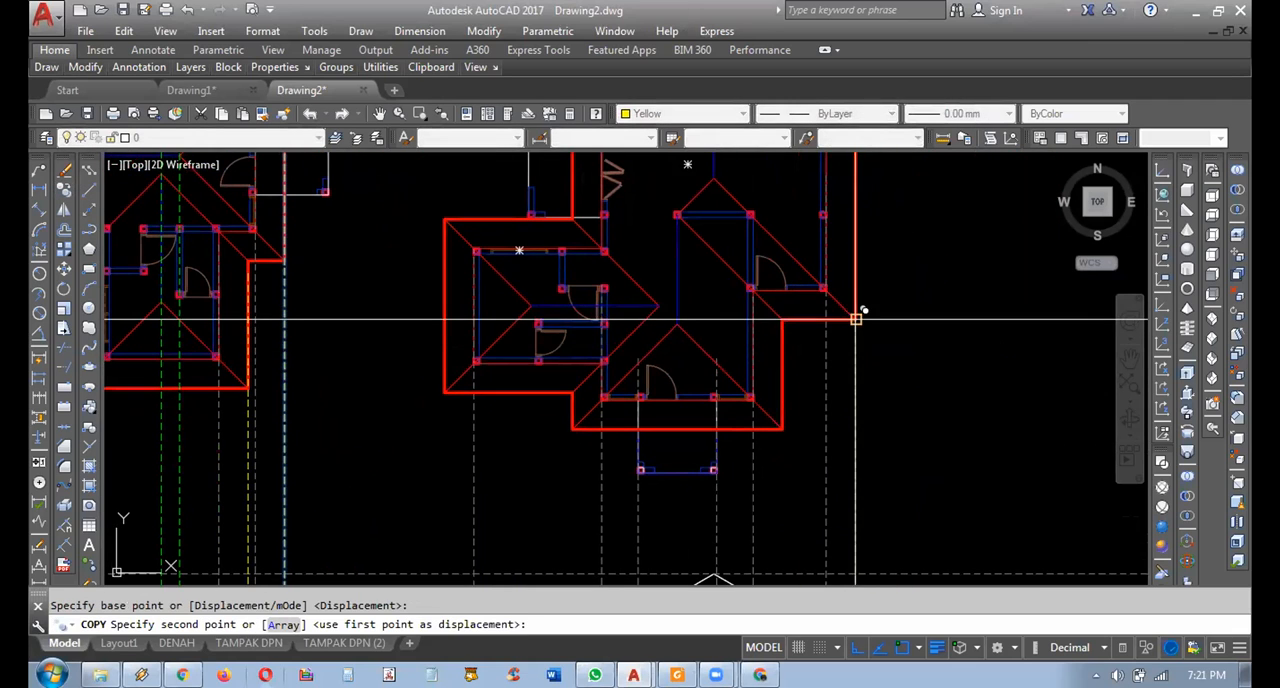
click(781, 428)
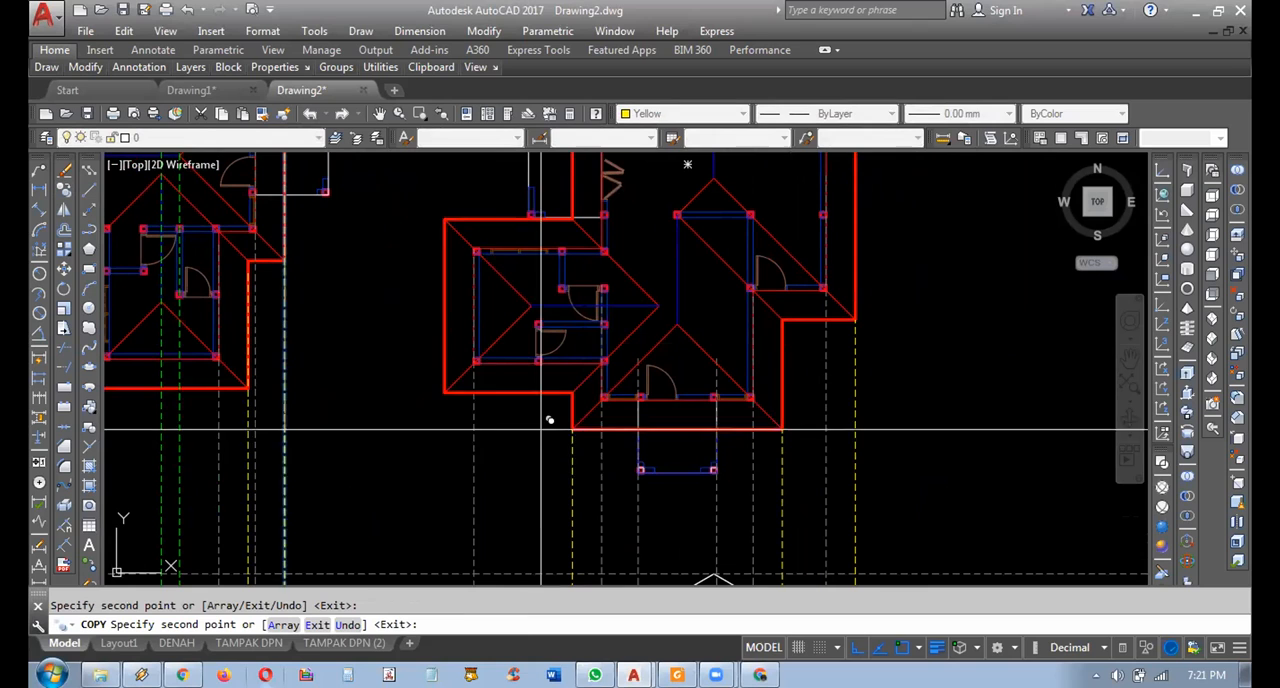
middle_drag(453, 390, 523, 404)
key(Escape)
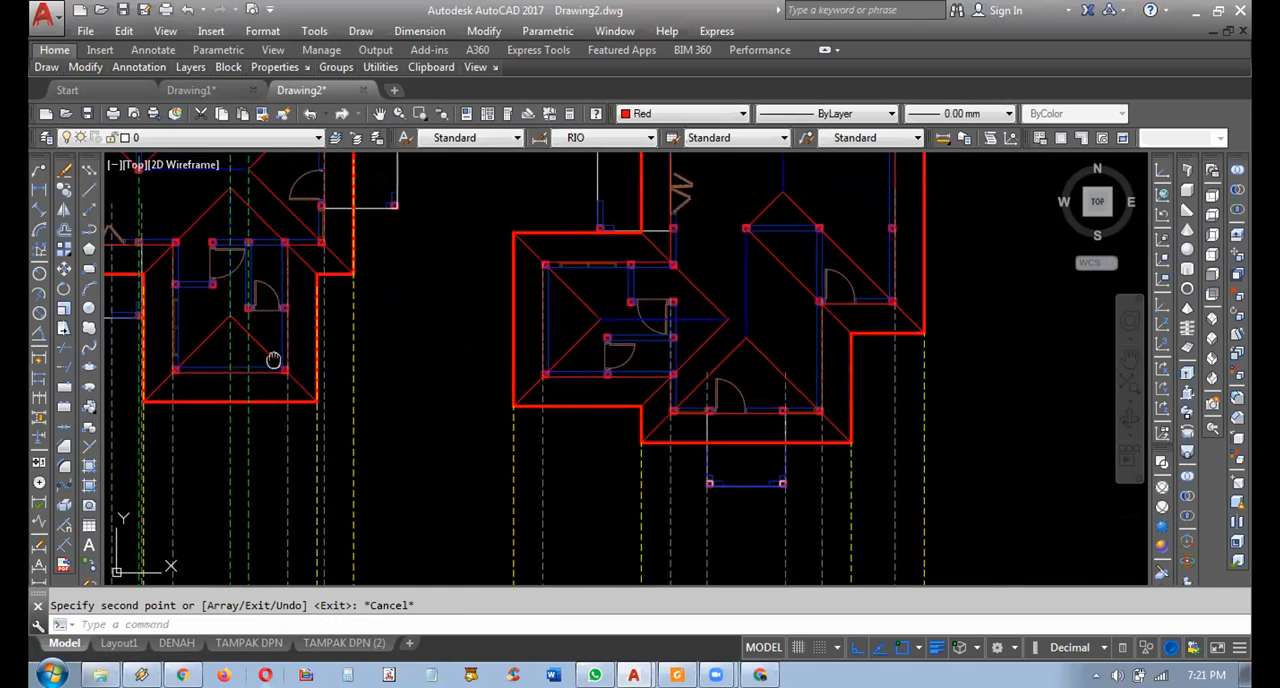
Copy the green ridge projection line from the left plan to the four ridge end points of the right plan's roof.
middle_drag(274, 357, 364, 386)
key(space)
click(345, 459)
click(331, 465)
middle_drag(432, 300, 552, 478)
scroll(552, 478, up, 2)
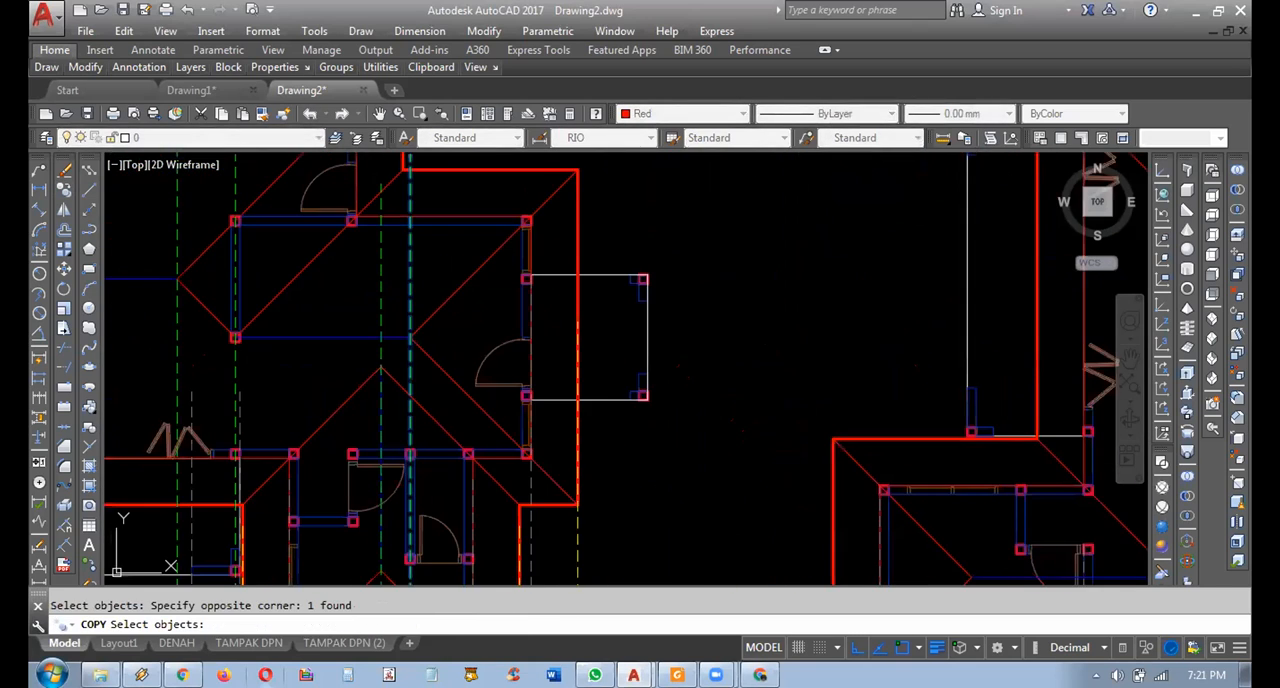
key(space)
scroll(526, 366, down, 2)
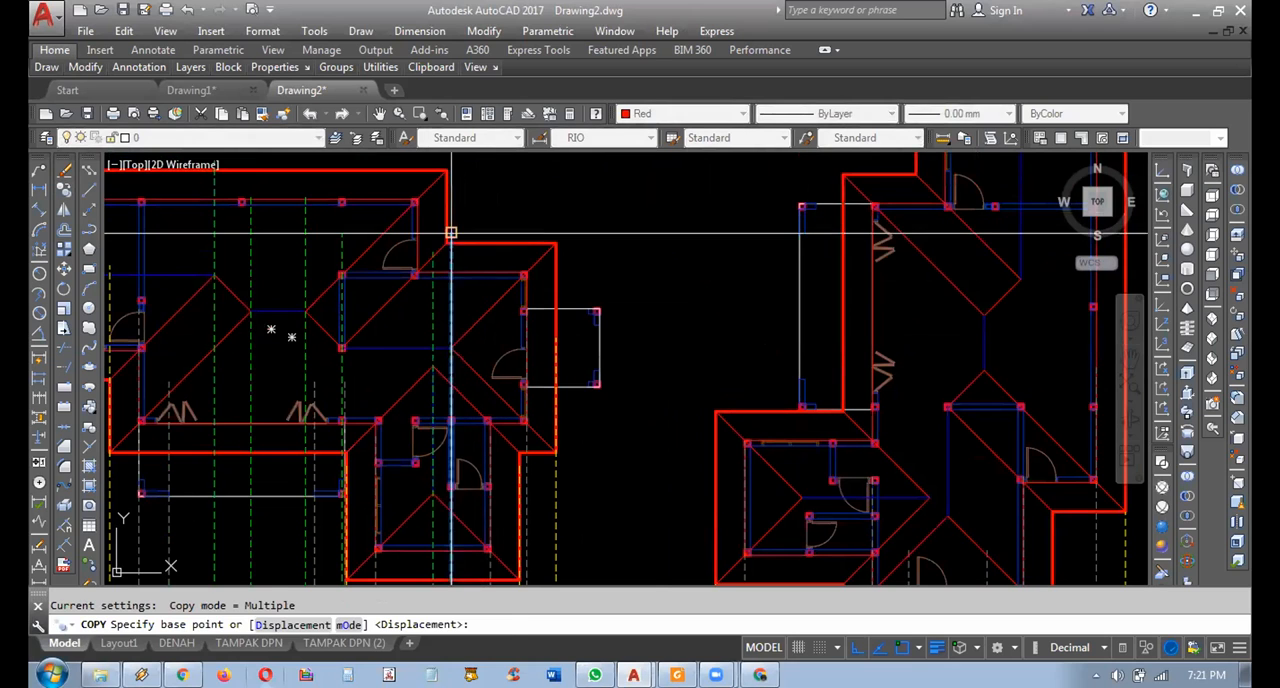
click(451, 233)
mouse_move(986, 531)
middle_down()
mouse_move(801, 386)
mouse_move(799, 398)
middle_up()
scroll(920, 410, up, 2)
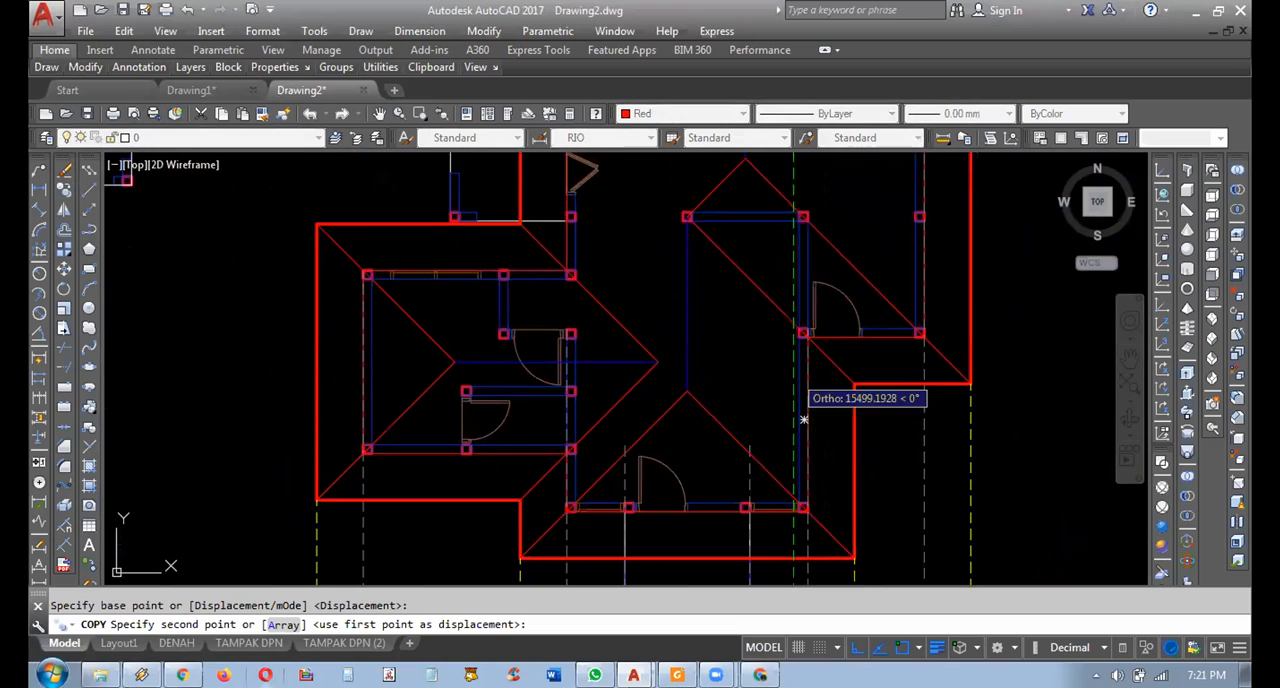
middle_drag(814, 219, 826, 274)
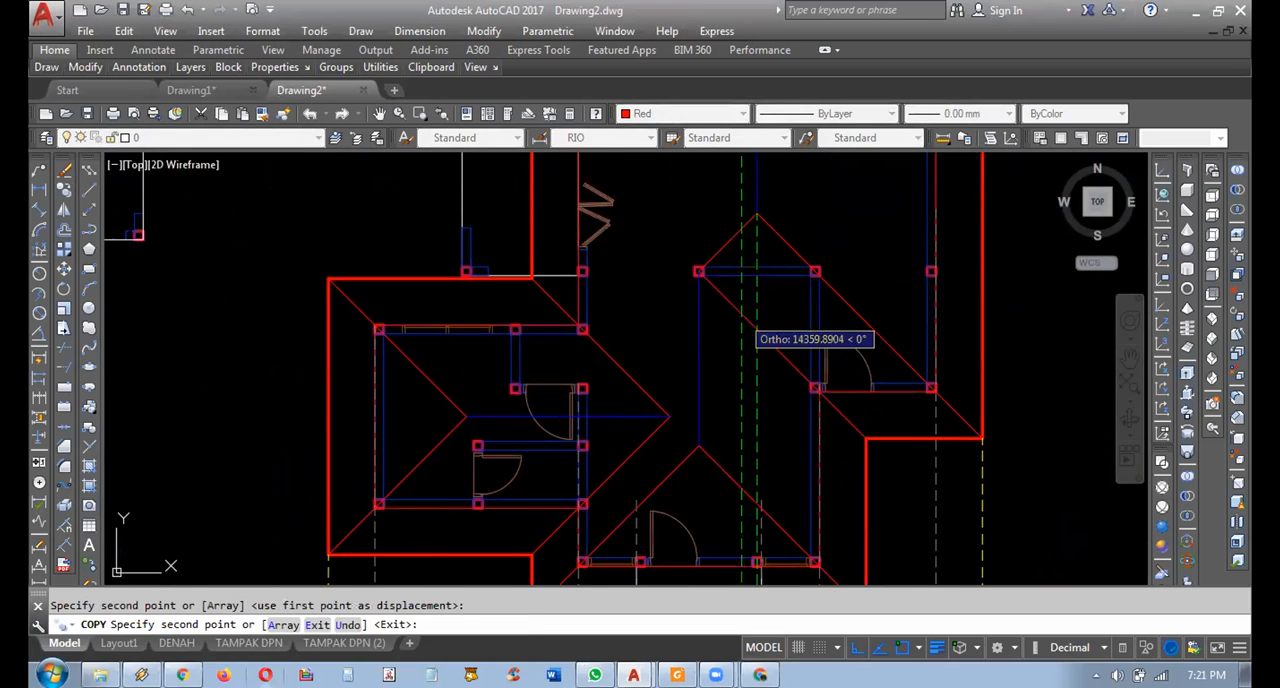
click(700, 446)
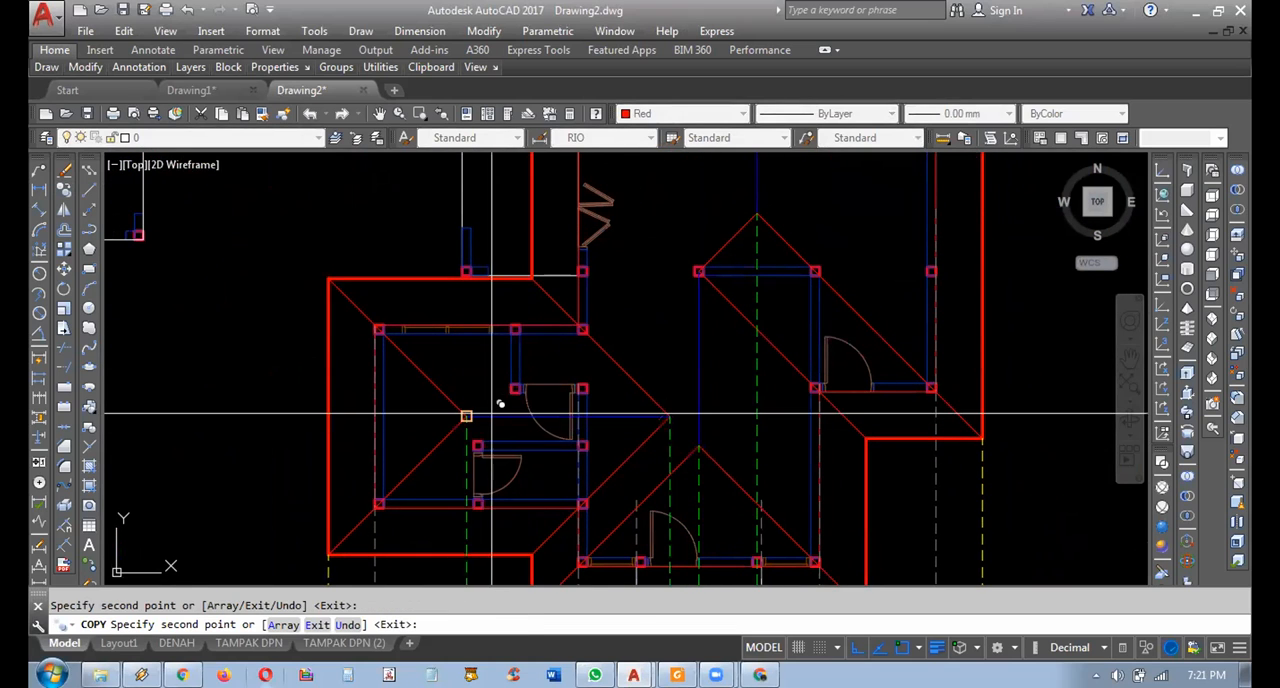
key(Escape)
Examine how the yellow and green projection lines meet the front elevation's roof, and view both plans together with their elevations.
scroll(535, 412, down, 2)
middle_drag(575, 417, 640, 189)
mouse_move(709, 524)
middle_down()
mouse_move(704, 359)
mouse_move(716, 417)
mouse_move(645, 372)
middle_up()
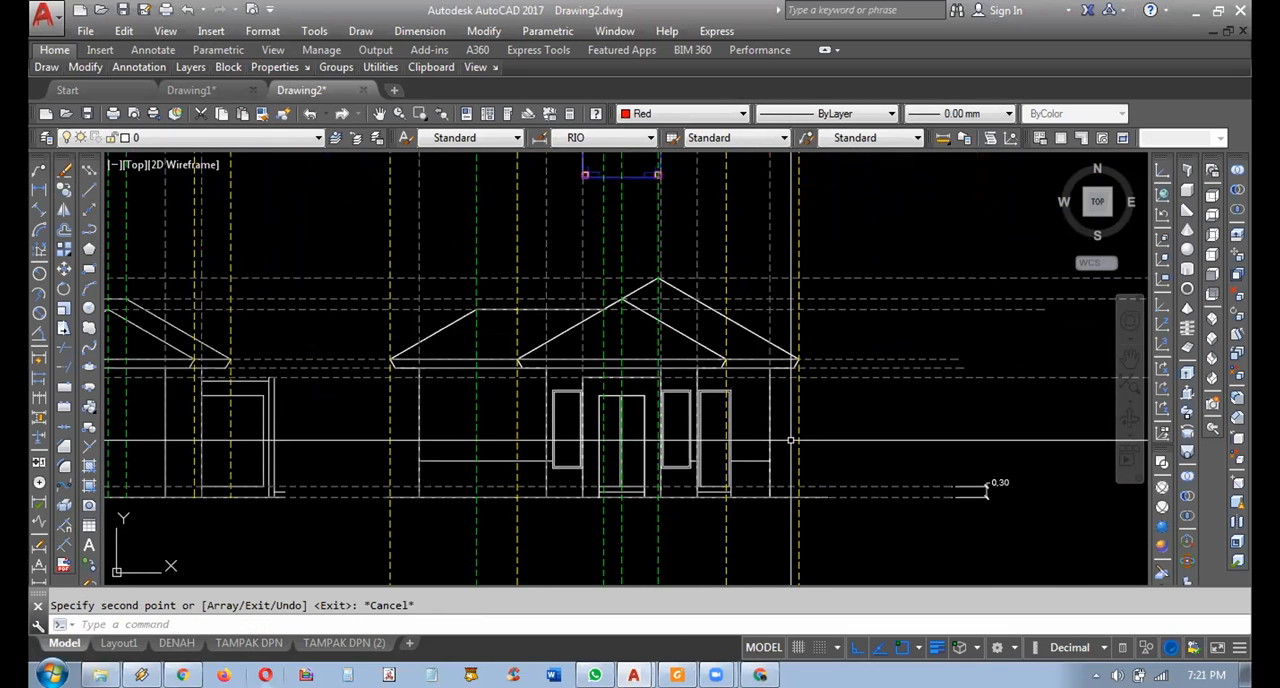
middle_drag(727, 415, 761, 433)
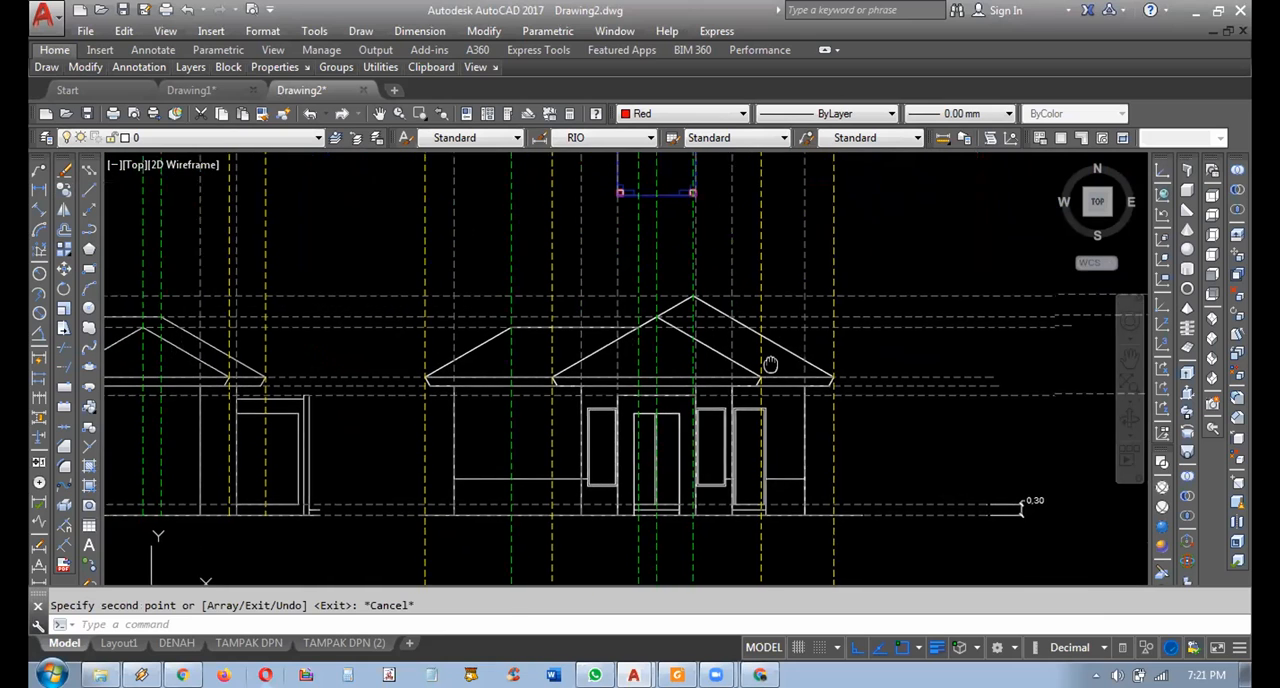
scroll(852, 527, up, 2)
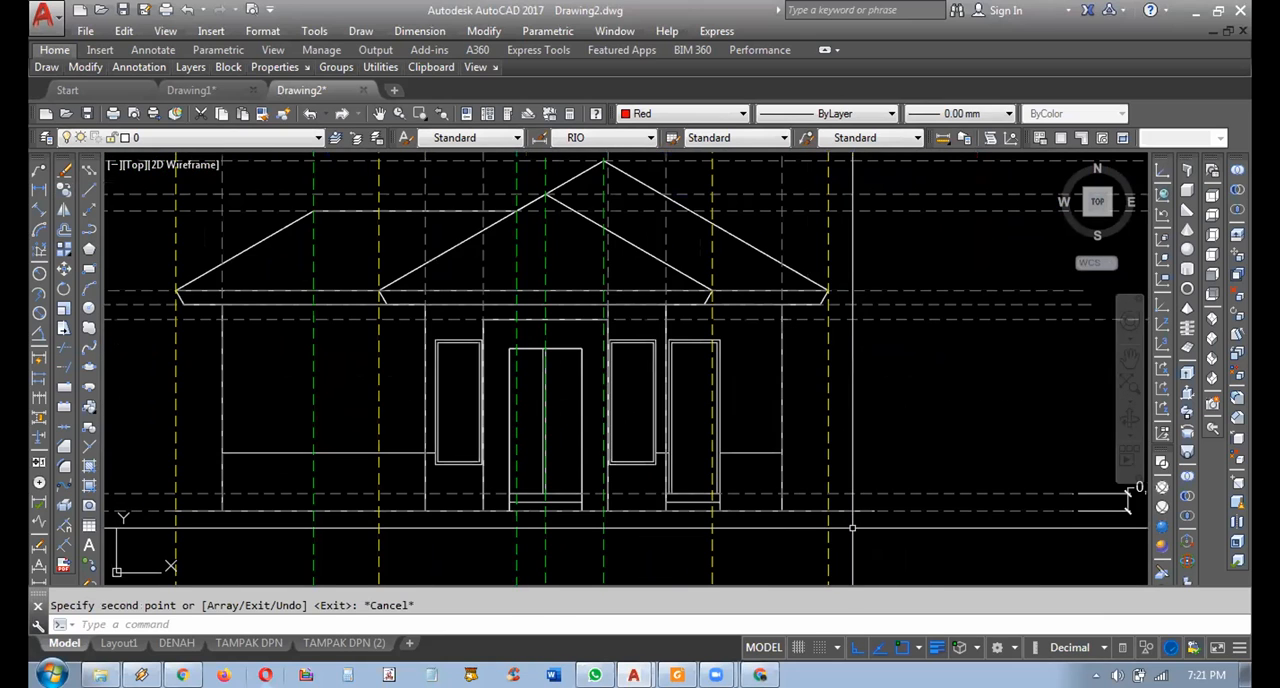
middle_drag(852, 528, 861, 532)
scroll(866, 532, down, 2)
scroll(856, 486, down, 4)
mouse_move(804, 408)
middle_down()
mouse_move(776, 453)
mouse_move(765, 422)
middle_up()
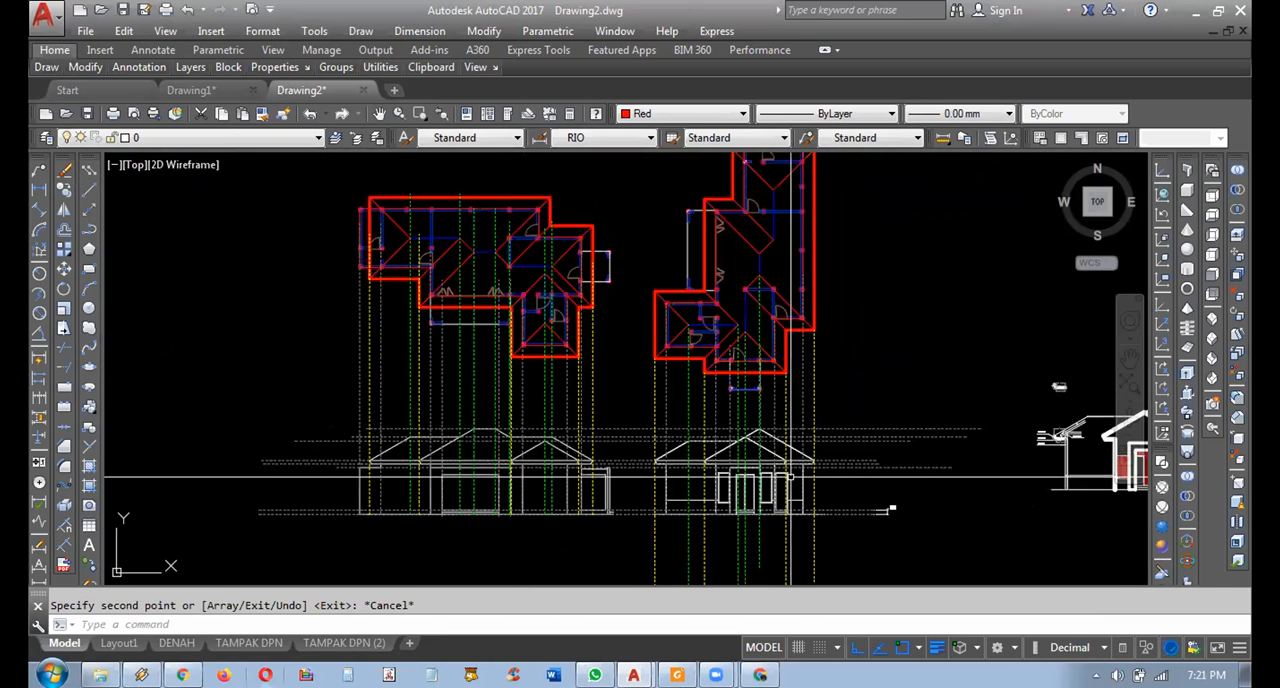
key(Return)
text(w)
key(Return)
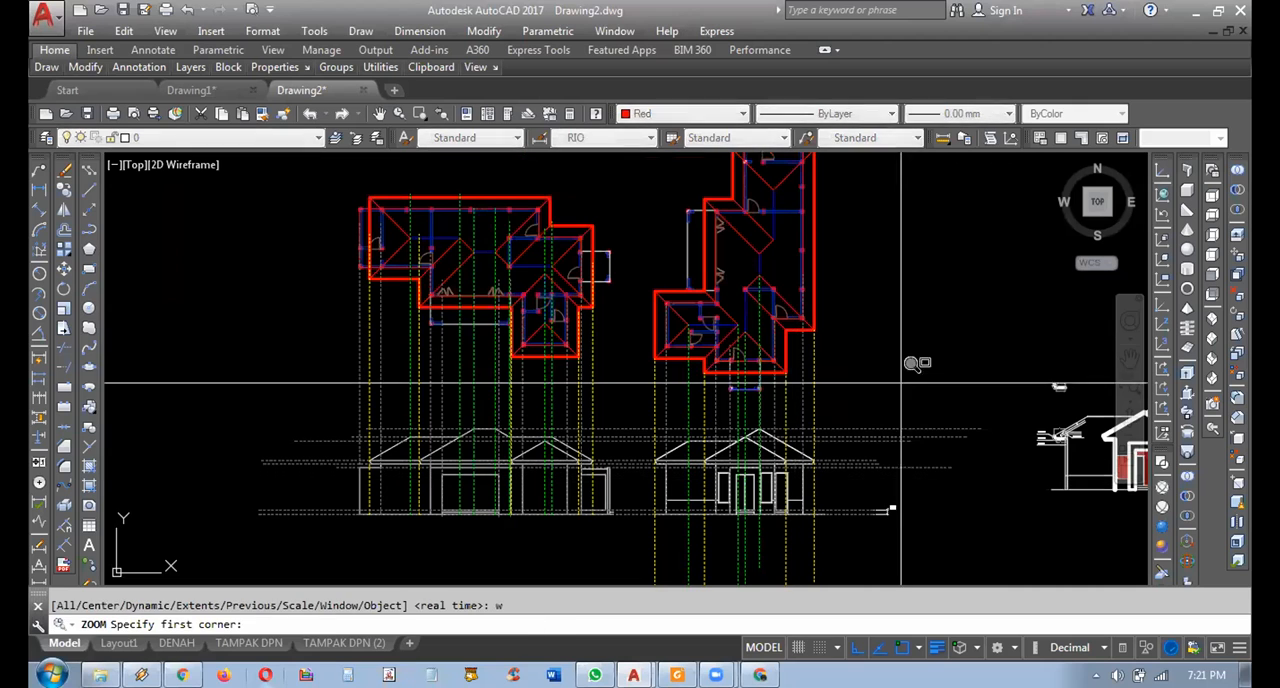
click(852, 260)
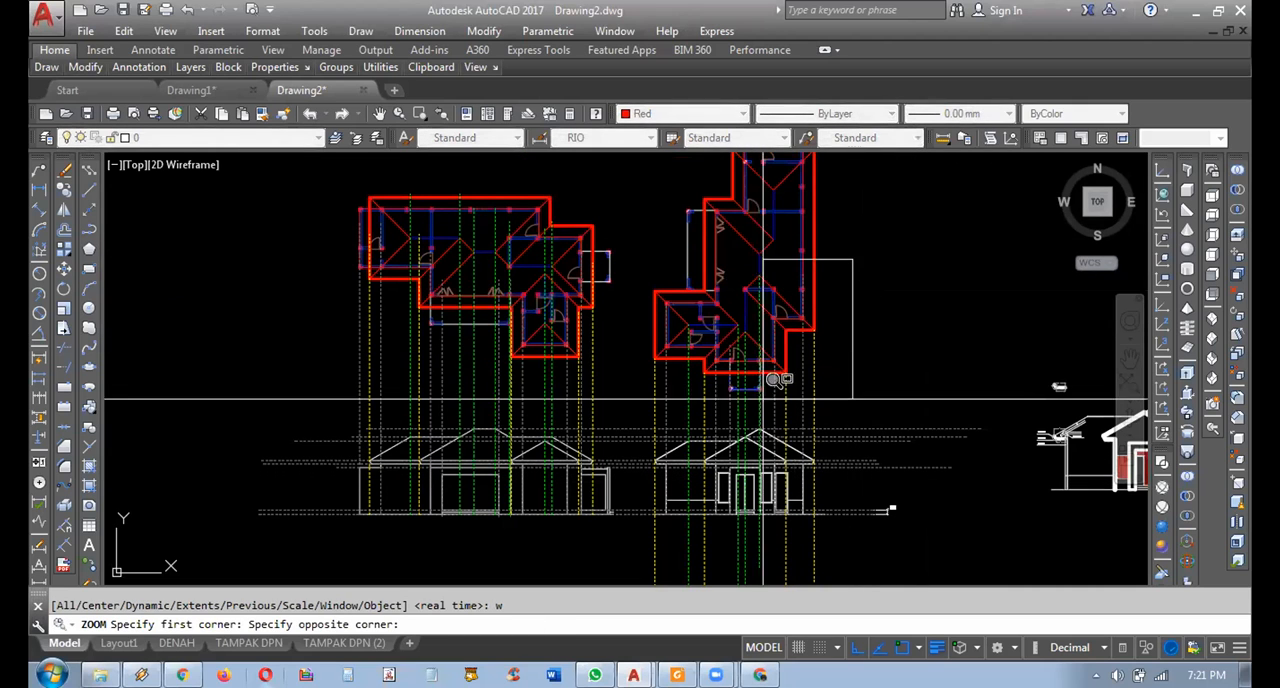
click(352, 540)
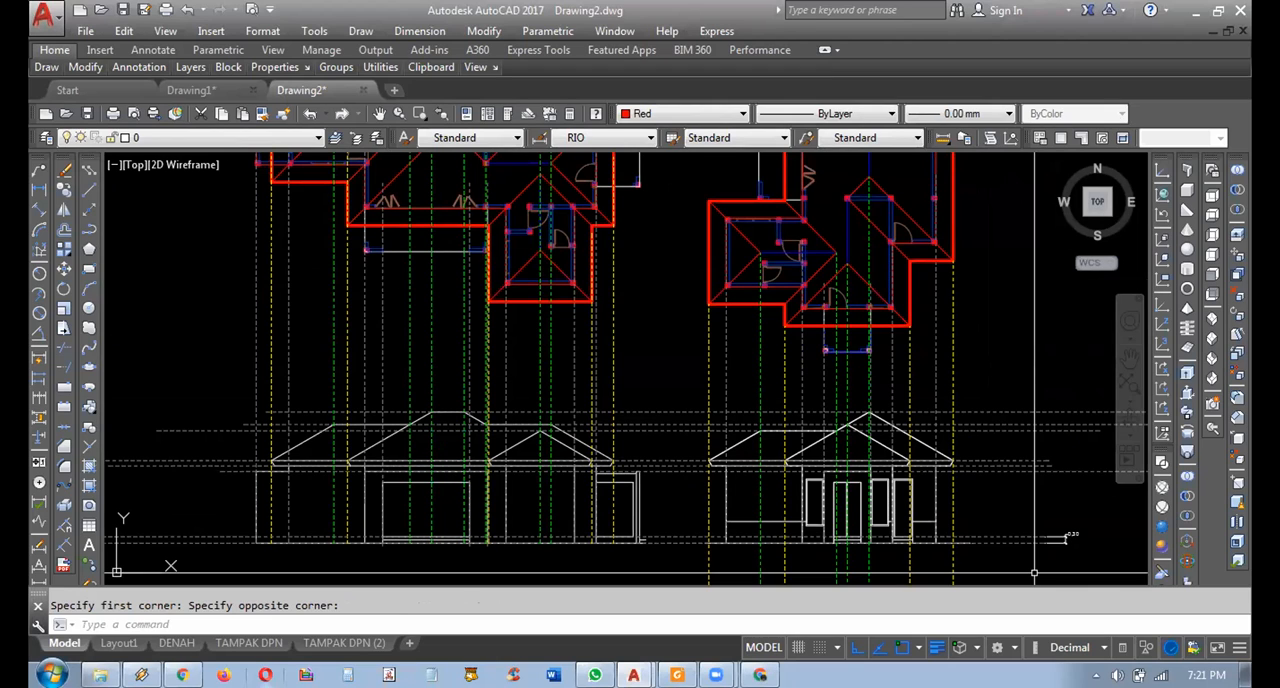
scroll(948, 232, up, 4)
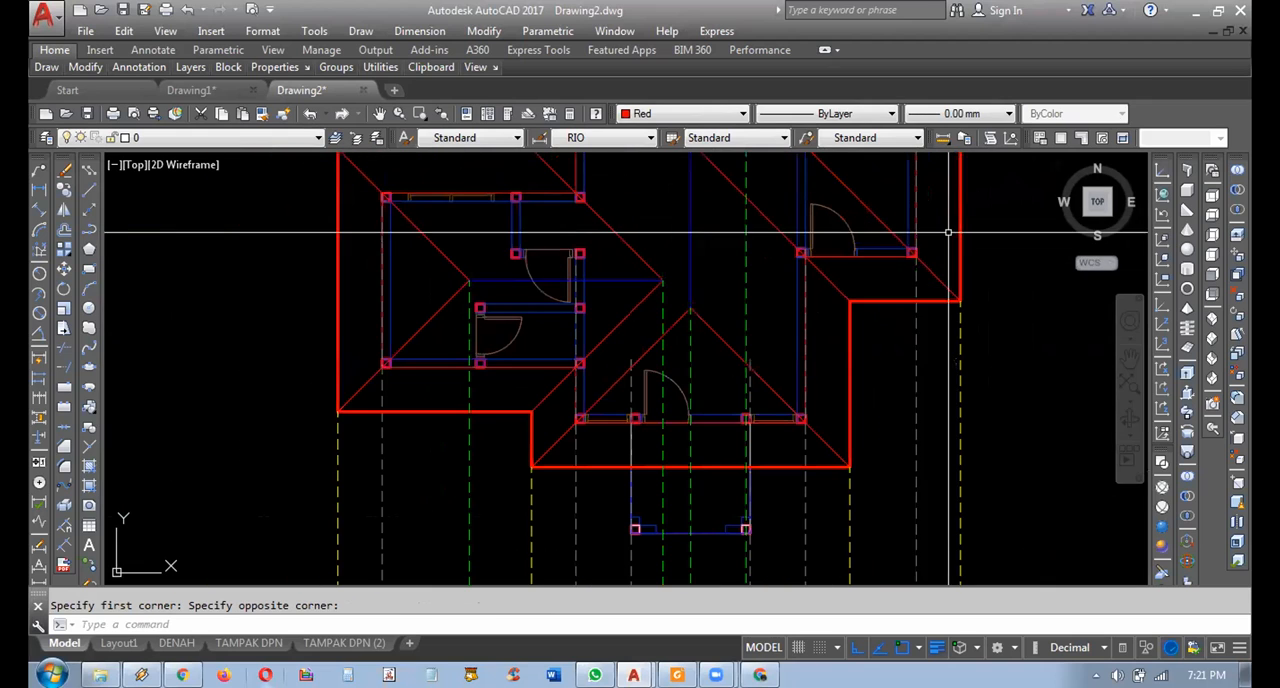
middle_drag(920, 426, 896, 326)
click(910, 341)
click(869, 347)
key(Escape)
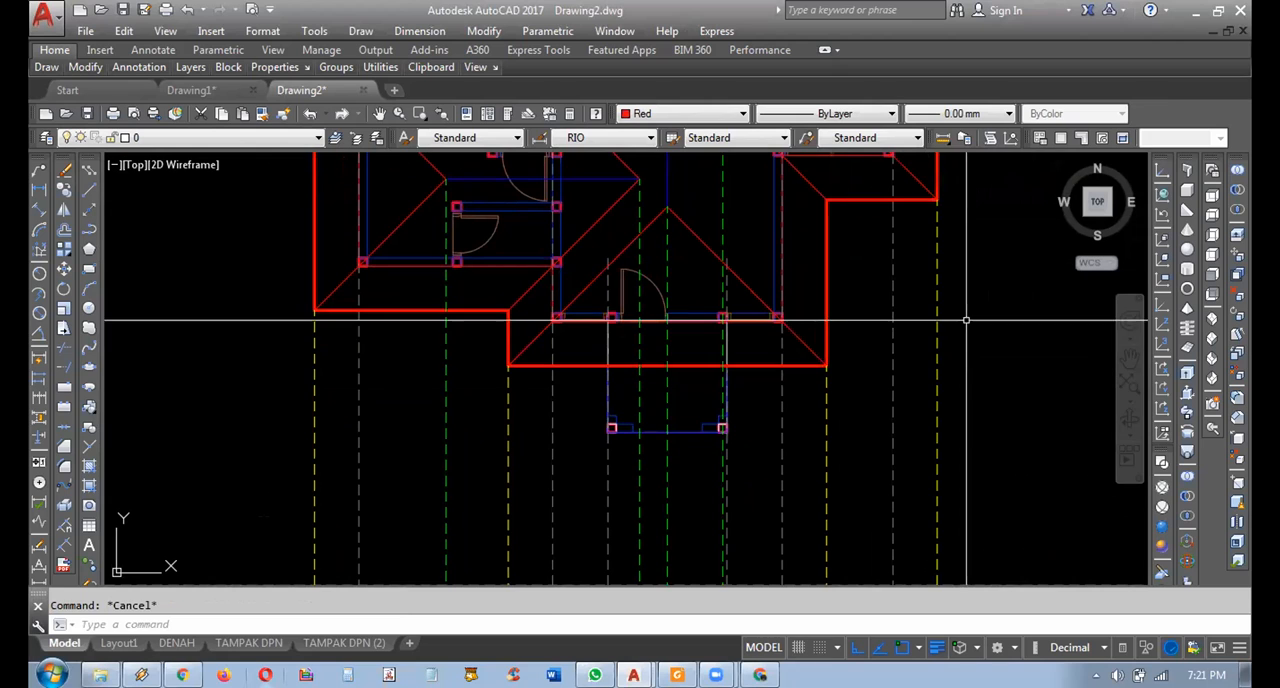
Move the right plan's yellow eave and green ridge projection lines horizontally into the empty space beside the plan, before the reference elevation.
click(980, 380)
click(869, 411)
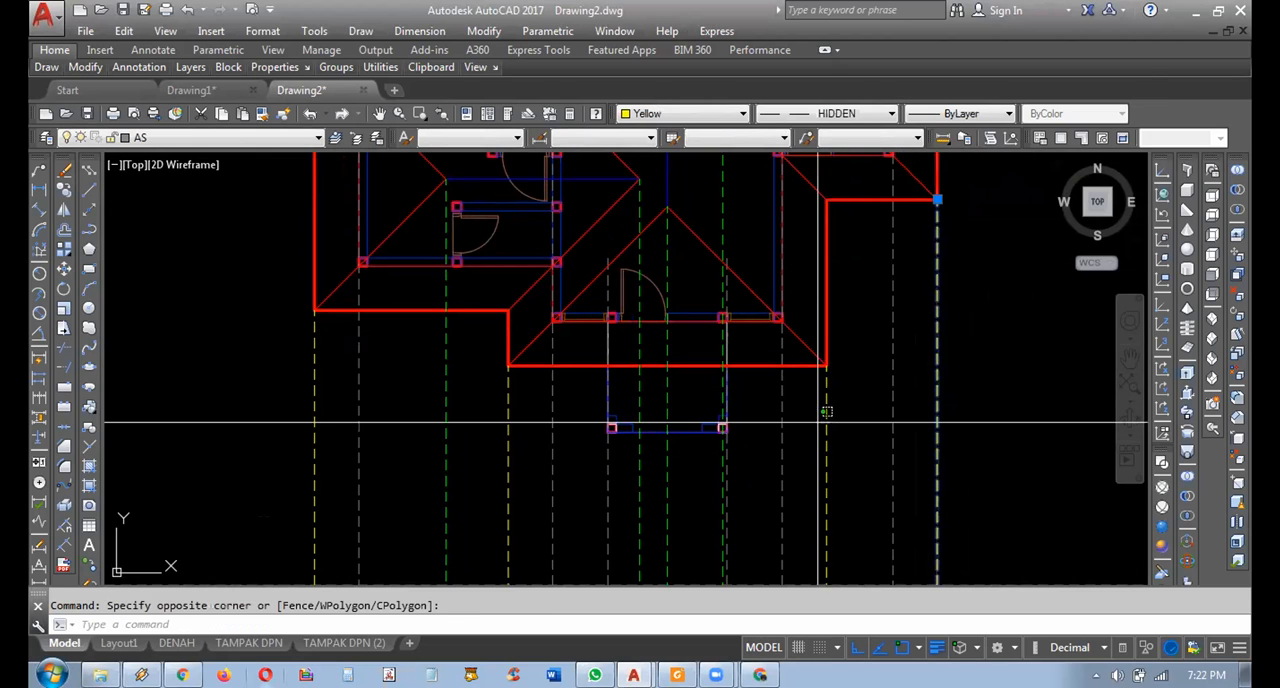
click(743, 243)
click(632, 203)
click(446, 374)
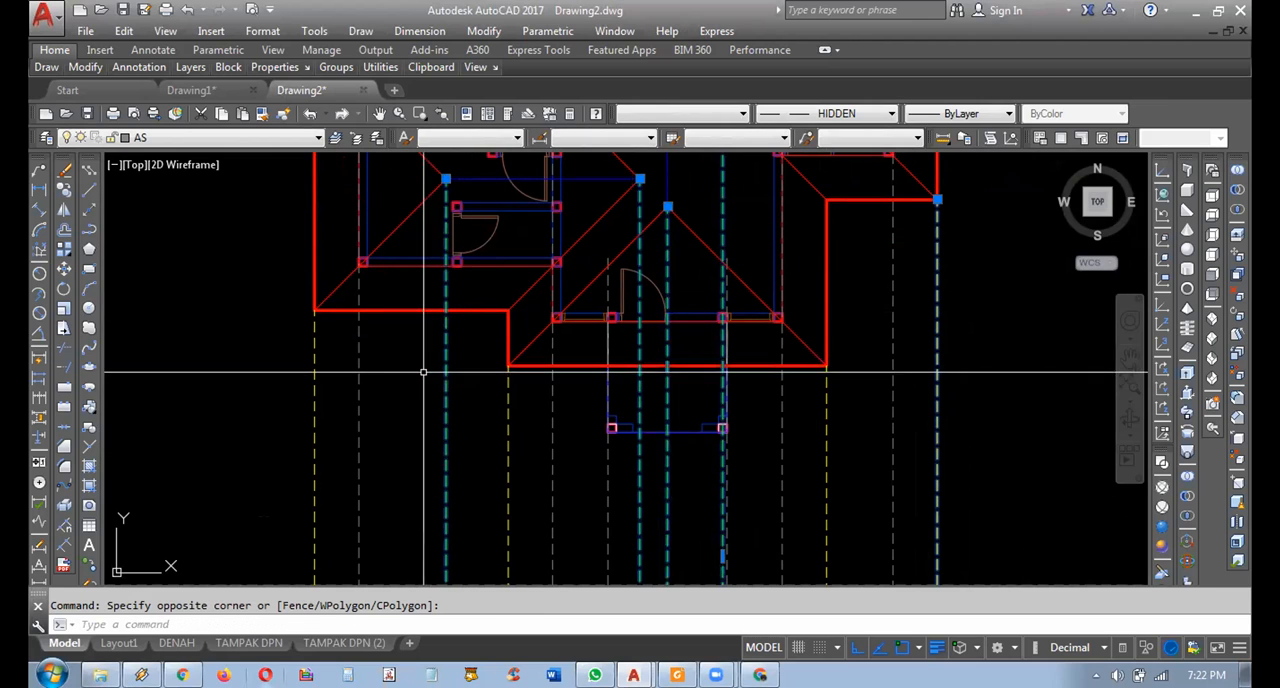
click(508, 428)
click(314, 425)
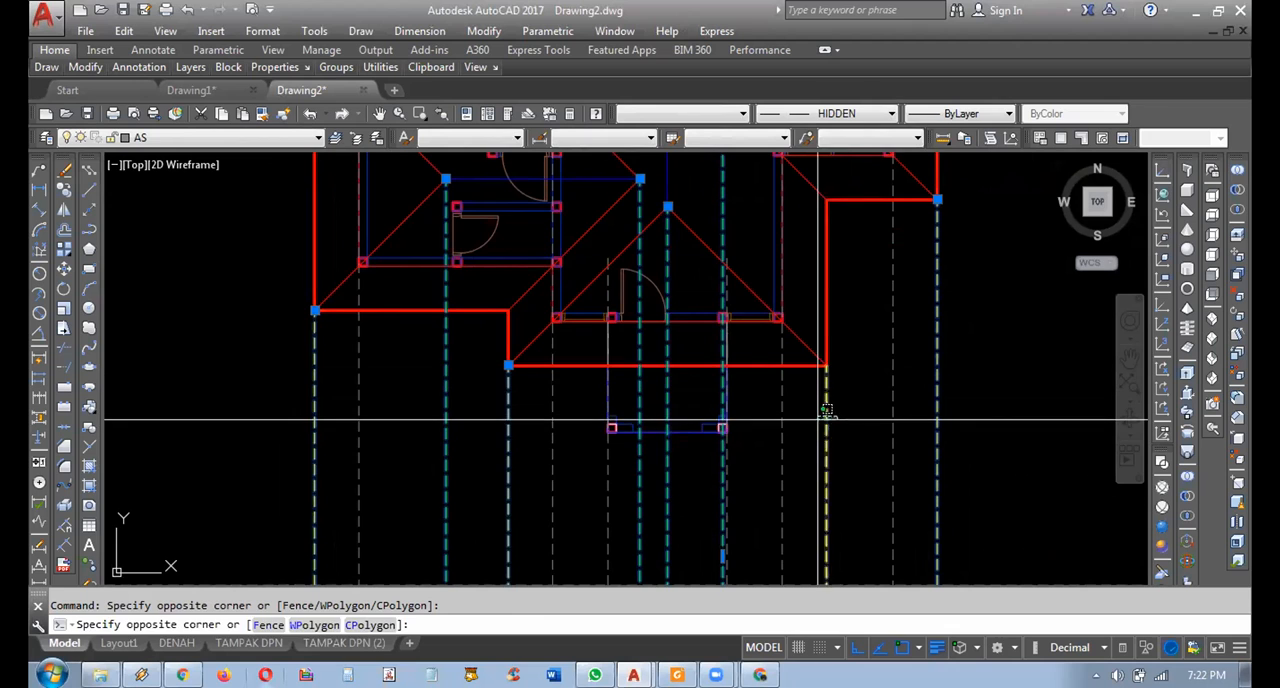
scroll(810, 400, down, 3)
scroll(767, 353, down, 2)
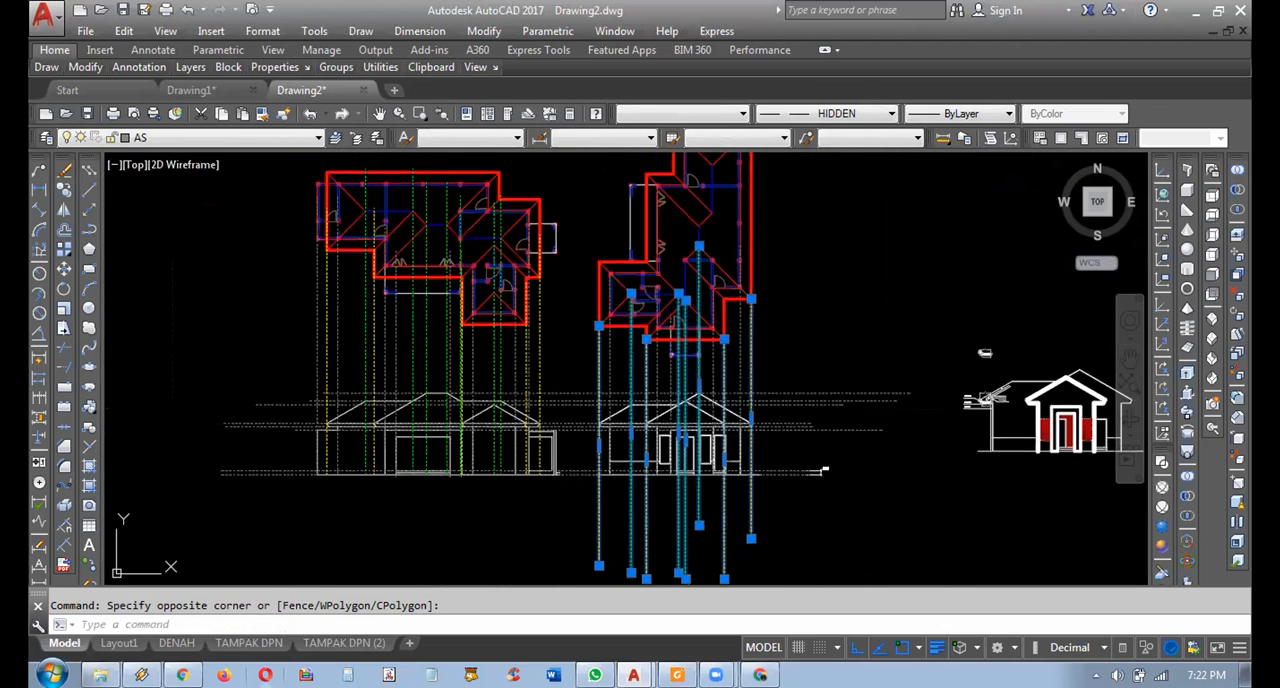
text(m)
key(Return)
middle_drag(823, 545, 740, 520)
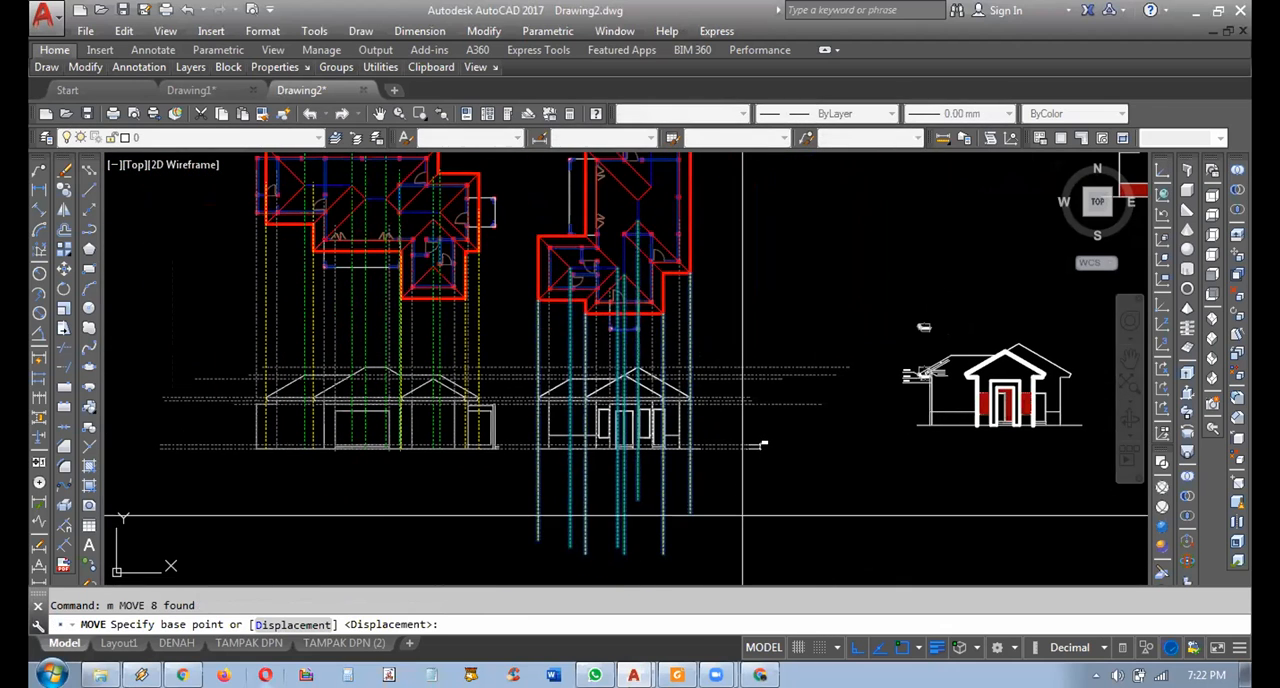
click(735, 517)
mouse_move(830, 511)
middle_down()
mouse_move(958, 479)
mouse_move(802, 447)
middle_up()
middle_drag(900, 468, 867, 516)
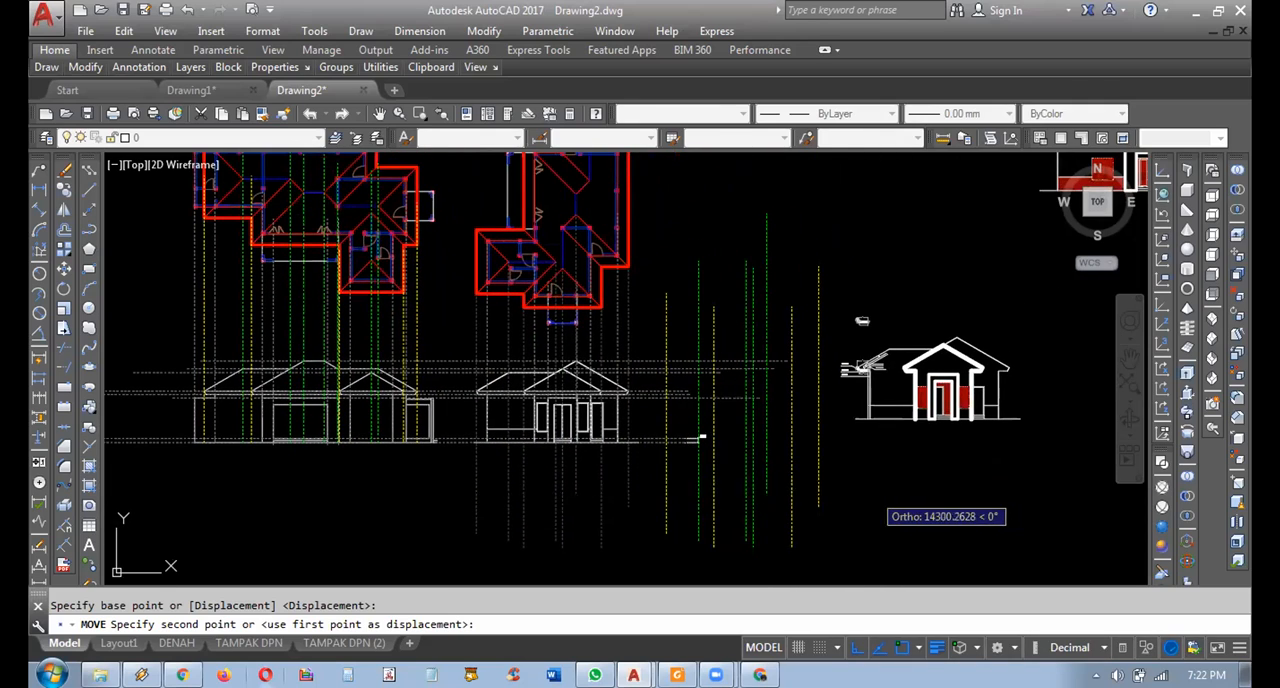
click(878, 482)
Highlight the front corner columns and porch columns of the right plan to check where the grey wall projection lines start.
scroll(515, 358, up, 4)
middle_drag(677, 436, 799, 582)
scroll(784, 356, up, 3)
middle_drag(827, 379, 815, 405)
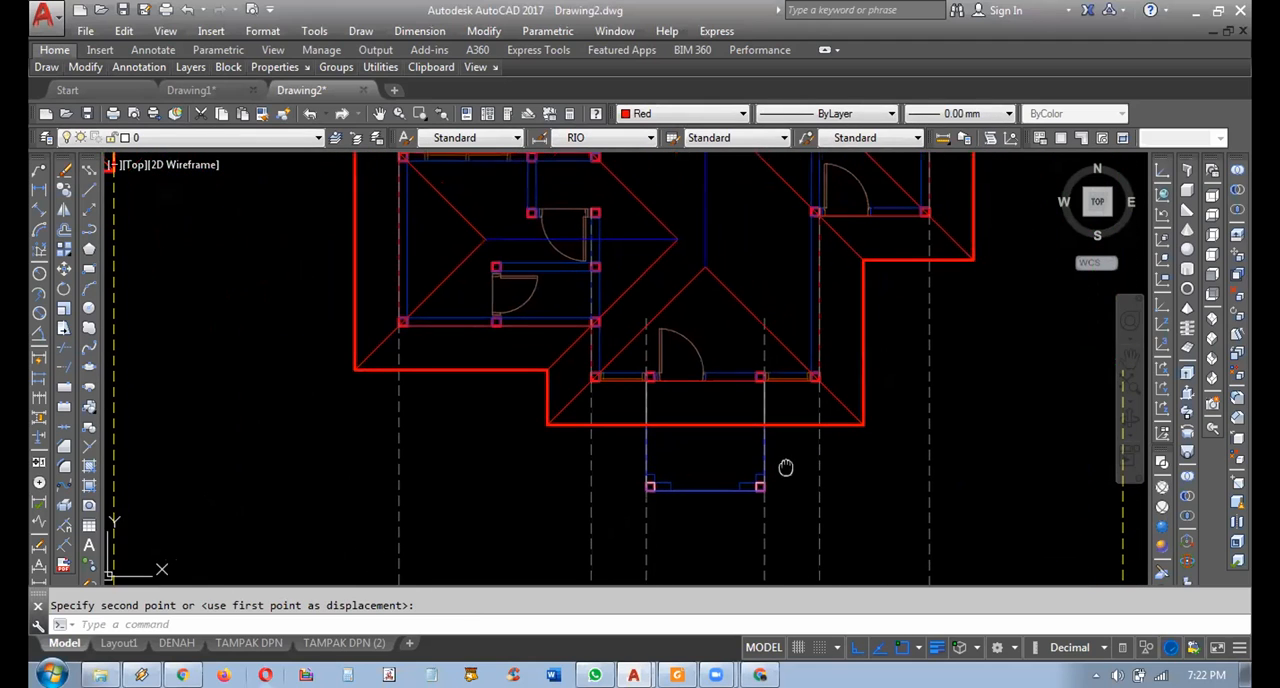
click(387, 287)
click(410, 329)
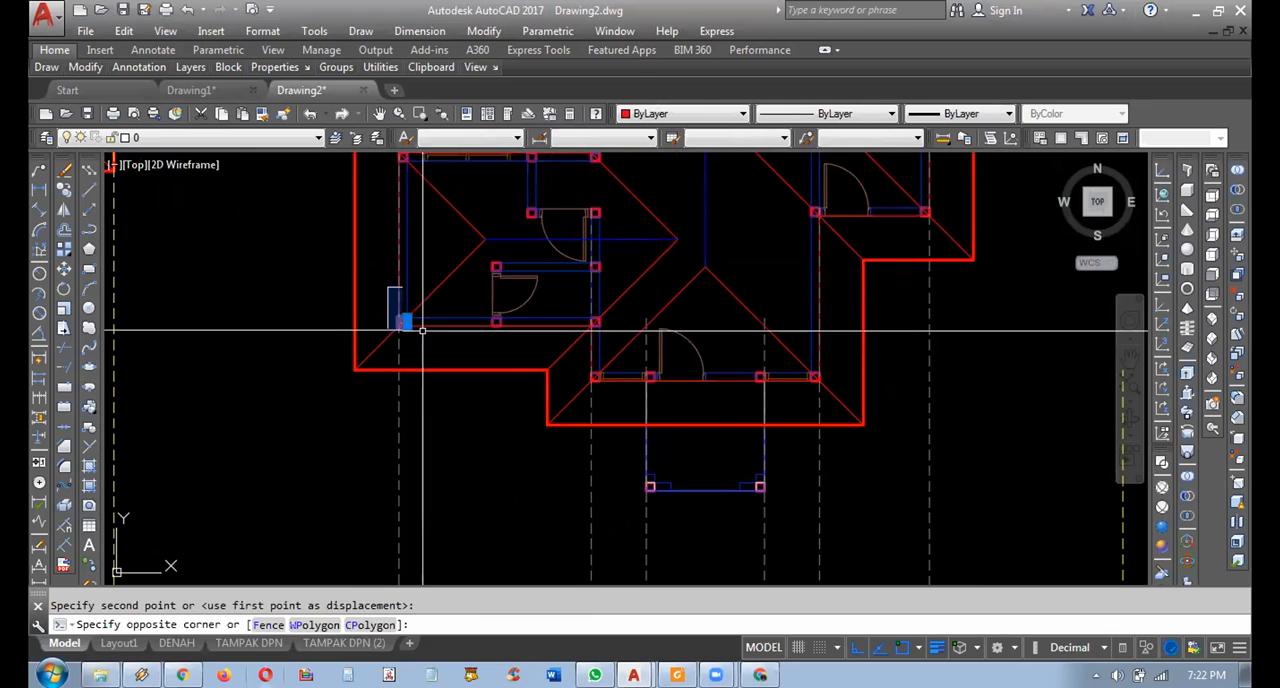
click(582, 364)
click(611, 386)
click(632, 470)
click(666, 496)
click(773, 459)
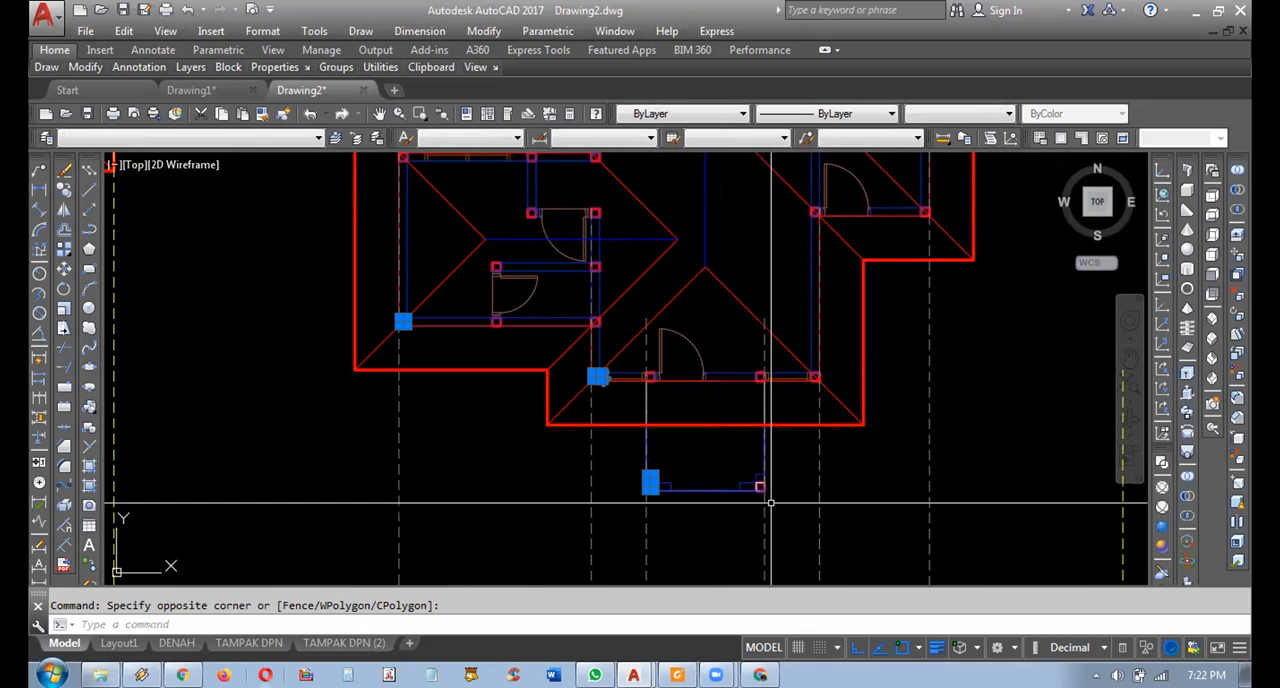
click(737, 500)
click(846, 384)
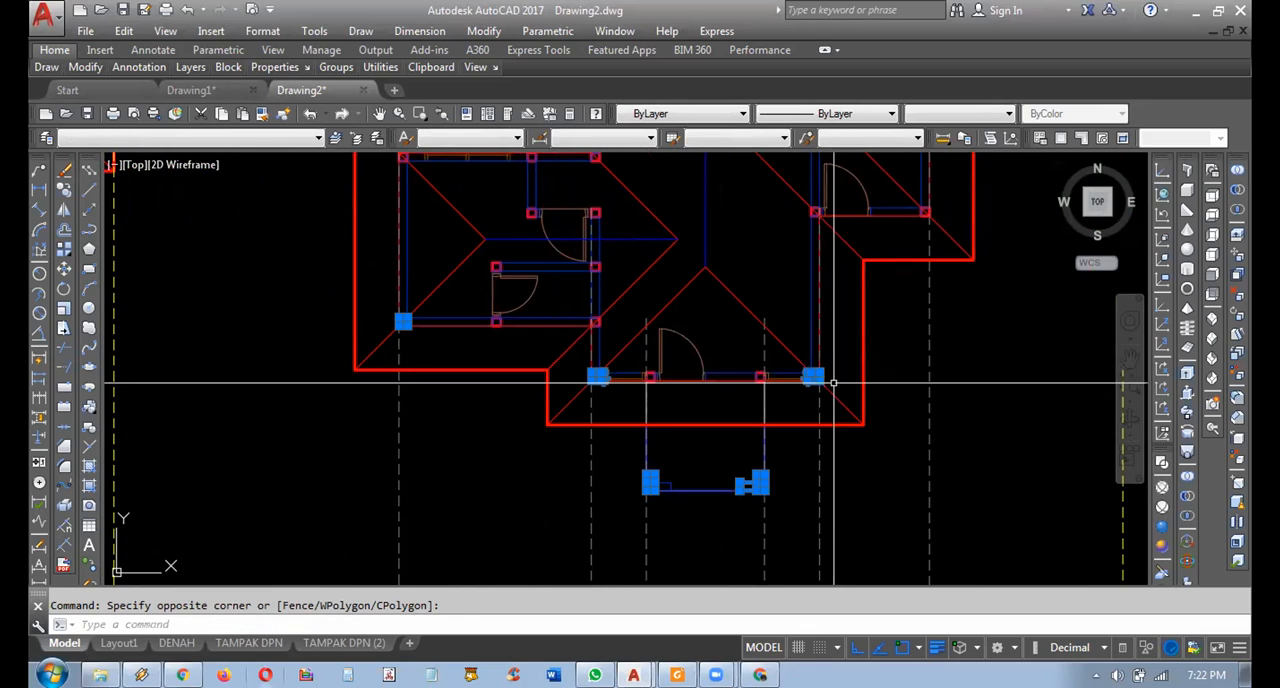
click(903, 178)
click(941, 230)
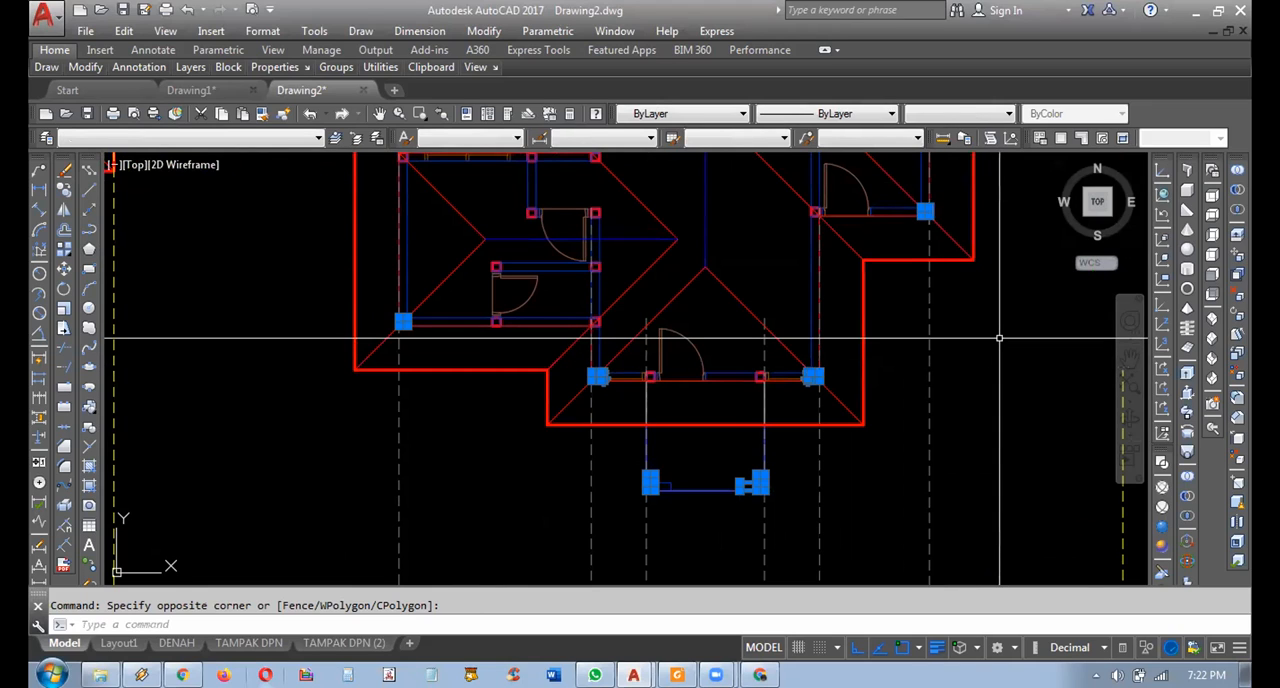
key(Escape)
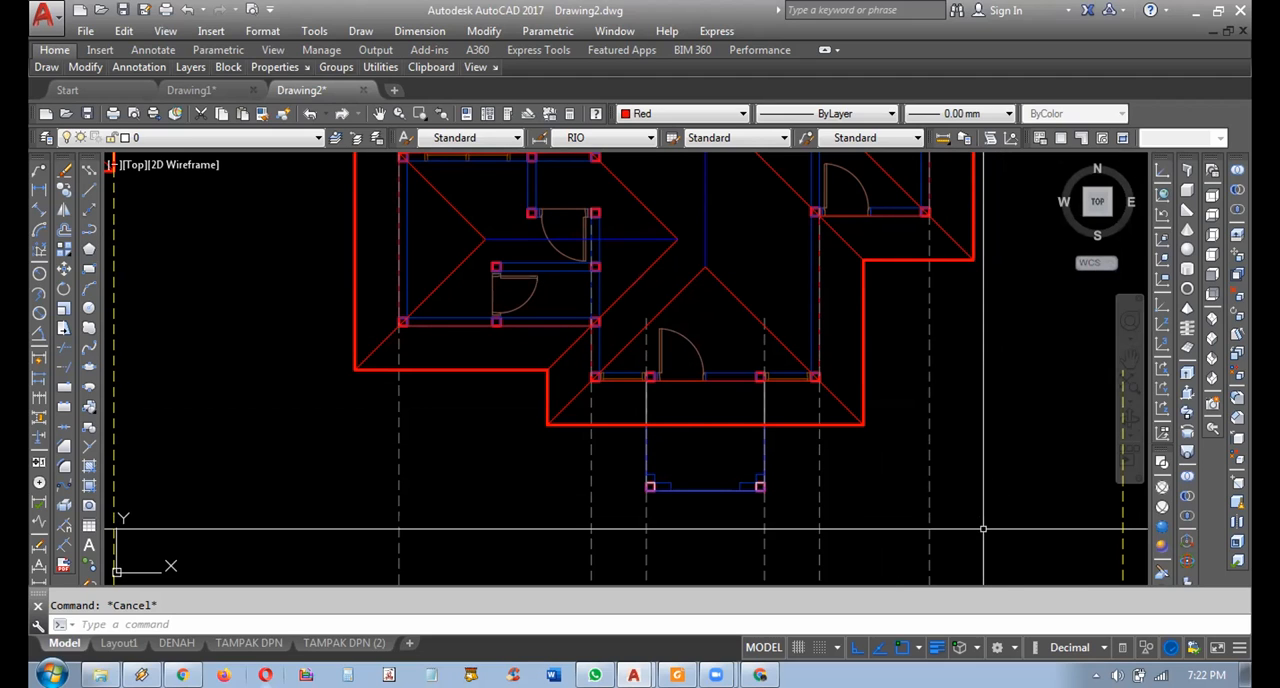
Examine the grey wall projection lines running from the right plan's columns down to its front elevation.
middle_drag(1006, 486, 987, 491)
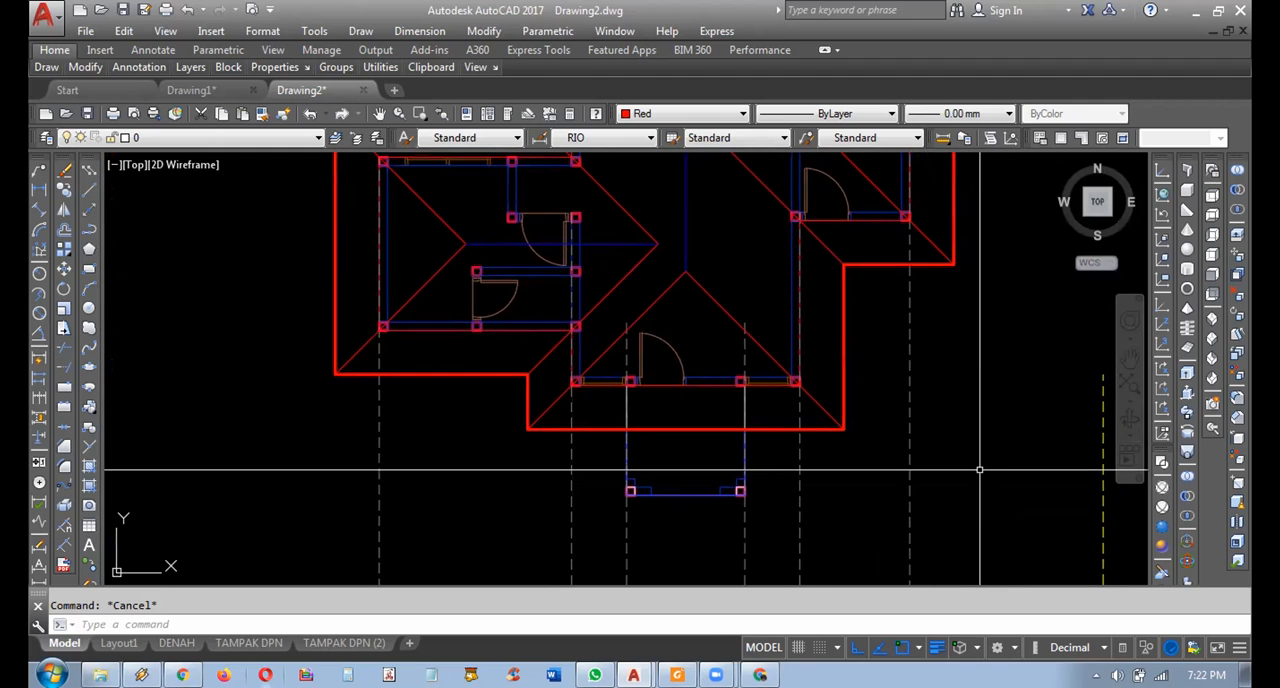
middle_drag(971, 466, 957, 459)
click(951, 480)
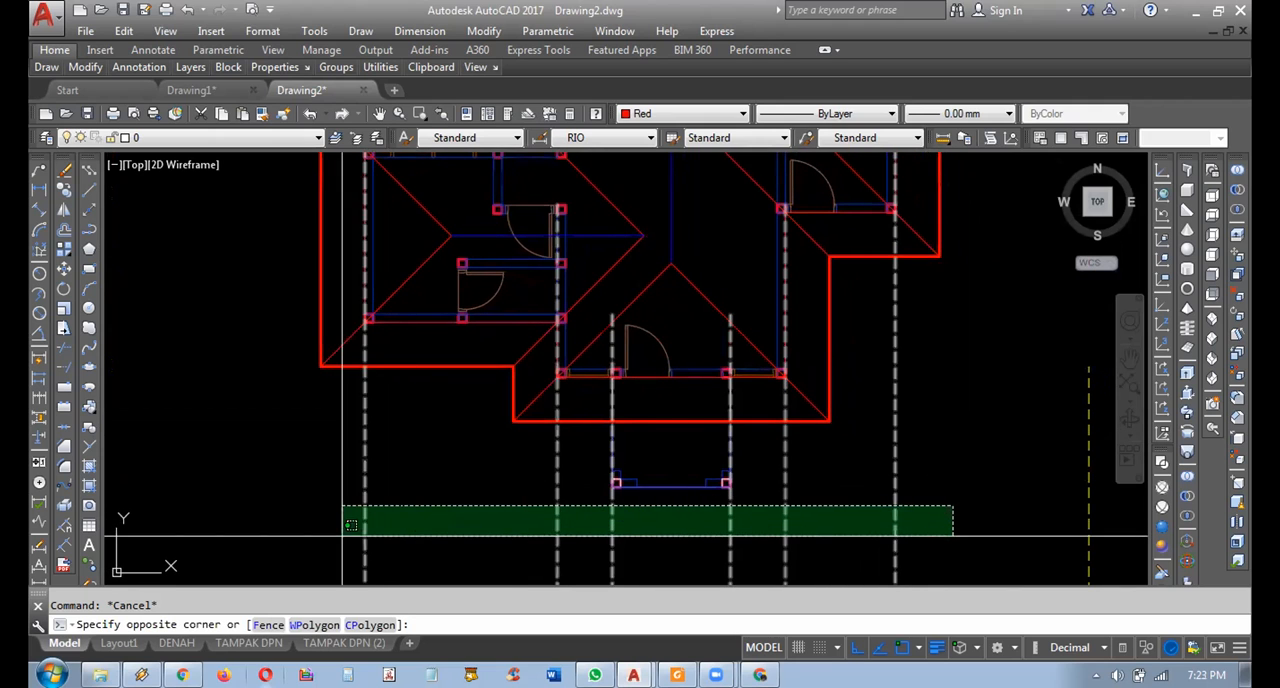
scroll(928, 482, down, 3)
middle_drag(855, 490, 766, 320)
scroll(768, 332, down, 3)
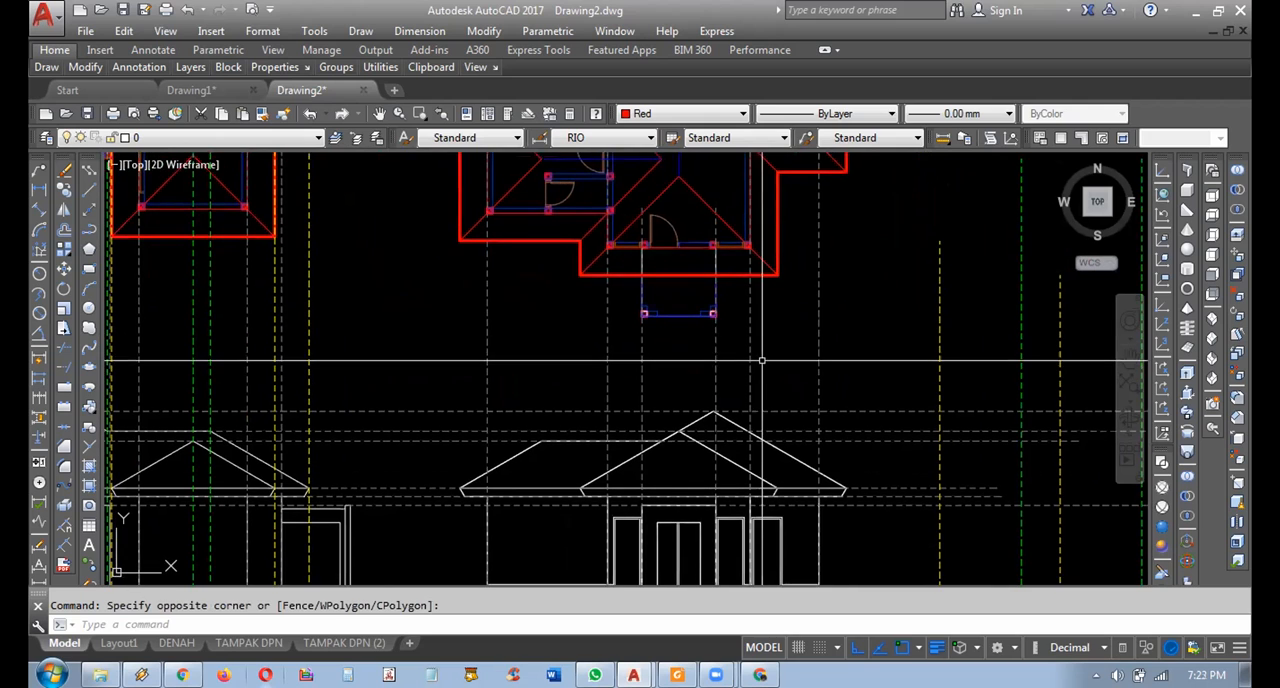
text(z)
key(Return)
text(w)
key(Return)
click(826, 190)
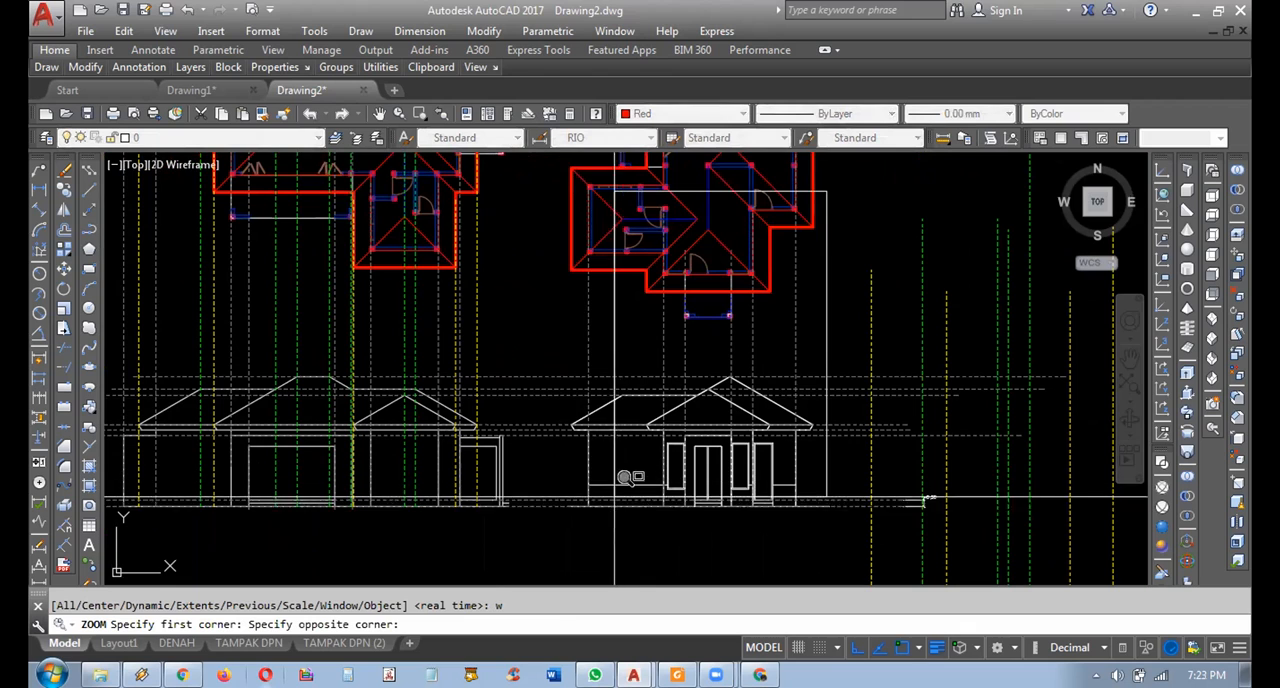
click(554, 516)
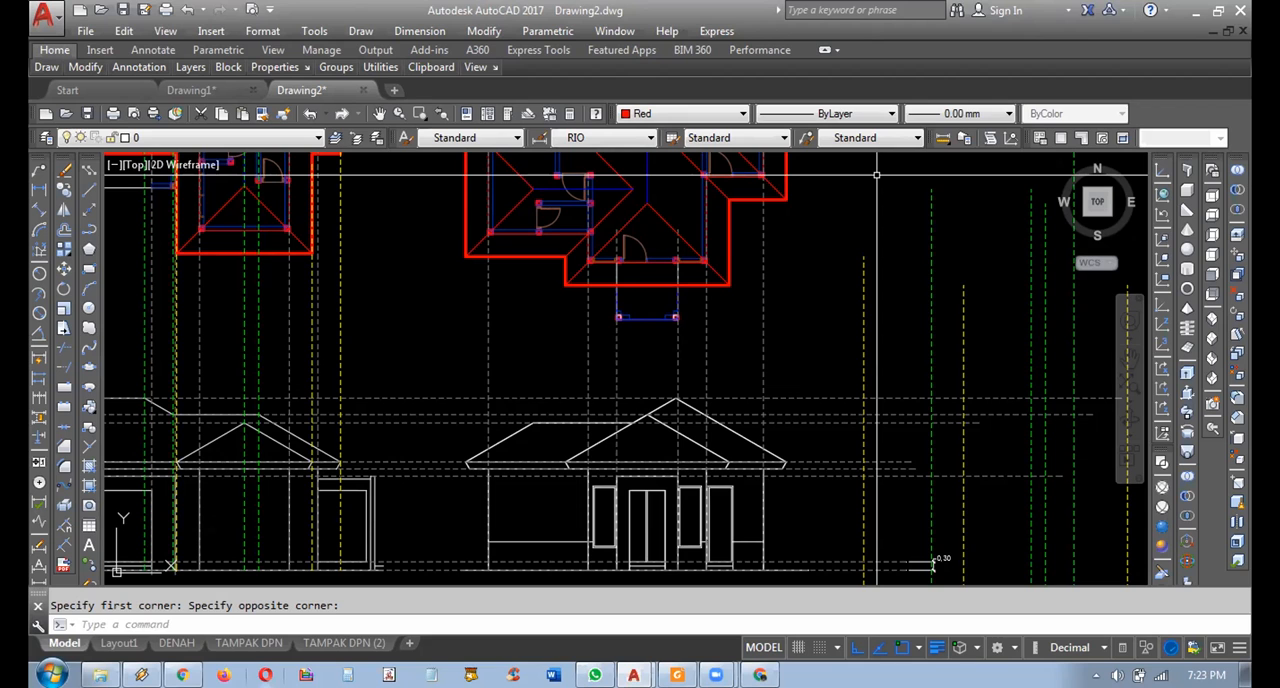
Move the yellow eave and green ridge projection lines horizontally back to the right plan, aligned with its outermost roof corner.
scroll(786, 354, down, 3)
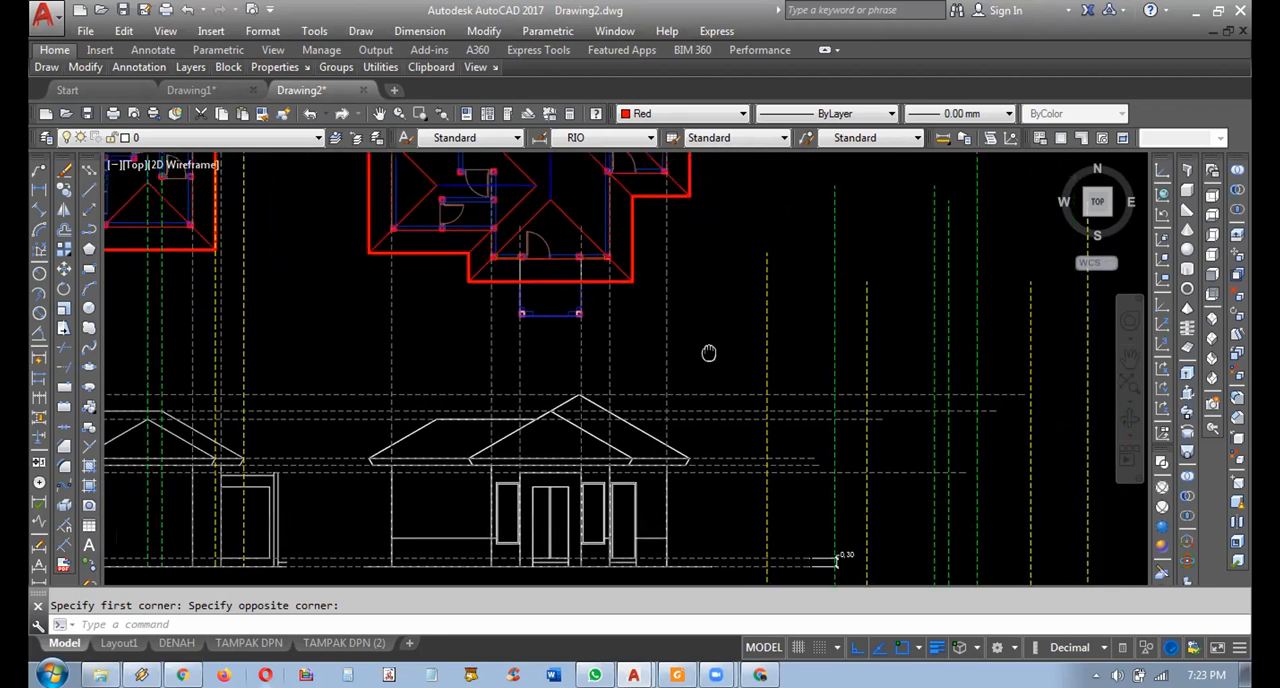
click(940, 287)
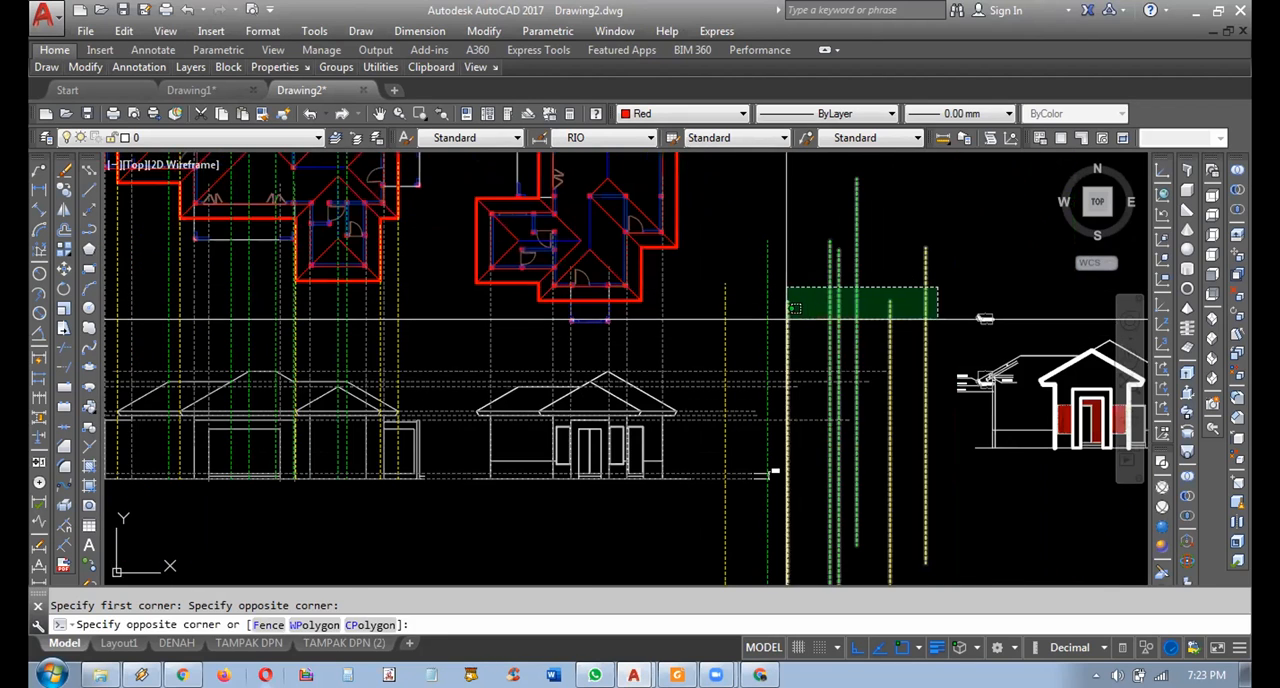
click(734, 308)
text(m)
key(Return)
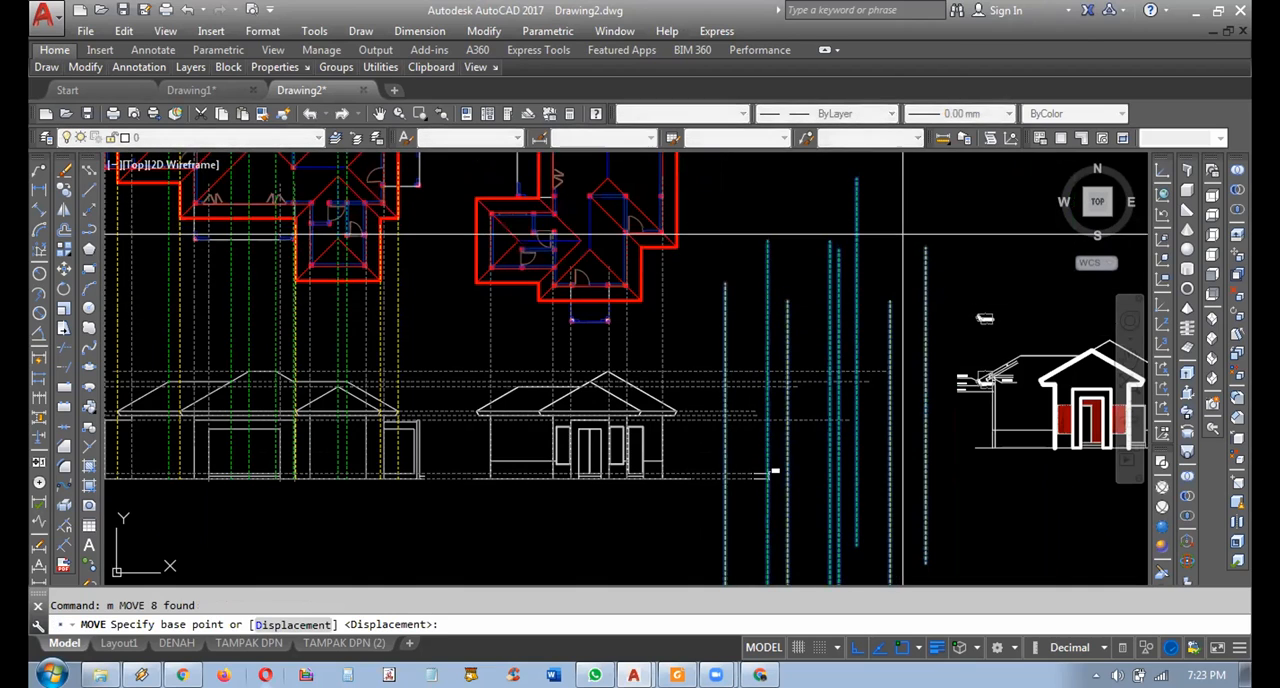
click(925, 247)
scroll(709, 243, up, 6)
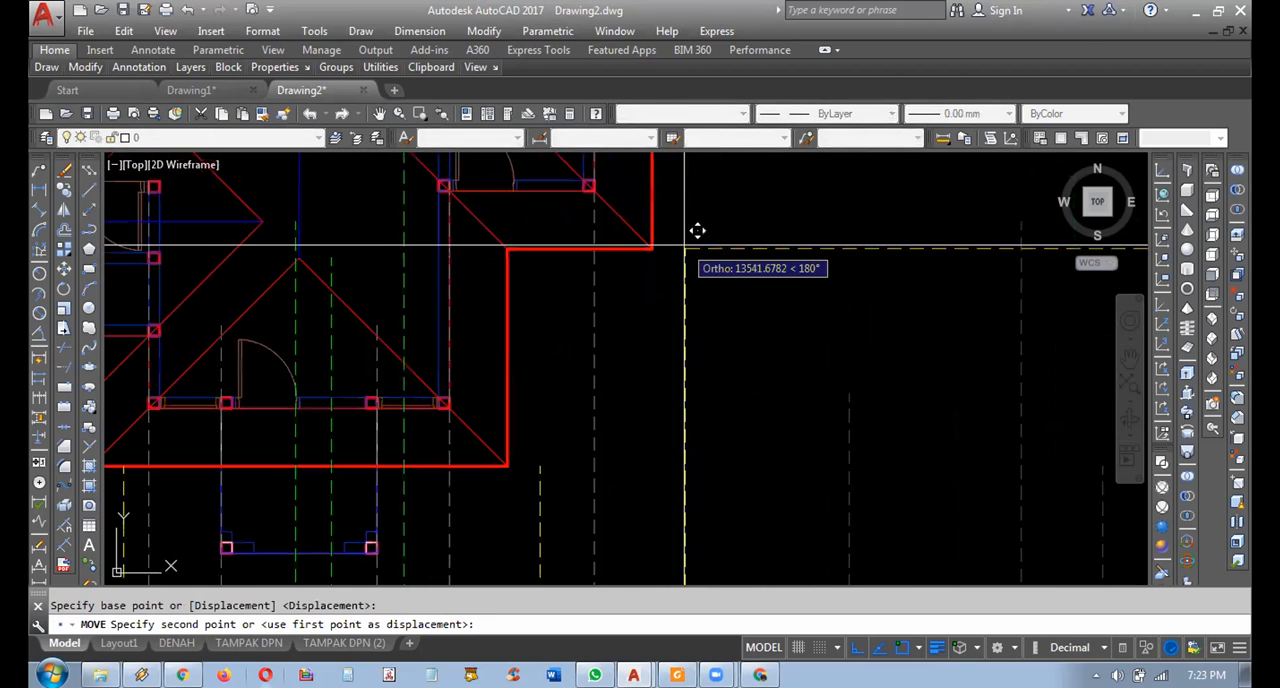
scroll(640, 256, down, 2)
middle_drag(566, 367, 795, 249)
scroll(796, 252, down, 2)
middle_drag(789, 299, 731, 311)
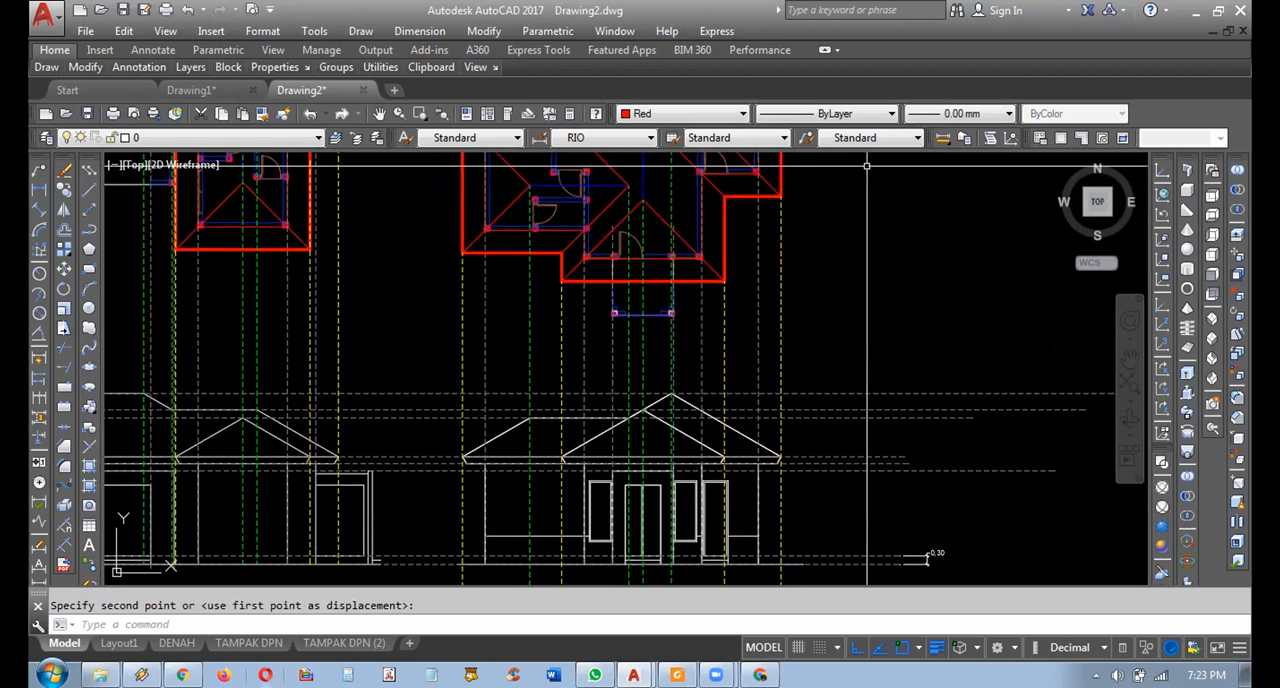
mouse_move(849, 165)
middle_down()
mouse_move(897, 191)
mouse_move(990, 200)
middle_up()
middle_drag(922, 223, 1003, 223)
middle_drag(914, 217, 950, 222)
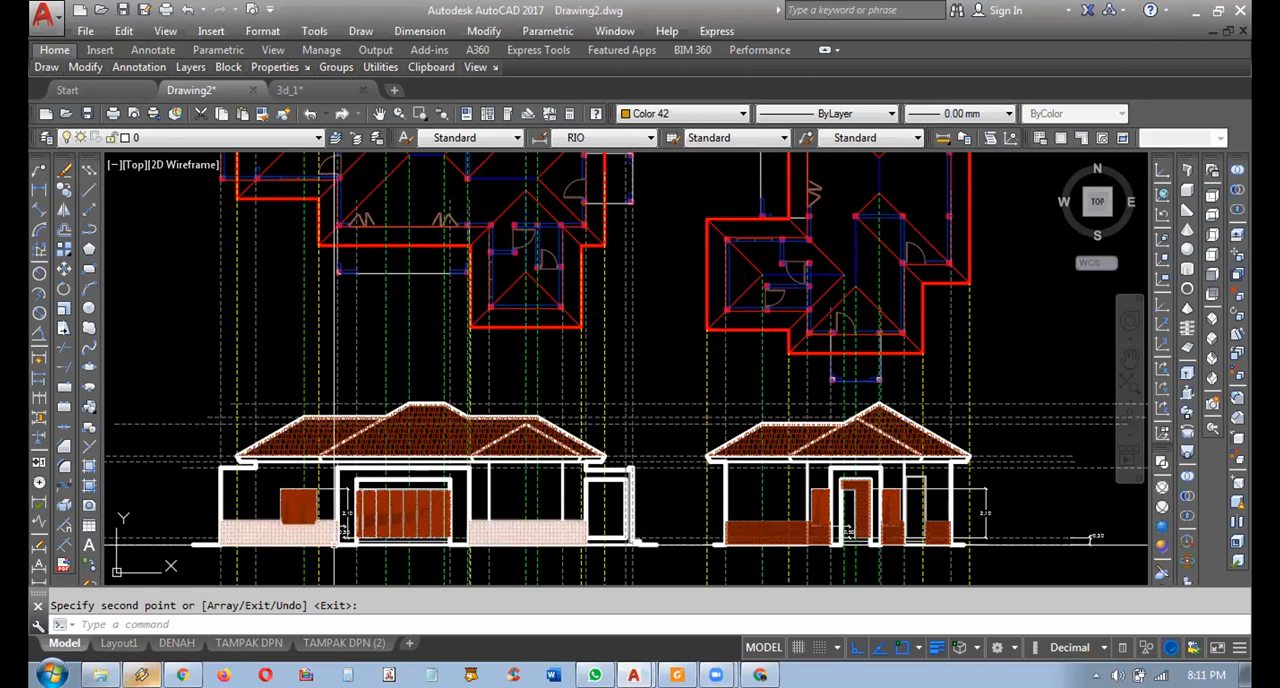
Examine the dimensioned window and door heights and the wall and roof outlines on the left and right elevations.
scroll(335, 543, up, 6)
middle_drag(335, 545, 601, 552)
scroll(495, 514, up, 2)
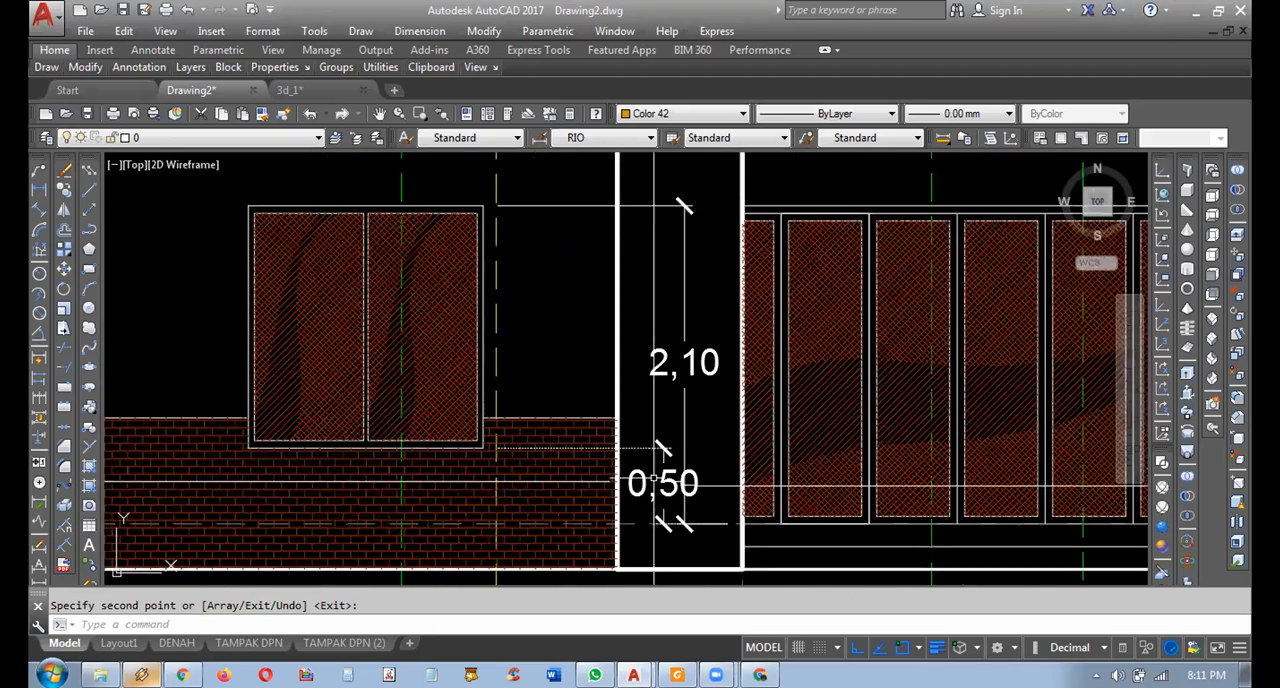
scroll(662, 450, down, 4)
middle_drag(679, 354, 661, 457)
scroll(663, 430, up, 2)
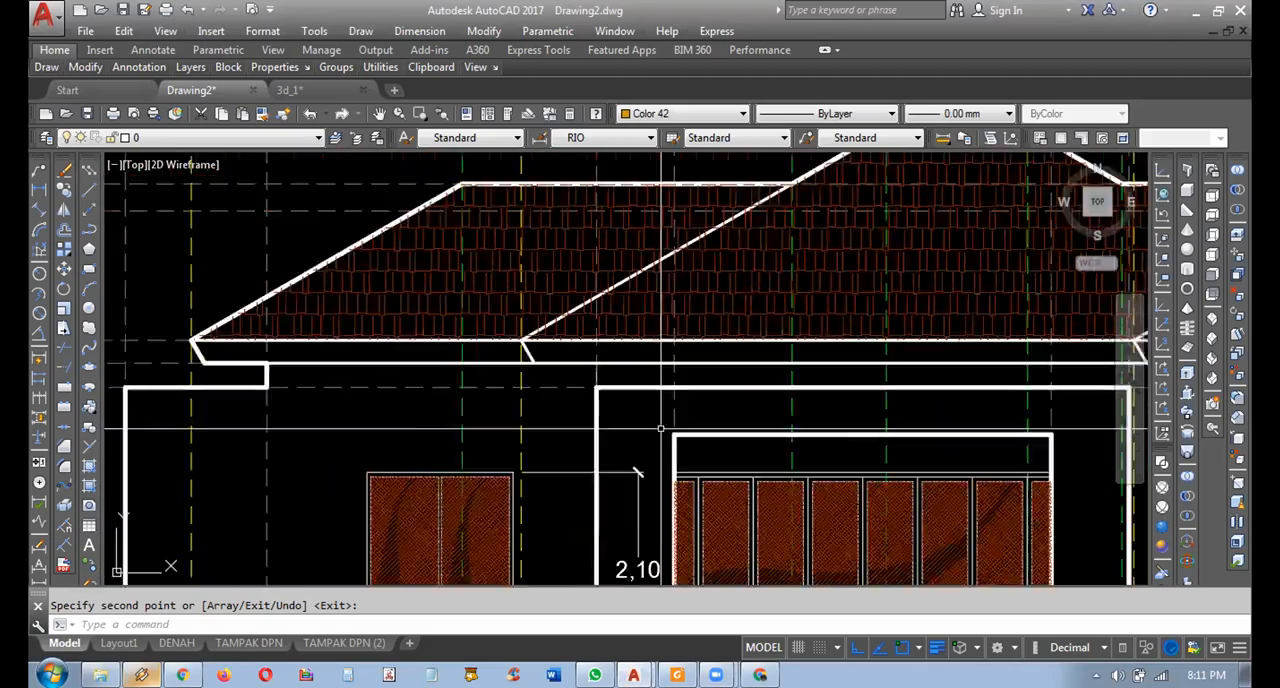
middle_drag(811, 430, 160, 420)
scroll(370, 415, down, 4)
middle_drag(861, 451, 391, 423)
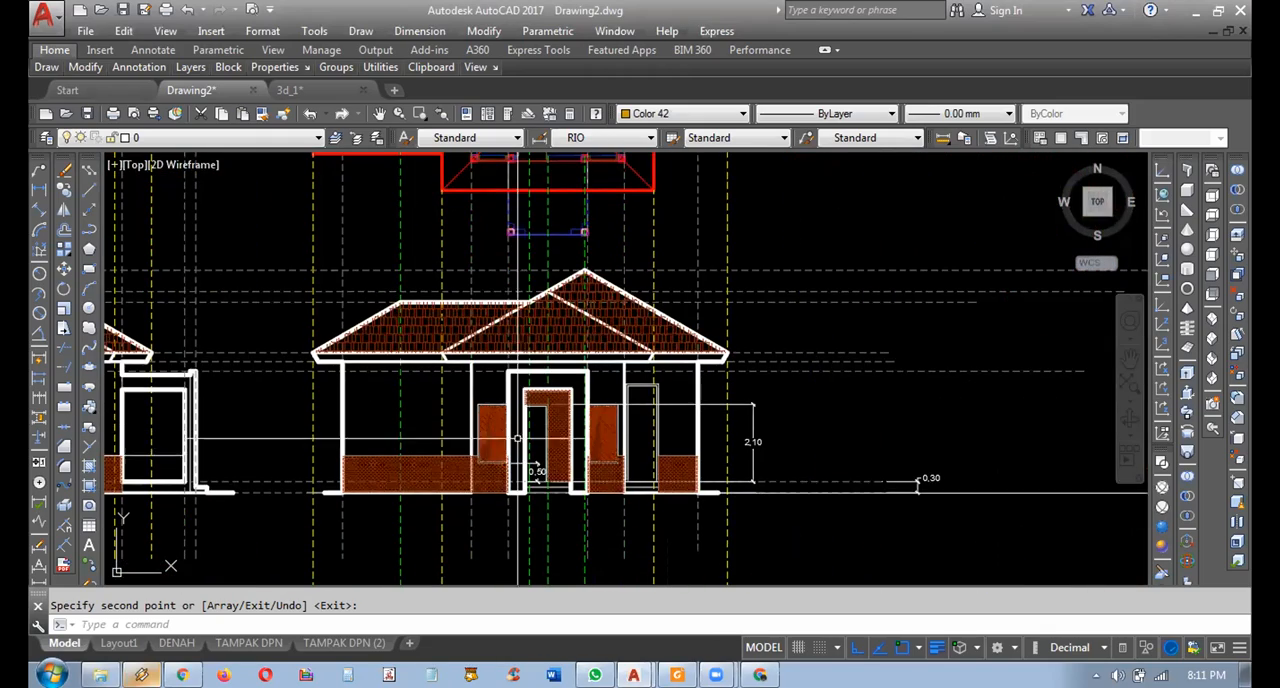
scroll(505, 488, up, 4)
mouse_move(599, 444)
middle_down()
mouse_move(585, 474)
mouse_move(497, 472)
middle_up()
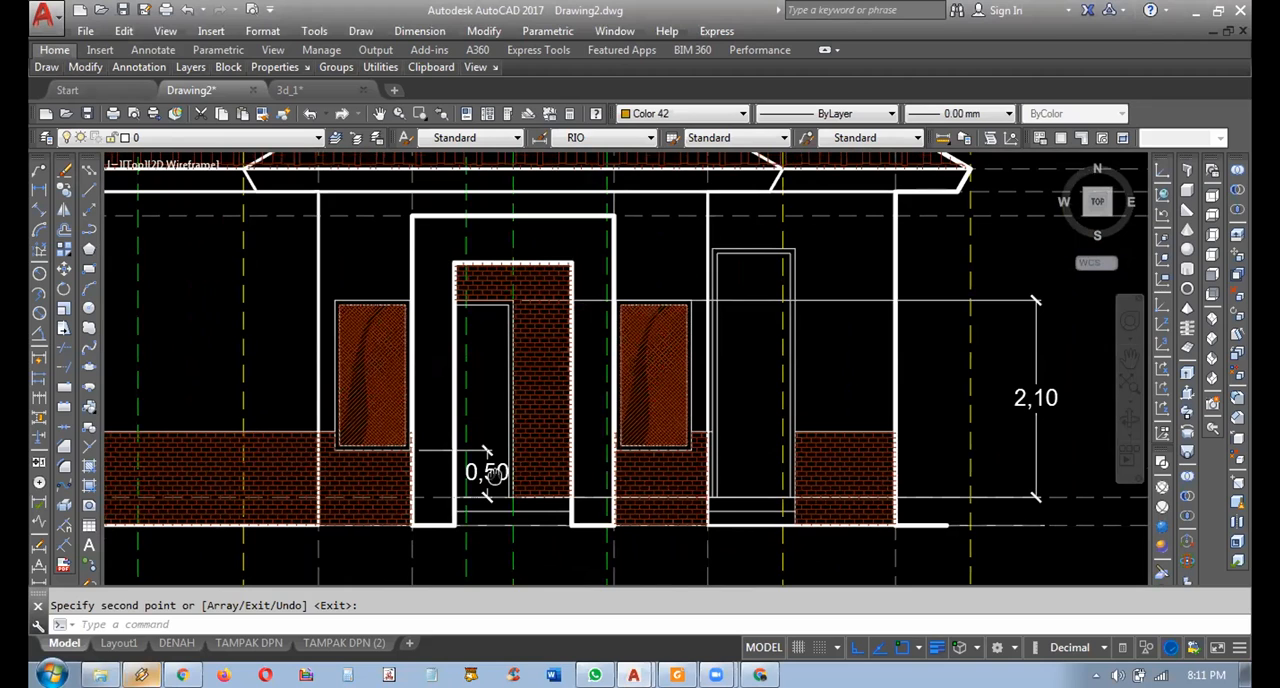
Inspect the hatch pattern and scale settings of the right elevation's roof covering.
scroll(655, 440, down, 5)
scroll(665, 370, up, 4)
key(Escape)
click(665, 370)
right_click(668, 370)
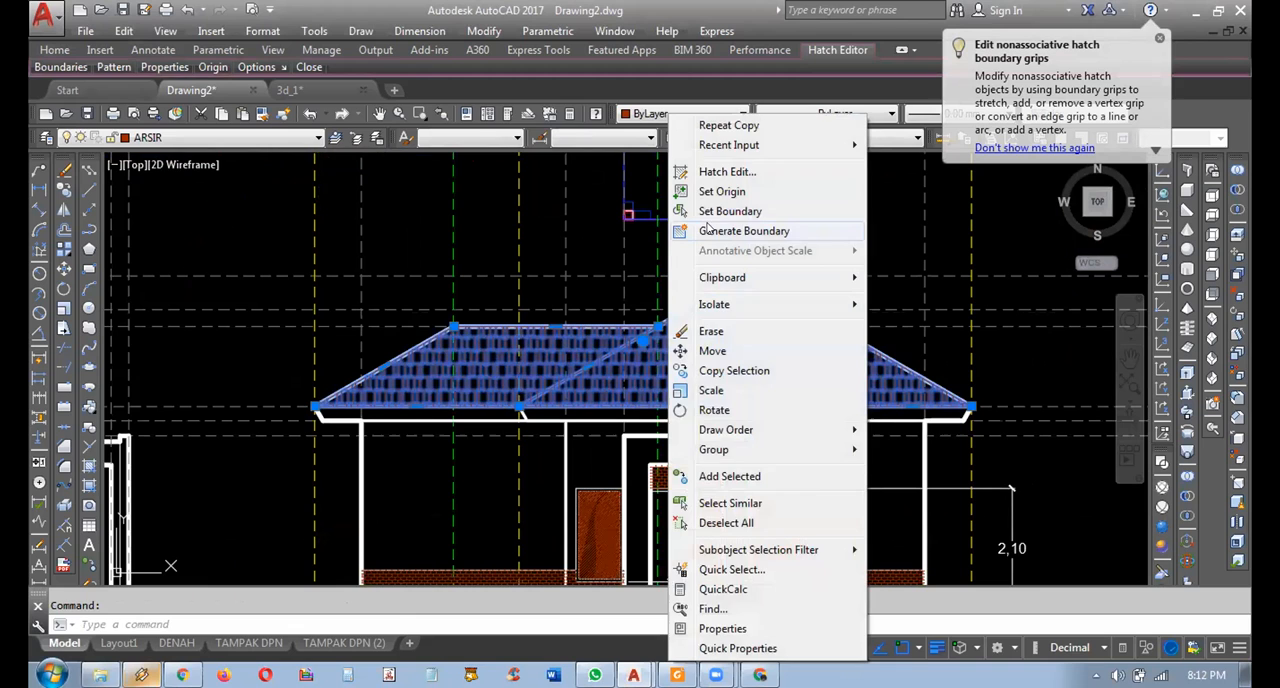
click(709, 173)
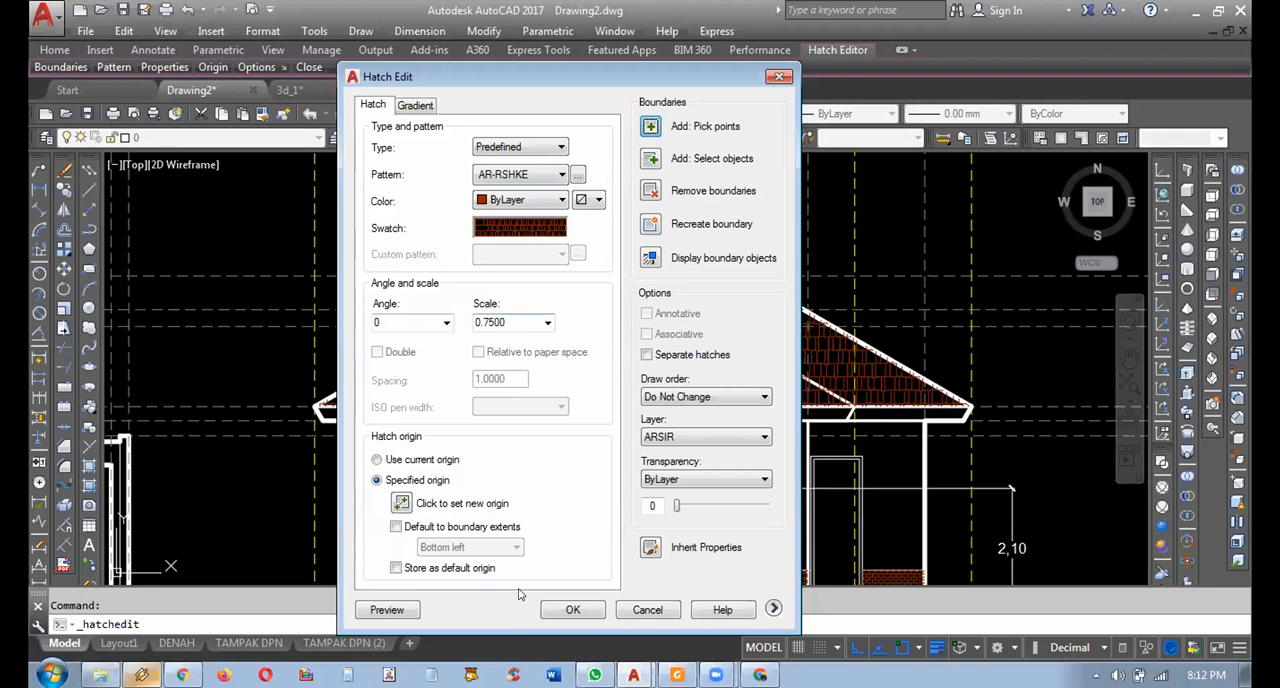
click(556, 609)
Inspect the hatch pattern and scale settings of the brick wall base on the right elevation.
middle_drag(499, 445, 598, 300)
scroll(600, 430, up, 3)
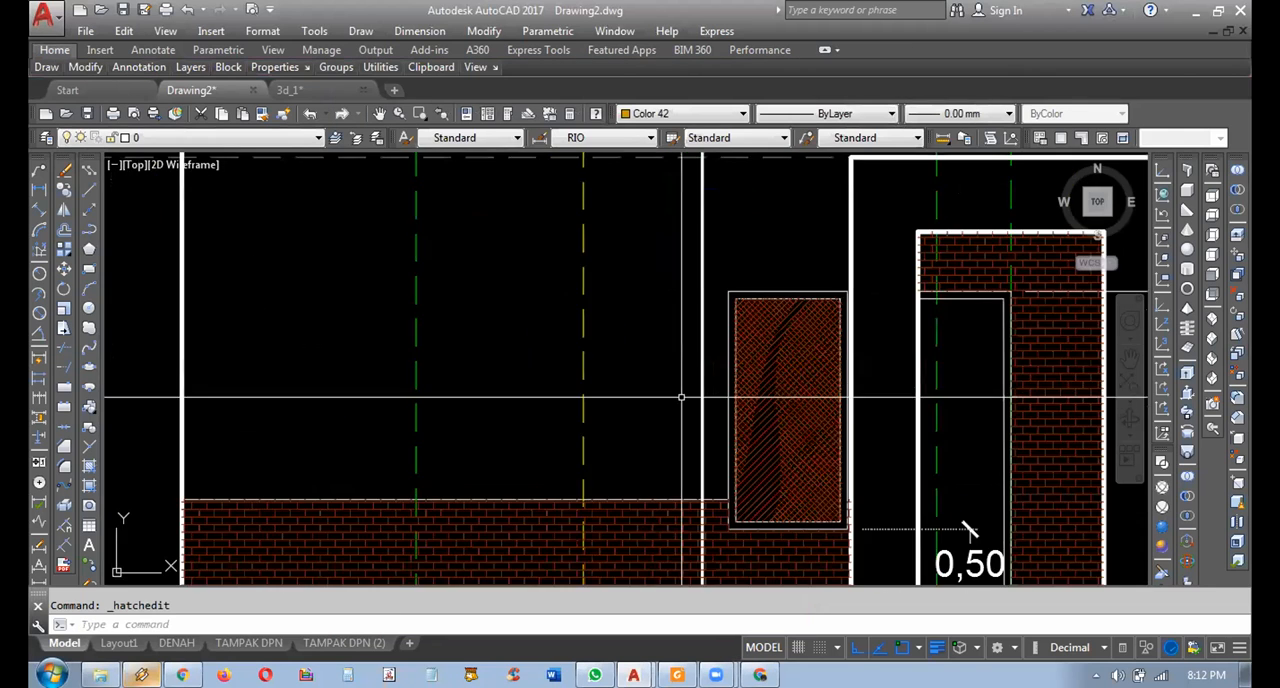
click(547, 422)
right_click(547, 422)
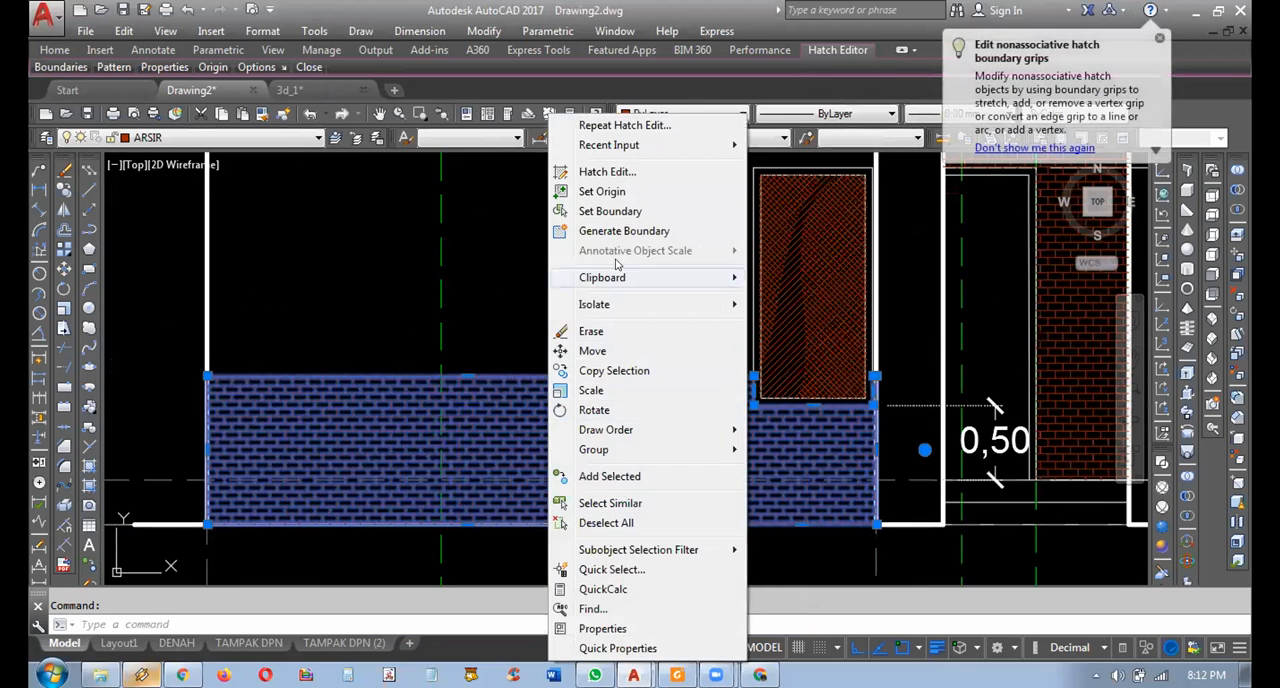
click(612, 172)
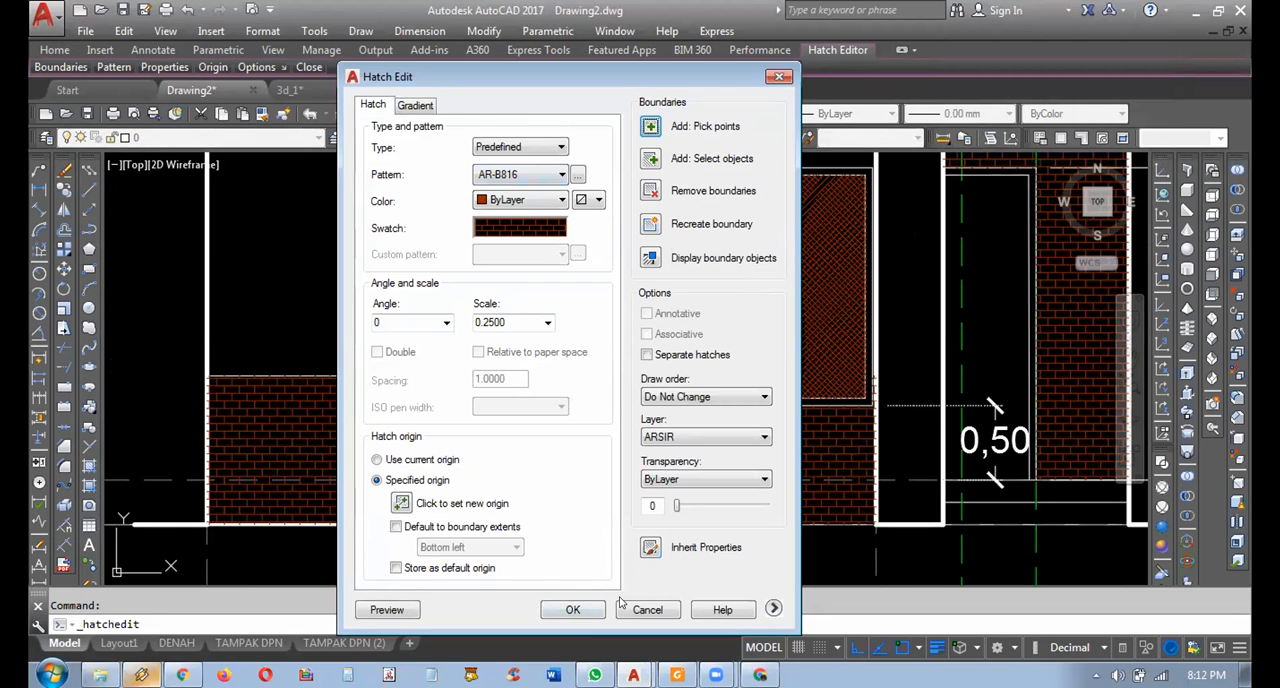
click(572, 609)
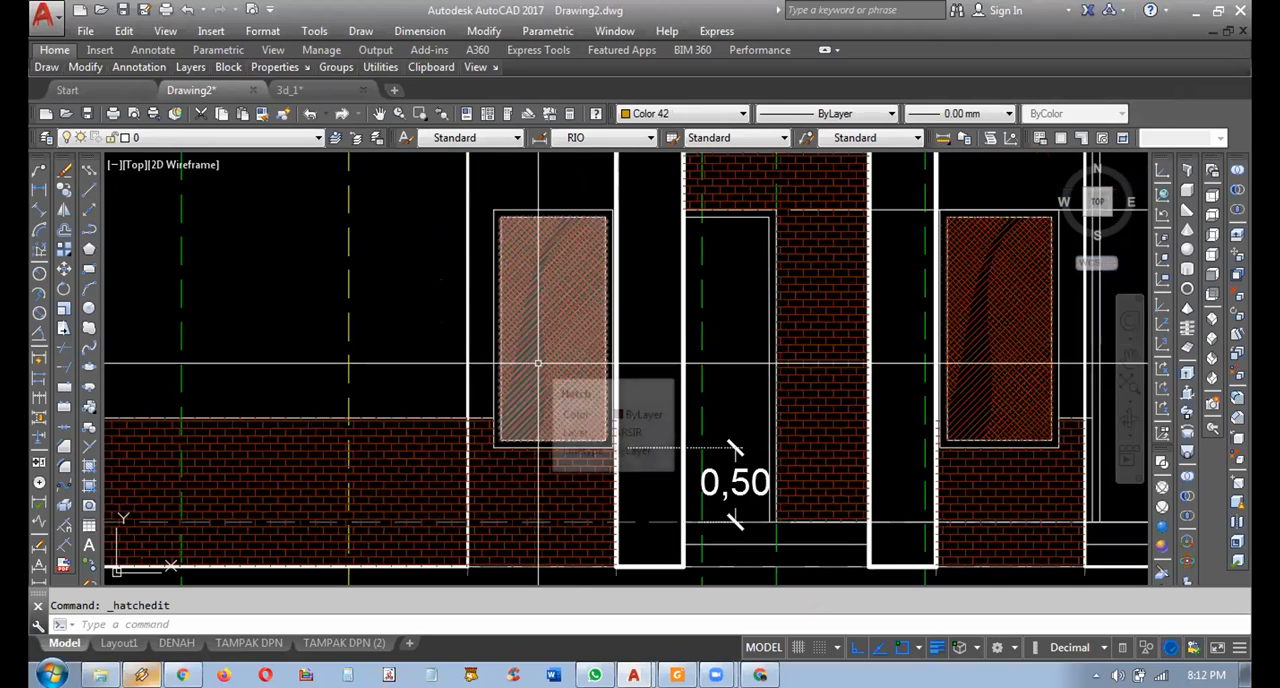
Examine the glass hatching of the windows and sliding door on both elevations, and view both elevations below their plans.
middle_drag(538, 363, 373, 399)
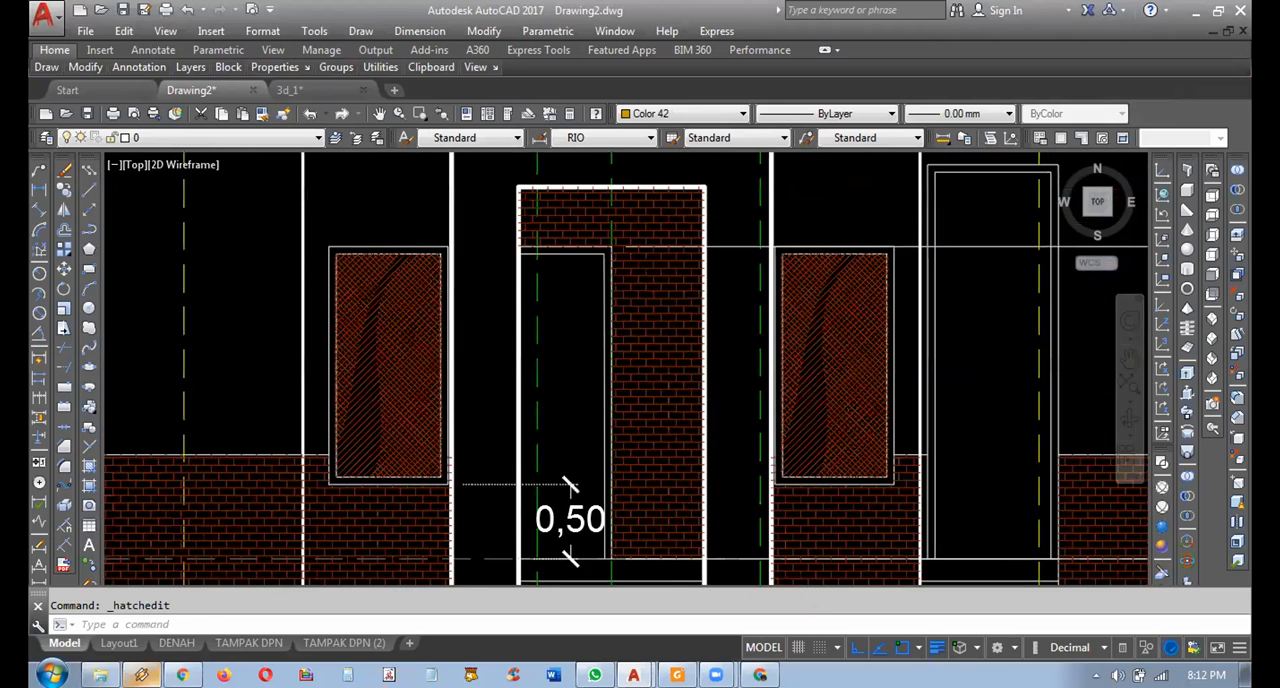
scroll(565, 484, down, 6)
scroll(414, 483, up, 5)
mouse_move(872, 499)
middle_down()
mouse_move(731, 500)
mouse_move(697, 526)
middle_up()
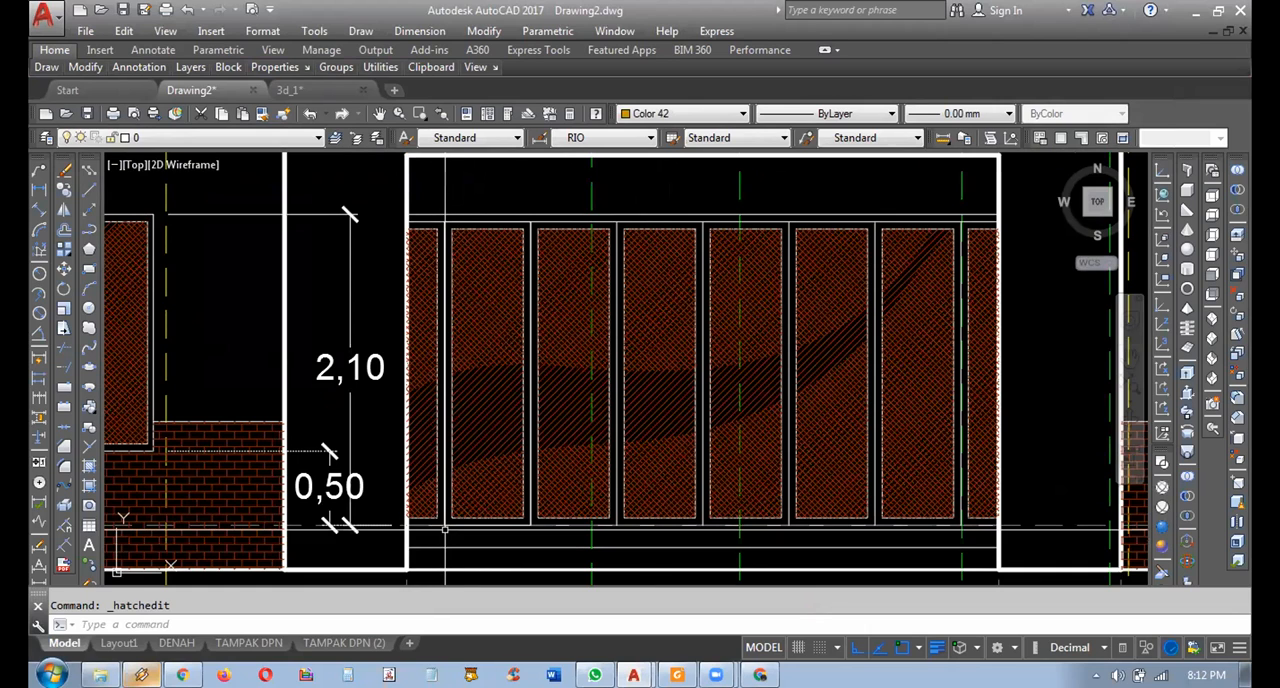
middle_drag(428, 509, 602, 511)
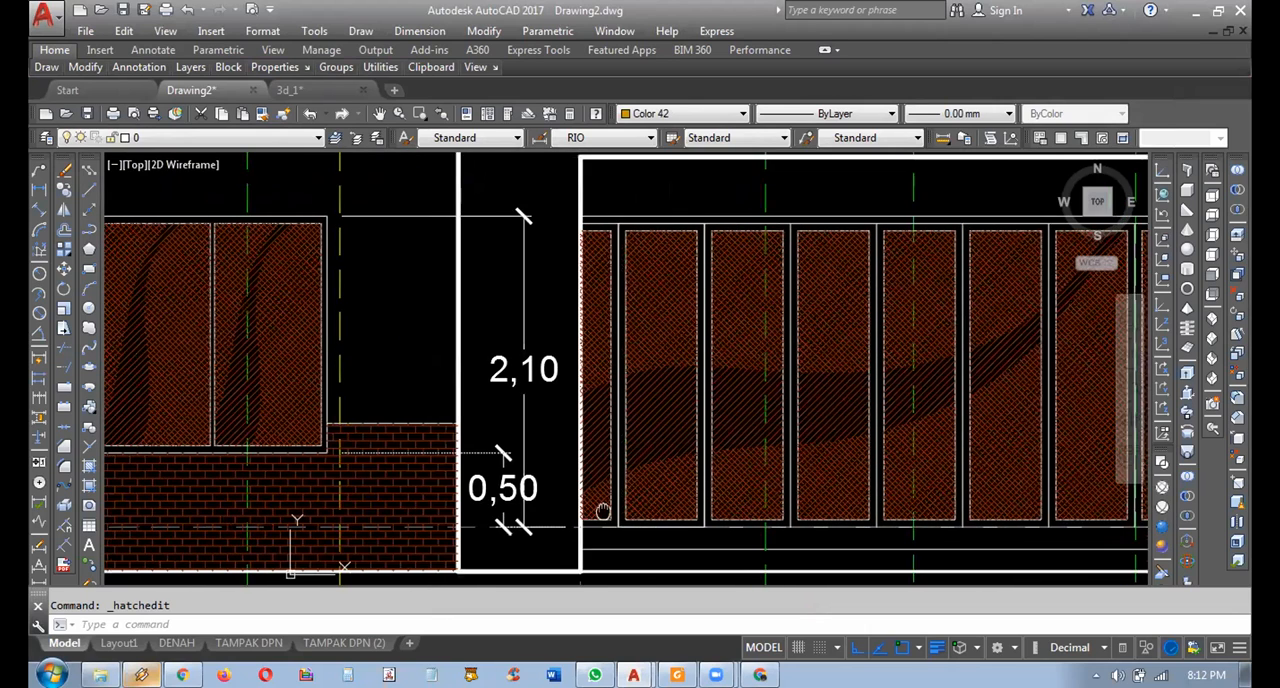
scroll(602, 511, down, 2)
scroll(628, 523, down, 4)
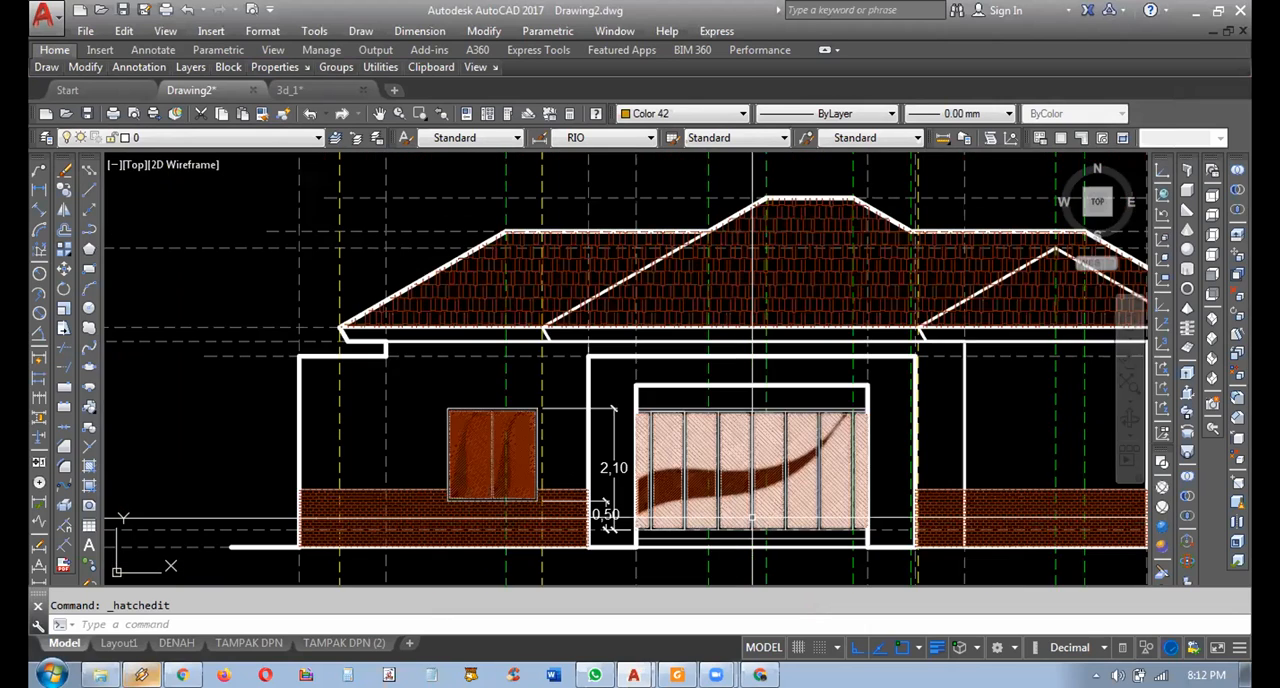
mouse_move(712, 486)
middle_down()
mouse_move(571, 484)
mouse_move(535, 538)
middle_up()
scroll(571, 484, down, 2)
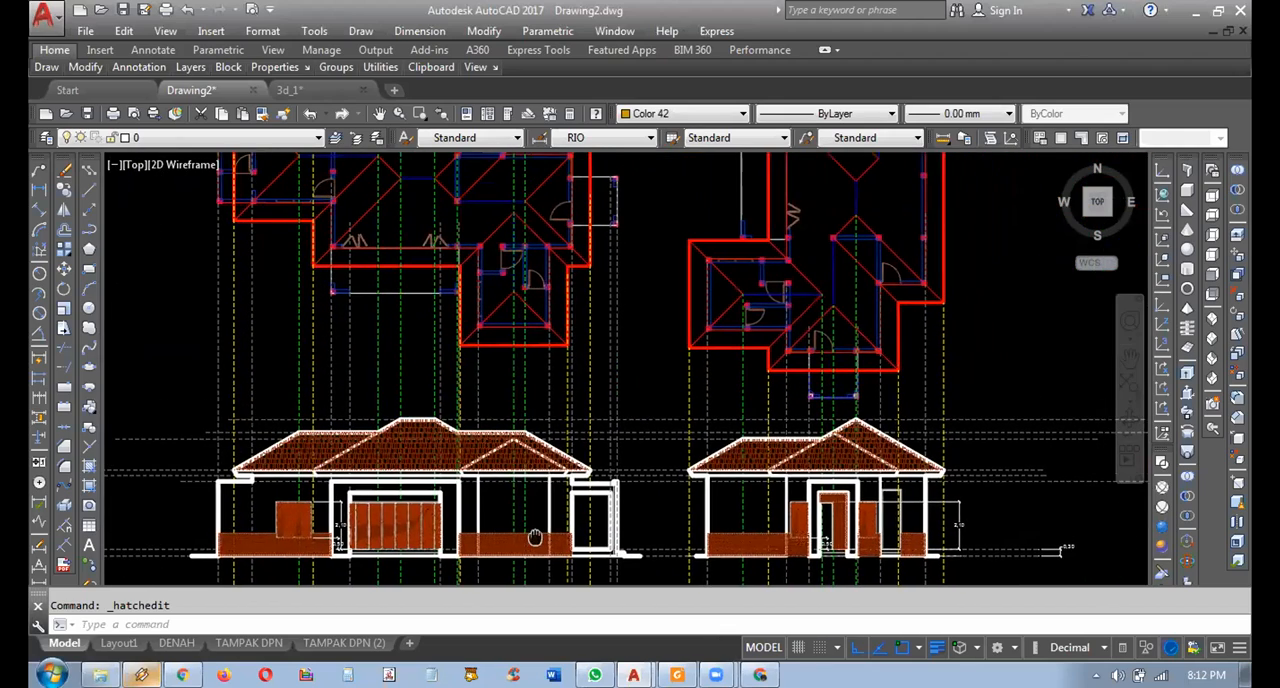